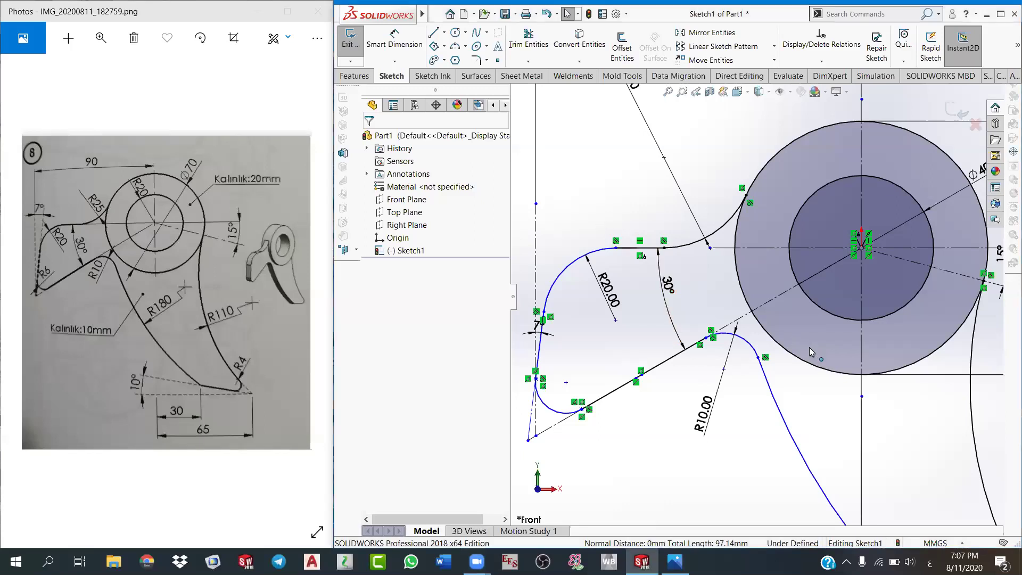
{"action": "scroll", "coordinate": [826, 366], "scroll_direction": "up", "scroll_amount": 4}
{"action": "scroll", "coordinate": [907, 460], "scroll_direction": "down", "scroll_amount": 3}
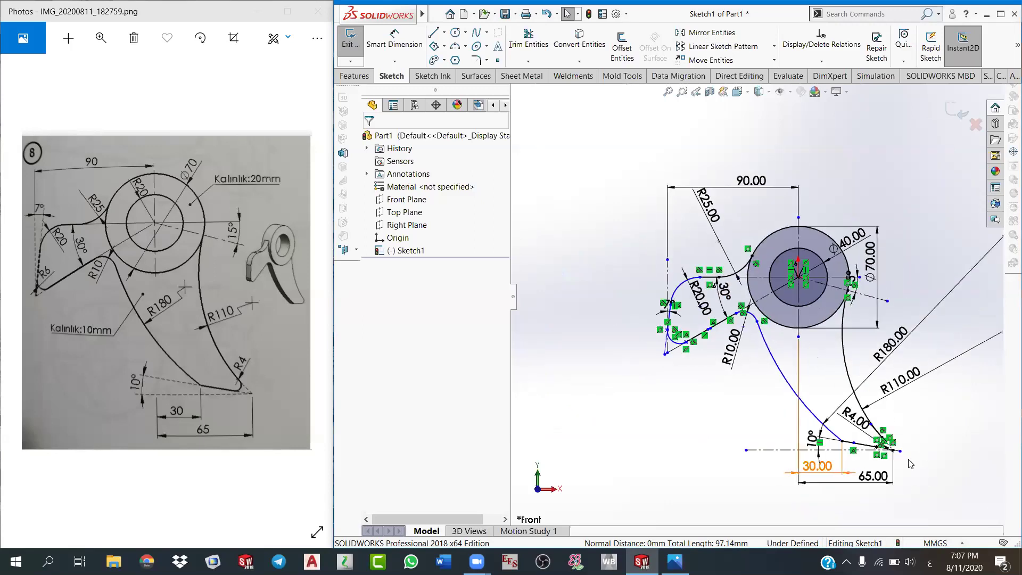
{"action": "scroll", "coordinate": [905, 461], "scroll_direction": "down", "scroll_amount": 2}
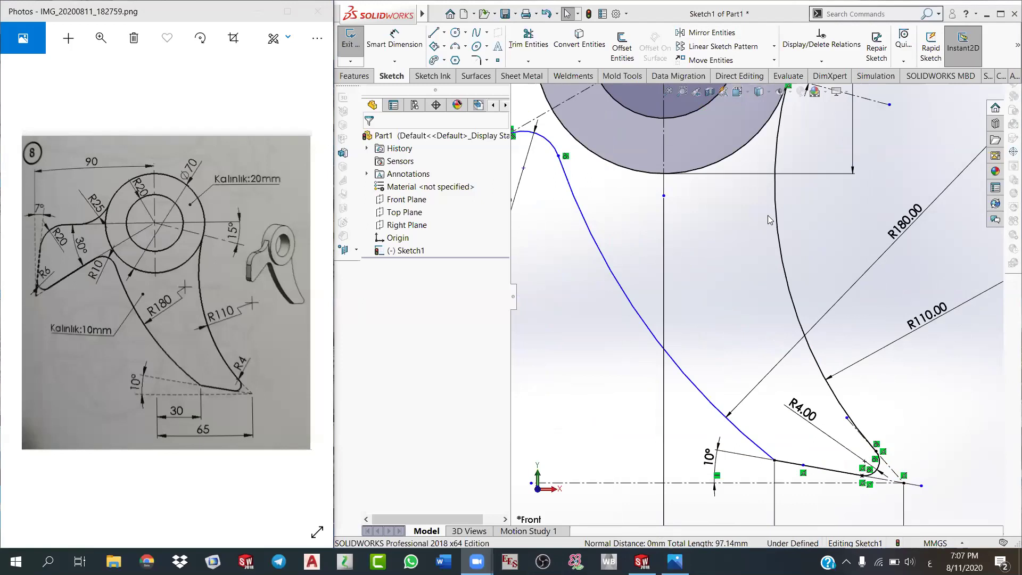
{"action": "scroll", "coordinate": [769, 233], "scroll_direction": "up", "scroll_amount": 4}
{"action": "scroll", "coordinate": [768, 234], "scroll_direction": "up", "scroll_amount": 3}
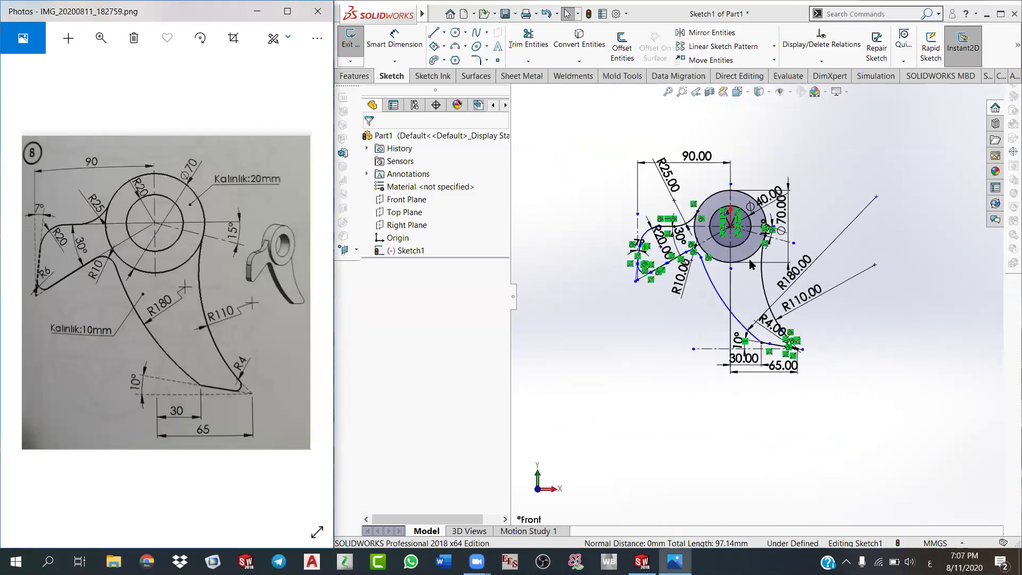
{"action": "scroll", "coordinate": [749, 260], "scroll_direction": "down", "scroll_amount": 3}
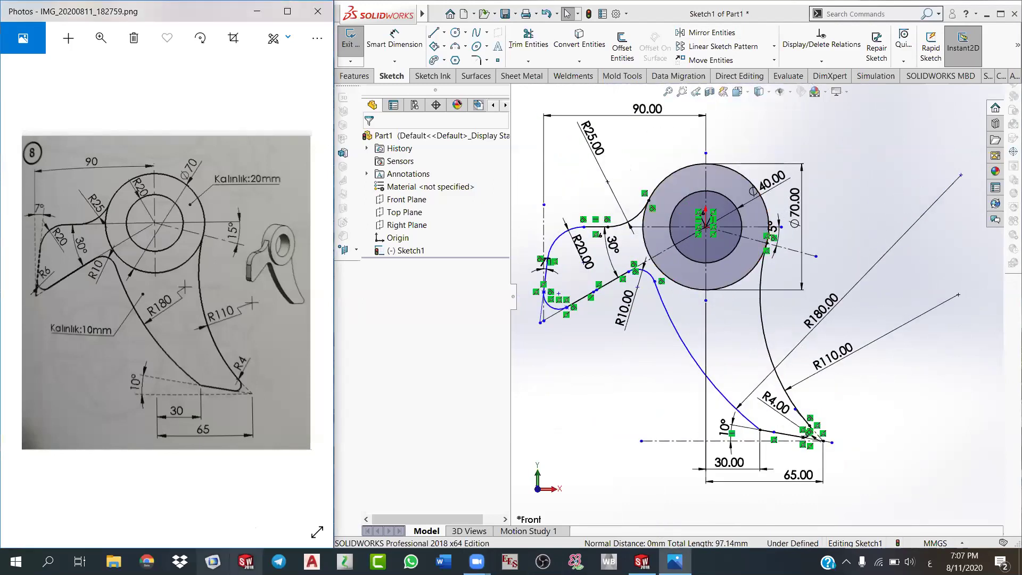
{"action": "mouse_move", "coordinate": [477, 561]}
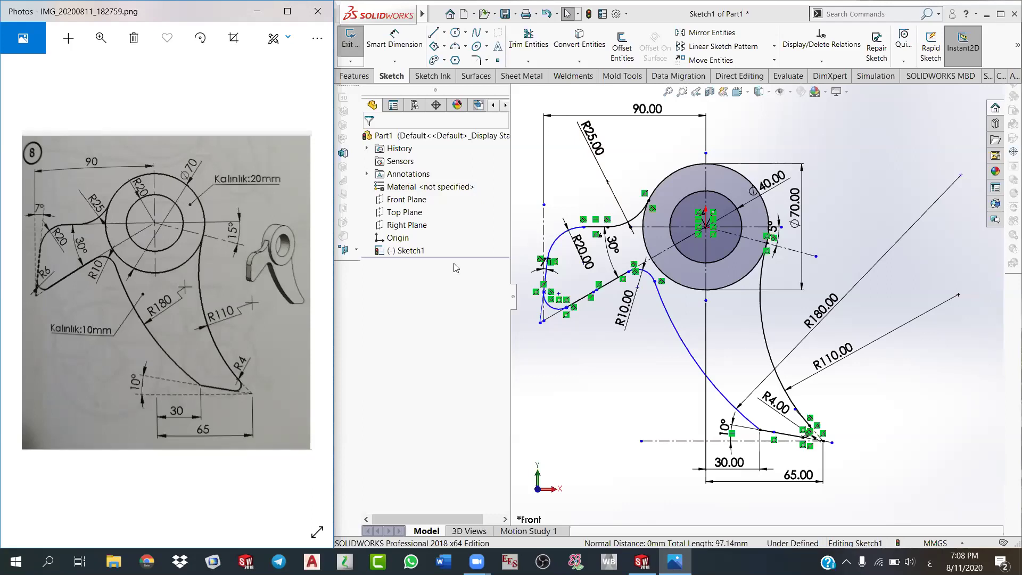
{"action": "left_click", "coordinate": [586, 27]}
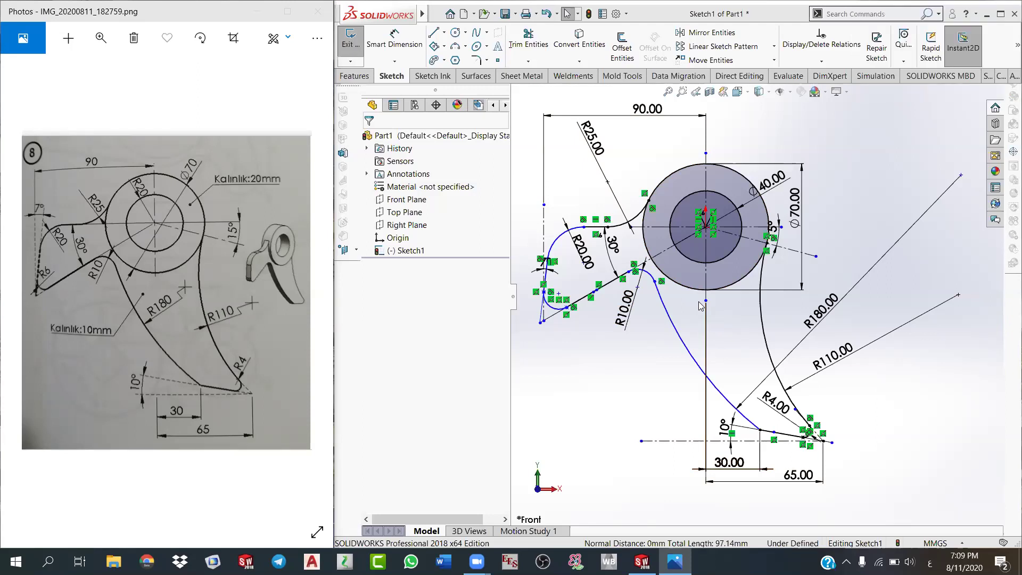
{"action": "key", "text": "XF86AudioRaiseVolume"}
{"action": "key", "text": "XF86AudioRaiseVolume"}
{"action": "key", "text": "XF86AudioRaiseVolume"}
{"action": "key", "text": "XF86AudioRaiseVolume"}
{"action": "key", "text": "XF86AudioRaiseVolume"}
{"action": "key", "text": "XF86AudioRaiseVolume"}
{"action": "key", "text": "XF86AudioRaiseVolume"}
{"action": "key", "text": "XF86AudioRaiseVolume"}
{"action": "key", "text": "XF86AudioRaiseVolume"}
{"action": "key", "text": "XF86AudioRaiseVolume"}
{"action": "key", "text": "XF86AudioRaiseVolume"}
{"action": "key", "text": "XF86AudioRaiseVolume"}
{"action": "key", "text": "XF86AudioRaiseVolume"}
{"action": "key", "text": "XF86AudioRaiseVolume"}
{"action": "key", "text": "XF86AudioRaiseVolume"}
{"action": "key", "text": "XF86AudioRaiseVolume"}
{"action": "key", "text": "XF86AudioRaiseVolume"}
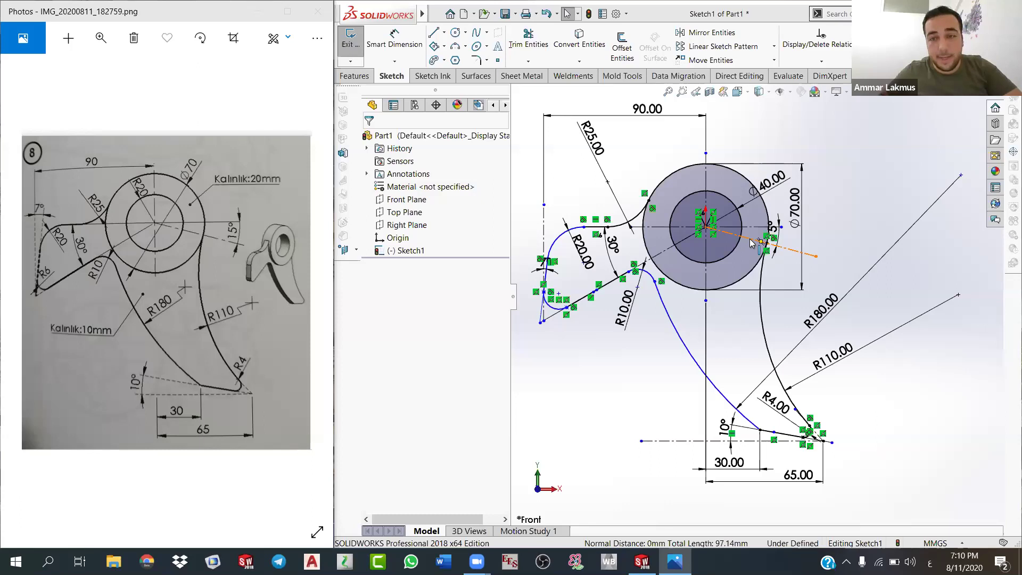
{"action": "key", "text": "XF86AudioRaiseVolume"}
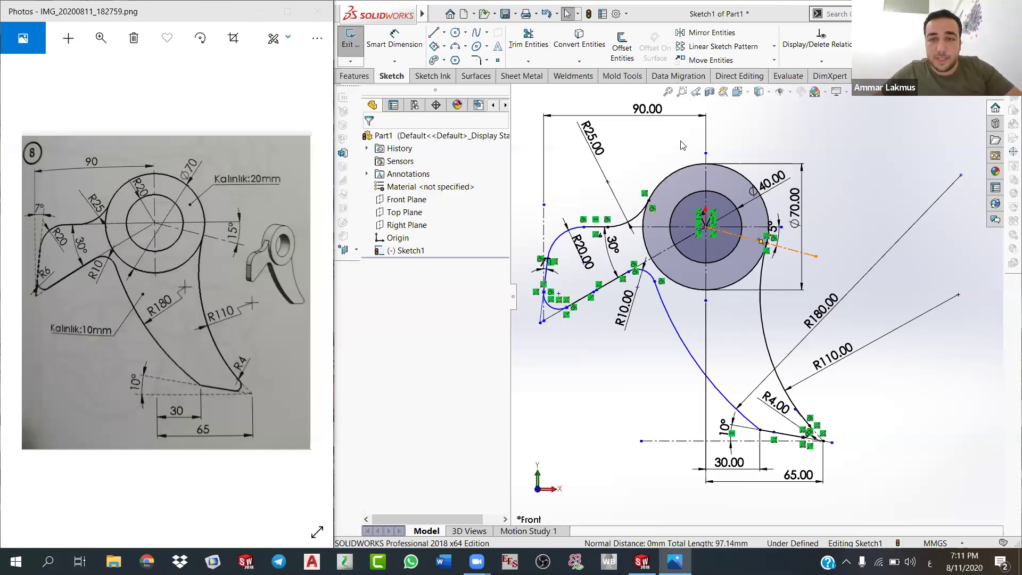
Step: Maximize the modelling window and save the sketched part as Part1 in the "me" folder under 2D - 2
{"action": "key", "text": "super+Up"}
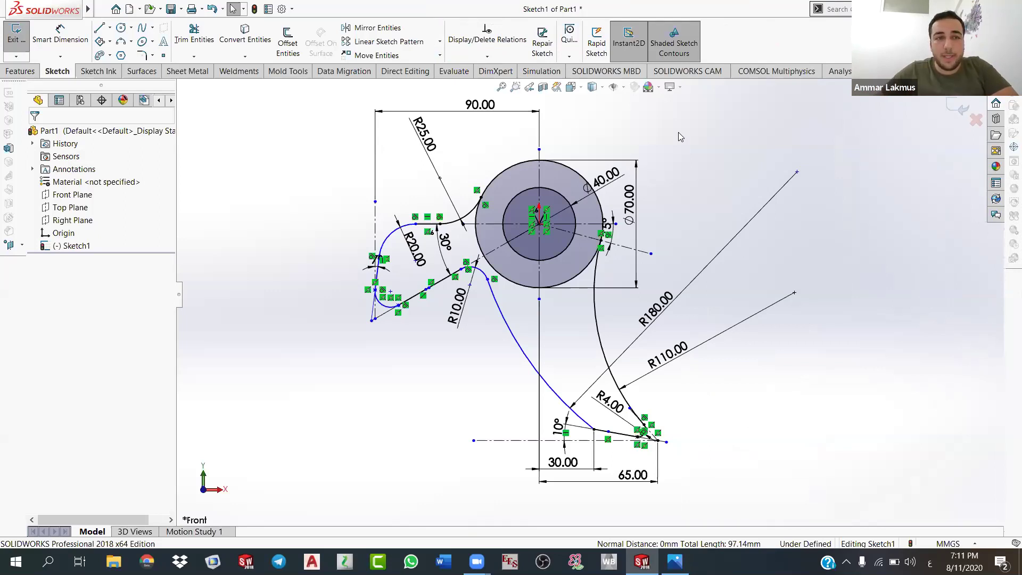
{"action": "left_click", "coordinate": [180, 9]}
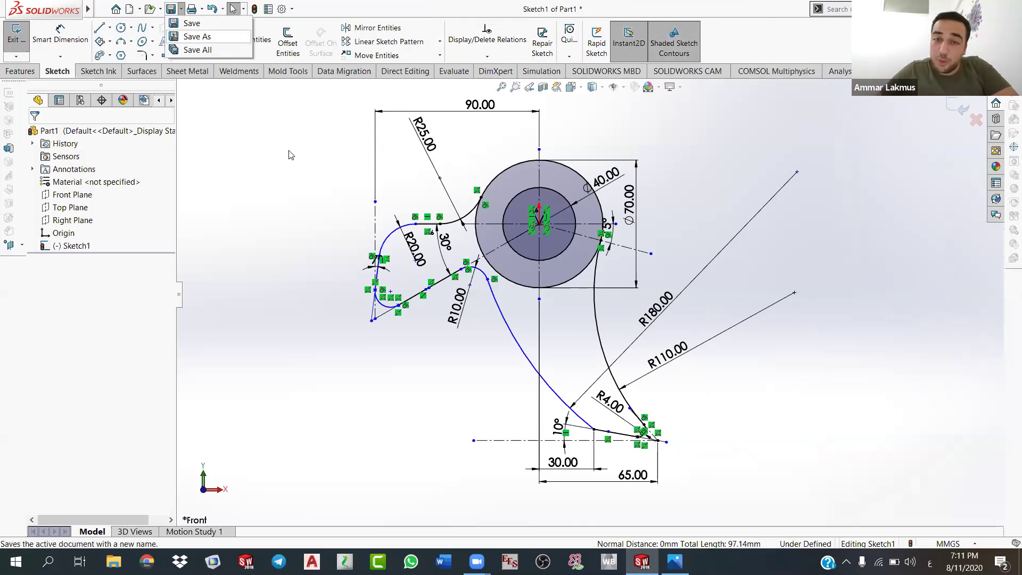
{"action": "left_click", "coordinate": [196, 37]}
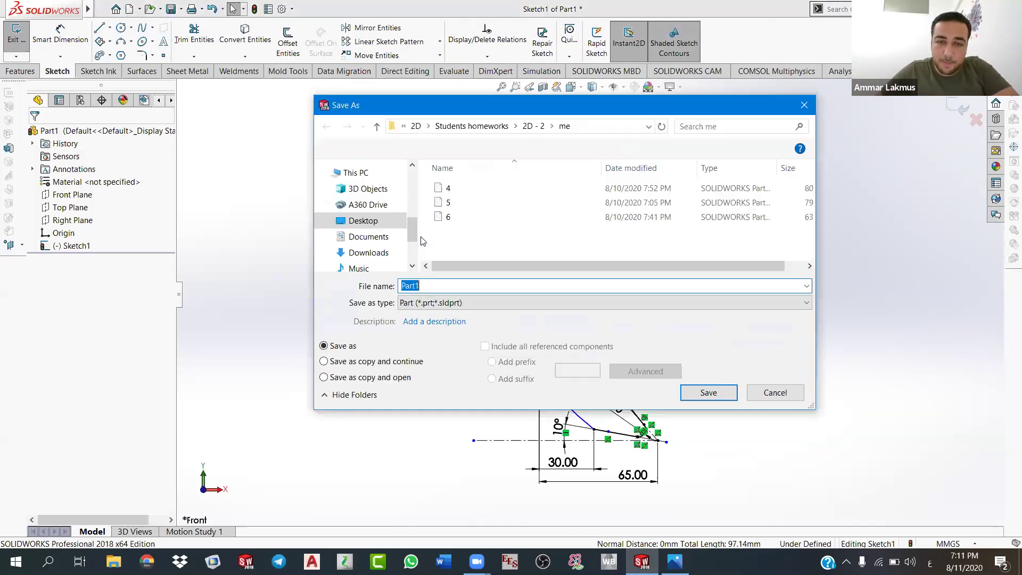
{"action": "left_click", "coordinate": [708, 393]}
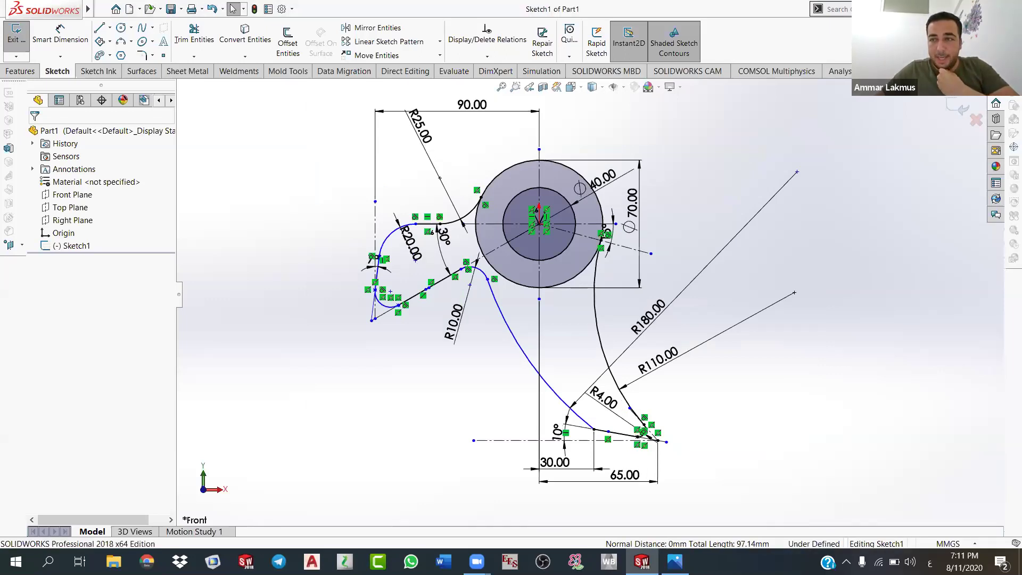
Step: Create a new part document and dock its window beside the reference drawing
{"action": "left_click", "coordinate": [130, 10]}
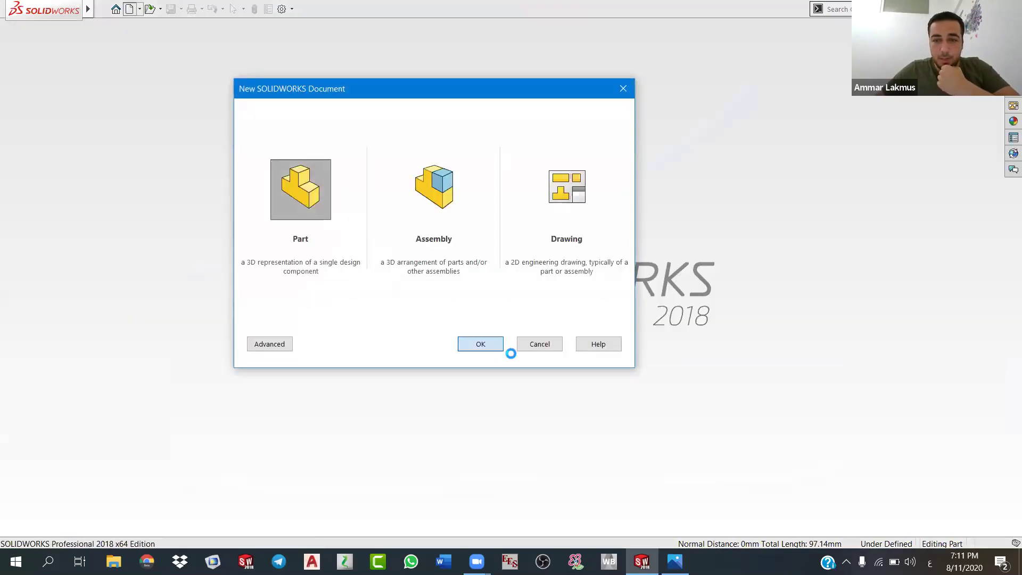
{"action": "key", "text": "Return"}
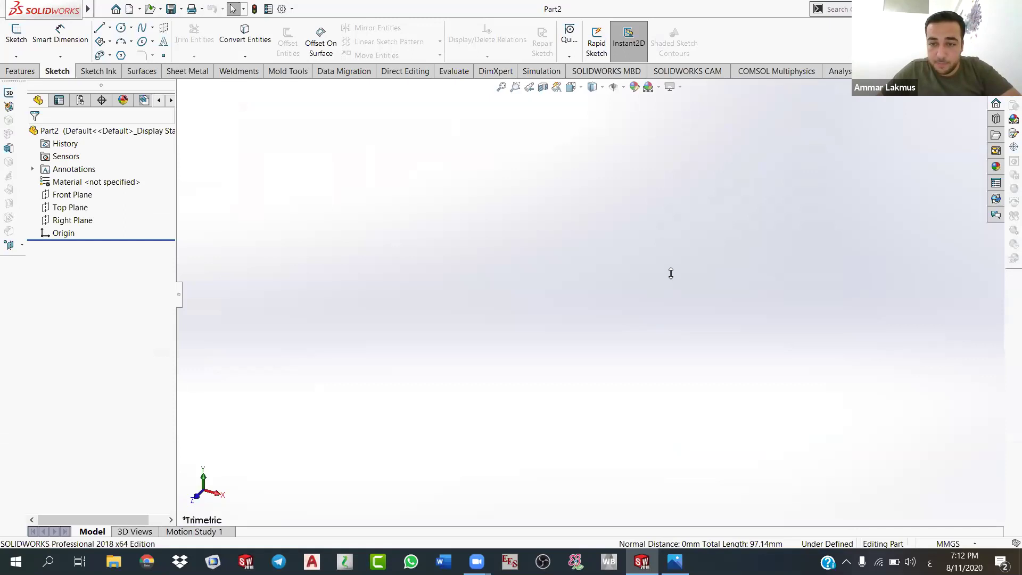
{"action": "left_click_drag", "start_coordinate": [618, 9], "coordinate": [618, 25]}
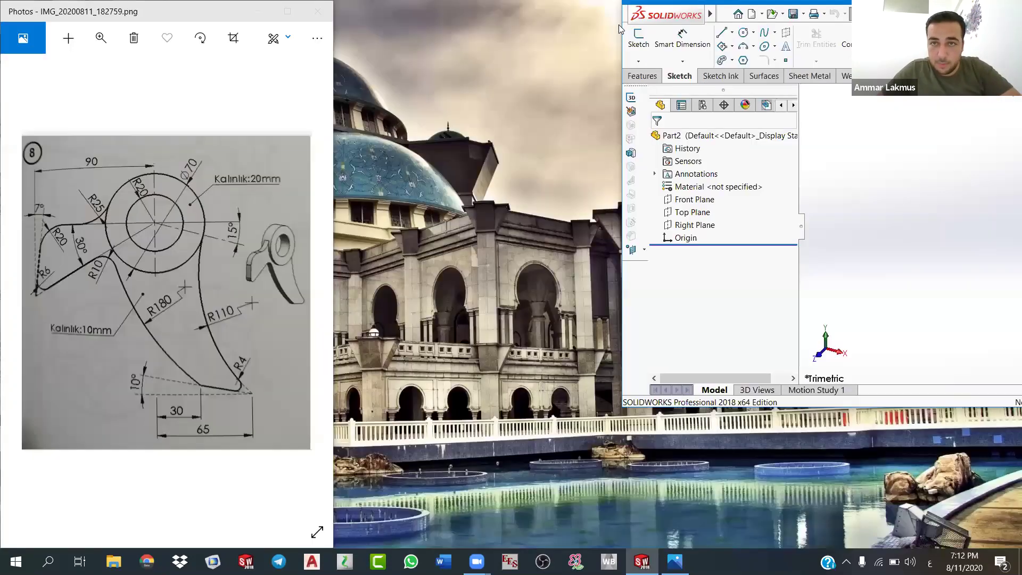
{"action": "key", "text": "super+Right"}
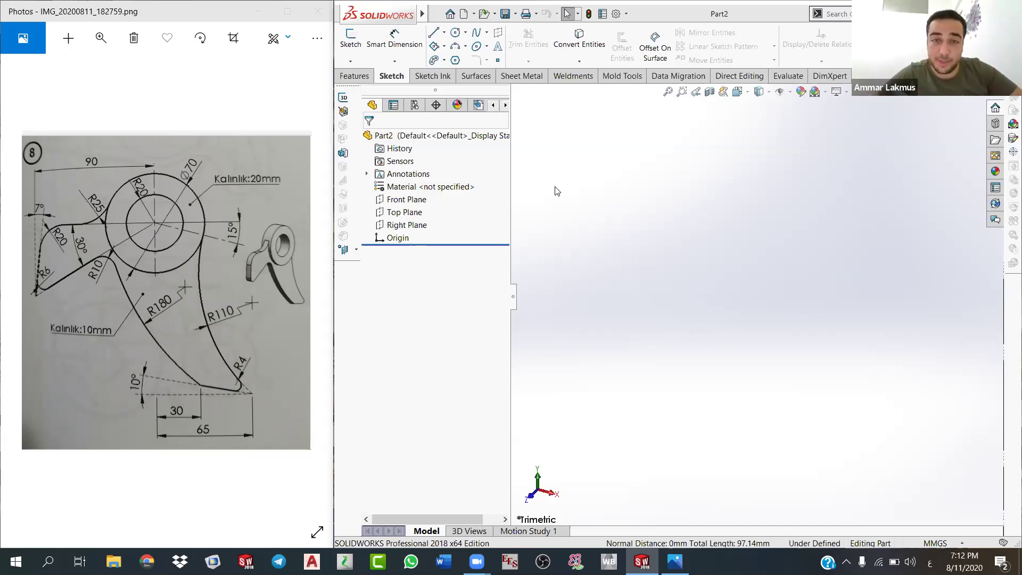
Step: Sketch a circle centred on the origin on the Front Plane and set its radius to 80 mm
{"action": "left_click", "coordinate": [405, 48]}
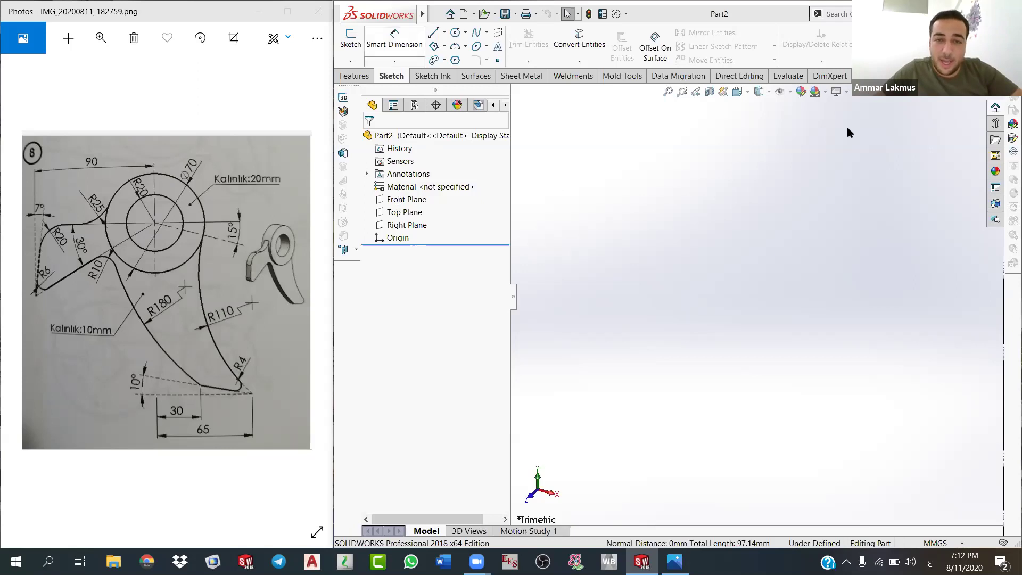
{"action": "left_click", "coordinate": [406, 200]}
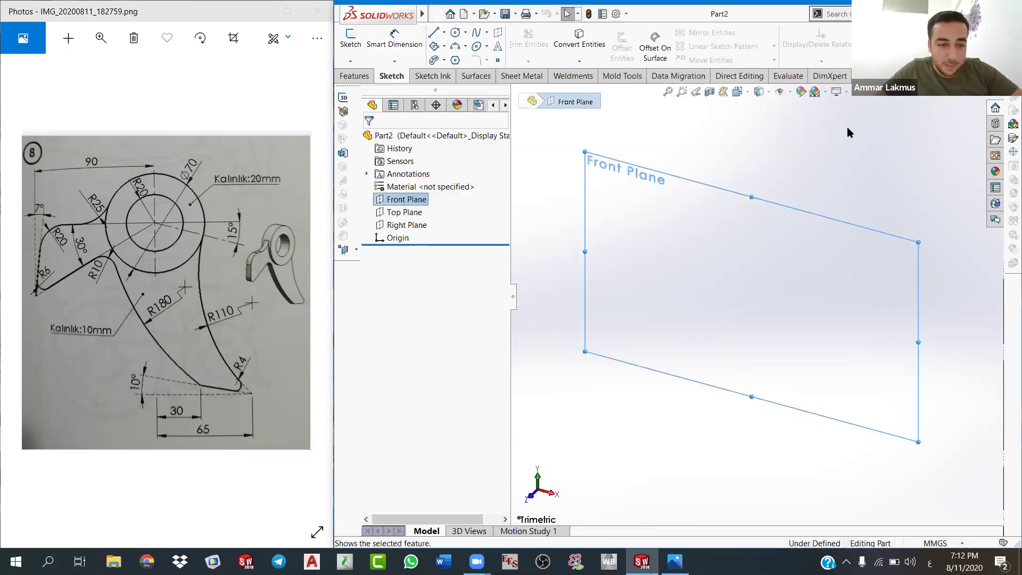
{"action": "left_click", "coordinate": [417, 184]}
{"action": "left_click", "coordinate": [454, 33]}
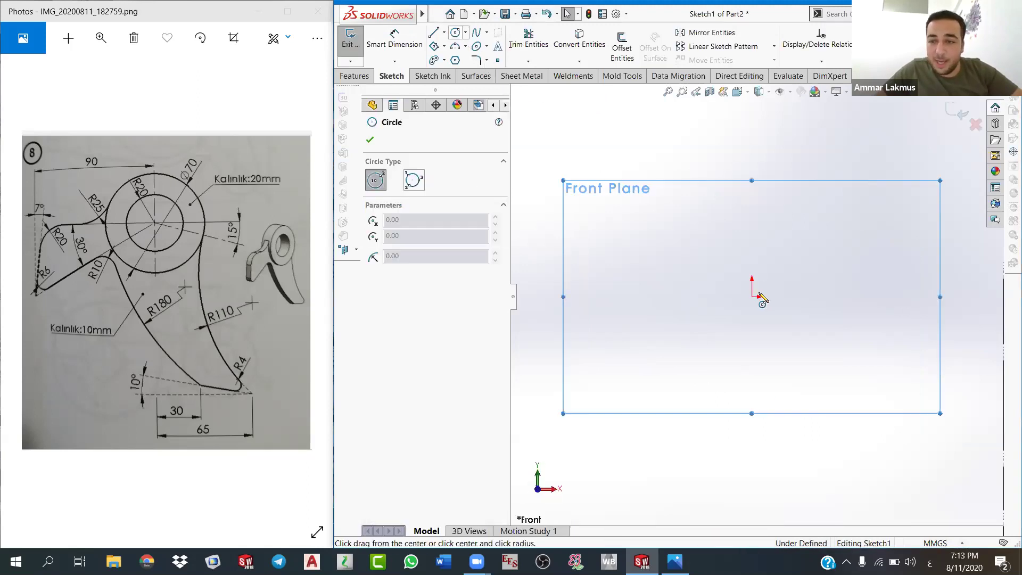
{"action": "left_click_drag", "start_coordinate": [752, 296], "coordinate": [807, 220]}
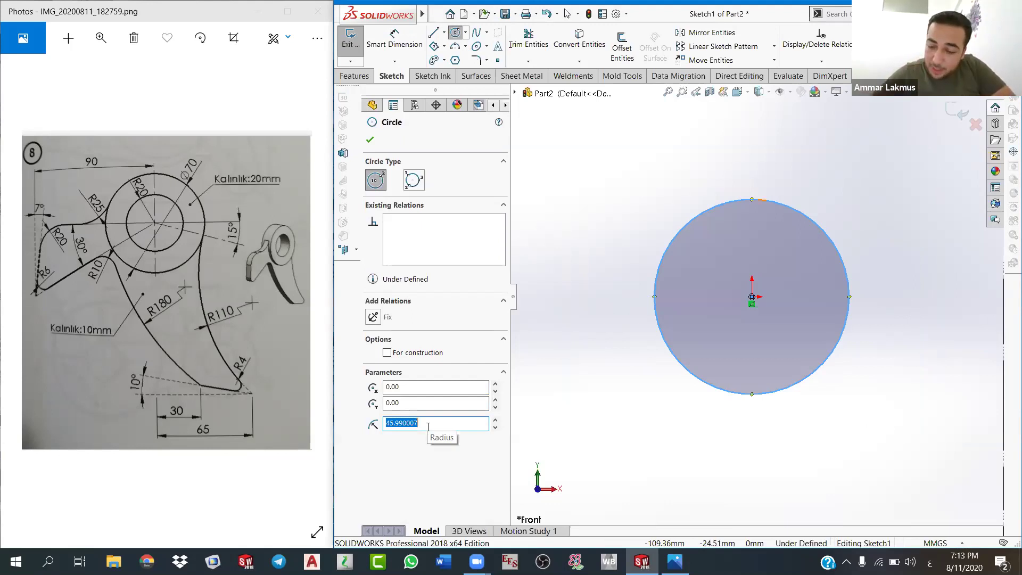
{"action": "type", "text": "80"}
{"action": "key", "text": "Return"}
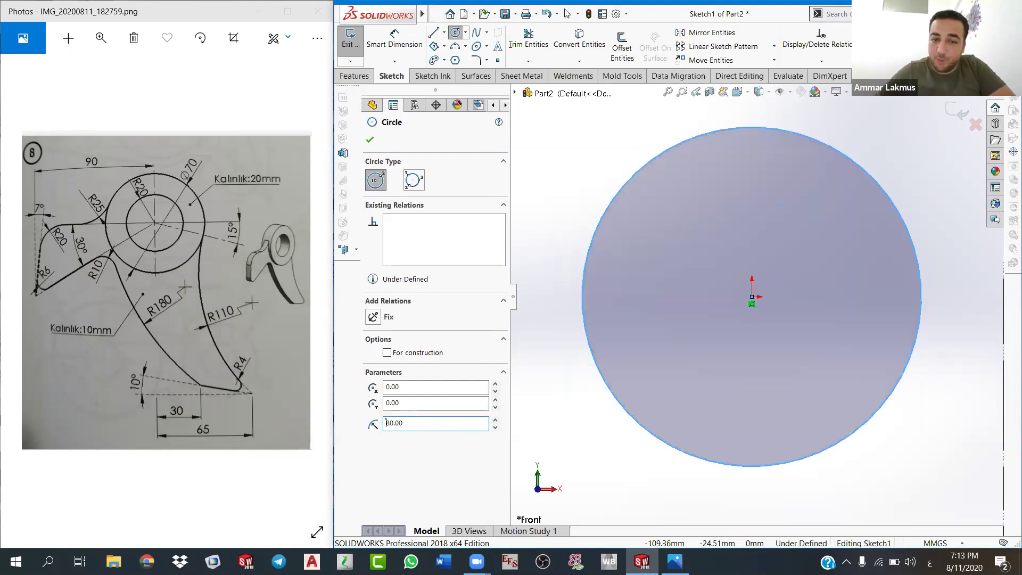
{"action": "left_click", "coordinate": [370, 140]}
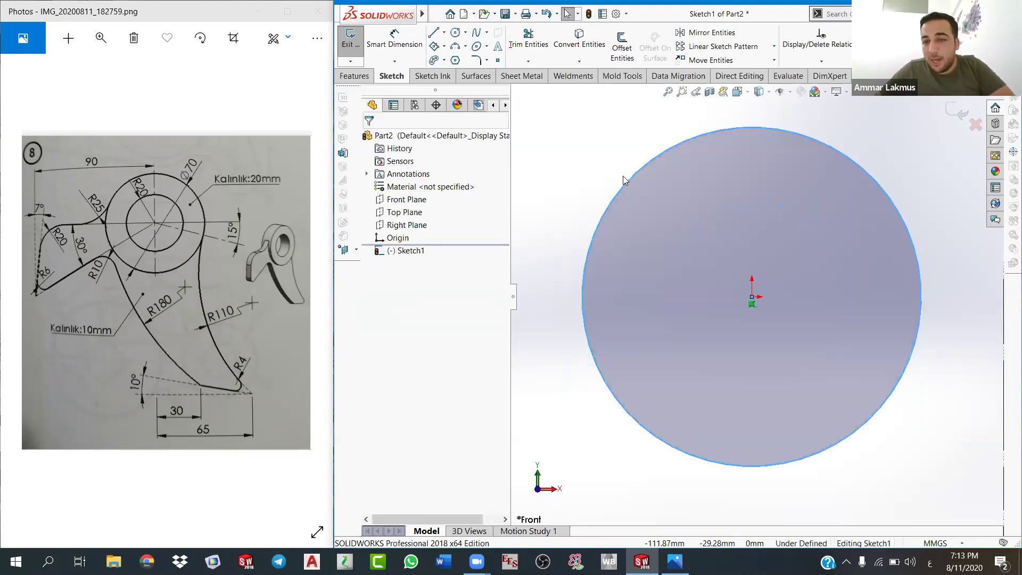
Step: Resize the circle freehand to a radius of about 56 mm and lock that size with a diameter dimension
{"action": "left_click", "coordinate": [755, 132]}
{"action": "mouse_move", "coordinate": [758, 177]}
{"action": "left_mouse_down"}
{"action": "mouse_move", "coordinate": [744, 211]}
{"action": "mouse_move", "coordinate": [746, 167]}
{"action": "mouse_move", "coordinate": [745, 200]}
{"action": "mouse_move", "coordinate": [747, 181]}
{"action": "left_mouse_up"}
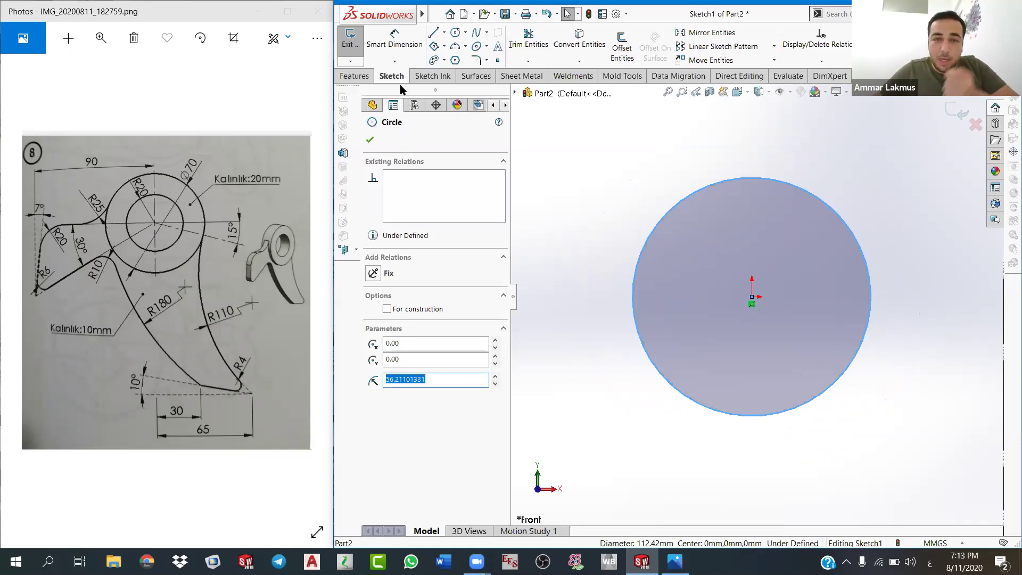
{"action": "left_click", "coordinate": [395, 62]}
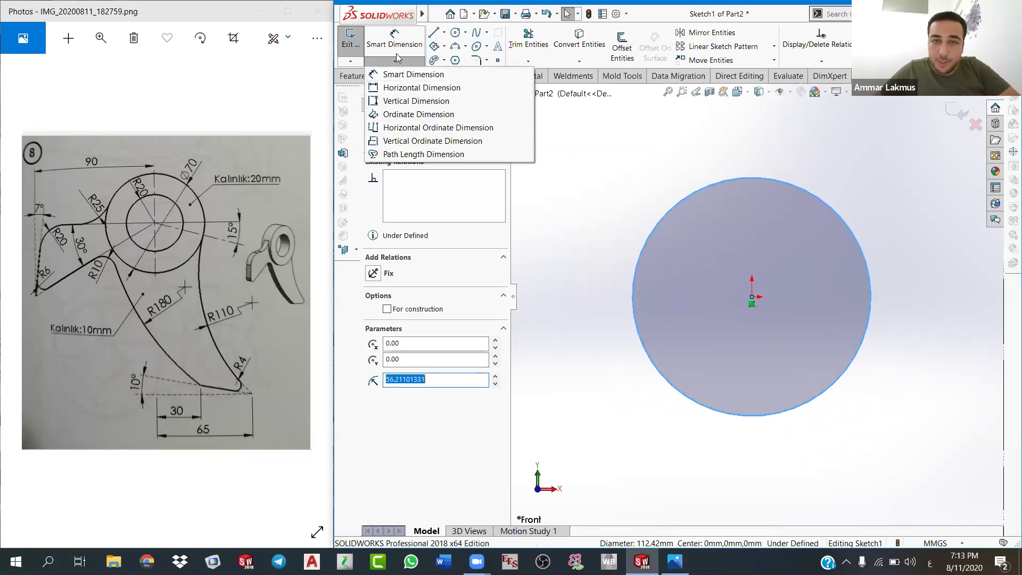
{"action": "left_click", "coordinate": [404, 75]}
{"action": "left_click", "coordinate": [700, 188]}
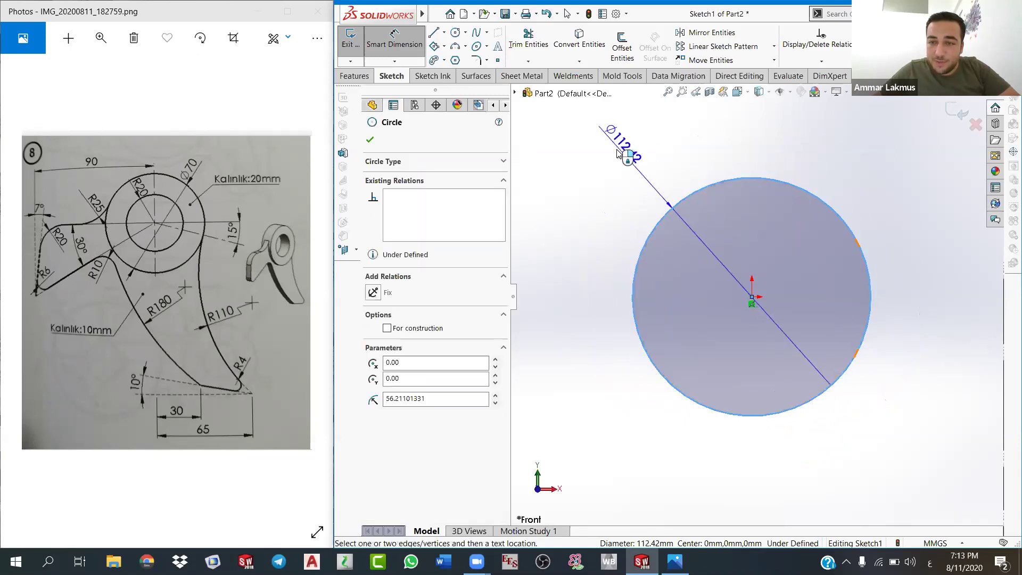
{"action": "left_click", "coordinate": [626, 155]}
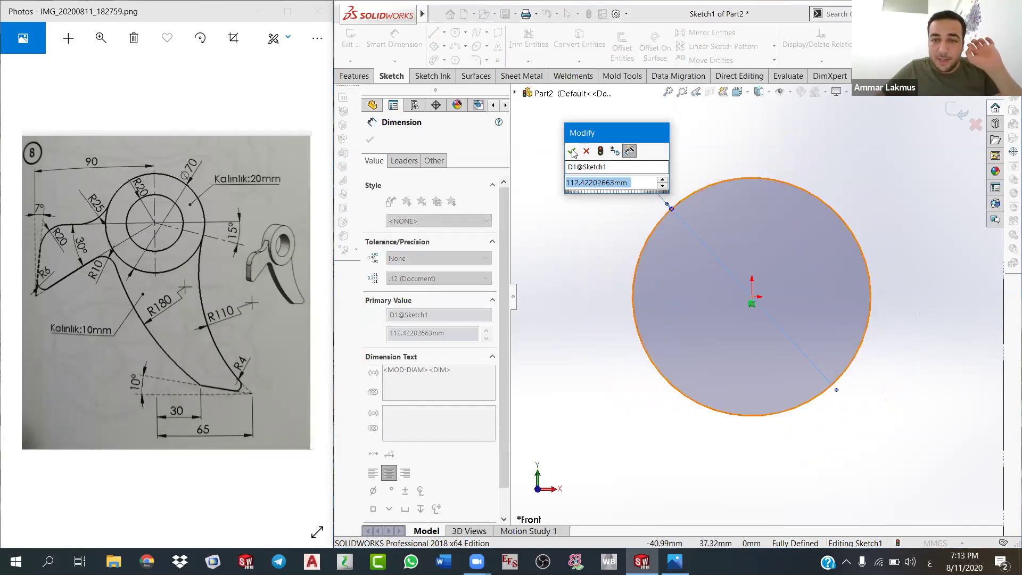
{"action": "key", "text": "Return"}
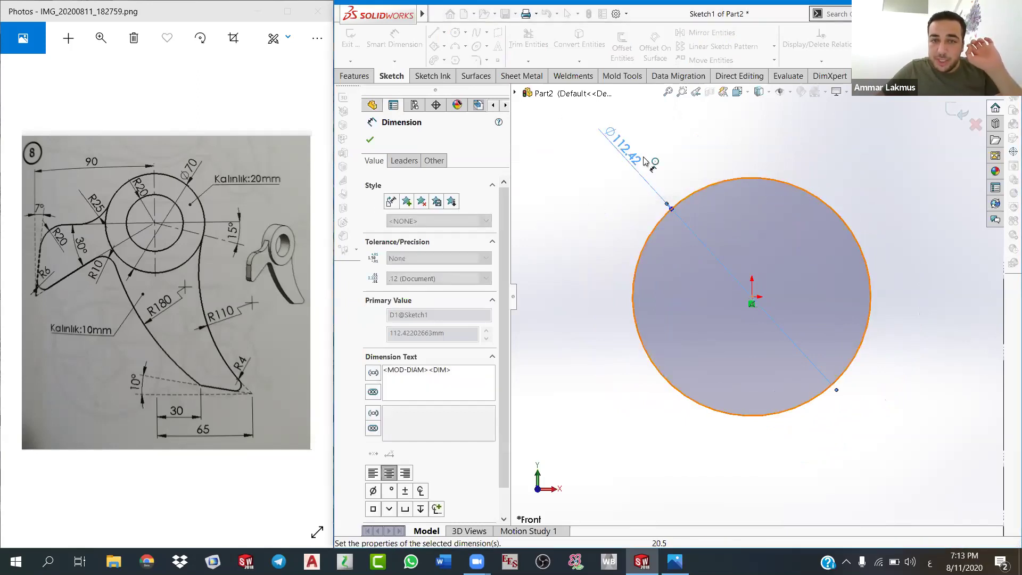
{"action": "right_click", "coordinate": [579, 204]}
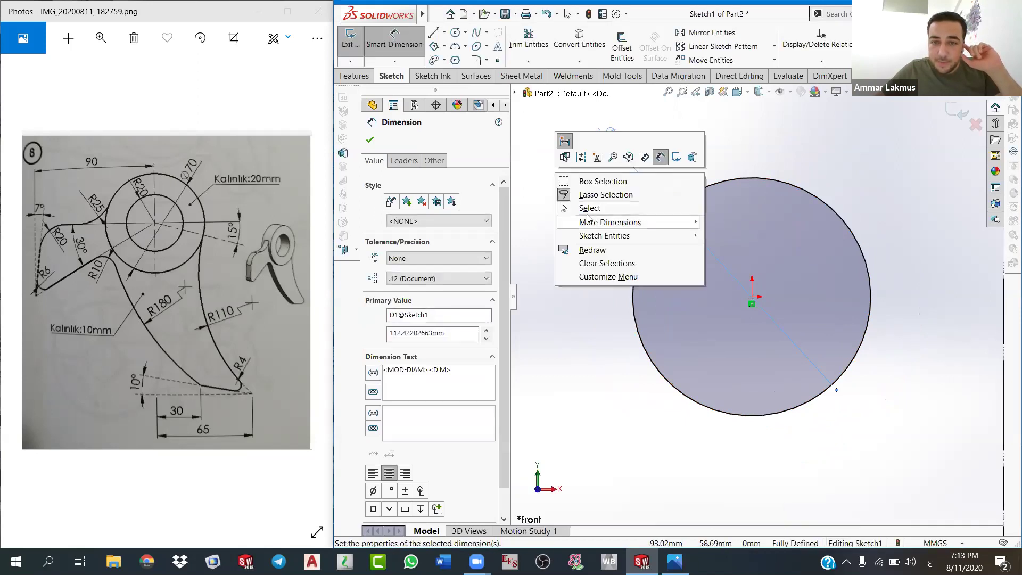
{"action": "left_click", "coordinate": [601, 214]}
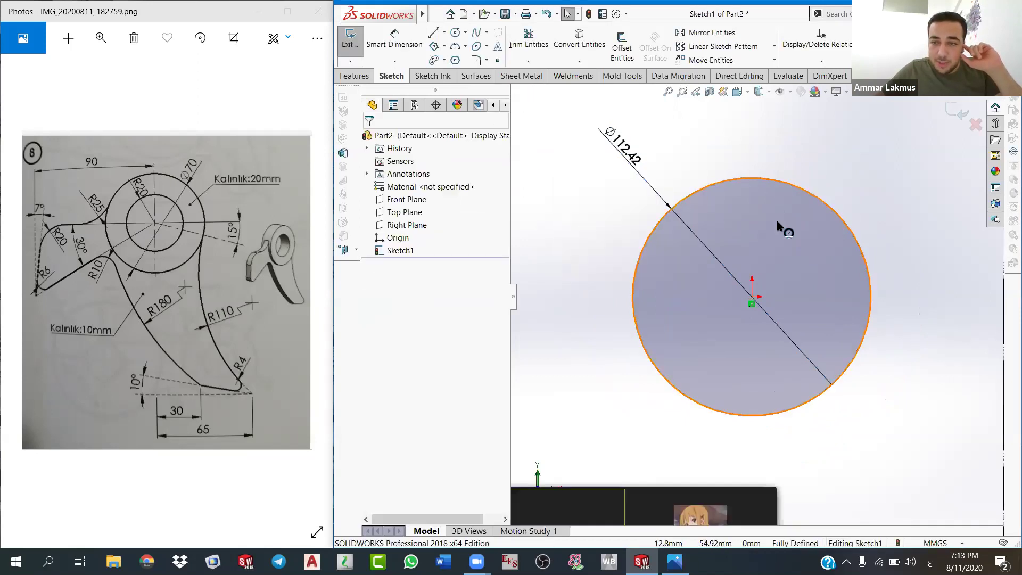
Step: Select the circle and exit the sketch, discarding all its changes
{"action": "left_click", "coordinate": [783, 185]}
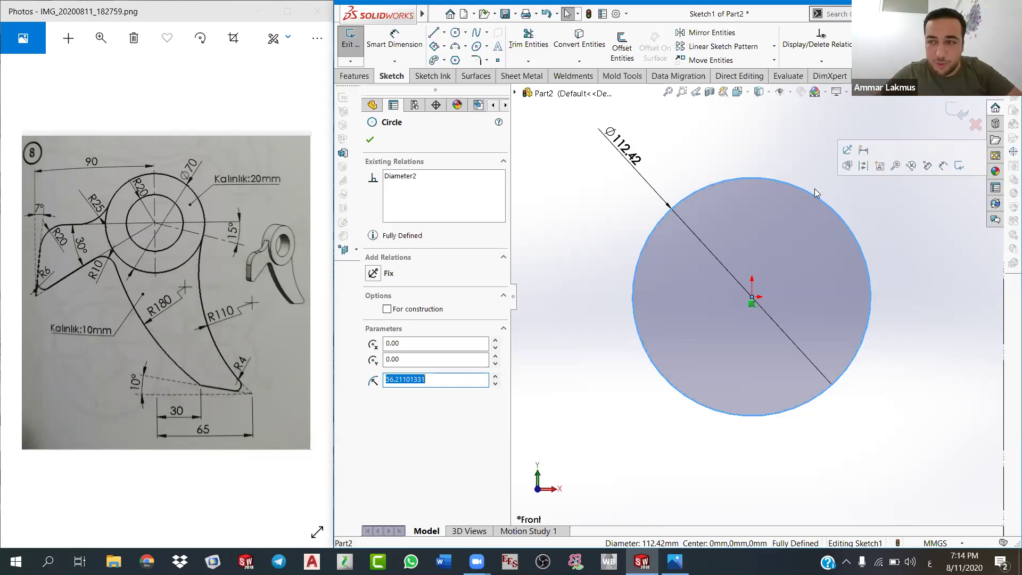
{"action": "left_click", "coordinate": [974, 127]}
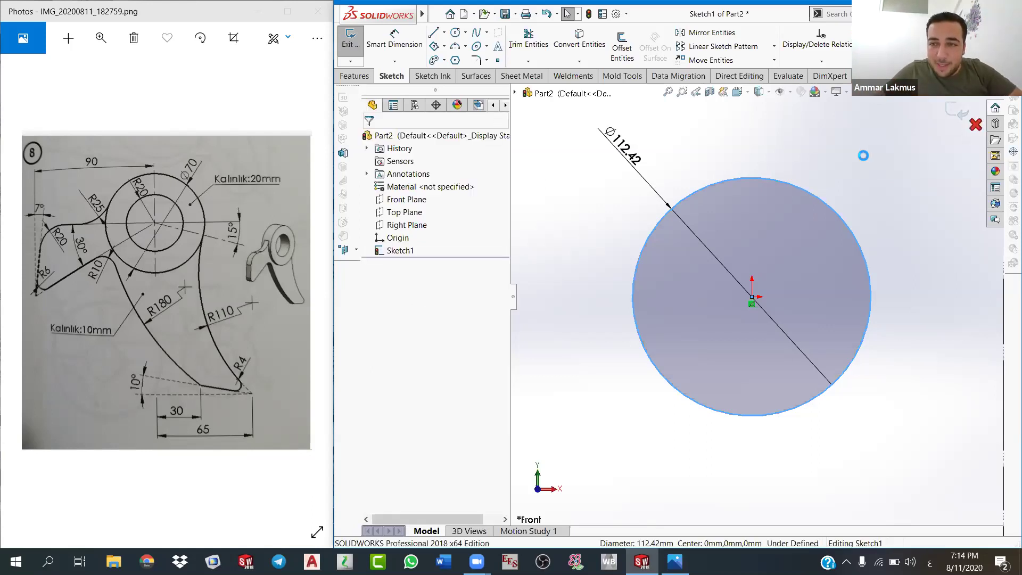
{"action": "left_click", "coordinate": [975, 124]}
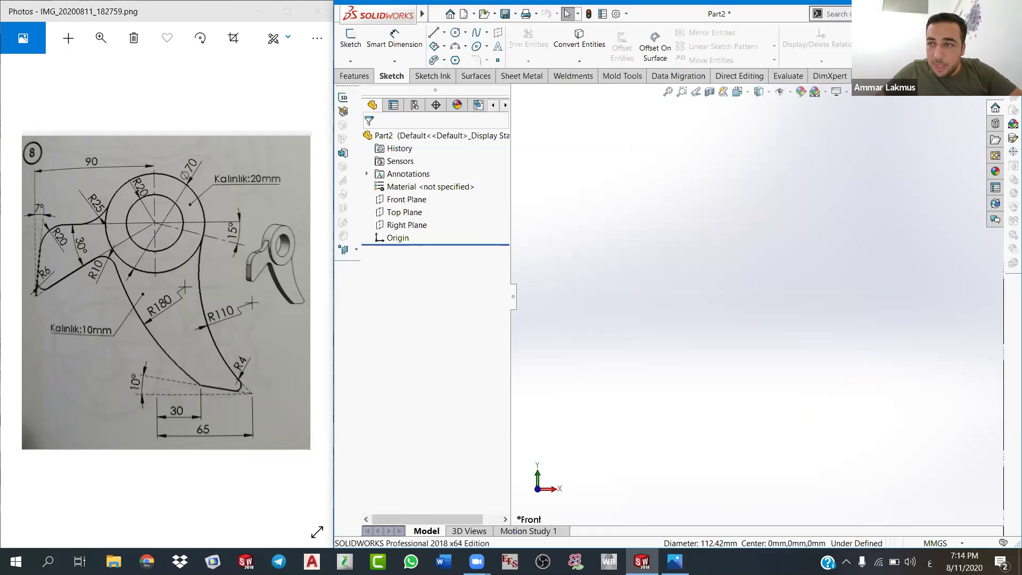
Step: Maximize the window, browse up to the 2D - 2 homework folder for a part file, and close the file browser
{"action": "key", "text": "super+Up"}
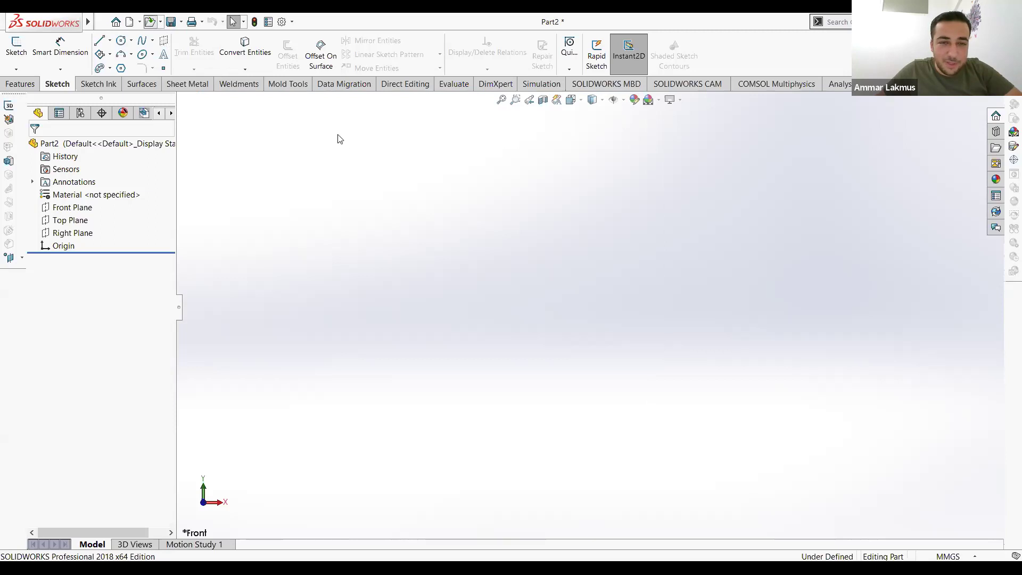
{"action": "key", "text": "ctrl+o"}
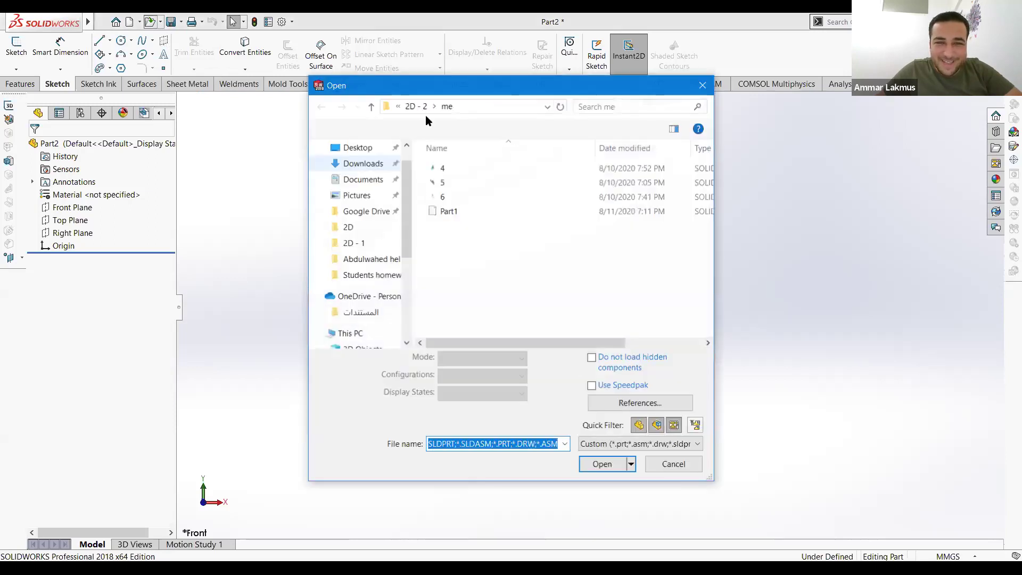
{"action": "left_click", "coordinate": [420, 107]}
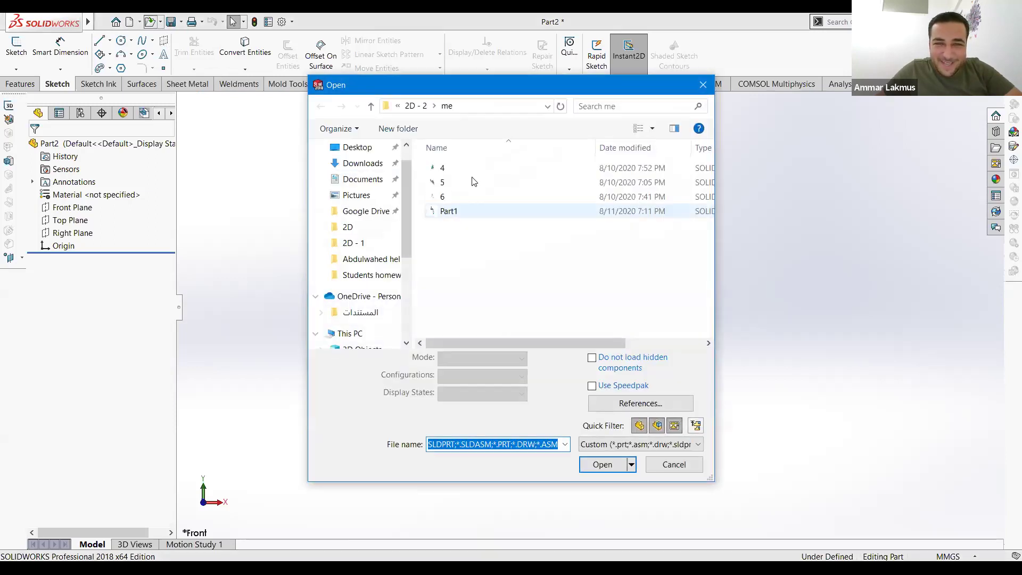
{"action": "left_click", "coordinate": [704, 86]}
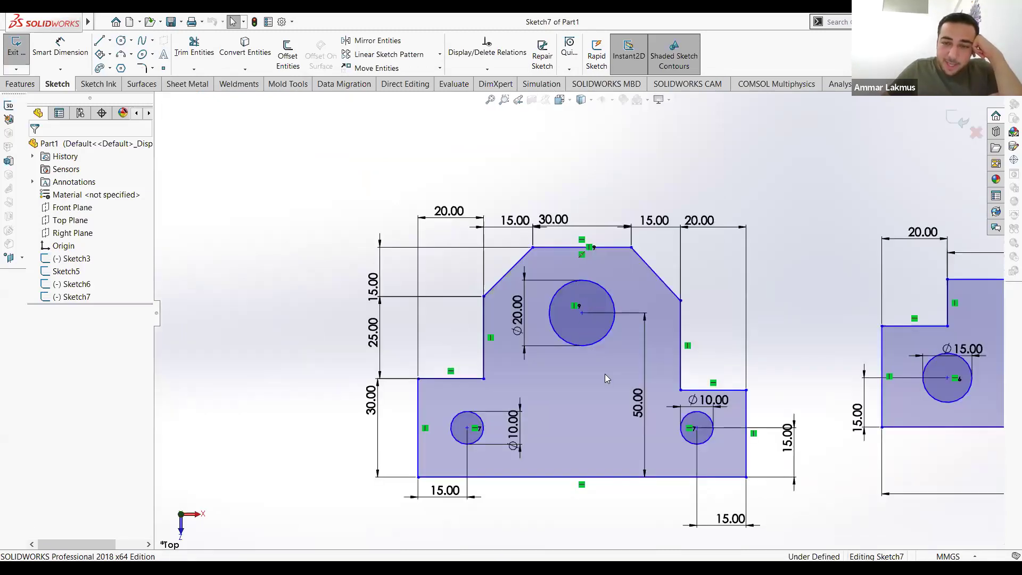
Step: Shift the stepped plate's corner points freehand to test which edges of the sketch lack a defining dimension
{"action": "scroll", "coordinate": [524, 310], "scroll_direction": "up", "scroll_amount": 1}
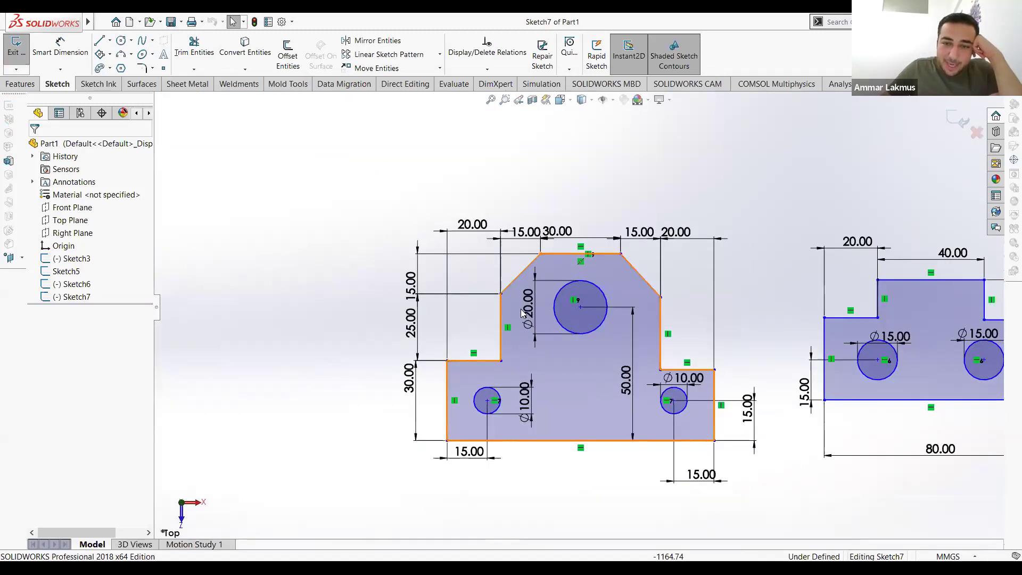
{"action": "scroll", "coordinate": [515, 276], "scroll_direction": "up", "scroll_amount": 1}
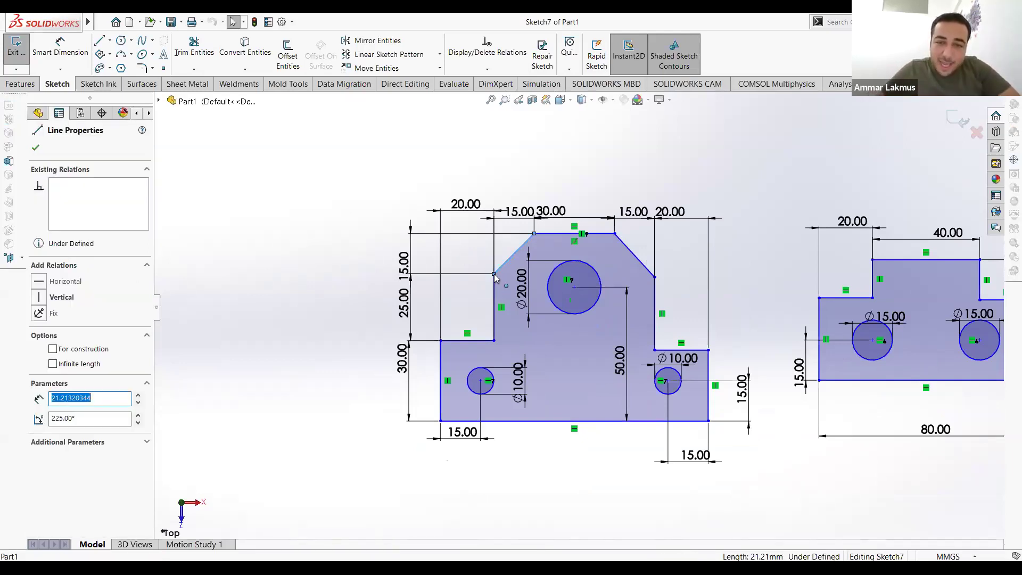
{"action": "mouse_move", "coordinate": [492, 227]}
{"action": "left_mouse_down"}
{"action": "mouse_move", "coordinate": [430, 262]}
{"action": "mouse_move", "coordinate": [521, 240]}
{"action": "mouse_move", "coordinate": [475, 336]}
{"action": "mouse_move", "coordinate": [419, 387]}
{"action": "mouse_move", "coordinate": [522, 272]}
{"action": "left_mouse_up"}
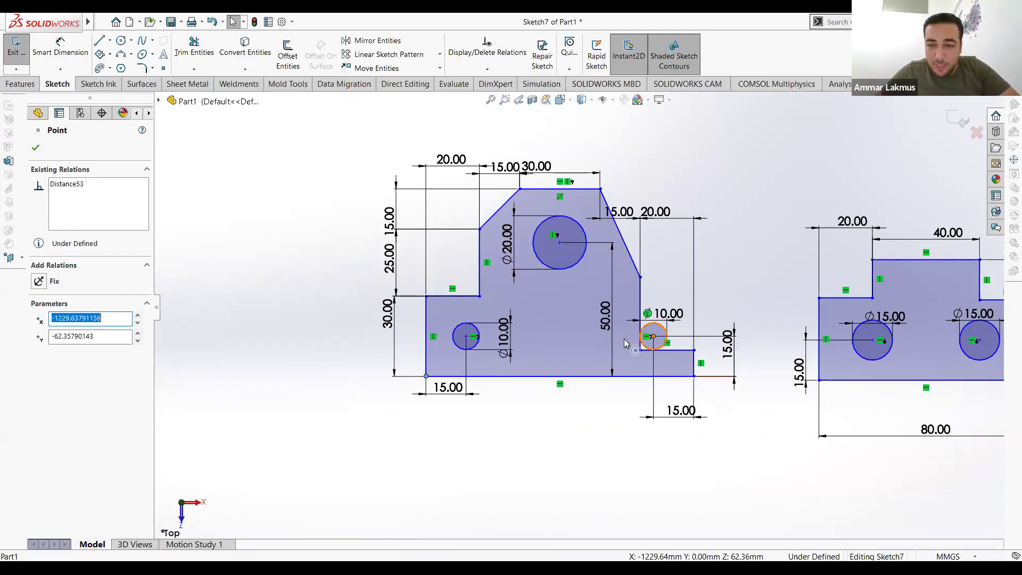
{"action": "mouse_move", "coordinate": [690, 370]}
{"action": "left_mouse_down"}
{"action": "mouse_move", "coordinate": [631, 366]}
{"action": "mouse_move", "coordinate": [666, 397]}
{"action": "left_mouse_up"}
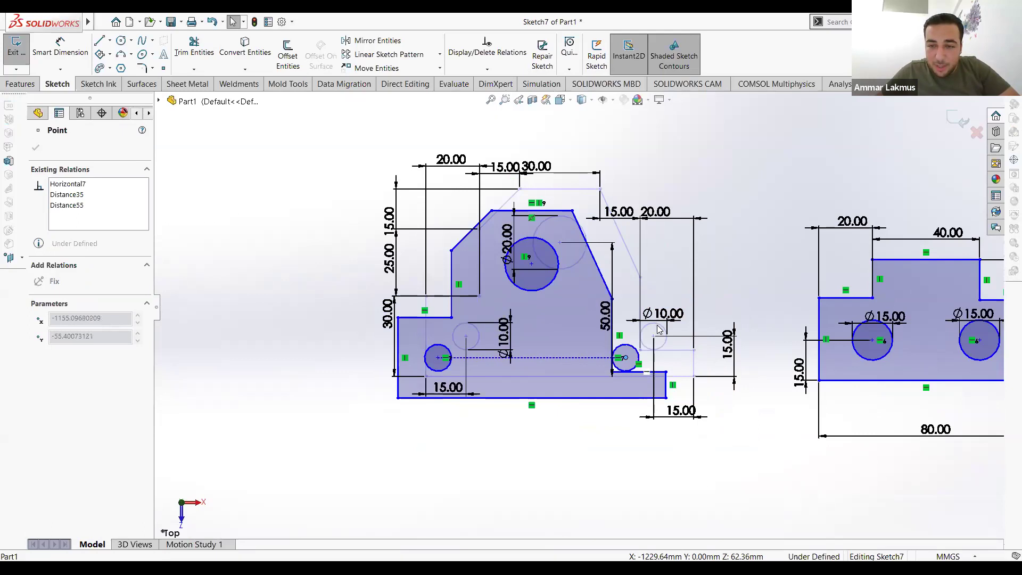
{"action": "left_click_drag", "start_coordinate": [659, 329], "coordinate": [660, 327]}
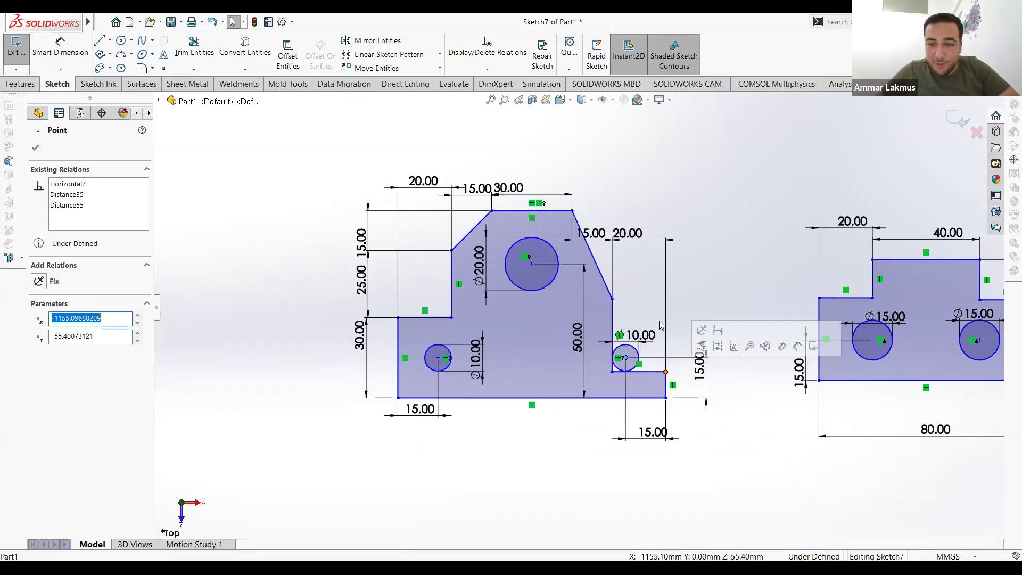
{"action": "mouse_move", "coordinate": [660, 328]}
{"action": "left_mouse_down"}
{"action": "mouse_move", "coordinate": [662, 318]}
{"action": "mouse_move", "coordinate": [659, 337]}
{"action": "left_mouse_up"}
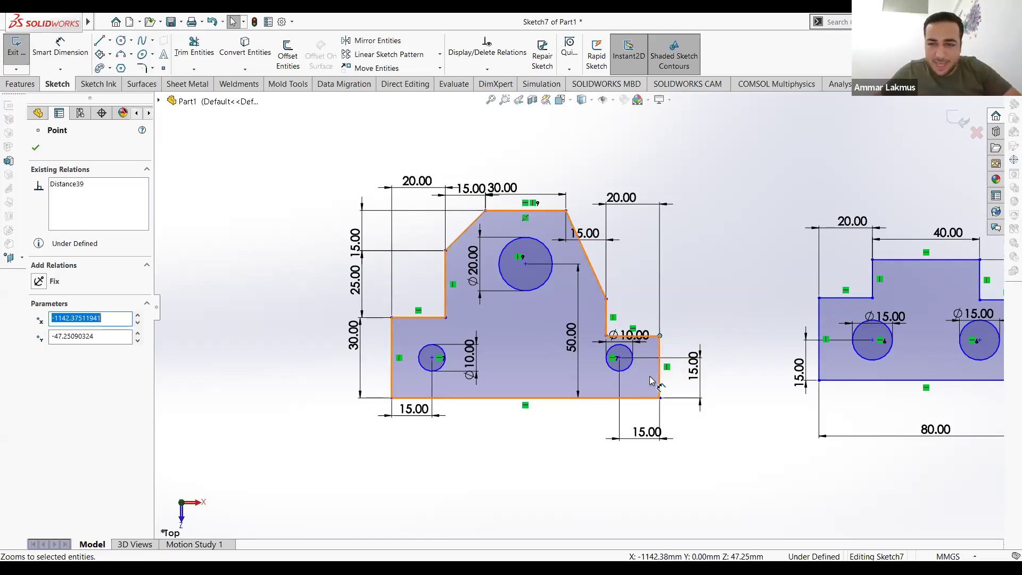
Step: Dimension the plate's right outer vertical edge to 30 mm
{"action": "key", "text": "d"}
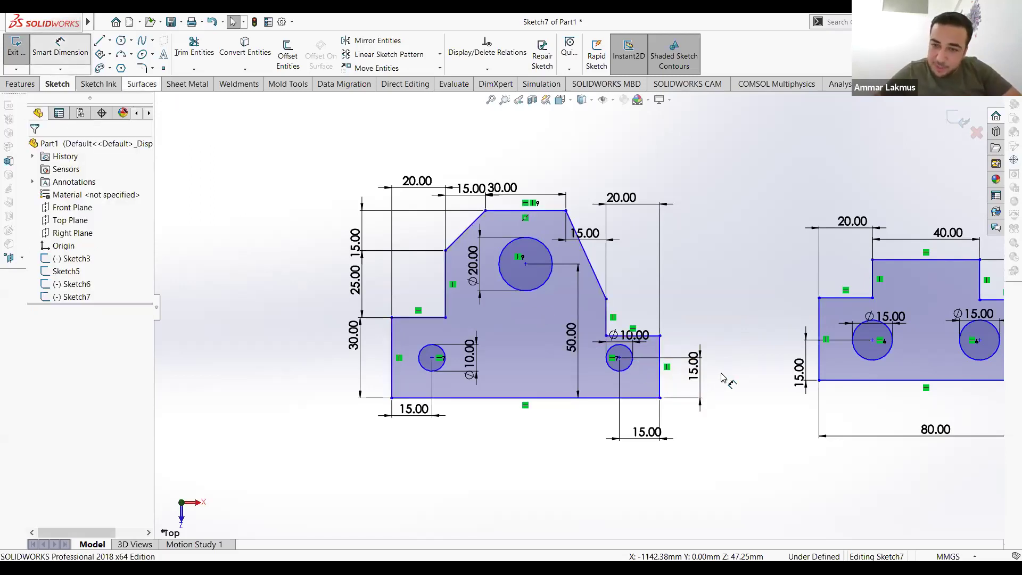
{"action": "left_click", "coordinate": [661, 380]}
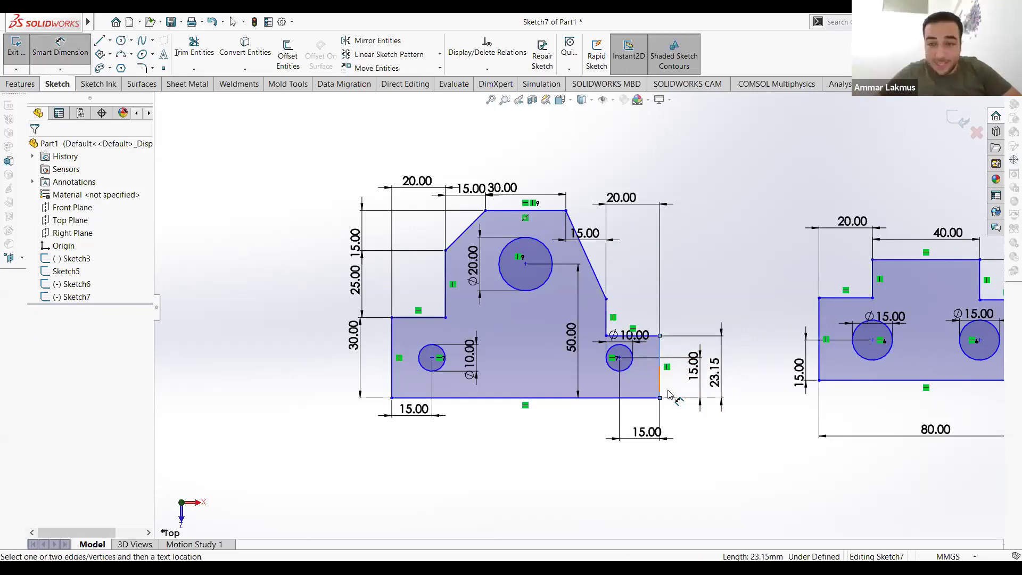
{"action": "left_click", "coordinate": [687, 299]}
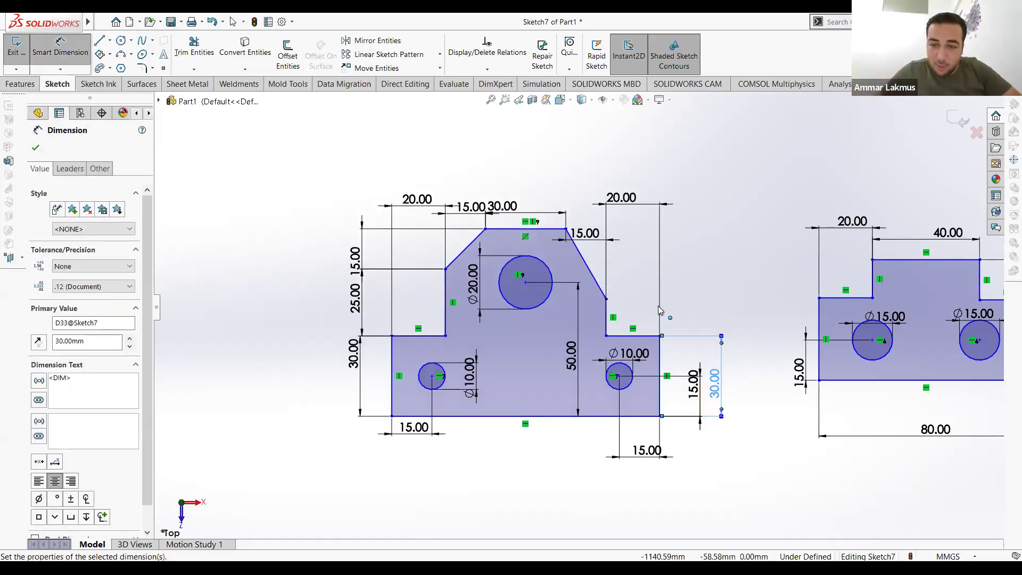
{"action": "key", "text": "Escape"}
Step: Move the plate slightly by its right shoulder corner and inspect the relations of its lower-left corner point
{"action": "mouse_move", "coordinate": [661, 336]}
{"action": "left_mouse_down"}
{"action": "mouse_move", "coordinate": [658, 315]}
{"action": "mouse_move", "coordinate": [669, 334]}
{"action": "left_mouse_up"}
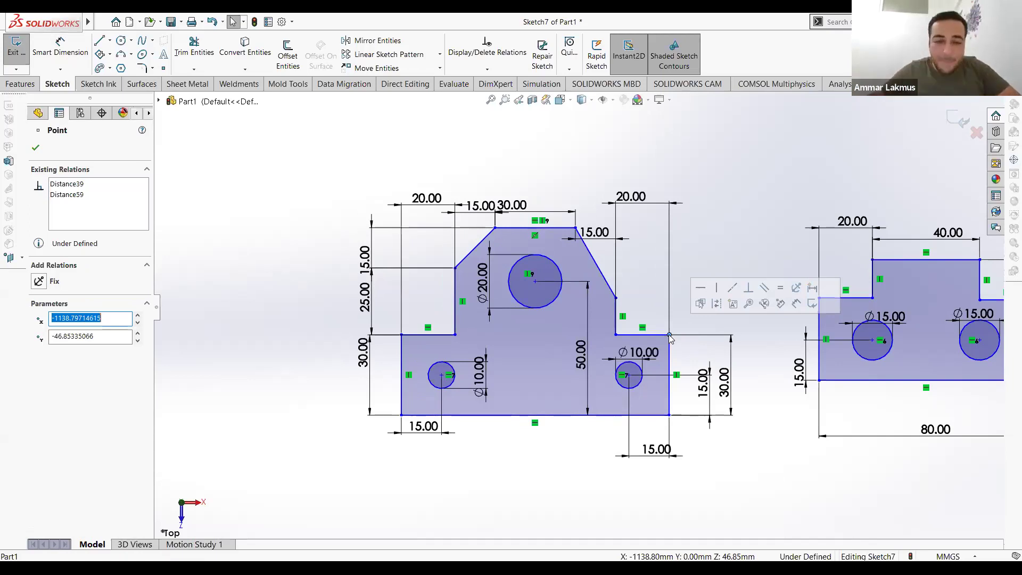
{"action": "right_click", "coordinate": [401, 416]}
{"action": "key", "text": "Escape"}
{"action": "left_click", "coordinate": [401, 416]}
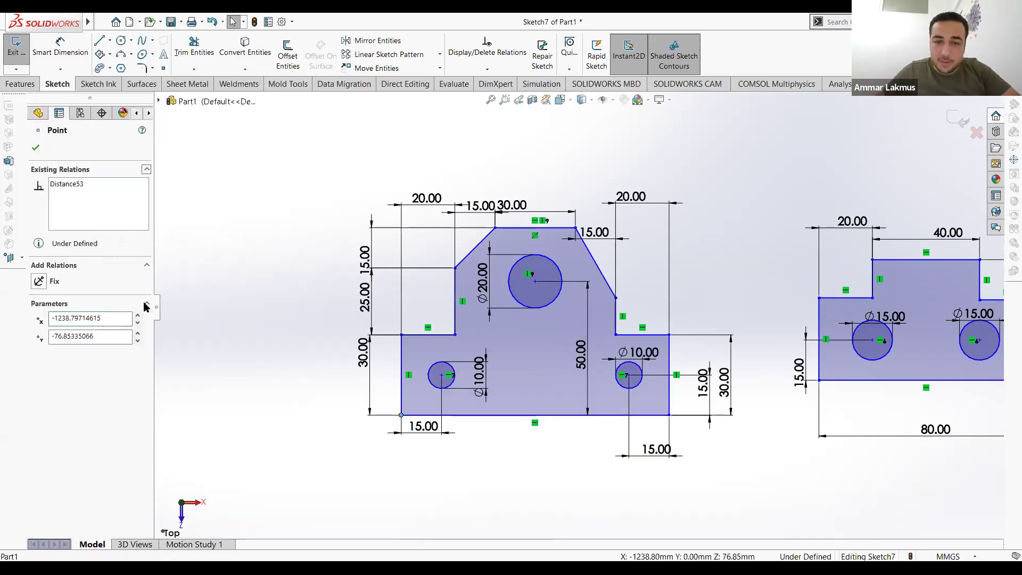
{"action": "left_click", "coordinate": [236, 310]}
Step: Place the right slanted edge's 15 mm dimension above the outline and move the plate freehand by its upper-right corner
{"action": "left_click_drag", "start_coordinate": [591, 232], "coordinate": [620, 215]}
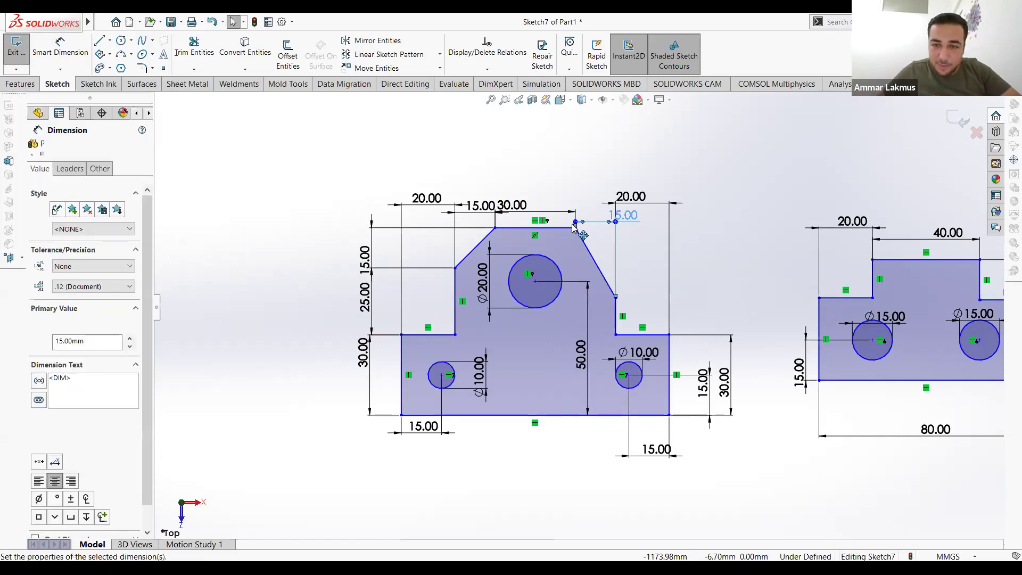
{"action": "left_click_drag", "start_coordinate": [598, 222], "coordinate": [598, 204]}
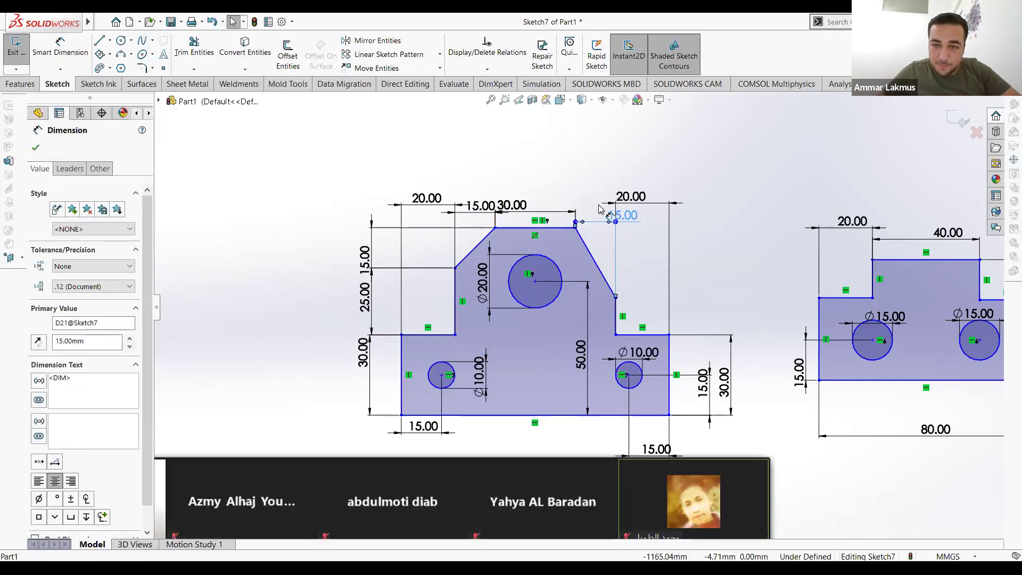
{"action": "left_click", "coordinate": [545, 231]}
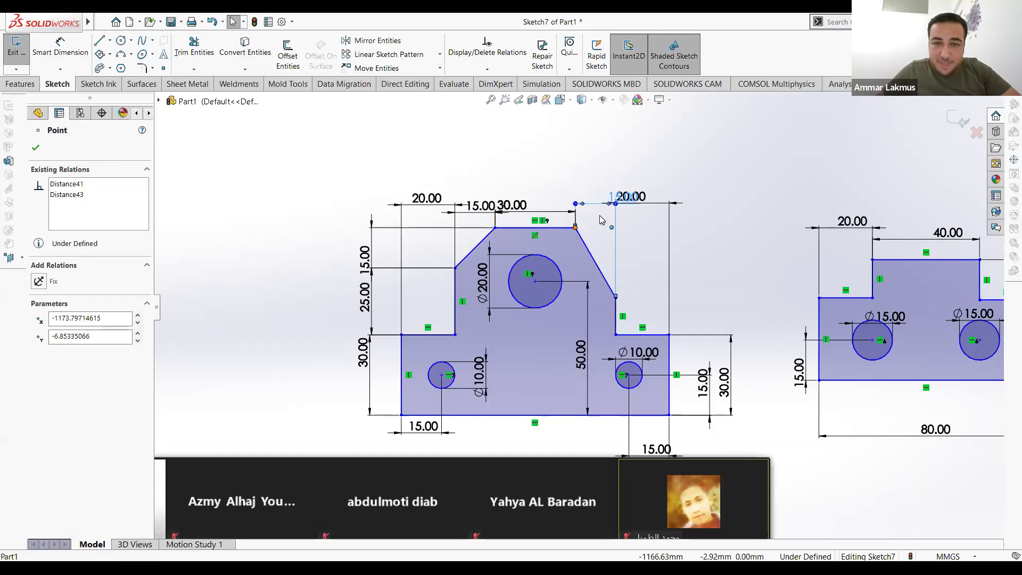
{"action": "left_click_drag", "start_coordinate": [563, 230], "coordinate": [574, 233]}
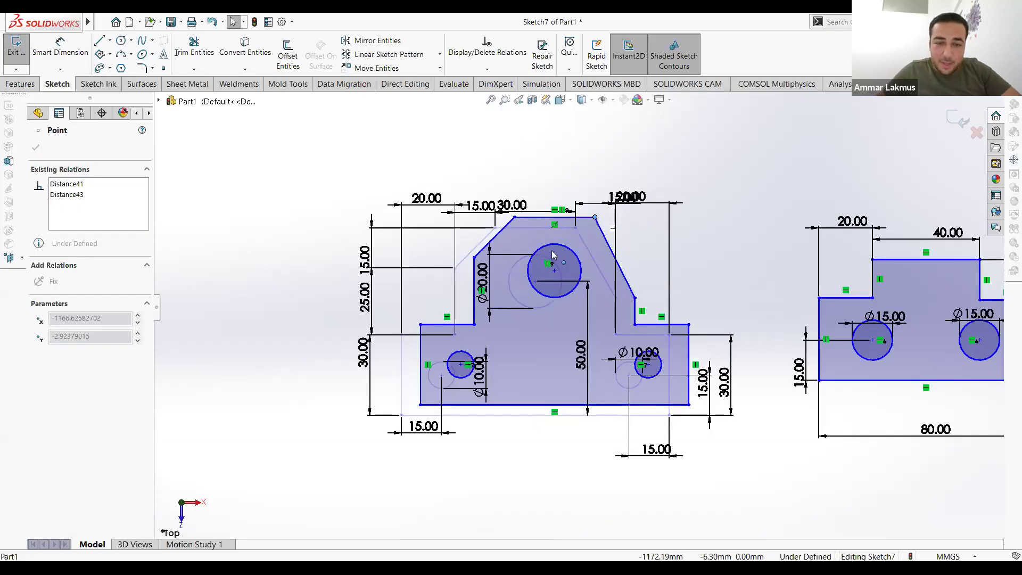
{"action": "mouse_move", "coordinate": [450, 353]}
{"action": "left_mouse_down"}
{"action": "mouse_move", "coordinate": [424, 371]}
{"action": "mouse_move", "coordinate": [379, 372]}
{"action": "left_mouse_up"}
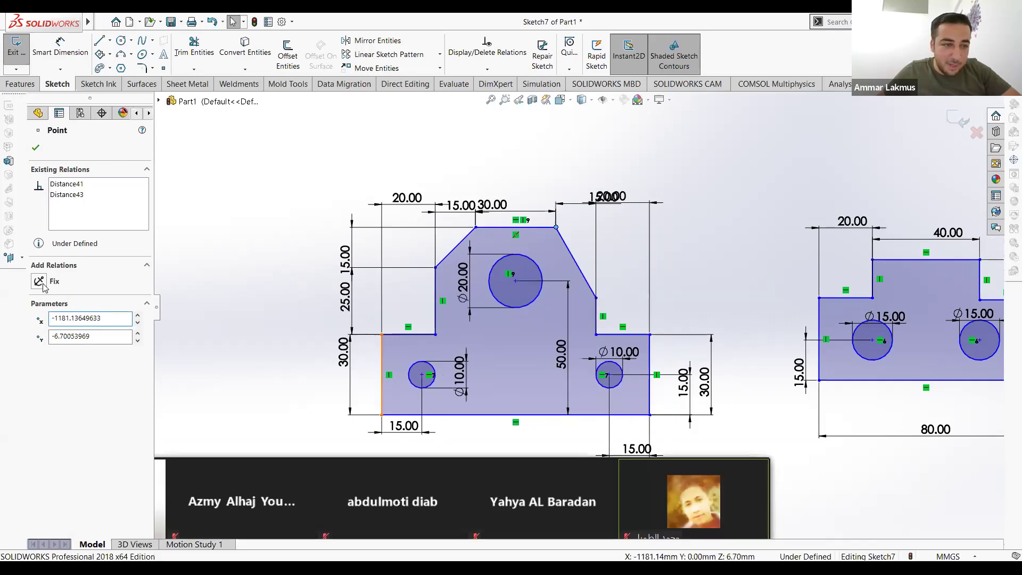
Step: Fix the plate's left outer vertical edge and test the remaining movement at the left inner corner
{"action": "left_click", "coordinate": [381, 374]}
{"action": "left_click", "coordinate": [39, 315]}
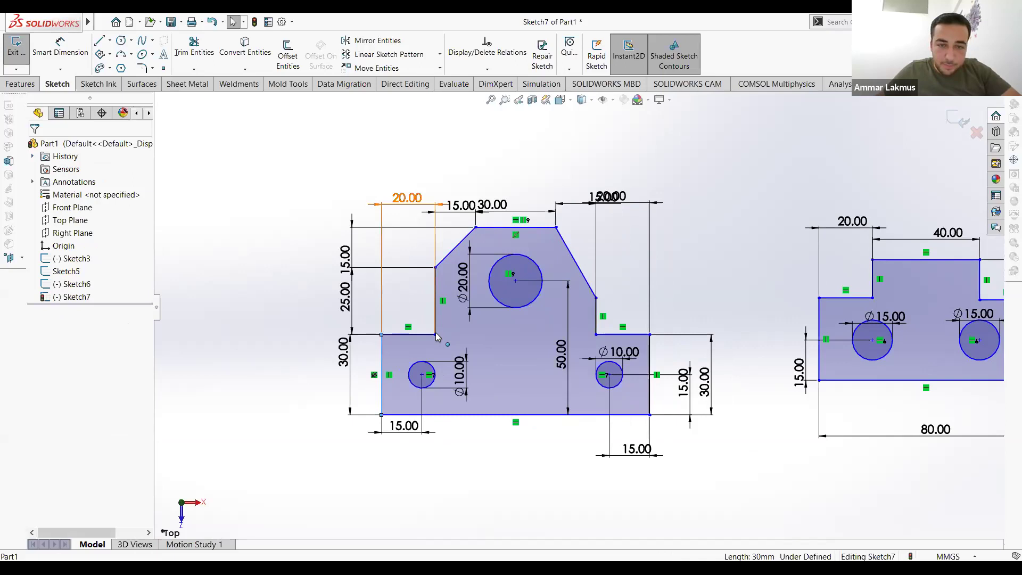
{"action": "mouse_move", "coordinate": [435, 334]}
{"action": "left_mouse_down"}
{"action": "mouse_move", "coordinate": [400, 285]}
{"action": "mouse_move", "coordinate": [420, 313]}
{"action": "mouse_move", "coordinate": [434, 285]}
{"action": "mouse_move", "coordinate": [435, 333]}
{"action": "left_mouse_up"}
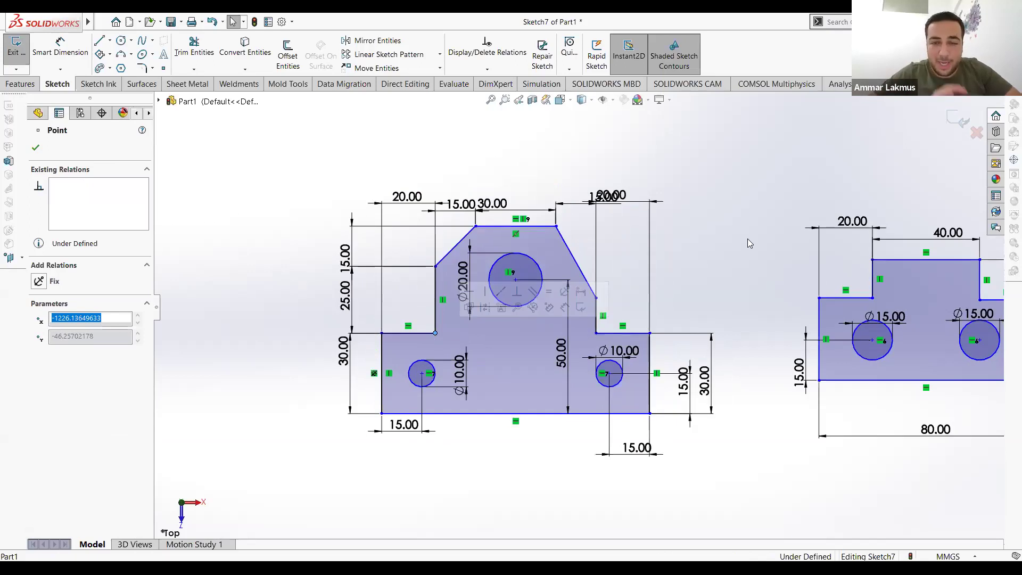
{"action": "key", "text": "Escape"}
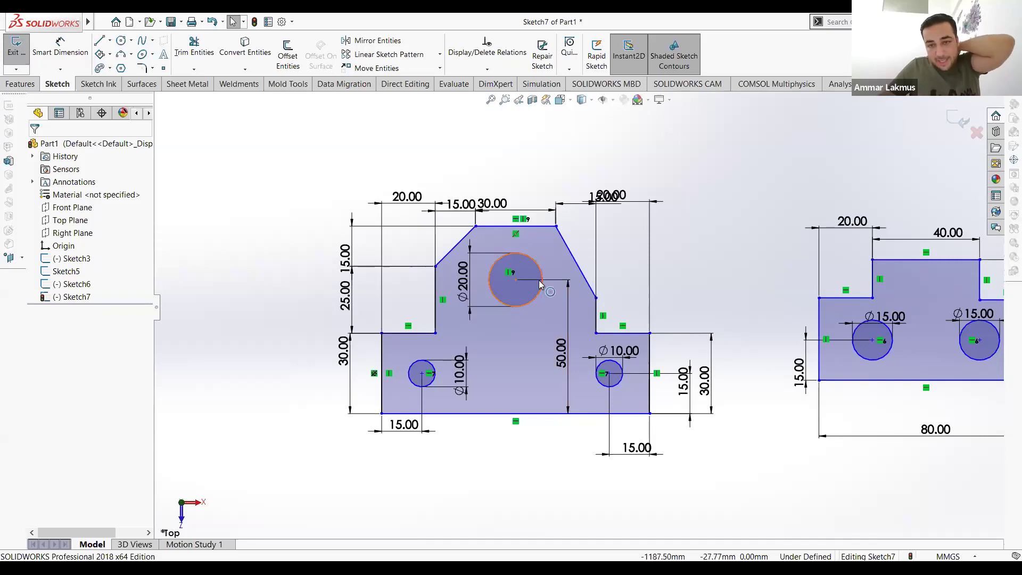
Step: Move the lower end of the right slanted edge and other outline corners freehand to check their vertical freedom
{"action": "left_click", "coordinate": [595, 297]}
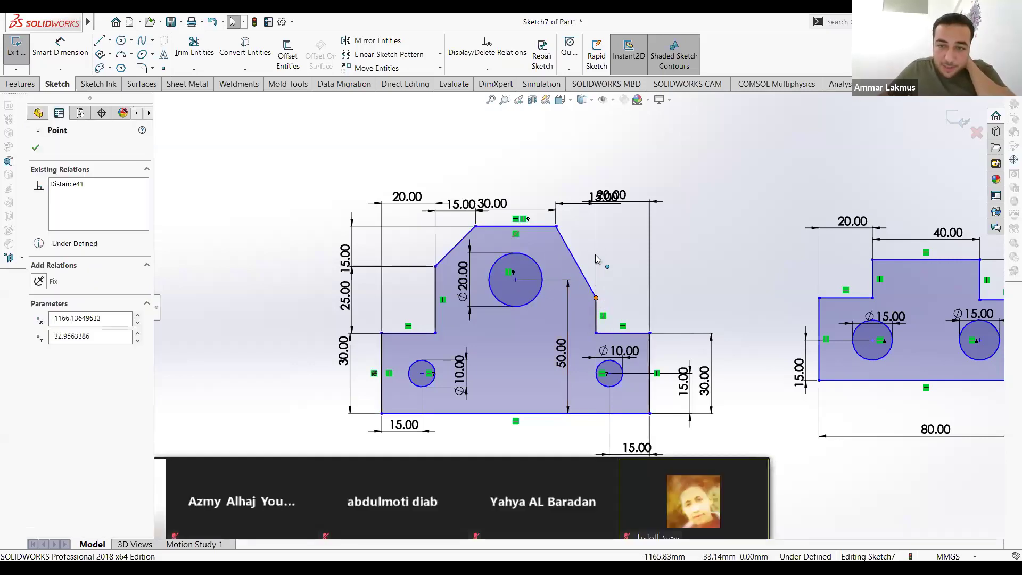
{"action": "left_click_drag", "start_coordinate": [596, 237], "coordinate": [596, 288]}
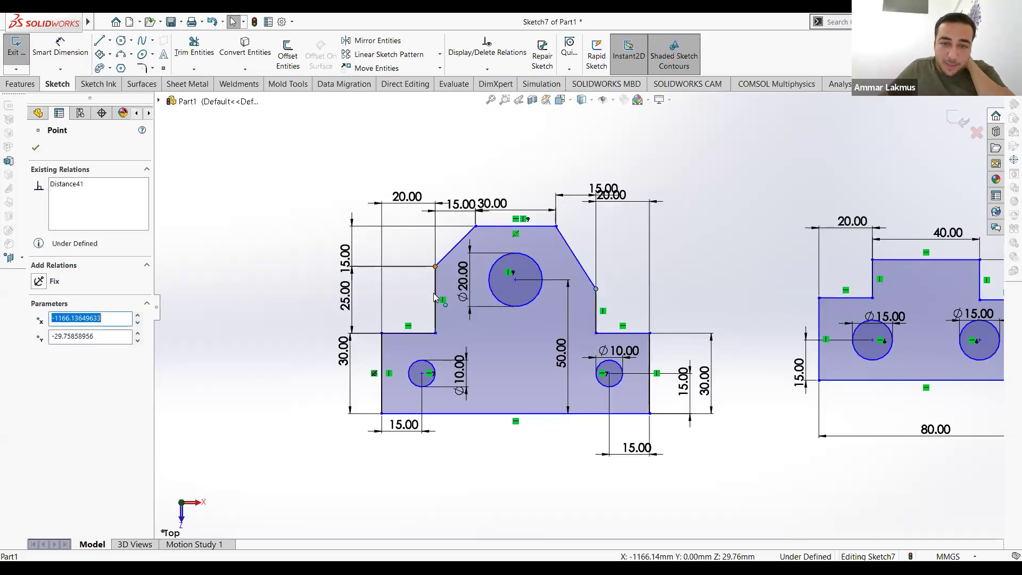
{"action": "mouse_move", "coordinate": [439, 277]}
{"action": "left_mouse_down"}
{"action": "mouse_move", "coordinate": [349, 286]}
{"action": "mouse_move", "coordinate": [355, 292]}
{"action": "left_mouse_up"}
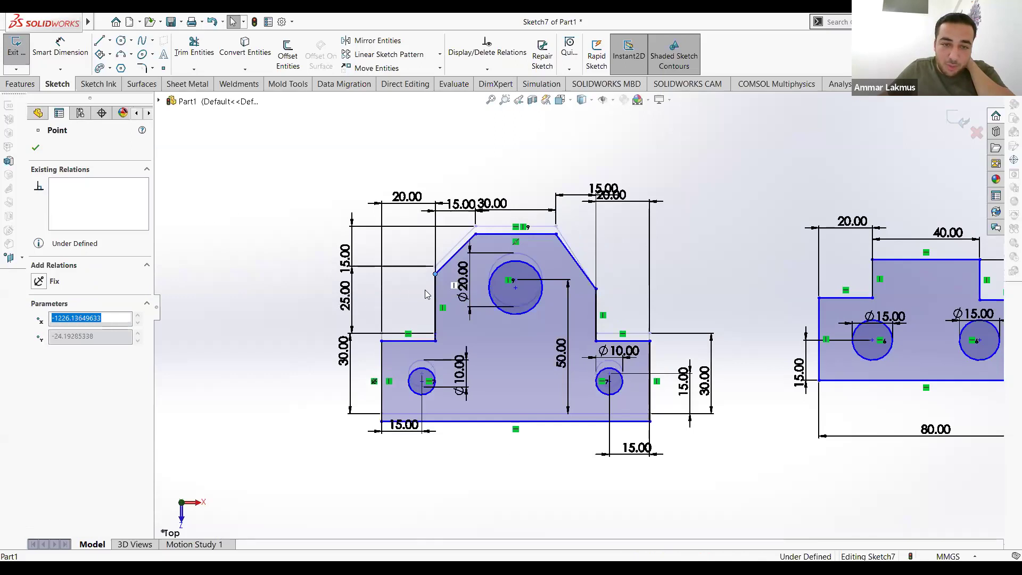
{"action": "left_click_drag", "start_coordinate": [435, 341], "coordinate": [436, 331]}
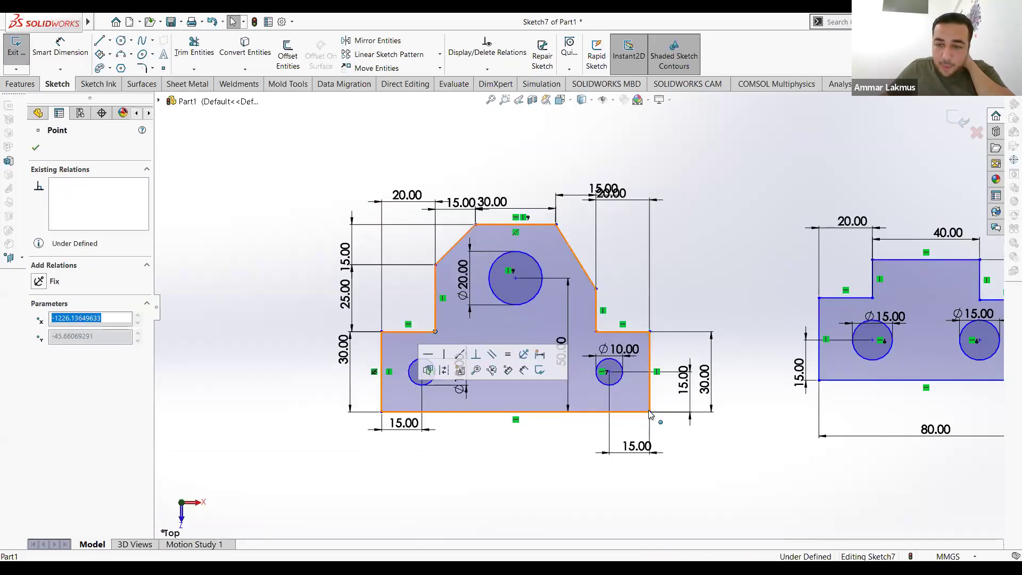
{"action": "left_click_drag", "start_coordinate": [649, 412], "coordinate": [654, 437]}
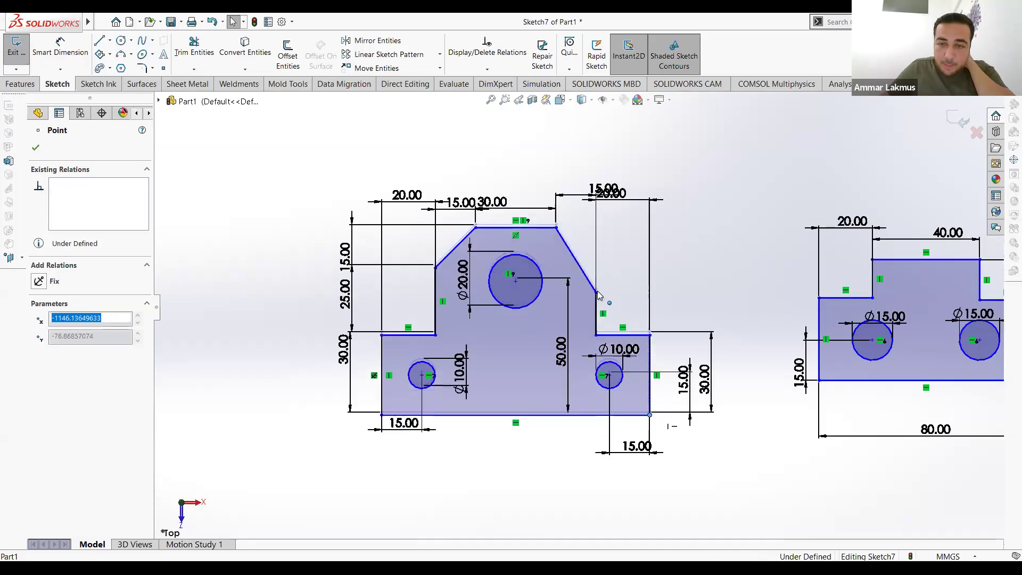
{"action": "left_click_drag", "start_coordinate": [595, 292], "coordinate": [596, 297]}
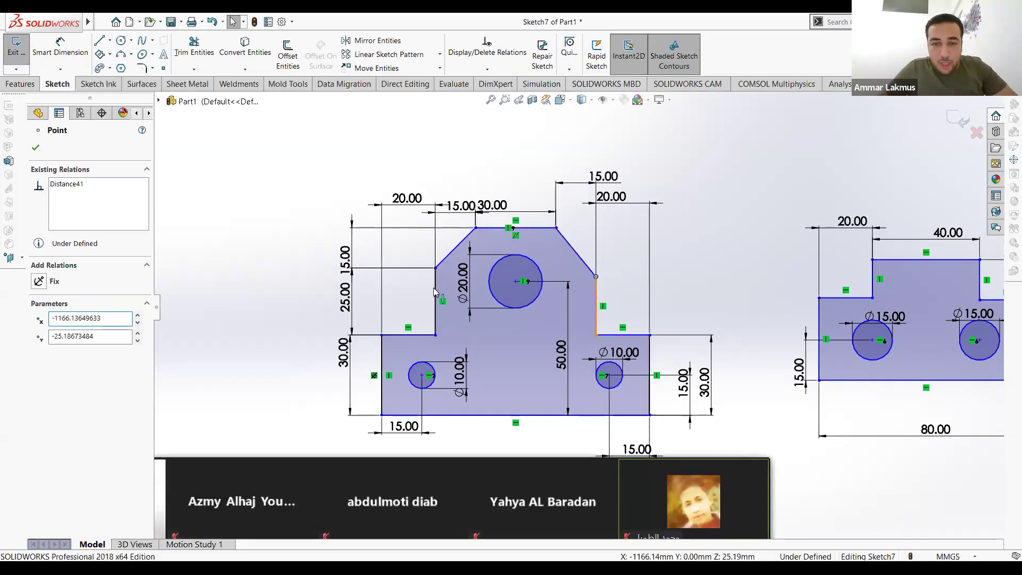
Step: Make the plate's two inner vertical edges equal in length
{"action": "left_click", "coordinate": [596, 297]}
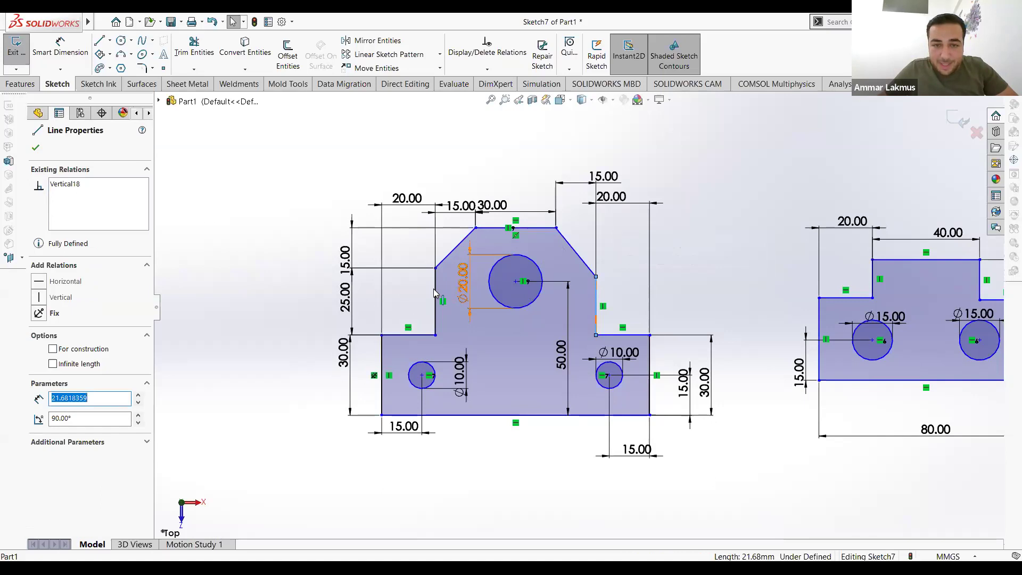
{"action": "left_click", "coordinate": [435, 299], "text": "ctrl"}
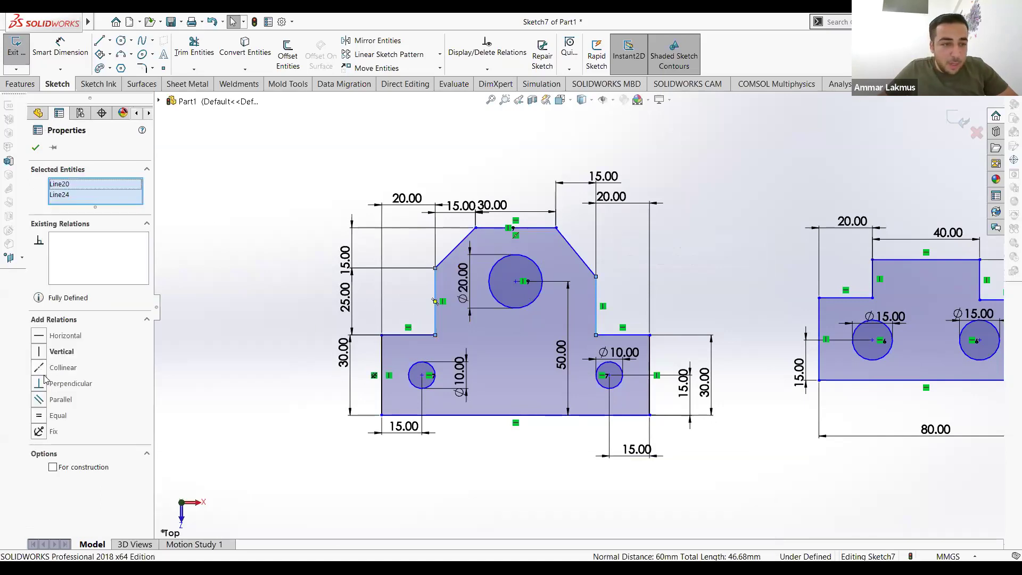
{"action": "left_click", "coordinate": [47, 415]}
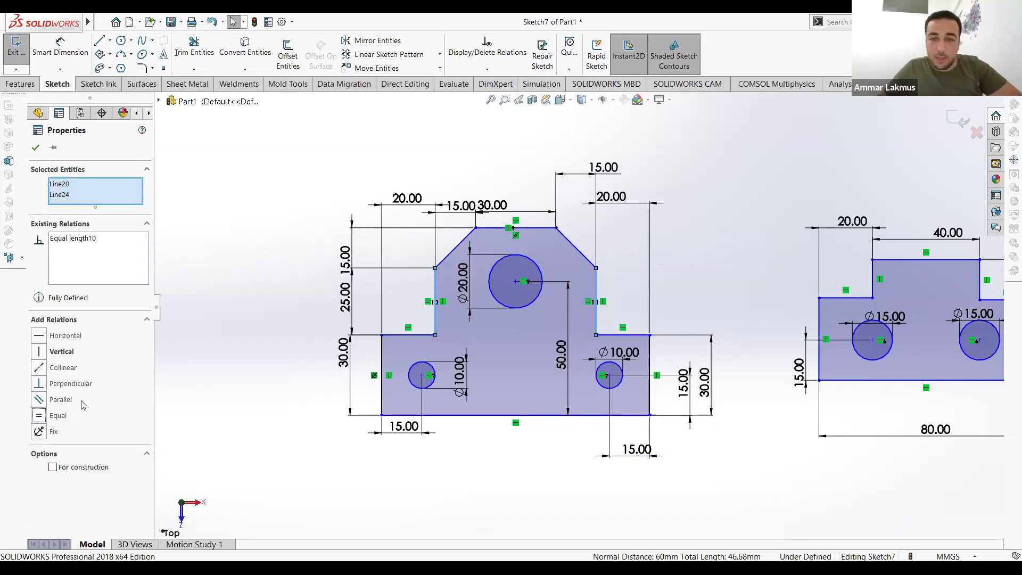
{"action": "left_click", "coordinate": [39, 147]}
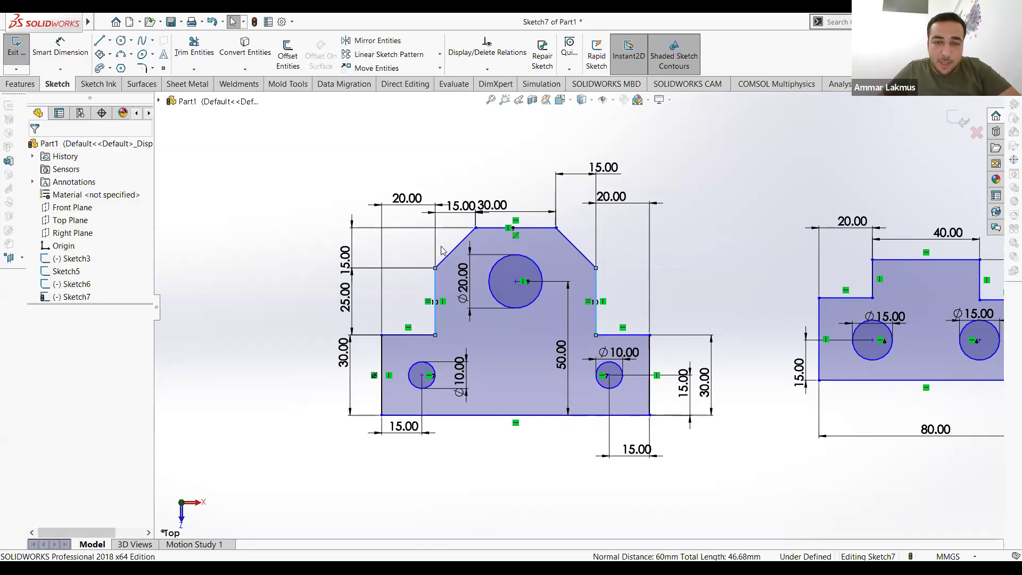
Step: Set the length of the plate's left inner vertical edge to 20 mm
{"action": "left_click", "coordinate": [345, 298]}
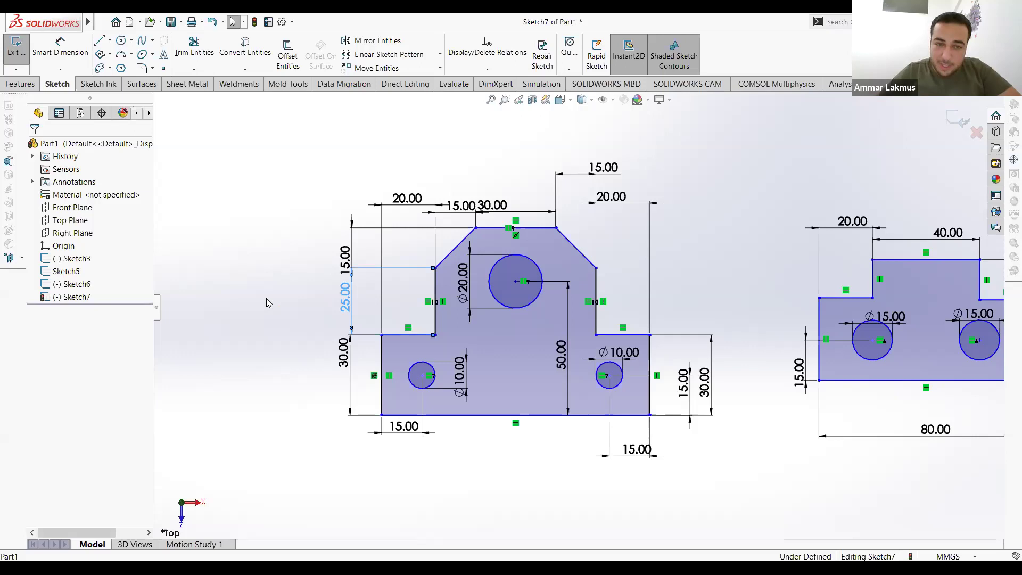
{"action": "type", "text": "20"}
{"action": "key", "text": "Return"}
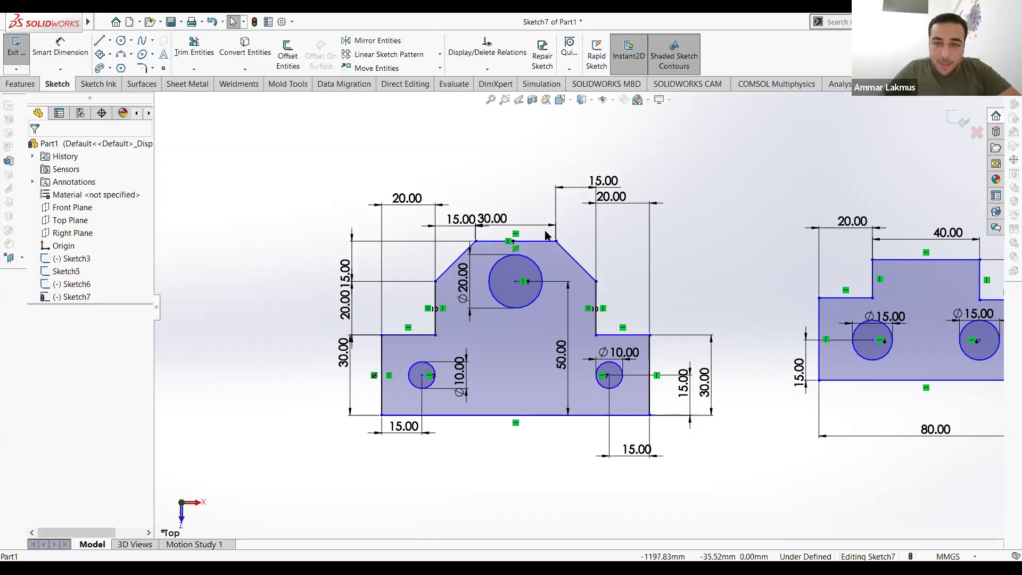
Step: Move the plate's corners and hole centres freehand to check the remaining vertical freedom, and leave the sketch with its changes discarded
{"action": "mouse_move", "coordinate": [596, 281]}
{"action": "left_mouse_down"}
{"action": "mouse_move", "coordinate": [474, 203]}
{"action": "mouse_move", "coordinate": [475, 218]}
{"action": "mouse_move", "coordinate": [513, 242]}
{"action": "mouse_move", "coordinate": [517, 263]}
{"action": "left_mouse_up"}
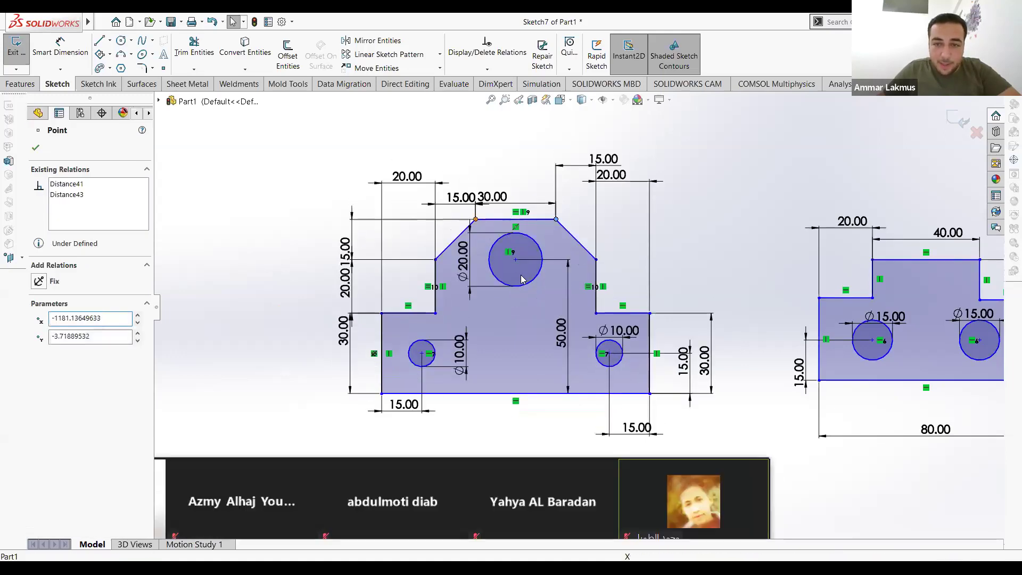
{"action": "left_click_drag", "start_coordinate": [475, 218], "coordinate": [475, 213]}
{"action": "left_click_drag", "start_coordinate": [515, 254], "coordinate": [515, 266]}
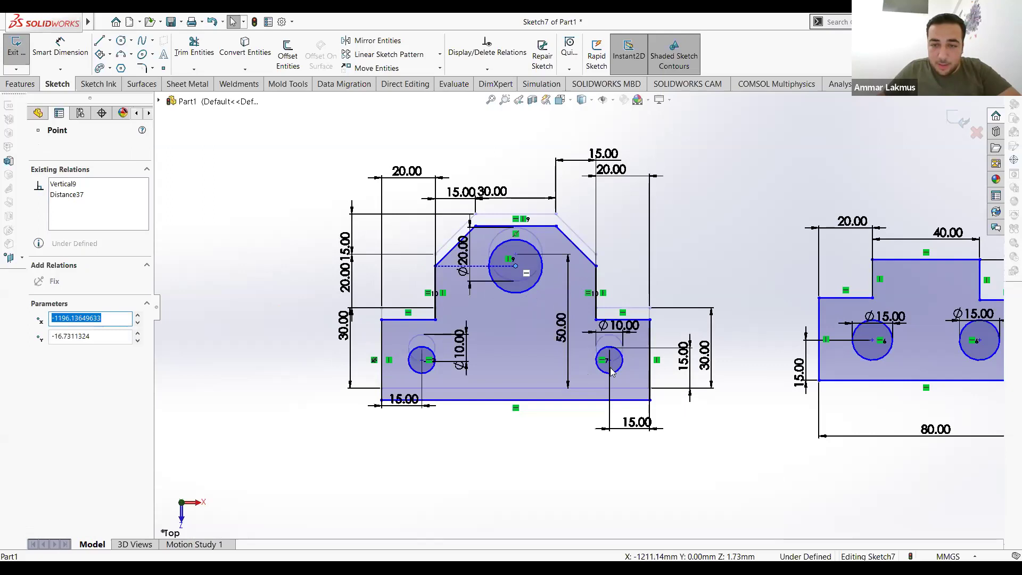
{"action": "left_click_drag", "start_coordinate": [610, 367], "coordinate": [596, 326]}
{"action": "left_click_drag", "start_coordinate": [426, 367], "coordinate": [454, 353]}
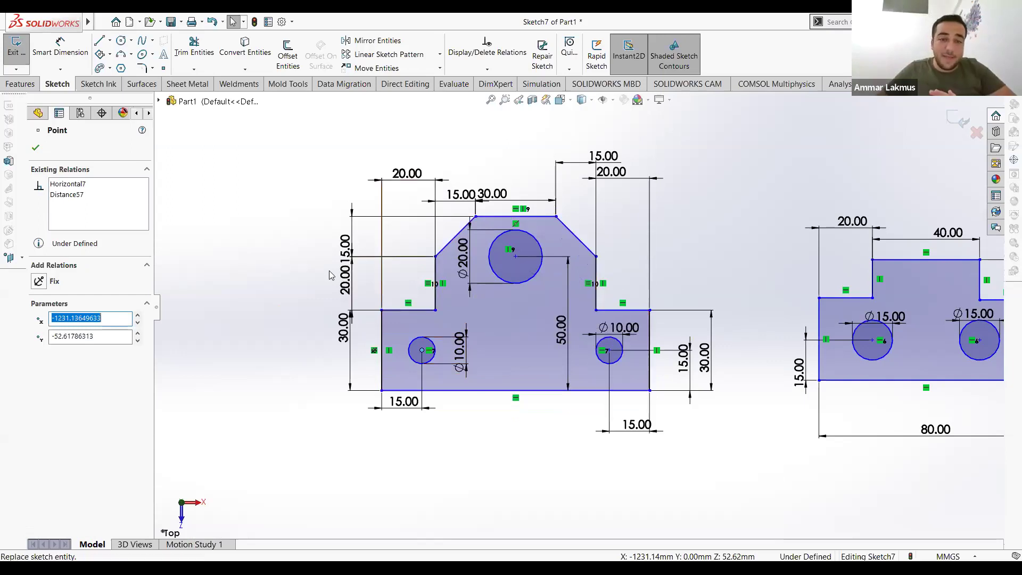
{"action": "key", "text": "Escape"}
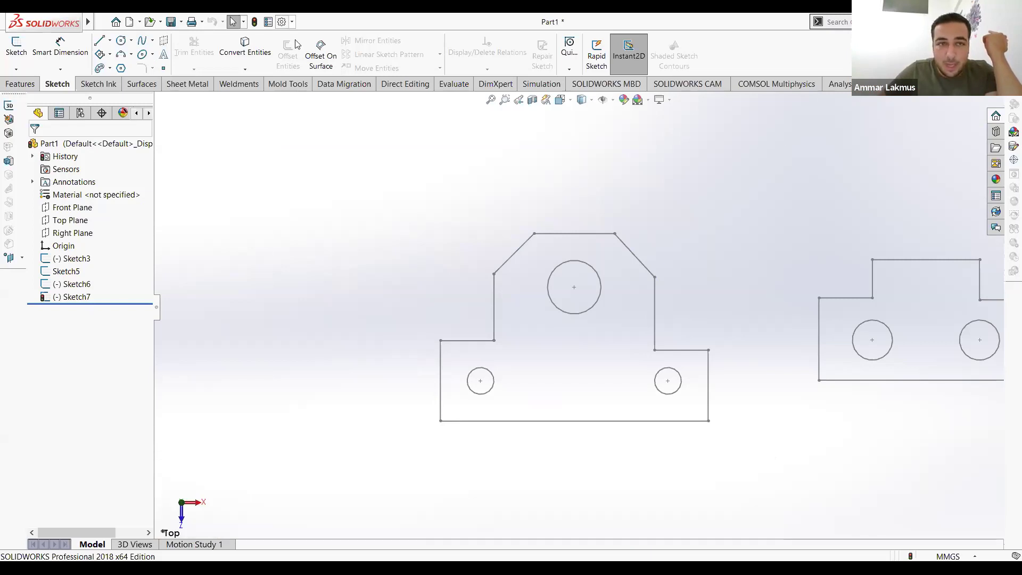
Step: Review the full list of available add-ins and close it without changing any
{"action": "left_click", "coordinate": [292, 22]}
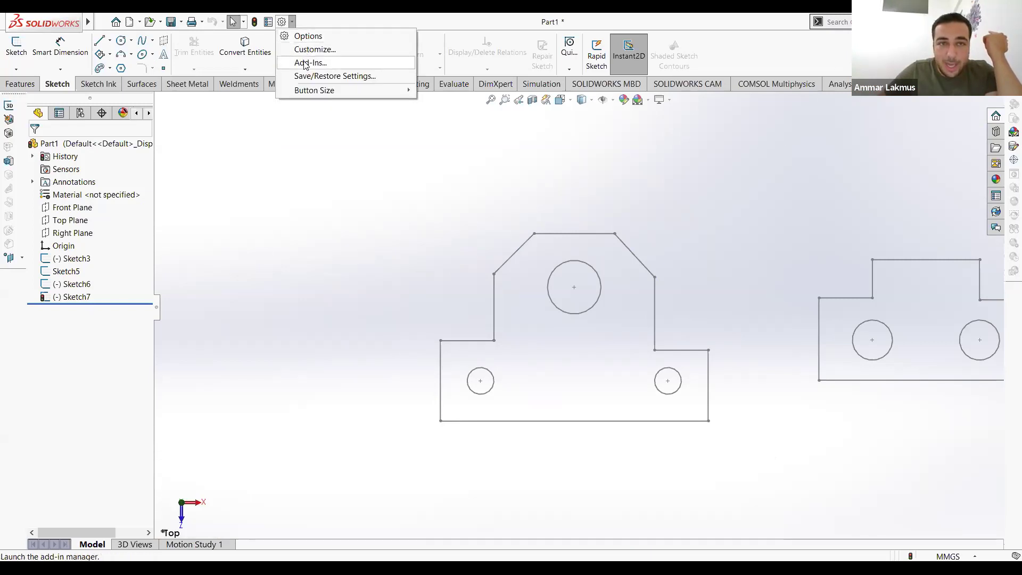
{"action": "left_click", "coordinate": [310, 63]}
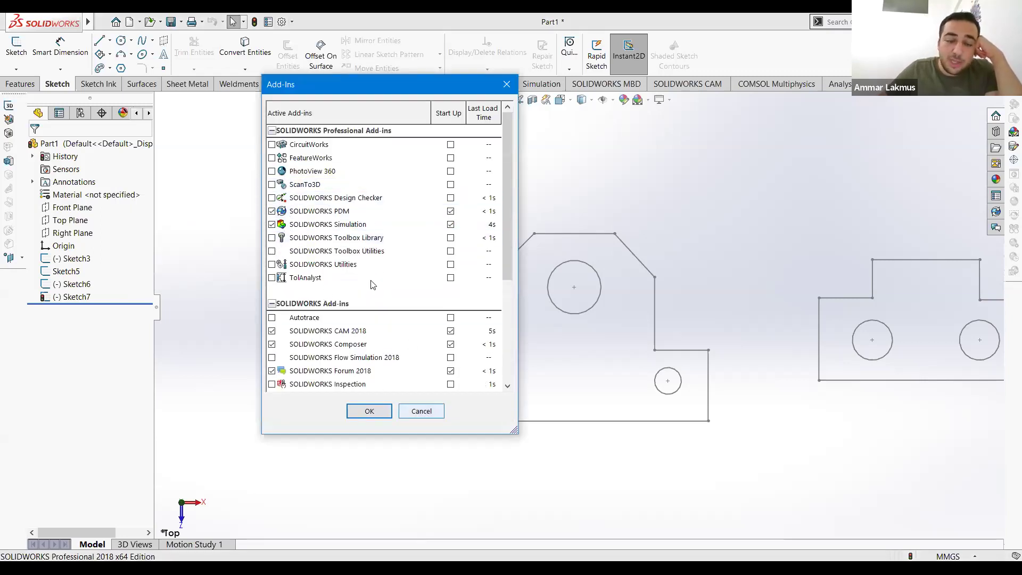
{"action": "scroll", "coordinate": [372, 281], "scroll_direction": "down", "scroll_amount": 4}
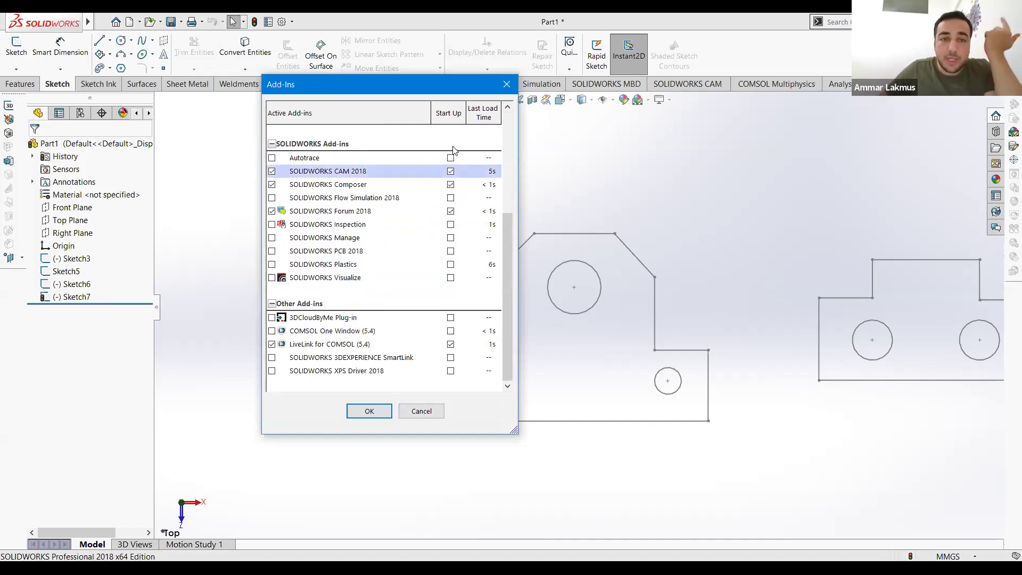
{"action": "left_click", "coordinate": [504, 88]}
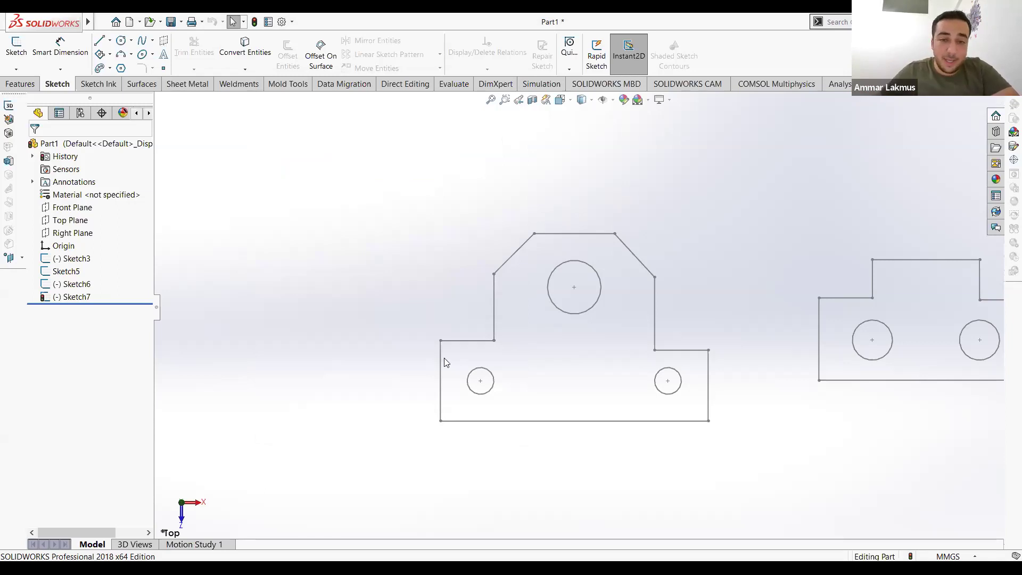
Step: Reopen the three-plate sketch for editing and test the movement of the L-shaped plate at the lower end of its slanted edge
{"action": "left_click", "coordinate": [441, 388]}
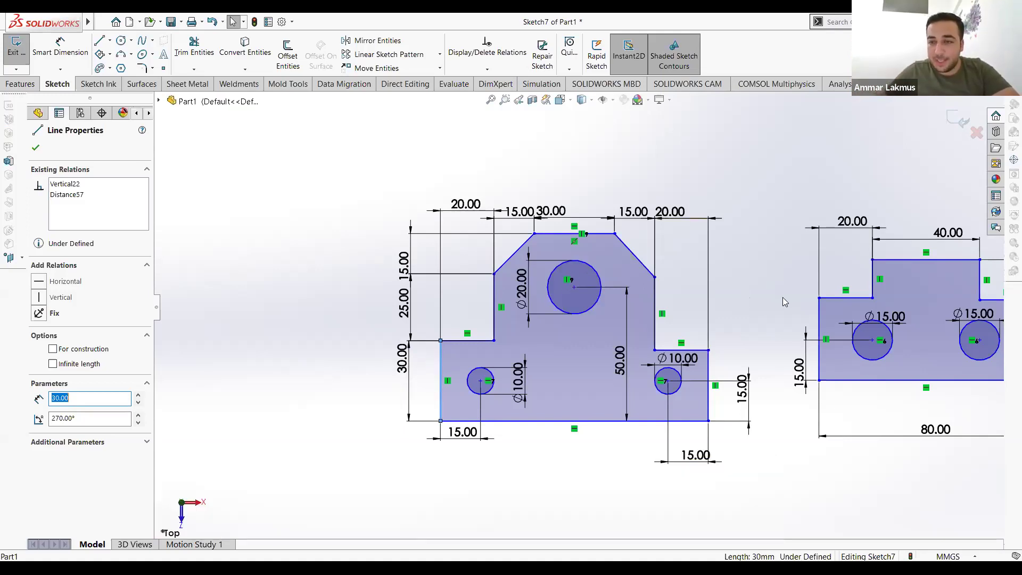
{"action": "scroll", "coordinate": [878, 307], "scroll_direction": "up", "scroll_amount": 2}
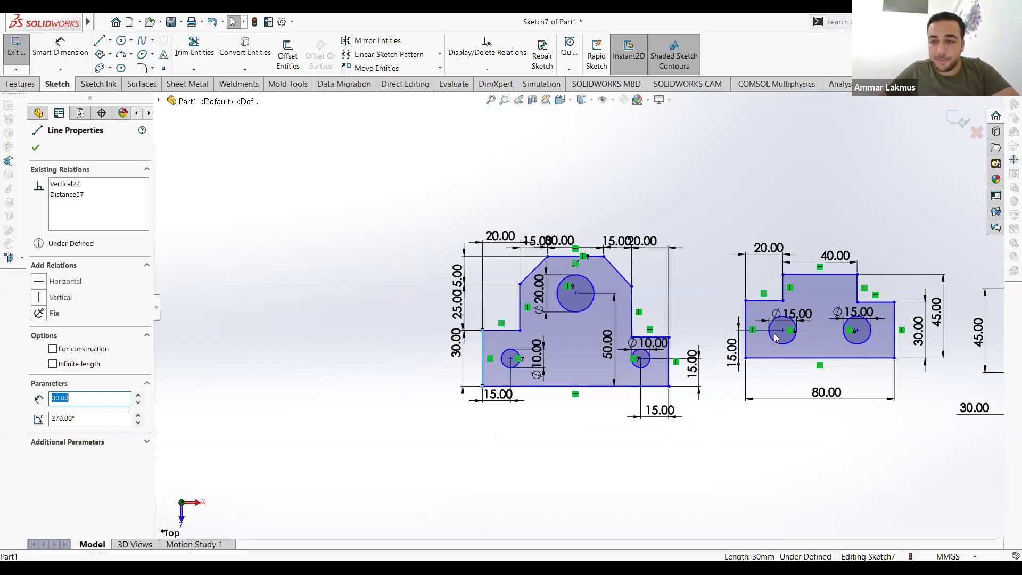
{"action": "scroll", "coordinate": [775, 338], "scroll_direction": "up", "scroll_amount": 2}
{"action": "scroll", "coordinate": [685, 304], "scroll_direction": "up", "scroll_amount": 2}
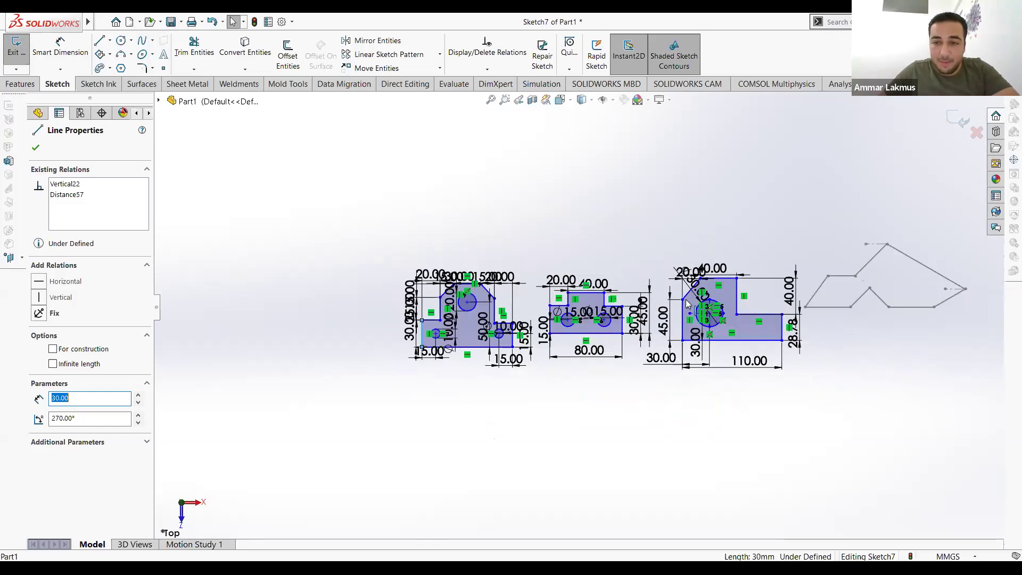
{"action": "scroll", "coordinate": [650, 305], "scroll_direction": "down", "scroll_amount": 3}
{"action": "scroll", "coordinate": [608, 303], "scroll_direction": "down", "scroll_amount": 1}
{"action": "mouse_move", "coordinate": [691, 301]}
{"action": "left_mouse_down"}
{"action": "mouse_move", "coordinate": [718, 301]}
{"action": "mouse_move", "coordinate": [597, 272]}
{"action": "mouse_move", "coordinate": [535, 291]}
{"action": "left_mouse_up"}
{"action": "mouse_move", "coordinate": [477, 270]}
{"action": "left_mouse_down"}
{"action": "mouse_move", "coordinate": [466, 256]}
{"action": "mouse_move", "coordinate": [467, 283]}
{"action": "left_mouse_up"}
{"action": "left_click_drag", "start_coordinate": [603, 346], "coordinate": [603, 346]}
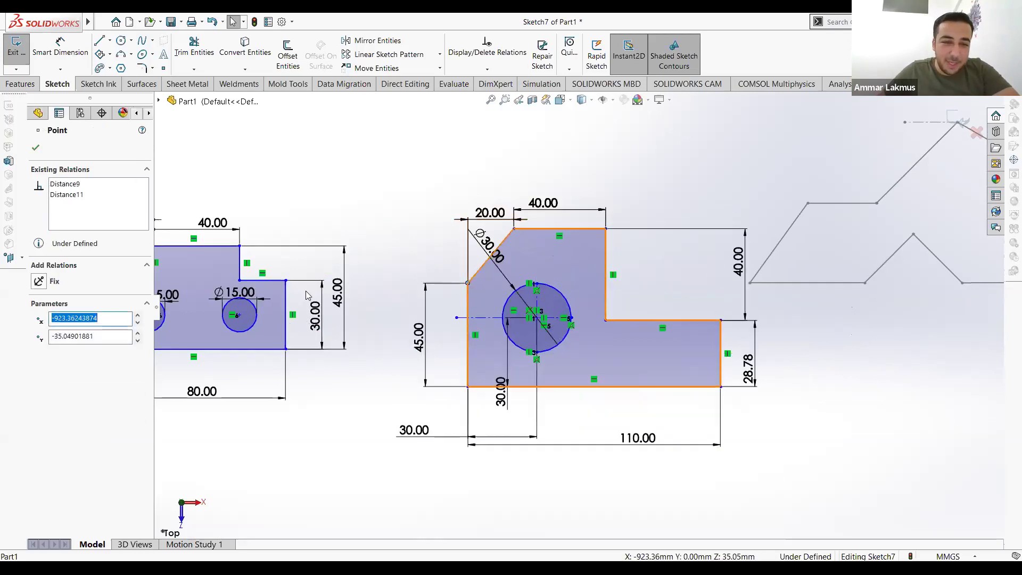
Step: Move the two inner step corners of the middle two-hole plate freehand to check which edges are still free
{"action": "scroll", "coordinate": [306, 292], "scroll_direction": "up", "scroll_amount": 1}
{"action": "scroll", "coordinate": [297, 295], "scroll_direction": "down", "scroll_amount": 2}
{"action": "scroll", "coordinate": [298, 295], "scroll_direction": "up", "scroll_amount": 2}
{"action": "scroll", "coordinate": [308, 277], "scroll_direction": "down", "scroll_amount": 1}
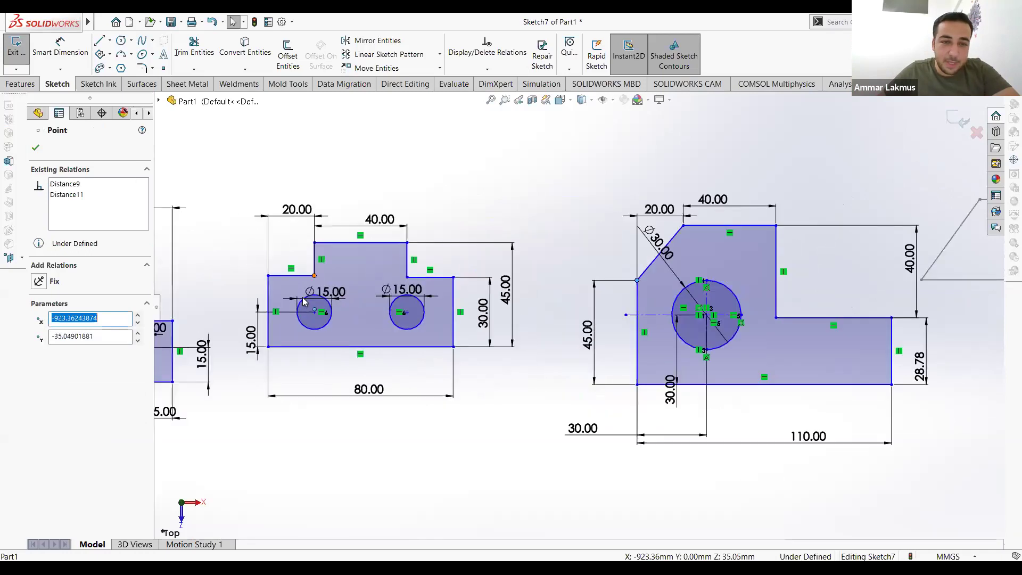
{"action": "mouse_move", "coordinate": [309, 276]}
{"action": "left_mouse_down"}
{"action": "mouse_move", "coordinate": [308, 284]}
{"action": "mouse_move", "coordinate": [315, 271]}
{"action": "left_mouse_up"}
{"action": "mouse_move", "coordinate": [407, 277]}
{"action": "left_mouse_down"}
{"action": "mouse_move", "coordinate": [403, 267]}
{"action": "mouse_move", "coordinate": [424, 271]}
{"action": "mouse_move", "coordinate": [415, 276]}
{"action": "left_mouse_up"}
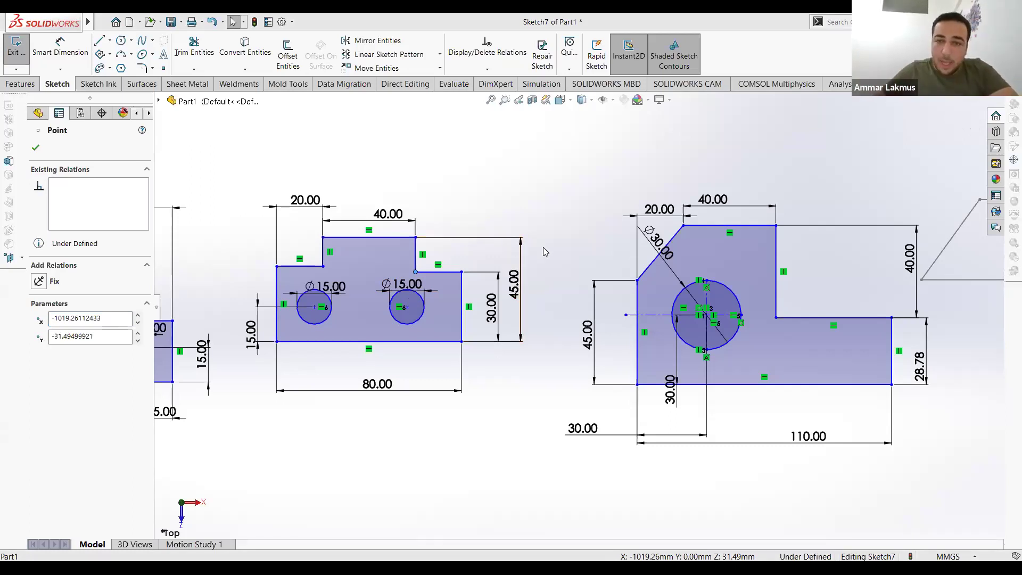
Step: Locate the part's origin and examine the plates, double-arrow and notched profile sketches in relation to it
{"action": "scroll", "coordinate": [543, 247], "scroll_direction": "up", "scroll_amount": 1}
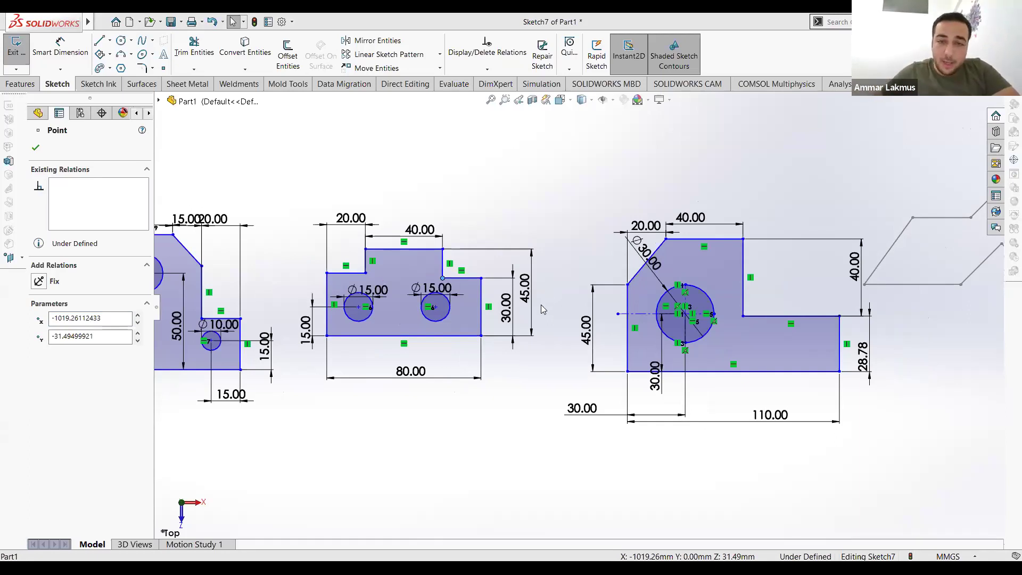
{"action": "scroll", "coordinate": [576, 308], "scroll_direction": "up", "scroll_amount": 1}
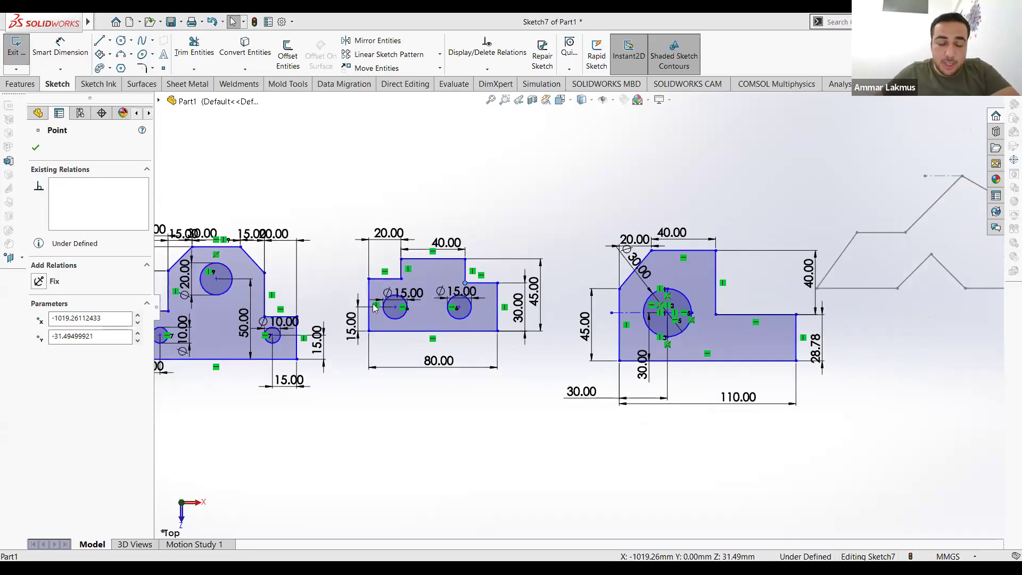
{"action": "scroll", "coordinate": [357, 310], "scroll_direction": "up", "scroll_amount": 1}
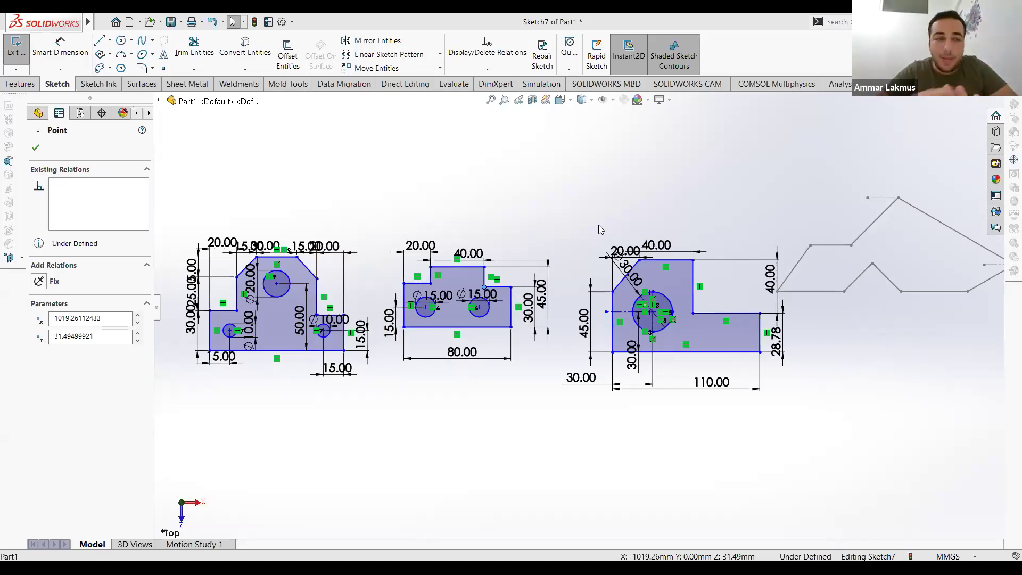
{"action": "left_click", "coordinate": [36, 149]}
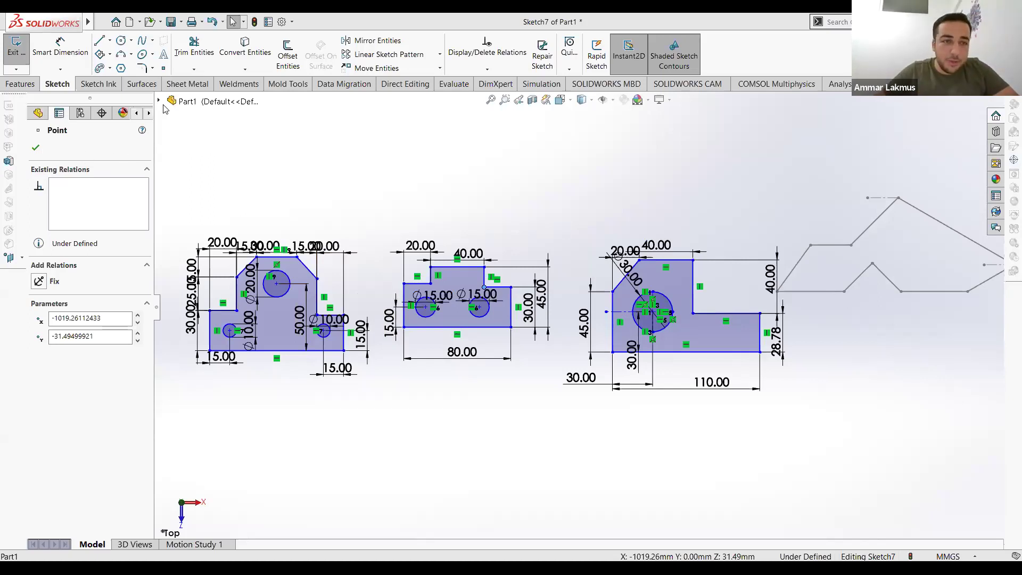
{"action": "left_click", "coordinate": [62, 246]}
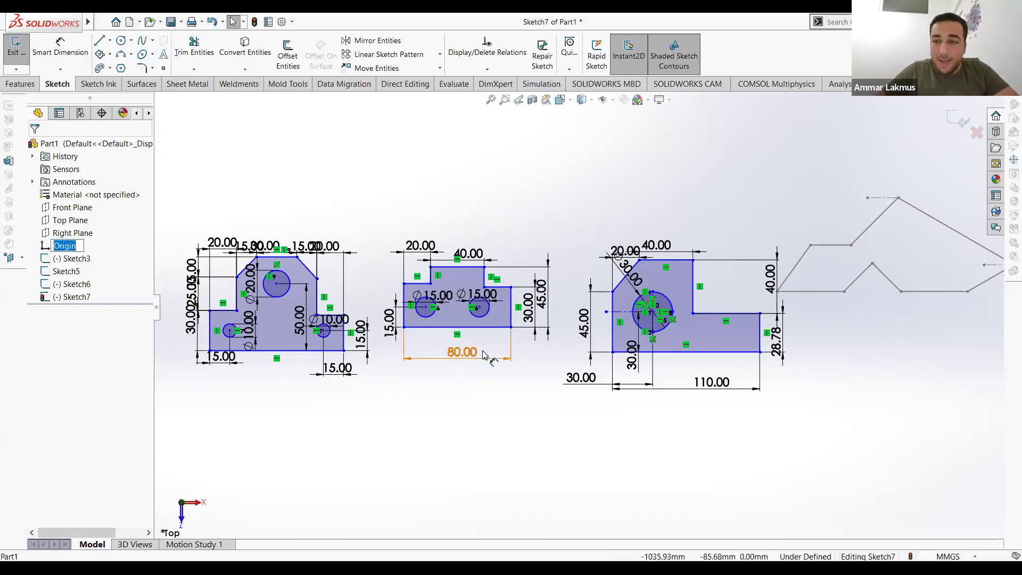
{"action": "scroll", "coordinate": [569, 356], "scroll_direction": "up", "scroll_amount": 3}
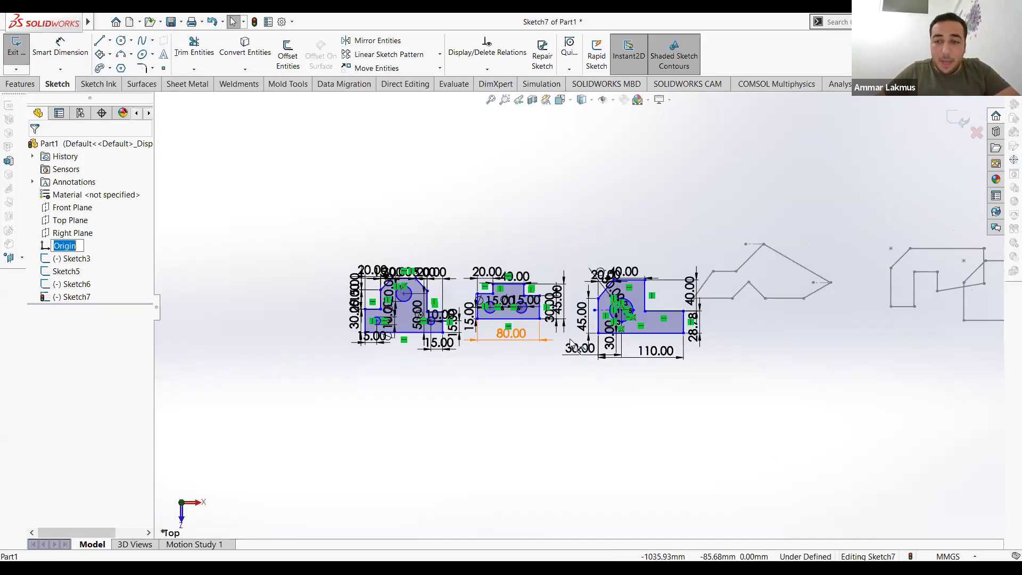
{"action": "scroll", "coordinate": [939, 252], "scroll_direction": "up", "scroll_amount": 3}
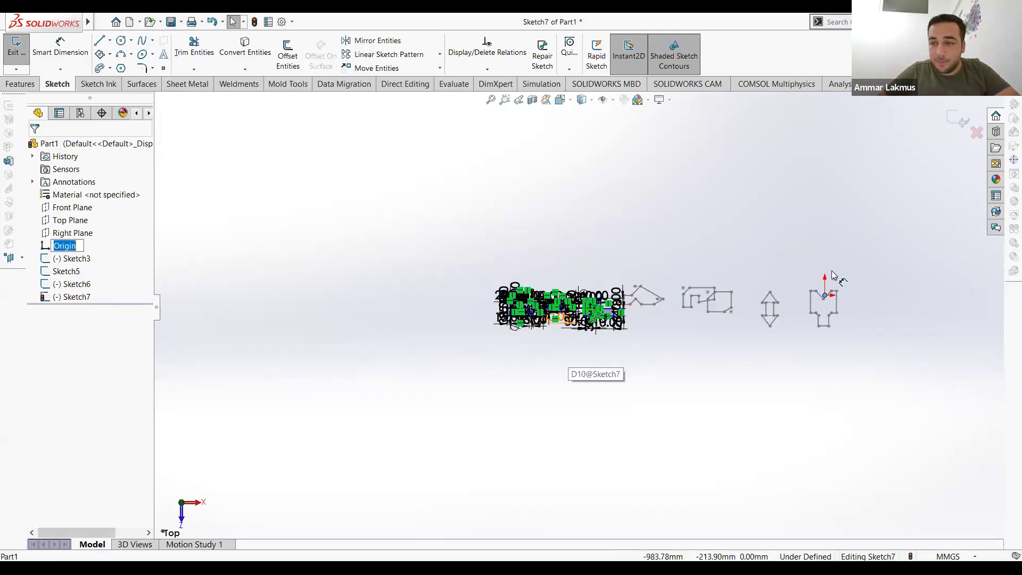
{"action": "scroll", "coordinate": [819, 282], "scroll_direction": "down", "scroll_amount": 2}
{"action": "scroll", "coordinate": [734, 295], "scroll_direction": "up", "scroll_amount": 2}
{"action": "scroll", "coordinate": [678, 289], "scroll_direction": "down", "scroll_amount": 1}
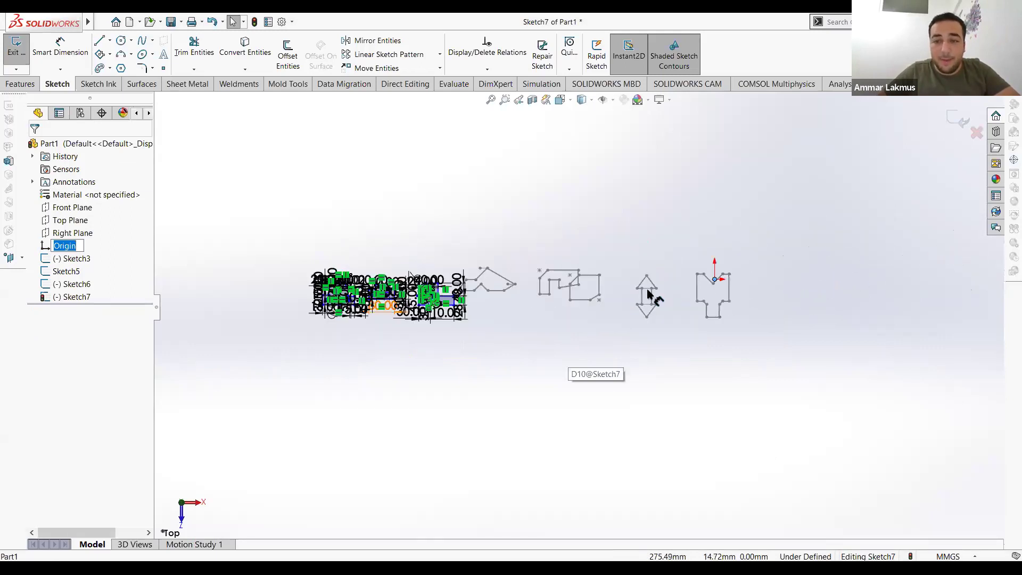
{"action": "scroll", "coordinate": [649, 293], "scroll_direction": "down", "scroll_amount": 5}
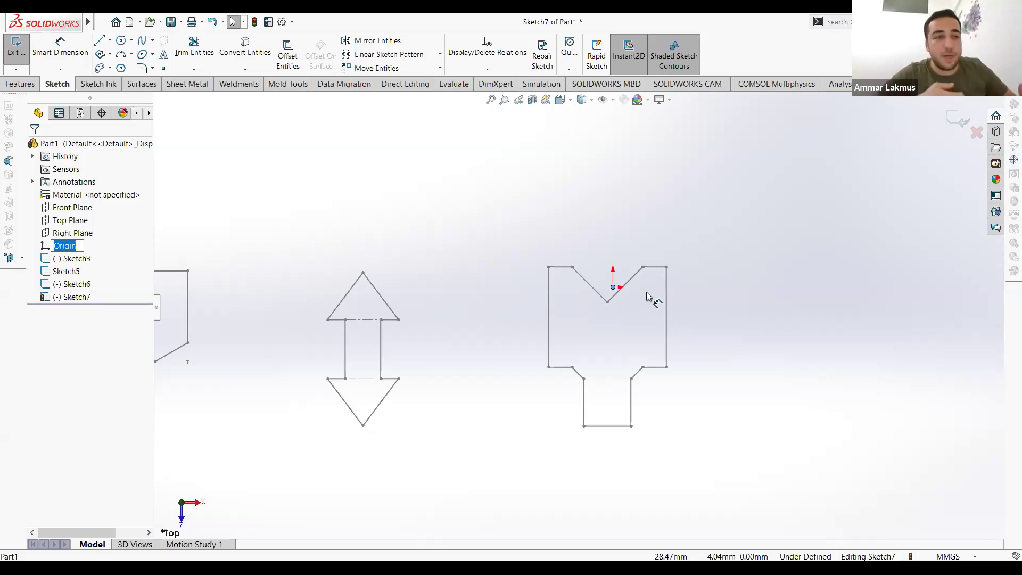
{"action": "left_click", "coordinate": [529, 221]}
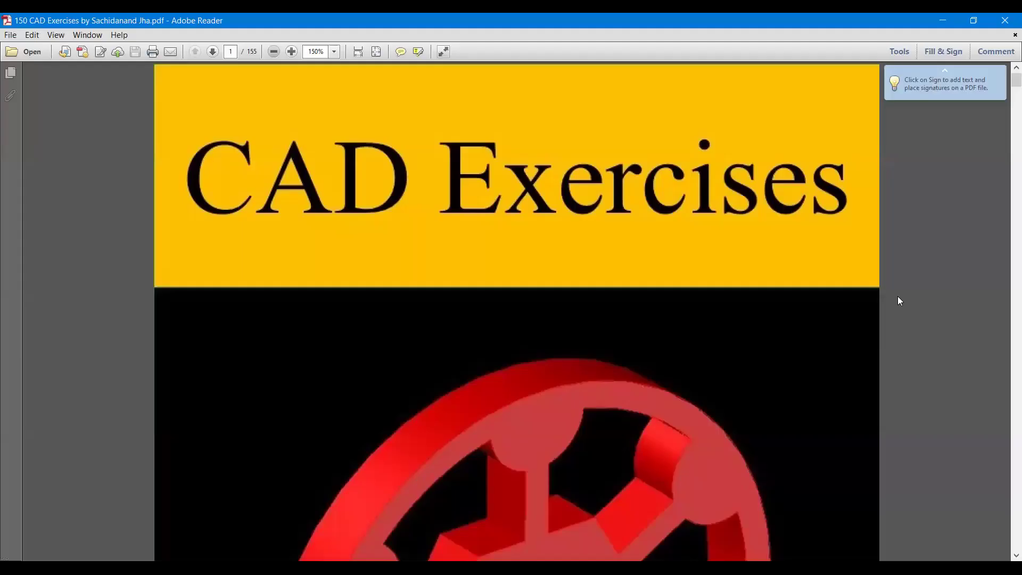
Step: Switch to the 150 CAD Exercises PDF in Adobe Reader and go to page 6 at 100% zoom
{"action": "key", "text": "ctrl+minus"}
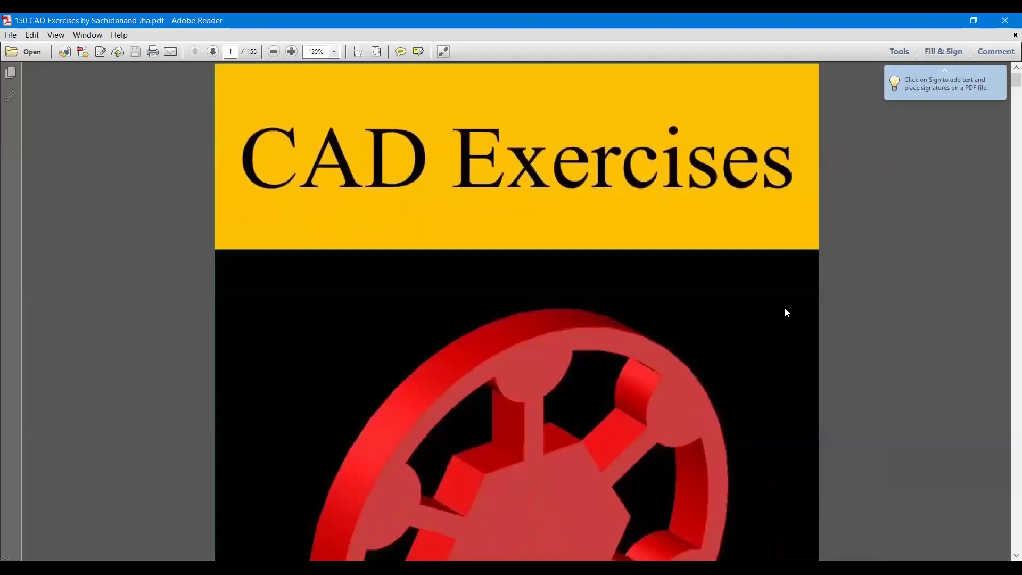
{"action": "key", "text": "Right"}
{"action": "left_click", "coordinate": [230, 51]}
{"action": "type", "text": "6"}
{"action": "key", "text": "Return"}
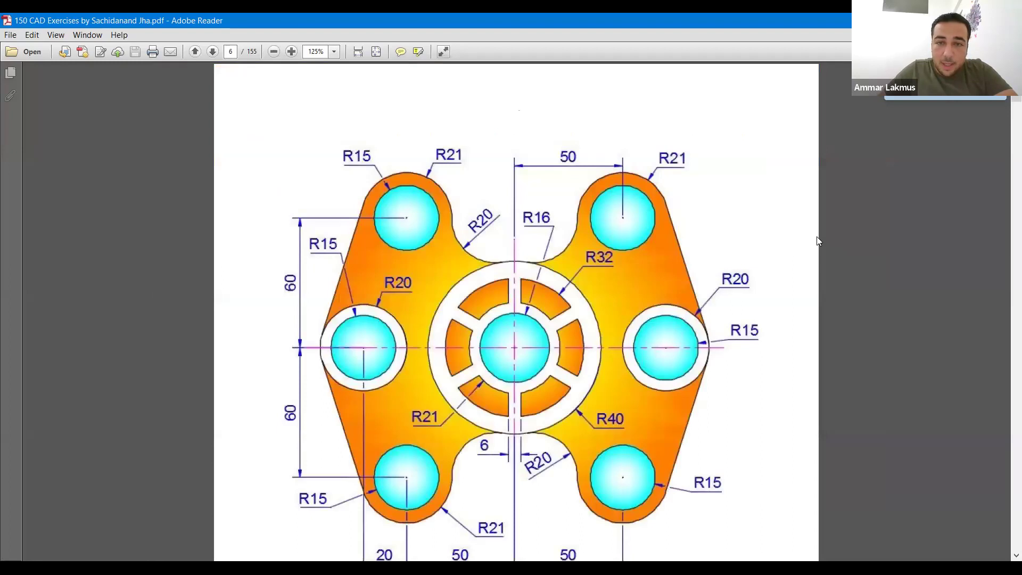
{"action": "key", "text": "ctrl+minus"}
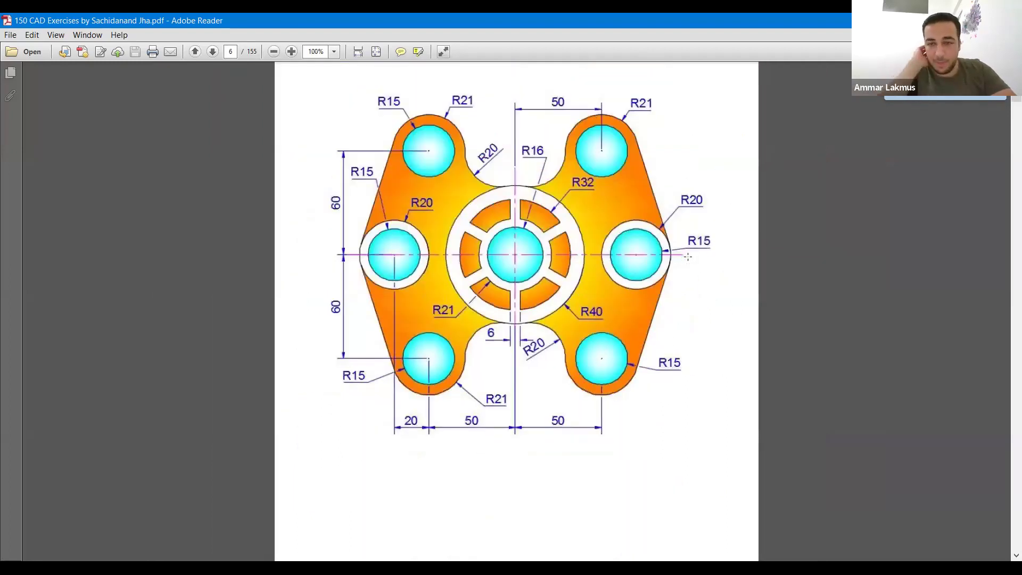
Step: Browse the exercise drawings from page 6 through page 17 to examine their shapes and dimensions
{"action": "key", "text": "Right"}
{"action": "key", "text": "Right"}
{"action": "key", "text": "Right"}
{"action": "key", "text": "Right"}
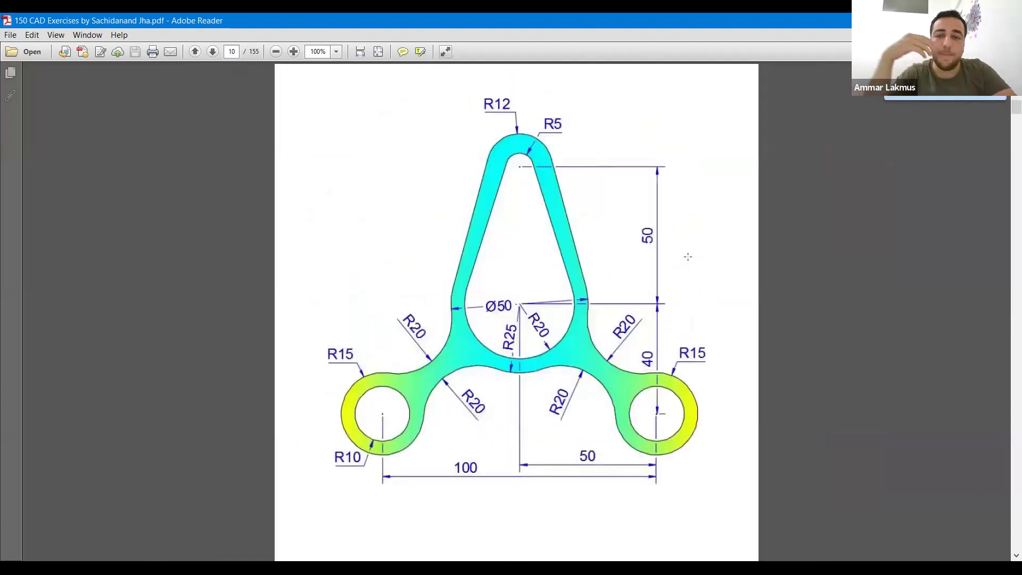
{"action": "key", "text": "Right"}
{"action": "scroll", "coordinate": [688, 257], "scroll_direction": "down", "scroll_amount": 4}
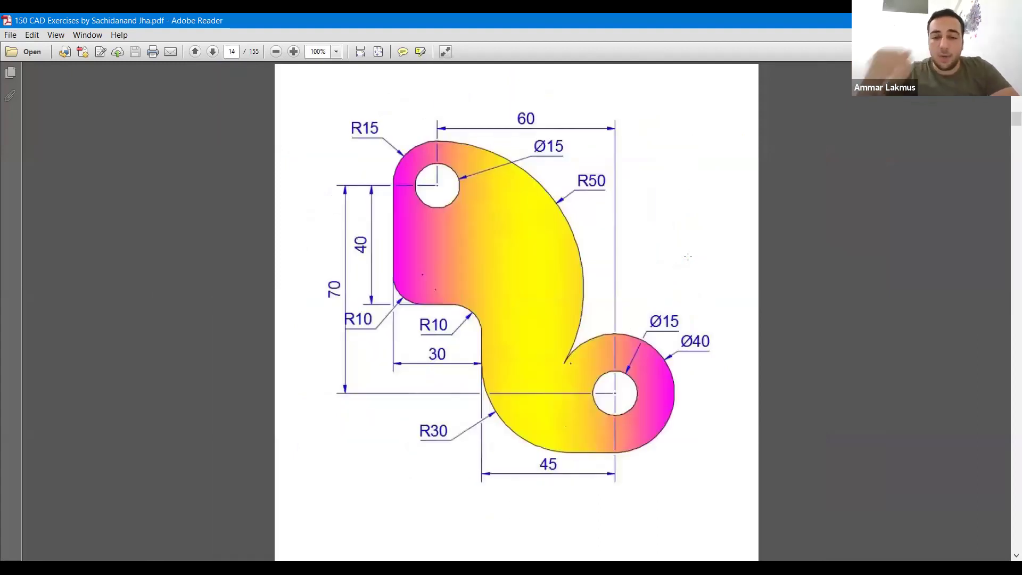
{"action": "scroll", "coordinate": [688, 256], "scroll_direction": "down", "scroll_amount": 1}
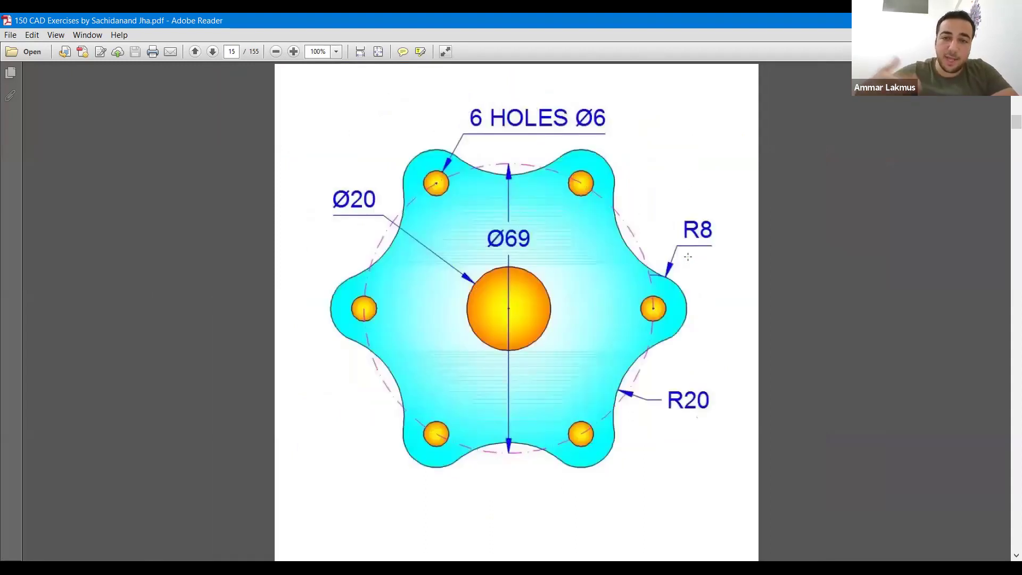
{"action": "scroll", "coordinate": [688, 257], "scroll_direction": "down", "scroll_amount": 1}
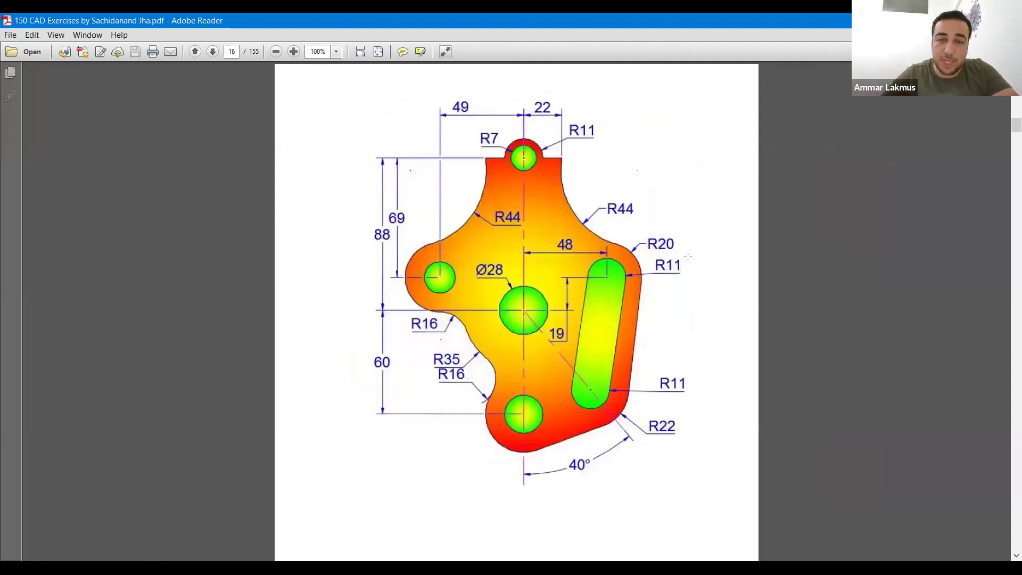
{"action": "scroll", "coordinate": [688, 257], "scroll_direction": "down", "scroll_amount": 1}
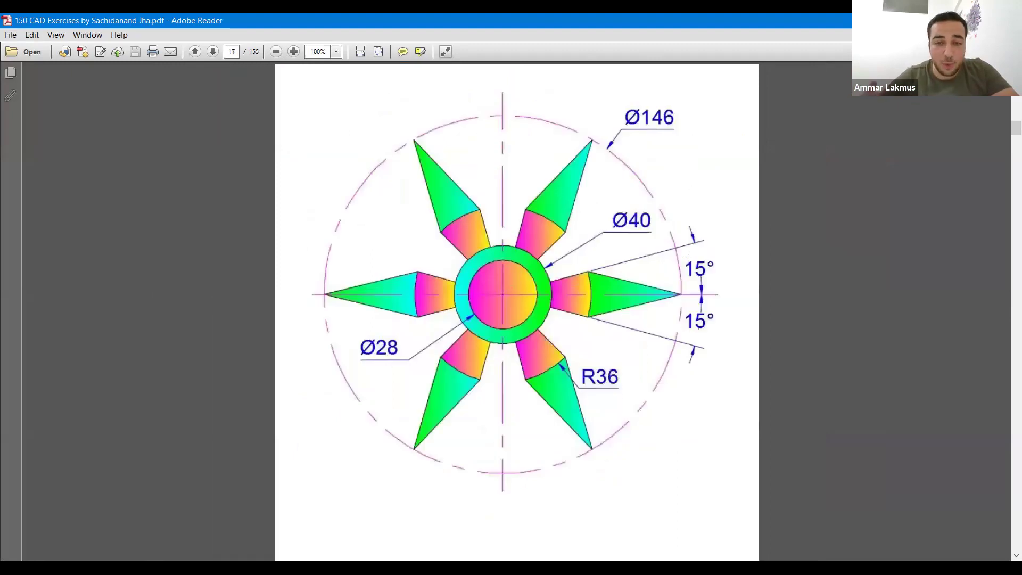
{"action": "scroll", "coordinate": [688, 257], "scroll_direction": "down", "scroll_amount": 1}
{"action": "scroll", "coordinate": [688, 257], "scroll_direction": "up", "scroll_amount": 1}
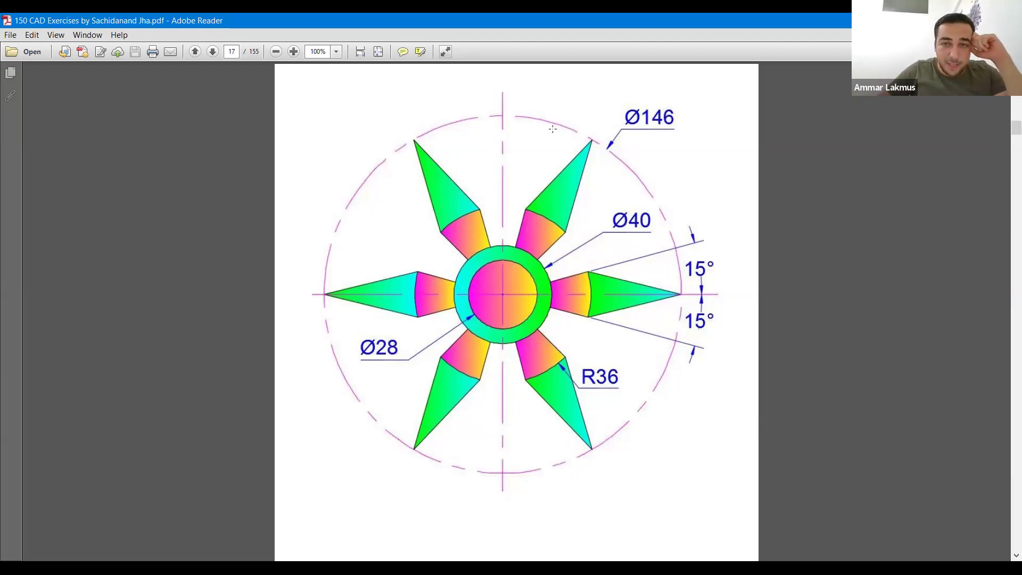
Step: Browse on to page 27 and examine the dimensions of the H-shaped stepped profile
{"action": "key", "text": "Right"}
{"action": "key", "text": "Right"}
{"action": "key", "text": "Right"}
{"action": "key", "text": "Right"}
{"action": "key", "text": "Right"}
{"action": "key", "text": "Right"}
{"action": "key", "text": "Right"}
{"action": "scroll", "coordinate": [622, 128], "scroll_direction": "down", "scroll_amount": 3}
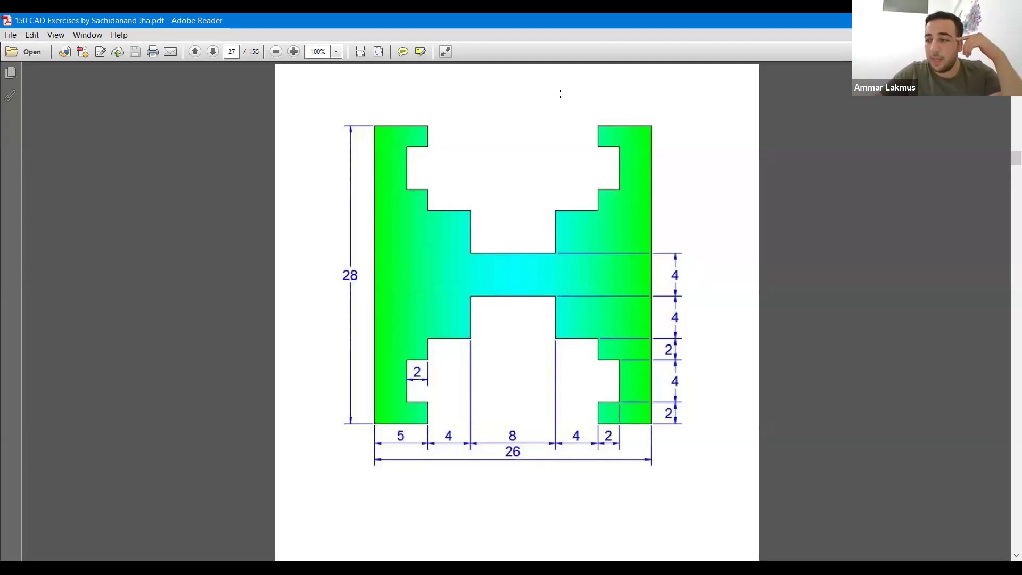
{"action": "scroll", "coordinate": [666, 158], "scroll_direction": "down", "scroll_amount": 5}
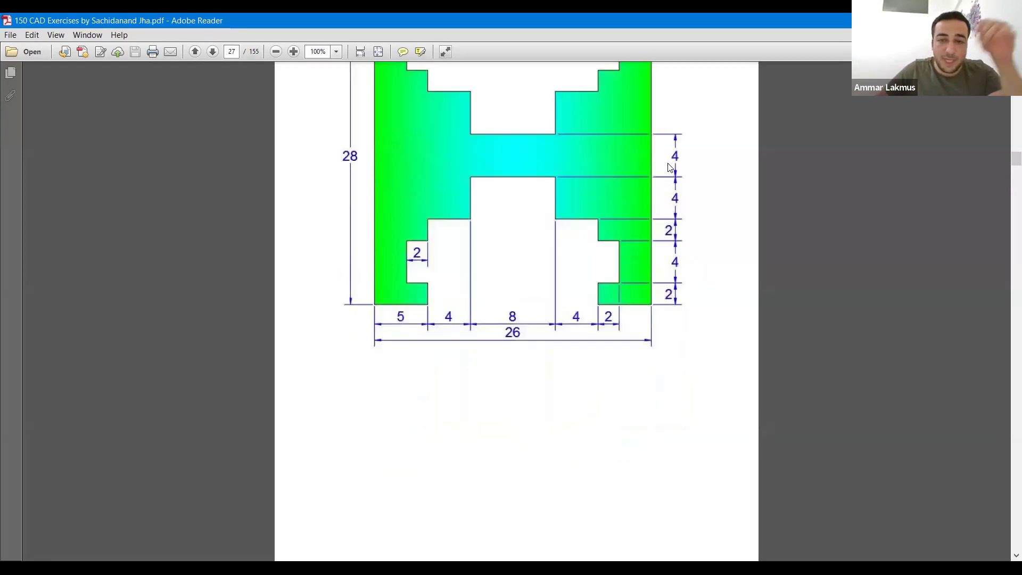
Step: Browse on from page 27 past page 37, examining the angled-corner profile and the rectangular plate with six holes
{"action": "scroll", "coordinate": [666, 159], "scroll_direction": "down", "scroll_amount": 20}
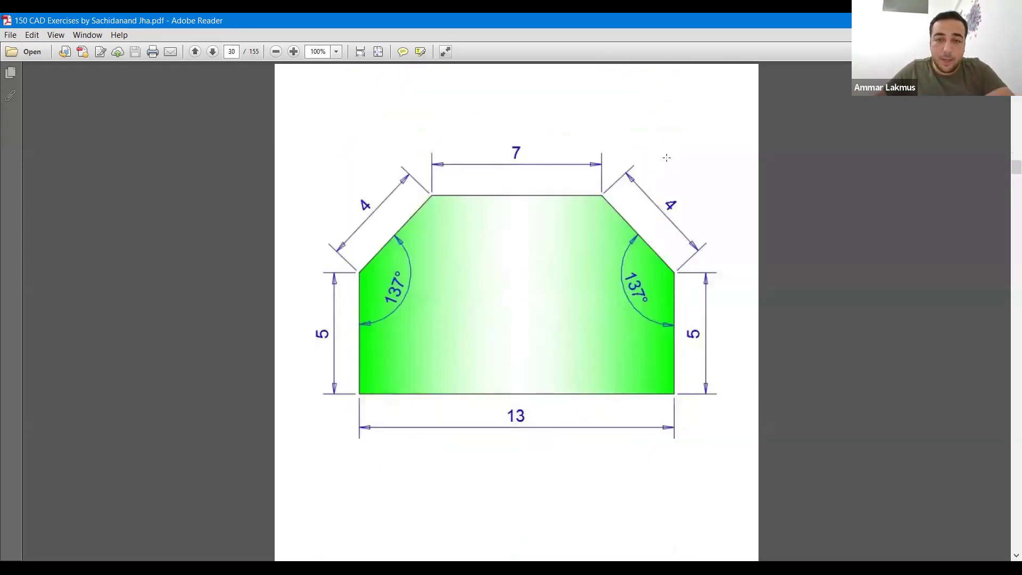
{"action": "scroll", "coordinate": [666, 158], "scroll_direction": "down", "scroll_amount": 20}
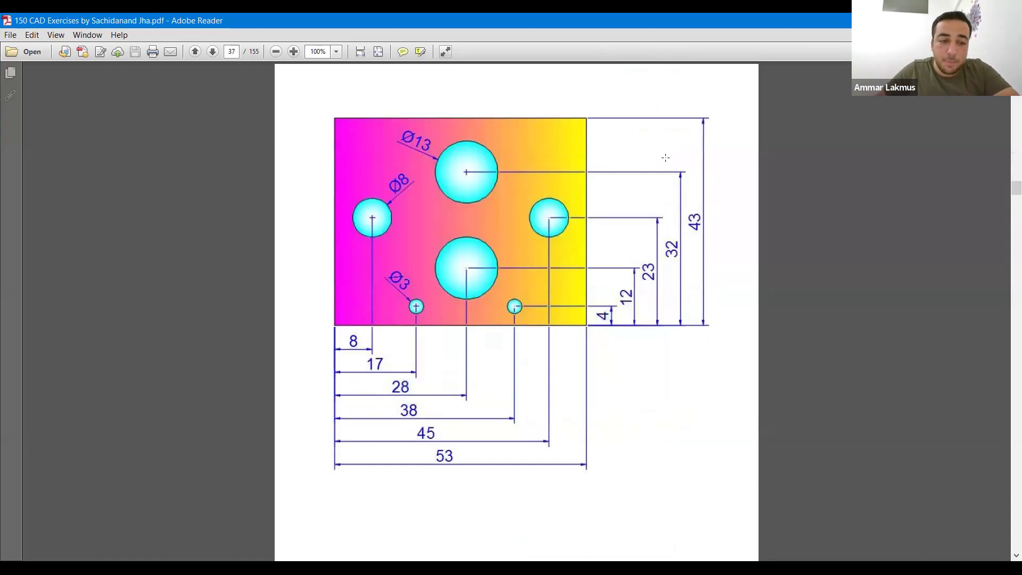
{"action": "scroll", "coordinate": [665, 158], "scroll_direction": "down", "scroll_amount": 5}
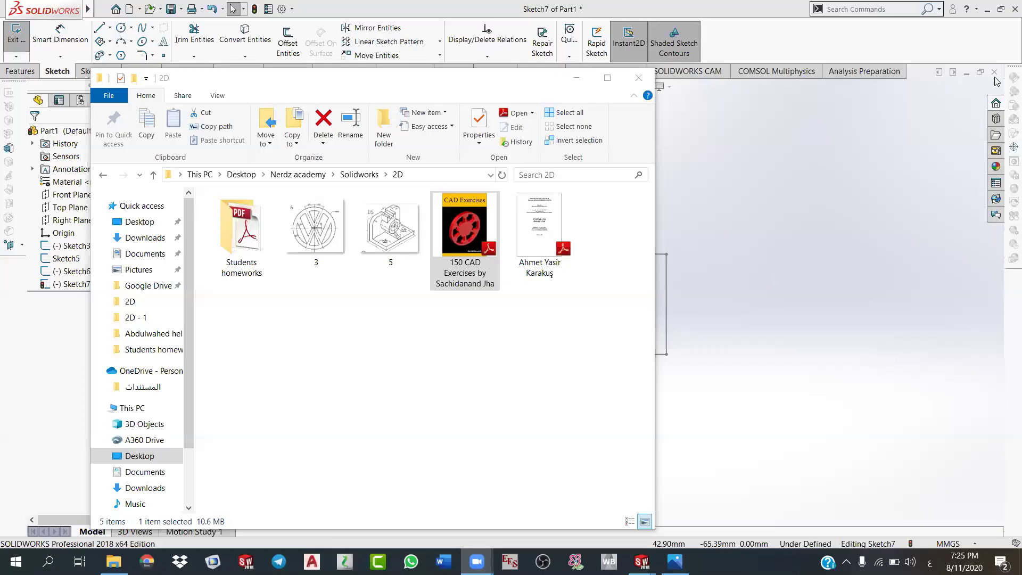
Step: Return to SOLIDWORKS, exit Sketch7 and open the sketch containing the notched profile for editing
{"action": "left_click", "coordinate": [997, 80]}
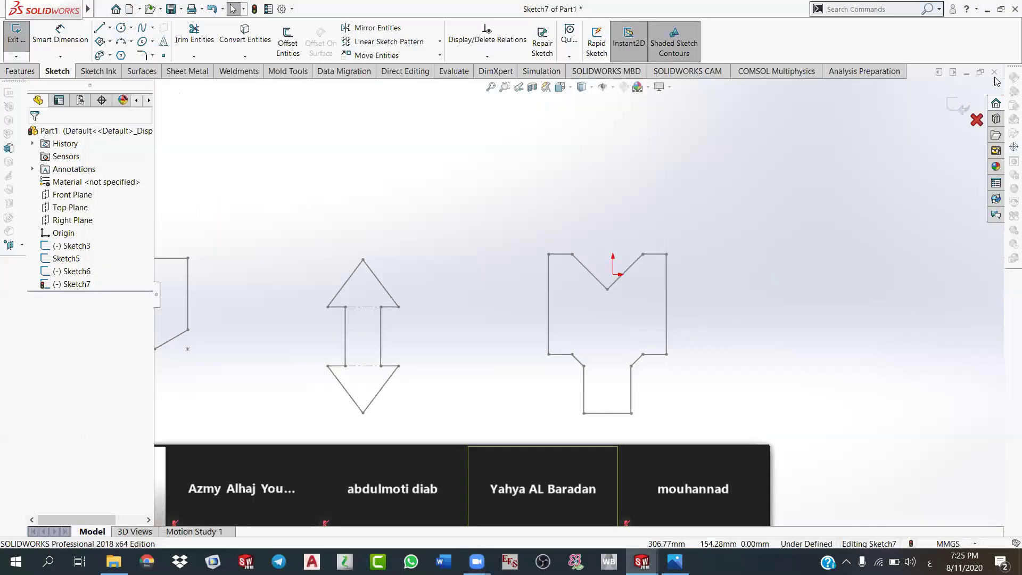
{"action": "left_click", "coordinate": [993, 74]}
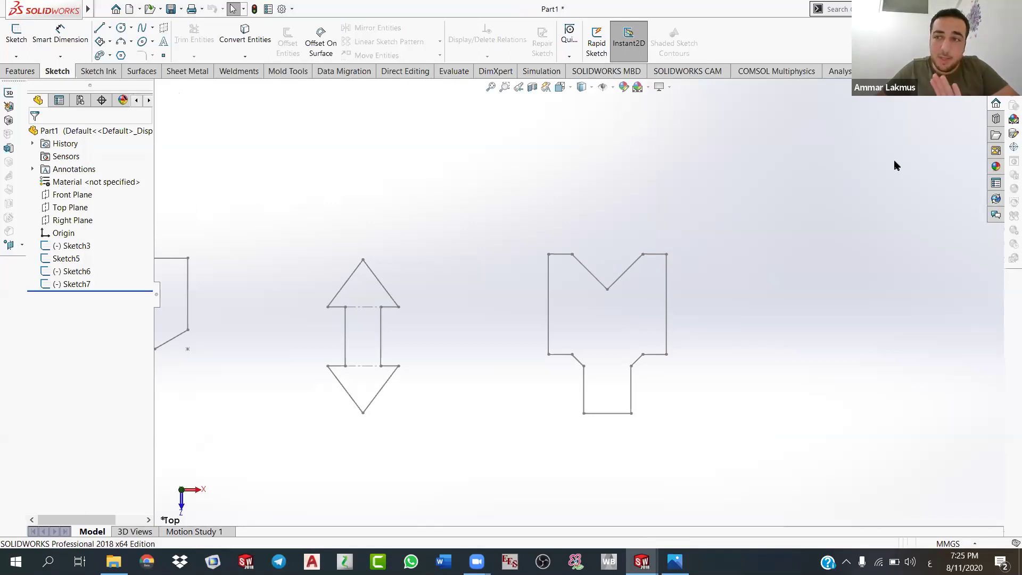
{"action": "double_click", "coordinate": [668, 267]}
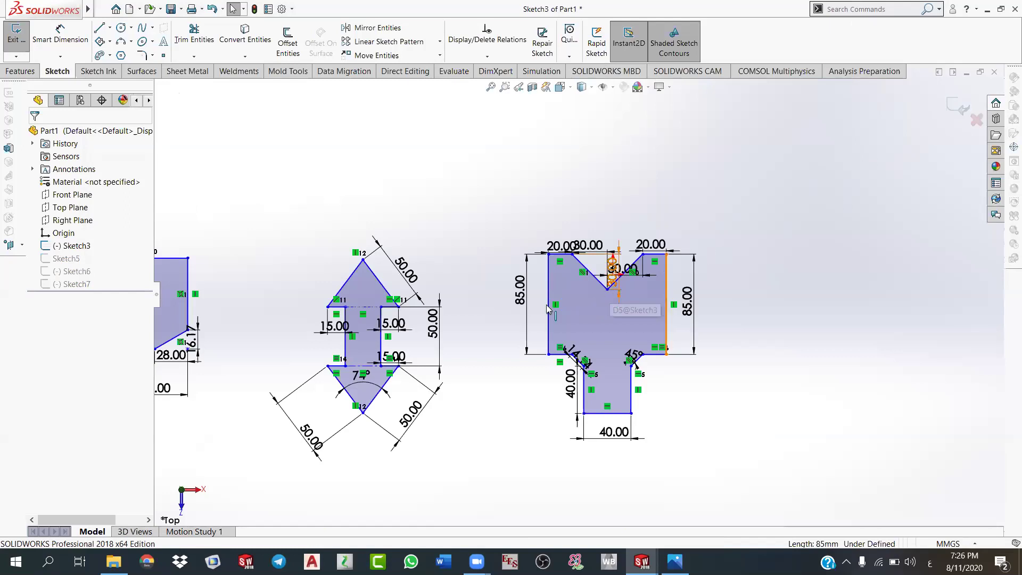
Step: Sketch a horizontal line about 100 mm long above the double arrow and notched profile, and delete it
{"action": "scroll", "coordinate": [548, 296], "scroll_direction": "up", "scroll_amount": 2}
{"action": "scroll", "coordinate": [542, 294], "scroll_direction": "up", "scroll_amount": 1}
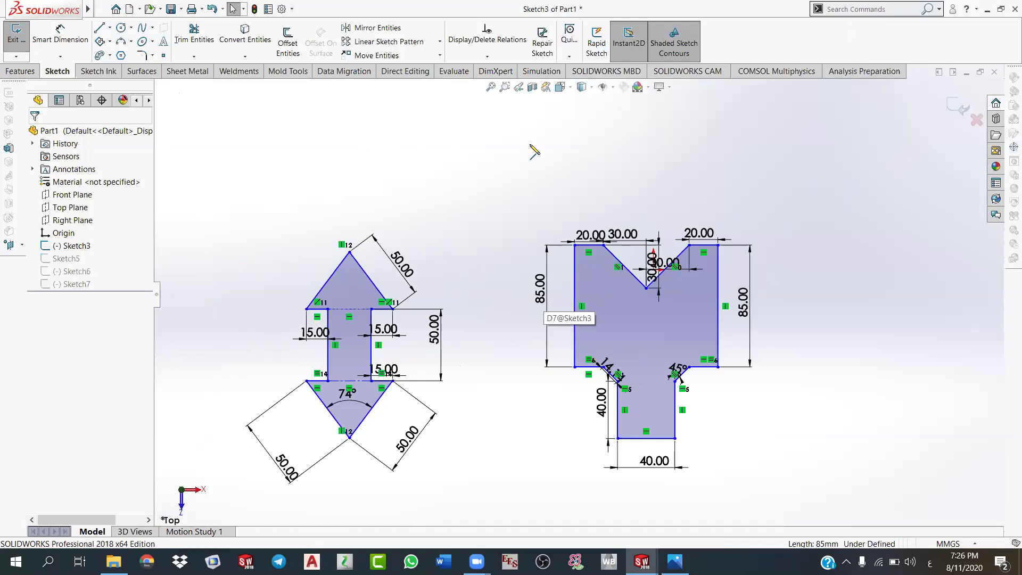
{"action": "scroll", "coordinate": [536, 296], "scroll_direction": "down", "scroll_amount": 1}
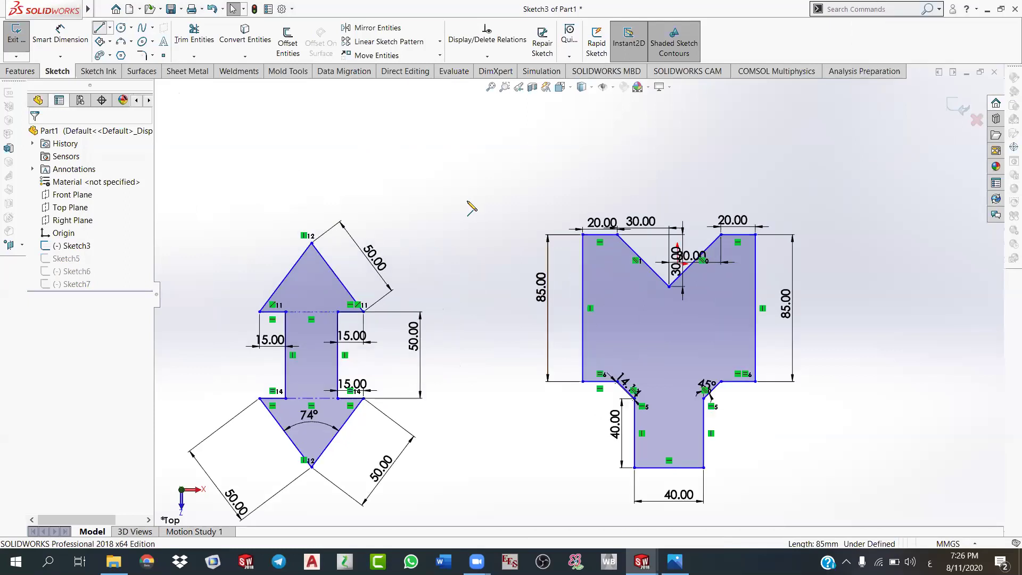
{"action": "key", "text": "l"}
{"action": "left_click", "coordinate": [367, 145]}
{"action": "left_click", "coordinate": [540, 145]}
{"action": "right_click", "coordinate": [506, 152]}
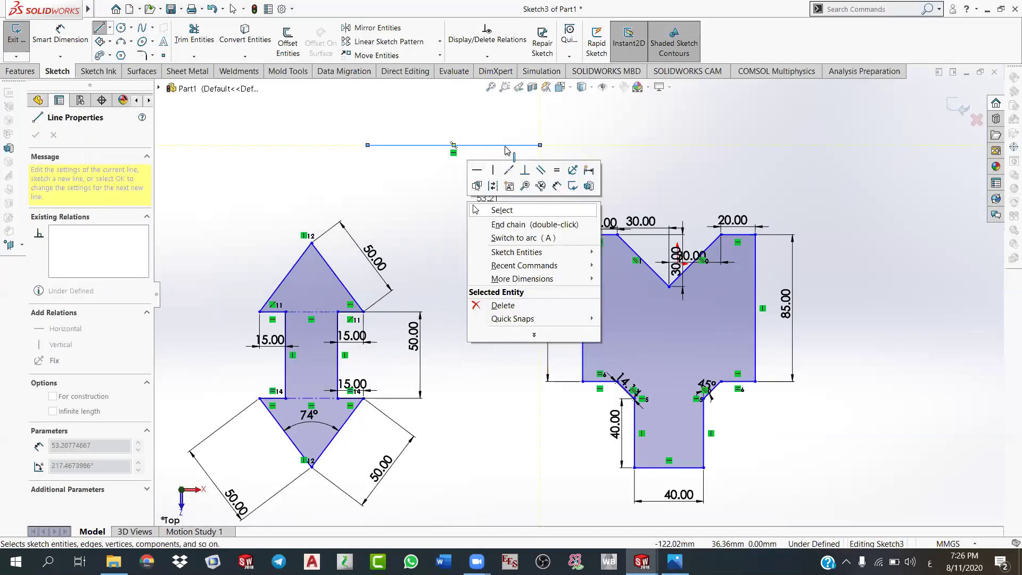
{"action": "left_click", "coordinate": [495, 210]}
{"action": "key", "text": "Delete"}
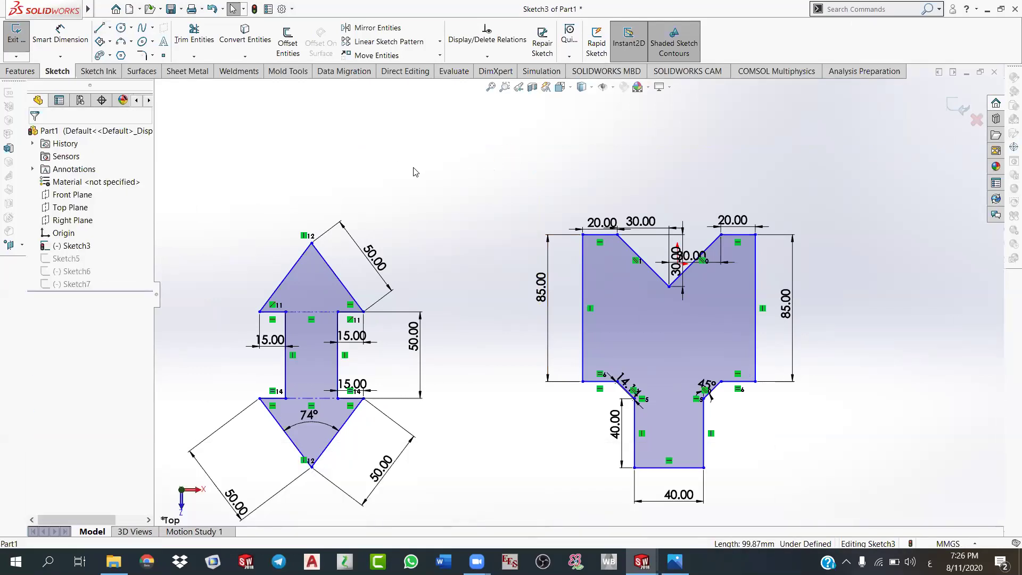
Step: Examine the V notch's dimensions and its placement relative to the origin, and exit the sketch
{"action": "scroll", "coordinate": [620, 264], "scroll_direction": "up", "scroll_amount": 2}
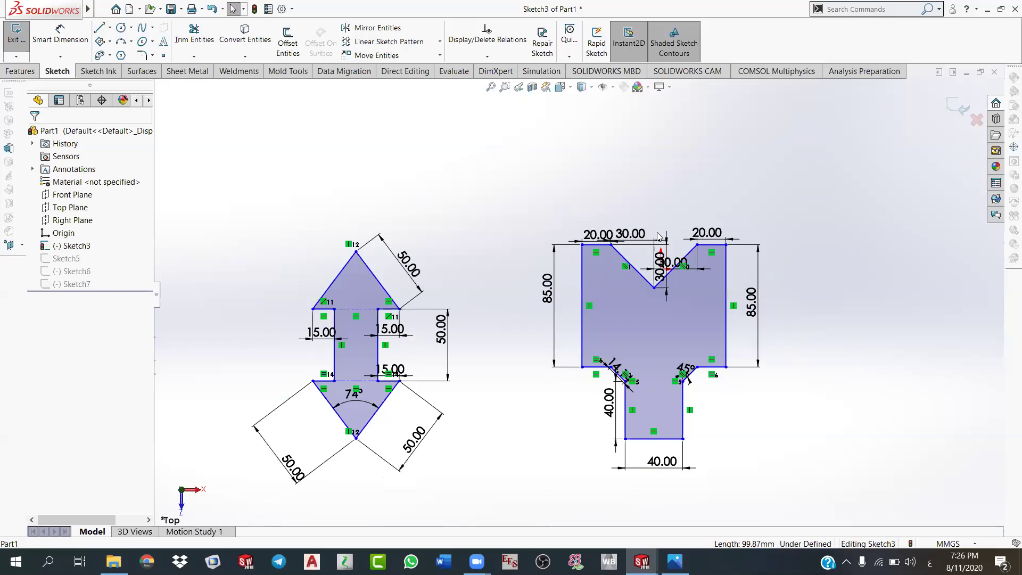
{"action": "scroll", "coordinate": [607, 290], "scroll_direction": "up", "scroll_amount": 2}
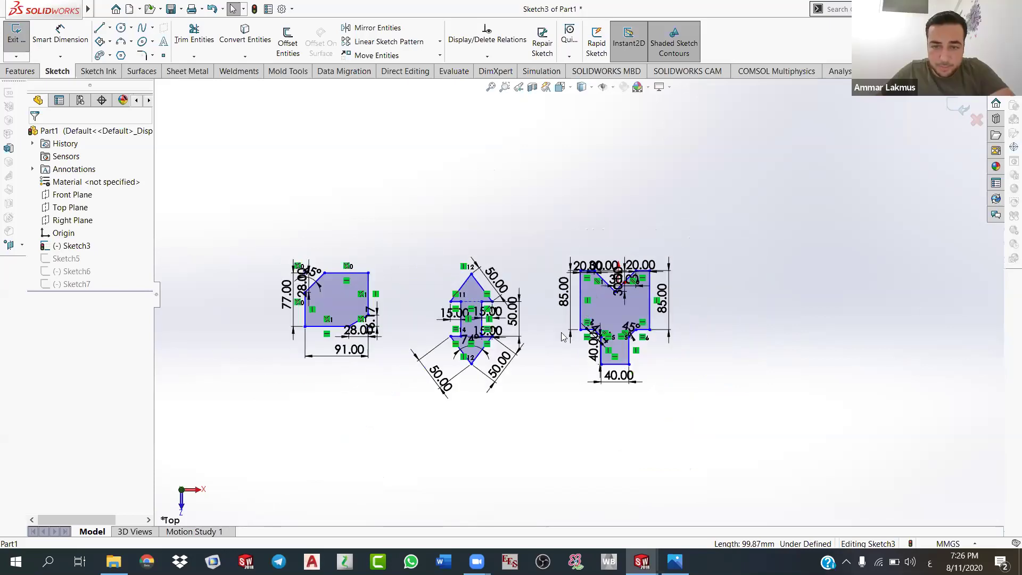
{"action": "scroll", "coordinate": [554, 309], "scroll_direction": "down", "scroll_amount": 5}
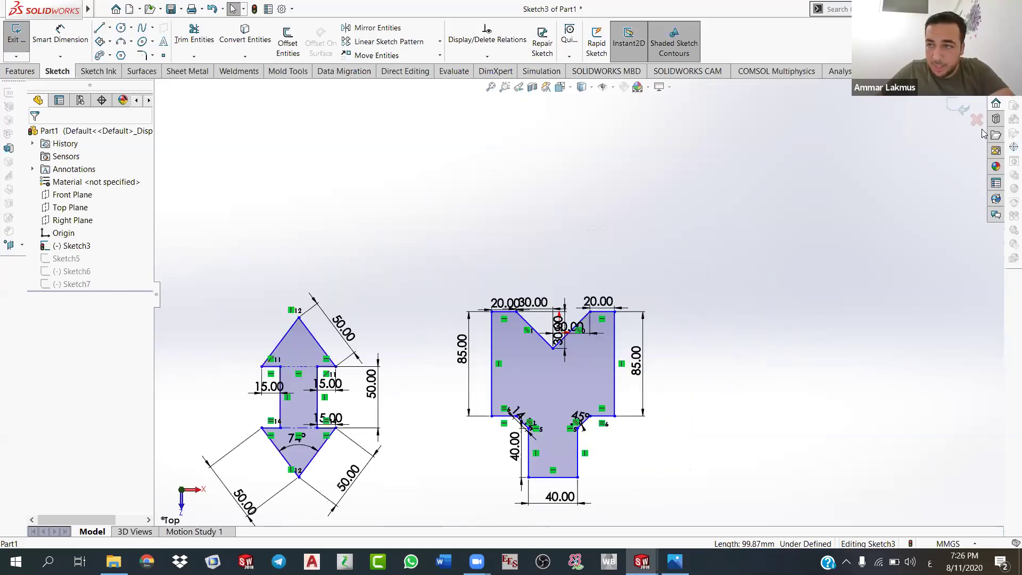
{"action": "scroll", "coordinate": [551, 359], "scroll_direction": "down", "scroll_amount": 5}
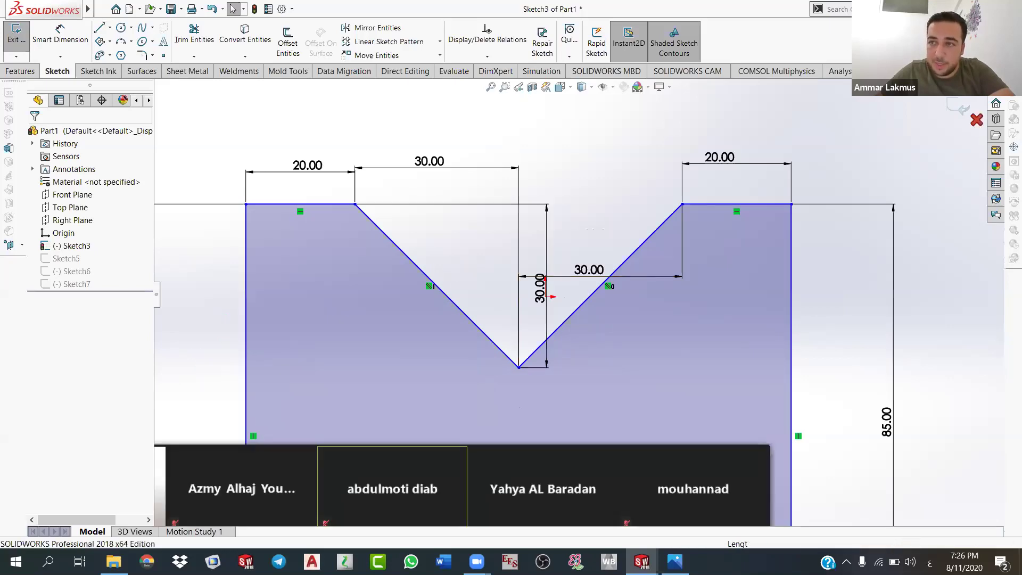
{"action": "left_click", "coordinate": [963, 109]}
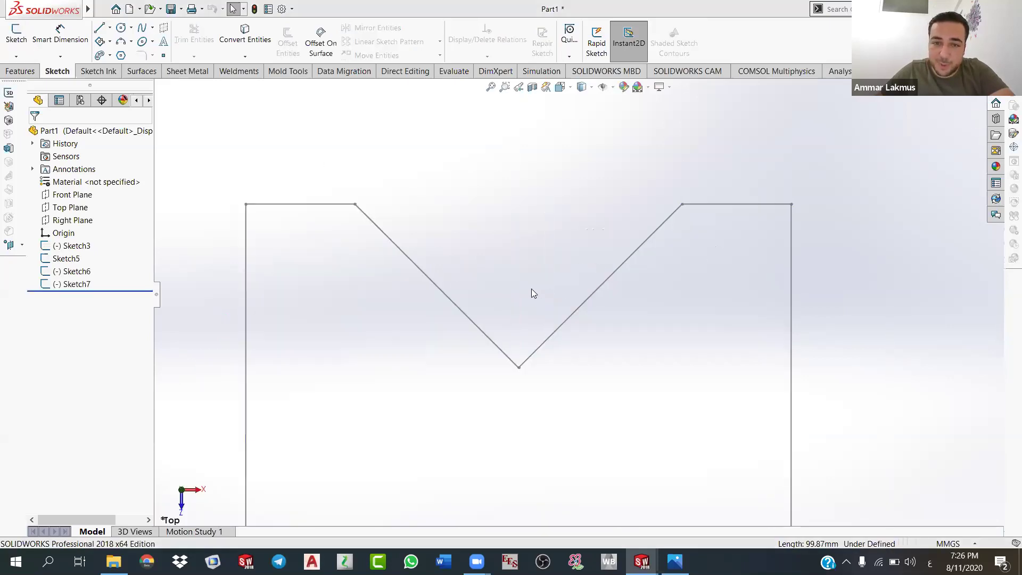
Step: Create a new part and start a sketch on its Front Plane
{"action": "left_click", "coordinate": [524, 289]}
{"action": "left_click", "coordinate": [128, 8]}
{"action": "left_click", "coordinate": [625, 87]}
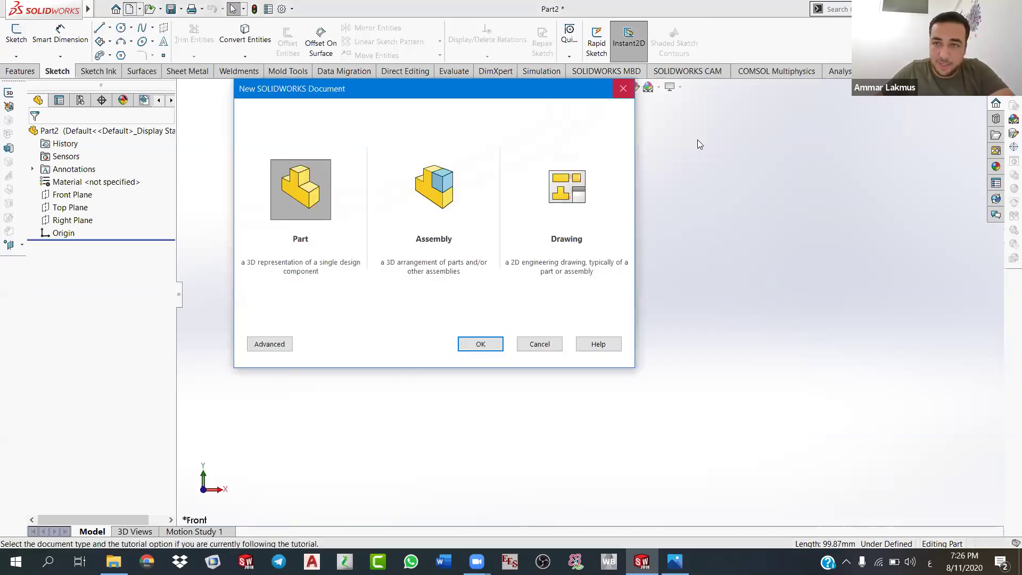
{"action": "right_click", "coordinate": [67, 196]}
{"action": "left_click", "coordinate": [73, 182]}
Step: Sketch a circle of about 83.4 mm radius centred on the origin
{"action": "left_click", "coordinate": [120, 27]}
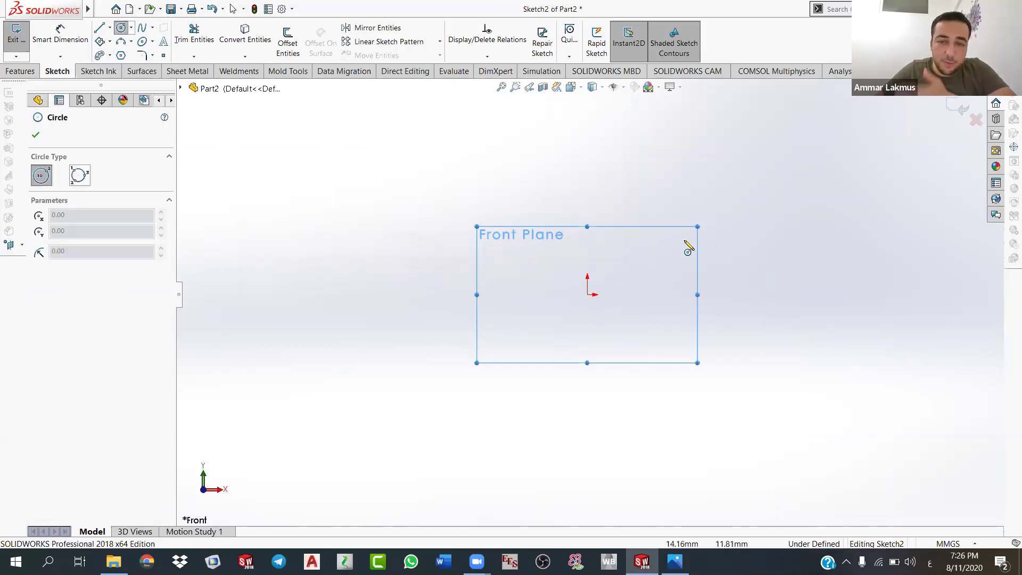
{"action": "left_click_drag", "start_coordinate": [587, 294], "coordinate": [686, 260]}
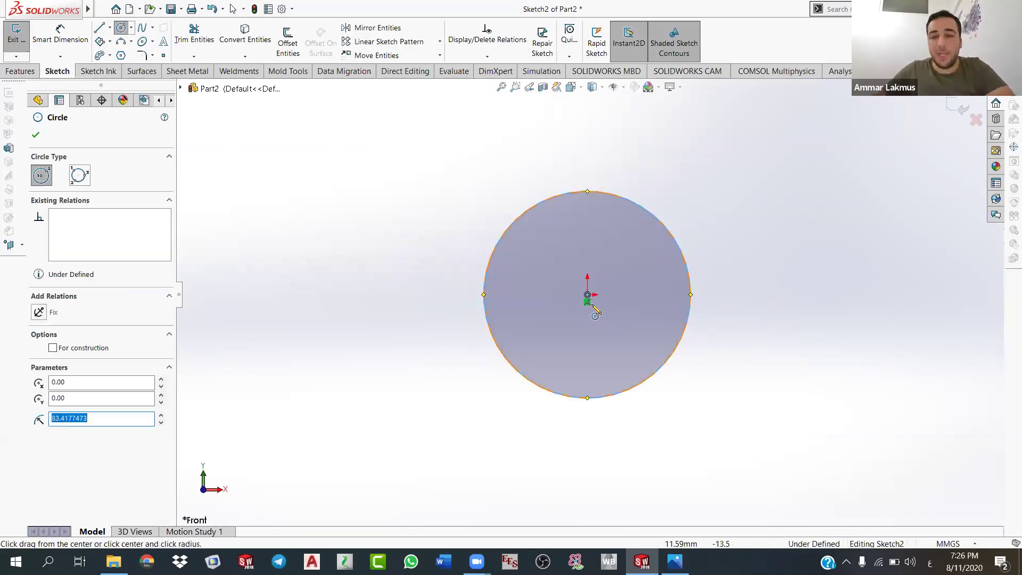
{"action": "right_click", "coordinate": [426, 218]}
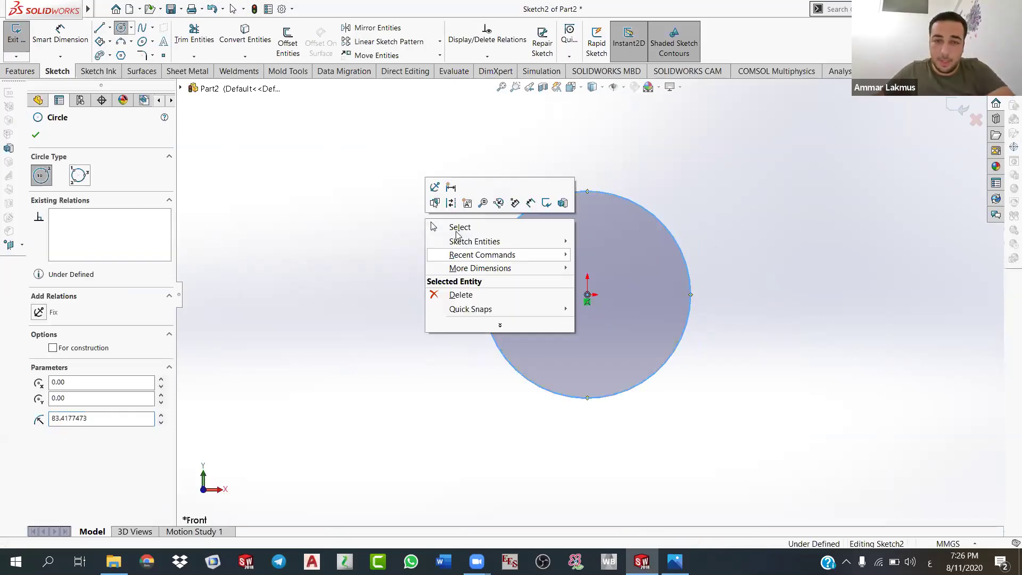
{"action": "left_click", "coordinate": [455, 228]}
Step: Dimension the circle's diameter and accept its value as drawn
{"action": "left_click", "coordinate": [62, 40]}
{"action": "left_click", "coordinate": [572, 193]}
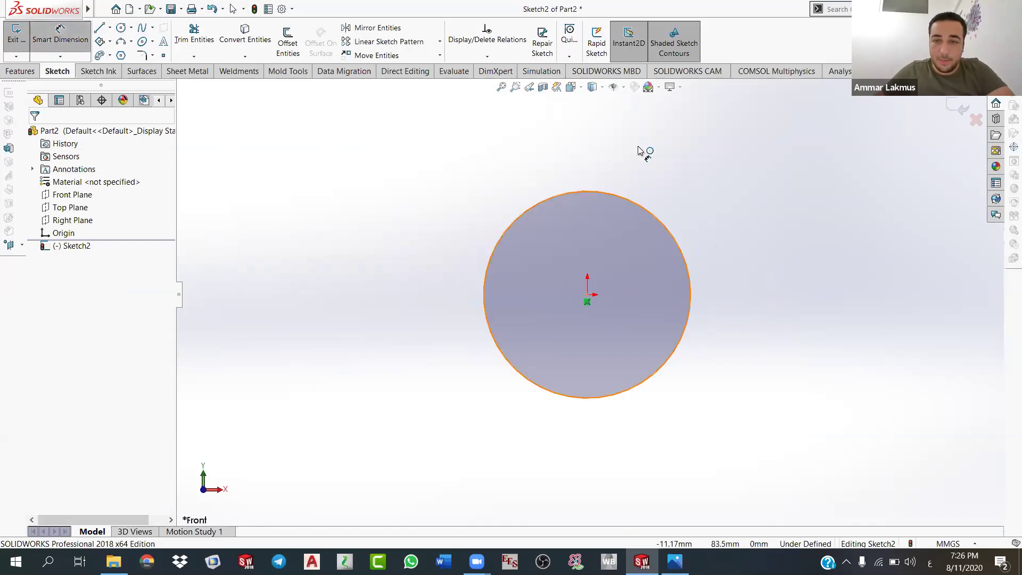
{"action": "left_click", "coordinate": [617, 133]}
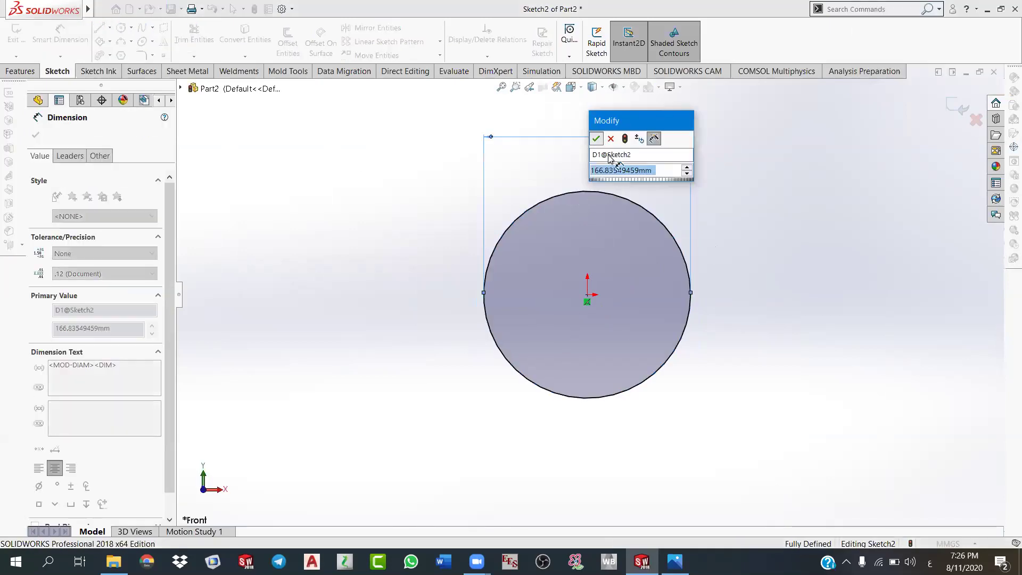
{"action": "key", "text": "Return"}
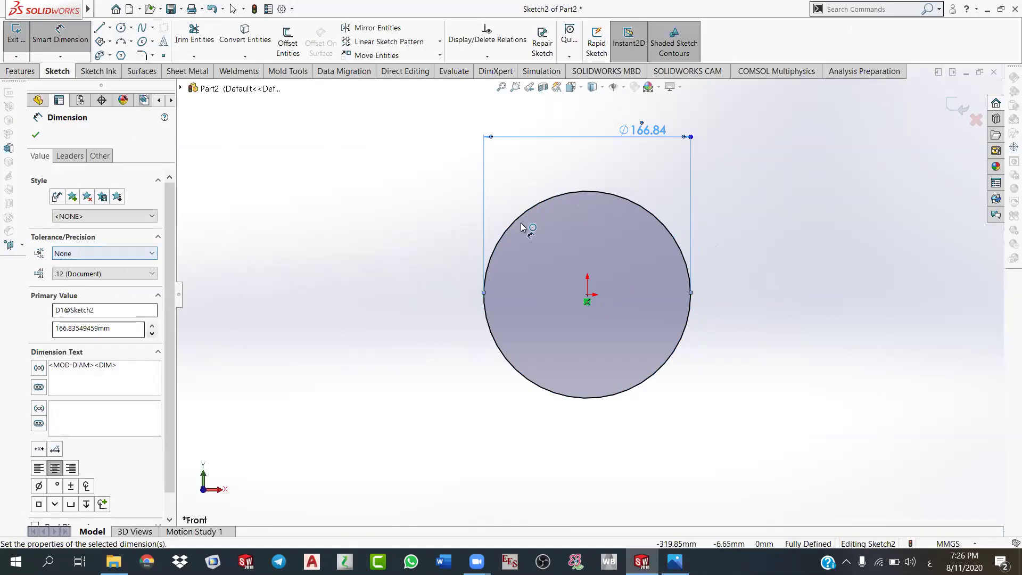
Step: Inspect the dimensioned circle's relations, definition status and centre coordinates at the origin
{"action": "right_click", "coordinate": [524, 213]}
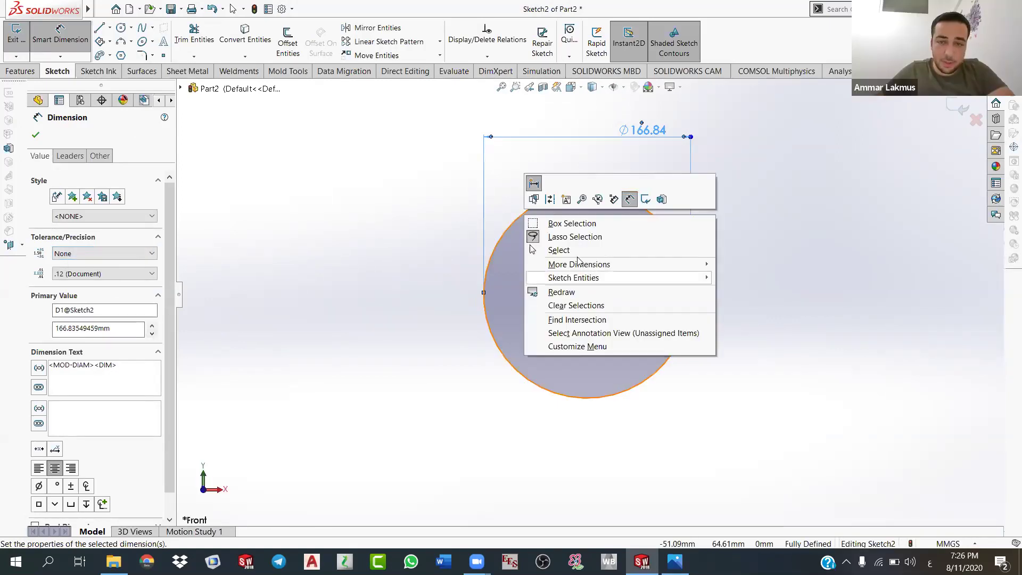
{"action": "left_click", "coordinate": [543, 248]}
{"action": "left_click", "coordinate": [524, 214]}
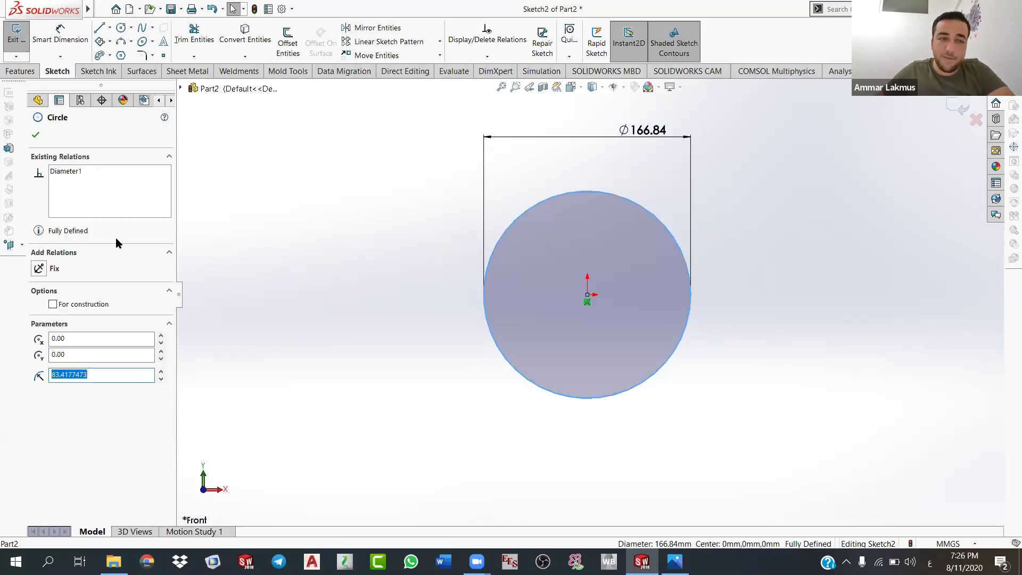
{"action": "key", "text": "Escape"}
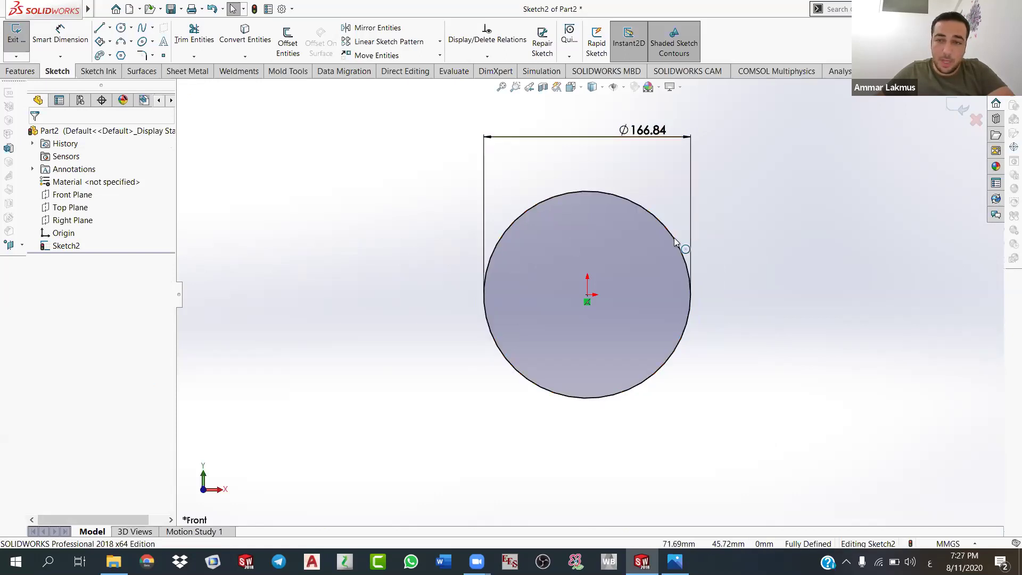
{"action": "left_click", "coordinate": [612, 256]}
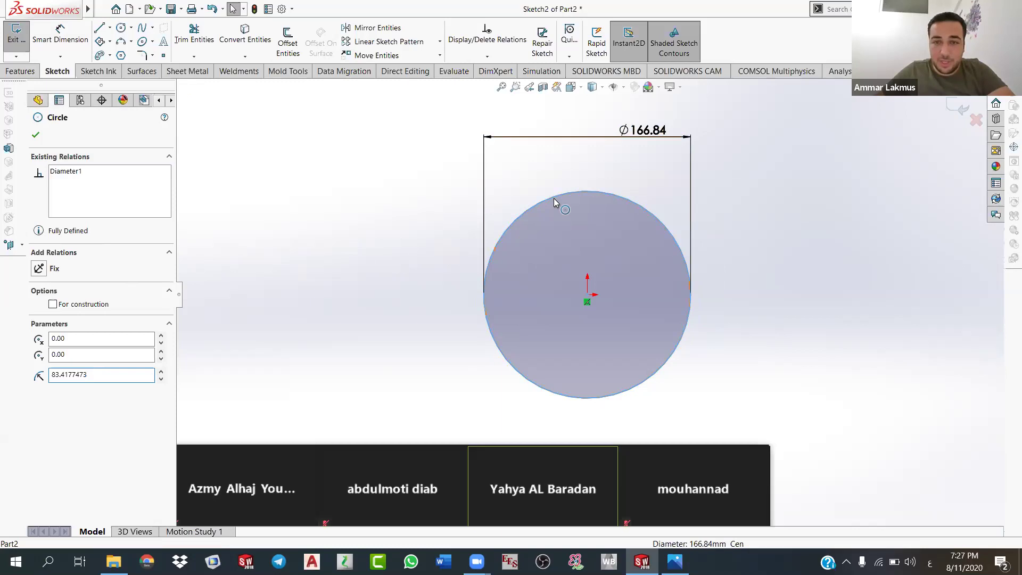
{"action": "left_click", "coordinate": [445, 241]}
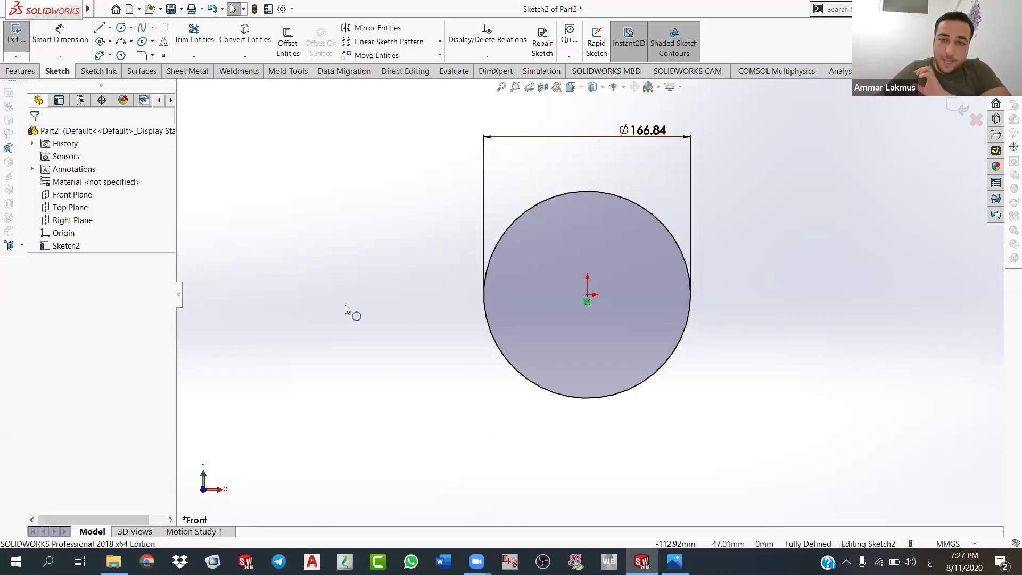
{"action": "left_click", "coordinate": [615, 247]}
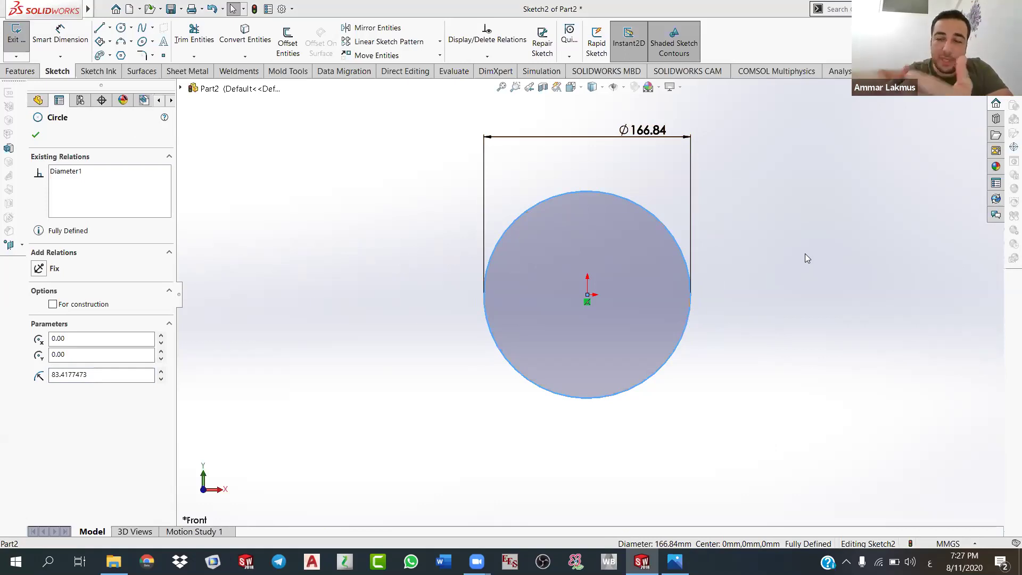
{"action": "left_click", "coordinate": [750, 245]}
Step: Sketch a second circle of about 45.4 mm radius away from the origin, up and to the left of the first
{"action": "left_click", "coordinate": [121, 27]}
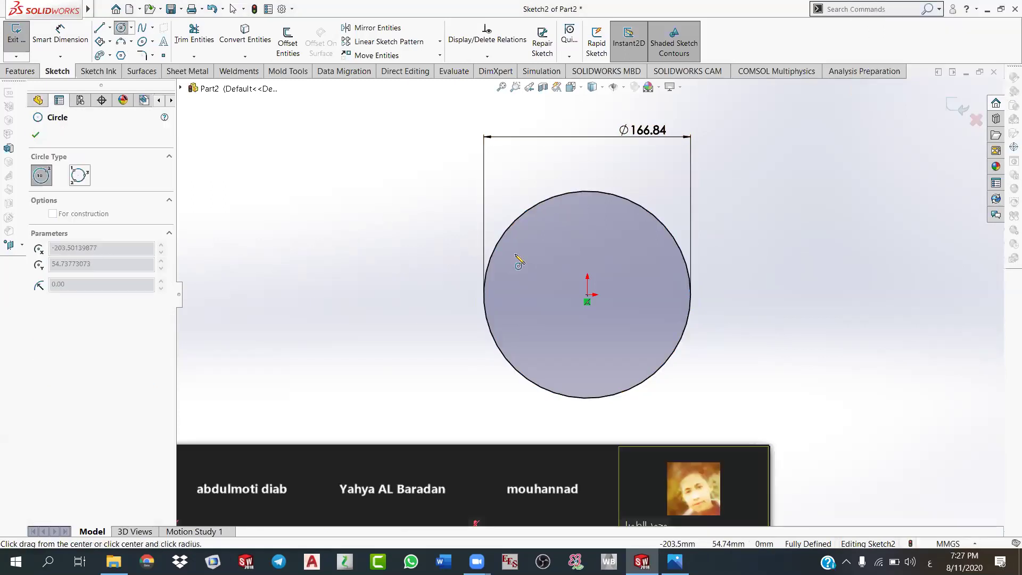
{"action": "left_click", "coordinate": [335, 226]}
{"action": "left_click", "coordinate": [390, 239]}
{"action": "right_click", "coordinate": [462, 248]}
{"action": "left_click", "coordinate": [470, 240]}
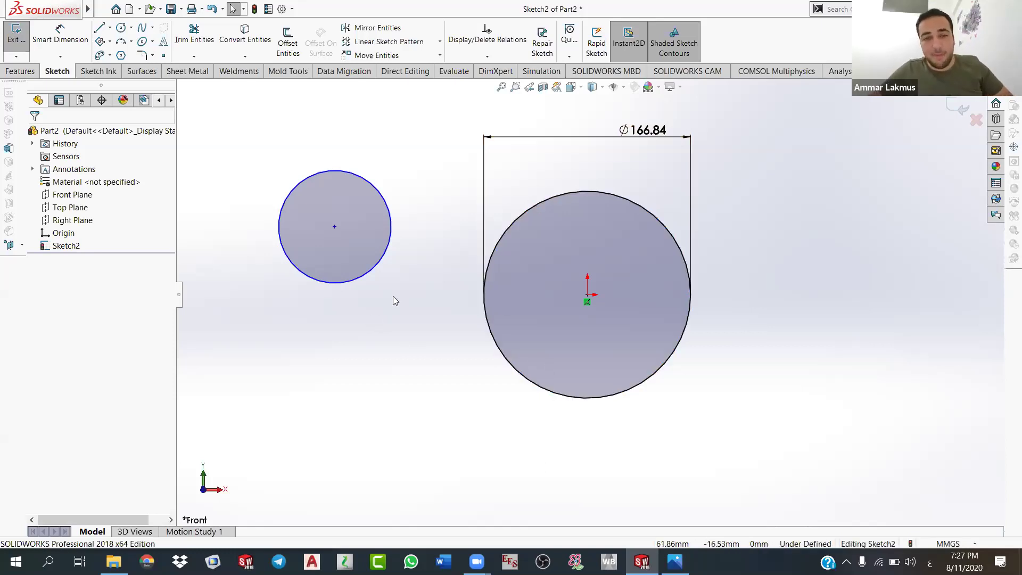
Step: Compare the definition status and relations of the smaller undimensioned circle with those of the circle on the origin
{"action": "left_click", "coordinate": [388, 210]}
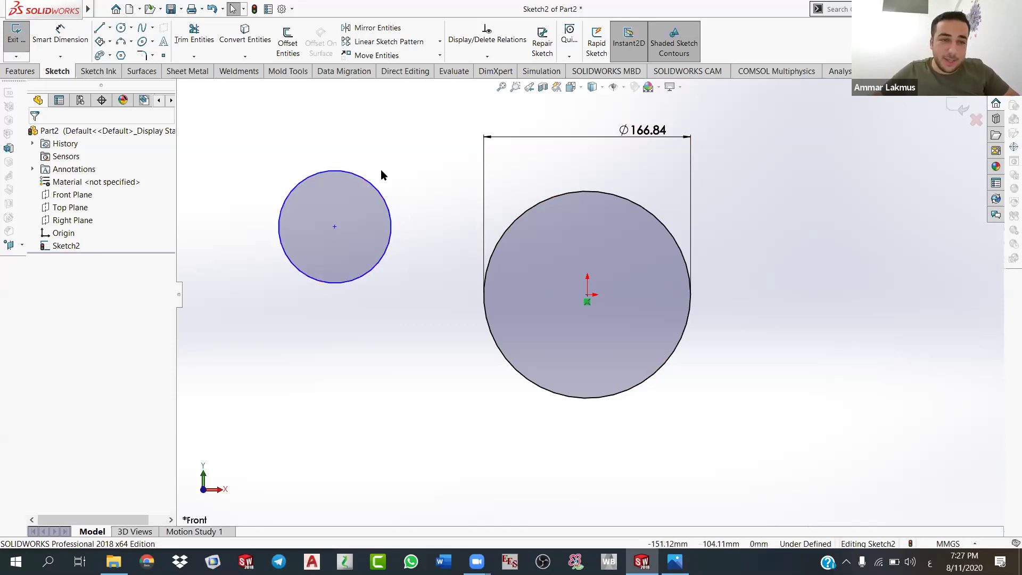
{"action": "left_click", "coordinate": [380, 192]}
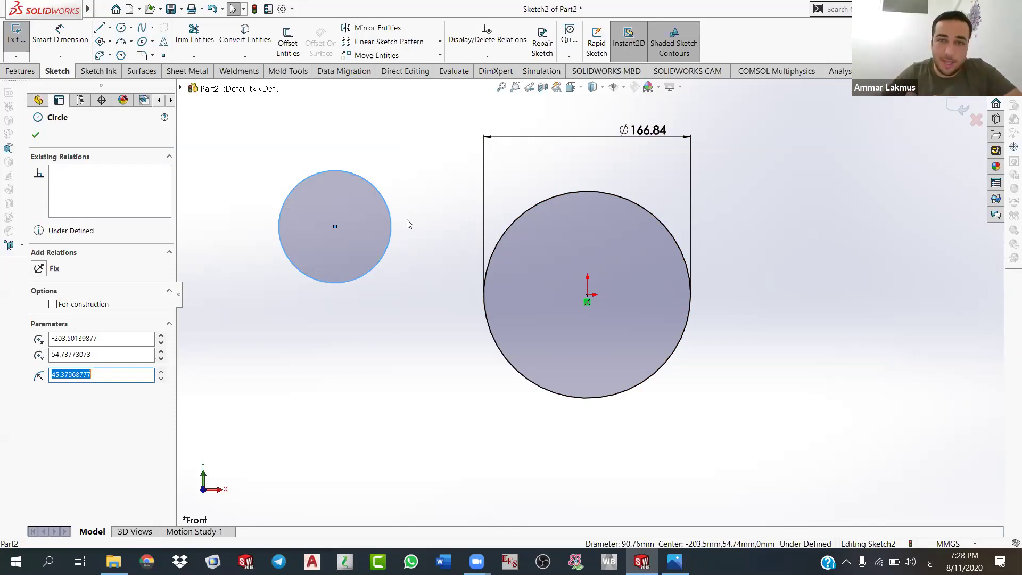
{"action": "left_click", "coordinate": [662, 222]}
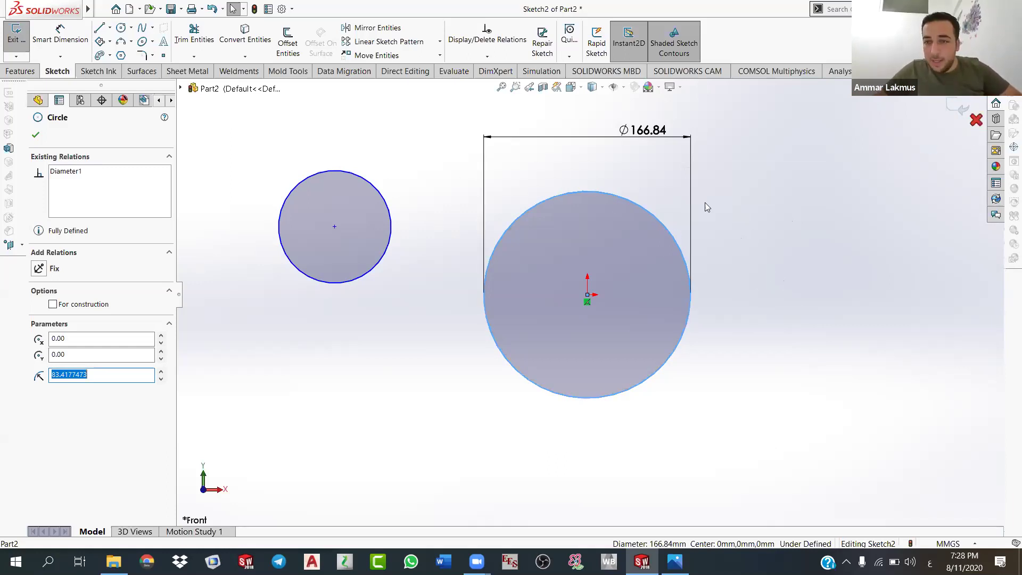
Step: Discard the two-circle sketch and switch to the exercise drawing IMG_20200811_182759.png in Photos
{"action": "left_click", "coordinate": [544, 162]}
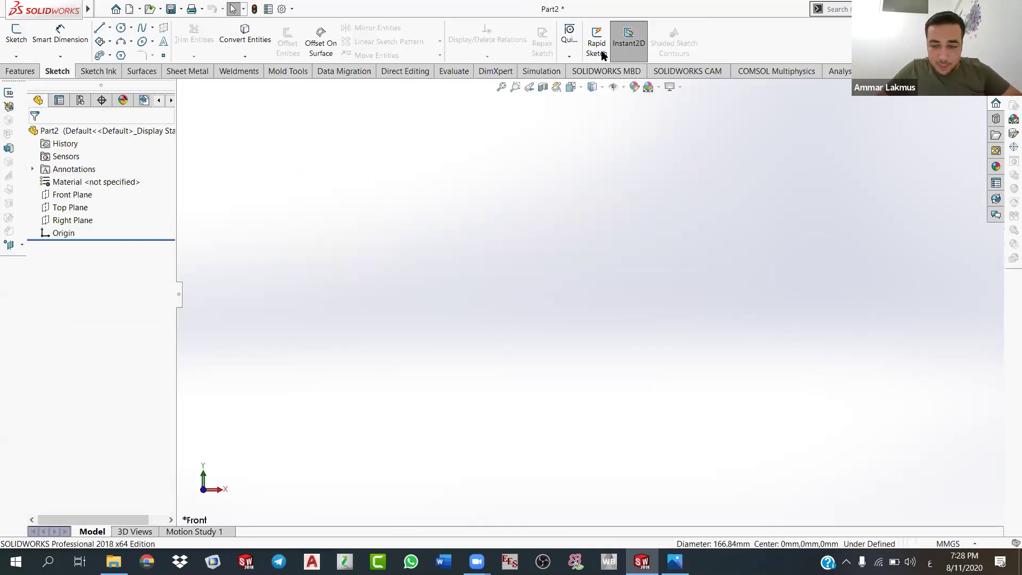
{"action": "key", "text": "alt+Tab"}
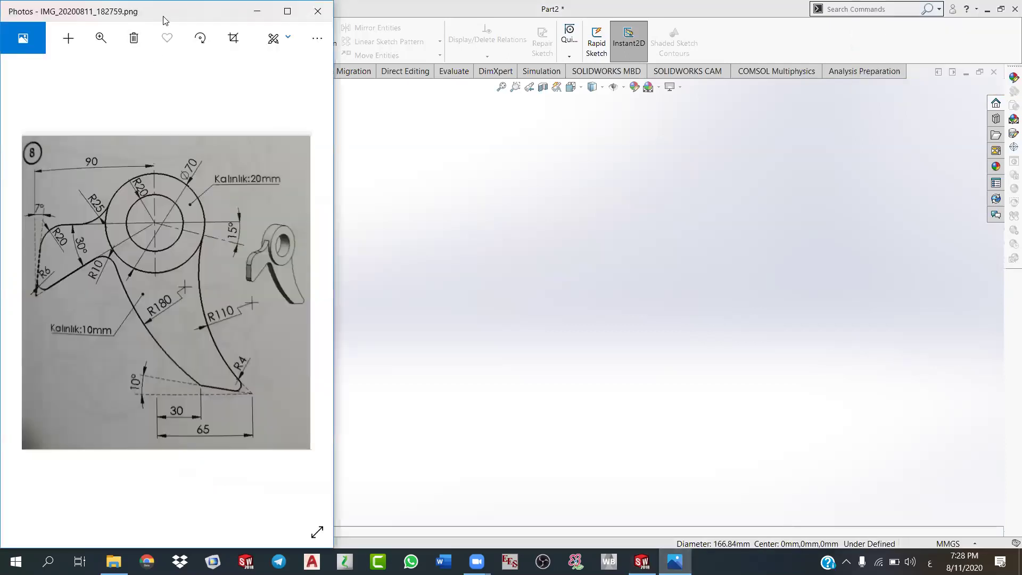
Step: Close the exercise drawing, check the 2D and 2D - 1 homework folders, and return to Part2 in SOLIDWORKS
{"action": "left_click_drag", "start_coordinate": [235, 4], "coordinate": [235, 62]}
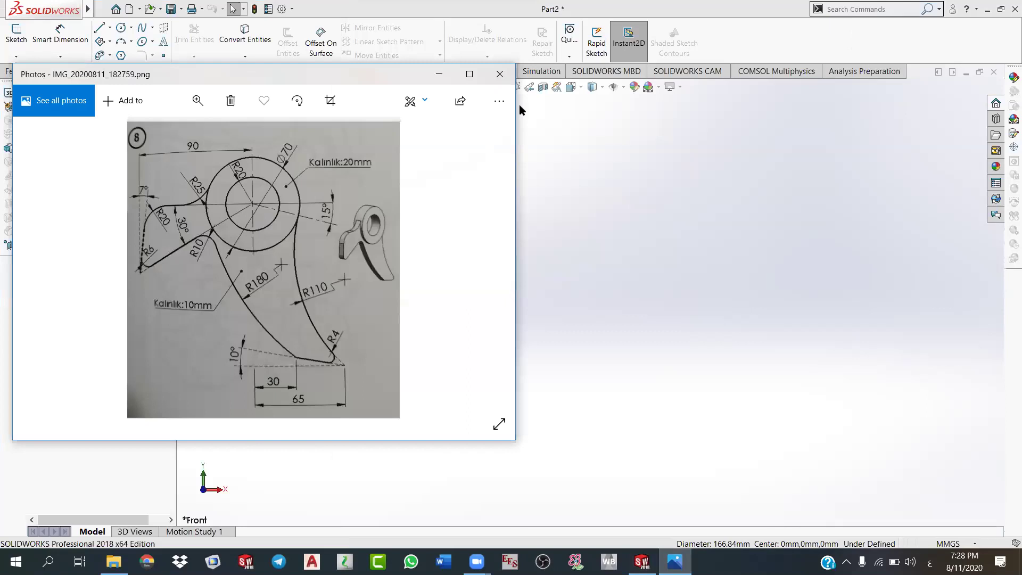
{"action": "key", "text": "alt+F4"}
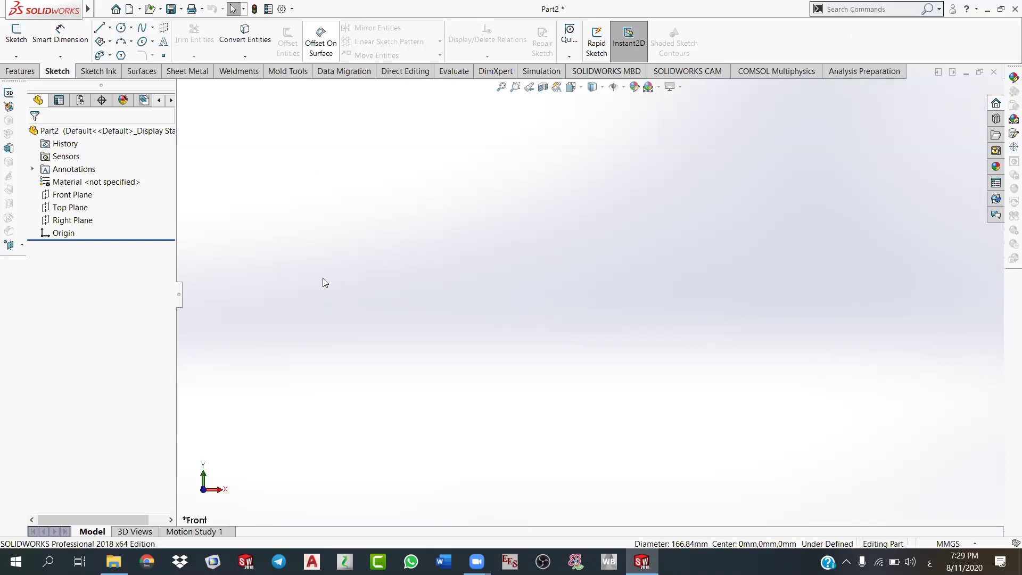
{"action": "key", "text": "alt+Tab"}
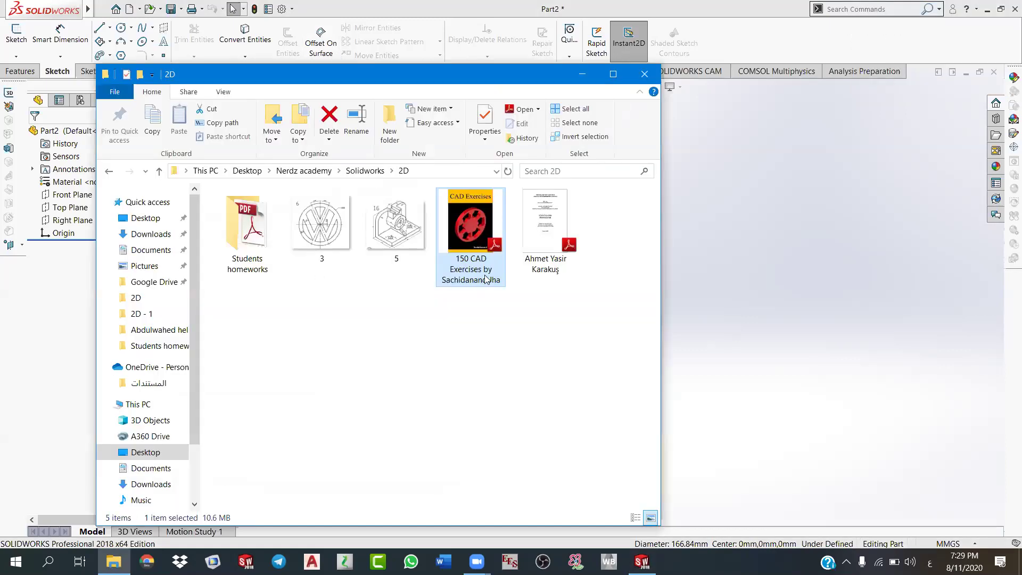
{"action": "key", "text": "alt+Tab"}
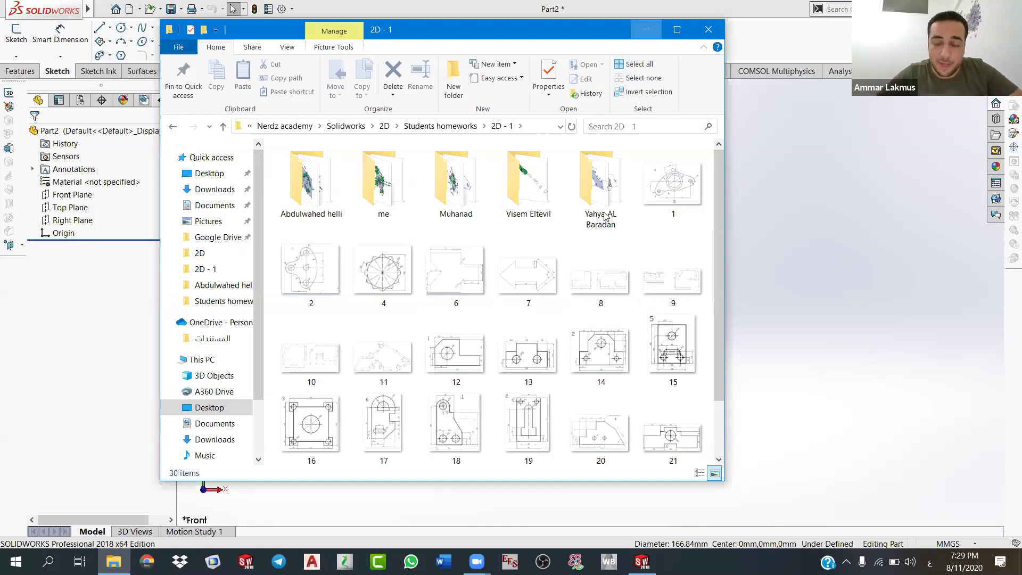
{"action": "left_click", "coordinate": [646, 29]}
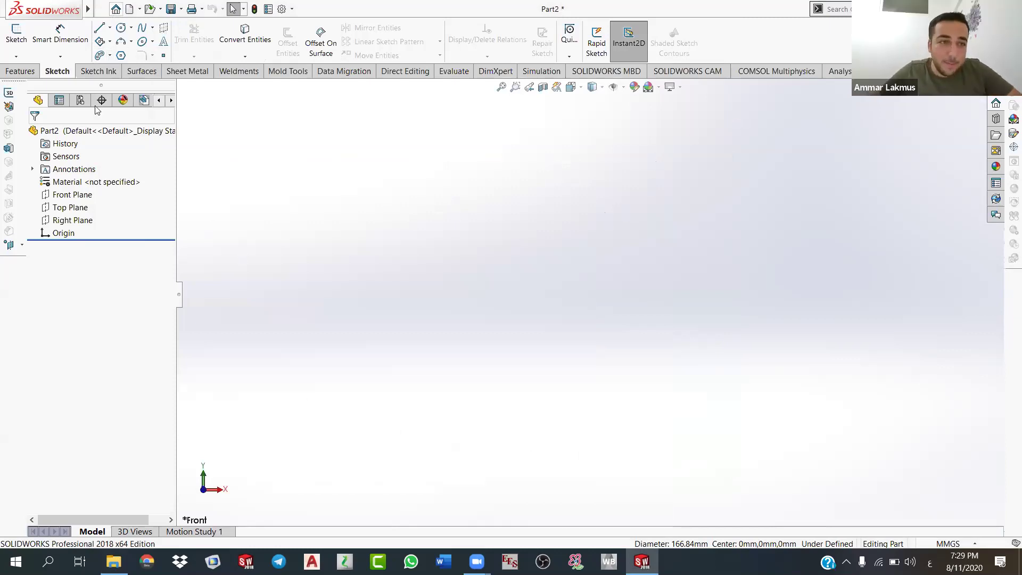
Step: Start a sketch on the Front Plane and draw a three-point arc of about 54.55 mm radius above the origin
{"action": "left_click", "coordinate": [72, 195]}
{"action": "left_click", "coordinate": [80, 183]}
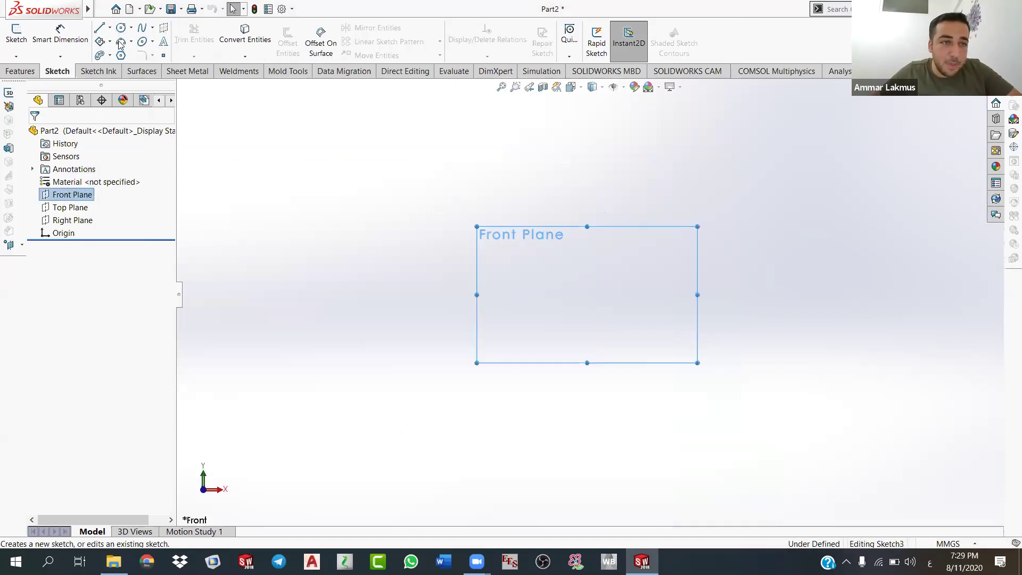
{"action": "left_click", "coordinate": [131, 41]}
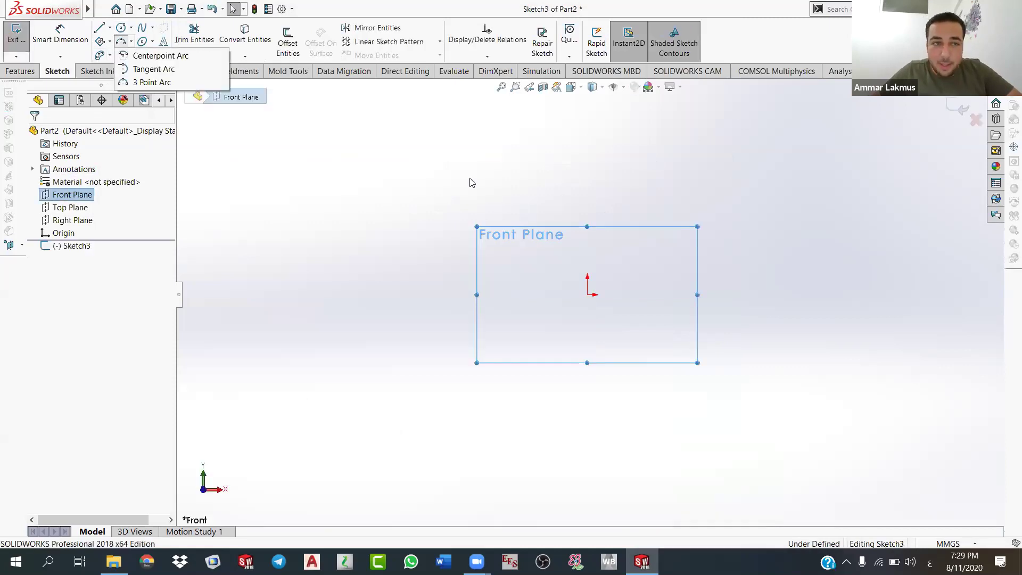
{"action": "left_click", "coordinate": [545, 190]}
{"action": "left_click", "coordinate": [666, 190]}
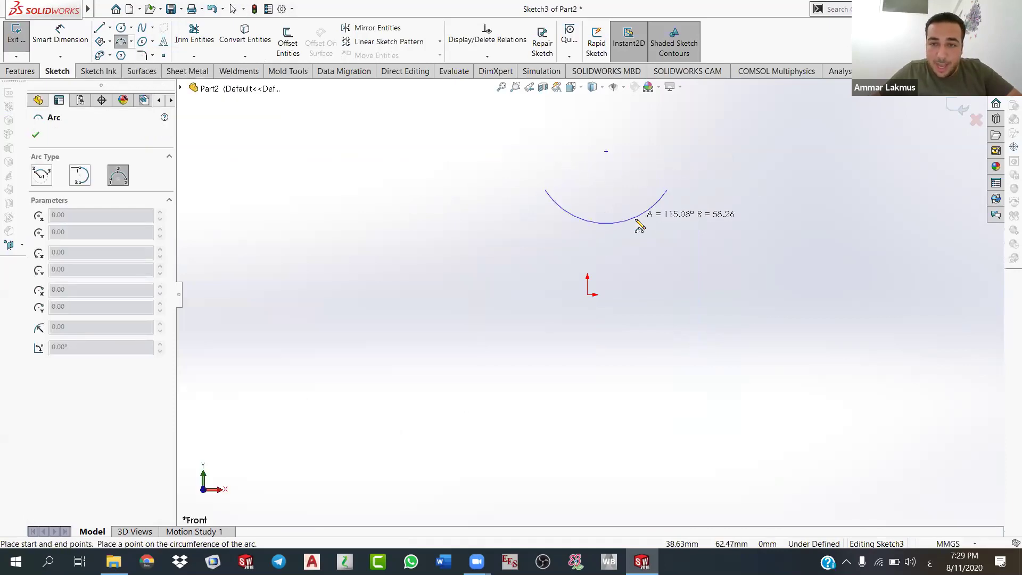
{"action": "left_click", "coordinate": [630, 157]}
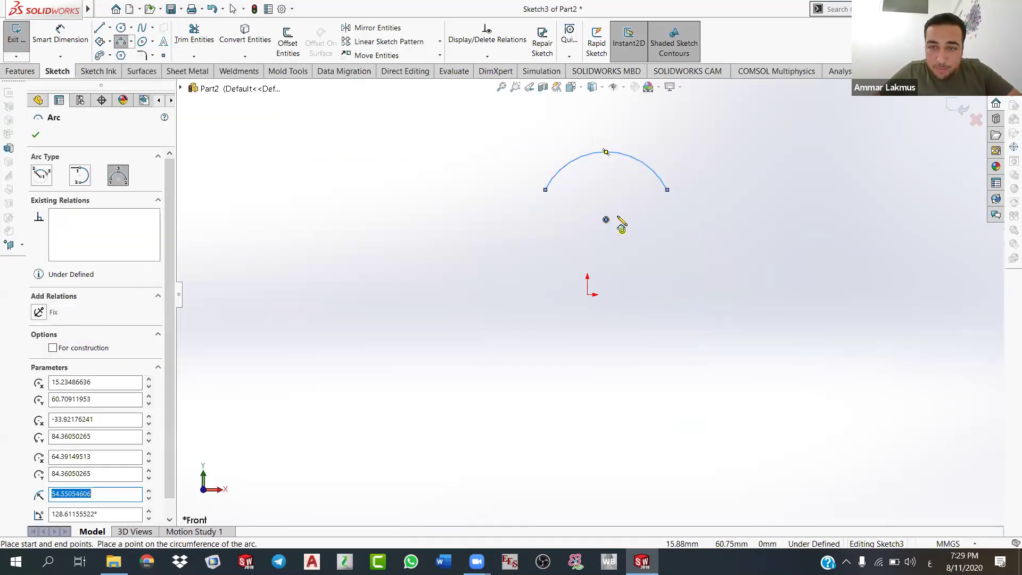
{"action": "key", "text": "Escape"}
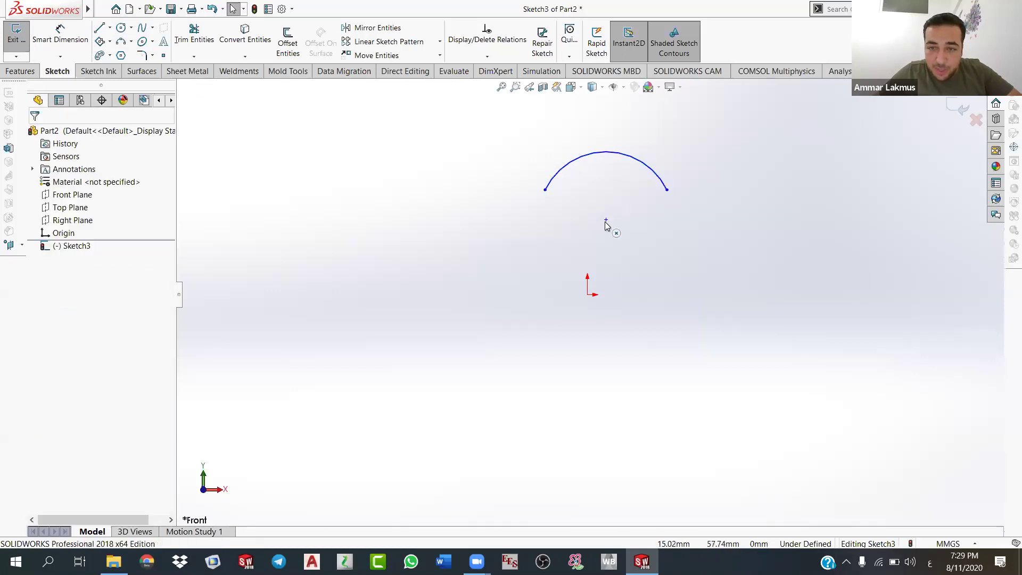
Step: Dimension the arc's radius, keeping its value as drawn
{"action": "left_click", "coordinate": [606, 228]}
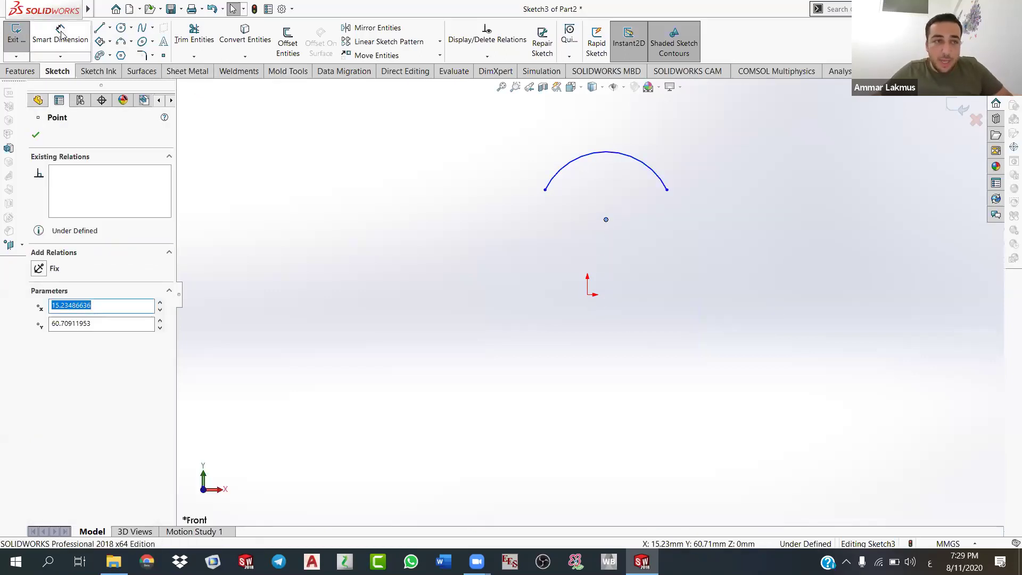
{"action": "key", "text": "Escape"}
{"action": "left_click", "coordinate": [615, 154]}
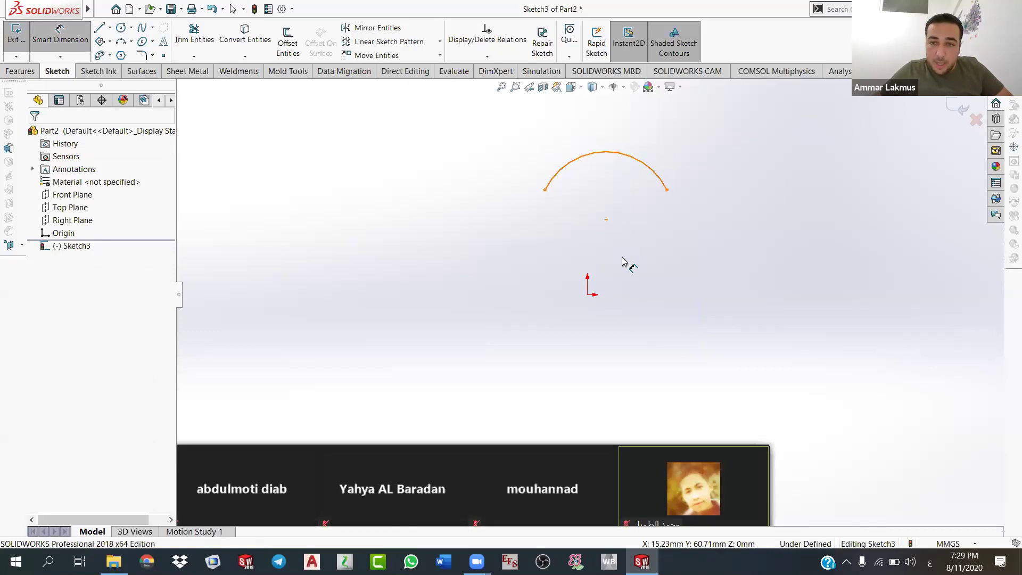
{"action": "left_click", "coordinate": [627, 264]}
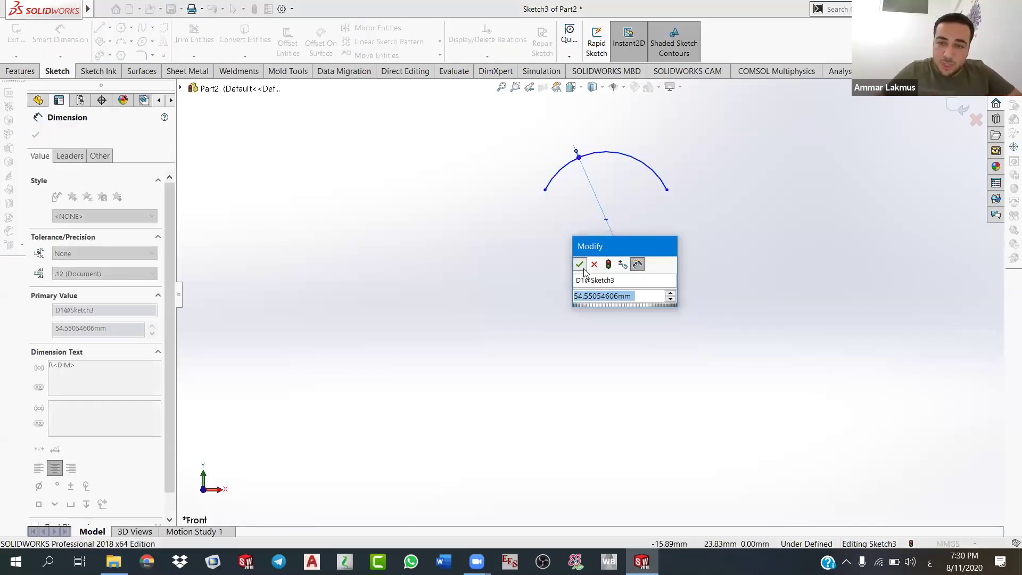
{"action": "left_click", "coordinate": [581, 265]}
{"action": "right_click", "coordinate": [531, 228]}
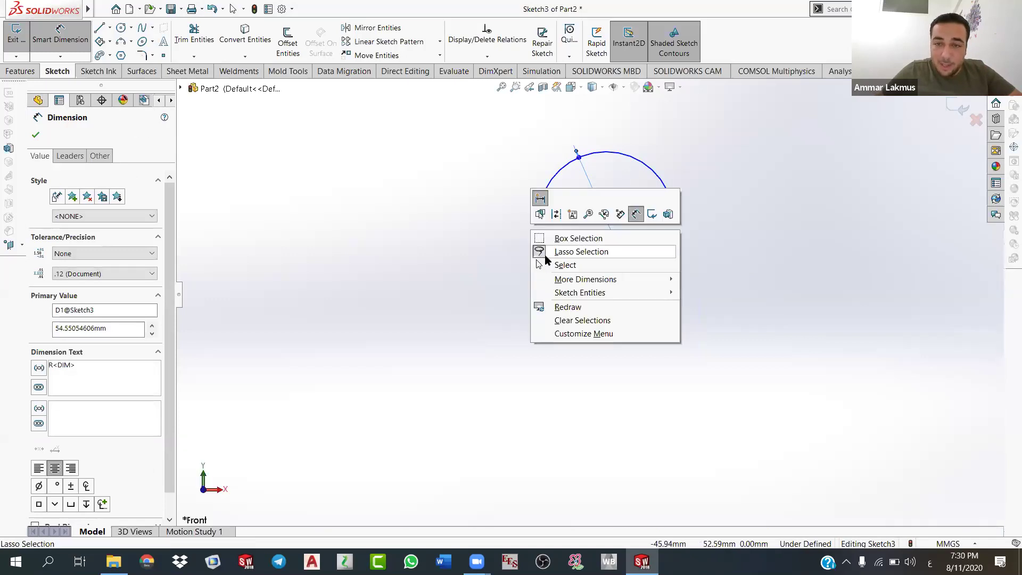
{"action": "left_click", "coordinate": [599, 252]}
{"action": "key", "text": "Escape"}
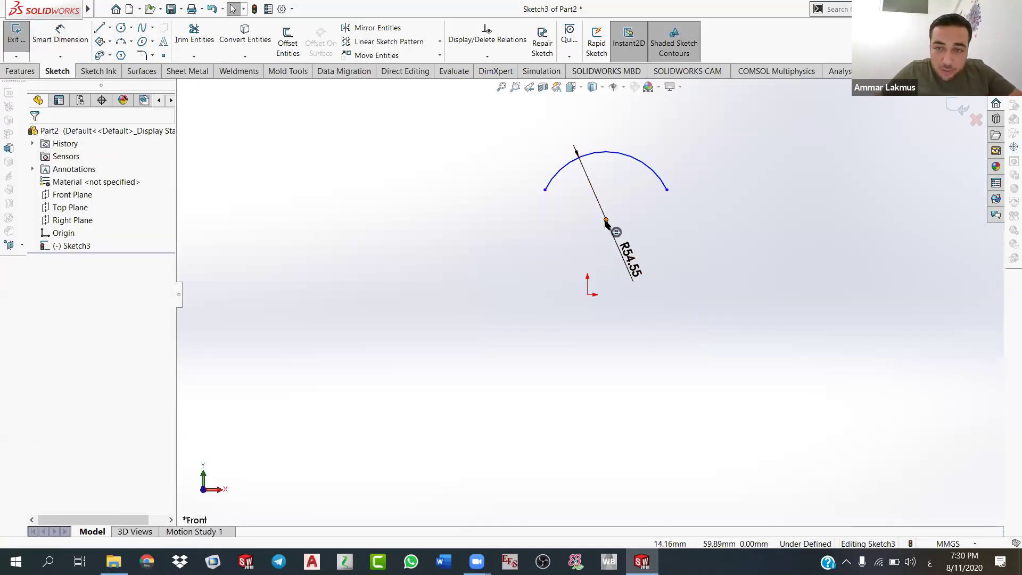
Step: Select the arc's centre point together with the origin and examine the relations available between them
{"action": "left_click", "coordinate": [606, 220]}
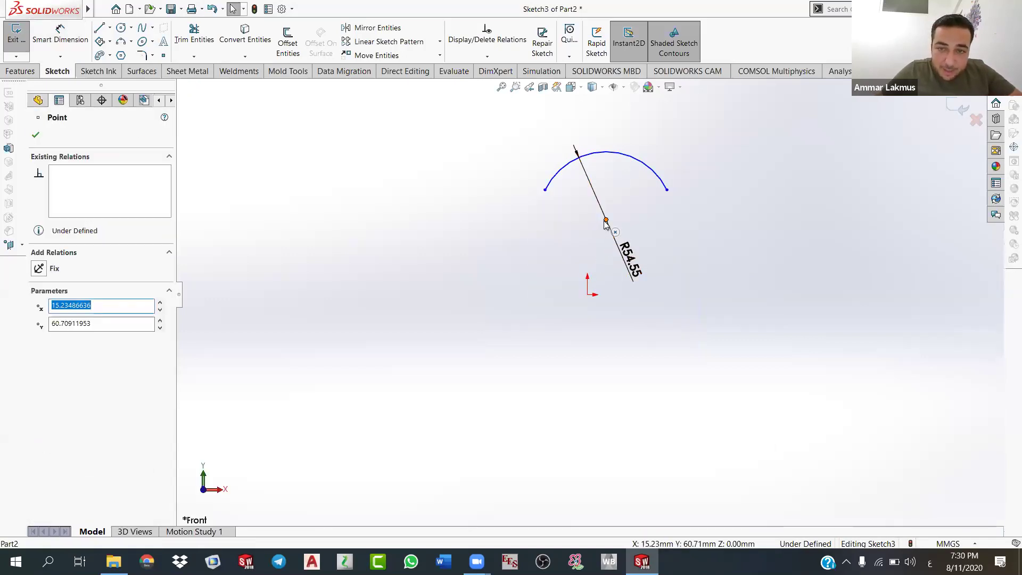
{"action": "left_click", "coordinate": [587, 294], "text": "ctrl"}
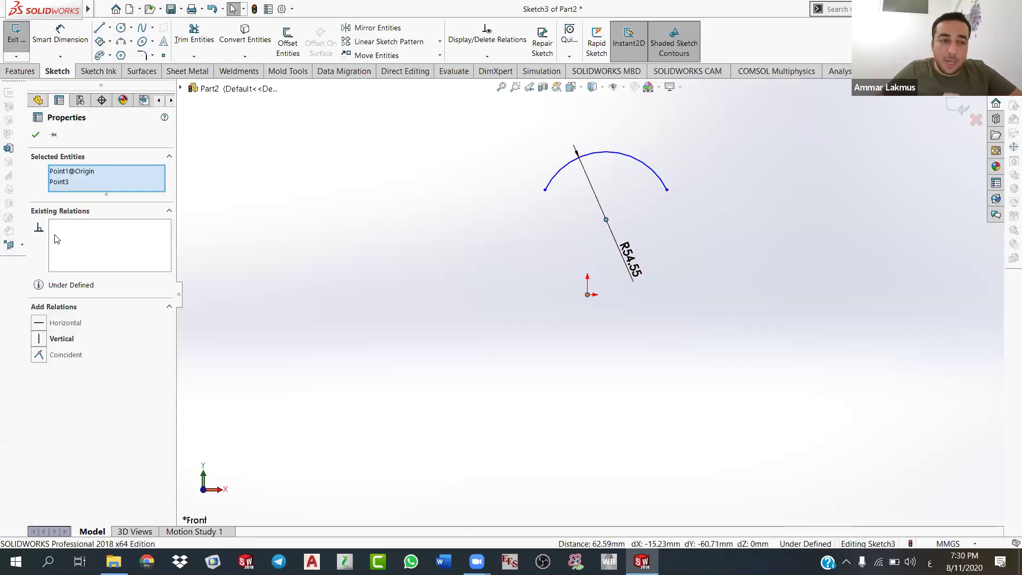
{"action": "left_click", "coordinate": [535, 222]}
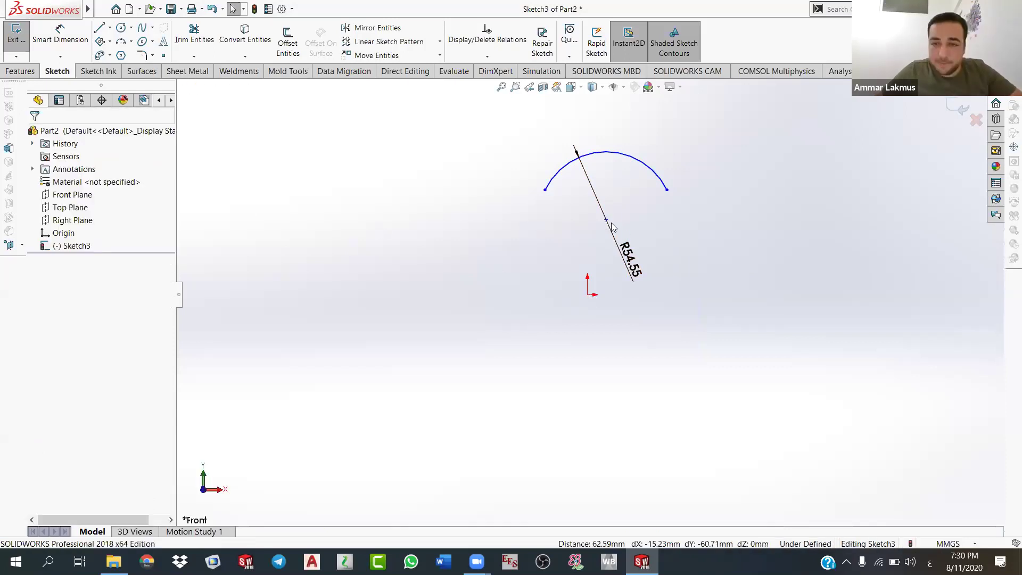
{"action": "left_click", "coordinate": [588, 295]}
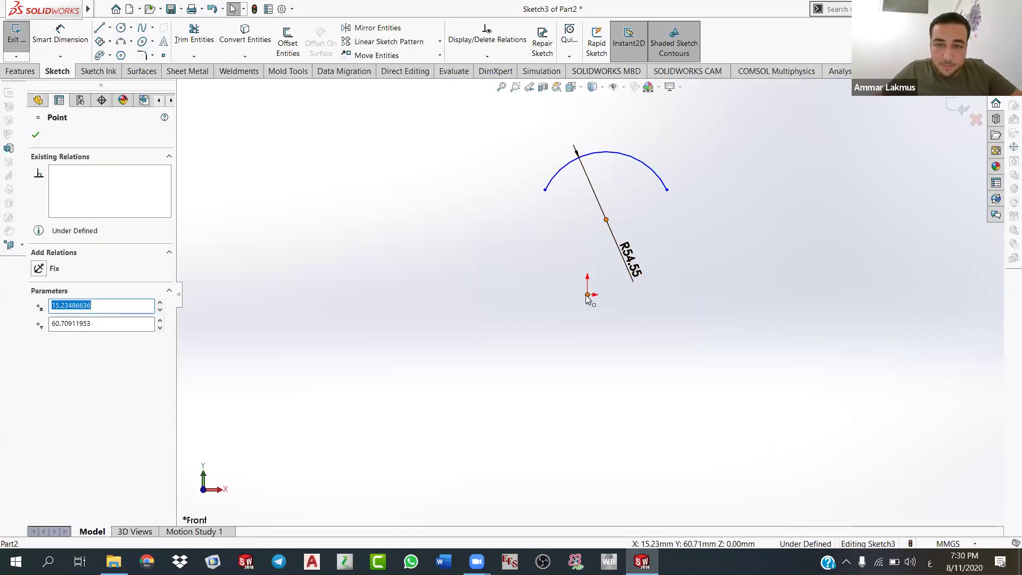
{"action": "left_click", "coordinate": [587, 296], "text": "ctrl"}
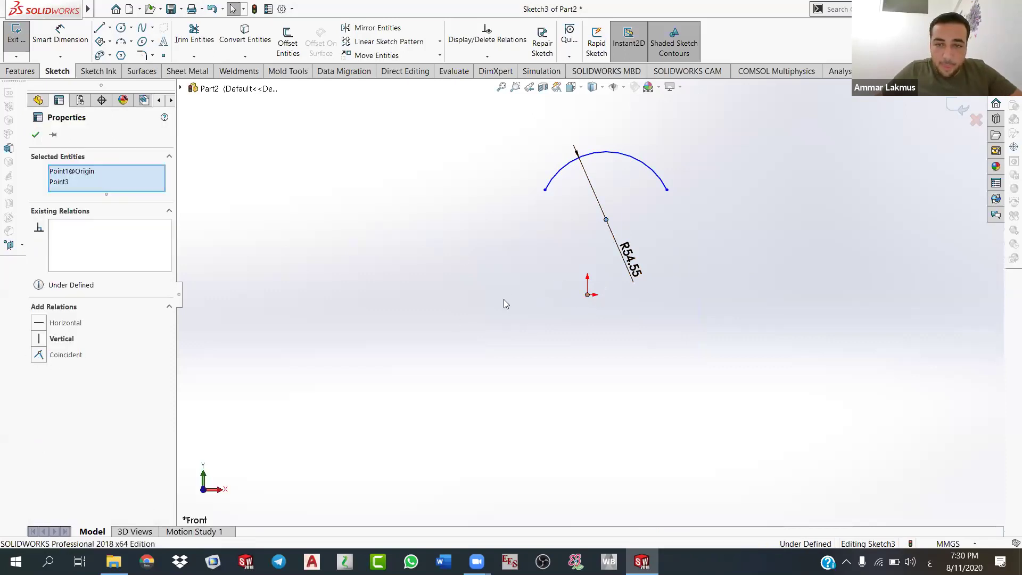
{"action": "left_click", "coordinate": [574, 297]}
{"action": "left_click", "coordinate": [589, 281]}
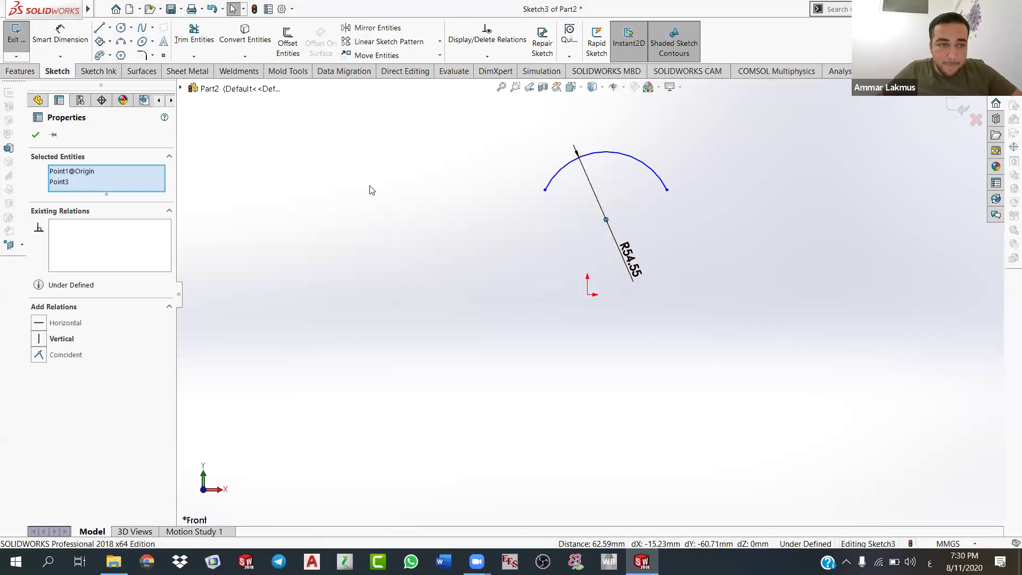
{"action": "left_click", "coordinate": [36, 135]}
Step: Make the arc's centre point coincident with the origin and place its radius dimension above the arc
{"action": "left_click_drag", "start_coordinate": [630, 257], "coordinate": [655, 134]}
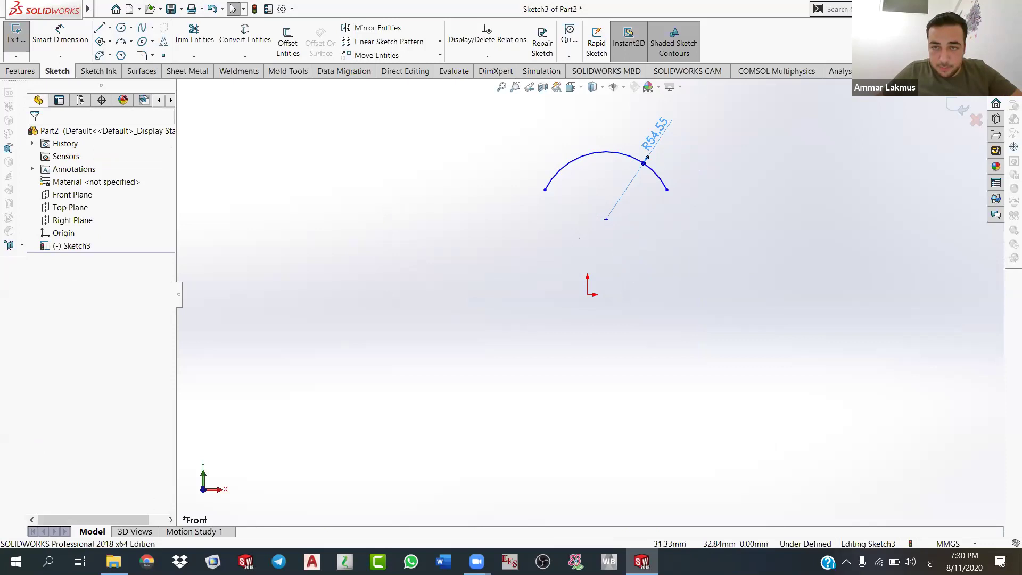
{"action": "mouse_move", "coordinate": [588, 288]}
{"action": "left_mouse_down"}
{"action": "mouse_move", "coordinate": [584, 305]}
{"action": "mouse_move", "coordinate": [587, 294]}
{"action": "left_mouse_up"}
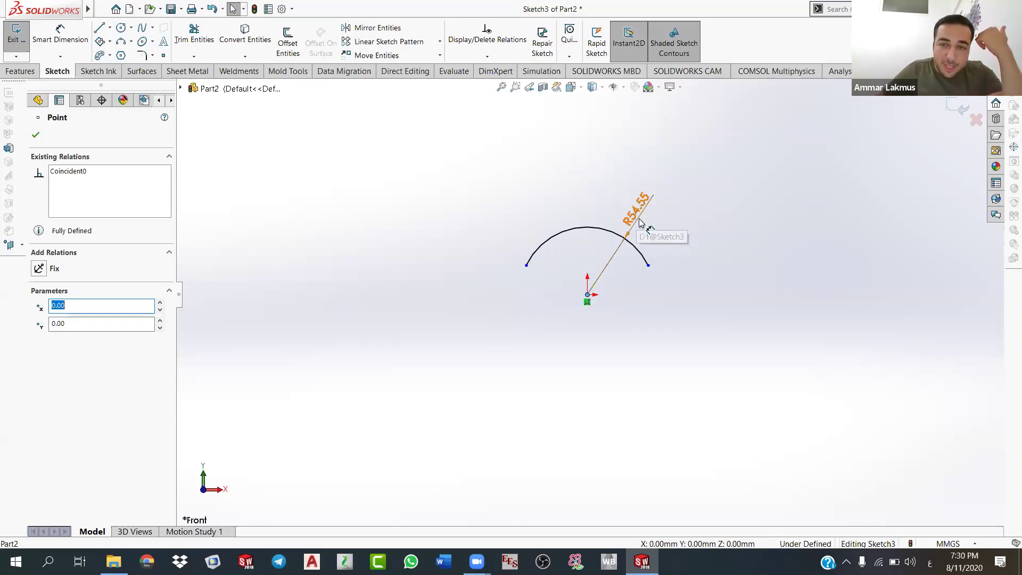
{"action": "left_click_drag", "start_coordinate": [588, 186], "coordinate": [616, 162]}
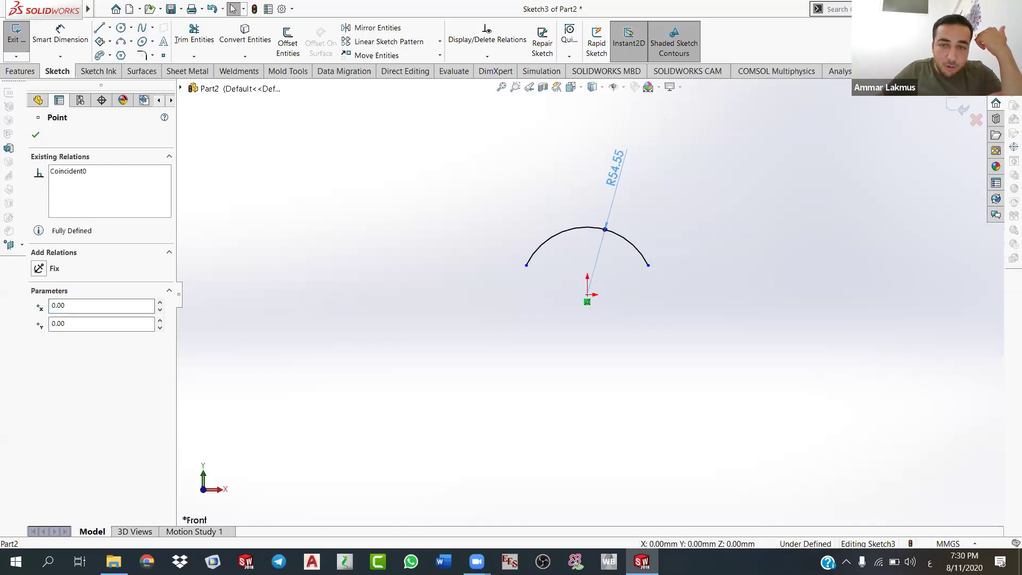
{"action": "left_click", "coordinate": [589, 296]}
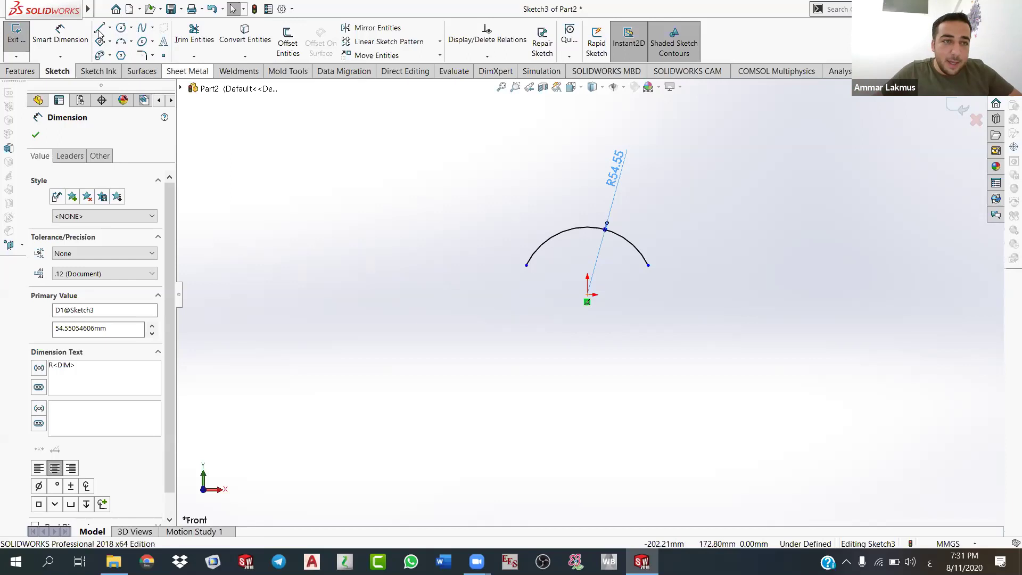
{"action": "key", "text": "Escape"}
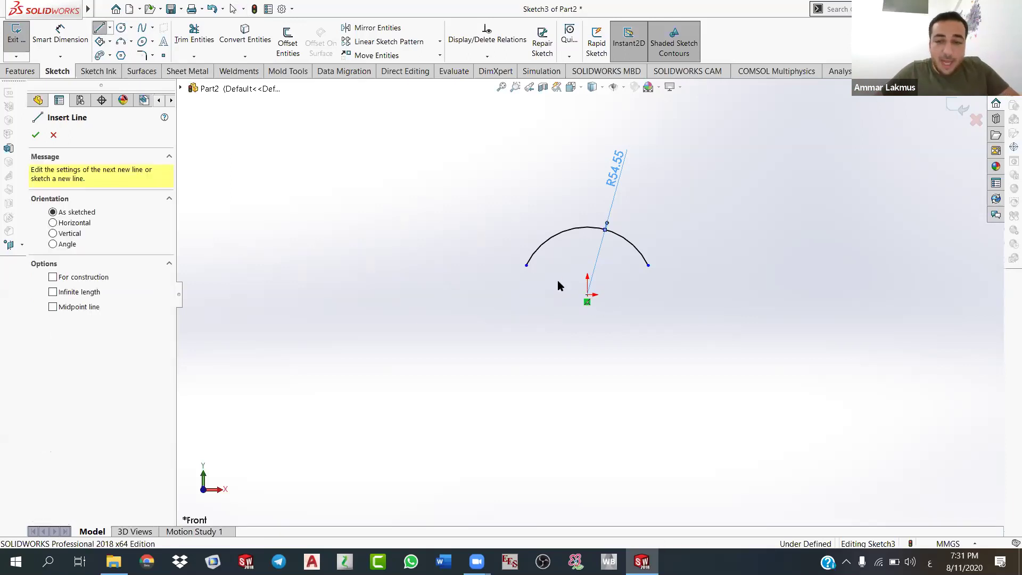
{"action": "key", "text": "Escape"}
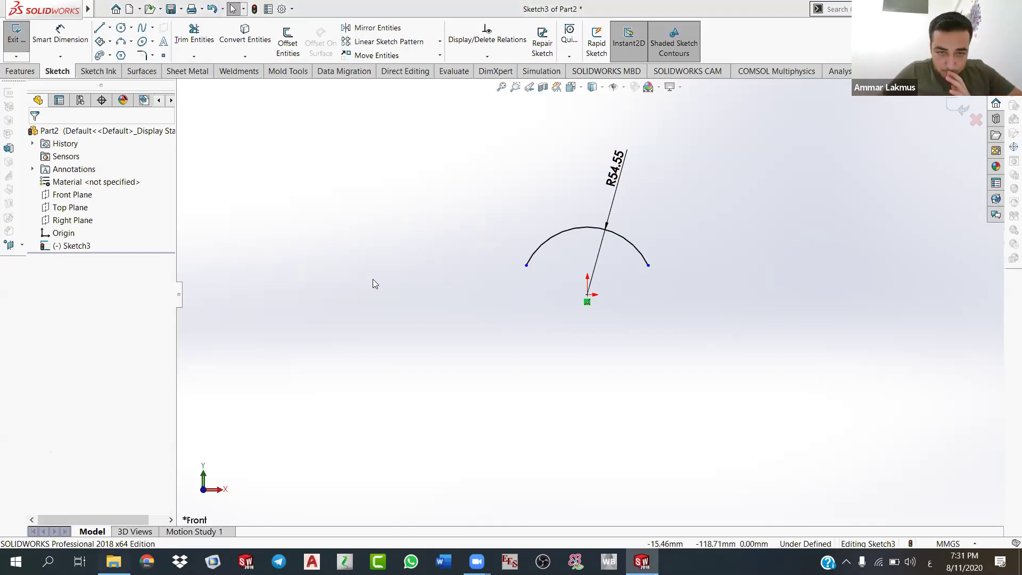
Step: Open drawing 4.PNG from the 2D - 1 folder beside the sketch, examine its arcs and centre, and return to the sketch
{"action": "key", "text": "alt+Tab"}
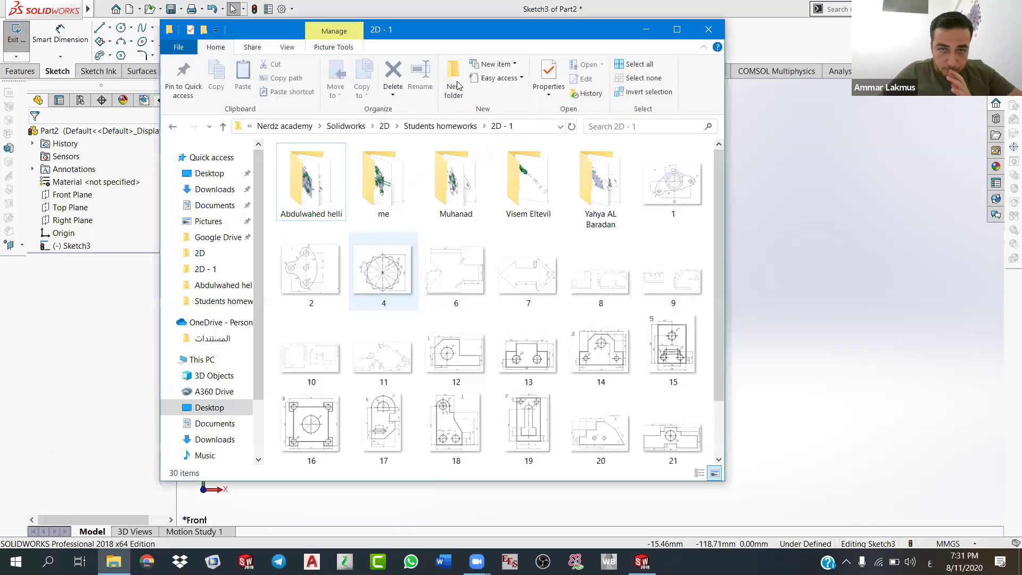
{"action": "double_click", "coordinate": [383, 272]}
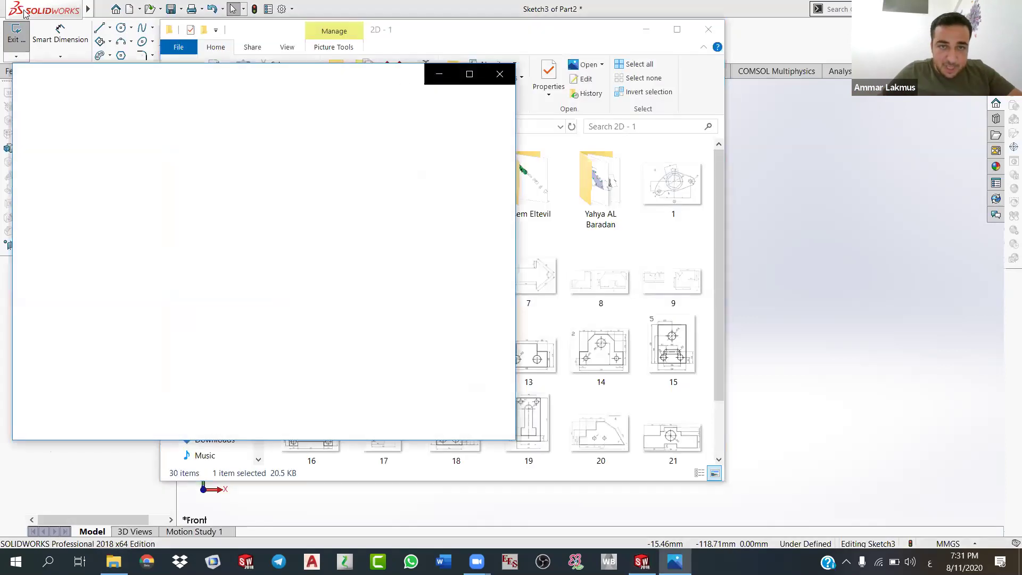
{"action": "left_click_drag", "start_coordinate": [512, 188], "coordinate": [513, 188]}
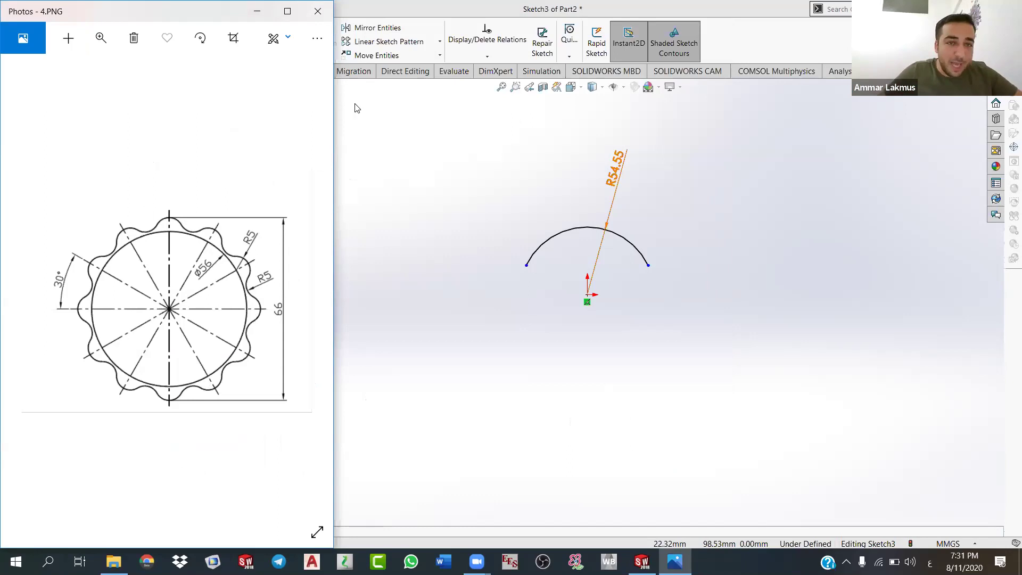
{"action": "left_click", "coordinate": [430, 168]}
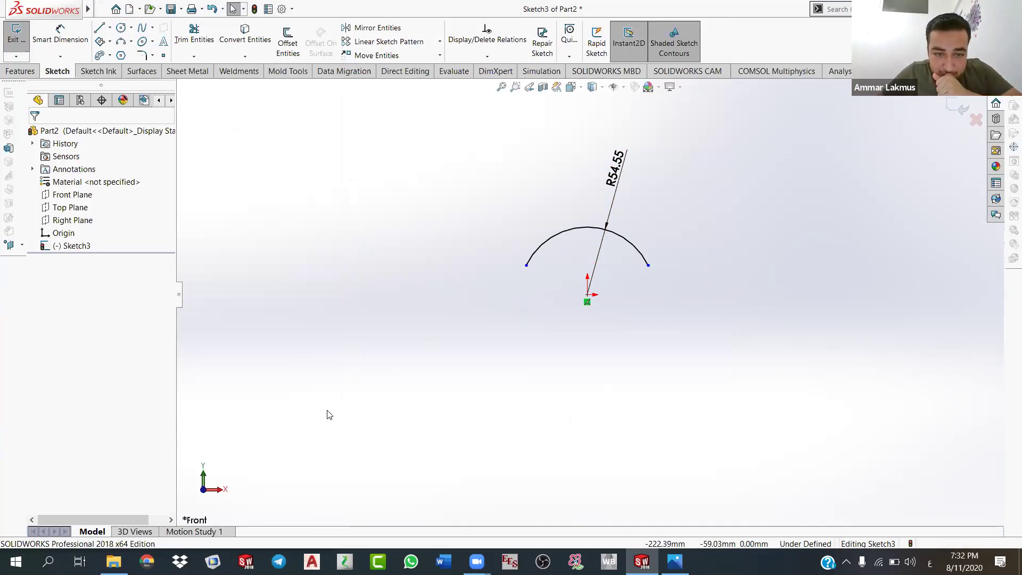
Step: Open drawing 1.PNG from the 2D - 1 folder, examine its dimensions, and return to the folder
{"action": "key", "text": "alt+Tab"}
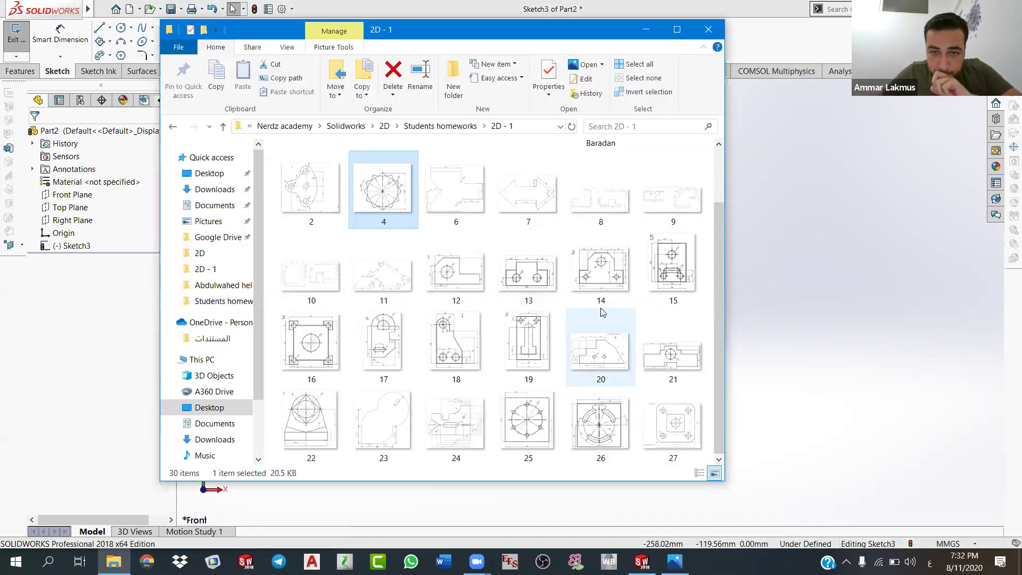
{"action": "scroll", "coordinate": [628, 319], "scroll_direction": "up", "scroll_amount": 2}
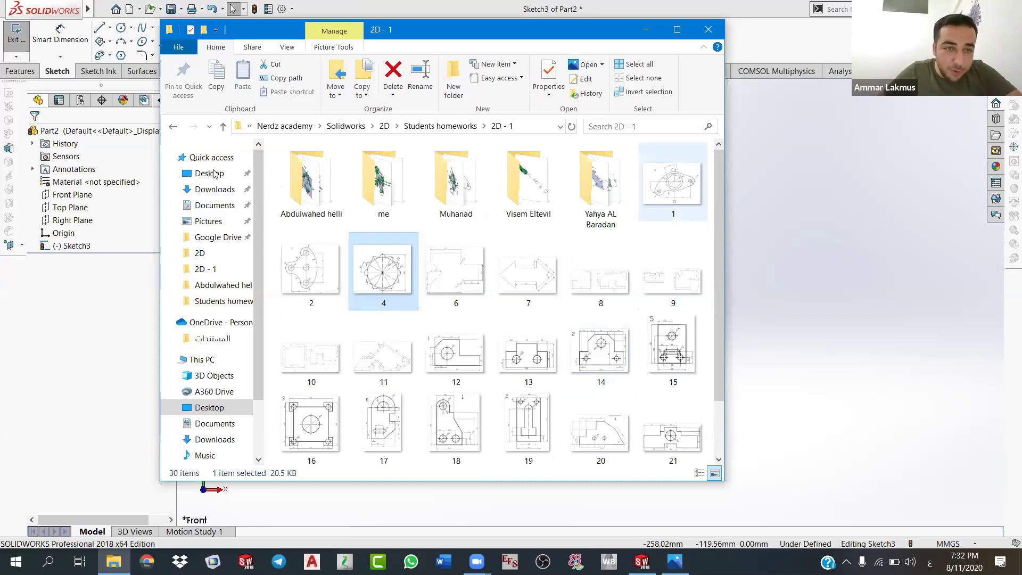
{"action": "key", "text": "1"}
{"action": "key", "text": "Return"}
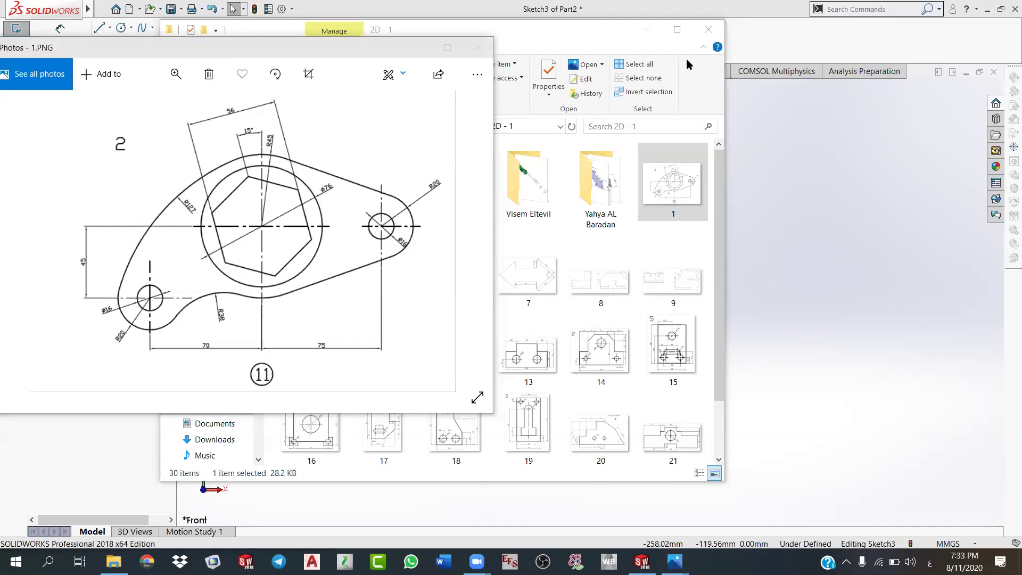
{"action": "left_click", "coordinate": [547, 62]}
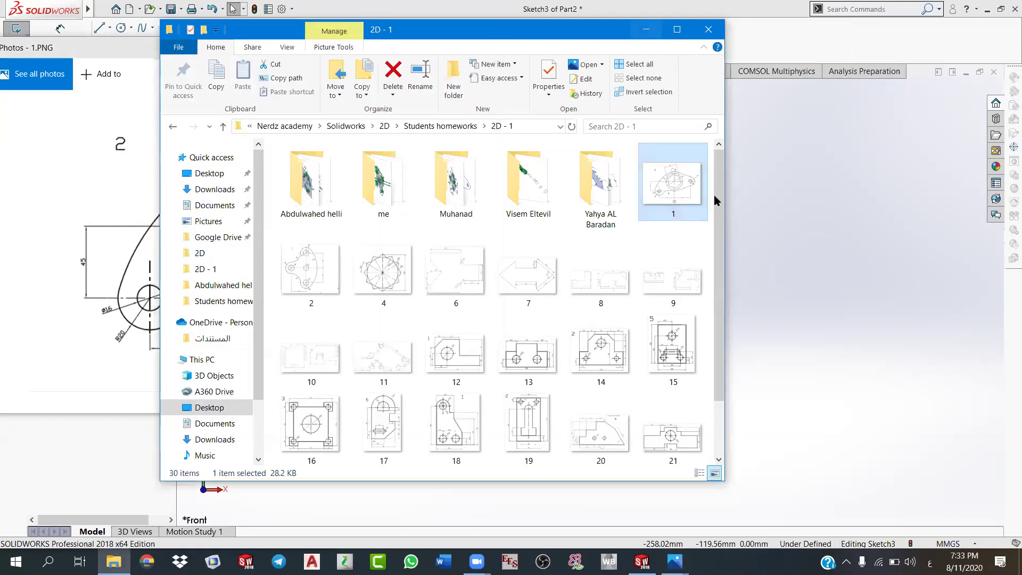
Step: Minimise the 2D - 1 folder and arrange drawing 1.PNG as a narrow, full-height window beside the sketch
{"action": "left_click", "coordinate": [646, 30]}
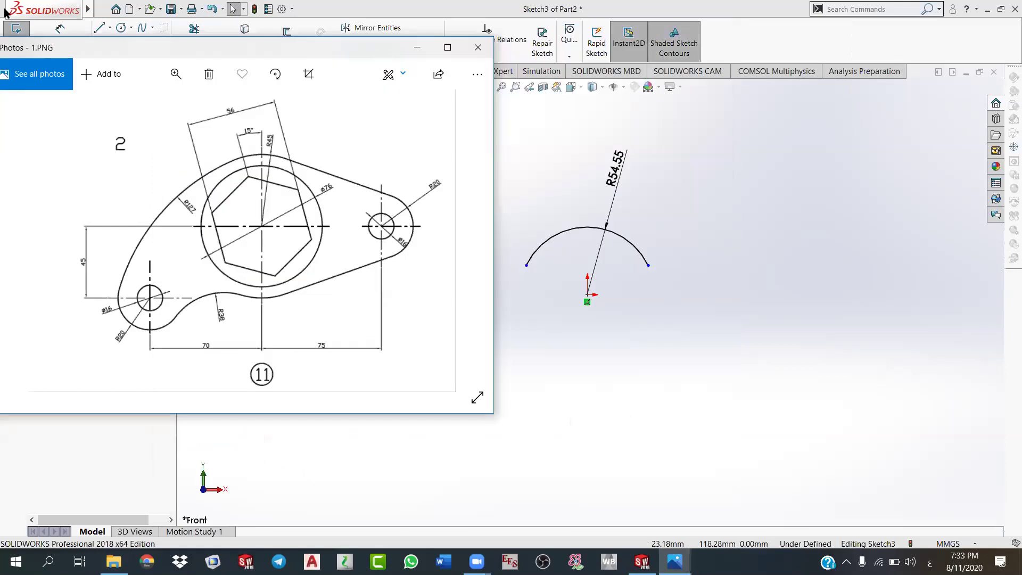
{"action": "left_click_drag", "start_coordinate": [4, 9], "coordinate": [4, 9]}
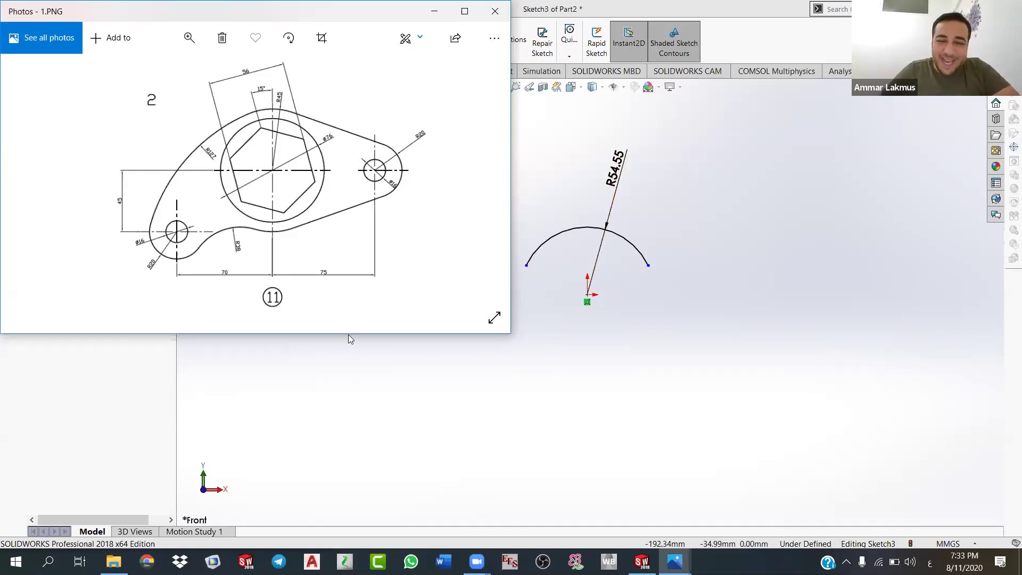
{"action": "double_click", "coordinate": [510, 321]}
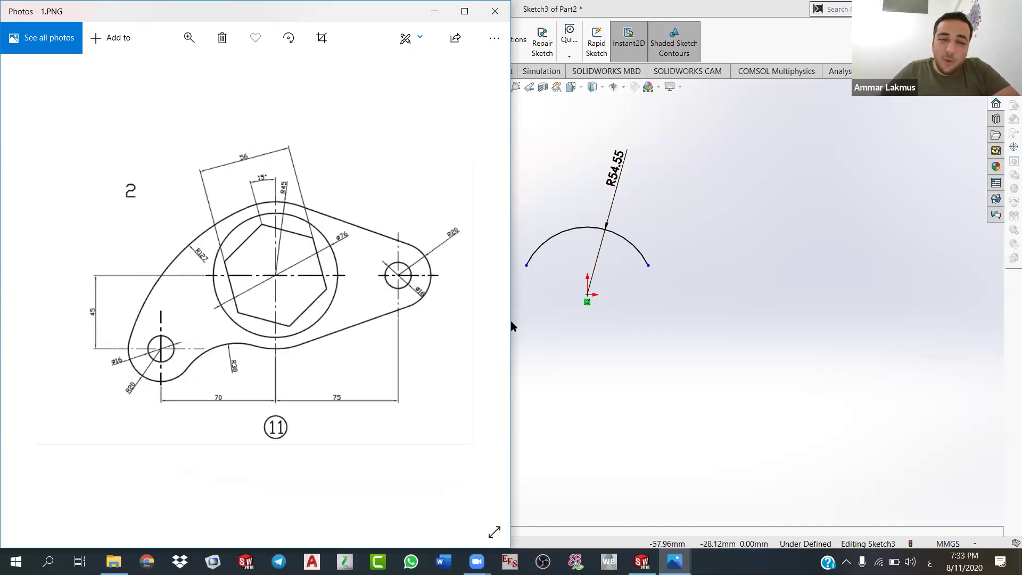
{"action": "left_click_drag", "start_coordinate": [510, 322], "coordinate": [333, 269]}
{"action": "left_click", "coordinate": [434, 266]}
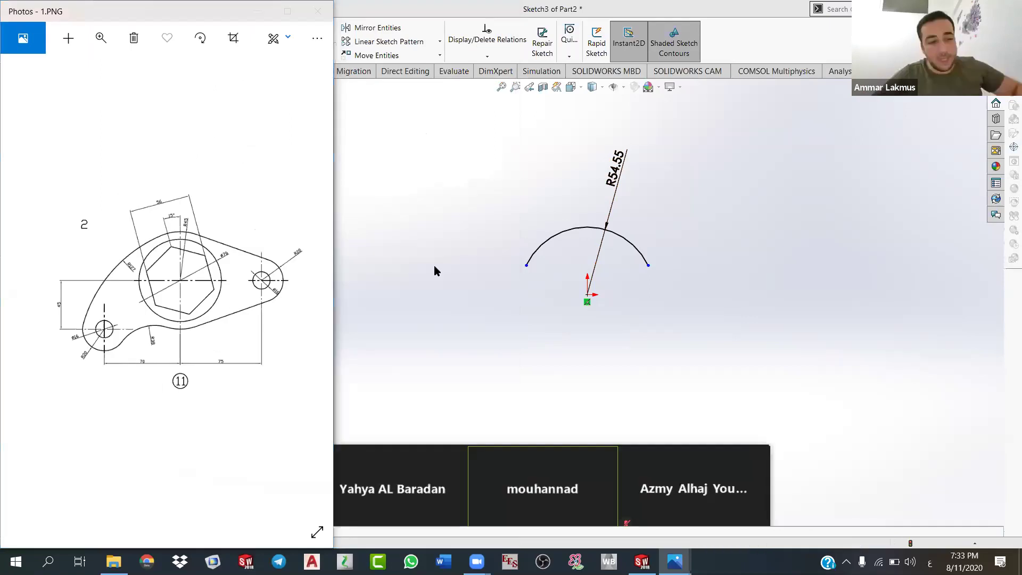
{"action": "left_click", "coordinate": [434, 266]}
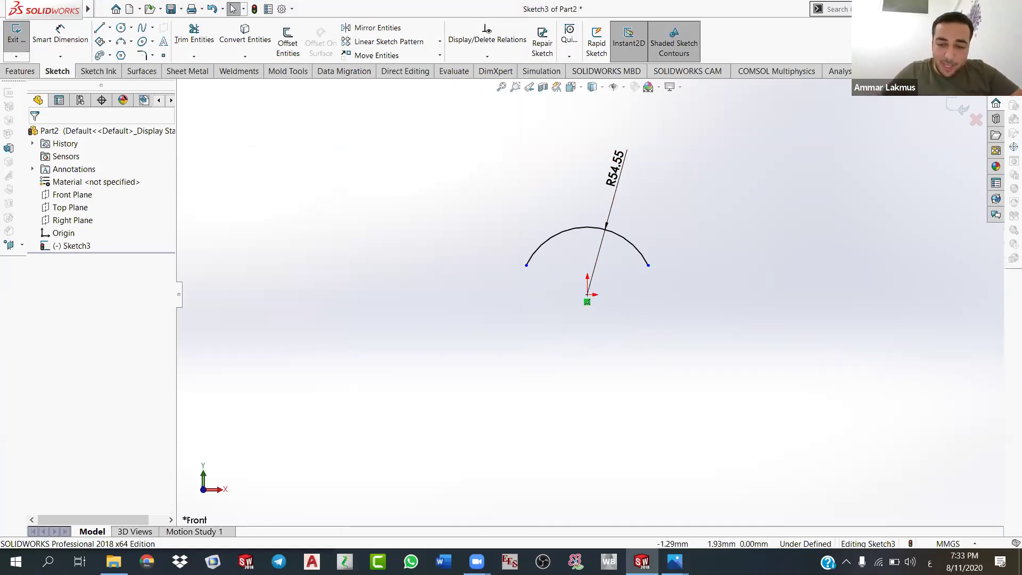
Step: Bring drawing 1.PNG back up and examine the hexagon, circle and arc dimensions around its centre
{"action": "mouse_move", "coordinate": [675, 561]}
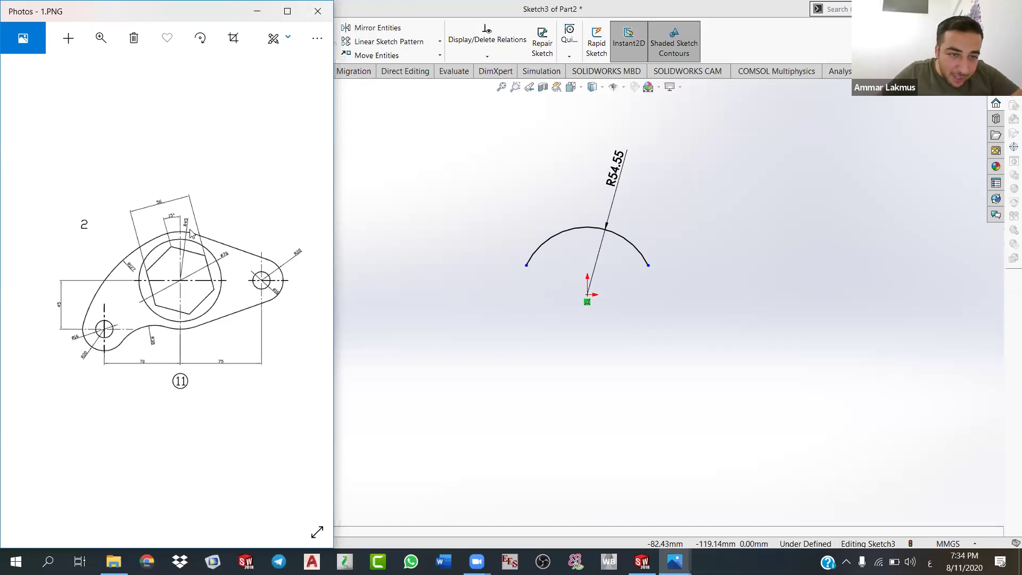
{"action": "scroll", "coordinate": [199, 244], "scroll_direction": "up", "scroll_amount": 1}
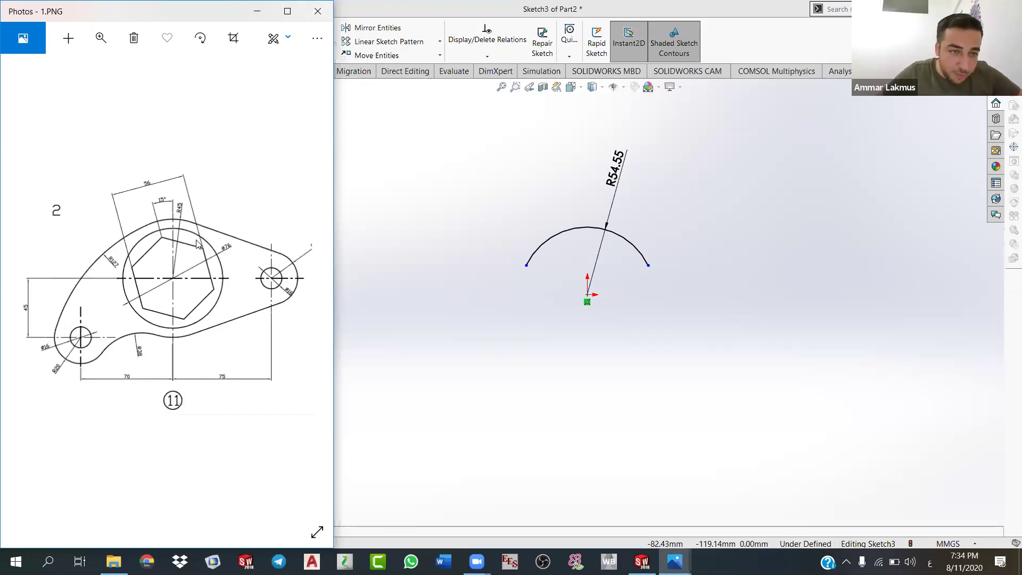
{"action": "scroll", "coordinate": [145, 187], "scroll_direction": "up", "scroll_amount": 1}
{"action": "scroll", "coordinate": [149, 146], "scroll_direction": "up", "scroll_amount": 1}
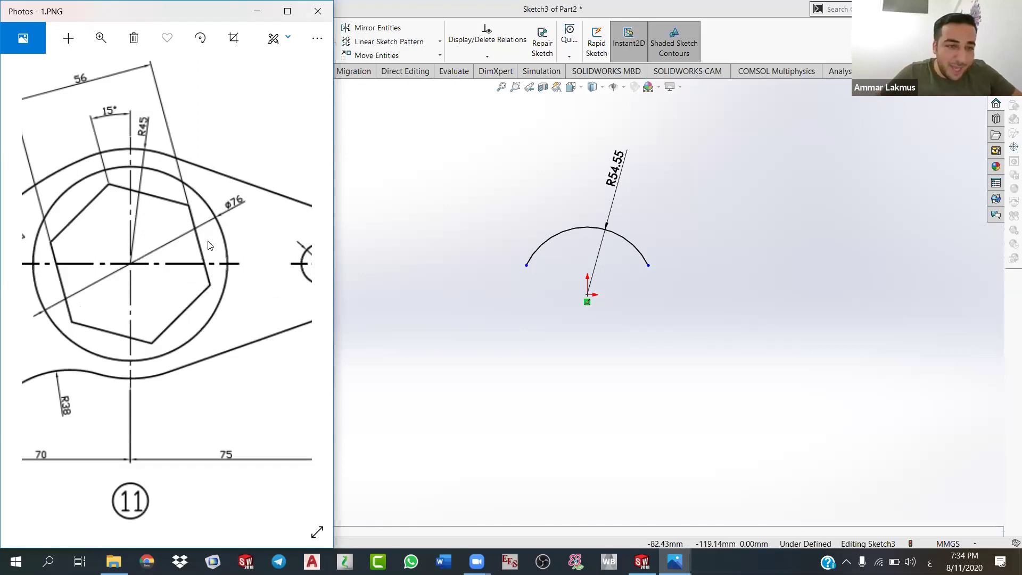
{"action": "scroll", "coordinate": [232, 297], "scroll_direction": "down", "scroll_amount": 2}
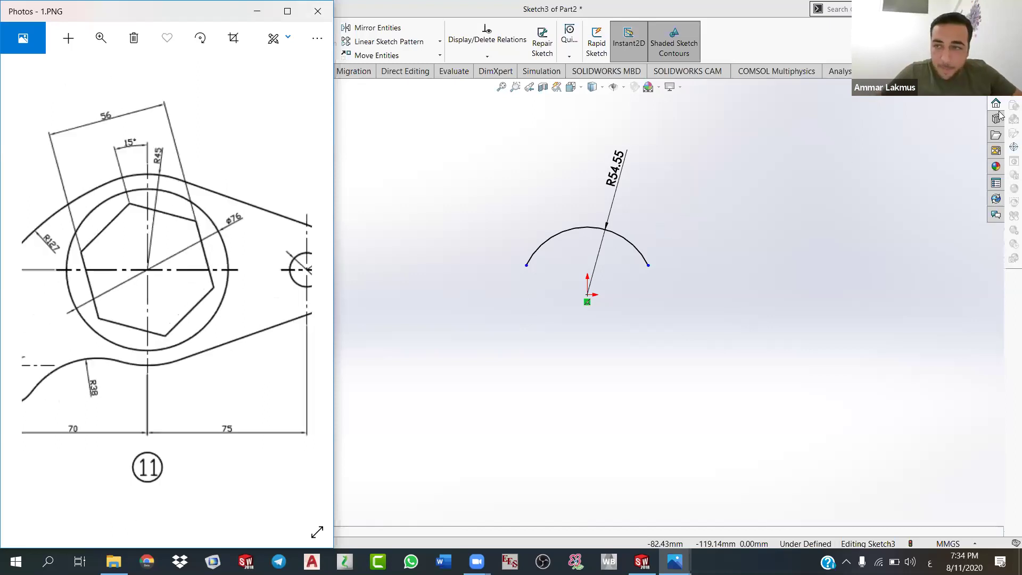
Step: Tile the SOLIDWORKS window beside the drawing and undo the arc sketch so the part is empty
{"action": "left_click", "coordinate": [755, 31]}
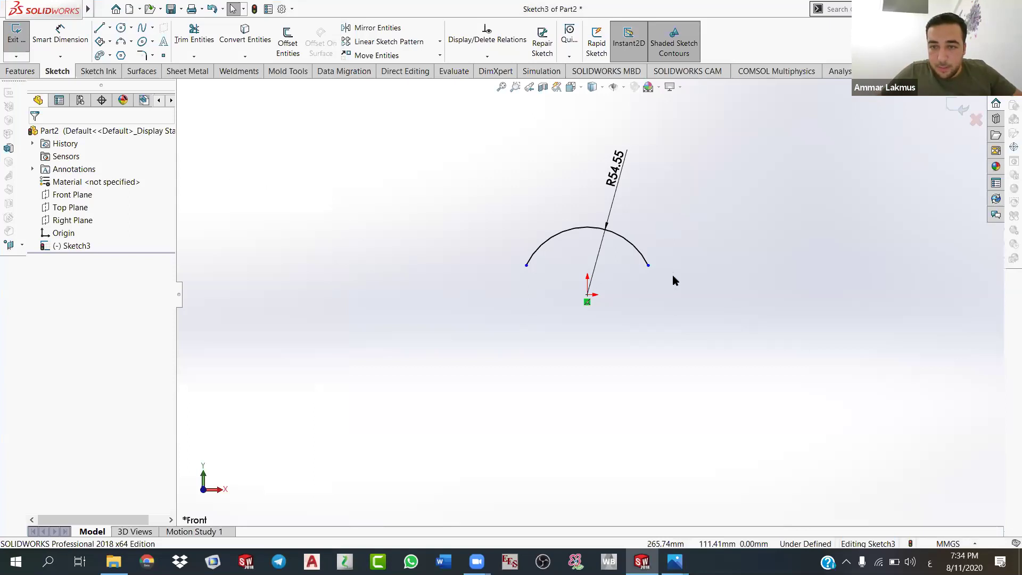
{"action": "key", "text": "super+Down"}
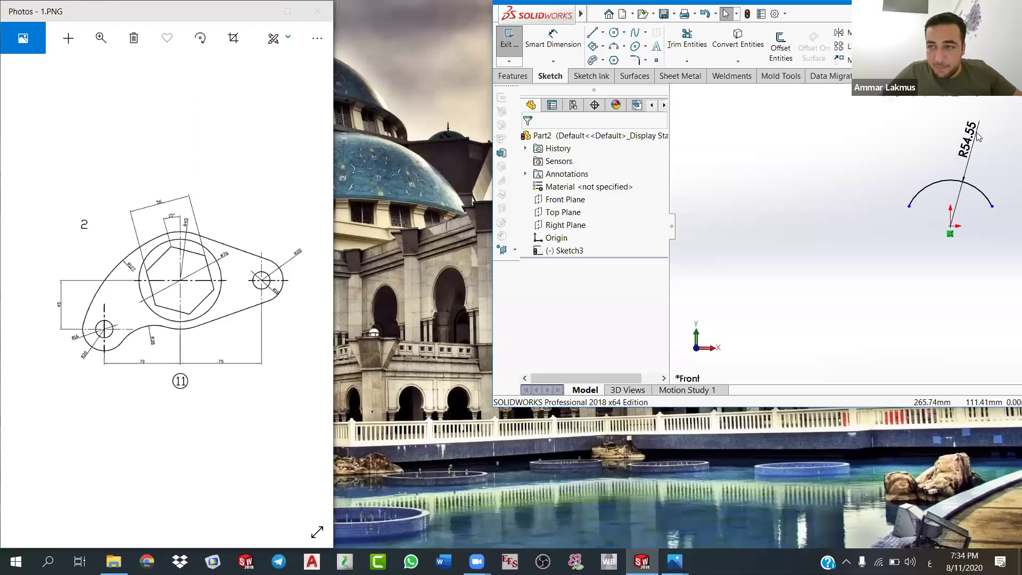
{"action": "key", "text": "super+Right"}
{"action": "key", "text": "super+Up"}
{"action": "key", "text": "super+Down"}
{"action": "key", "text": "ctrl+z"}
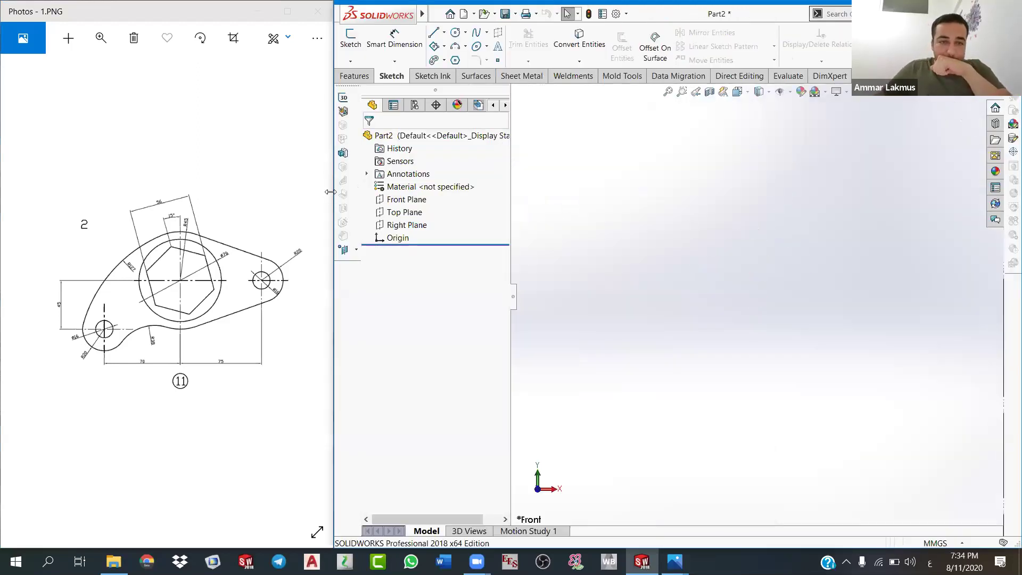
Step: Adjust the split between the drawing and modelling windows and show drawing 2.PNG
{"action": "left_click_drag", "start_coordinate": [333, 197], "coordinate": [310, 189]}
{"action": "left_click", "coordinate": [287, 182]}
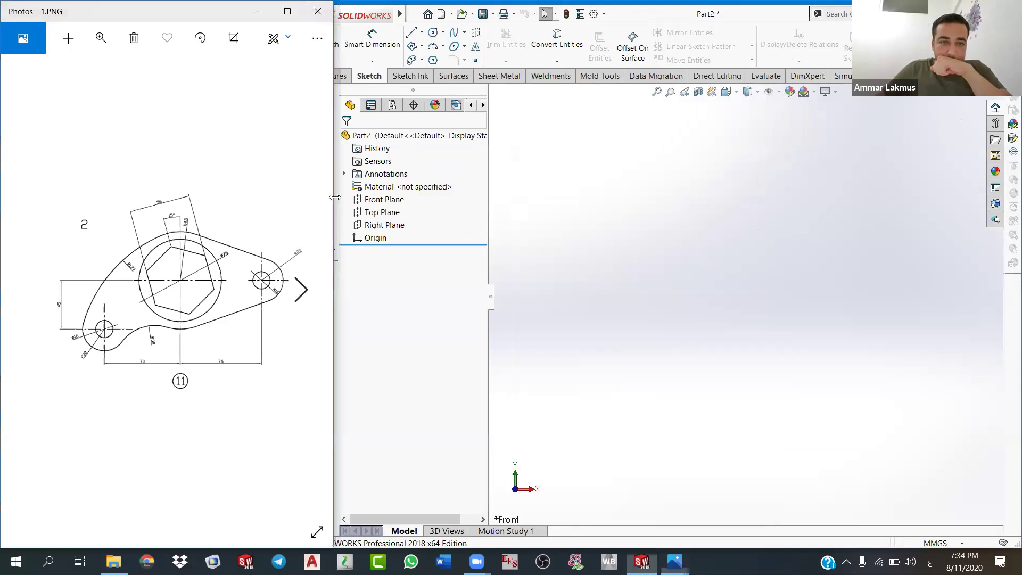
{"action": "left_click_drag", "start_coordinate": [336, 253], "coordinate": [326, 231]}
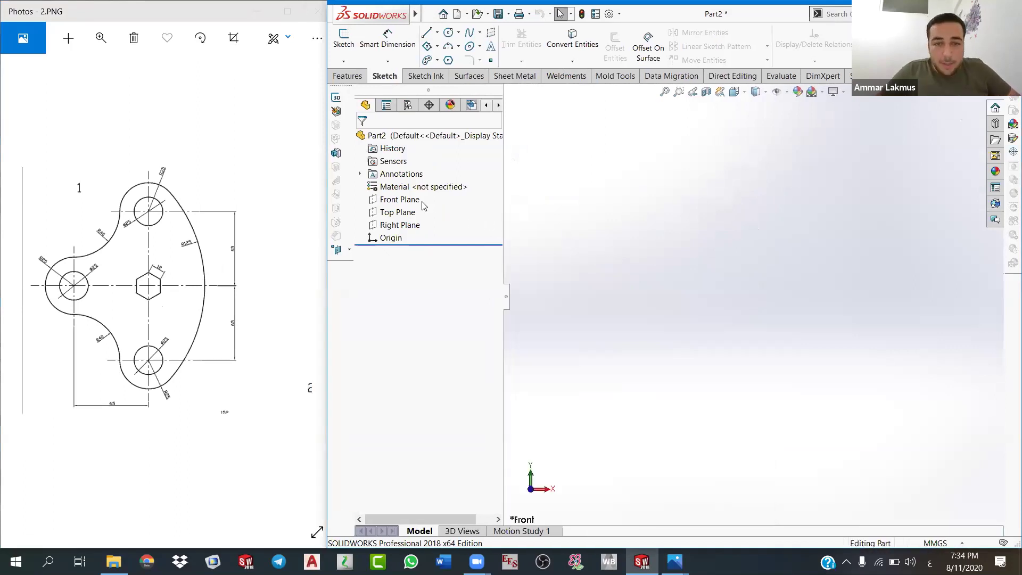
Step: Widen the modelling window over the drawing and start a new sketch on the Front Plane
{"action": "right_click", "coordinate": [404, 200]}
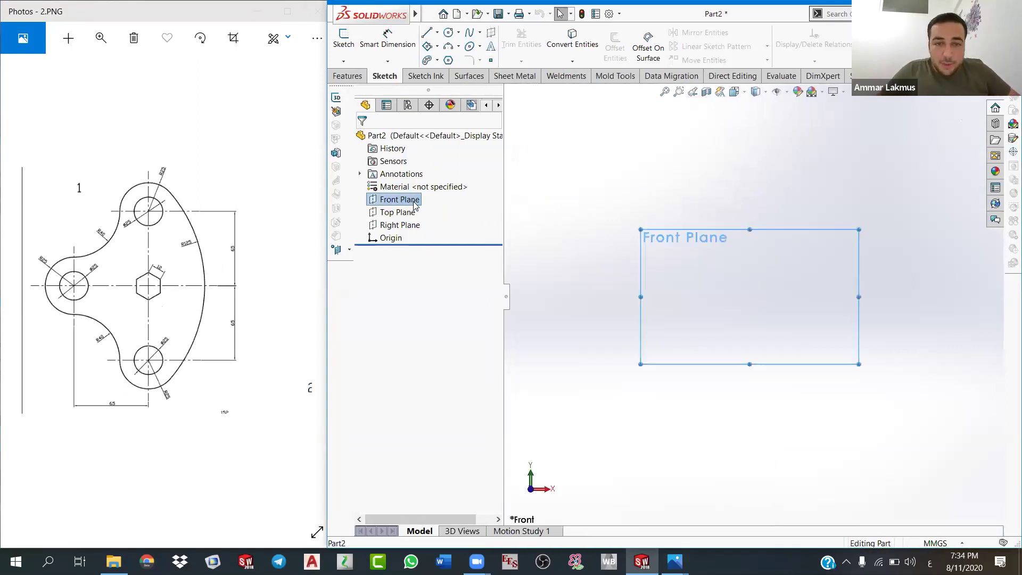
{"action": "left_click", "coordinate": [328, 278]}
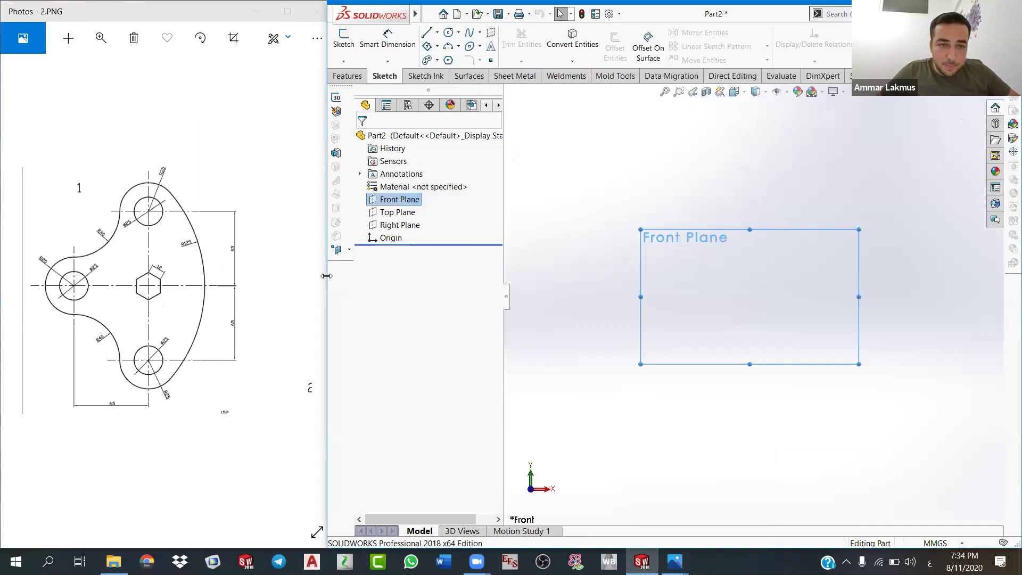
{"action": "left_click_drag", "start_coordinate": [326, 276], "coordinate": [293, 275]}
{"action": "right_click", "coordinate": [381, 200]}
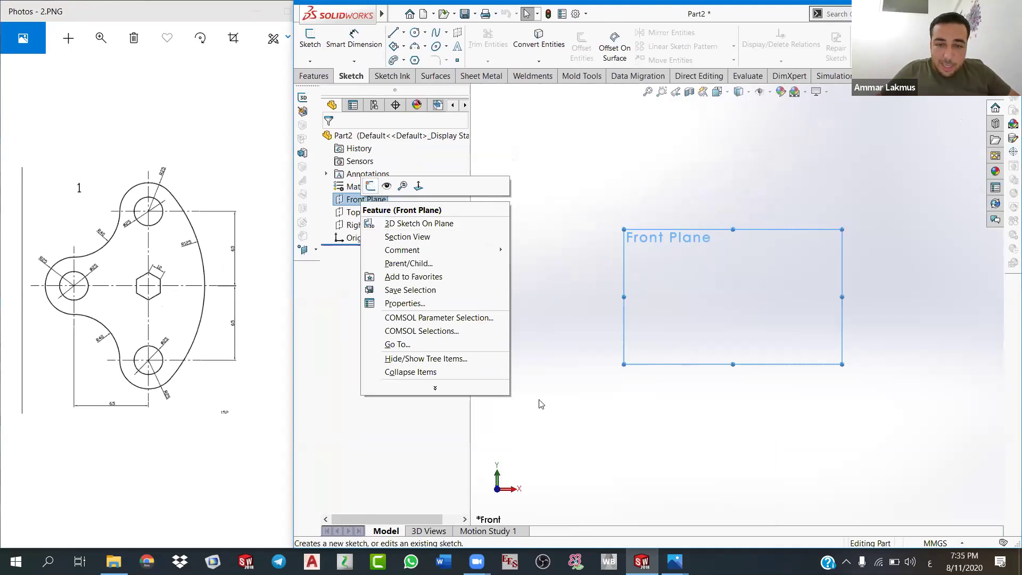
{"action": "left_click", "coordinate": [6, 528]}
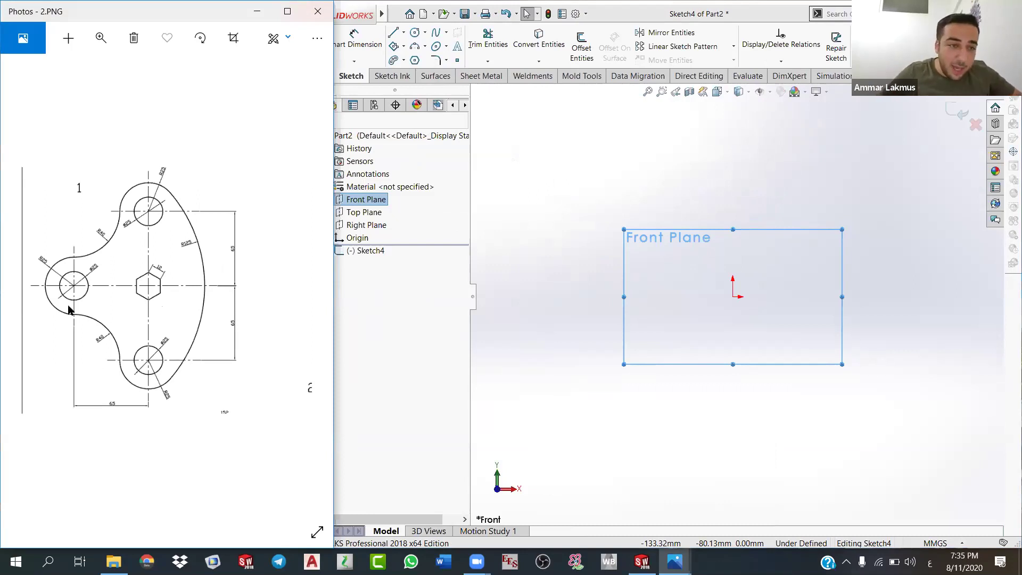
Step: Examine the circles, arcs and hexagon dimensions in drawing 2.PNG and compare it with drawing 1.PNG
{"action": "scroll", "coordinate": [151, 171], "scroll_direction": "up", "scroll_amount": 3}
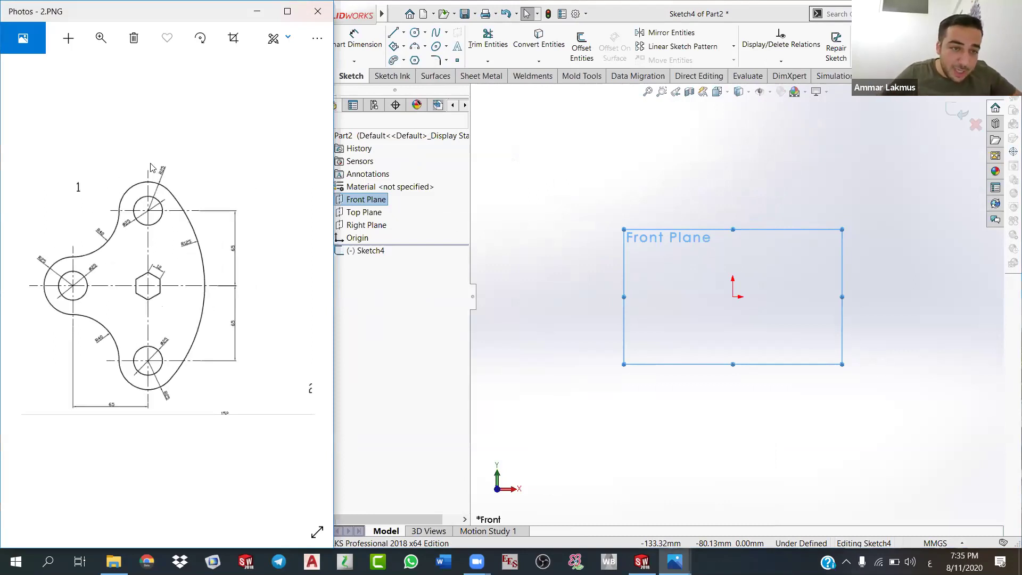
{"action": "scroll", "coordinate": [155, 246], "scroll_direction": "up", "scroll_amount": 1}
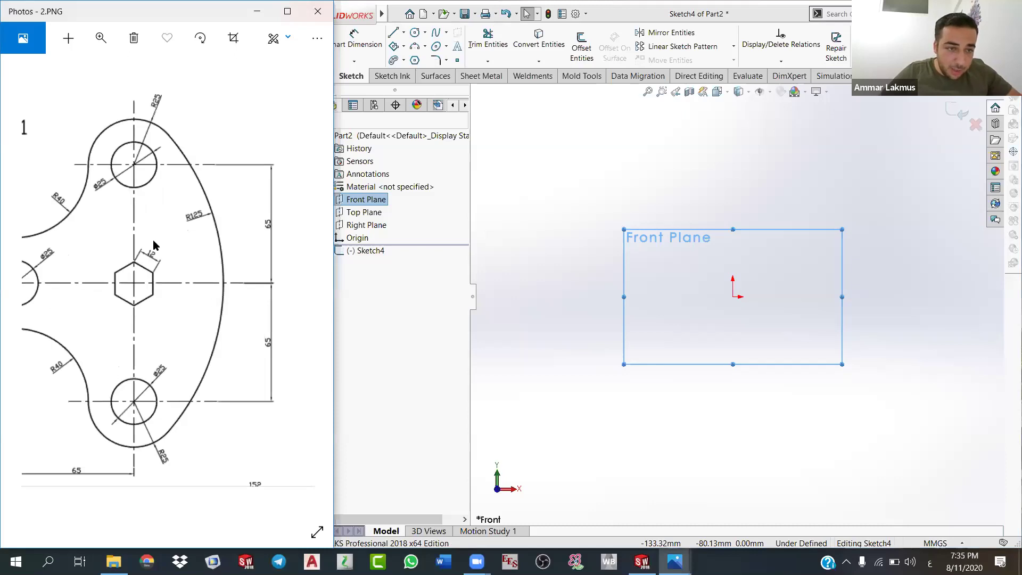
{"action": "scroll", "coordinate": [153, 241], "scroll_direction": "up", "scroll_amount": 1}
{"action": "scroll", "coordinate": [153, 240], "scroll_direction": "down", "scroll_amount": 4}
{"action": "key", "text": "Left"}
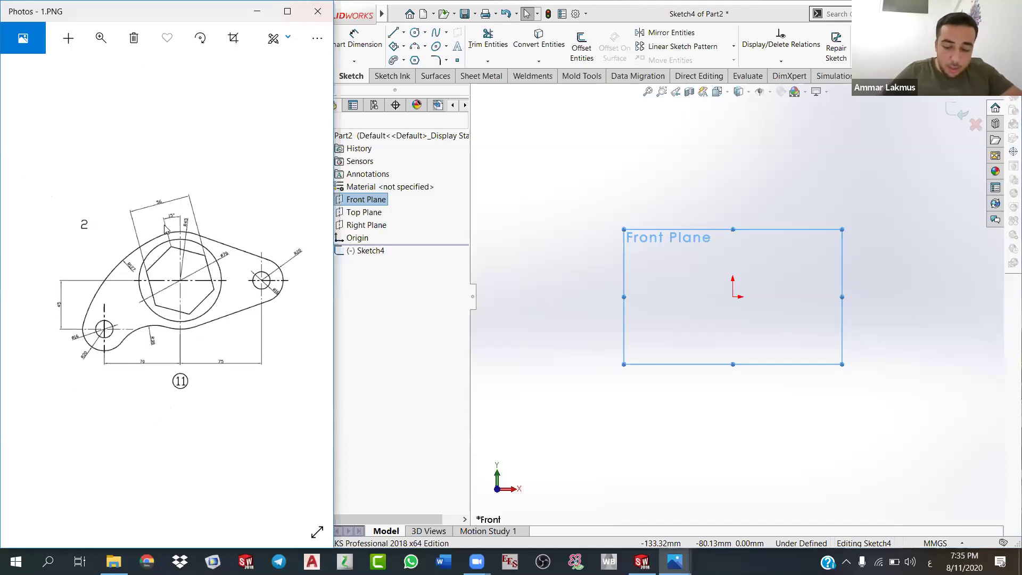
{"action": "key", "text": "Right"}
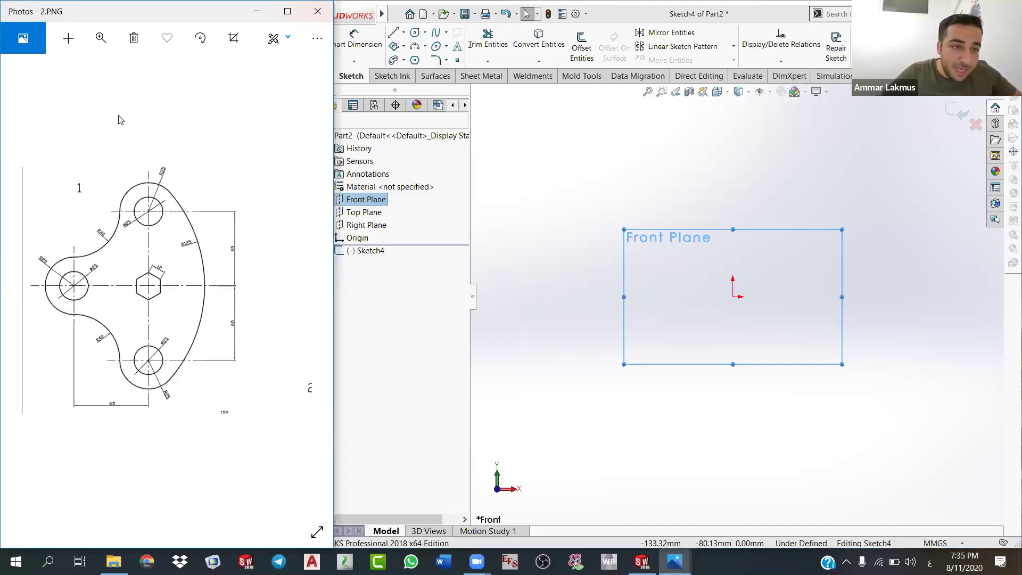
{"action": "scroll", "coordinate": [132, 141], "scroll_direction": "up", "scroll_amount": 1}
{"action": "scroll", "coordinate": [94, 247], "scroll_direction": "up", "scroll_amount": 1}
{"action": "scroll", "coordinate": [72, 210], "scroll_direction": "up", "scroll_amount": 1}
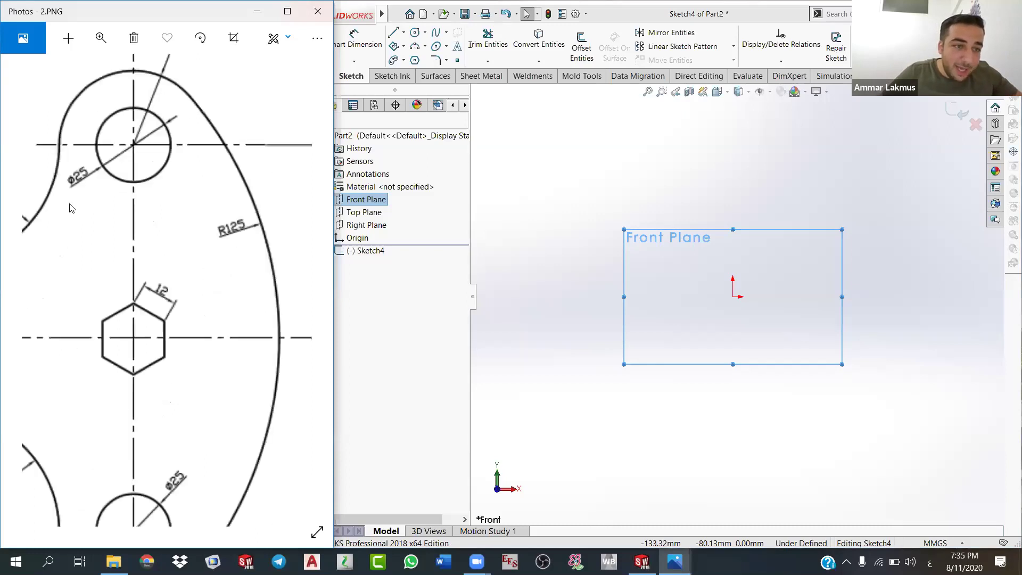
{"action": "left_click_drag", "start_coordinate": [73, 184], "coordinate": [73, 207]}
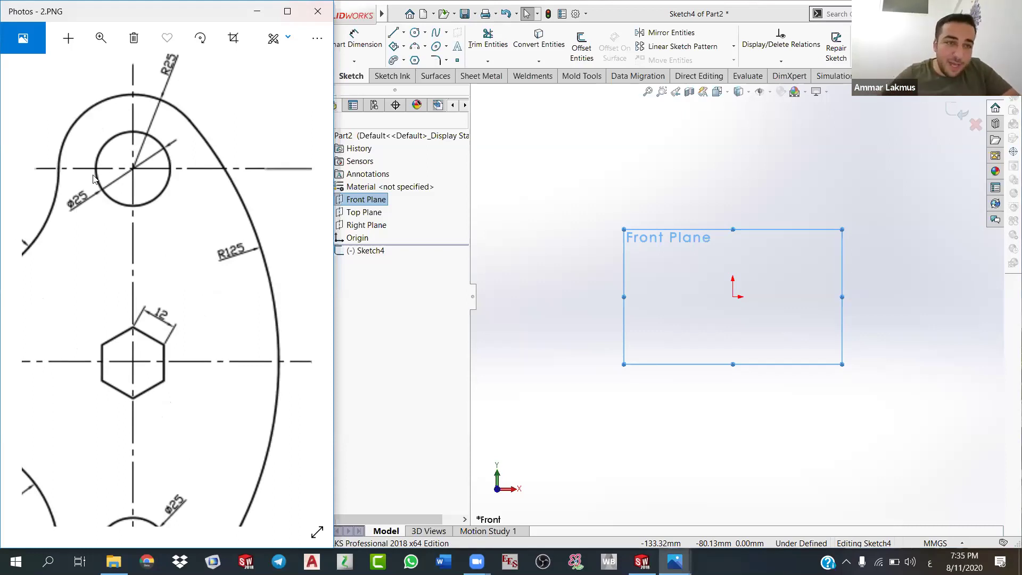
{"action": "scroll", "coordinate": [159, 255], "scroll_direction": "up", "scroll_amount": 1}
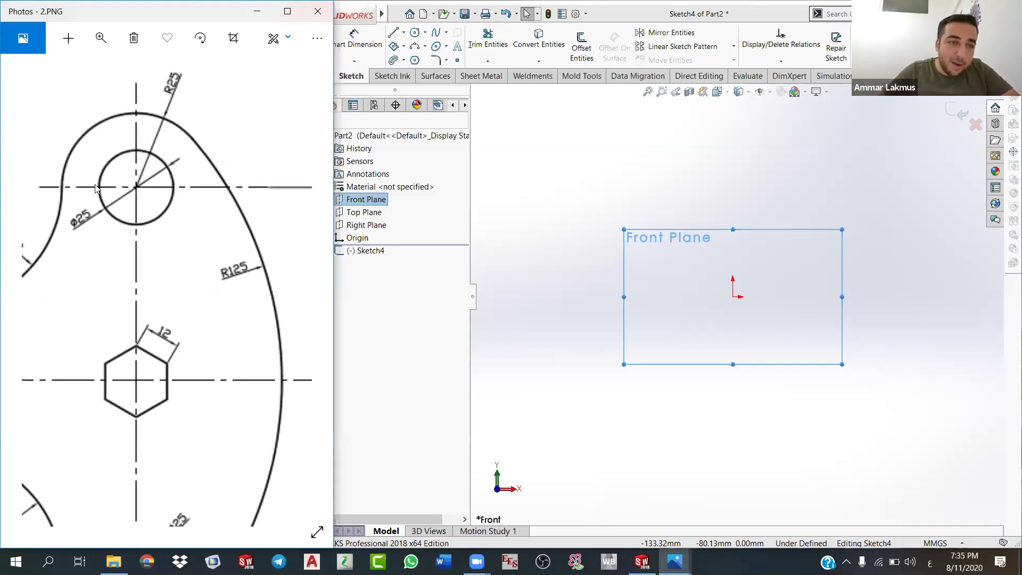
{"action": "scroll", "coordinate": [95, 189], "scroll_direction": "down", "scroll_amount": 1}
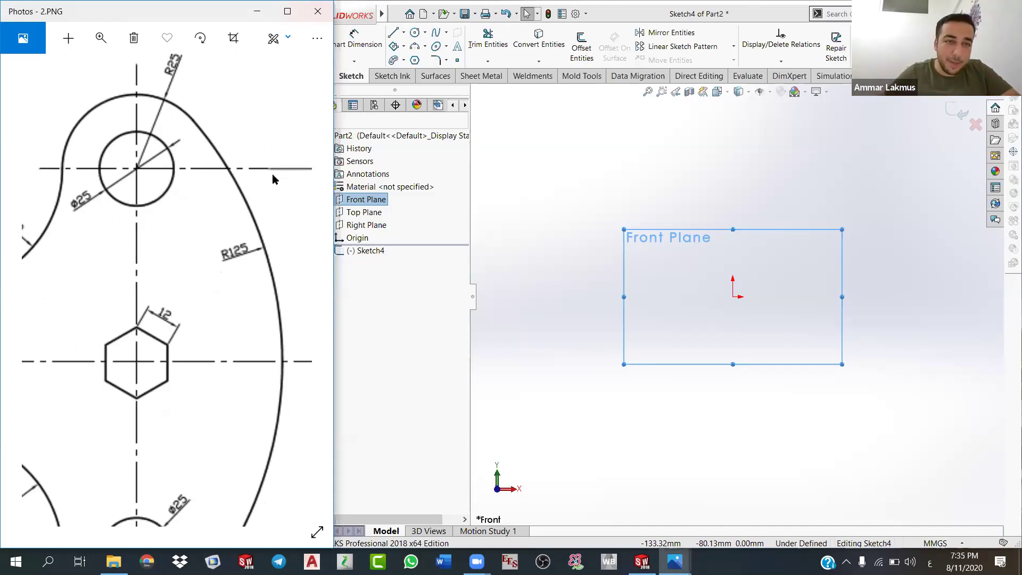
{"action": "scroll", "coordinate": [237, 248], "scroll_direction": "down", "scroll_amount": 2, "text": "ctrl"}
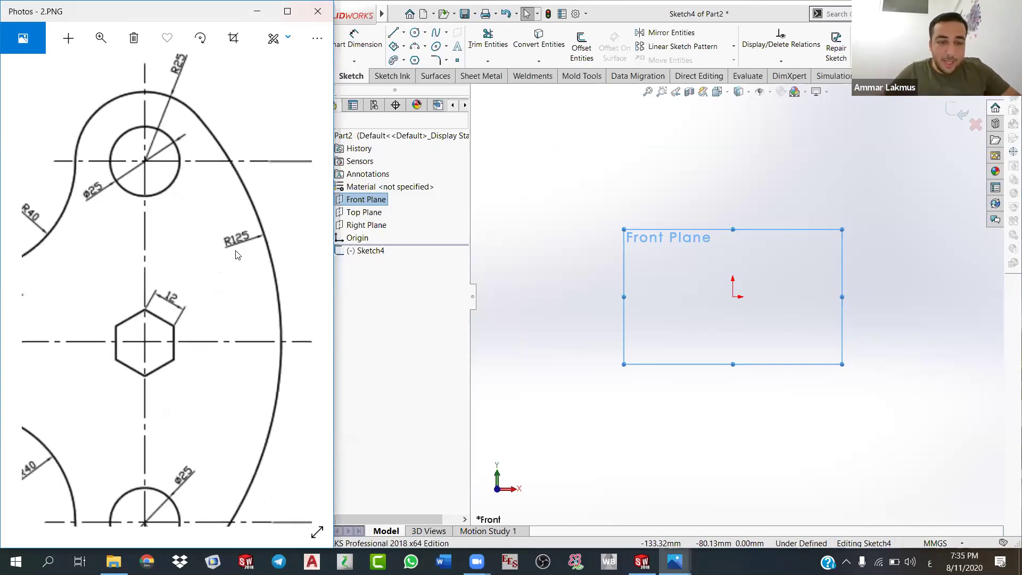
{"action": "scroll", "coordinate": [236, 251], "scroll_direction": "down", "scroll_amount": 1, "text": "ctrl"}
Step: Return to drawing 1.PNG and sketch its central circle at the origin with a radius of about 67 mm
{"action": "key", "text": "Left"}
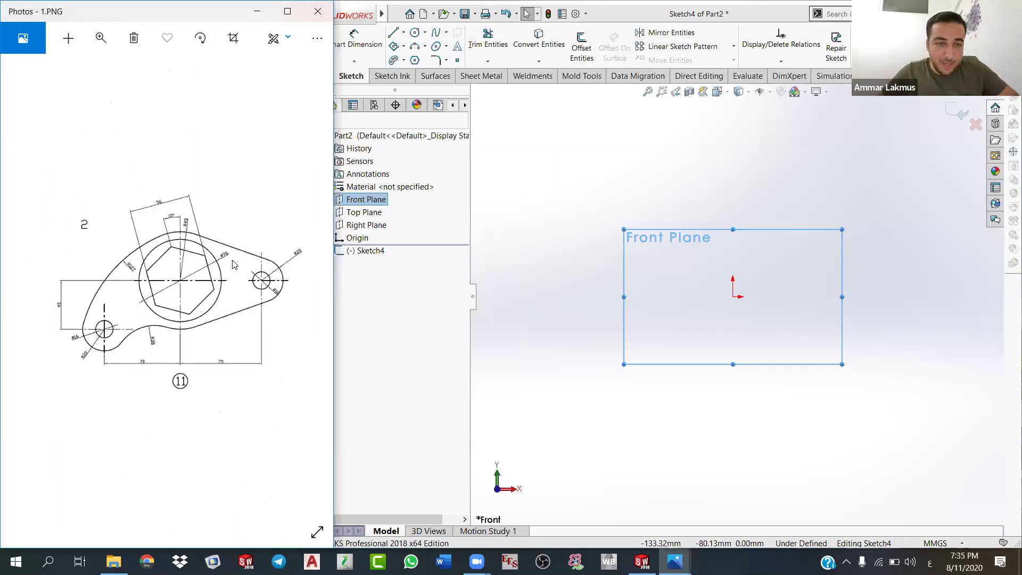
{"action": "scroll", "coordinate": [213, 281], "scroll_direction": "up", "scroll_amount": 2, "text": "ctrl"}
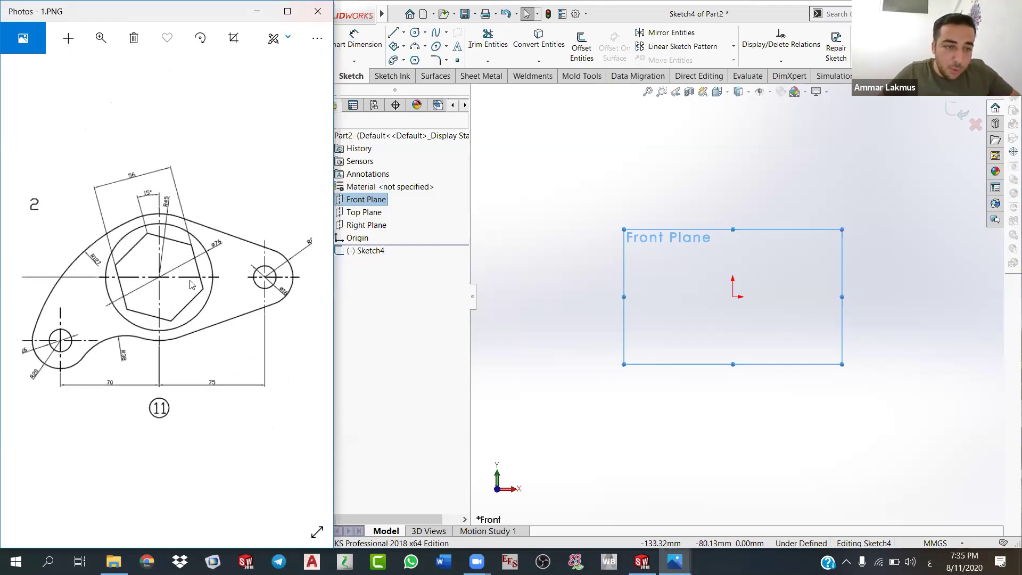
{"action": "scroll", "coordinate": [100, 257], "scroll_direction": "down", "scroll_amount": 1, "text": "ctrl"}
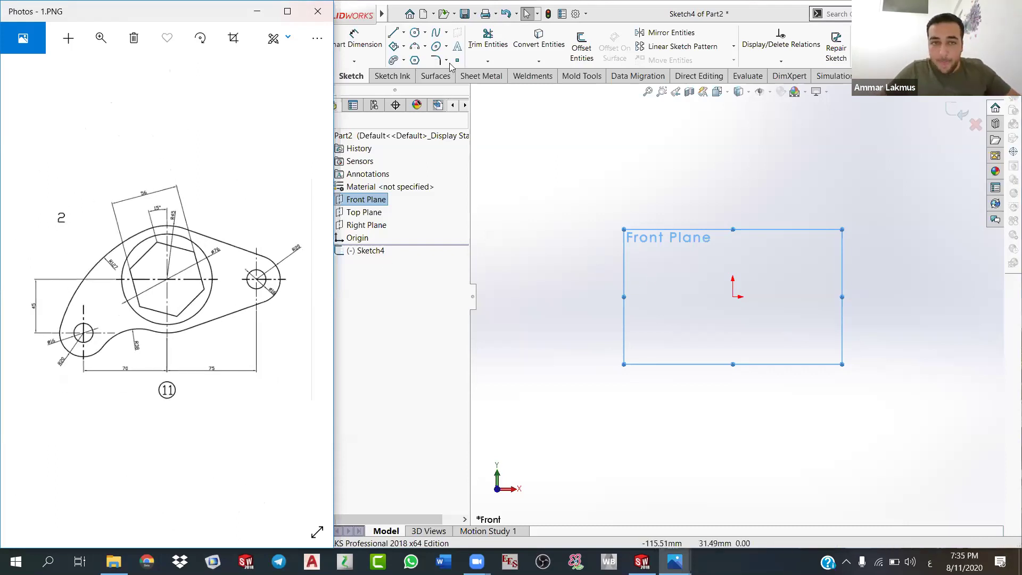
{"action": "left_click", "coordinate": [416, 33]}
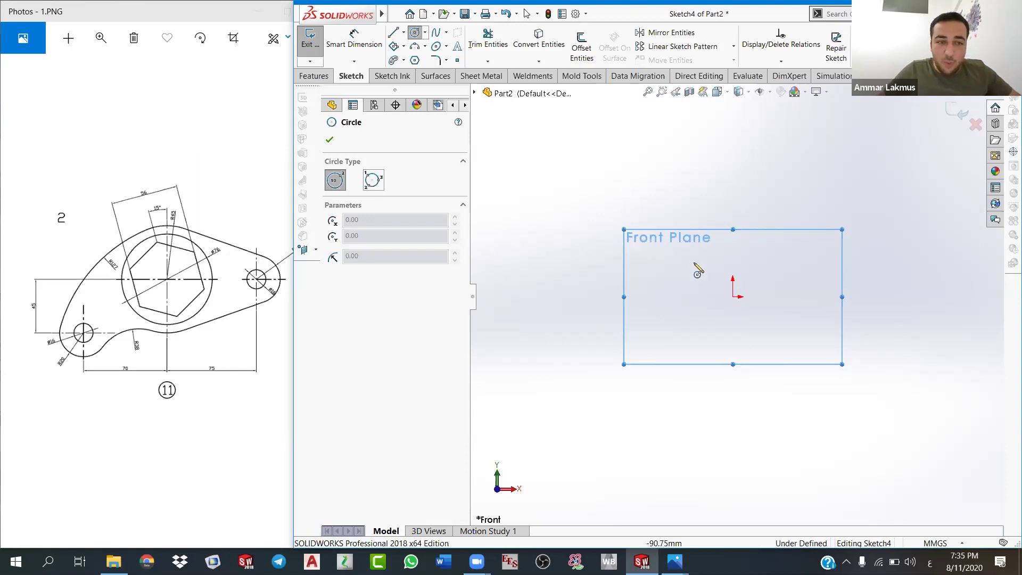
{"action": "left_click", "coordinate": [735, 297]}
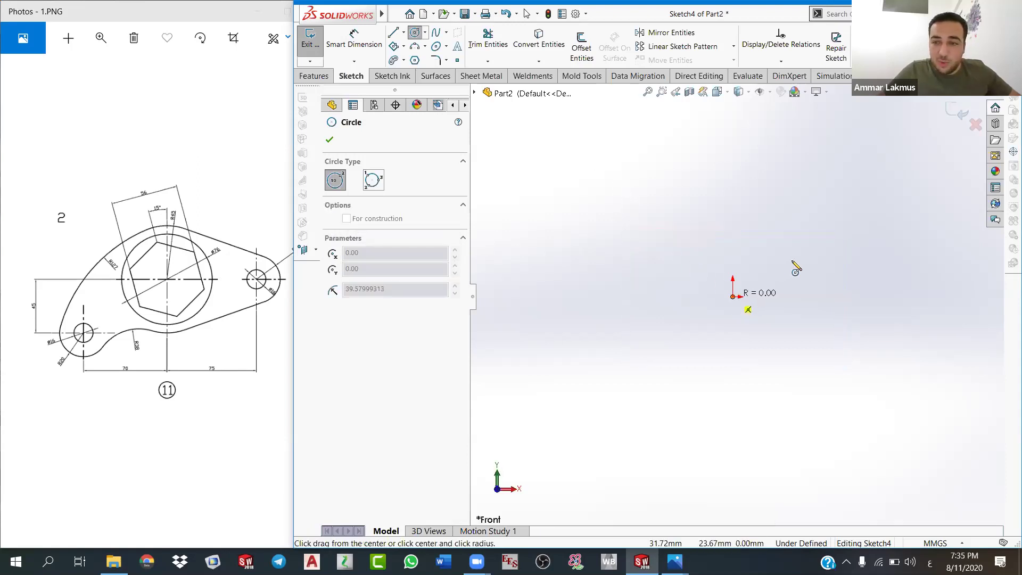
{"action": "left_click", "coordinate": [806, 258]}
Step: Start the Polygon tool for the hexagon inside the central circle
{"action": "left_click", "coordinate": [414, 60]}
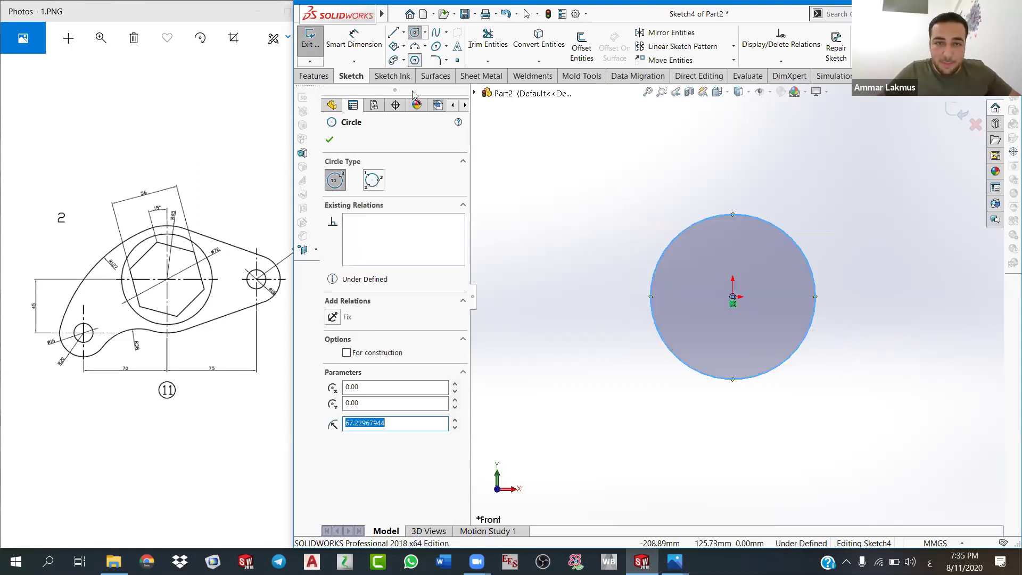
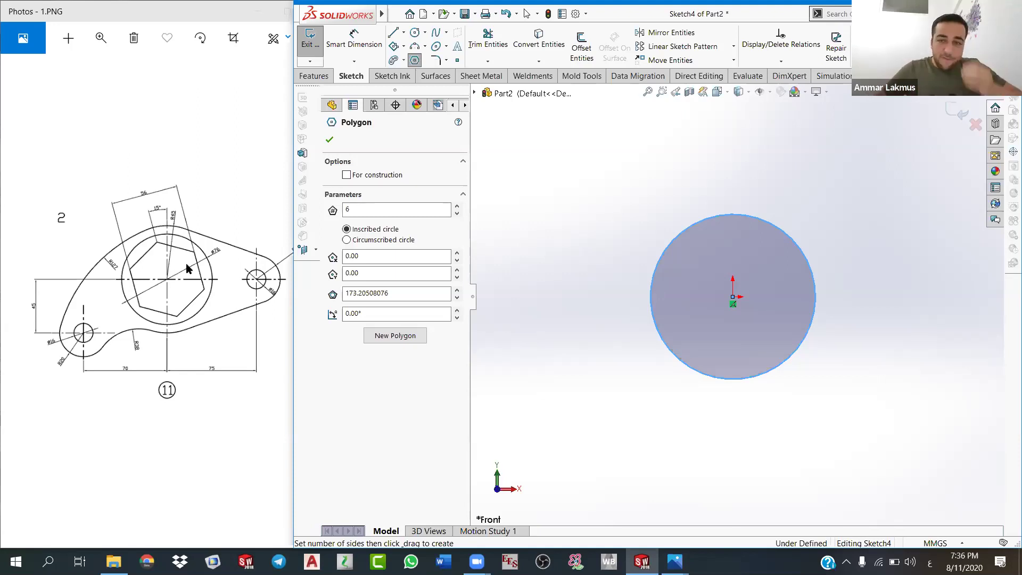
Step: Sketch a six-sided inscribed-circle polygon centred at the origin, about 149 mm in circle diameter and rotated about 105°
{"action": "left_click", "coordinate": [218, 313]}
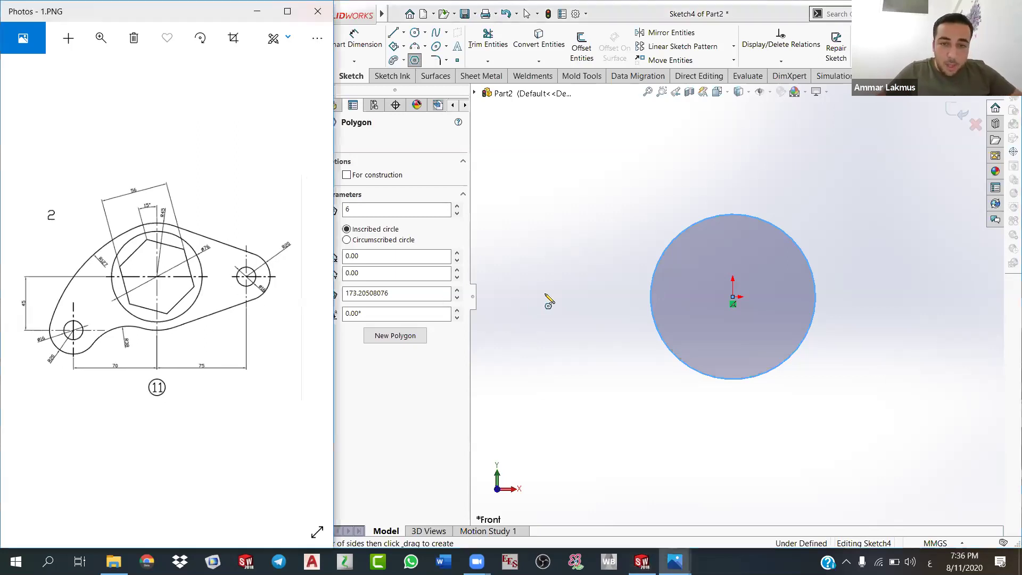
{"action": "left_click", "coordinate": [574, 261]}
{"action": "key", "text": "Escape"}
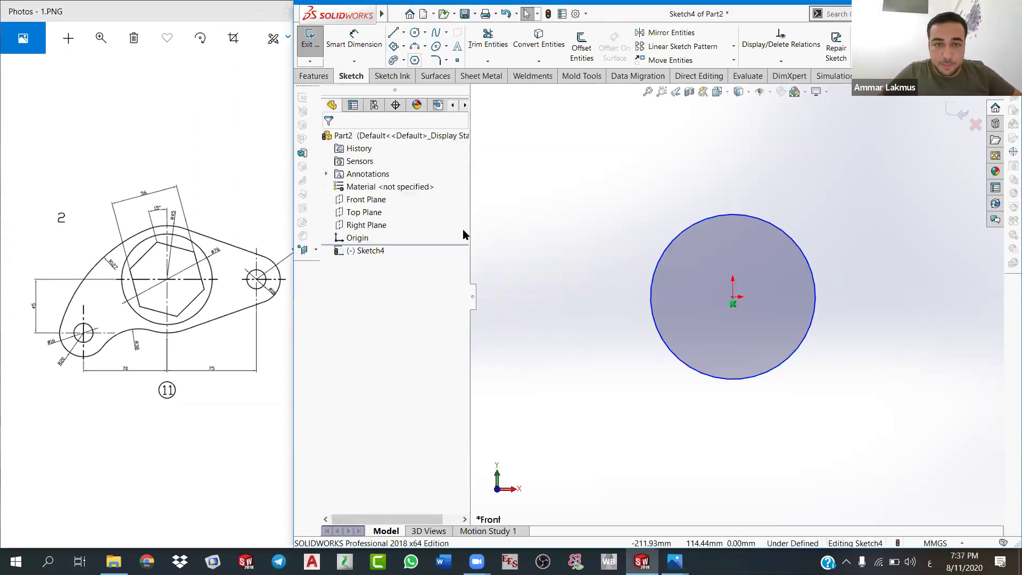
{"action": "key", "text": "Return"}
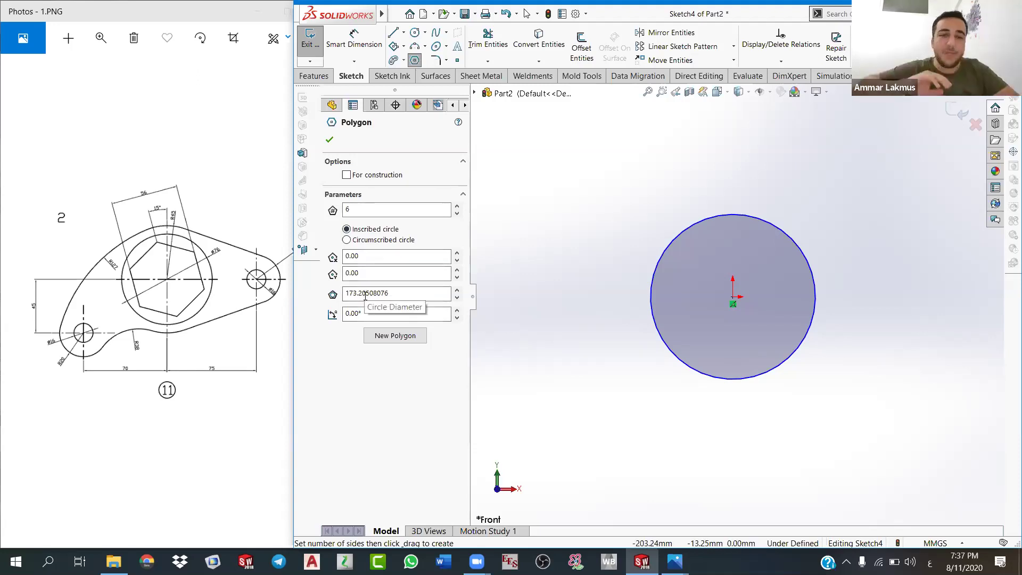
{"action": "left_click_drag", "start_coordinate": [362, 293], "coordinate": [366, 293]}
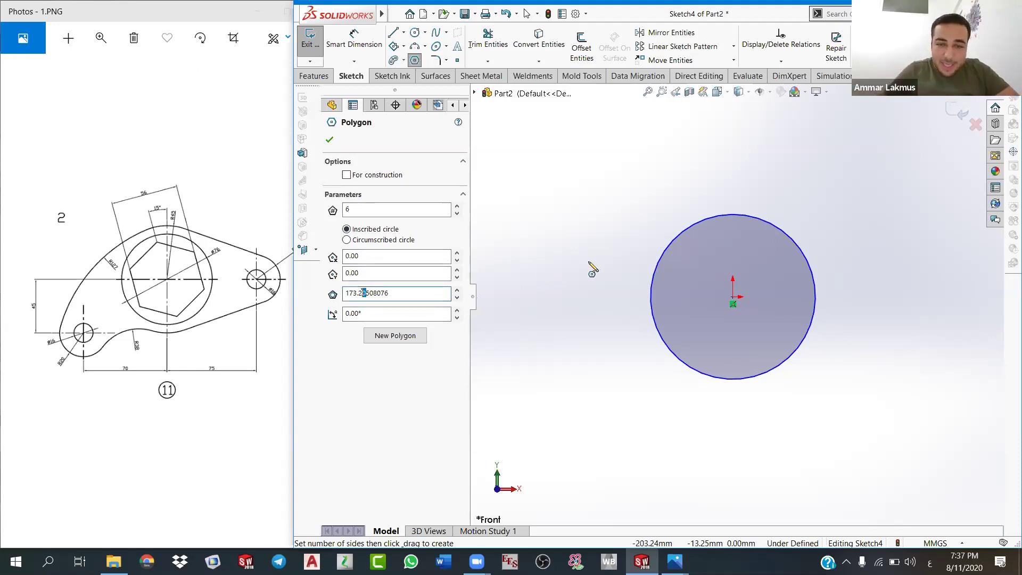
{"action": "left_click_drag", "start_coordinate": [733, 297], "coordinate": [697, 234]}
{"action": "left_click_drag", "start_coordinate": [735, 272], "coordinate": [708, 199]}
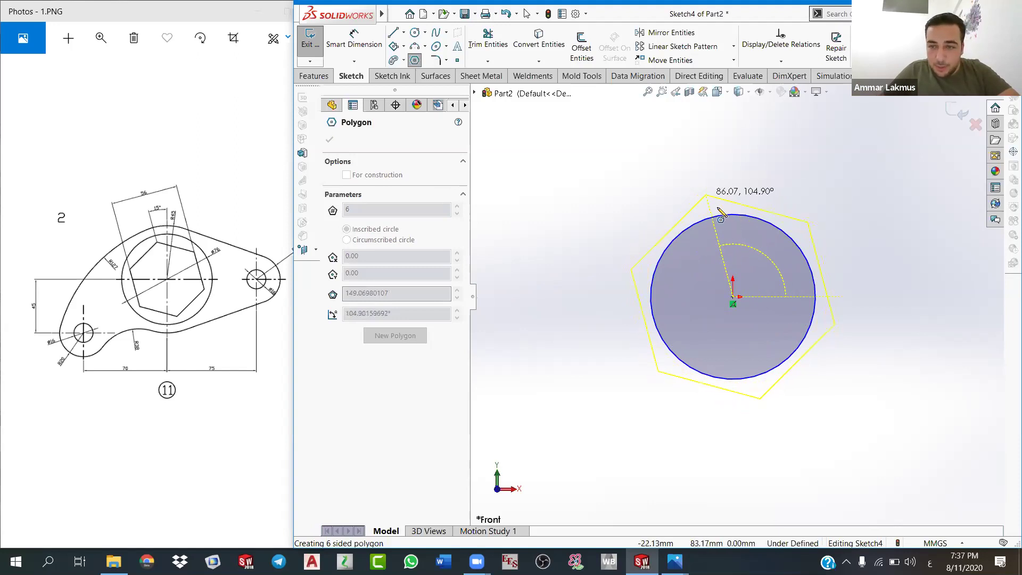
{"action": "right_click", "coordinate": [607, 217]}
{"action": "left_click", "coordinate": [607, 217]}
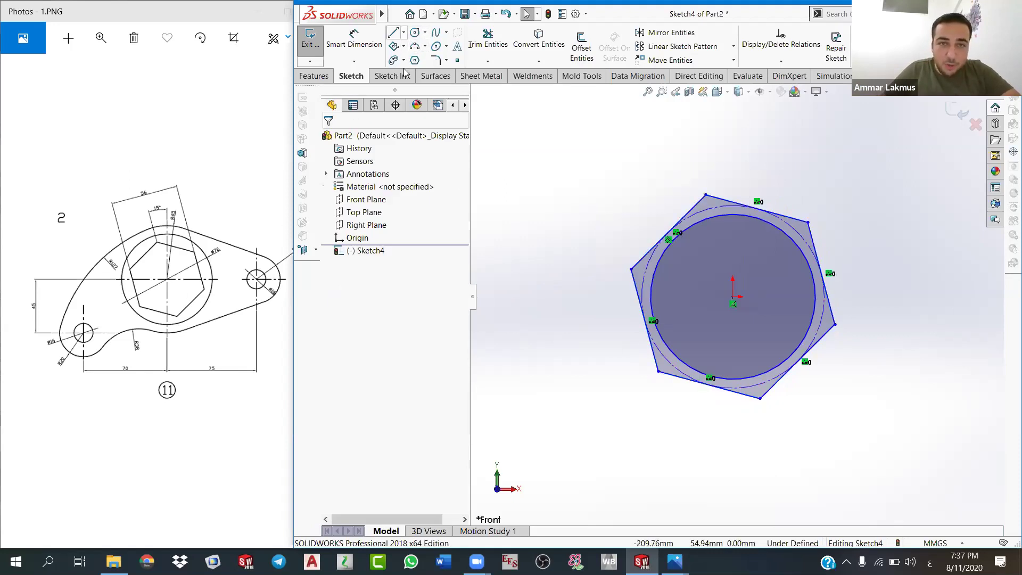
Step: Sketch a vertical midpoint line centred at the origin, about 287 mm long in total
{"action": "left_click", "coordinate": [403, 33]}
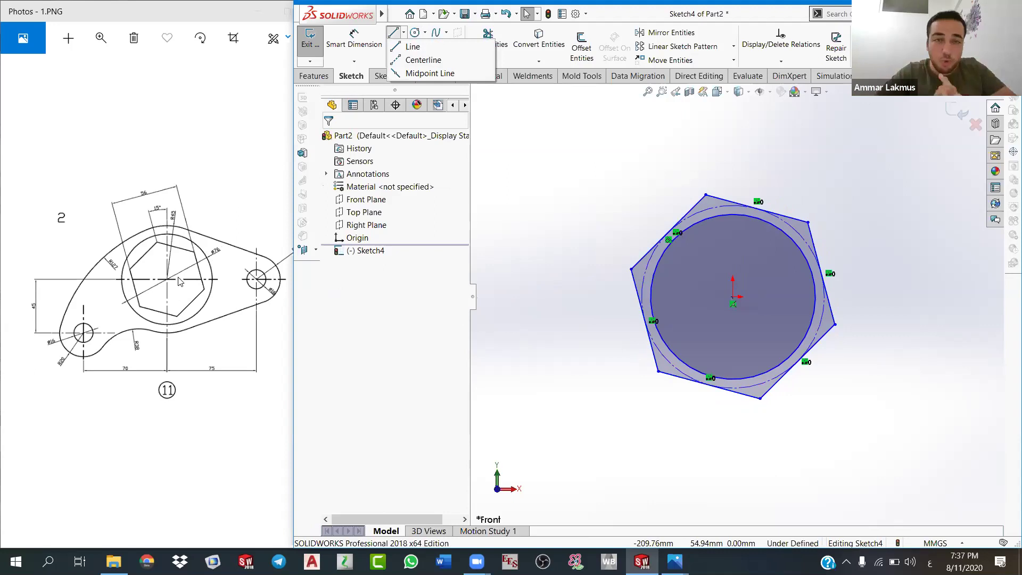
{"action": "left_click", "coordinate": [439, 74]}
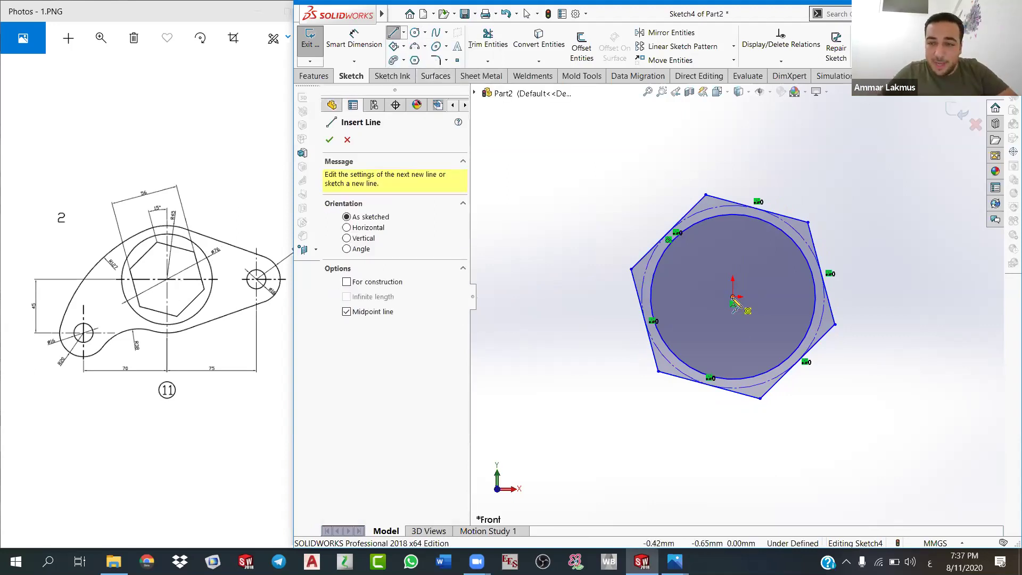
{"action": "left_click", "coordinate": [733, 297]}
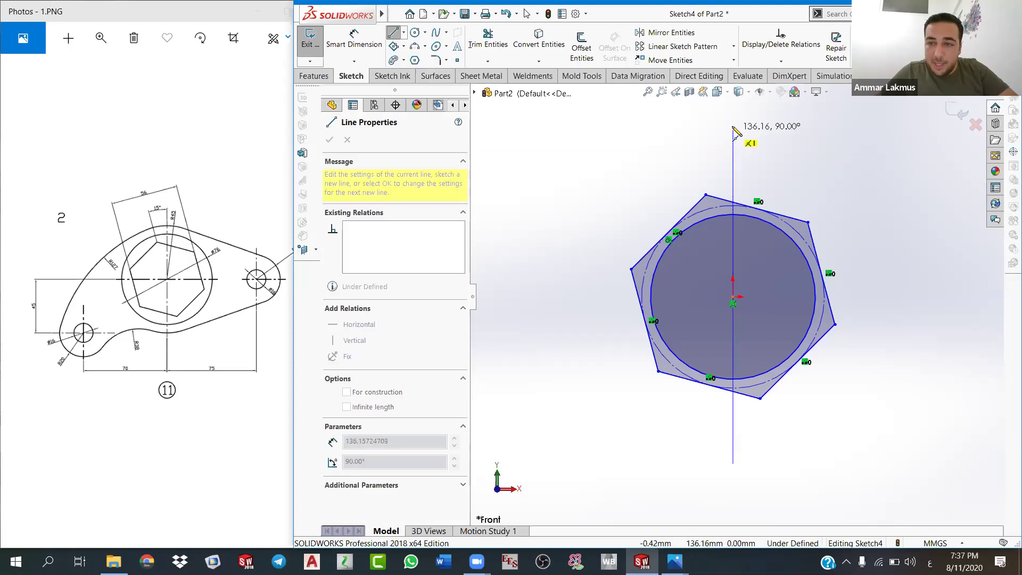
{"action": "left_click", "coordinate": [733, 121]}
{"action": "right_click", "coordinate": [685, 140]}
{"action": "left_click", "coordinate": [705, 165]}
Step: Sketch a horizontal midpoint line centred at the origin, about 356 mm long in total
{"action": "left_click", "coordinate": [732, 297]}
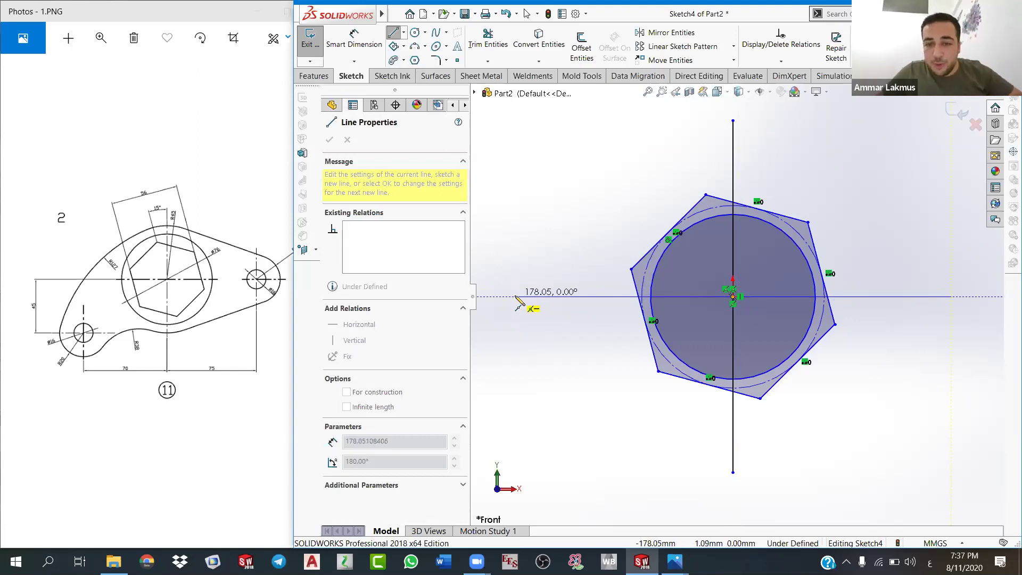
{"action": "left_click", "coordinate": [515, 297]}
{"action": "right_click", "coordinate": [543, 306]}
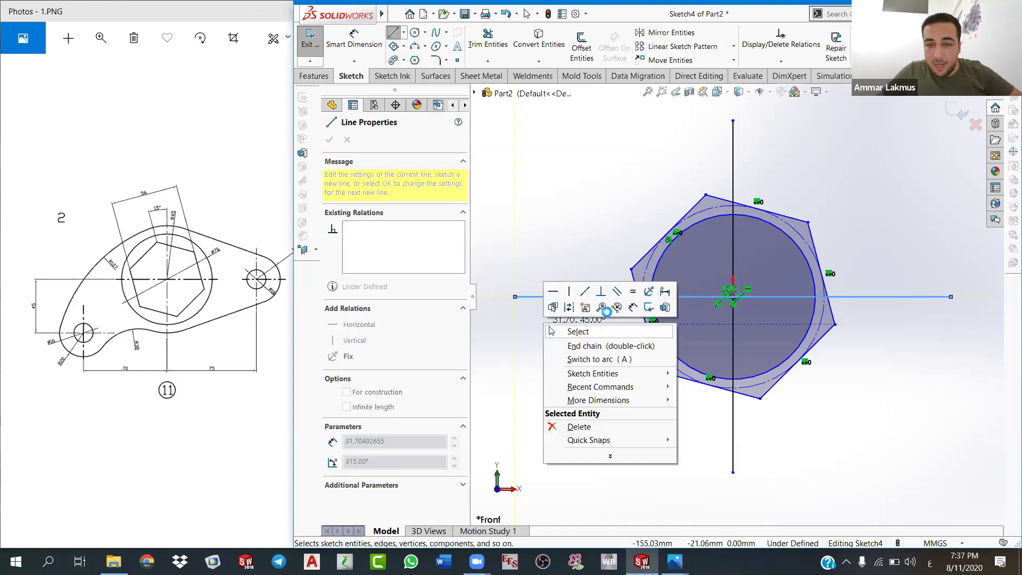
{"action": "left_click", "coordinate": [596, 327]}
Step: Convert the horizontal and vertical lines through the origin to construction geometry
{"action": "left_click", "coordinate": [597, 297]}
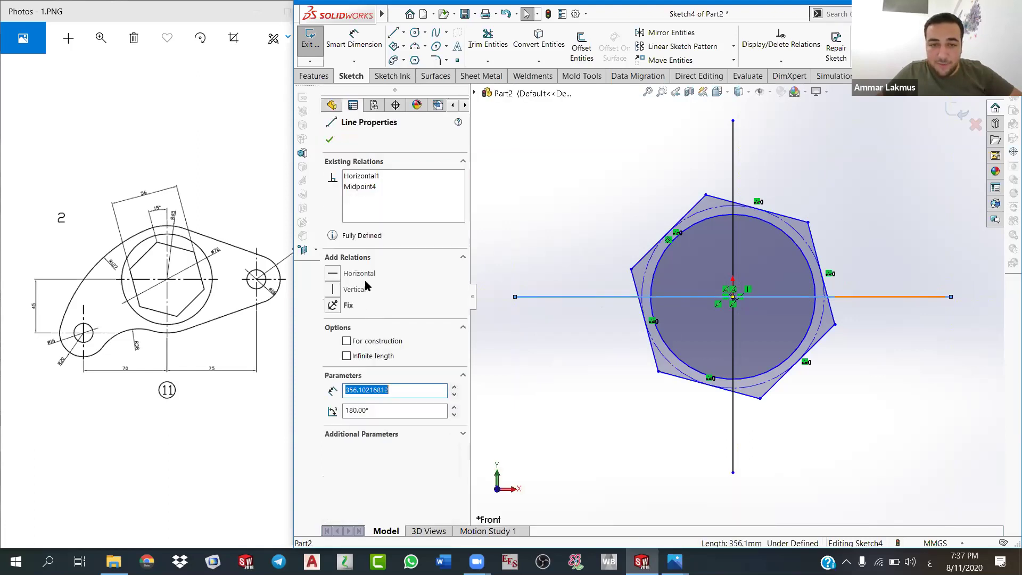
{"action": "left_click", "coordinate": [372, 345]}
{"action": "left_click", "coordinate": [538, 242]}
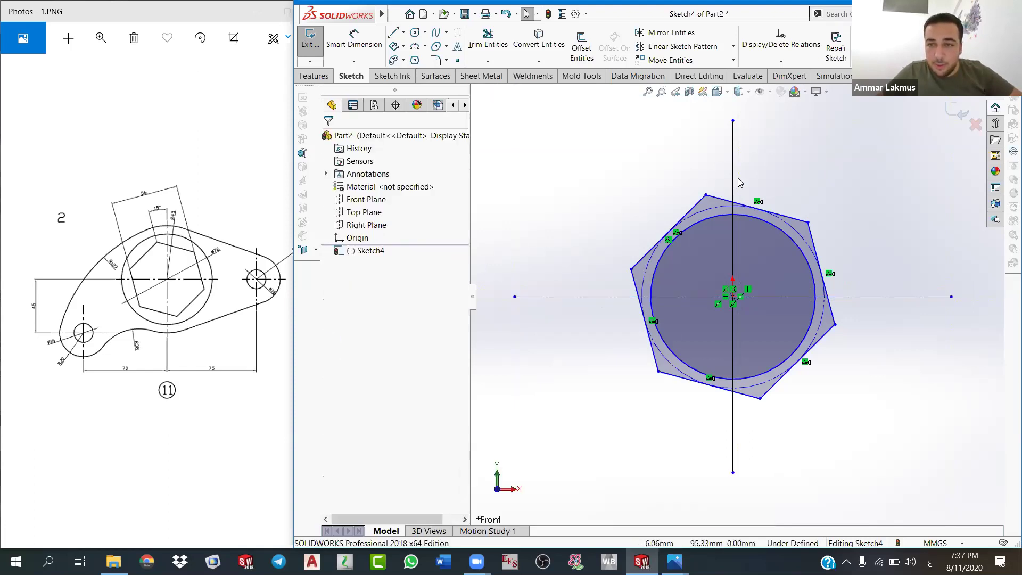
{"action": "left_click", "coordinate": [734, 181]}
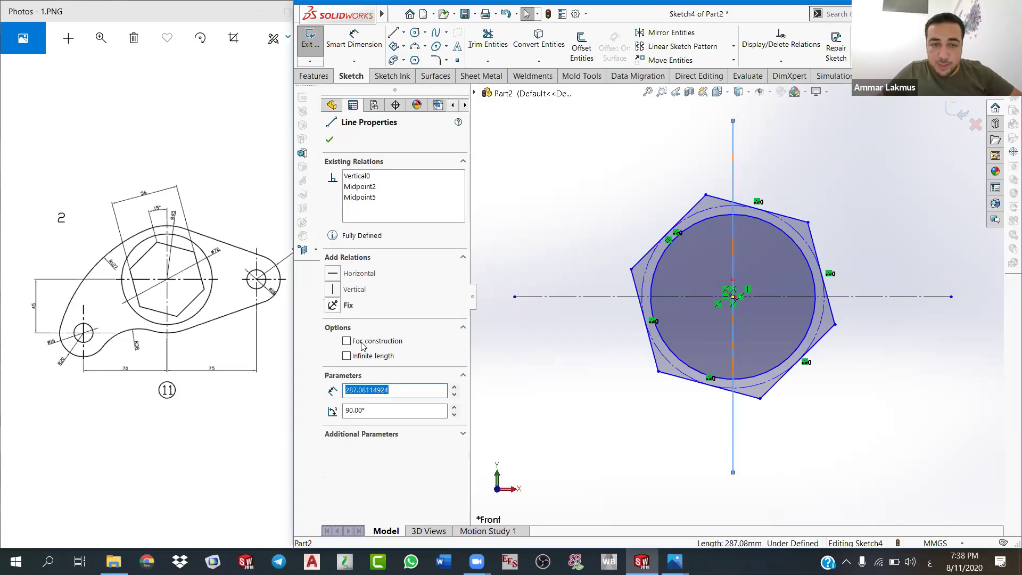
{"action": "left_click", "coordinate": [373, 342]}
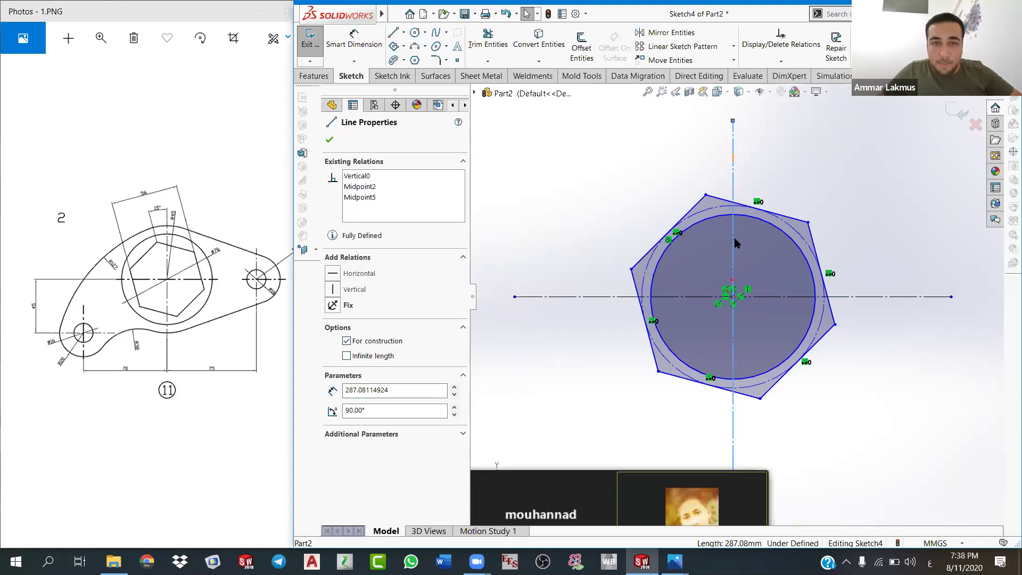
{"action": "left_click", "coordinate": [796, 140]}
Step: Sketch a centerline between the hexagon's uppermost vertex and the origin
{"action": "scroll", "coordinate": [796, 140], "scroll_direction": "up", "scroll_amount": 1}
{"action": "left_click", "coordinate": [404, 33]}
{"action": "left_click", "coordinate": [722, 187]}
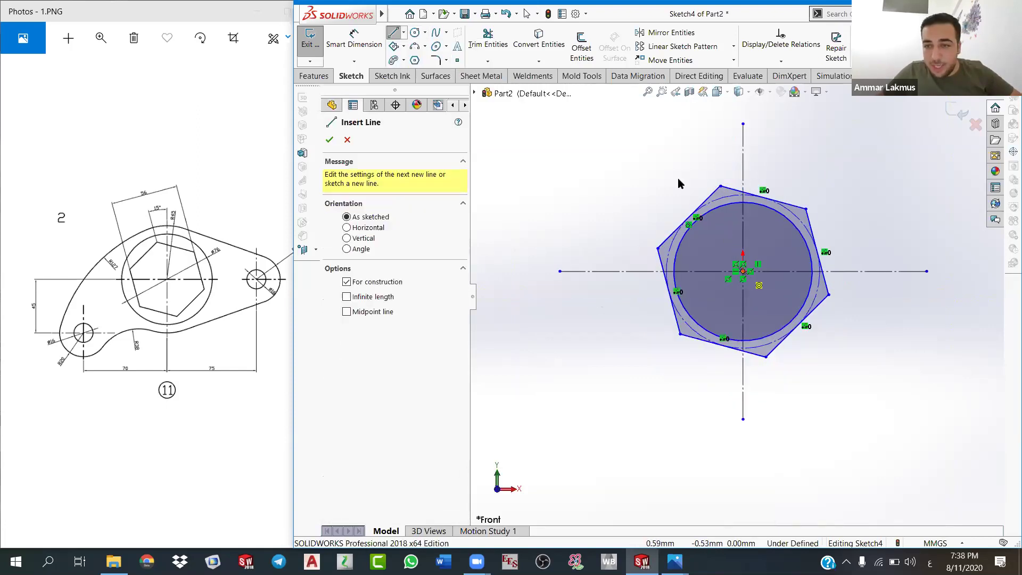
Step: Dimension the angle between the hexagon's vertex centerline and the vertical construction line as 15°
{"action": "left_click", "coordinate": [355, 44]}
{"action": "left_click", "coordinate": [734, 223]}
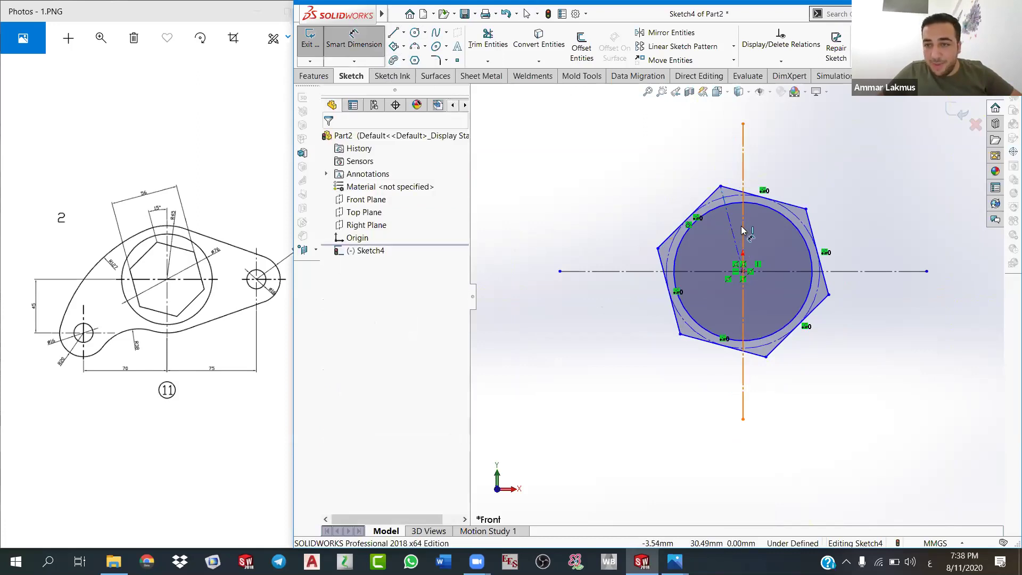
{"action": "left_click", "coordinate": [733, 214]}
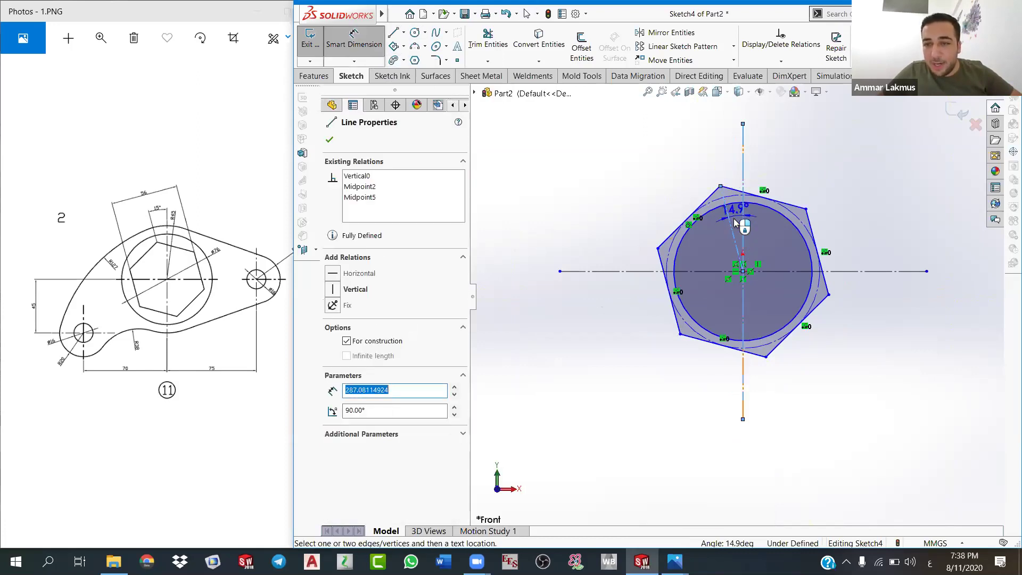
{"action": "left_click", "coordinate": [733, 222]}
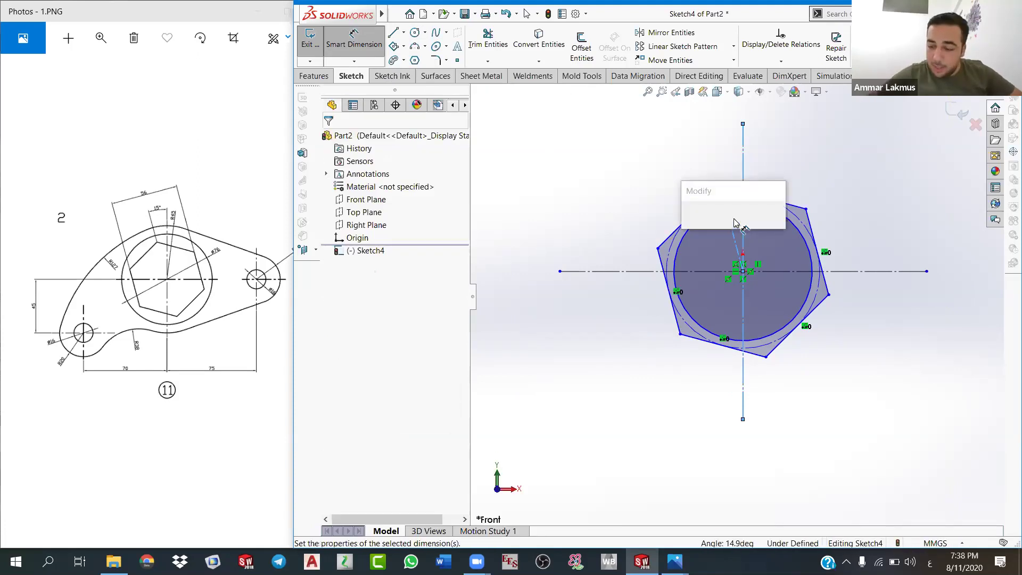
{"action": "type", "text": "15.00deg"}
{"action": "key", "text": "Return"}
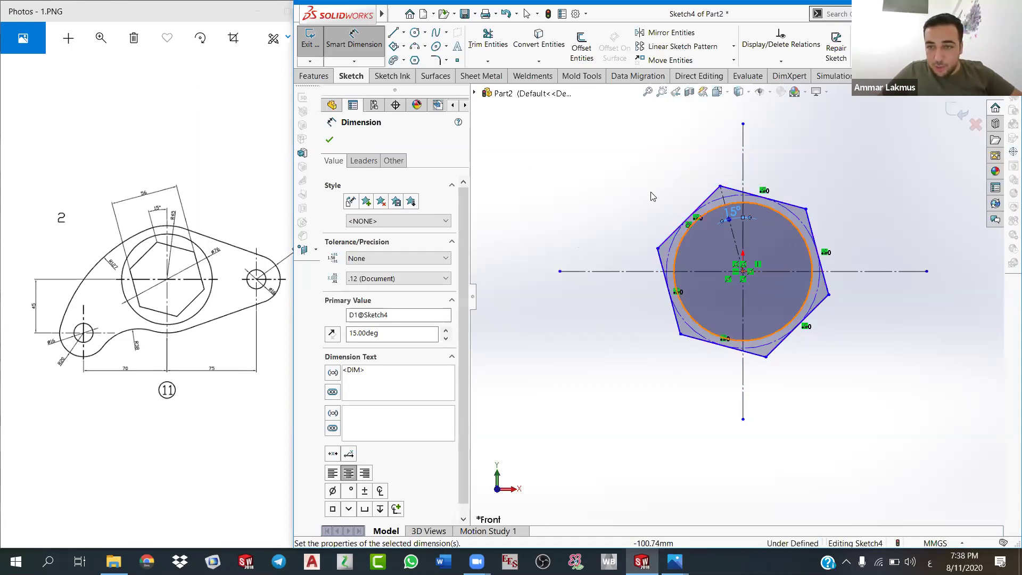
{"action": "right_click", "coordinate": [656, 205]}
{"action": "left_click", "coordinate": [688, 207]}
Step: Enlarge the central circle beyond the hexagon to a radius of about 108 mm and dimension its diameter as 76 mm
{"action": "left_click", "coordinate": [687, 239]}
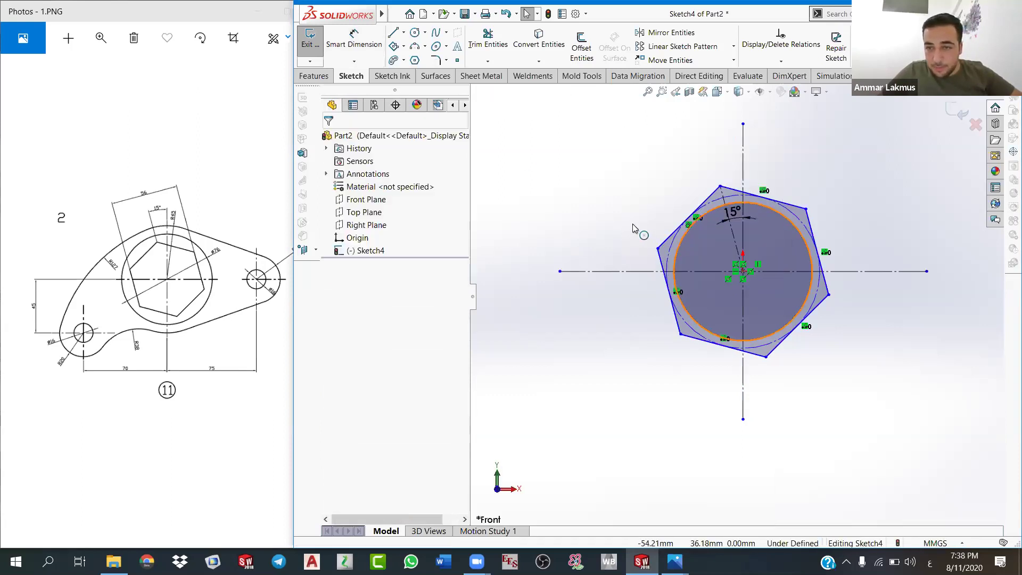
{"action": "left_click_drag", "start_coordinate": [637, 223], "coordinate": [641, 224]}
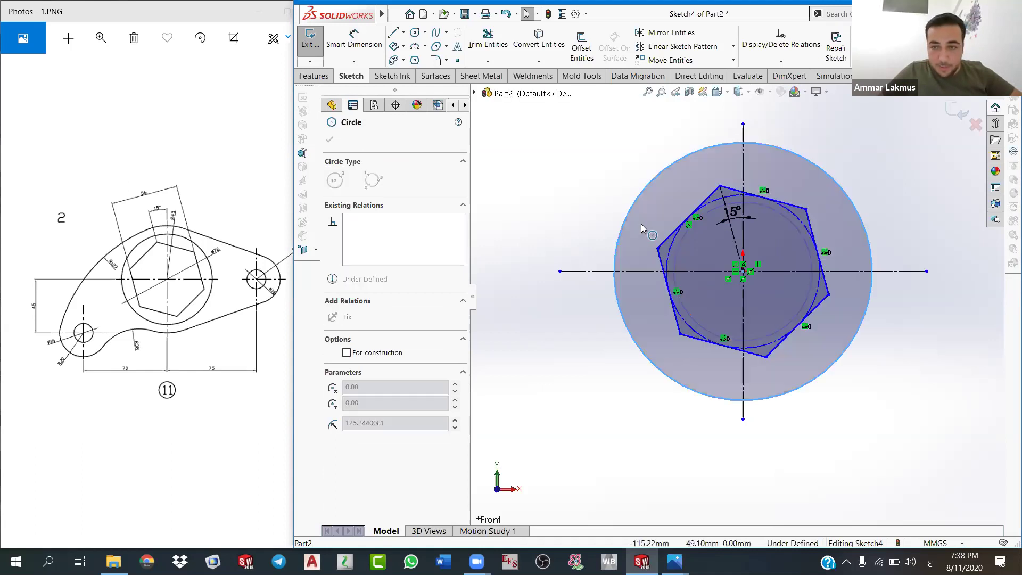
{"action": "left_click", "coordinate": [354, 42]}
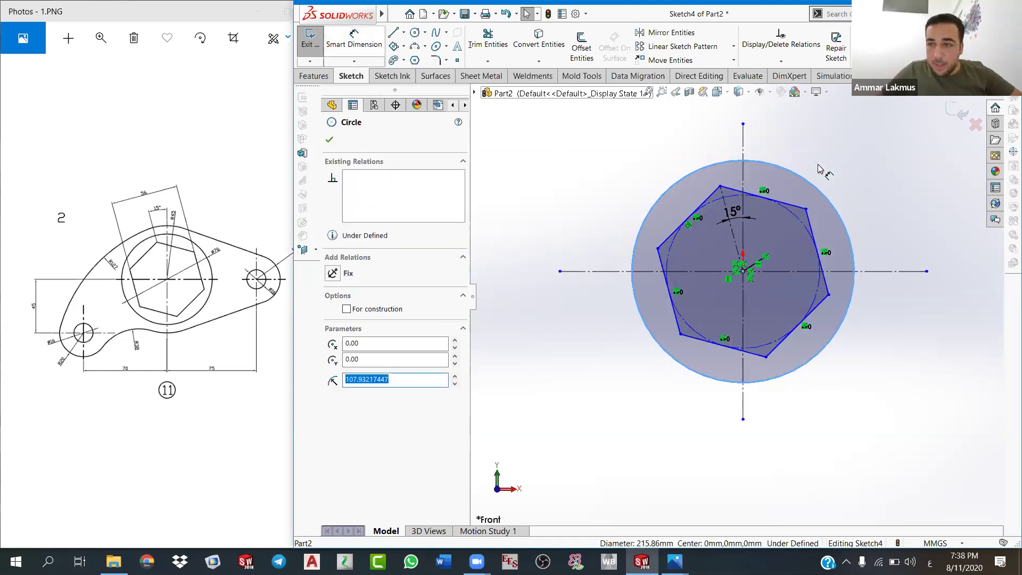
{"action": "left_click", "coordinate": [823, 193]}
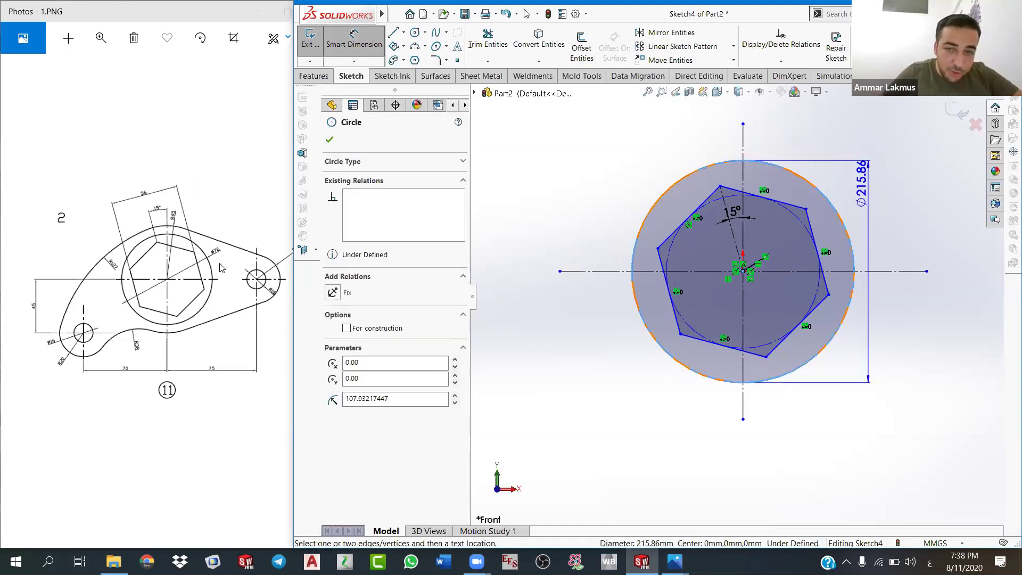
{"action": "key", "text": "Return"}
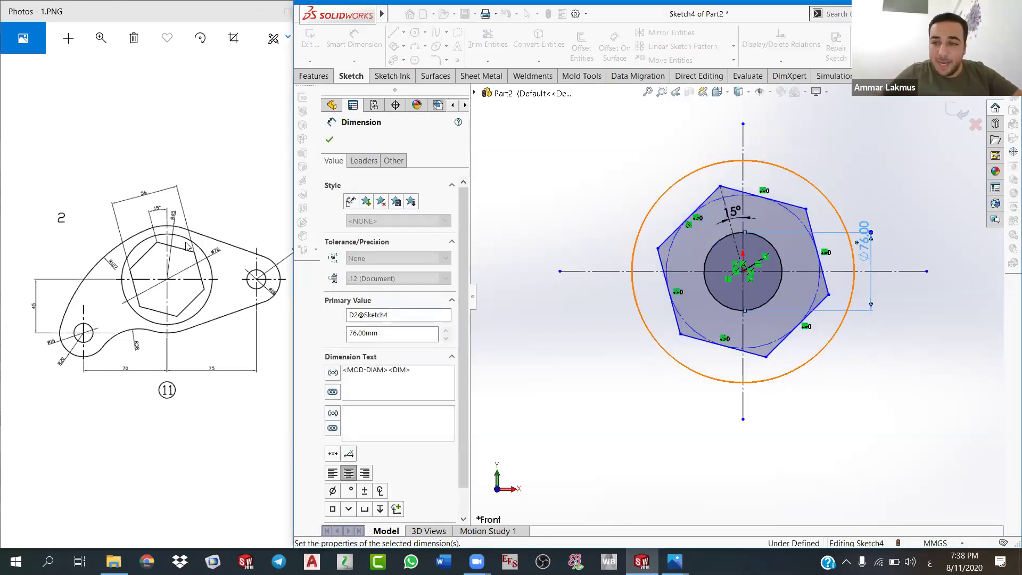
{"action": "right_click", "coordinate": [853, 224]}
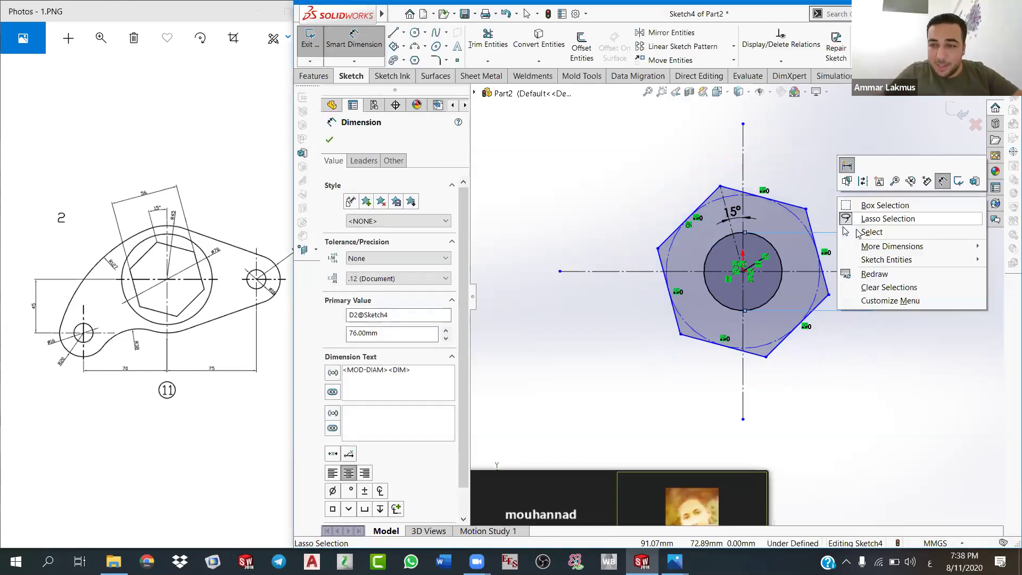
Step: Shrink the hexagon to fit inside the central circle, moving its uppermost vertex to about X -7, Y 26 mm
{"action": "left_click", "coordinate": [717, 189]}
{"action": "left_click_drag", "start_coordinate": [719, 189], "coordinate": [735, 244]}
{"action": "scroll", "coordinate": [745, 262], "scroll_direction": "down", "scroll_amount": 3}
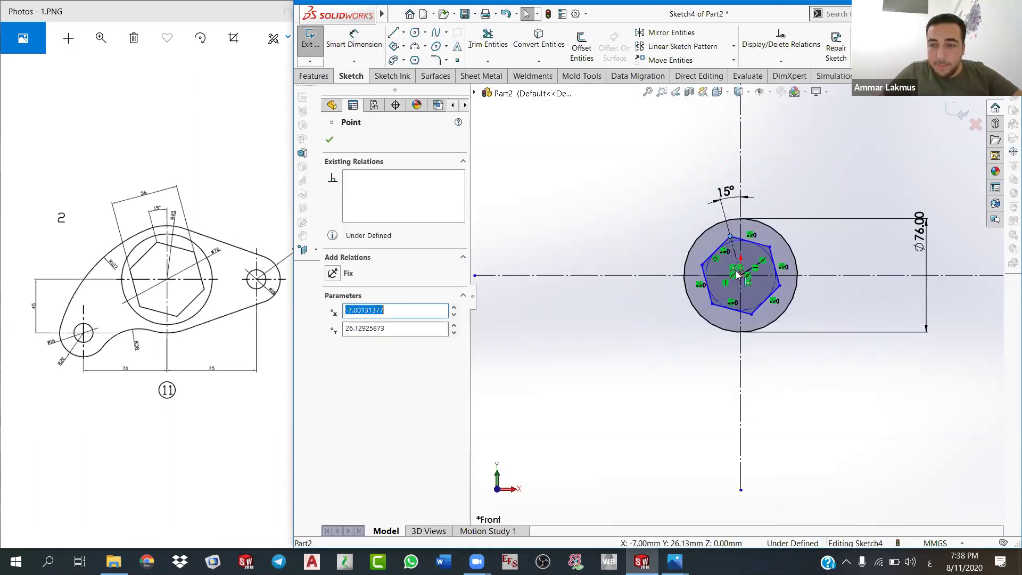
Step: Shorten the vertical construction line to about 76 mm and the horizontal one to about 100 mm on each side of the origin
{"action": "scroll", "coordinate": [732, 410], "scroll_direction": "up", "scroll_amount": 3}
{"action": "scroll", "coordinate": [732, 415], "scroll_direction": "up", "scroll_amount": 1}
{"action": "left_click_drag", "start_coordinate": [736, 412], "coordinate": [737, 352]}
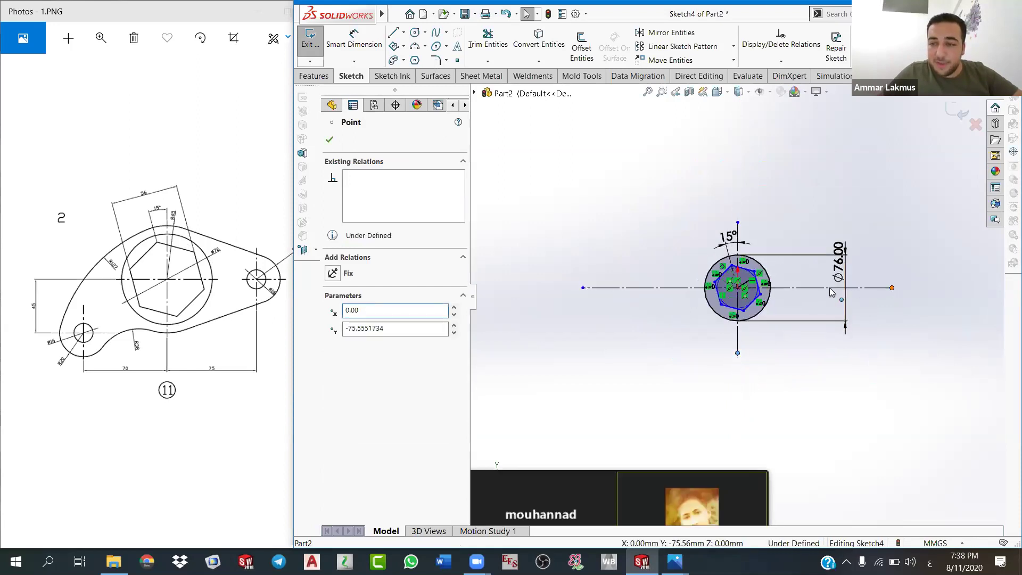
{"action": "left_click_drag", "start_coordinate": [891, 288], "coordinate": [824, 288]}
{"action": "scroll", "coordinate": [830, 266], "scroll_direction": "down", "scroll_amount": 2}
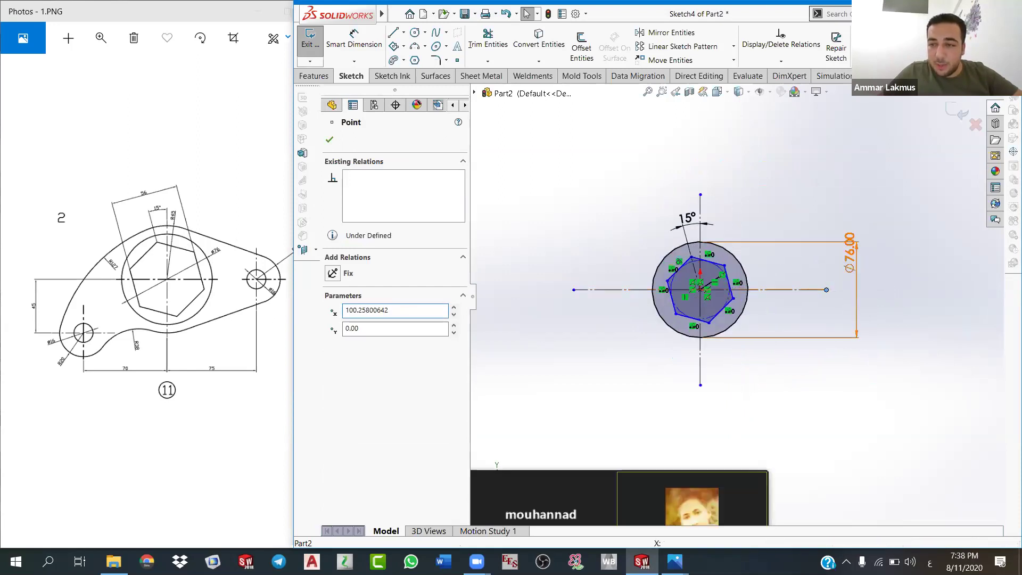
Step: Try the expression 40*2 as the central circle's diameter and restore the value to 76 mm
{"action": "double_click", "coordinate": [851, 255]}
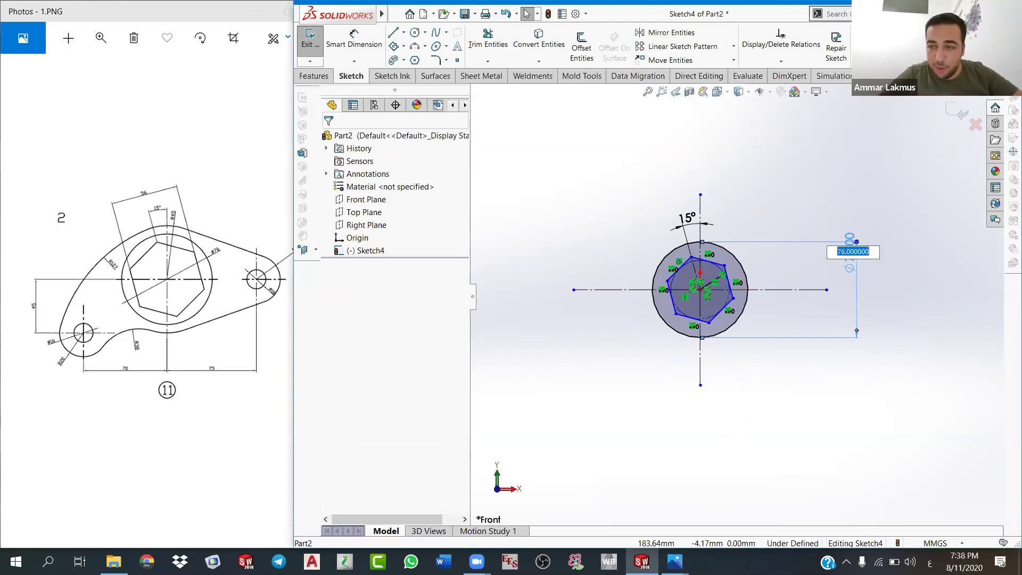
{"action": "type", "text": "40*2"}
{"action": "key", "text": "Return"}
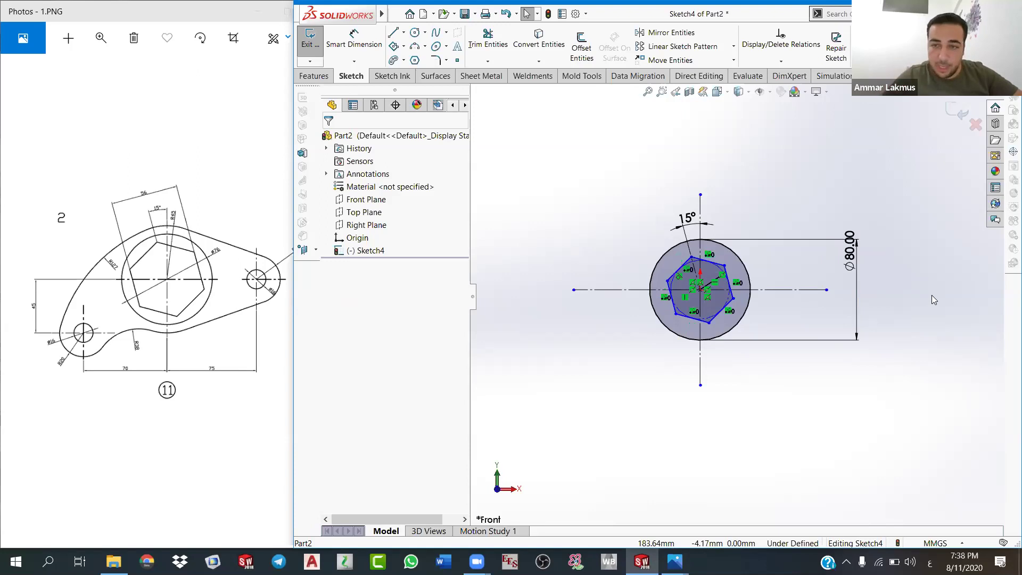
{"action": "double_click", "coordinate": [853, 251]}
{"action": "type", "text": "76"}
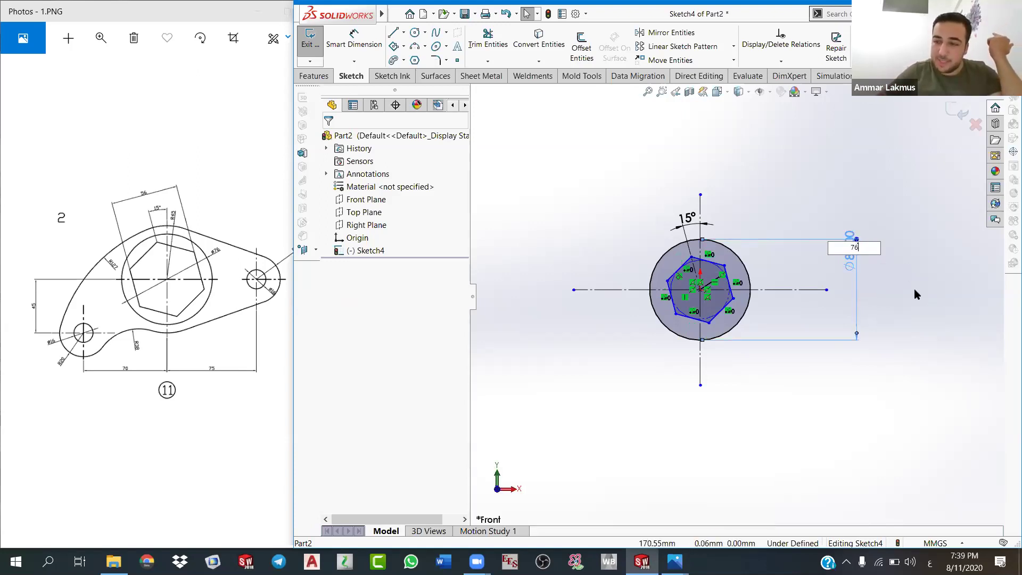
{"action": "key", "text": "Return"}
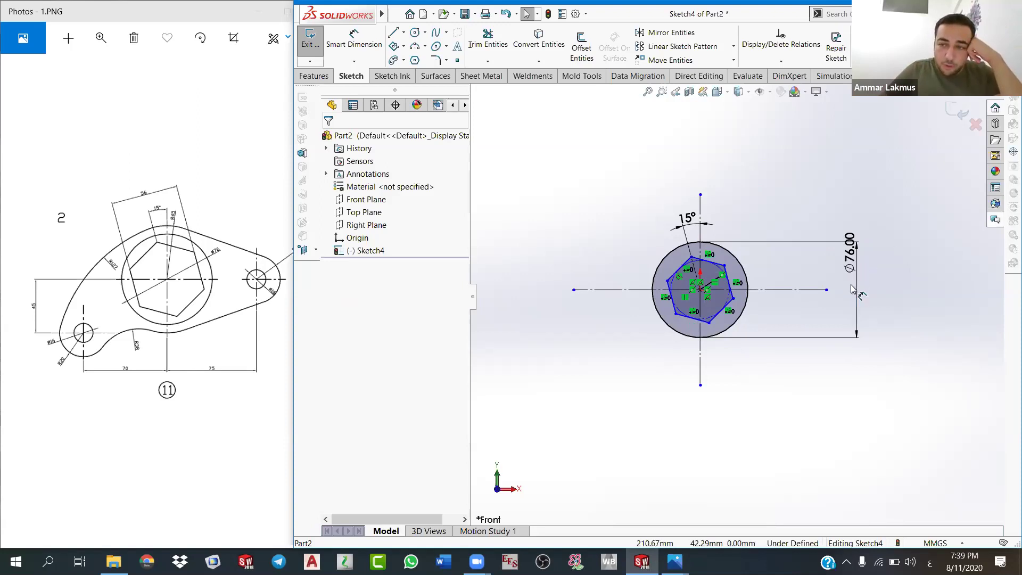
{"action": "left_click_drag", "start_coordinate": [845, 275], "coordinate": [837, 285]}
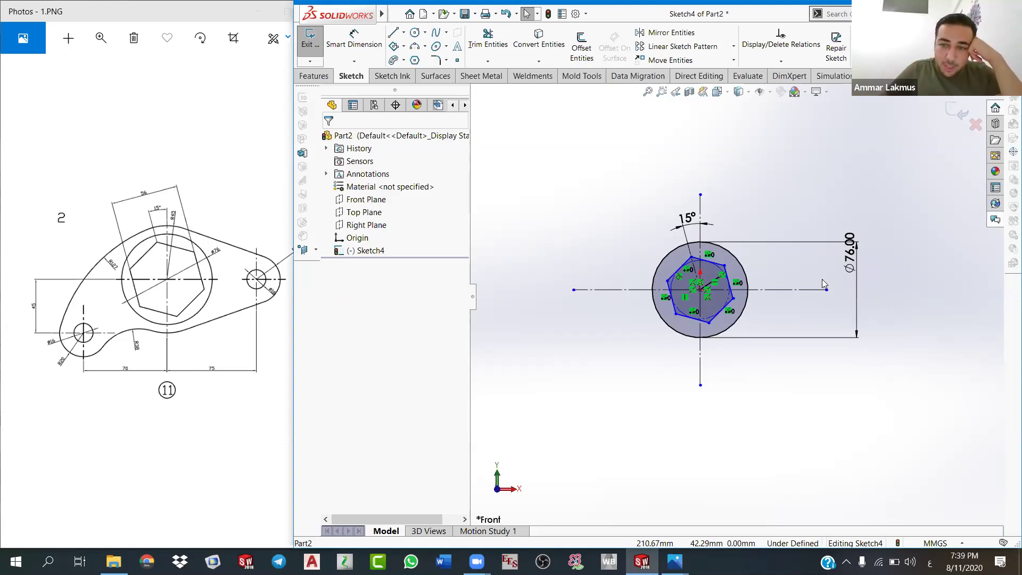
{"action": "scroll", "coordinate": [677, 305], "scroll_direction": "down", "scroll_amount": 3}
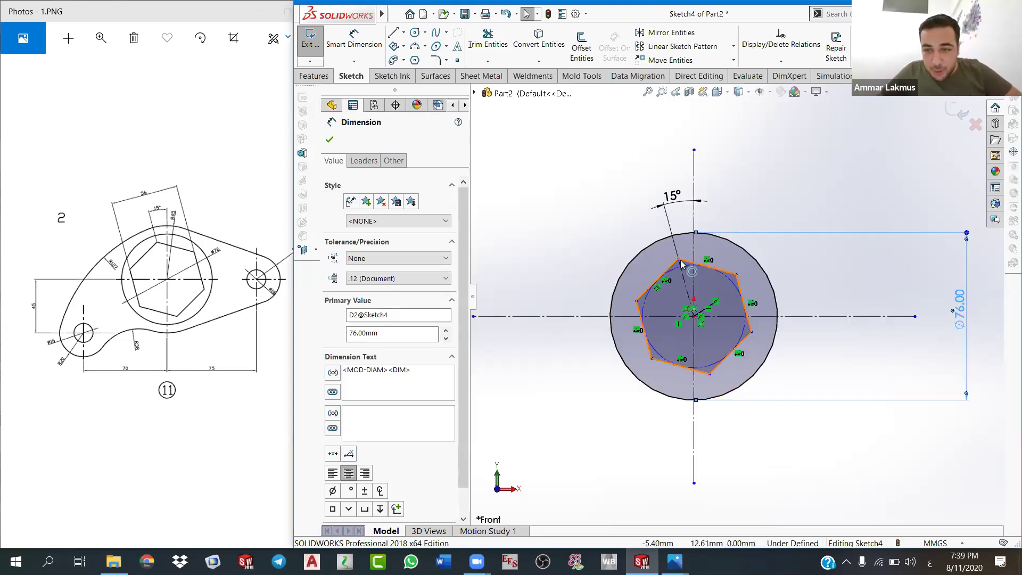
Step: Dimension the distance between the hexagon's upper-right and left vertices using the expression 2*32
{"action": "scroll", "coordinate": [679, 263], "scroll_direction": "down", "scroll_amount": 3}
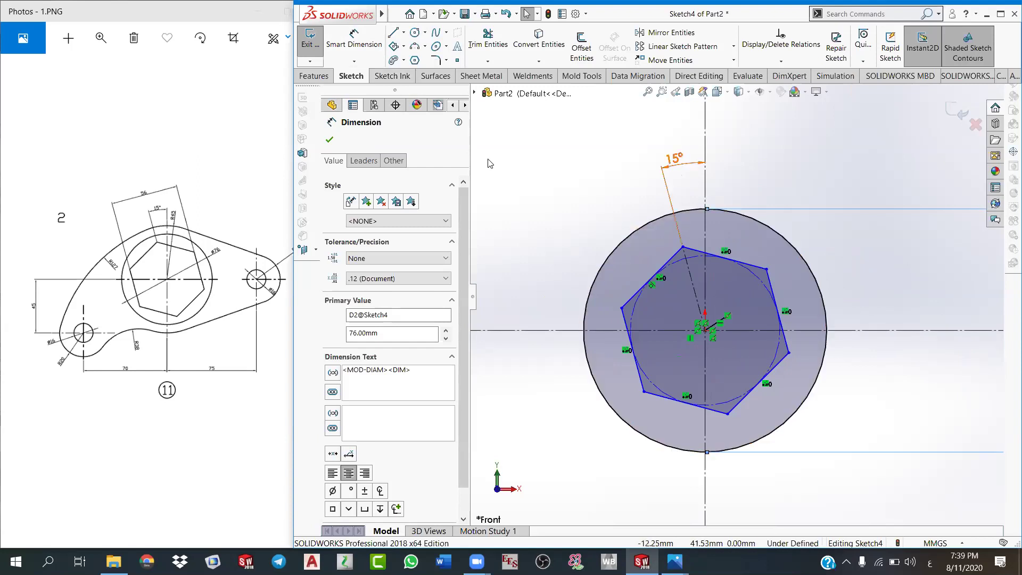
{"action": "left_click", "coordinate": [372, 40]}
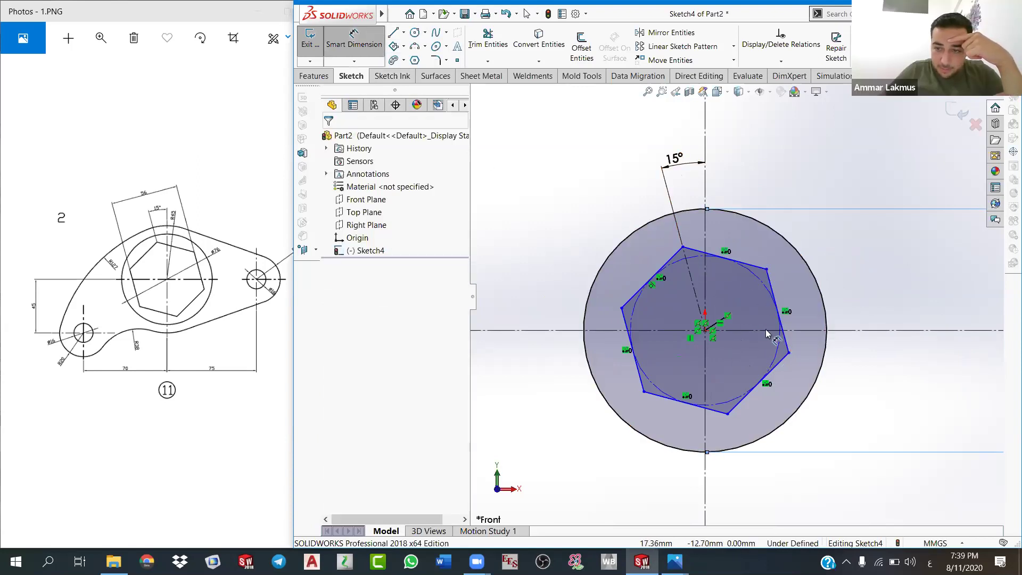
{"action": "left_click", "coordinate": [766, 272]}
{"action": "left_click", "coordinate": [618, 307]}
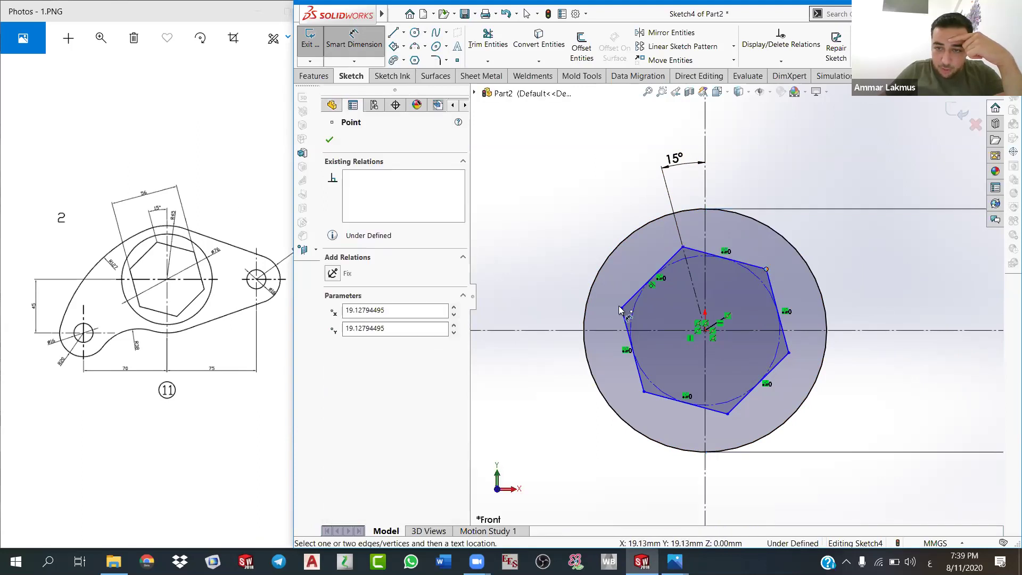
{"action": "left_click", "coordinate": [612, 158]}
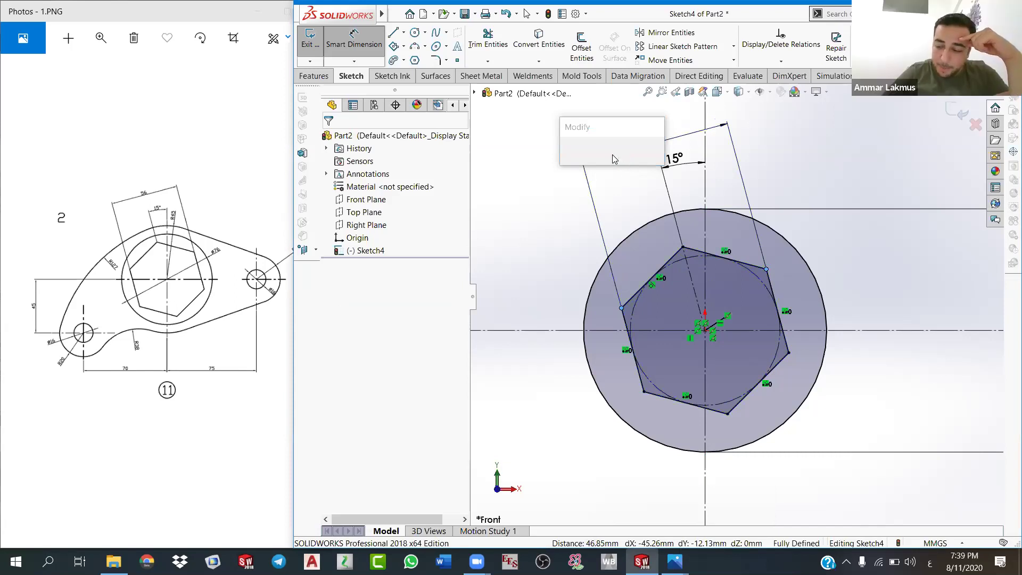
{"action": "type", "text": "*32"}
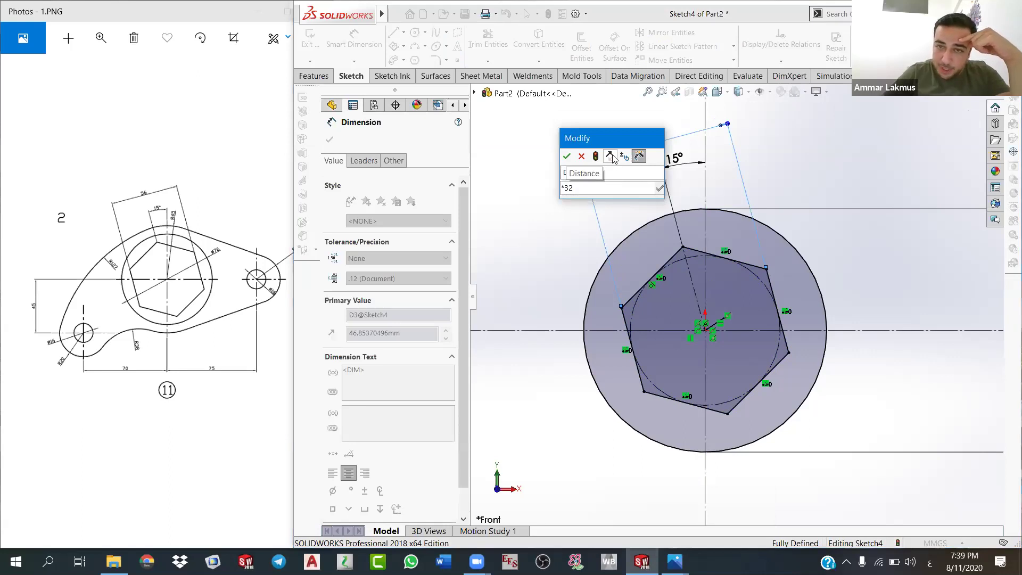
{"action": "key", "text": "Home"}
{"action": "type", "text": "2"}
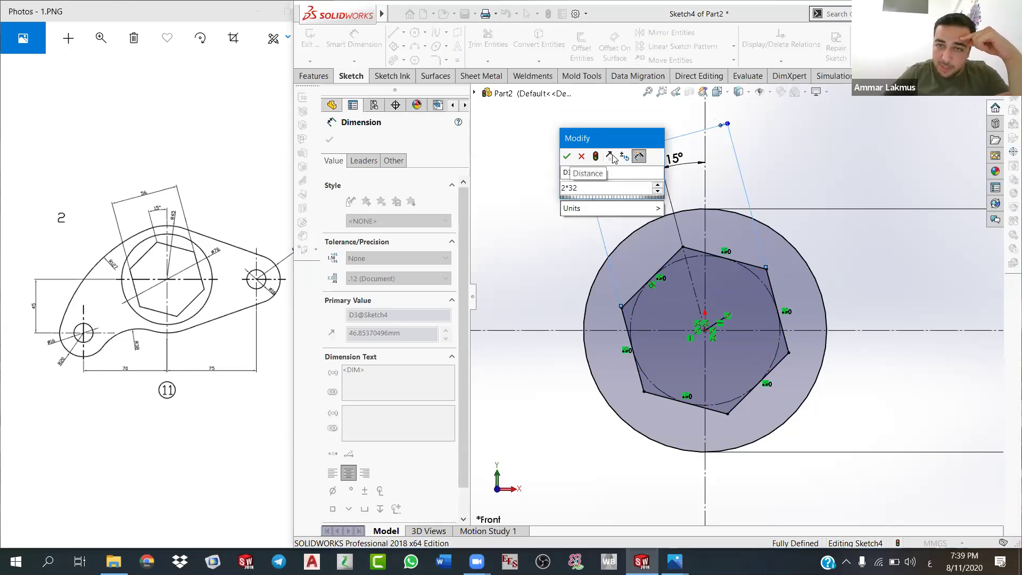
{"action": "key", "text": "Return"}
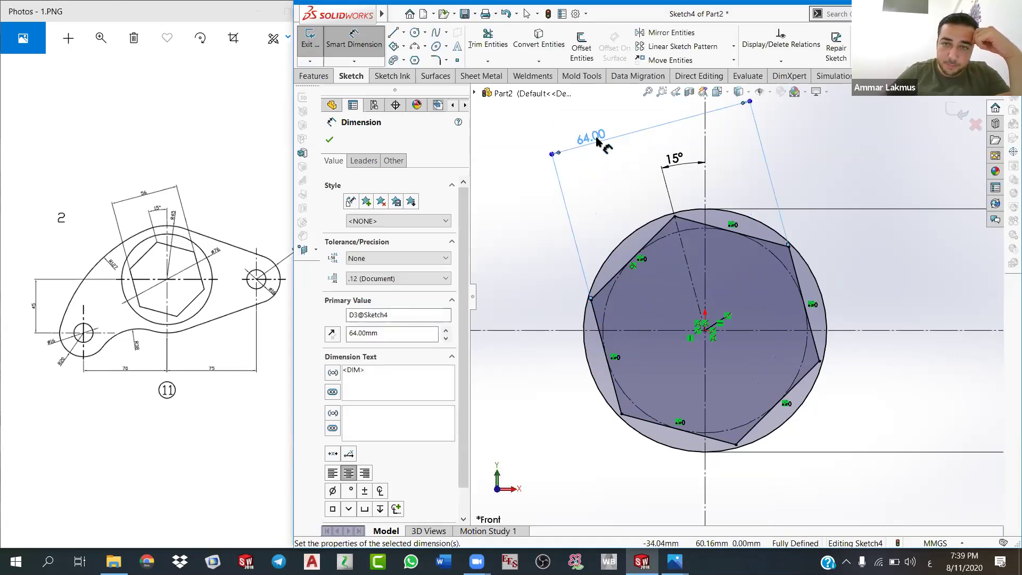
{"action": "left_click", "coordinate": [508, 251]}
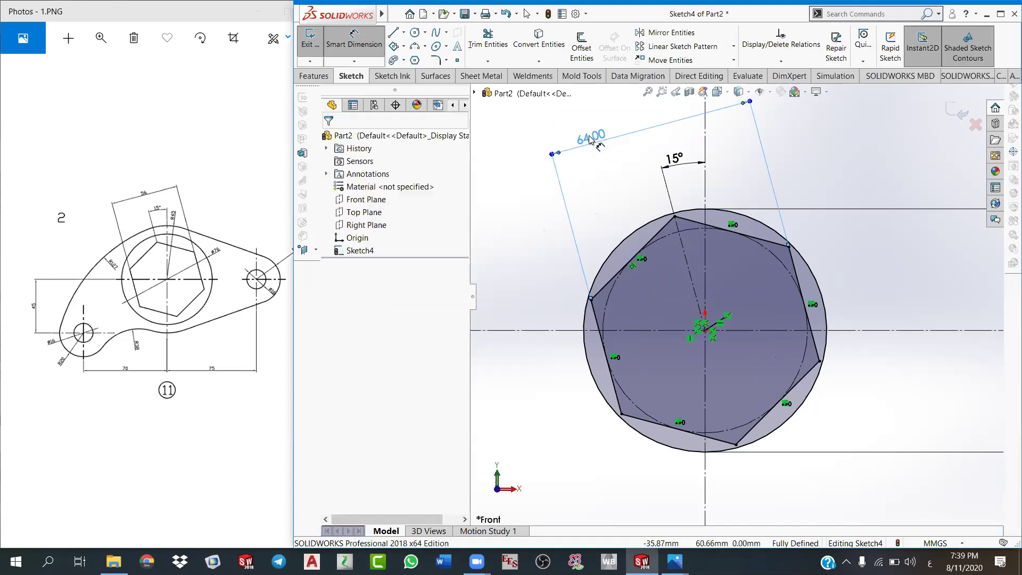
Step: Set the hexagon's vertex-to-vertex dimension to 56 mm and end dimensioning
{"action": "left_click", "coordinate": [589, 139]}
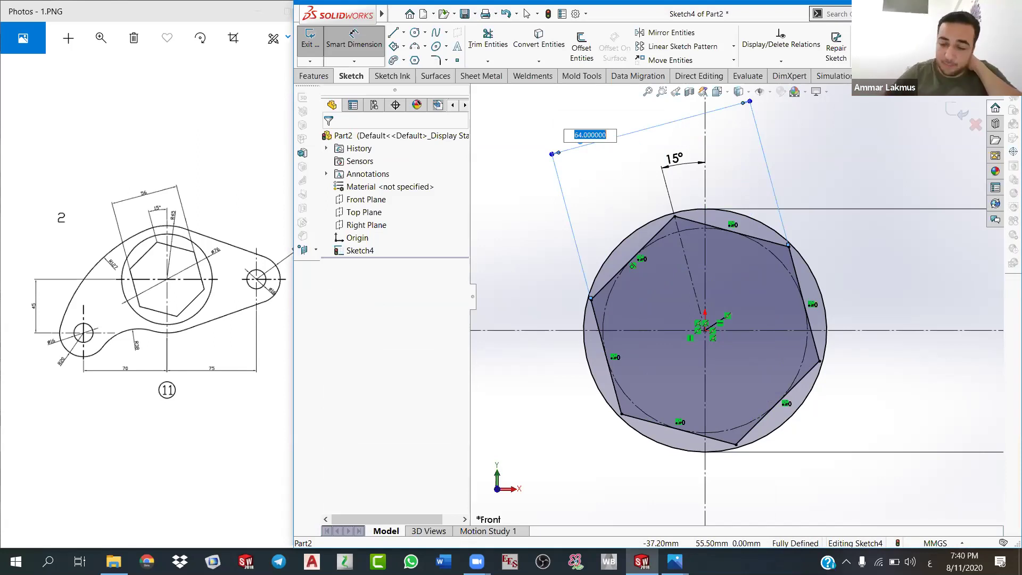
{"action": "type", "text": "56"}
{"action": "key", "text": "Return"}
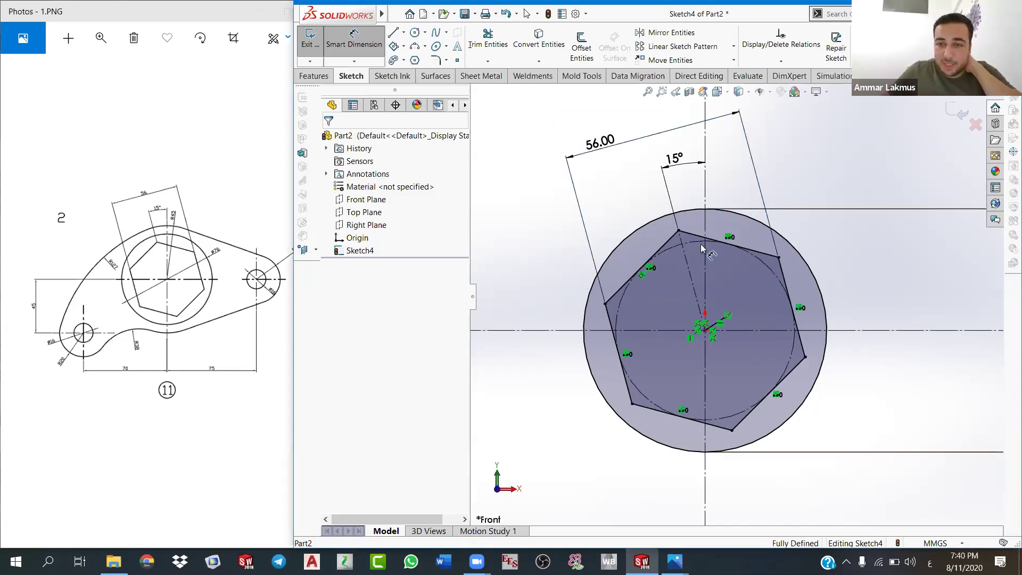
{"action": "right_click", "coordinate": [554, 255]}
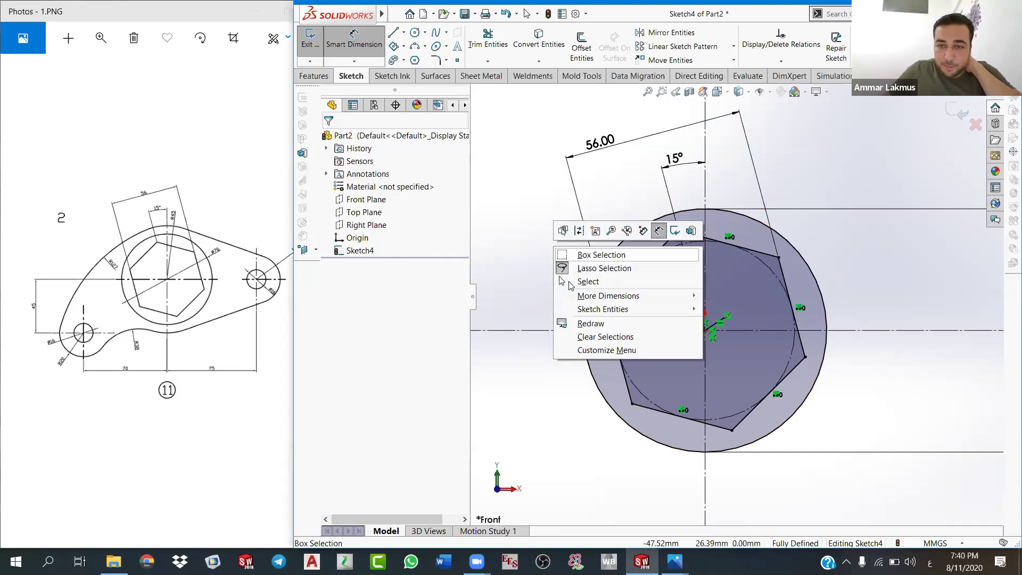
{"action": "left_click", "coordinate": [652, 255]}
{"action": "key", "text": "Escape"}
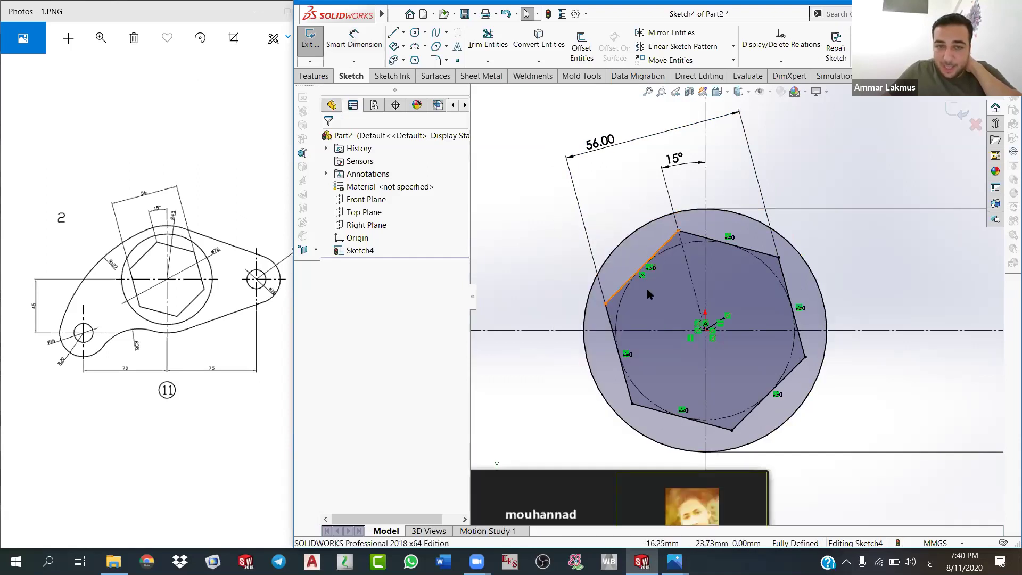
Step: Examine the relations and definition status of the hexagon's upper-left edge and the central circle
{"action": "left_click", "coordinate": [649, 263]}
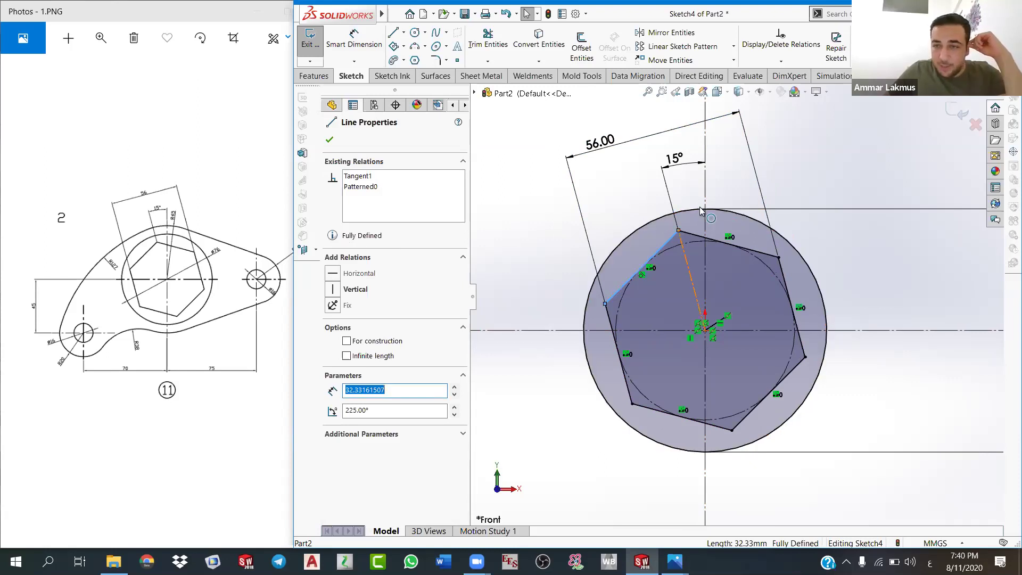
{"action": "left_click", "coordinate": [607, 232]}
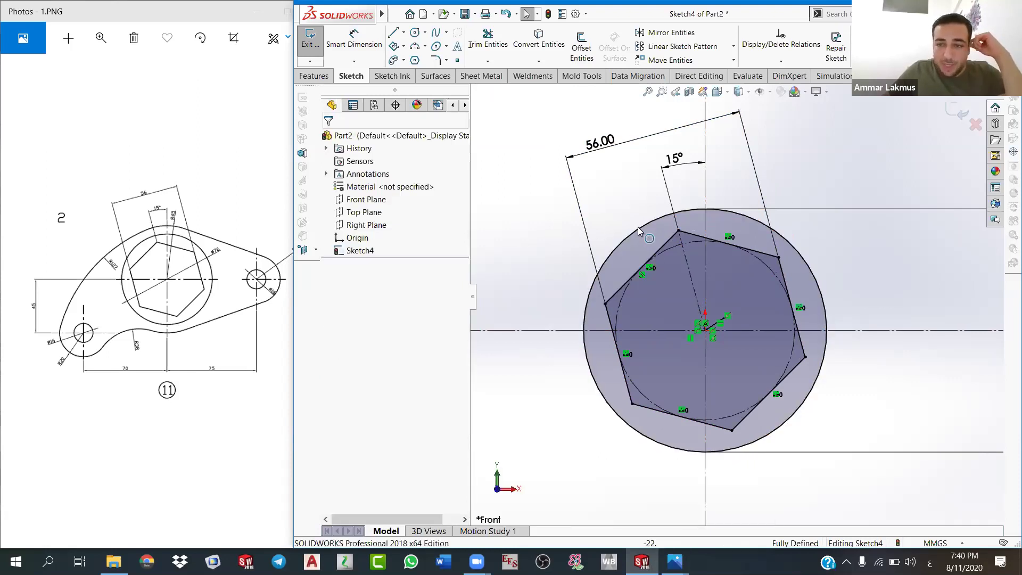
{"action": "left_click", "coordinate": [632, 235]}
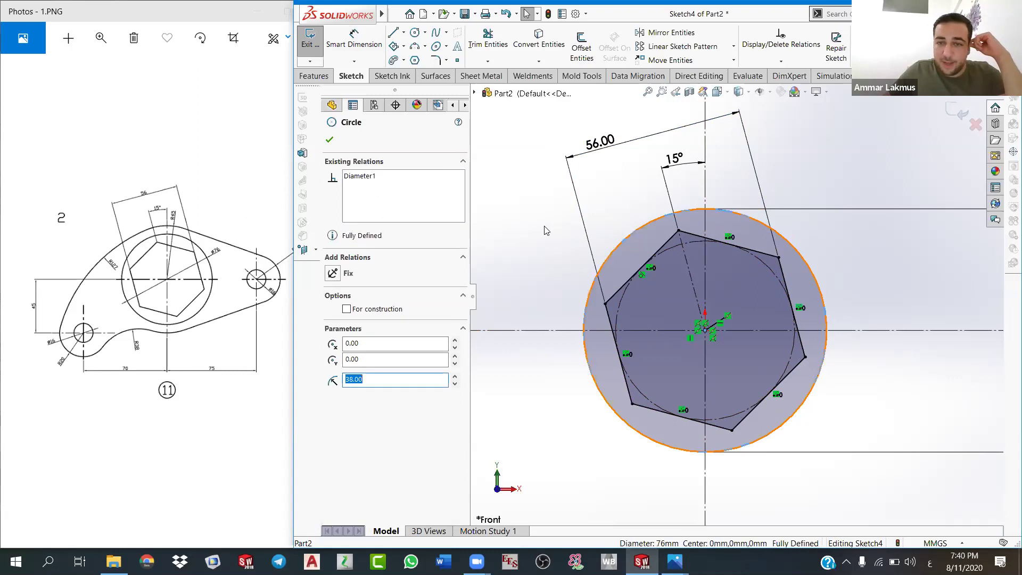
{"action": "left_click", "coordinate": [567, 235]}
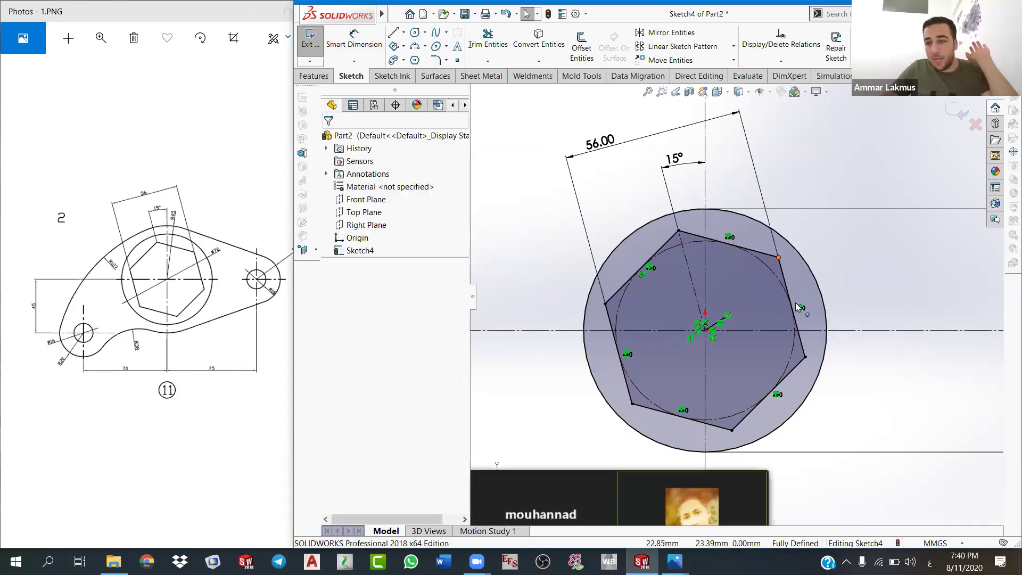
{"action": "left_click", "coordinate": [778, 258]}
{"action": "left_click_drag", "start_coordinate": [799, 315], "coordinate": [743, 214]}
{"action": "left_click", "coordinate": [699, 209]}
{"action": "left_click", "coordinate": [540, 234]}
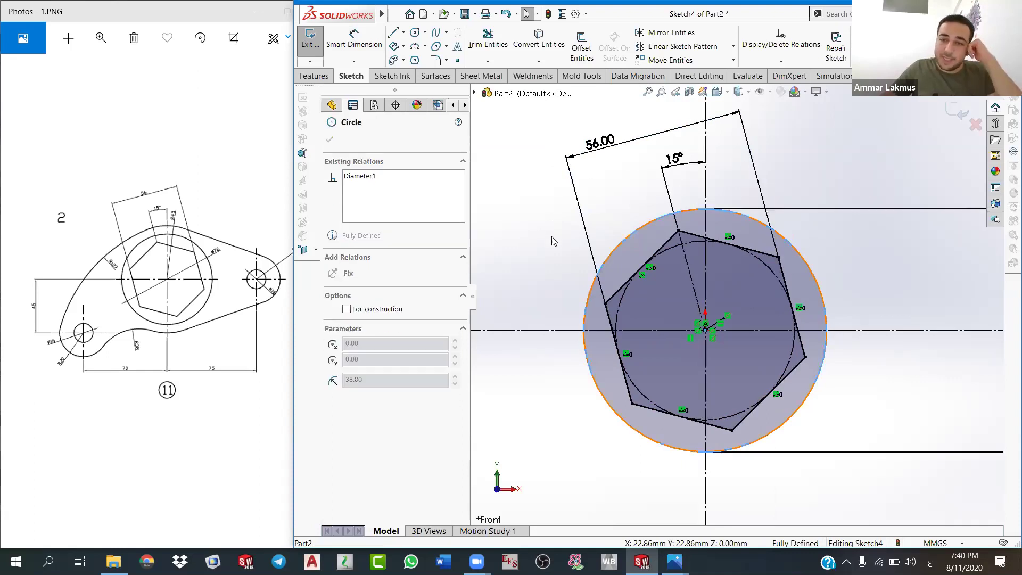
Step: Move the central circle's 76 mm diameter dimension closer to the circle
{"action": "key", "text": "f"}
{"action": "left_click_drag", "start_coordinate": [941, 302], "coordinate": [797, 313]}
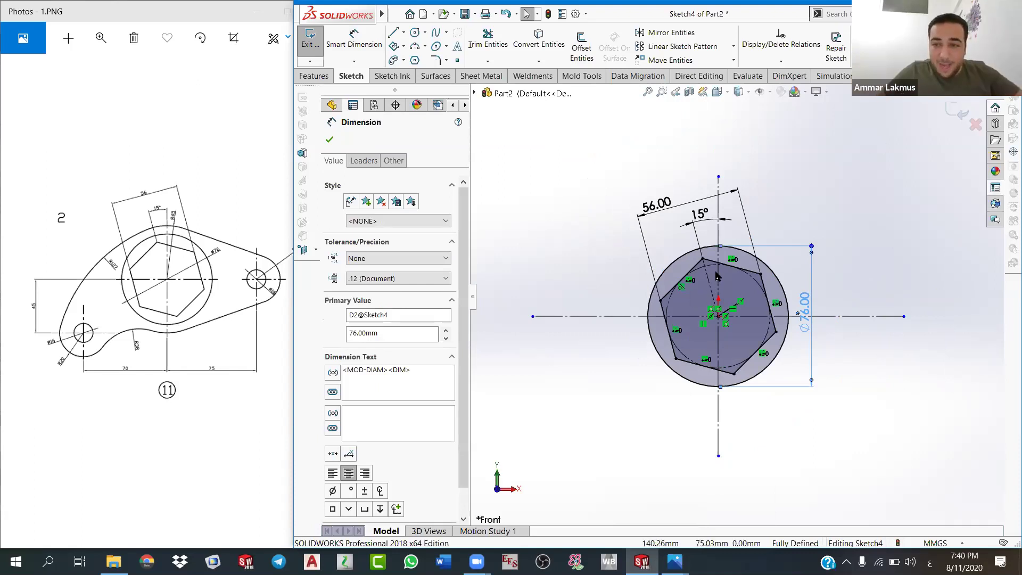
{"action": "scroll", "coordinate": [715, 269], "scroll_direction": "down", "scroll_amount": 2}
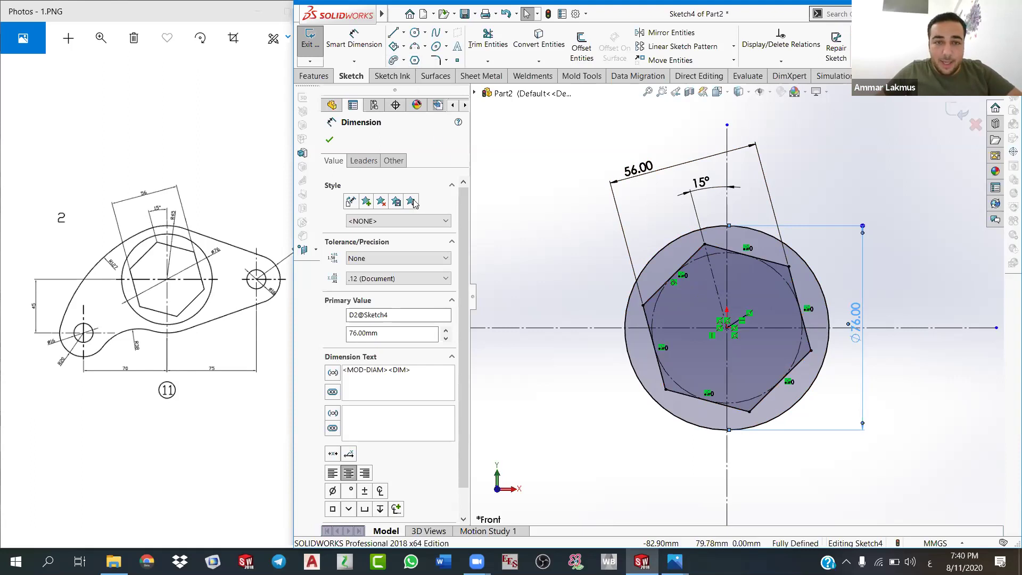
{"action": "left_click", "coordinate": [329, 139]}
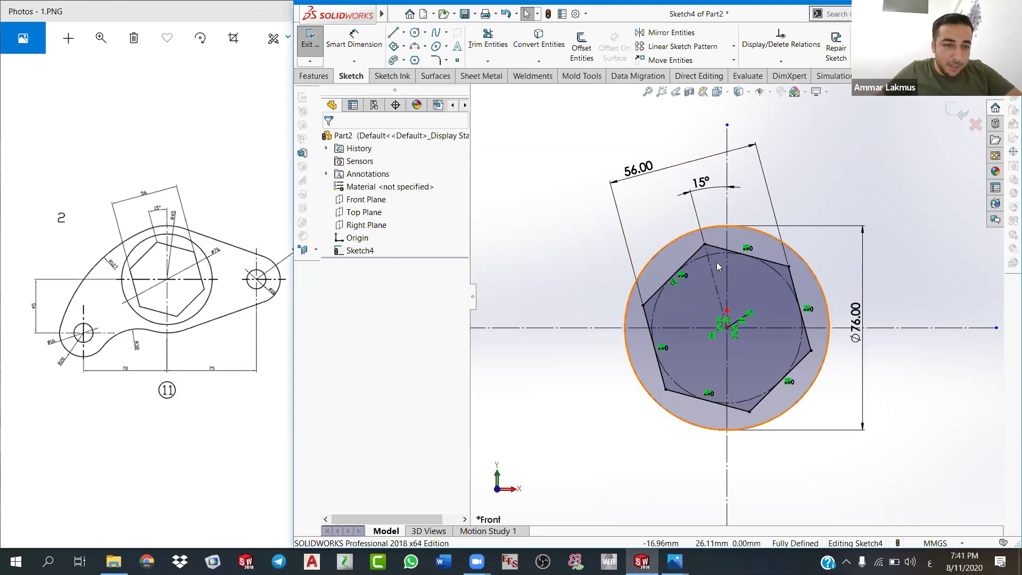
Step: Try a circle of about 9 mm radius on the horizontal construction line at about X 89 mm and undo it
{"action": "scroll", "coordinate": [844, 314], "scroll_direction": "up", "scroll_amount": 3}
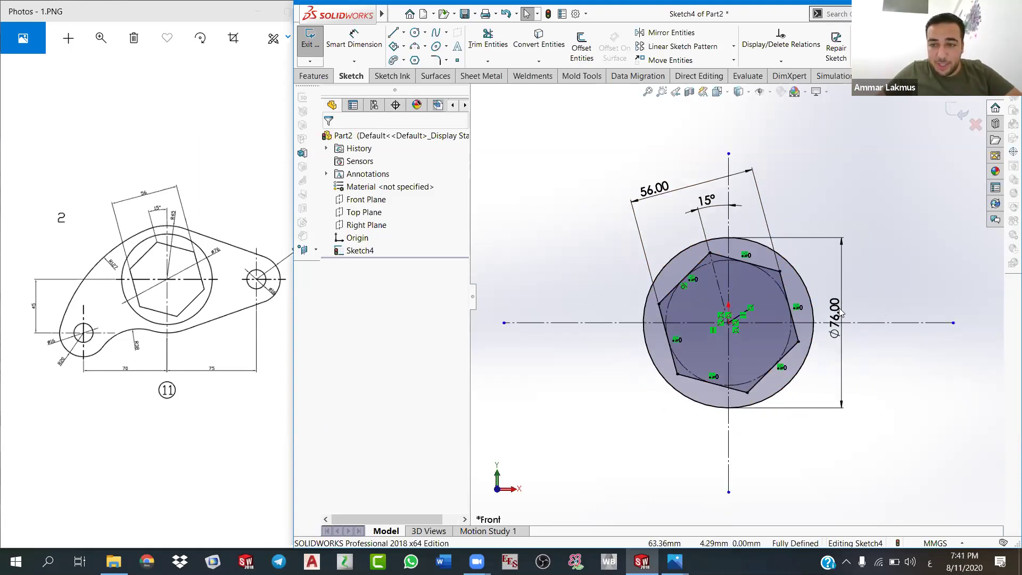
{"action": "scroll", "coordinate": [818, 319], "scroll_direction": "up", "scroll_amount": 2}
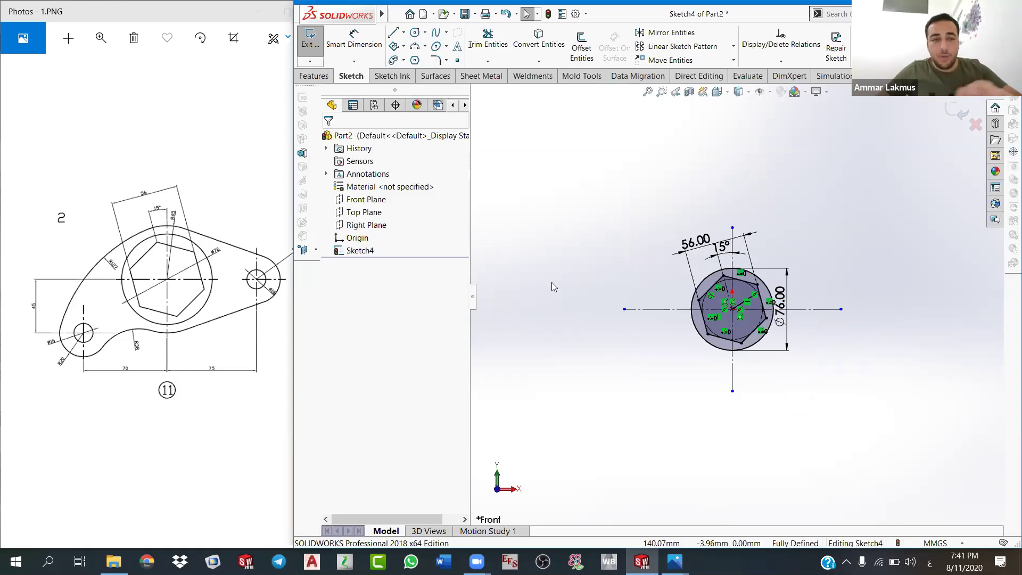
{"action": "scroll", "coordinate": [883, 313], "scroll_direction": "down", "scroll_amount": 2}
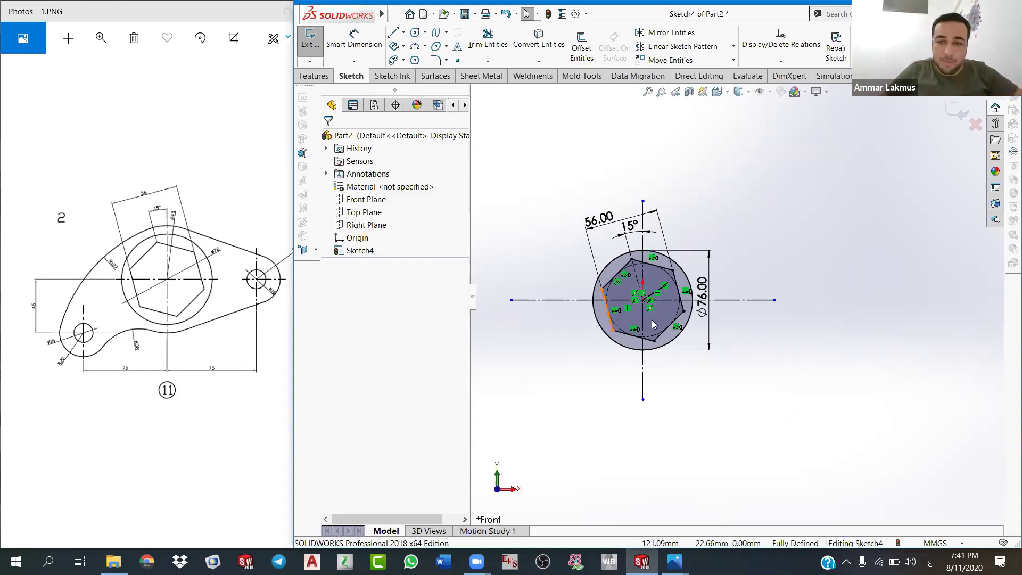
{"action": "scroll", "coordinate": [786, 276], "scroll_direction": "up", "scroll_amount": 1}
{"action": "scroll", "coordinate": [589, 324], "scroll_direction": "down", "scroll_amount": 2}
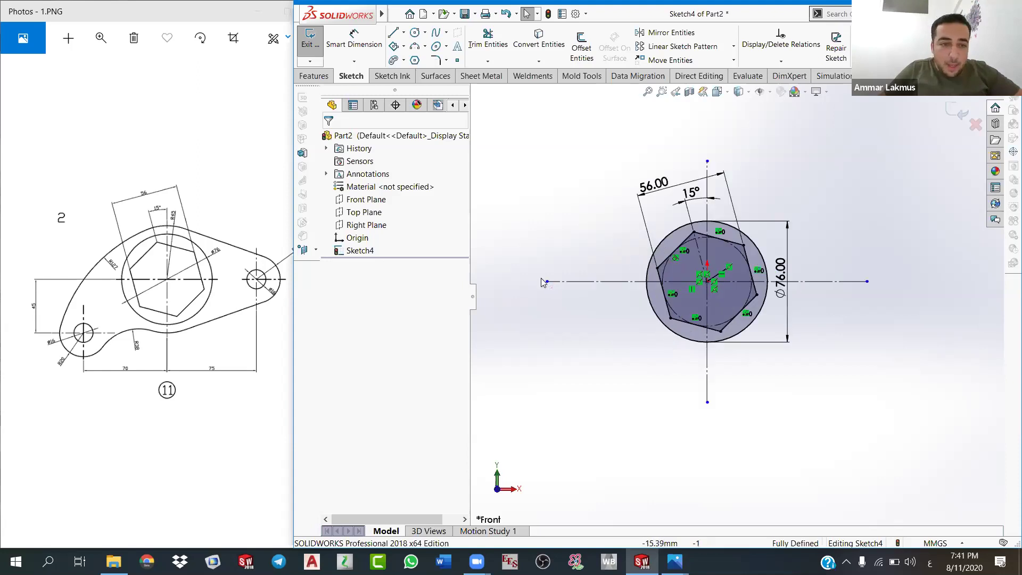
{"action": "key", "text": "c"}
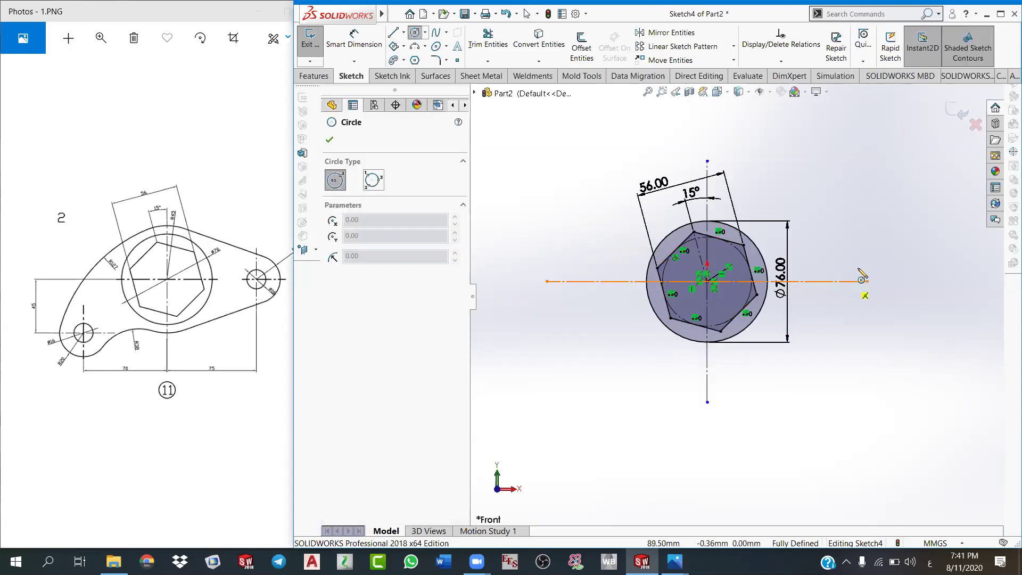
{"action": "left_click", "coordinate": [849, 281]}
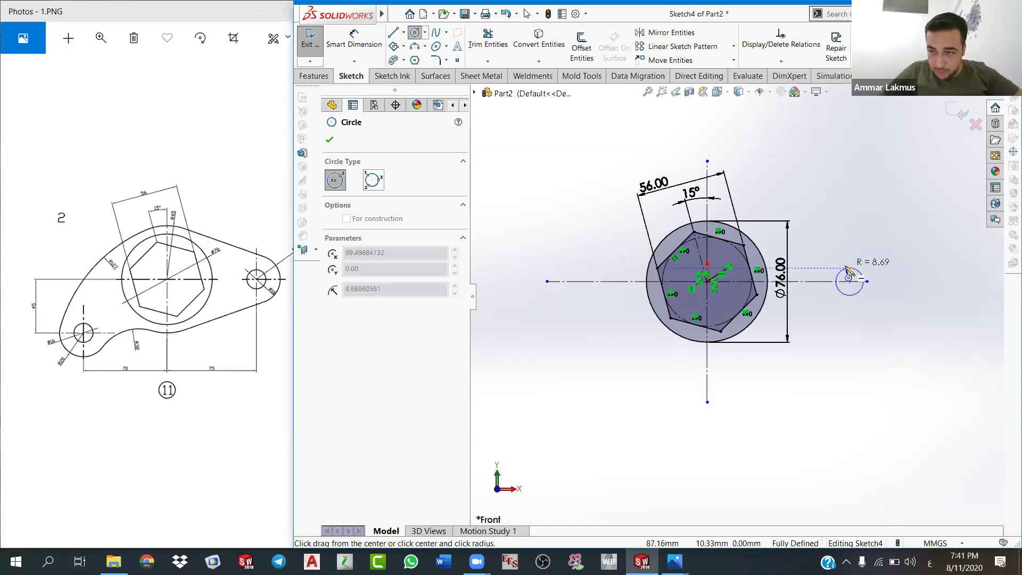
{"action": "left_click", "coordinate": [848, 268]}
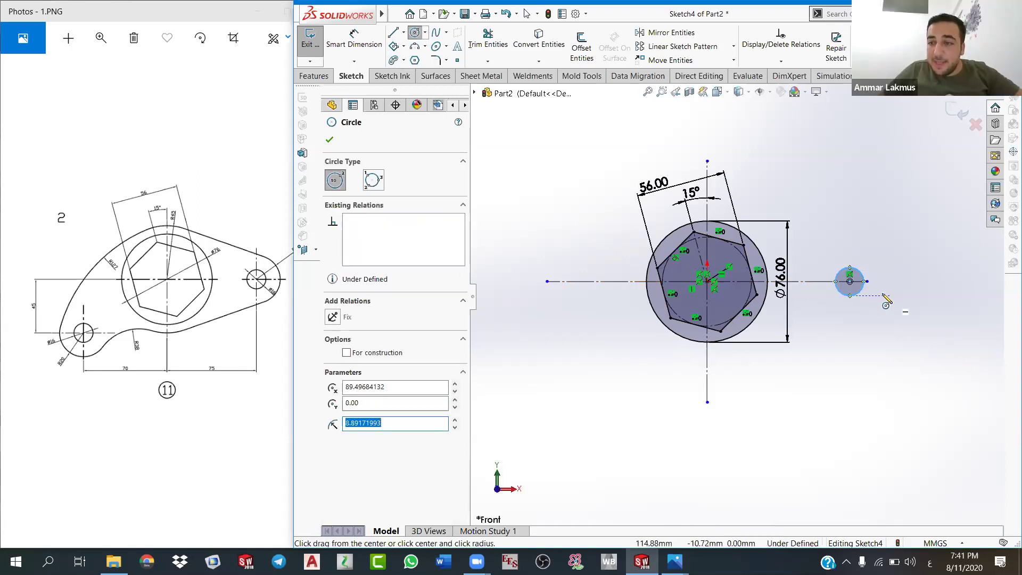
{"action": "scroll", "coordinate": [883, 298], "scroll_direction": "down", "scroll_amount": 3}
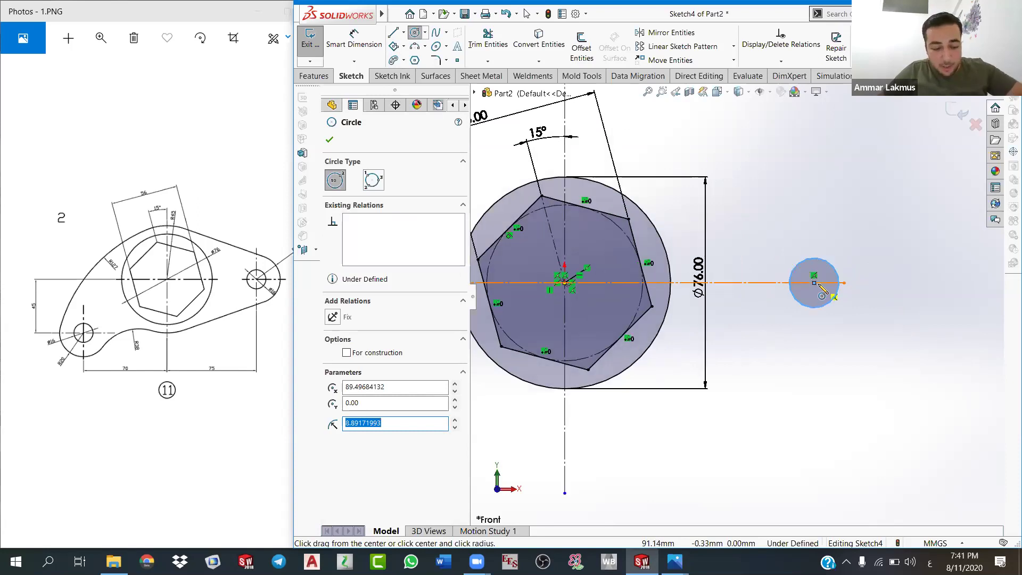
{"action": "key", "text": "ctrl+z"}
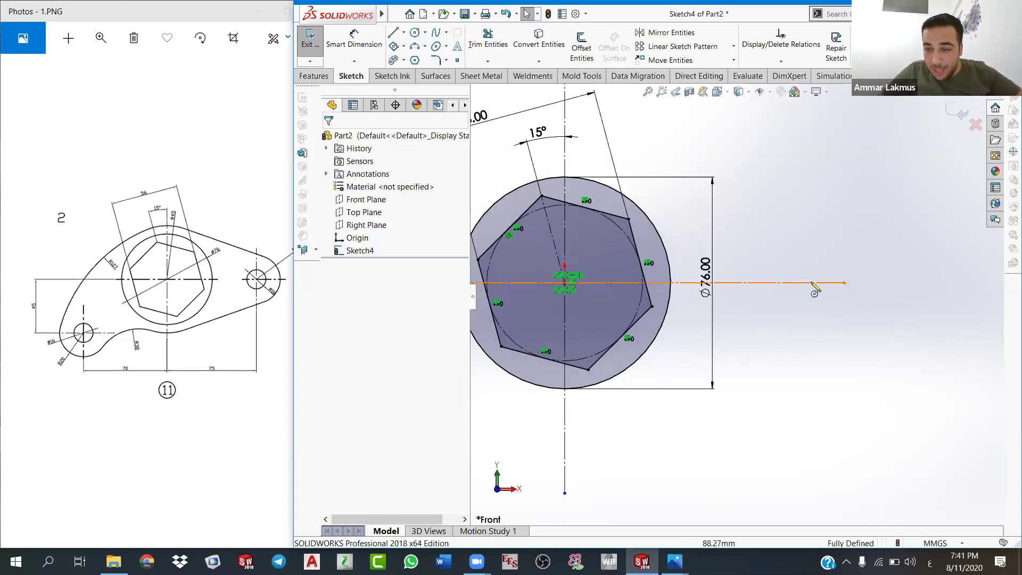
Step: Sketch a circle centred on the horizontal construction line at about X 90 mm, passing through the line's right endpoint
{"action": "key", "text": "c"}
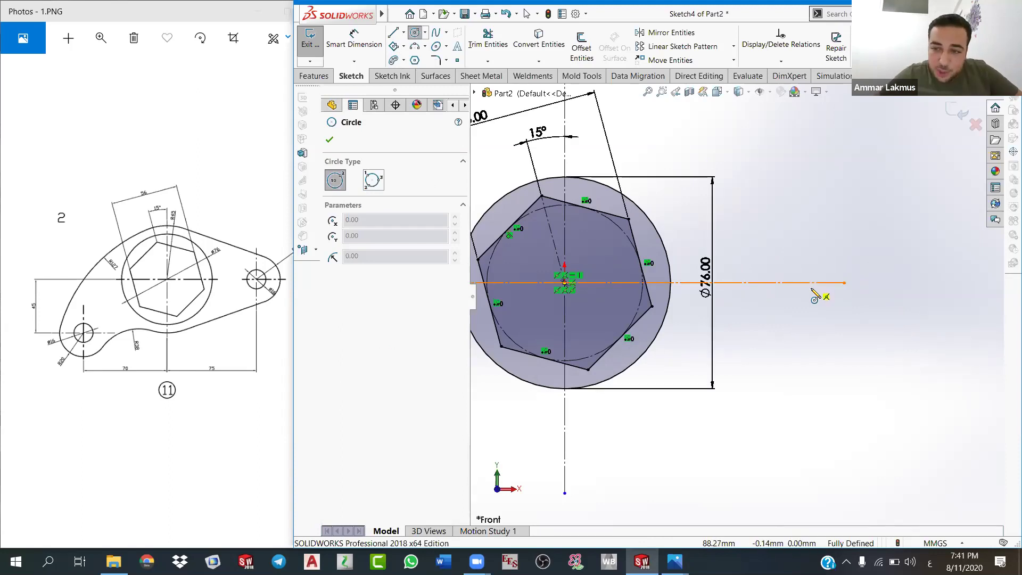
{"action": "scroll", "coordinate": [817, 290], "scroll_direction": "down", "scroll_amount": 5}
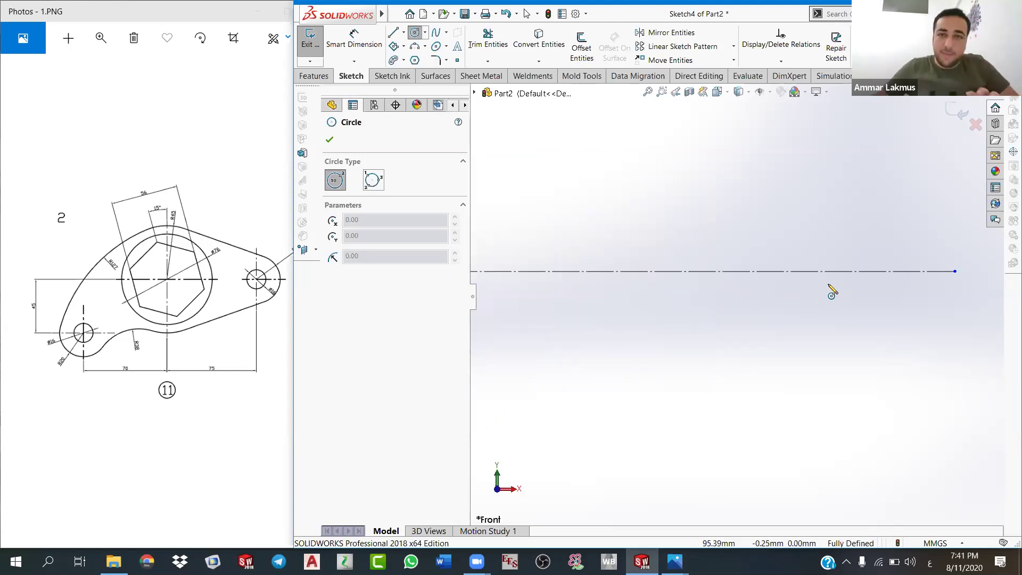
{"action": "scroll", "coordinate": [798, 298], "scroll_direction": "up", "scroll_amount": 5}
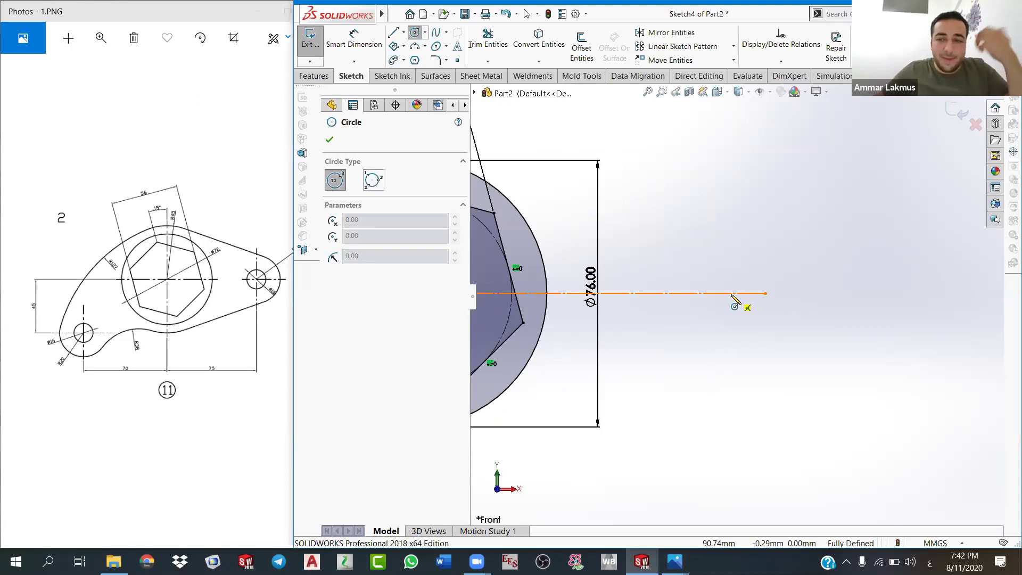
{"action": "left_click", "coordinate": [731, 293]}
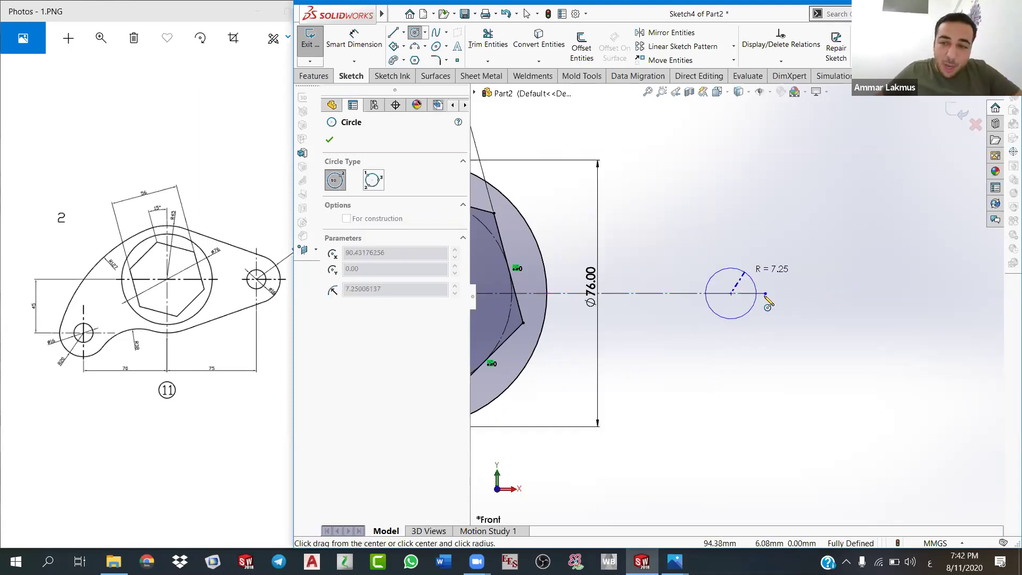
{"action": "left_click", "coordinate": [786, 347]}
{"action": "right_click", "coordinate": [782, 300]}
{"action": "left_click", "coordinate": [798, 347]}
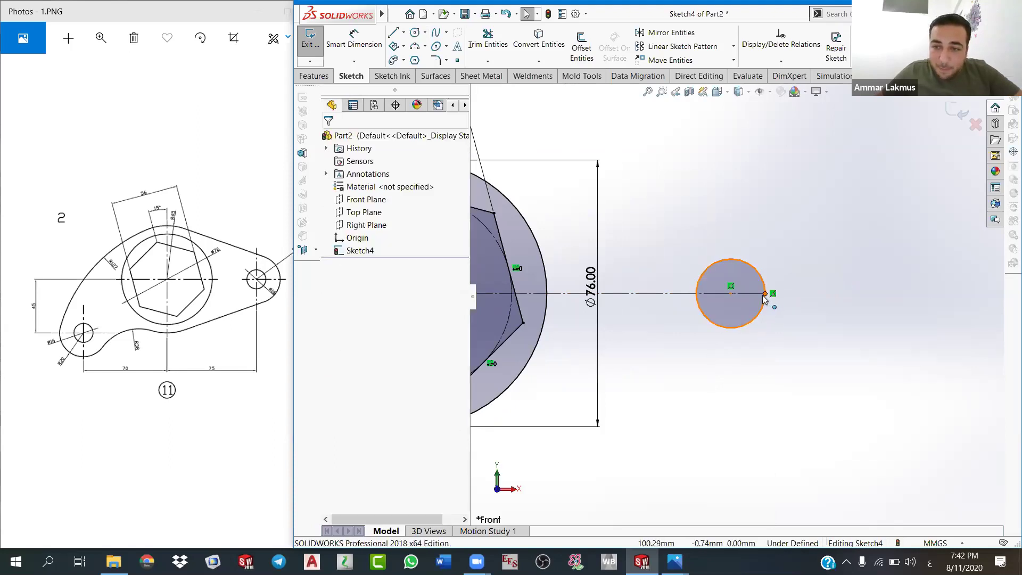
{"action": "scroll", "coordinate": [762, 295], "scroll_direction": "down", "scroll_amount": 3}
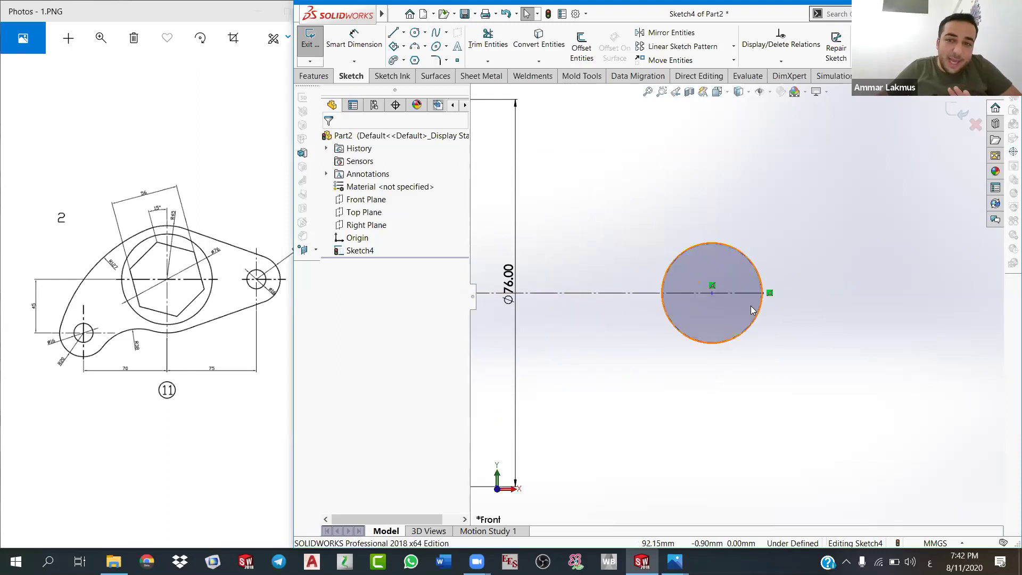
Step: Delete the coincident relation between the small circle and the horizontal construction line's right endpoint, and extend that endpoint to about X 118 mm
{"action": "right_click", "coordinate": [768, 294]}
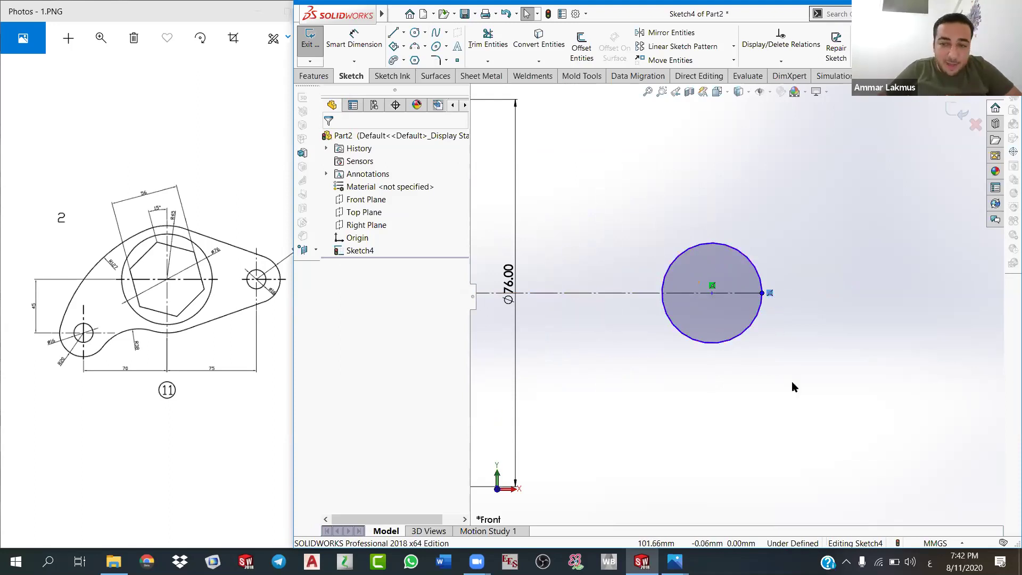
{"action": "left_click", "coordinate": [805, 437]}
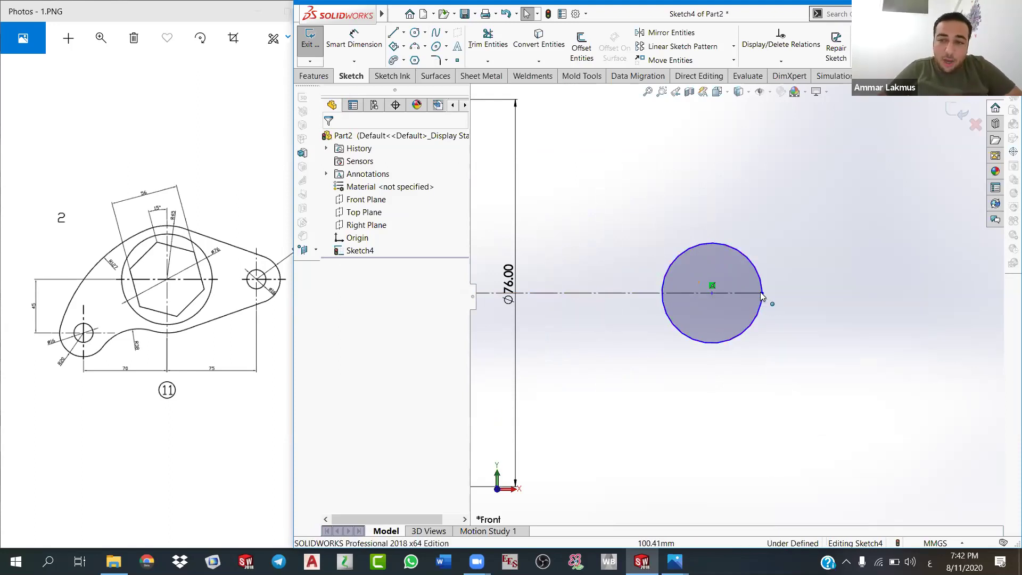
{"action": "left_click_drag", "start_coordinate": [763, 292], "coordinate": [854, 293]}
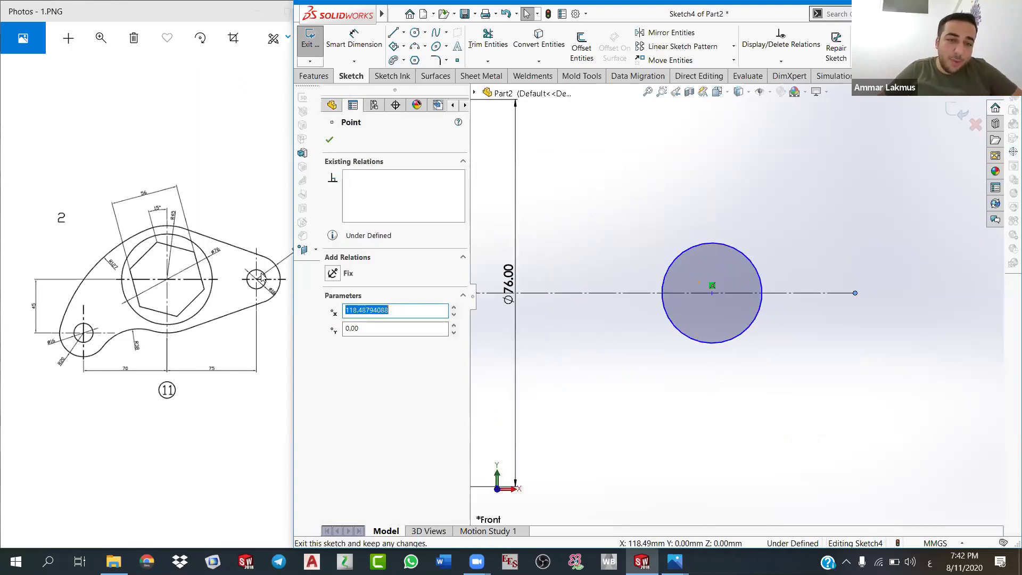
Step: Dimension the small right-hand circle's diameter at 16 mm, as given for that hole in the reference drawing
{"action": "left_click", "coordinate": [212, 284]}
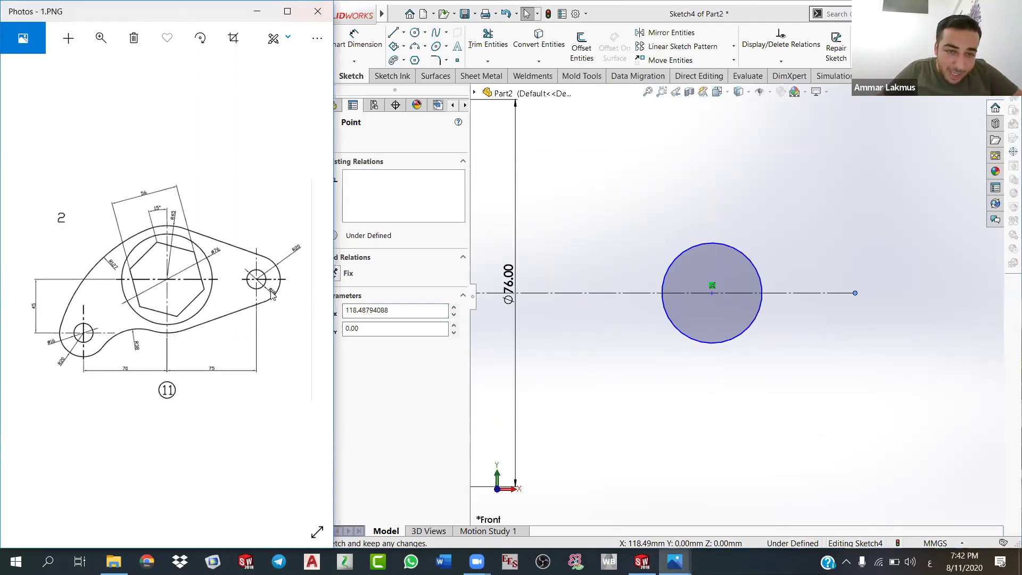
{"action": "scroll", "coordinate": [272, 296], "scroll_direction": "up", "scroll_amount": 4}
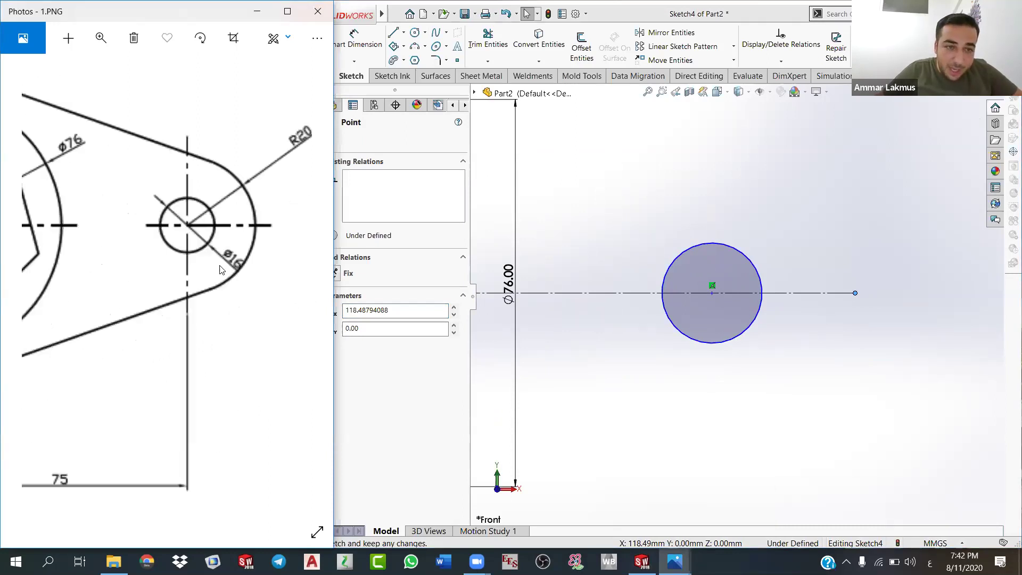
{"action": "scroll", "coordinate": [207, 272], "scroll_direction": "down", "scroll_amount": 4}
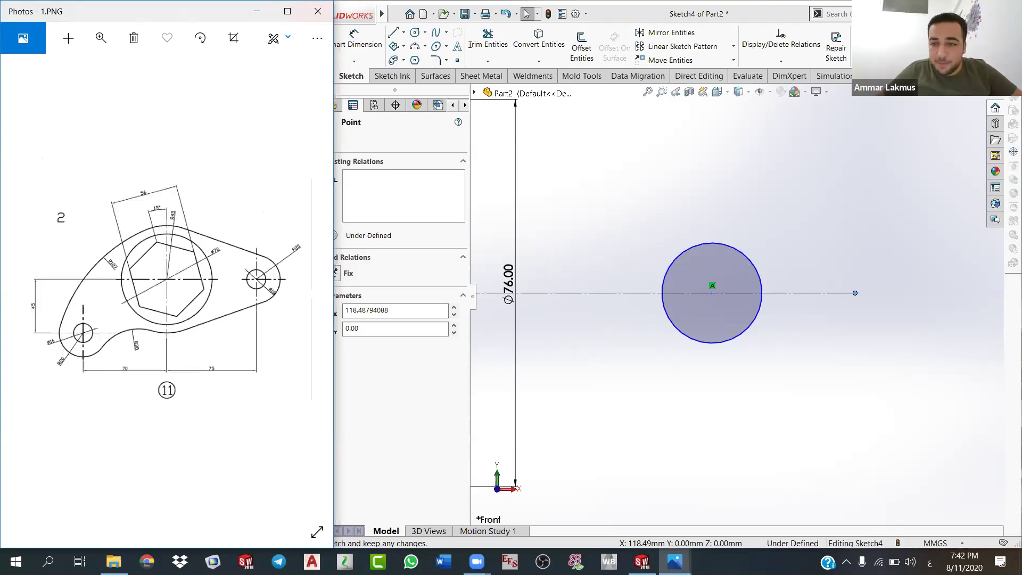
{"action": "left_click", "coordinate": [745, 259]}
{"action": "key", "text": "Escape"}
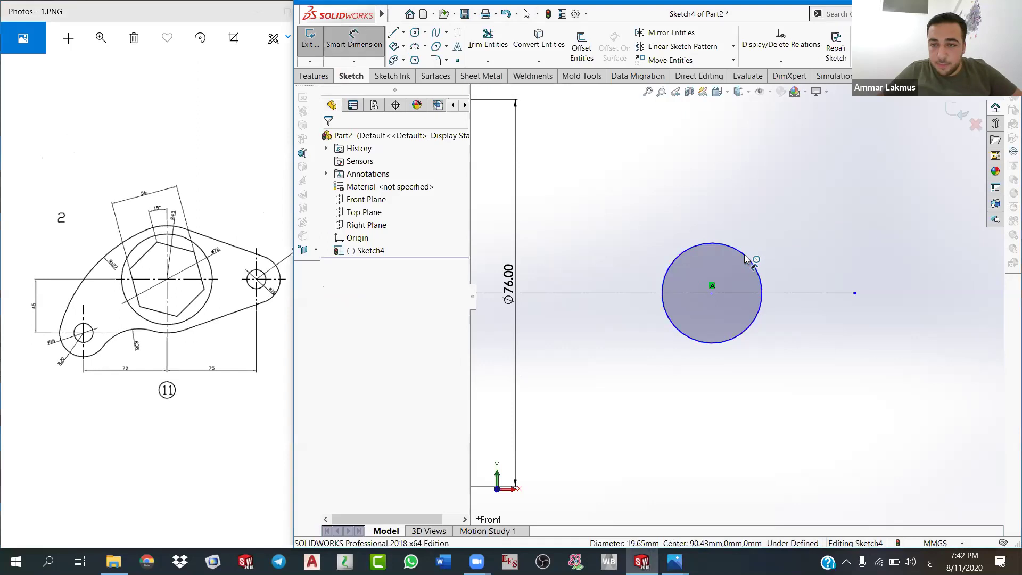
{"action": "left_click", "coordinate": [745, 259]}
{"action": "left_click", "coordinate": [798, 216]}
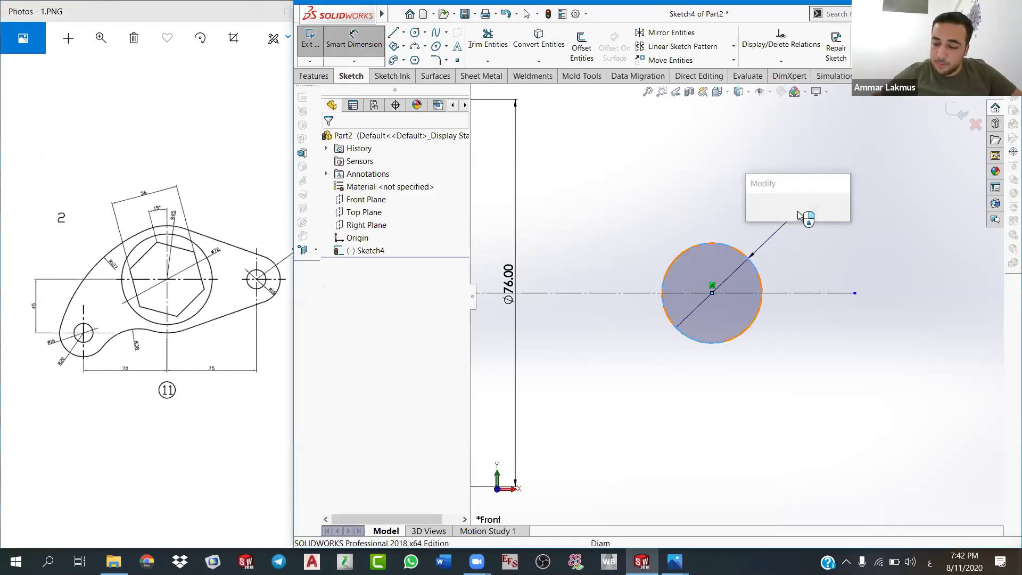
{"action": "type", "text": "15"}
{"action": "key", "text": "BackSpace"}
{"action": "type", "text": "6"}
{"action": "key", "text": "Return"}
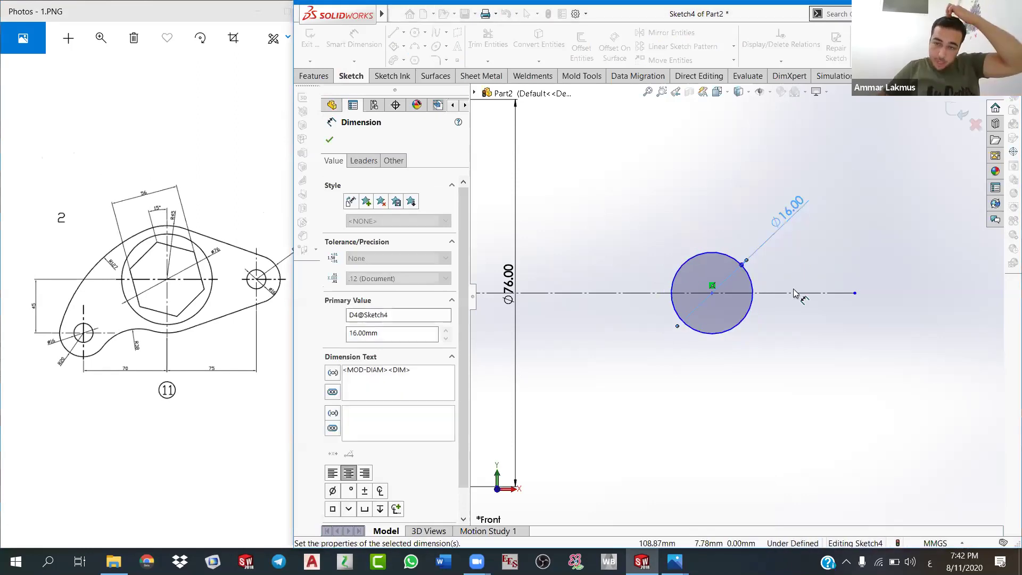
{"action": "right_click", "coordinate": [790, 318]}
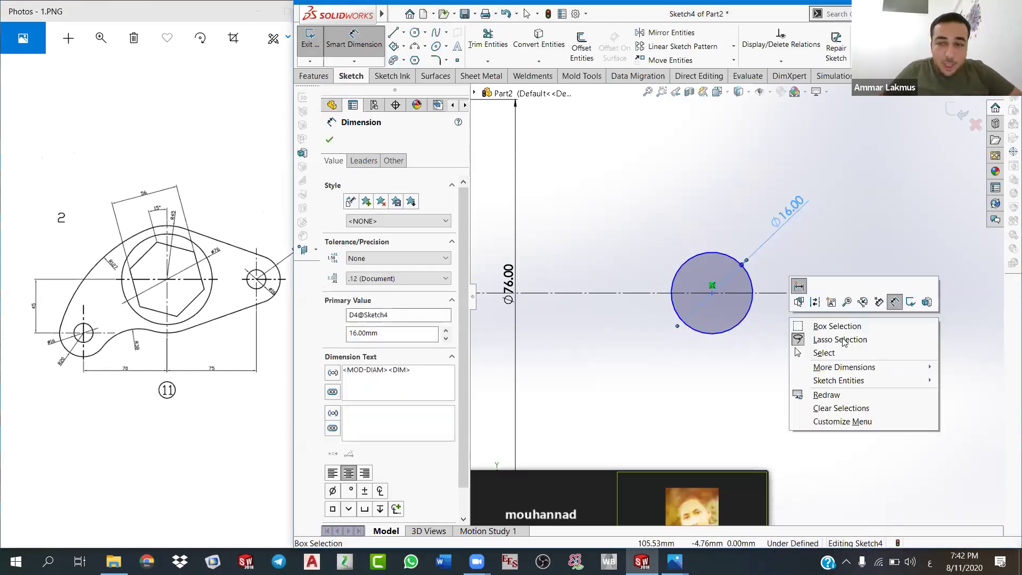
{"action": "left_click", "coordinate": [824, 353]}
Step: Move the horizontal construction line's right endpoint to about X 117 mm
{"action": "scroll", "coordinate": [788, 330], "scroll_direction": "up", "scroll_amount": 3}
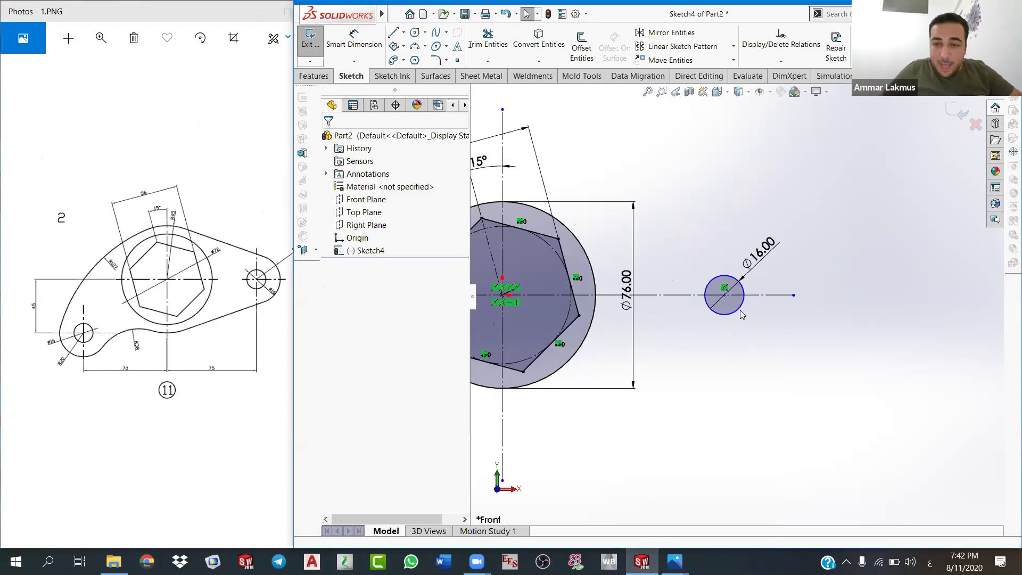
{"action": "scroll", "coordinate": [739, 310], "scroll_direction": "up", "scroll_amount": 2}
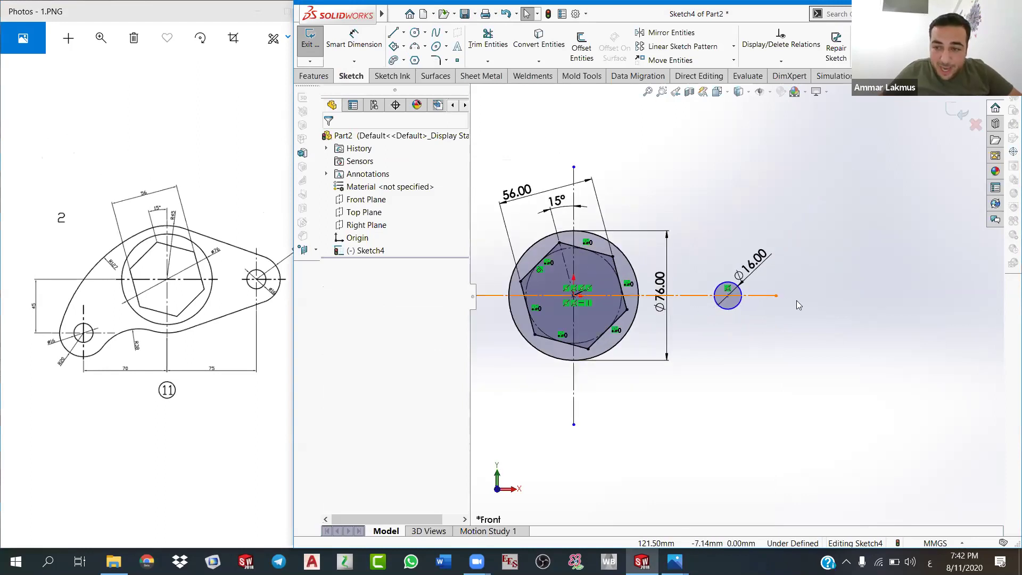
{"action": "left_click_drag", "start_coordinate": [697, 293], "coordinate": [774, 297]}
{"action": "scroll", "coordinate": [743, 315], "scroll_direction": "down", "scroll_amount": 3}
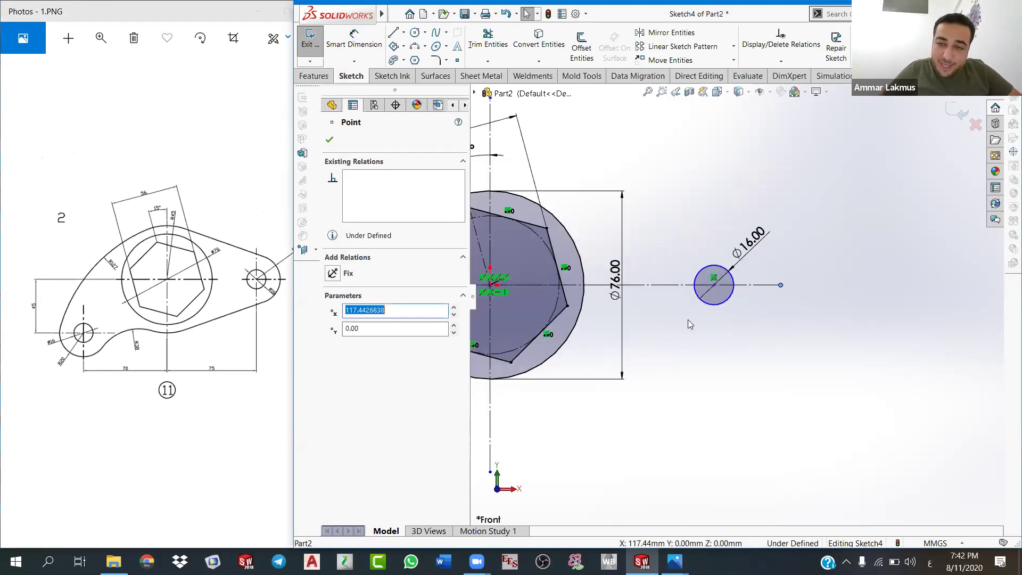
{"action": "left_click", "coordinate": [627, 298]}
{"action": "scroll", "coordinate": [629, 294], "scroll_direction": "up", "scroll_amount": 2}
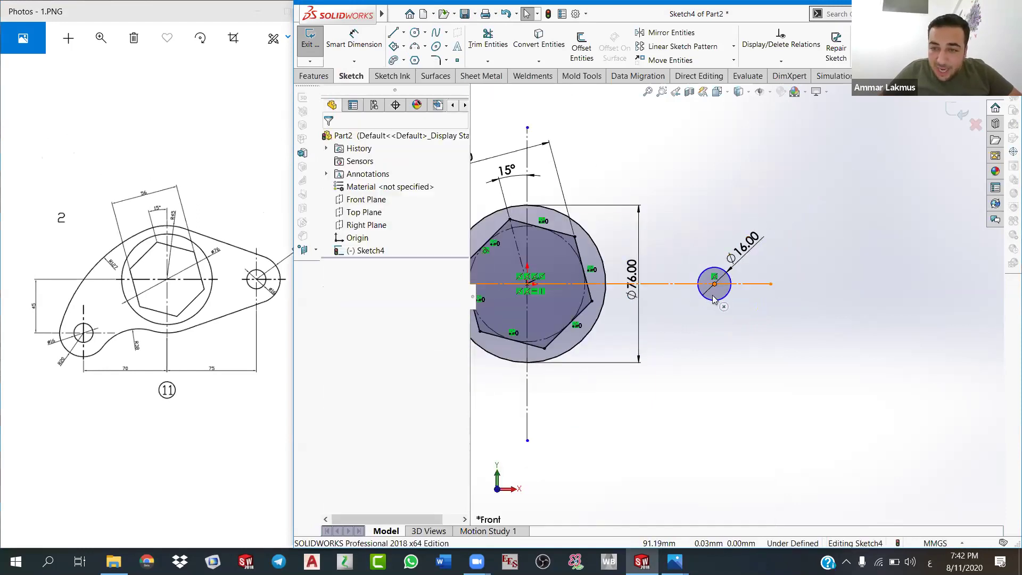
Step: Examine the distance and available relations between the 16 mm circle's centre and the origin
{"action": "left_click", "coordinate": [714, 283]}
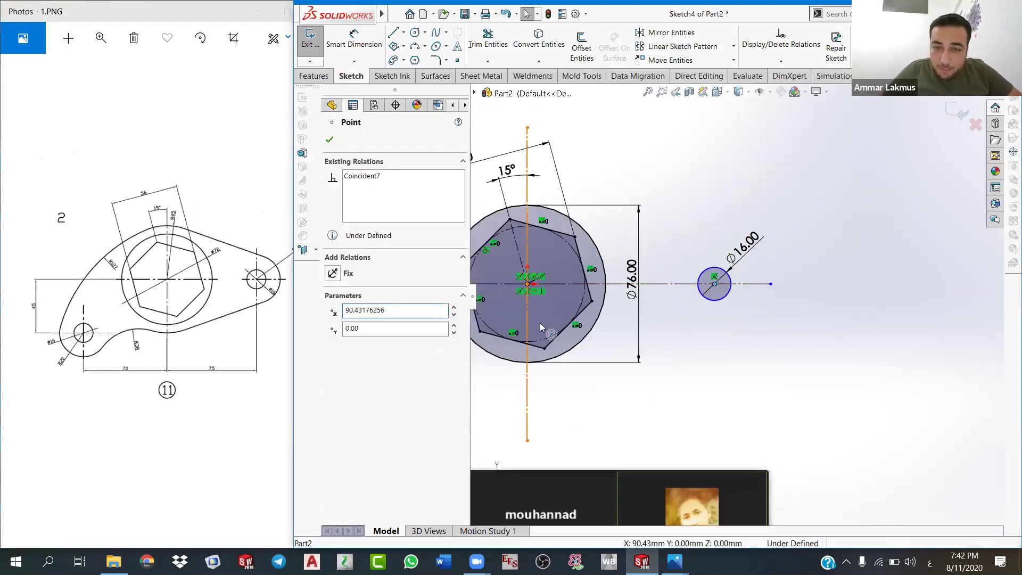
{"action": "left_click", "coordinate": [527, 284], "text": "ctrl"}
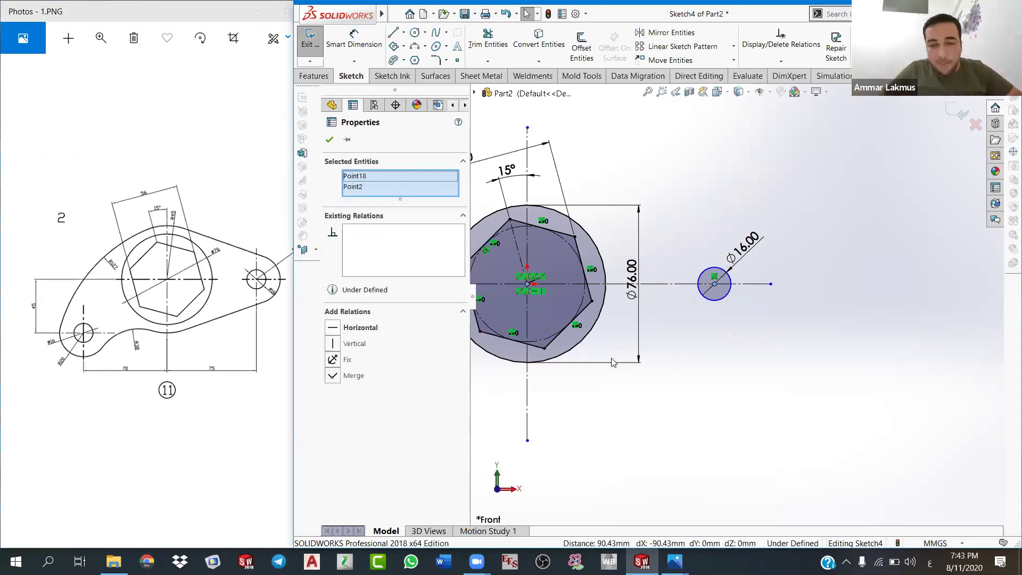
{"action": "left_click", "coordinate": [330, 140]}
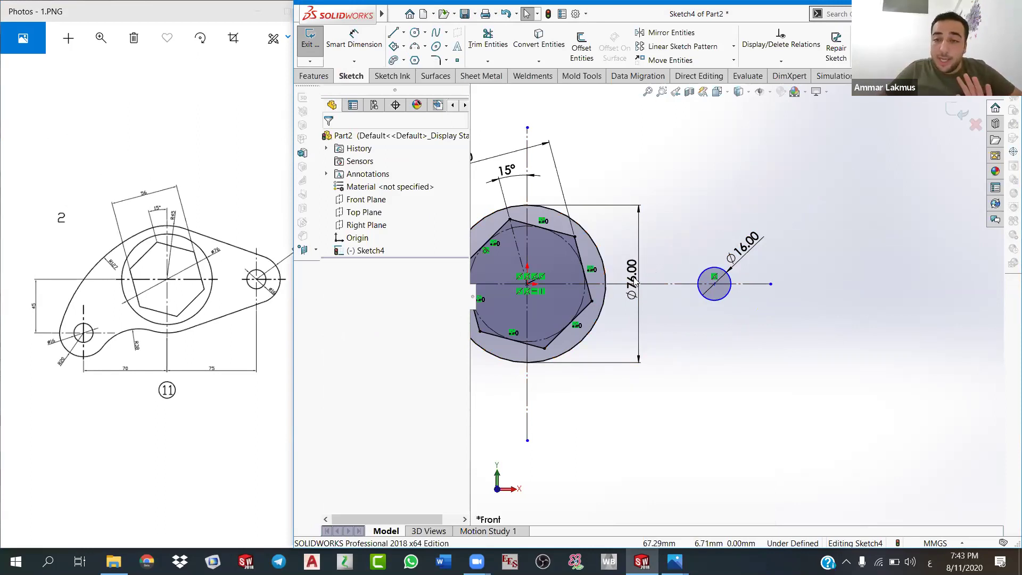
Step: Sketch a circle of about 30 mm radius centred at about X -105, Y -91 mm and make it equal to the 16 mm circle
{"action": "key", "text": "f"}
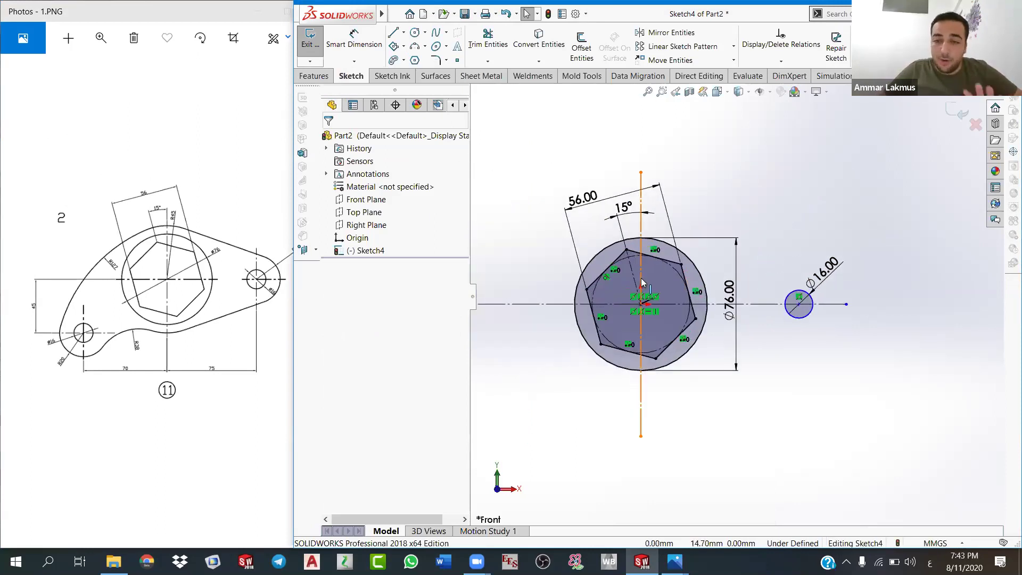
{"action": "scroll", "coordinate": [644, 282], "scroll_direction": "down", "scroll_amount": 1}
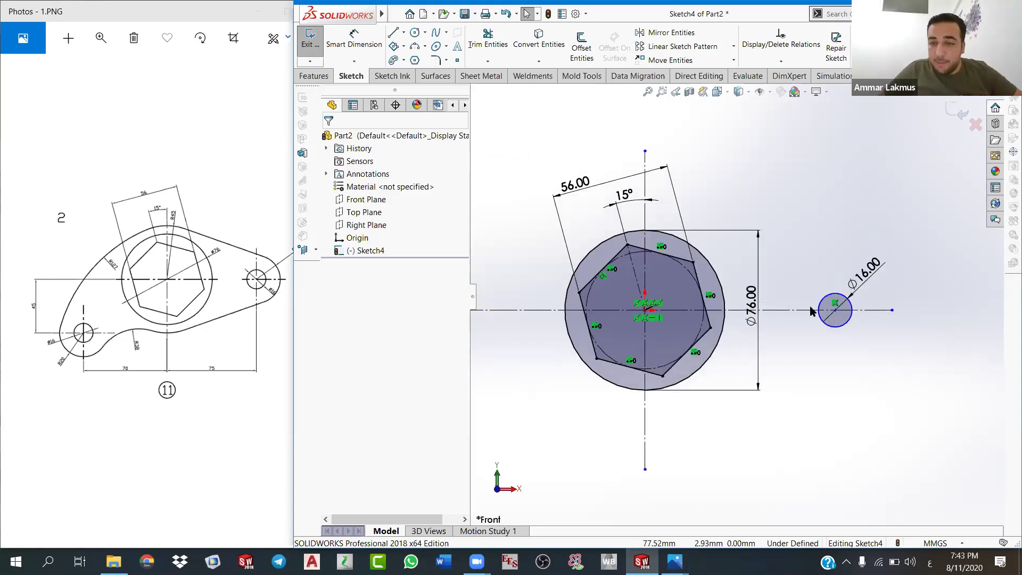
{"action": "scroll", "coordinate": [809, 310], "scroll_direction": "down", "scroll_amount": 1}
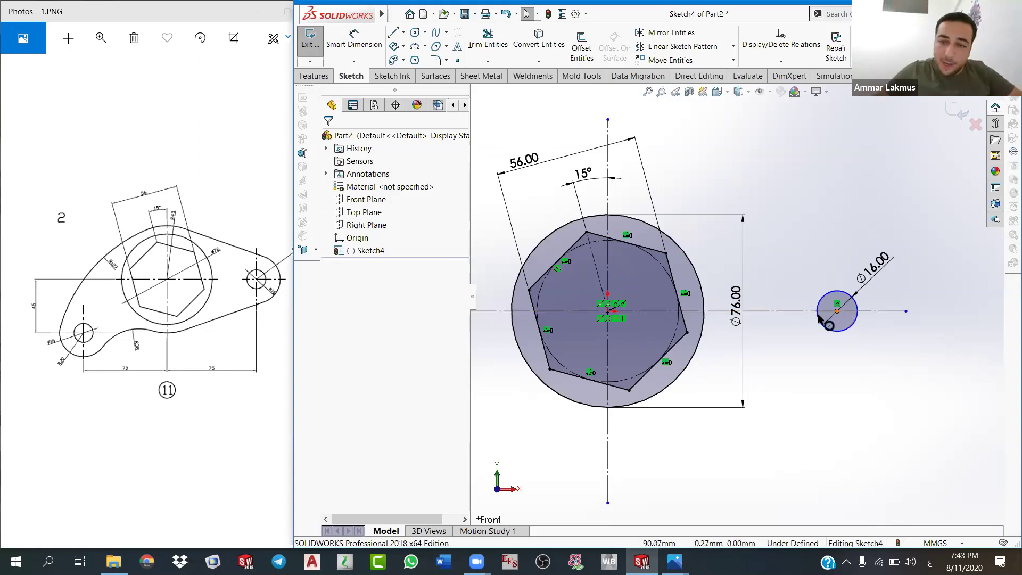
{"action": "scroll", "coordinate": [736, 297], "scroll_direction": "up", "scroll_amount": 3}
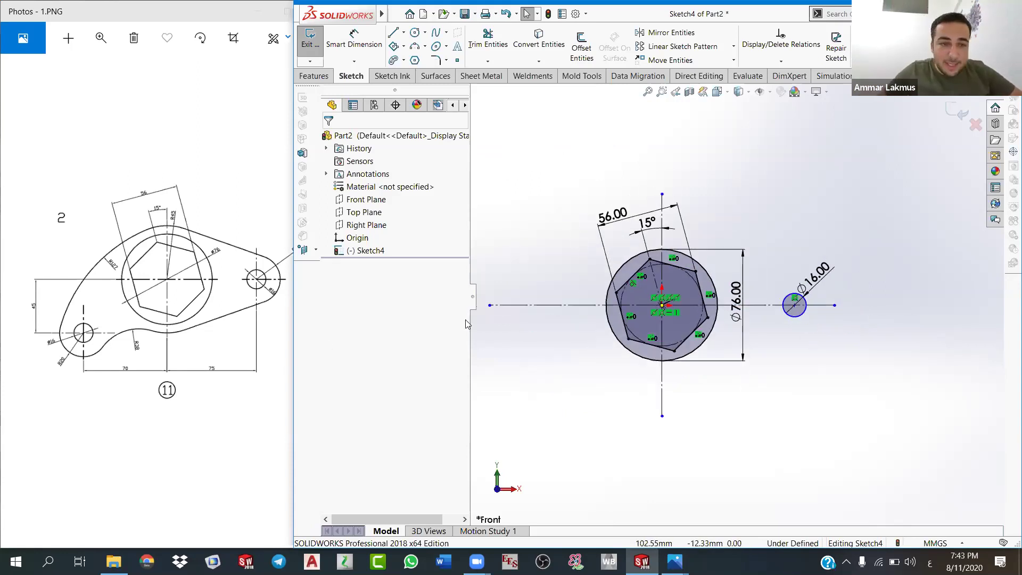
{"action": "scroll", "coordinate": [586, 314], "scroll_direction": "up", "scroll_amount": 2}
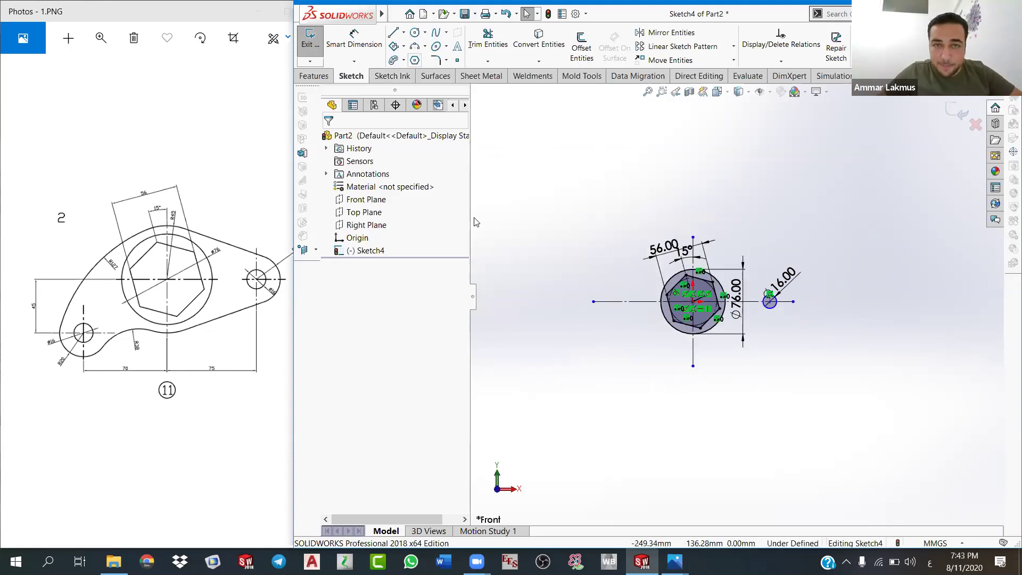
{"action": "left_click", "coordinate": [603, 378]}
{"action": "left_click", "coordinate": [622, 363]}
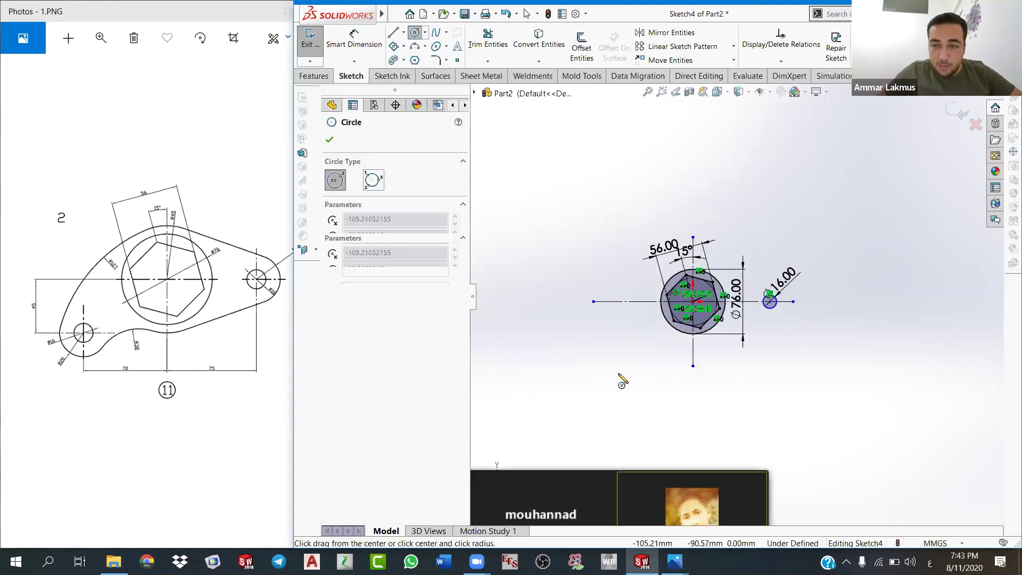
{"action": "right_click", "coordinate": [615, 340]}
{"action": "left_click", "coordinate": [614, 333]}
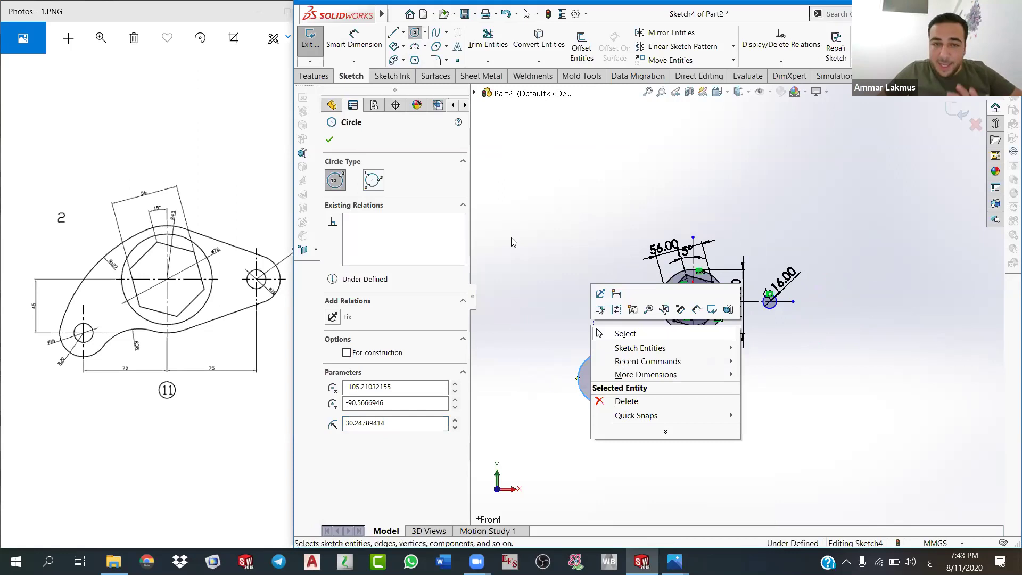
{"action": "left_click", "coordinate": [775, 305], "text": "ctrl"}
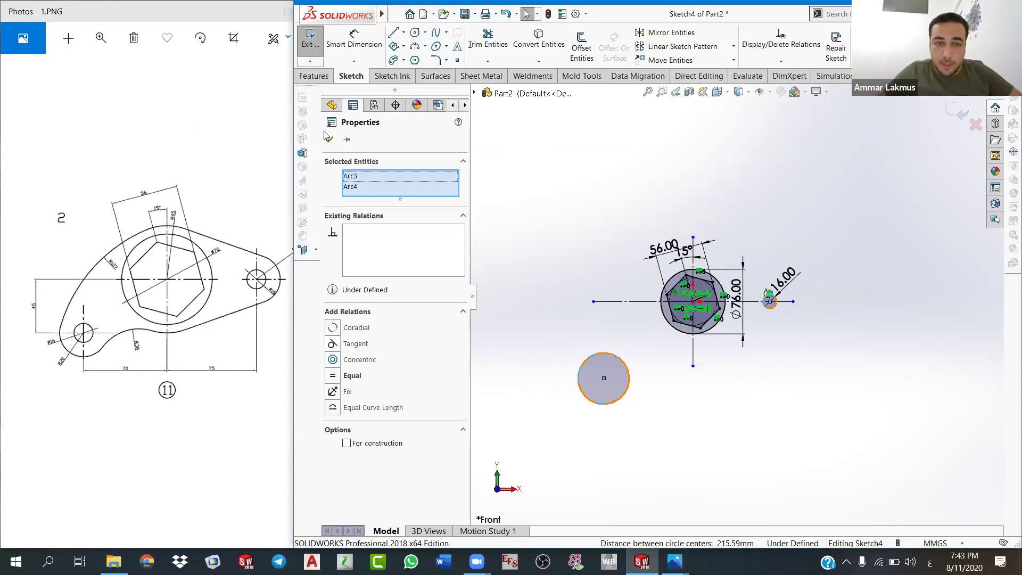
{"action": "left_click", "coordinate": [741, 352]}
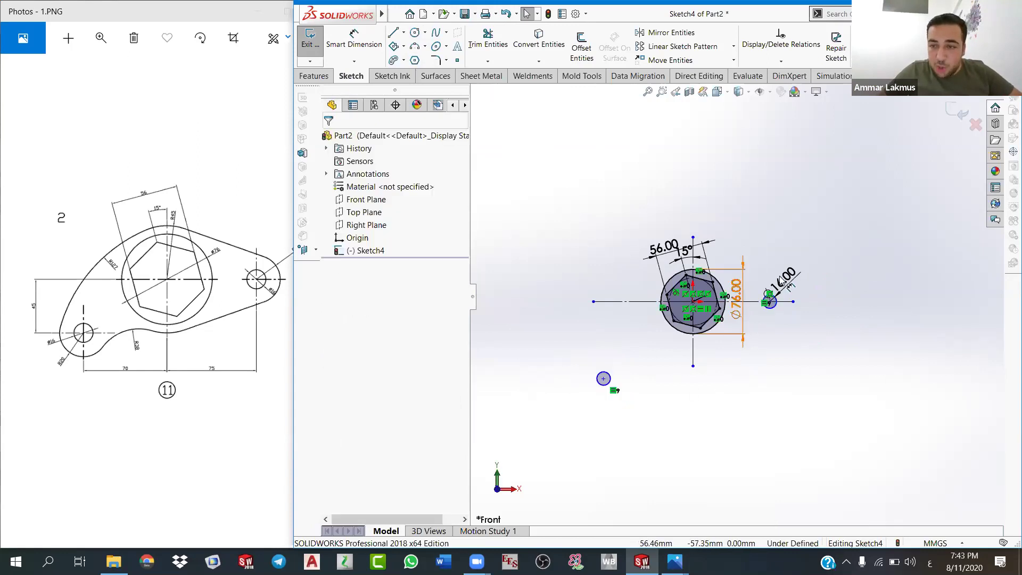
Step: Dimension the vertical distance between the origin and the lower-left circle's centre at 45 mm
{"action": "scroll", "coordinate": [742, 357], "scroll_direction": "down", "scroll_amount": 3}
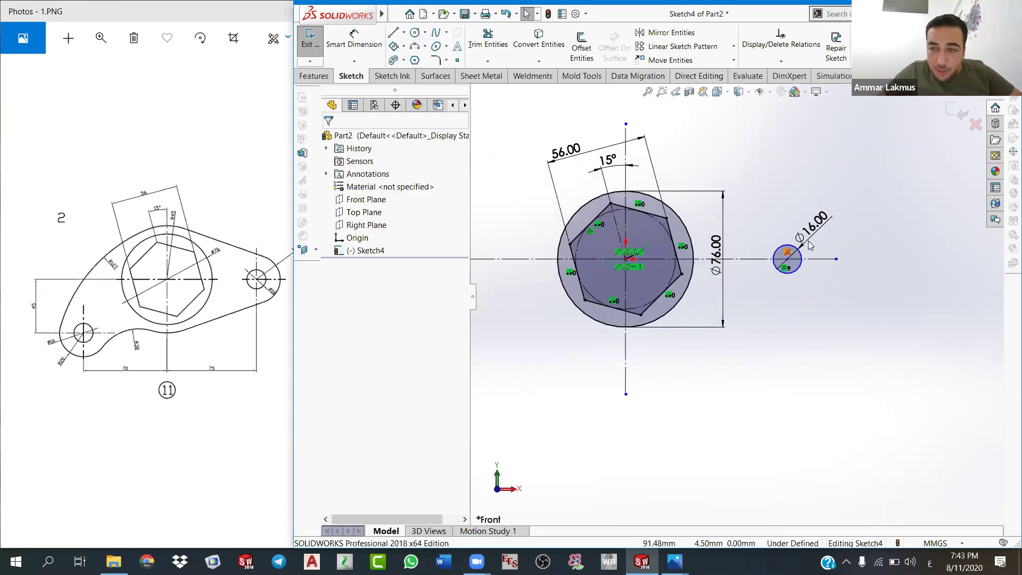
{"action": "scroll", "coordinate": [807, 239], "scroll_direction": "down", "scroll_amount": 2}
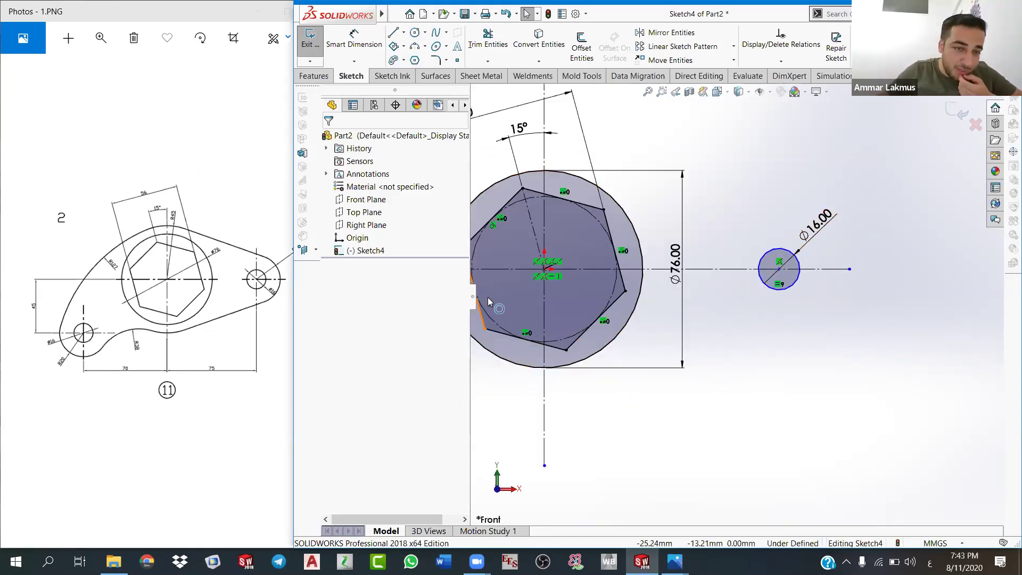
{"action": "key", "text": "f"}
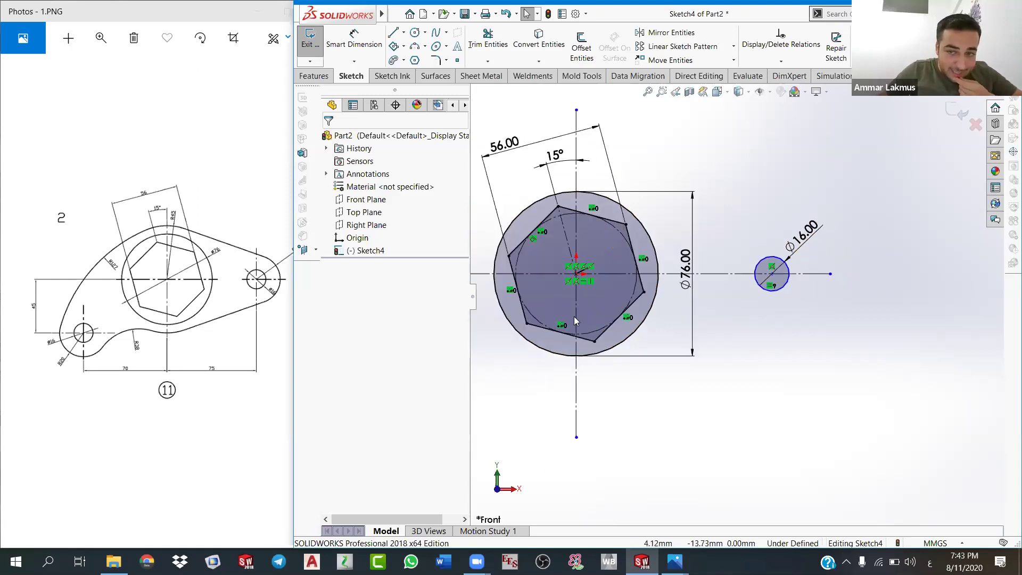
{"action": "key", "text": "z"}
{"action": "scroll", "coordinate": [574, 316], "scroll_direction": "up", "scroll_amount": 3}
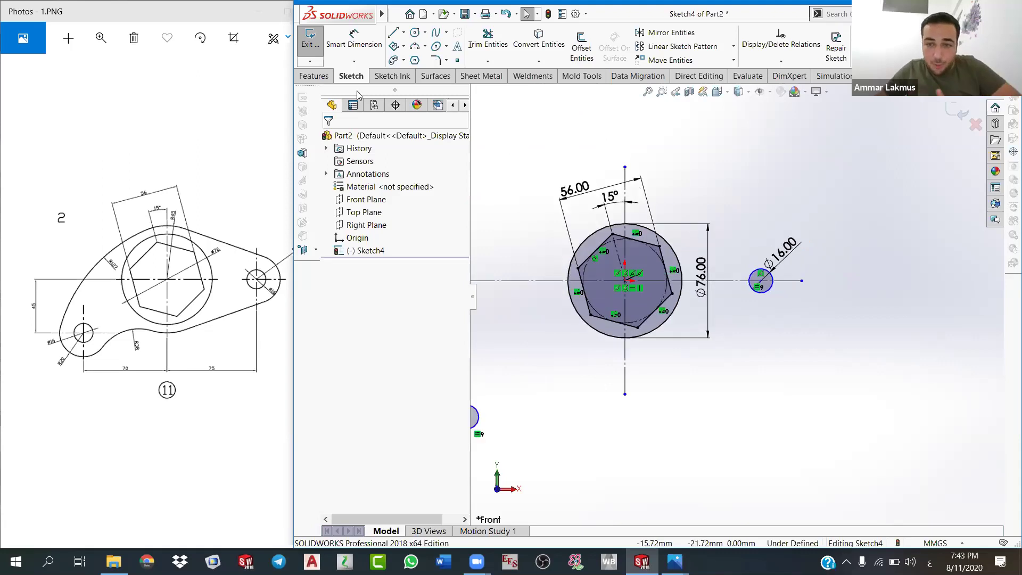
{"action": "right_click_drag", "start_coordinate": [643, 349], "coordinate": [644, 323]}
{"action": "left_click", "coordinate": [549, 380]}
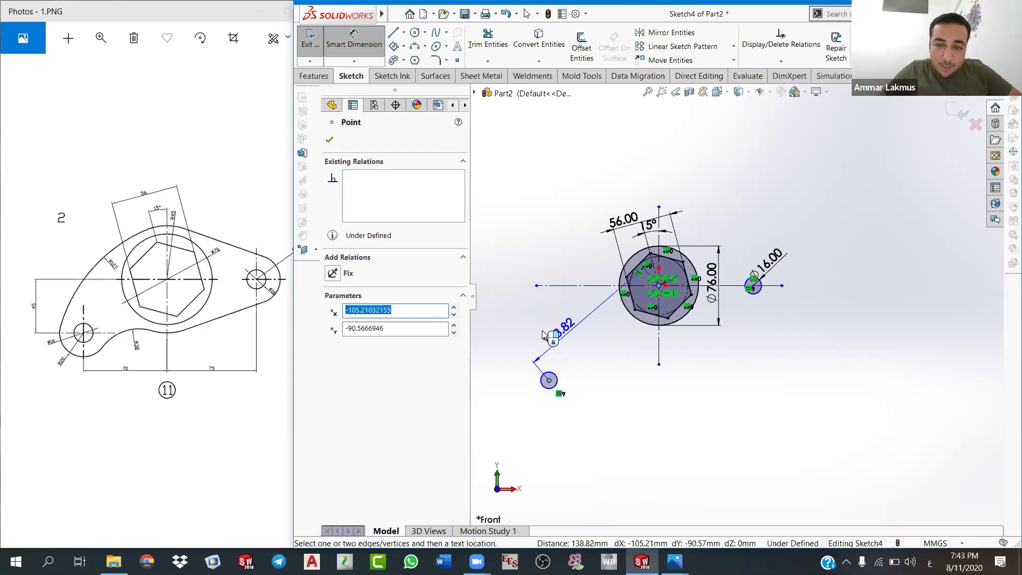
{"action": "left_click", "coordinate": [544, 335]}
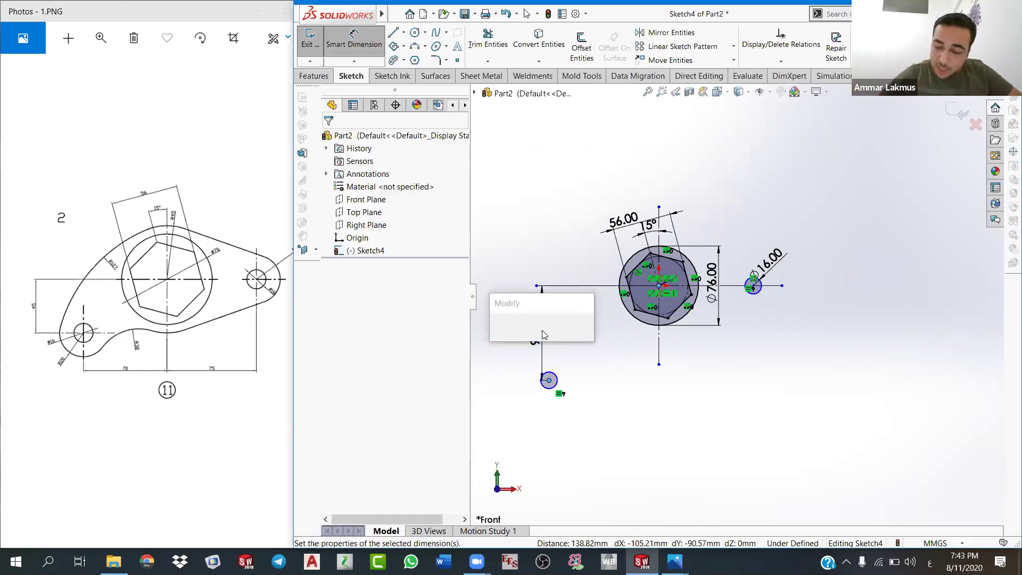
{"action": "type", "text": "45"}
{"action": "key", "text": "Return"}
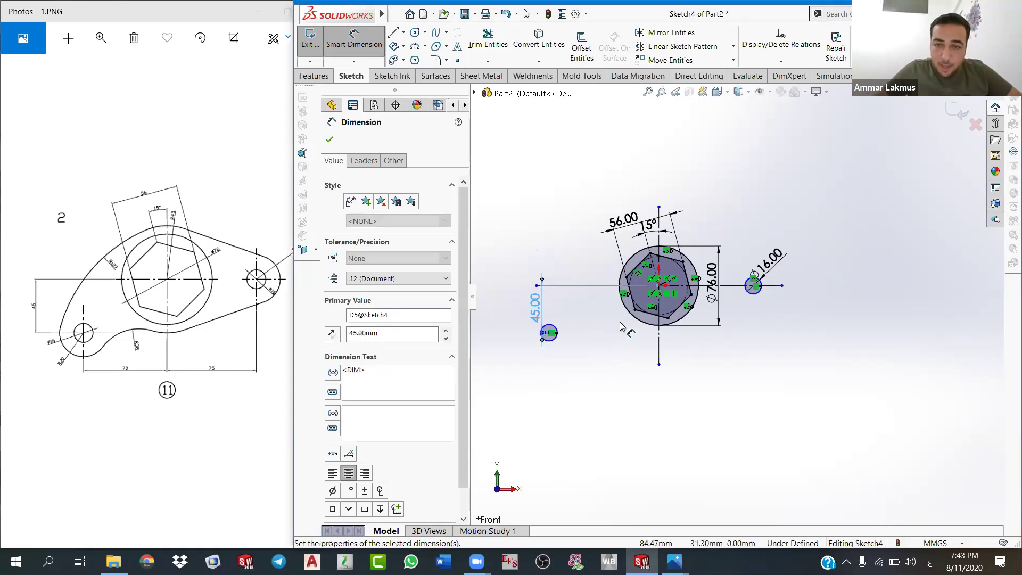
Step: Dimension the horizontal distance between the lower-left circle's centre and the vertical construction line at 70 mm
{"action": "scroll", "coordinate": [551, 229], "scroll_direction": "down", "scroll_amount": 1}
{"action": "scroll", "coordinate": [596, 329], "scroll_direction": "down", "scroll_amount": 1}
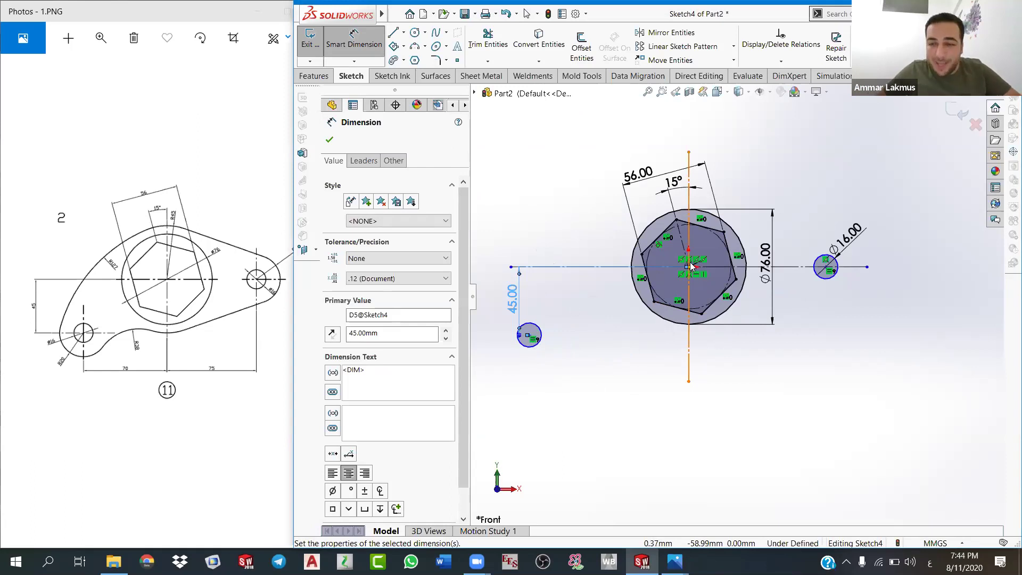
{"action": "left_click", "coordinate": [530, 336]}
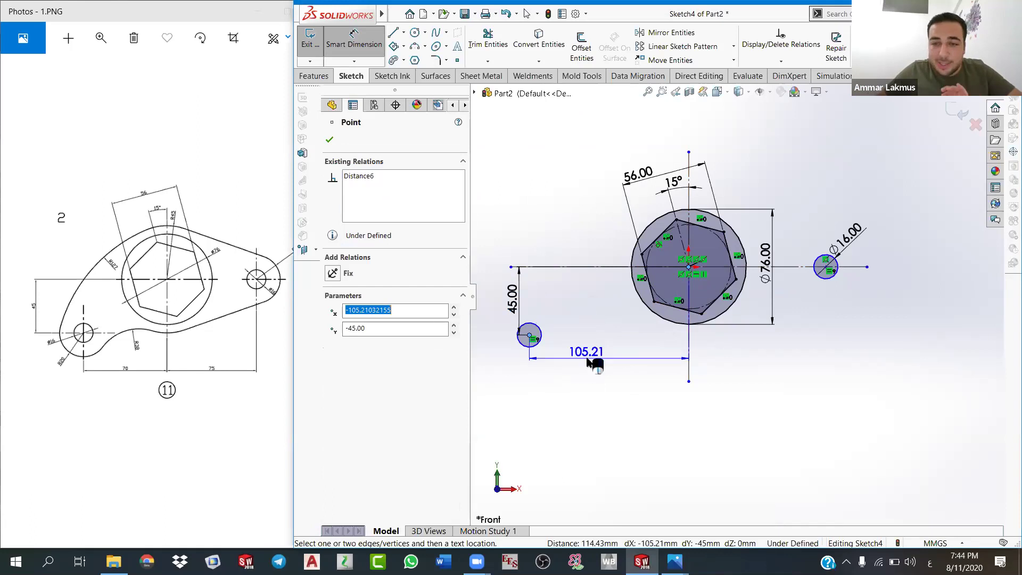
{"action": "left_click", "coordinate": [589, 363]}
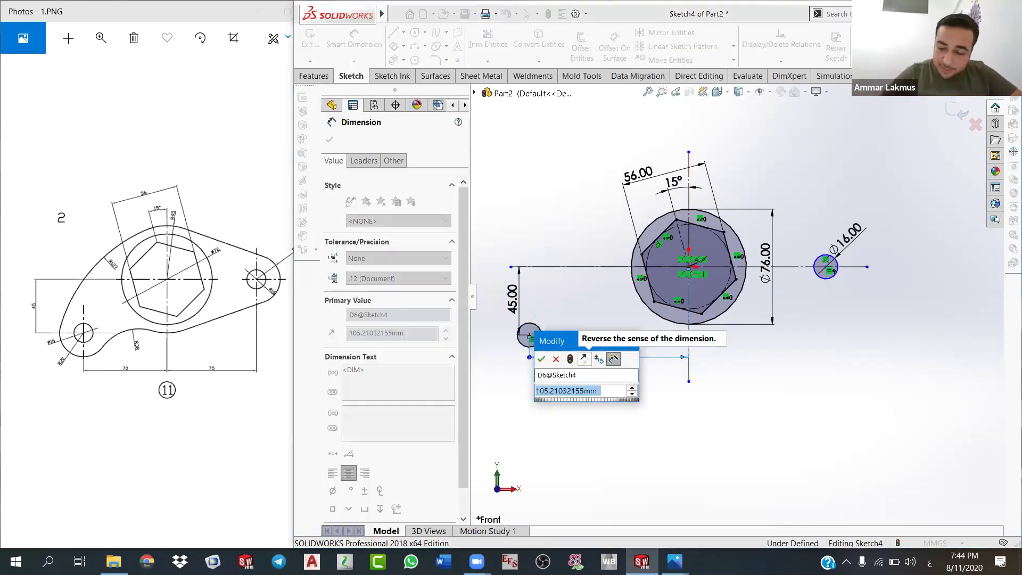
{"action": "type", "text": "70"}
{"action": "key", "text": "Return"}
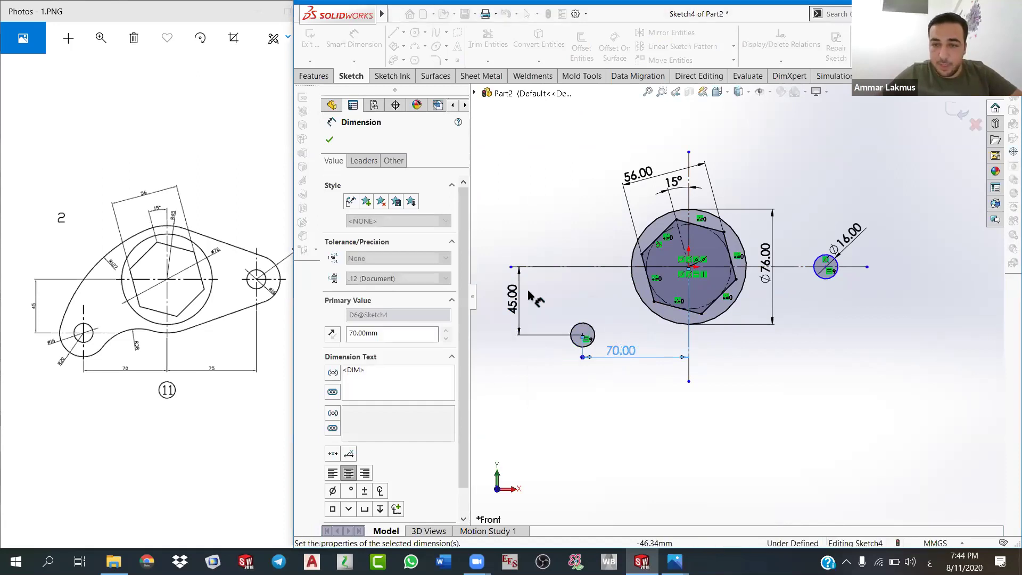
Step: Move the 45 mm dimension closer to the lower-left circle and end dimensioning
{"action": "left_click_drag", "start_coordinate": [514, 296], "coordinate": [551, 298]}
{"action": "right_click", "coordinate": [780, 358]}
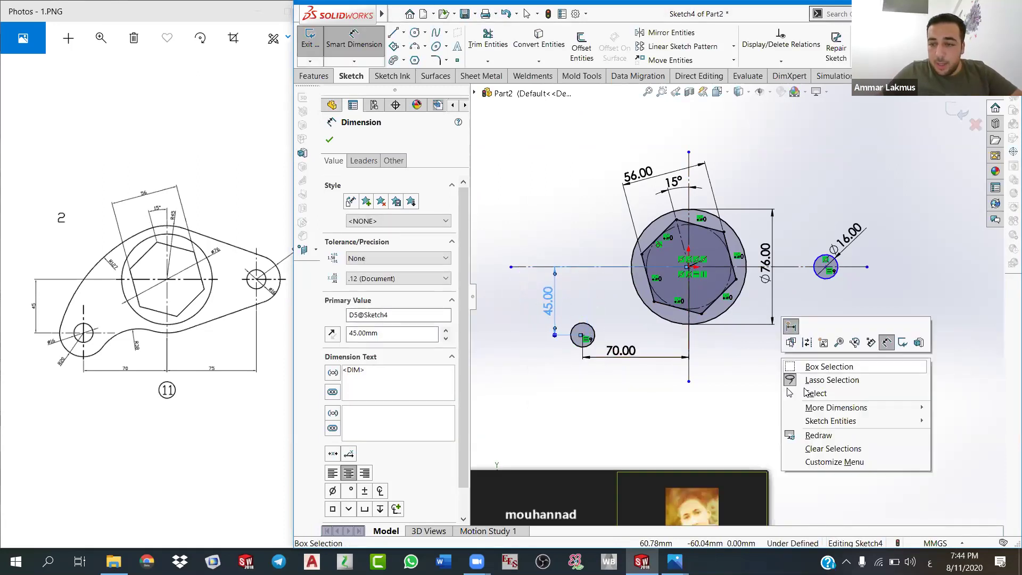
{"action": "left_click", "coordinate": [810, 393]}
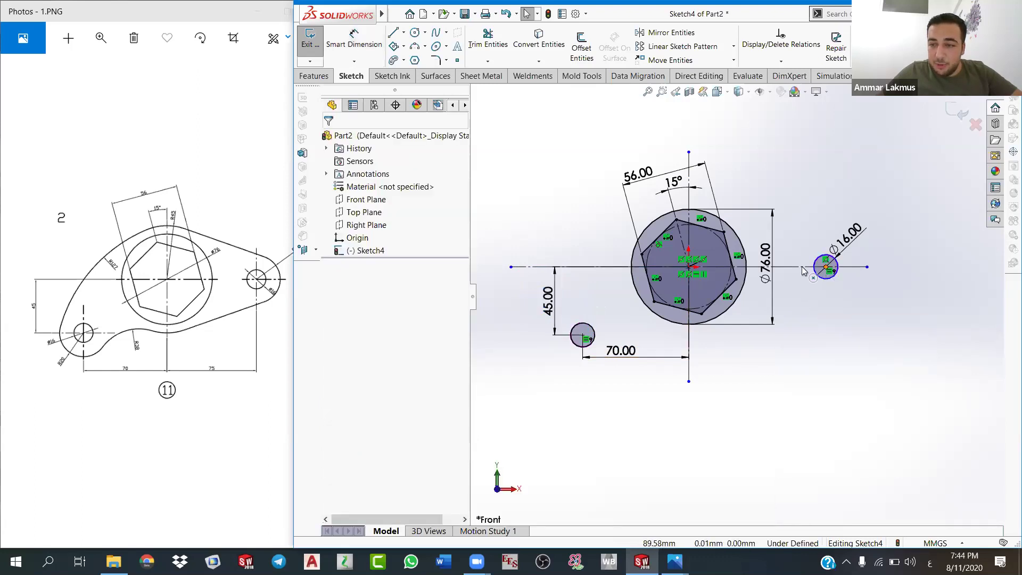
Step: Dimension the horizontal distance between the vertical construction line and the centre of the 16 mm circle on the horizontal axis at 75 mm
{"action": "left_click", "coordinate": [825, 266]}
{"action": "left_click_drag", "start_coordinate": [824, 259], "coordinate": [814, 287]}
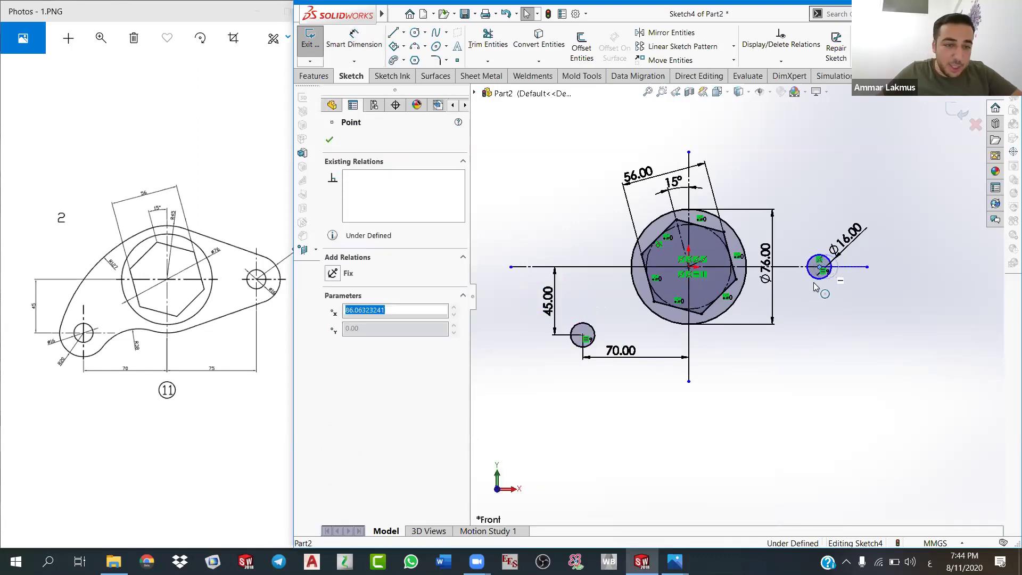
{"action": "left_click", "coordinate": [362, 49]}
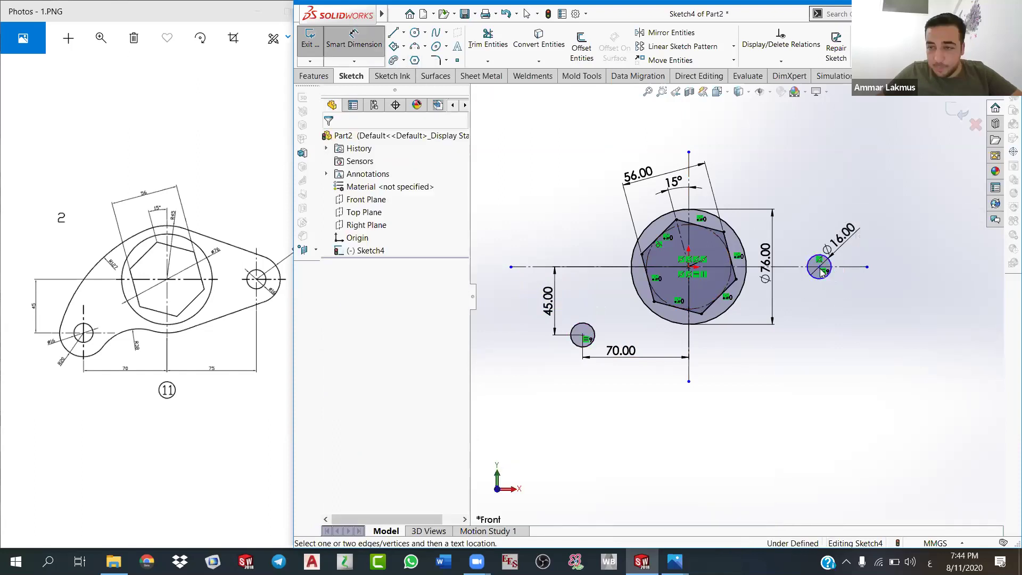
{"action": "scroll", "coordinate": [820, 271], "scroll_direction": "down", "scroll_amount": 2}
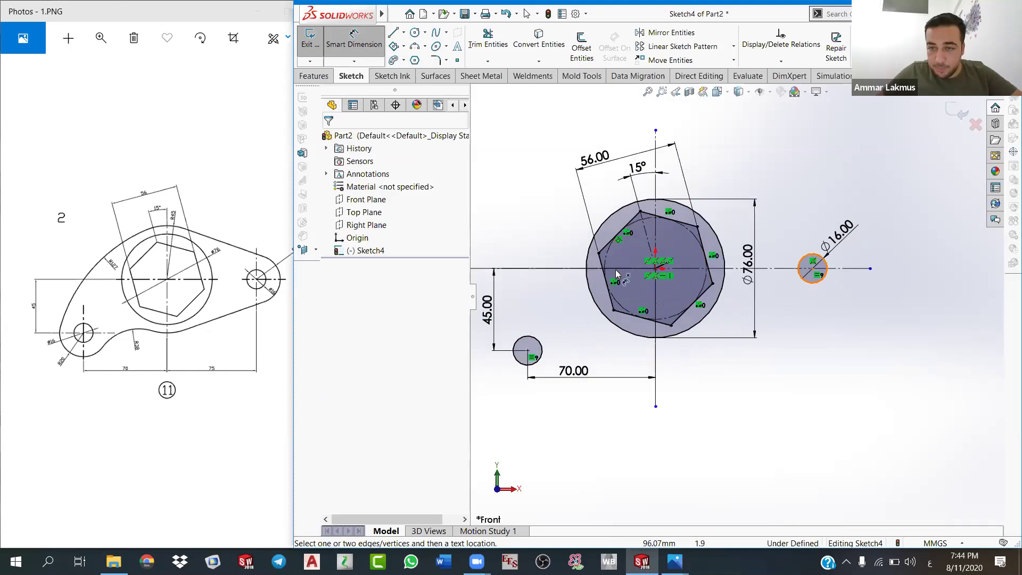
{"action": "left_click", "coordinate": [804, 270]}
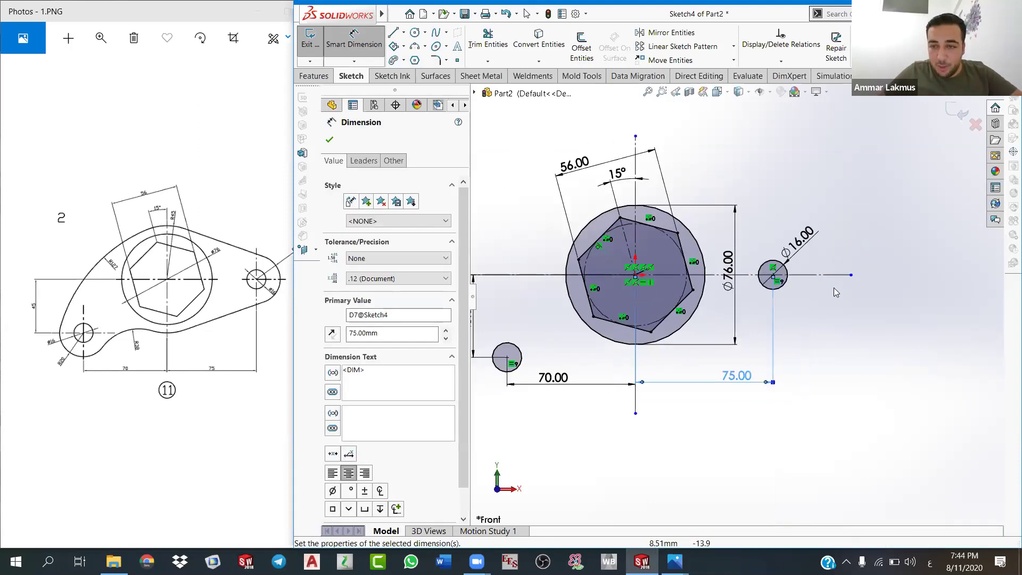
{"action": "right_click", "coordinate": [527, 205]}
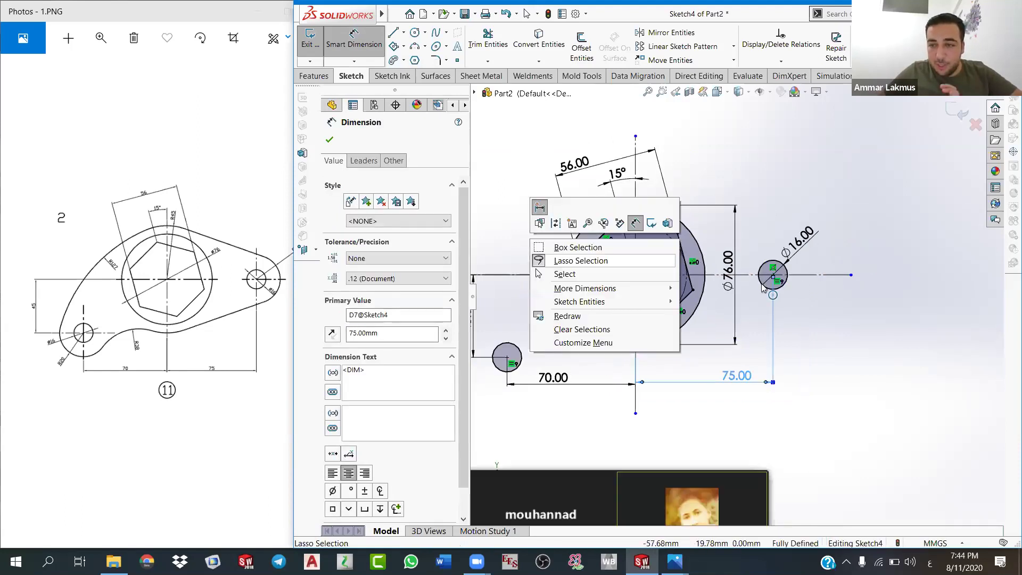
{"action": "left_click", "coordinate": [556, 274]}
{"action": "key", "text": "Escape"}
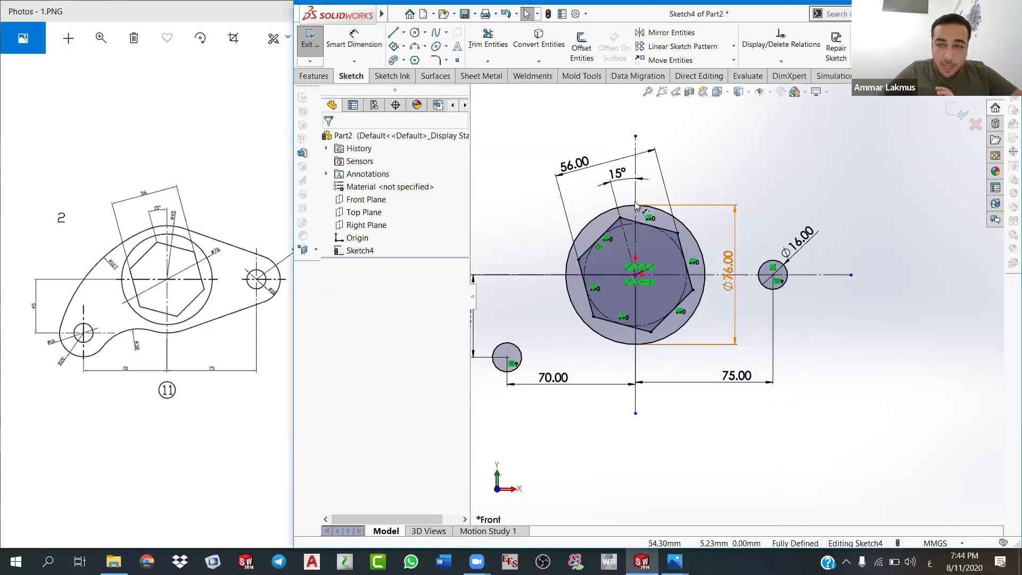
Step: Reposition the 56 mm and 15° dimensions closer to the hexagon
{"action": "scroll", "coordinate": [637, 207], "scroll_direction": "up", "scroll_amount": 2}
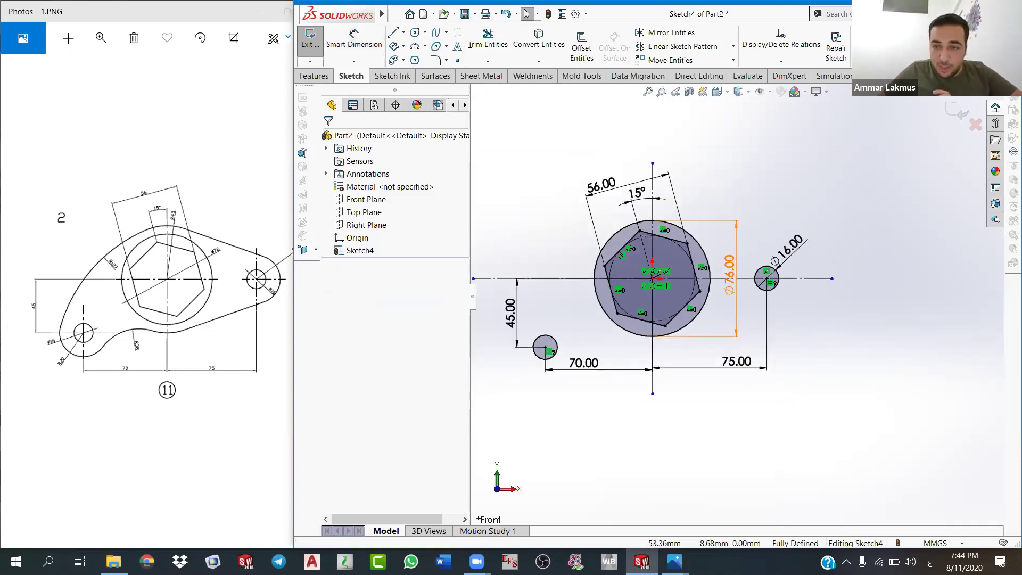
{"action": "scroll", "coordinate": [736, 295], "scroll_direction": "up", "scroll_amount": 2}
{"action": "left_click", "coordinate": [636, 237]}
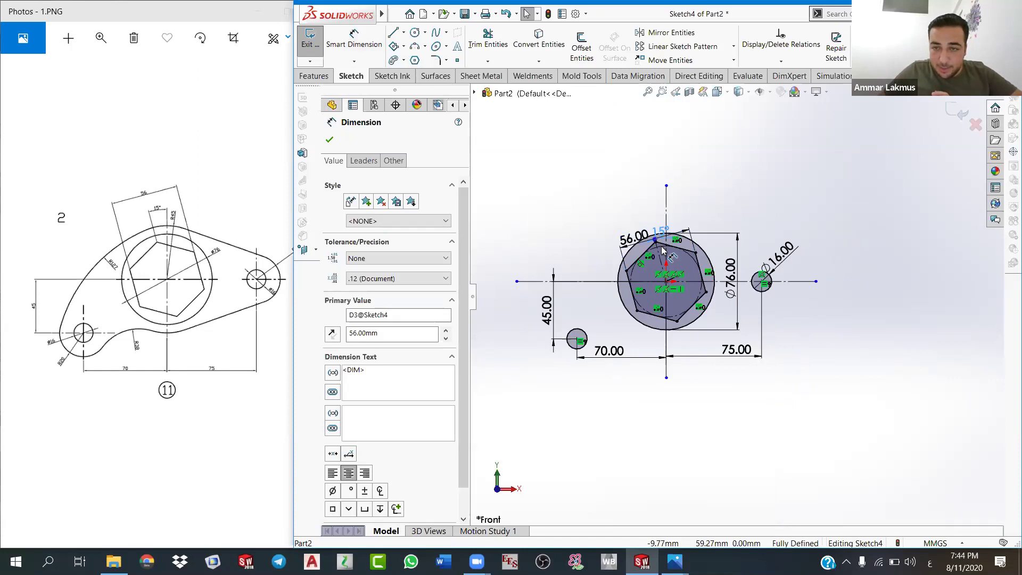
{"action": "left_click", "coordinate": [848, 331]}
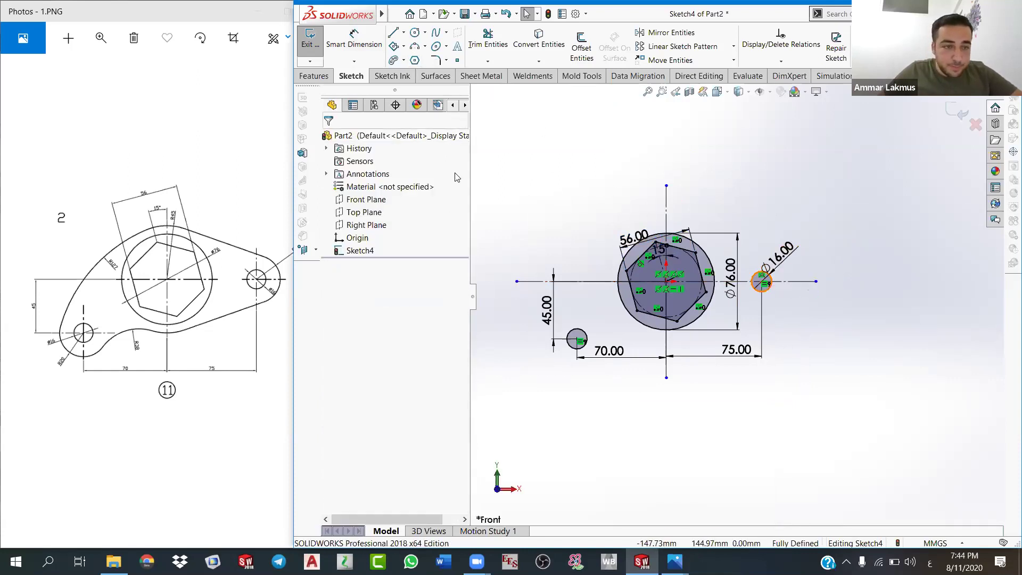
Step: Hide all sketch dimensions in the graphics area
{"action": "left_click", "coordinate": [770, 93]}
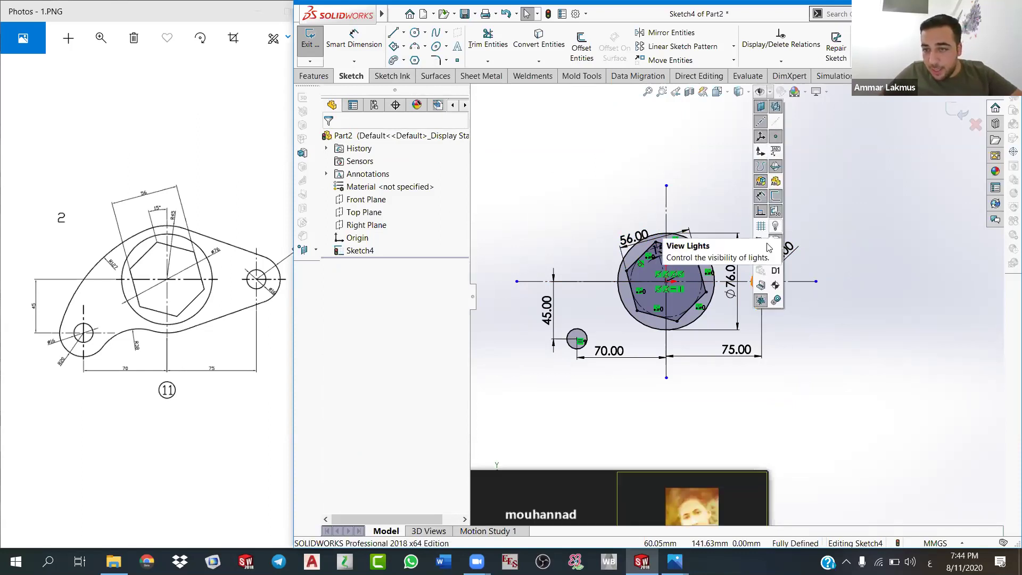
{"action": "left_click", "coordinate": [761, 196]}
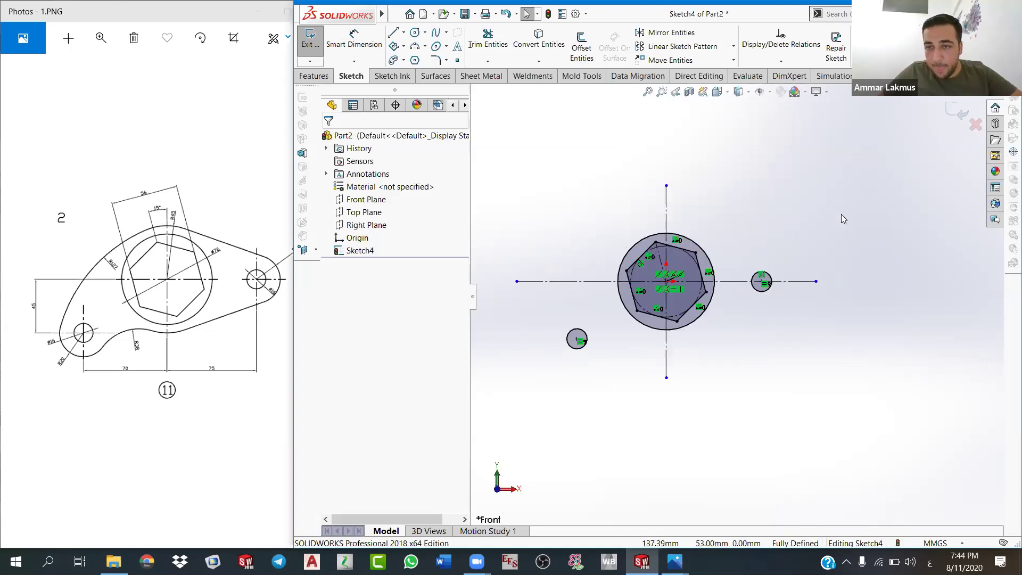
{"action": "left_click", "coordinate": [770, 94]}
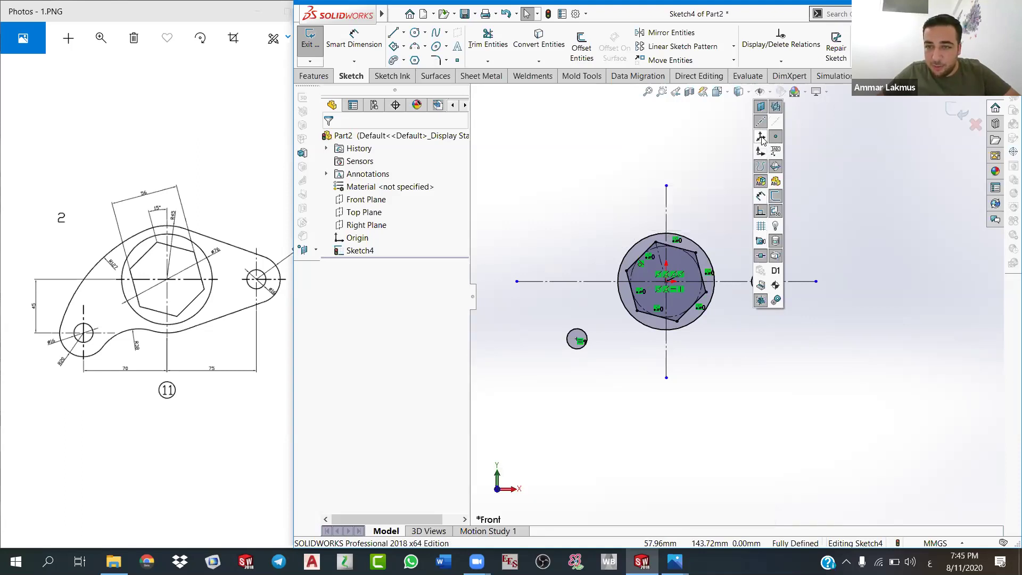
{"action": "left_click", "coordinate": [776, 201]}
{"action": "left_click", "coordinate": [761, 169]}
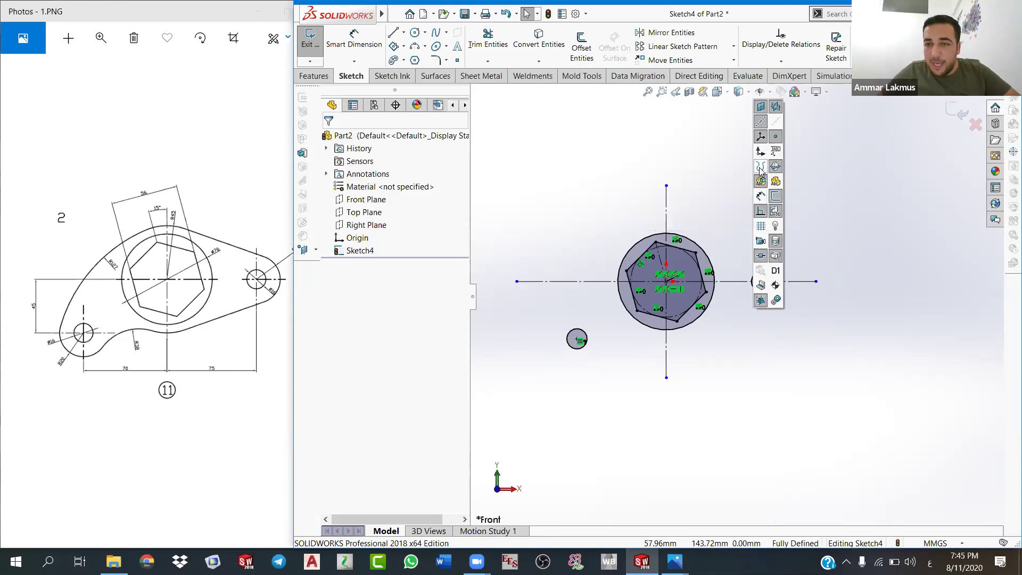
{"action": "left_click", "coordinate": [762, 122]}
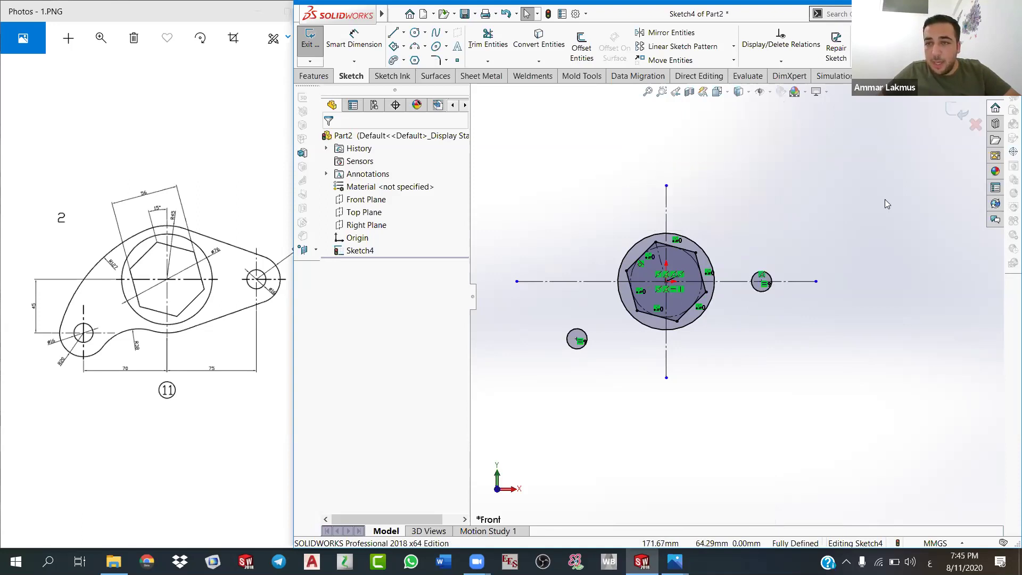
{"action": "left_click", "coordinate": [759, 92]}
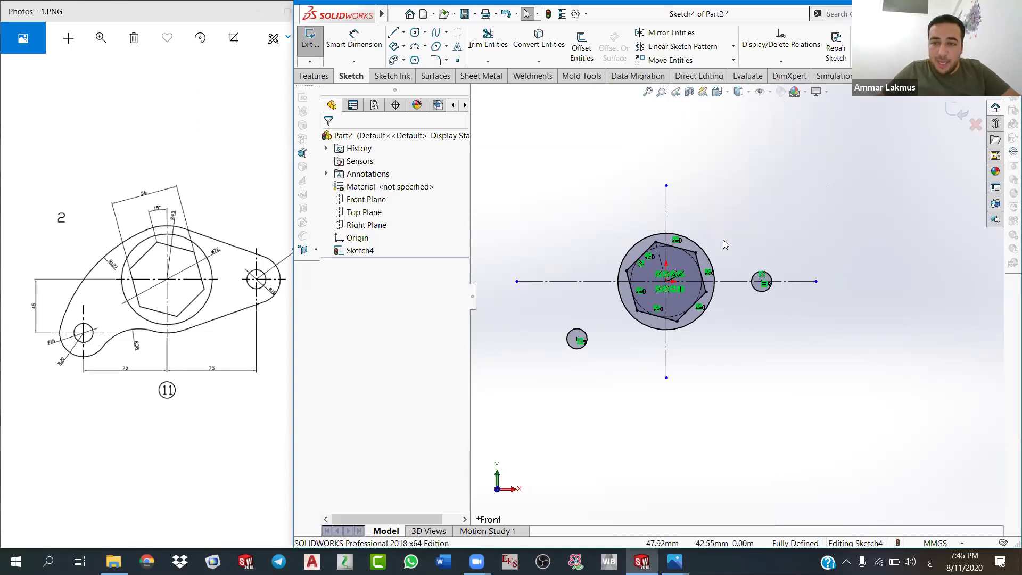
Step: Sketch a three-point arc of about 22.8 mm radius around the outer side of the right circle, from about (77, -17) to (80, 25) mm
{"action": "scroll", "coordinate": [722, 244], "scroll_direction": "down", "scroll_amount": 1}
{"action": "scroll", "coordinate": [659, 294], "scroll_direction": "down", "scroll_amount": 3}
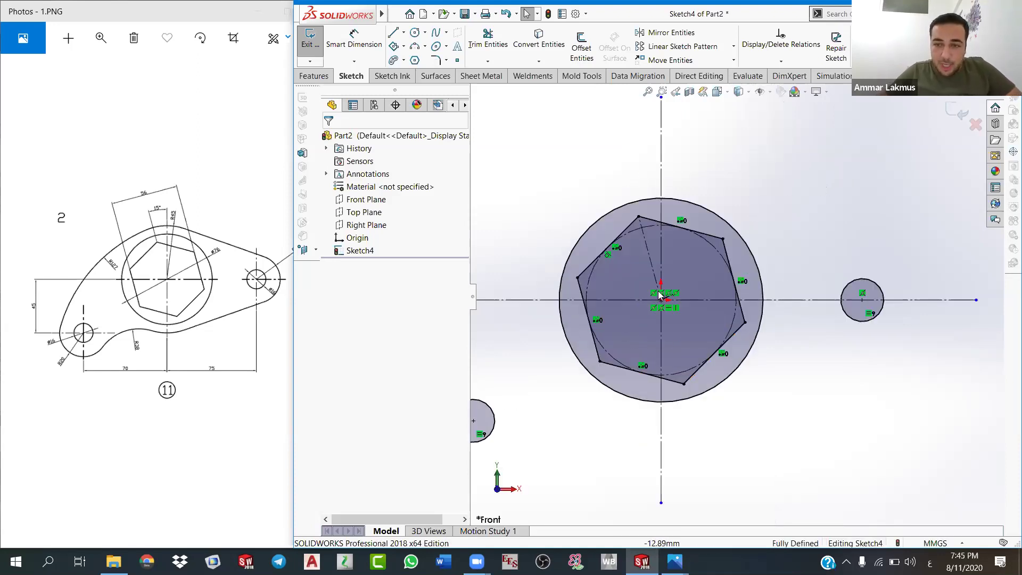
{"action": "scroll", "coordinate": [623, 282], "scroll_direction": "up", "scroll_amount": 1}
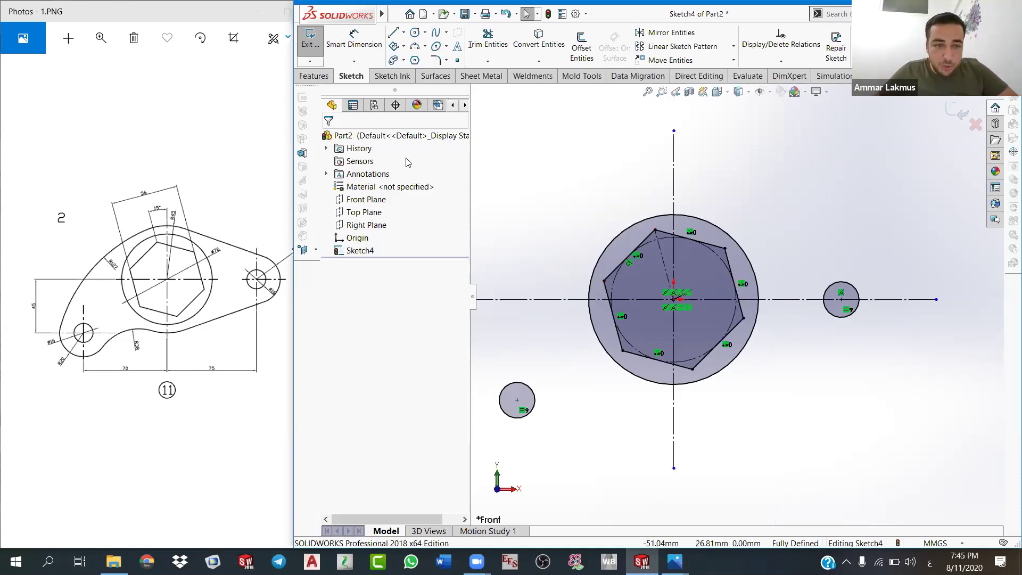
{"action": "left_click", "coordinate": [418, 49]}
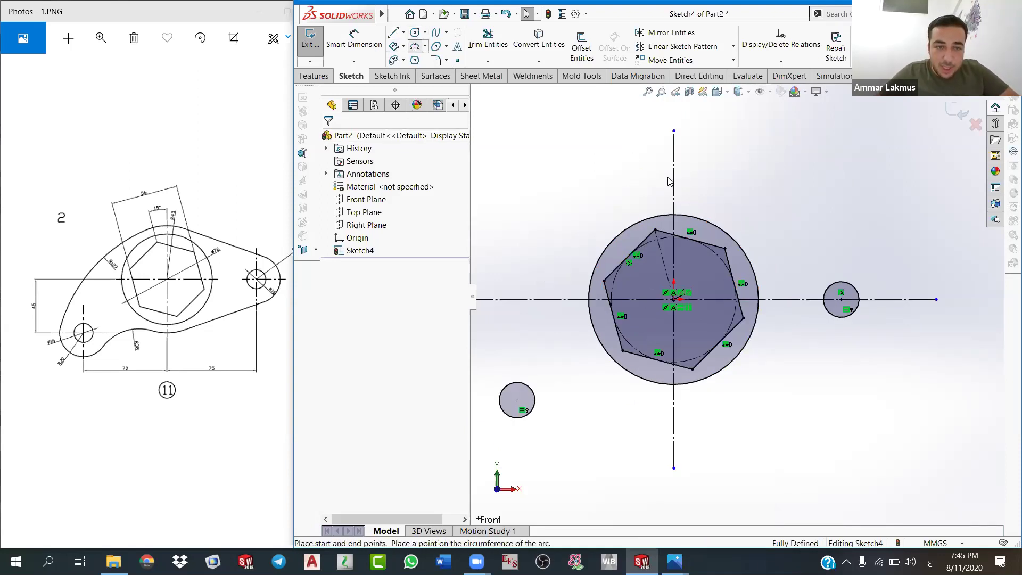
{"action": "left_click", "coordinate": [846, 338]}
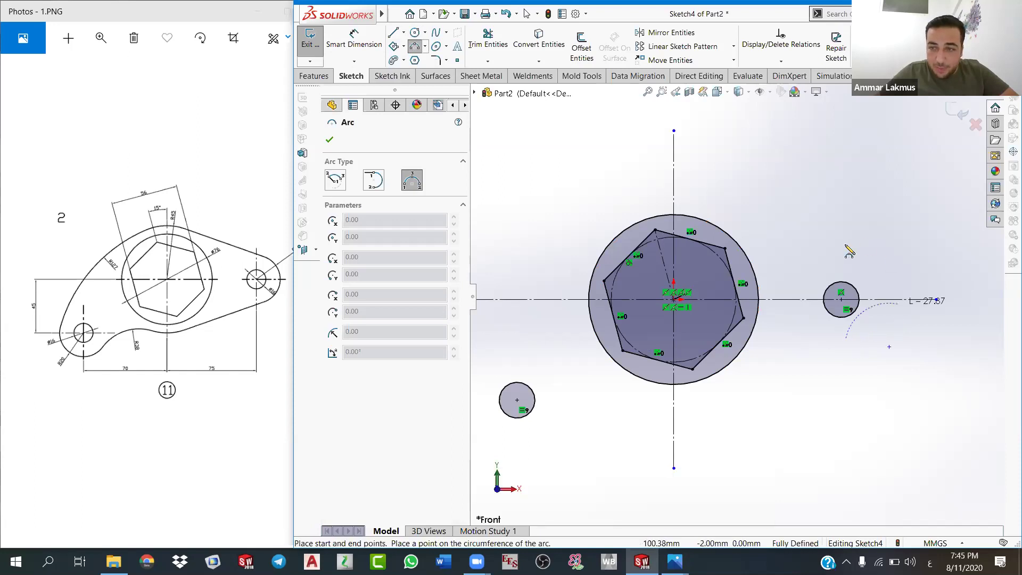
{"action": "left_click", "coordinate": [851, 243]}
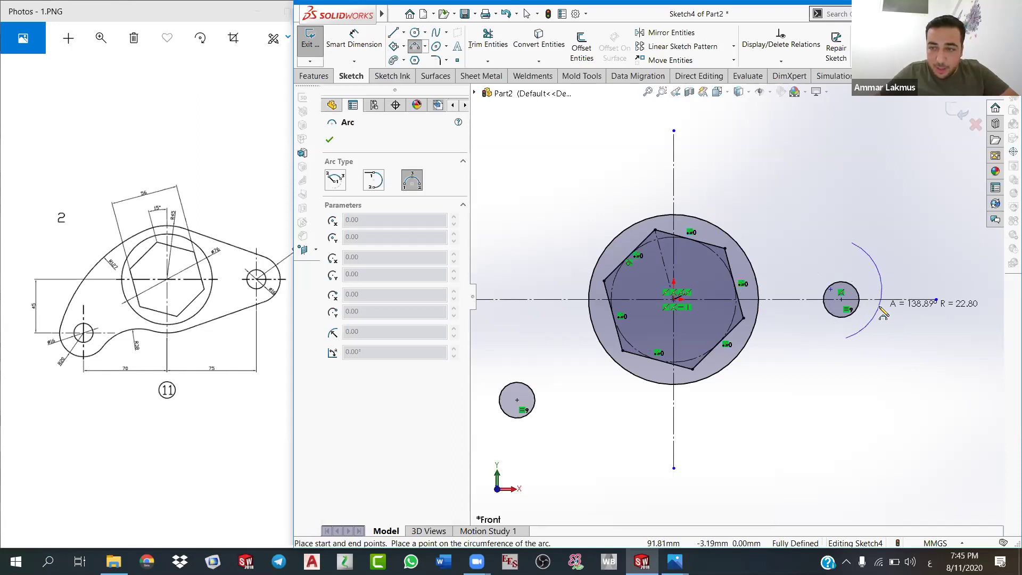
{"action": "left_click", "coordinate": [881, 294]}
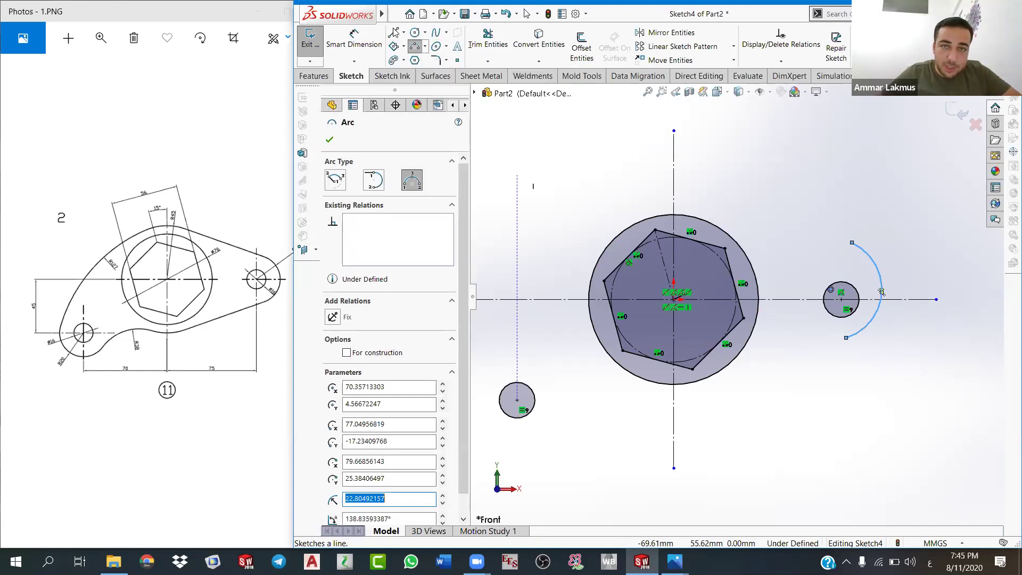
{"action": "left_click", "coordinate": [851, 242]}
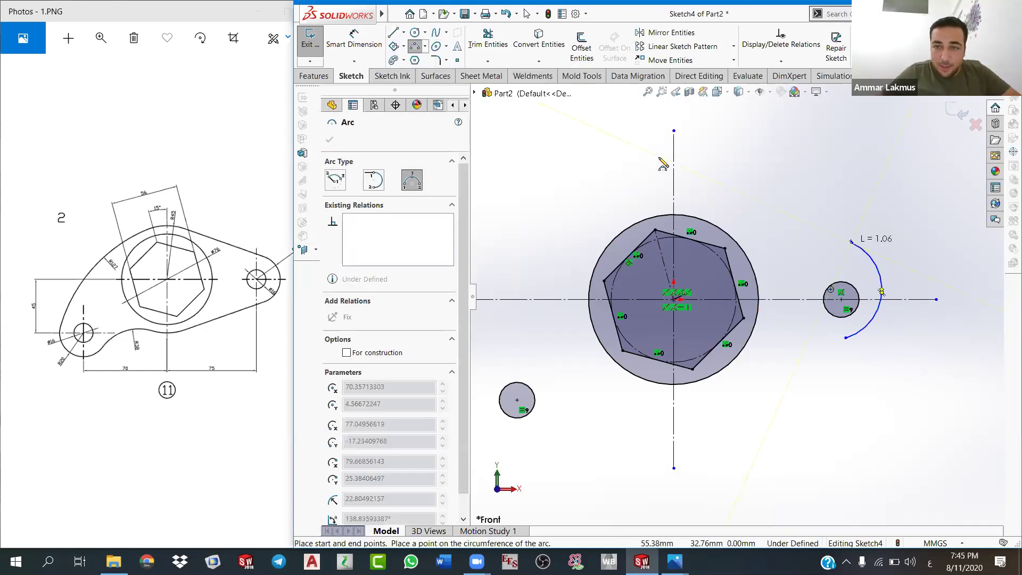
{"action": "key", "text": "Escape"}
Step: Sketch a line from the arc's upper endpoint to about X 5, Y 54 mm, above the central circle
{"action": "left_click", "coordinate": [393, 33]}
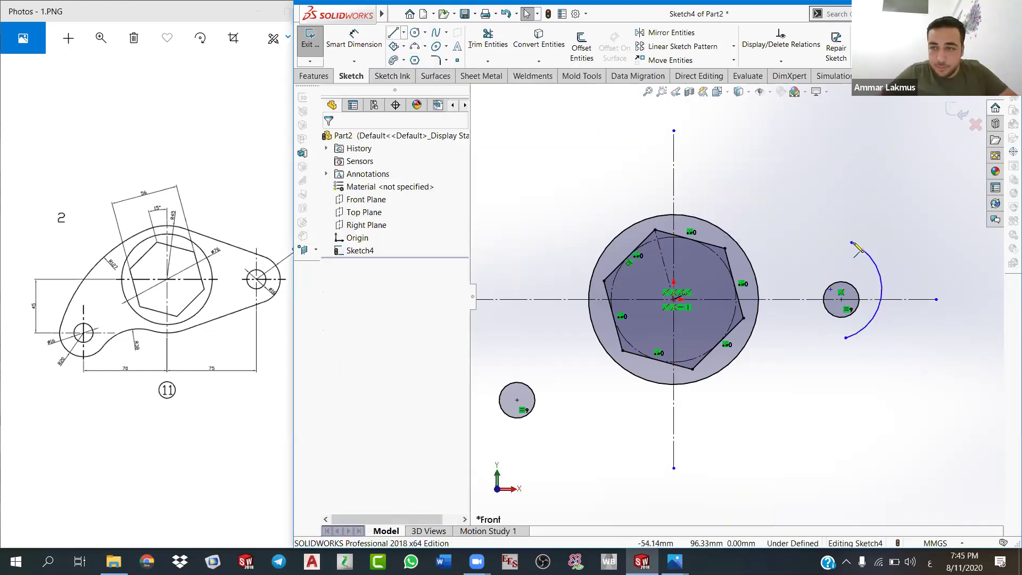
{"action": "left_click", "coordinate": [661, 177]}
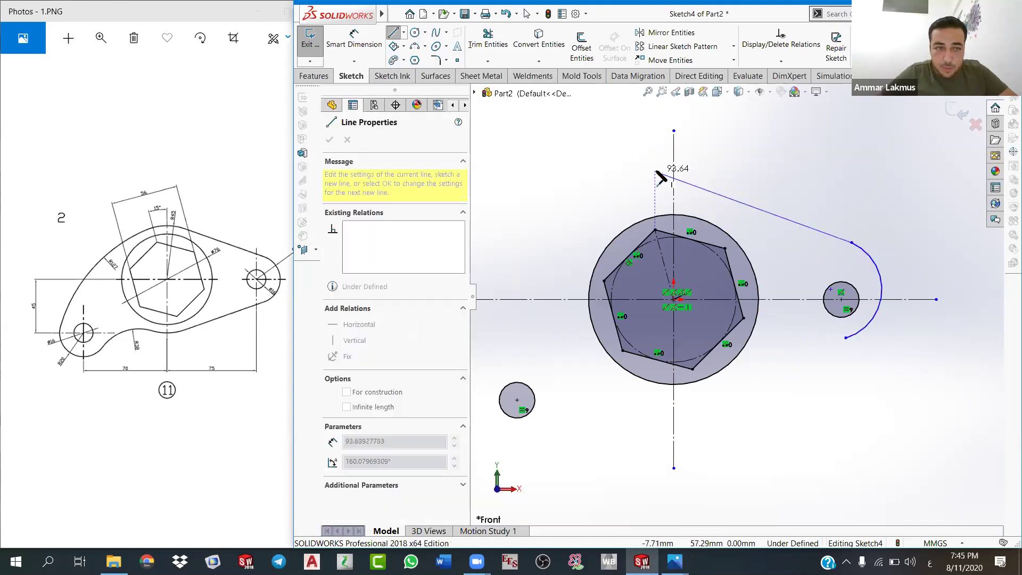
{"action": "left_click", "coordinate": [686, 179]}
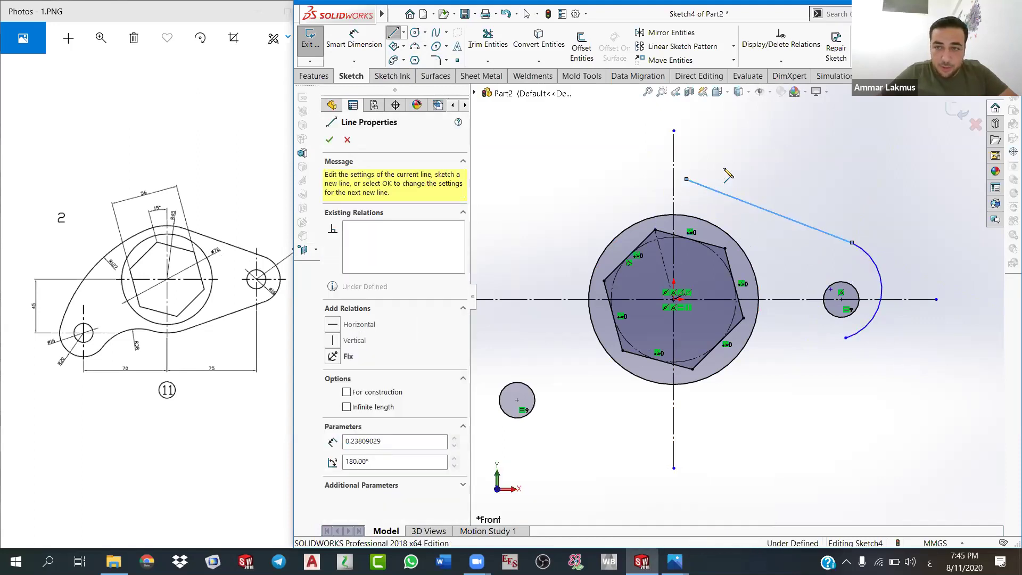
{"action": "right_click", "coordinate": [725, 169]}
{"action": "left_click", "coordinate": [759, 177]}
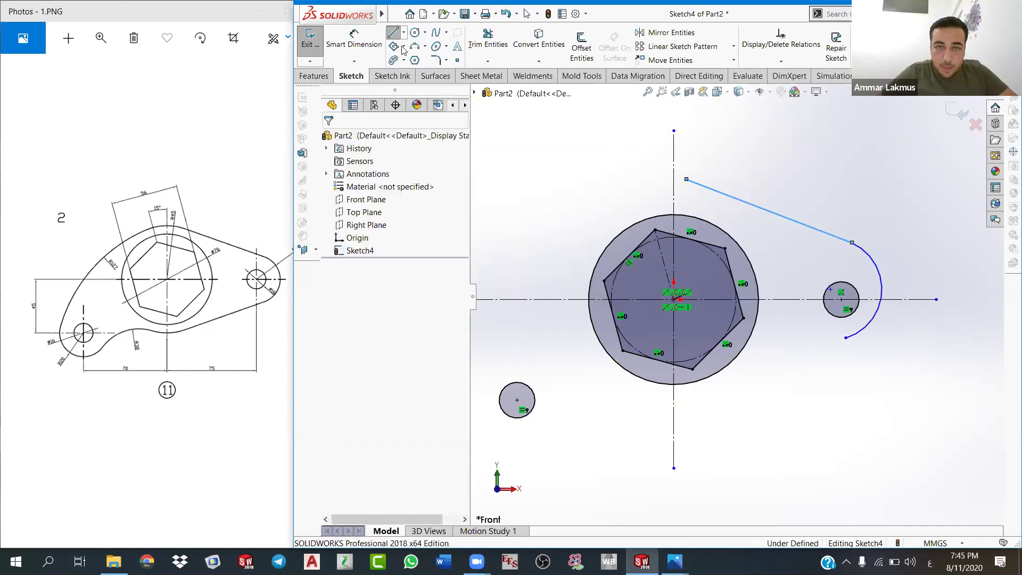
{"action": "left_click", "coordinate": [686, 179]}
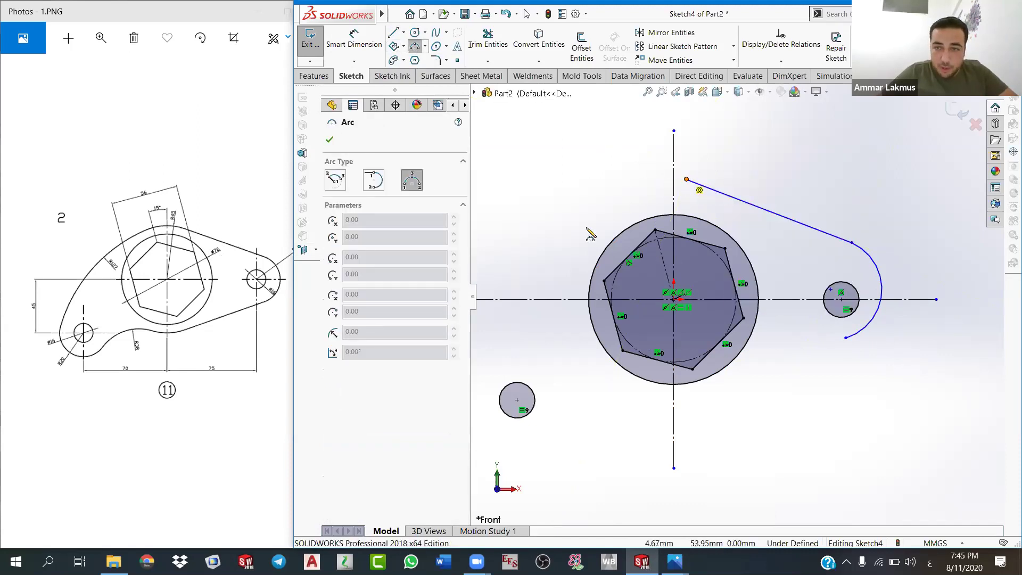
{"action": "scroll", "coordinate": [566, 340], "scroll_direction": "up", "scroll_amount": 2}
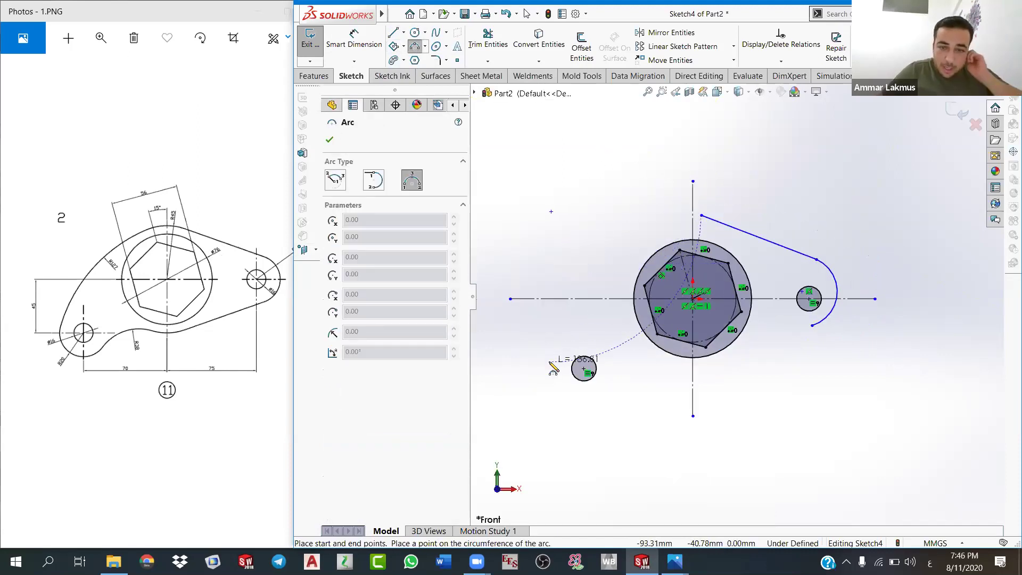
{"action": "left_click", "coordinate": [553, 359]}
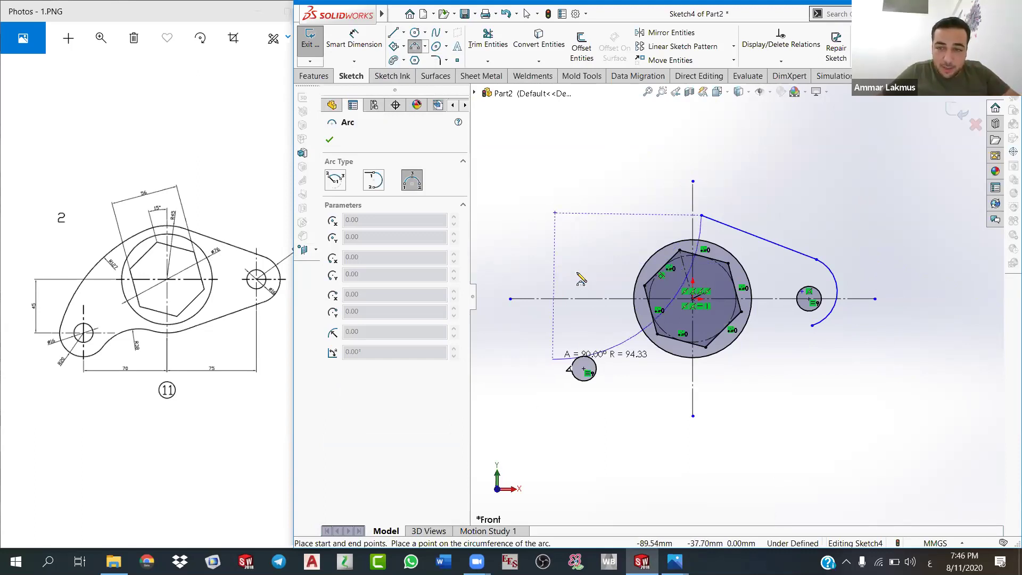
{"action": "left_click", "coordinate": [577, 243]}
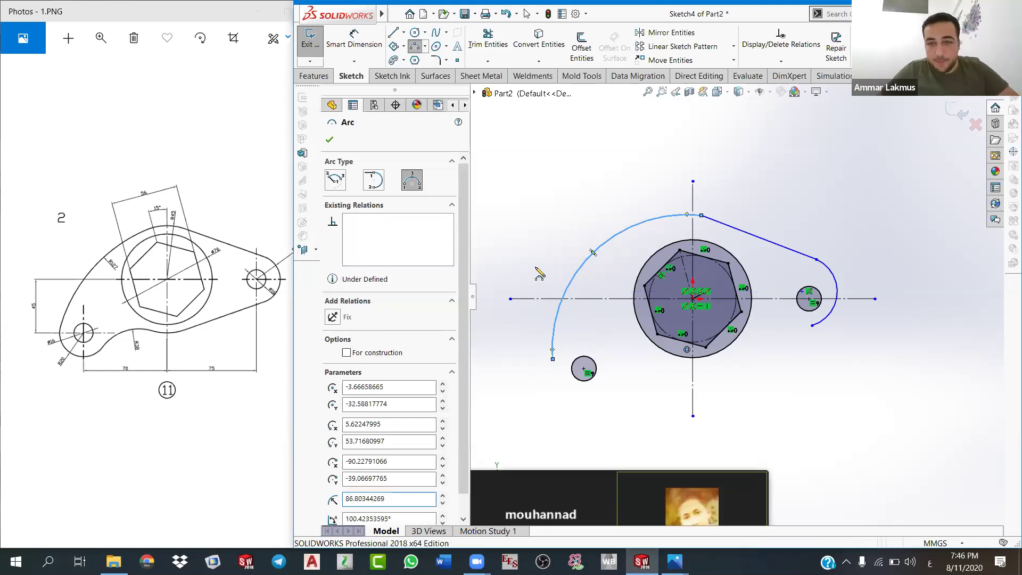
{"action": "right_click", "coordinate": [530, 238]}
{"action": "left_click", "coordinate": [616, 242]}
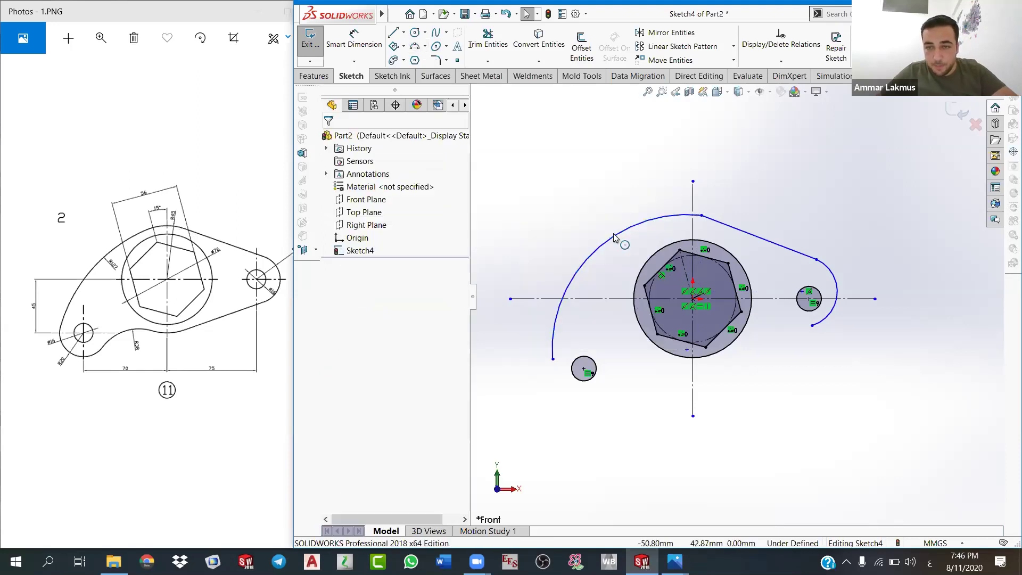
{"action": "left_click", "coordinate": [614, 235]}
{"action": "key", "text": "Delete"}
Step: Sketch a short three-point arc of about 16.9 mm radius from the sloping line's upper endpoint to about X -18, Y 54 mm
{"action": "left_click", "coordinate": [415, 45]}
{"action": "left_click", "coordinate": [701, 215]}
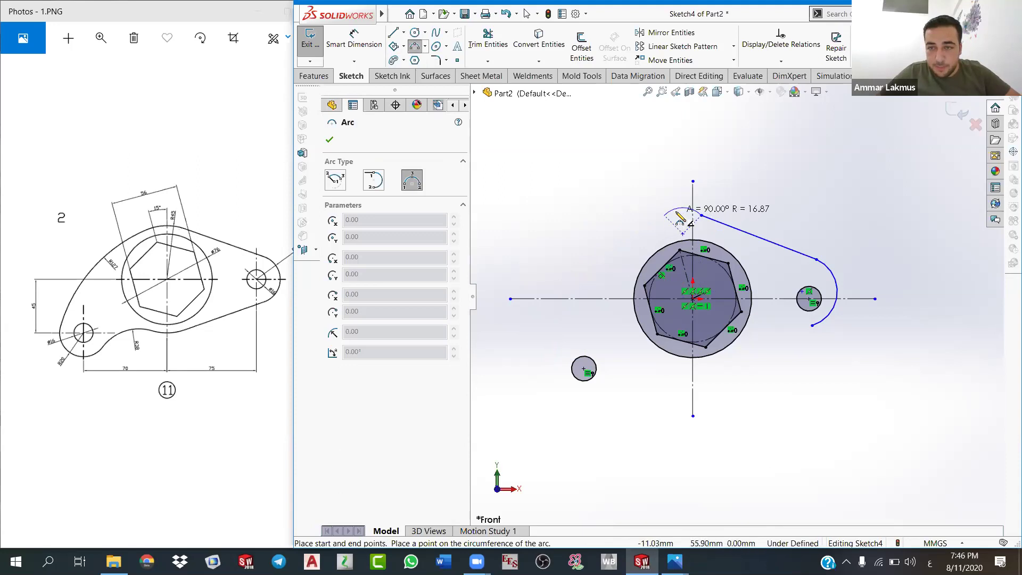
{"action": "left_click", "coordinate": [681, 209]}
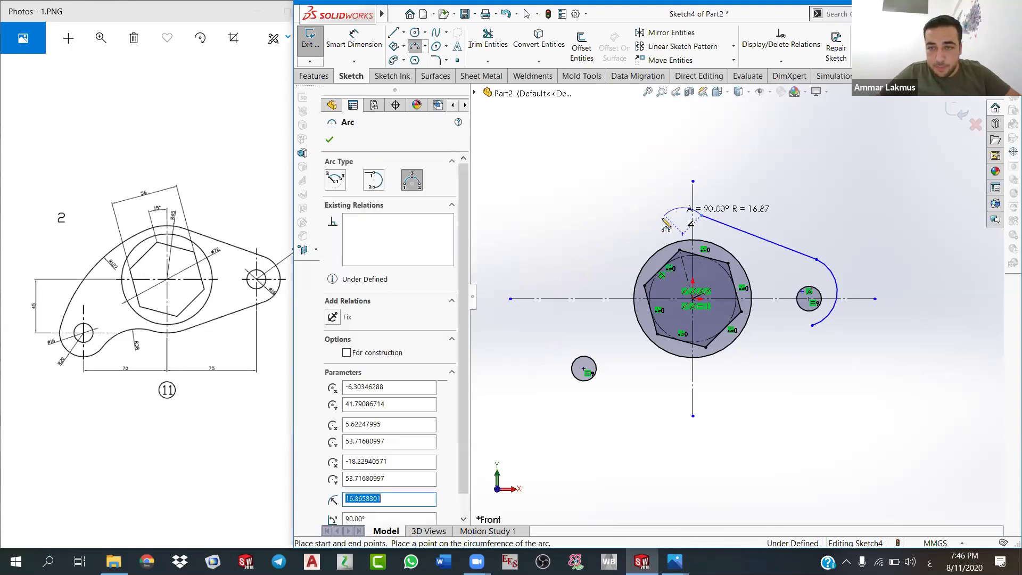
Step: Sketch a three-point arc of about 138.3 mm radius from the short top arc's free end to about X -96, Y -45 mm
{"action": "left_click", "coordinate": [544, 368]}
{"action": "left_click", "coordinate": [586, 278]}
{"action": "right_click", "coordinate": [625, 250]}
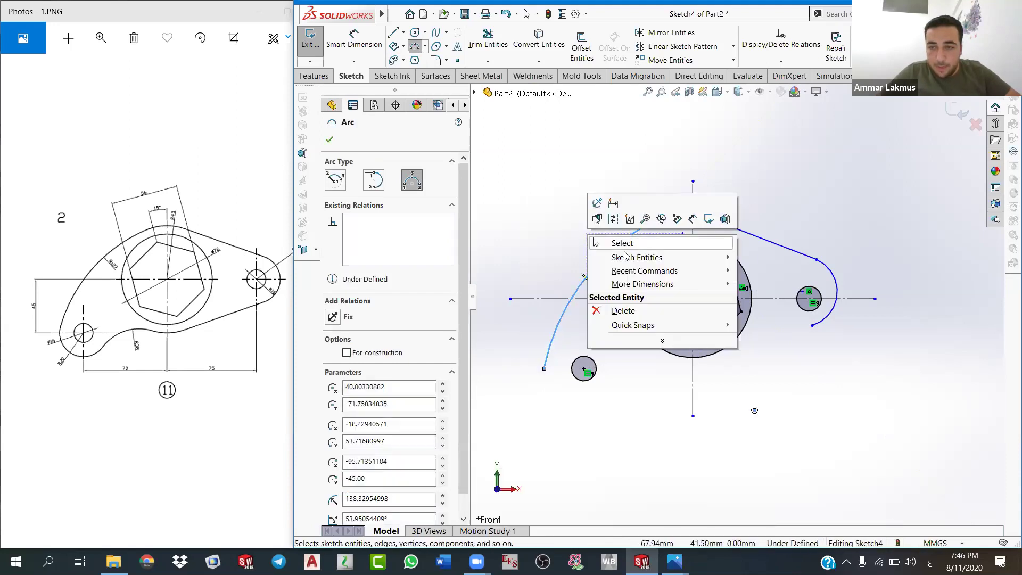
{"action": "key", "text": "Escape"}
Step: Make the arc around the right circle tangent to the sloping line
{"action": "scroll", "coordinate": [819, 269], "scroll_direction": "down", "scroll_amount": 3}
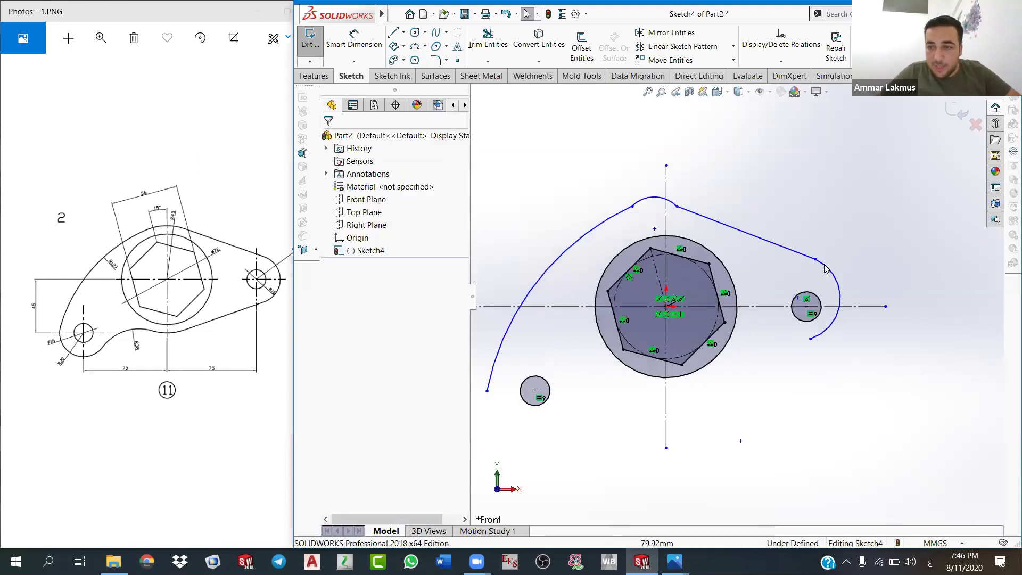
{"action": "left_click", "coordinate": [796, 257]}
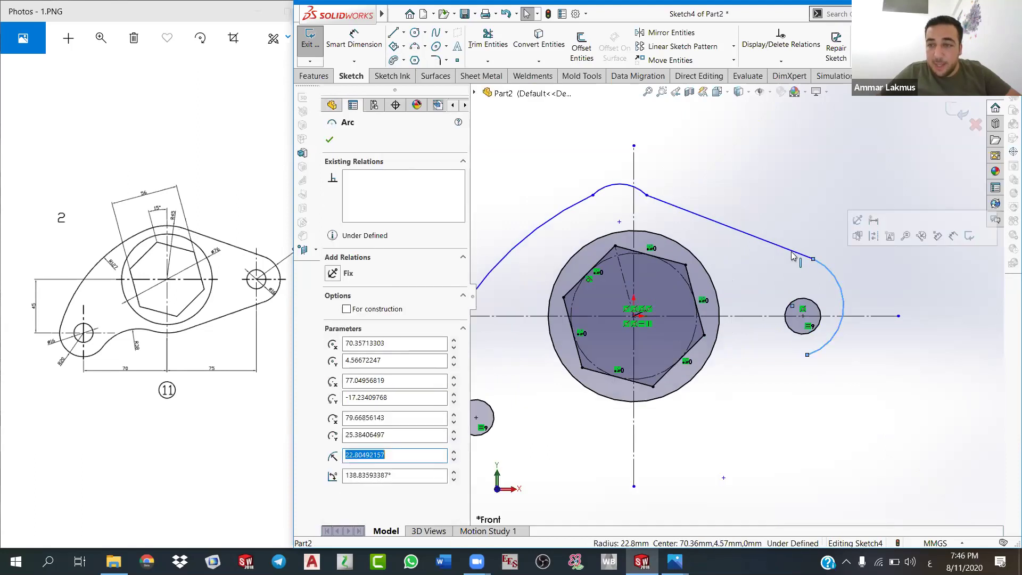
{"action": "left_click", "coordinate": [793, 253], "text": "ctrl"}
{"action": "left_click", "coordinate": [354, 327]}
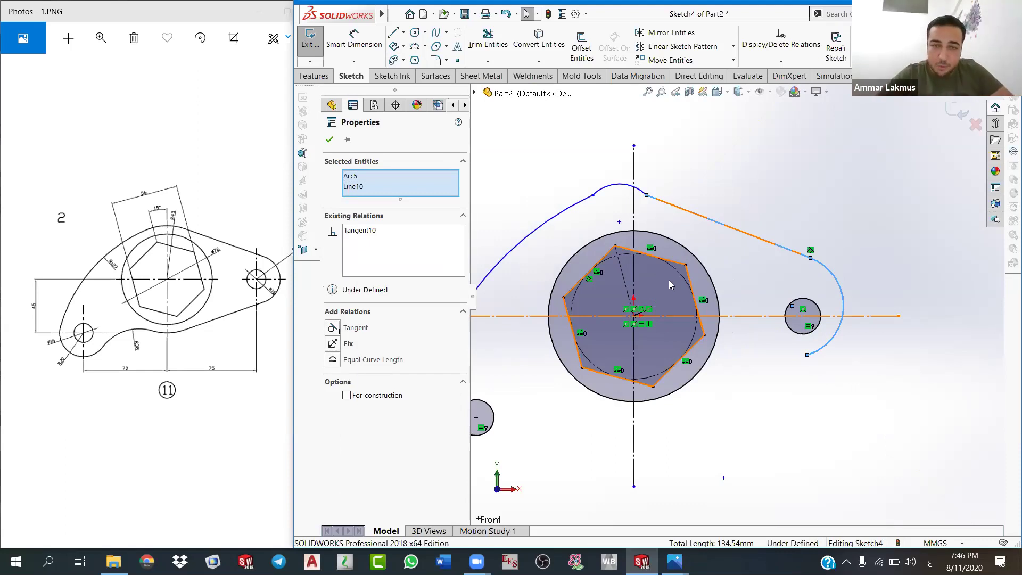
{"action": "key", "text": "Escape"}
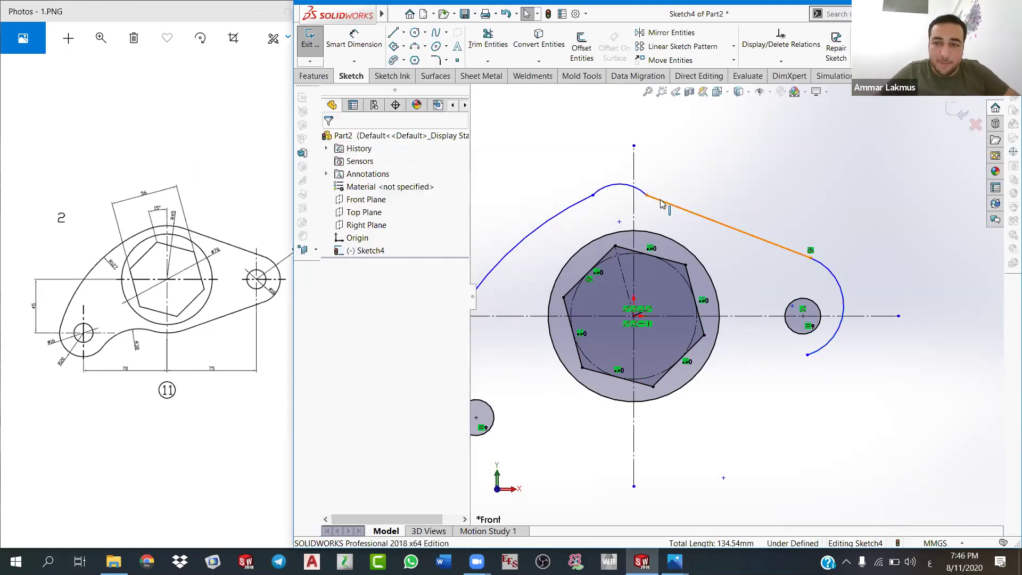
Step: Make the sloping line tangent to the short top arc above the central circle
{"action": "left_click", "coordinate": [643, 195]}
{"action": "left_click", "coordinate": [619, 184], "text": "ctrl"}
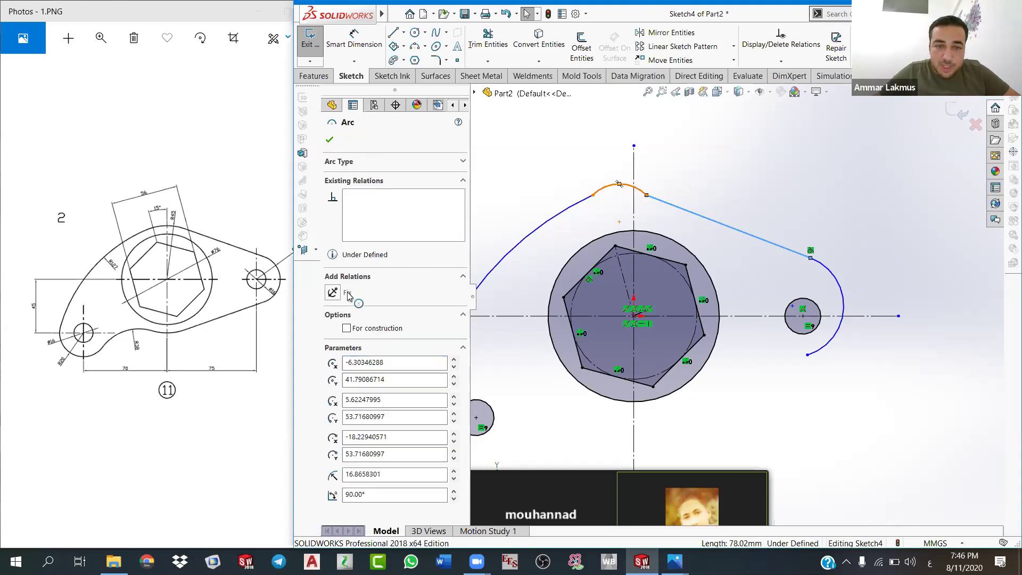
{"action": "left_click", "coordinate": [333, 329]}
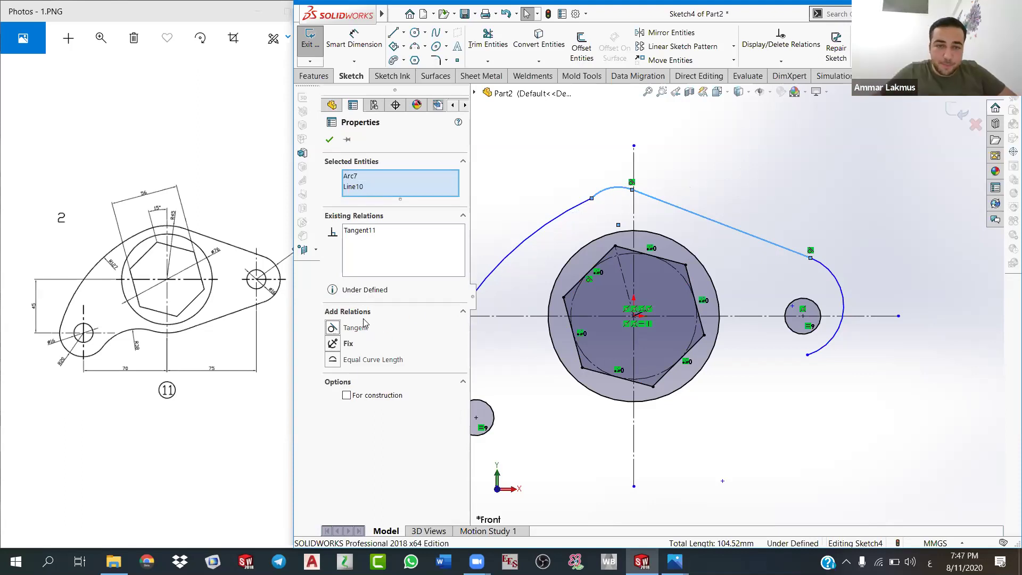
{"action": "left_click", "coordinate": [553, 219], "text": "ctrl"}
{"action": "right_click", "coordinate": [387, 195]}
{"action": "left_click", "coordinate": [415, 201]}
Step: Make the short top arc tangent to the large arc on the left side of the outline
{"action": "left_click", "coordinate": [600, 192]}
{"action": "left_click", "coordinate": [584, 207]}
{"action": "key", "text": "Escape"}
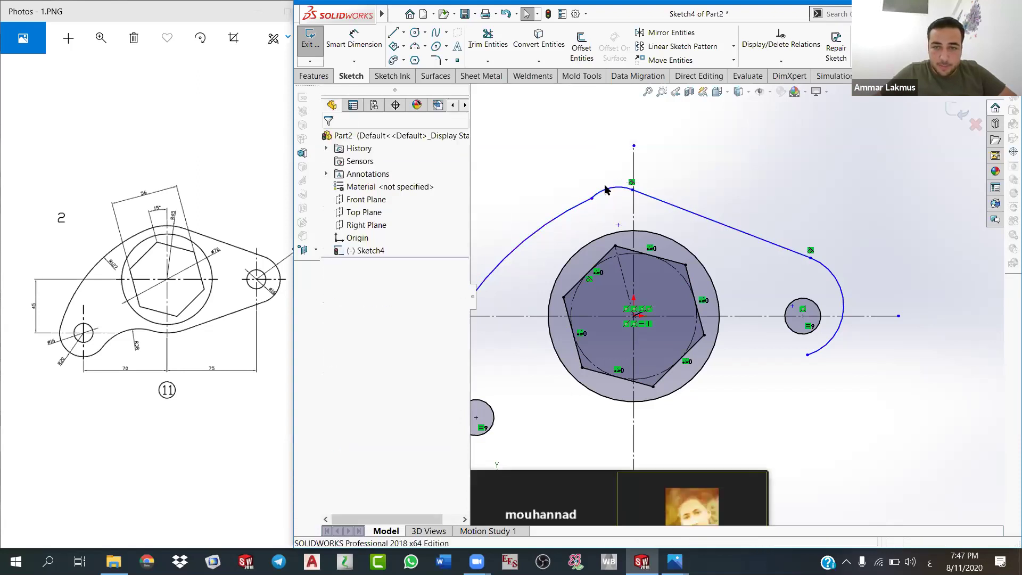
{"action": "left_click", "coordinate": [585, 204]}
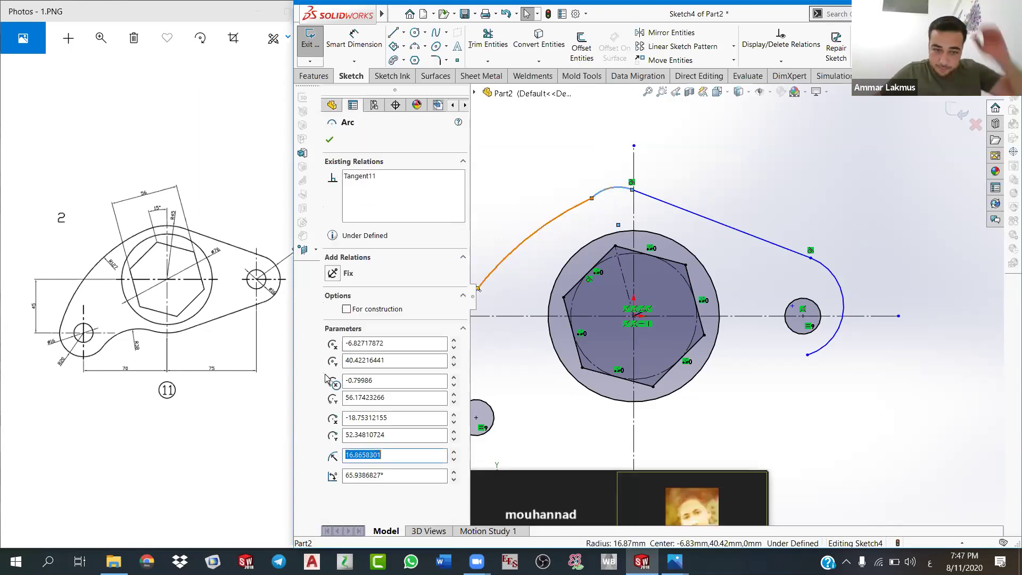
{"action": "left_click", "coordinate": [581, 206], "text": "ctrl"}
{"action": "left_click", "coordinate": [333, 344]}
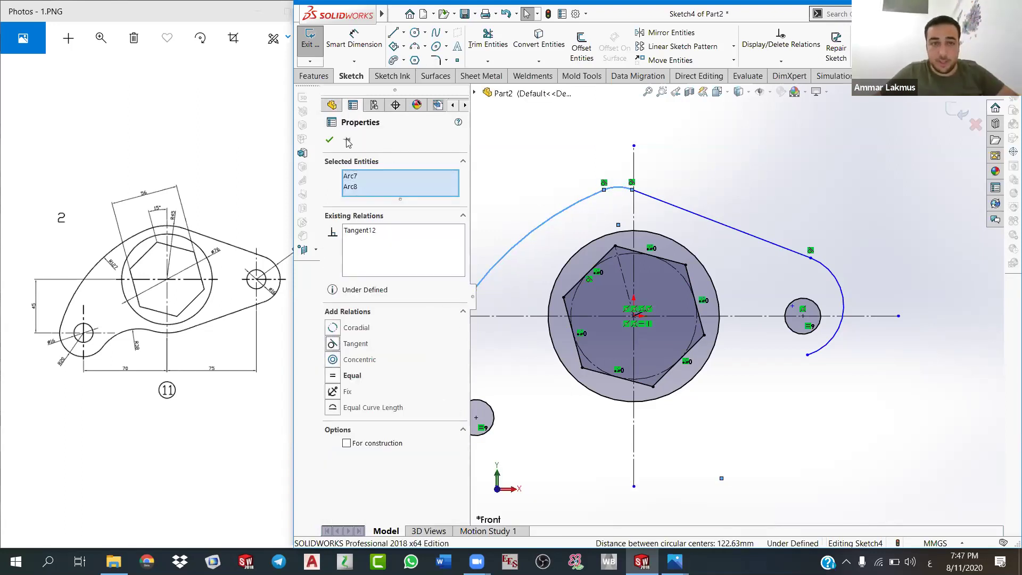
{"action": "left_click", "coordinate": [584, 224]}
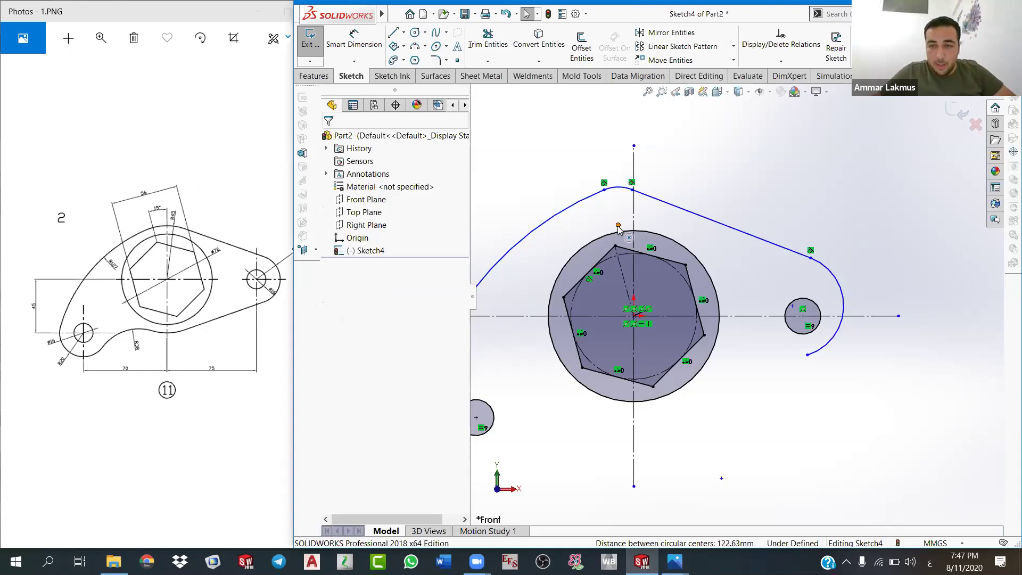
Step: Dimension the short top arc with a radius of 45 mm
{"action": "scroll", "coordinate": [639, 242], "scroll_direction": "up", "scroll_amount": 1}
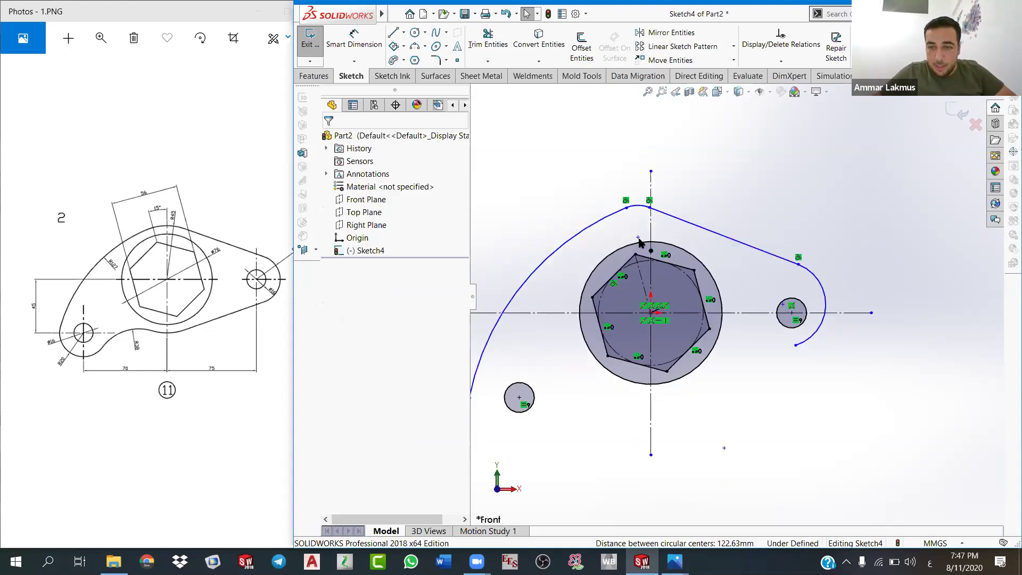
{"action": "scroll", "coordinate": [515, 201], "scroll_direction": "down", "scroll_amount": 1}
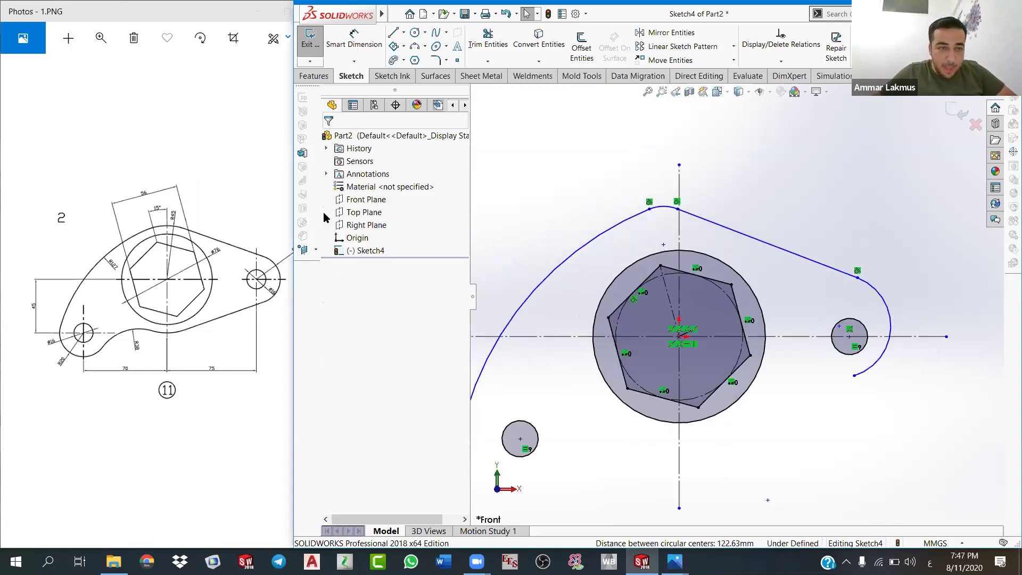
{"action": "left_click", "coordinate": [352, 43]}
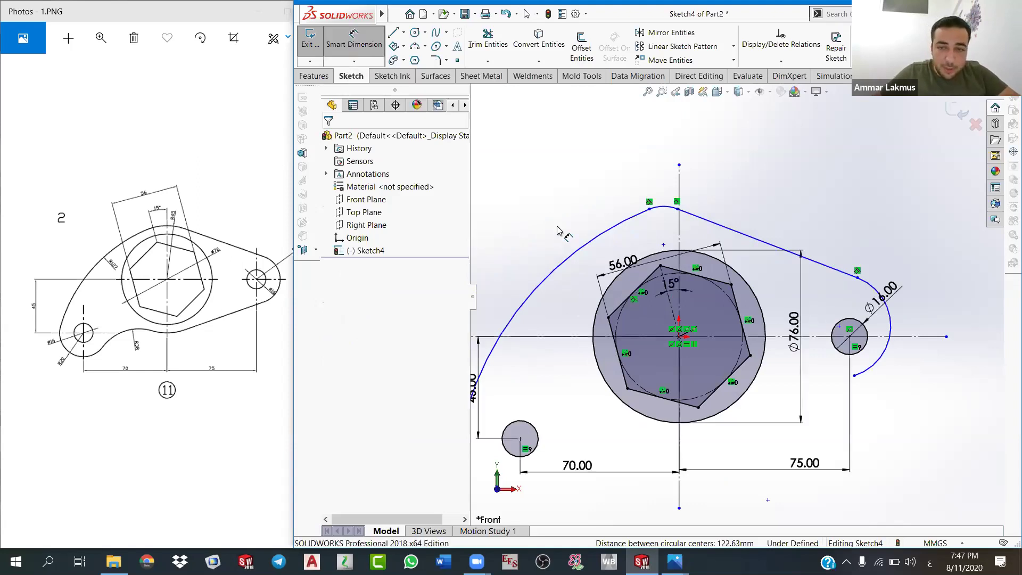
{"action": "right_click", "coordinate": [576, 246]}
{"action": "left_click", "coordinate": [587, 257]}
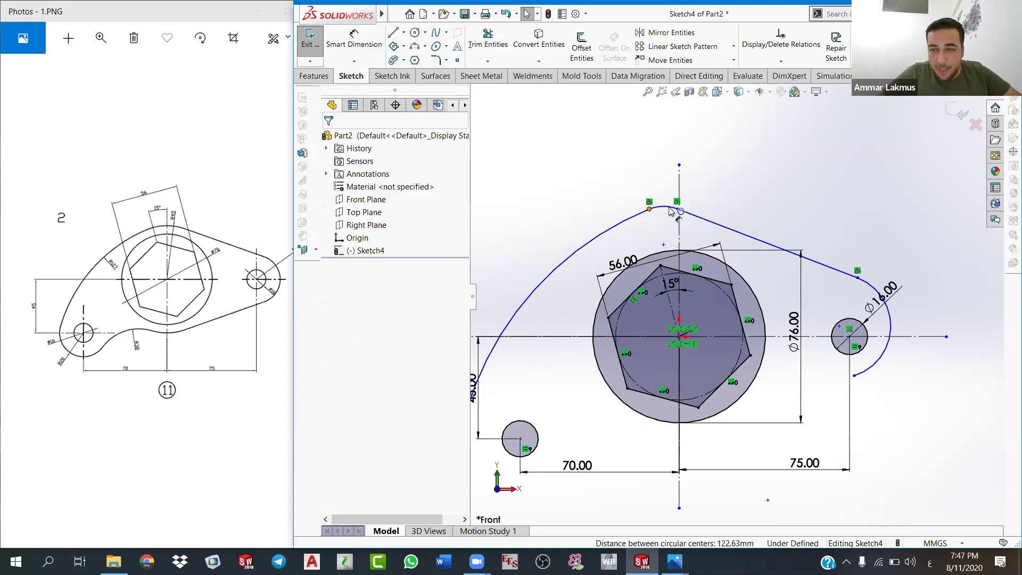
{"action": "key", "text": "d"}
{"action": "left_click", "coordinate": [668, 159]}
{"action": "type", "text": "45"}
{"action": "key", "text": "Return"}
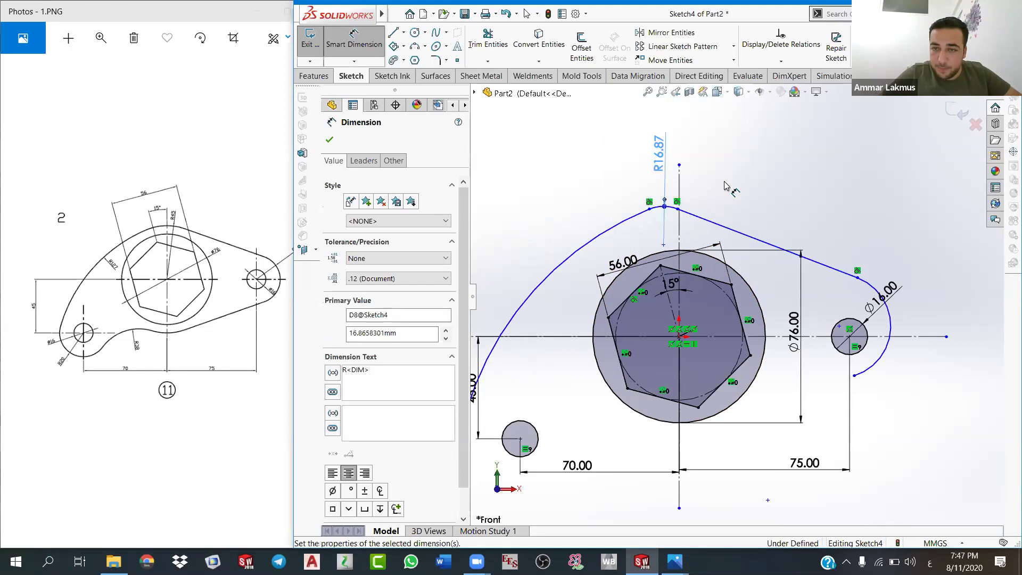
{"action": "right_click", "coordinate": [772, 210]}
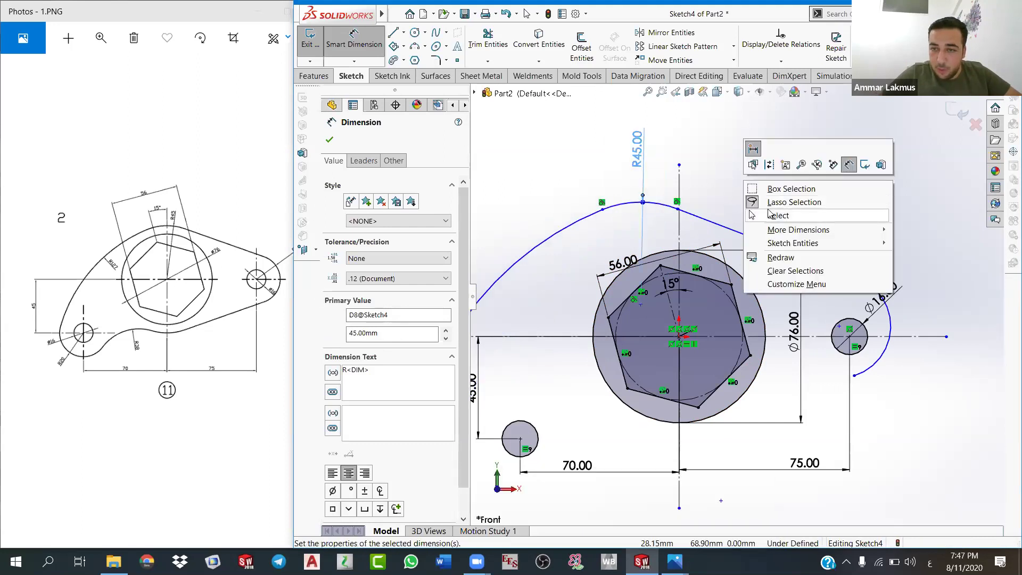
{"action": "left_click", "coordinate": [775, 215]}
Step: Merge the R45 arc's centre with the central circle's centre and shift its radius dimension slightly left of the vertical centreline
{"action": "left_click", "coordinate": [641, 305]}
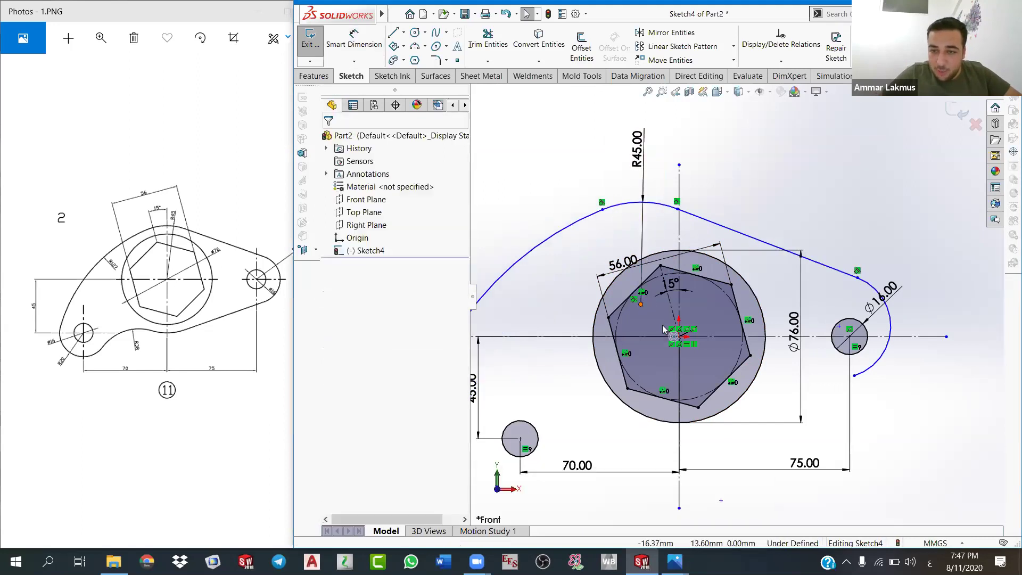
{"action": "left_click", "coordinate": [679, 336], "text": "ctrl"}
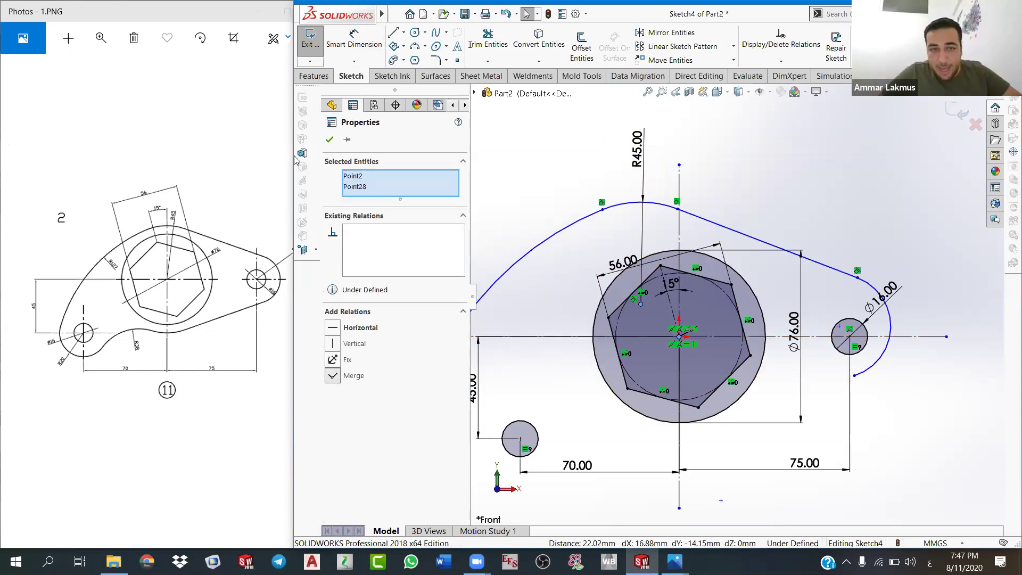
{"action": "left_click", "coordinate": [333, 375]}
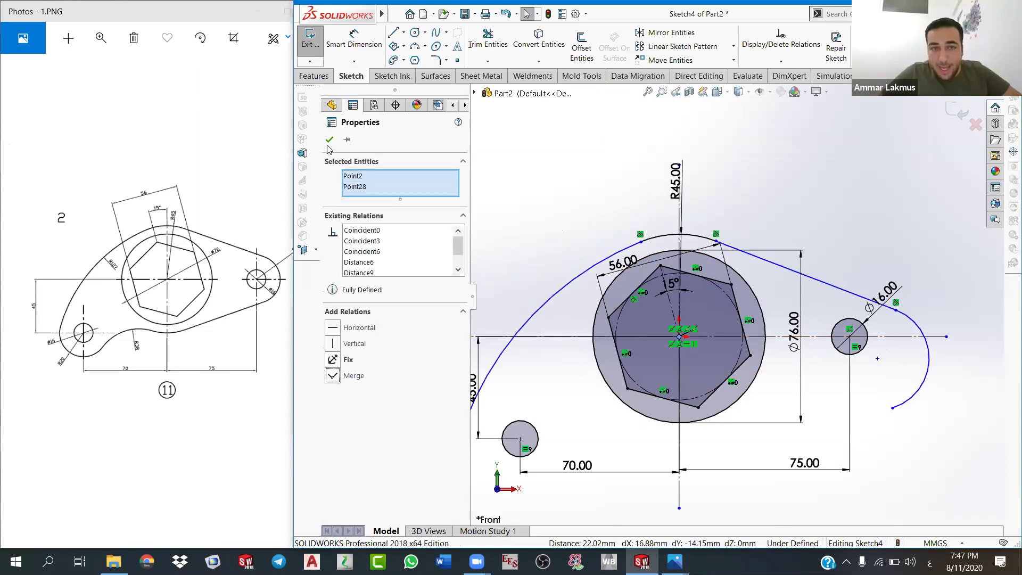
{"action": "left_click", "coordinate": [776, 203]}
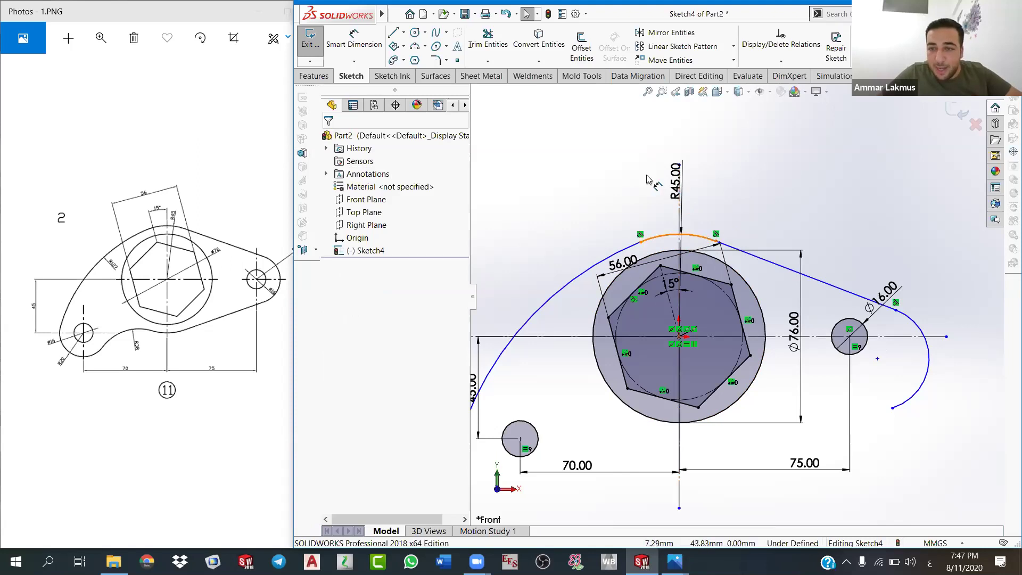
{"action": "left_click_drag", "start_coordinate": [671, 181], "coordinate": [662, 175]}
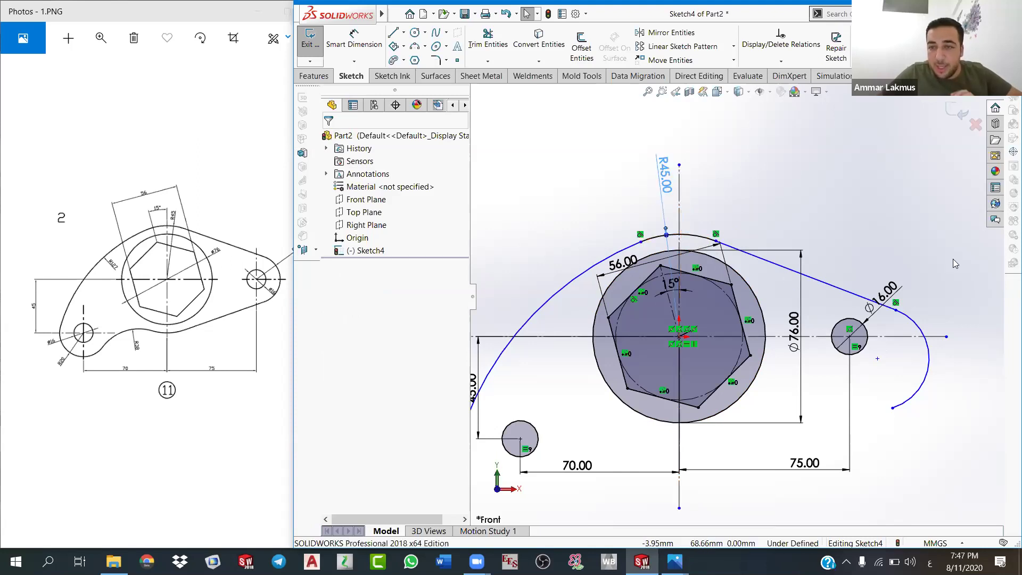
{"action": "left_click", "coordinate": [892, 210]}
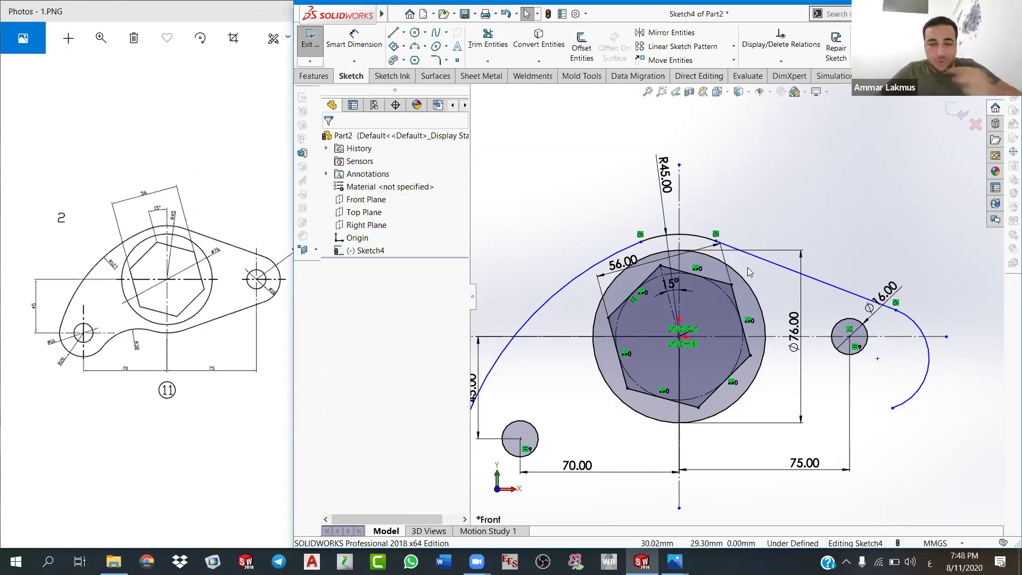
Step: Merge the right outer arc's centre with the right circle's centre and move the Ø16 dimension to the circle's upper left
{"action": "scroll", "coordinate": [748, 273], "scroll_direction": "up", "scroll_amount": 1}
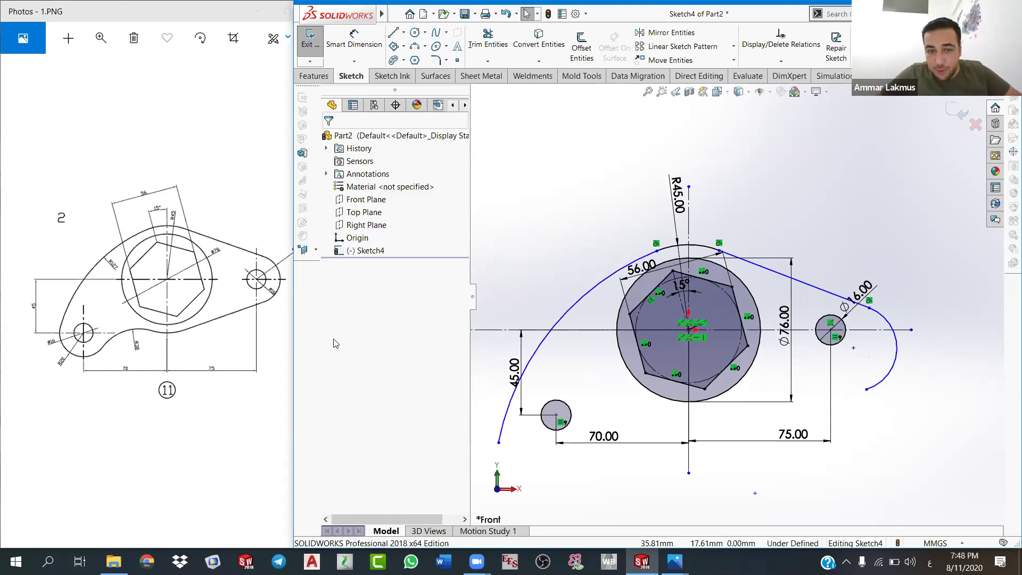
{"action": "left_click_drag", "start_coordinate": [869, 300], "coordinate": [843, 290]}
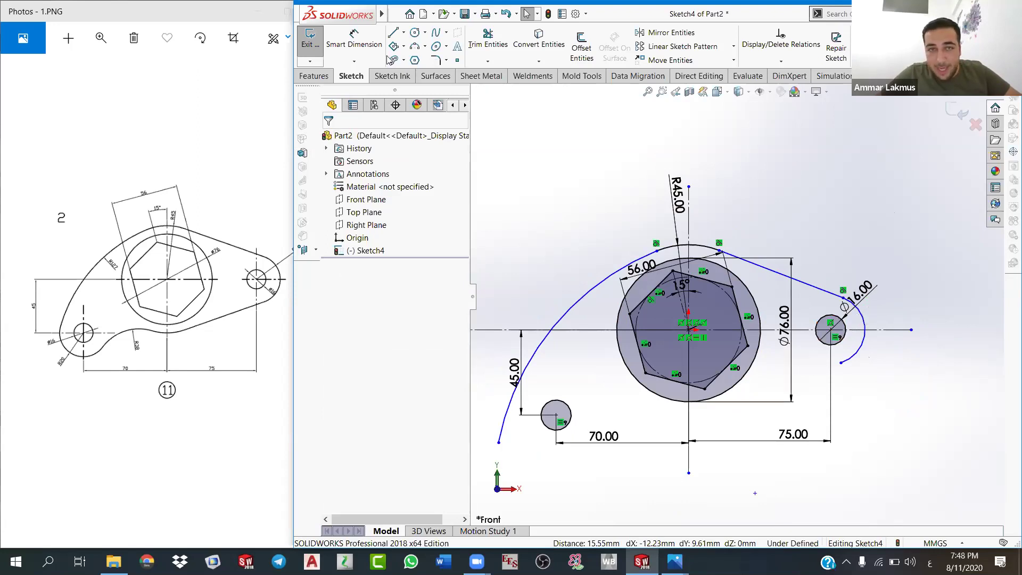
{"action": "left_click_drag", "start_coordinate": [857, 291], "coordinate": [815, 302]}
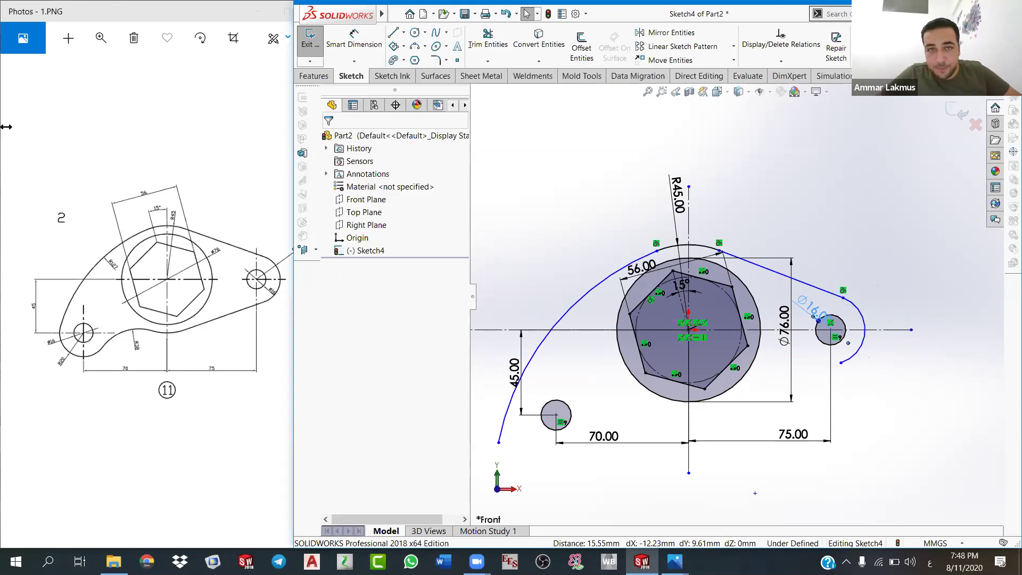
Step: Dimension the right outer arc with a radius of 20 mm, checking the value in the reference drawing
{"action": "left_click", "coordinate": [361, 53]}
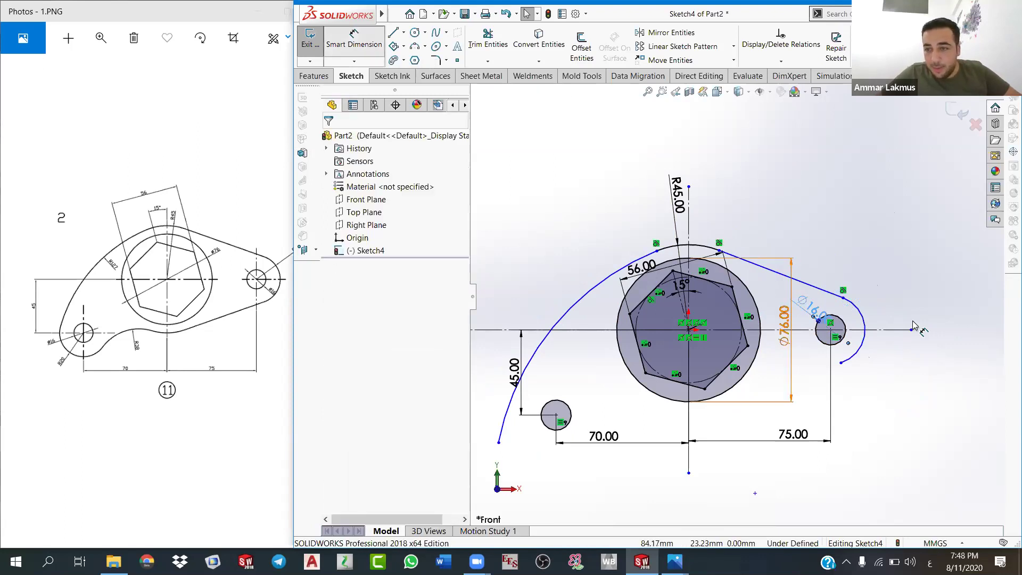
{"action": "left_click", "coordinate": [864, 327]}
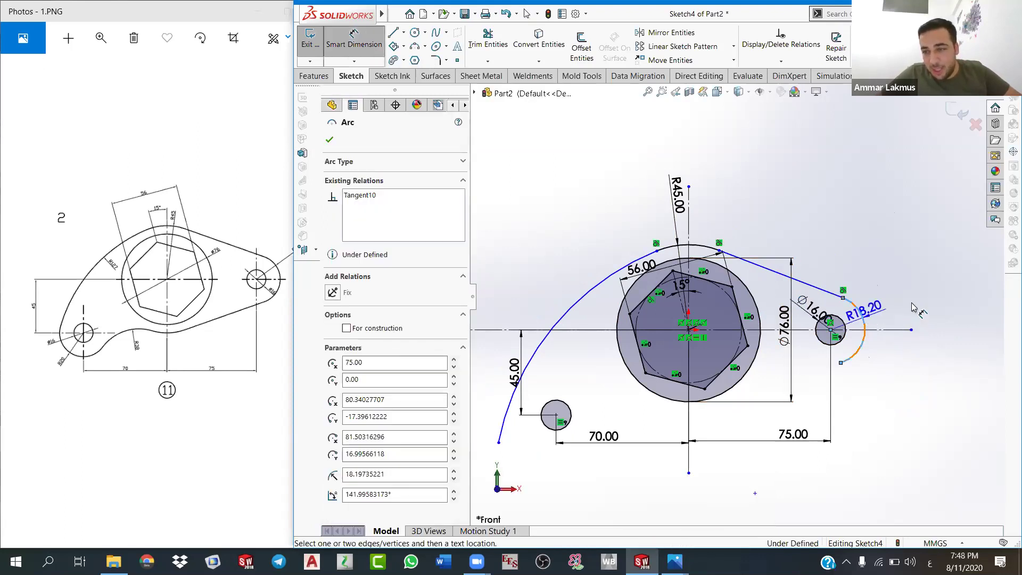
{"action": "left_click", "coordinate": [872, 298]}
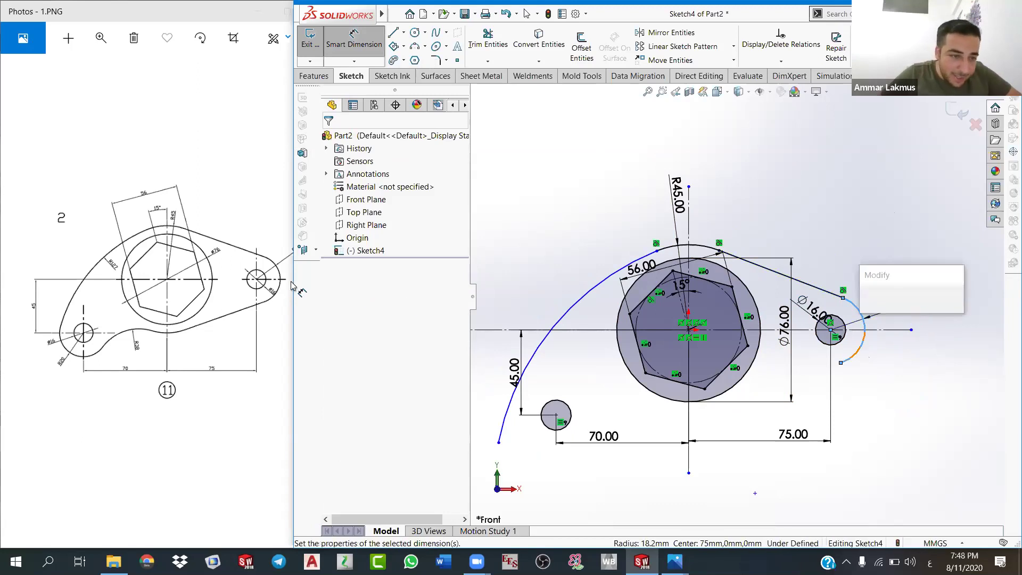
{"action": "left_click_drag", "start_coordinate": [293, 287], "coordinate": [334, 287]}
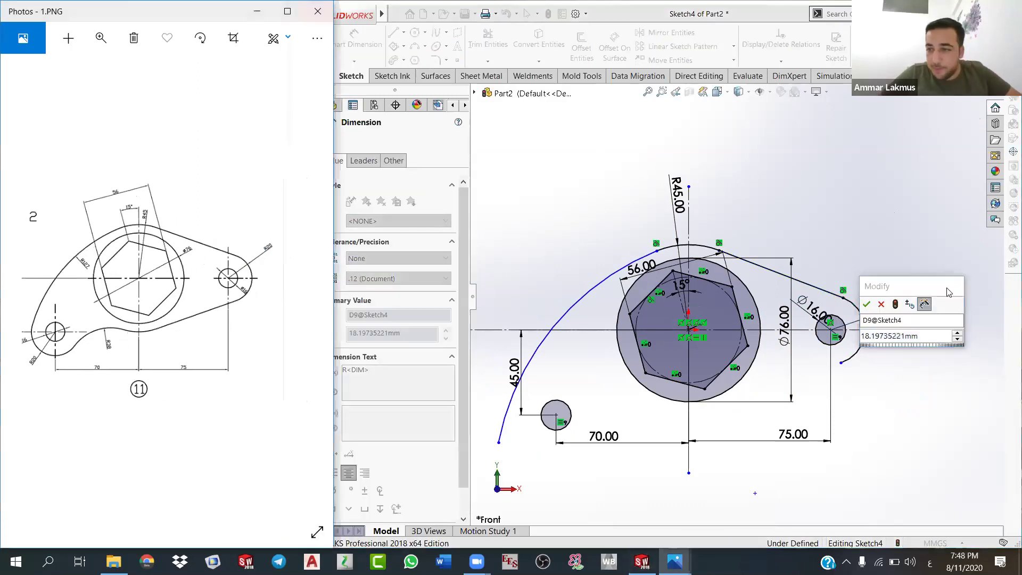
{"action": "left_click", "coordinate": [931, 290]}
{"action": "type", "text": "20"}
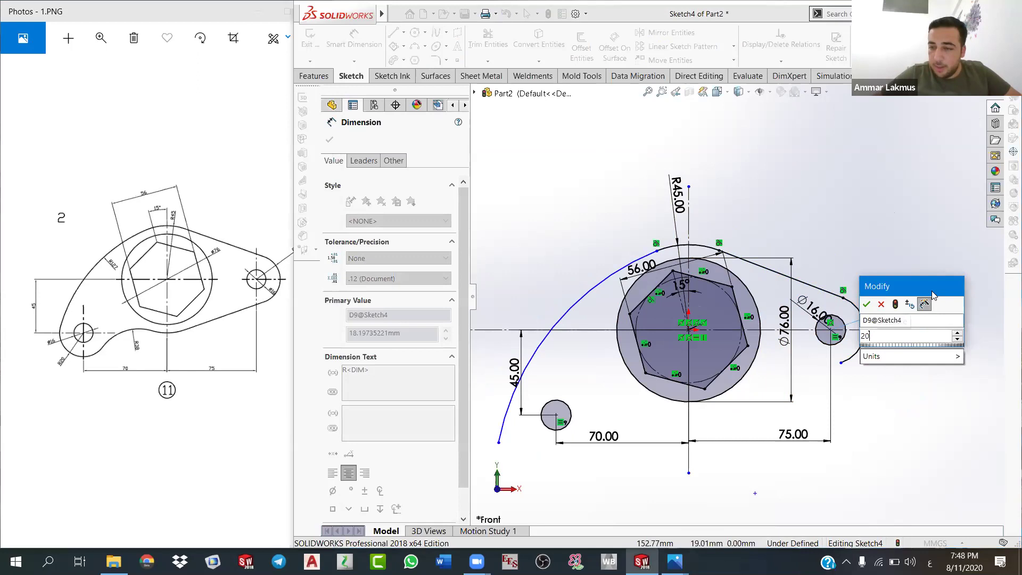
{"action": "key", "text": "Return"}
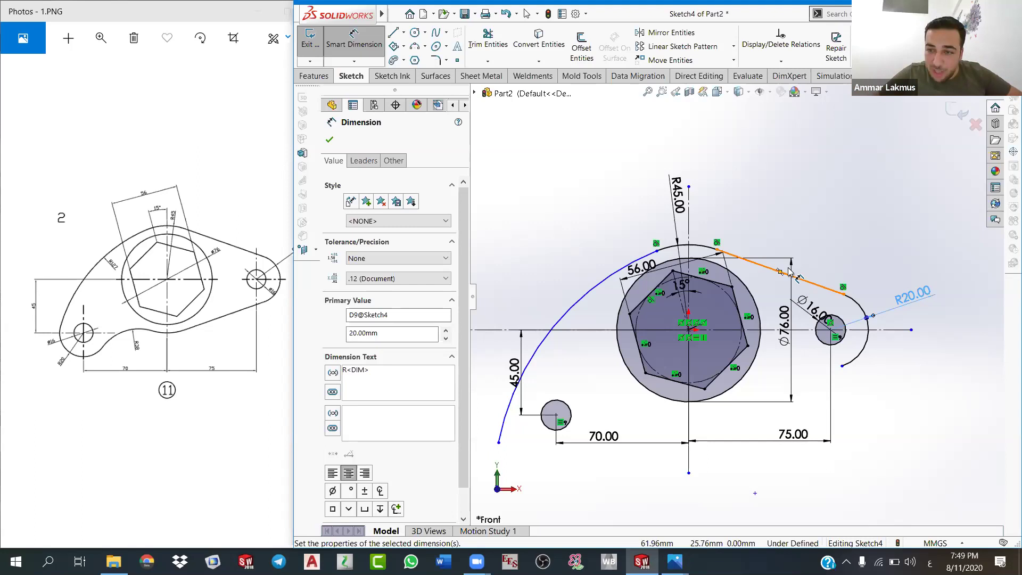
Step: Move the Ø76 dimension closer to the central circle and end dimensioning
{"action": "mouse_move", "coordinate": [781, 321]}
{"action": "left_mouse_down"}
{"action": "mouse_move", "coordinate": [745, 322]}
{"action": "mouse_move", "coordinate": [760, 327]}
{"action": "left_mouse_up"}
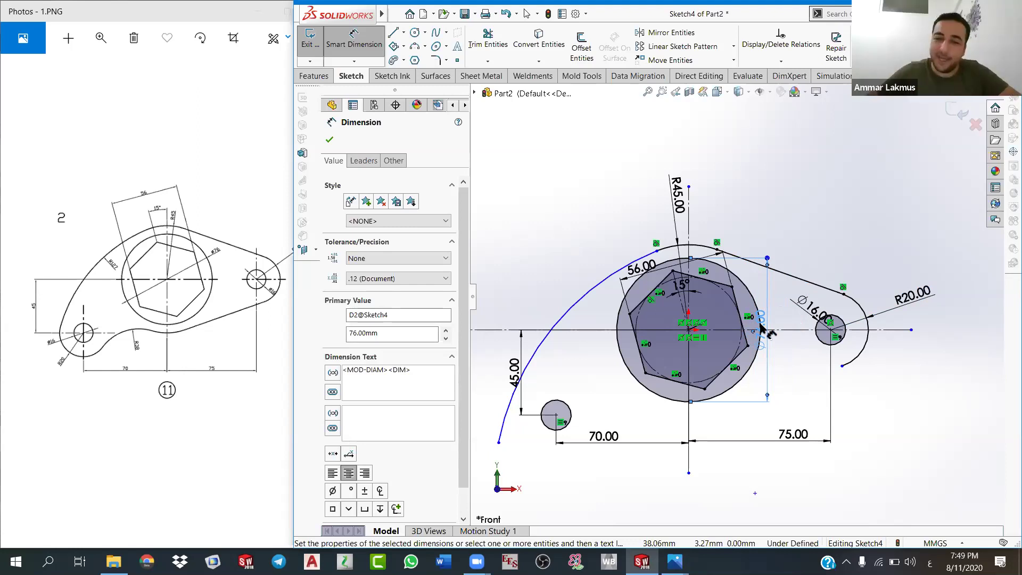
{"action": "right_click", "coordinate": [826, 241]}
{"action": "left_click", "coordinate": [836, 255]}
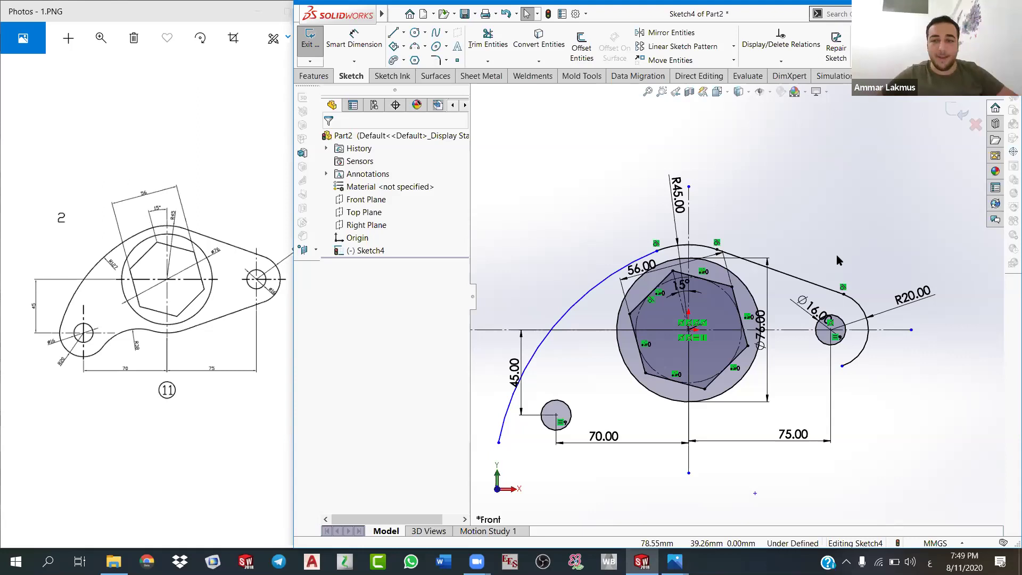
{"action": "left_click", "coordinate": [843, 293]}
{"action": "left_click_drag", "start_coordinate": [808, 297], "coordinate": [830, 213]}
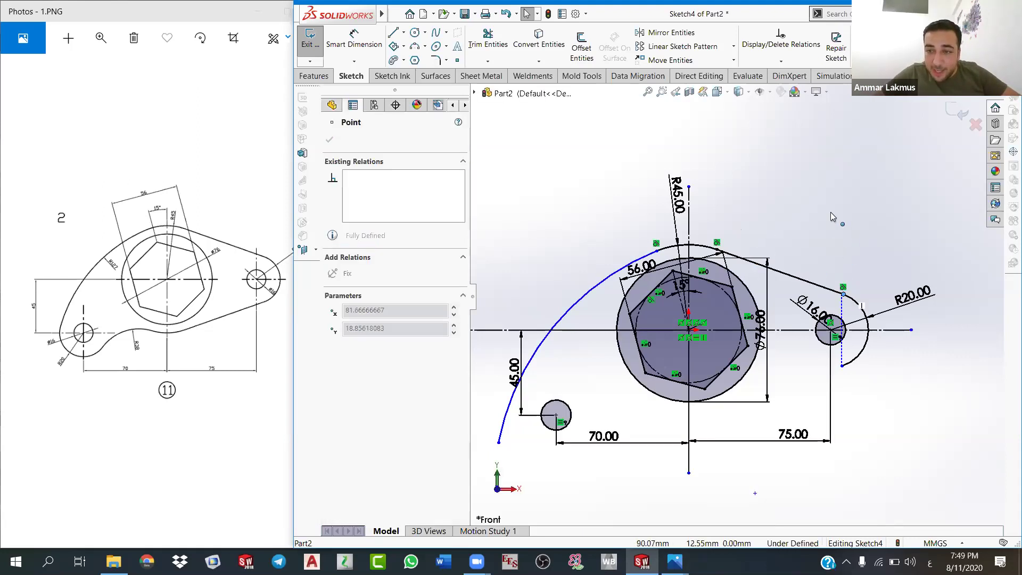
{"action": "left_click_drag", "start_coordinate": [713, 254], "coordinate": [714, 255]}
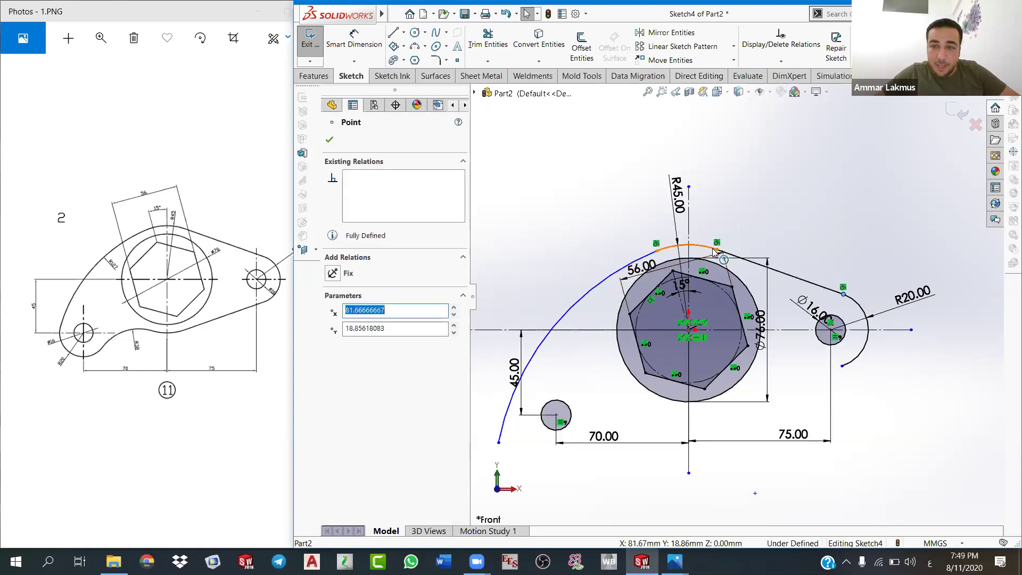
{"action": "left_click", "coordinate": [692, 245]}
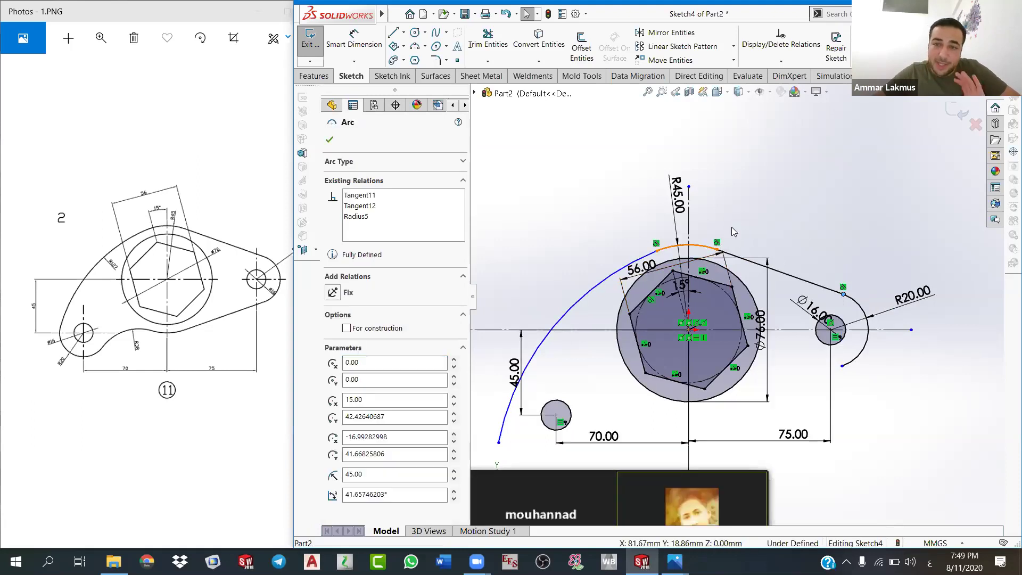
Step: Dimension the large left arc with a radius of 127 mm
{"action": "left_click", "coordinate": [354, 39]}
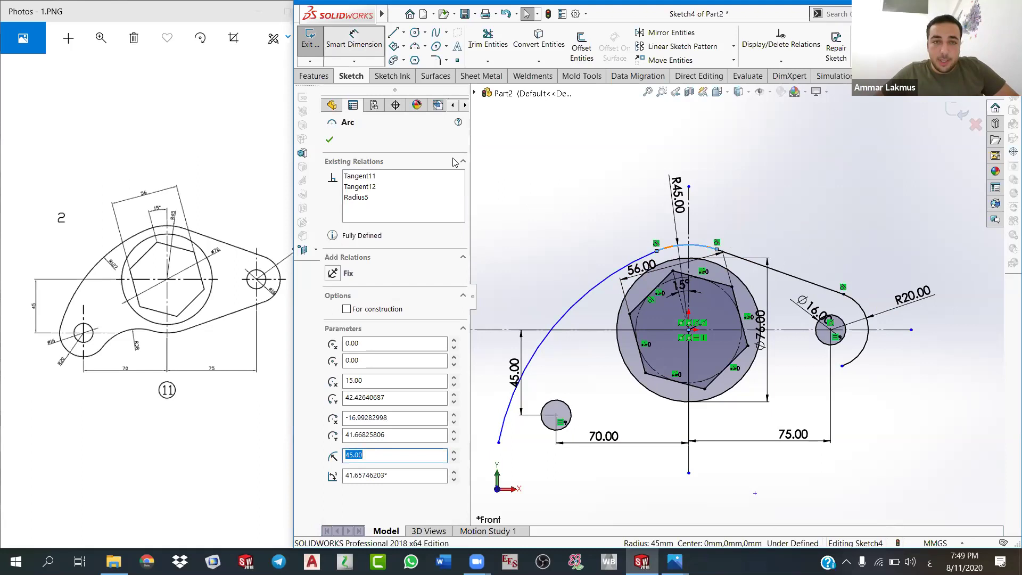
{"action": "left_click", "coordinate": [589, 290]}
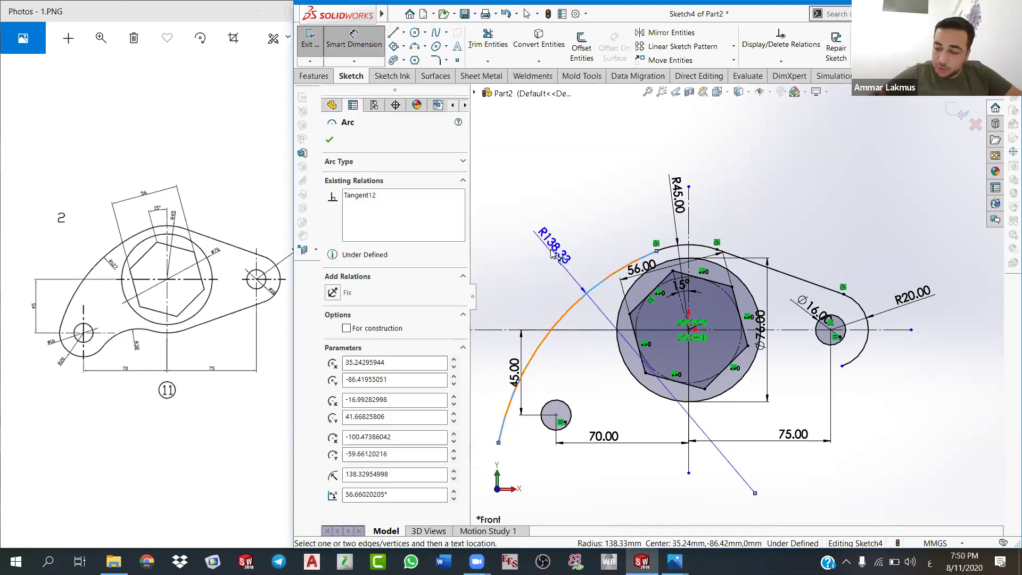
{"action": "left_click", "coordinate": [552, 254]}
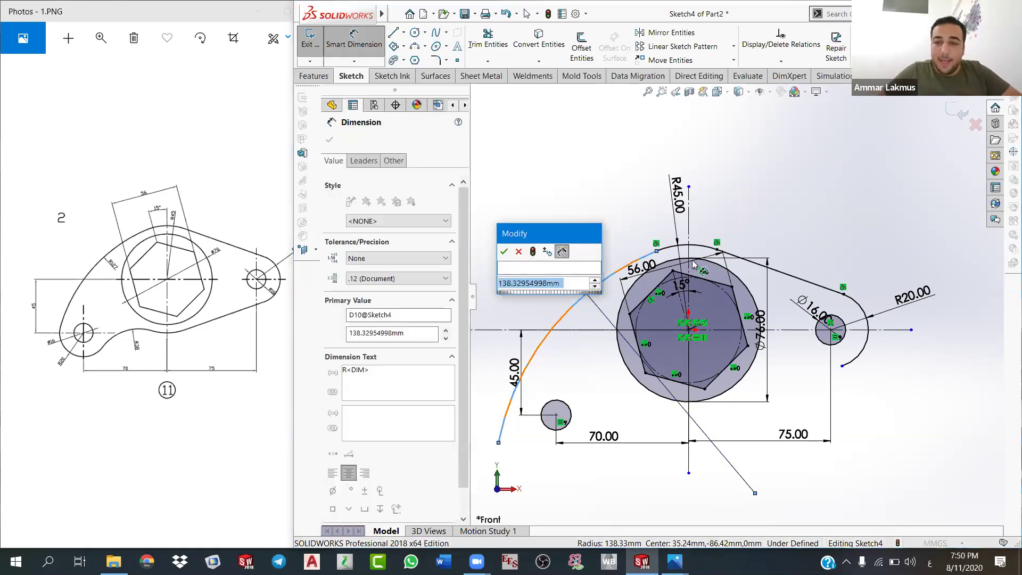
{"action": "type", "text": "127"}
{"action": "key", "text": "Return"}
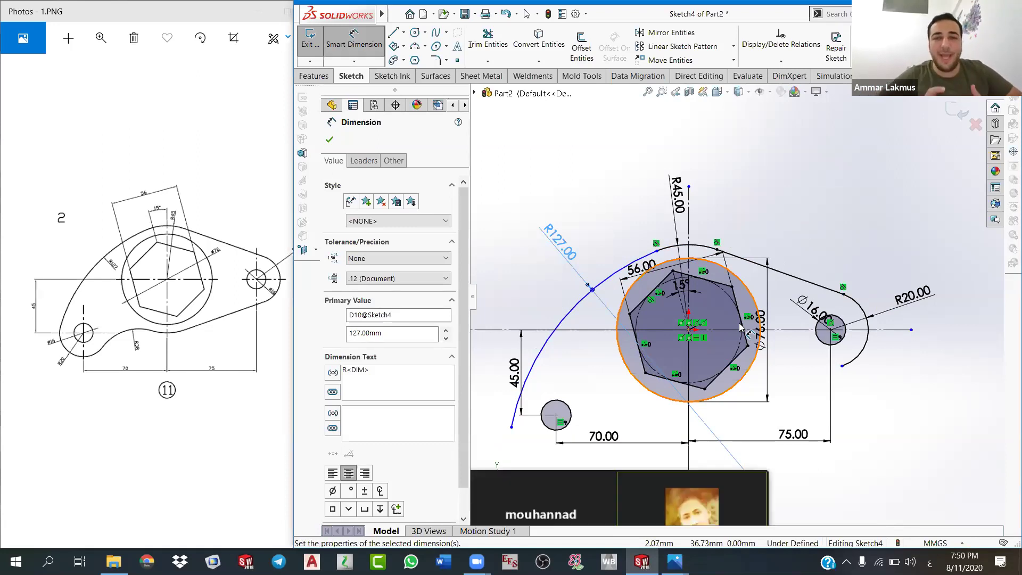
Step: Sketch a three-point arc of about 23 mm radius from the R127 arc's lower end around the lower-left circle
{"action": "scroll", "coordinate": [740, 327], "scroll_direction": "up", "scroll_amount": 2}
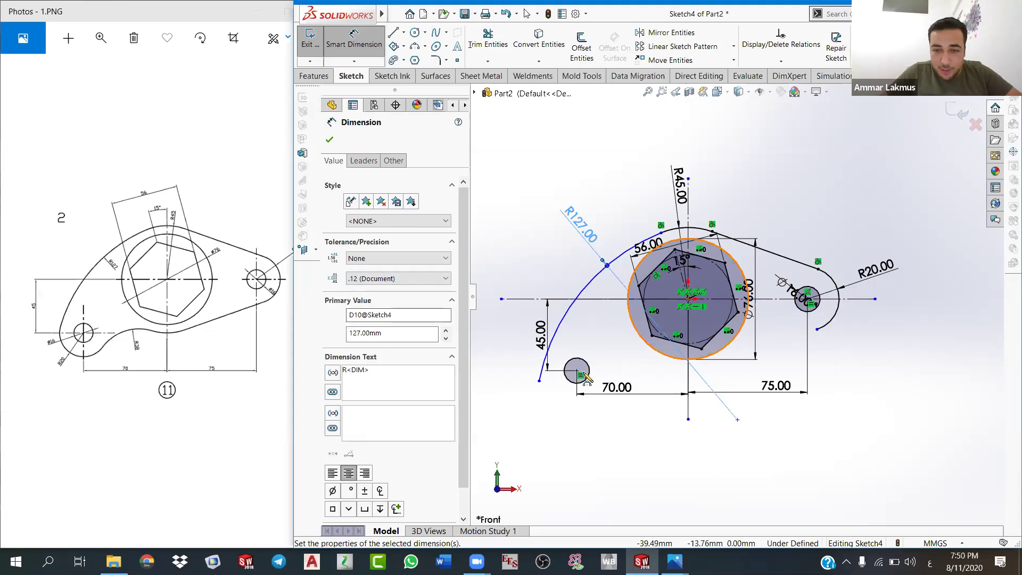
{"action": "scroll", "coordinate": [644, 421], "scroll_direction": "down", "scroll_amount": 1}
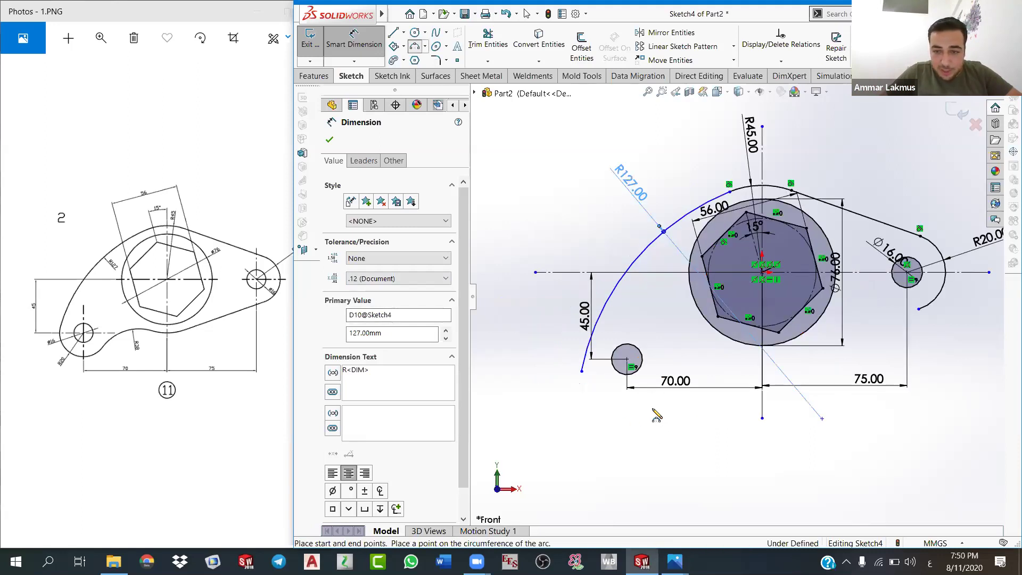
{"action": "left_click", "coordinate": [647, 404]}
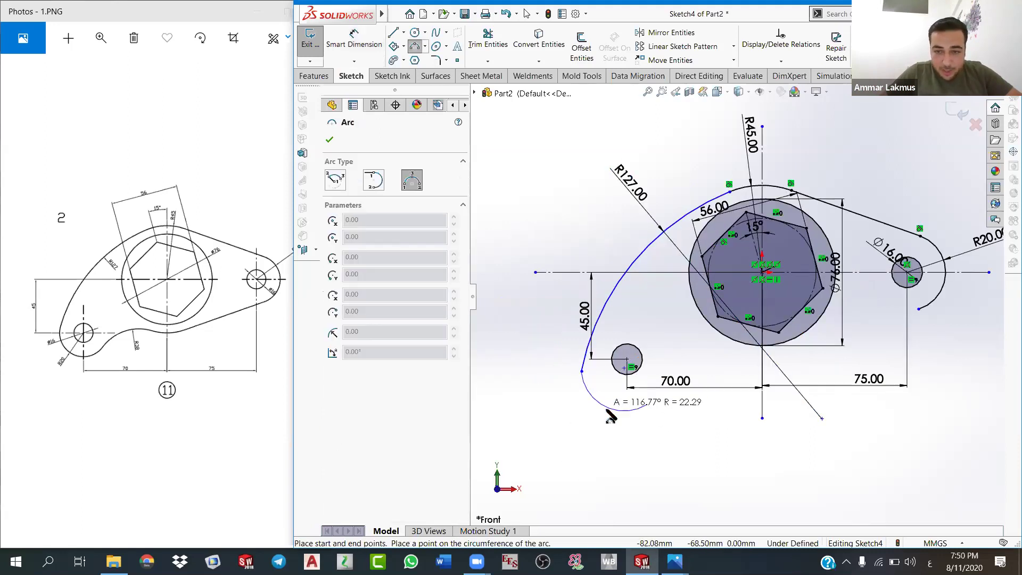
{"action": "left_click", "coordinate": [606, 406]}
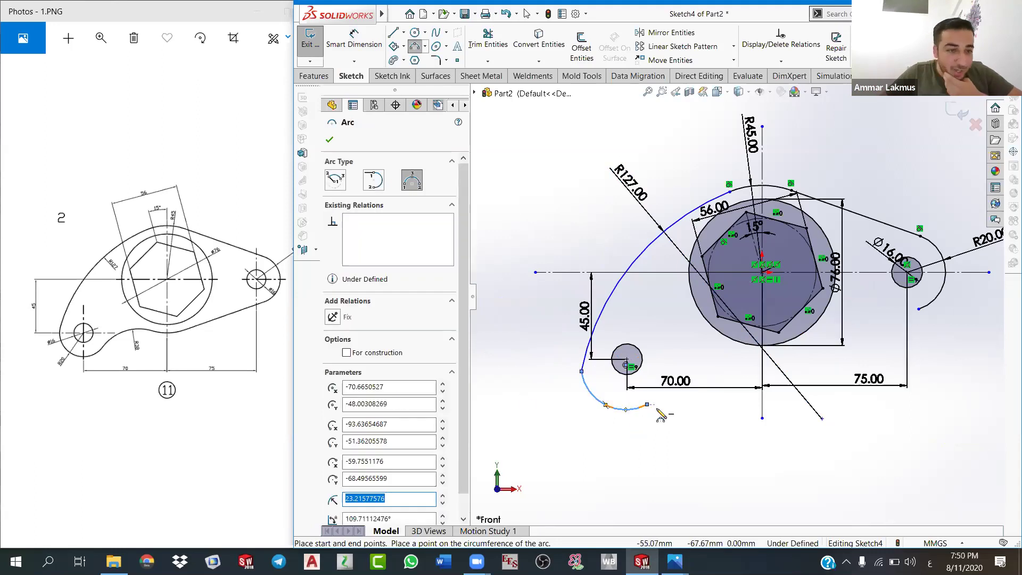
Step: Continue the outline with a concave three-point arc of about 22 mm radius and a bottom arc of about 50 mm radius
{"action": "left_click", "coordinate": [677, 368]}
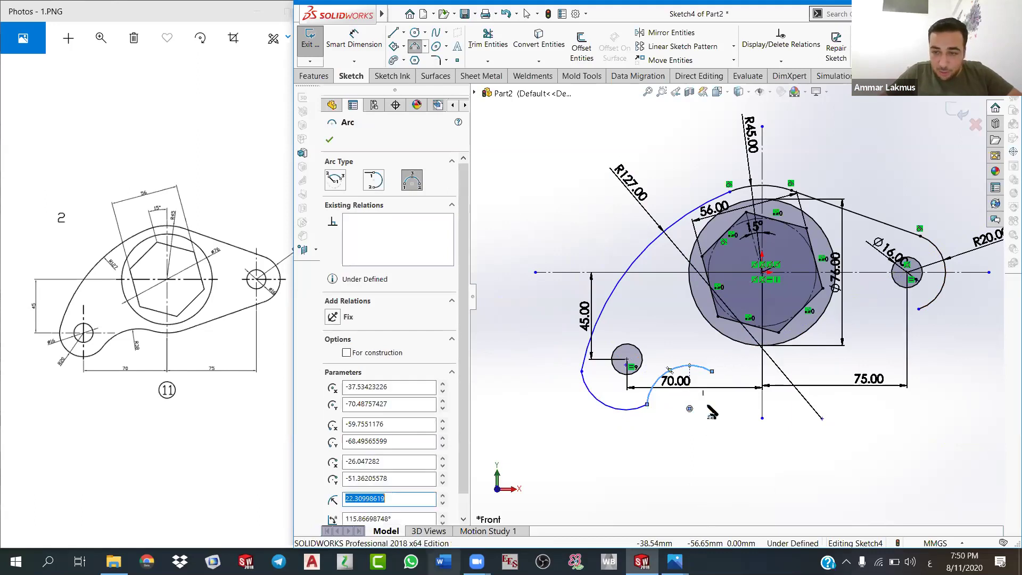
{"action": "left_click", "coordinate": [762, 387]}
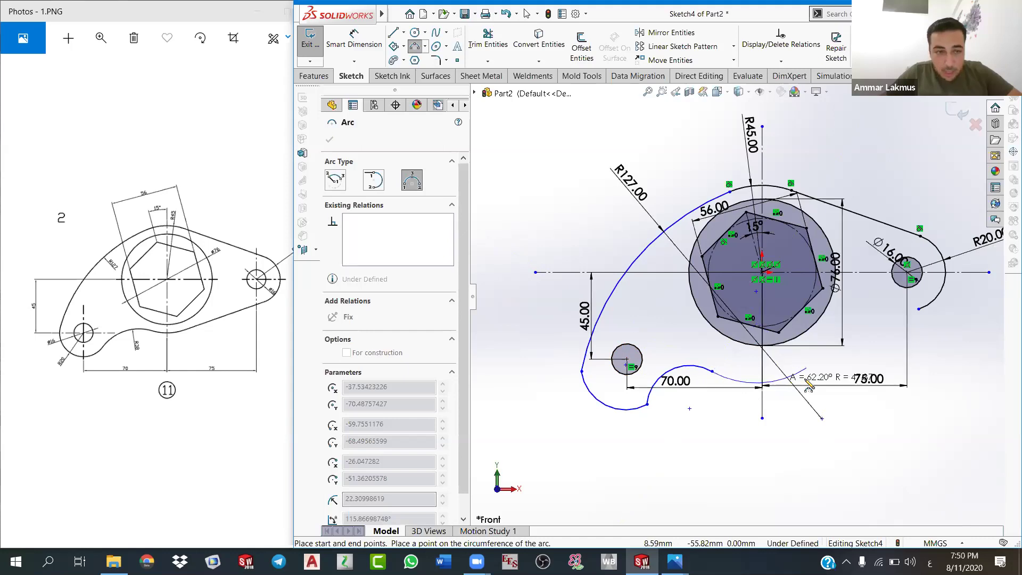
{"action": "left_click", "coordinate": [803, 381]}
Step: Close the outline with a line about 65 mm long from the R20 arc's lower end to the bottom arc's free end
{"action": "left_click", "coordinate": [393, 32]}
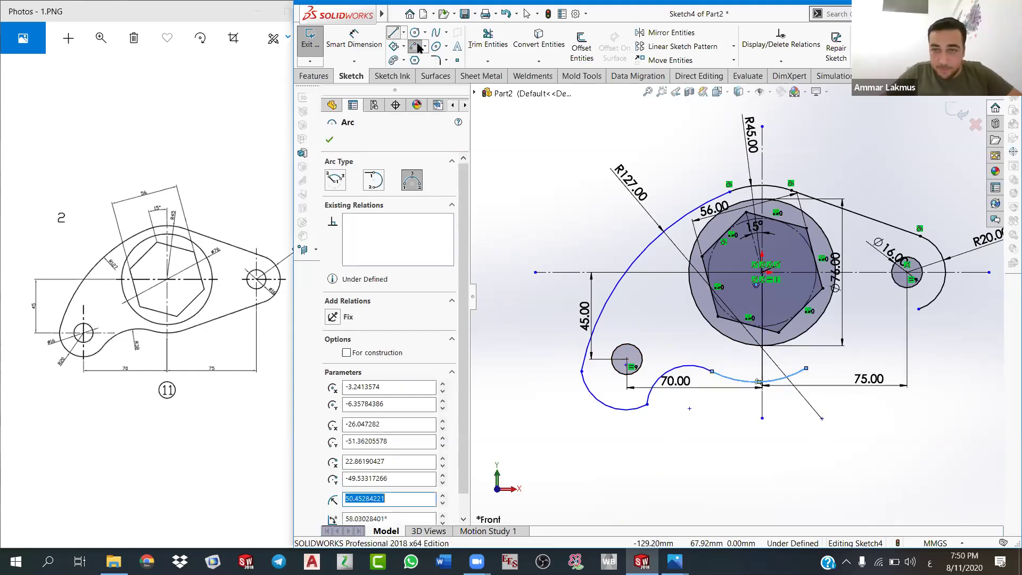
{"action": "left_click", "coordinate": [918, 309]}
{"action": "left_click", "coordinate": [806, 368]}
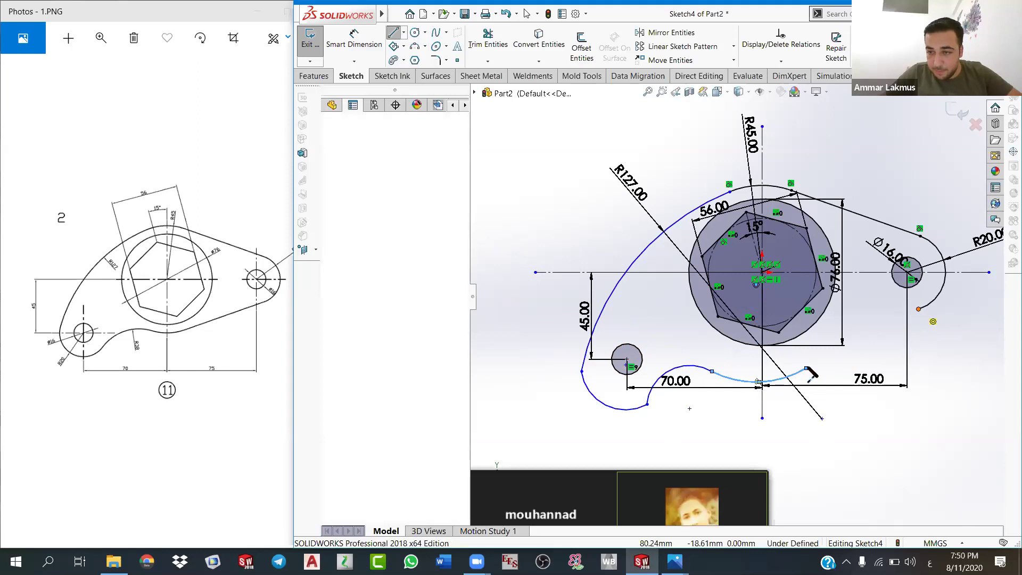
{"action": "right_click", "coordinate": [937, 373]}
{"action": "left_click", "coordinate": [911, 369]}
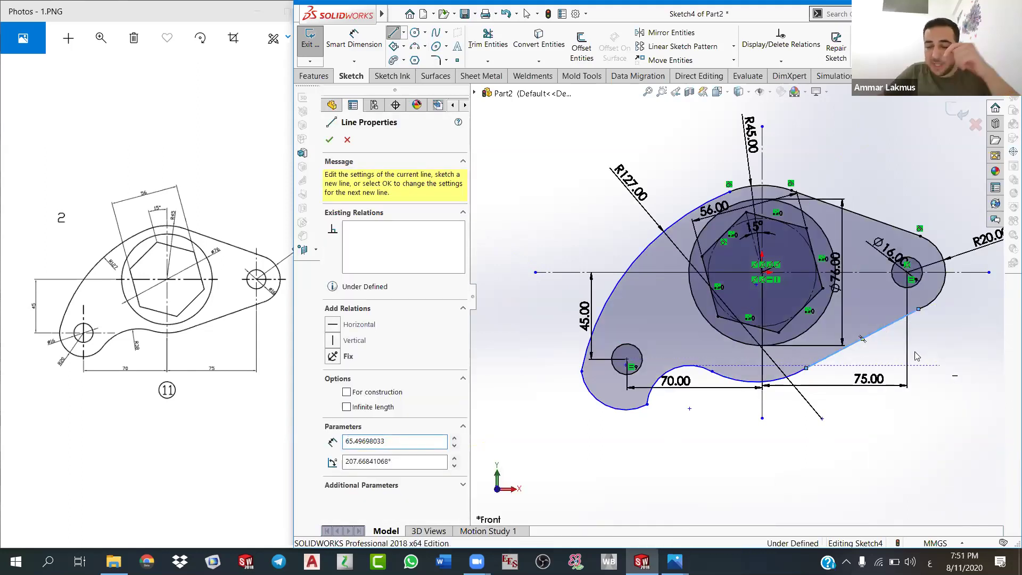
{"action": "key", "text": "Escape"}
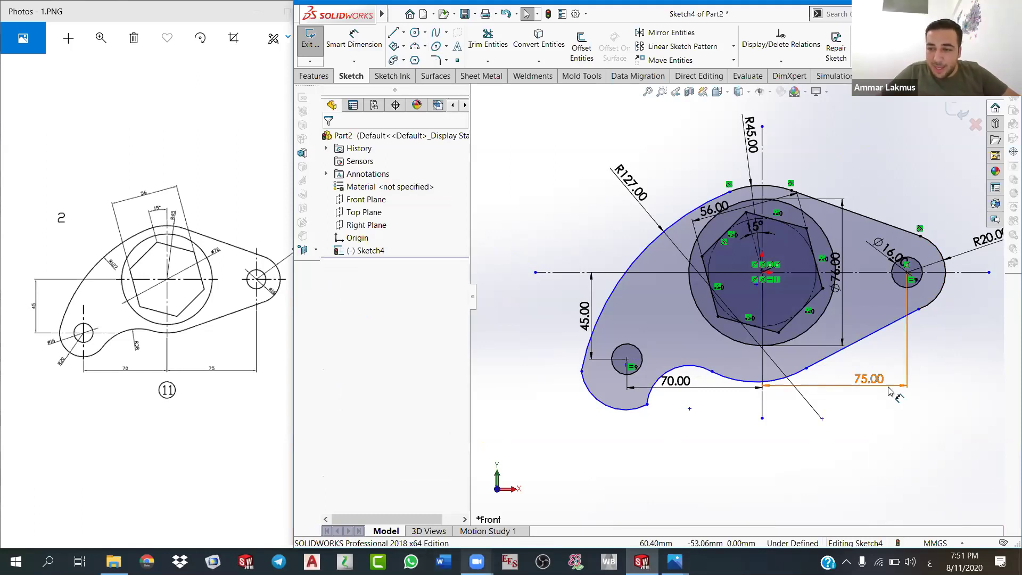
Step: Move the 75 mm and 70 mm horizontal dimensions down, clear of the outline
{"action": "left_click_drag", "start_coordinate": [811, 403], "coordinate": [810, 441]}
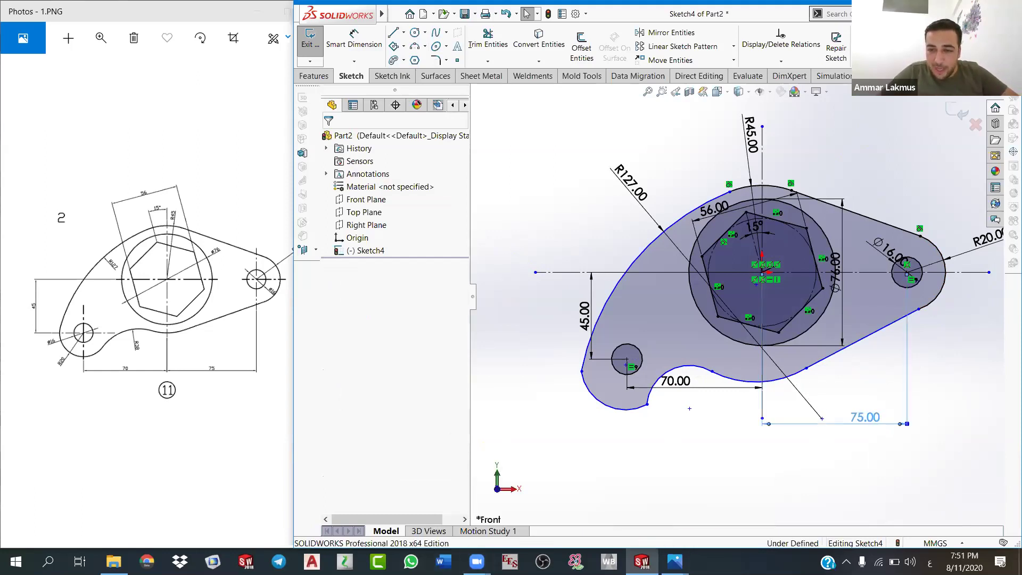
{"action": "left_click_drag", "start_coordinate": [680, 387], "coordinate": [674, 424]}
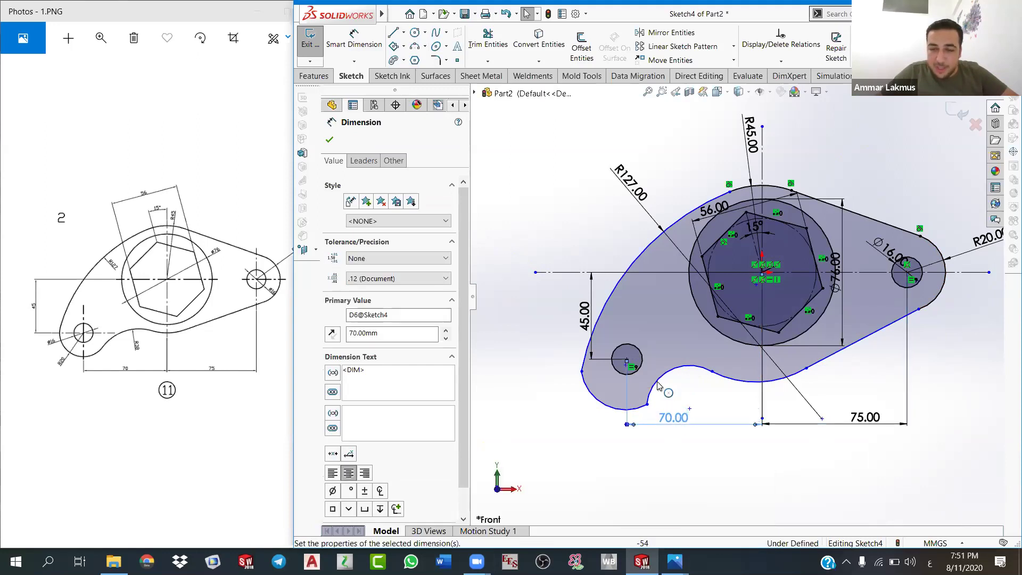
Step: Hide the sketch dimensions and make the concave arc tangent to the arc around the lower-left circle
{"action": "left_click", "coordinate": [650, 401]}
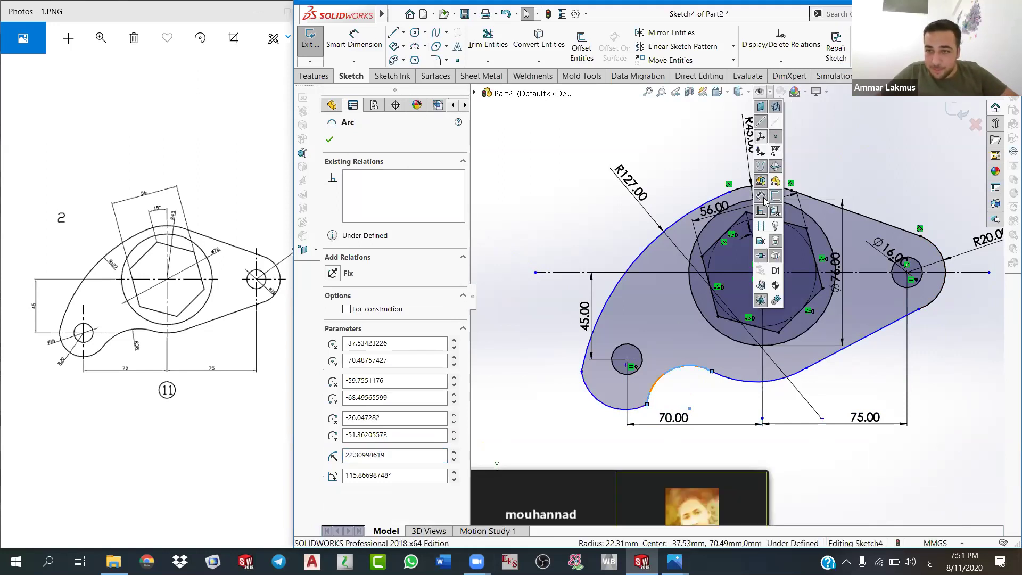
{"action": "left_click", "coordinate": [760, 195]}
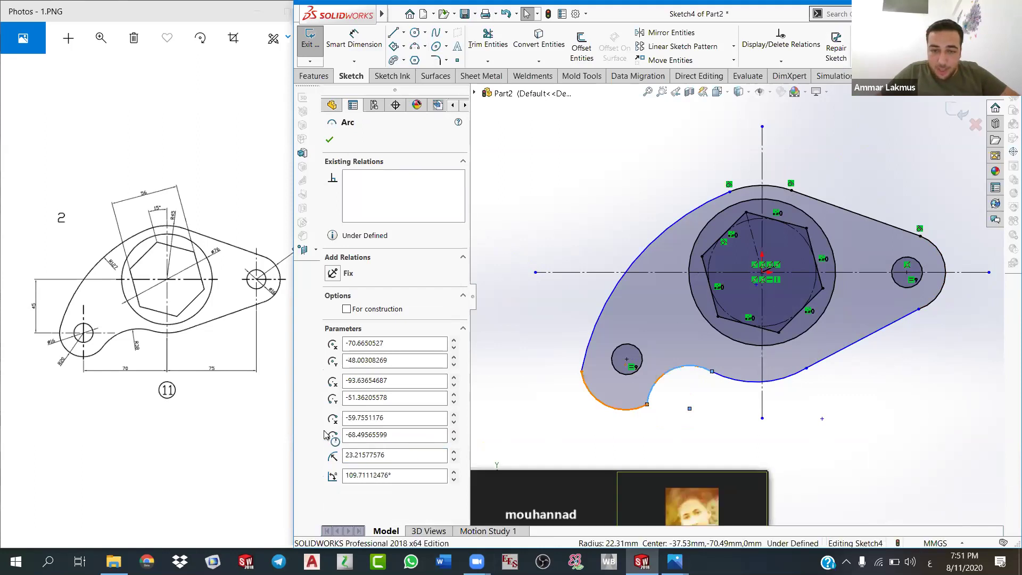
{"action": "left_click", "coordinate": [640, 409], "text": "ctrl"}
{"action": "left_click", "coordinate": [332, 344]}
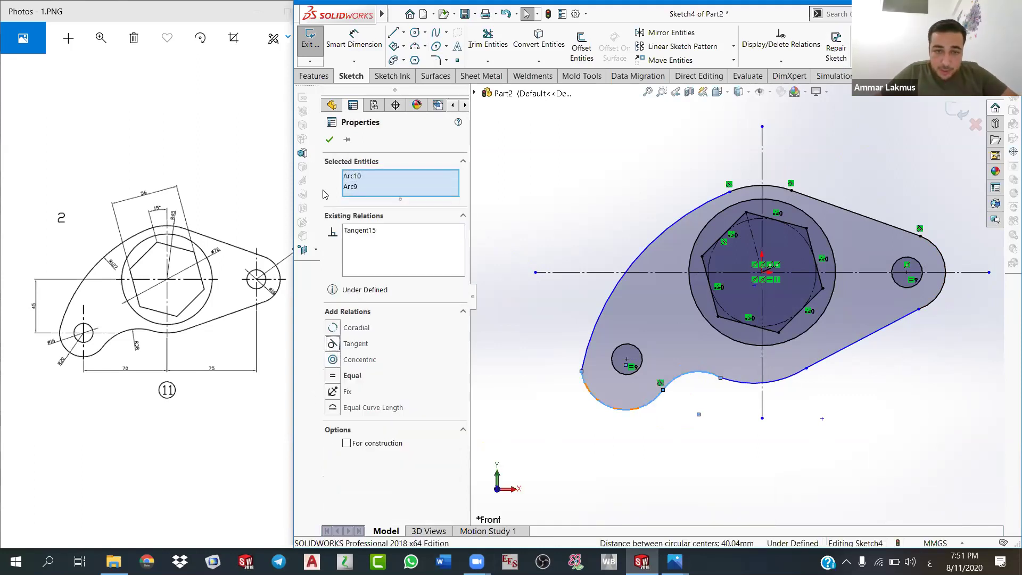
{"action": "left_click", "coordinate": [329, 139]}
Step: Make the large left arc tangent to the arc around the lower-left circle
{"action": "left_click", "coordinate": [588, 352]}
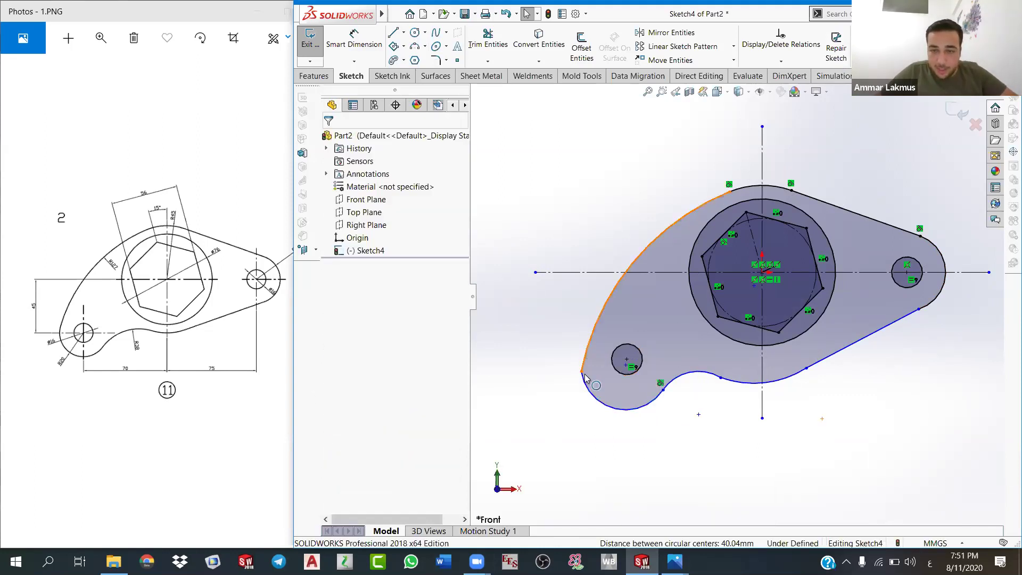
{"action": "left_click", "coordinate": [392, 343]}
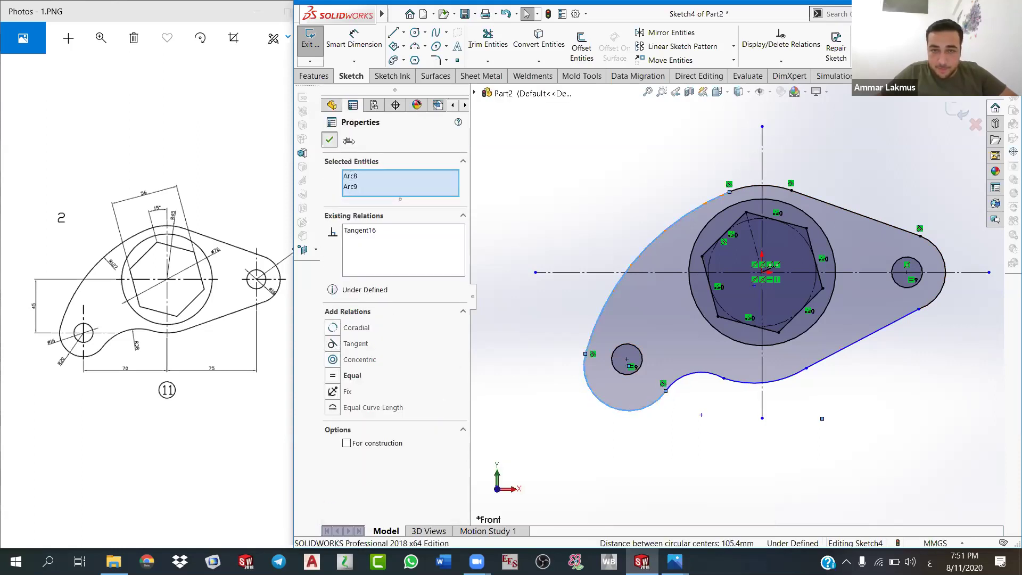
{"action": "left_click", "coordinate": [329, 139]}
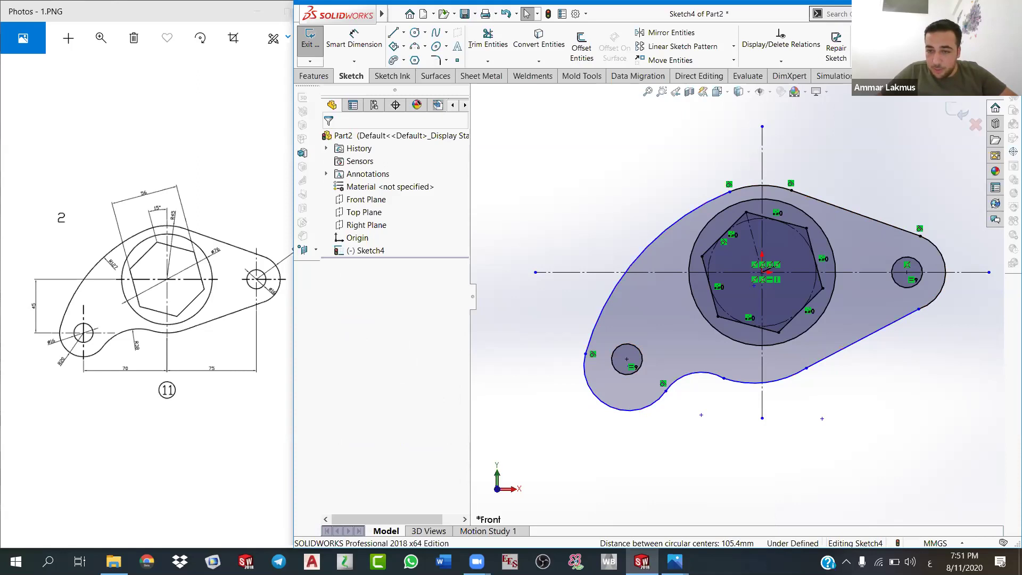
Step: Make the concave arc tangent to the bottom arc beneath the central circle
{"action": "left_click", "coordinate": [708, 379]}
{"action": "left_click", "coordinate": [709, 380], "text": "ctrl"}
{"action": "left_click", "coordinate": [334, 343]}
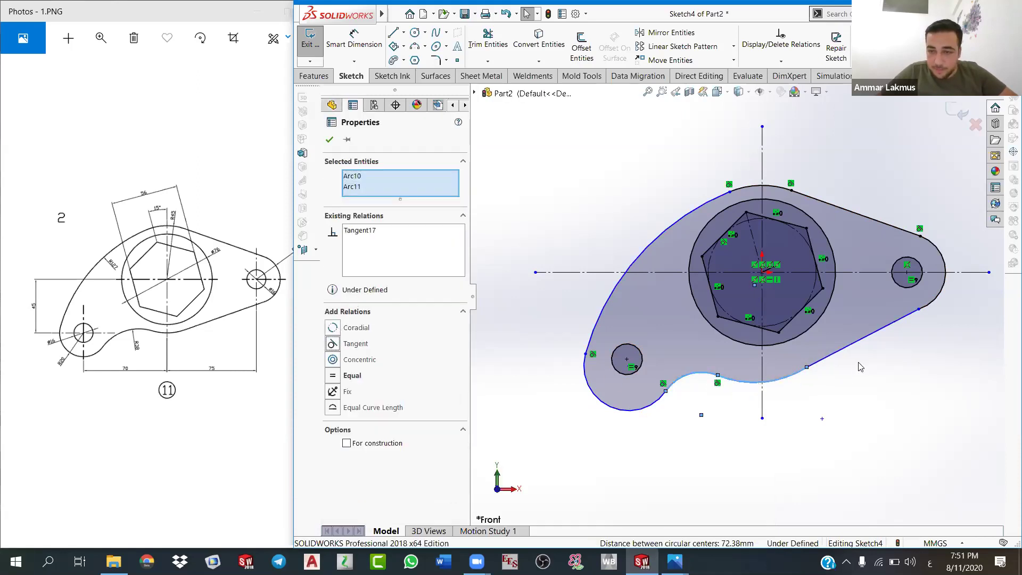
Step: Make the lower-right outline line tangent to the bottom arc and to the arc around the right circle
{"action": "left_click", "coordinate": [808, 366]}
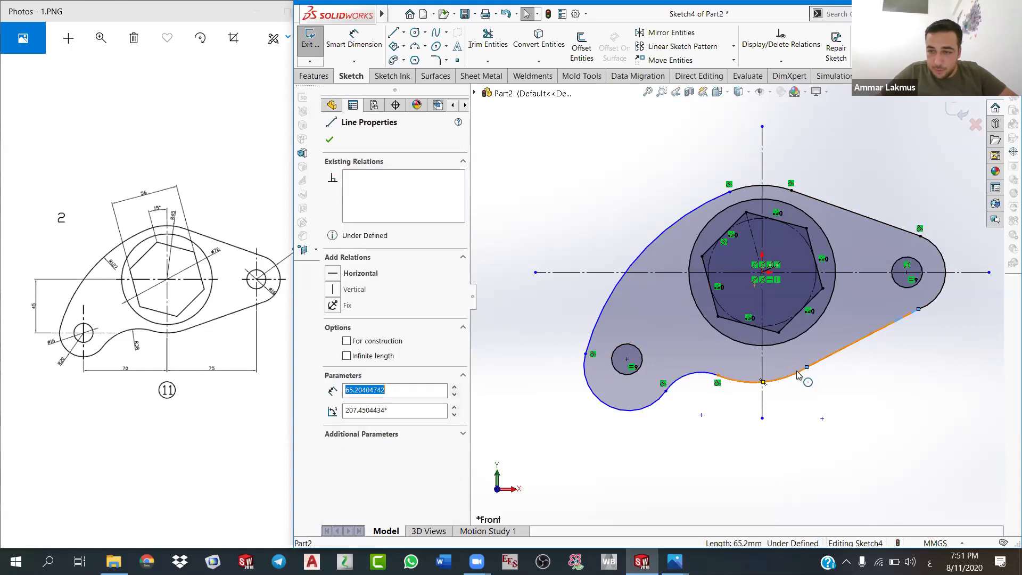
{"action": "left_click", "coordinate": [797, 375], "text": "ctrl"}
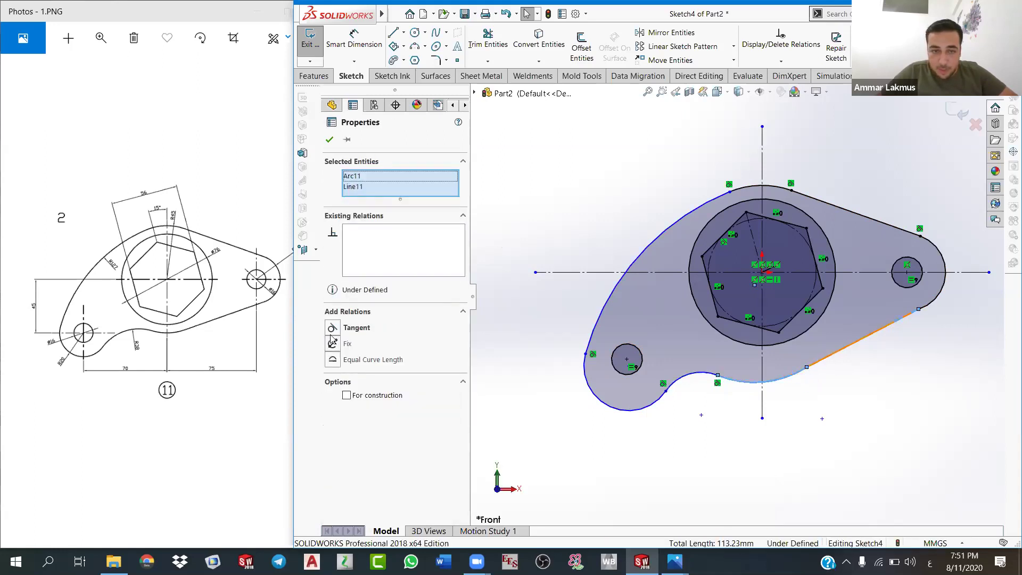
{"action": "left_click", "coordinate": [337, 330]}
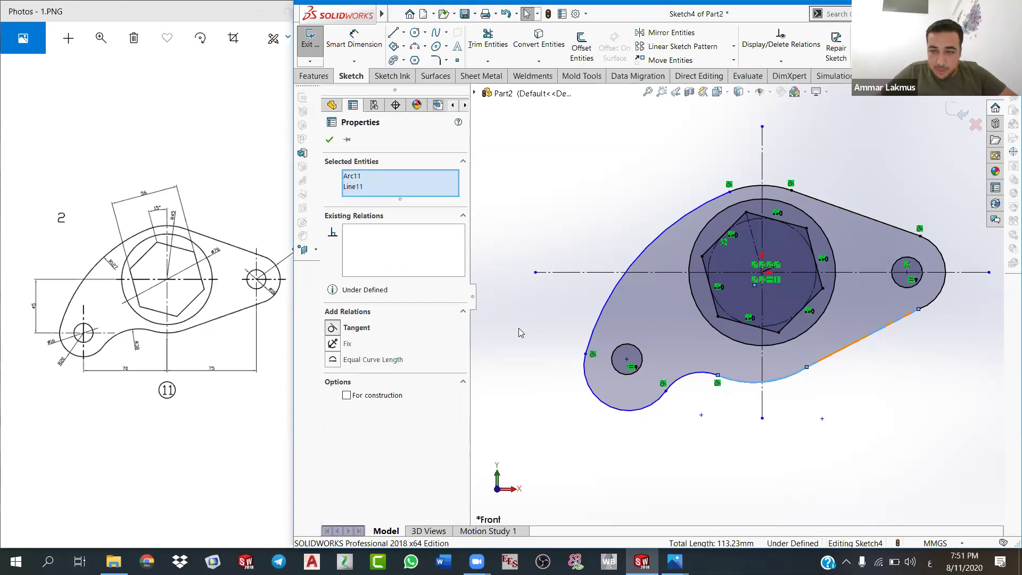
{"action": "left_click", "coordinate": [930, 302]}
{"action": "left_click", "coordinate": [895, 321], "text": "ctrl"}
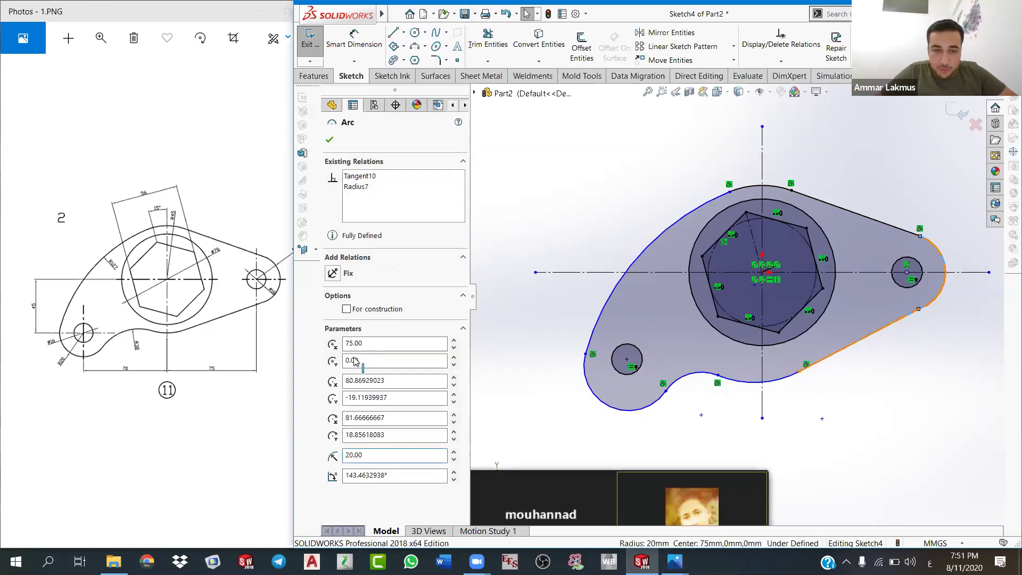
{"action": "left_click", "coordinate": [334, 329]}
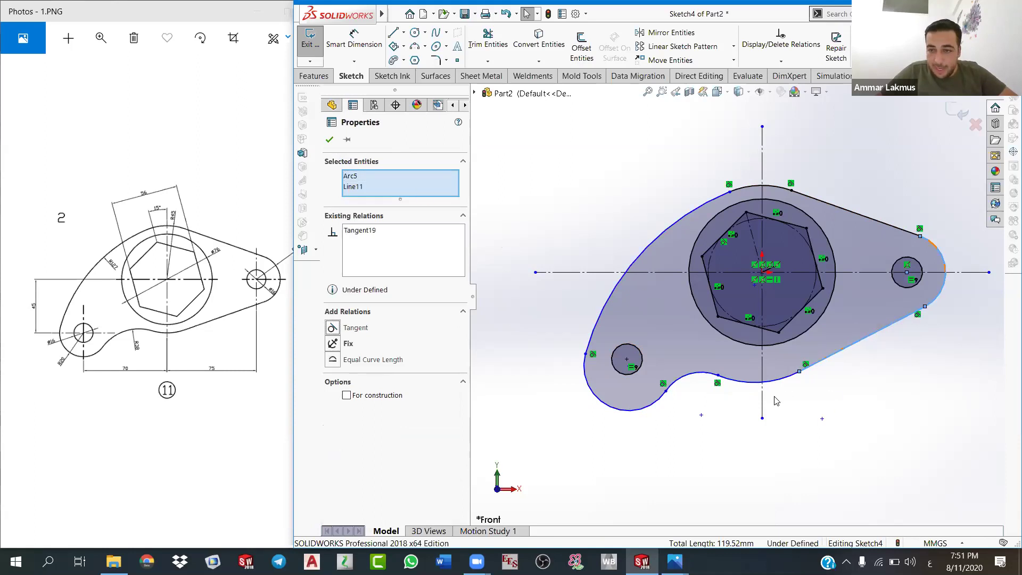
{"action": "left_click", "coordinate": [581, 347]}
Step: Make the center point of the lower-left outline arc coincide with the lower-left circle's center
{"action": "scroll", "coordinate": [567, 400], "scroll_direction": "up", "scroll_amount": 2}
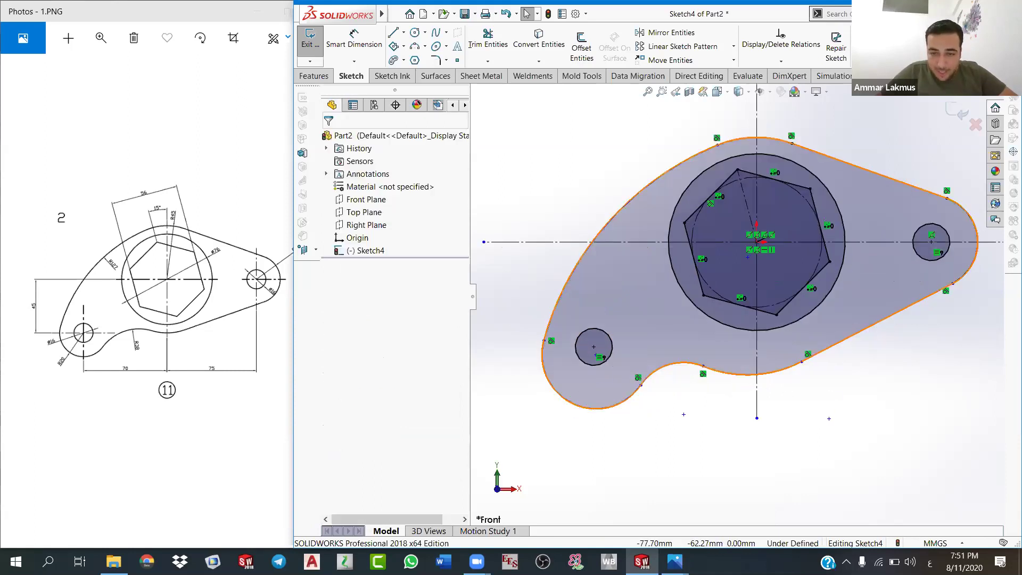
{"action": "left_click", "coordinate": [567, 398]}
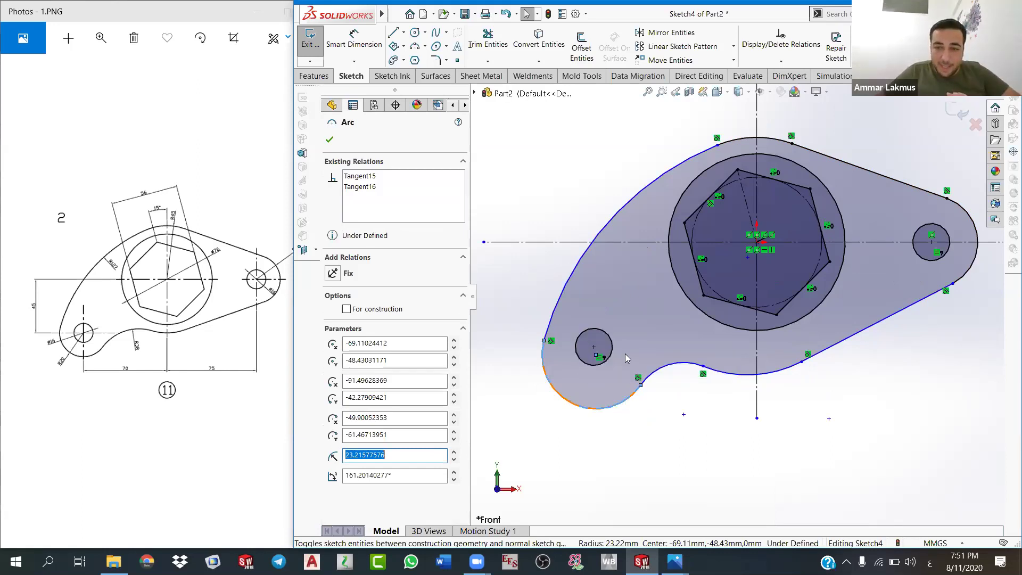
{"action": "scroll", "coordinate": [591, 300], "scroll_direction": "up", "scroll_amount": 1}
{"action": "scroll", "coordinate": [590, 300], "scroll_direction": "up", "scroll_amount": 1}
{"action": "scroll", "coordinate": [589, 297], "scroll_direction": "up", "scroll_amount": 1}
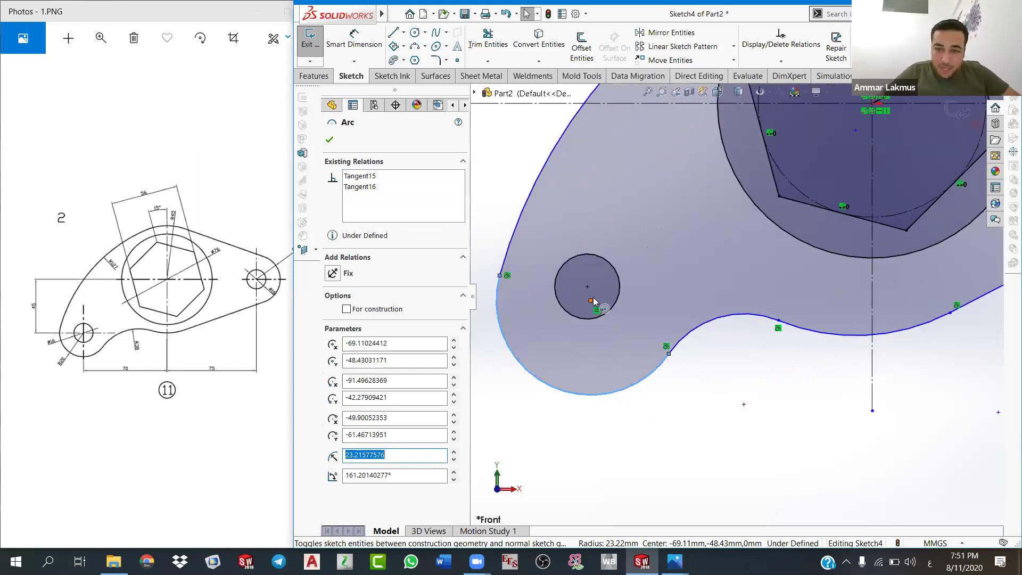
{"action": "left_click", "coordinate": [590, 300]}
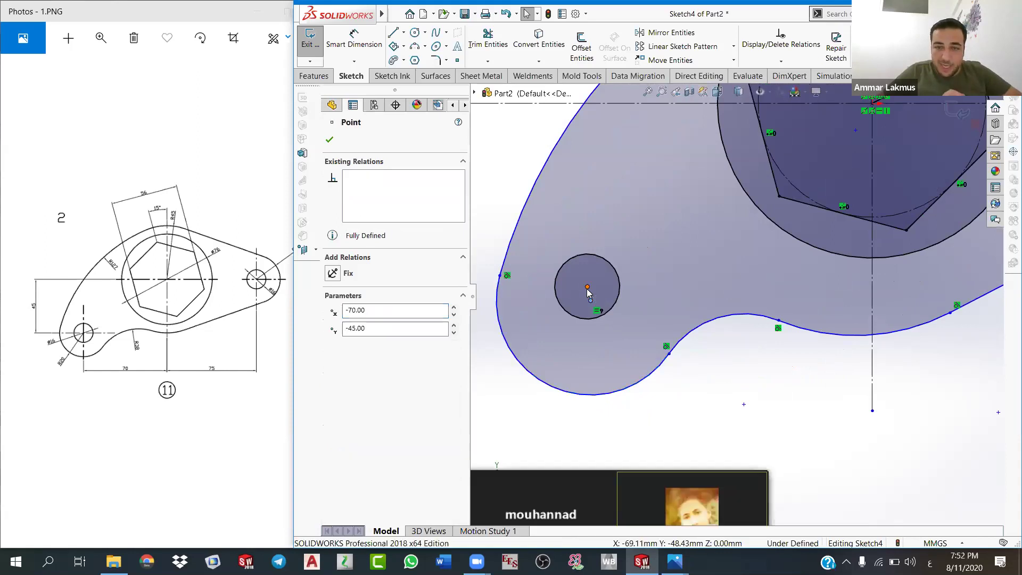
{"action": "left_click", "coordinate": [587, 287], "text": "ctrl"}
{"action": "left_click", "coordinate": [334, 375]}
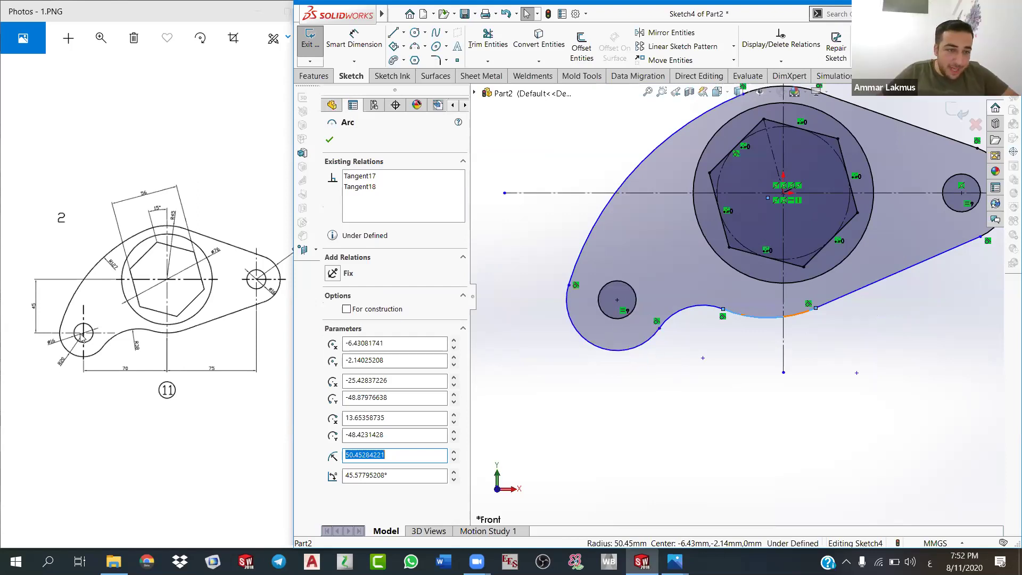
Step: Compare the sketch's concave arc, bottom arc and lower-right line with the radii and shape shown in the reference drawing
{"action": "scroll", "coordinate": [78, 342], "scroll_direction": "up", "scroll_amount": 3}
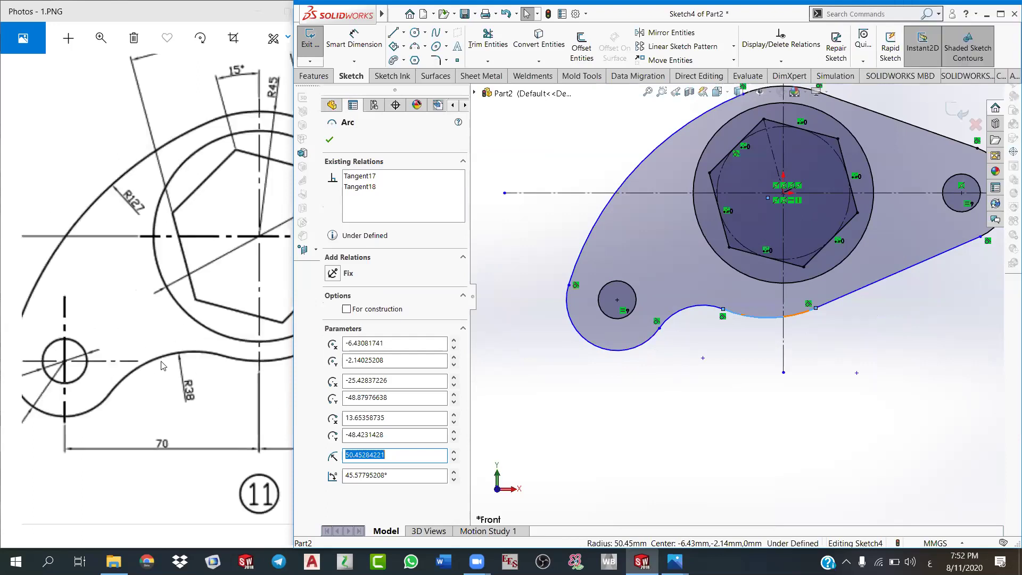
{"action": "left_click", "coordinate": [163, 365]}
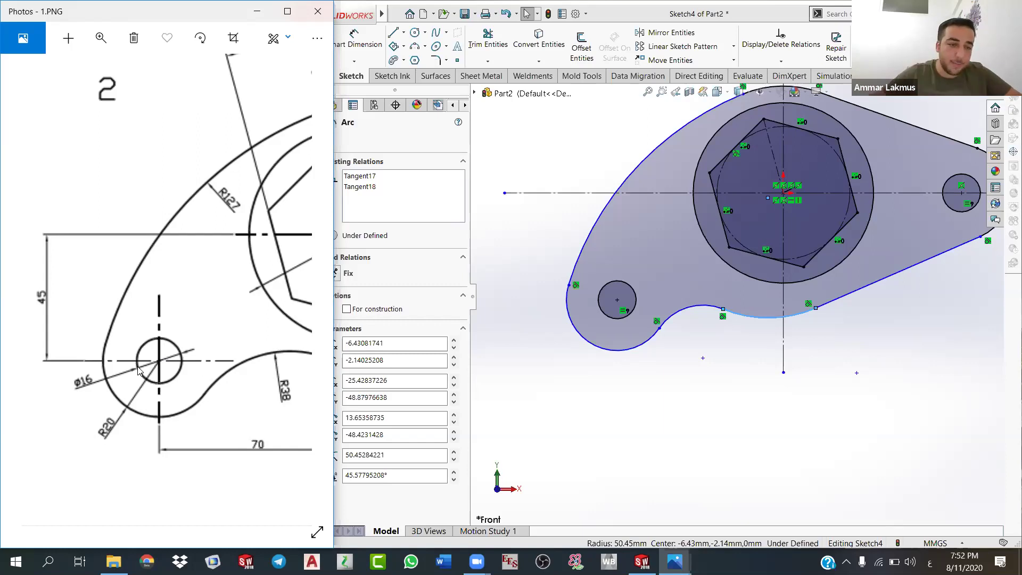
{"action": "scroll", "coordinate": [161, 350], "scroll_direction": "down", "scroll_amount": 5}
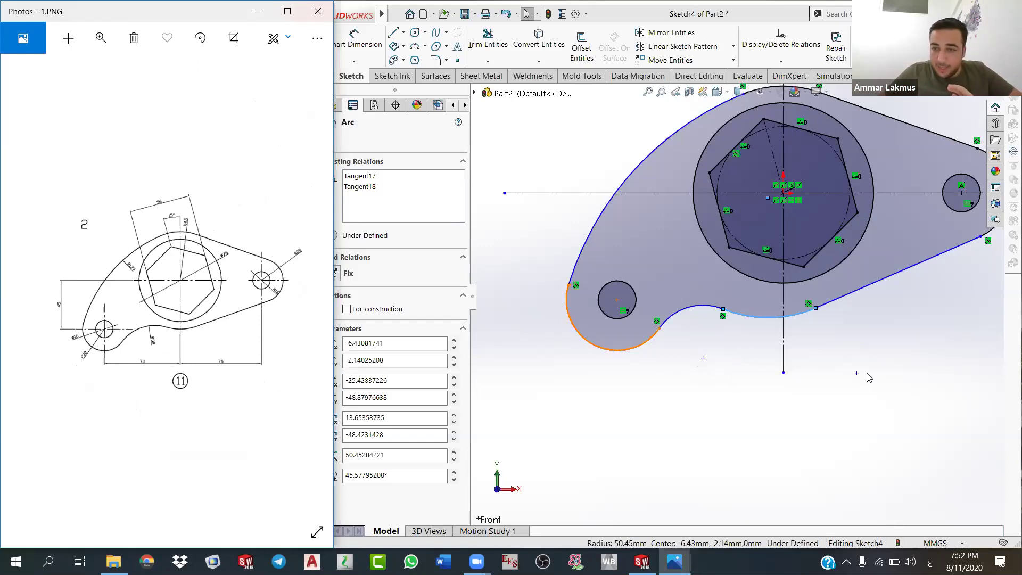
{"action": "scroll", "coordinate": [850, 350], "scroll_direction": "up", "scroll_amount": 3}
{"action": "scroll", "coordinate": [752, 303], "scroll_direction": "down", "scroll_amount": 2}
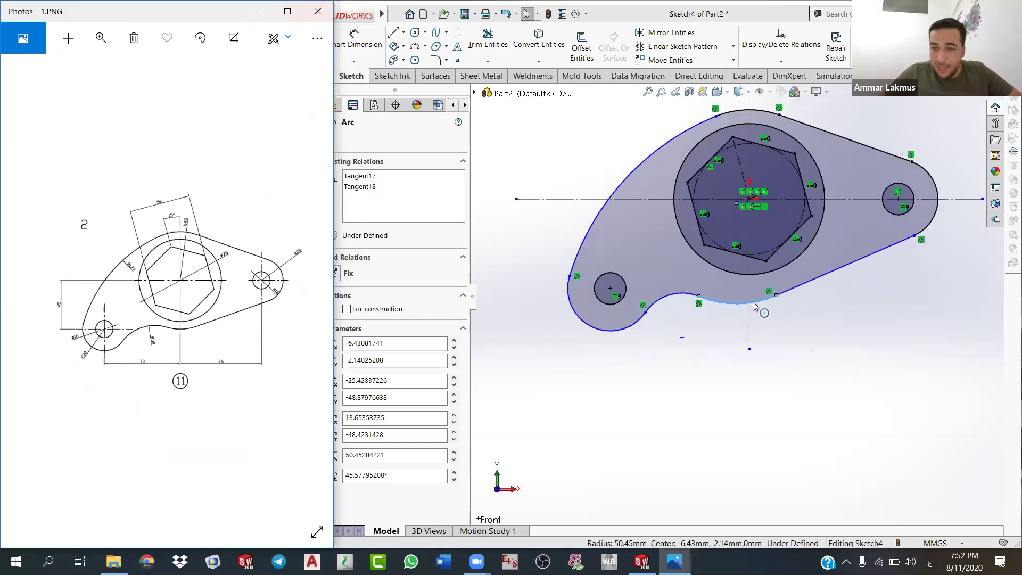
{"action": "left_click", "coordinate": [753, 303]}
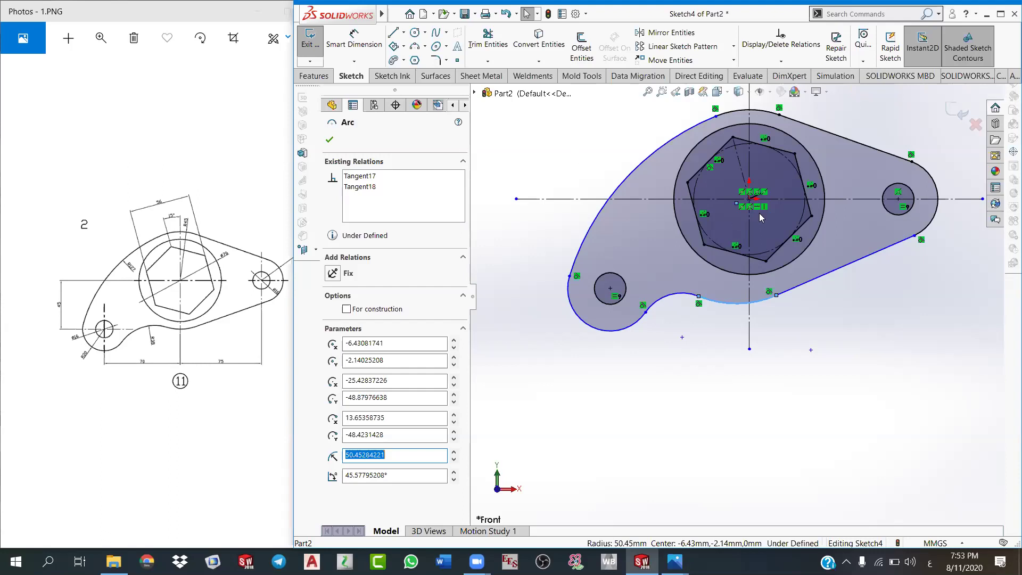
{"action": "scroll", "coordinate": [760, 217], "scroll_direction": "up", "scroll_amount": 2}
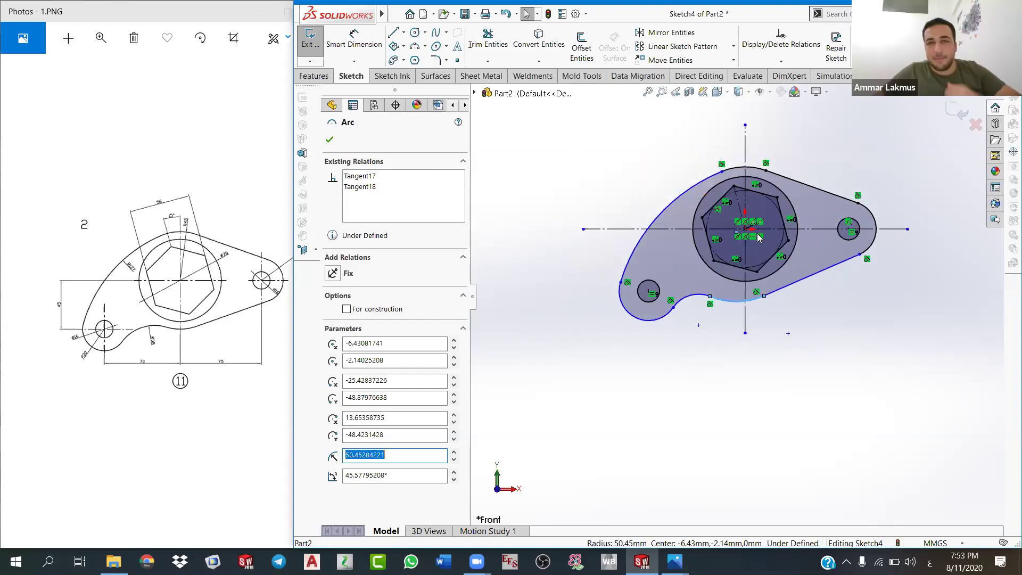
{"action": "scroll", "coordinate": [759, 238], "scroll_direction": "down", "scroll_amount": 2}
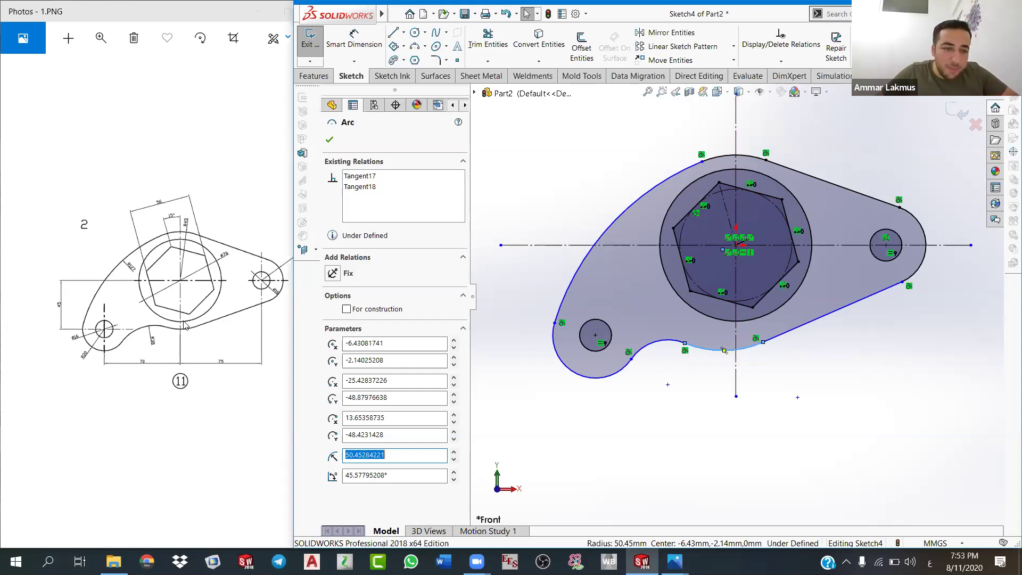
{"action": "scroll", "coordinate": [167, 369], "scroll_direction": "up", "scroll_amount": 2}
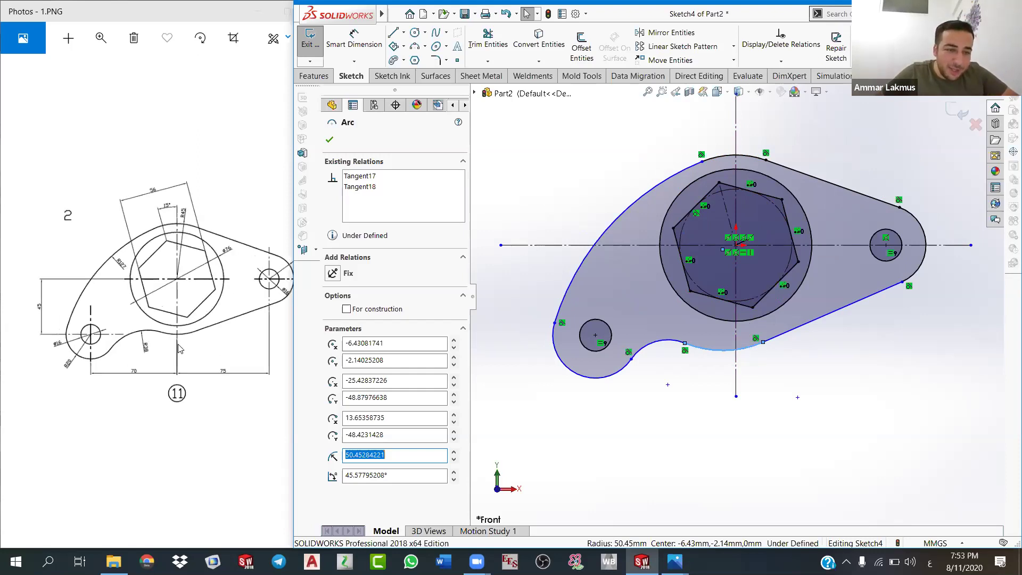
{"action": "scroll", "coordinate": [167, 368], "scroll_direction": "up", "scroll_amount": 2}
{"action": "left_click", "coordinate": [154, 367]}
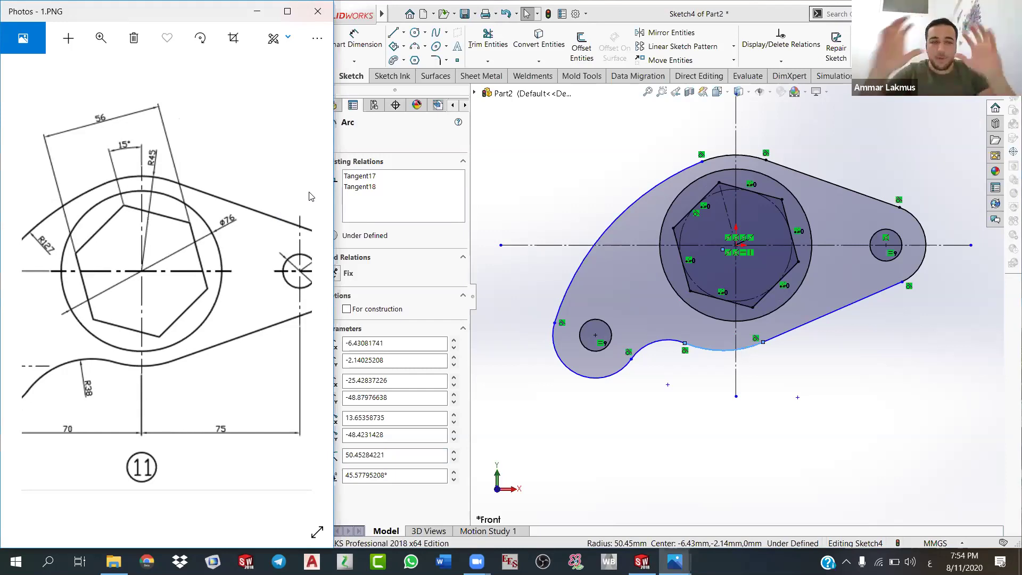
{"action": "scroll", "coordinate": [213, 279], "scroll_direction": "up", "scroll_amount": 2}
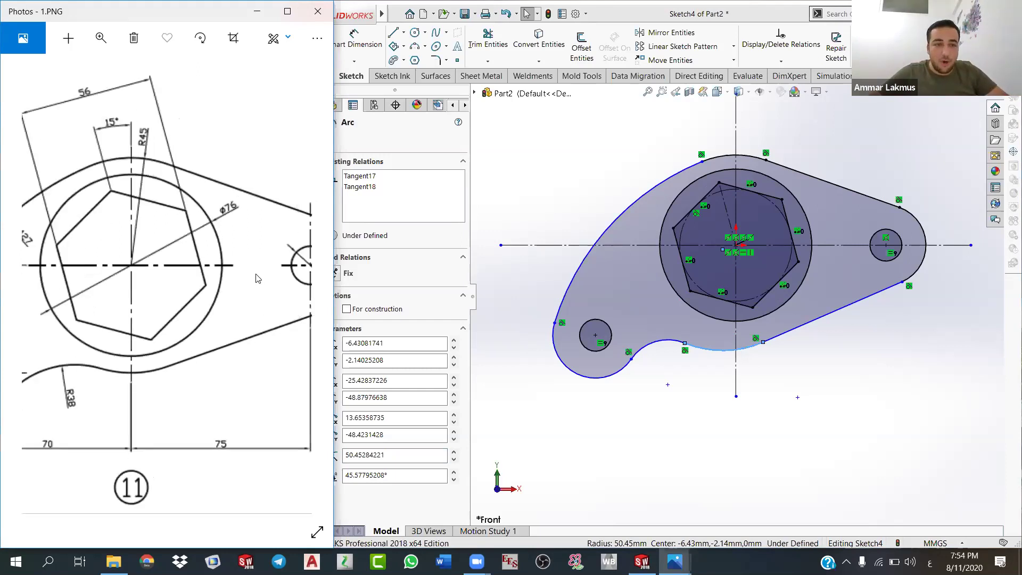
{"action": "scroll", "coordinate": [258, 277], "scroll_direction": "down", "scroll_amount": 4}
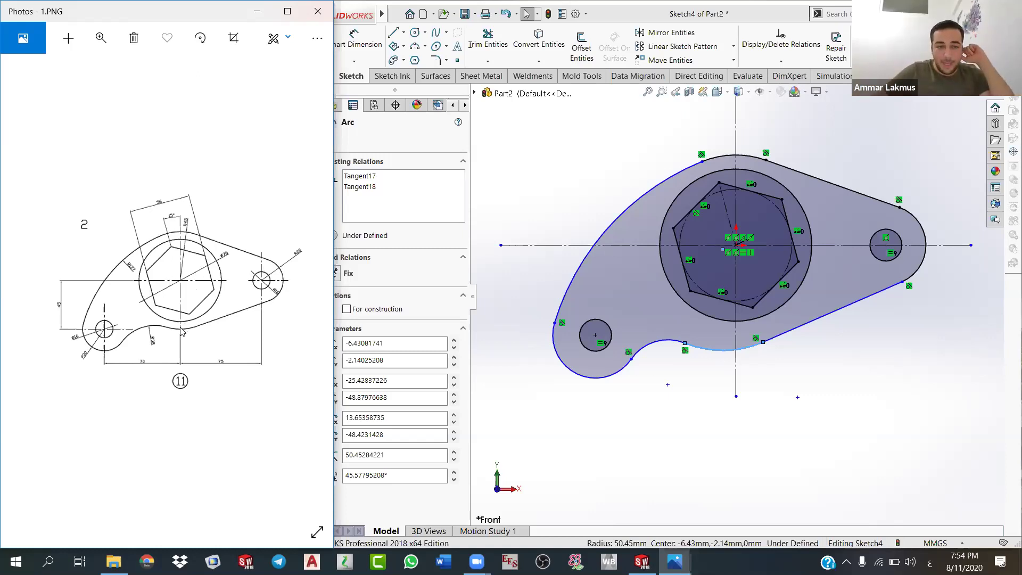
{"action": "scroll", "coordinate": [193, 289], "scroll_direction": "up", "scroll_amount": 5, "text": "ctrl"}
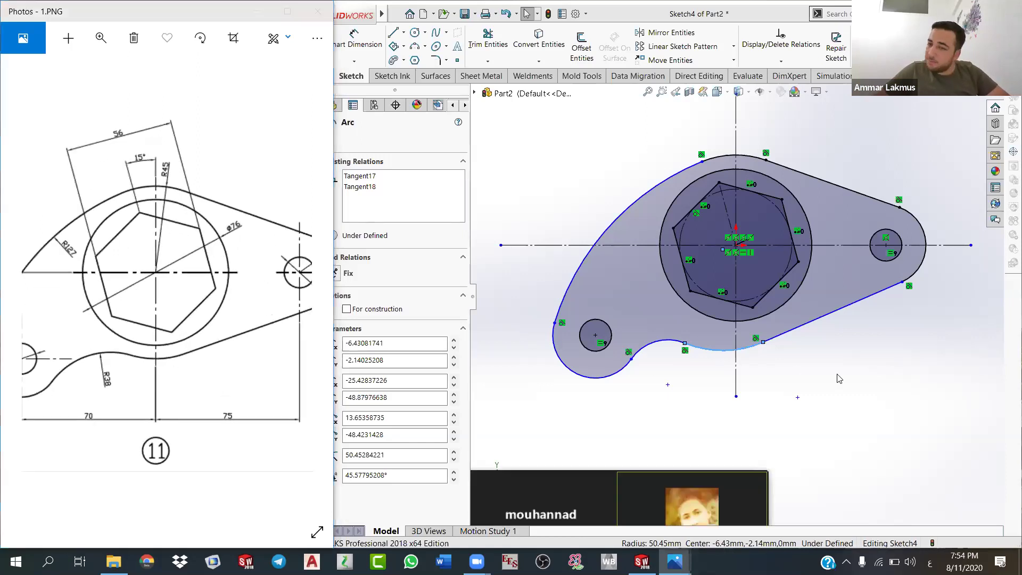
{"action": "left_click", "coordinate": [798, 365]}
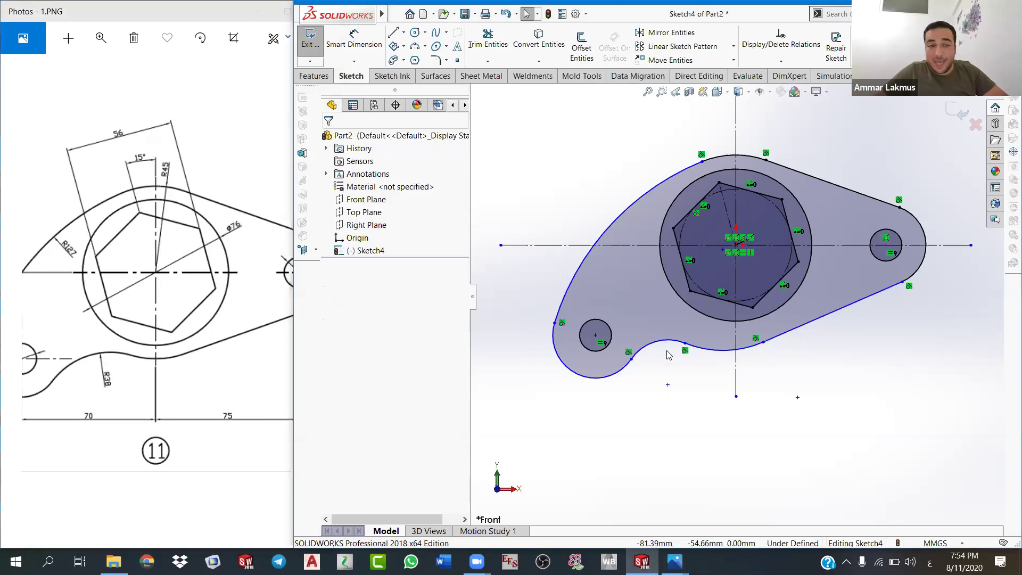
{"action": "scroll", "coordinate": [228, 345], "scroll_direction": "down", "scroll_amount": 5}
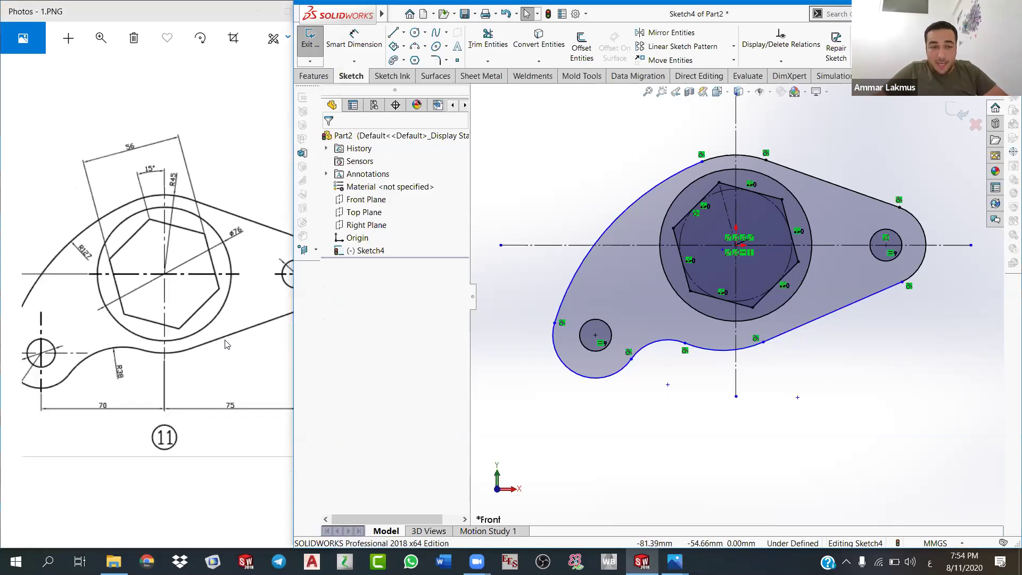
{"action": "left_click", "coordinate": [842, 310]}
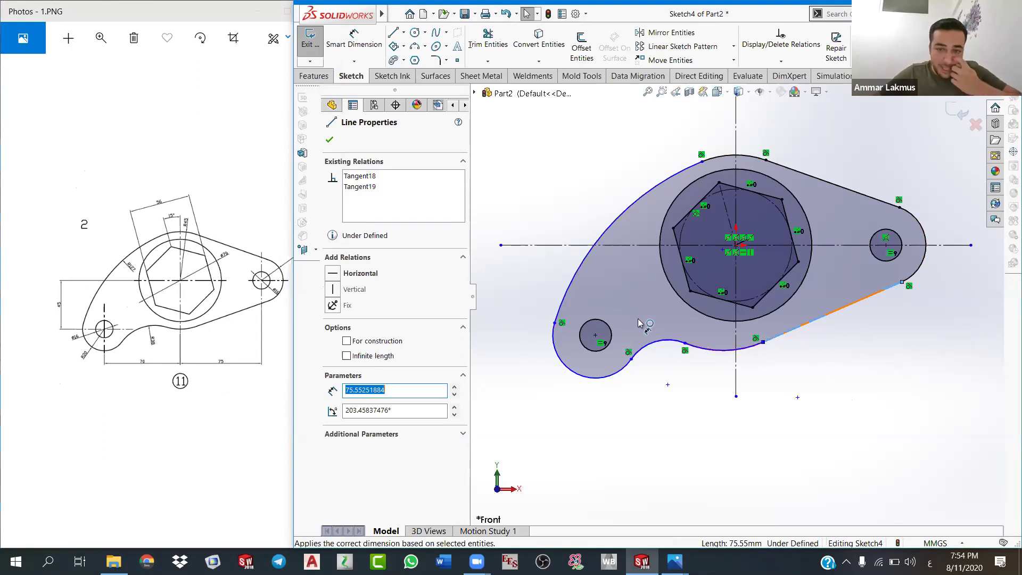
Step: Dimension the outline arc around the lower-left circle with a radius of 20 mm
{"action": "key", "text": "Escape"}
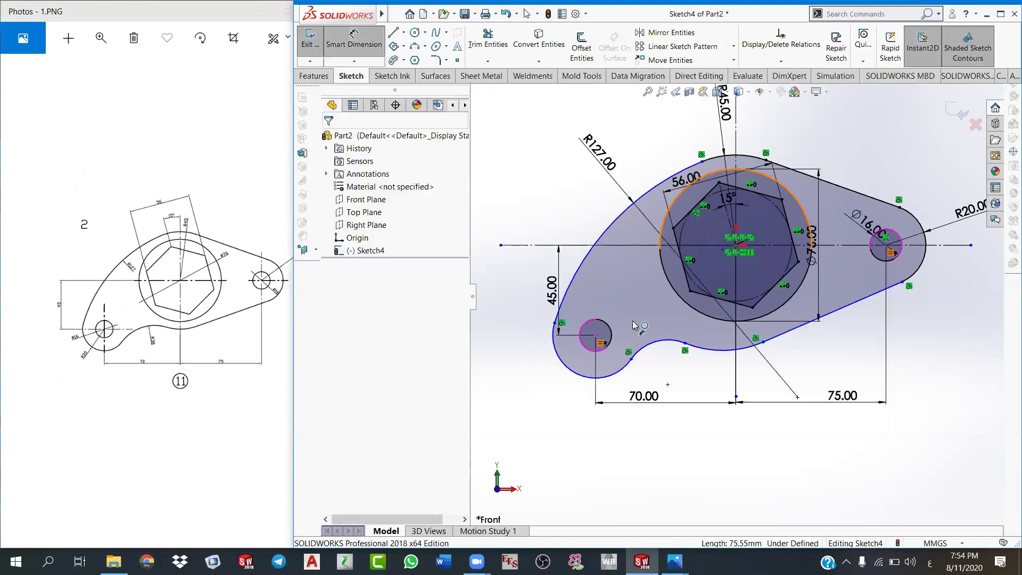
{"action": "left_click", "coordinate": [625, 364]}
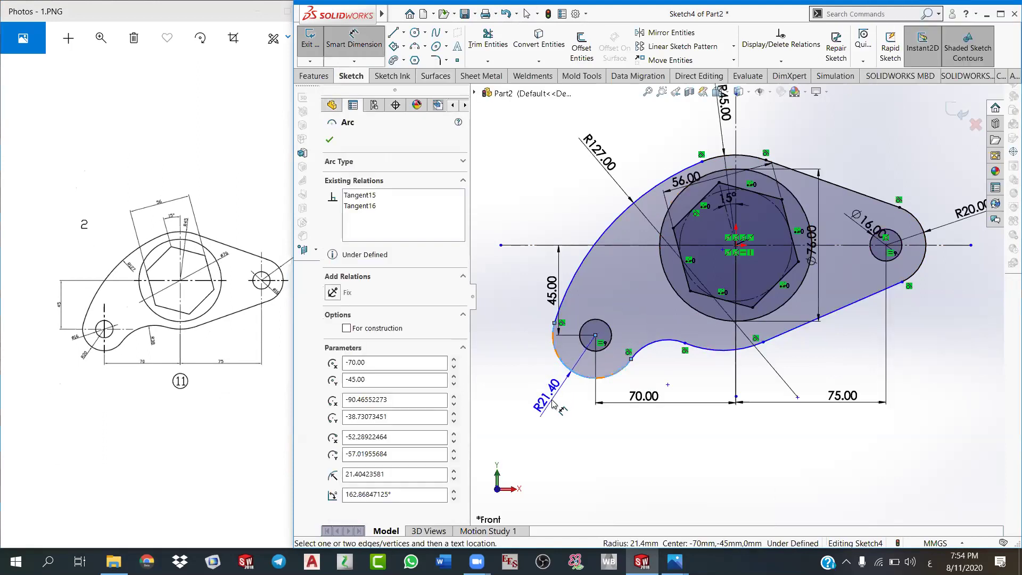
{"action": "left_click", "coordinate": [551, 403]}
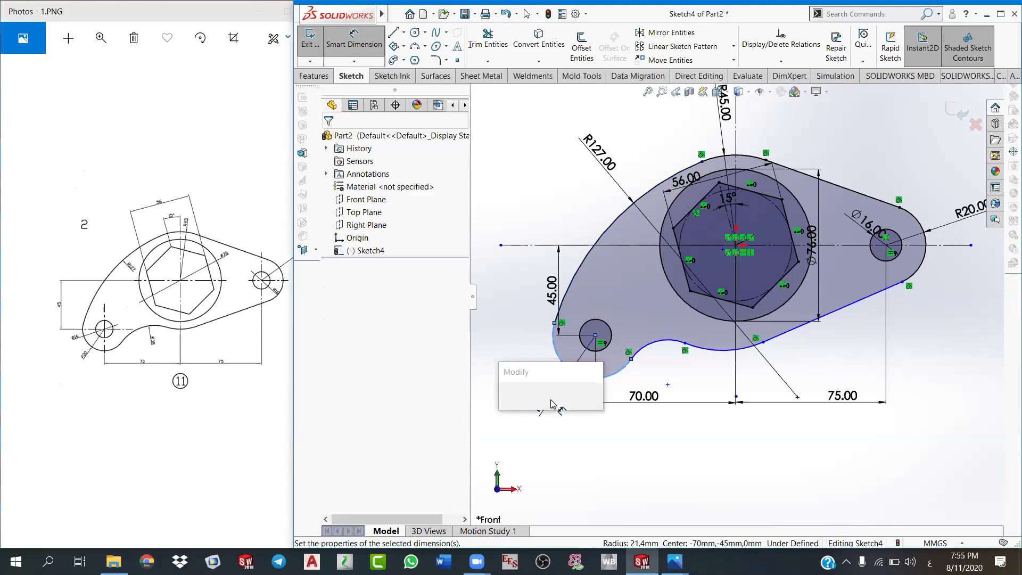
{"action": "type", "text": "20"}
{"action": "key", "text": "Return"}
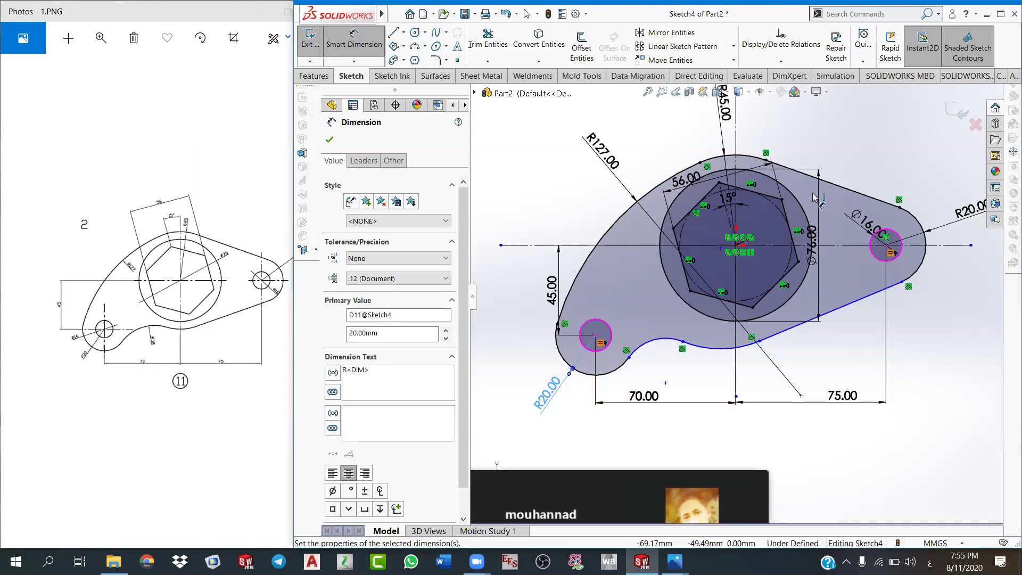
Step: Check the reference drawing for the dimensions still missing on the lower outline
{"action": "scroll", "coordinate": [814, 202], "scroll_direction": "up", "scroll_amount": 2}
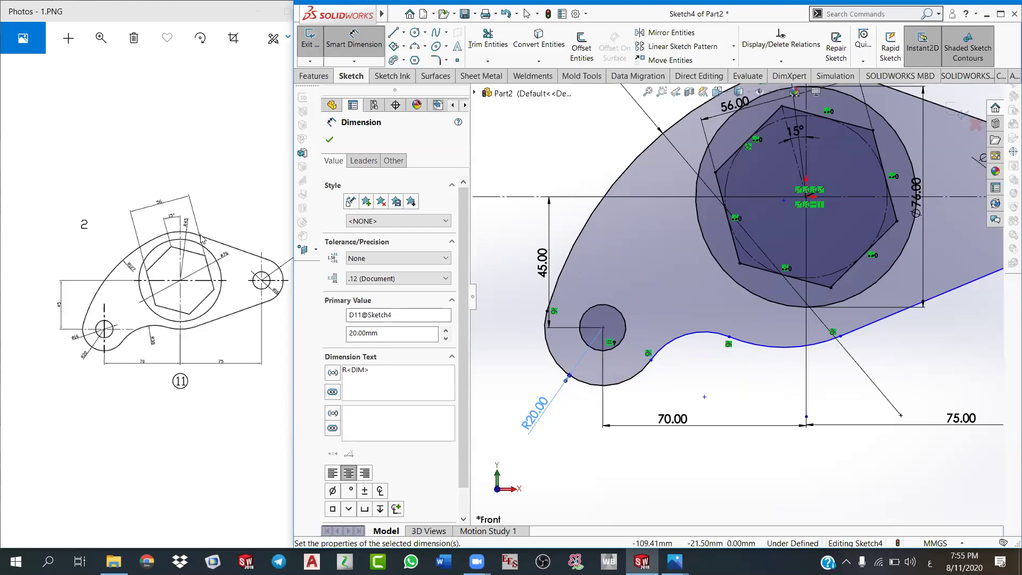
{"action": "scroll", "coordinate": [197, 235], "scroll_direction": "up", "scroll_amount": 3}
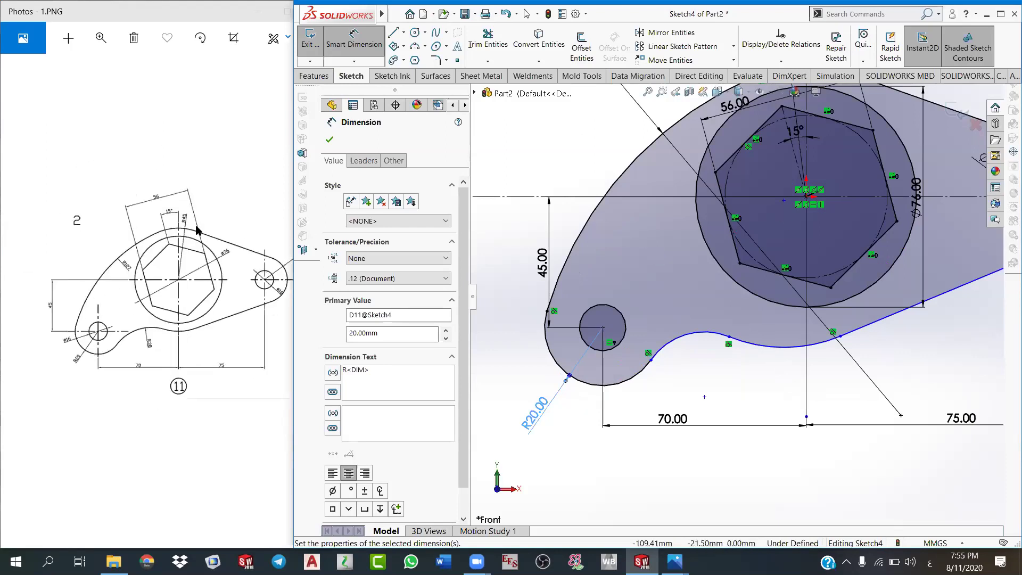
{"action": "scroll", "coordinate": [177, 198], "scroll_direction": "up", "scroll_amount": 1}
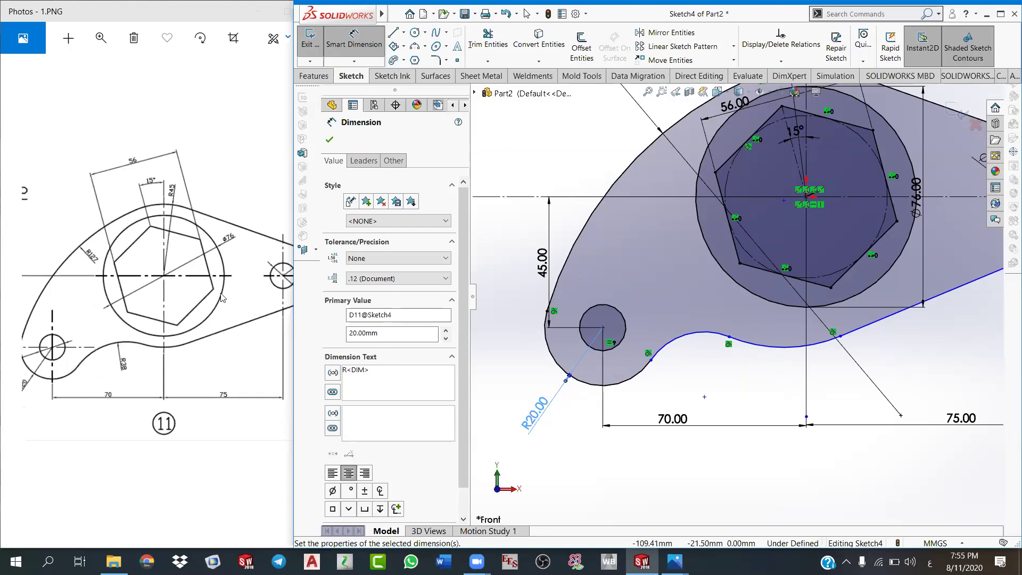
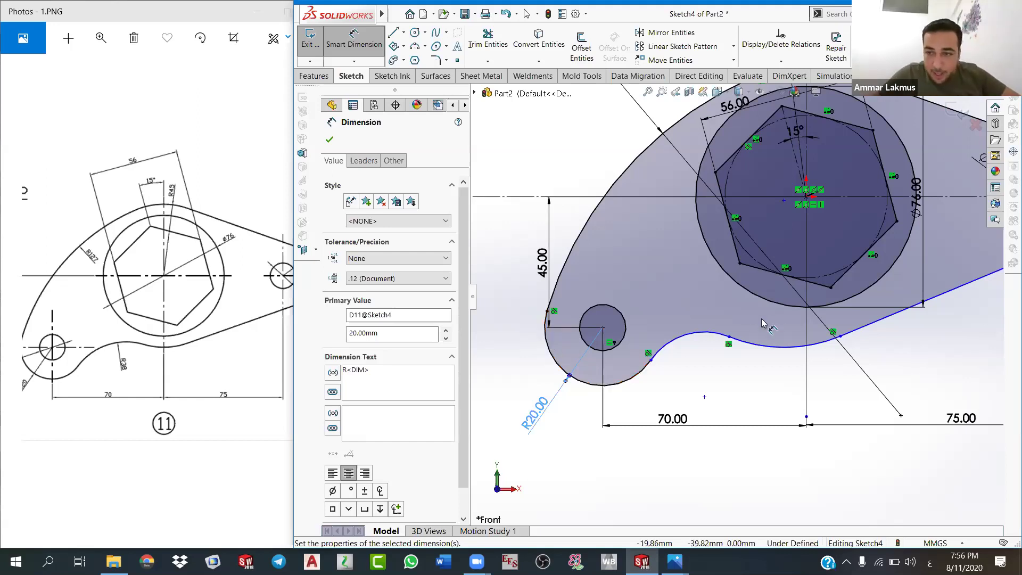
Step: Reposition the lower-left outline arc's R20 dimension to the left of the arc and end dimensioning
{"action": "scroll", "coordinate": [795, 137], "scroll_direction": "up", "scroll_amount": 1}
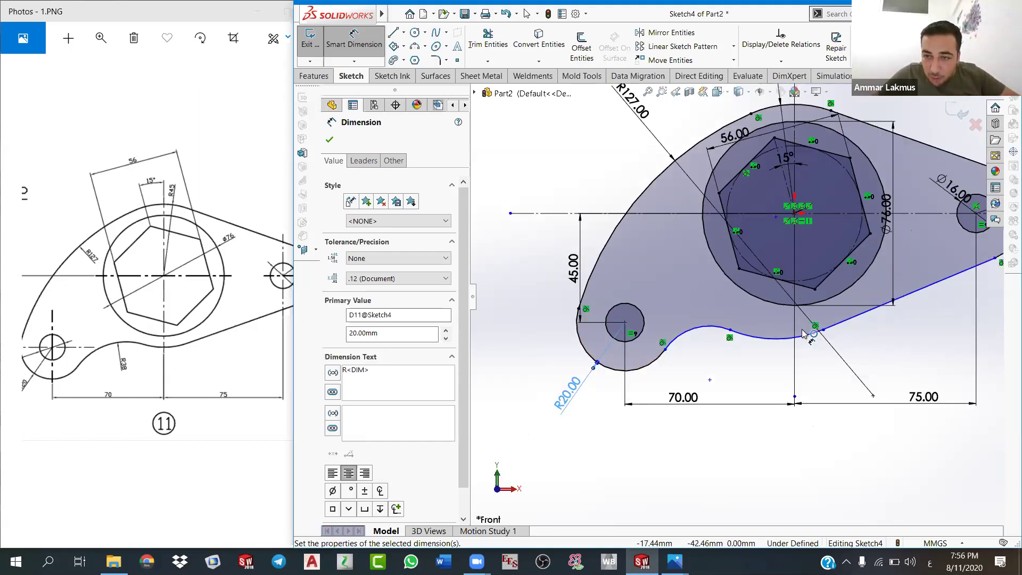
{"action": "scroll", "coordinate": [808, 326], "scroll_direction": "up", "scroll_amount": 1}
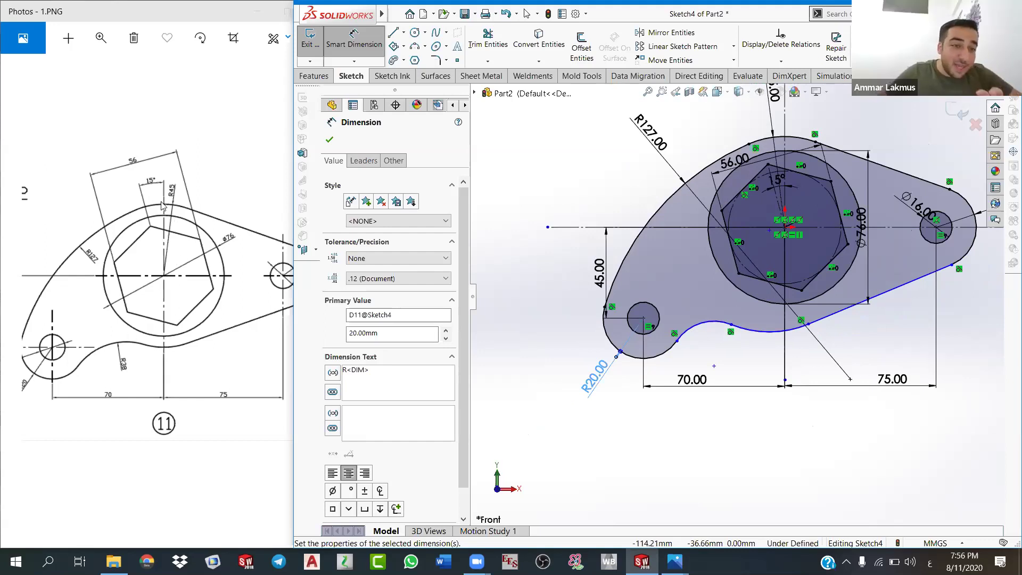
{"action": "scroll", "coordinate": [177, 223], "scroll_direction": "down", "scroll_amount": 1}
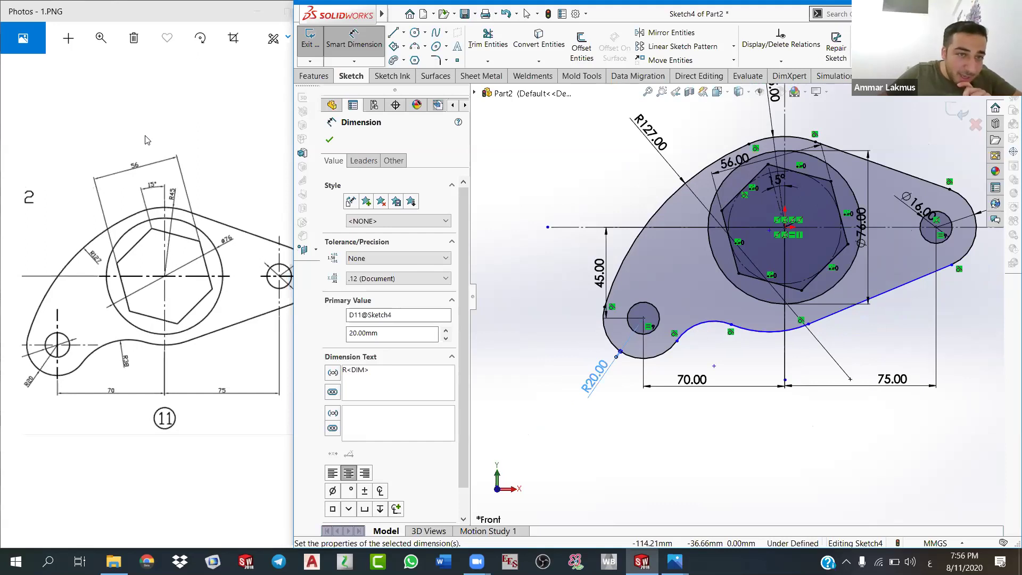
{"action": "scroll", "coordinate": [147, 140], "scroll_direction": "down", "scroll_amount": 1}
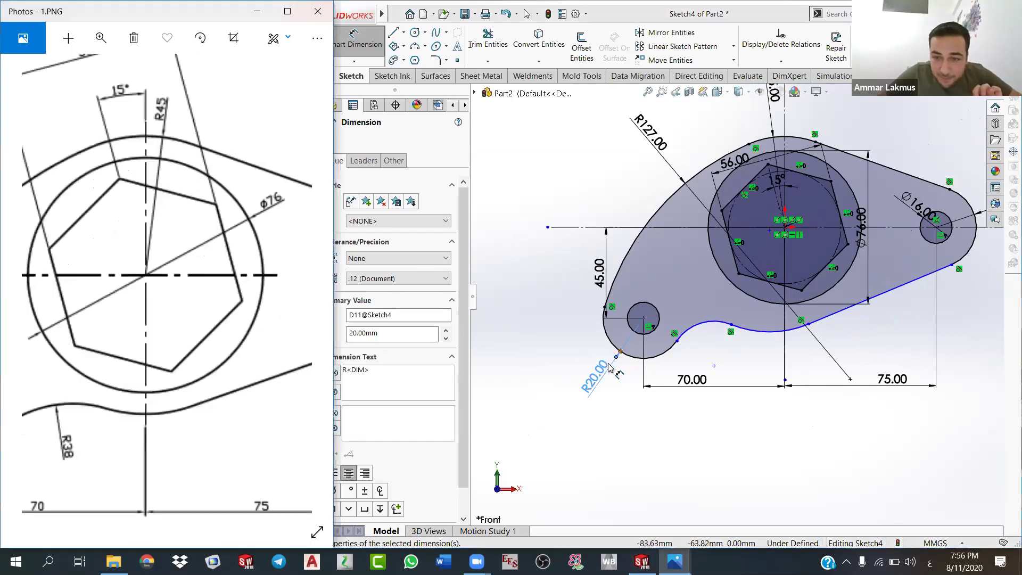
{"action": "left_click", "coordinate": [615, 360]}
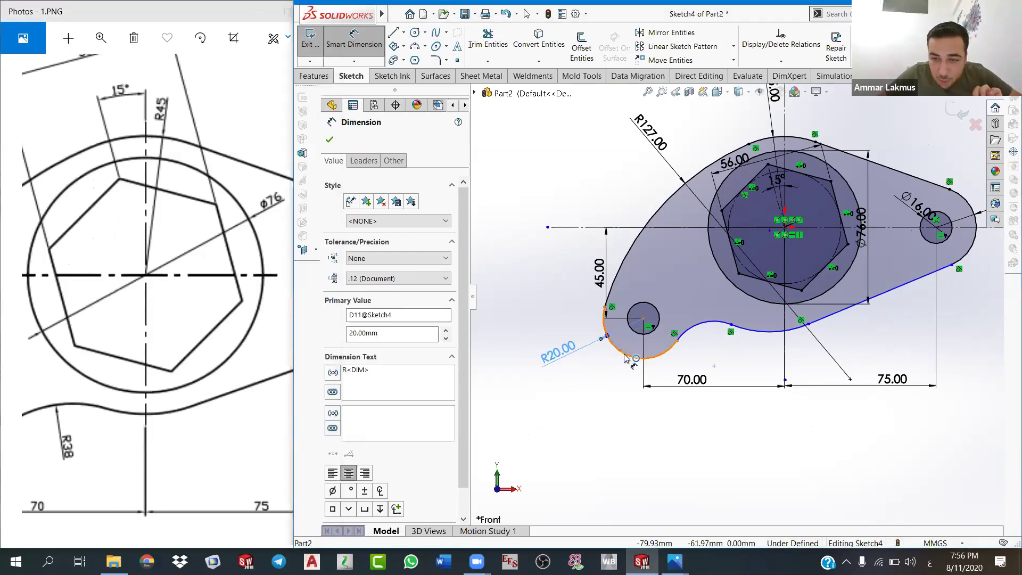
{"action": "right_click", "coordinate": [628, 414]}
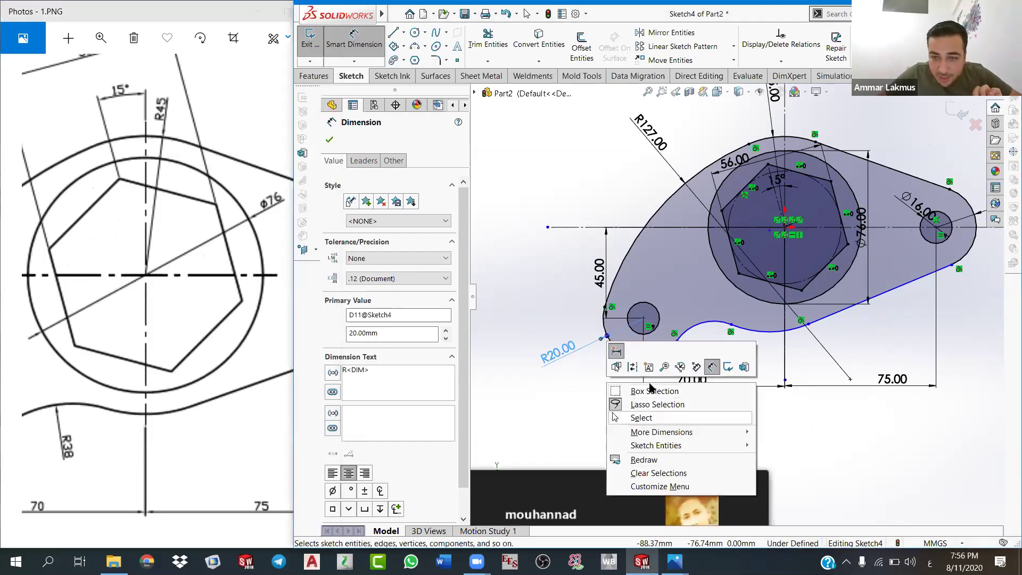
{"action": "left_click", "coordinate": [650, 366]}
Step: Compare the outline's top R45 arc and its position on the vertical centerline with the reference drawing
{"action": "scroll", "coordinate": [636, 341], "scroll_direction": "down", "scroll_amount": 2}
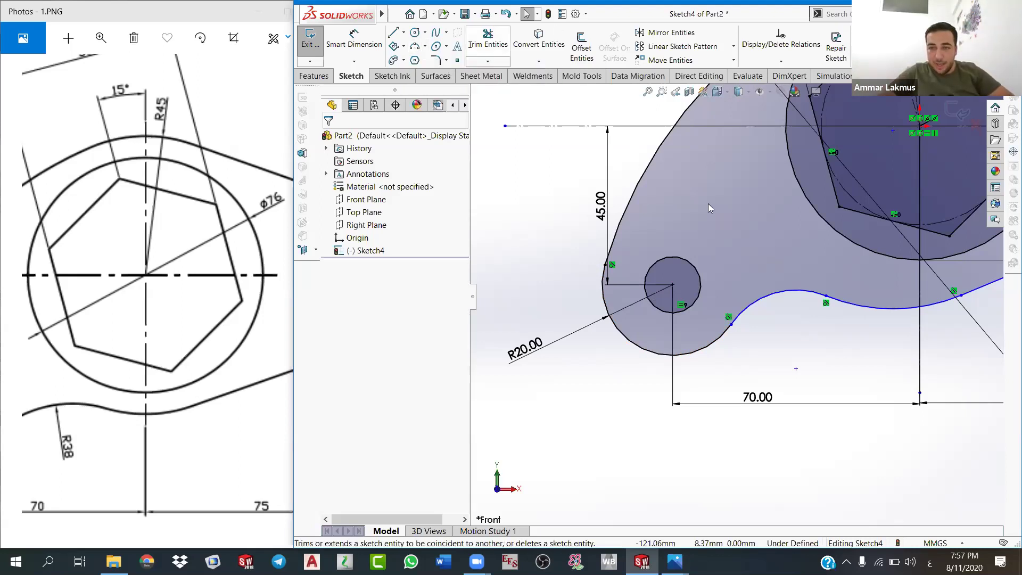
{"action": "scroll", "coordinate": [708, 206], "scroll_direction": "up", "scroll_amount": 5}
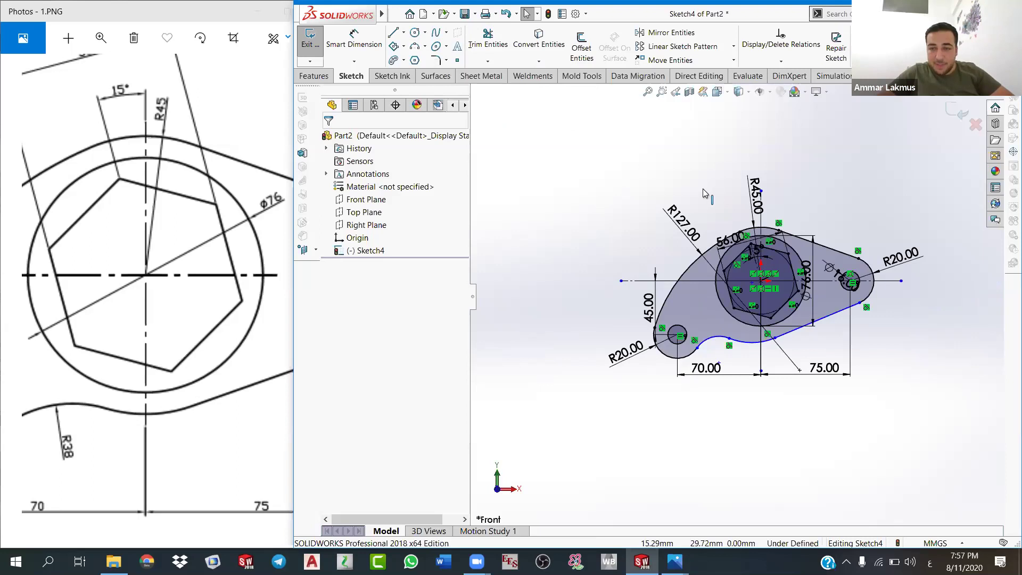
{"action": "scroll", "coordinate": [782, 237], "scroll_direction": "down", "scroll_amount": 5}
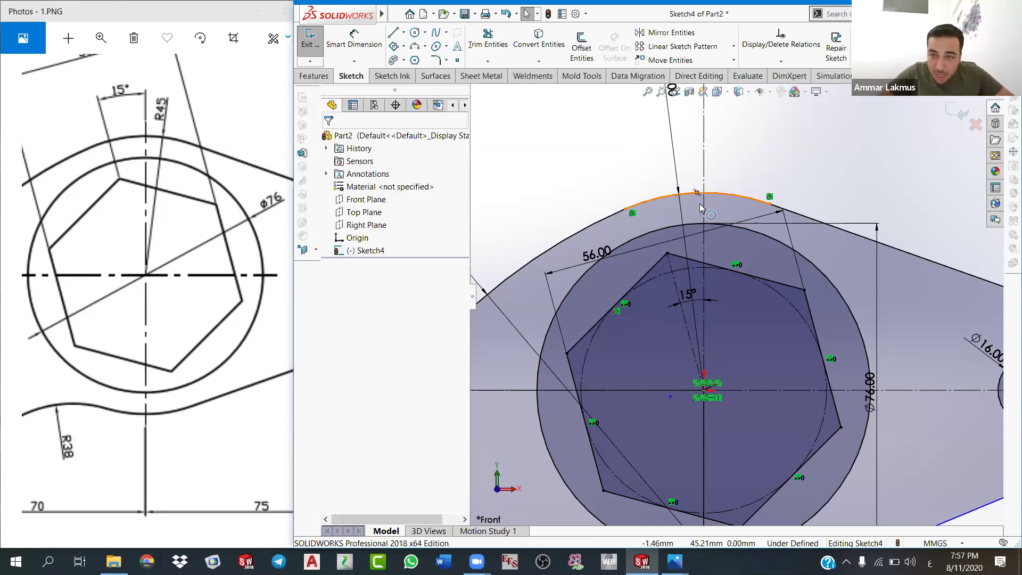
{"action": "scroll", "coordinate": [699, 203], "scroll_direction": "down", "scroll_amount": 1}
{"action": "scroll", "coordinate": [711, 200], "scroll_direction": "down", "scroll_amount": 1}
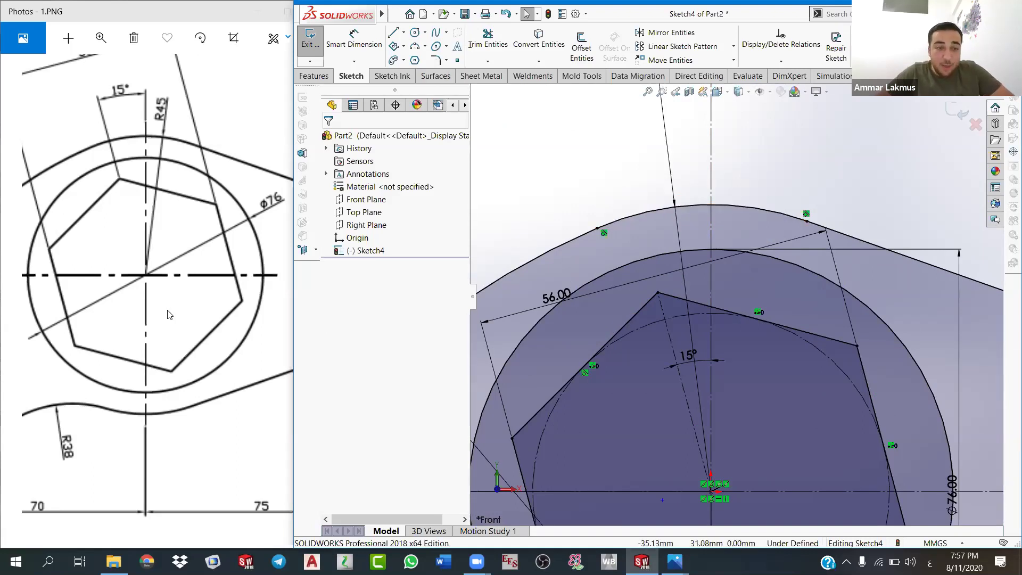
{"action": "scroll", "coordinate": [169, 315], "scroll_direction": "down", "scroll_amount": 3}
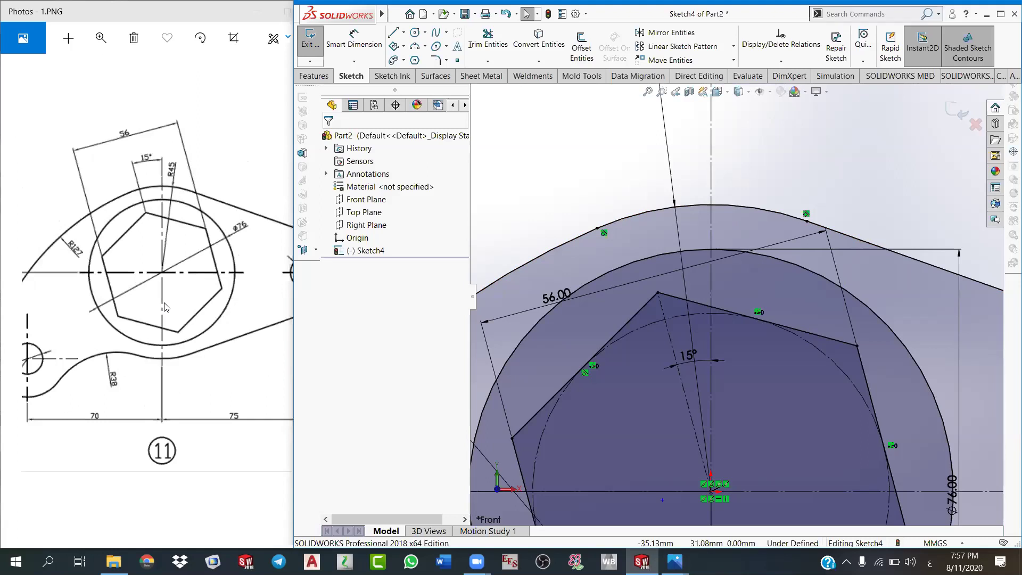
{"action": "scroll", "coordinate": [166, 306], "scroll_direction": "down", "scroll_amount": 1}
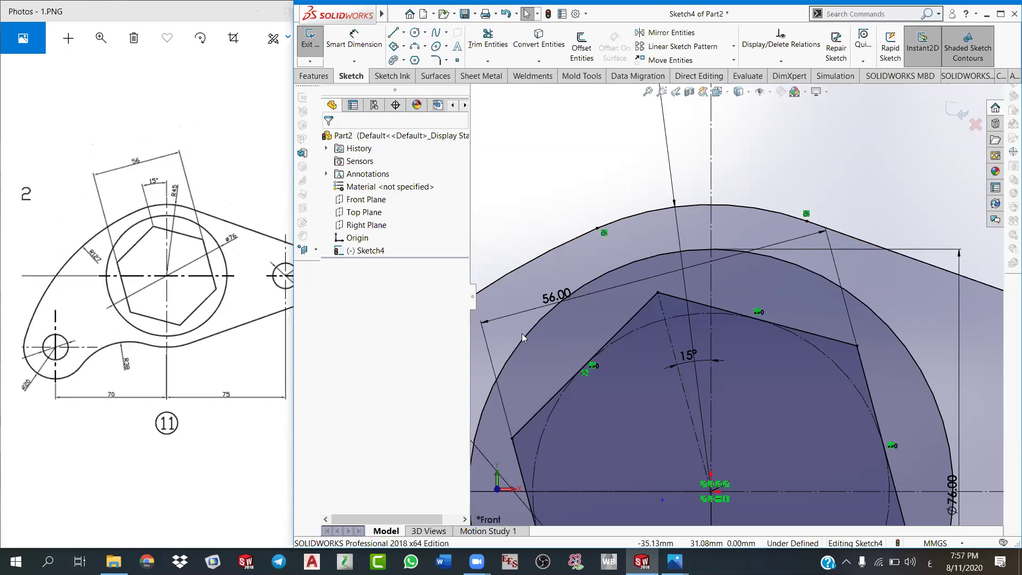
{"action": "left_click", "coordinate": [711, 208]}
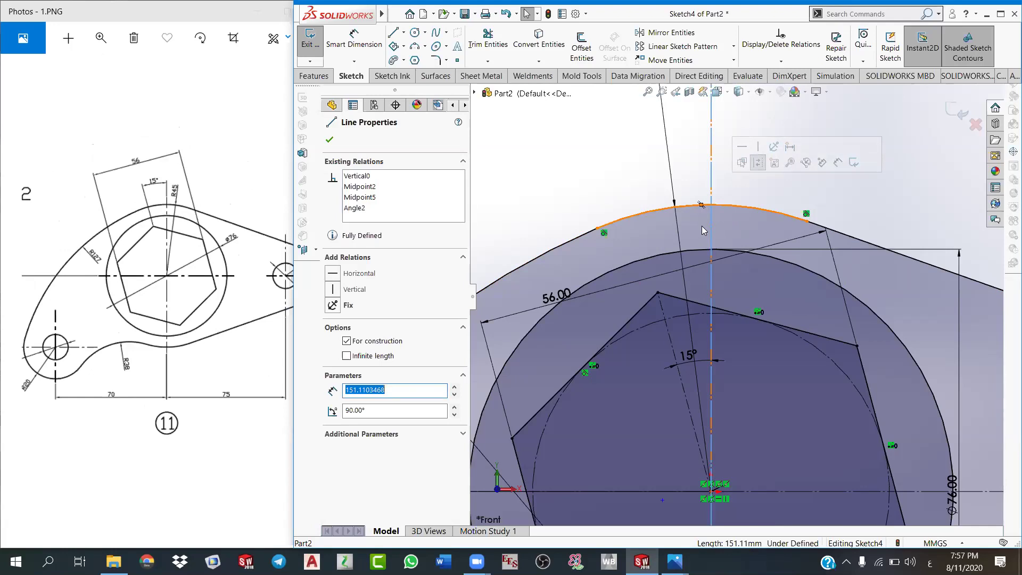
{"action": "scroll", "coordinate": [735, 404], "scroll_direction": "up", "scroll_amount": 1}
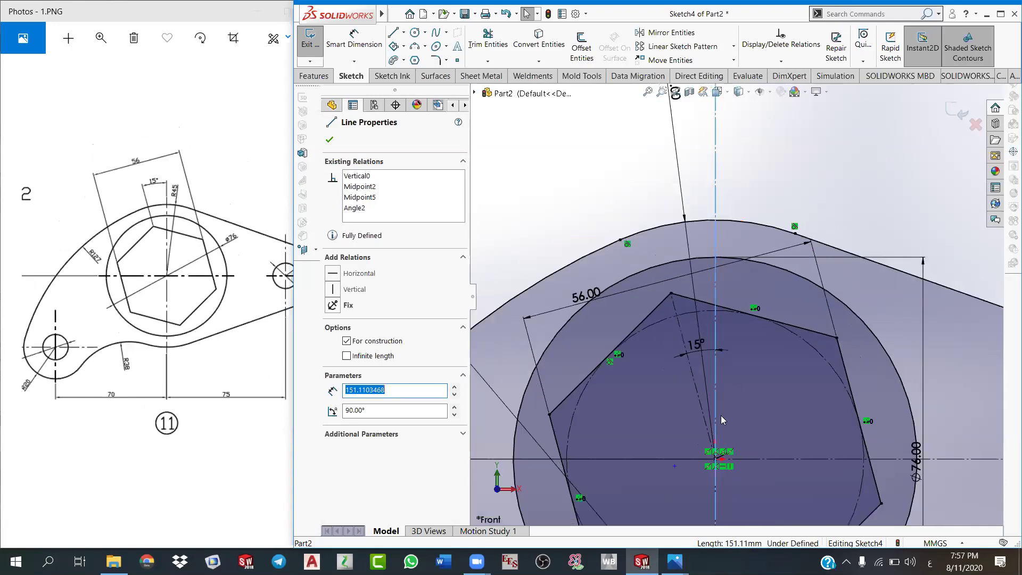
{"action": "scroll", "coordinate": [721, 416], "scroll_direction": "up", "scroll_amount": 2}
{"action": "scroll", "coordinate": [723, 417], "scroll_direction": "up", "scroll_amount": 2}
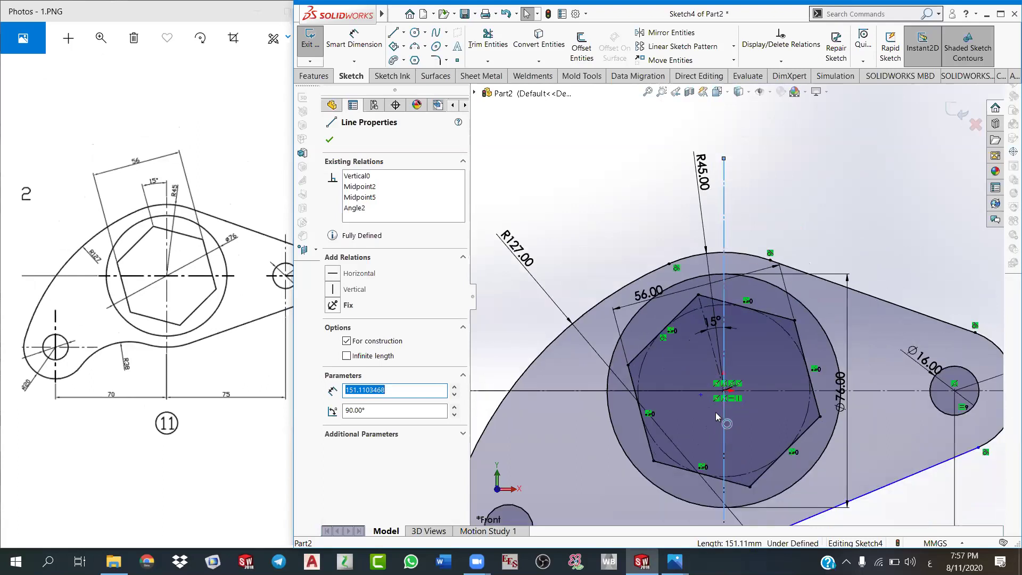
Step: Make the bottom outline arc's center point coincide with the center of the large central circle
{"action": "scroll", "coordinate": [697, 412], "scroll_direction": "down", "scroll_amount": 2}
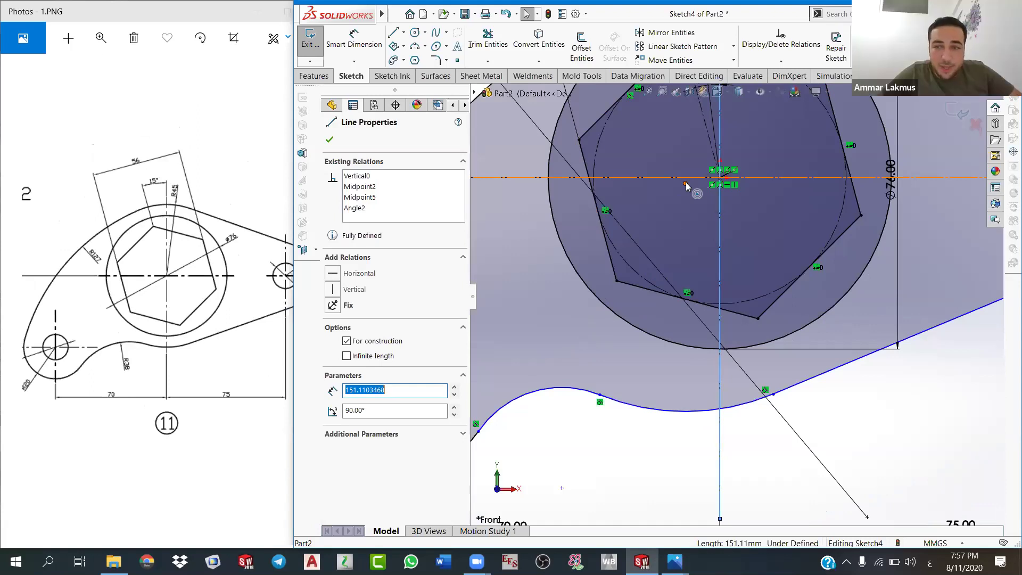
{"action": "left_click", "coordinate": [718, 179]}
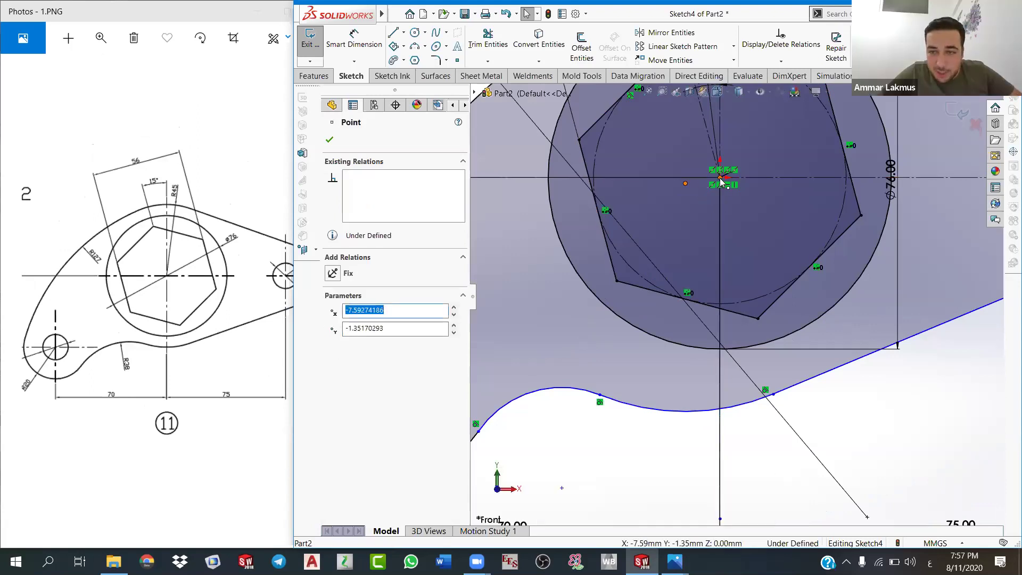
{"action": "left_click", "coordinate": [720, 180], "text": "ctrl"}
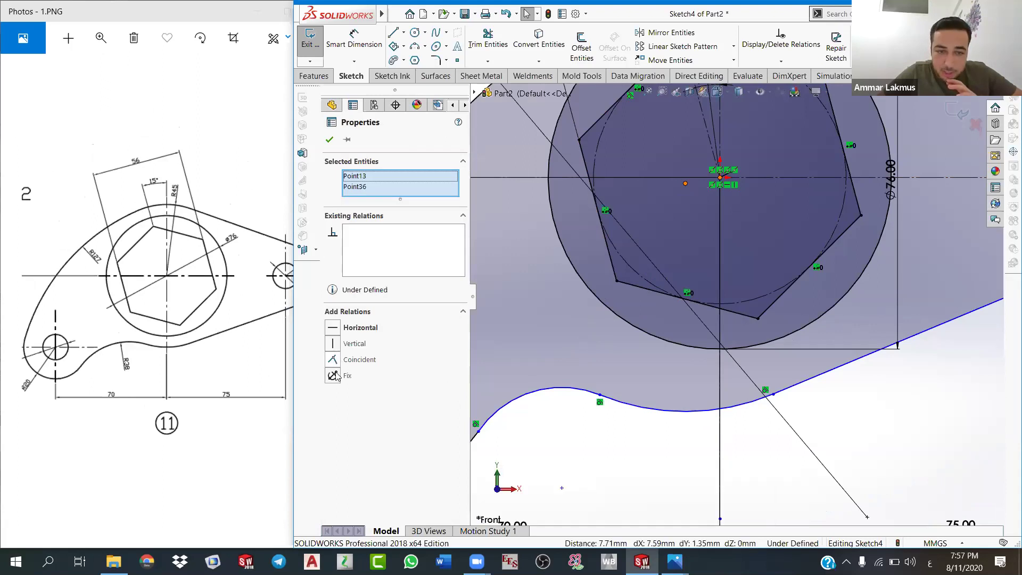
{"action": "left_click", "coordinate": [334, 360]}
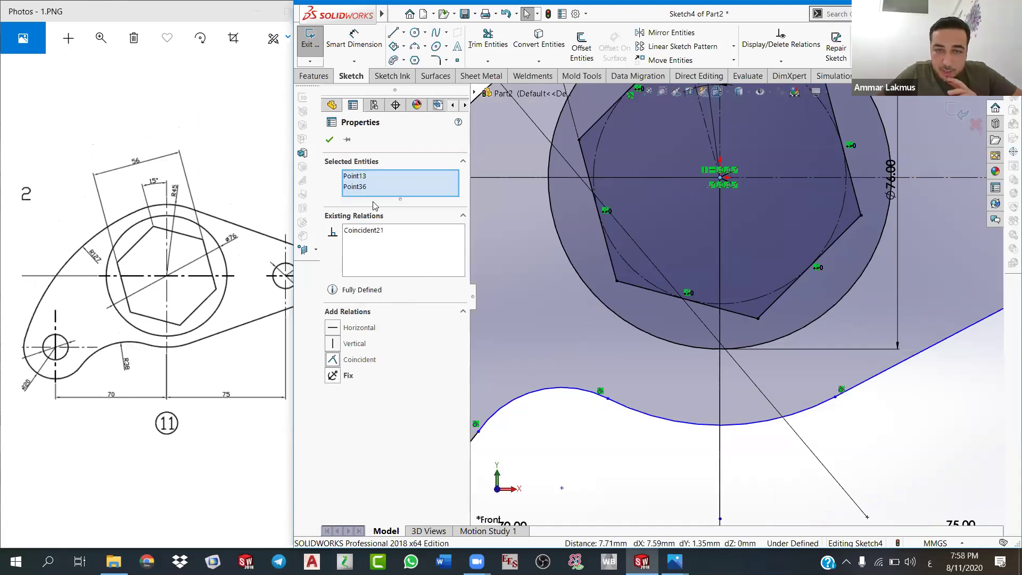
{"action": "left_click", "coordinate": [330, 140]}
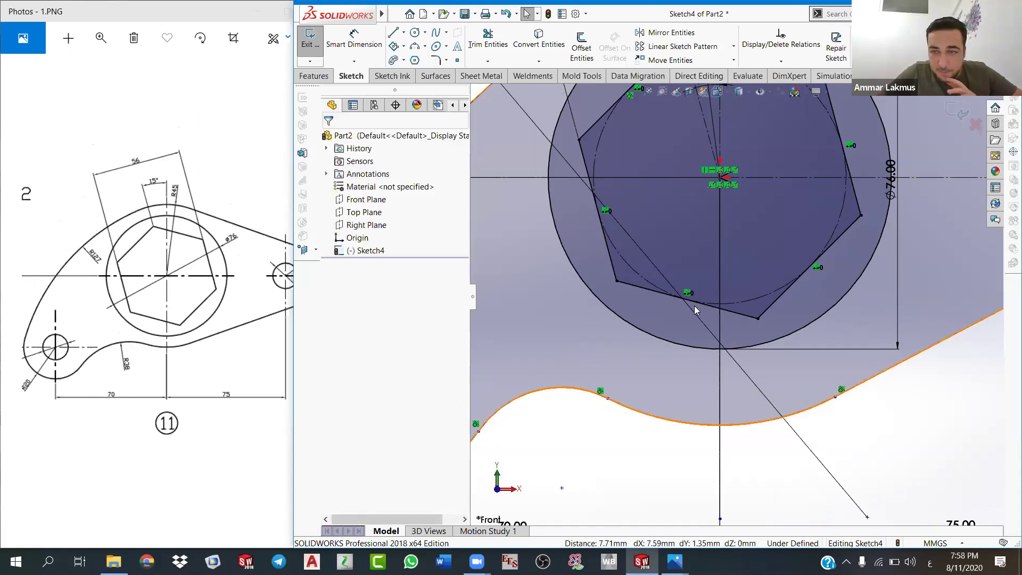
Step: Dimension the bottom outline arc with a radius of 45 mm
{"action": "scroll", "coordinate": [743, 323], "scroll_direction": "up", "scroll_amount": 2}
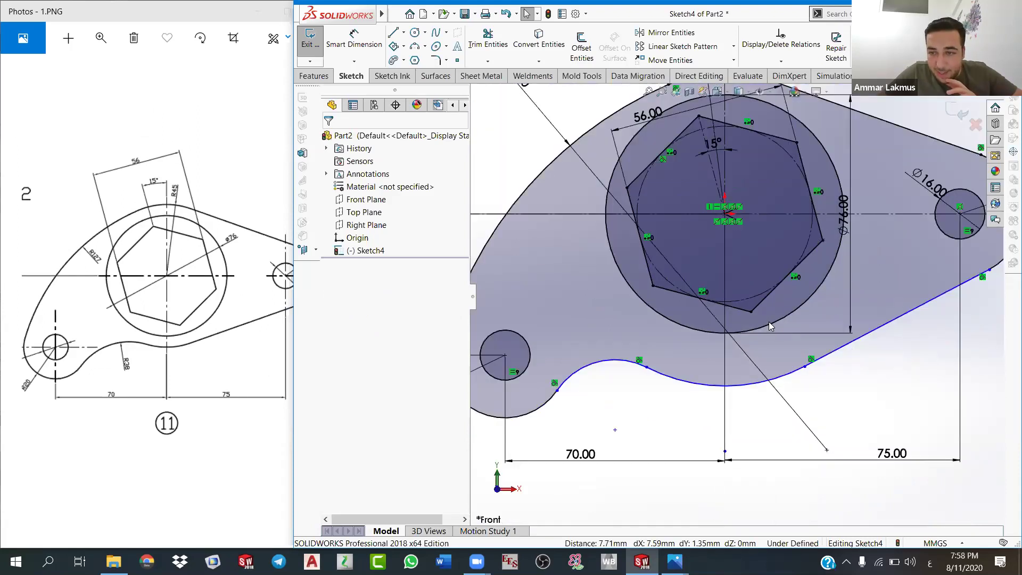
{"action": "scroll", "coordinate": [745, 326], "scroll_direction": "up", "scroll_amount": 3}
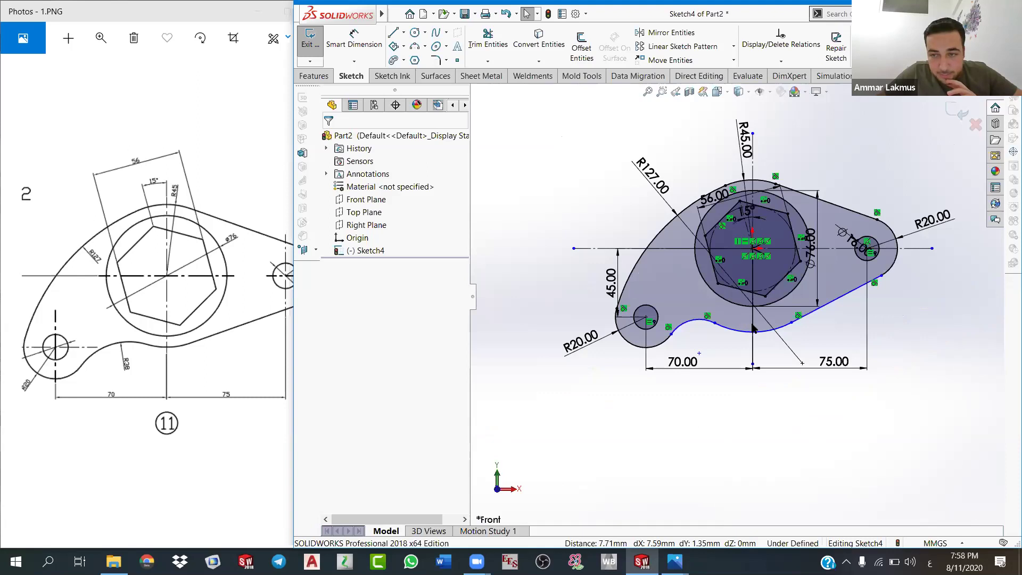
{"action": "scroll", "coordinate": [753, 328], "scroll_direction": "down", "scroll_amount": 4}
{"action": "left_click", "coordinate": [759, 318]}
{"action": "scroll", "coordinate": [761, 317], "scroll_direction": "up", "scroll_amount": 1}
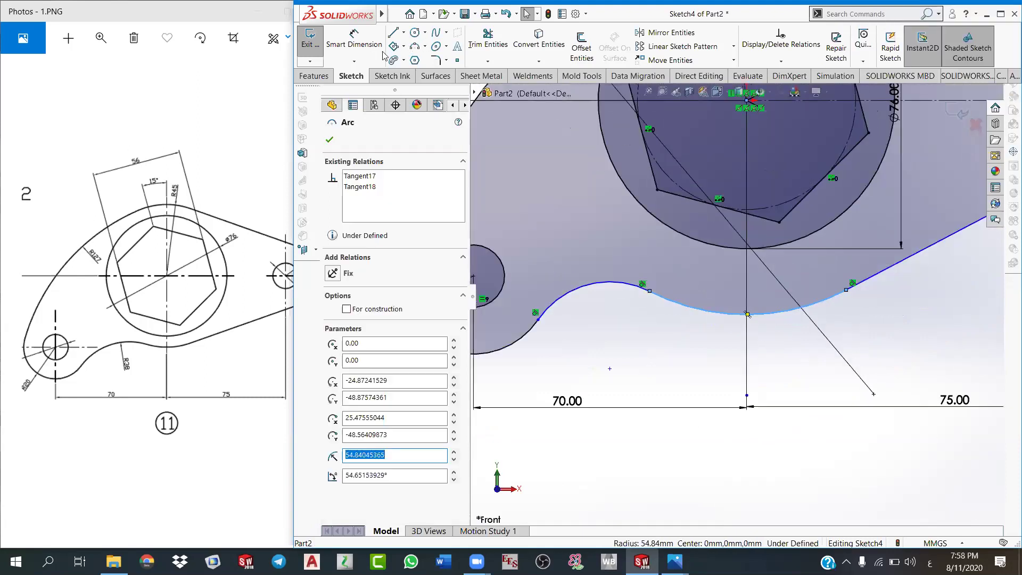
{"action": "scroll", "coordinate": [761, 317], "scroll_direction": "up", "scroll_amount": 2}
{"action": "key", "text": "d"}
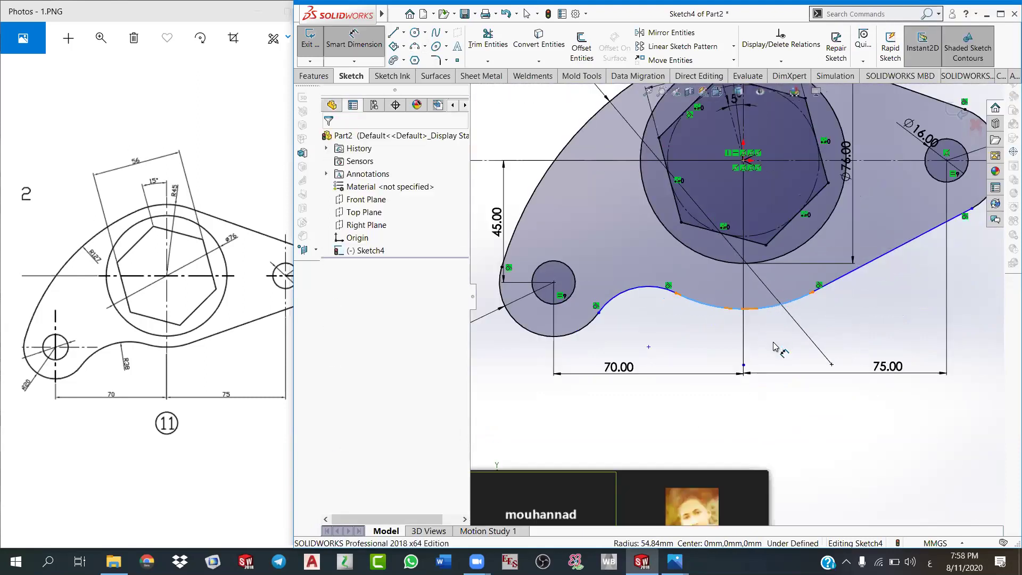
{"action": "left_click", "coordinate": [749, 375]}
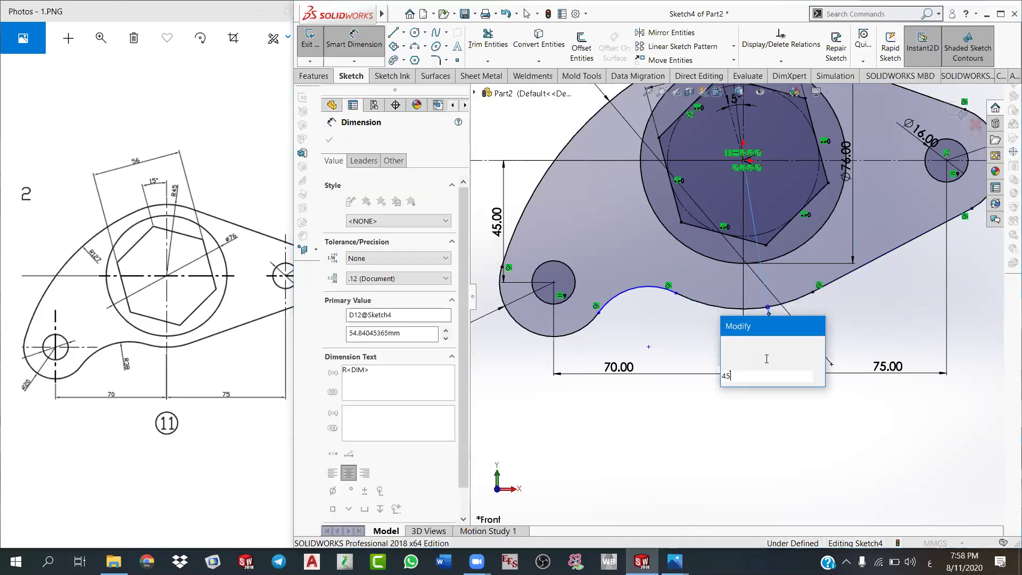
{"action": "key", "text": "Return"}
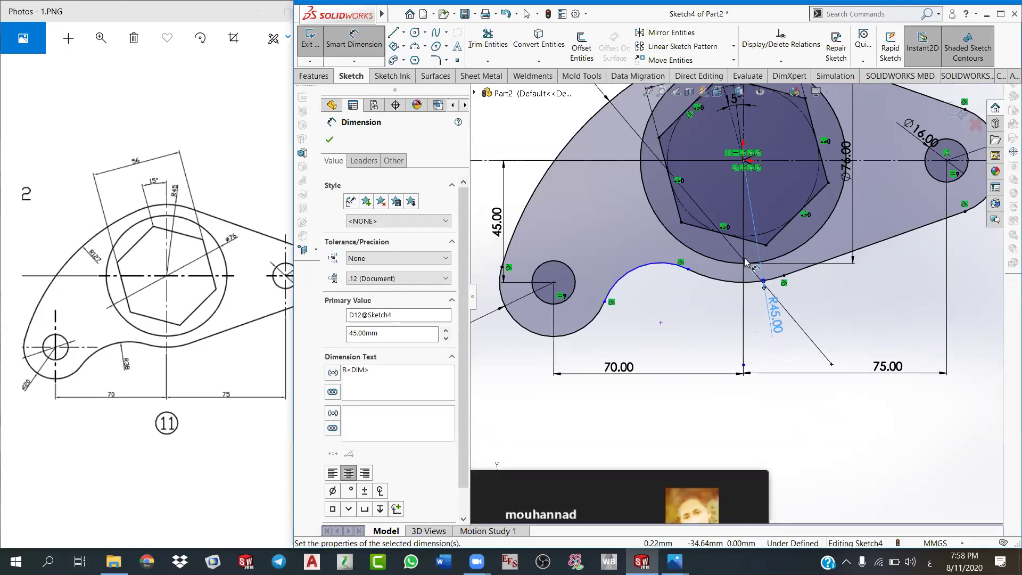
{"action": "scroll", "coordinate": [729, 298], "scroll_direction": "up", "scroll_amount": 1}
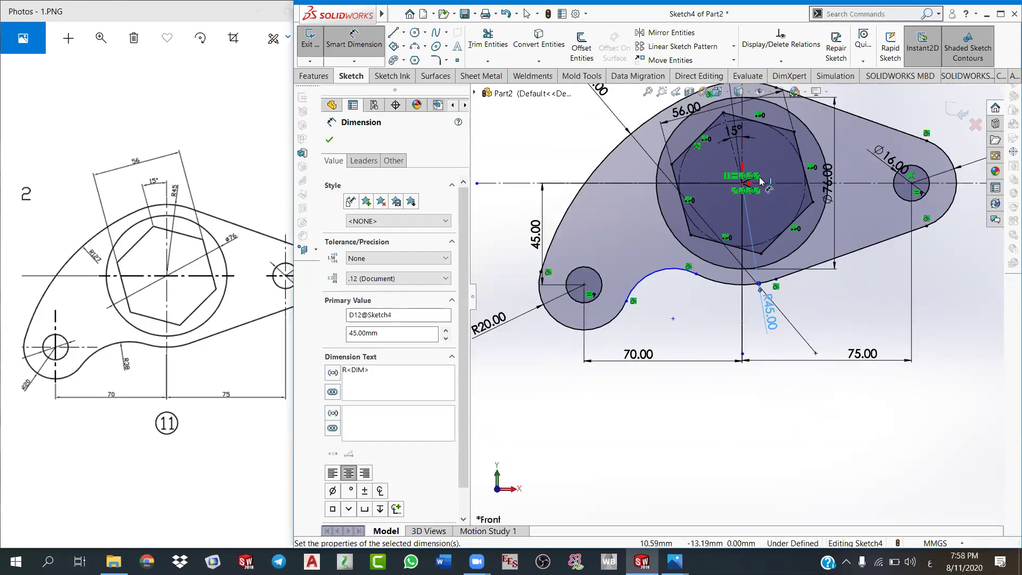
{"action": "key", "text": "Escape"}
{"action": "scroll", "coordinate": [710, 314], "scroll_direction": "down", "scroll_amount": 4}
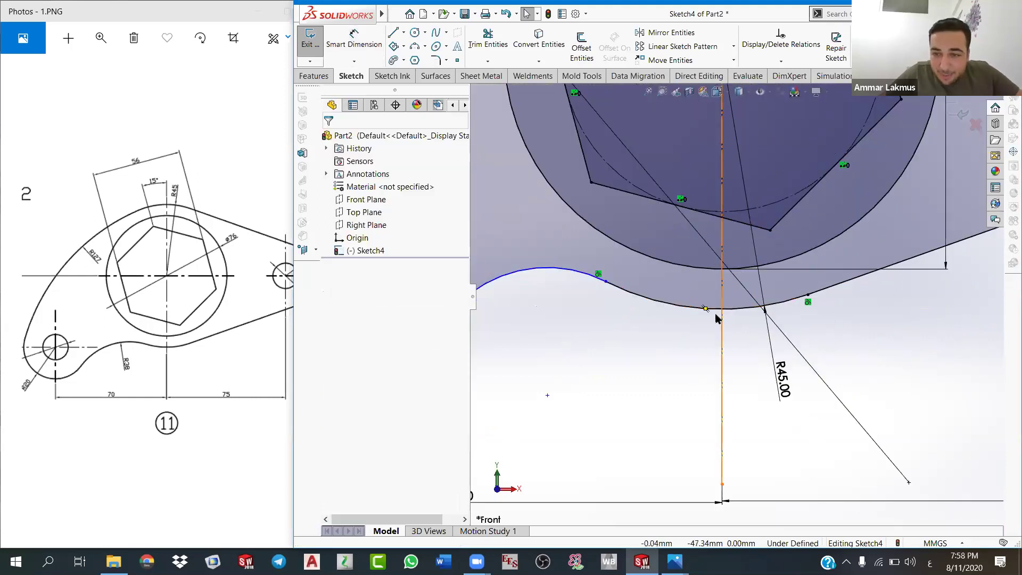
{"action": "left_click", "coordinate": [358, 40]}
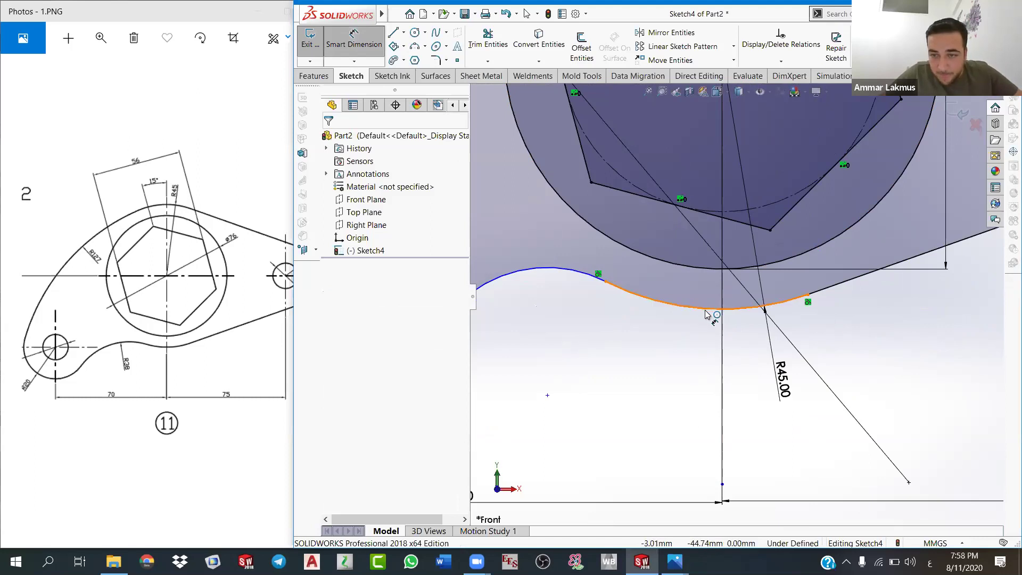
{"action": "left_click", "coordinate": [706, 309]}
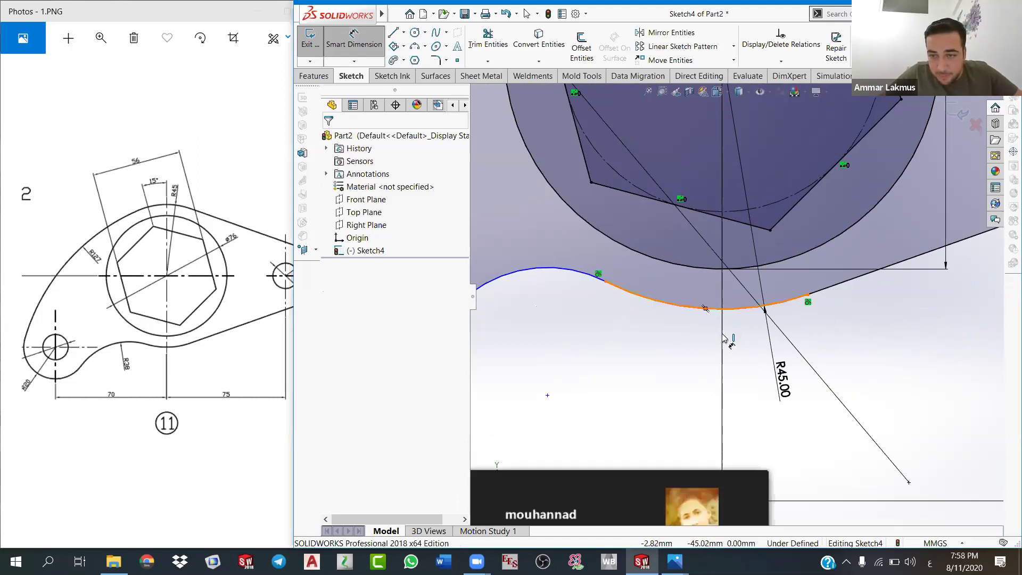
{"action": "left_click", "coordinate": [718, 369]}
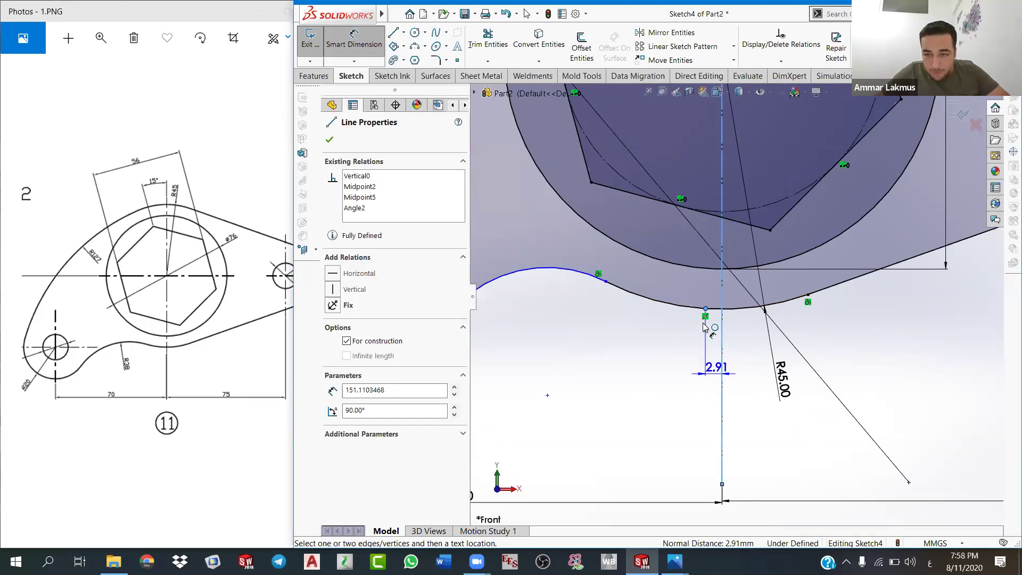
{"action": "key", "text": "Escape"}
Step: Dimension the distance between the midpoints of the bottom and top R45 outline arcs, placing it on the vertical centerline
{"action": "key", "text": "f"}
{"action": "scroll", "coordinate": [720, 329], "scroll_direction": "down", "scroll_amount": 6}
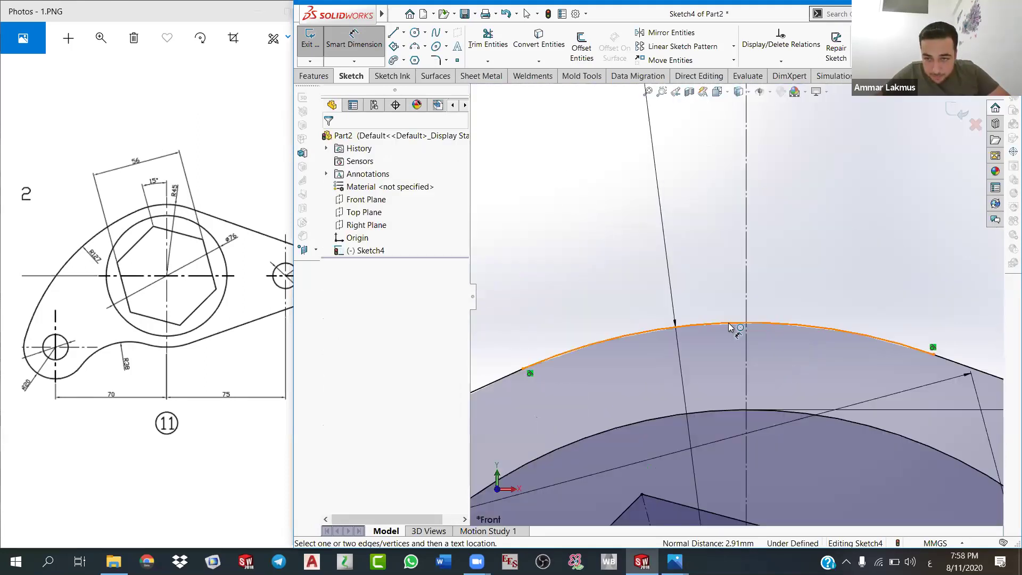
{"action": "scroll", "coordinate": [729, 325], "scroll_direction": "up", "scroll_amount": 1}
{"action": "scroll", "coordinate": [730, 320], "scroll_direction": "up", "scroll_amount": 1}
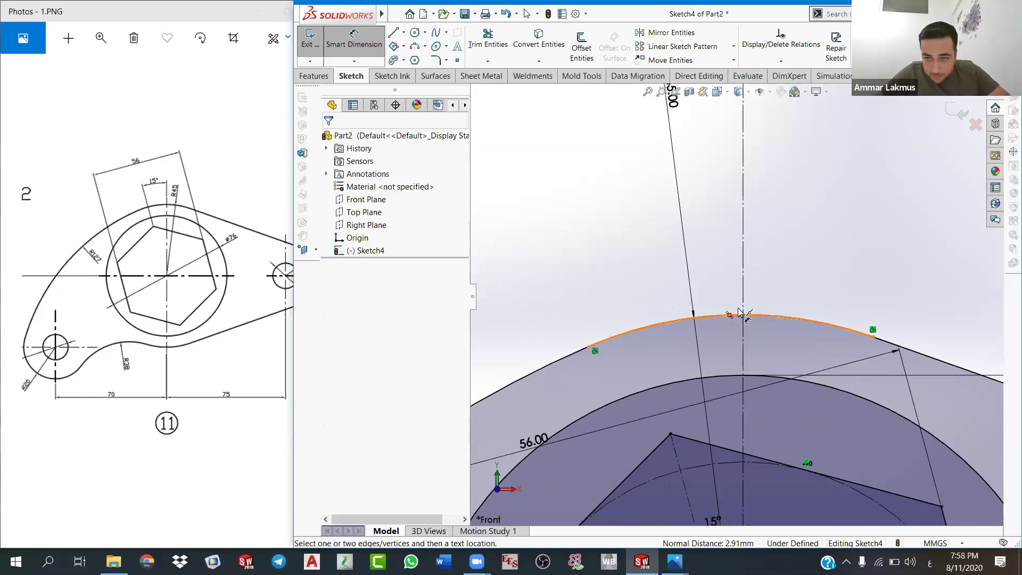
{"action": "left_click", "coordinate": [739, 311]}
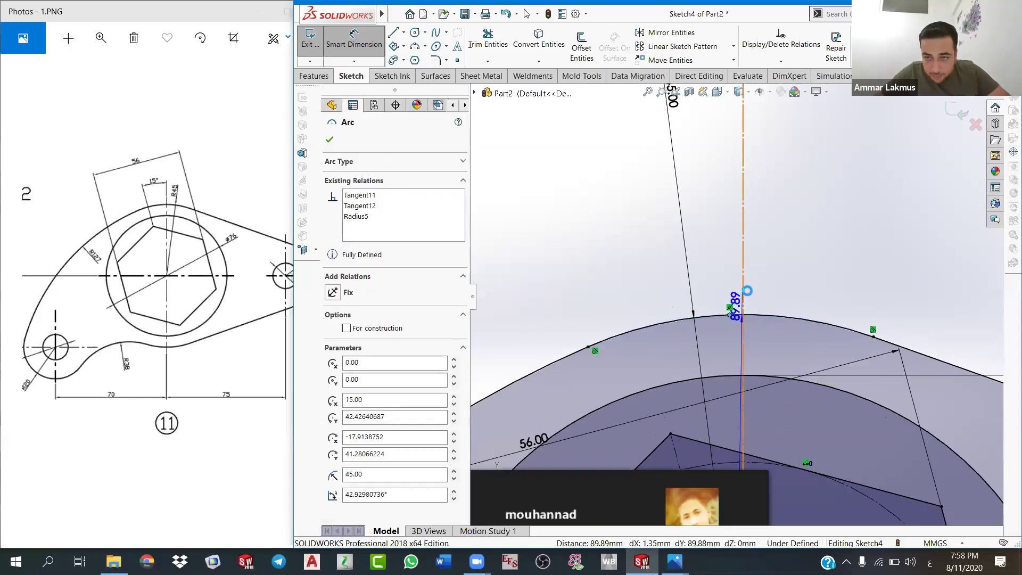
{"action": "left_click", "coordinate": [743, 296]}
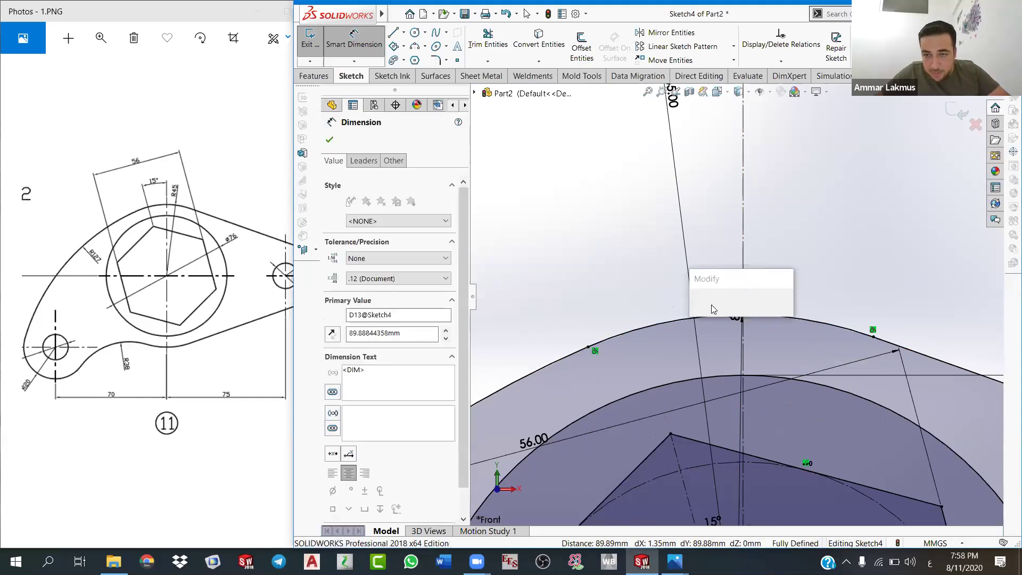
{"action": "key", "text": "Return"}
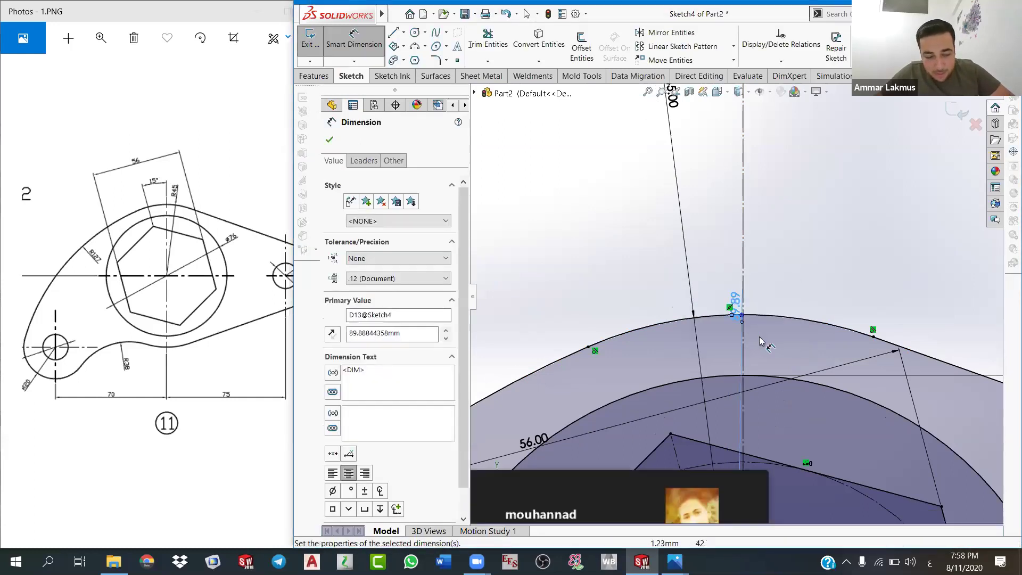
Step: Delete the distance dimension between the midpoints of the top and bottom R45 arcs
{"action": "key", "text": "Escape"}
{"action": "left_click", "coordinate": [735, 299]}
{"action": "double_click", "coordinate": [735, 301]}
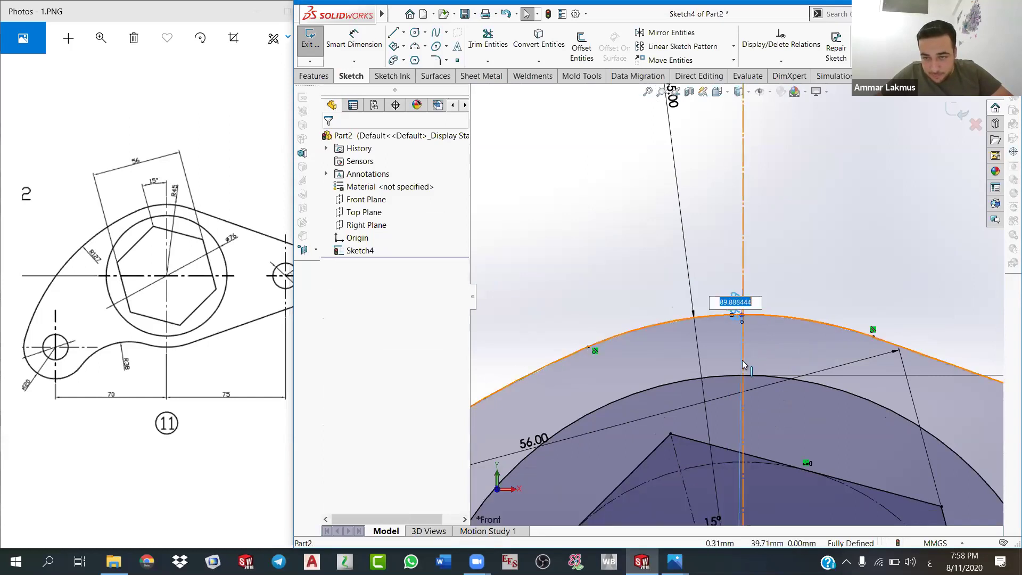
{"action": "left_click", "coordinate": [742, 361]}
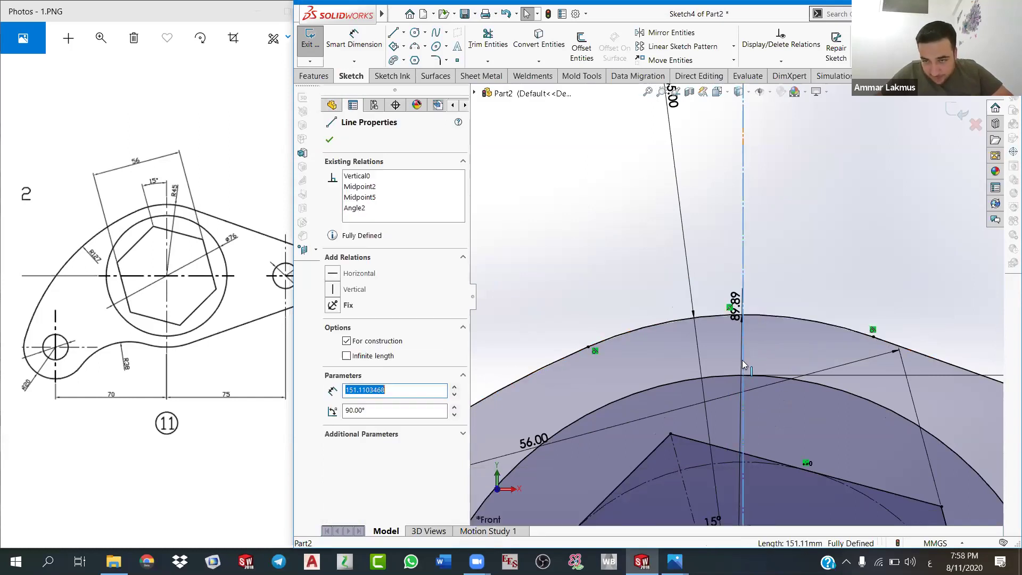
{"action": "scroll", "coordinate": [742, 360], "scroll_direction": "down", "scroll_amount": 2}
{"action": "scroll", "coordinate": [736, 353], "scroll_direction": "down", "scroll_amount": 1}
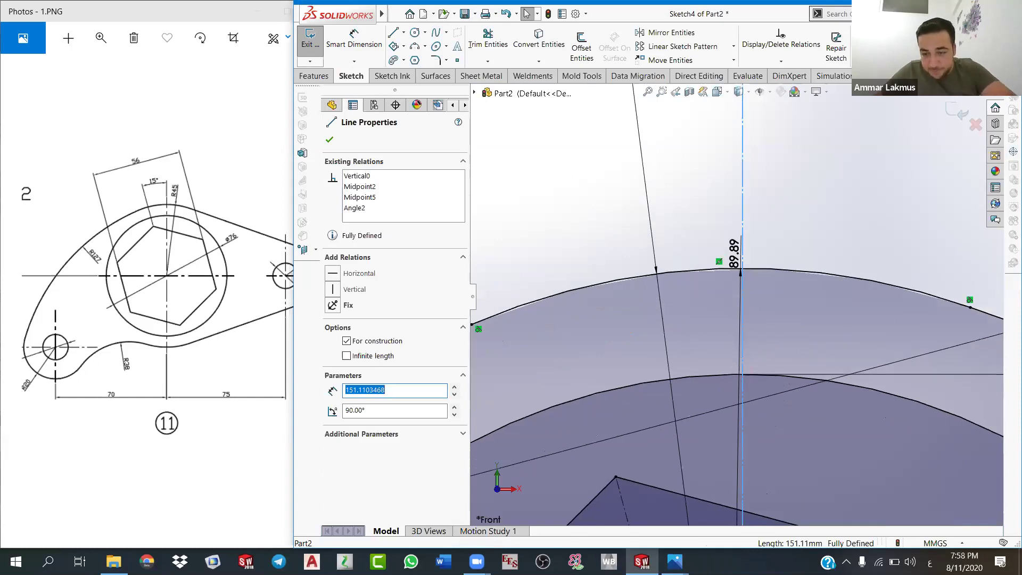
{"action": "scroll", "coordinate": [736, 352], "scroll_direction": "down", "scroll_amount": 4}
{"action": "left_click", "coordinate": [737, 343]}
{"action": "key", "text": "Delete"}
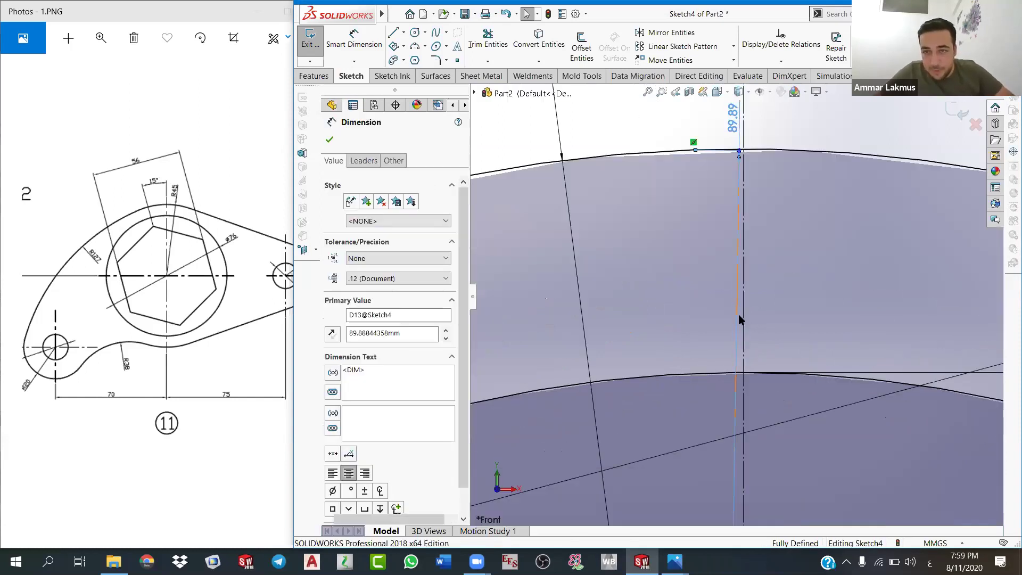
Step: Check the horizontal offset of the top R45 arc's midpoint from the vertical centerline without placing a dimension, and end dimensioning
{"action": "scroll", "coordinate": [510, 140], "scroll_direction": "up", "scroll_amount": 4}
{"action": "left_click", "coordinate": [369, 38]}
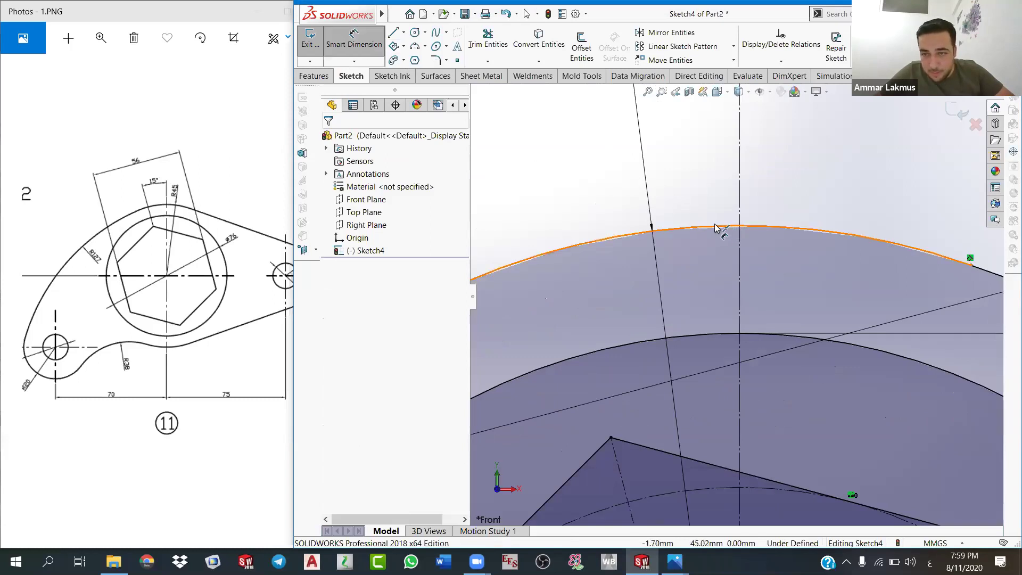
{"action": "left_click", "coordinate": [738, 208]}
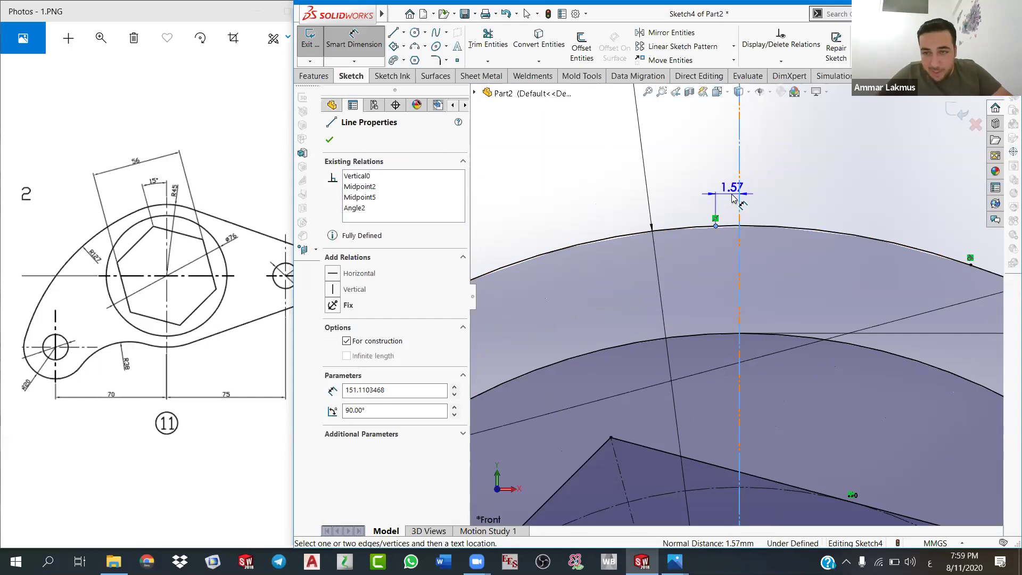
{"action": "key", "text": "Escape"}
{"action": "scroll", "coordinate": [741, 272], "scroll_direction": "up", "scroll_amount": 3}
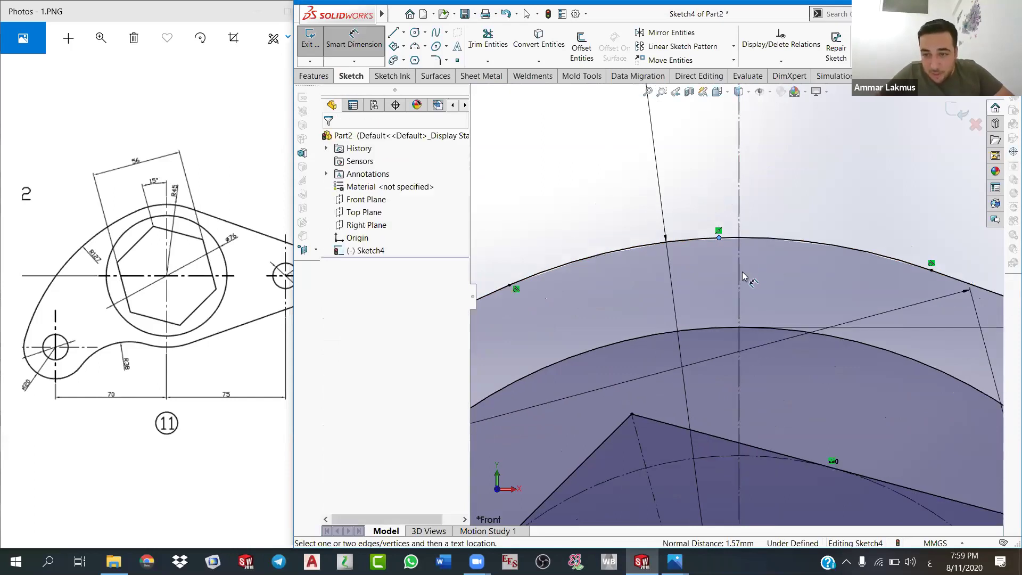
{"action": "scroll", "coordinate": [747, 347], "scroll_direction": "up", "scroll_amount": 3}
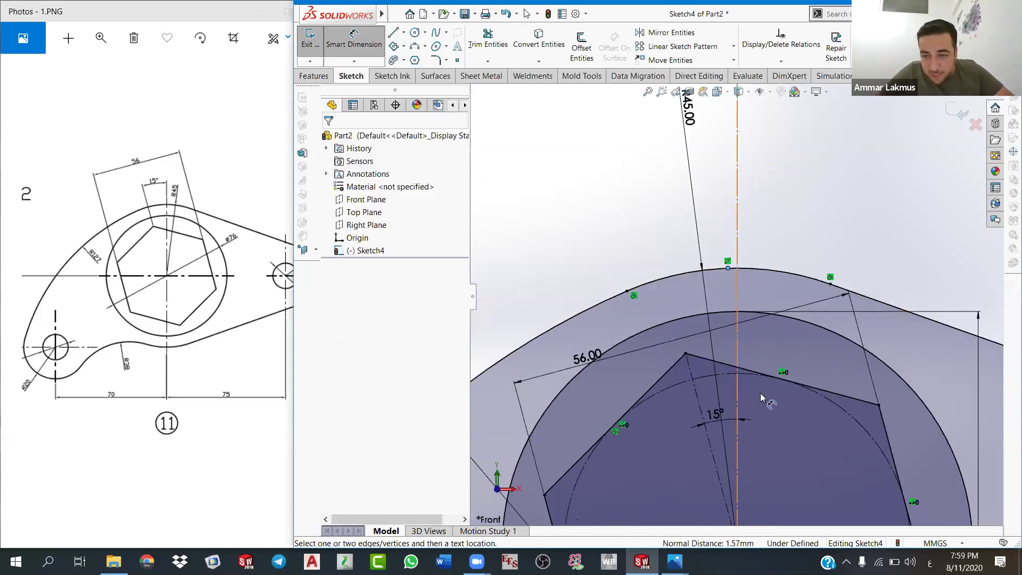
{"action": "scroll", "coordinate": [769, 405], "scroll_direction": "up", "scroll_amount": 3}
{"action": "scroll", "coordinate": [773, 409], "scroll_direction": "down", "scroll_amount": 3}
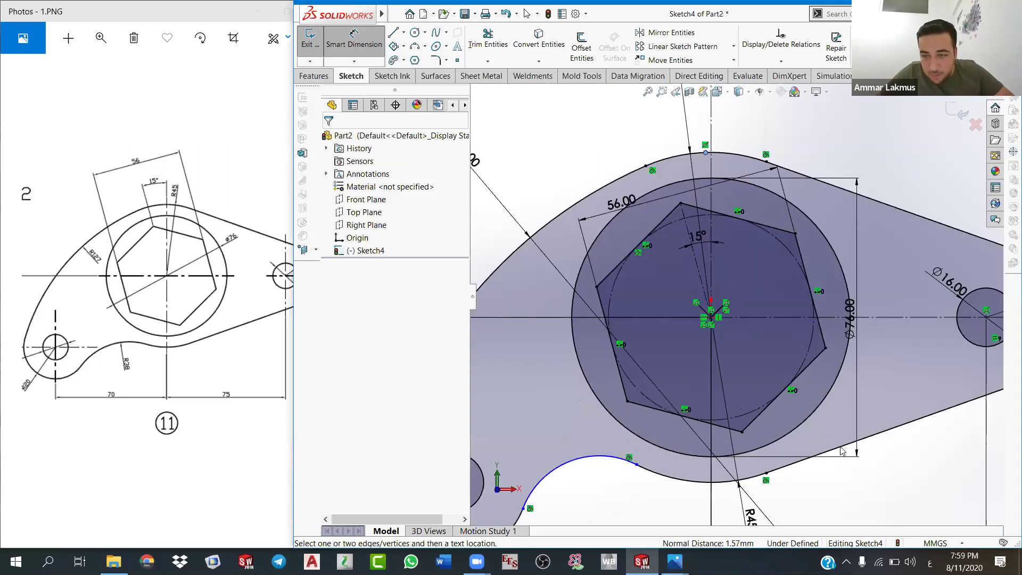
{"action": "scroll", "coordinate": [840, 450], "scroll_direction": "up", "scroll_amount": 3}
{"action": "key", "text": "Escape"}
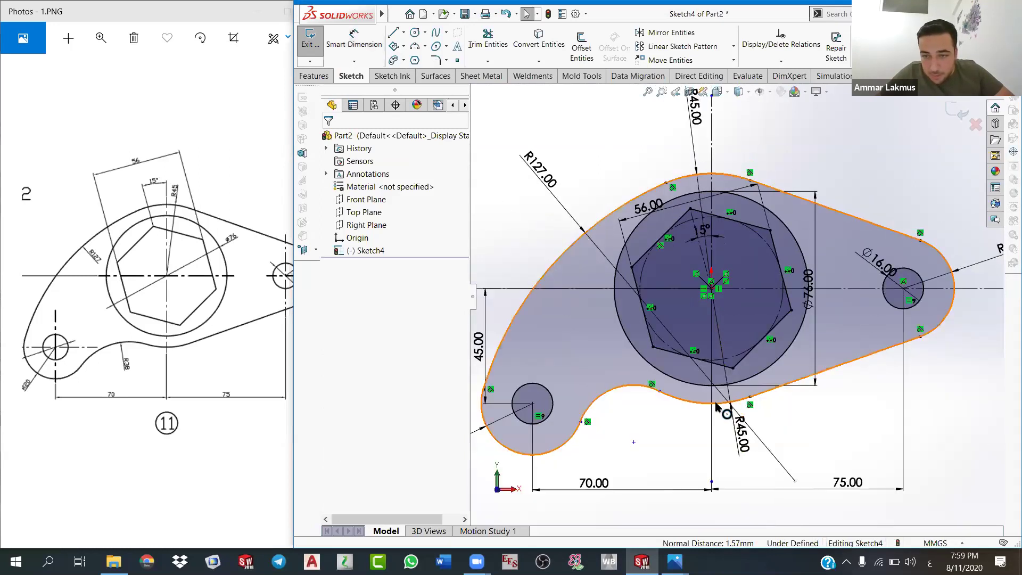
Step: Examine the bottom R45 arc's center, radius and relations, and compare the arc with the top R45 arc across the central circle
{"action": "left_click", "coordinate": [716, 404]}
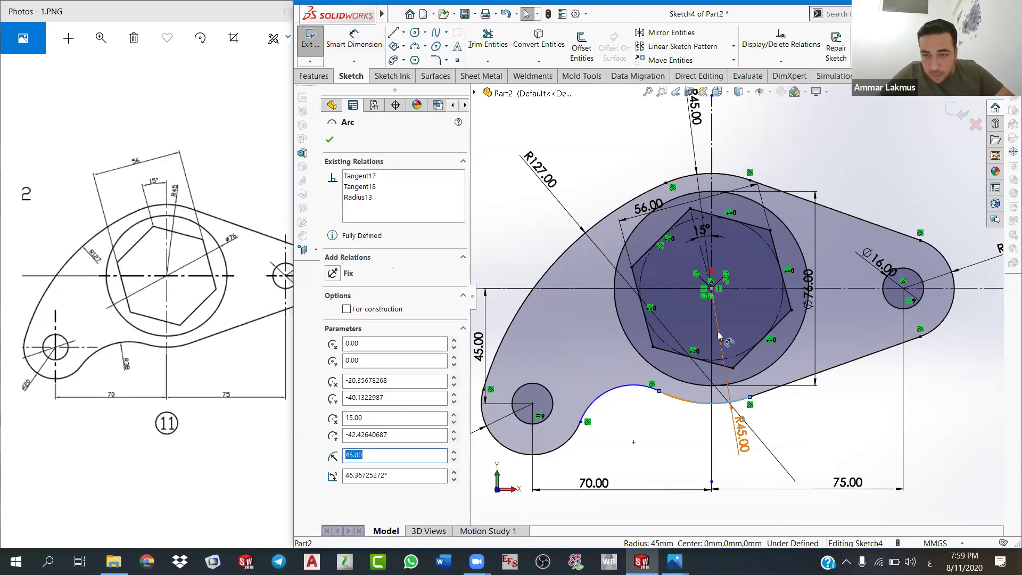
{"action": "scroll", "coordinate": [710, 261], "scroll_direction": "up", "scroll_amount": 2}
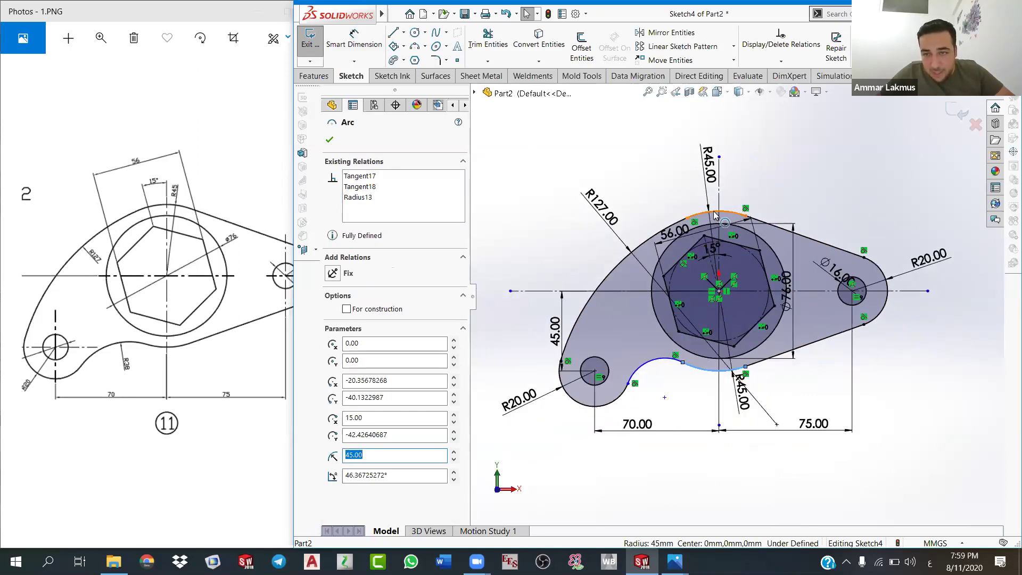
{"action": "scroll", "coordinate": [715, 216], "scroll_direction": "down", "scroll_amount": 2}
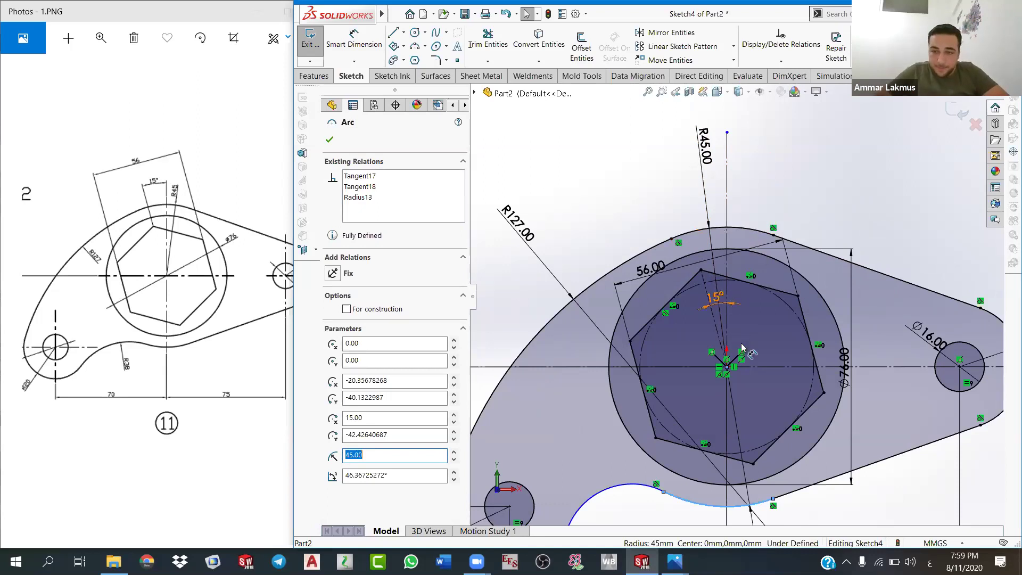
{"action": "scroll", "coordinate": [732, 398], "scroll_direction": "up", "scroll_amount": 2}
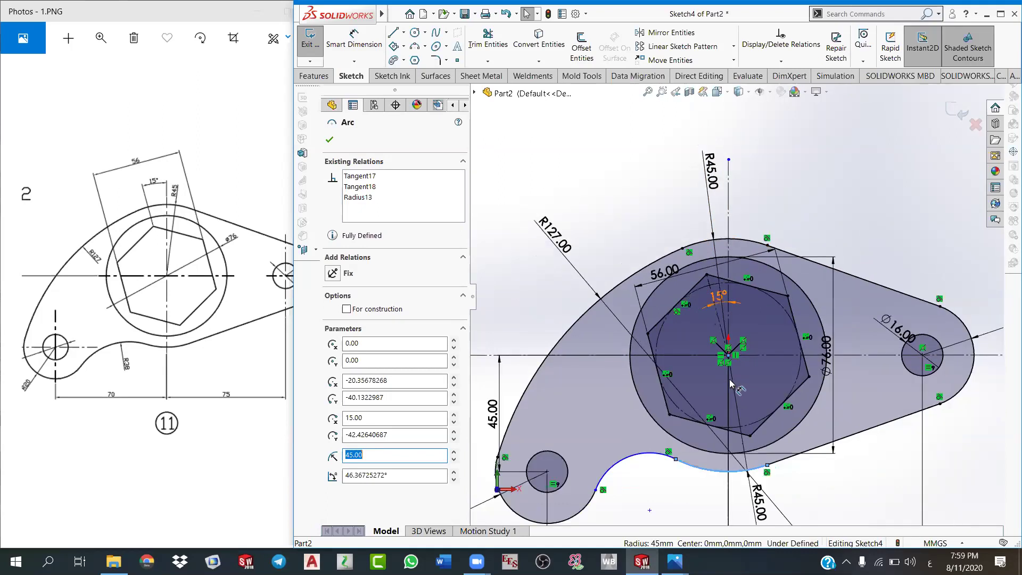
{"action": "scroll", "coordinate": [729, 369], "scroll_direction": "up", "scroll_amount": 2}
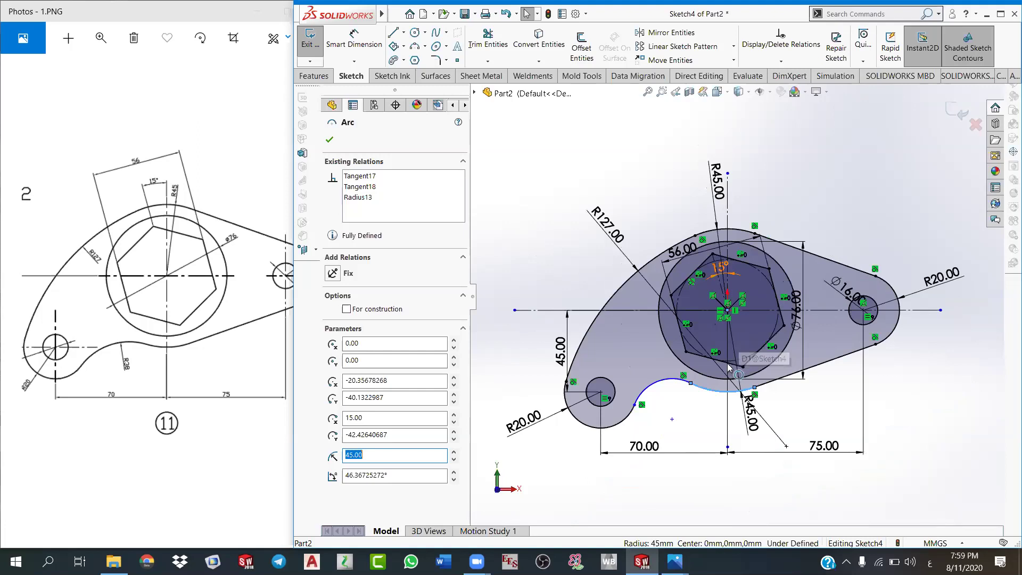
{"action": "scroll", "coordinate": [678, 395], "scroll_direction": "down", "scroll_amount": 5}
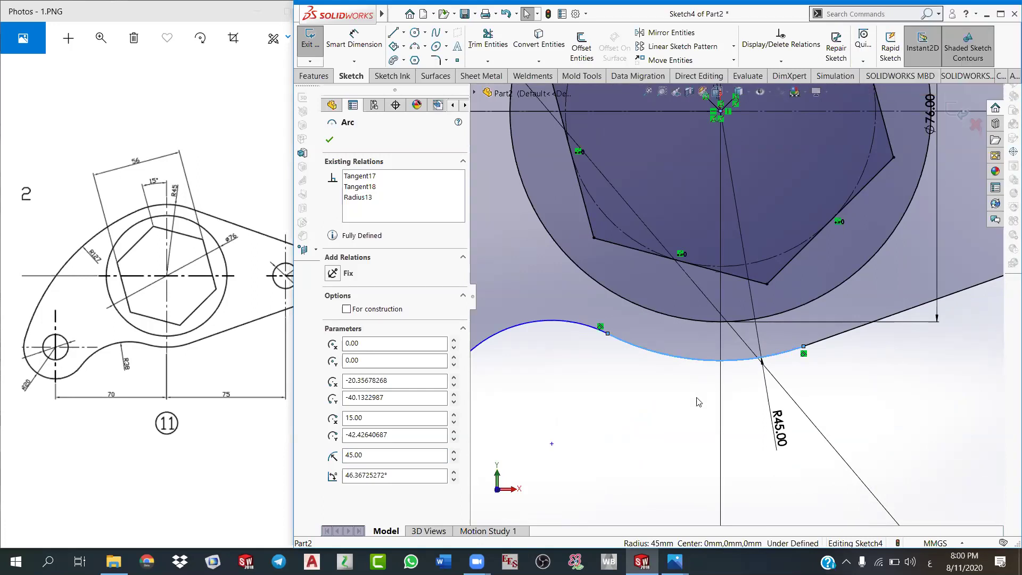
{"action": "scroll", "coordinate": [681, 402], "scroll_direction": "up", "scroll_amount": 1}
{"action": "scroll", "coordinate": [707, 351], "scroll_direction": "up", "scroll_amount": 1}
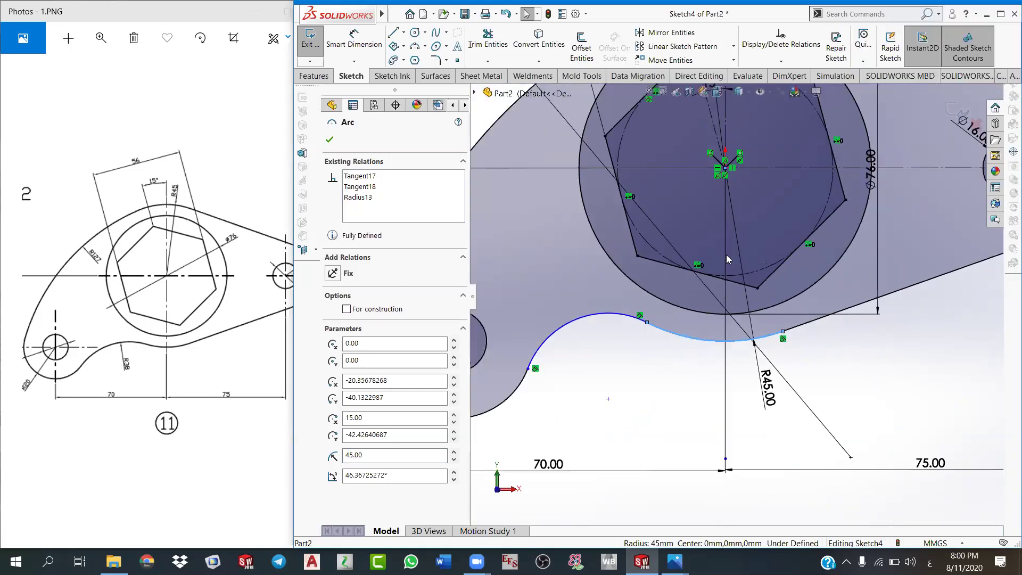
{"action": "scroll", "coordinate": [729, 266], "scroll_direction": "up", "scroll_amount": 1}
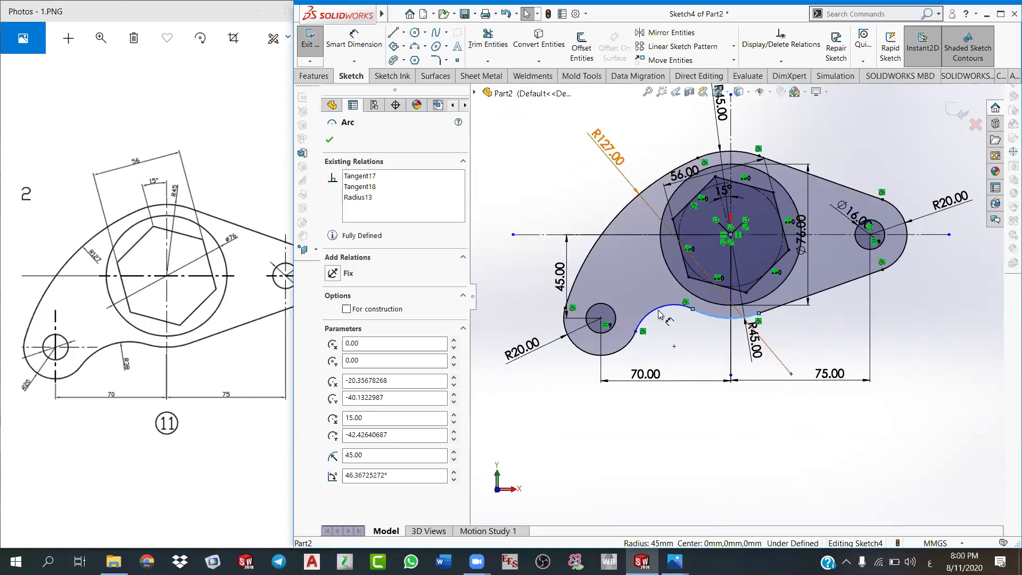
Step: Dimension the concave arc between the lower-left lobe and the bottom arc with a radius of 38 mm, and end dimensioning
{"action": "left_click", "coordinate": [350, 40]}
{"action": "left_click", "coordinate": [693, 352]}
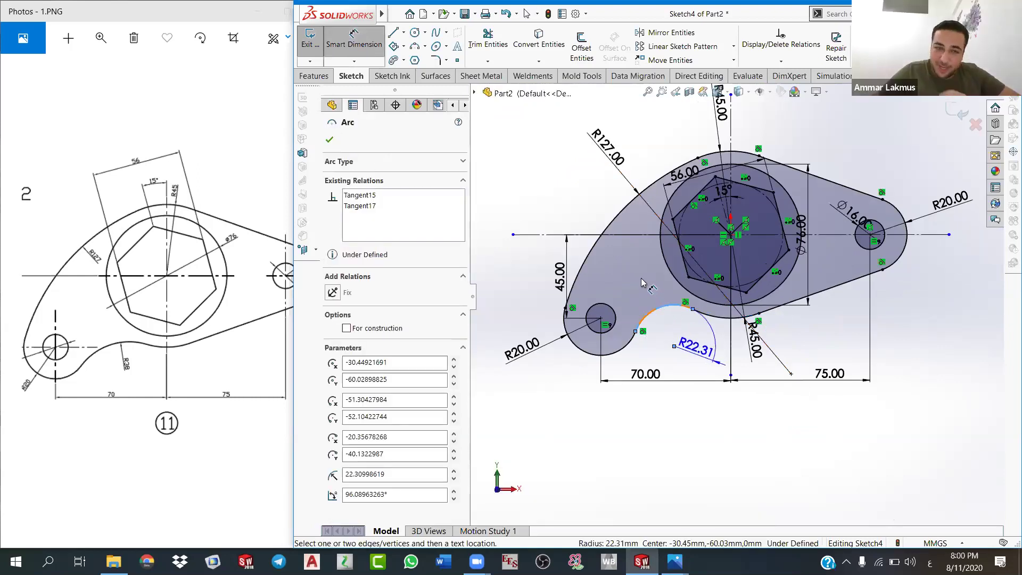
{"action": "left_click", "coordinate": [641, 279]}
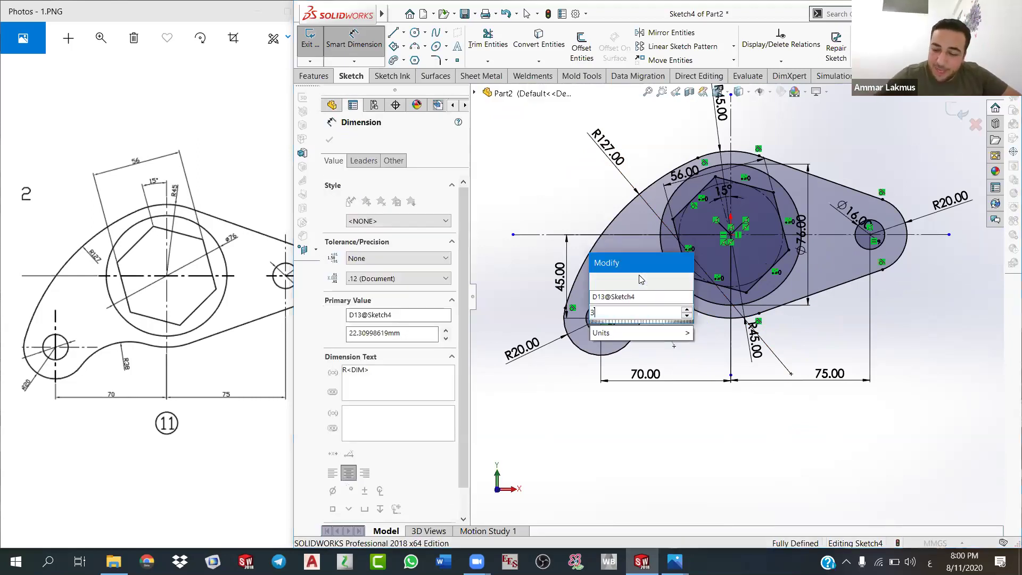
{"action": "key", "text": "Return"}
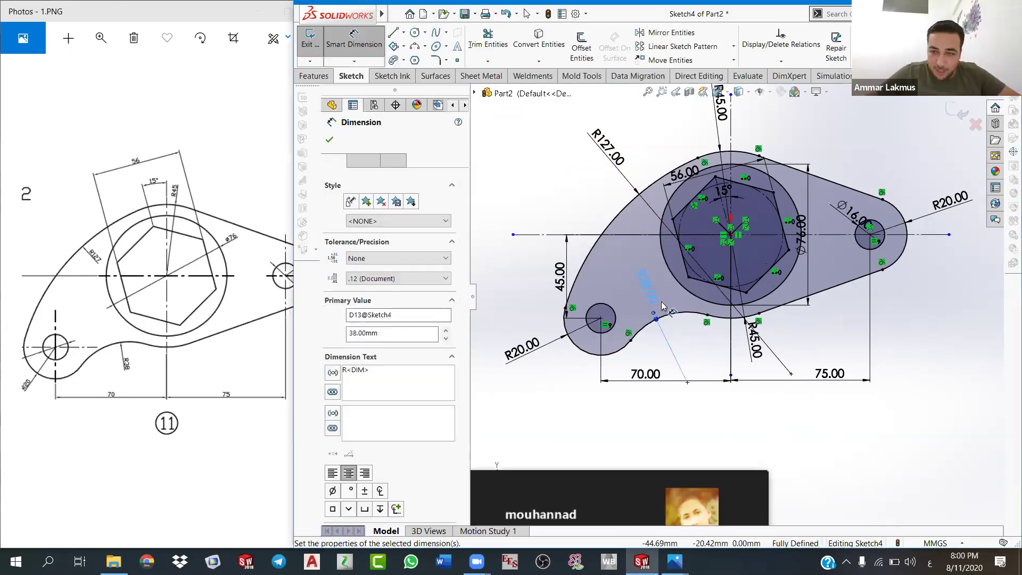
{"action": "scroll", "coordinate": [703, 326], "scroll_direction": "down", "scroll_amount": 1}
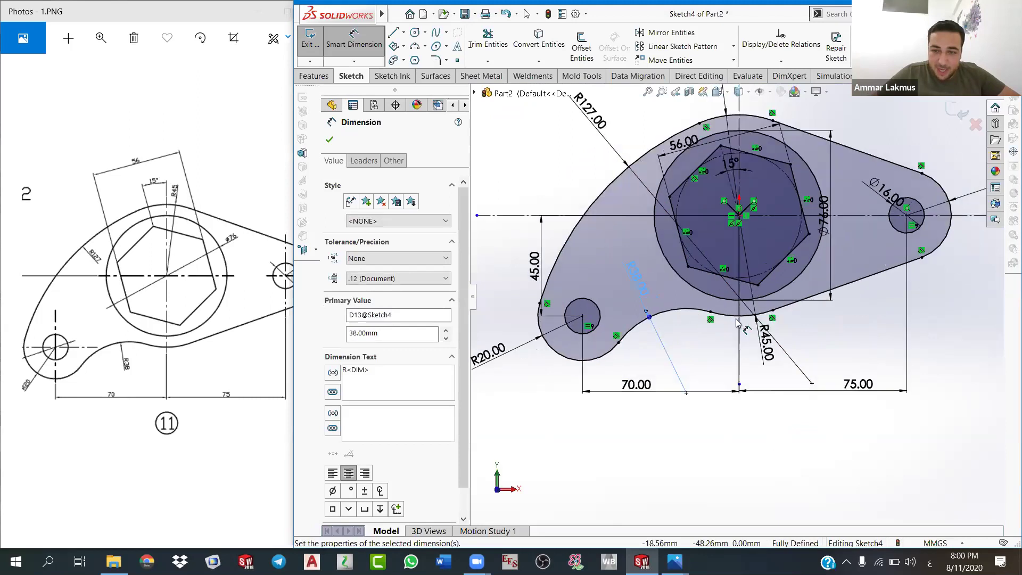
{"action": "scroll", "coordinate": [815, 306], "scroll_direction": "down", "scroll_amount": 1}
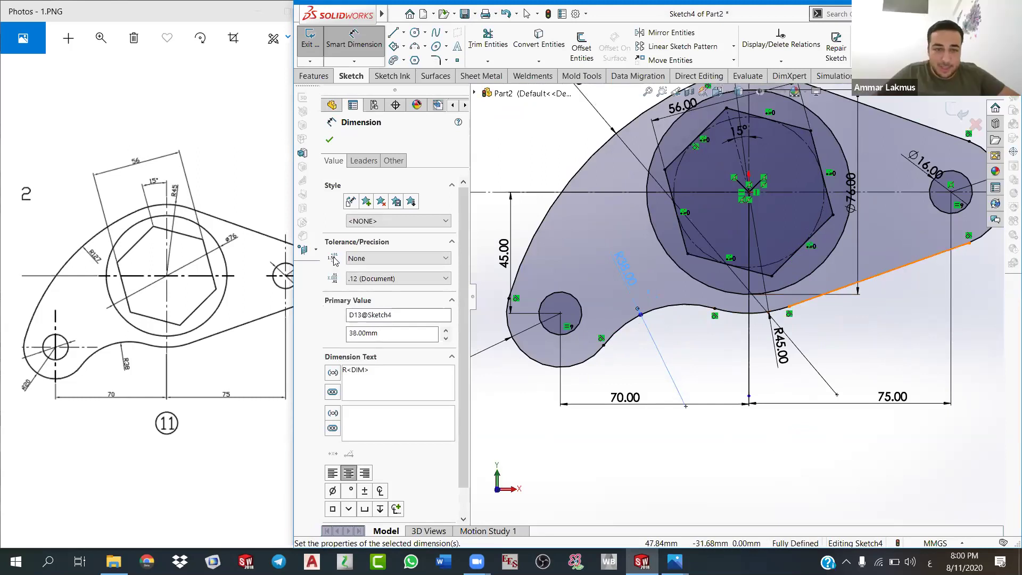
{"action": "scroll", "coordinate": [334, 261], "scroll_direction": "up", "scroll_amount": 2}
{"action": "key", "text": "Escape"}
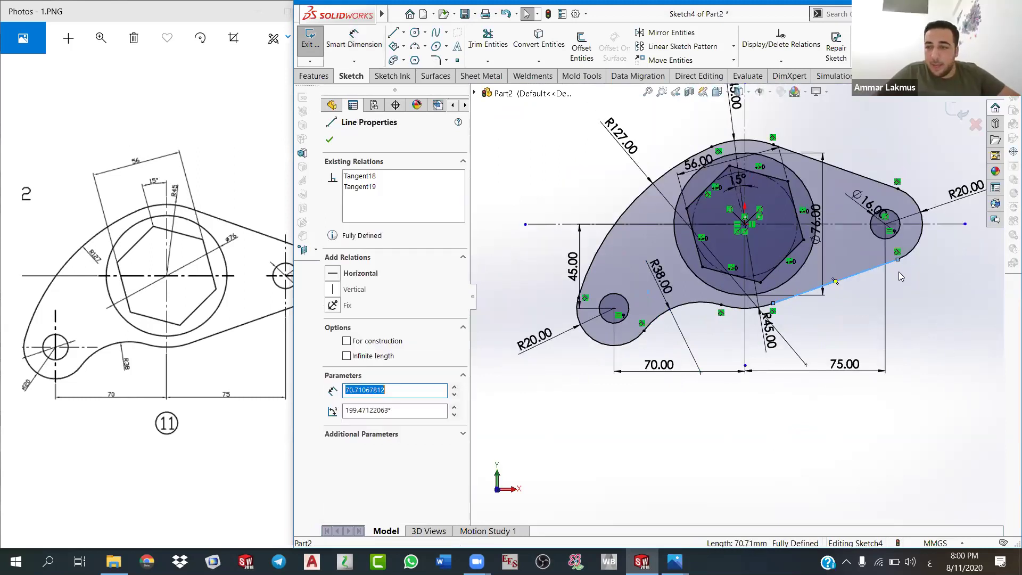
Step: Inspect the tangent points joining the outline's lines and arcs, and the hexagon's upper-right vertex
{"action": "left_click", "coordinate": [931, 315]}
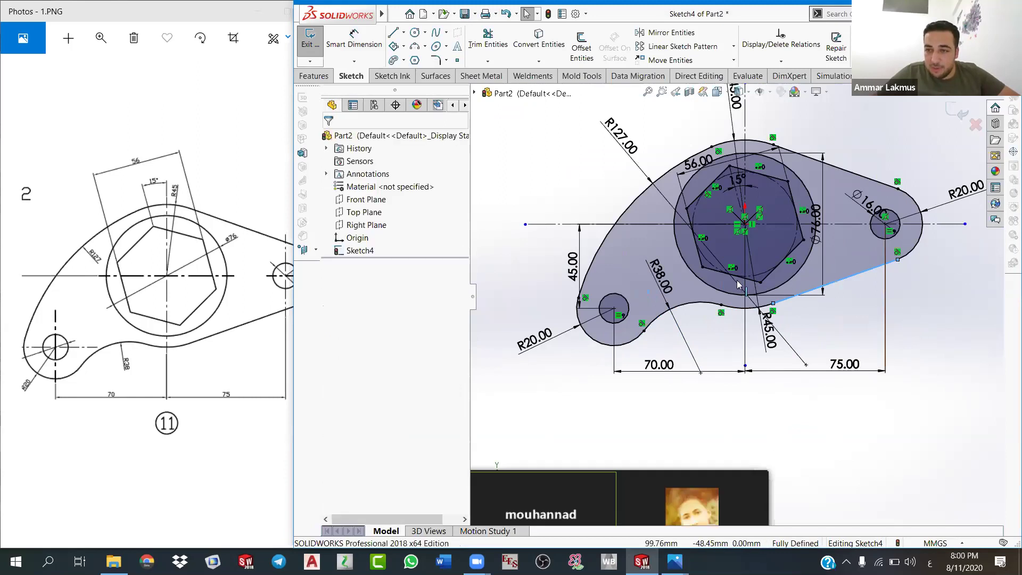
{"action": "left_click", "coordinate": [897, 259]}
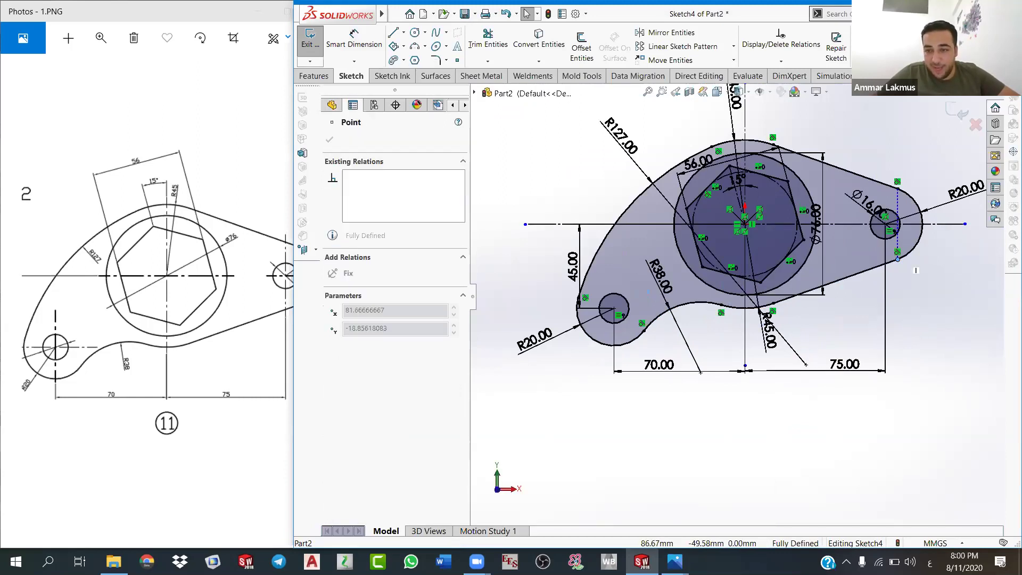
{"action": "left_click", "coordinate": [772, 303]}
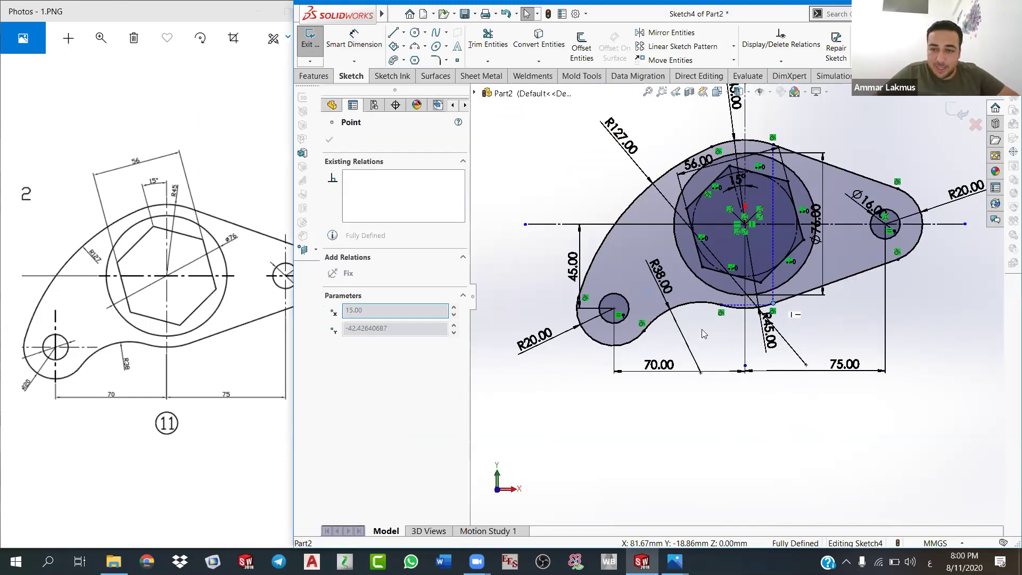
{"action": "left_click", "coordinate": [643, 331]}
{"action": "left_click", "coordinate": [579, 299]}
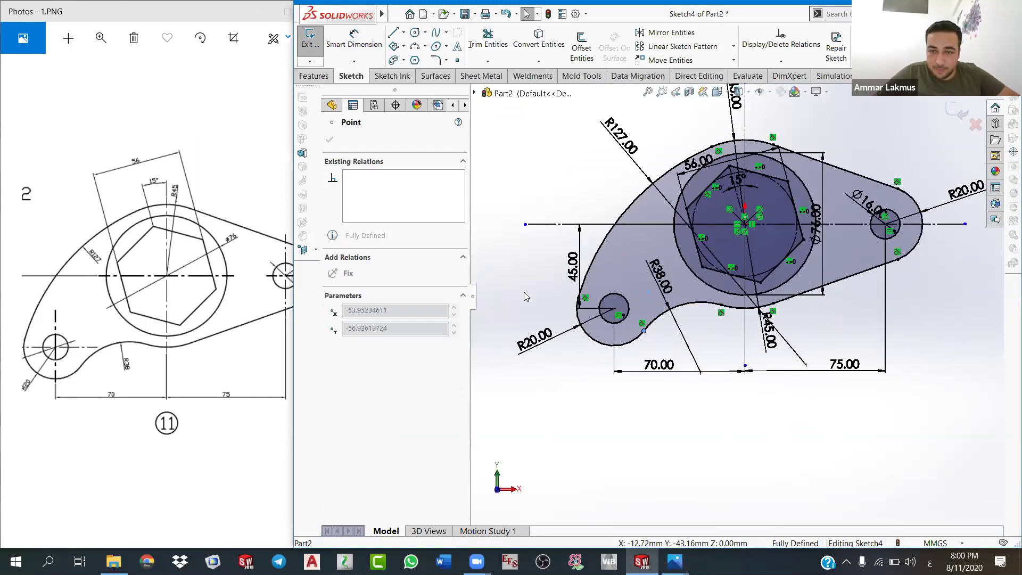
{"action": "left_click", "coordinate": [712, 146]}
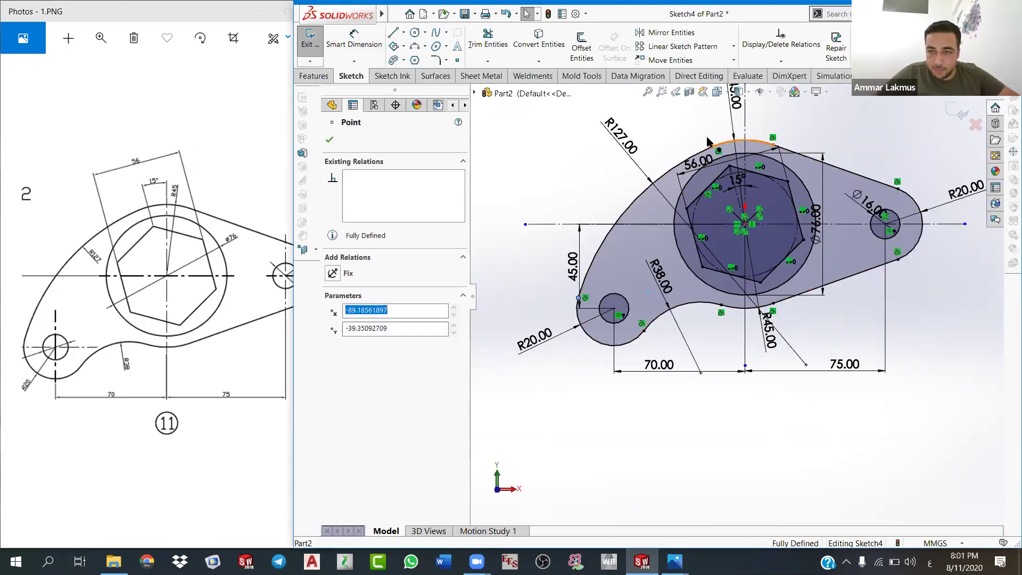
{"action": "left_click", "coordinate": [788, 182]}
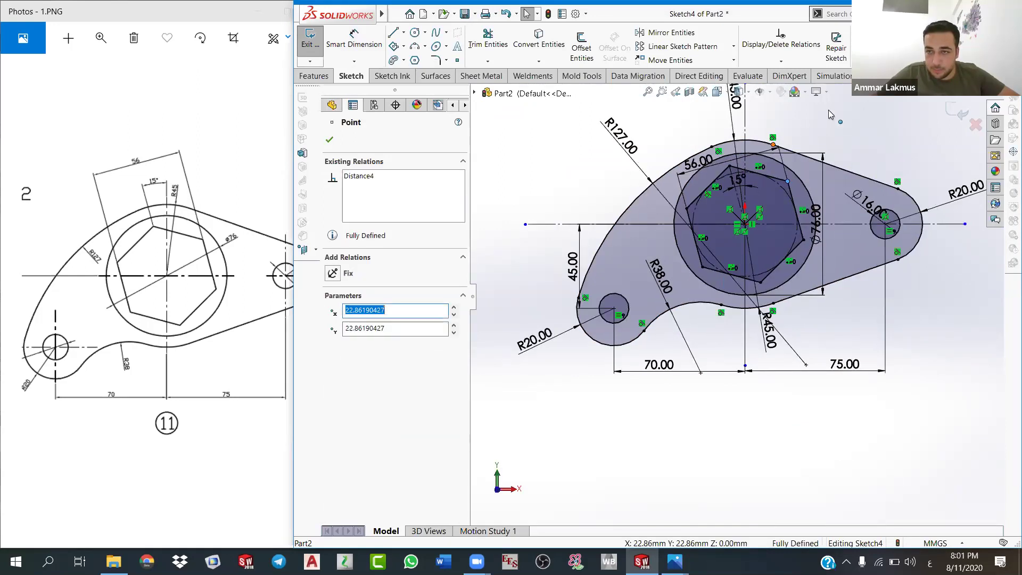
Step: Inspect the outline's upper tangent point, the right hole's diameter dimension and that hole's center point
{"action": "left_click", "coordinate": [773, 145]}
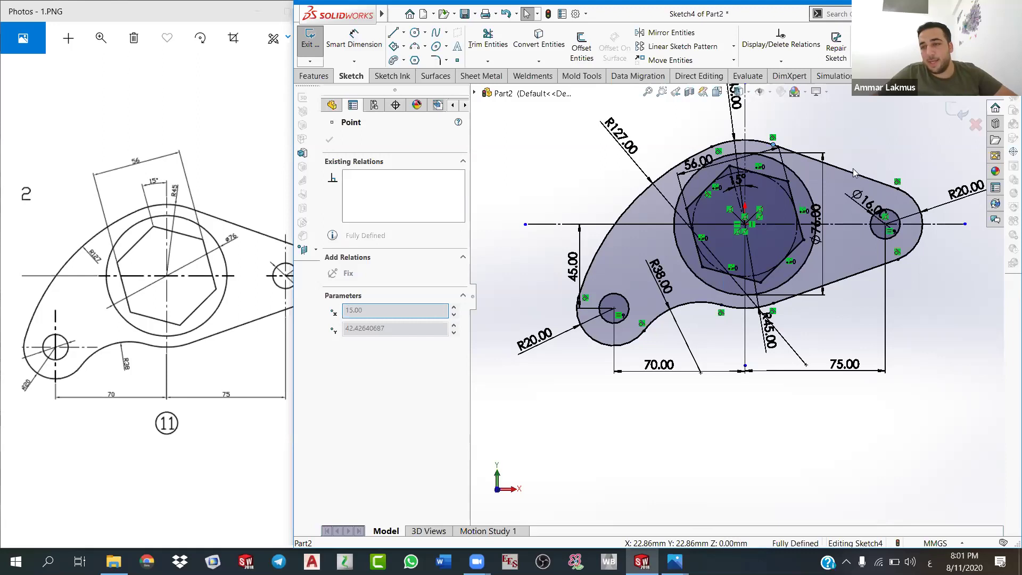
{"action": "left_click", "coordinate": [893, 223]}
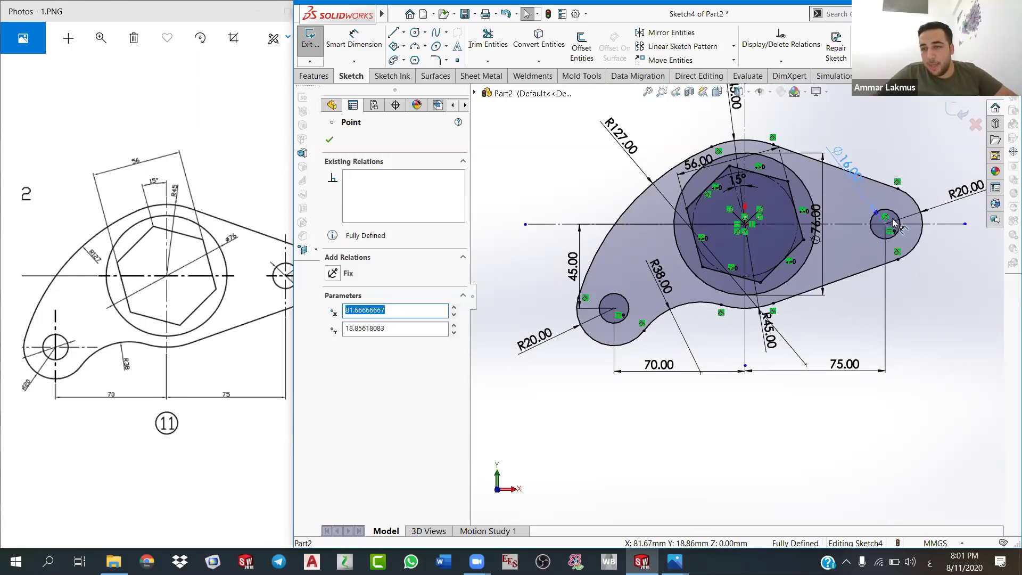
{"action": "left_click", "coordinate": [877, 213]}
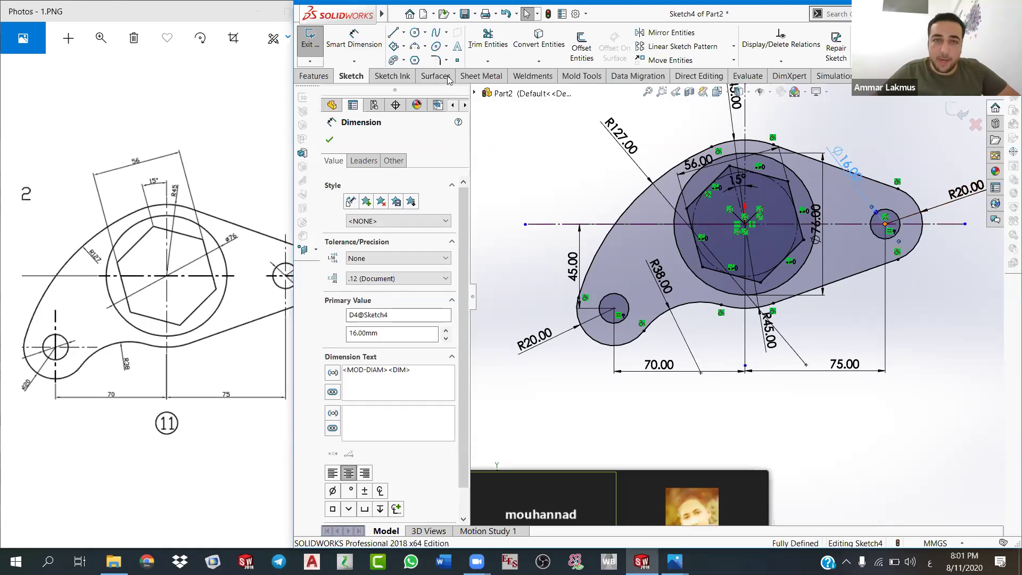
{"action": "left_click", "coordinate": [885, 224]}
Step: Save the part as Part2 in the "me" folder and exit the finished sketch
{"action": "left_click", "coordinate": [465, 15]}
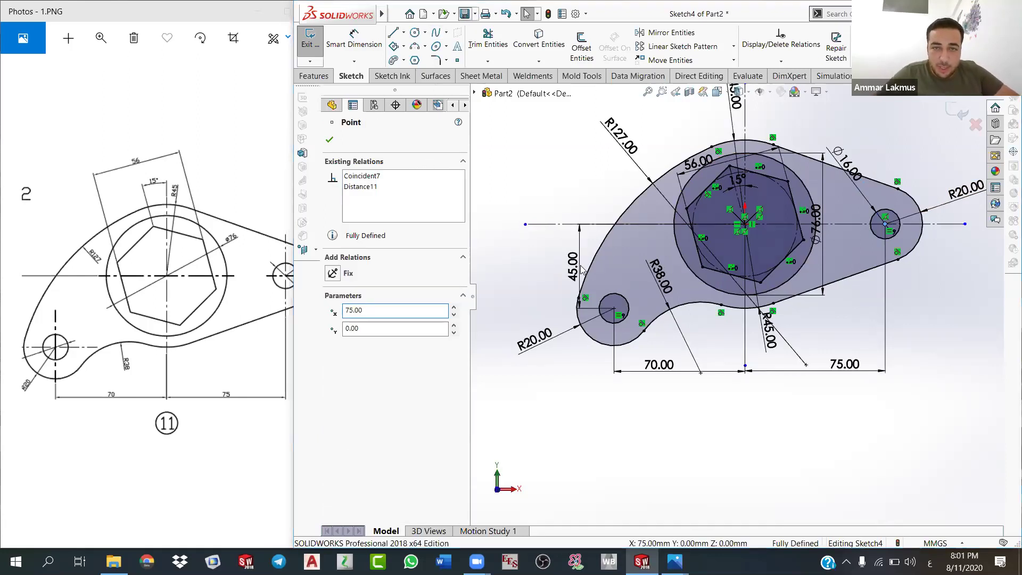
{"action": "key", "text": "ctrl+s"}
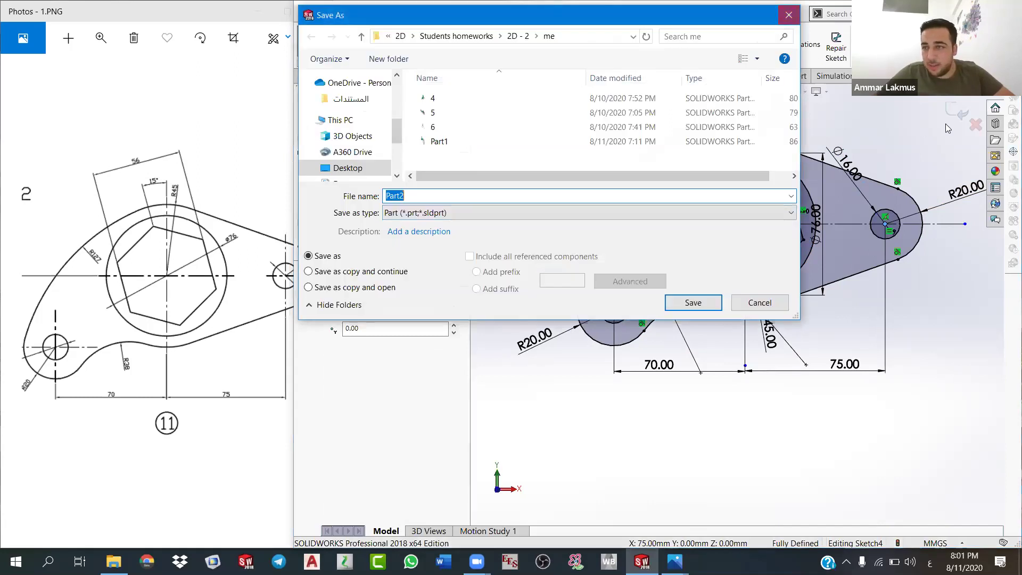
{"action": "key", "text": "Return"}
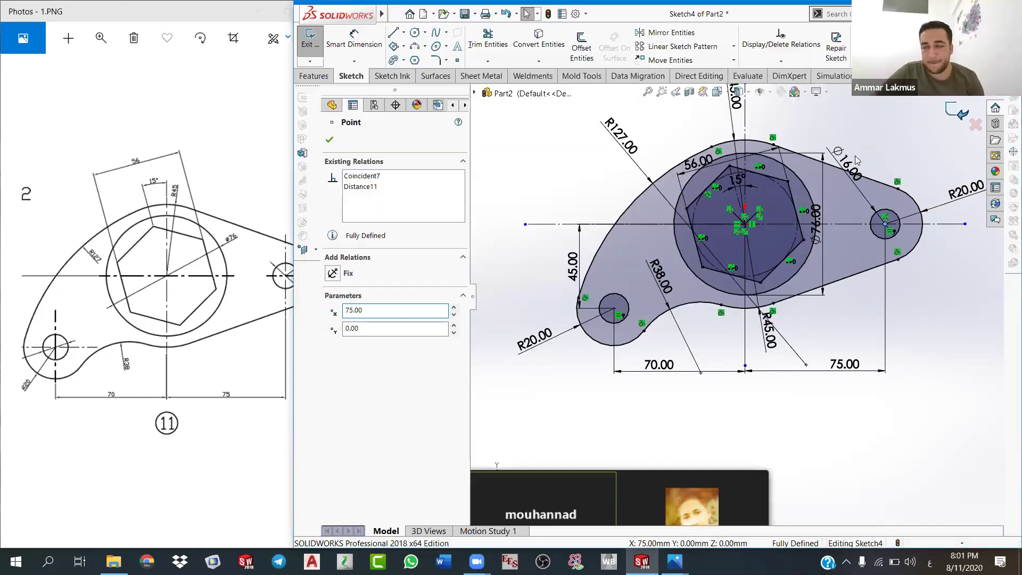
{"action": "key", "text": "Escape"}
{"action": "key", "text": "ctrl+b"}
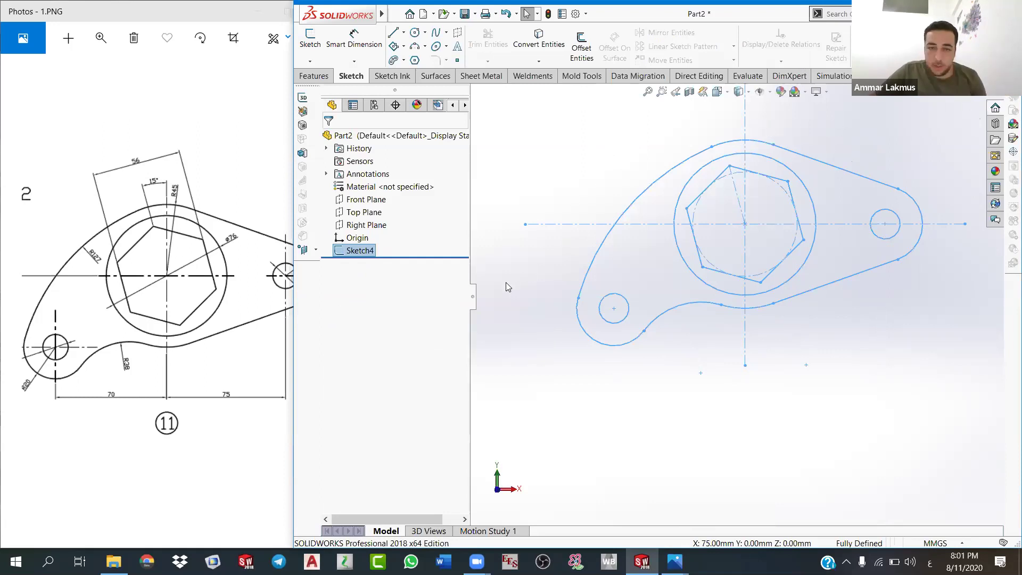
Step: Create a new part document and arrange its window beside the reference drawing
{"action": "left_click", "coordinate": [508, 309]}
{"action": "key", "text": "super+Up"}
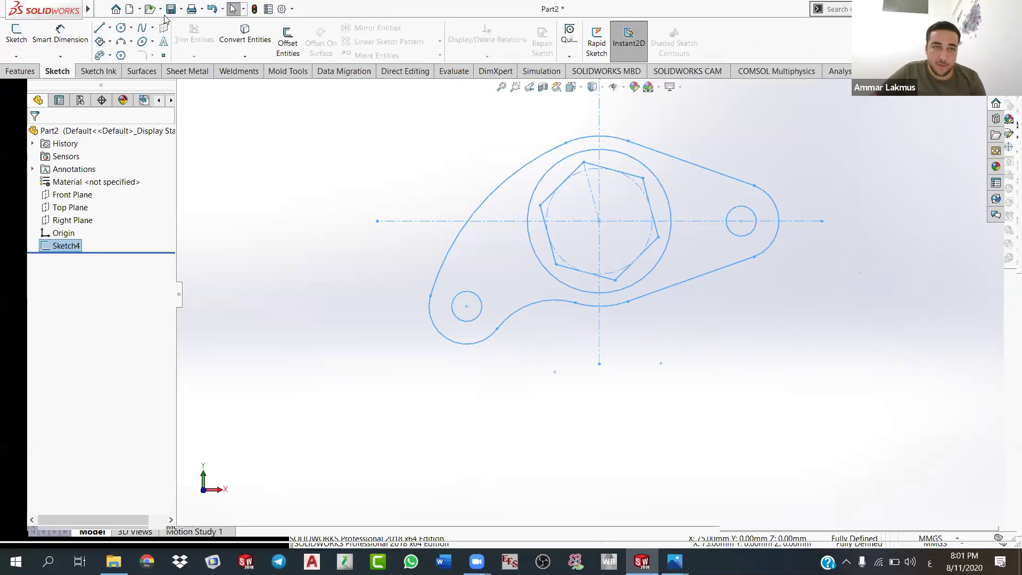
{"action": "left_click", "coordinate": [129, 12]}
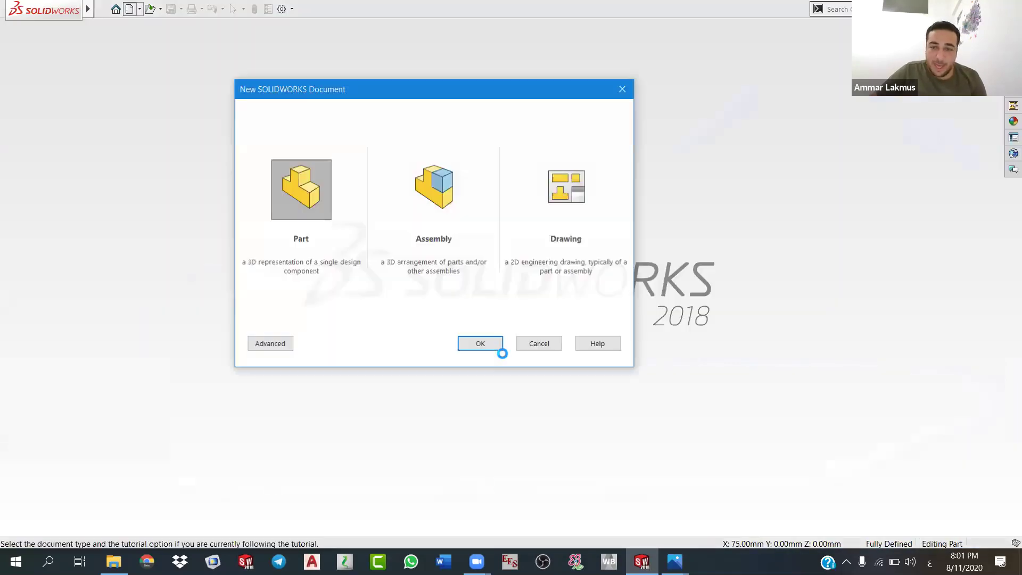
{"action": "key", "text": "Return"}
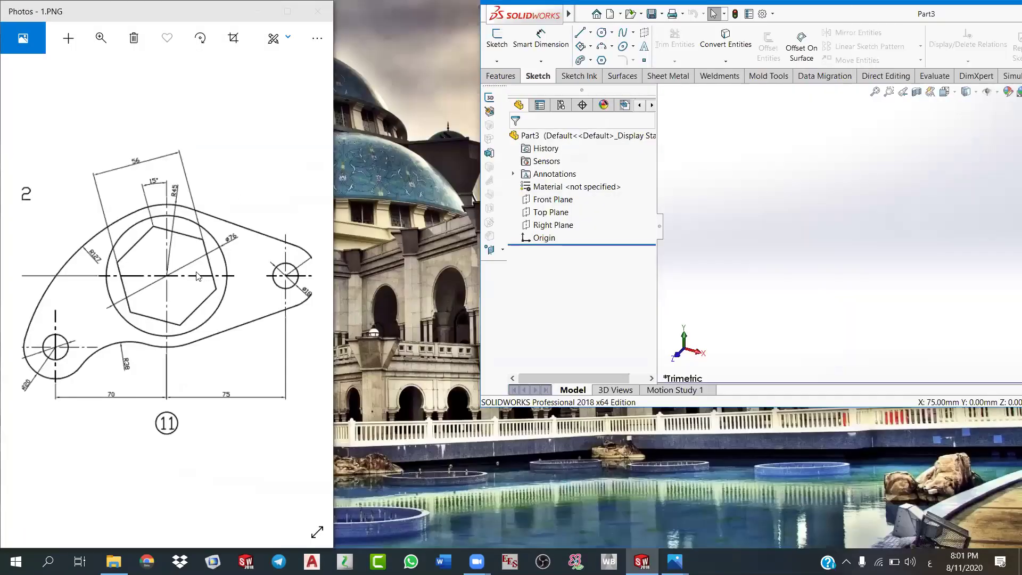
{"action": "key", "text": "super+Right"}
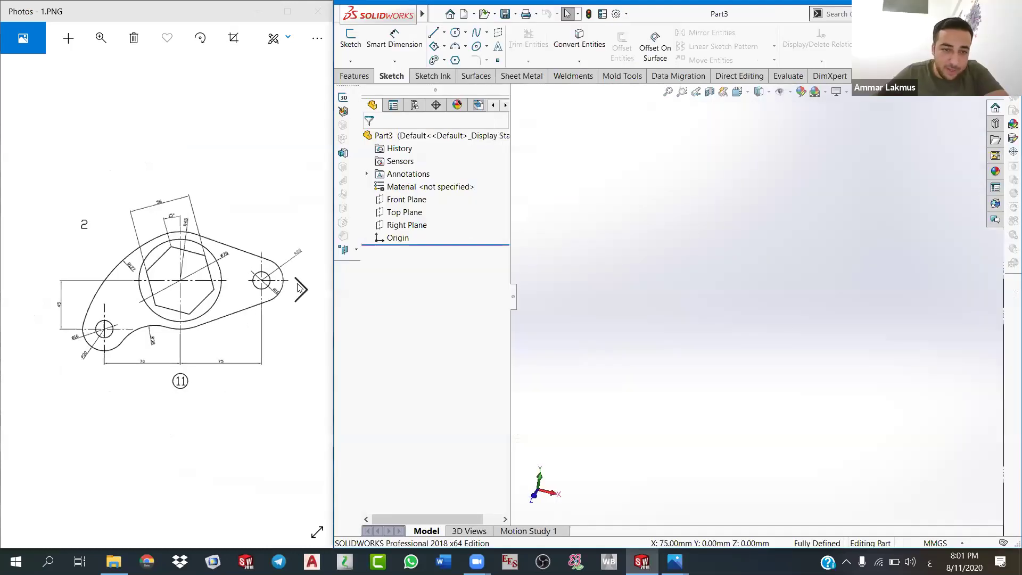
Step: Switch to Photos and browse through the exercise drawings as far as 26.PNG
{"action": "left_click", "coordinate": [300, 289]}
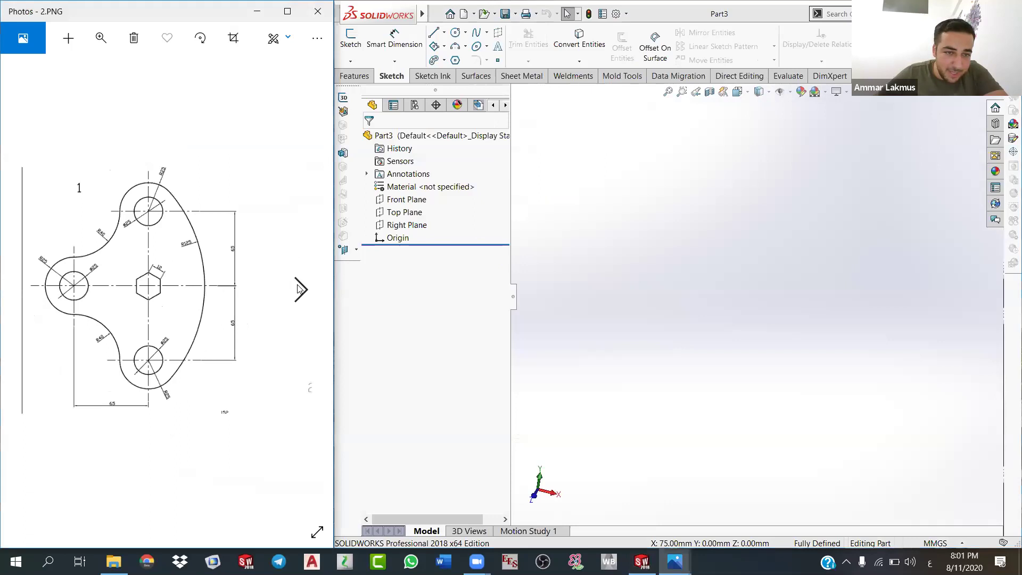
{"action": "left_click", "coordinate": [298, 290]}
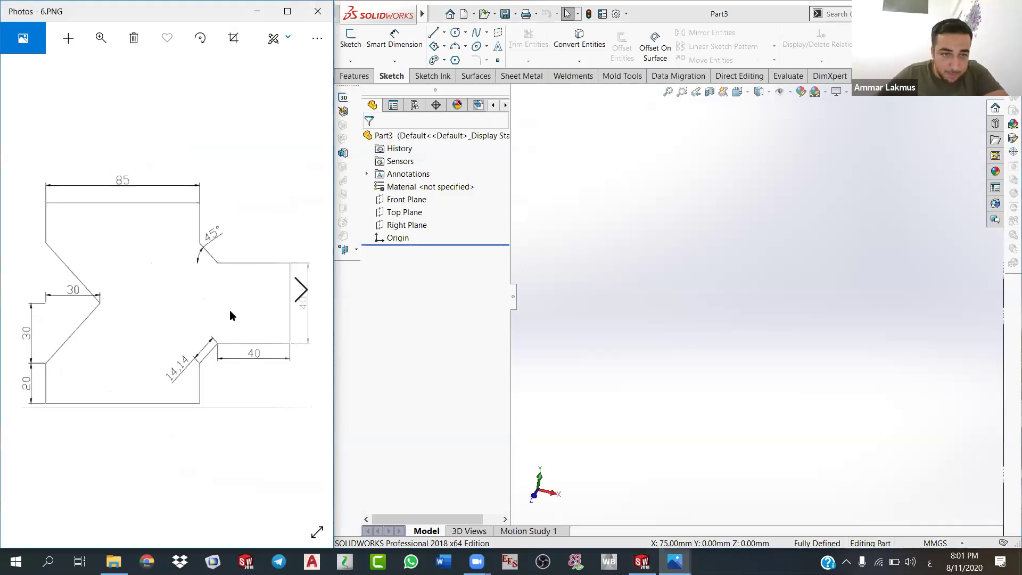
{"action": "key", "text": "Right"}
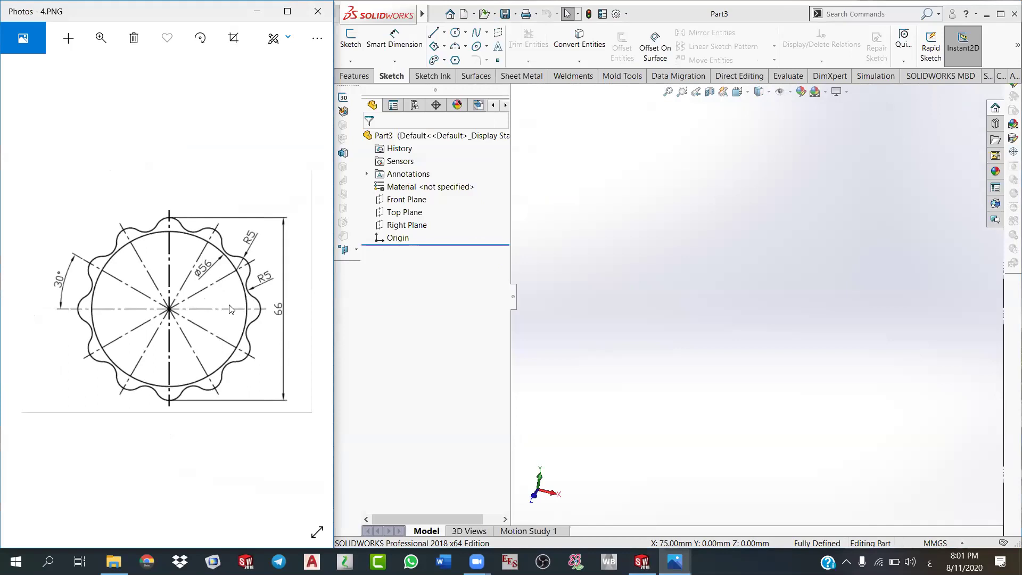
{"action": "key", "text": "Left"}
{"action": "key", "text": "Left"}
{"action": "key", "text": "Right"}
{"action": "key", "text": "Right"}
{"action": "key", "text": "Right"}
{"action": "key", "text": "Right"}
{"action": "key", "text": "Right"}
{"action": "key", "text": "Right"}
{"action": "key", "text": "Right"}
{"action": "key", "text": "Right"}
{"action": "key", "text": "Right"}
{"action": "key", "text": "Right"}
{"action": "key", "text": "Right"}
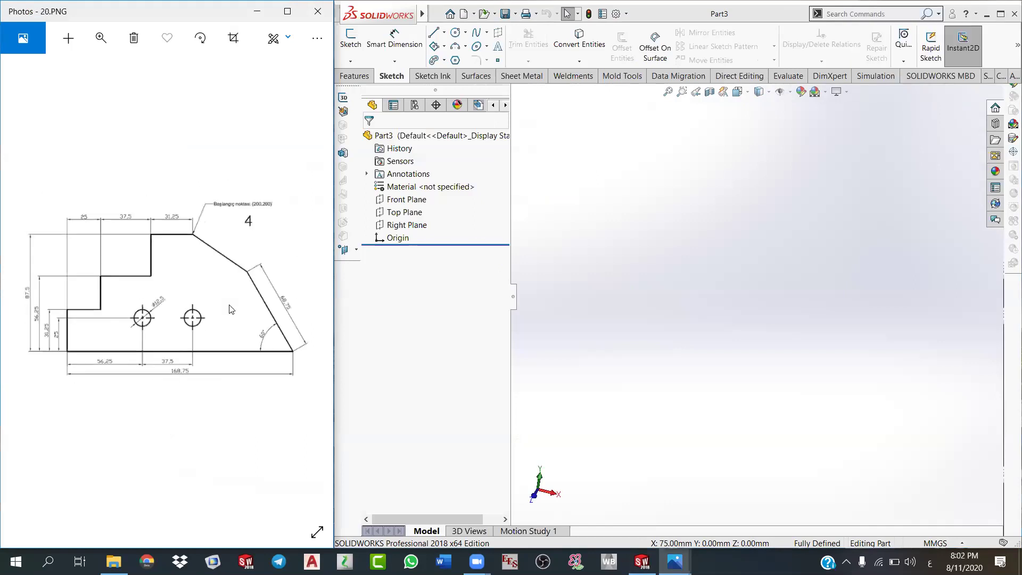
{"action": "key", "text": "Right"}
{"action": "key", "text": "Right"}
{"action": "key", "text": "Right"}
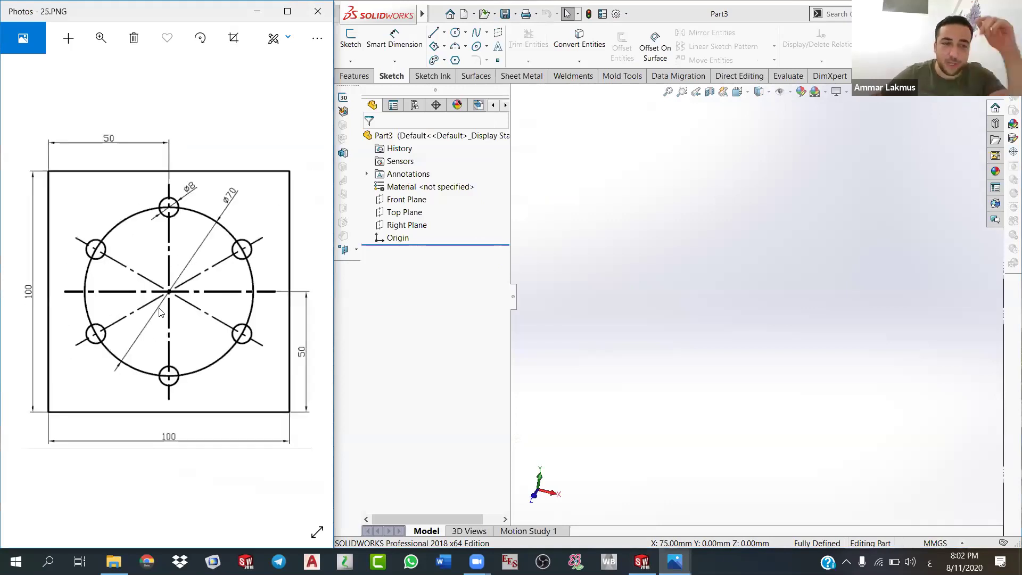
{"action": "key", "text": "Right"}
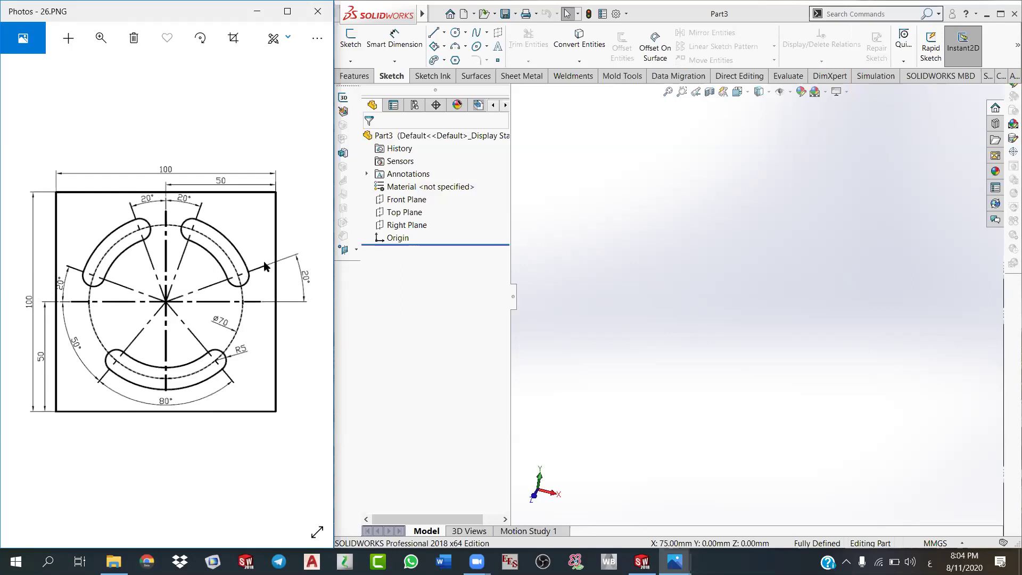
Step: Start a Front Plane sketch and draw a center rectangle about 115 by 106 mm, centered on the origin
{"action": "left_click", "coordinate": [395, 201]}
{"action": "left_click", "coordinate": [425, 191]}
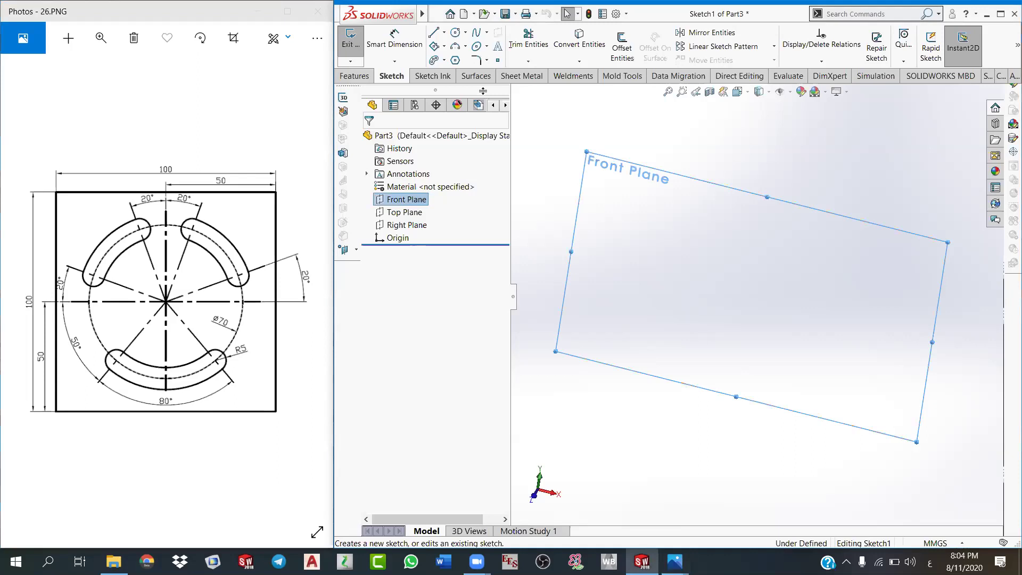
{"action": "left_click", "coordinate": [444, 47]}
{"action": "left_click", "coordinate": [476, 74]}
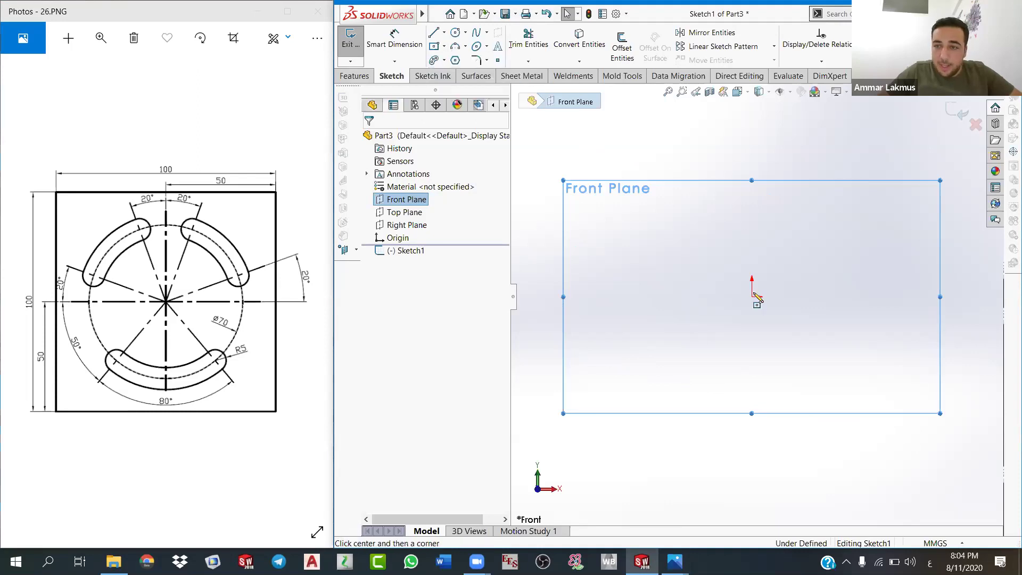
{"action": "left_click", "coordinate": [752, 297]}
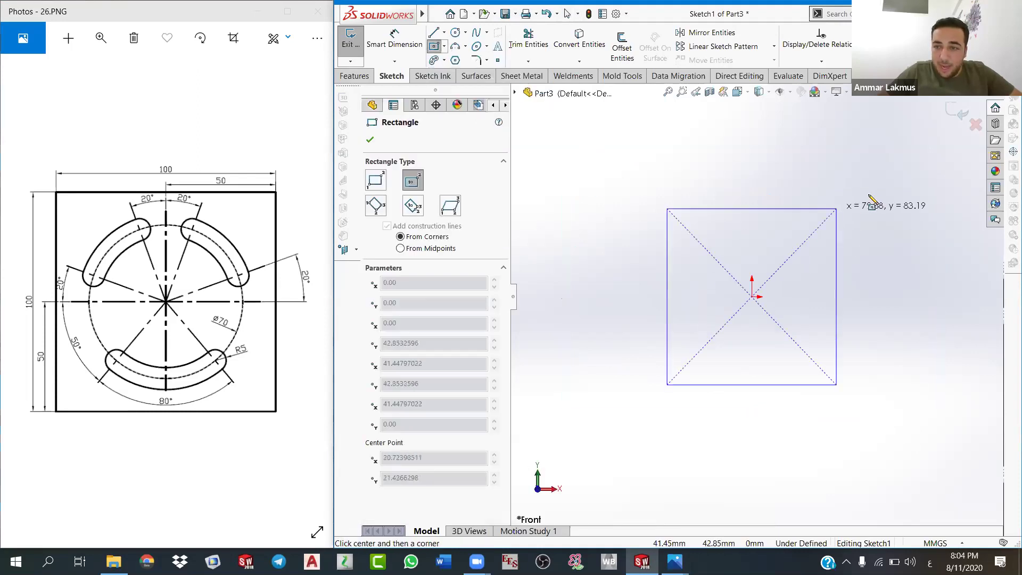
{"action": "left_click", "coordinate": [873, 184]}
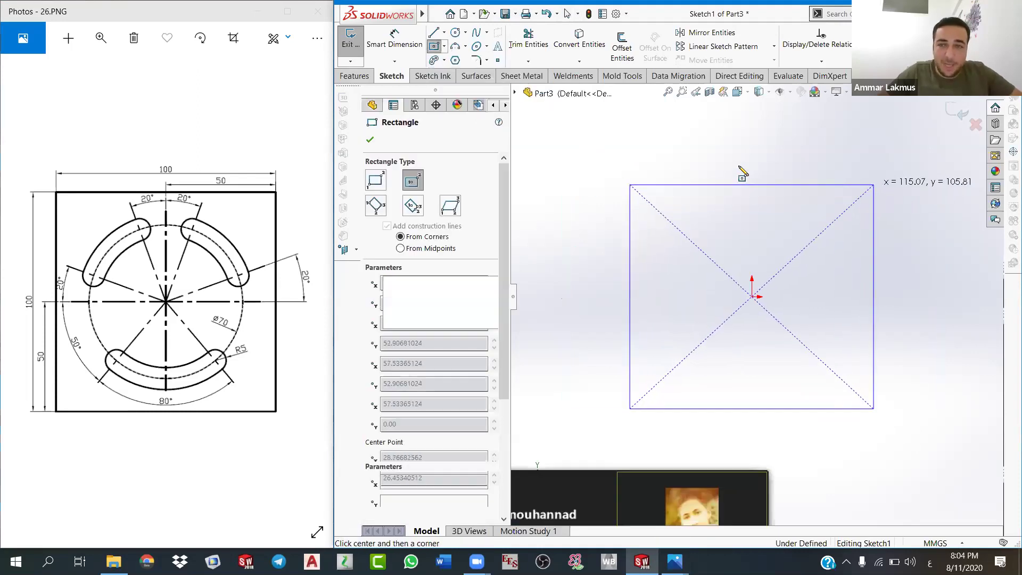
{"action": "right_click", "coordinate": [747, 162]}
{"action": "key", "text": "Escape"}
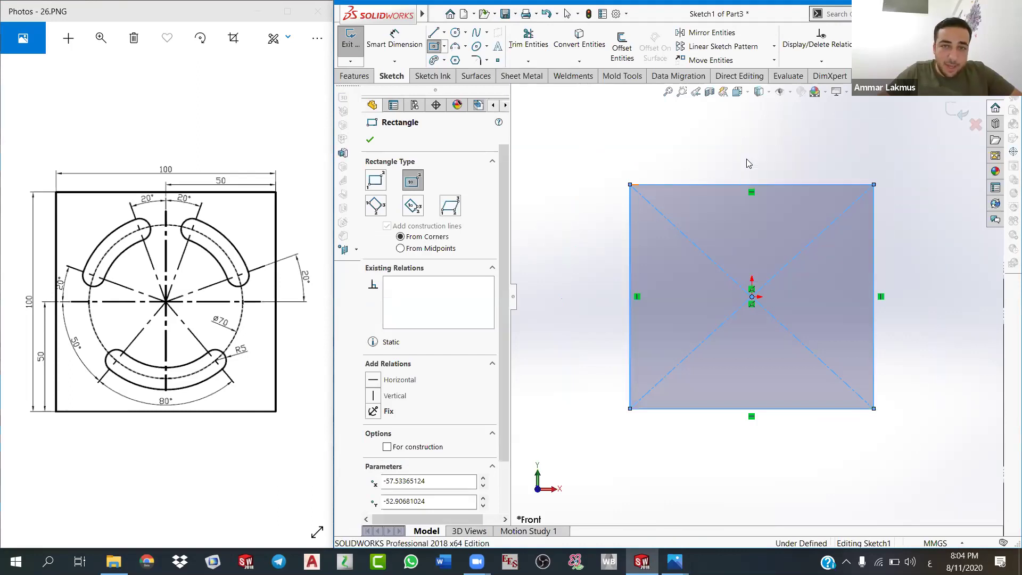
{"action": "key", "text": "Escape"}
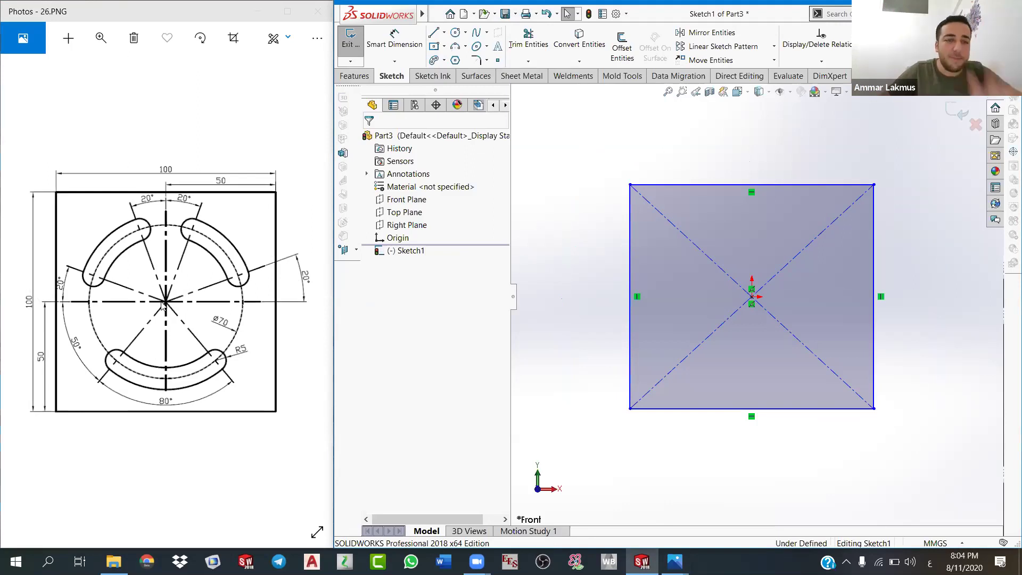
Step: Sketch a construction circle centered on the origin with a radius of about 38 mm
{"action": "left_click", "coordinate": [456, 33]}
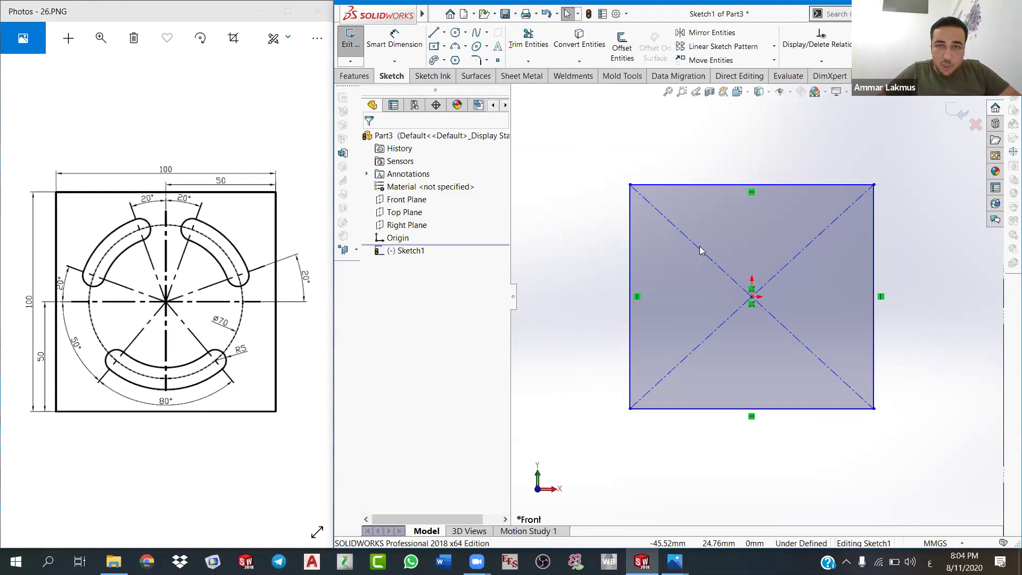
{"action": "left_click", "coordinate": [753, 299]}
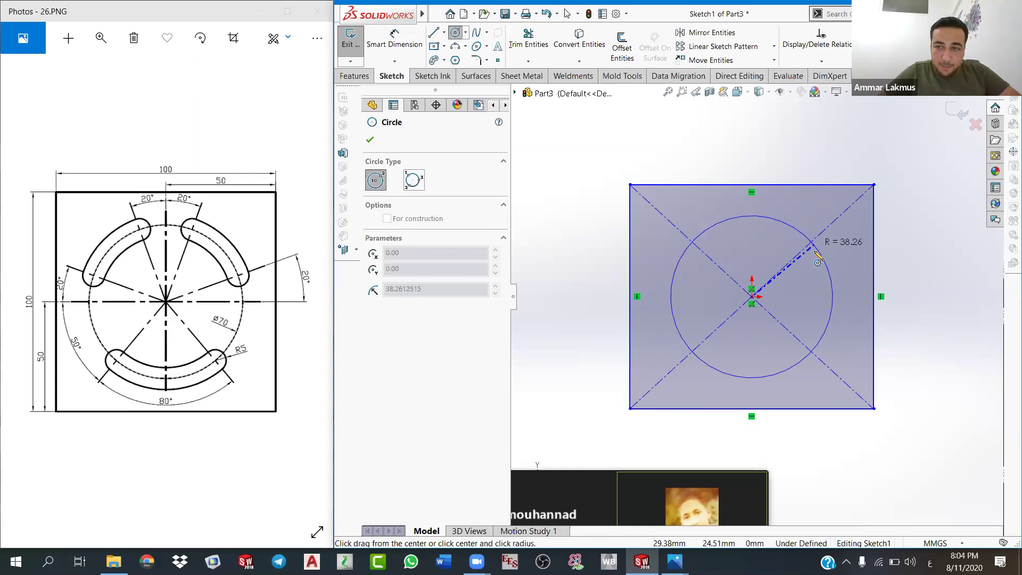
{"action": "left_click", "coordinate": [819, 254]}
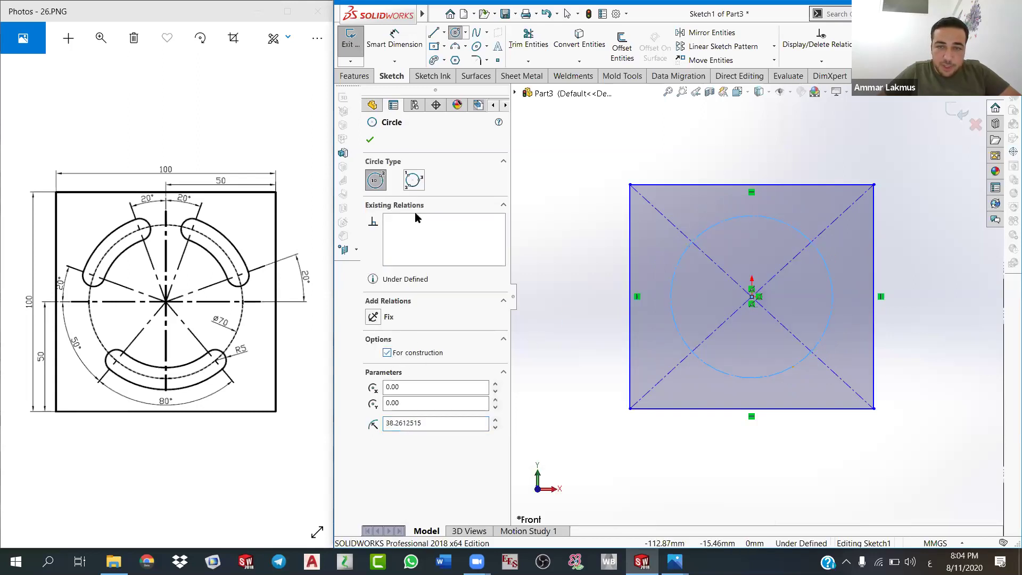
{"action": "left_click", "coordinate": [369, 140]}
Step: Dimension the construction circle with a diameter of 70 mm
{"action": "left_click", "coordinate": [394, 39]}
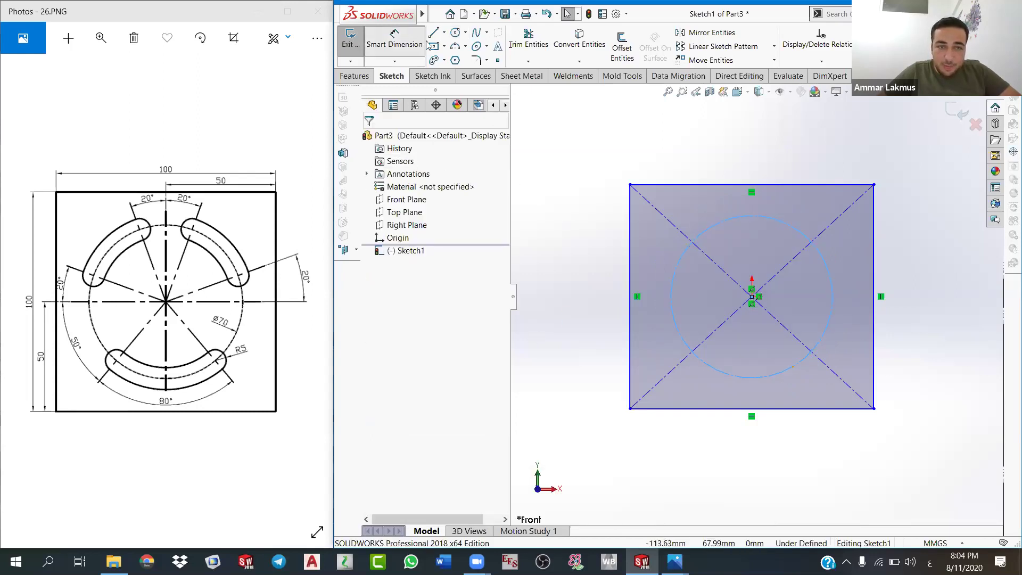
{"action": "left_click", "coordinate": [823, 258]}
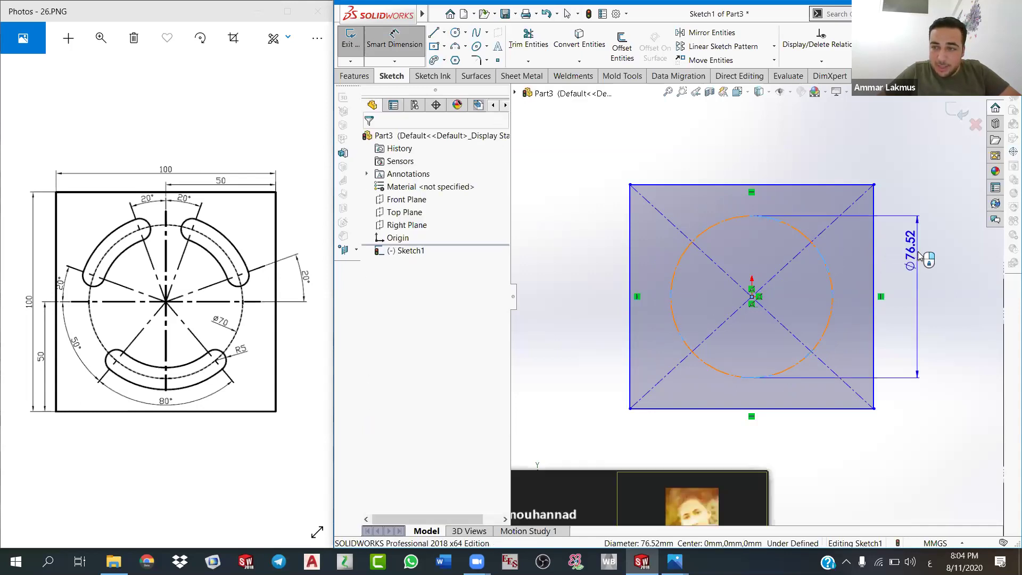
{"action": "left_click", "coordinate": [920, 257]}
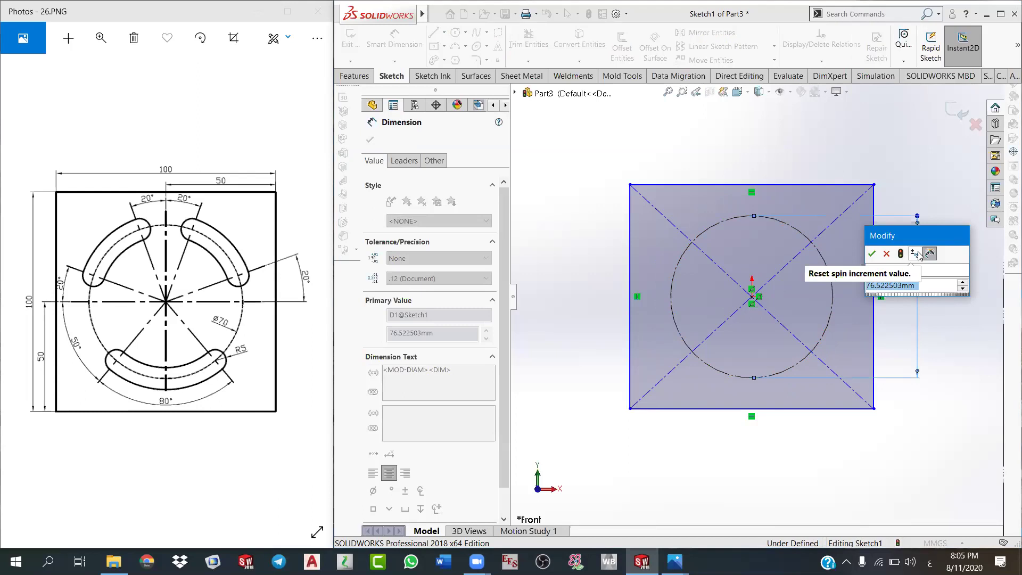
{"action": "type", "text": "70"}
{"action": "key", "text": "Return"}
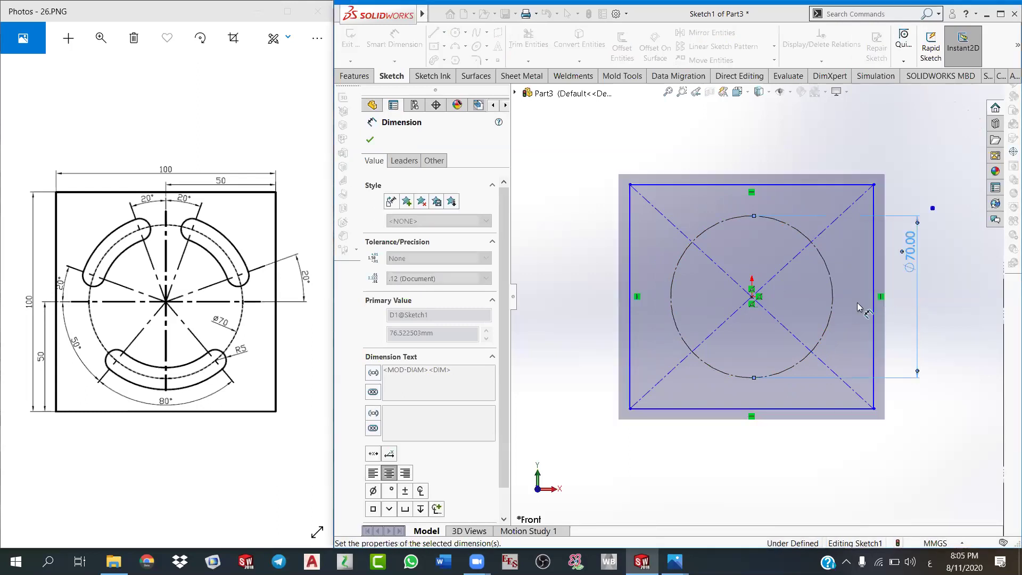
Step: Dimension the rectangle's upper edge with a length of 100 mm
{"action": "left_click", "coordinate": [711, 186]}
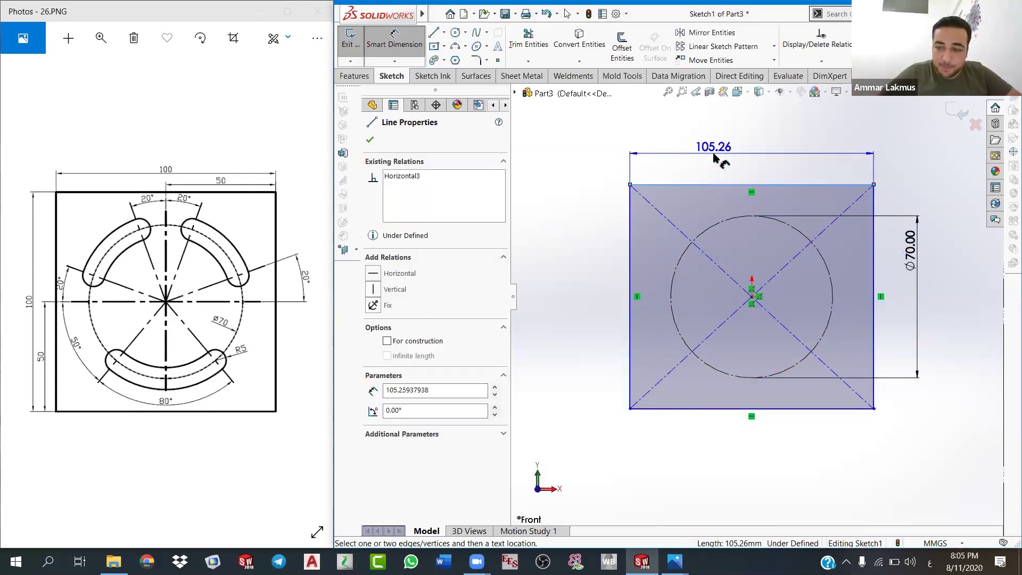
{"action": "left_click", "coordinate": [714, 157]}
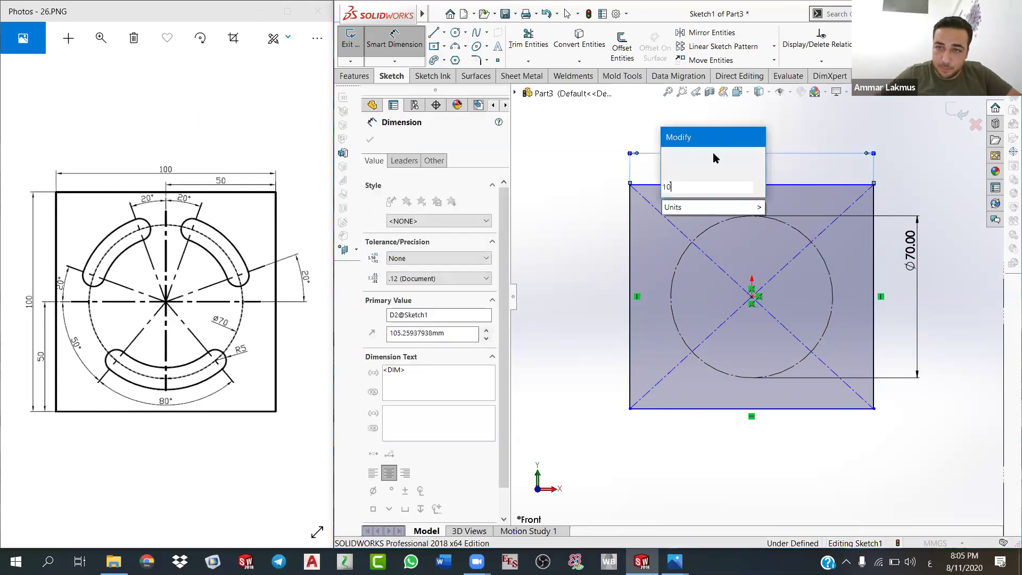
{"action": "type", "text": "100"}
{"action": "key", "text": "Return"}
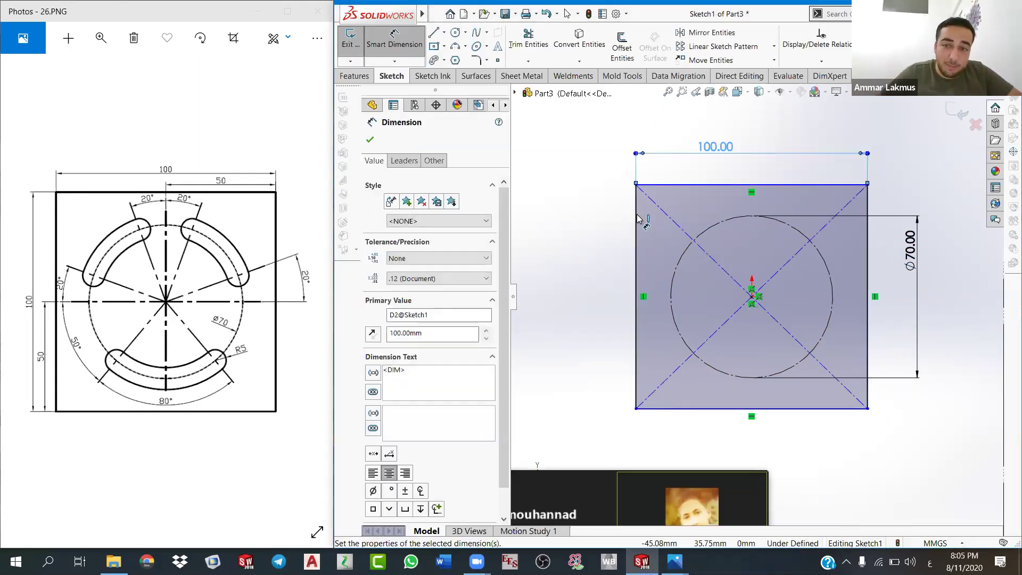
Step: Dimension the rectangle's left edge with a length of 100 mm
{"action": "left_click", "coordinate": [635, 218]}
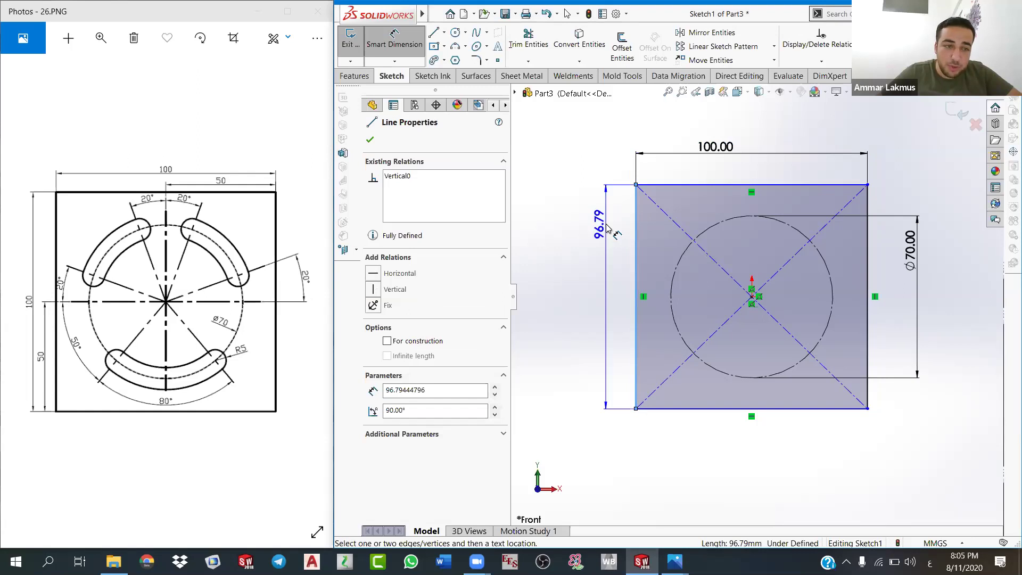
{"action": "left_click", "coordinate": [606, 228]}
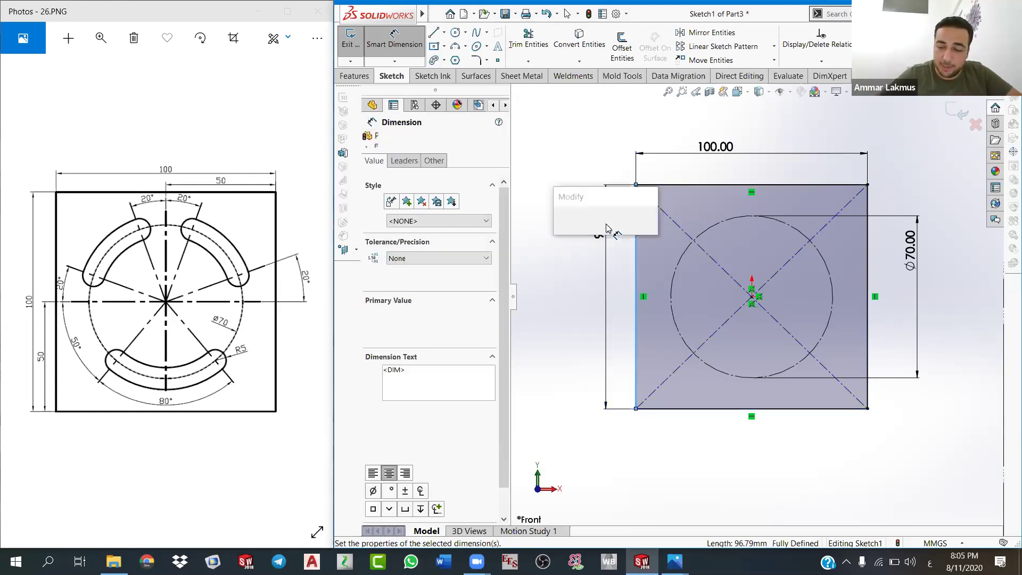
{"action": "type", "text": "100"}
{"action": "key", "text": "Return"}
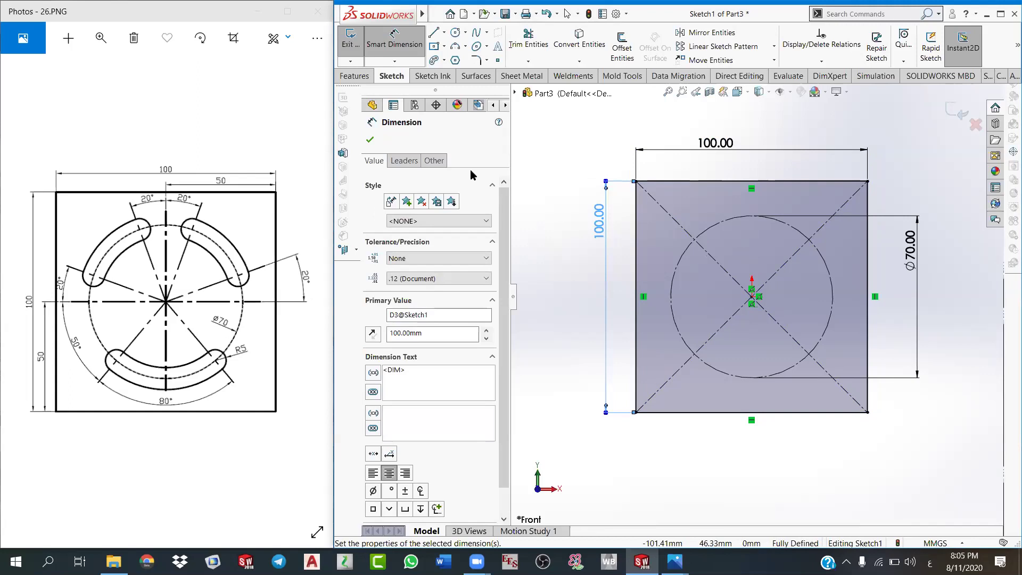
Step: Draw a vertical midpoint line about 145 mm long and a horizontal one about 155 mm long, both centered on the origin
{"action": "left_click", "coordinate": [443, 33]}
{"action": "left_click", "coordinate": [464, 62]}
{"action": "left_click", "coordinate": [752, 297]}
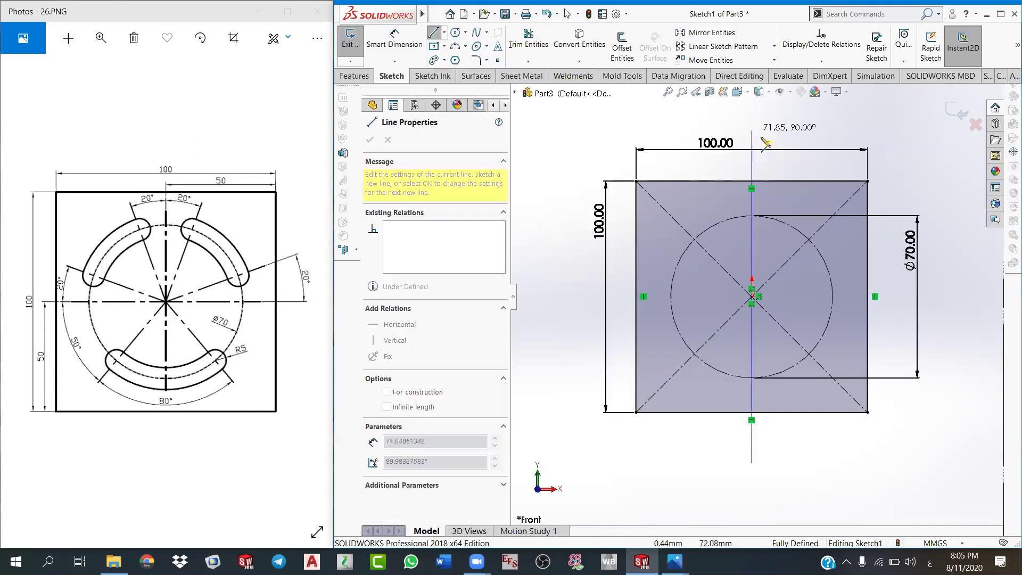
{"action": "left_click", "coordinate": [752, 129]}
{"action": "right_click", "coordinate": [783, 160]}
{"action": "left_click", "coordinate": [796, 183]}
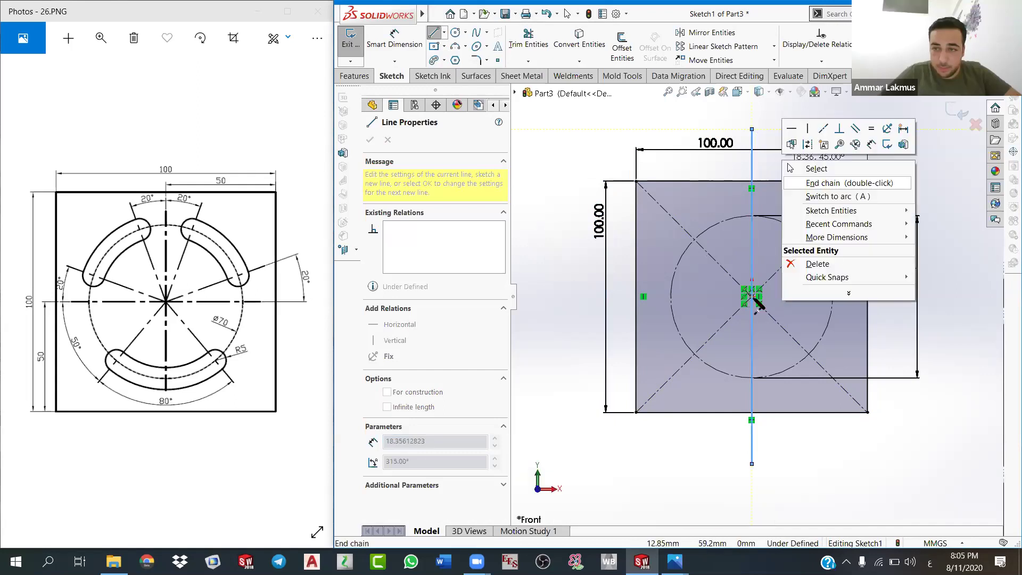
{"action": "left_click", "coordinate": [584, 302]}
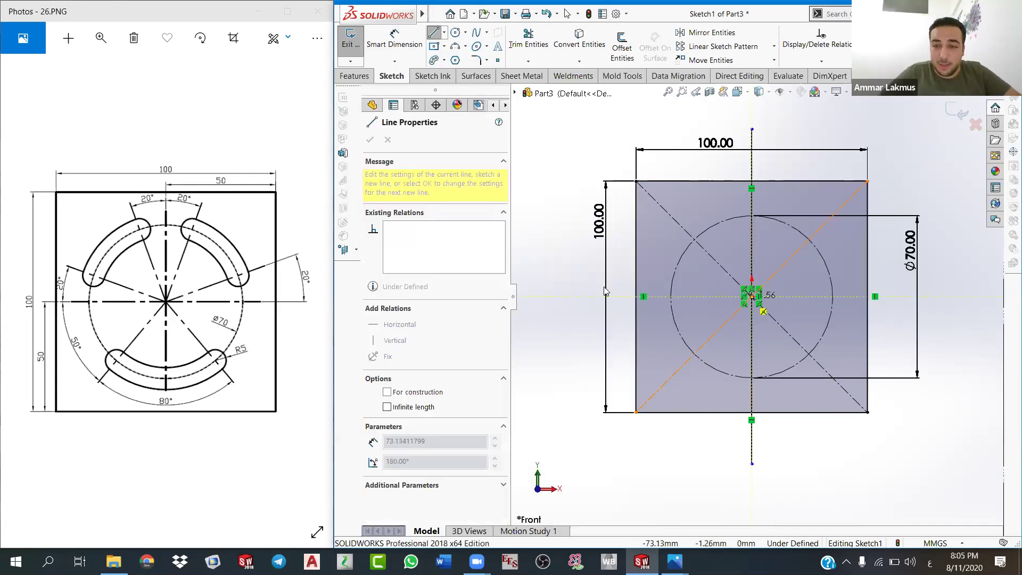
Step: Try to dimension the vertical distance from the horizontal midline to the square's lower-left corner
{"action": "left_click", "coordinate": [405, 49]}
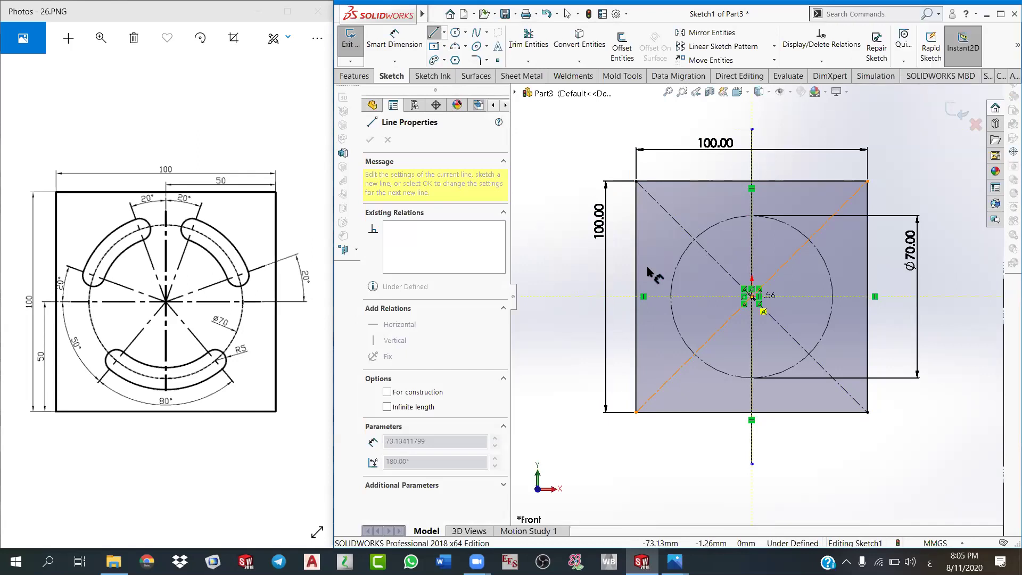
{"action": "left_click", "coordinate": [649, 298]}
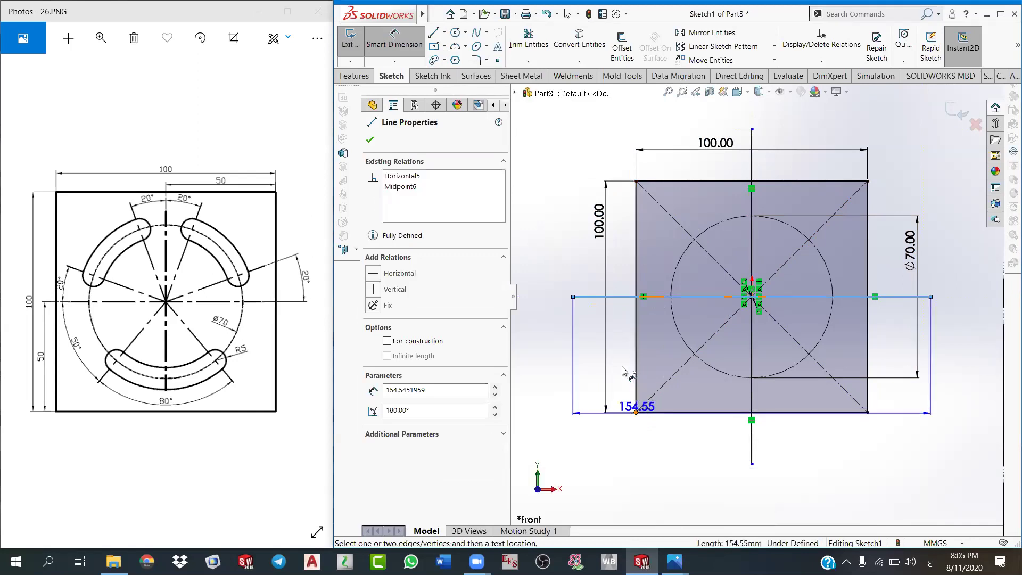
{"action": "left_click", "coordinate": [636, 412]}
{"action": "key", "text": "Escape"}
{"action": "key", "text": "Escape"}
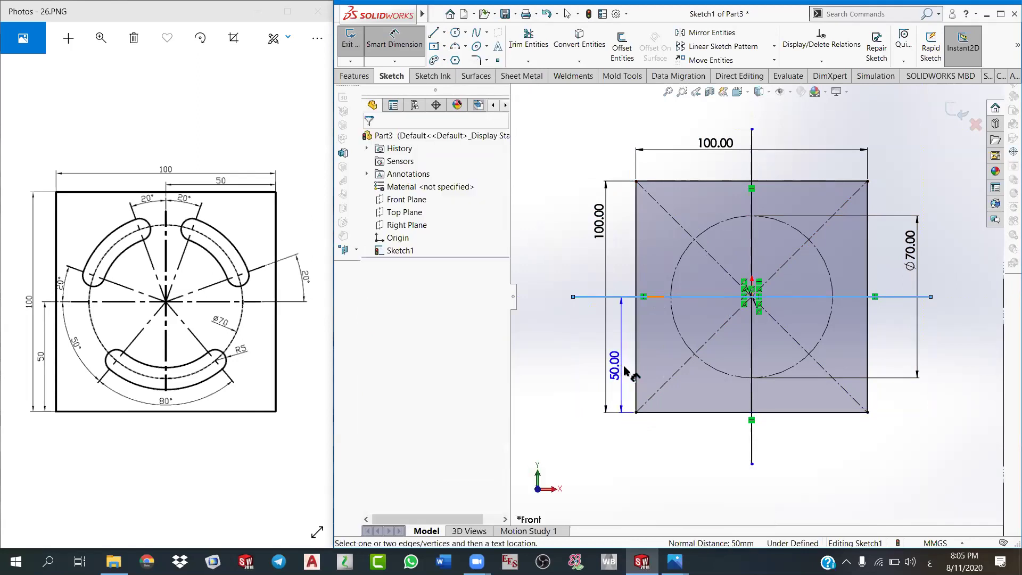
{"action": "left_click", "coordinate": [751, 269]}
{"action": "left_click", "coordinate": [635, 412]}
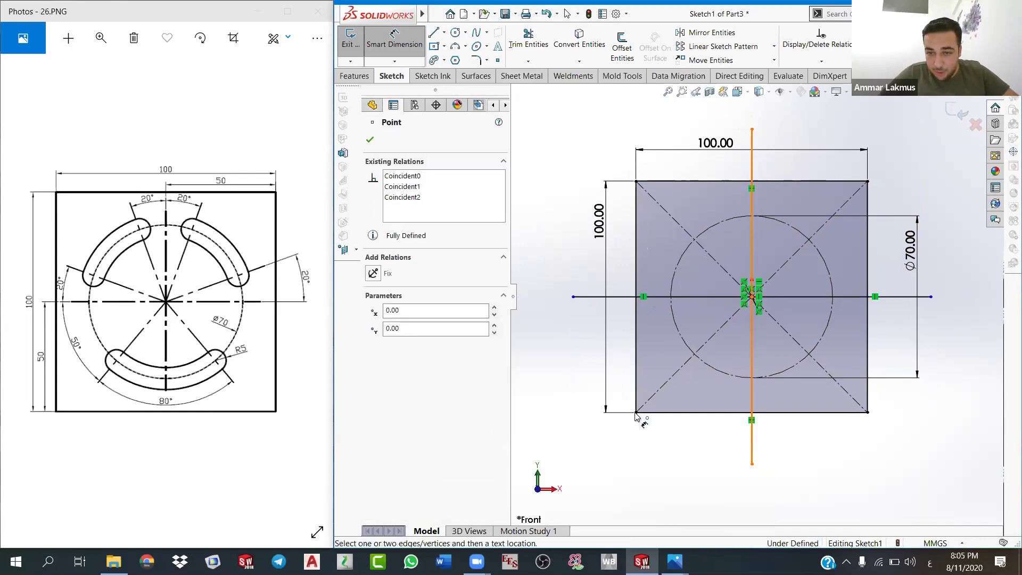
{"action": "left_click", "coordinate": [594, 364]}
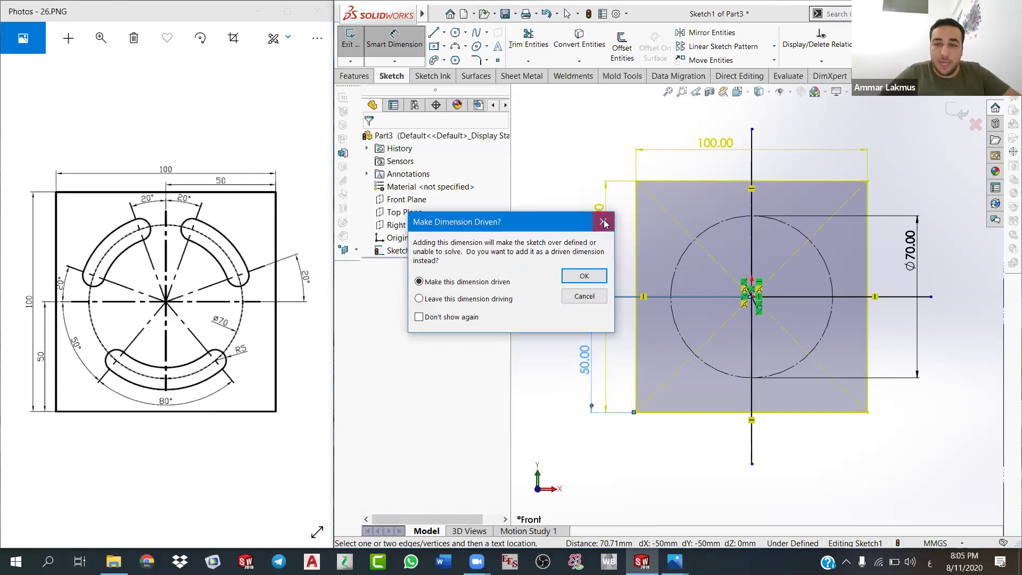
{"action": "left_click", "coordinate": [604, 222]}
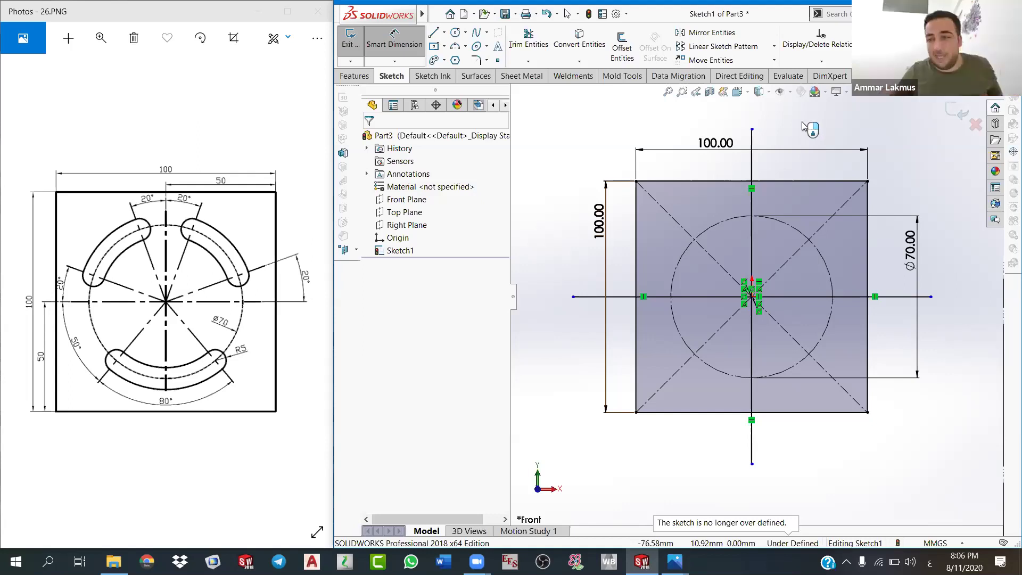
{"action": "right_click", "coordinate": [574, 274]}
{"action": "key", "text": "Escape"}
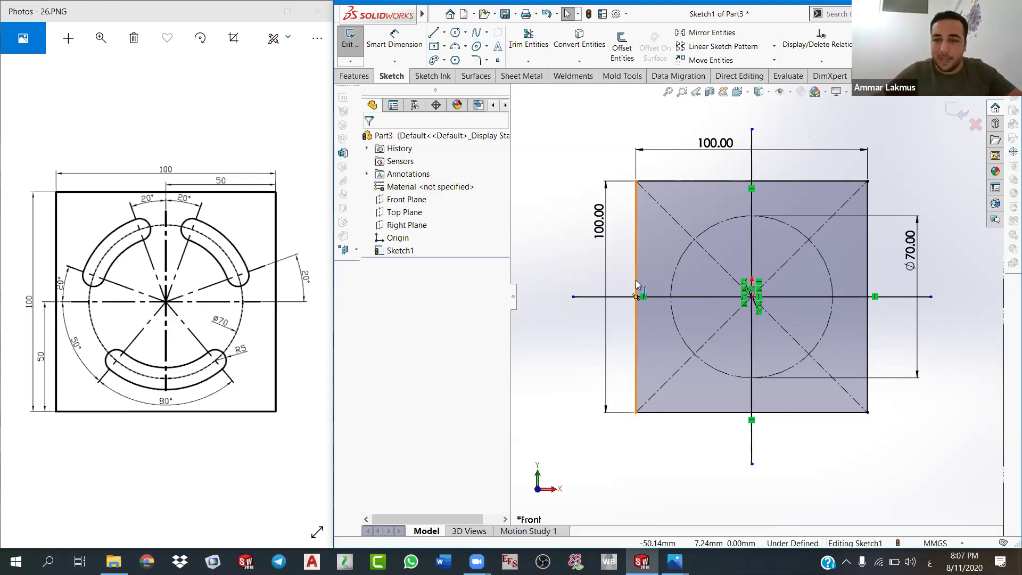
Step: Convert the horizontal and vertical lines through the origin to construction geometry
{"action": "left_click", "coordinate": [797, 297]}
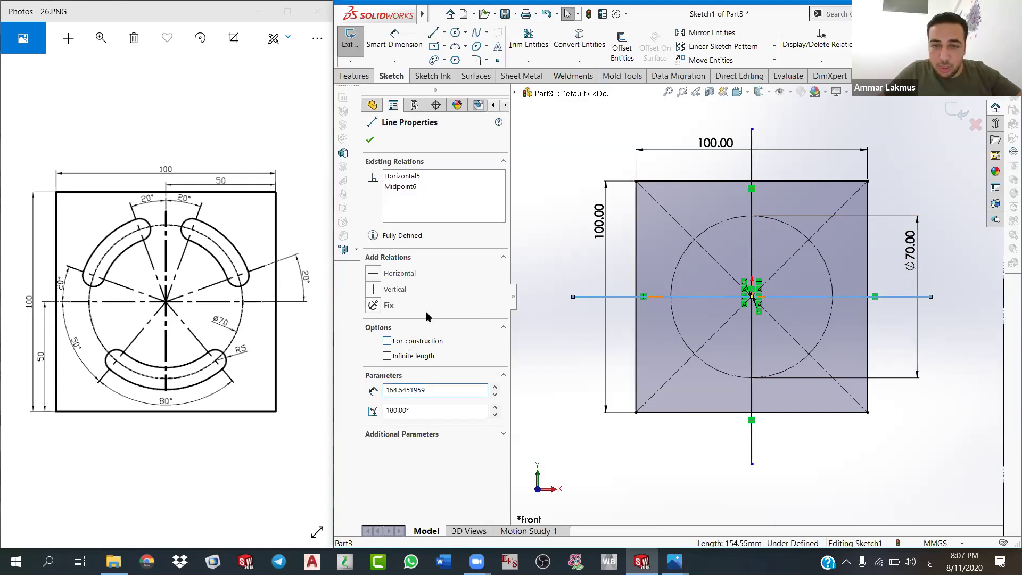
{"action": "left_click", "coordinate": [387, 341]}
{"action": "left_click", "coordinate": [751, 245]}
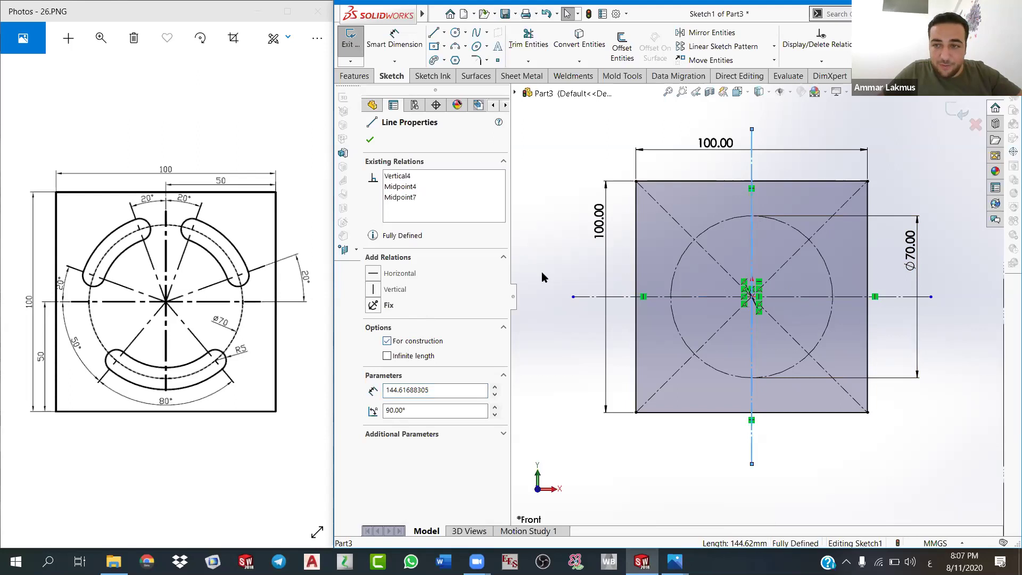
{"action": "left_click", "coordinate": [584, 222]}
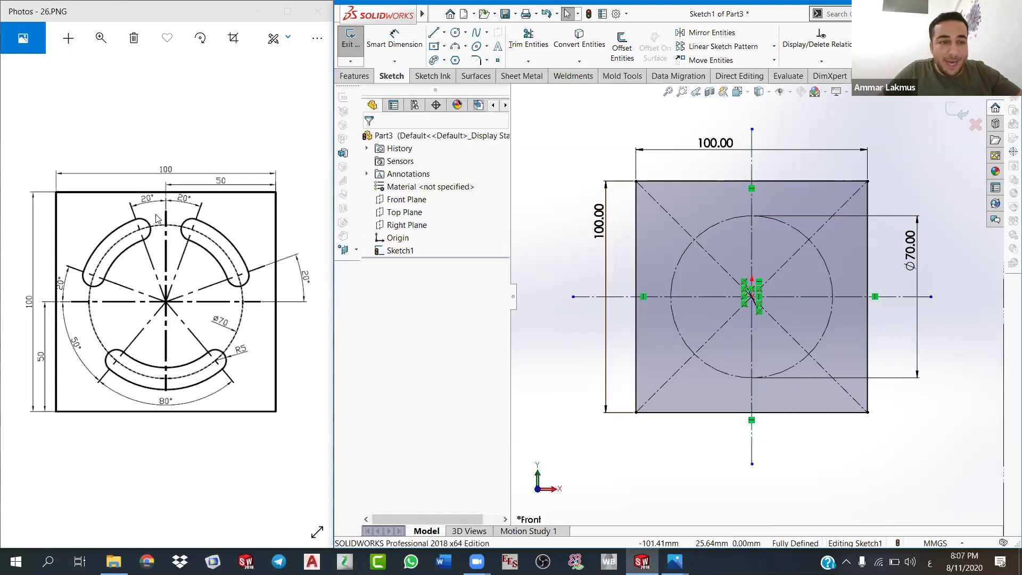
Step: Draw two centerlines from the origin past the circle, one steeply up-left about 46 mm long and one steeply up-right
{"action": "left_click", "coordinate": [444, 32]}
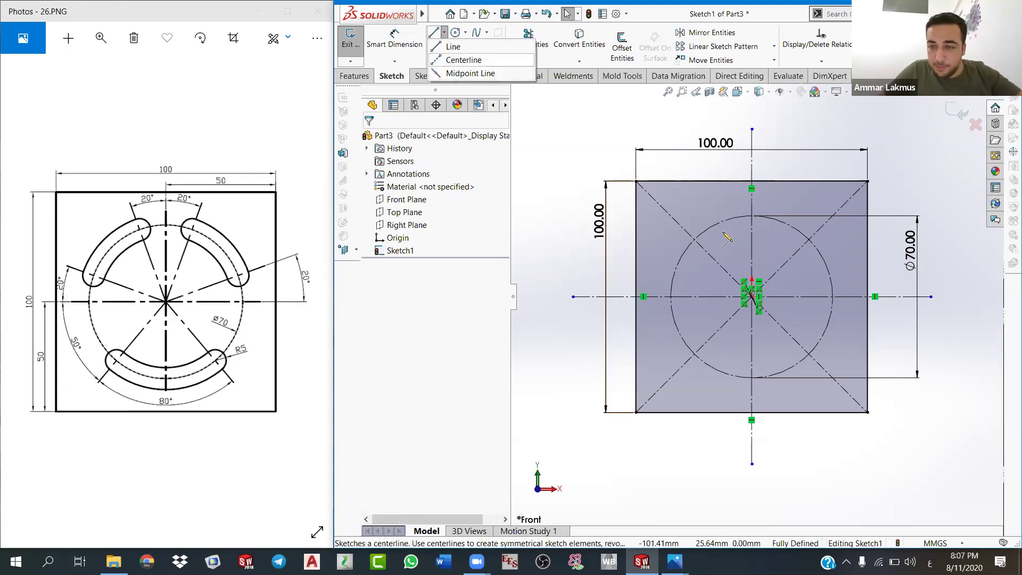
{"action": "left_click", "coordinate": [461, 60]}
{"action": "left_click", "coordinate": [711, 197]}
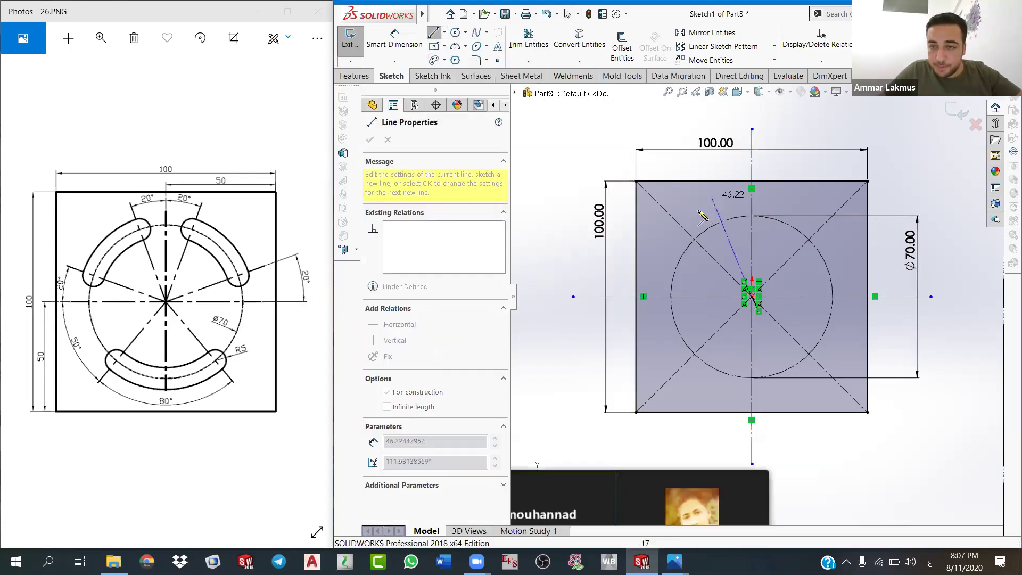
{"action": "right_click", "coordinate": [712, 205]}
{"action": "left_click", "coordinate": [723, 238]}
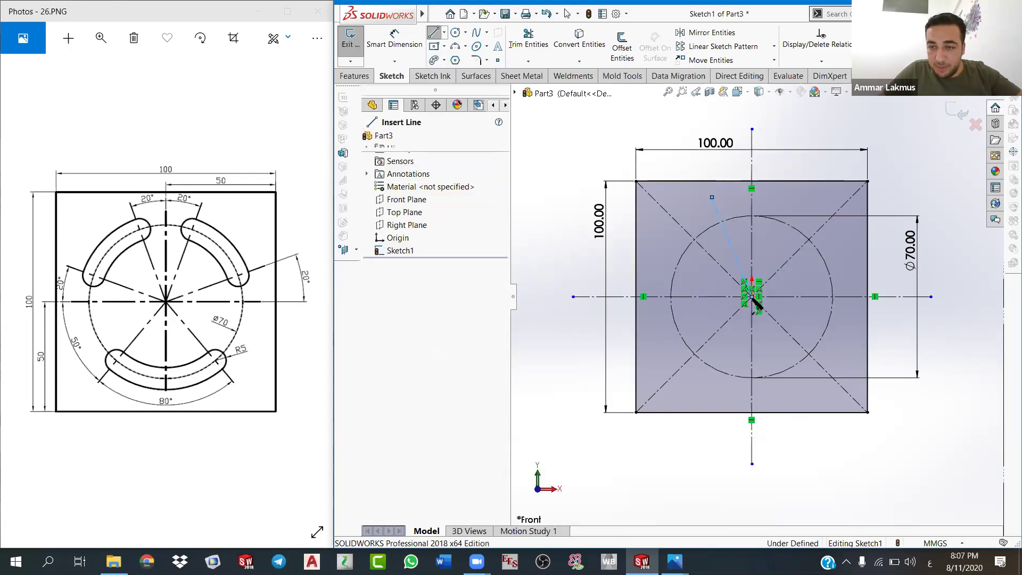
{"action": "left_click", "coordinate": [781, 201]}
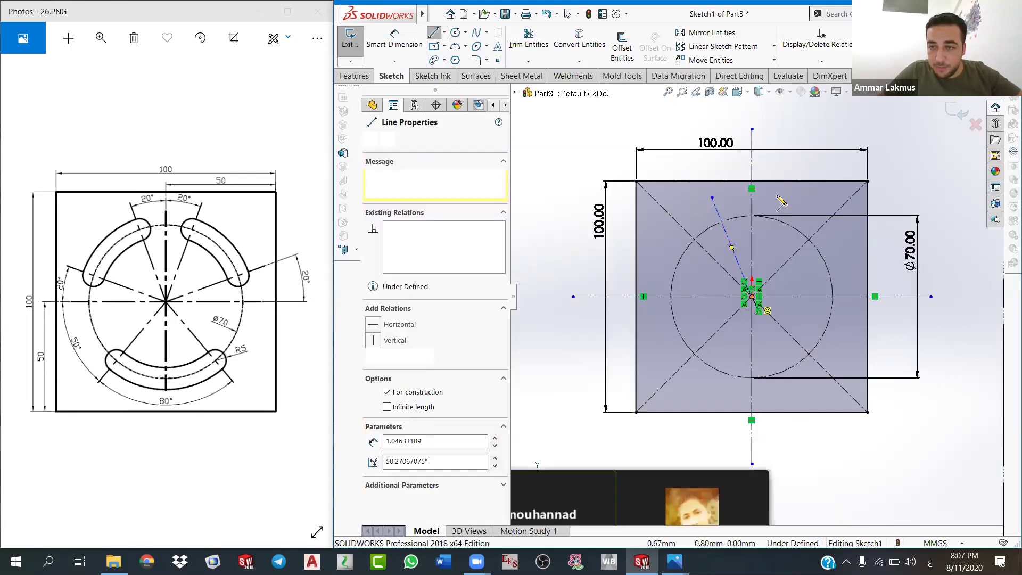
{"action": "left_click", "coordinate": [777, 196]}
{"action": "left_click", "coordinate": [789, 231]}
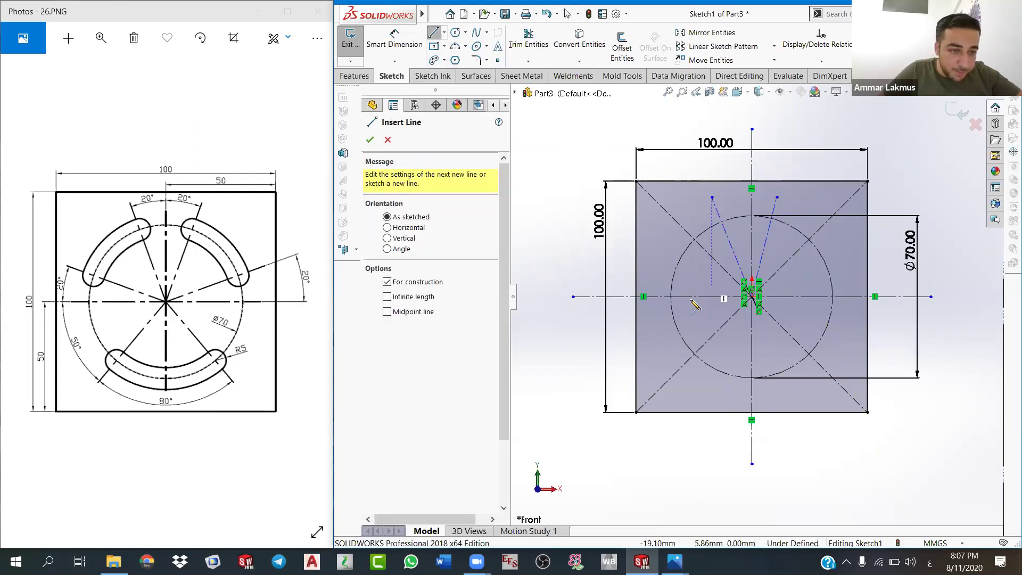
Step: Draw two more centerlines from the origin past the circle, one slightly above the horizontal on the left and one down-left
{"action": "left_click", "coordinate": [750, 296]}
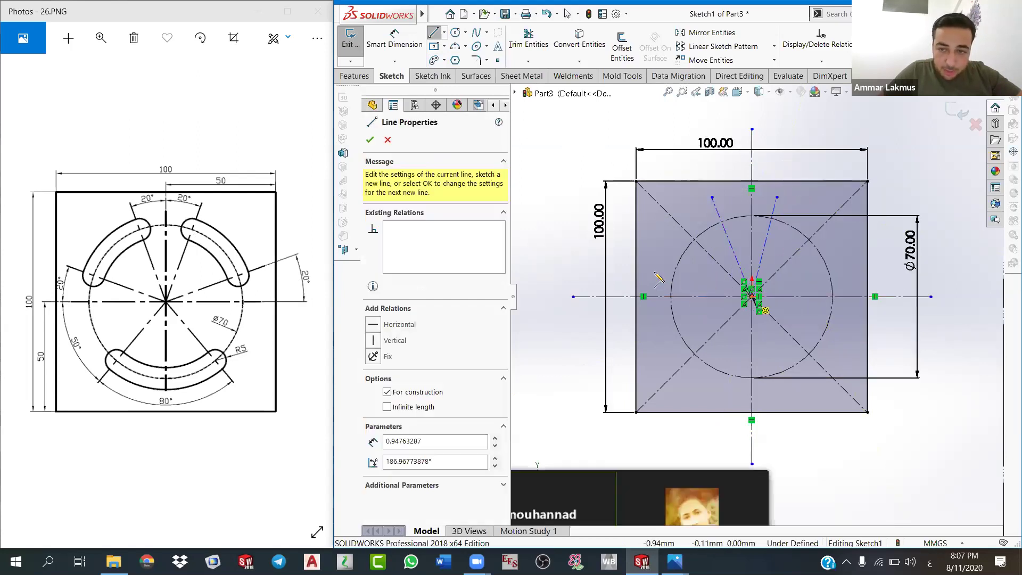
{"action": "left_click", "coordinate": [653, 272]}
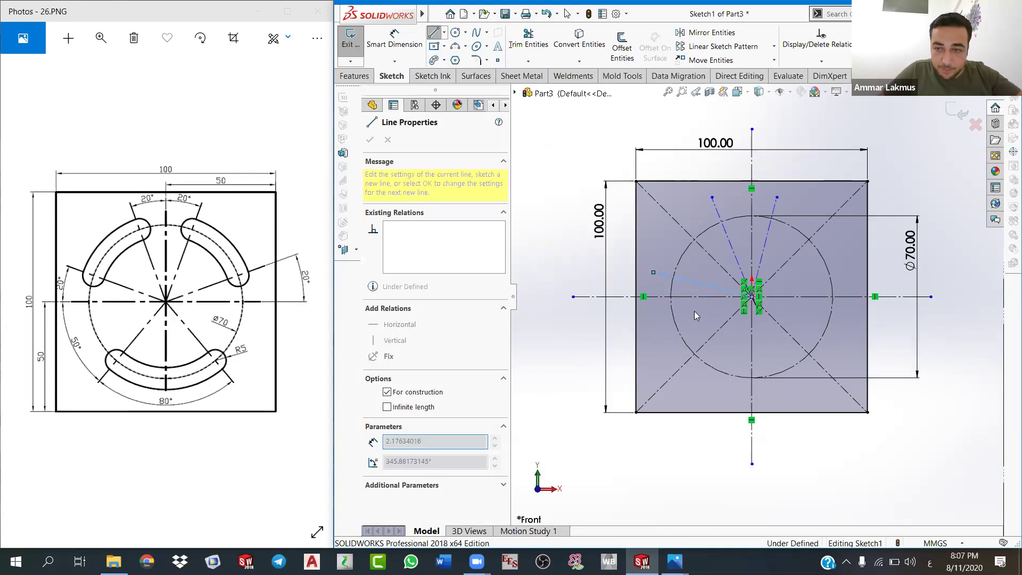
{"action": "right_click", "coordinate": [713, 324]}
{"action": "left_click", "coordinate": [755, 306]}
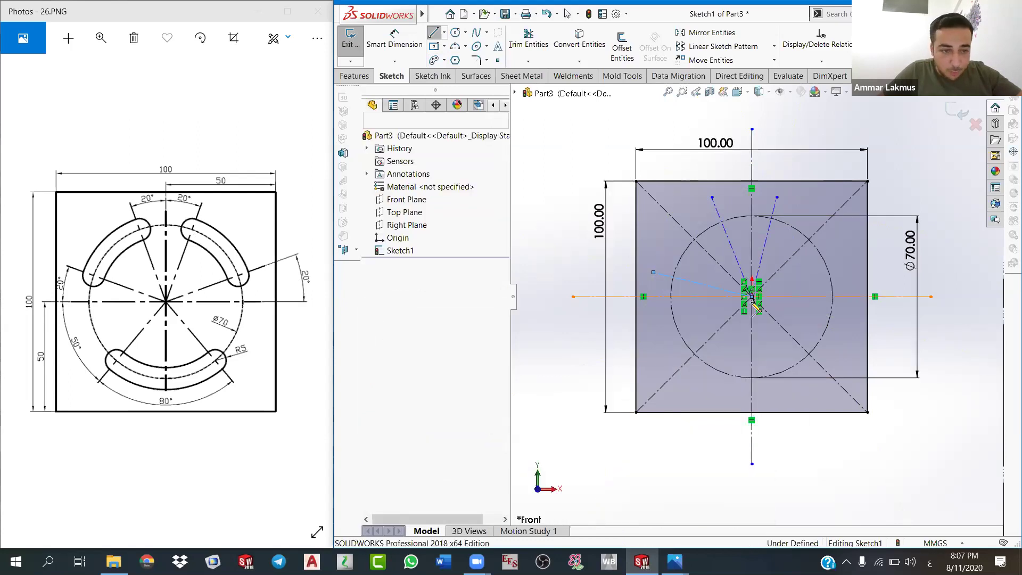
{"action": "key", "text": "Return"}
{"action": "left_click", "coordinate": [751, 296]}
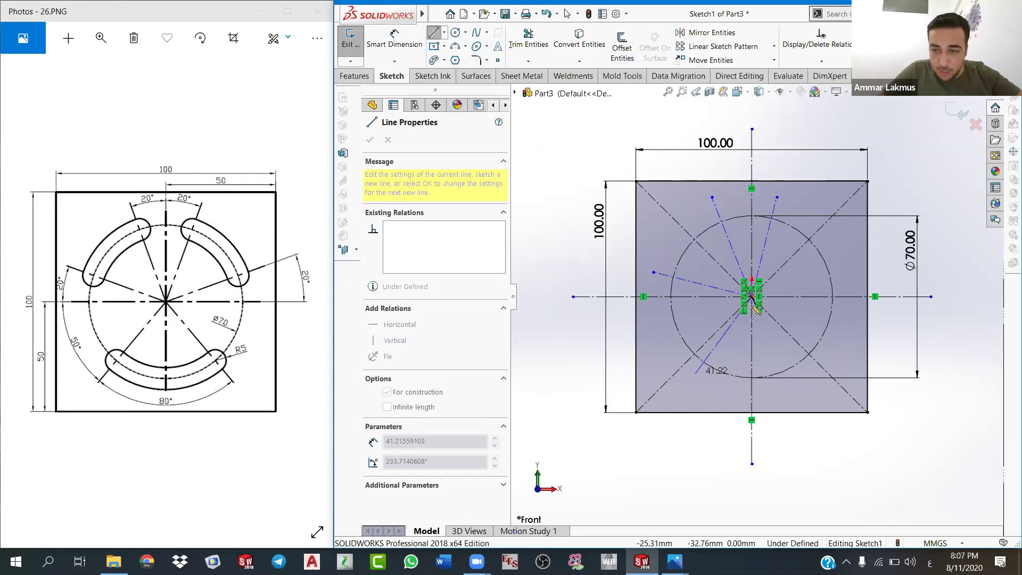
{"action": "key", "text": "Escape"}
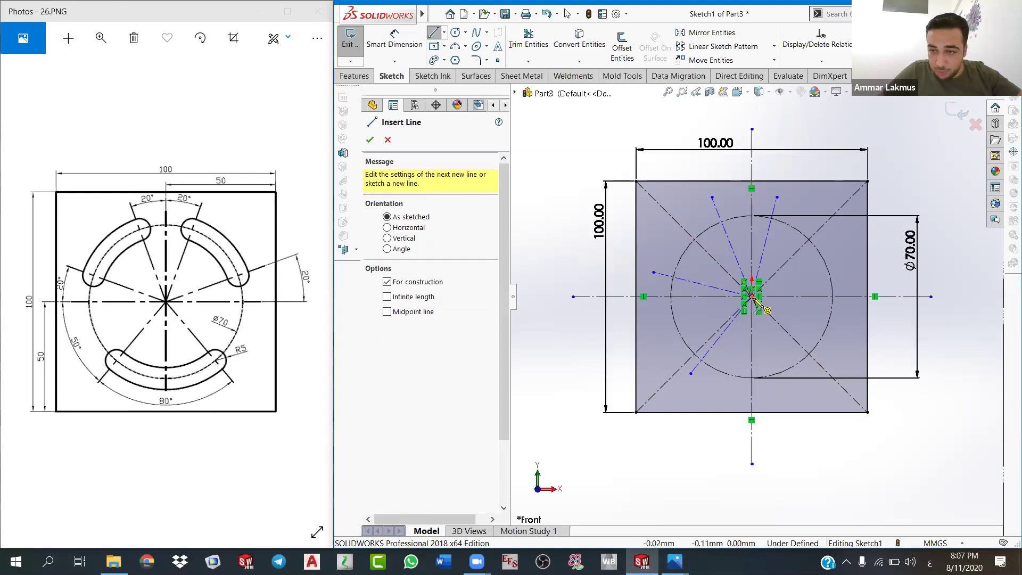
Step: Draw the last two centerlines from the origin, one down-right and one up-right, both ending just outside the circle
{"action": "left_click", "coordinate": [752, 297]}
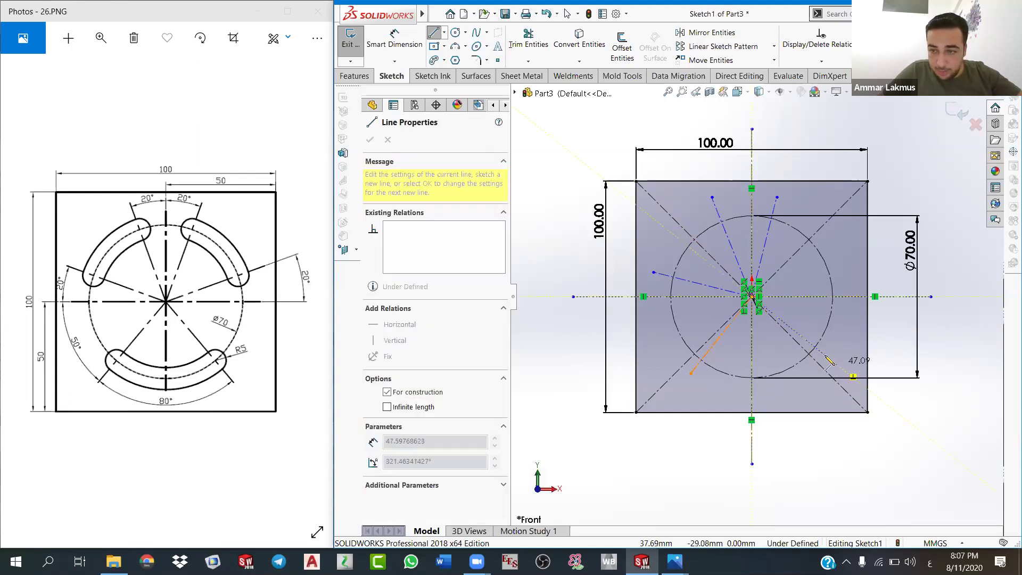
{"action": "left_click", "coordinate": [824, 355]}
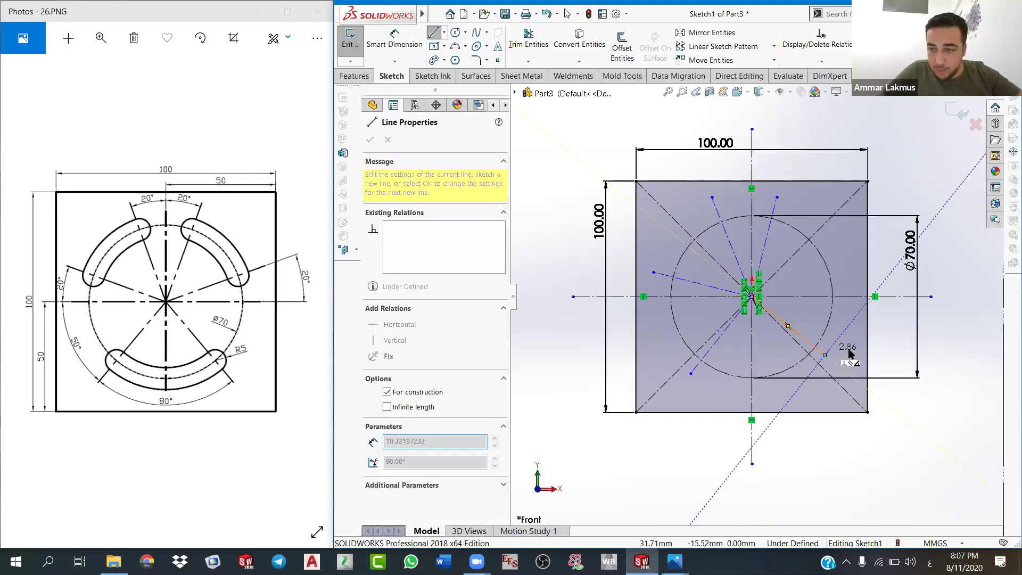
{"action": "right_click", "coordinate": [825, 331]}
{"action": "left_click", "coordinate": [849, 355]}
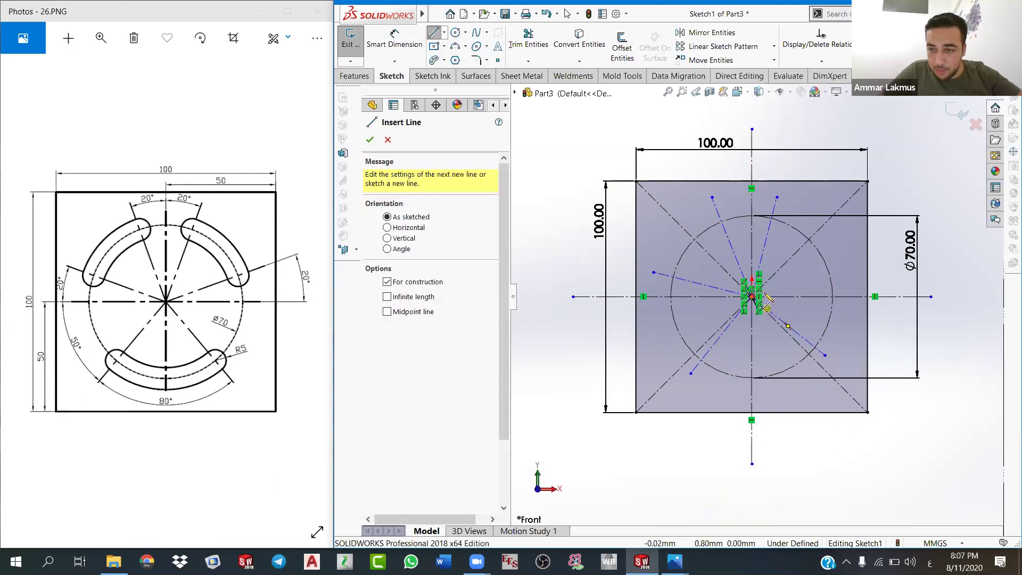
{"action": "left_click", "coordinate": [752, 295]}
{"action": "left_click", "coordinate": [832, 240]}
{"action": "left_click", "coordinate": [840, 258]}
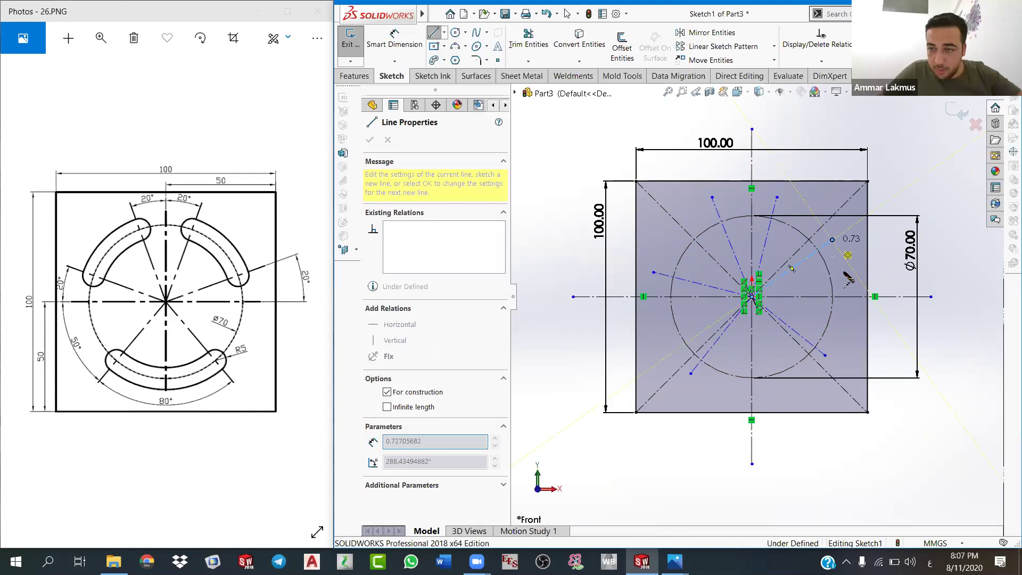
{"action": "right_click", "coordinate": [845, 260]}
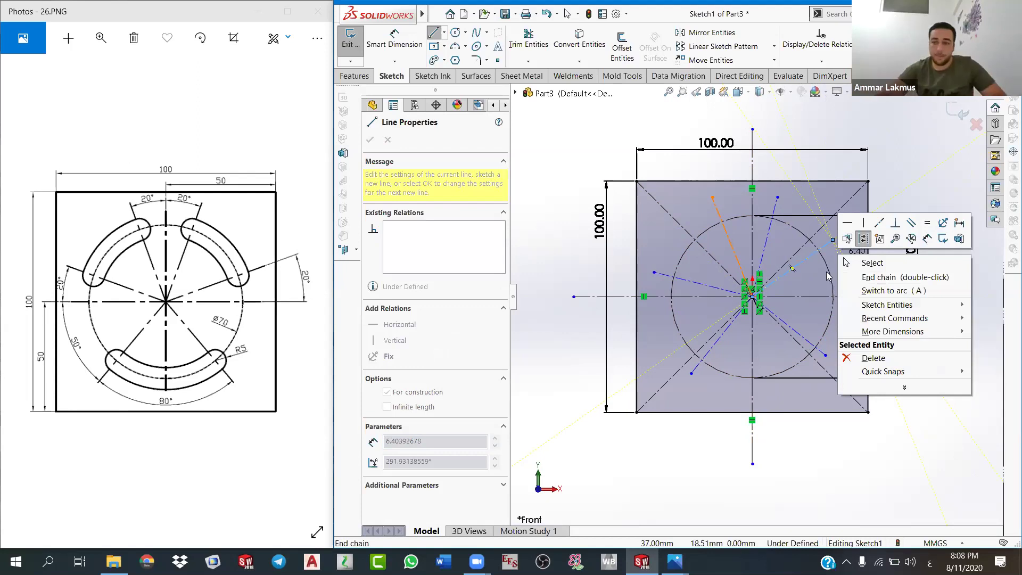
{"action": "left_click", "coordinate": [866, 263]}
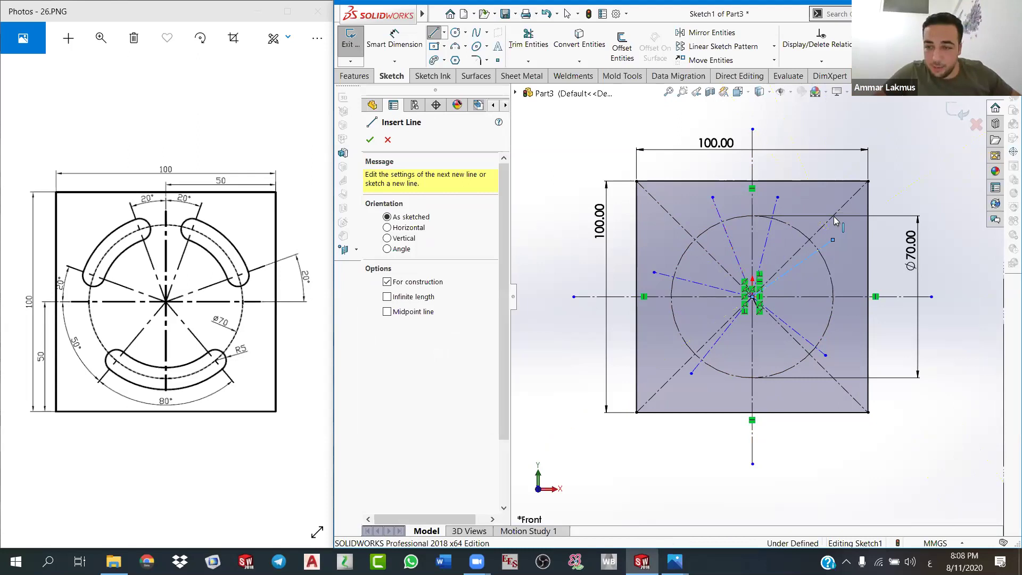
{"action": "key", "text": "Escape"}
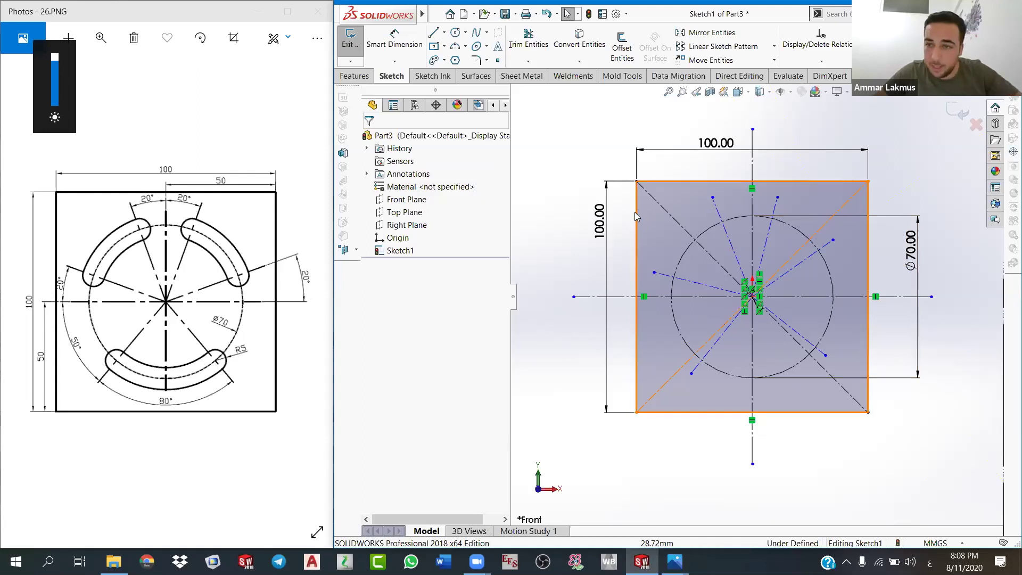
Step: Dimension the angle between the vertical centerline and the steep upper-left centerline as 20°
{"action": "right_click_drag", "start_coordinate": [721, 266], "coordinate": [752, 208]}
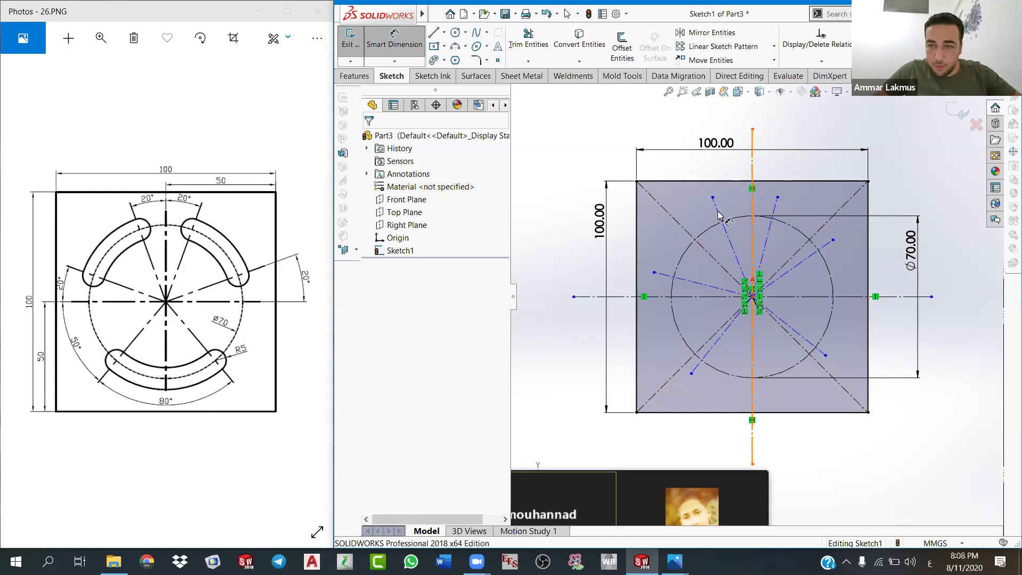
{"action": "left_click", "coordinate": [752, 212]}
{"action": "left_click", "coordinate": [720, 213]}
{"action": "left_click", "coordinate": [734, 210]}
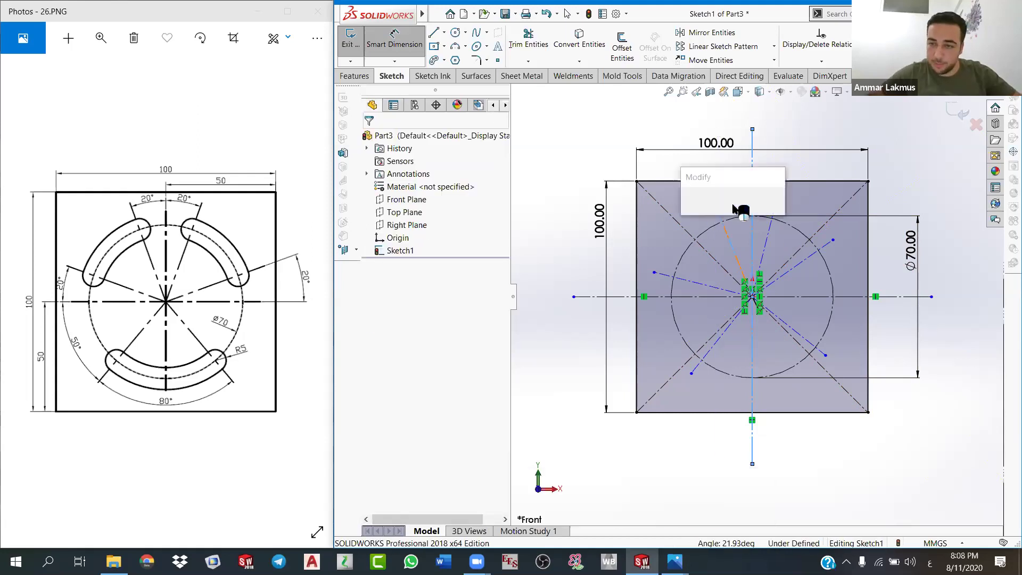
{"action": "type", "text": "20"}
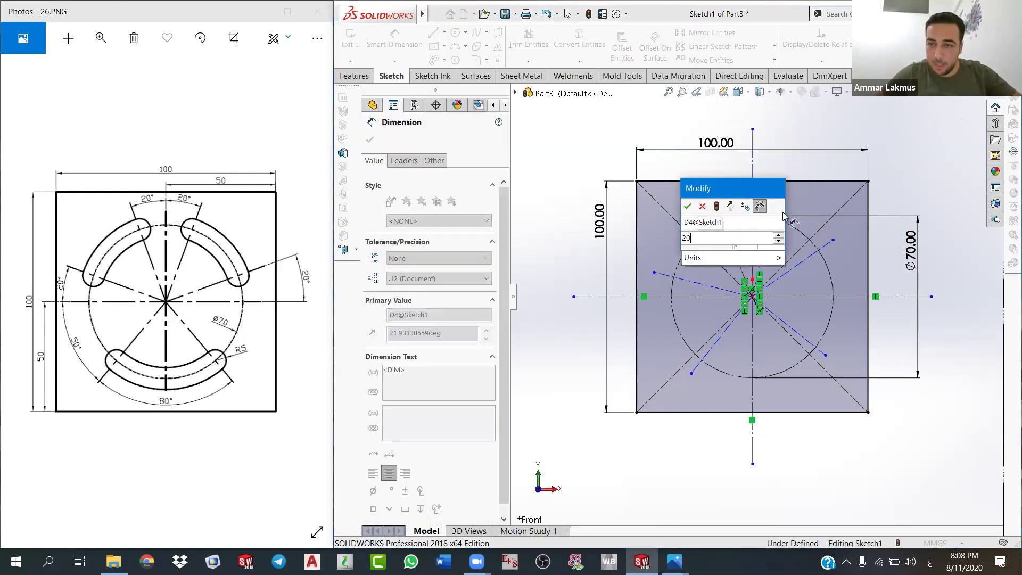
{"action": "key", "text": "Return"}
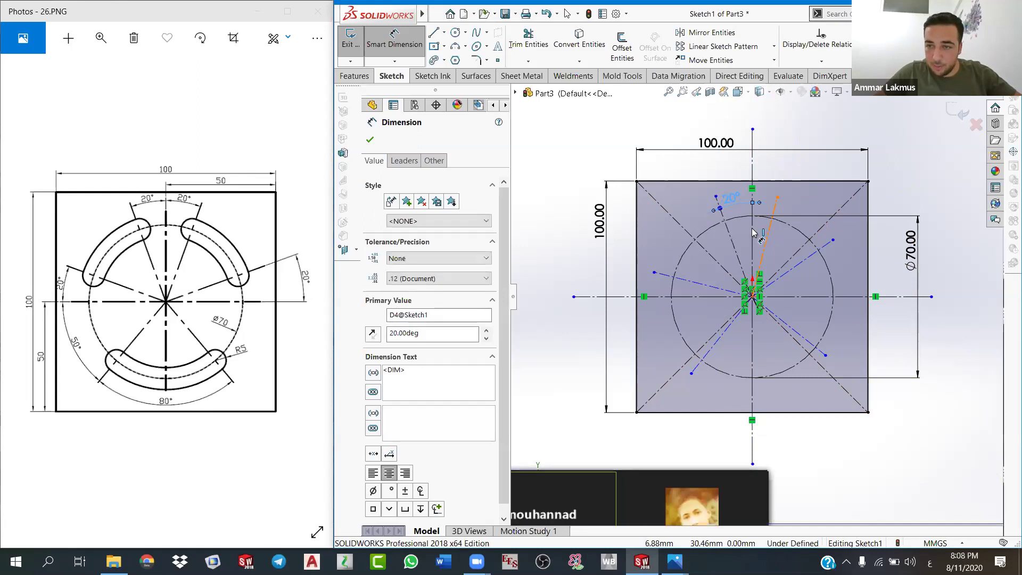
Step: Dimension the angle between the vertical centerline and the steep upper-right centerline as 20°
{"action": "left_click", "coordinate": [752, 229]}
{"action": "left_click", "coordinate": [767, 212]}
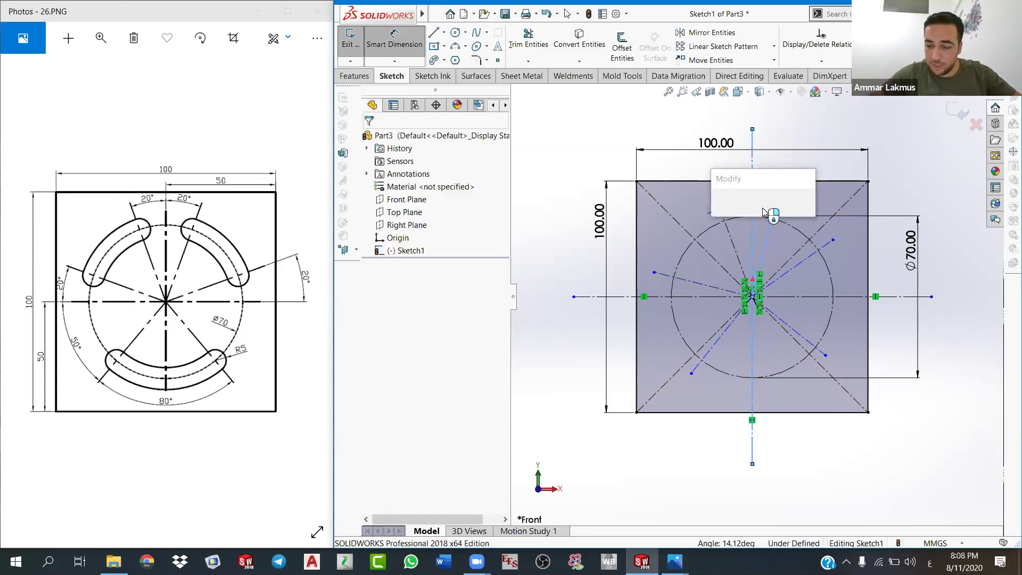
{"action": "type", "text": "20"}
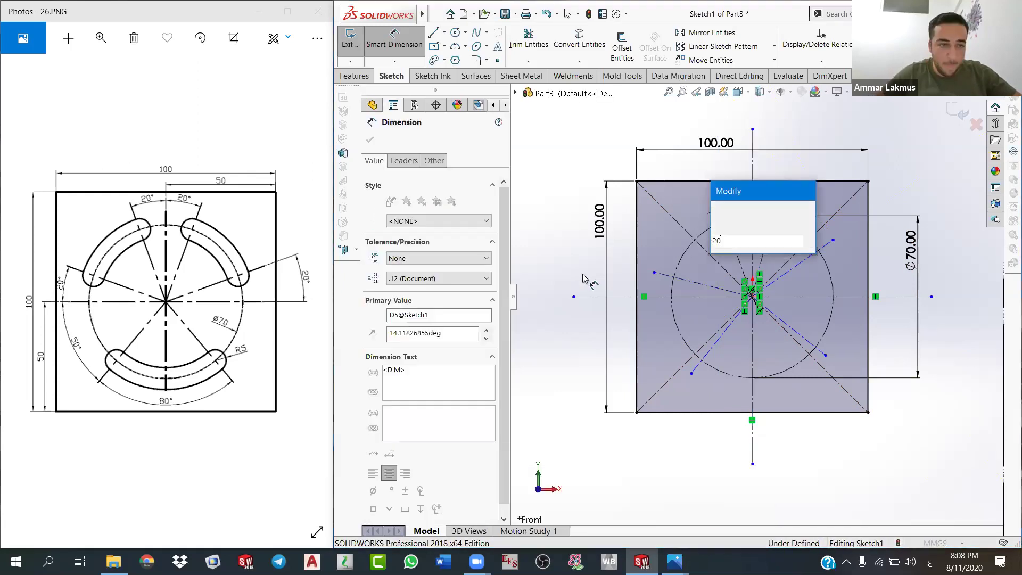
{"action": "key", "text": "Return"}
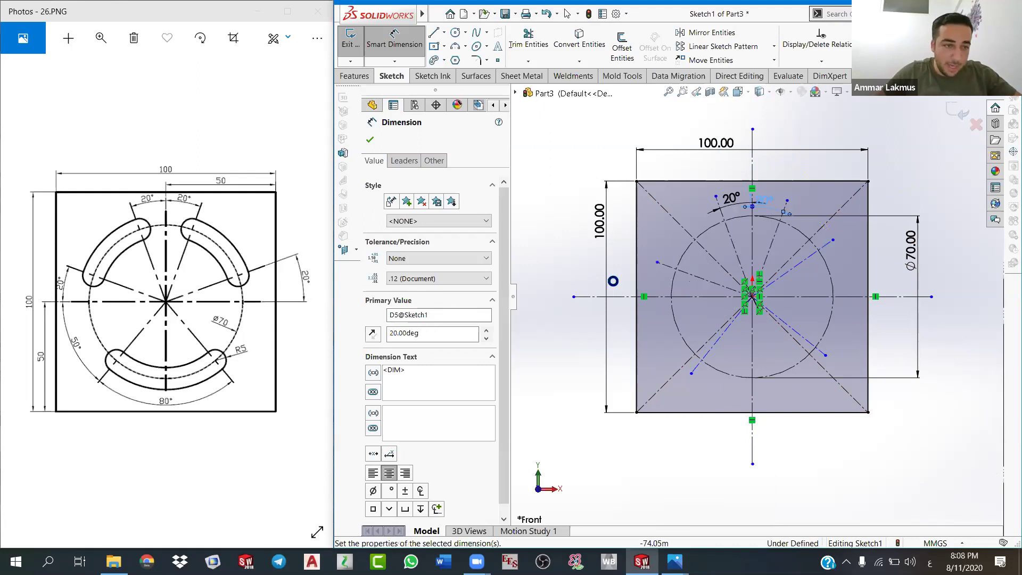
Step: Try to dimension the angle between the horizontal centerline and the shallow upper-left centerline
{"action": "left_click", "coordinate": [687, 296]}
{"action": "left_click", "coordinate": [656, 286]}
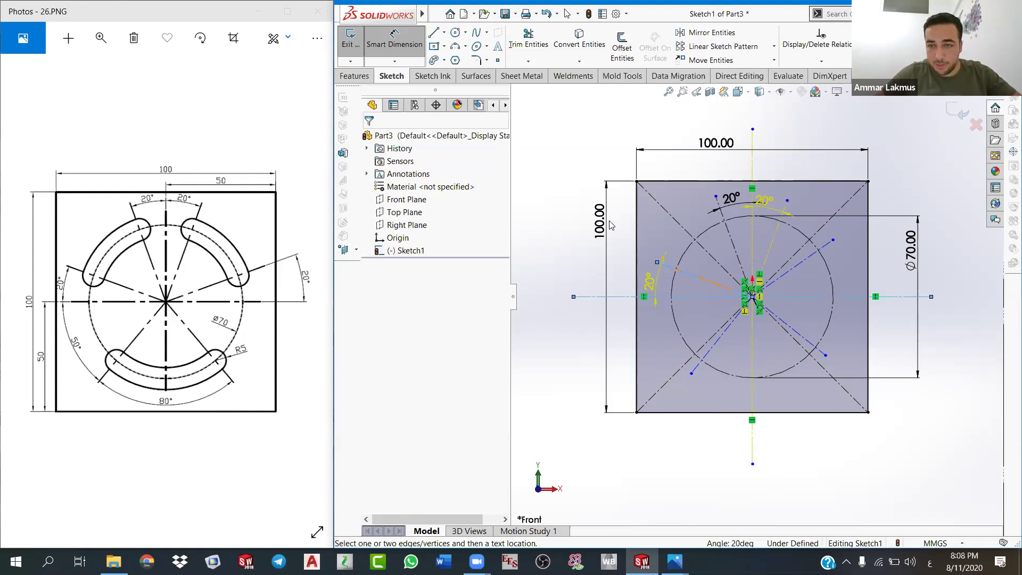
{"action": "left_click", "coordinate": [752, 301]}
{"action": "key", "text": "Escape"}
{"action": "scroll", "coordinate": [751, 296], "scroll_direction": "down", "scroll_amount": 1}
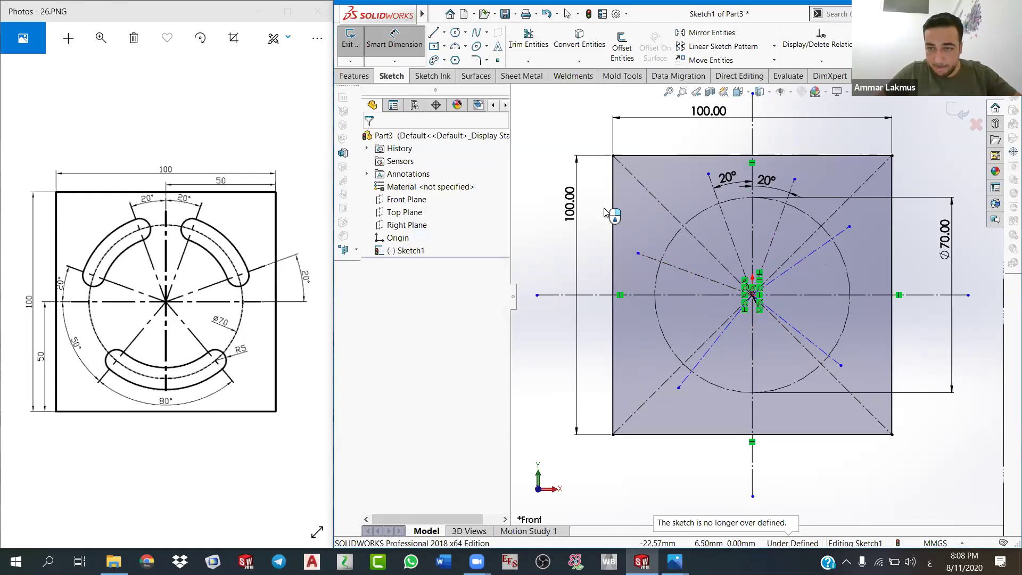
{"action": "scroll", "coordinate": [605, 213], "scroll_direction": "up", "scroll_amount": 2}
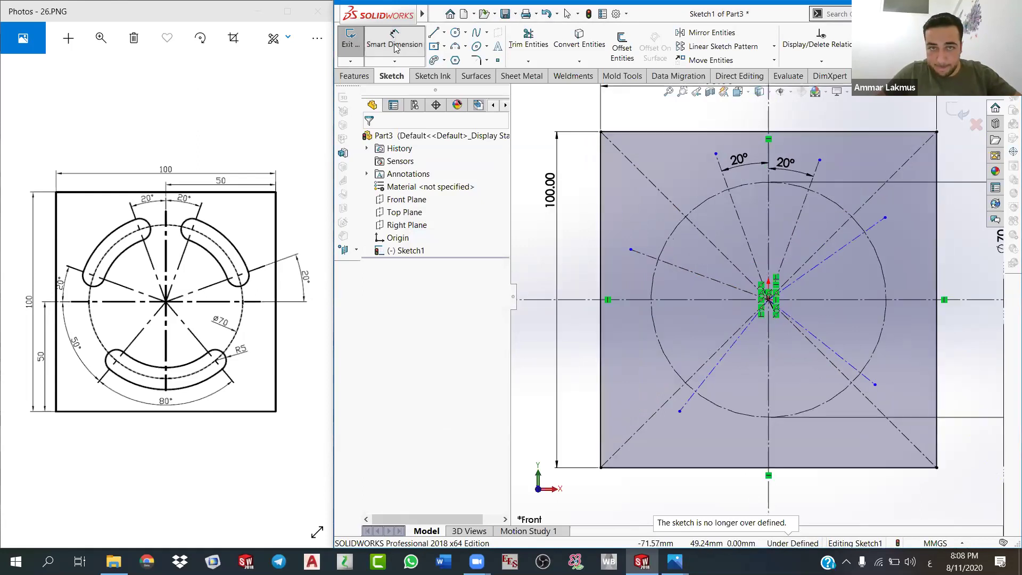
{"action": "left_click", "coordinate": [679, 293]}
{"action": "left_click", "coordinate": [662, 298]}
{"action": "left_click", "coordinate": [630, 282]}
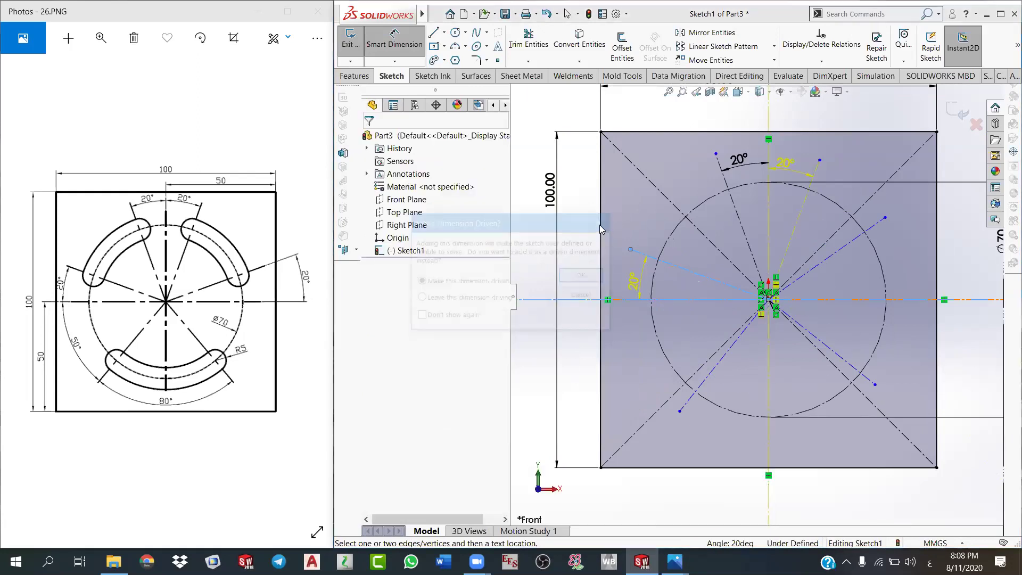
{"action": "left_click", "coordinate": [580, 275]}
{"action": "right_click", "coordinate": [586, 227]}
{"action": "left_click", "coordinate": [607, 265]}
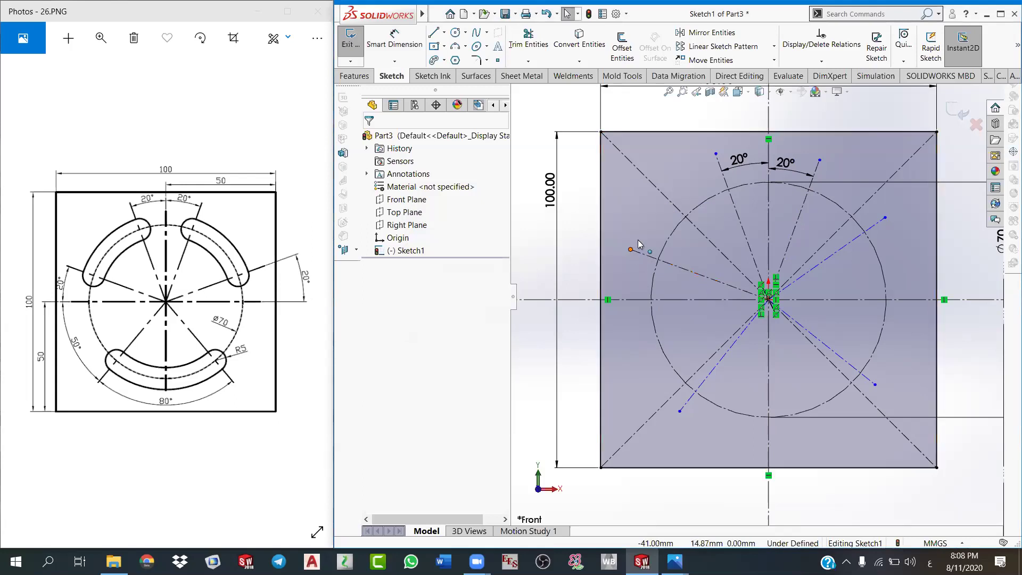
Step: Delete the shallow upper-left centerline and redraw it from the origin past the circle, about 45 mm long
{"action": "left_click_drag", "start_coordinate": [631, 250], "coordinate": [636, 251]}
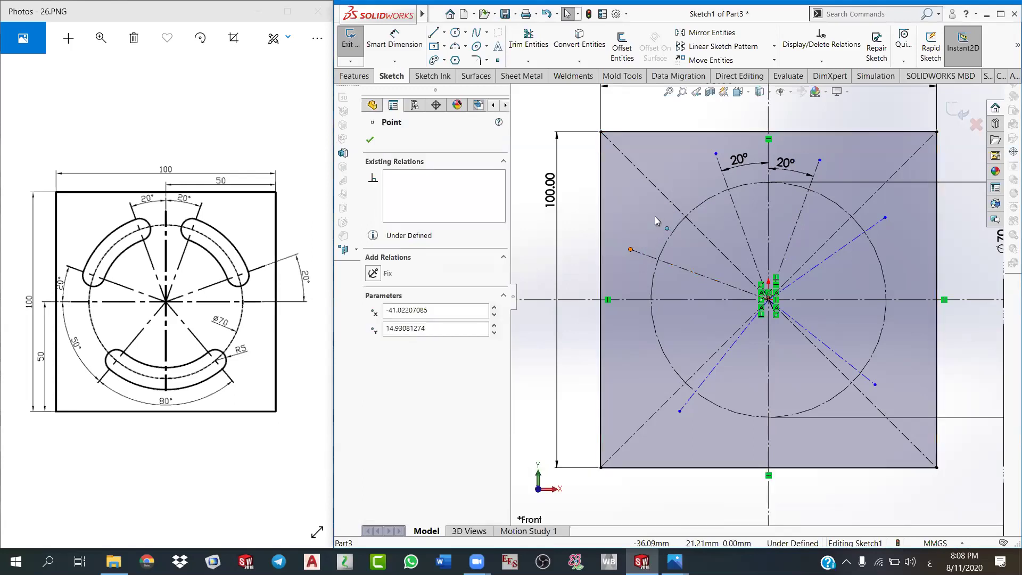
{"action": "left_click", "coordinate": [765, 301]}
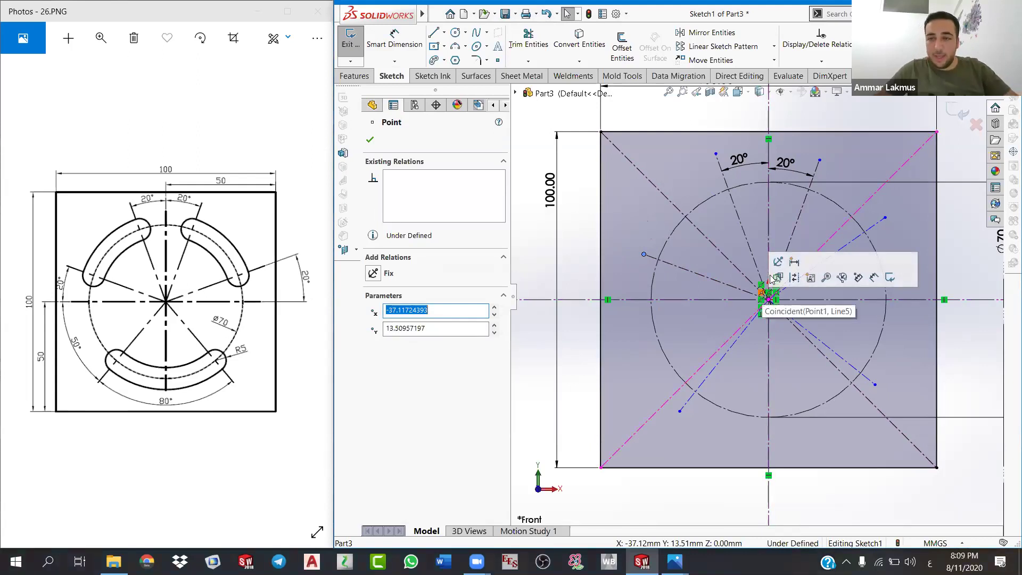
{"action": "left_click", "coordinate": [692, 270]}
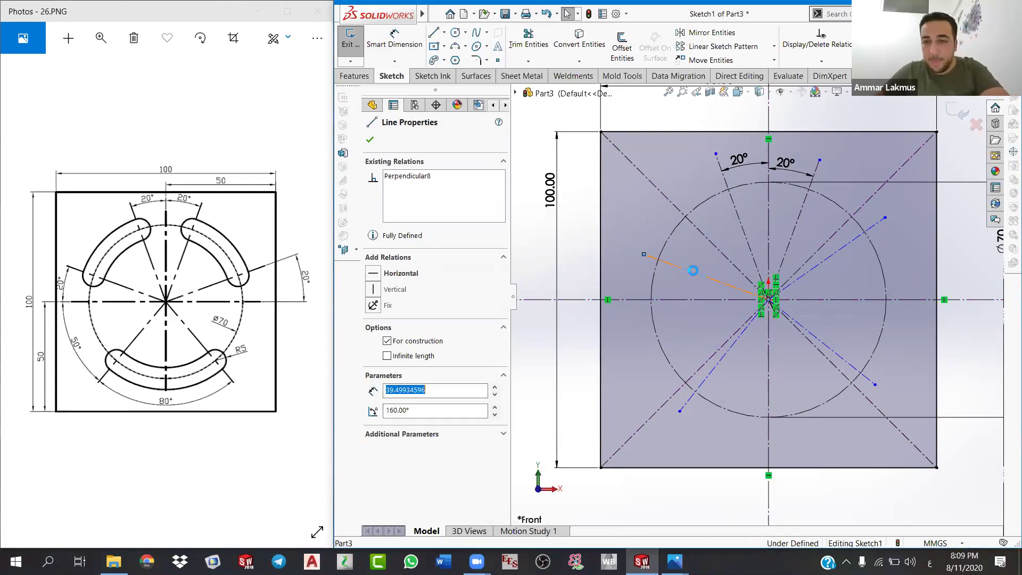
{"action": "key", "text": "Escape"}
{"action": "left_click", "coordinate": [444, 32]}
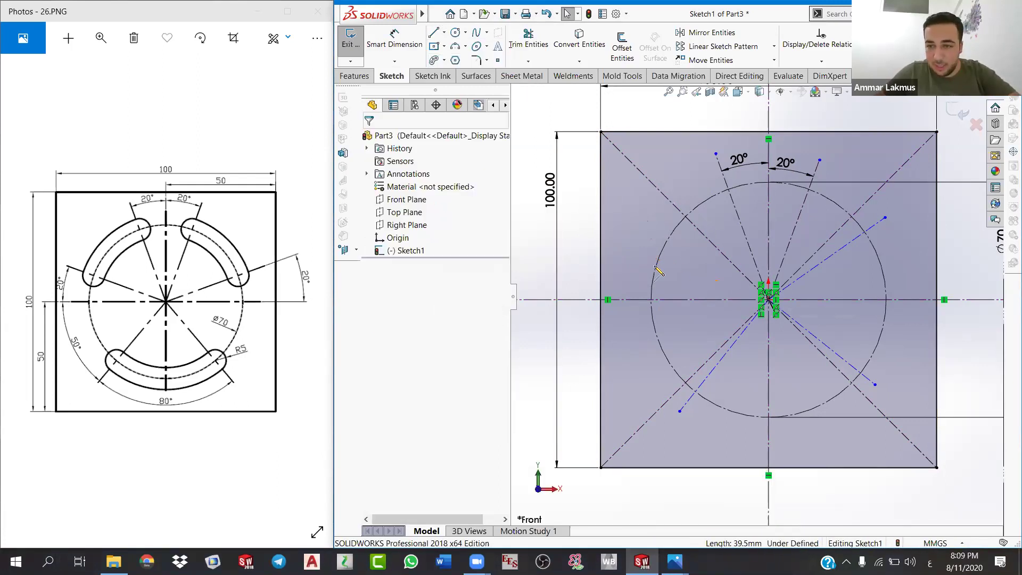
{"action": "left_click", "coordinate": [768, 299]}
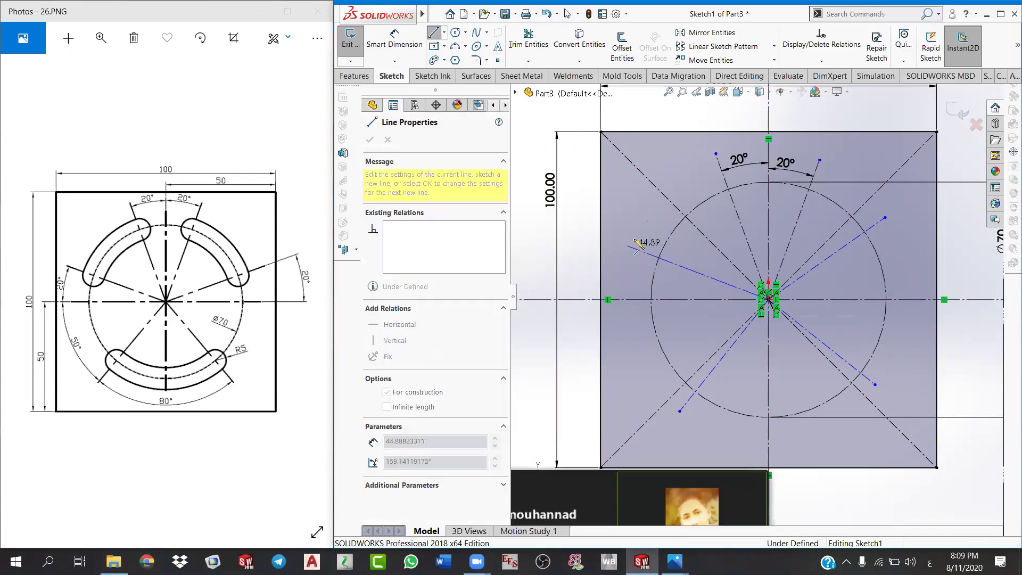
{"action": "left_click", "coordinate": [628, 245]}
{"action": "right_click", "coordinate": [643, 230]}
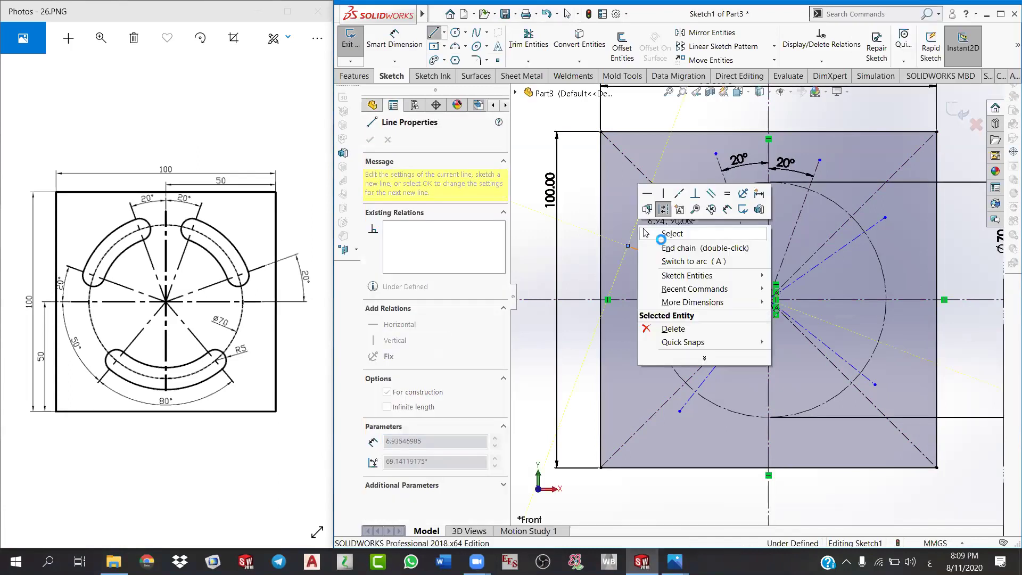
{"action": "left_click", "coordinate": [661, 238]}
Step: Dimension the angle between the redrawn upper-left centerline and the horizontal centerline as 20°
{"action": "left_click", "coordinate": [406, 45]}
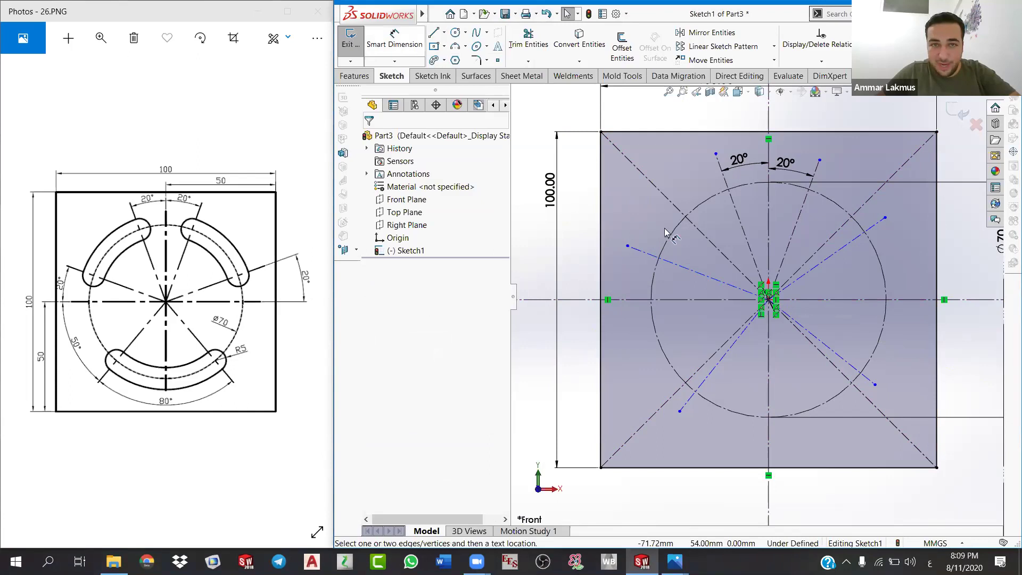
{"action": "left_click", "coordinate": [704, 279]}
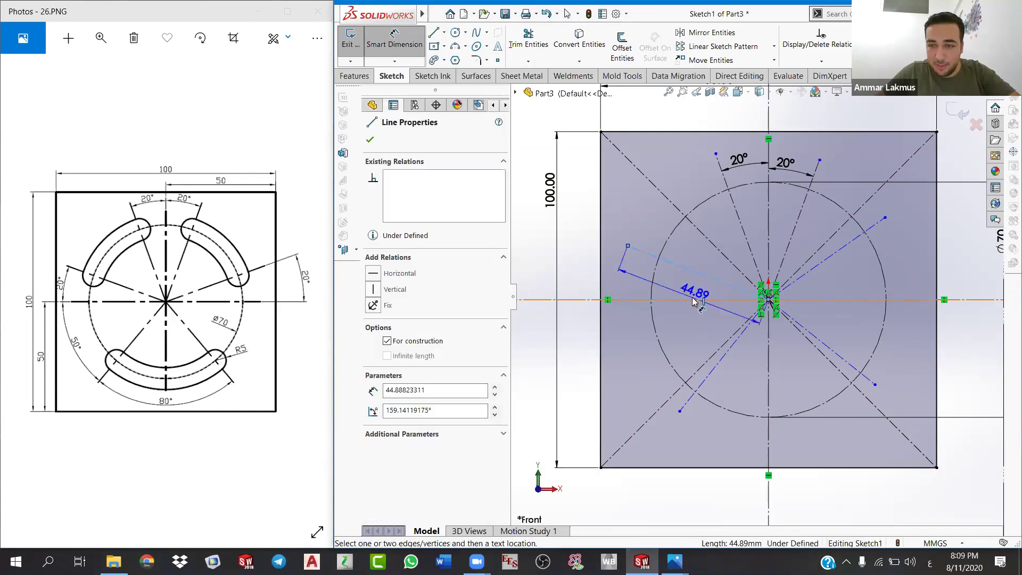
{"action": "left_click", "coordinate": [695, 299]}
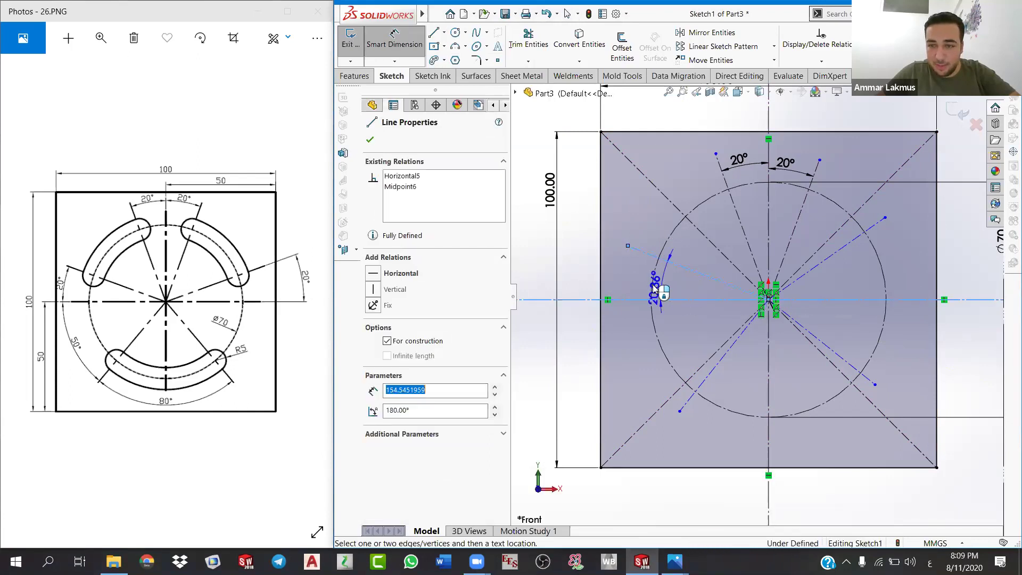
{"action": "left_click", "coordinate": [649, 282]}
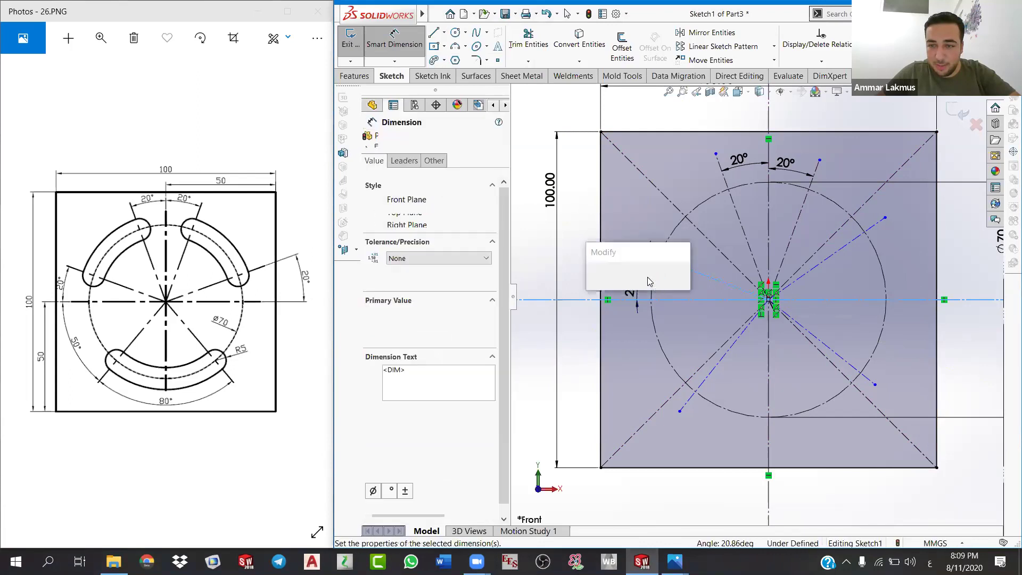
{"action": "type", "text": "20"}
{"action": "key", "text": "Return"}
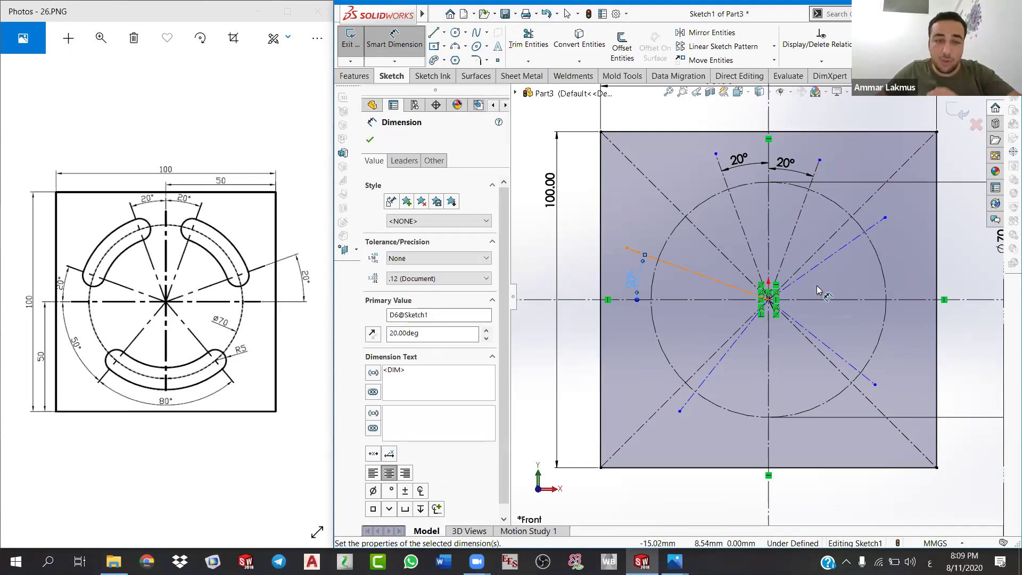
Step: Dimension the angle between the shallow upper-right centerline and the horizontal centerline as 20°
{"action": "left_click", "coordinate": [844, 246]}
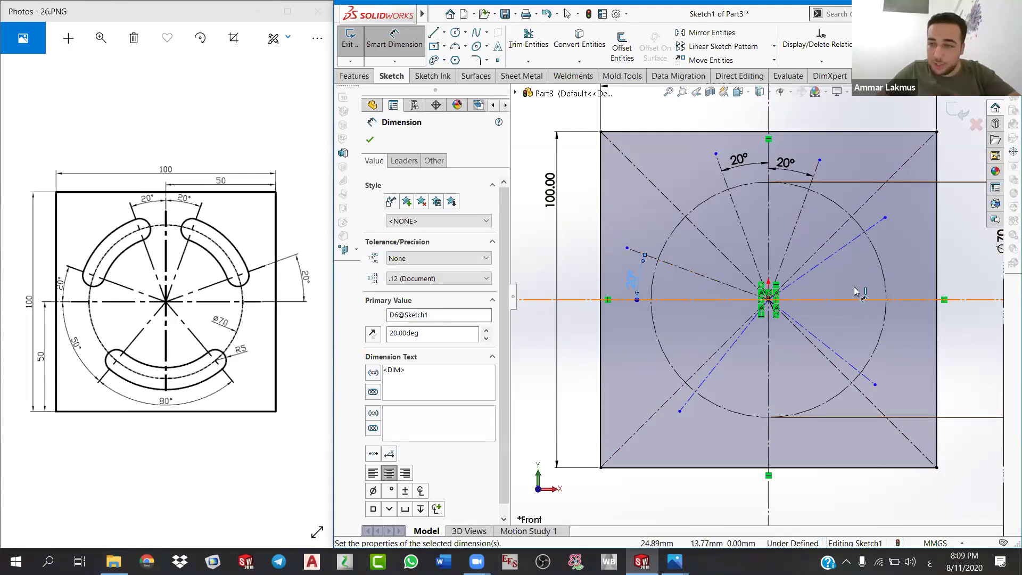
{"action": "left_click", "coordinate": [860, 301]}
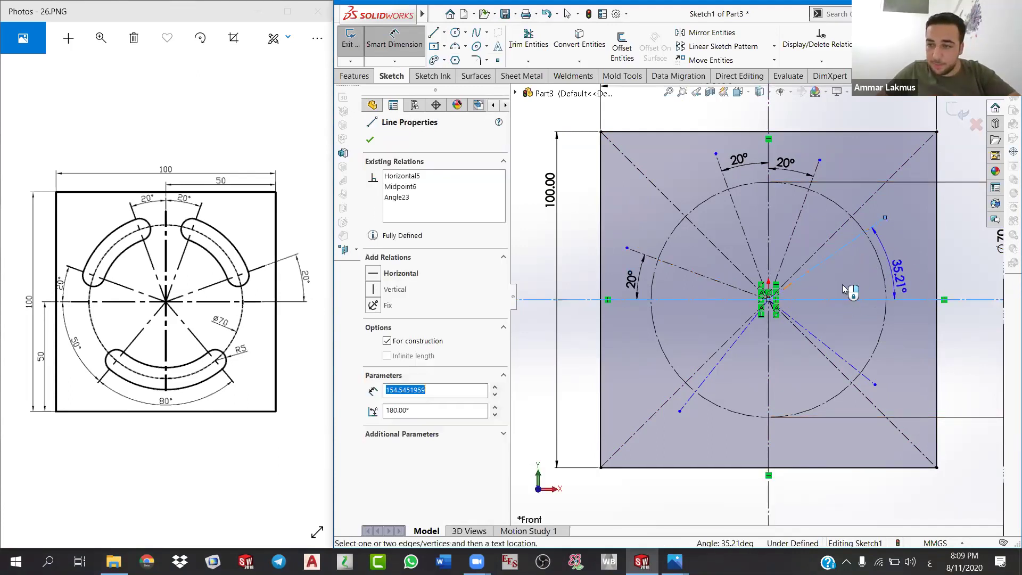
{"action": "left_click", "coordinate": [836, 288]}
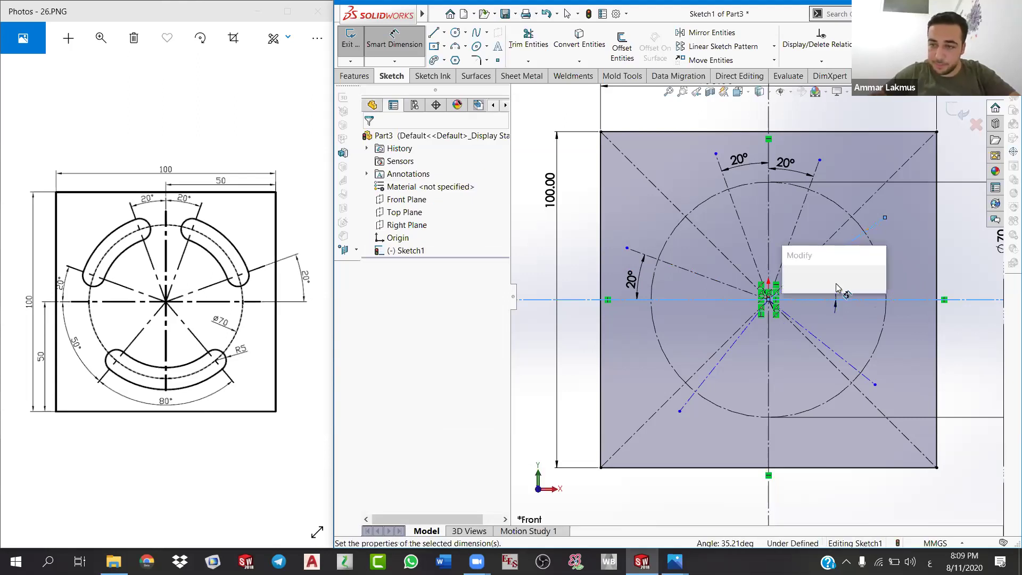
{"action": "type", "text": "20"}
{"action": "key", "text": "Return"}
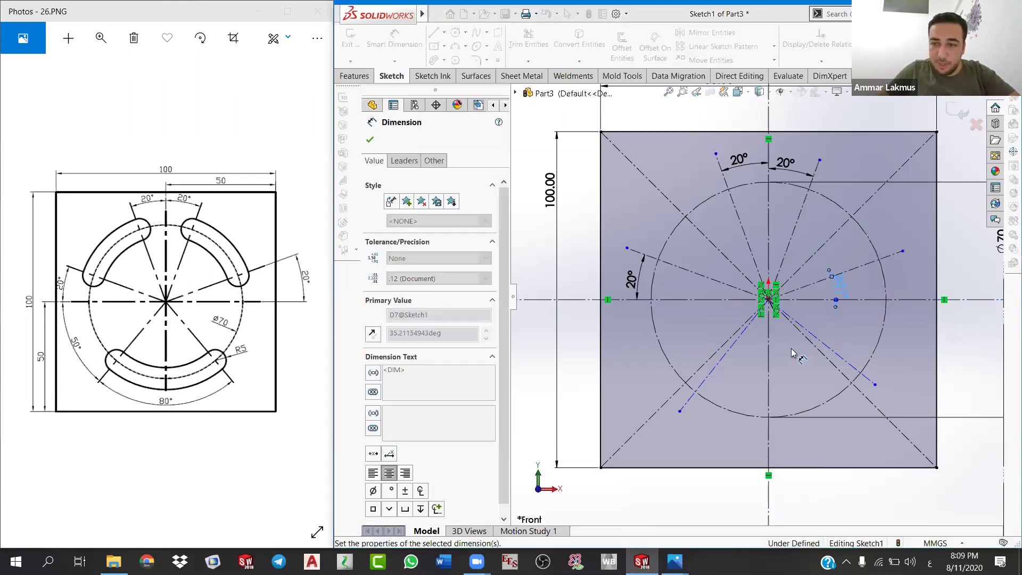
Step: Dimension the angle between the horizontal centerline and the lower-left centerline as 50°
{"action": "left_click", "coordinate": [650, 300]}
{"action": "left_click", "coordinate": [689, 404]}
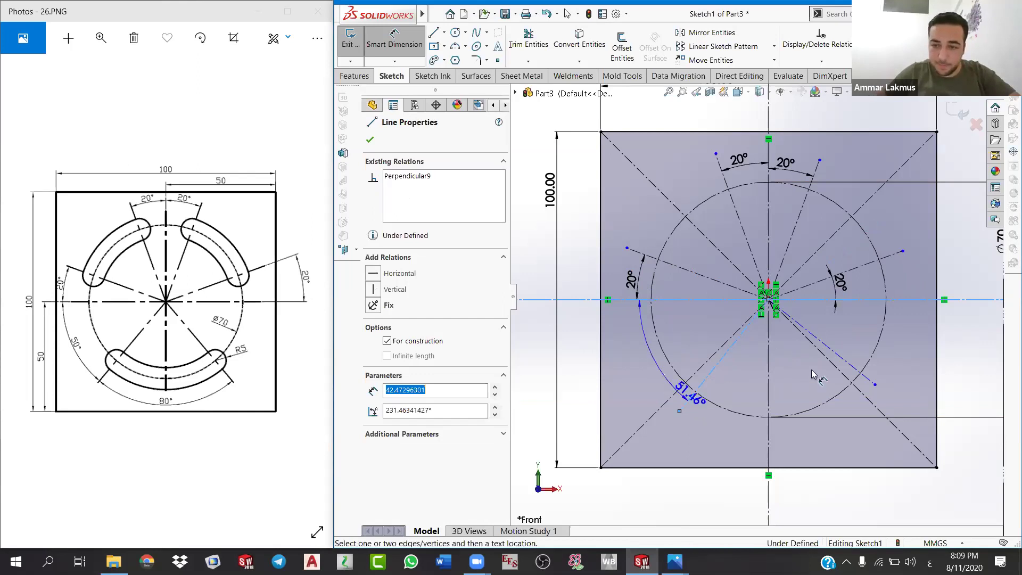
{"action": "left_click", "coordinate": [653, 360]}
{"action": "type", "text": "50"}
{"action": "key", "text": "Return"}
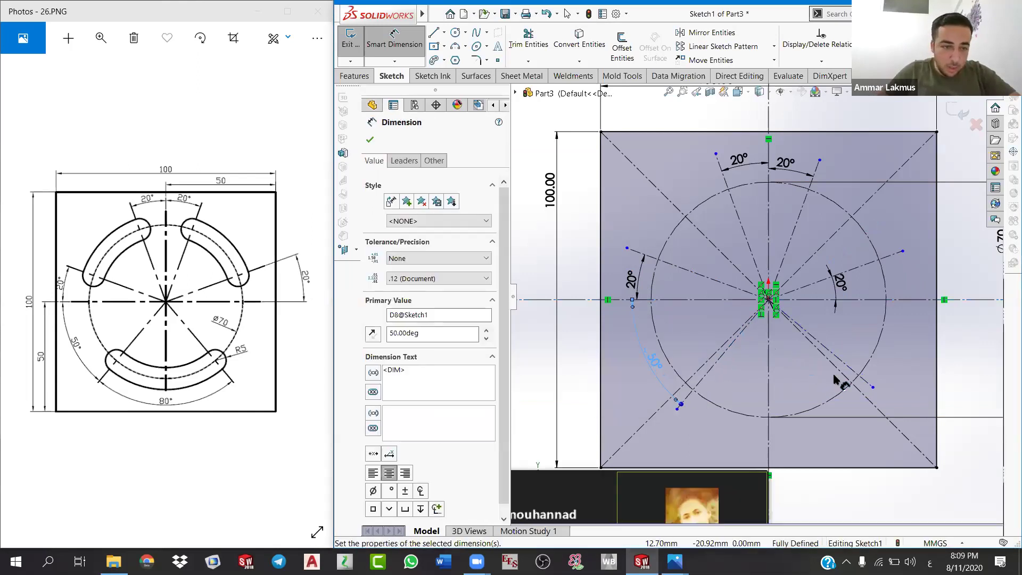
Step: Try to dimension the angle between the lower-left and lower-right centerlines
{"action": "left_click", "coordinate": [864, 379]}
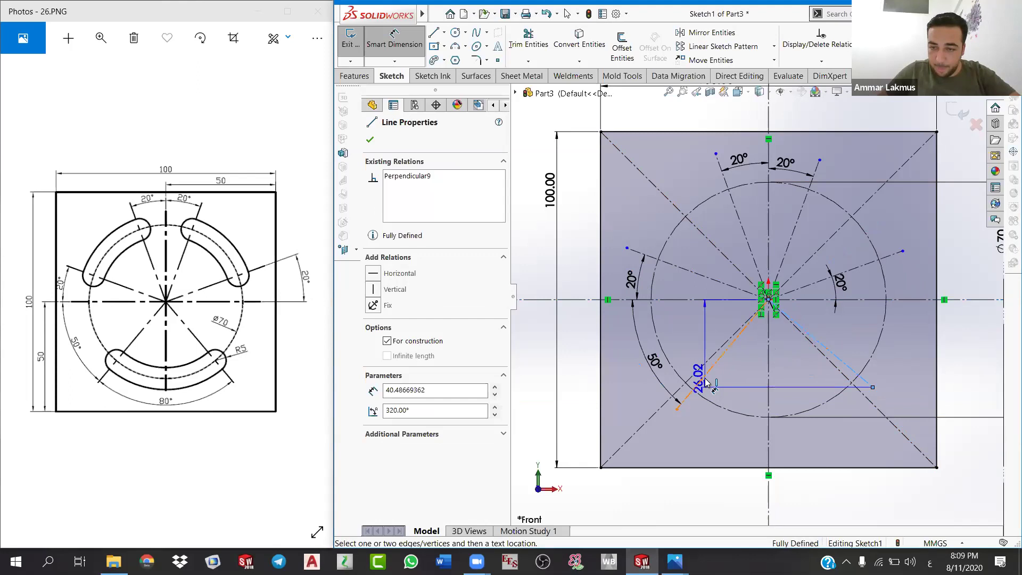
{"action": "left_click", "coordinate": [703, 378]}
{"action": "left_click", "coordinate": [769, 352]}
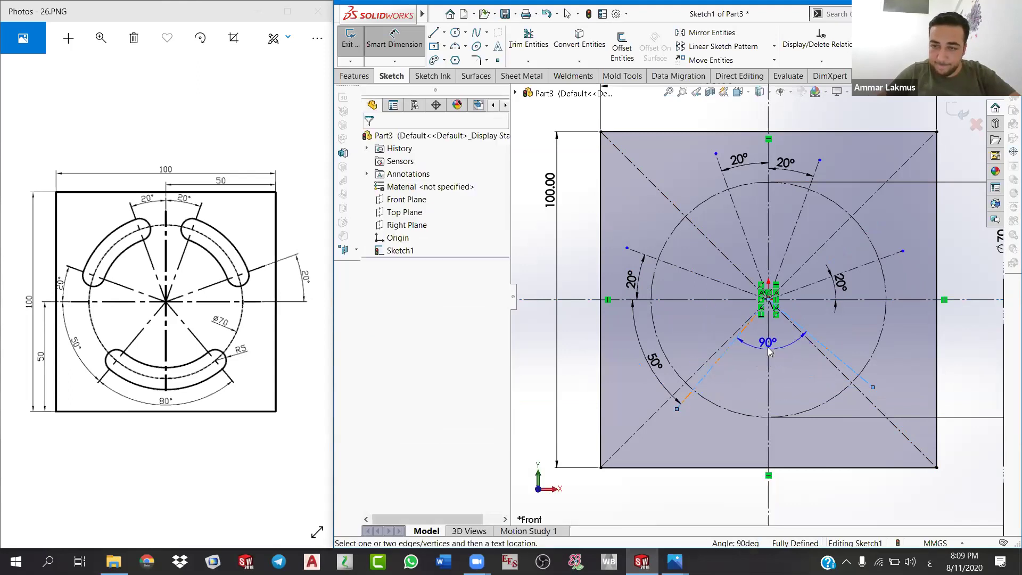
{"action": "left_click", "coordinate": [603, 222]}
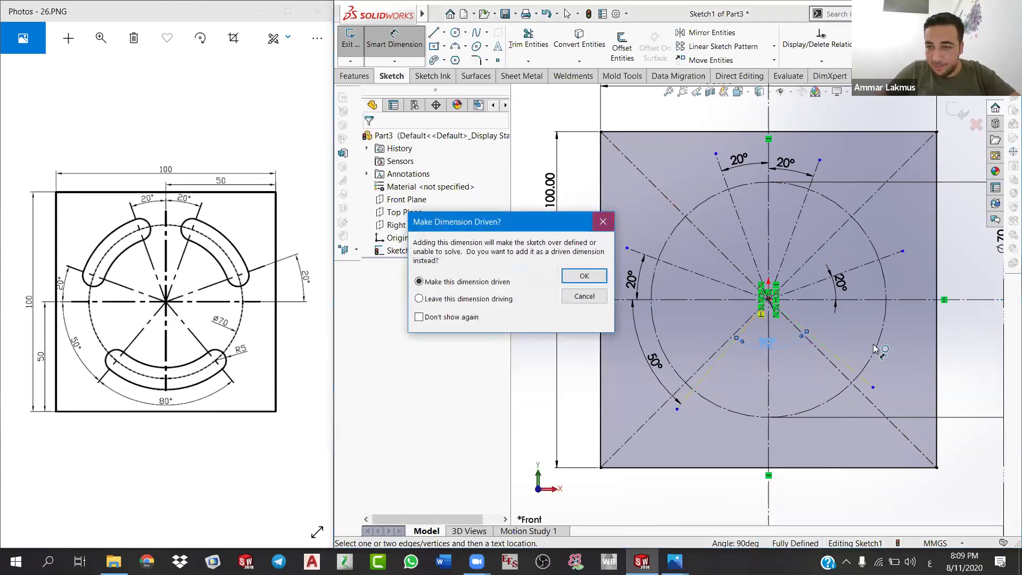
{"action": "right_click", "coordinate": [846, 331]}
{"action": "left_click", "coordinate": [878, 365]}
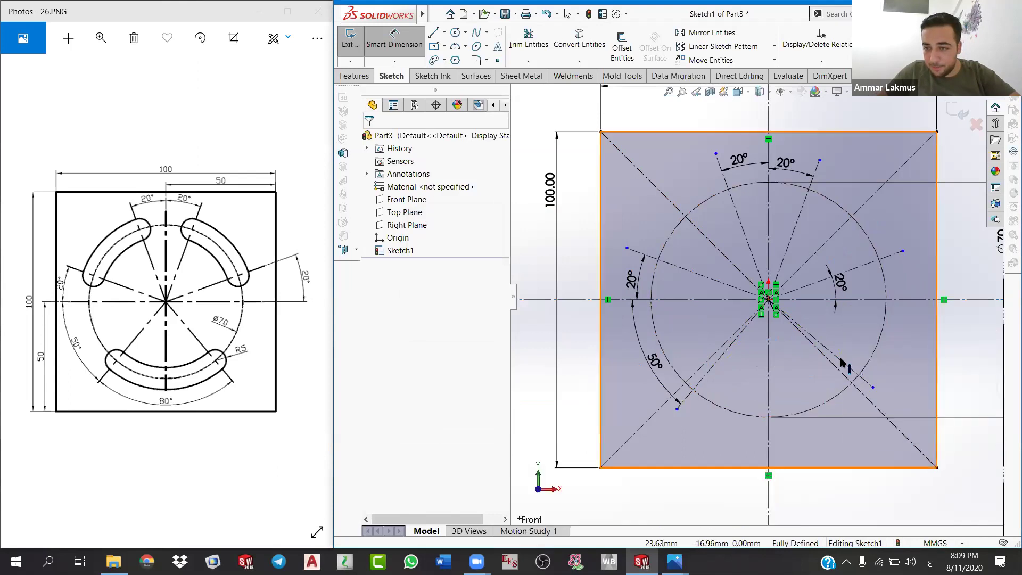
Step: Delete the lower-right centerline and draw a new one about 39 mm long from the origin toward the lower right
{"action": "left_click", "coordinate": [838, 357]}
{"action": "key", "text": "Delete"}
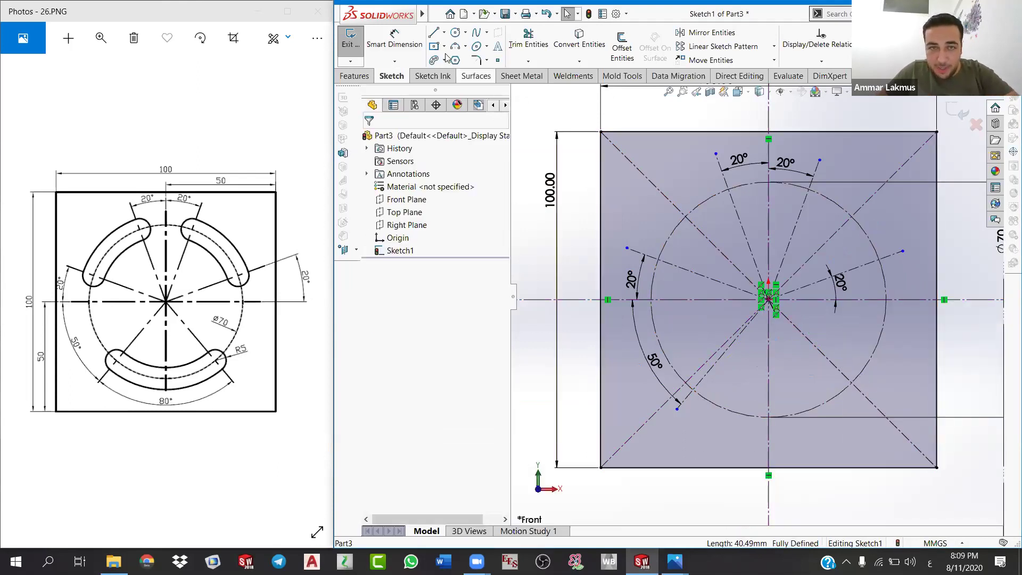
{"action": "left_click", "coordinate": [444, 33]}
{"action": "left_click", "coordinate": [445, 65]}
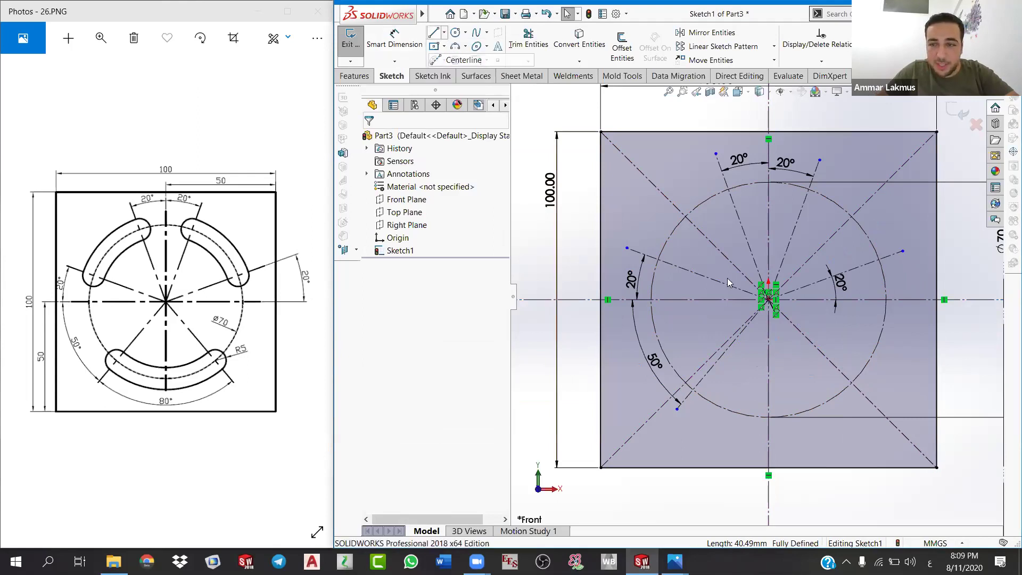
{"action": "left_click", "coordinate": [768, 299]}
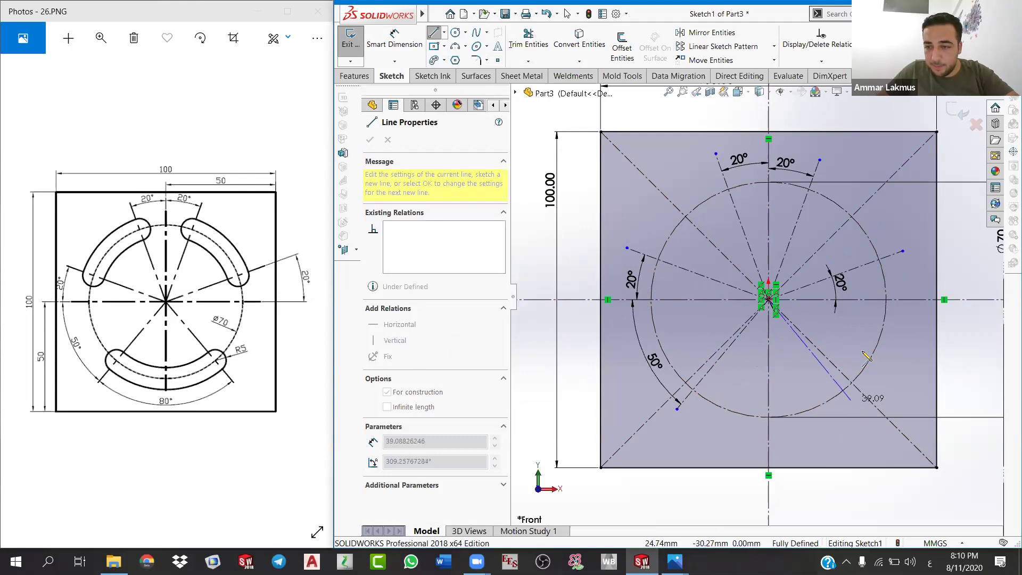
{"action": "right_click", "coordinate": [885, 366]}
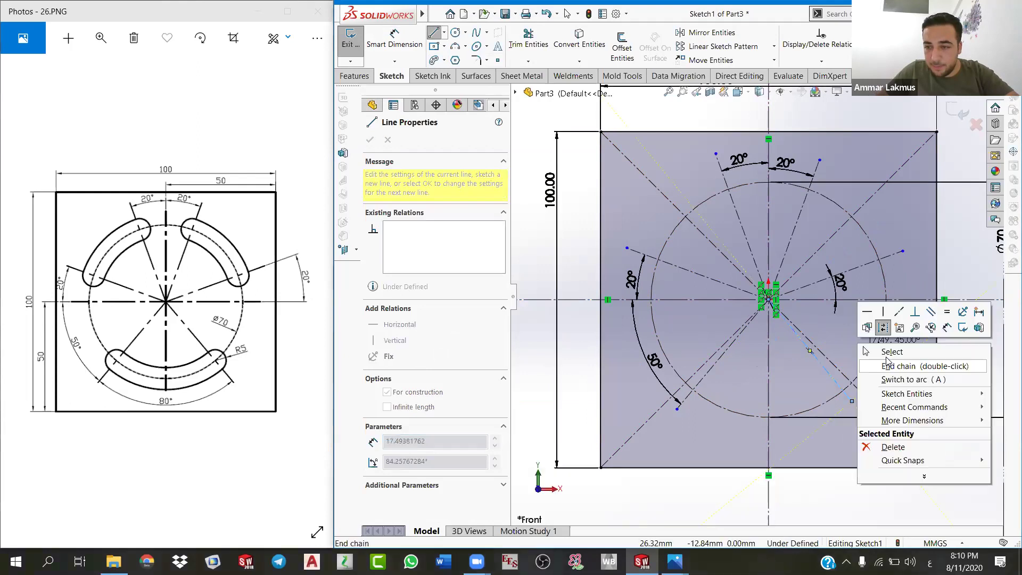
{"action": "left_click", "coordinate": [898, 365]}
{"action": "key", "text": "Escape"}
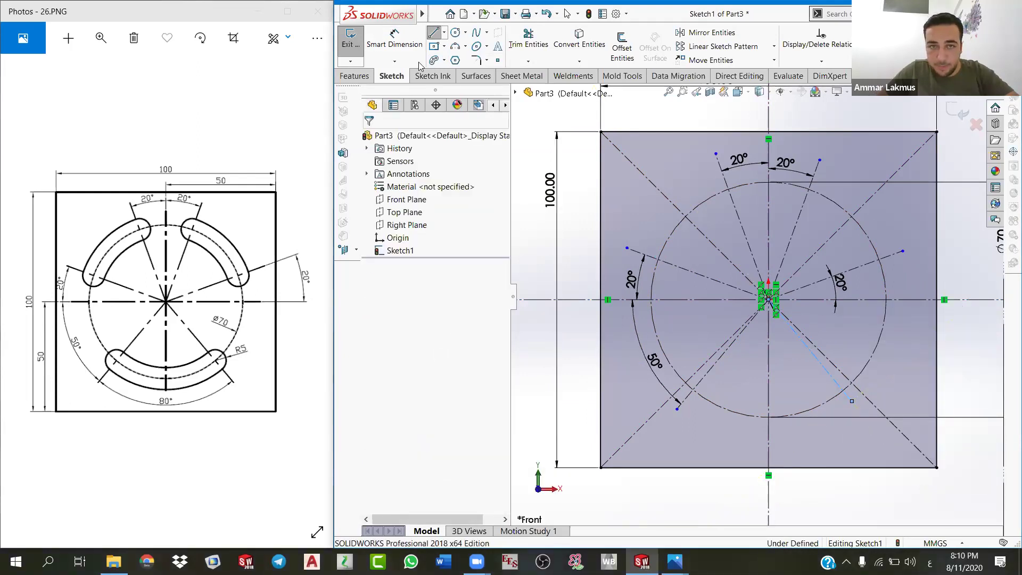
Step: Dimension the angle between the lower-left centerline and the redrawn lower-right centerline as 80°
{"action": "left_click", "coordinate": [418, 56]}
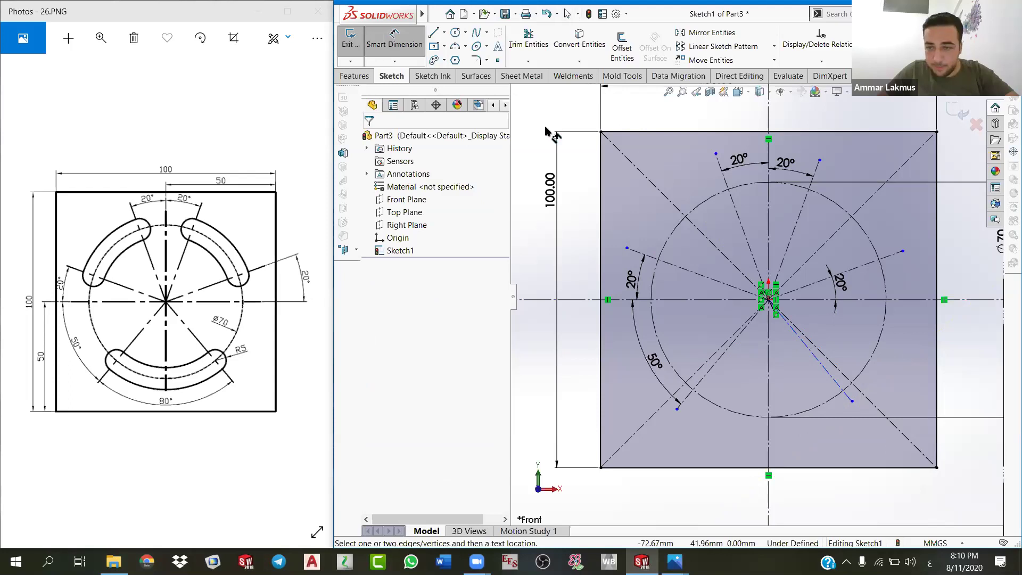
{"action": "left_click", "coordinate": [725, 353]}
{"action": "left_click", "coordinate": [806, 346]}
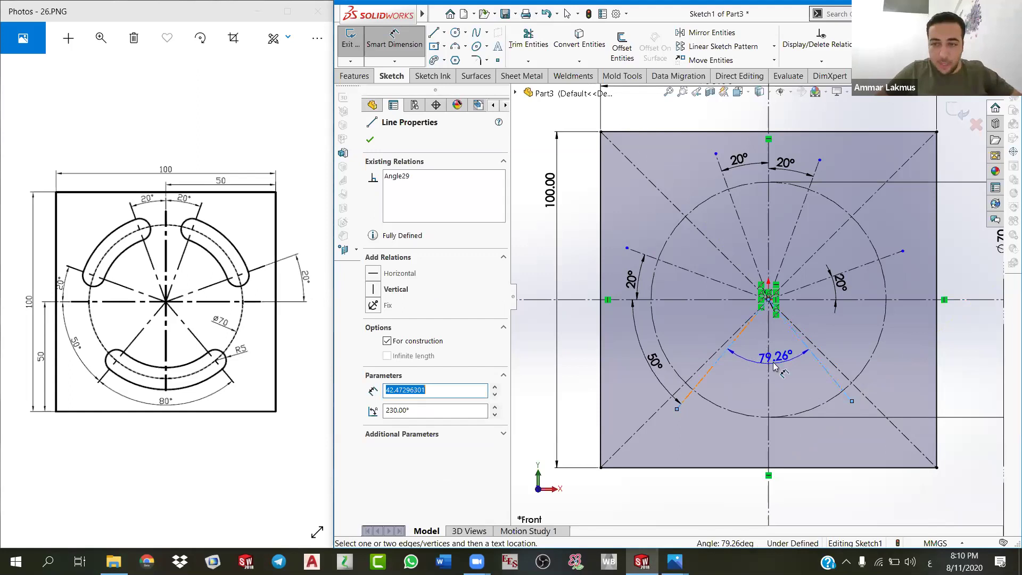
{"action": "left_click", "coordinate": [775, 355]}
{"action": "type", "text": "80"}
{"action": "key", "text": "Return"}
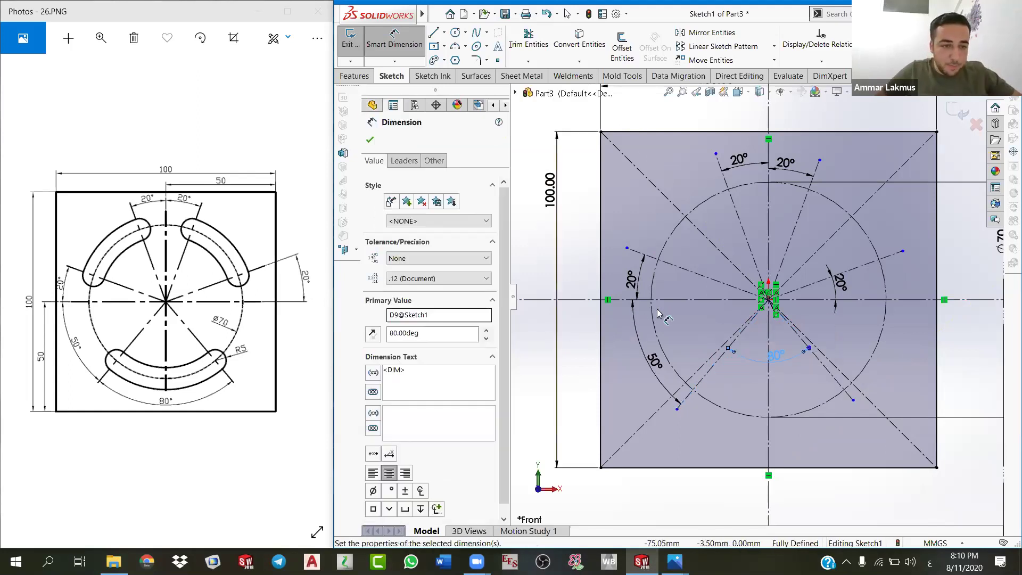
Step: Sketch a 3 Point Arc Slot about 8 mm wide along the 70 mm circle, between the two upper-left centerlines
{"action": "key", "text": "f"}
{"action": "left_click", "coordinate": [443, 60]}
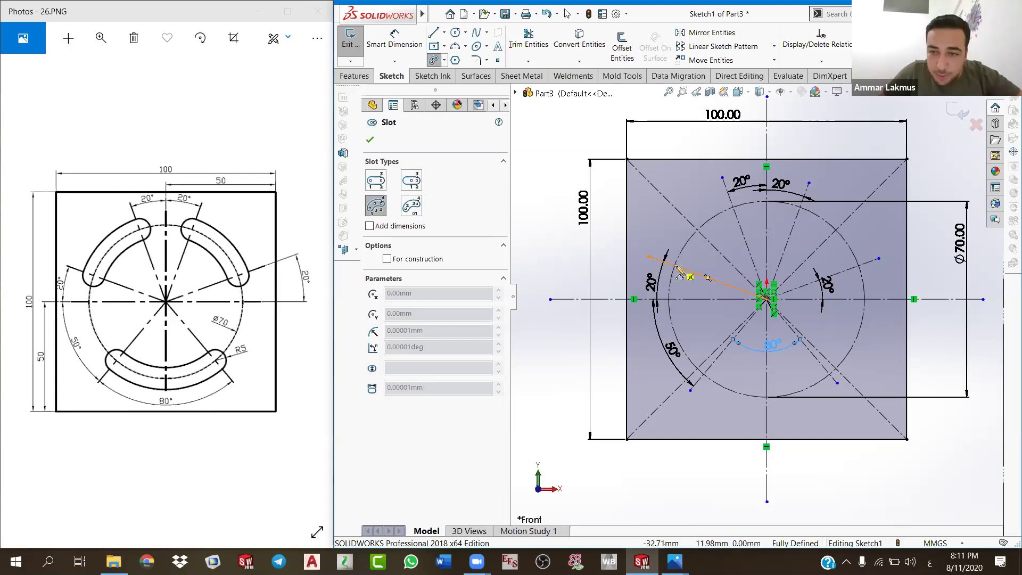
{"action": "left_click", "coordinate": [675, 266]}
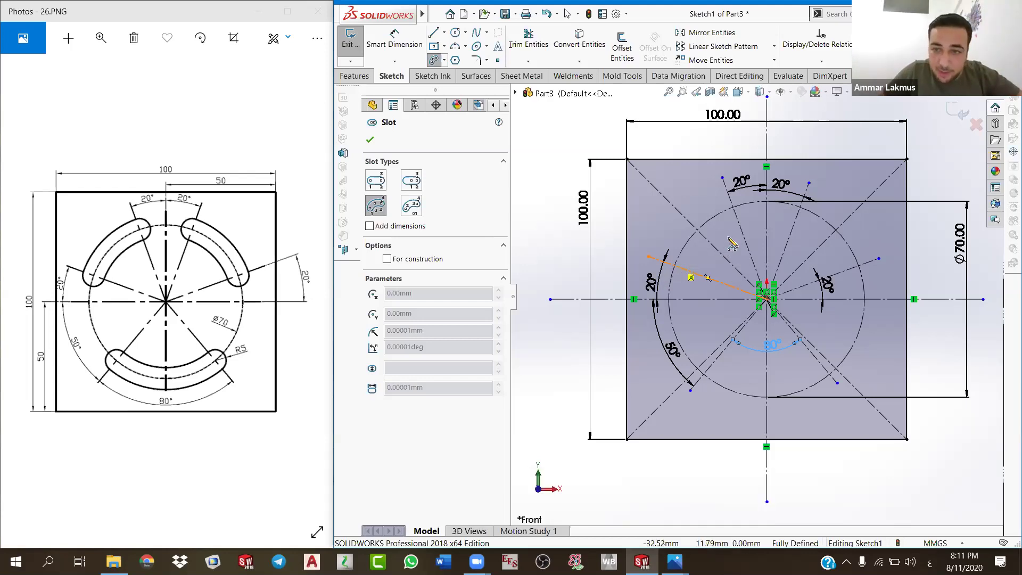
{"action": "left_click", "coordinate": [735, 211]}
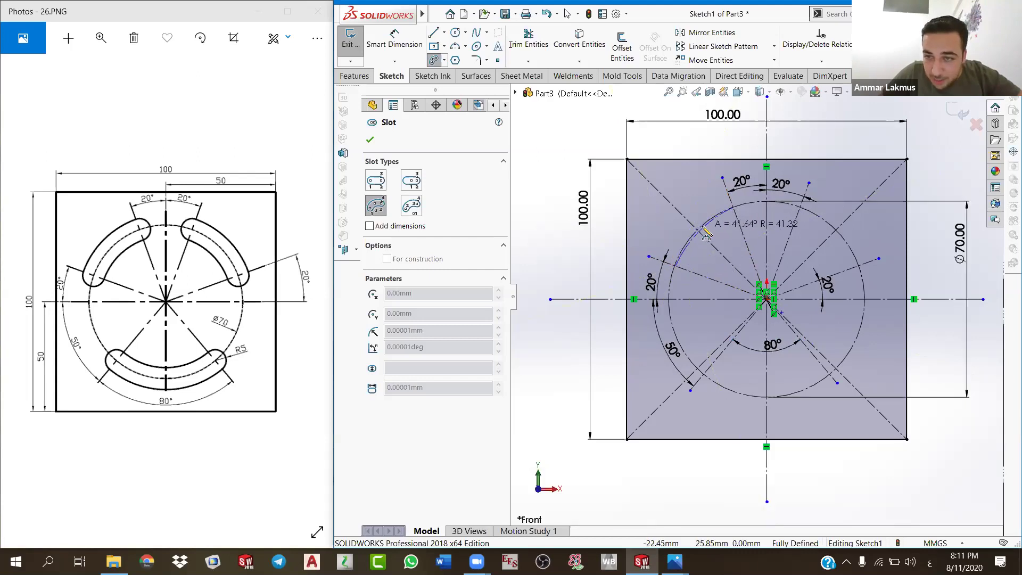
{"action": "left_click", "coordinate": [703, 222]}
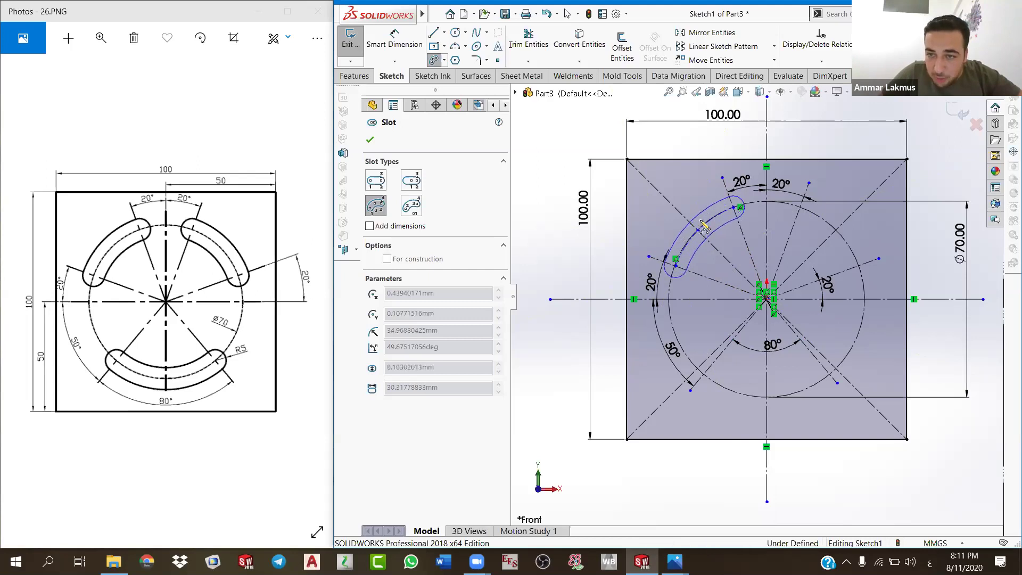
{"action": "left_click", "coordinate": [700, 217]}
{"action": "right_click", "coordinate": [701, 261]}
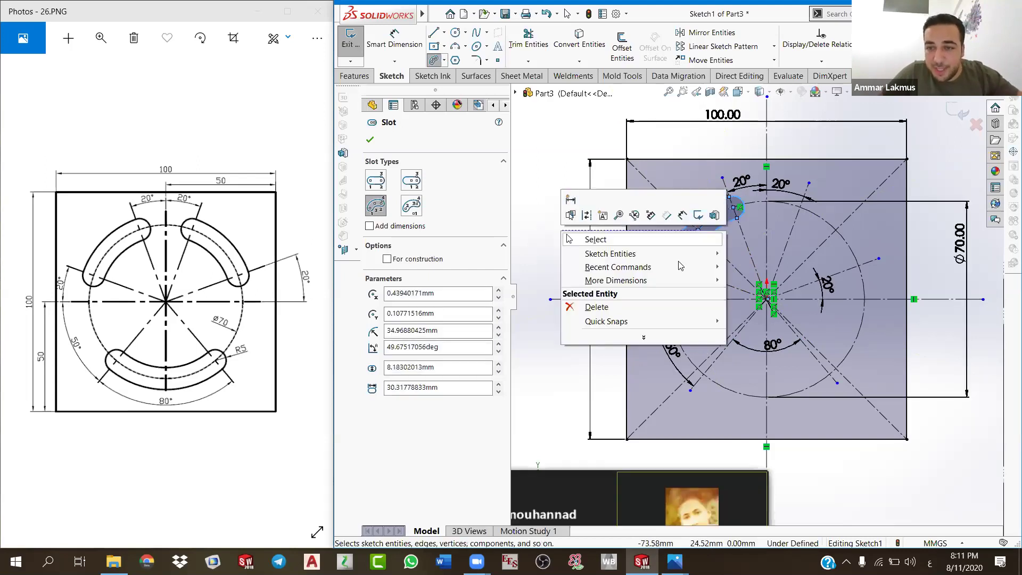
{"action": "left_click", "coordinate": [676, 238]}
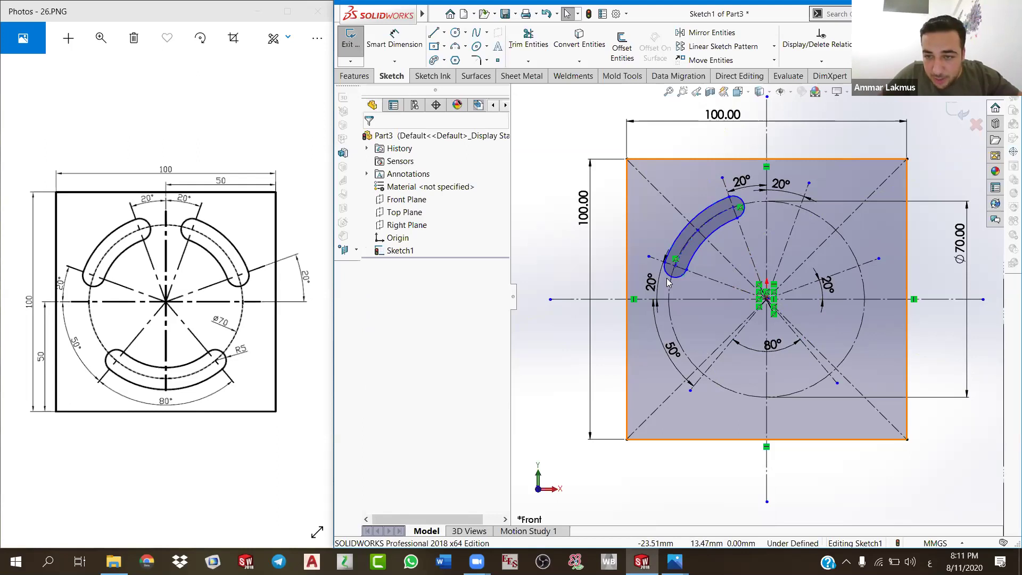
Step: Make the center point of the slot's lower end coincident with the 70 mm construction circle
{"action": "scroll", "coordinate": [668, 282], "scroll_direction": "down", "scroll_amount": 5}
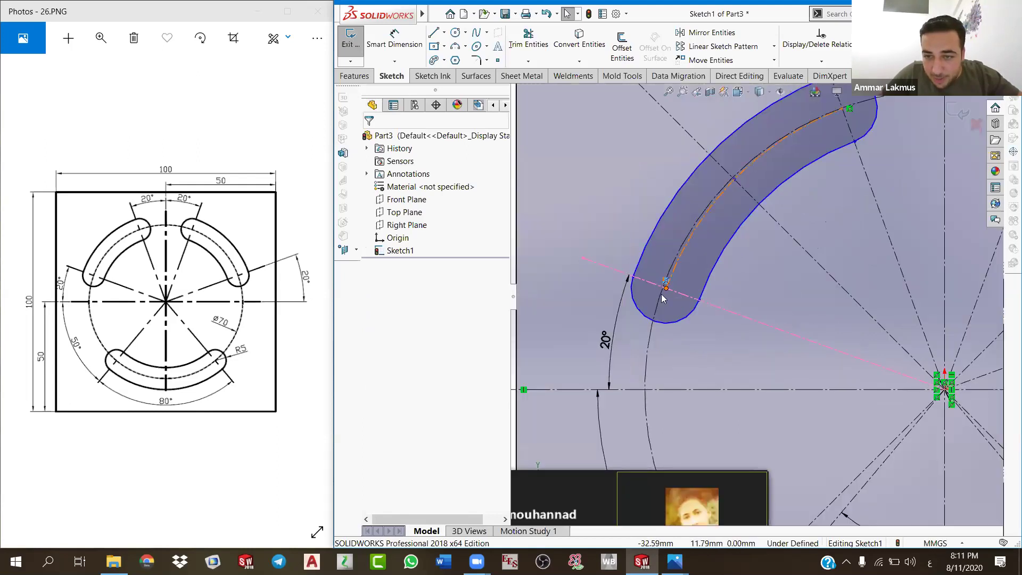
{"action": "left_click", "coordinate": [662, 297]}
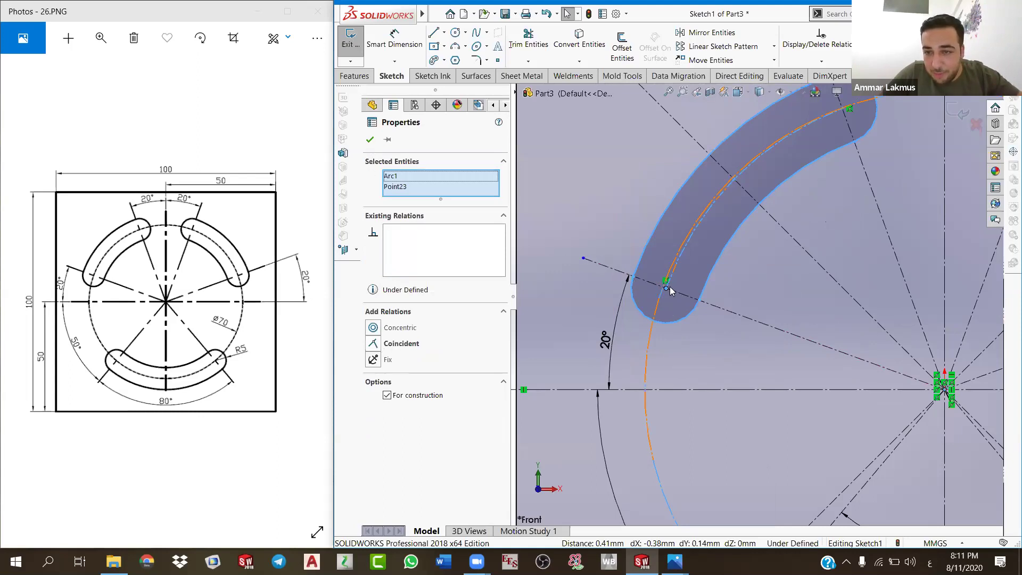
{"action": "key", "text": "Escape"}
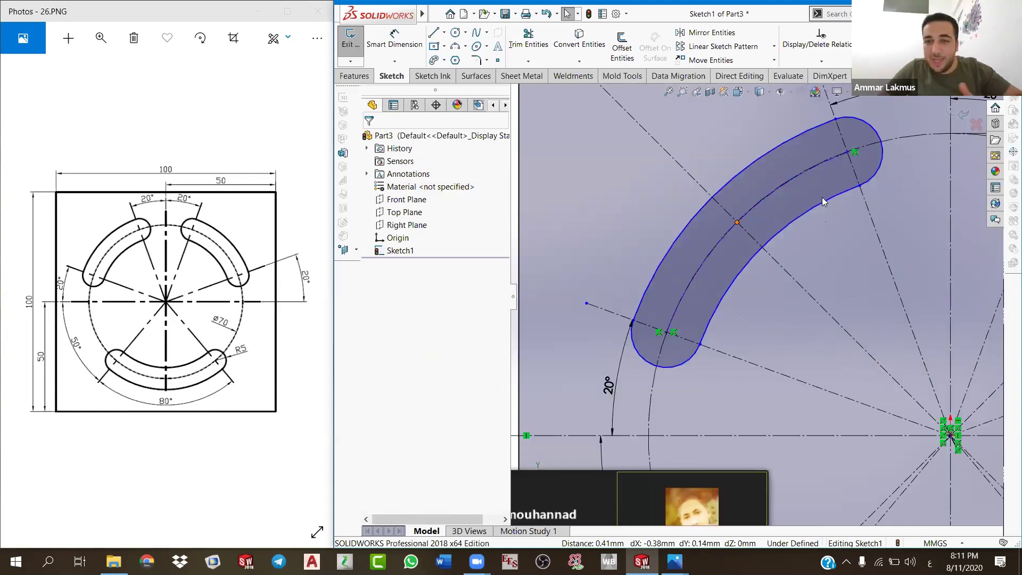
Step: Make the midpoint of the slot's center arc and its upper end point coincident with the 70 mm construction circle
{"action": "left_click", "coordinate": [821, 198]}
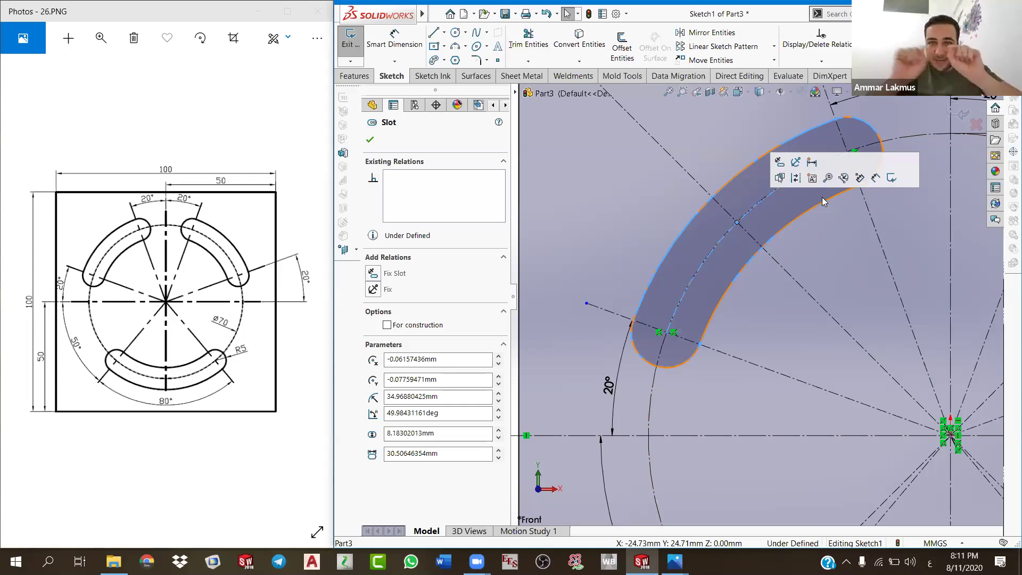
{"action": "left_click", "coordinate": [905, 136], "text": "ctrl"}
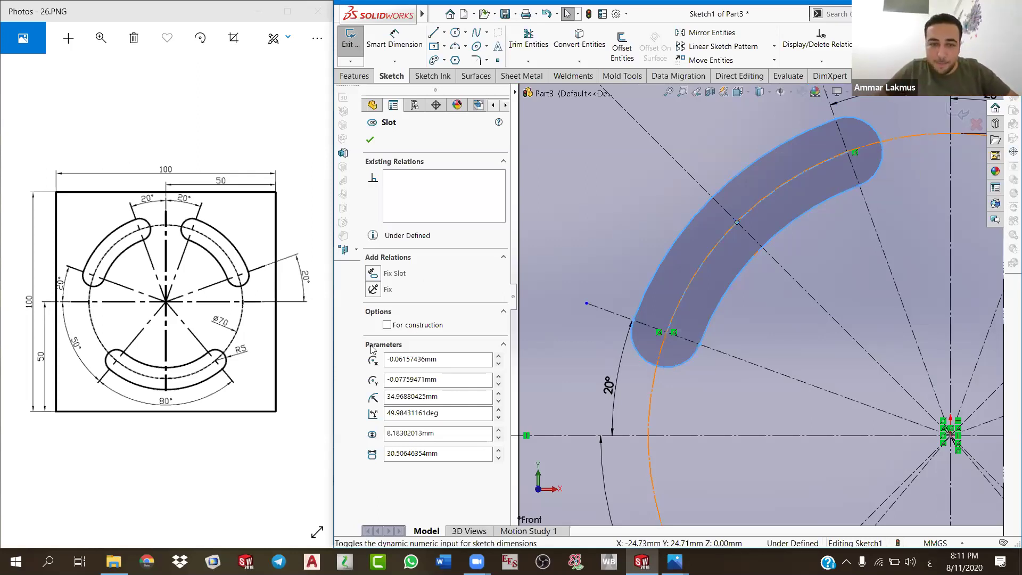
{"action": "left_click", "coordinate": [400, 343]}
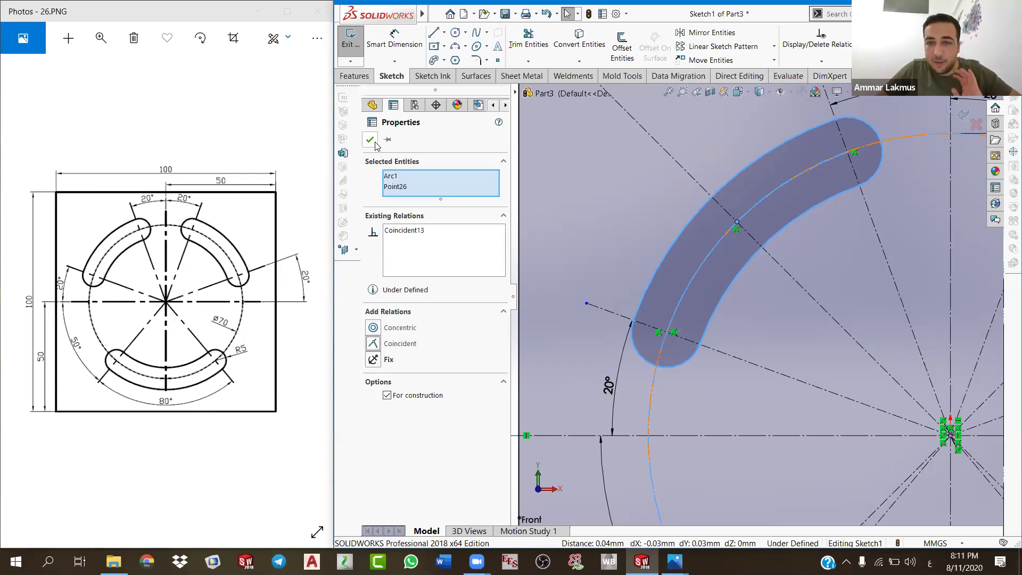
{"action": "key", "text": "Escape"}
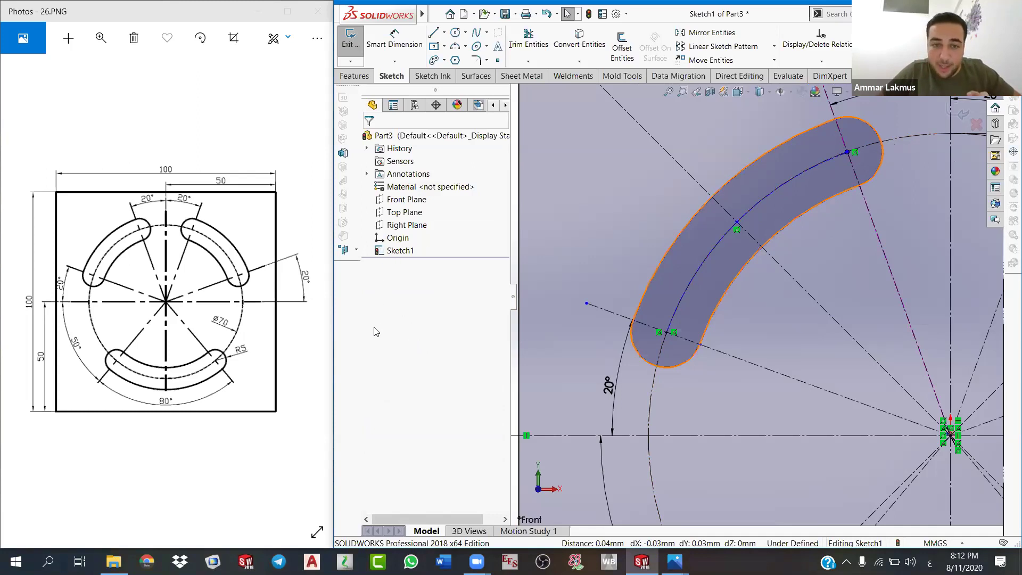
{"action": "left_click", "coordinate": [370, 143]}
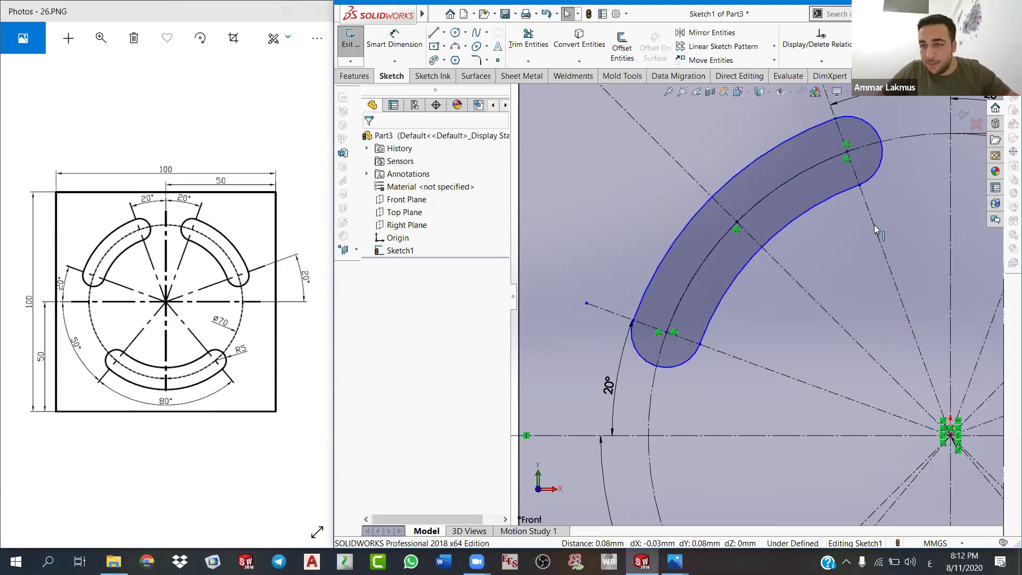
{"action": "scroll", "coordinate": [731, 315], "scroll_direction": "up", "scroll_amount": 1}
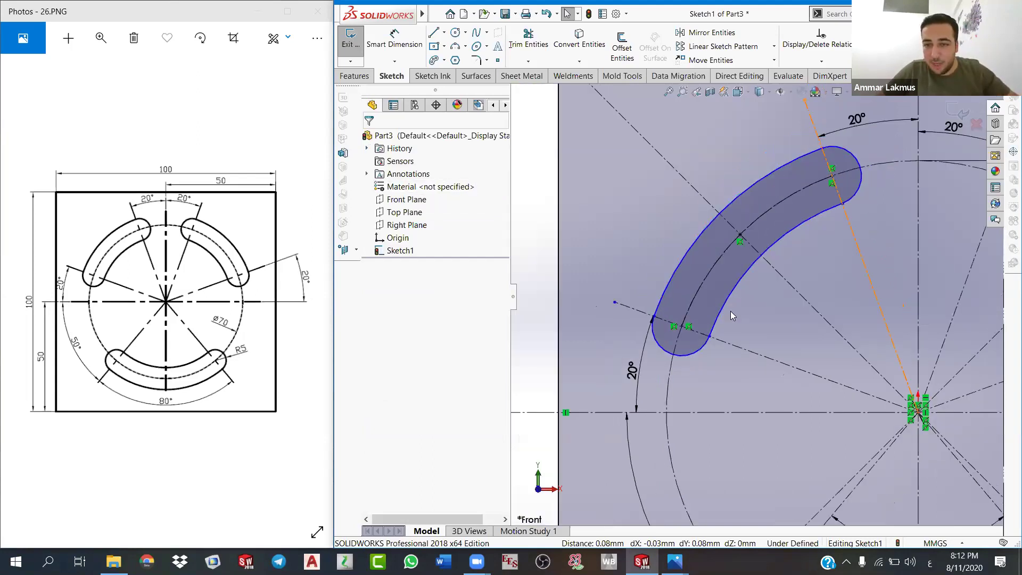
{"action": "scroll", "coordinate": [759, 304], "scroll_direction": "up", "scroll_amount": 1}
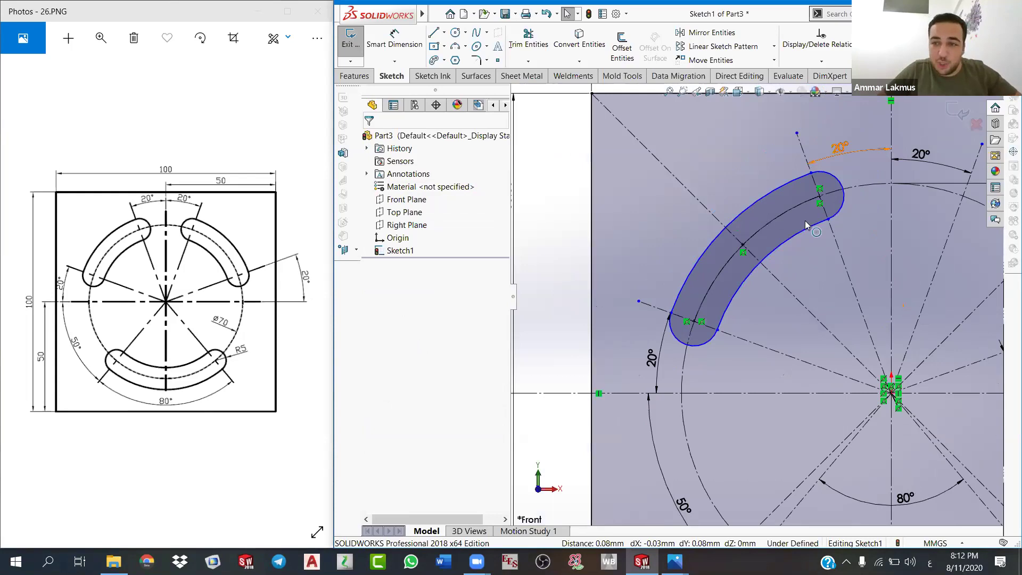
{"action": "scroll", "coordinate": [798, 217], "scroll_direction": "up", "scroll_amount": 2}
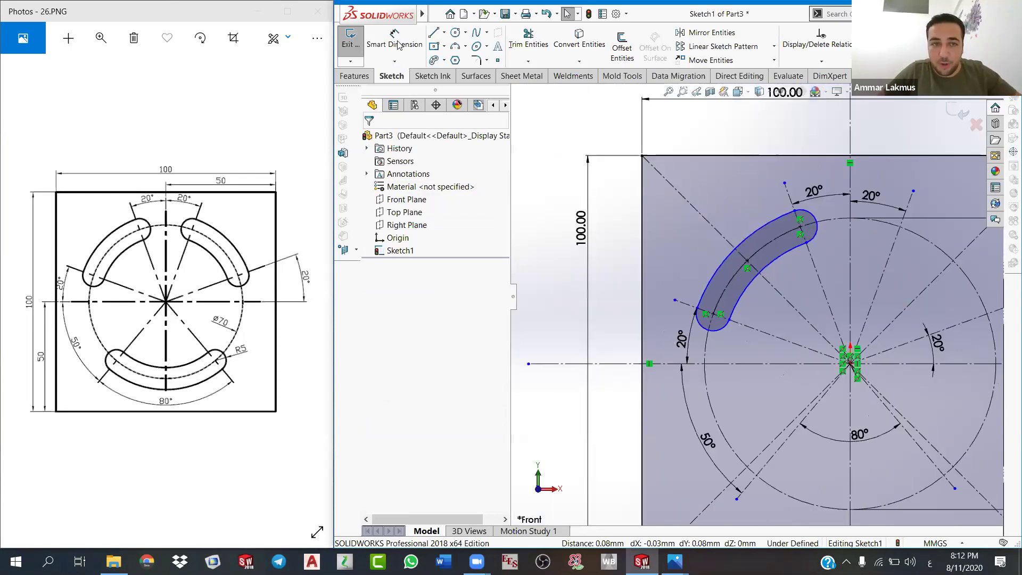
{"action": "scroll", "coordinate": [818, 213], "scroll_direction": "down", "scroll_amount": 1}
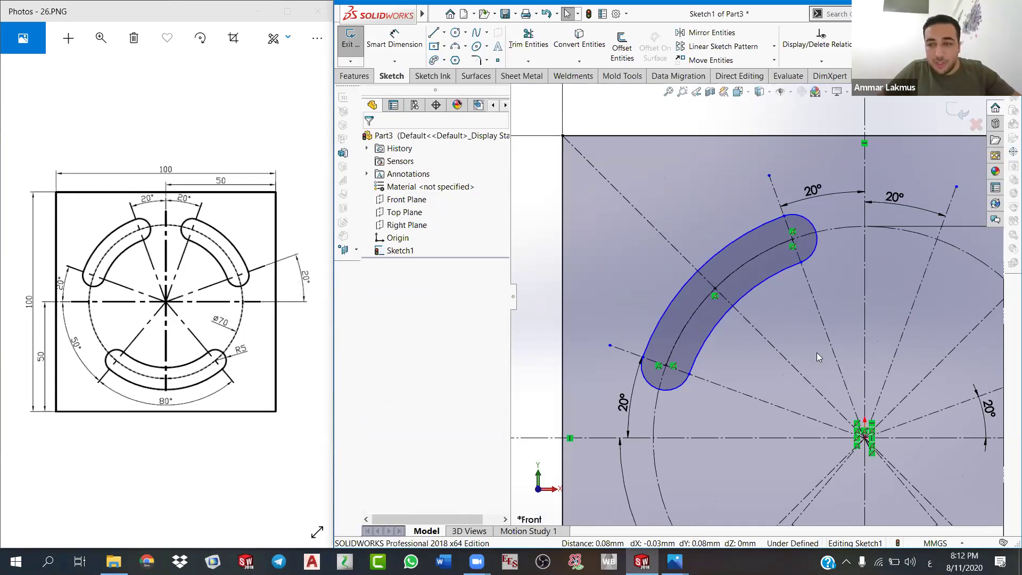
{"action": "scroll", "coordinate": [825, 368], "scroll_direction": "up", "scroll_amount": 1}
{"action": "scroll", "coordinate": [831, 370], "scroll_direction": "up", "scroll_amount": 4}
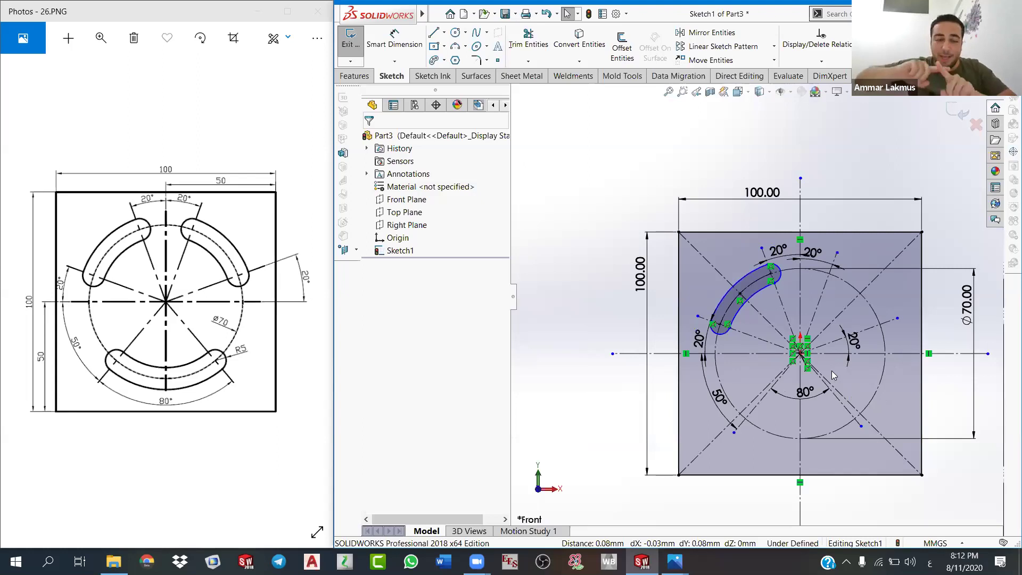
{"action": "scroll", "coordinate": [831, 370], "scroll_direction": "down", "scroll_amount": 1}
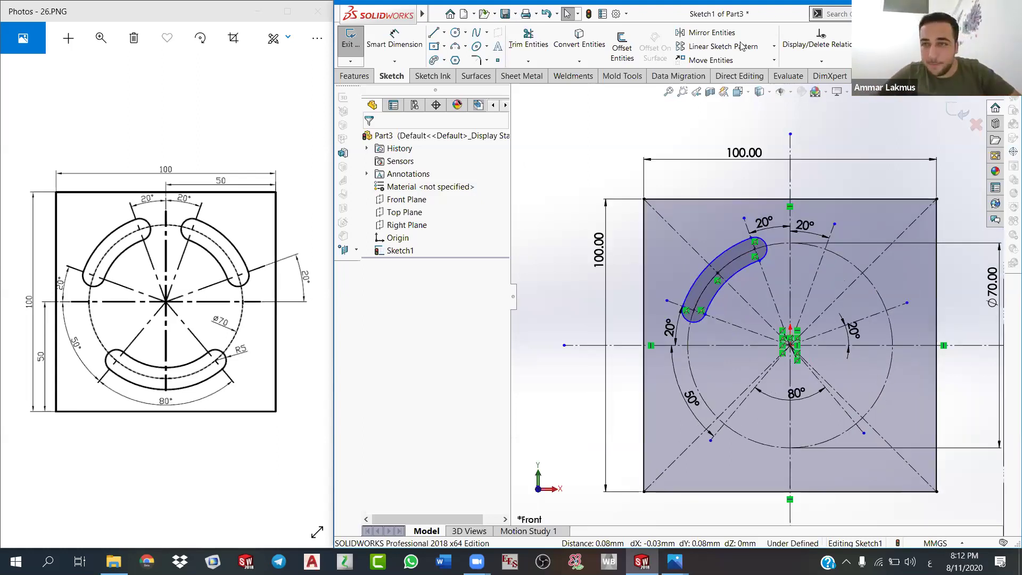
{"action": "left_click", "coordinate": [774, 47]}
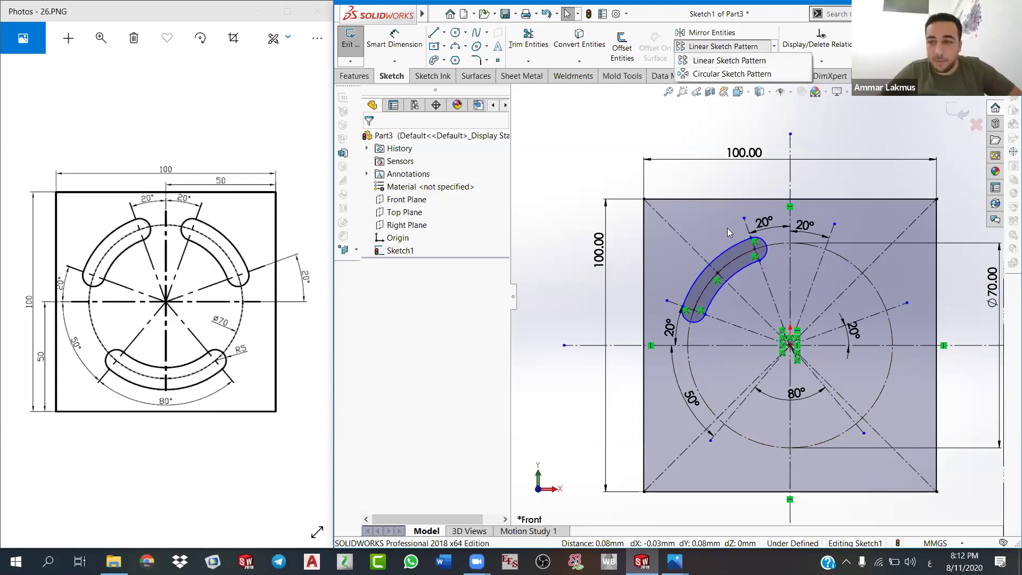
Step: Dimension the radius of the upper-left slot's rounded end as 5 mm
{"action": "left_click", "coordinate": [394, 38]}
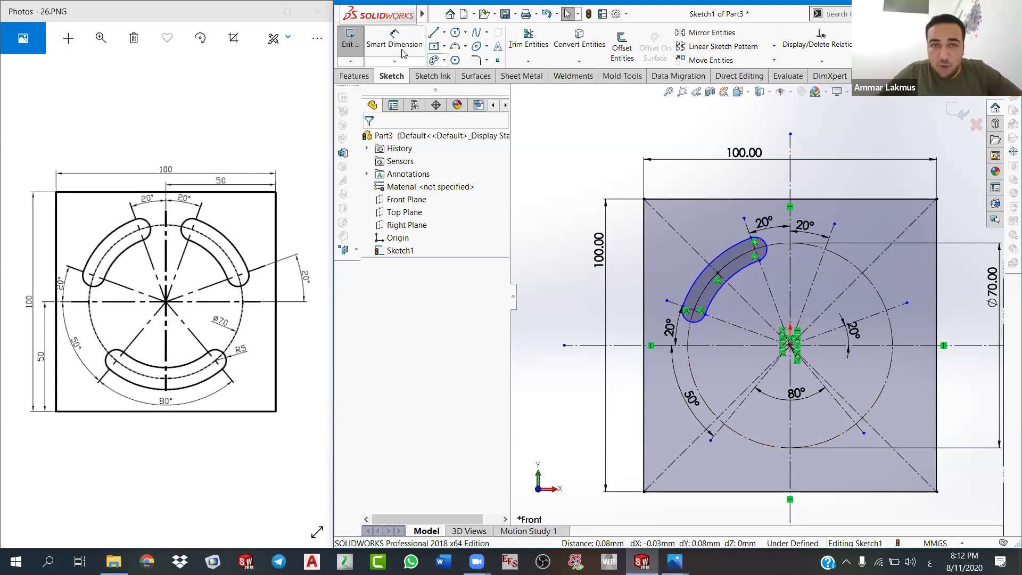
{"action": "left_click", "coordinate": [764, 246]}
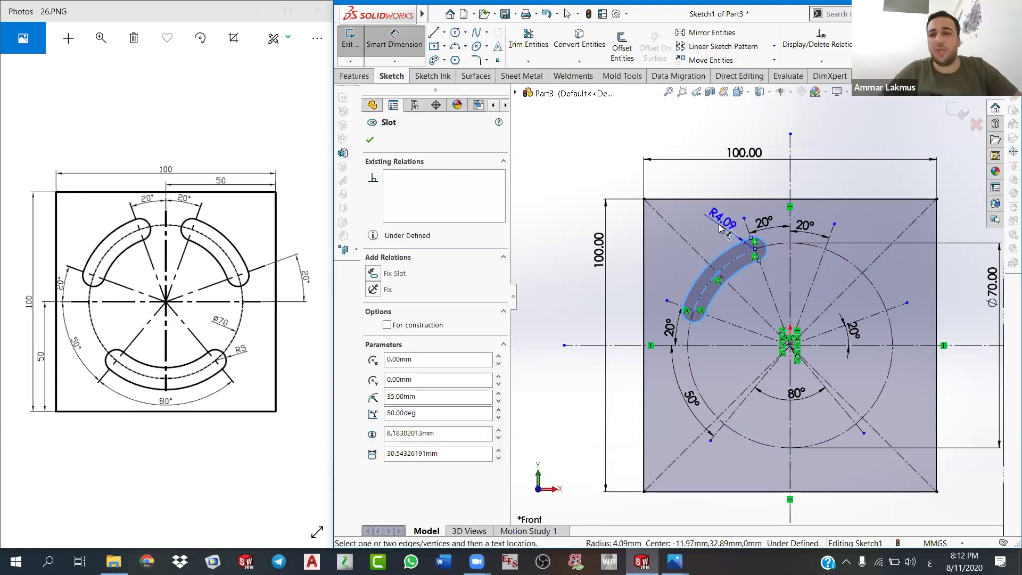
{"action": "left_click", "coordinate": [787, 282]}
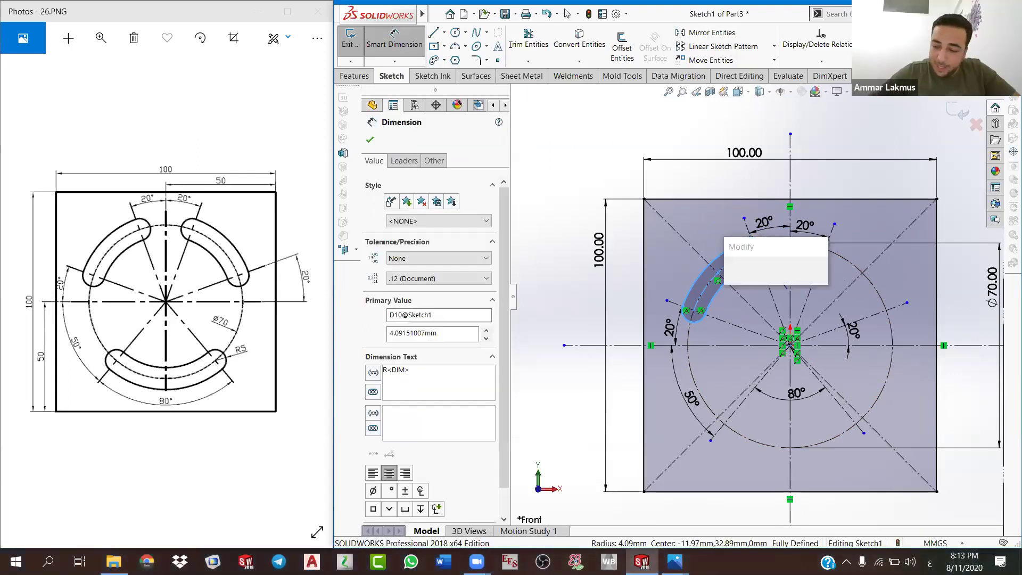
{"action": "key", "text": "Return"}
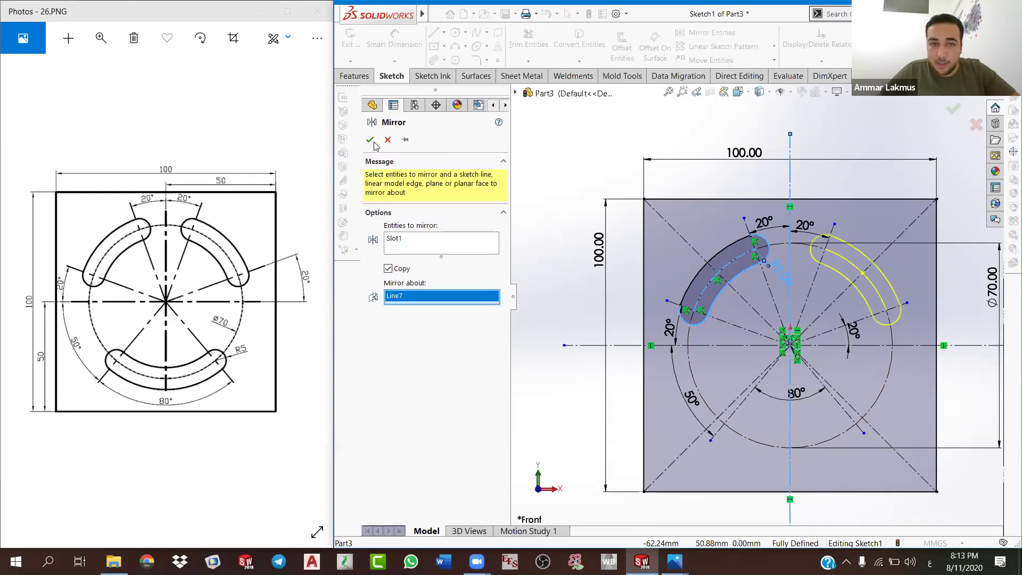
Step: Mirror the upper-left slot about the vertical centerline, keeping the original
{"action": "key", "text": "Return"}
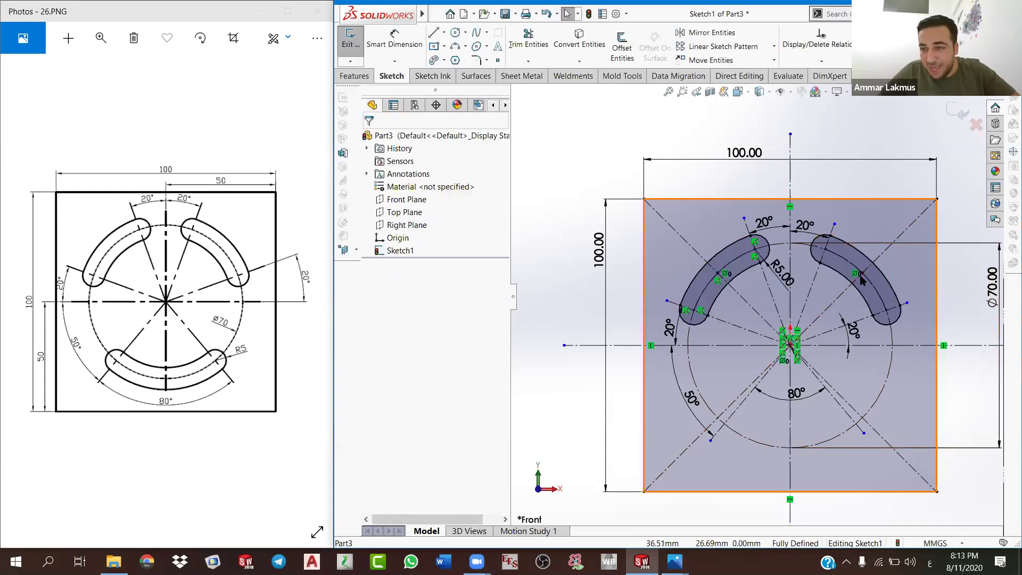
{"action": "scroll", "coordinate": [833, 273], "scroll_direction": "down", "scroll_amount": 3}
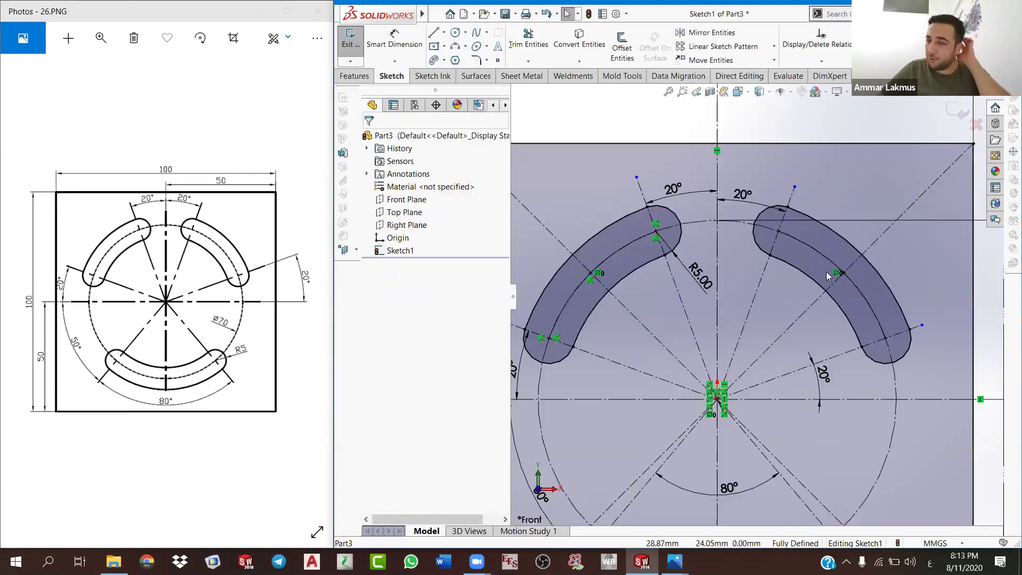
{"action": "scroll", "coordinate": [823, 271], "scroll_direction": "down", "scroll_amount": 2}
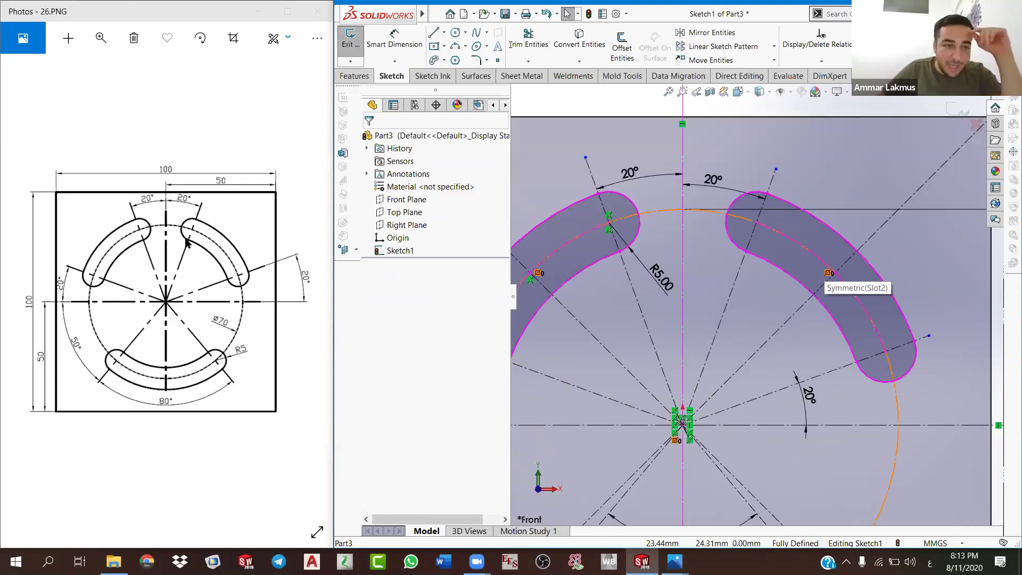
{"action": "scroll", "coordinate": [186, 239], "scroll_direction": "up", "scroll_amount": 1}
{"action": "key", "text": "z"}
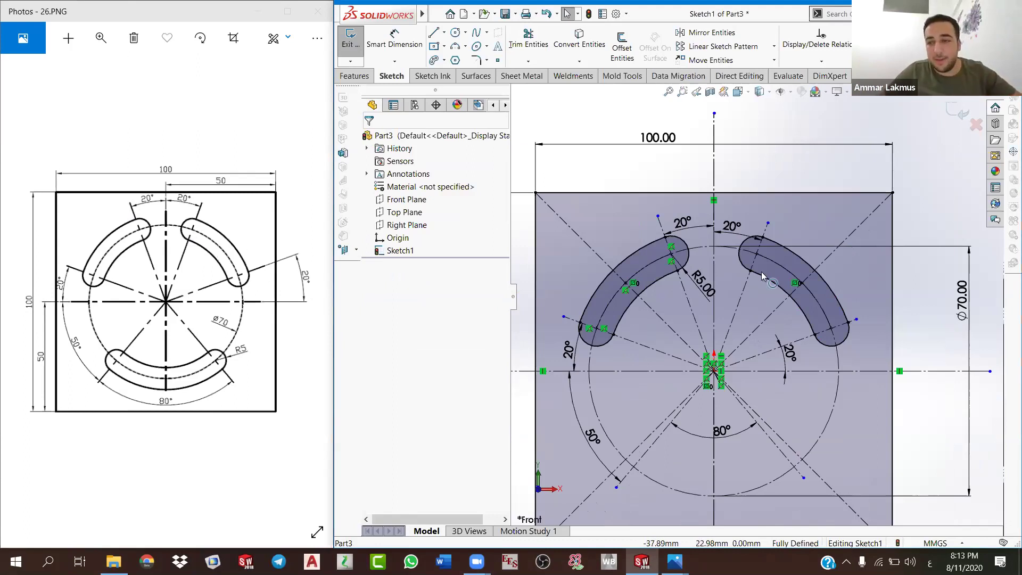
{"action": "scroll", "coordinate": [744, 366], "scroll_direction": "up", "scroll_amount": 1}
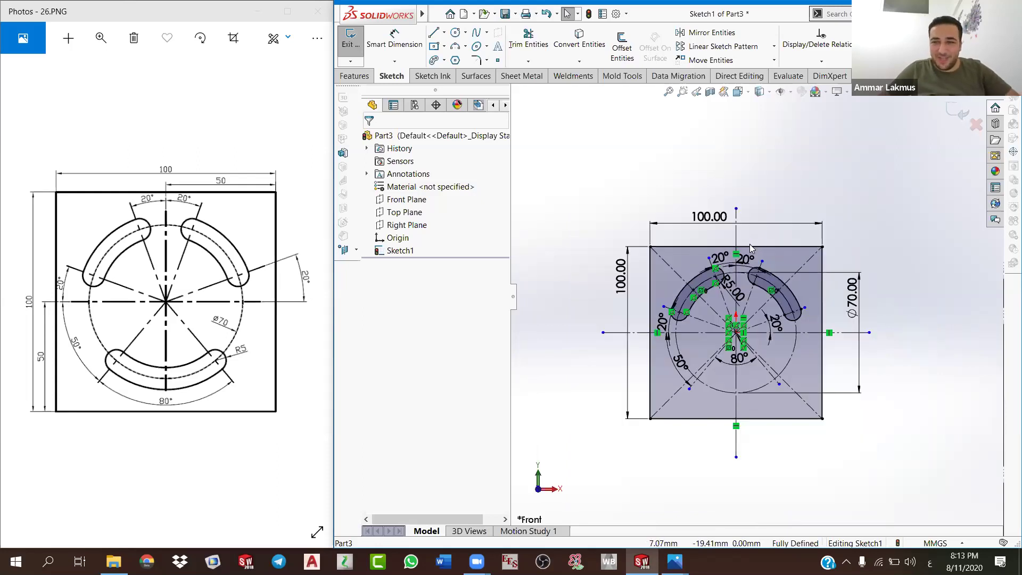
{"action": "key", "text": "f"}
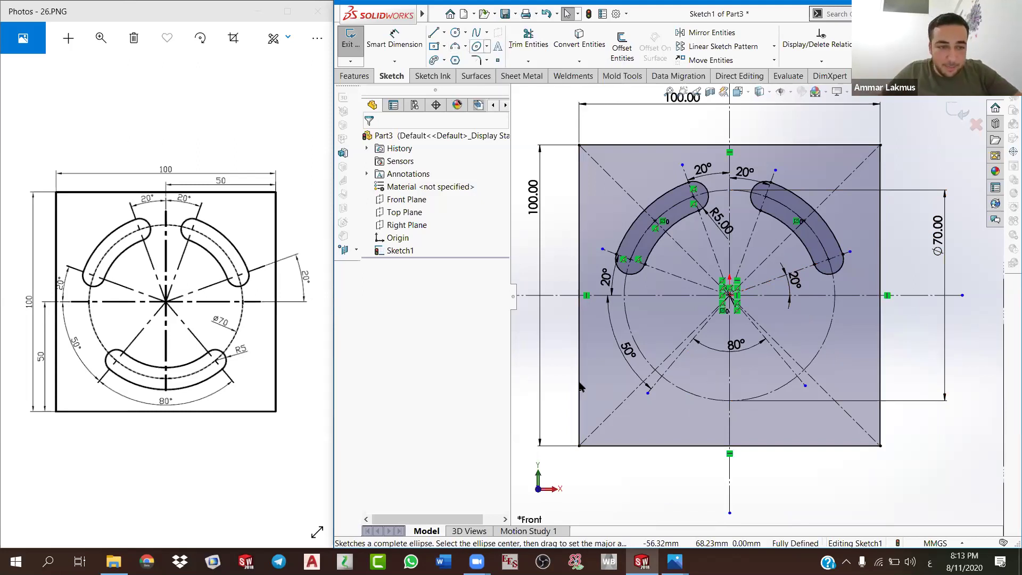
Step: Sketch a three-point arc slot between the two lower 80° centerlines, with a centre arc radius of about 35 mm and a width of about 8 mm
{"action": "left_click", "coordinate": [710, 32]}
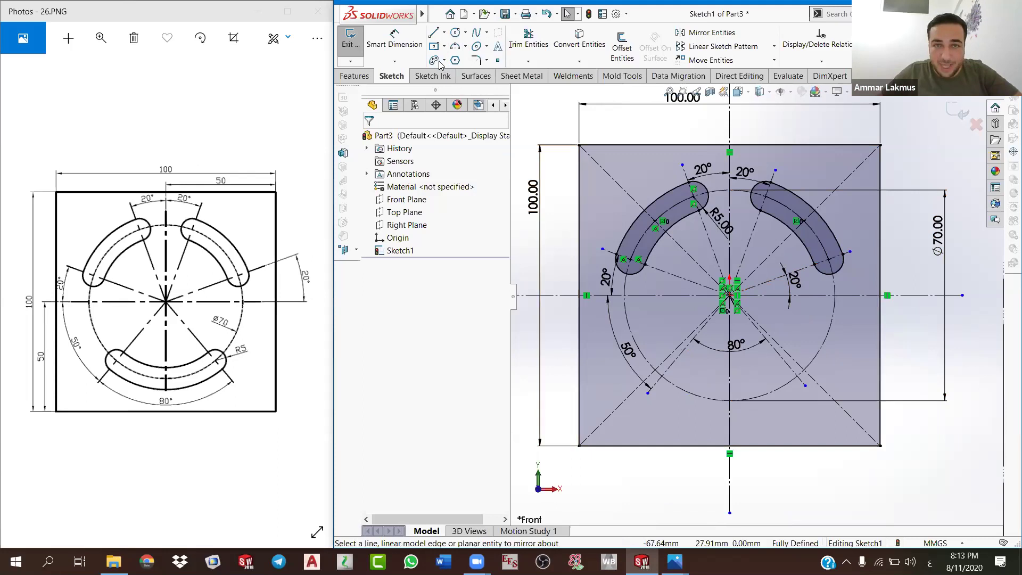
{"action": "left_click", "coordinate": [434, 60]}
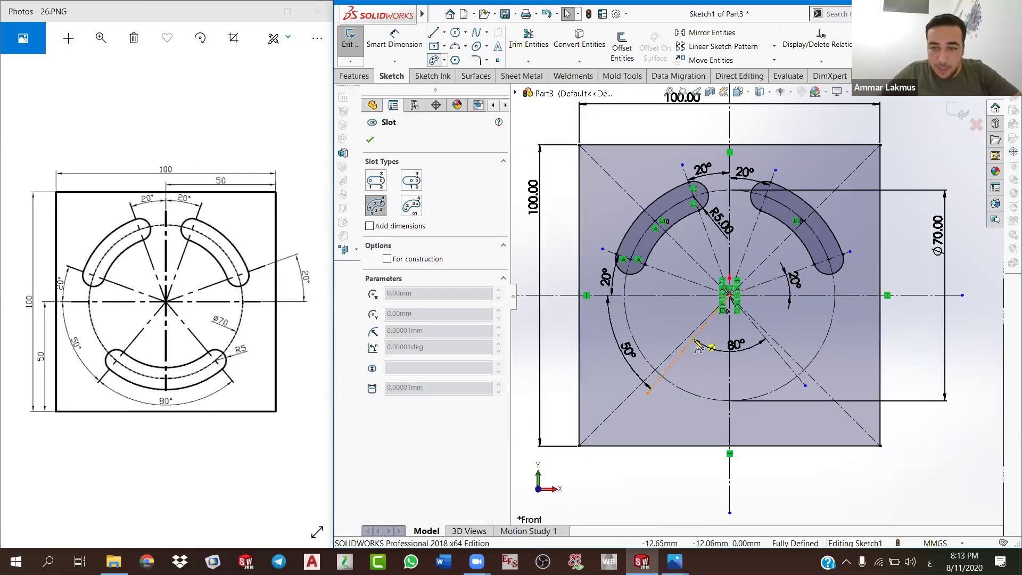
{"action": "scroll", "coordinate": [662, 388], "scroll_direction": "down", "scroll_amount": 2}
{"action": "left_click", "coordinate": [659, 381]}
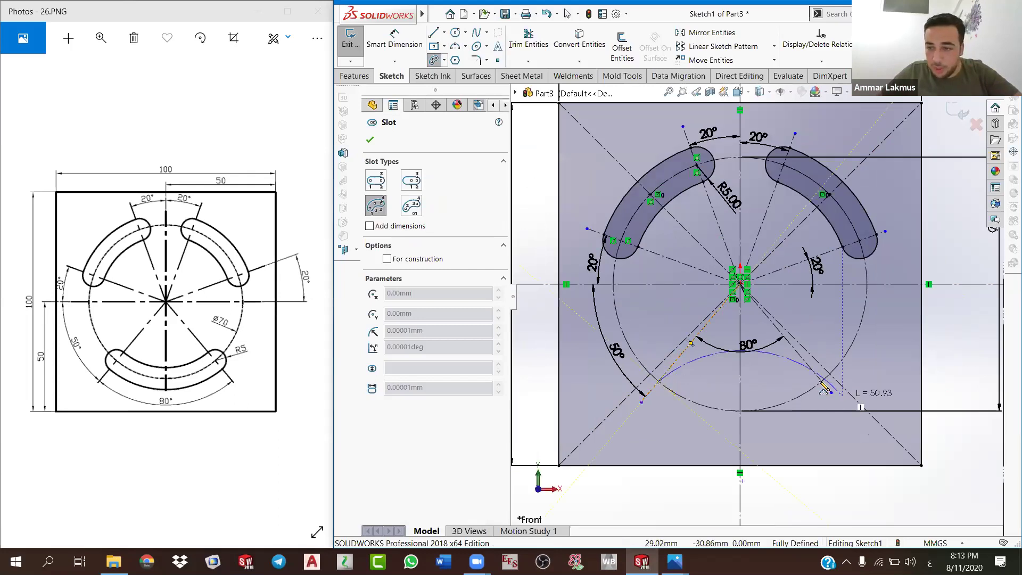
{"action": "left_click", "coordinate": [830, 391]}
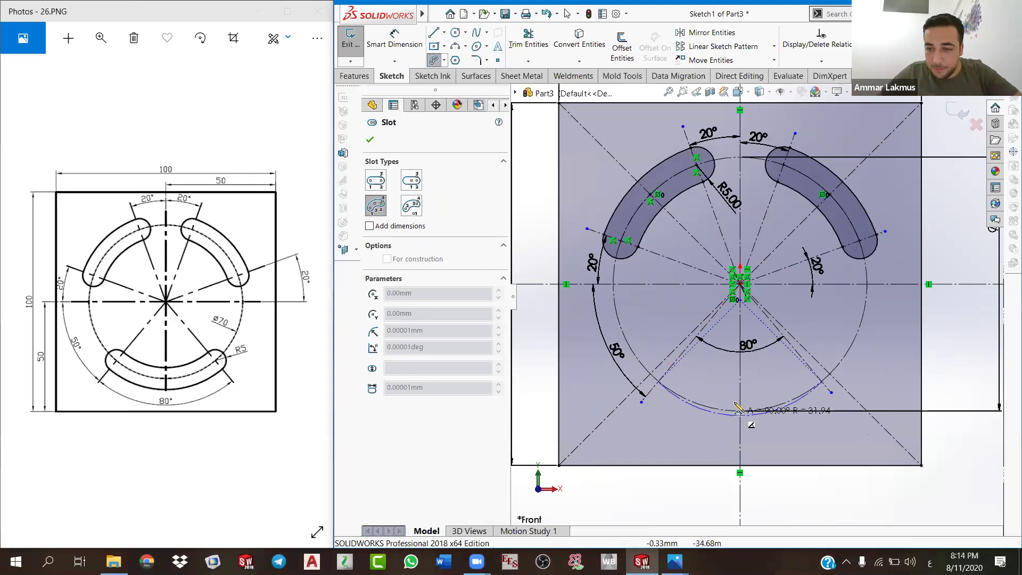
{"action": "left_click", "coordinate": [737, 409]}
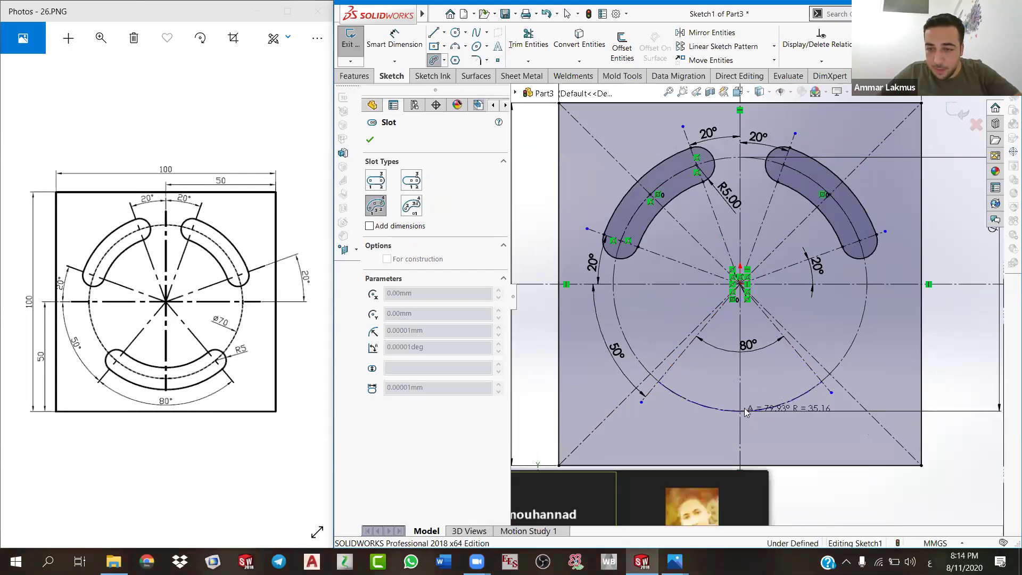
{"action": "left_click", "coordinate": [751, 388]}
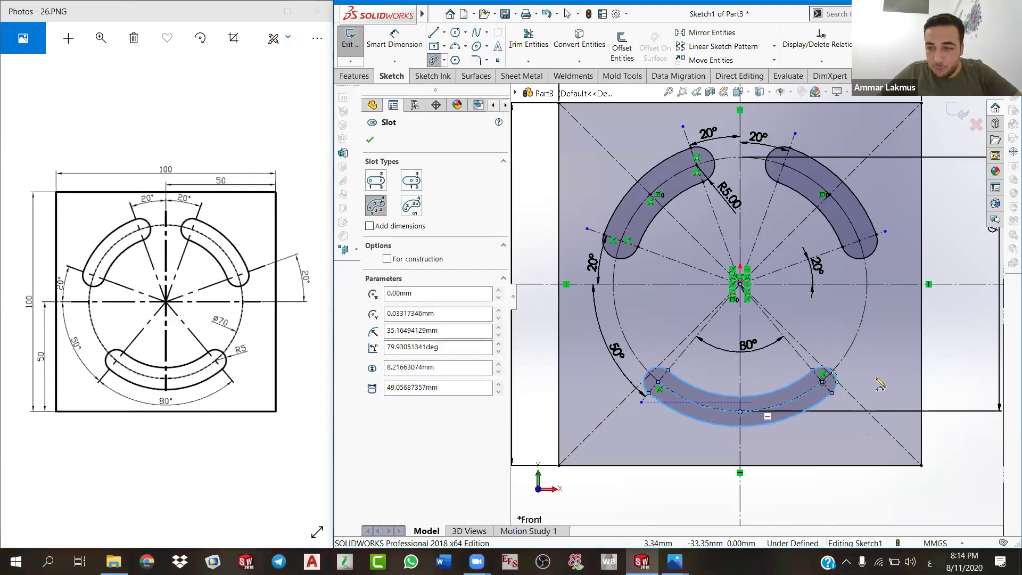
{"action": "right_click", "coordinate": [948, 373]}
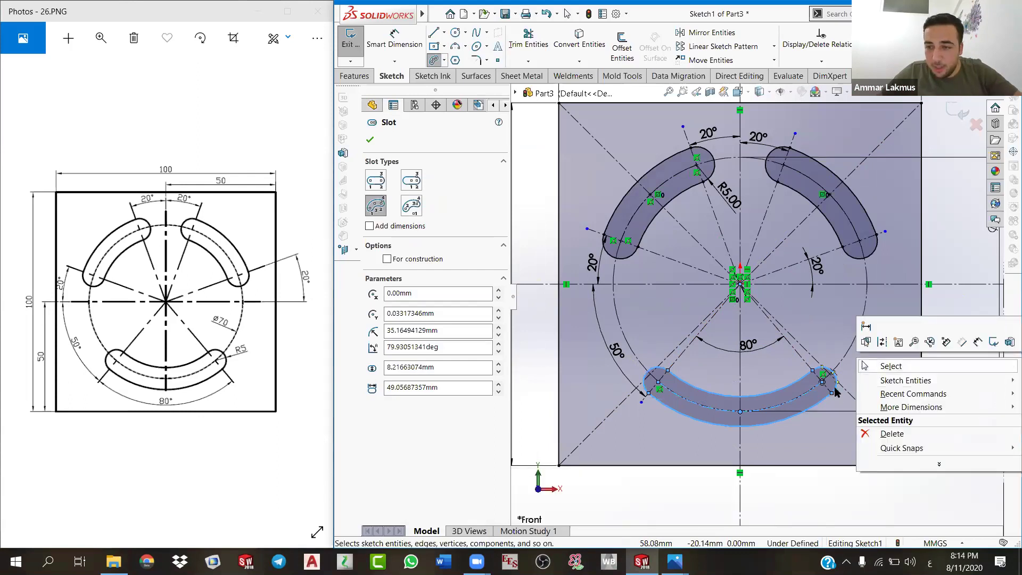
{"action": "left_click", "coordinate": [884, 367]}
Step: Make the centre point of the bottom slot's right end coincident with the 70 mm construction circle
{"action": "scroll", "coordinate": [735, 298], "scroll_direction": "down", "scroll_amount": 5}
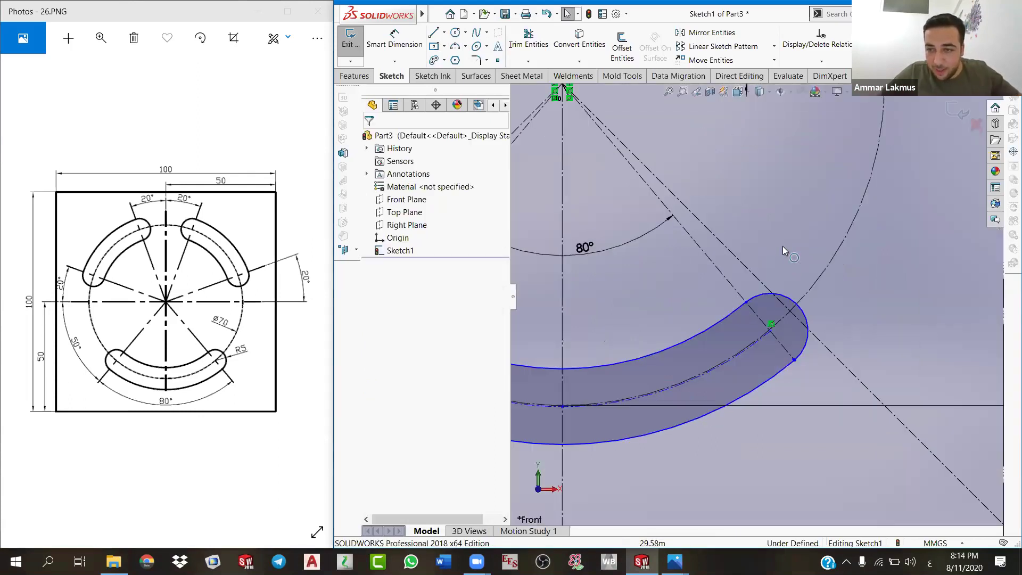
{"action": "scroll", "coordinate": [733, 297], "scroll_direction": "down", "scroll_amount": 2}
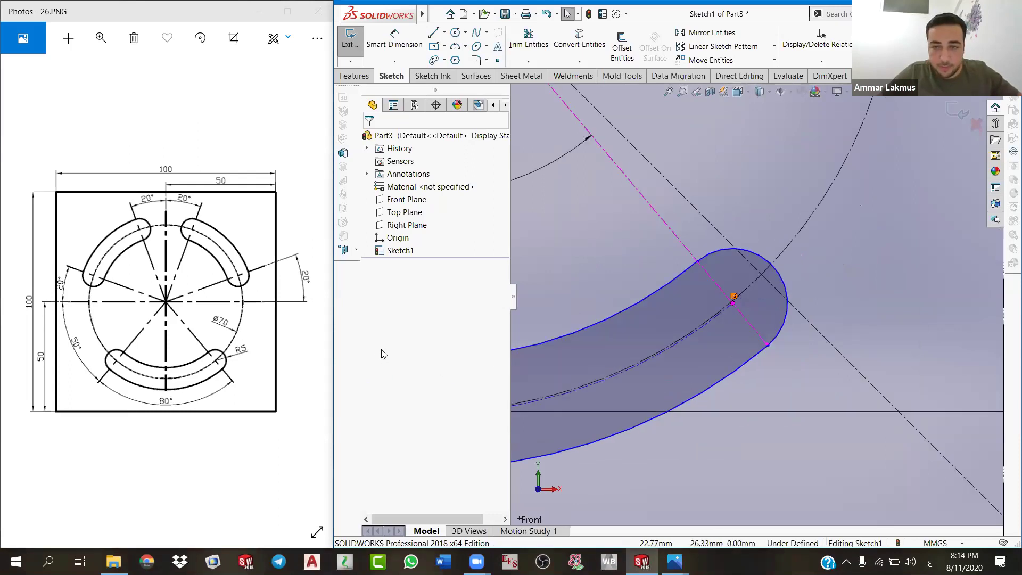
{"action": "left_click", "coordinate": [373, 342]}
{"action": "left_click", "coordinate": [372, 140]}
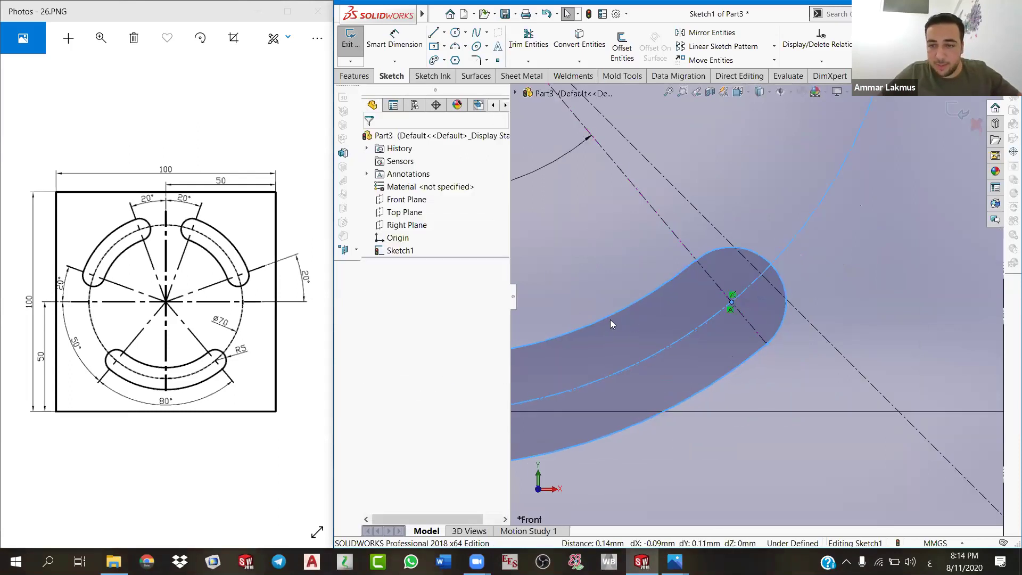
Step: Make the centre point of the bottom slot's left end coincident with the 70 mm construction circle
{"action": "scroll", "coordinate": [561, 282], "scroll_direction": "up", "scroll_amount": 1}
{"action": "scroll", "coordinate": [676, 311], "scroll_direction": "up", "scroll_amount": 2}
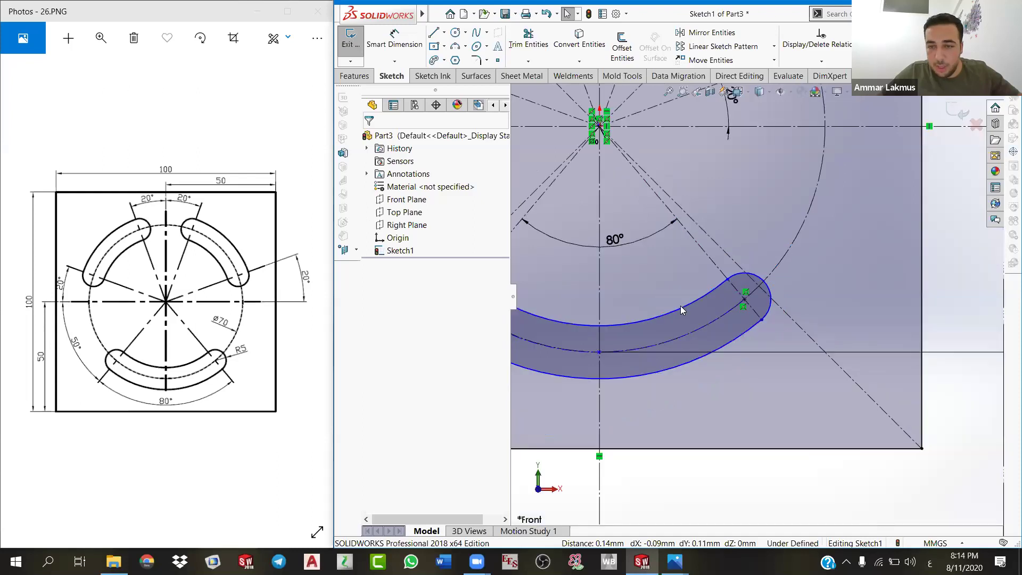
{"action": "scroll", "coordinate": [683, 296], "scroll_direction": "down", "scroll_amount": 3}
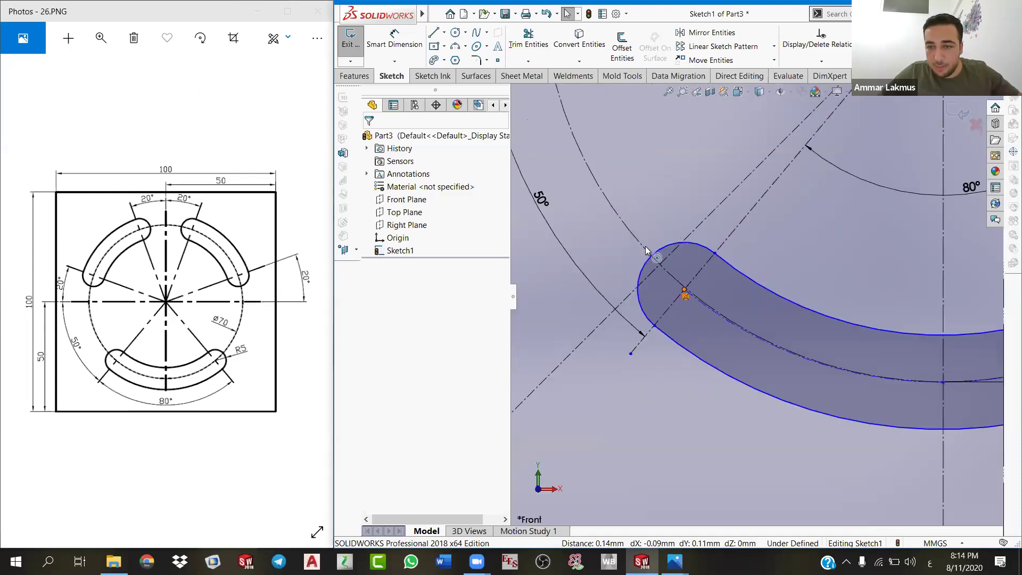
{"action": "left_click", "coordinate": [637, 242], "text": "ctrl"}
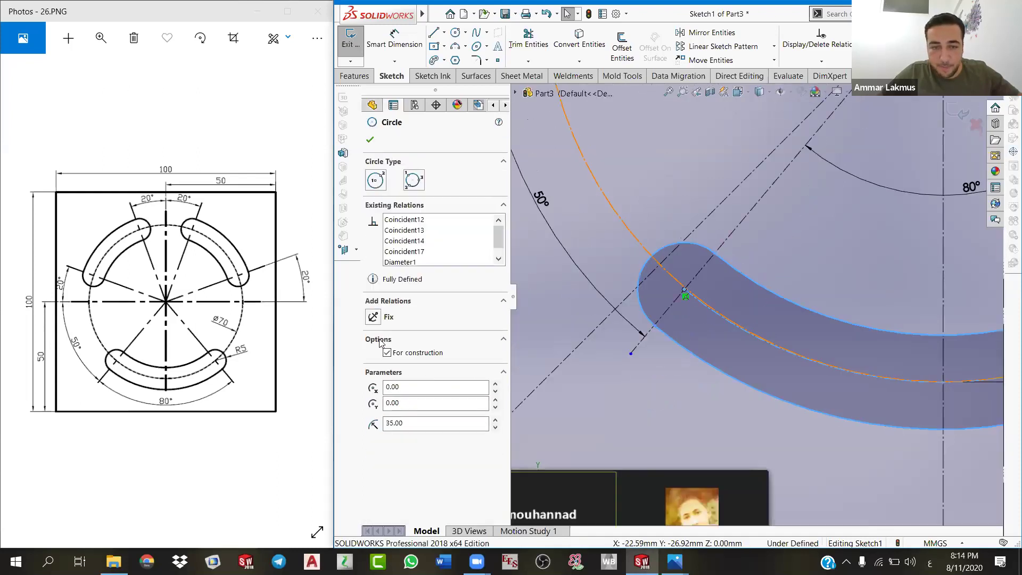
{"action": "left_click", "coordinate": [388, 345]}
{"action": "key", "text": "Escape"}
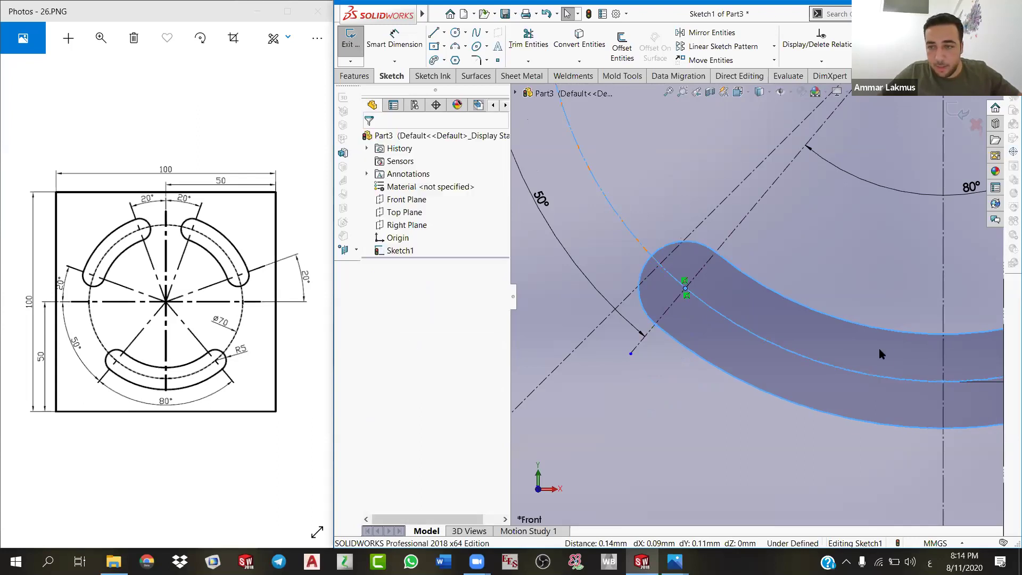
Step: Make the midpoint of the bottom slot's centre arc coincident with the 70 mm construction circle
{"action": "scroll", "coordinate": [867, 356], "scroll_direction": "up", "scroll_amount": 2}
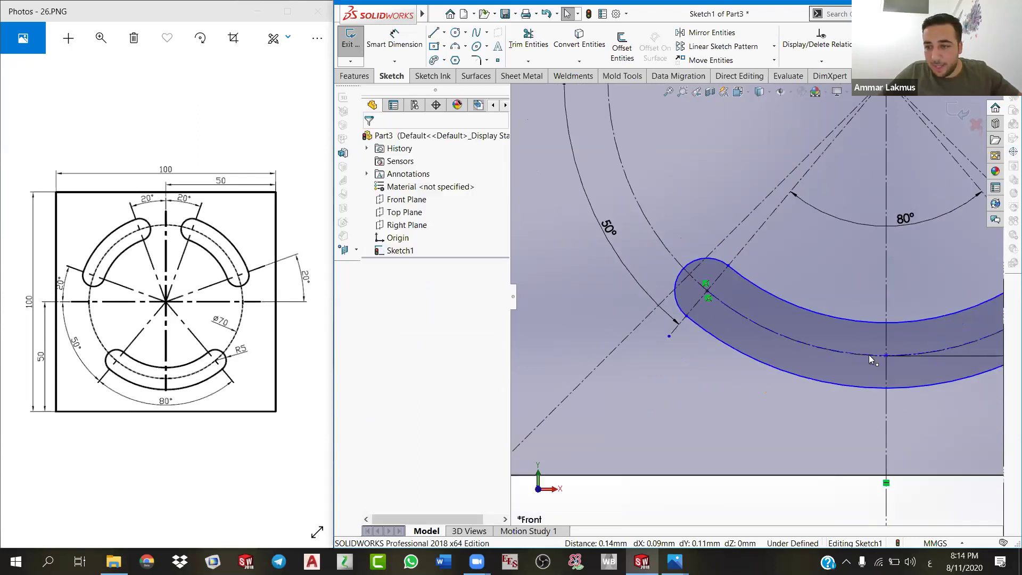
{"action": "scroll", "coordinate": [865, 355], "scroll_direction": "down", "scroll_amount": 2}
{"action": "left_click", "coordinate": [864, 356]}
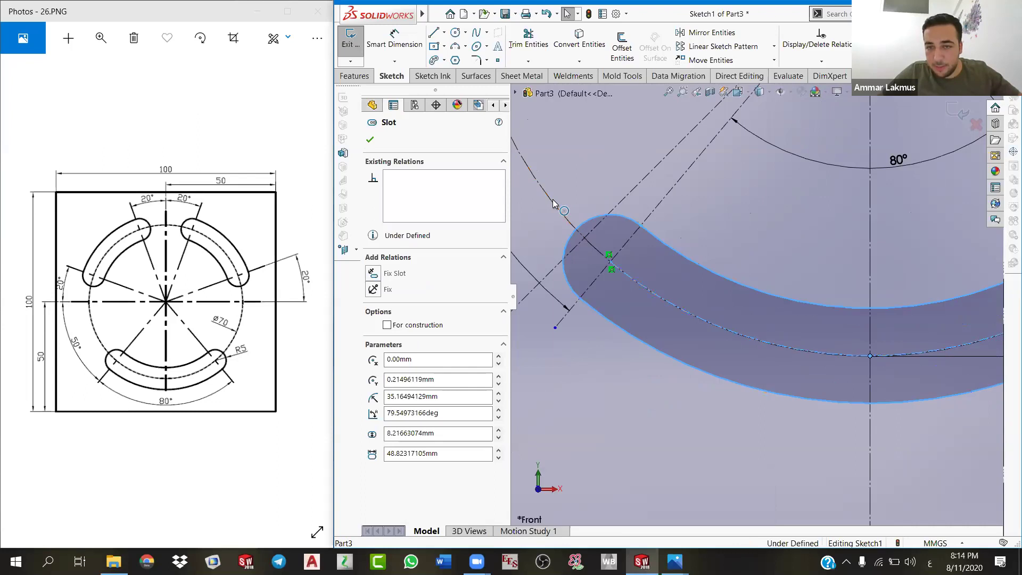
{"action": "left_click", "coordinate": [379, 343]}
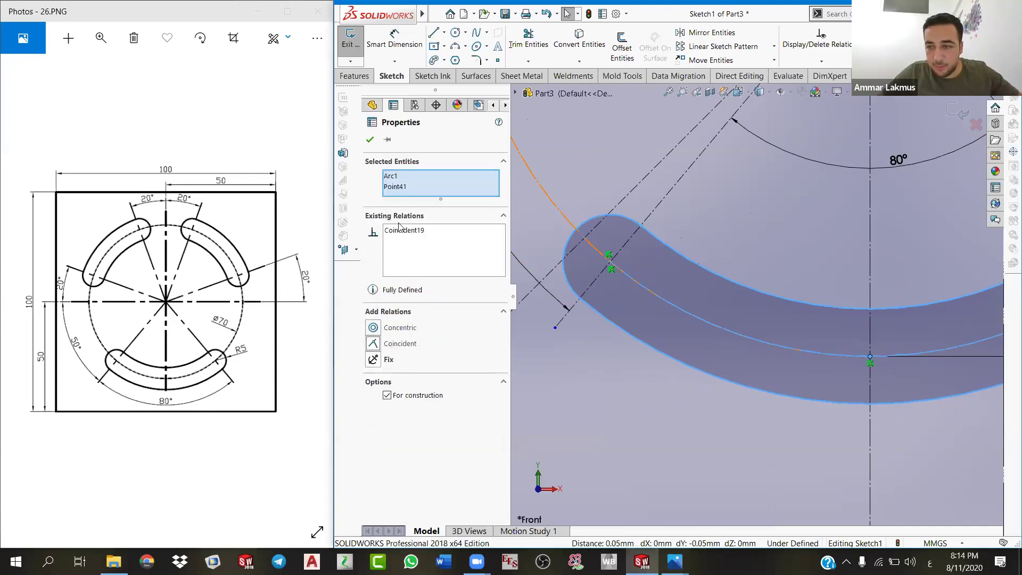
{"action": "left_click", "coordinate": [370, 140]}
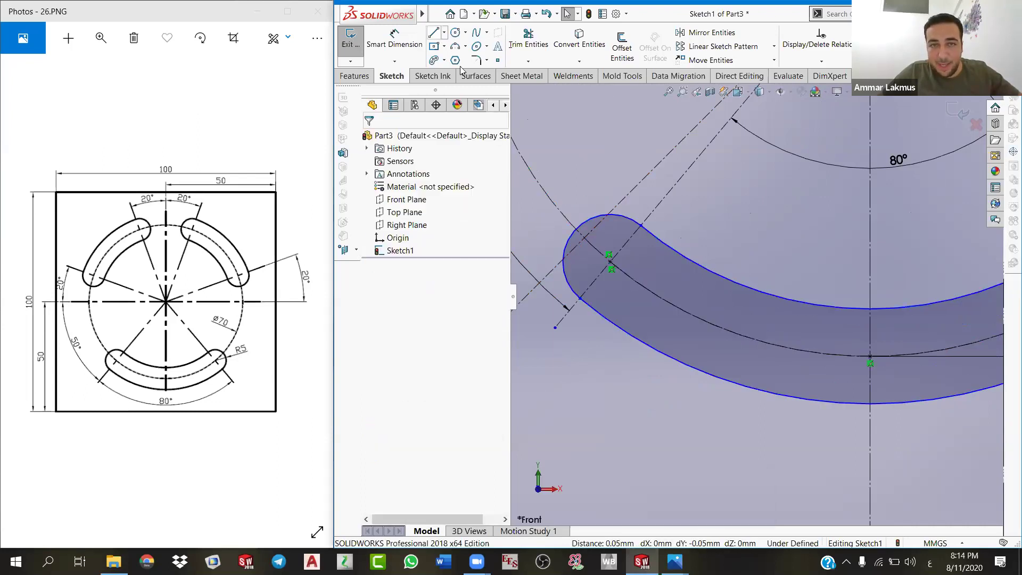
Step: Add an Equal relation between the inner arcs of the bottom slot and the upper-left slot
{"action": "left_click", "coordinate": [394, 42]}
{"action": "scroll", "coordinate": [692, 202], "scroll_direction": "up", "scroll_amount": 2}
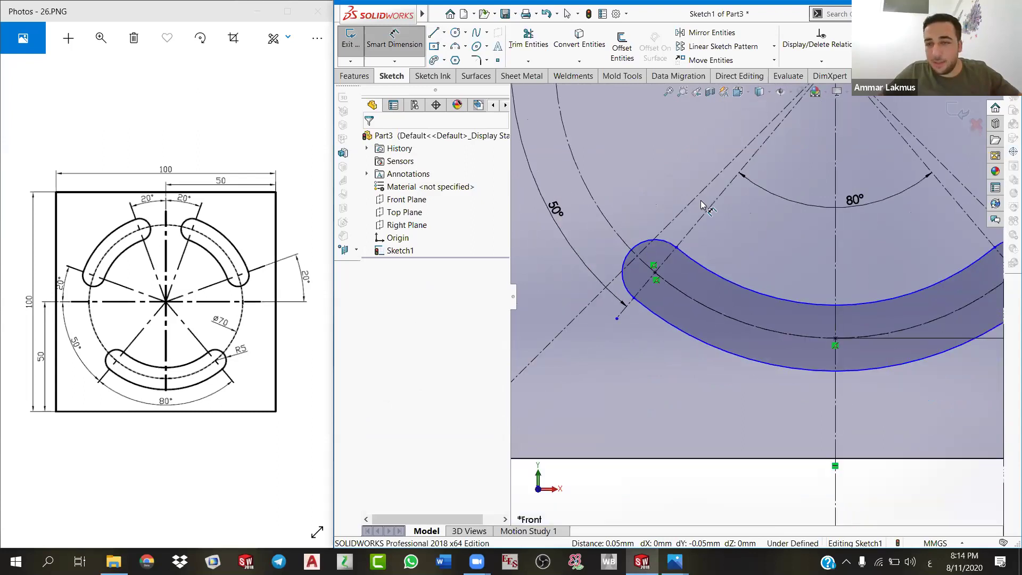
{"action": "scroll", "coordinate": [612, 213], "scroll_direction": "up", "scroll_amount": 3}
{"action": "scroll", "coordinate": [761, 296], "scroll_direction": "up", "scroll_amount": 3}
{"action": "right_click", "coordinate": [765, 297]}
{"action": "left_click", "coordinate": [735, 230]}
{"action": "left_click", "coordinate": [734, 227], "text": "ctrl"}
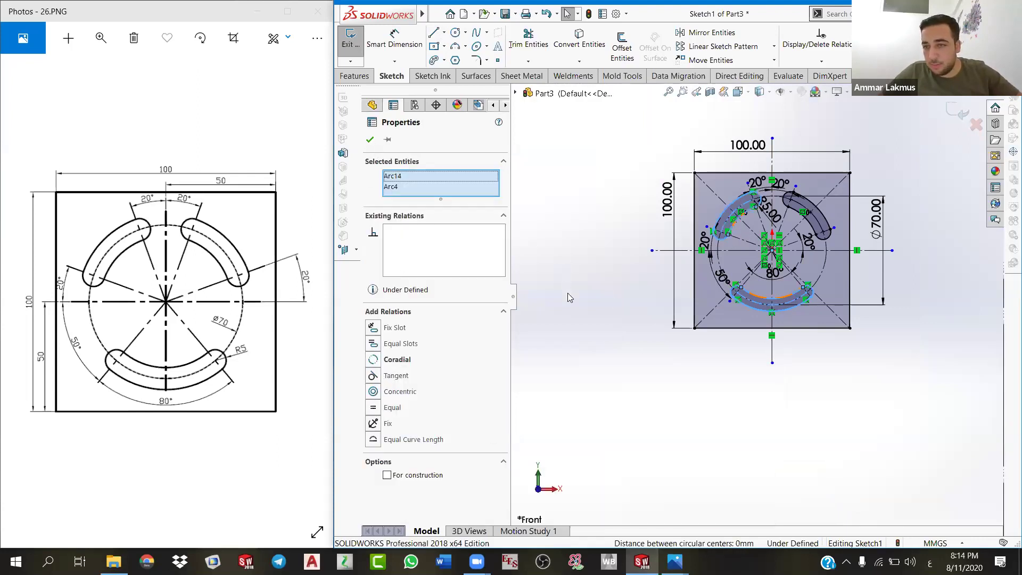
{"action": "left_click", "coordinate": [586, 305]}
Step: Set the radius of the upper-left slot's rounded end to 5.05 mm to test the link between the slots
{"action": "scroll", "coordinate": [830, 216], "scroll_direction": "up", "scroll_amount": 1}
{"action": "scroll", "coordinate": [800, 248], "scroll_direction": "down", "scroll_amount": 1}
{"action": "scroll", "coordinate": [799, 247], "scroll_direction": "up", "scroll_amount": 1}
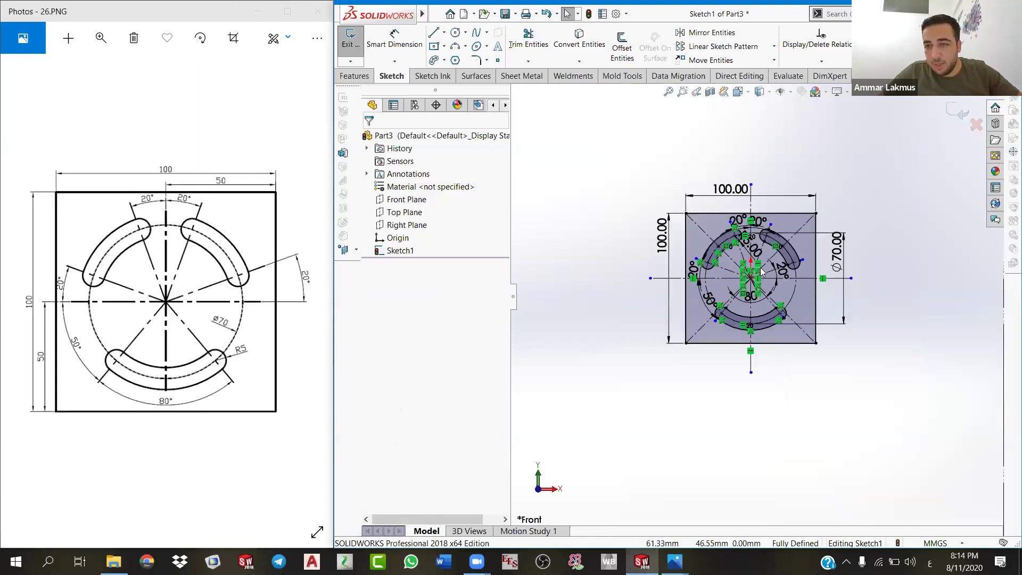
{"action": "scroll", "coordinate": [708, 271], "scroll_direction": "down", "scroll_amount": 1}
{"action": "scroll", "coordinate": [702, 263], "scroll_direction": "down", "scroll_amount": 2}
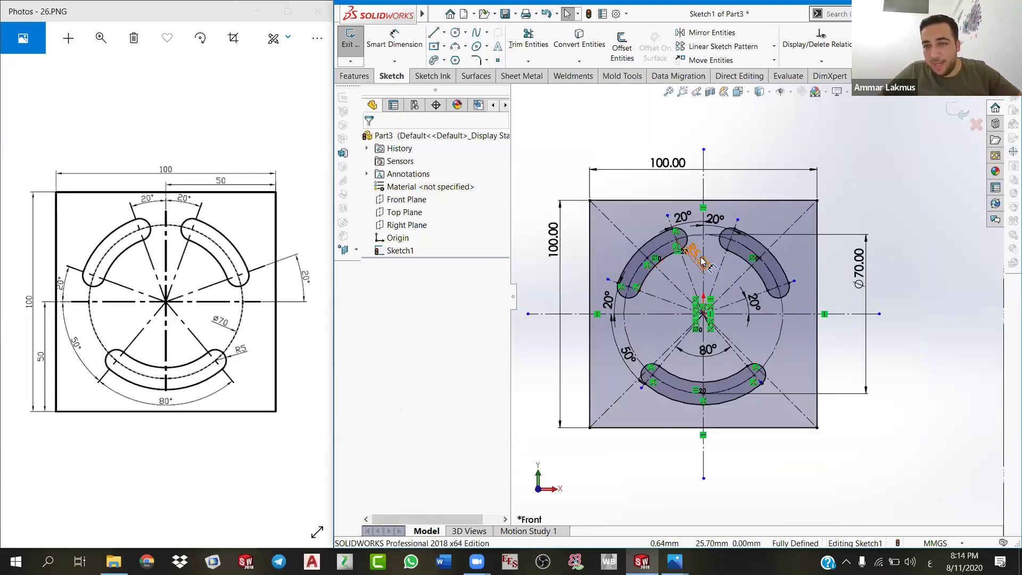
{"action": "left_click", "coordinate": [705, 260]}
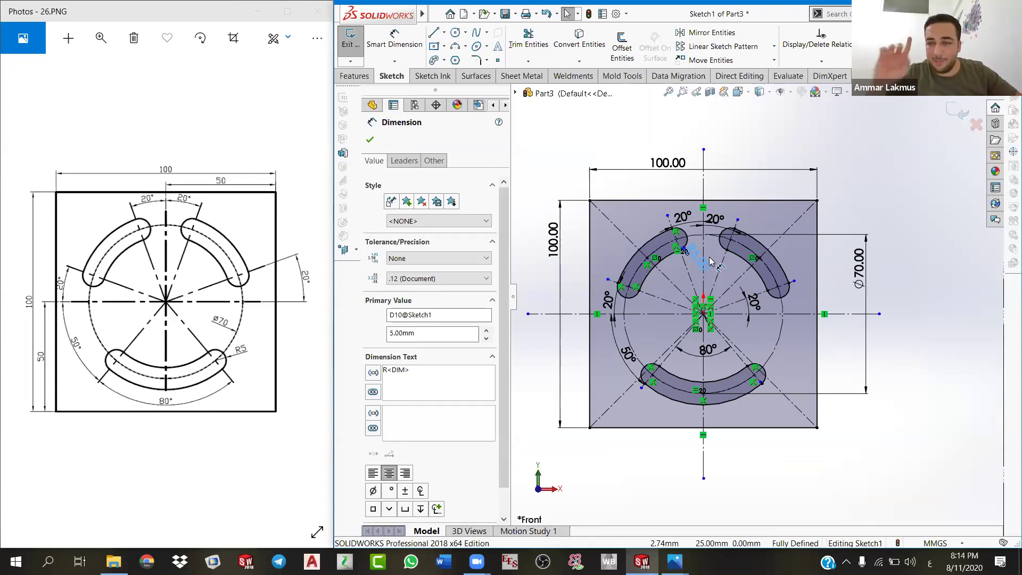
{"action": "double_click", "coordinate": [695, 261]}
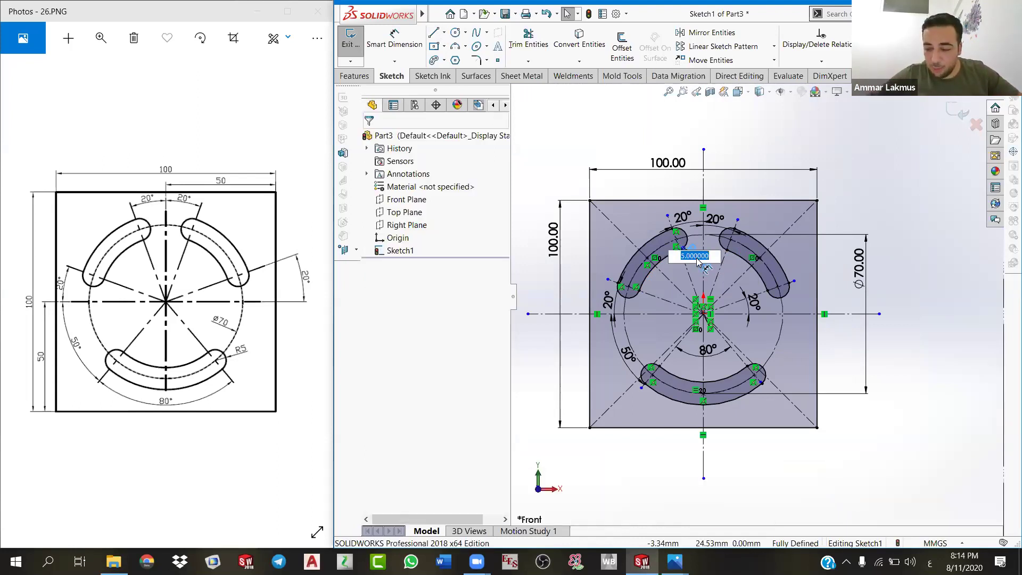
{"action": "type", "text": "5.05"}
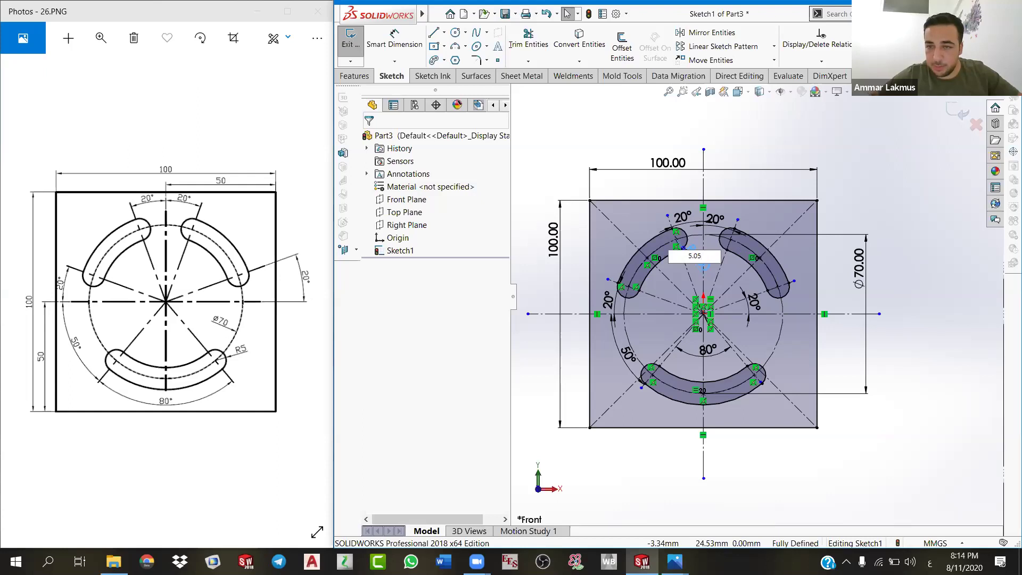
{"action": "key", "text": "Return"}
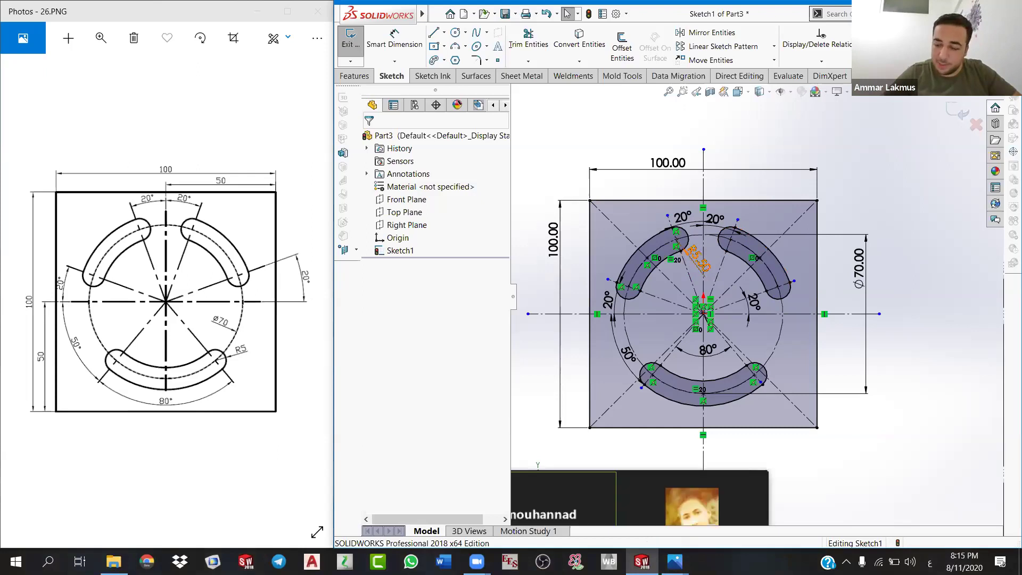
Step: Set the radius of the upper-left slot's rounded end back to 5 mm
{"action": "double_click", "coordinate": [696, 258]}
{"action": "type", "text": "5"}
{"action": "key", "text": "Return"}
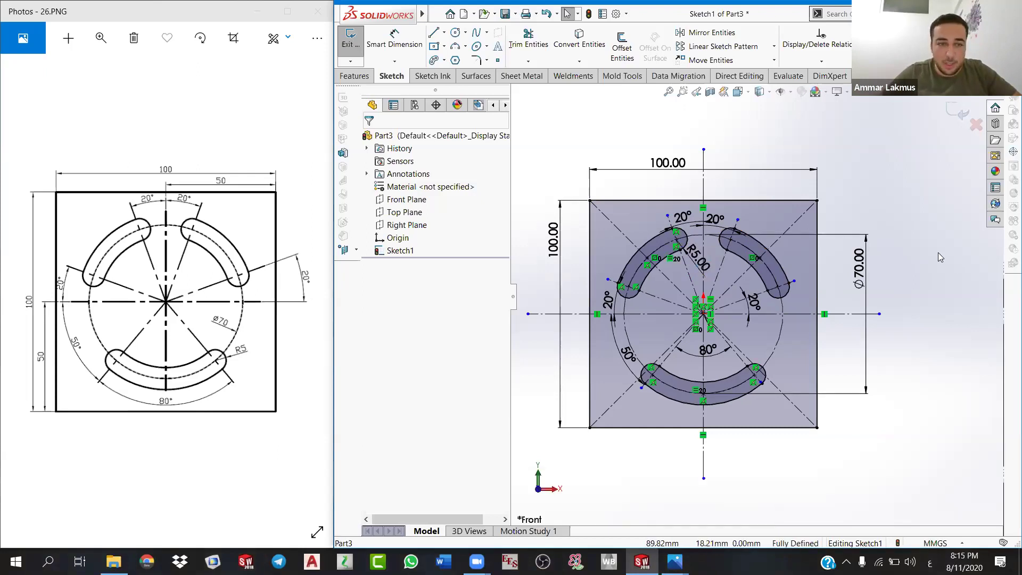
Step: Examine the relations and parameters of the bottom slot and the upper-left slot
{"action": "right_click", "coordinate": [924, 275]}
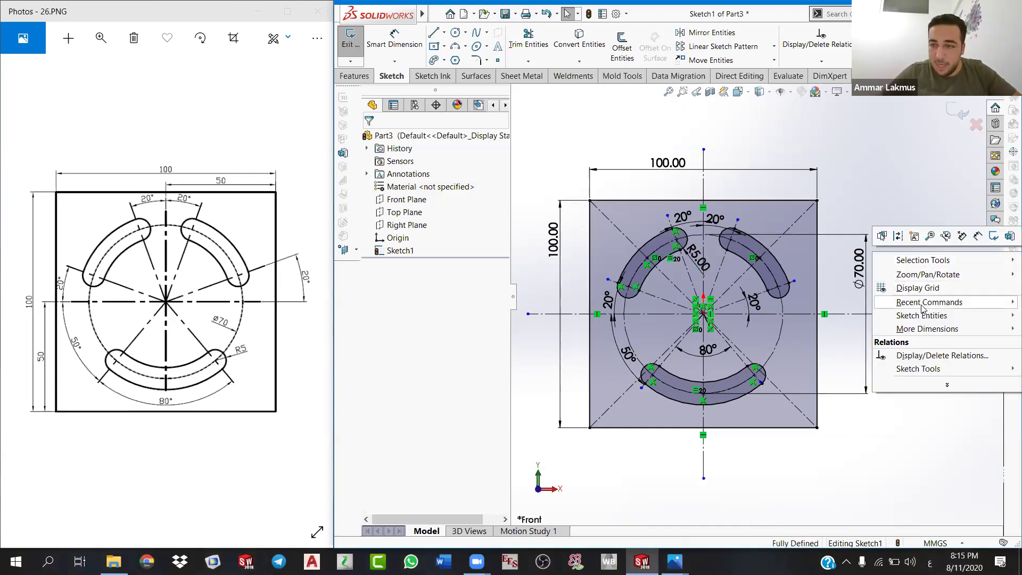
{"action": "left_click", "coordinate": [901, 166]}
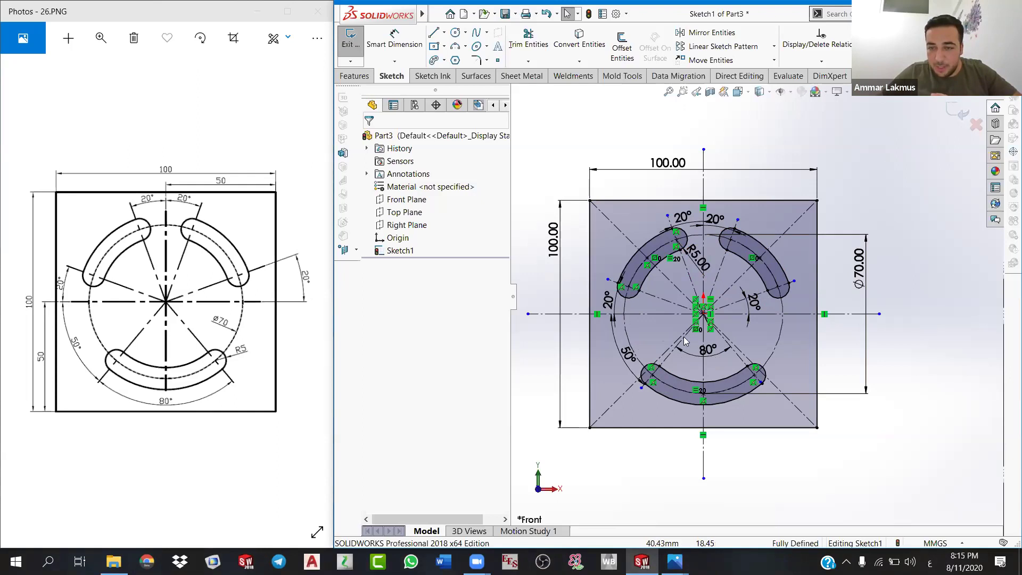
{"action": "left_click", "coordinate": [659, 367]}
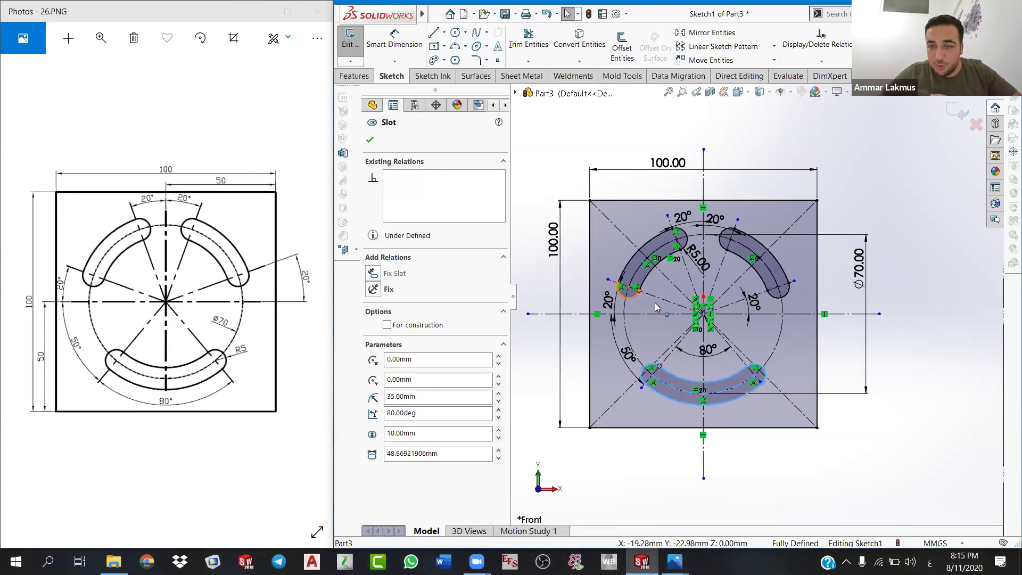
{"action": "left_click", "coordinate": [639, 290]}
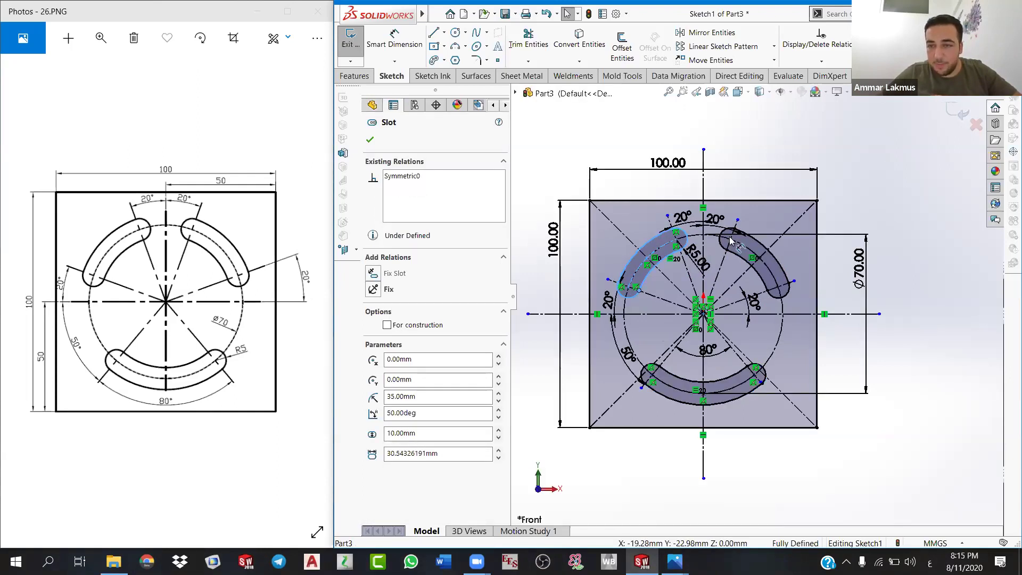
Step: Save the part as Part3 in the "me" folder and exit the sketch
{"action": "key", "text": "f"}
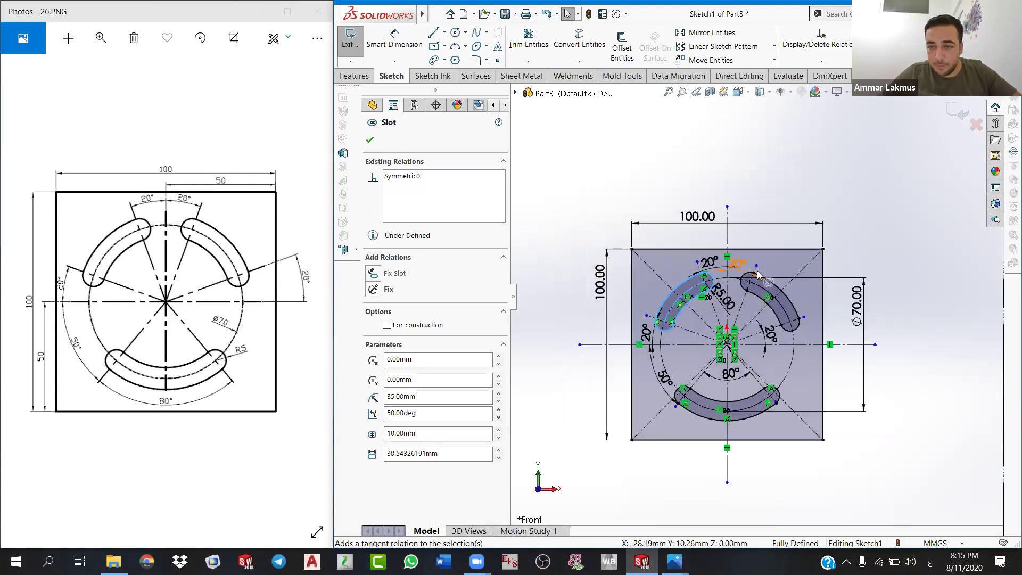
{"action": "scroll", "coordinate": [752, 278], "scroll_direction": "down", "scroll_amount": 4}
{"action": "left_click", "coordinate": [756, 288]}
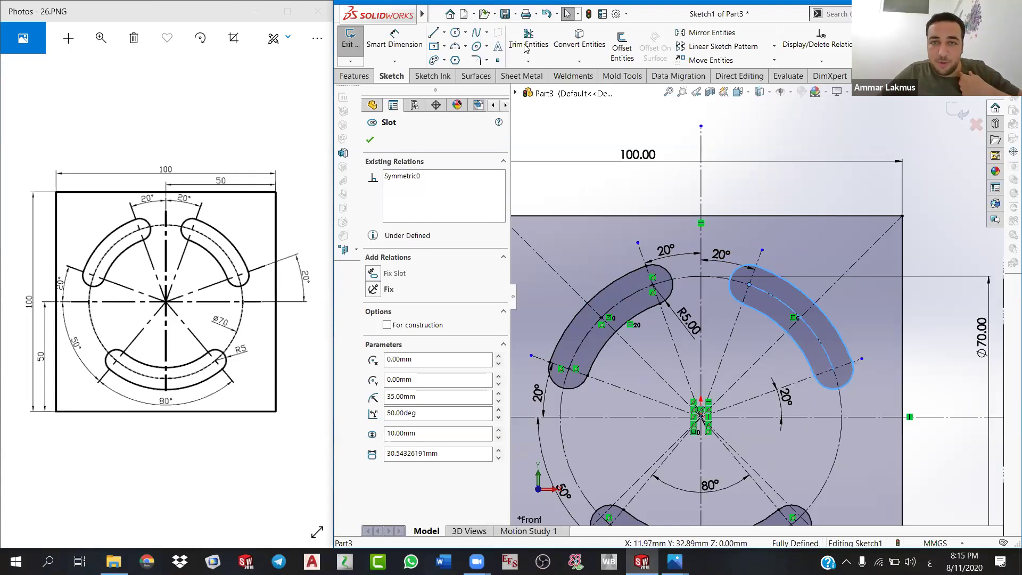
{"action": "left_click", "coordinate": [515, 14]}
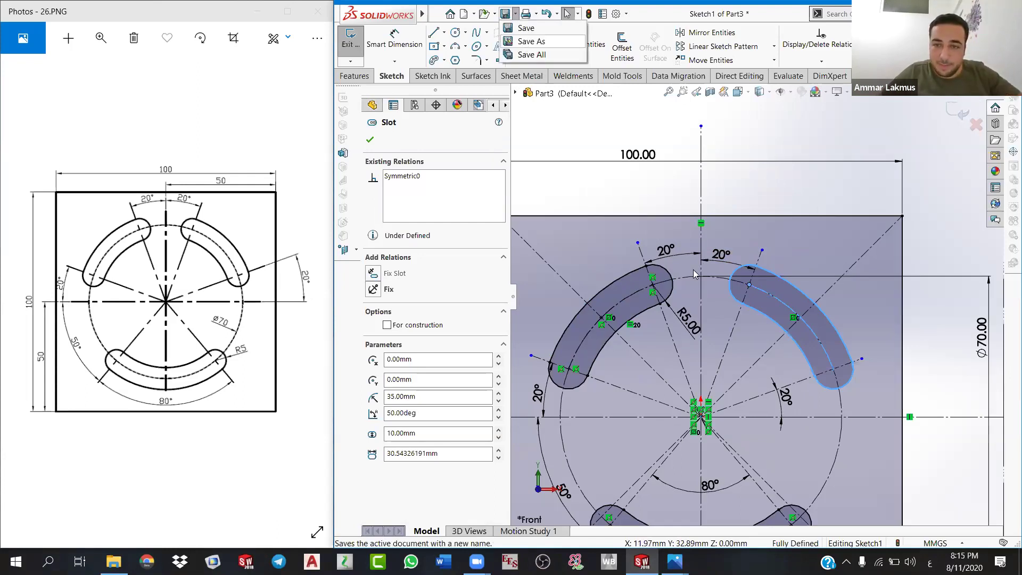
{"action": "key", "text": "Return"}
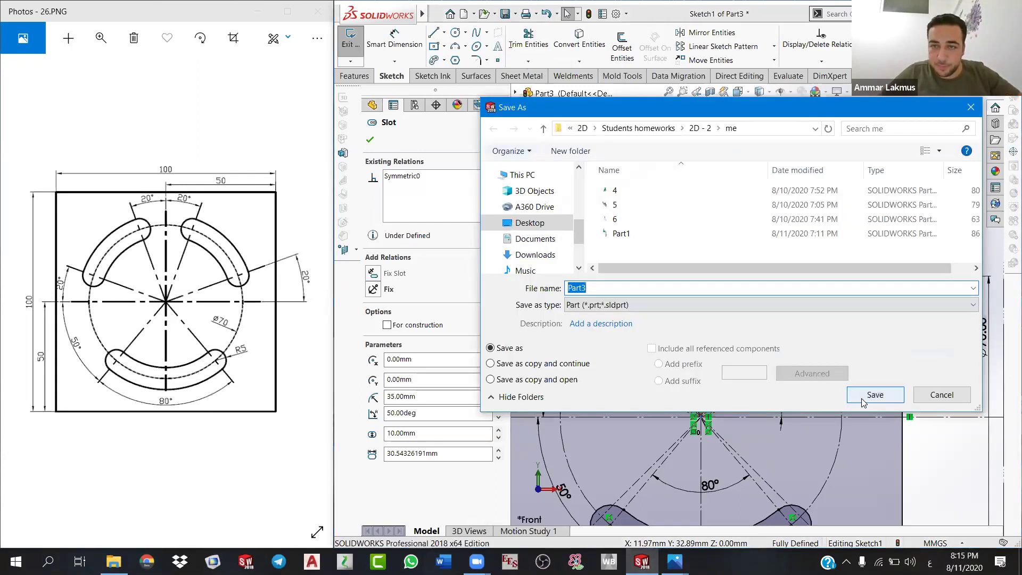
{"action": "key", "text": "Return"}
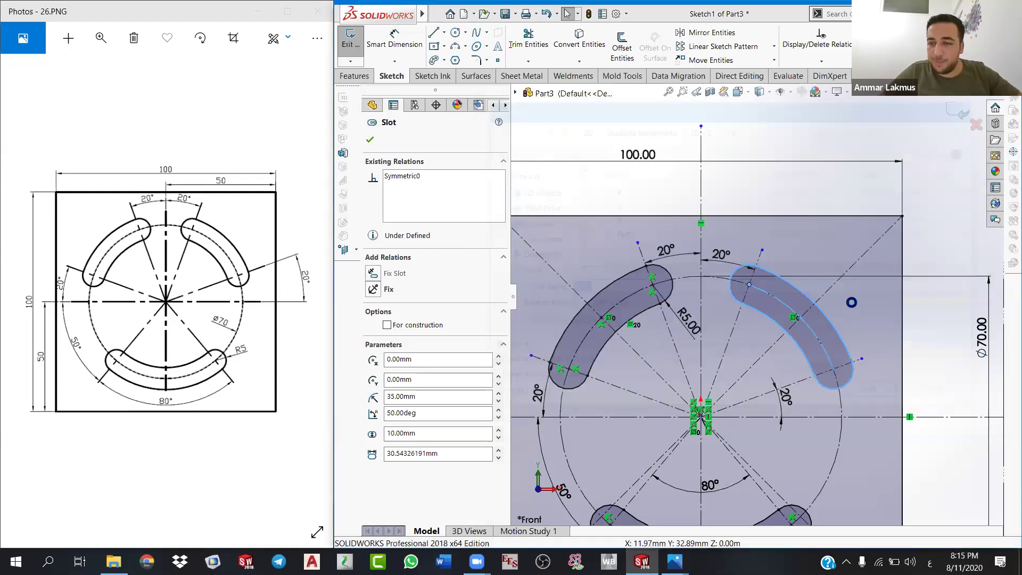
{"action": "scroll", "coordinate": [947, 115], "scroll_direction": "up", "scroll_amount": 1}
{"action": "left_click", "coordinate": [957, 110]}
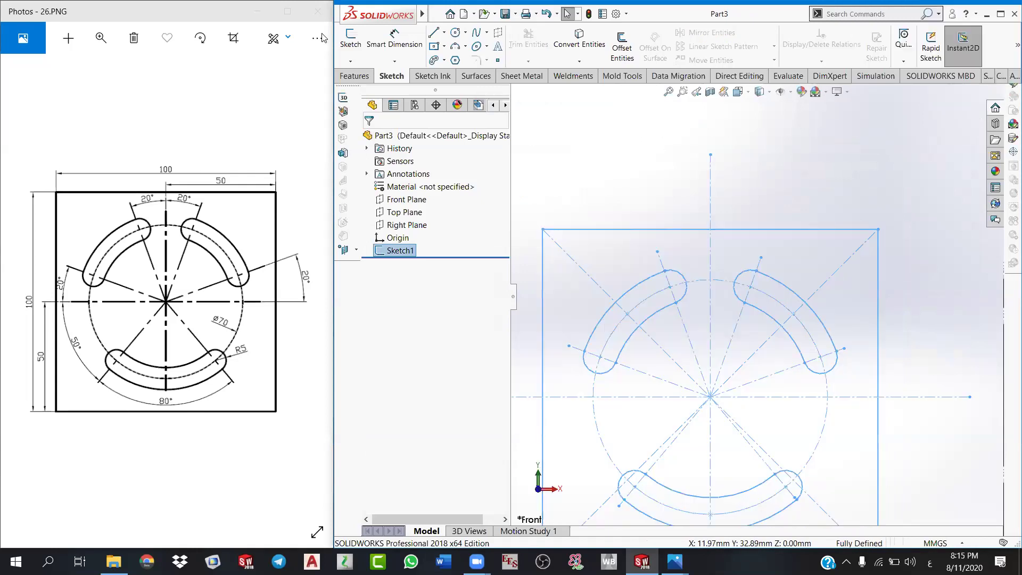
Step: Close the finished part and create a new part document
{"action": "key", "text": "super+Up"}
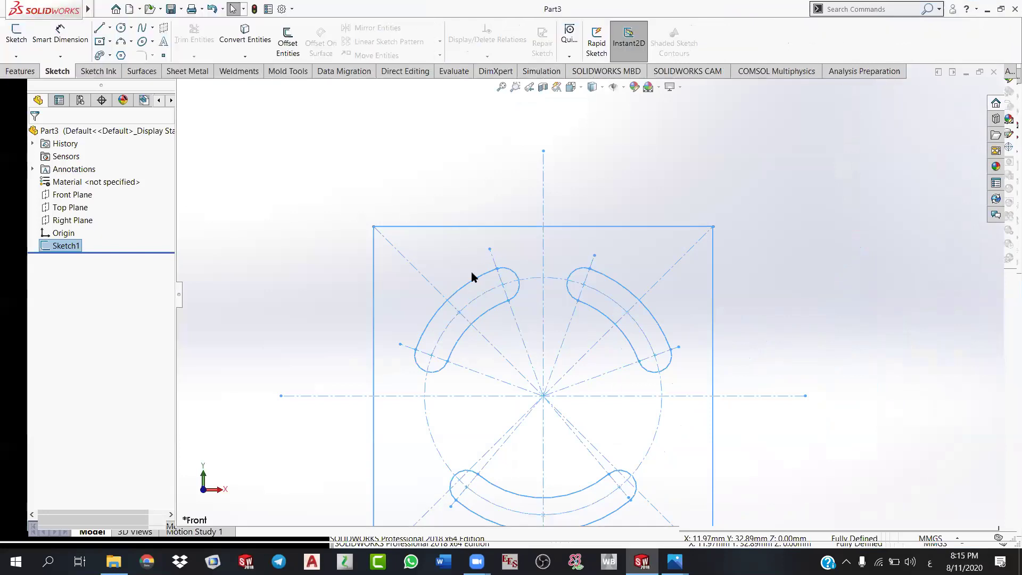
{"action": "key", "text": "ctrl+w"}
{"action": "key", "text": "ctrl+n"}
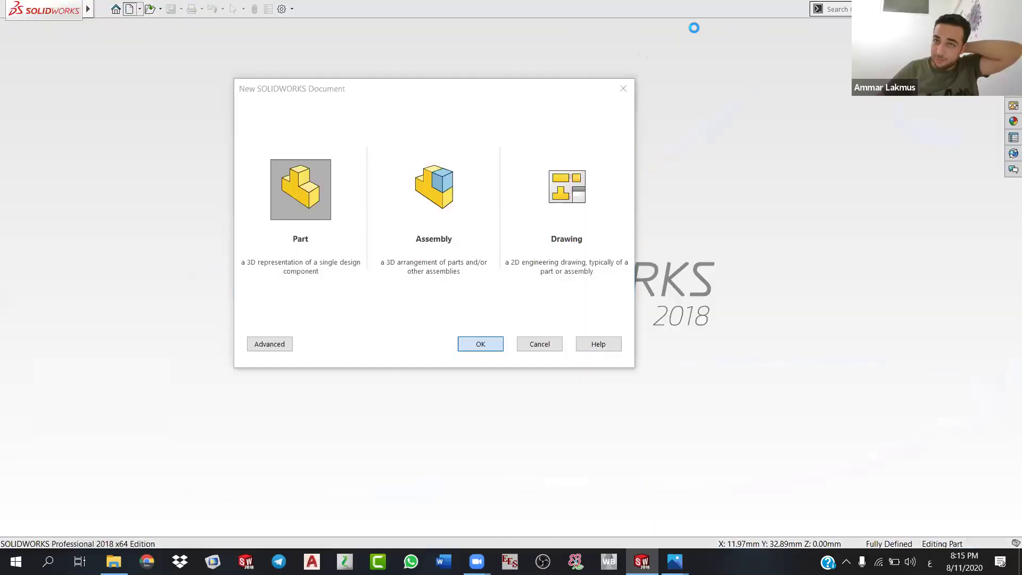
{"action": "key", "text": "Return"}
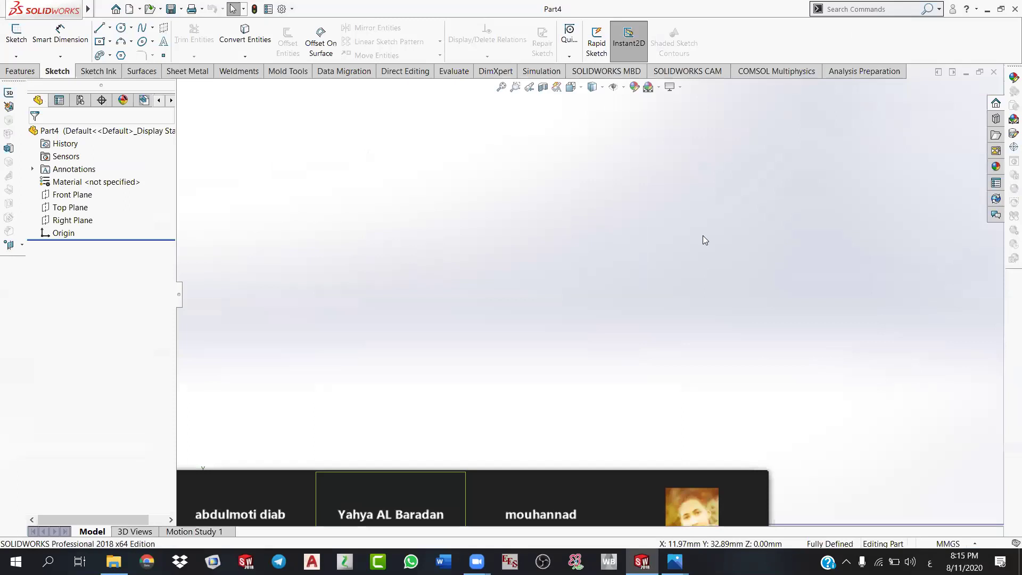
Step: Tile the new part's window at full height beside the exercise drawing image
{"action": "key", "text": "super+Down"}
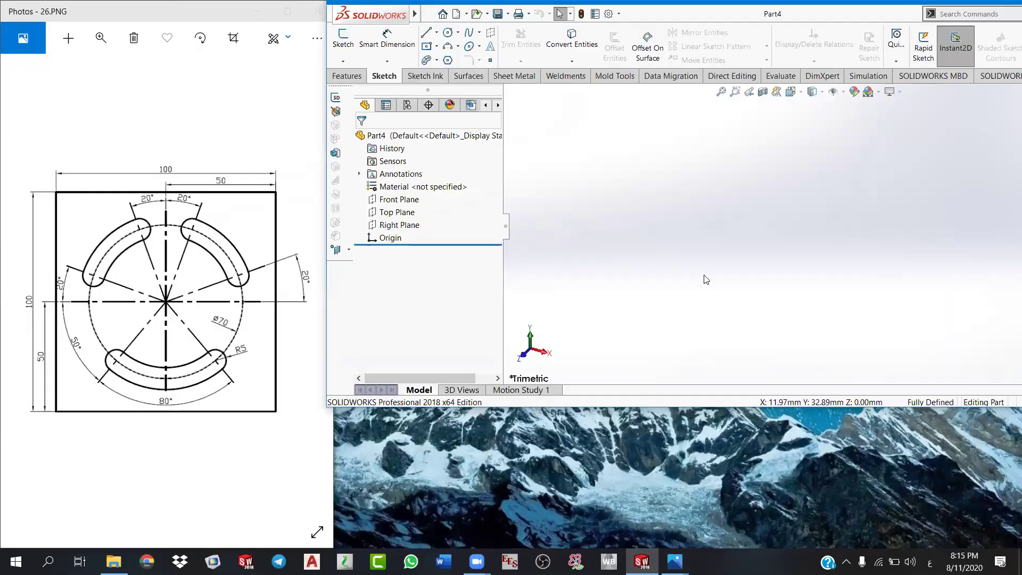
{"action": "key", "text": "super+Right"}
{"action": "key", "text": "super+Up"}
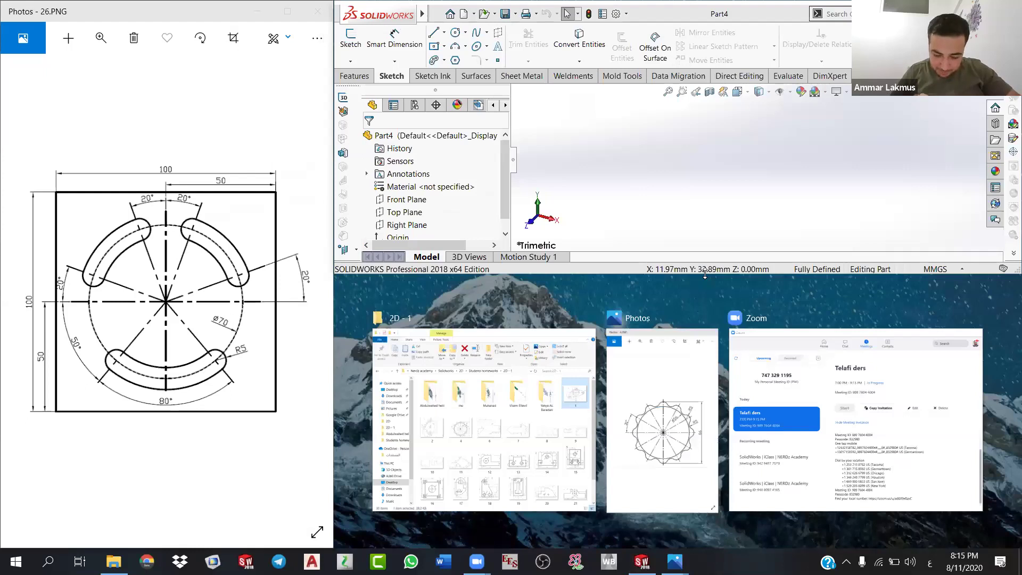
{"action": "double_click", "coordinate": [704, 274]}
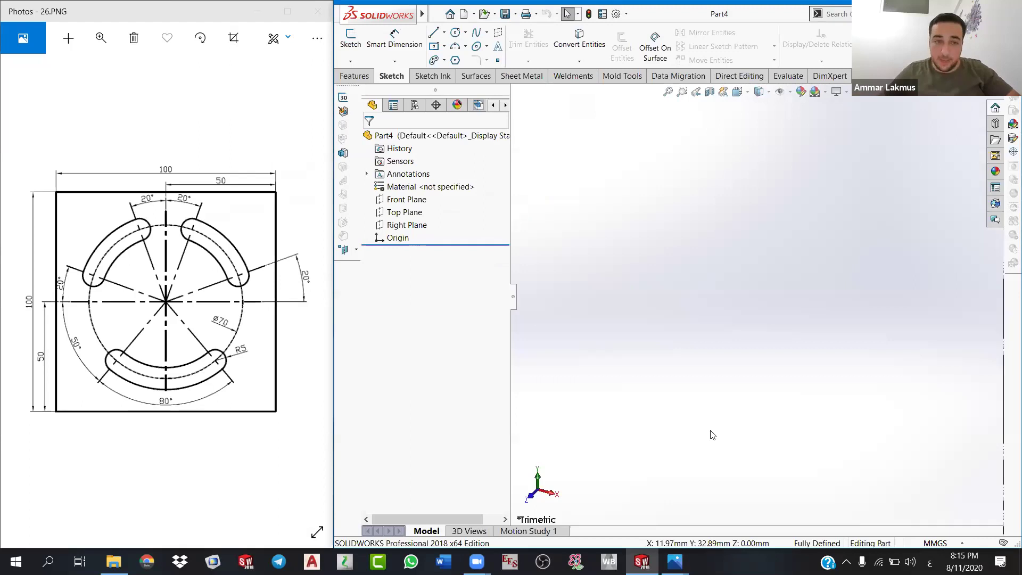
Step: Switch to Photos and go back through the exercise drawings to 4.PNG
{"action": "left_click", "coordinate": [300, 289]}
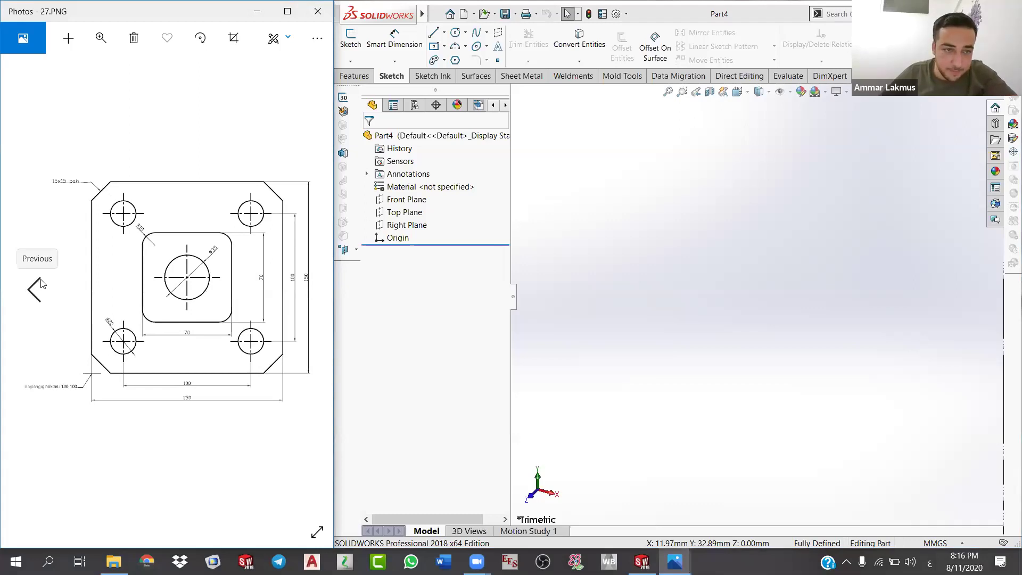
{"action": "left_click", "coordinate": [35, 289]}
{"action": "left_click", "coordinate": [36, 289]}
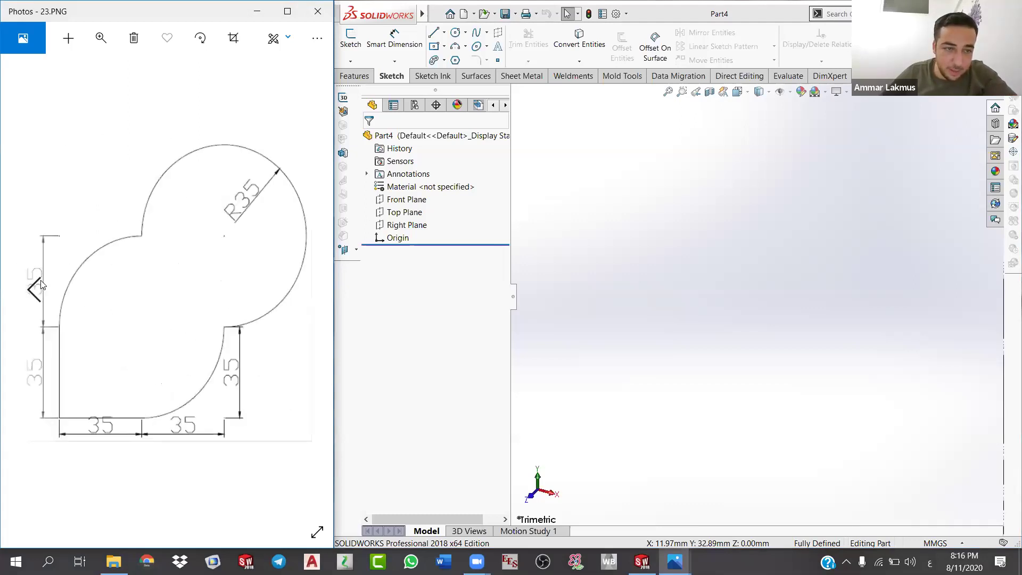
{"action": "left_click", "coordinate": [39, 281]}
{"action": "left_click", "coordinate": [39, 281]}
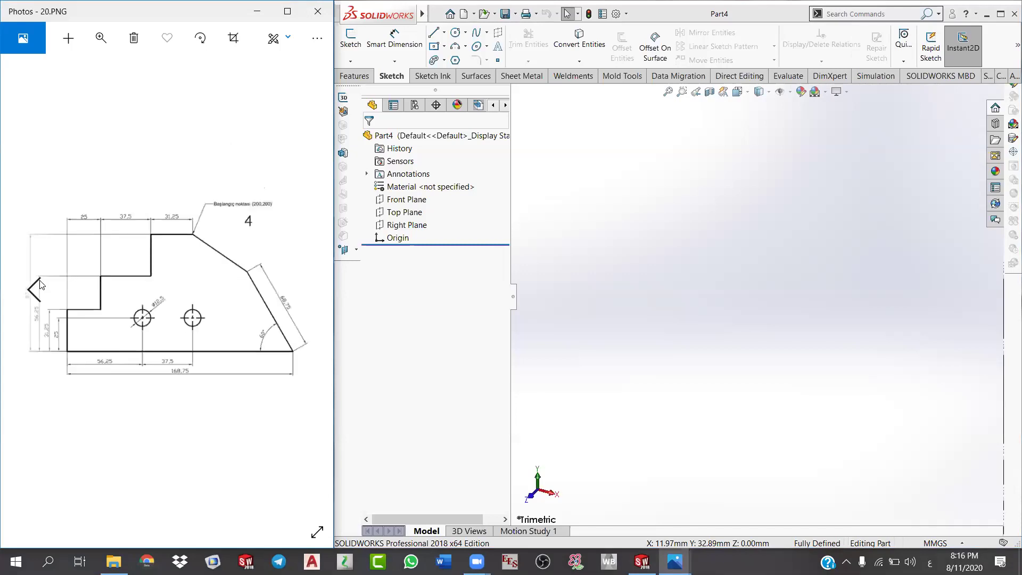
{"action": "left_click", "coordinate": [40, 284]}
{"action": "left_click", "coordinate": [41, 284]}
{"action": "left_click", "coordinate": [40, 284]}
{"action": "left_click", "coordinate": [41, 285]}
{"action": "left_click", "coordinate": [38, 288]}
{"action": "left_click", "coordinate": [38, 288]}
{"action": "left_click", "coordinate": [39, 288]}
{"action": "left_click", "coordinate": [38, 287]}
{"action": "left_click", "coordinate": [38, 287]}
{"action": "left_click", "coordinate": [38, 287]}
{"action": "scroll", "coordinate": [207, 289], "scroll_direction": "down", "scroll_amount": 2}
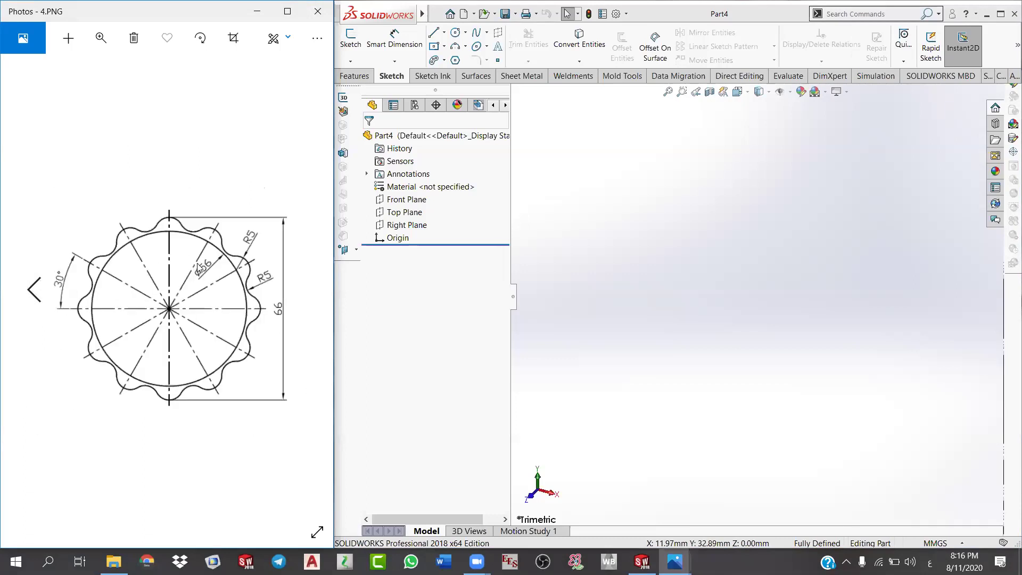
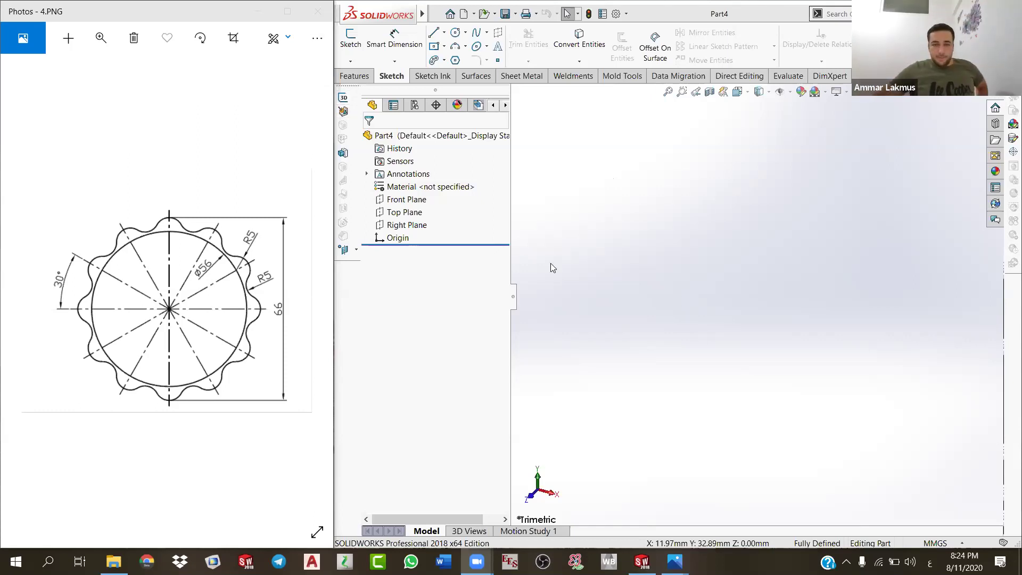
Step: Start a new sketch on the Front Plane
{"action": "left_click", "coordinate": [408, 200]}
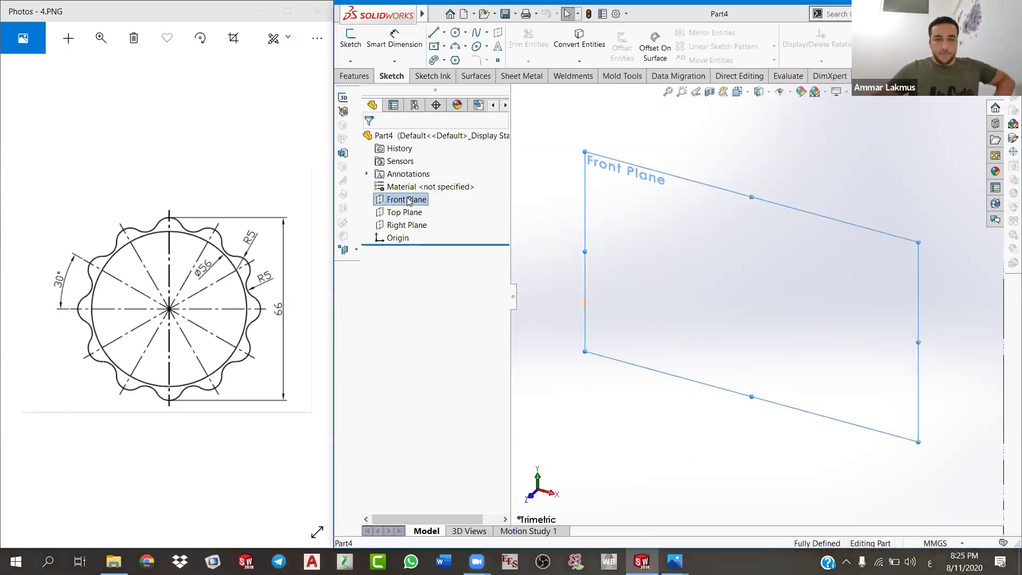
{"action": "right_click", "coordinate": [408, 201]}
{"action": "left_click", "coordinate": [411, 183]}
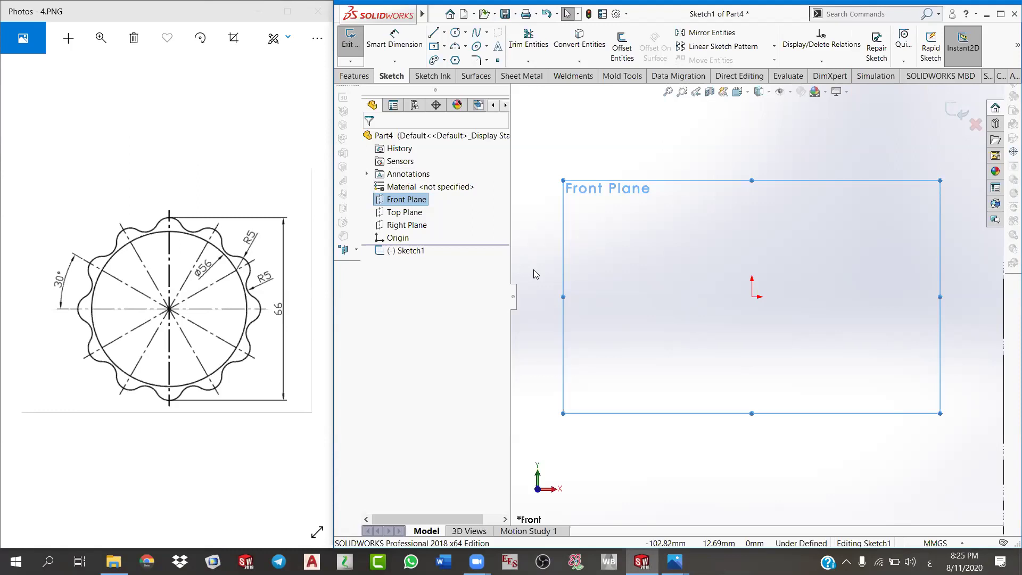
{"action": "left_click", "coordinate": [397, 188]}
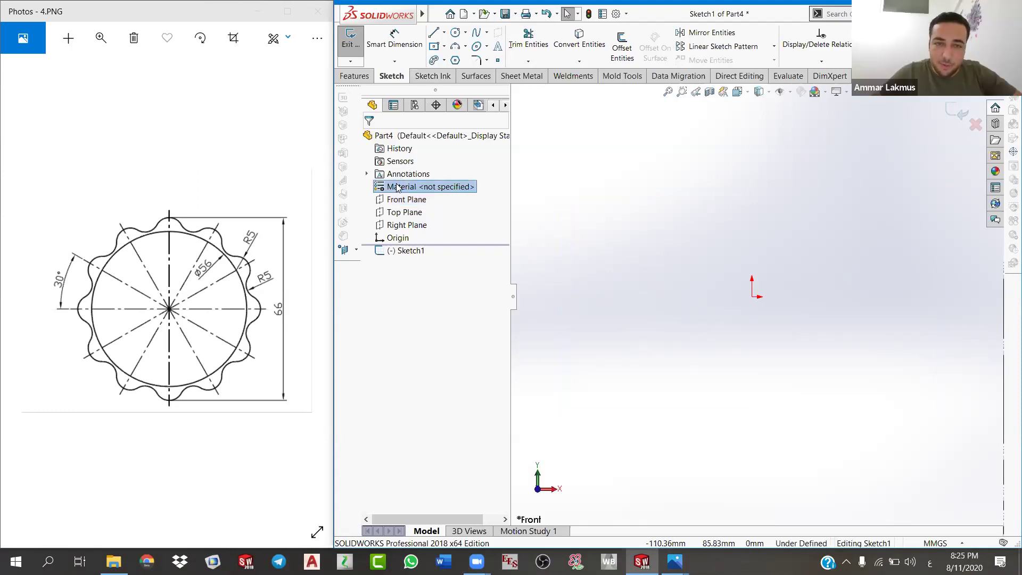
{"action": "right_click", "coordinate": [397, 188]}
{"action": "left_click", "coordinate": [436, 192]}
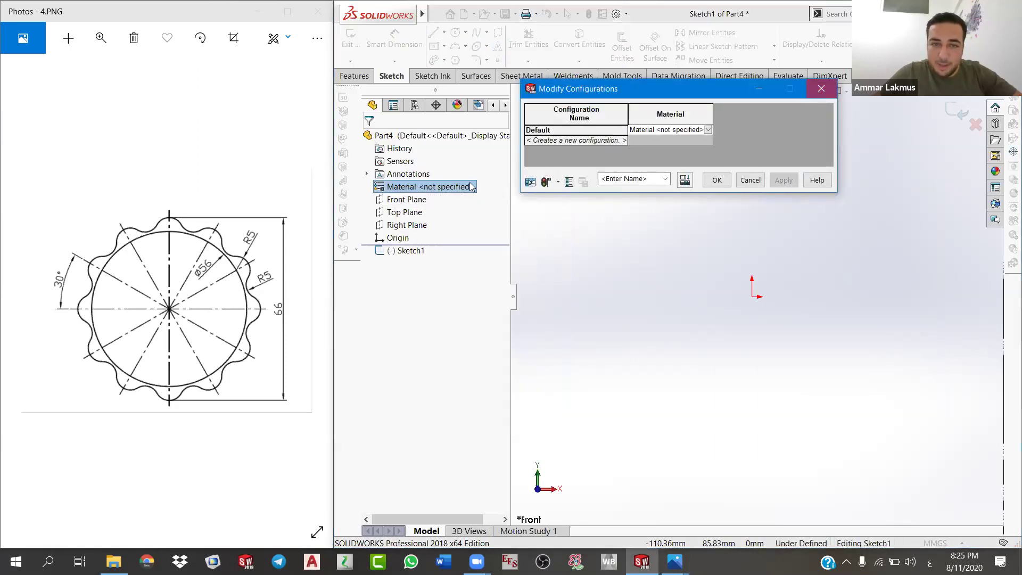
{"action": "key", "text": "Escape"}
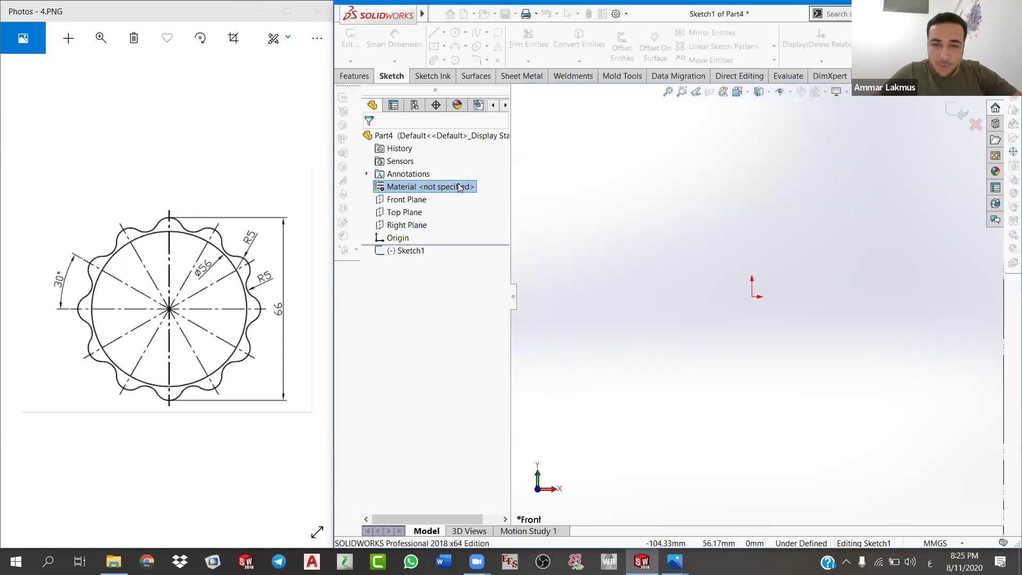
Step: Draw a circle centred on the origin and extrude it as a 10 mm blind boss
{"action": "left_click", "coordinate": [455, 33]}
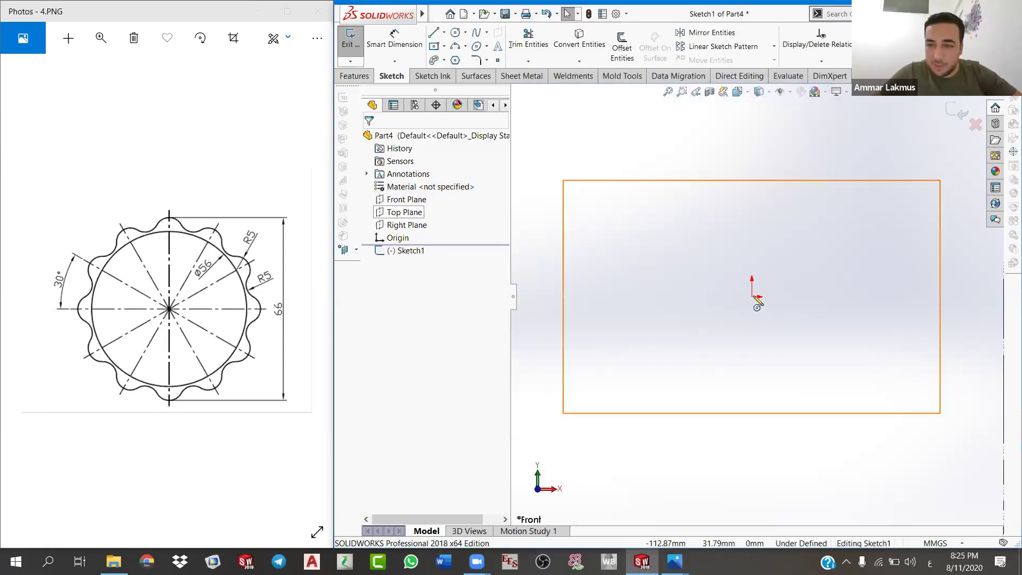
{"action": "left_click", "coordinate": [751, 297]}
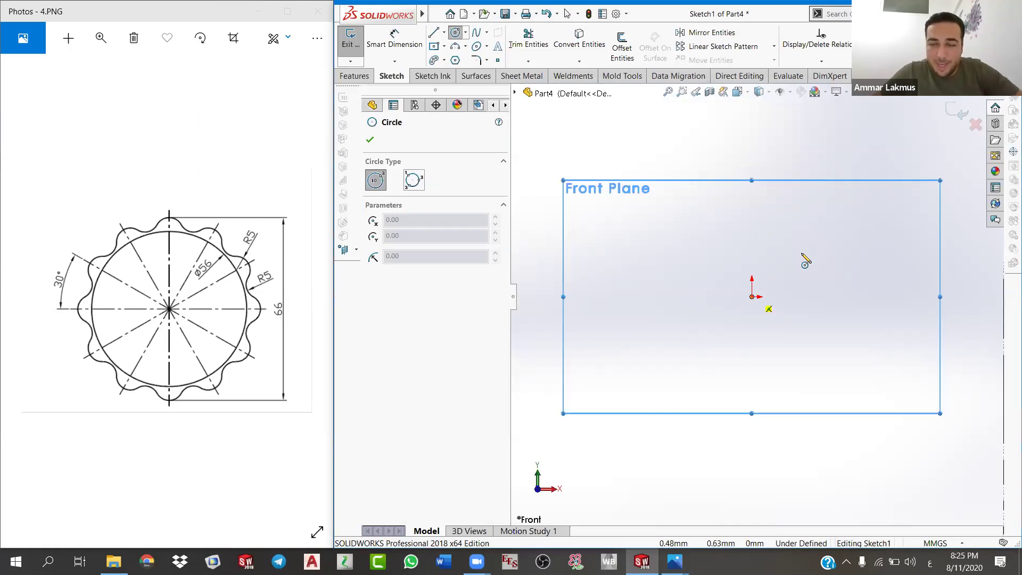
{"action": "left_click", "coordinate": [809, 240]}
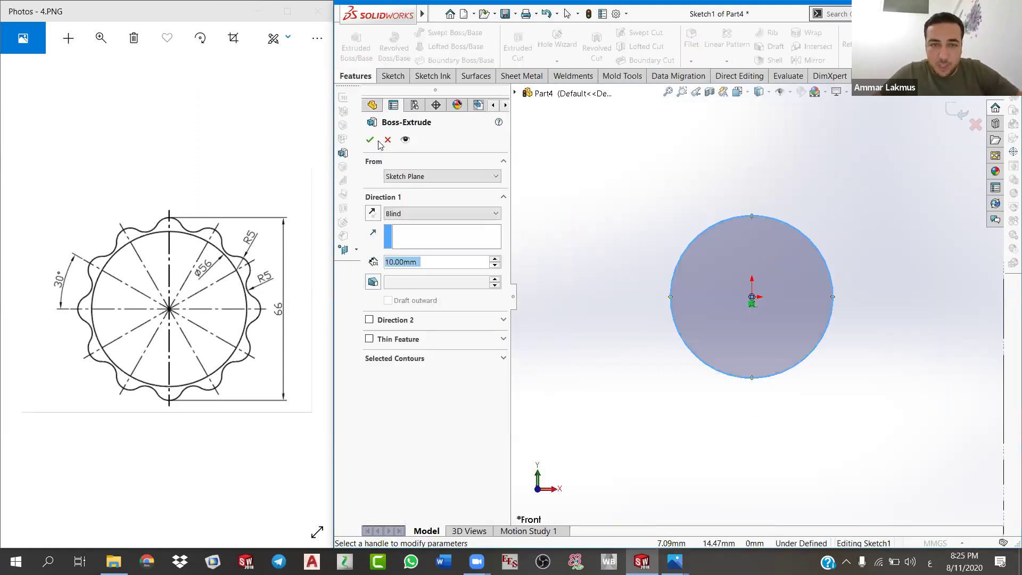
{"action": "left_click", "coordinate": [371, 141]}
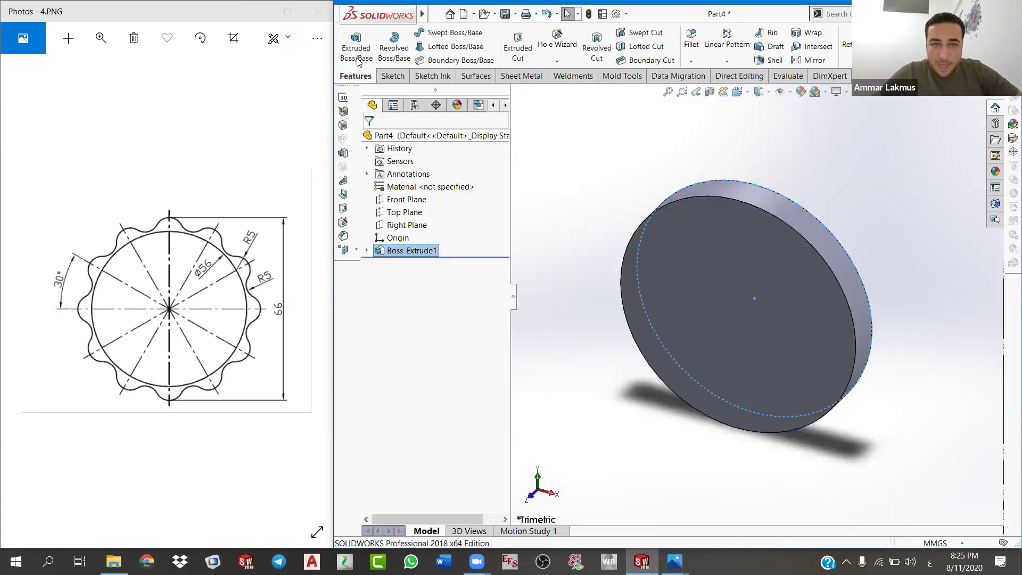
Step: Assign the material 201 Annealed Stainless Steel (SS) to the part
{"action": "left_click", "coordinate": [393, 77]}
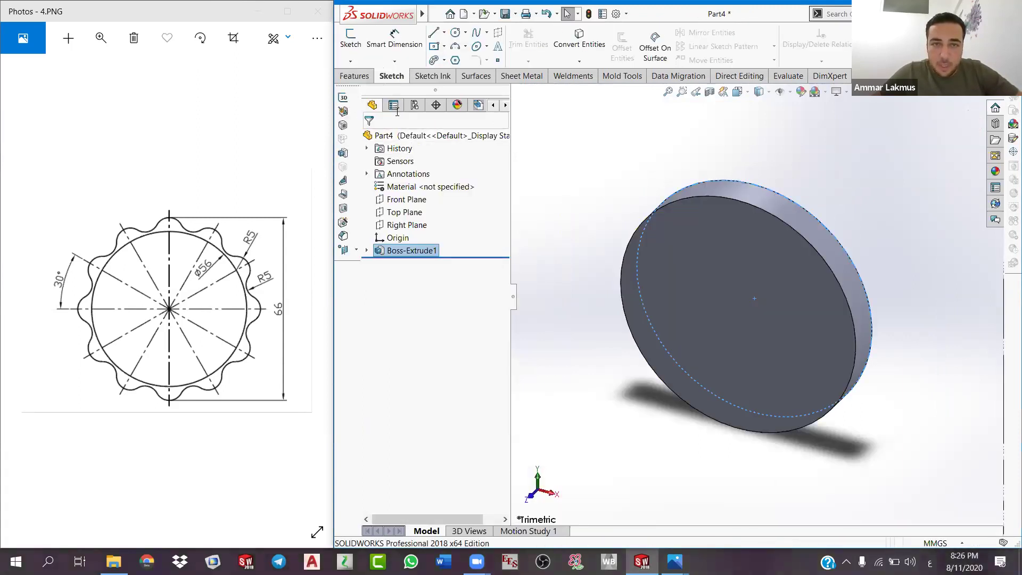
{"action": "right_click", "coordinate": [421, 187]}
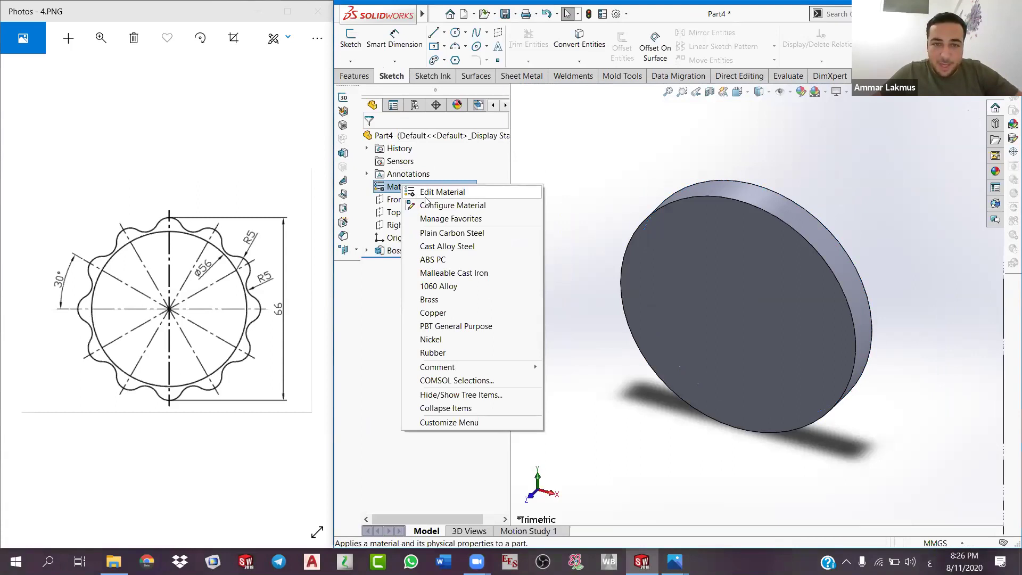
{"action": "left_click", "coordinate": [549, 168]}
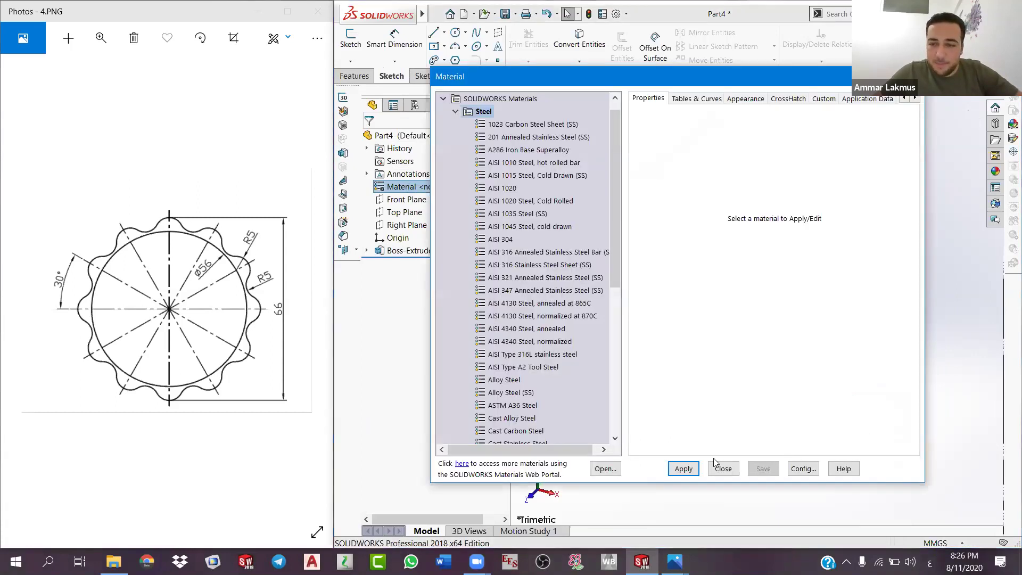
{"action": "left_click", "coordinate": [686, 468]}
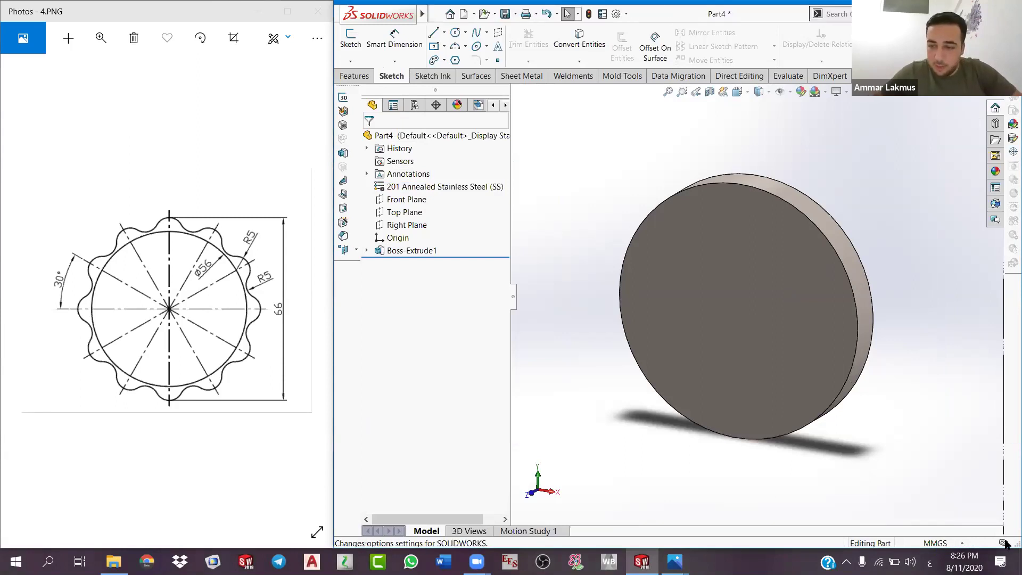
Step: Switch the keyboard language to English, find Mass Properties by searching for "mass", and read the disc's mass and centre of mass
{"action": "key", "text": "super+space"}
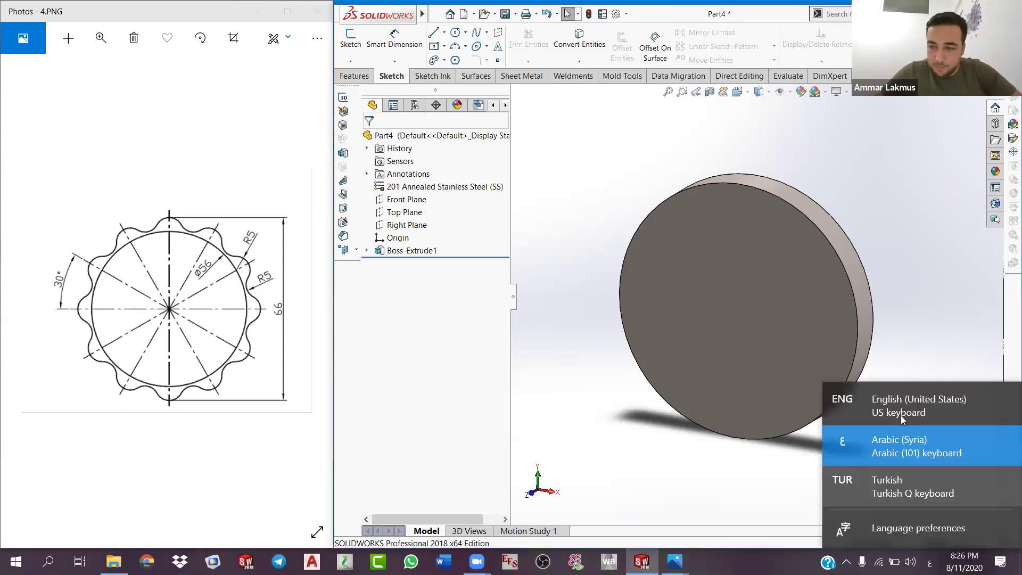
{"action": "type", "text": "ma"}
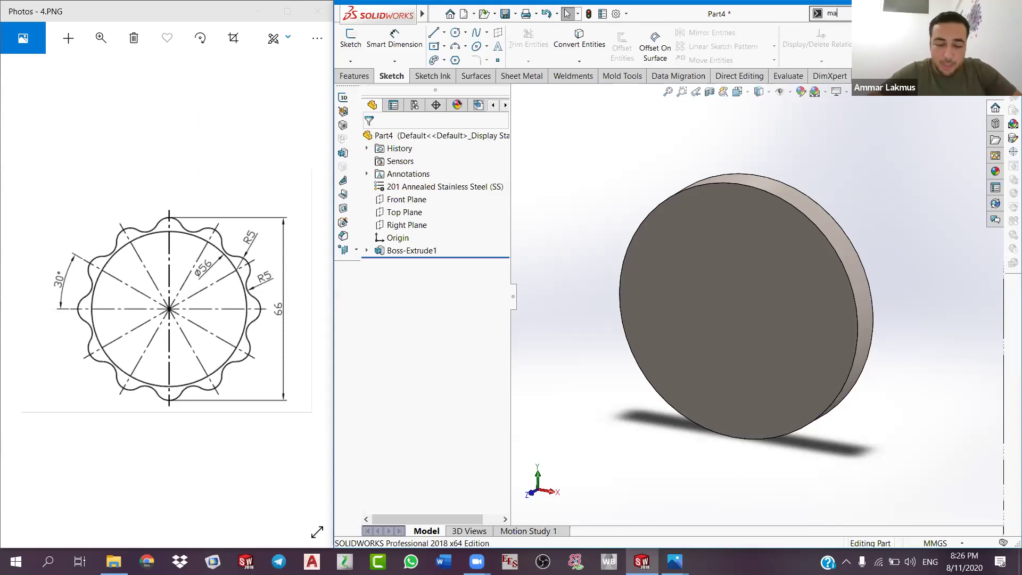
{"action": "type", "text": "ss"}
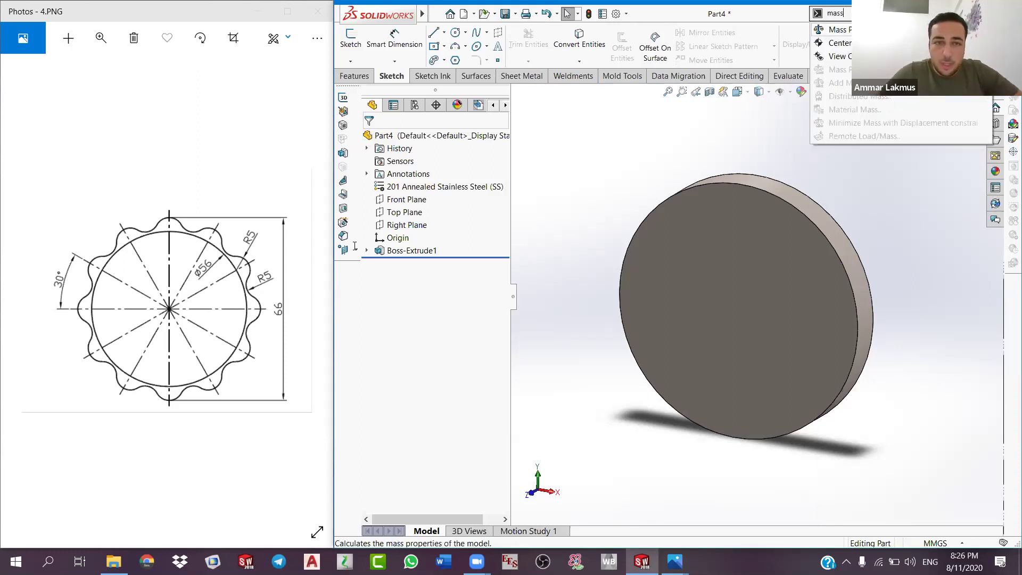
{"action": "key", "text": "Return"}
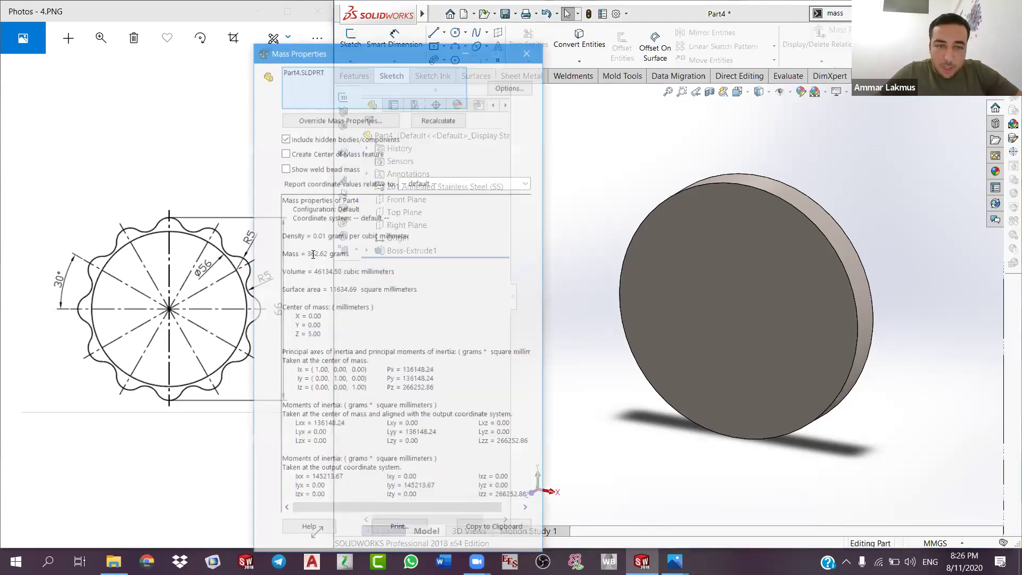
{"action": "double_click", "coordinate": [320, 254]}
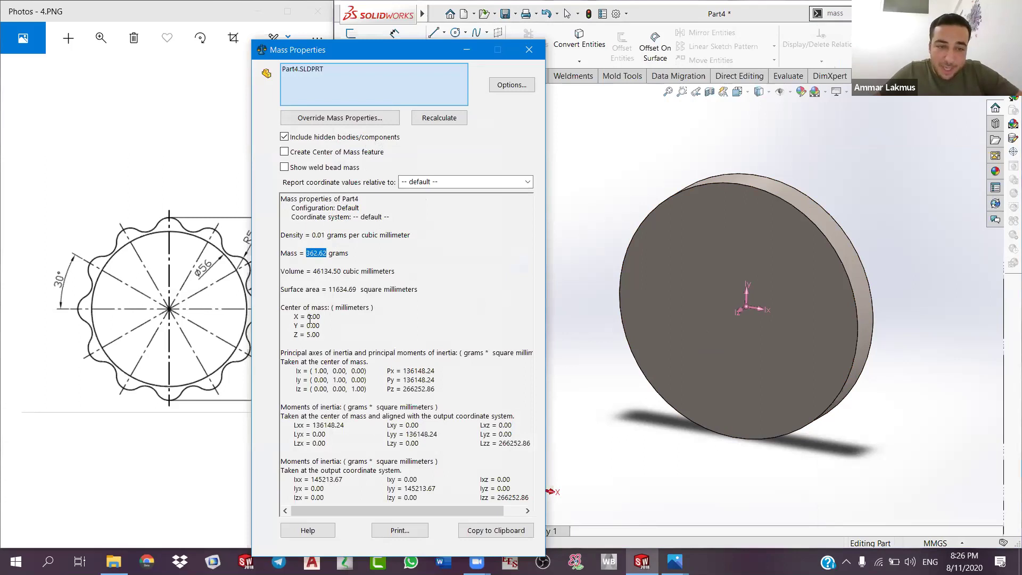
{"action": "left_click_drag", "start_coordinate": [299, 318], "coordinate": [323, 337]}
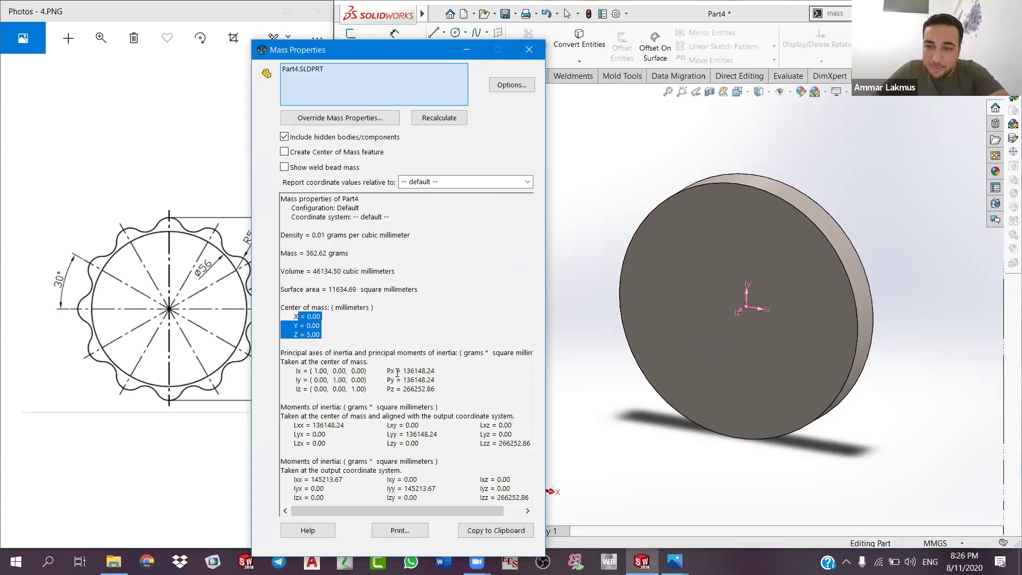
Step: Examine the disc's centre of mass and principal axes from several angles against the listed values, and close the mass properties
{"action": "middle_click_drag", "start_coordinate": [732, 372], "coordinate": [825, 361]}
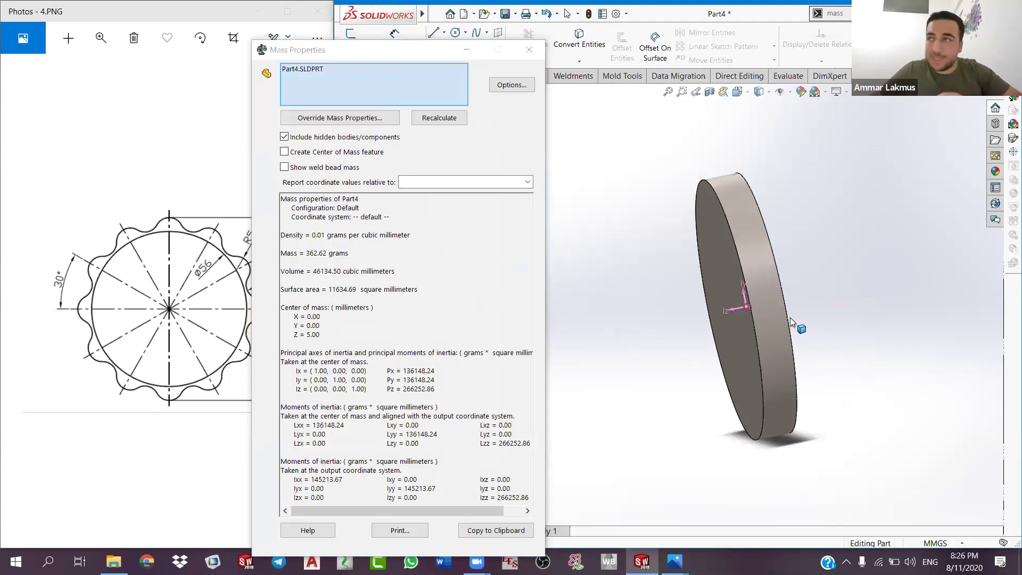
{"action": "key", "text": "Left"}
{"action": "key", "text": "Left"}
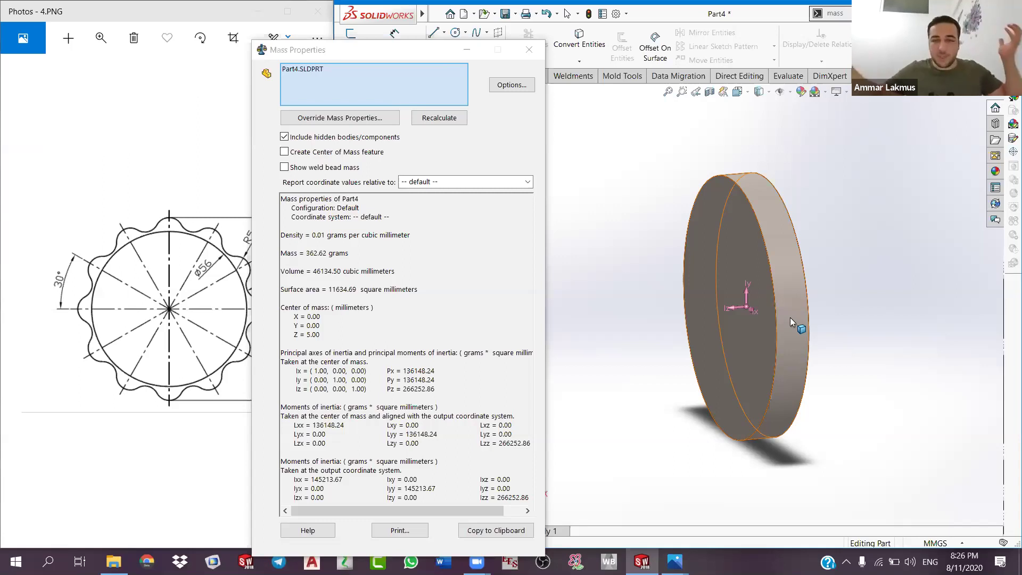
{"action": "middle_click_drag", "start_coordinate": [792, 316], "coordinate": [734, 315]}
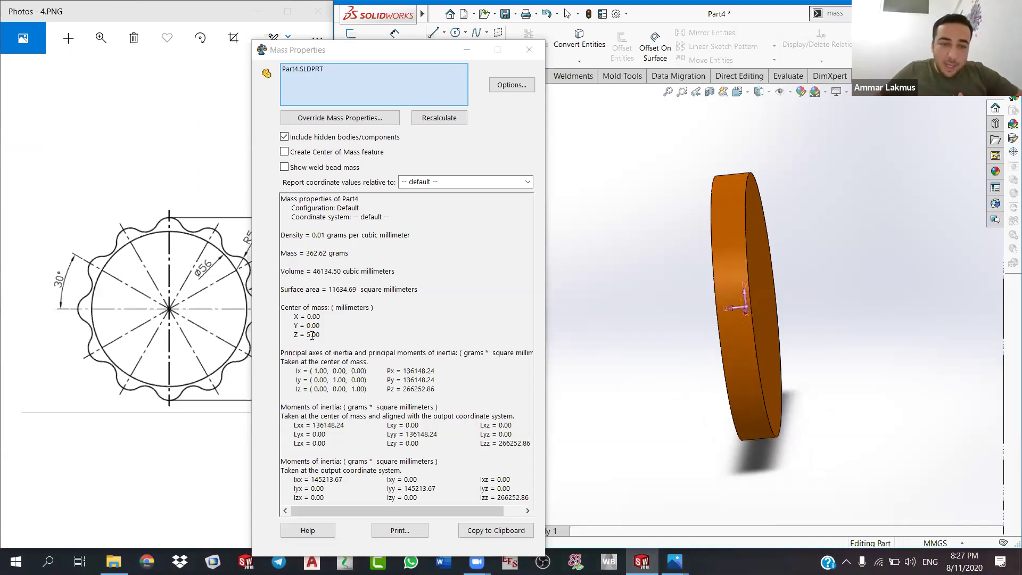
{"action": "mouse_move", "coordinate": [744, 277]}
{"action": "middle_mouse_down"}
{"action": "mouse_move", "coordinate": [760, 292]}
{"action": "mouse_move", "coordinate": [746, 292]}
{"action": "middle_mouse_up"}
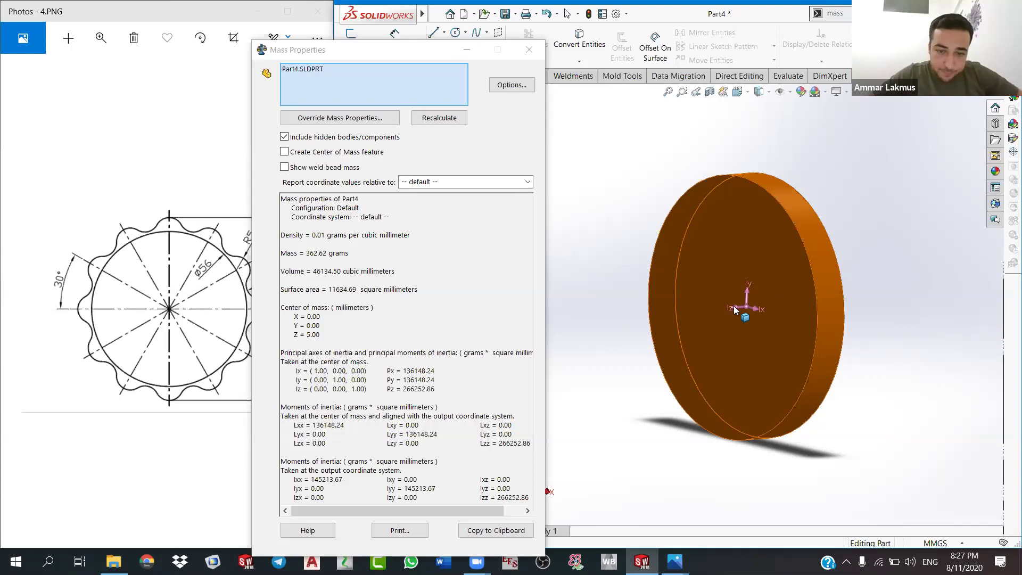
{"action": "left_click", "coordinate": [532, 56]}
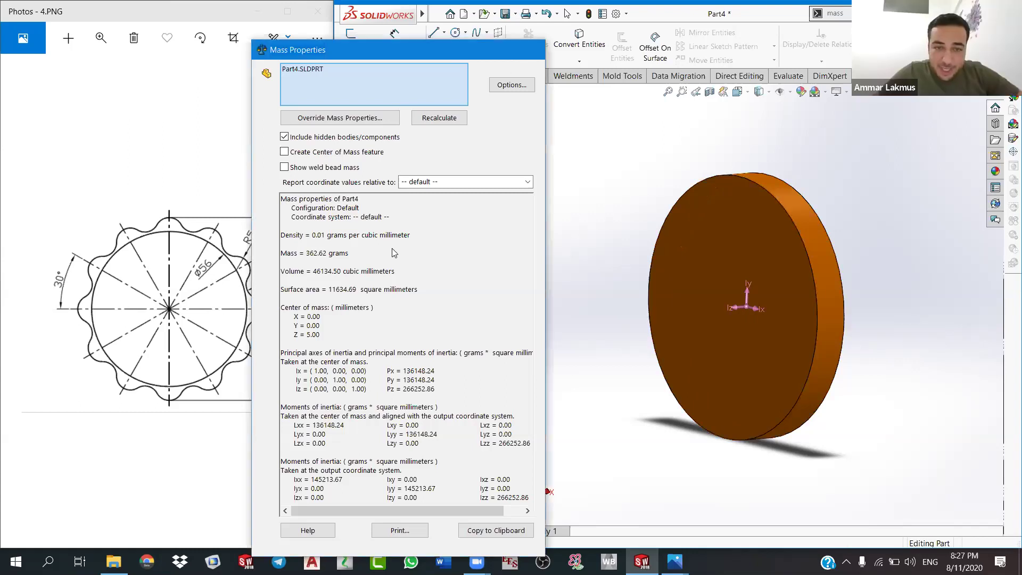
{"action": "key", "text": "Escape"}
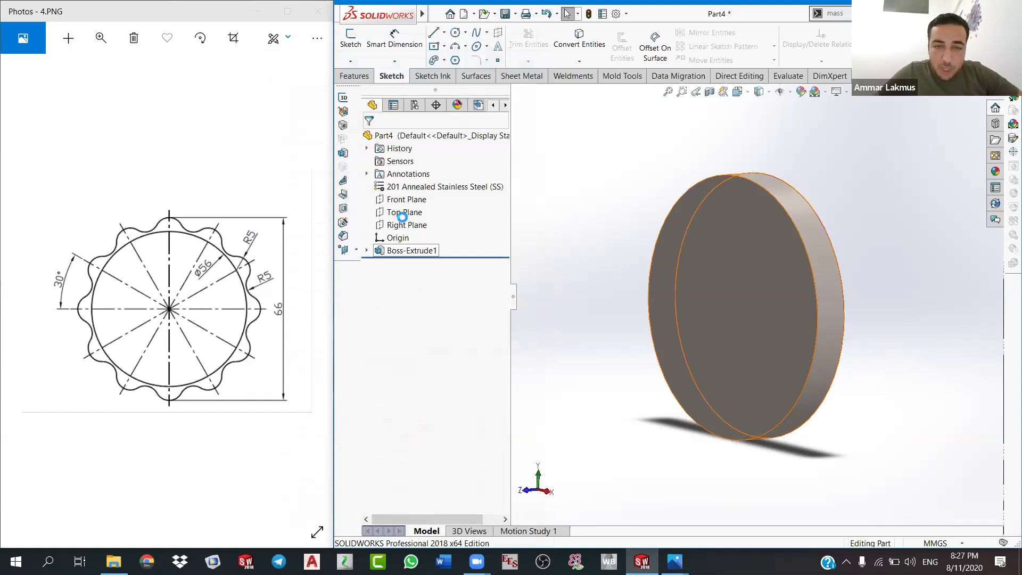
{"action": "right_click", "coordinate": [396, 250]}
{"action": "left_click", "coordinate": [403, 218]}
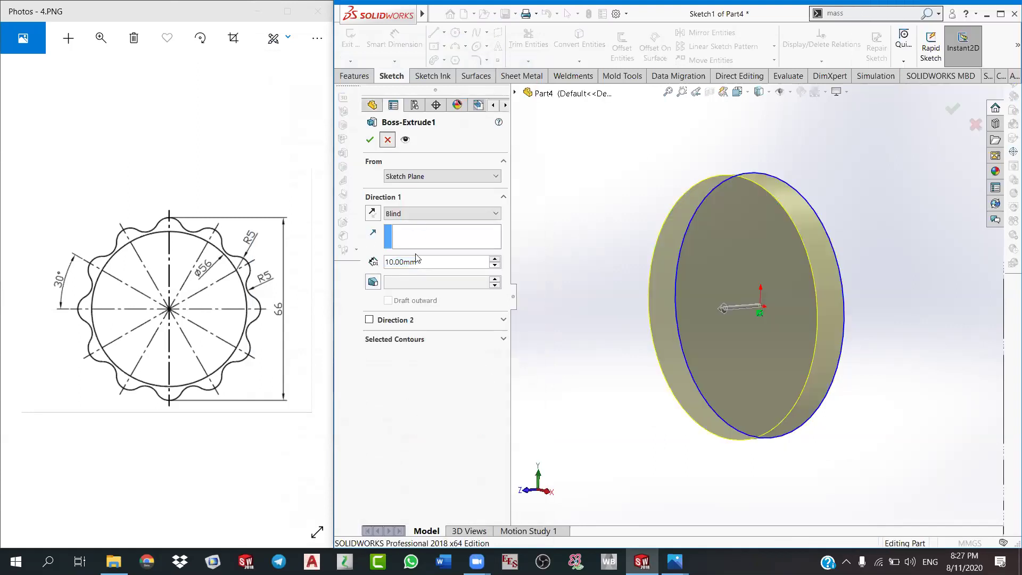
{"action": "key", "text": "Escape"}
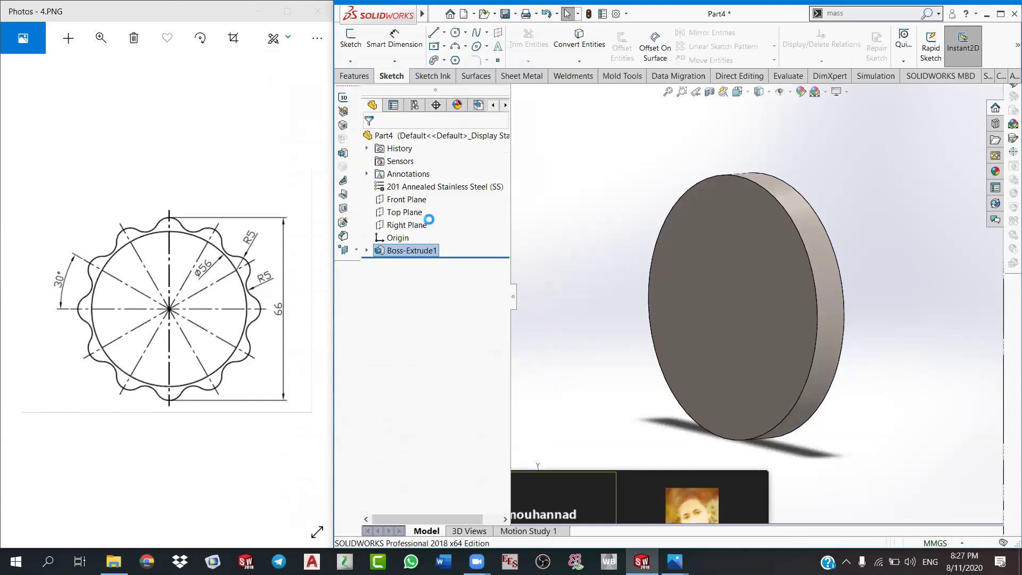
Step: Edit the disc's extrusion to add a second direction with a 10 mm blind depth
{"action": "left_click", "coordinate": [380, 247]}
{"action": "left_click", "coordinate": [391, 219]}
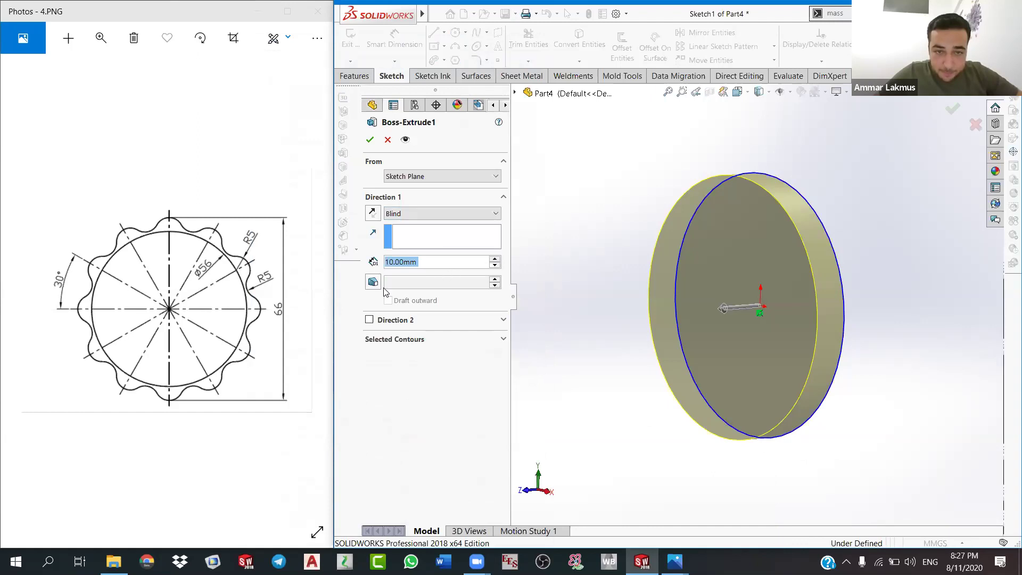
{"action": "left_click", "coordinate": [369, 320]}
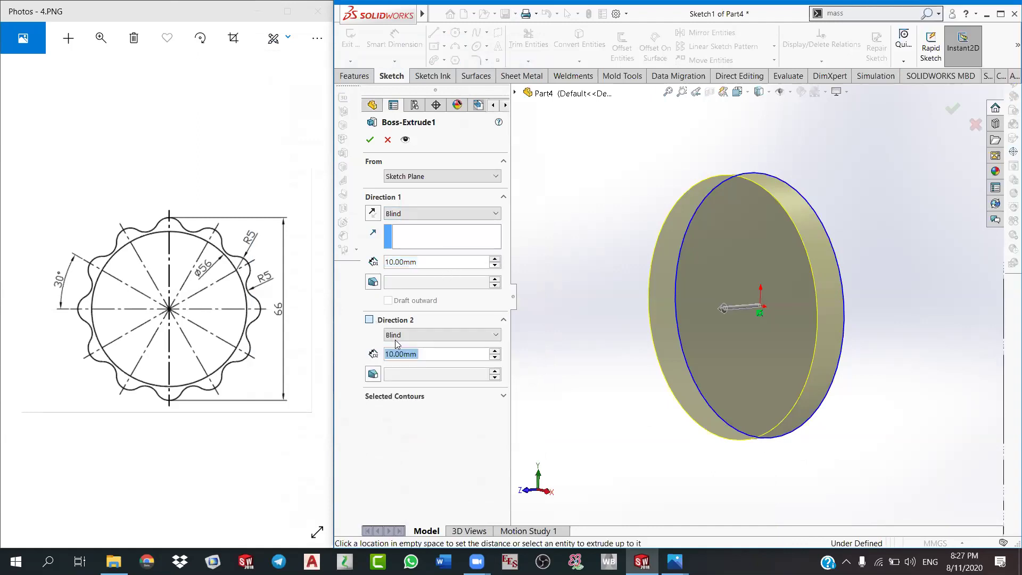
{"action": "left_click", "coordinate": [370, 140]}
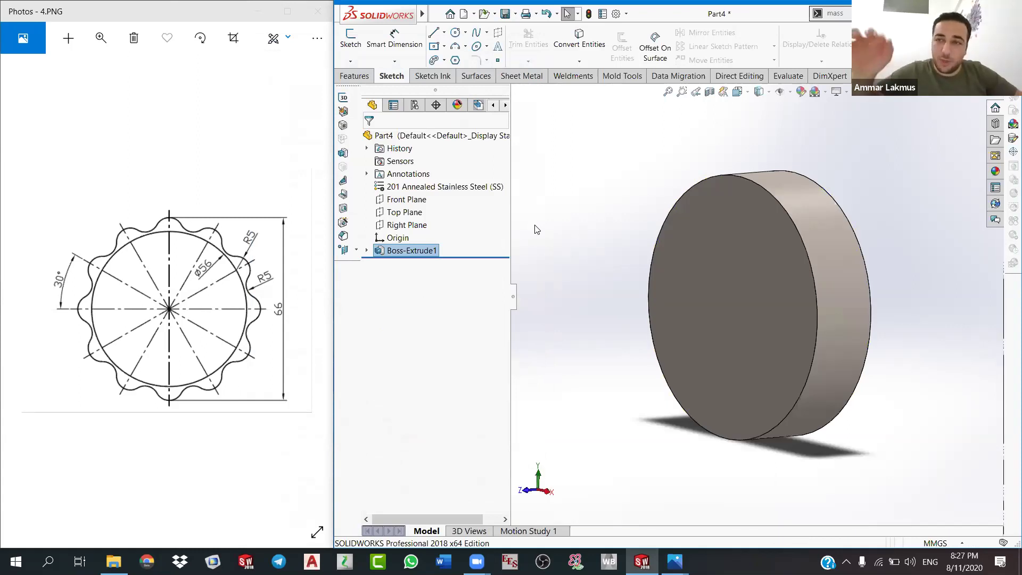
Step: Search the commands for "mass" and locate Mass Properties among the evaluation tools
{"action": "left_click", "coordinate": [834, 20]}
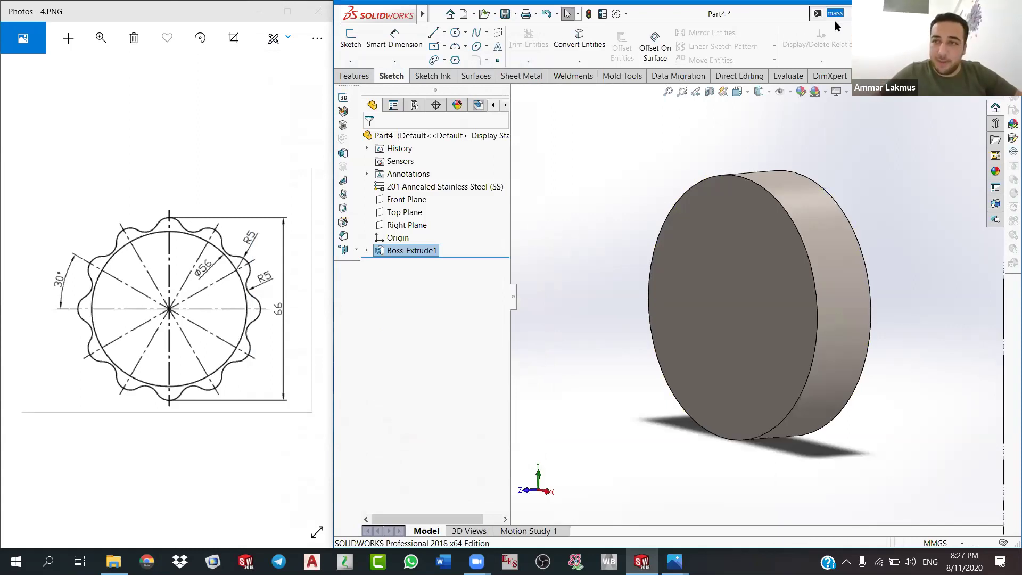
{"action": "type", "text": "mass"}
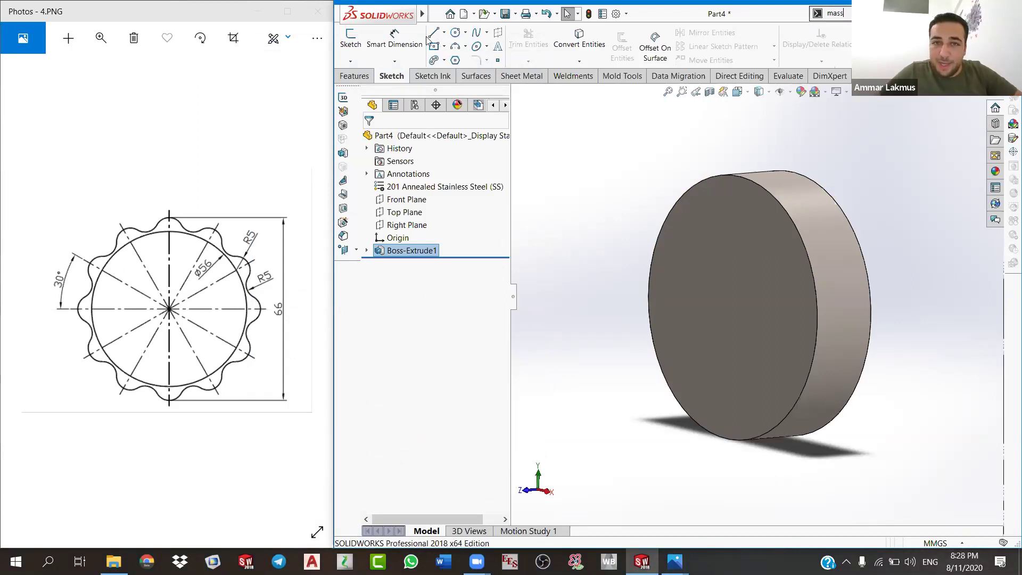
{"action": "left_click", "coordinate": [788, 77]}
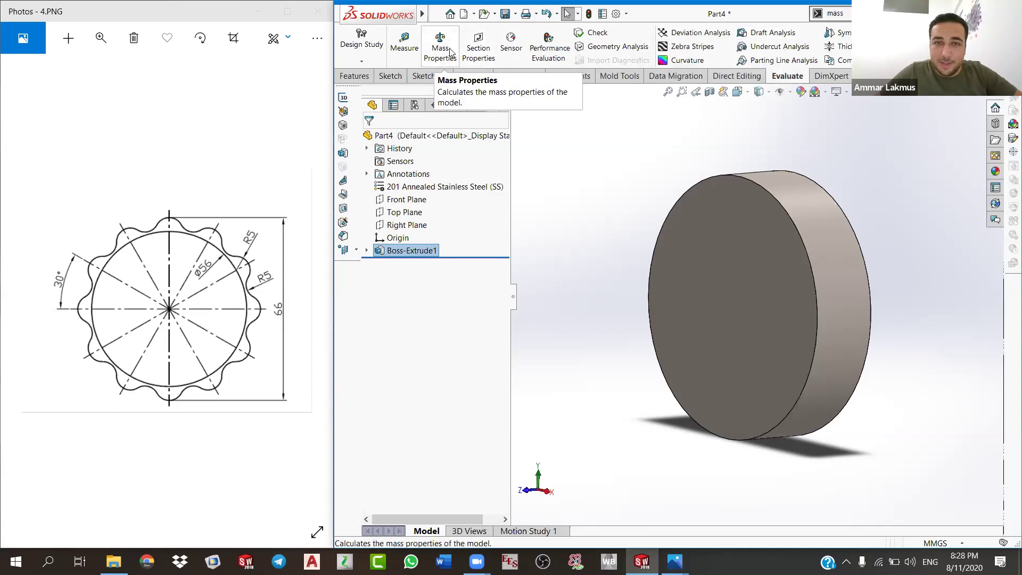
{"action": "left_click", "coordinate": [831, 13]}
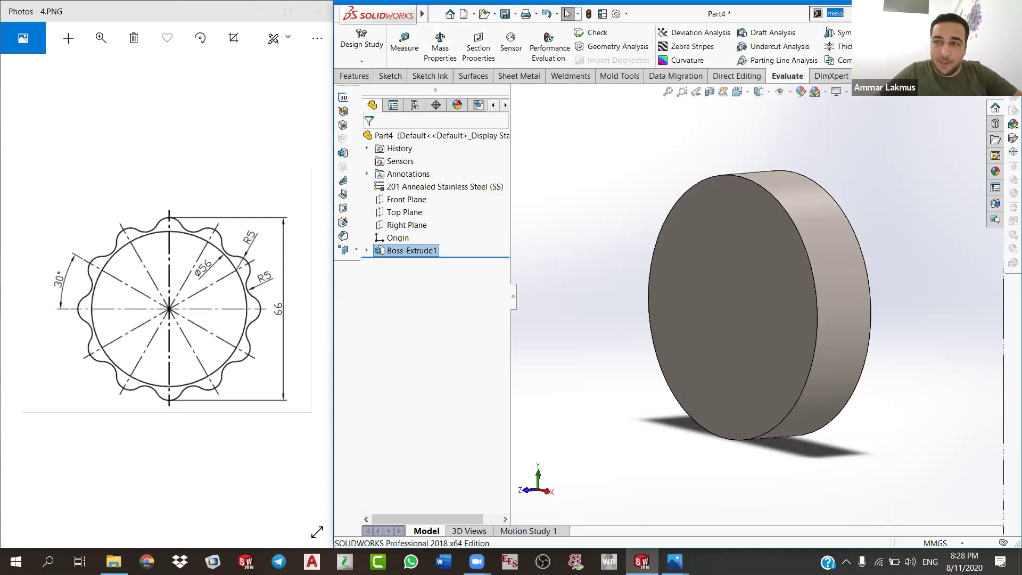
{"action": "type", "text": "ma"}
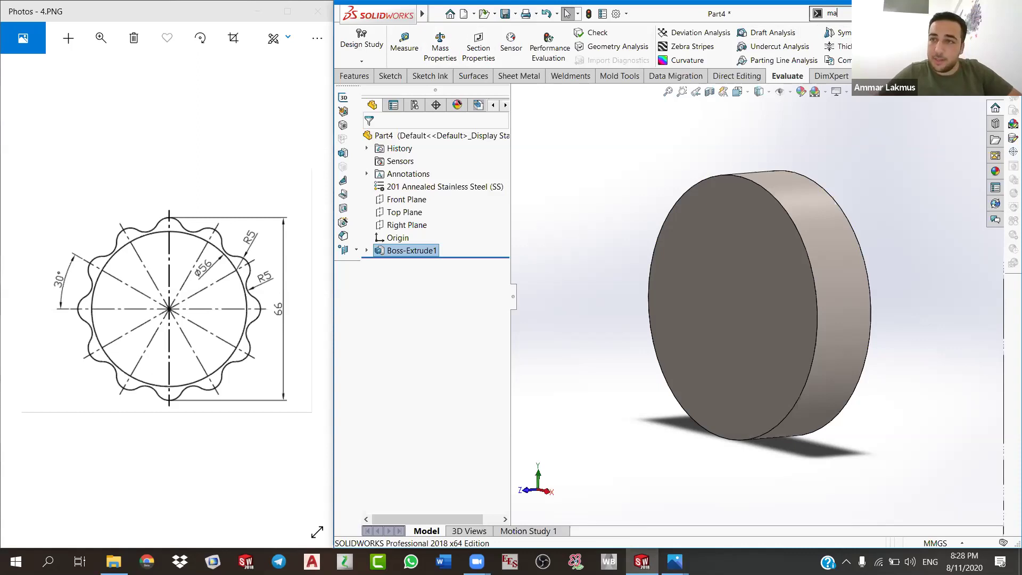
{"action": "type", "text": "ss"}
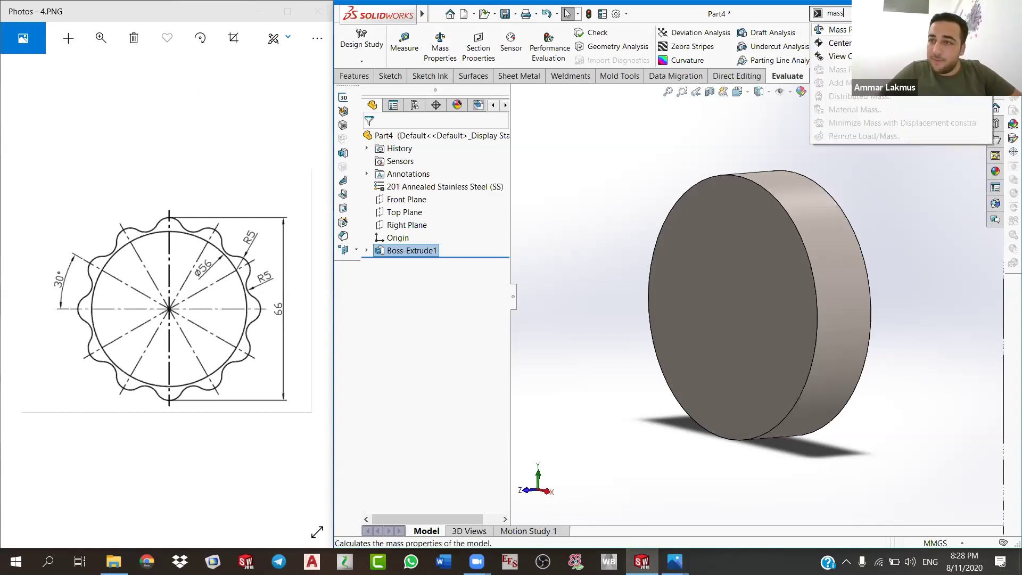
Step: Open the disc's mass properties, read its mass and centre of mass, and close them
{"action": "left_click", "coordinate": [442, 51]}
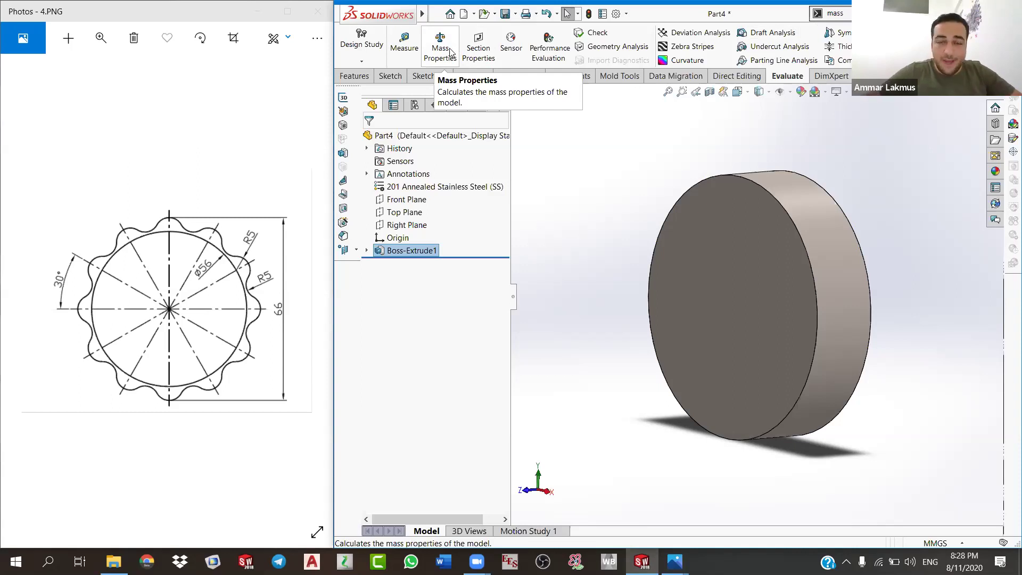
{"action": "left_click", "coordinate": [427, 61]}
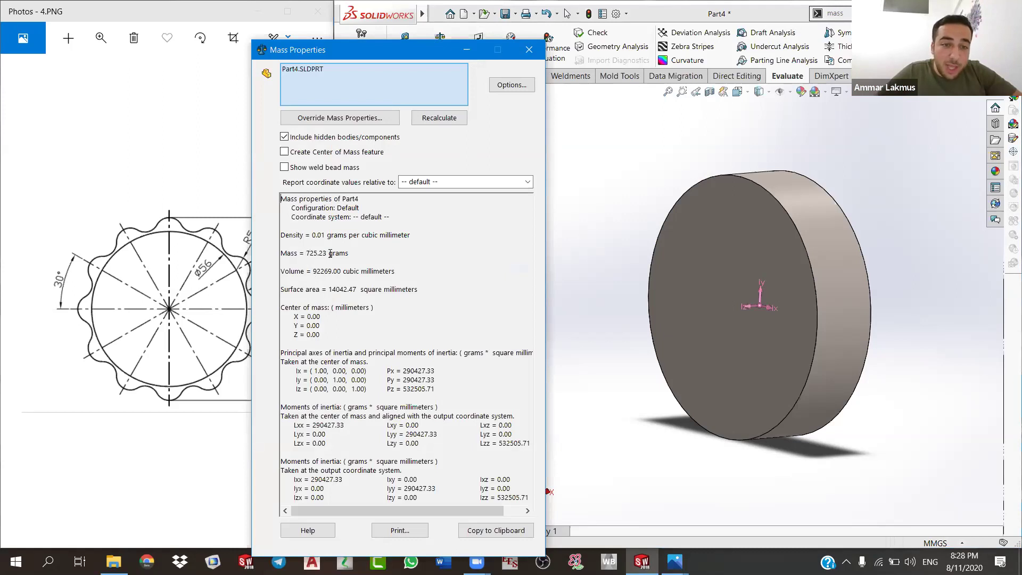
{"action": "left_click_drag", "start_coordinate": [294, 315], "coordinate": [318, 308]}
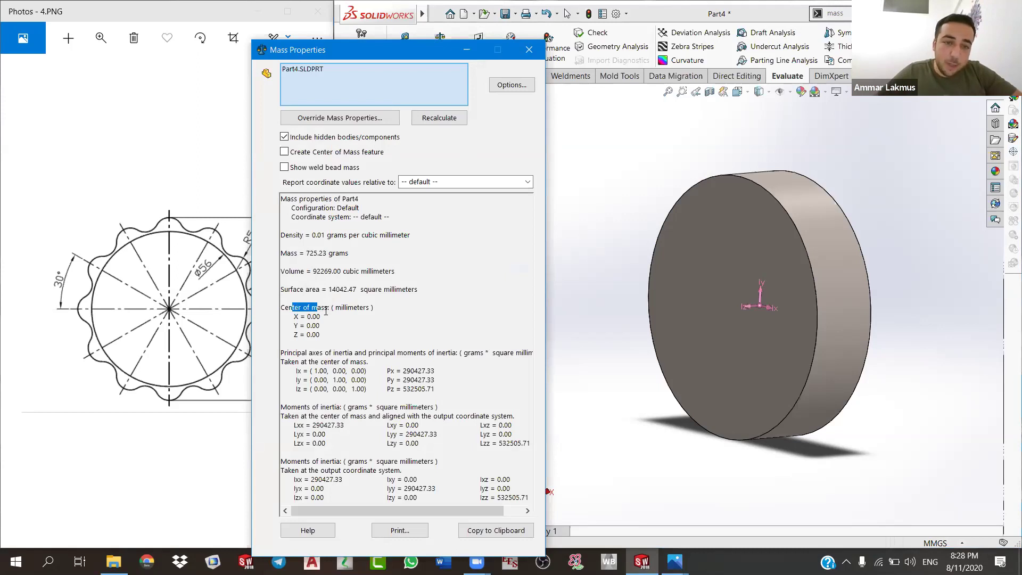
{"action": "left_click", "coordinate": [531, 52]}
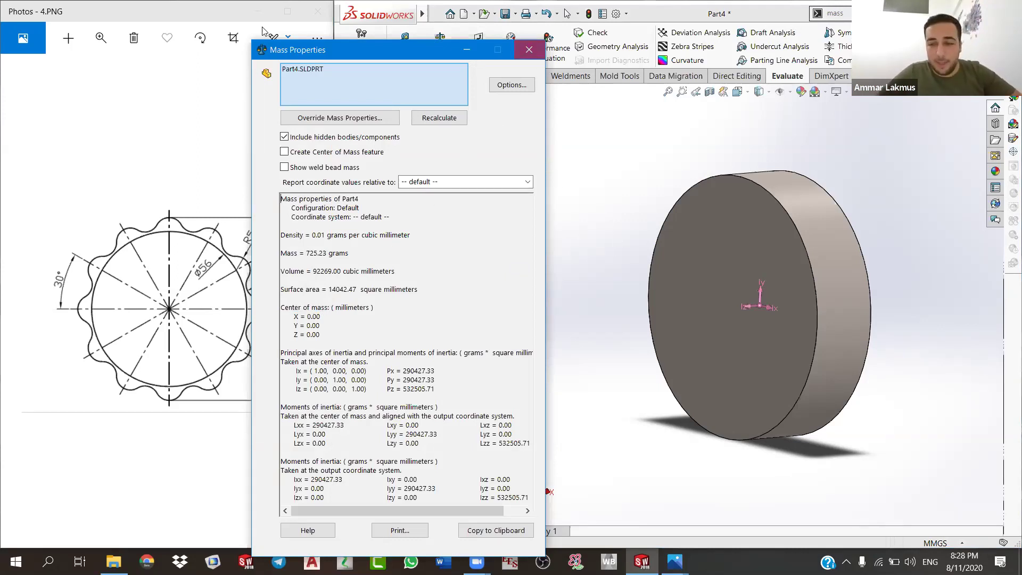
{"action": "left_click", "coordinate": [638, 211]}
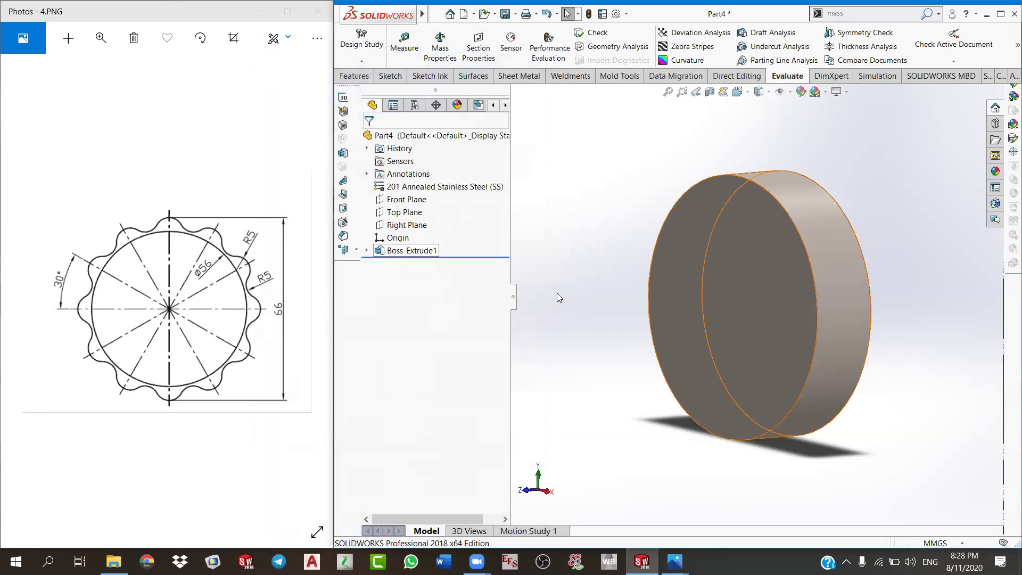
Step: Delete the disc's extrusion and the circle sketch it was built on
{"action": "key", "text": "ctrl+z"}
{"action": "right_click", "coordinate": [423, 250]}
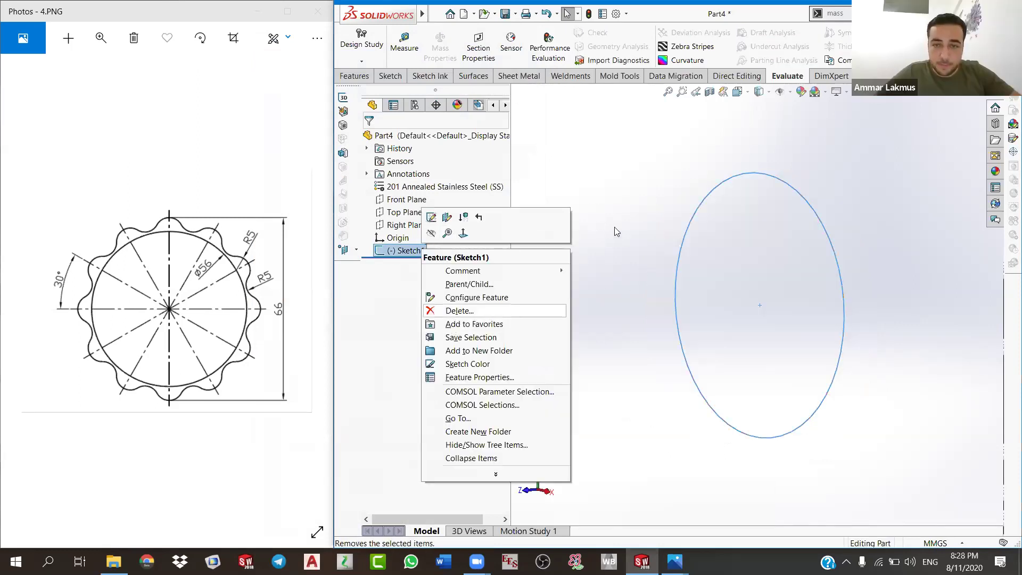
{"action": "key", "text": "Return"}
{"action": "left_click", "coordinate": [600, 213]}
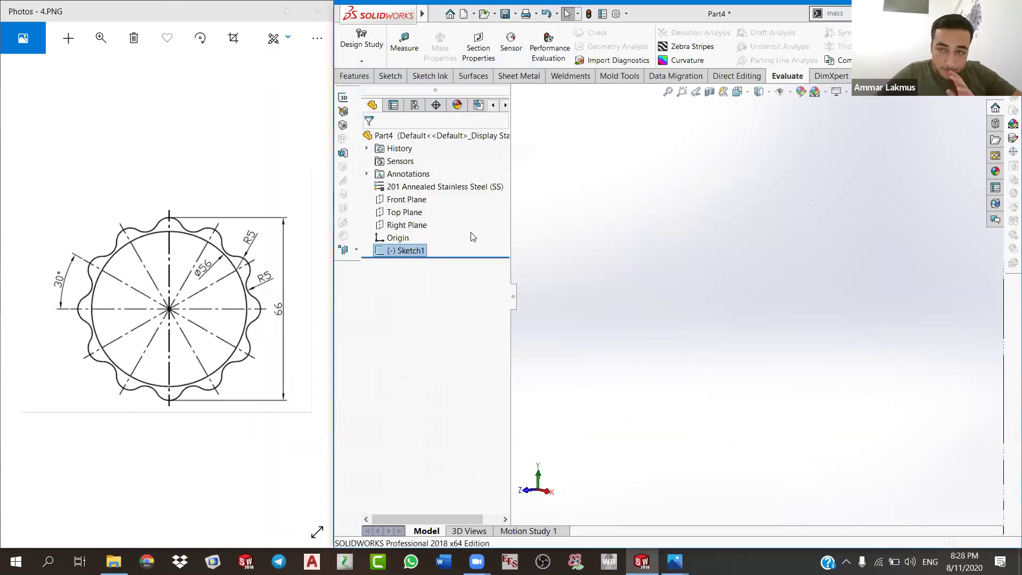
Step: Start a sketch on the Front Plane and draw a circle of about 36 mm radius centred on the origin
{"action": "left_click", "coordinate": [396, 200]}
{"action": "right_click", "coordinate": [397, 200]}
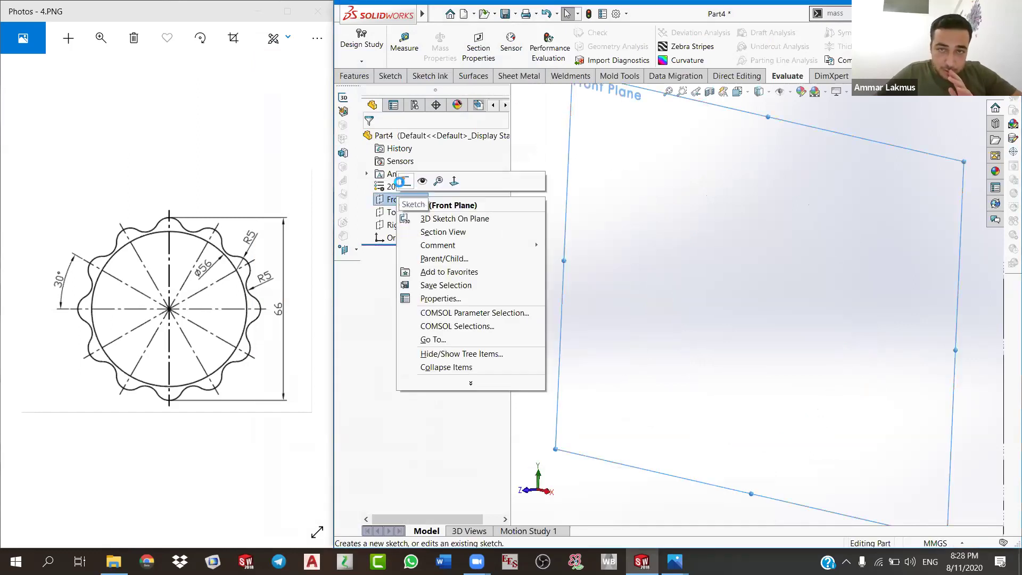
{"action": "left_click", "coordinate": [399, 186]}
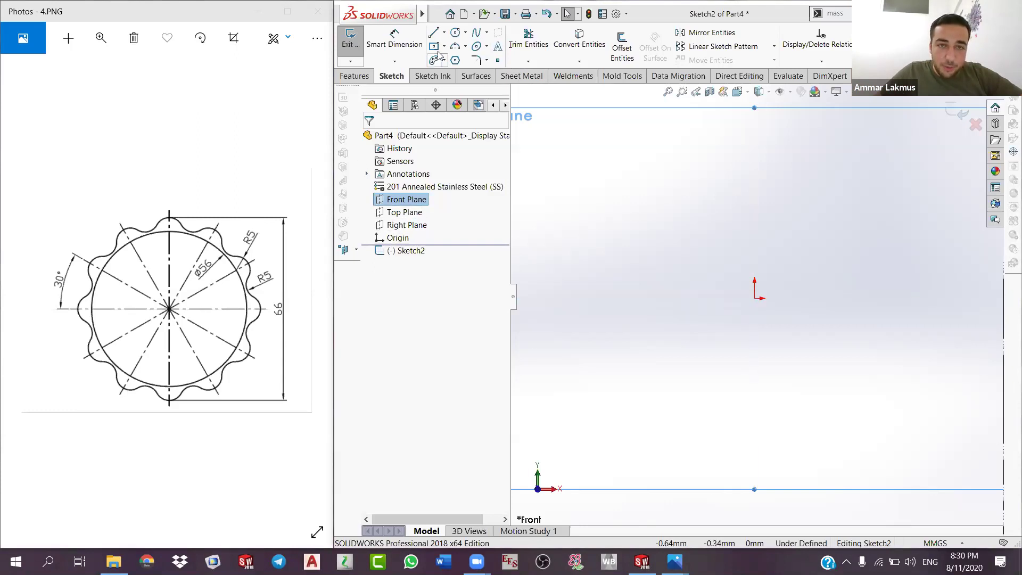
{"action": "left_click", "coordinate": [455, 32]}
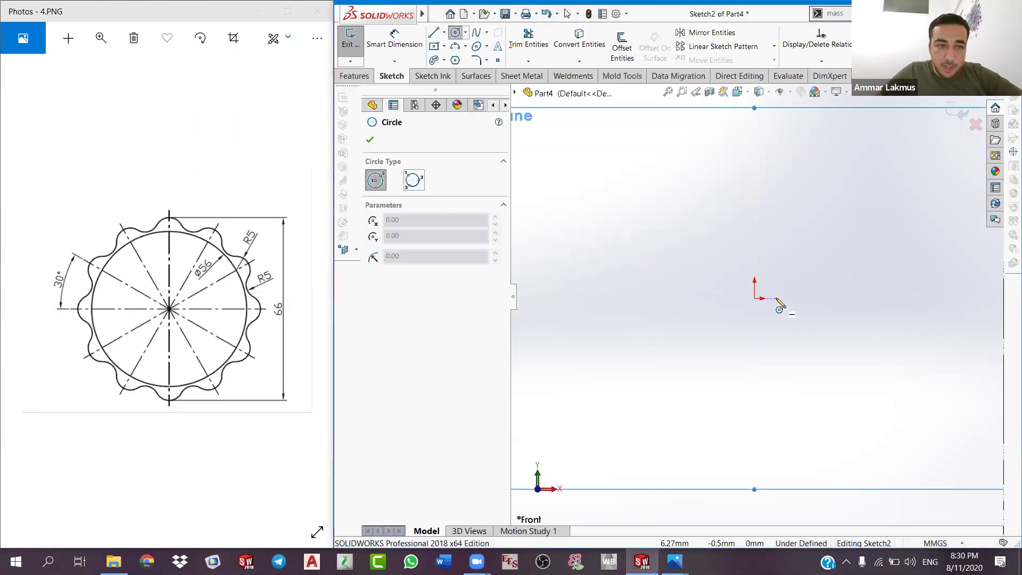
{"action": "left_click", "coordinate": [754, 298]}
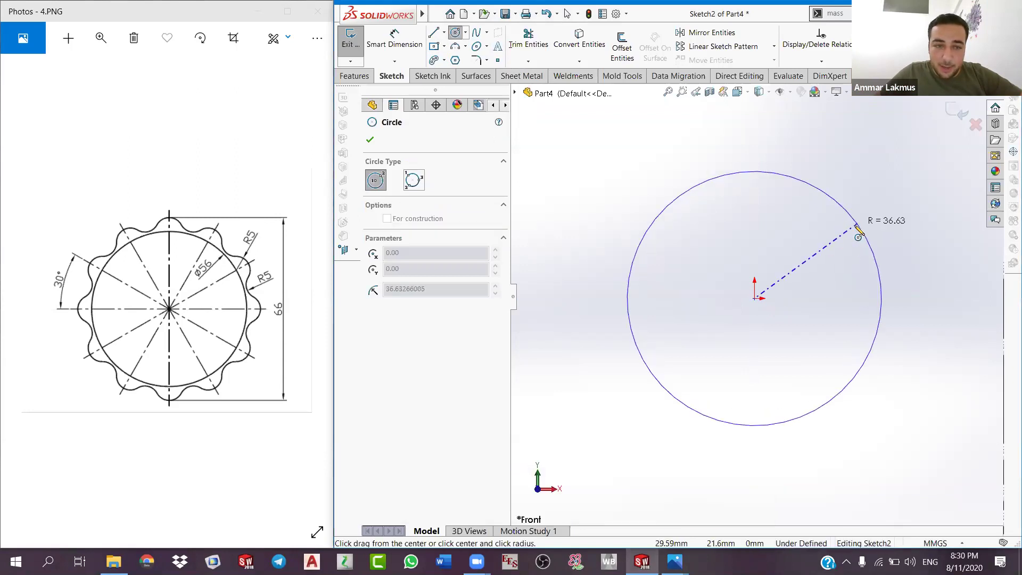
{"action": "left_click", "coordinate": [865, 353]}
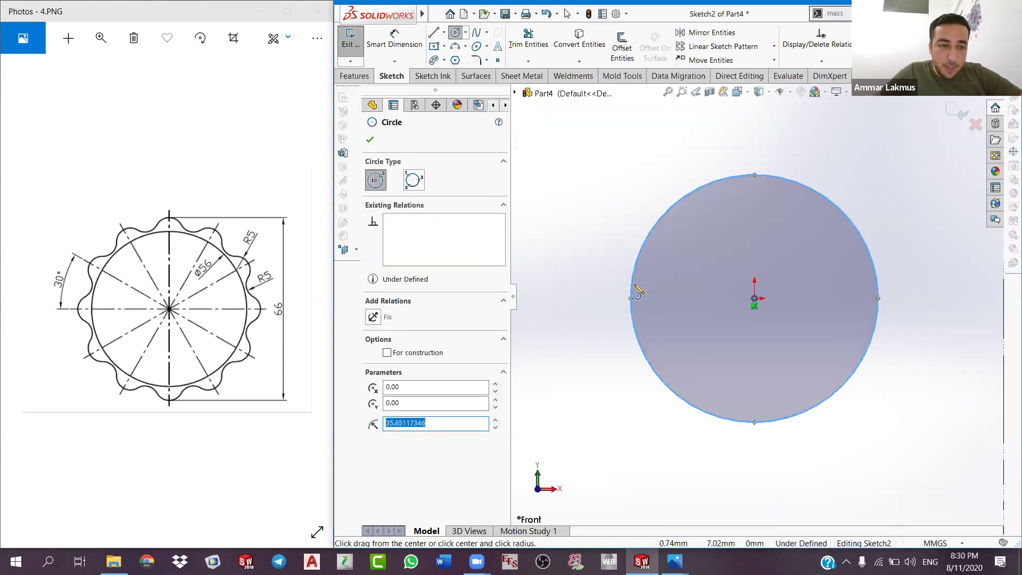
{"action": "right_click", "coordinate": [596, 185]}
{"action": "left_click", "coordinate": [612, 184]}
Step: Dimension the circle's diameter as 56 mm
{"action": "left_click", "coordinate": [394, 38]}
{"action": "left_click", "coordinate": [834, 201]}
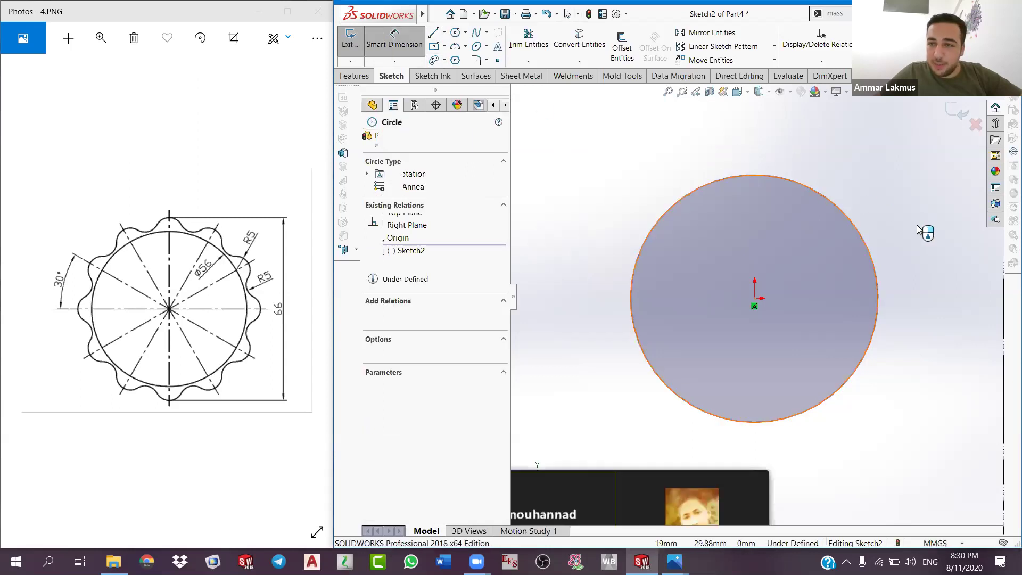
{"action": "left_click", "coordinate": [924, 228]}
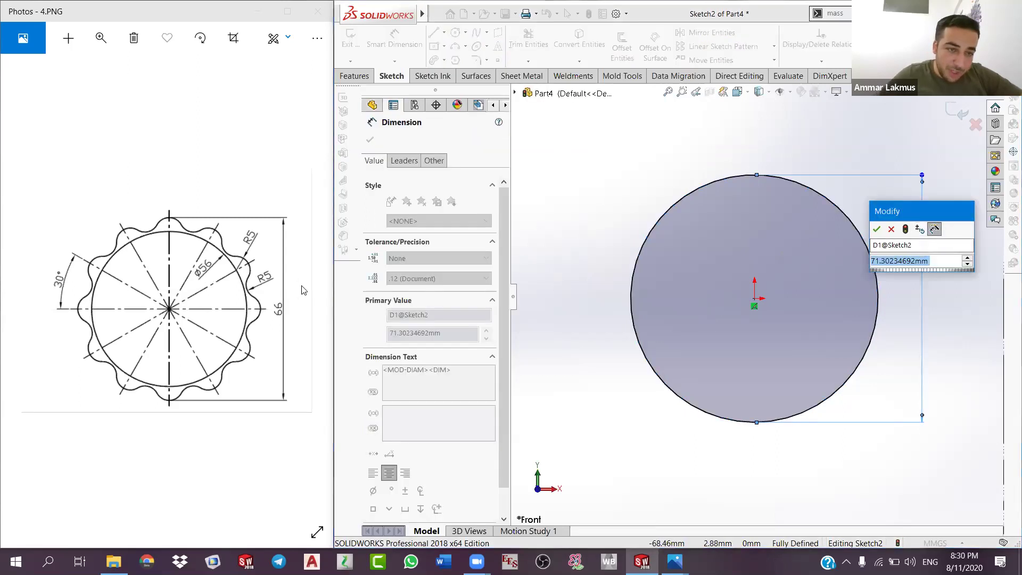
{"action": "type", "text": "56"}
{"action": "key", "text": "Return"}
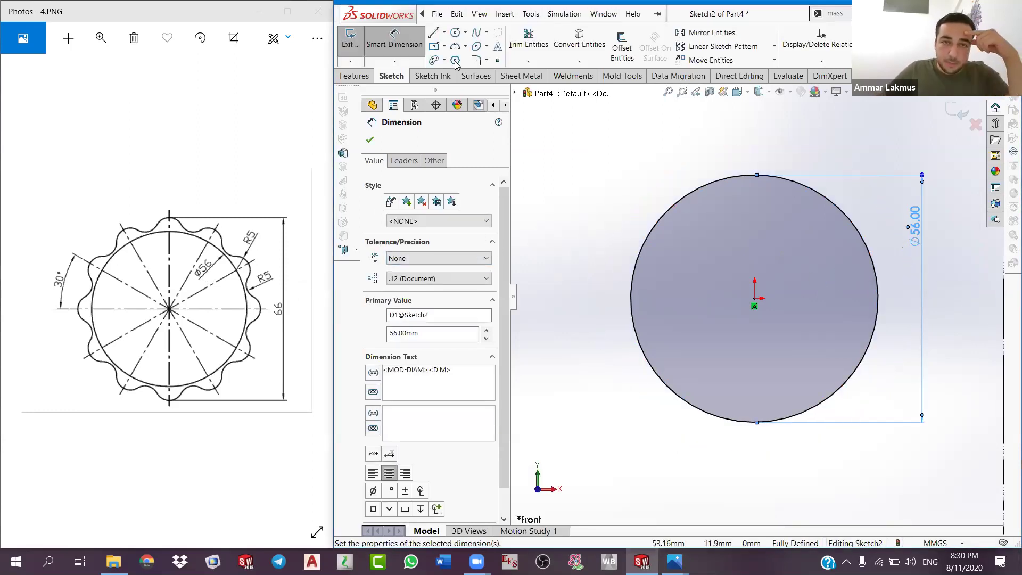
Step: Draw a vertical midpoint line about 81 mm long, centred on the origin and extending past both sides of the circle
{"action": "left_click", "coordinate": [444, 32]}
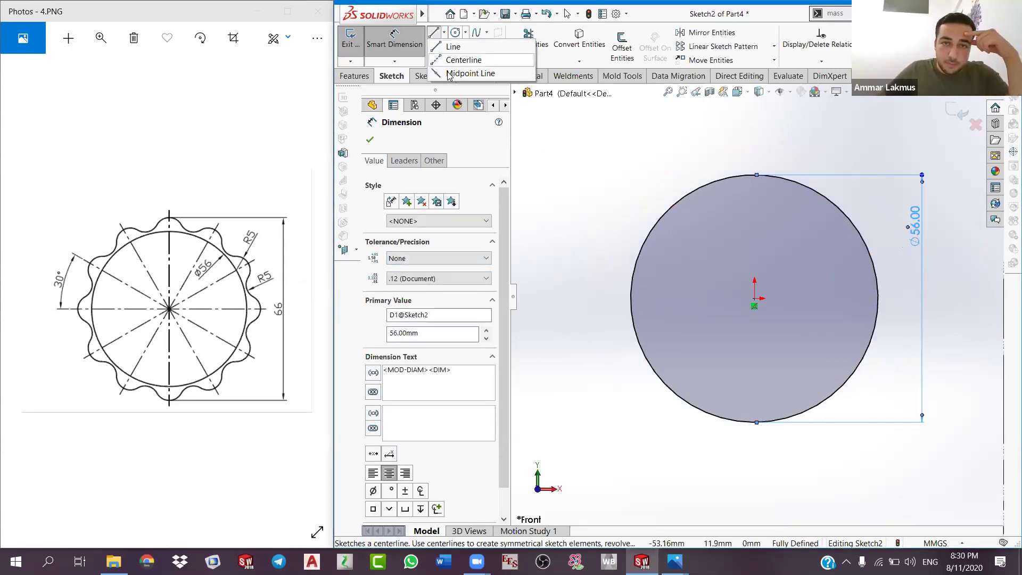
{"action": "left_click", "coordinate": [757, 299]}
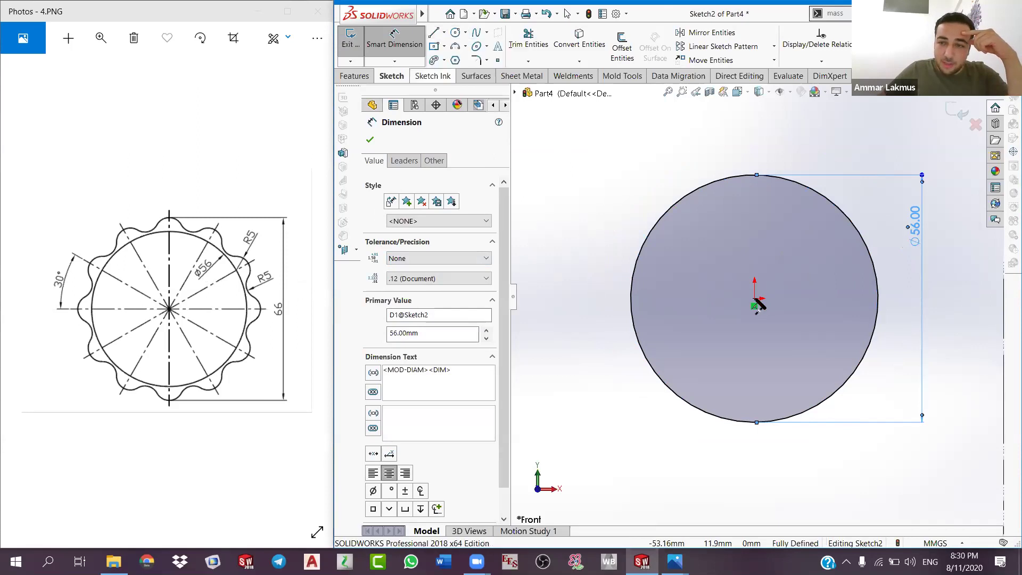
{"action": "left_click", "coordinate": [755, 119]}
{"action": "right_click", "coordinate": [778, 131]}
{"action": "left_click", "coordinate": [791, 140]}
Step: Convert the vertical line through the origin to construction geometry
{"action": "left_click", "coordinate": [755, 150]}
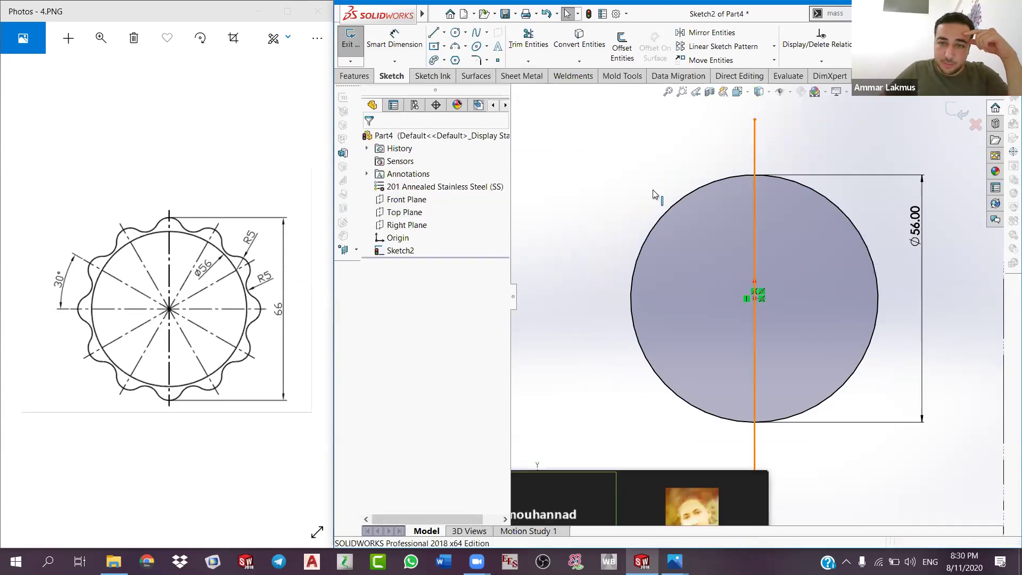
{"action": "left_click", "coordinate": [754, 195]}
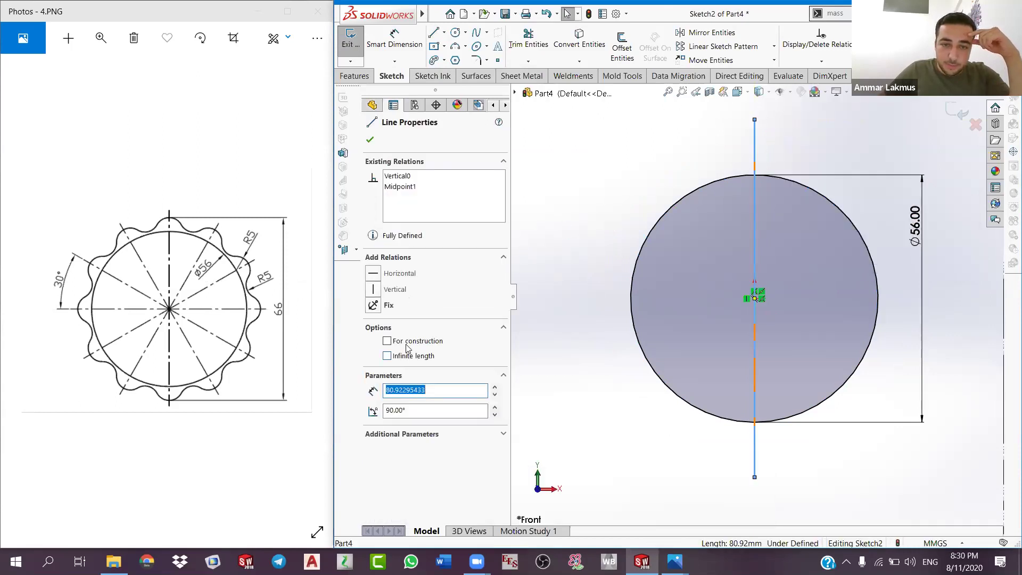
{"action": "left_click", "coordinate": [407, 346]}
{"action": "left_click", "coordinate": [370, 140]}
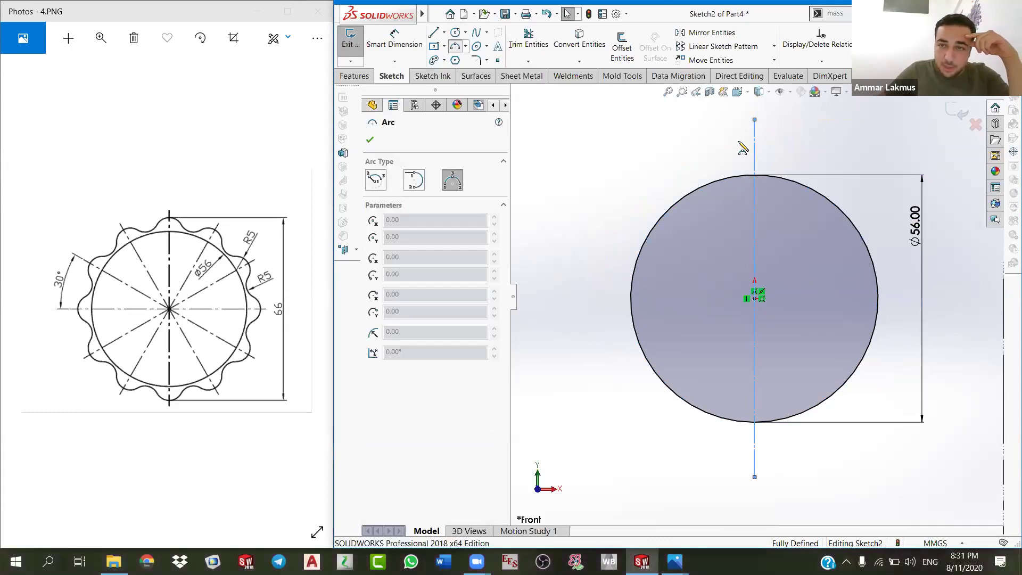
Step: Draw a three-point arc of about 10.6 mm radius above the circle, spanning the vertical centreline
{"action": "left_click", "coordinate": [723, 137]}
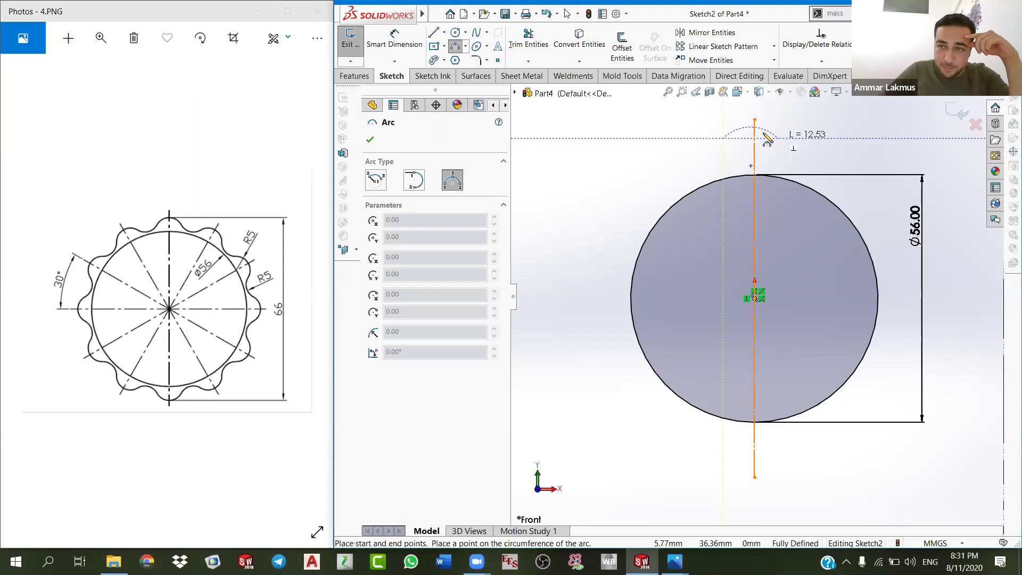
{"action": "left_click", "coordinate": [789, 138]}
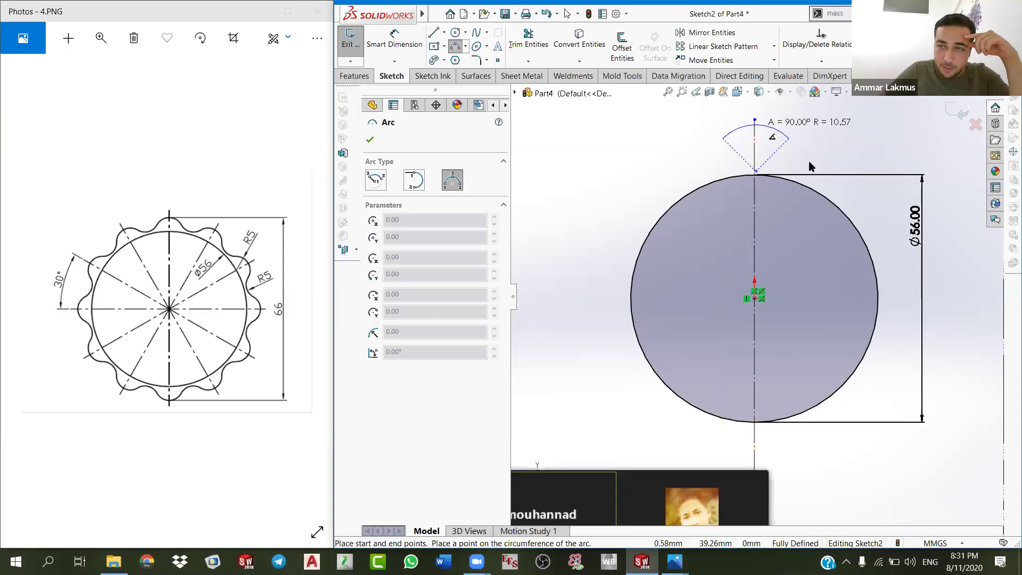
{"action": "left_click", "coordinate": [755, 123]}
{"action": "right_click", "coordinate": [765, 167]}
{"action": "key", "text": "Escape"}
{"action": "key", "text": "Escape"}
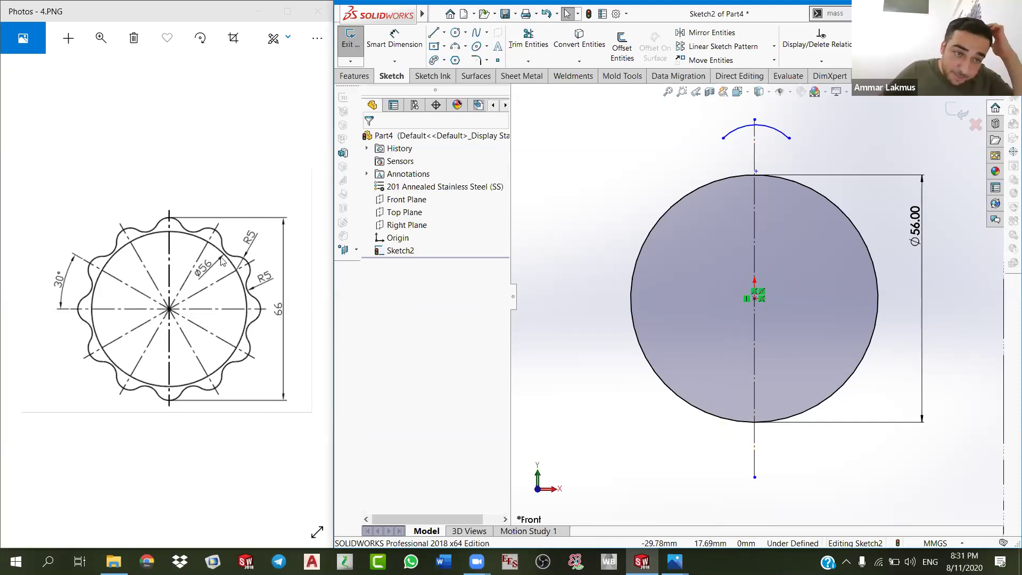
Step: Check the scallop in the 4.PNG drawing and make the arc's centre point coincident with the 56 mm circle
{"action": "scroll", "coordinate": [247, 263], "scroll_direction": "down", "scroll_amount": 1}
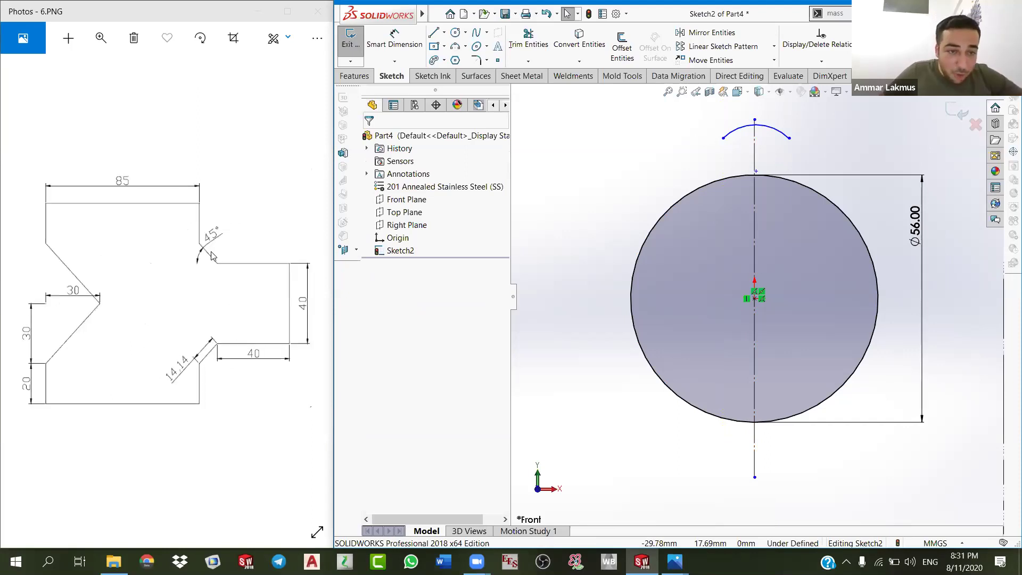
{"action": "scroll", "coordinate": [176, 238], "scroll_direction": "up", "scroll_amount": 1}
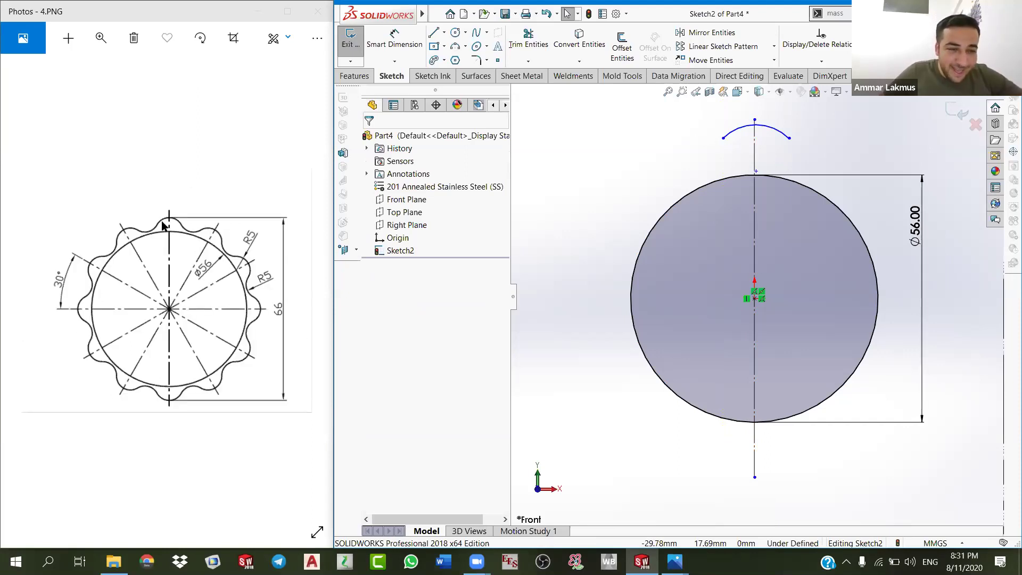
{"action": "scroll", "coordinate": [166, 228], "scroll_direction": "up", "scroll_amount": 1, "text": "ctrl"}
{"action": "scroll", "coordinate": [262, 264], "scroll_direction": "up", "scroll_amount": 1, "text": "ctrl"}
{"action": "scroll", "coordinate": [263, 263], "scroll_direction": "up", "scroll_amount": 1, "text": "ctrl"}
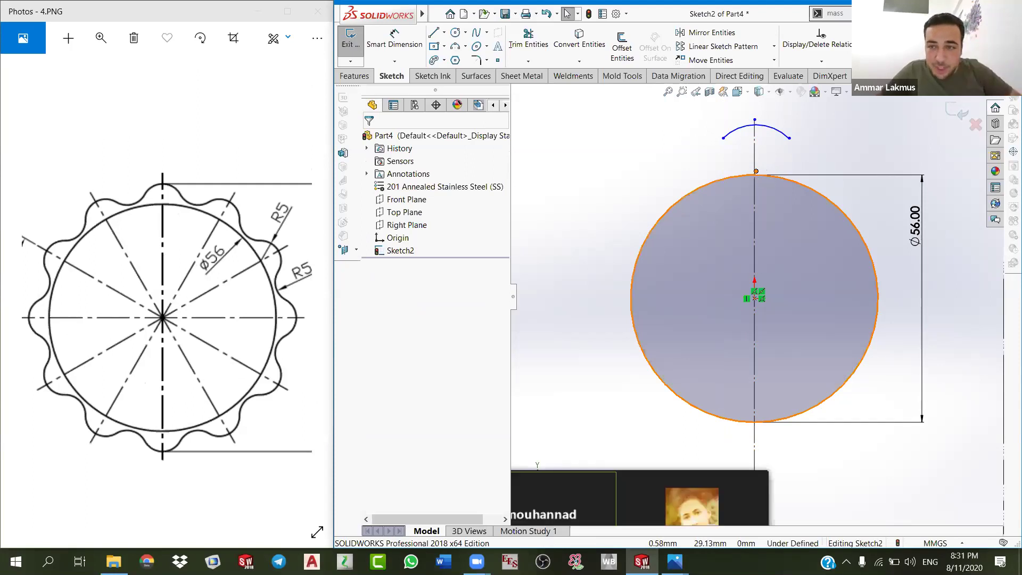
{"action": "left_click", "coordinate": [757, 172]}
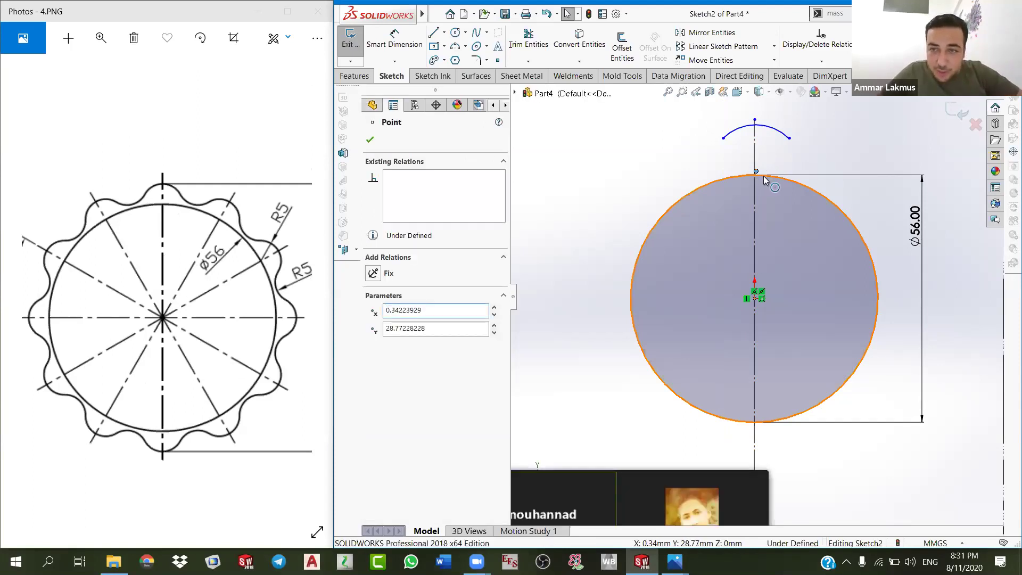
{"action": "left_click", "coordinate": [764, 179]}
{"action": "left_click", "coordinate": [755, 171], "text": "ctrl"}
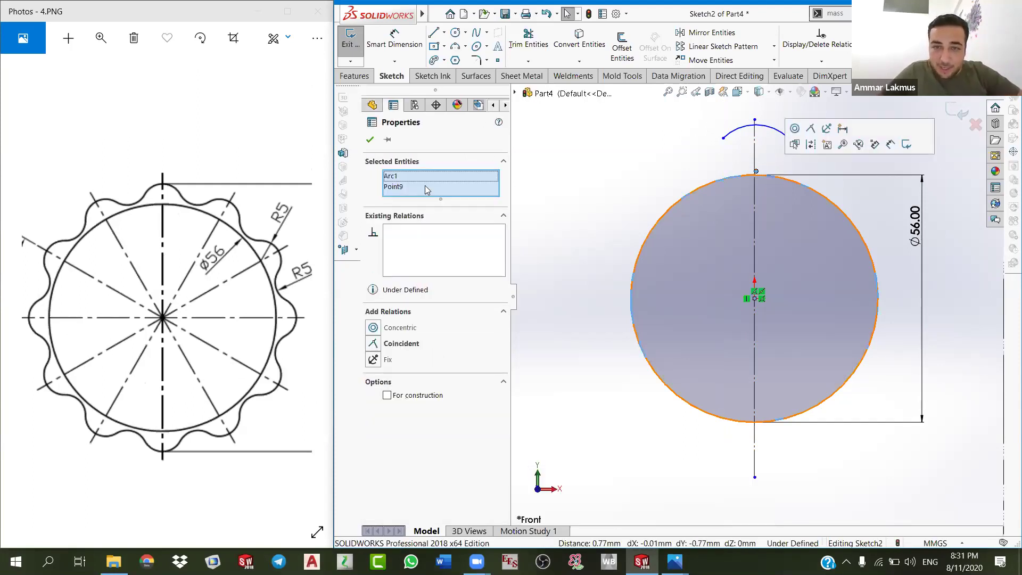
{"action": "left_click", "coordinate": [374, 343]}
{"action": "left_click", "coordinate": [369, 139]}
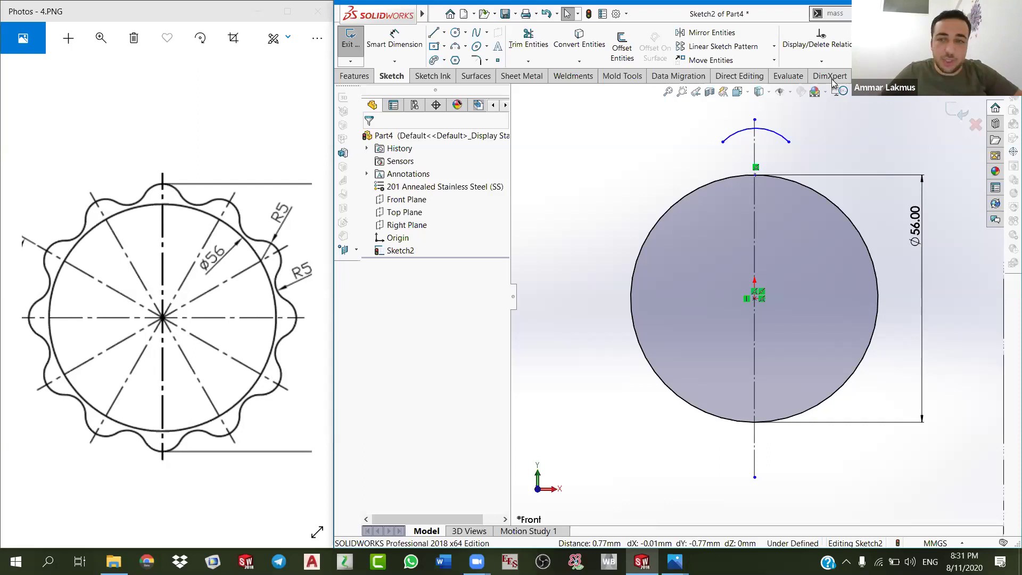
{"action": "scroll", "coordinate": [758, 157], "scroll_direction": "down", "scroll_amount": 2}
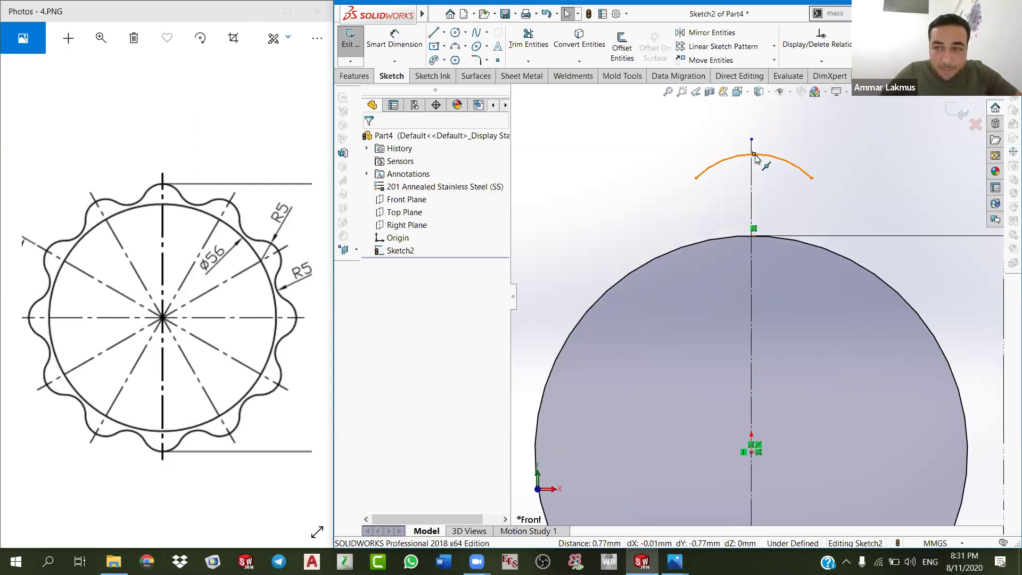
{"action": "left_click", "coordinate": [754, 158]}
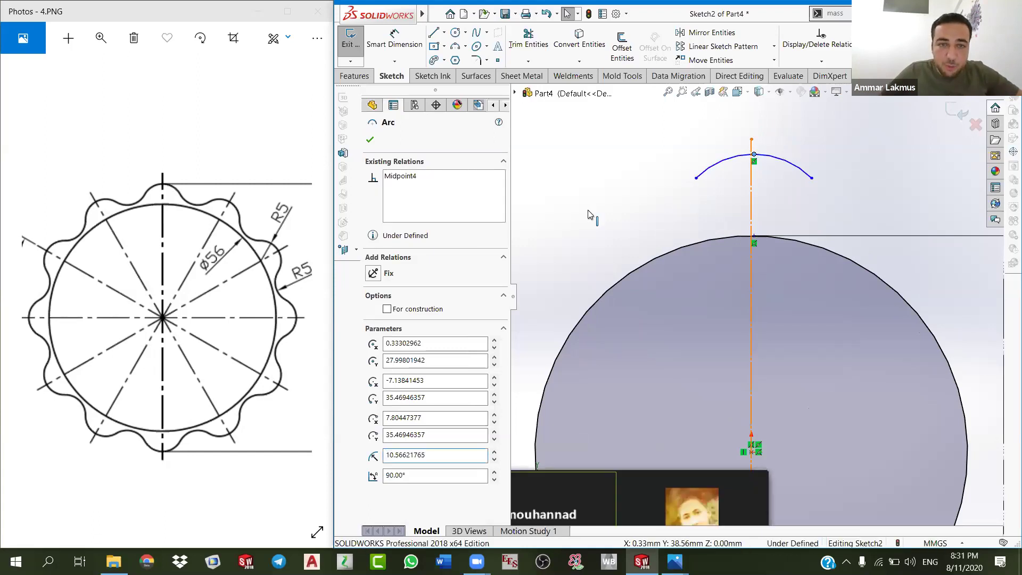
{"action": "left_click", "coordinate": [751, 210], "text": "ctrl"}
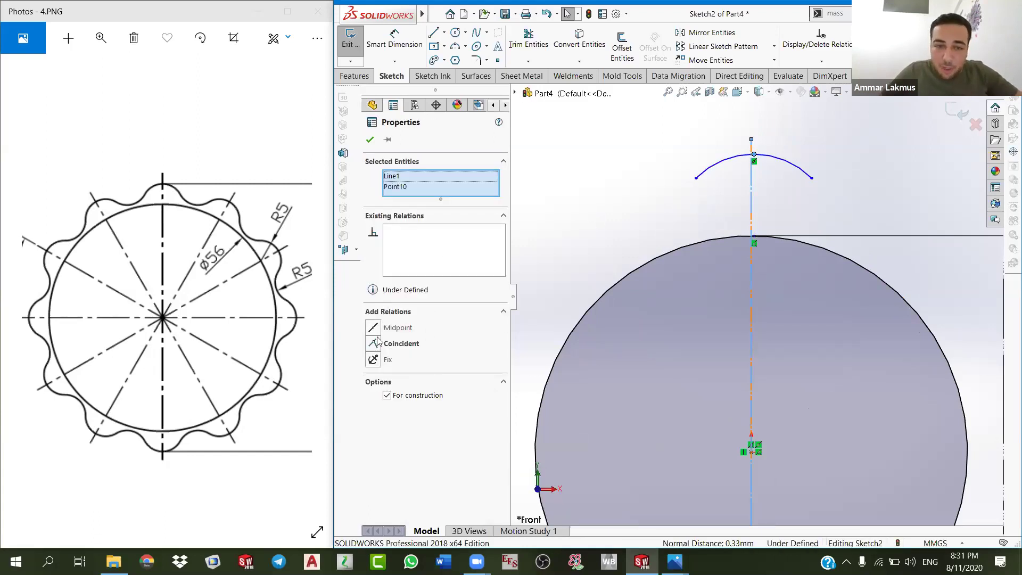
{"action": "left_click", "coordinate": [707, 199]}
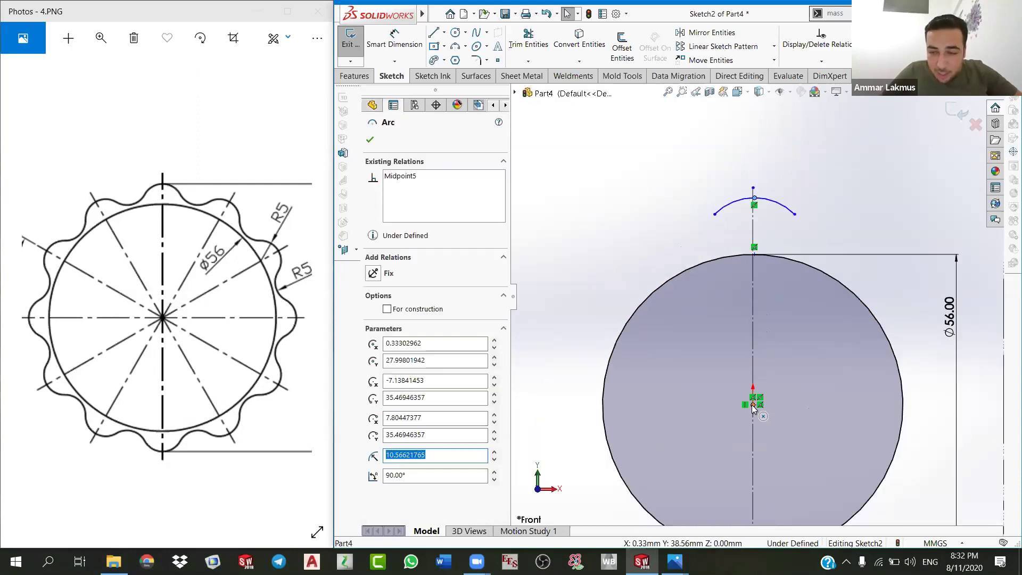
Step: Add a vertical relation between the arc's midpoint and the origin
{"action": "left_click", "coordinate": [751, 405]}
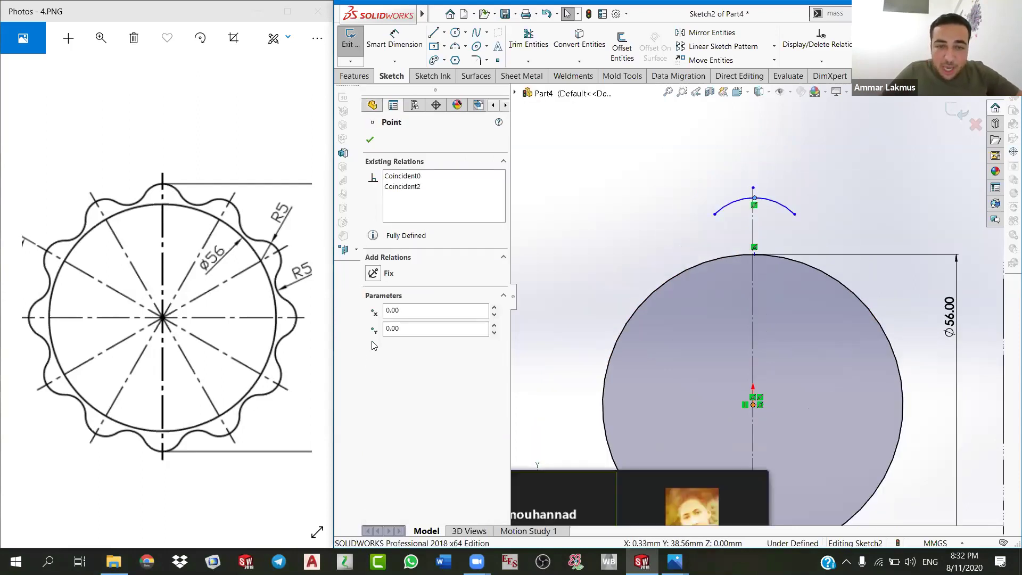
{"action": "left_click", "coordinate": [374, 344]}
{"action": "left_click", "coordinate": [371, 142]}
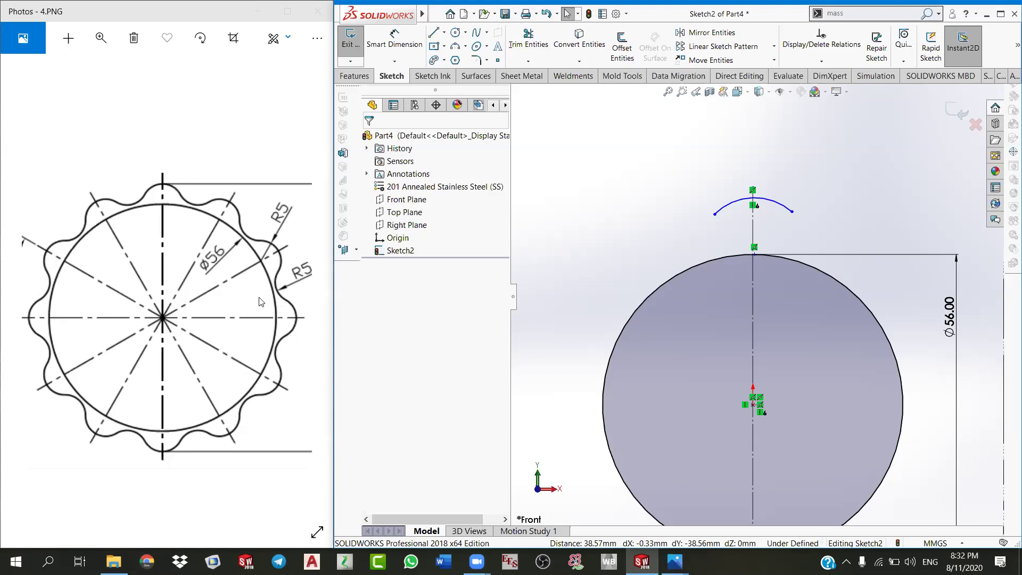
Step: Move the arc's centre point along the 56 mm circle, slightly left of the vertical centreline, to about X -1.12, Y 27.98 mm
{"action": "scroll", "coordinate": [232, 304], "scroll_direction": "up", "scroll_amount": 2}
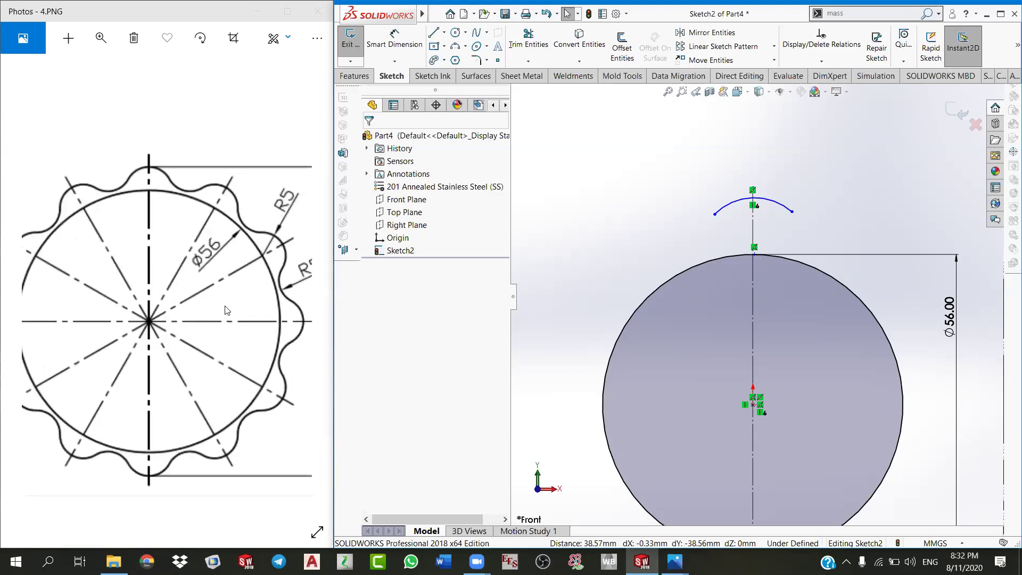
{"action": "scroll", "coordinate": [227, 310], "scroll_direction": "down", "scroll_amount": 2}
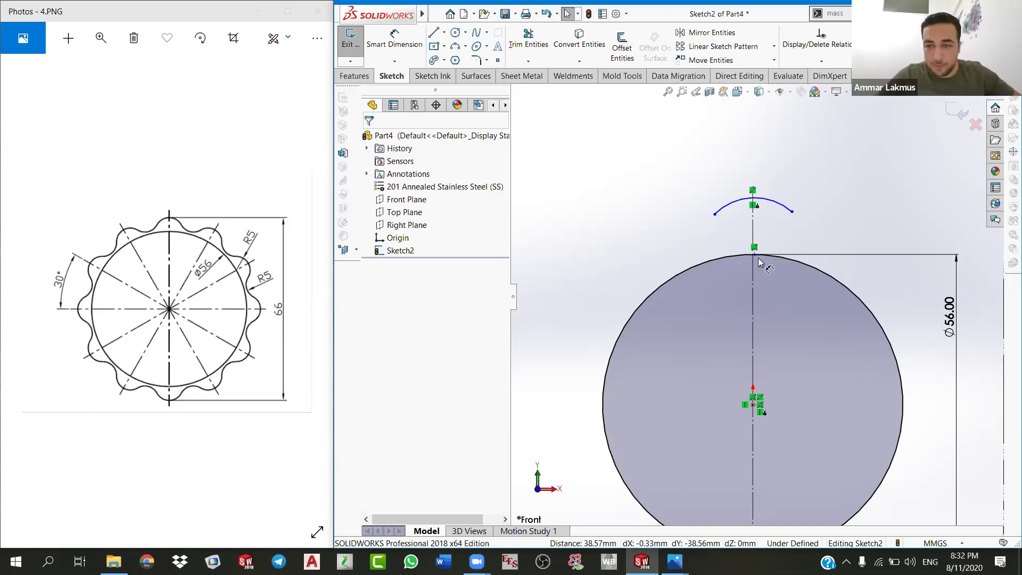
{"action": "scroll", "coordinate": [758, 257], "scroll_direction": "down", "scroll_amount": 2}
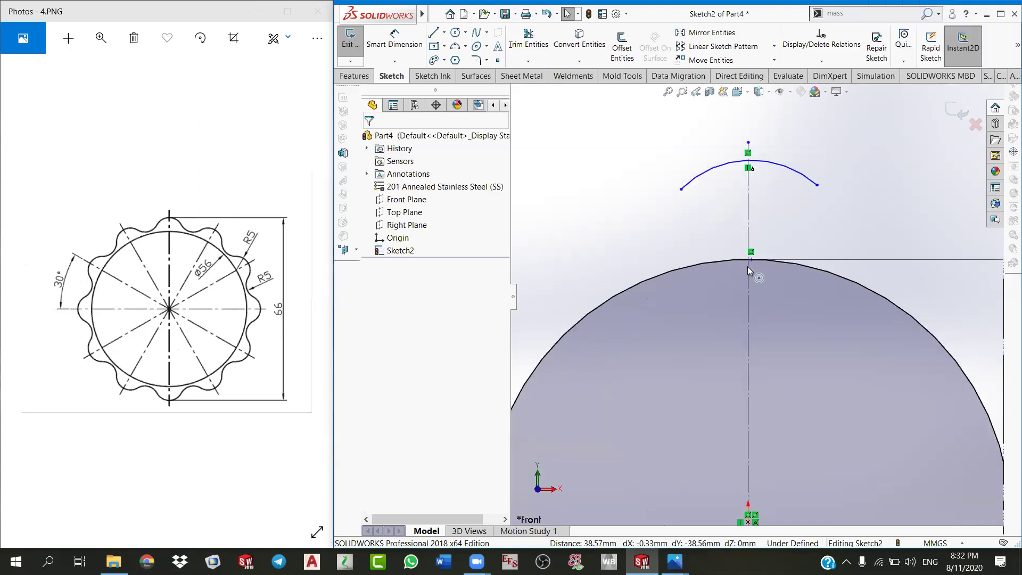
{"action": "scroll", "coordinate": [759, 267], "scroll_direction": "down", "scroll_amount": 2}
{"action": "left_click", "coordinate": [748, 264]}
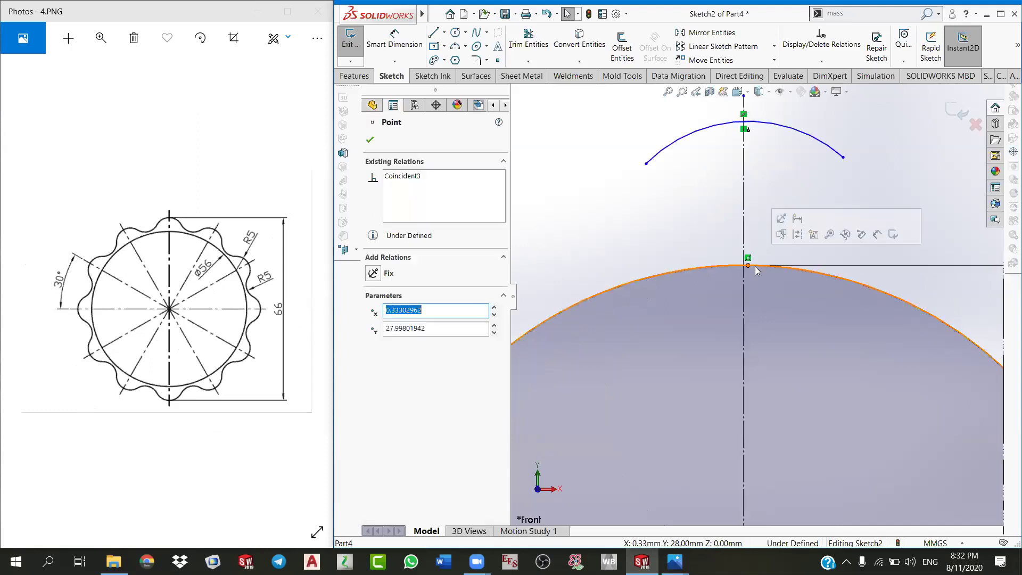
{"action": "mouse_move", "coordinate": [748, 265]}
{"action": "left_mouse_down"}
{"action": "mouse_move", "coordinate": [775, 267]}
{"action": "mouse_move", "coordinate": [730, 266]}
{"action": "left_mouse_up"}
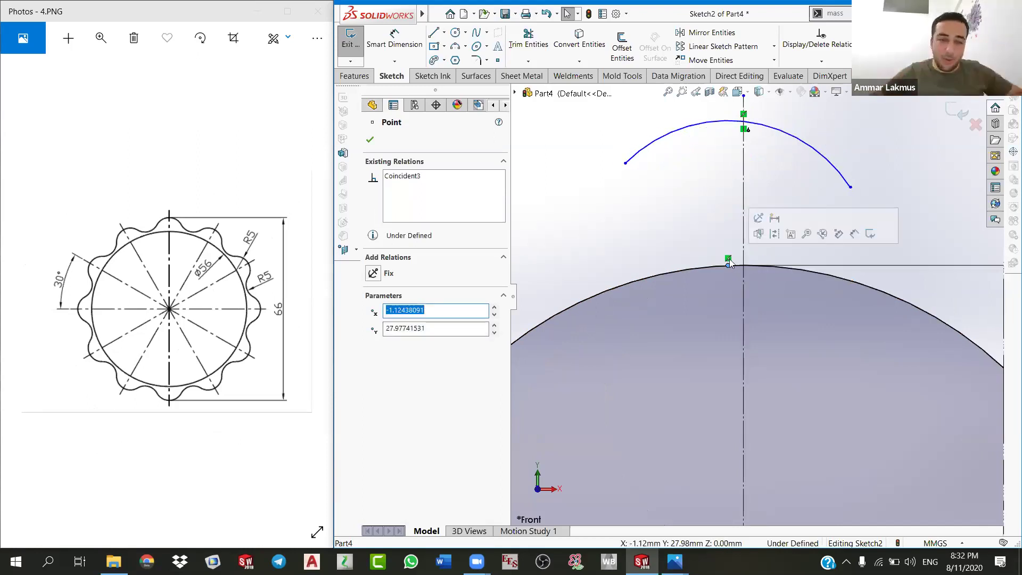
Step: Pull the arc's midpoint down along the vertical centreline until the arc radius is about 9 mm
{"action": "scroll", "coordinate": [756, 293], "scroll_direction": "up", "scroll_amount": 4}
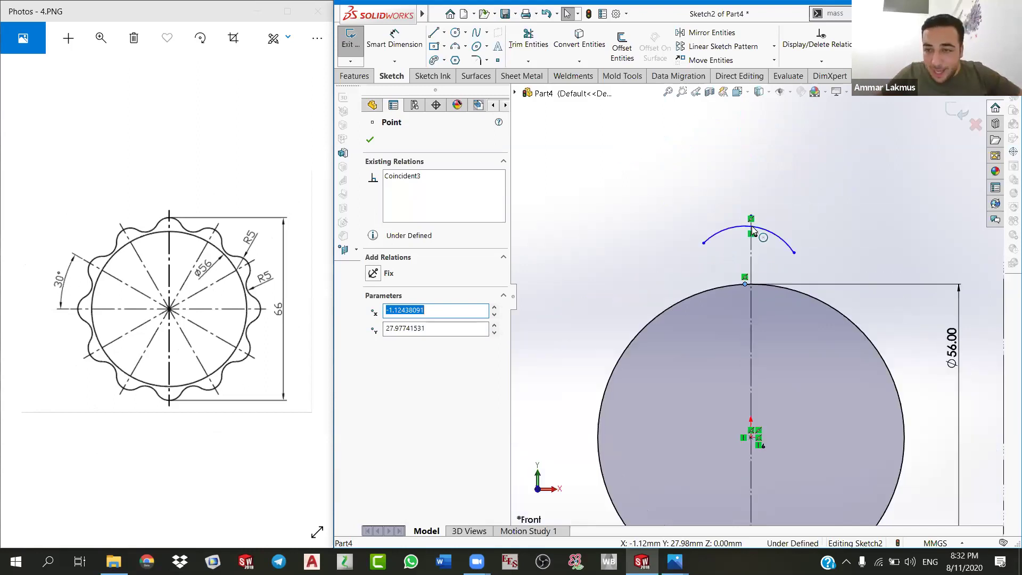
{"action": "scroll", "coordinate": [751, 224], "scroll_direction": "down", "scroll_amount": 3}
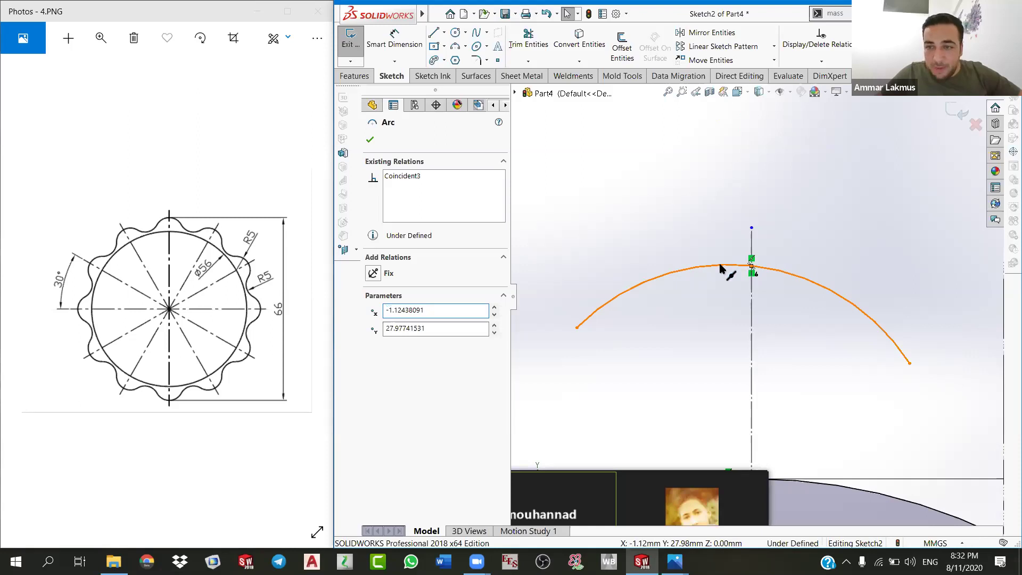
{"action": "left_click", "coordinate": [735, 261]}
{"action": "left_click_drag", "start_coordinate": [737, 279], "coordinate": [760, 276]}
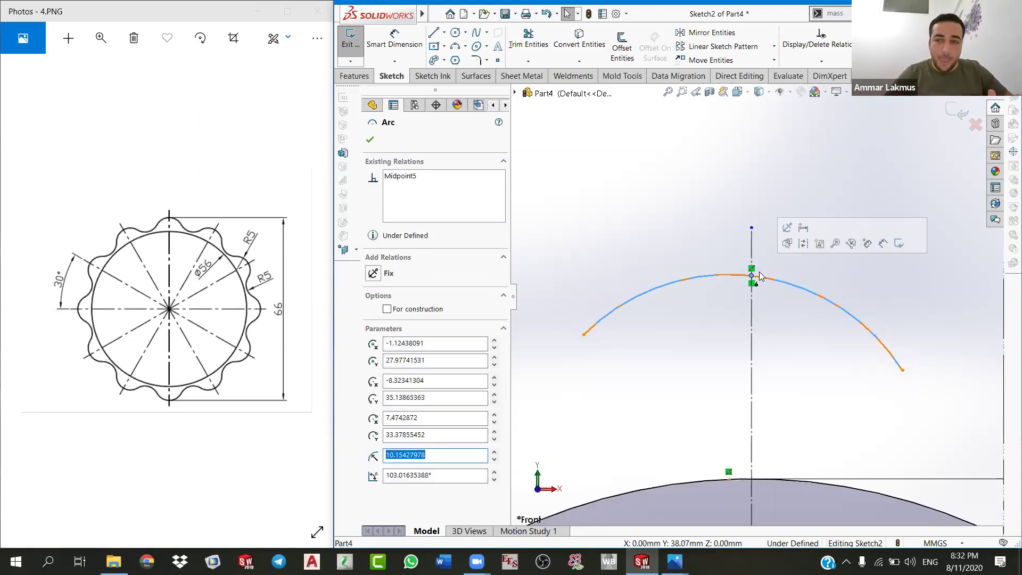
{"action": "scroll", "coordinate": [784, 322], "scroll_direction": "up", "scroll_amount": 5}
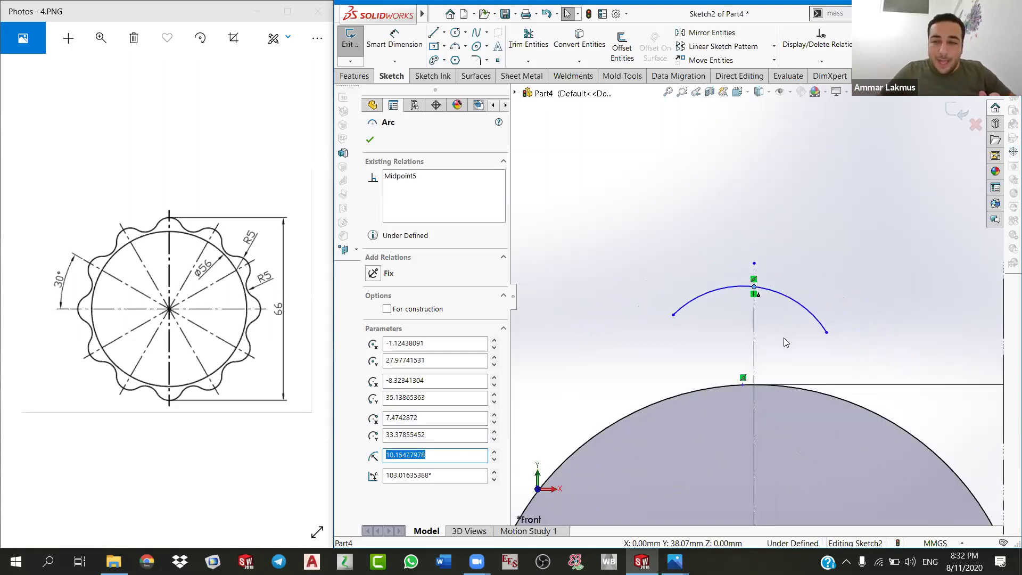
{"action": "scroll", "coordinate": [779, 347], "scroll_direction": "up", "scroll_amount": 3}
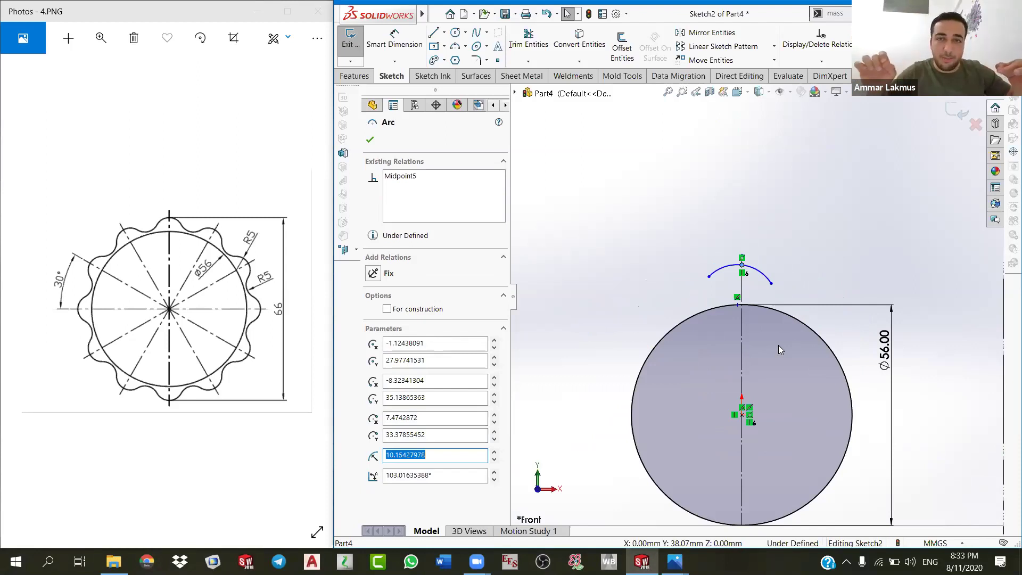
{"action": "scroll", "coordinate": [772, 332], "scroll_direction": "up", "scroll_amount": 3}
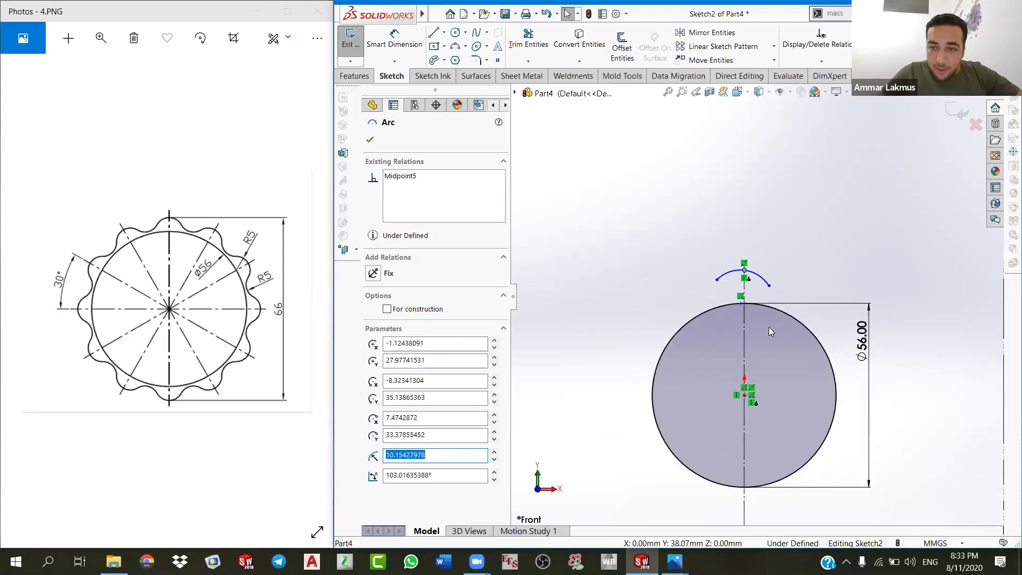
{"action": "scroll", "coordinate": [764, 310], "scroll_direction": "down", "scroll_amount": 3}
{"action": "scroll", "coordinate": [733, 246], "scroll_direction": "down", "scroll_amount": 3}
{"action": "left_click_drag", "start_coordinate": [735, 247], "coordinate": [741, 251]}
{"action": "left_click_drag", "start_coordinate": [724, 315], "coordinate": [726, 320]}
{"action": "scroll", "coordinate": [716, 328], "scroll_direction": "down", "scroll_amount": 1}
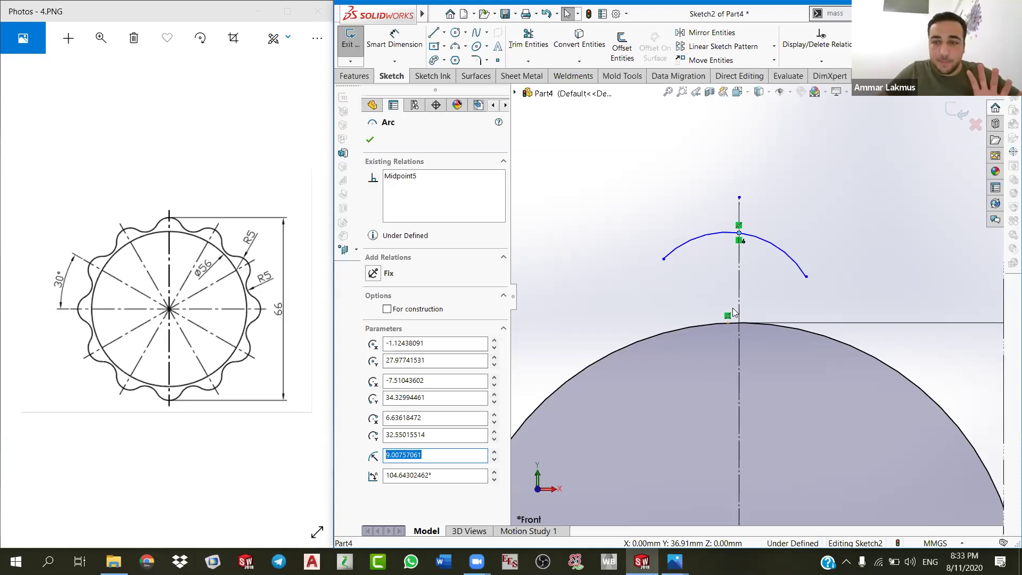
Step: Move the arc's centre point along the circle and snap it coincident with the vertical centreline at the top of the circle
{"action": "left_click_drag", "start_coordinate": [729, 323], "coordinate": [823, 339]}
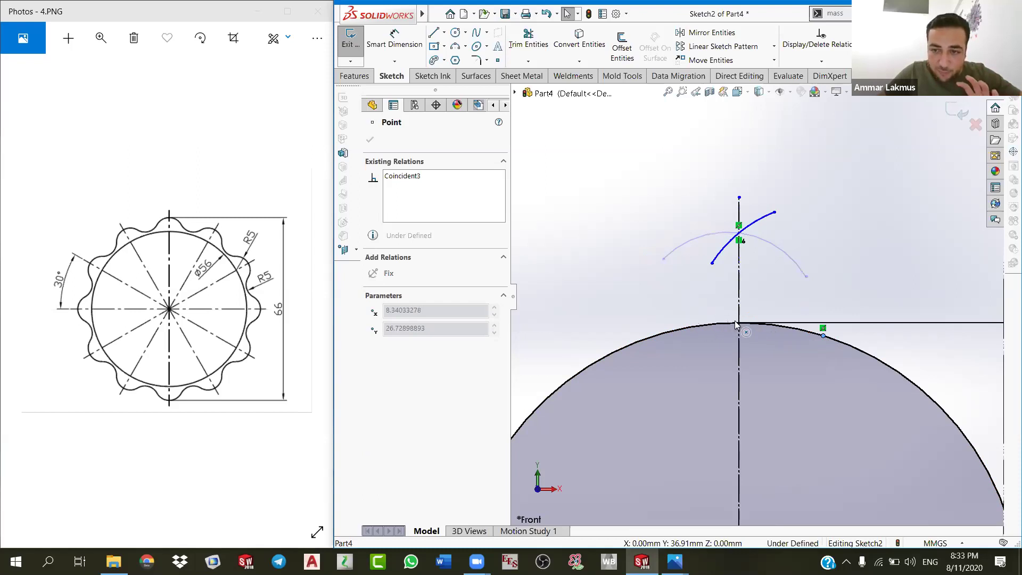
{"action": "left_click_drag", "start_coordinate": [739, 322], "coordinate": [742, 323]}
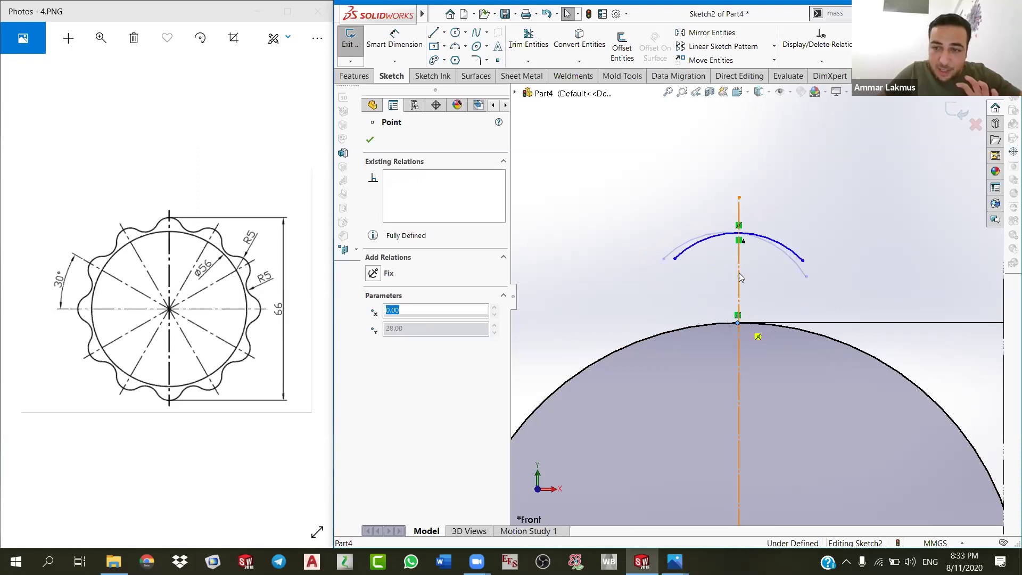
{"action": "scroll", "coordinate": [739, 320], "scroll_direction": "down", "scroll_amount": 2}
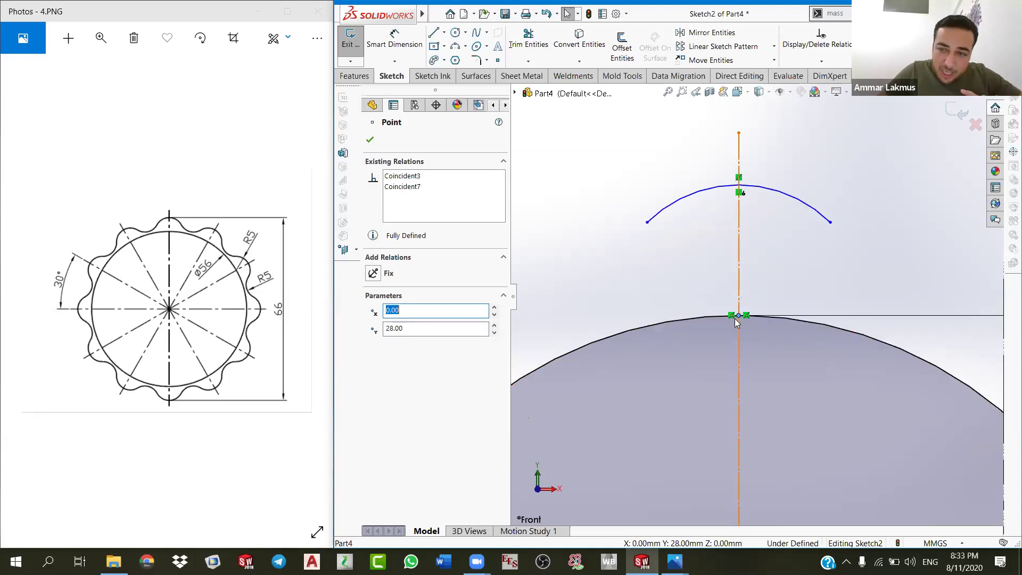
{"action": "scroll", "coordinate": [747, 372], "scroll_direction": "up", "scroll_amount": 3}
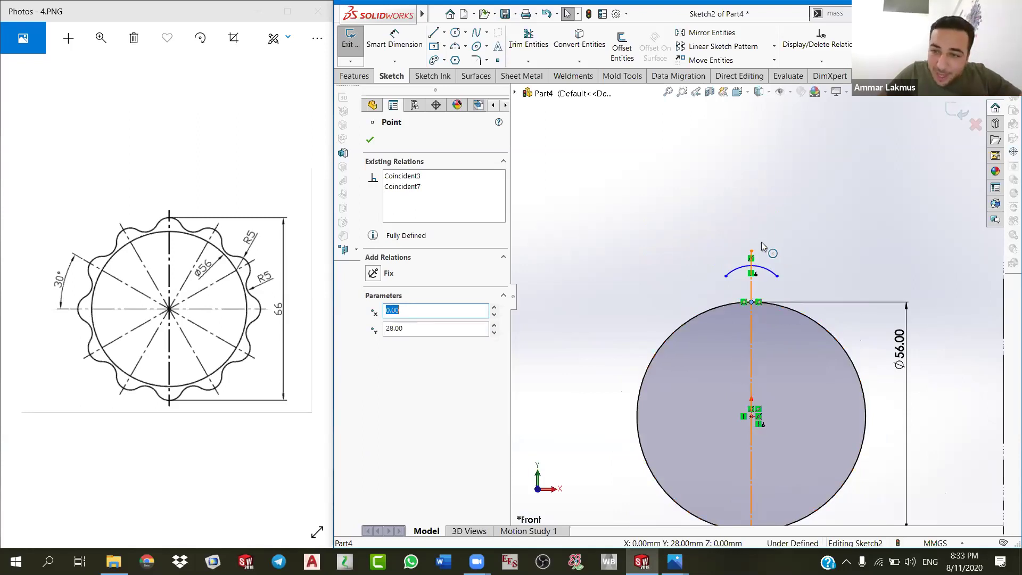
Step: Dimension the arc above the circle with a radius of 5 mm
{"action": "scroll", "coordinate": [760, 244], "scroll_direction": "down", "scroll_amount": 3}
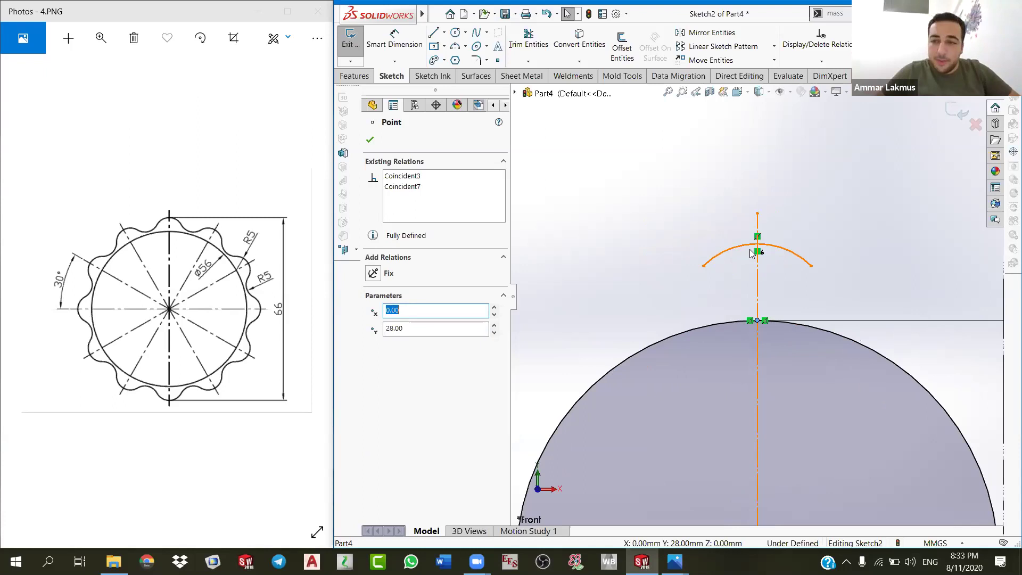
{"action": "left_click", "coordinate": [407, 38]}
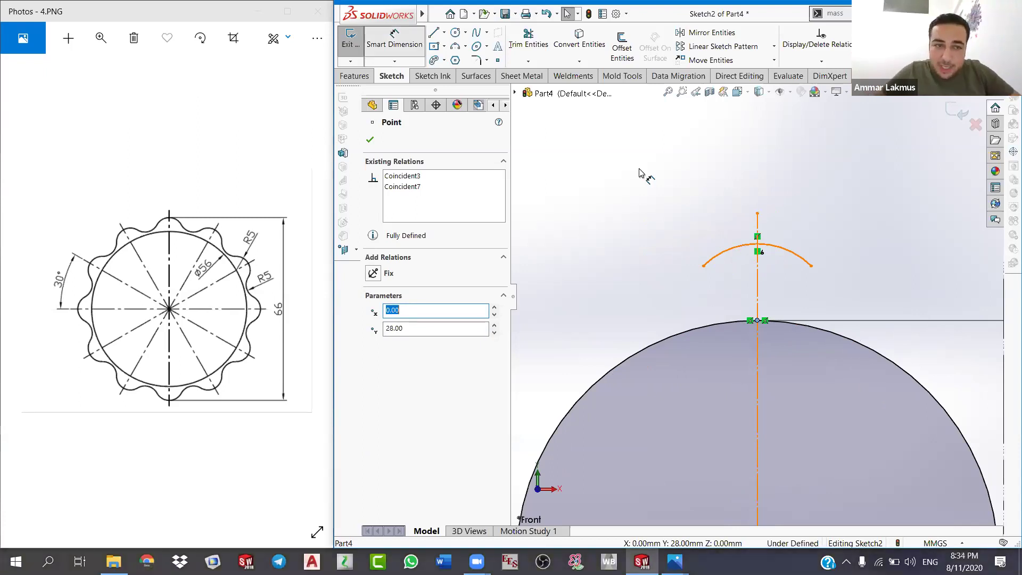
{"action": "left_click", "coordinate": [774, 246]}
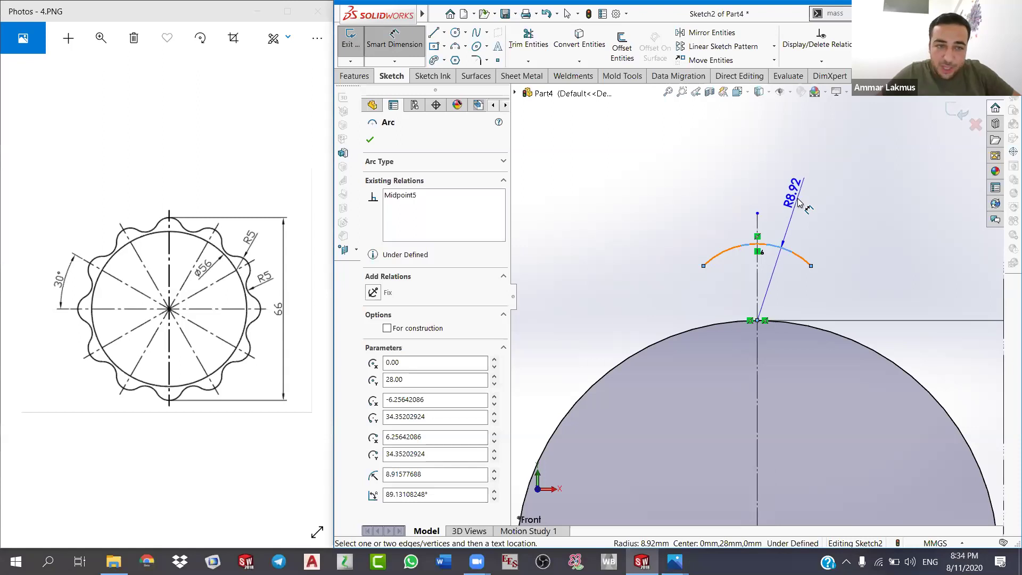
{"action": "left_click", "coordinate": [798, 201]}
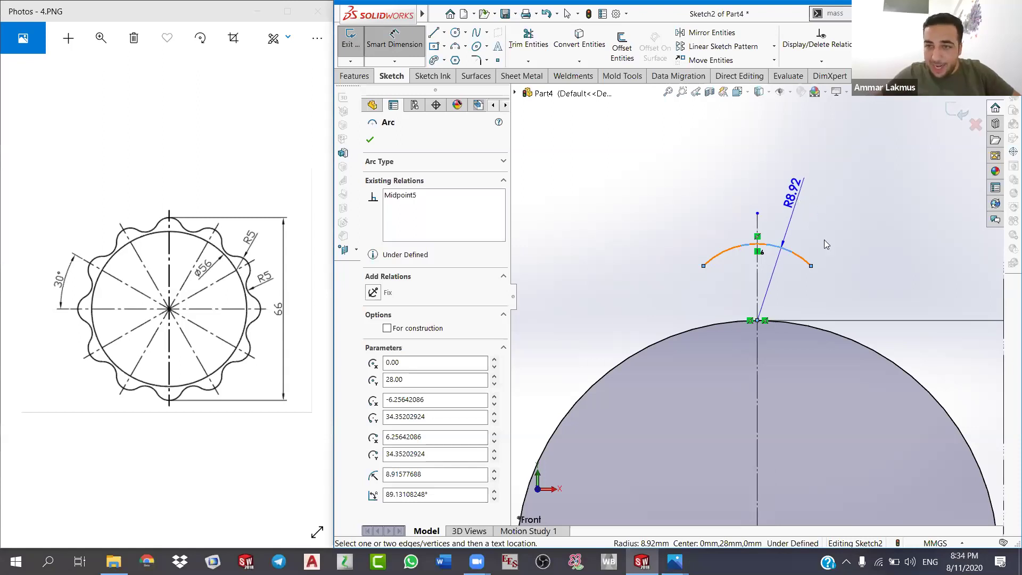
{"action": "type", "text": "5"}
{"action": "key", "text": "Return"}
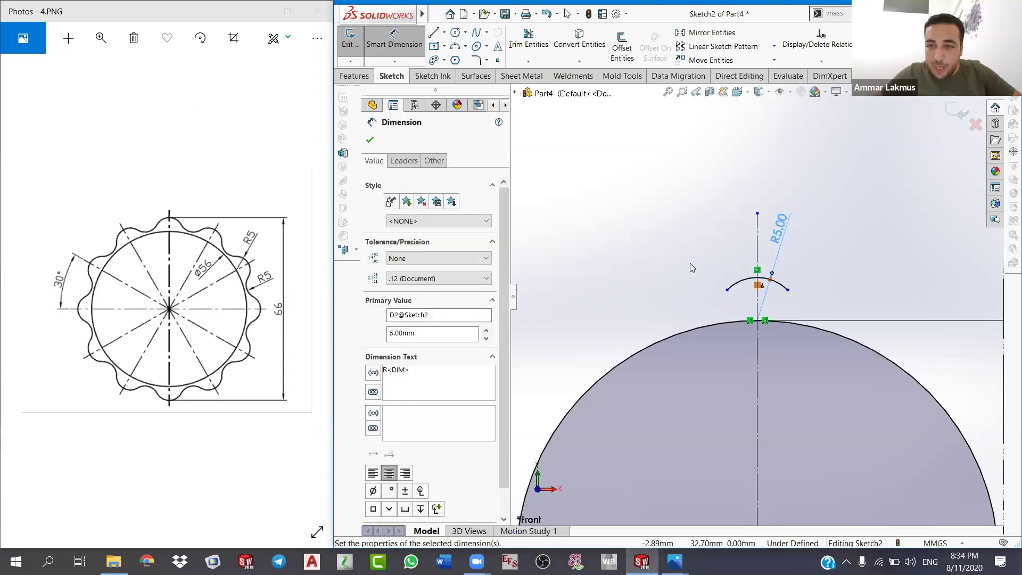
{"action": "right_click", "coordinate": [798, 295]}
Step: Move the arc's right endpoint outward to about X 3.83, Y 31.21 mm and place the radius dimension closer to the arc
{"action": "left_click", "coordinate": [764, 275]}
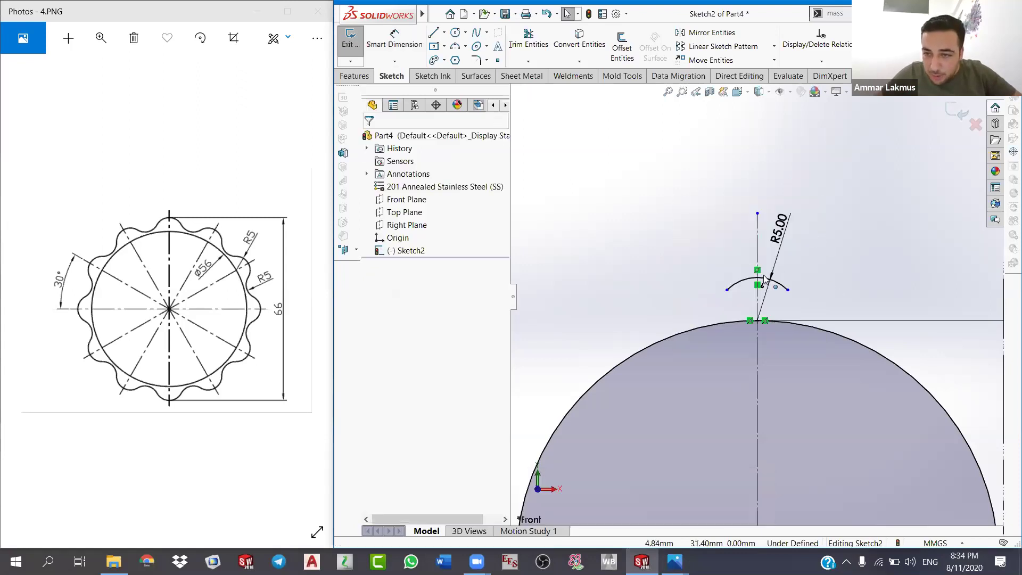
{"action": "left_click", "coordinate": [760, 282]}
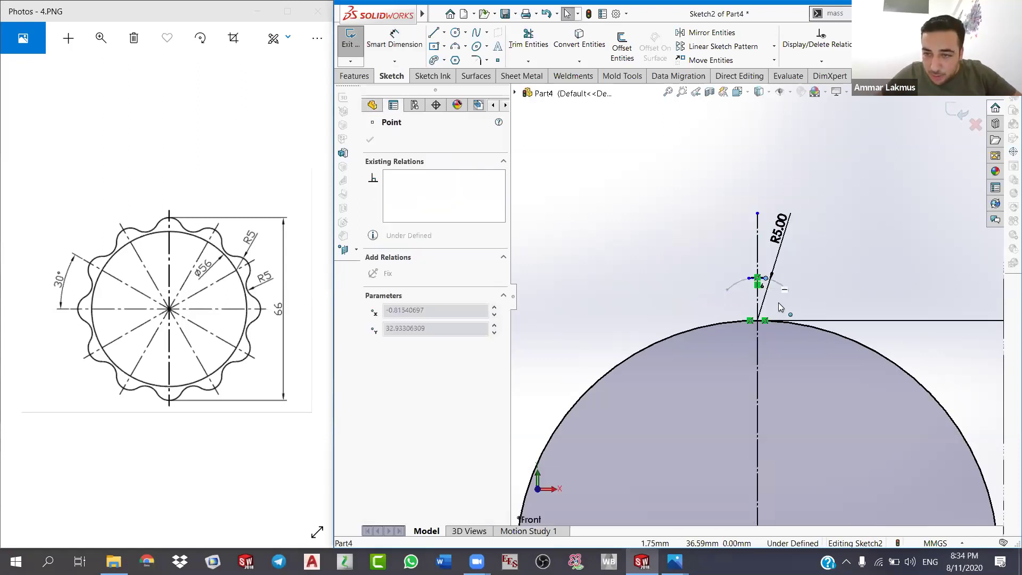
{"action": "left_click", "coordinate": [834, 204]}
{"action": "scroll", "coordinate": [778, 335], "scroll_direction": "down", "scroll_amount": 3}
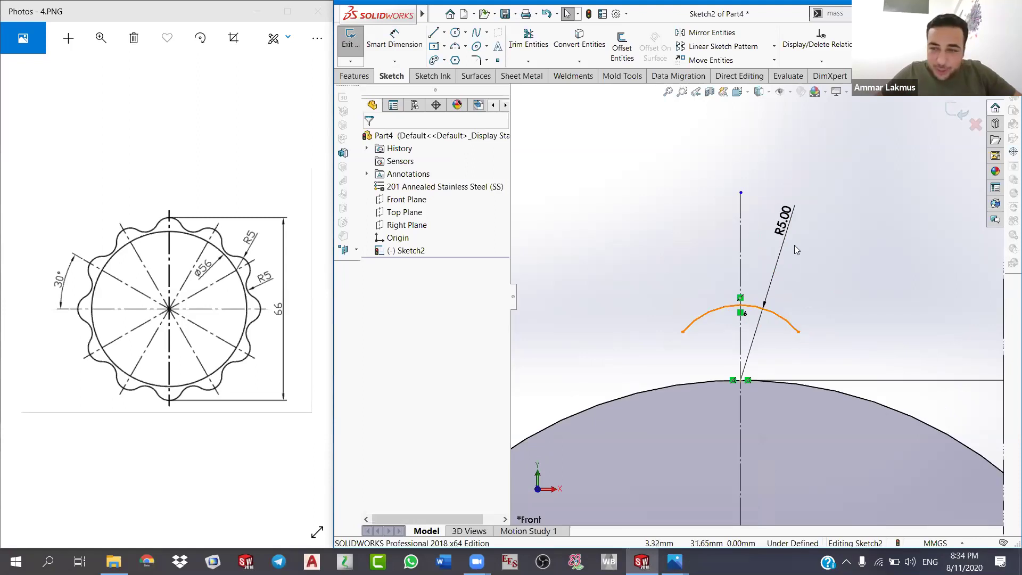
{"action": "left_click_drag", "start_coordinate": [793, 224], "coordinate": [781, 269]}
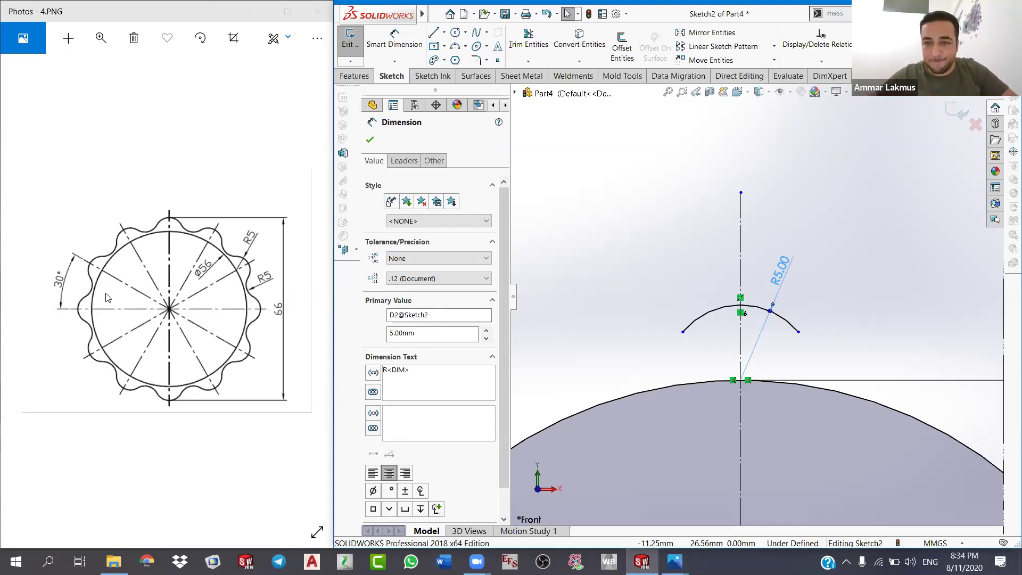
Step: Draw a slanted centreline from the centre of the 56 mm circle to above the circle, just right of the vertical centreline
{"action": "scroll", "coordinate": [694, 285], "scroll_direction": "up", "scroll_amount": 5}
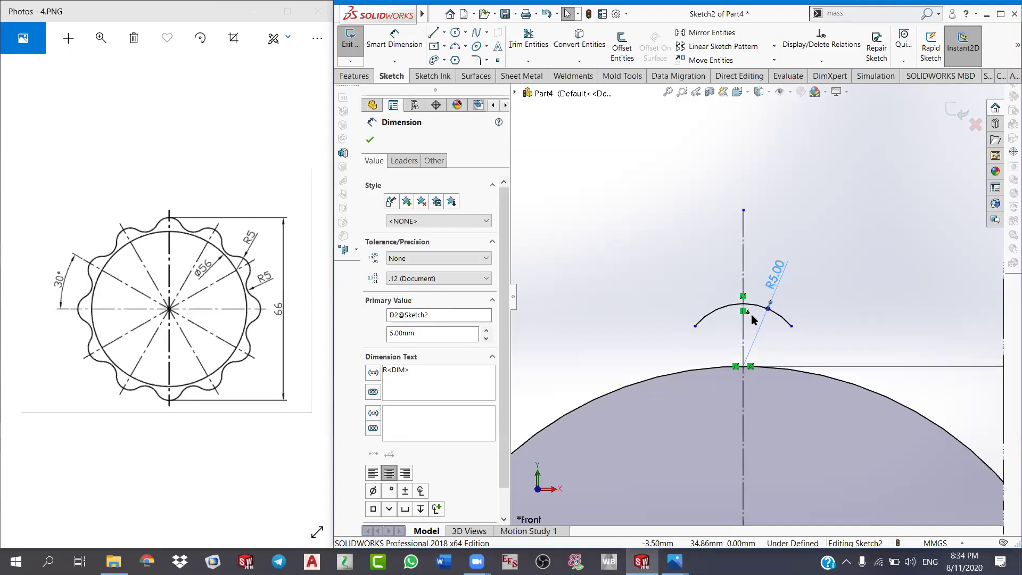
{"action": "scroll", "coordinate": [780, 328], "scroll_direction": "up", "scroll_amount": 1}
{"action": "scroll", "coordinate": [780, 328], "scroll_direction": "up", "scroll_amount": 2}
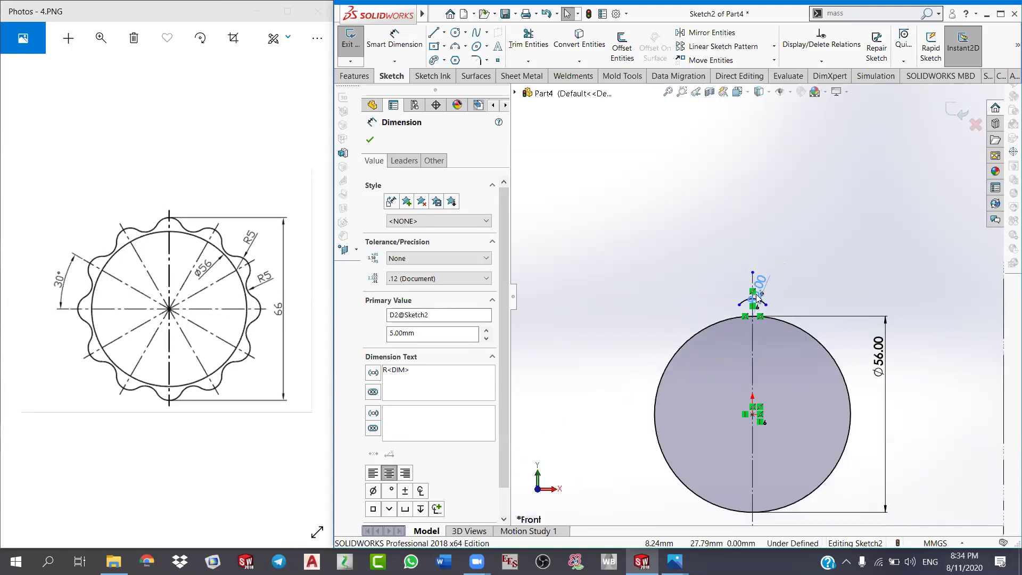
{"action": "scroll", "coordinate": [781, 328], "scroll_direction": "down", "scroll_amount": 4}
{"action": "left_click", "coordinate": [444, 32]}
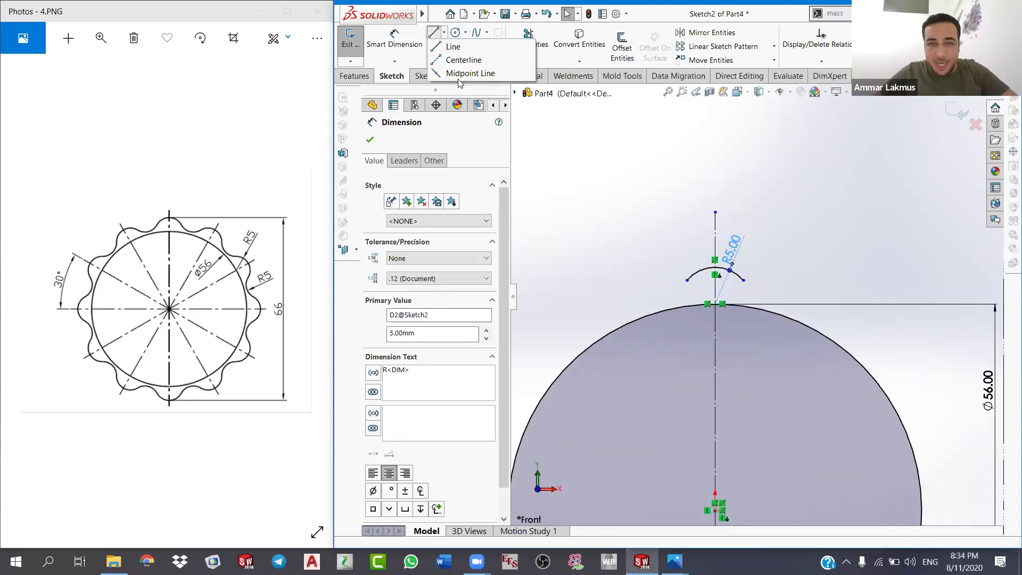
{"action": "left_click", "coordinate": [453, 59]}
{"action": "scroll", "coordinate": [756, 298], "scroll_direction": "up", "scroll_amount": 4}
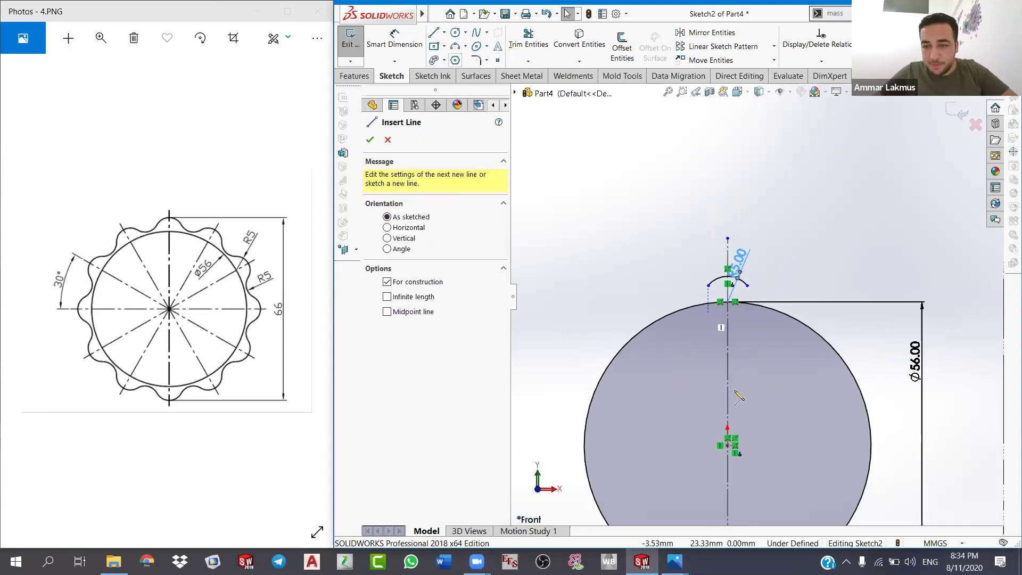
{"action": "left_click", "coordinate": [736, 399]}
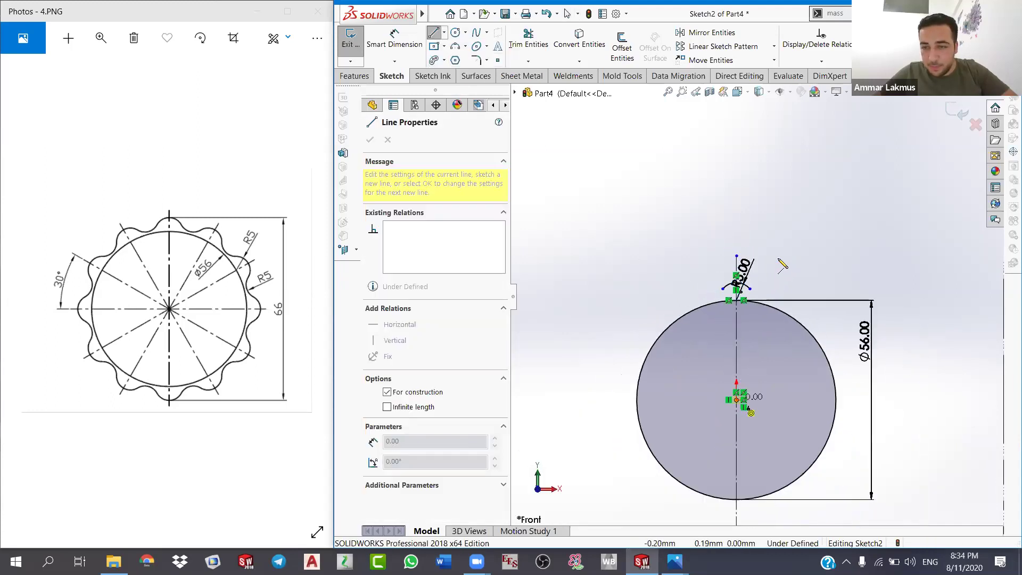
{"action": "left_click", "coordinate": [777, 256]}
{"action": "right_click", "coordinate": [817, 288]}
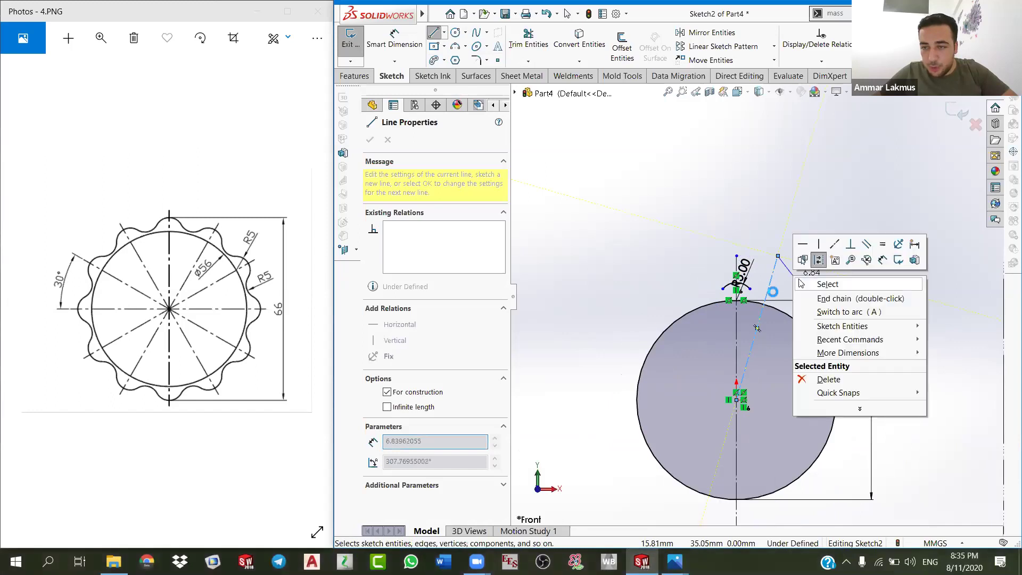
{"action": "left_click", "coordinate": [798, 282]}
Step: Dimension the angle between the vertical and slanted centrelines as 15 degrees
{"action": "left_click", "coordinate": [761, 318]}
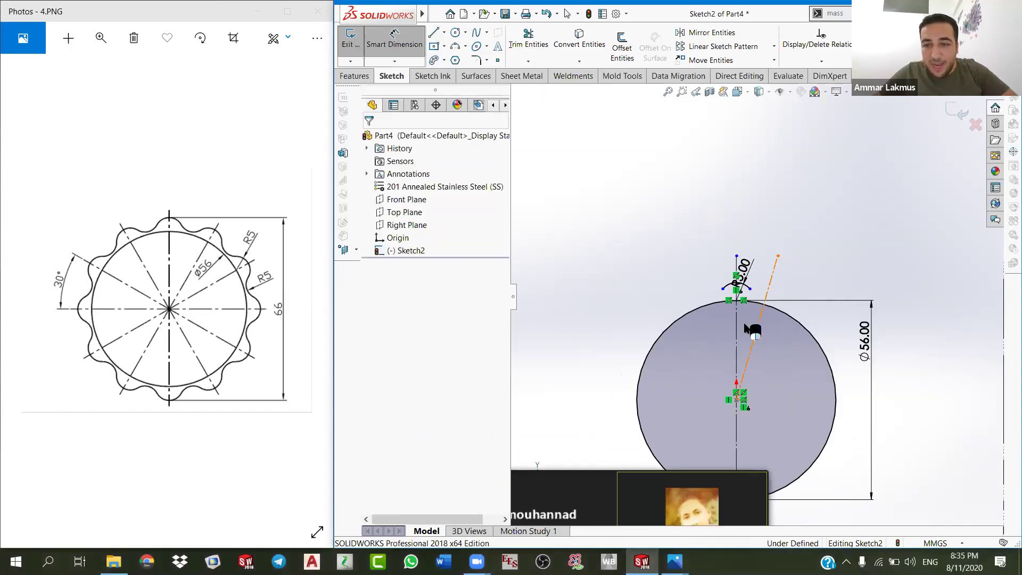
{"action": "left_click", "coordinate": [746, 321]}
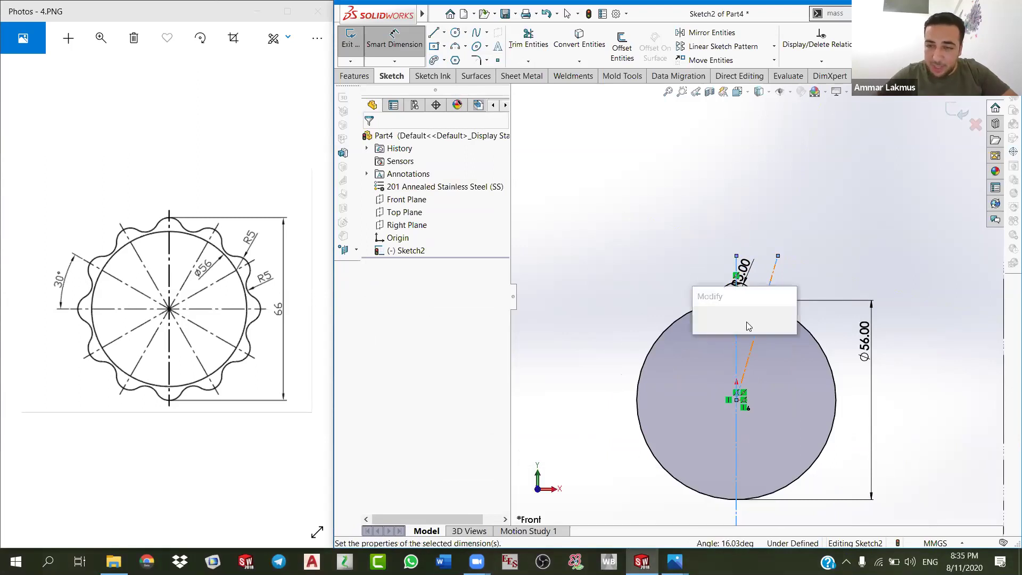
{"action": "type", "text": "15"}
{"action": "key", "text": "Return"}
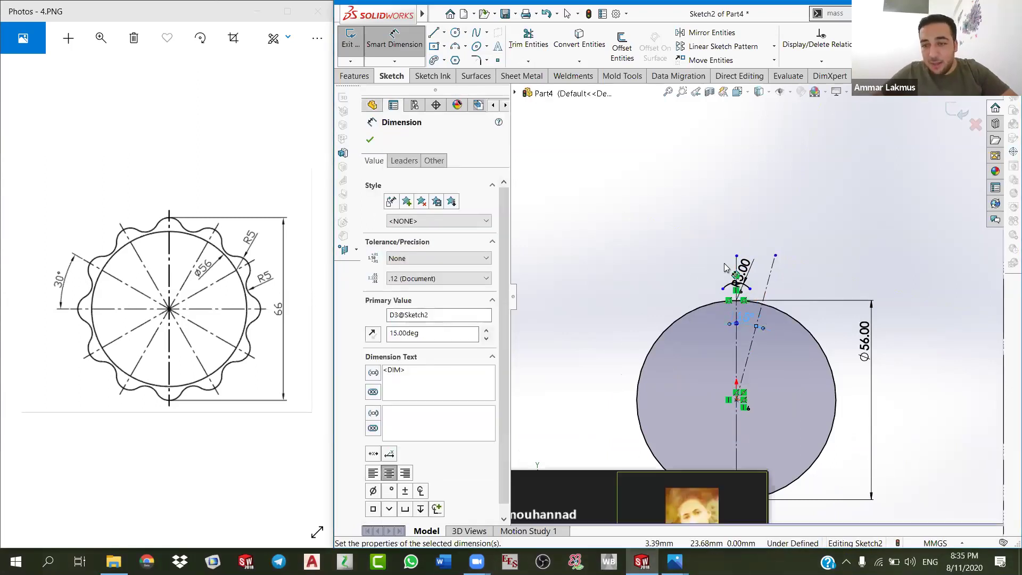
Step: Draw a concave three-point arc of about 5.6 mm radius from the R5 arc's right endpoint across the 15-degree centreline
{"action": "scroll", "coordinate": [749, 266], "scroll_direction": "down", "scroll_amount": 2}
{"action": "scroll", "coordinate": [713, 255], "scroll_direction": "down", "scroll_amount": 1}
{"action": "left_click", "coordinate": [455, 46]}
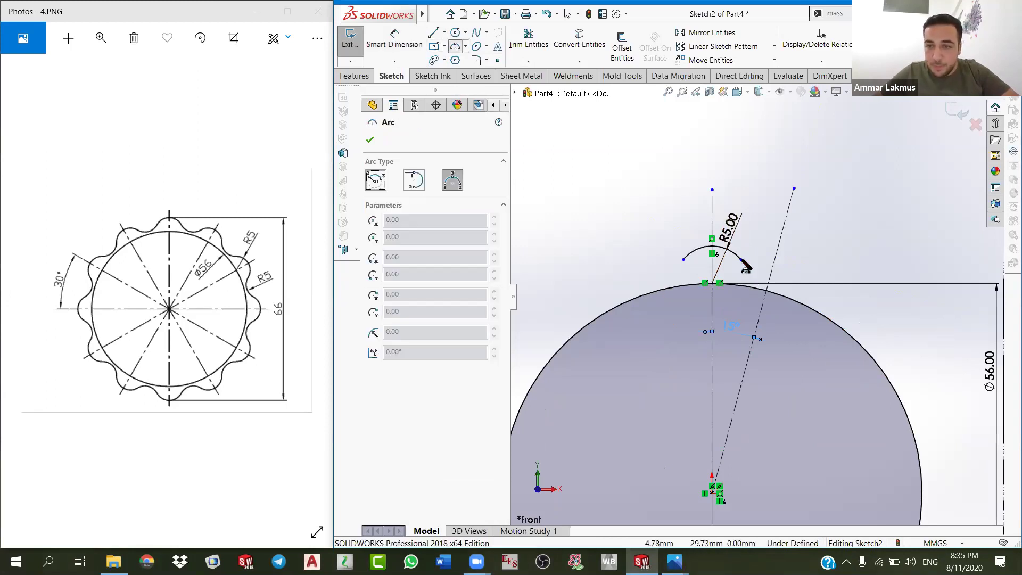
{"action": "left_click", "coordinate": [741, 259]}
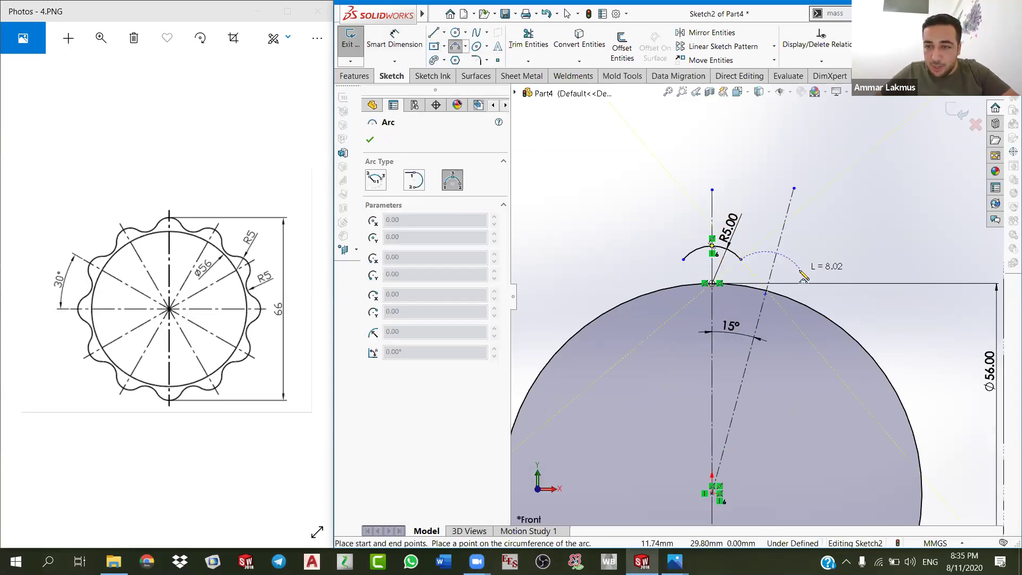
{"action": "left_click", "coordinate": [797, 272]}
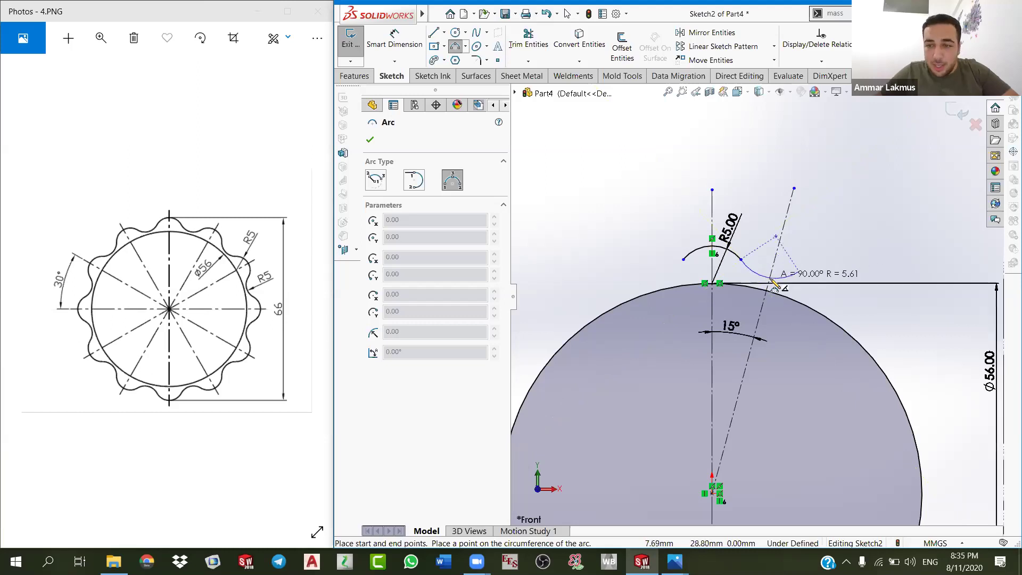
{"action": "left_click", "coordinate": [830, 244]}
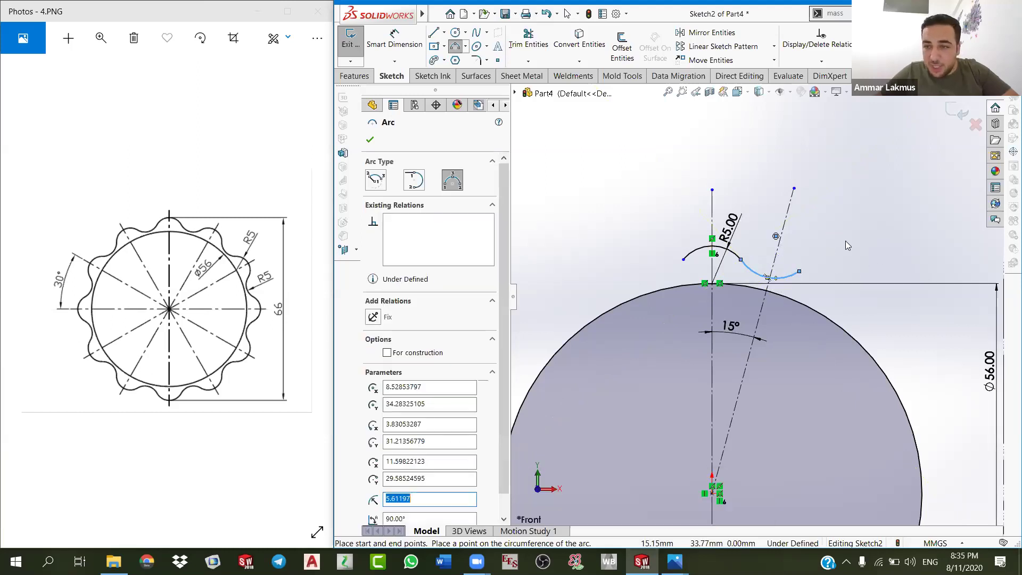
{"action": "key", "text": "Escape"}
Step: Make the concave arc's centre point coincident with the 15-degree centreline
{"action": "left_click", "coordinate": [776, 235]}
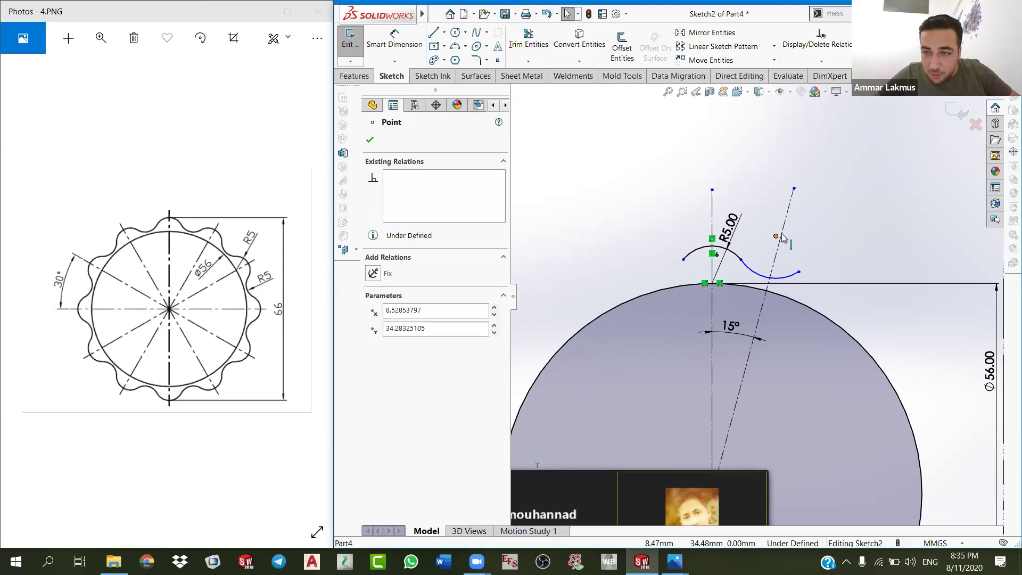
{"action": "left_click", "coordinate": [767, 296], "text": "ctrl"}
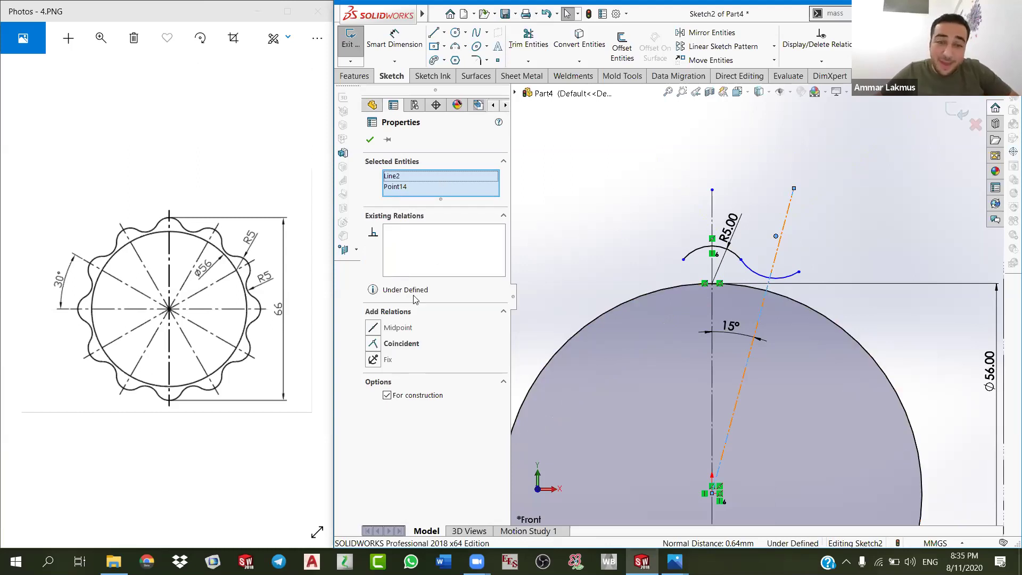
{"action": "left_click", "coordinate": [374, 344]}
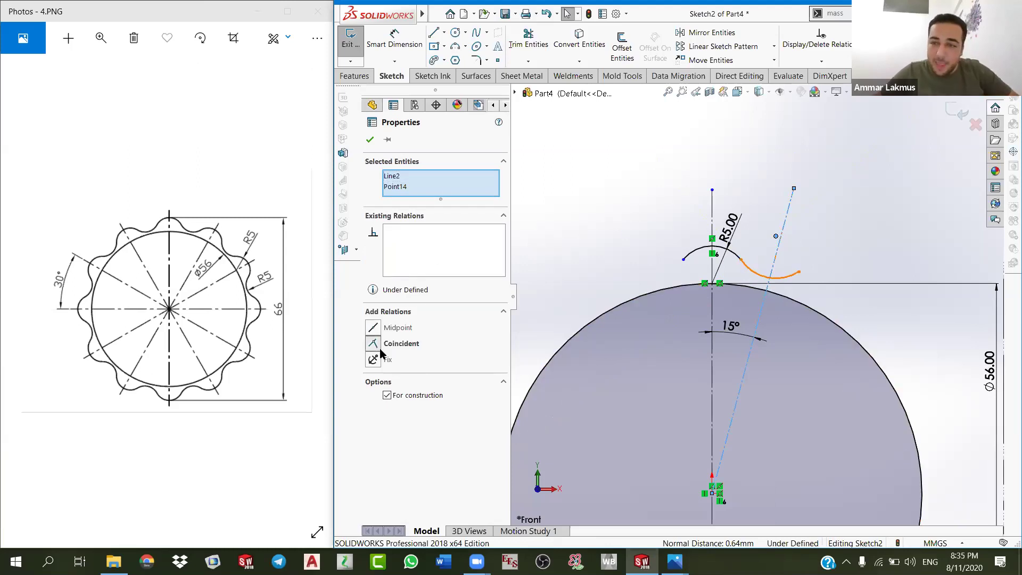
{"action": "left_click", "coordinate": [370, 140]}
Step: Make the concave arc tangent to the R5 arc above the circle
{"action": "left_click", "coordinate": [736, 258]}
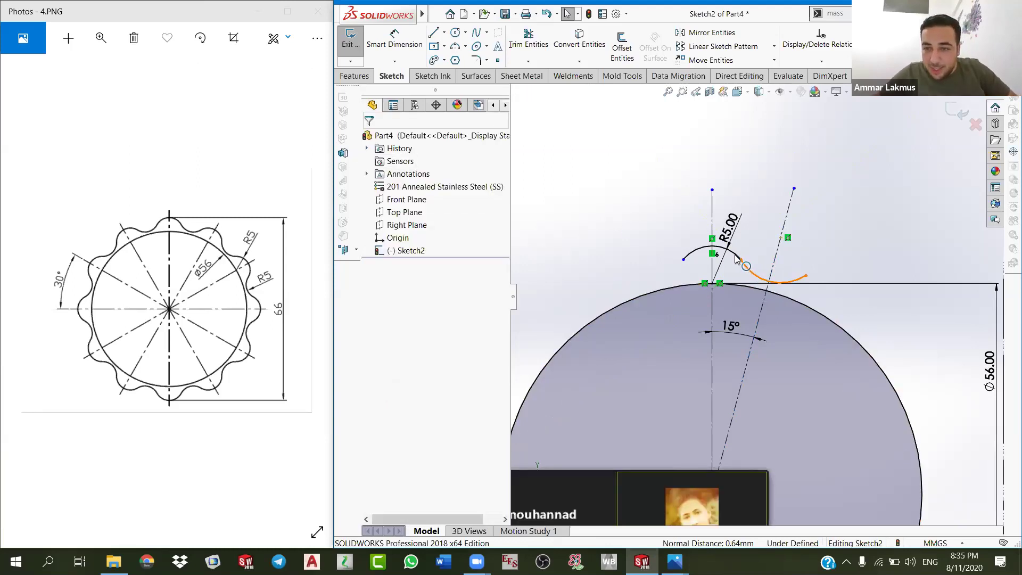
{"action": "left_click", "coordinate": [735, 255], "text": "ctrl"}
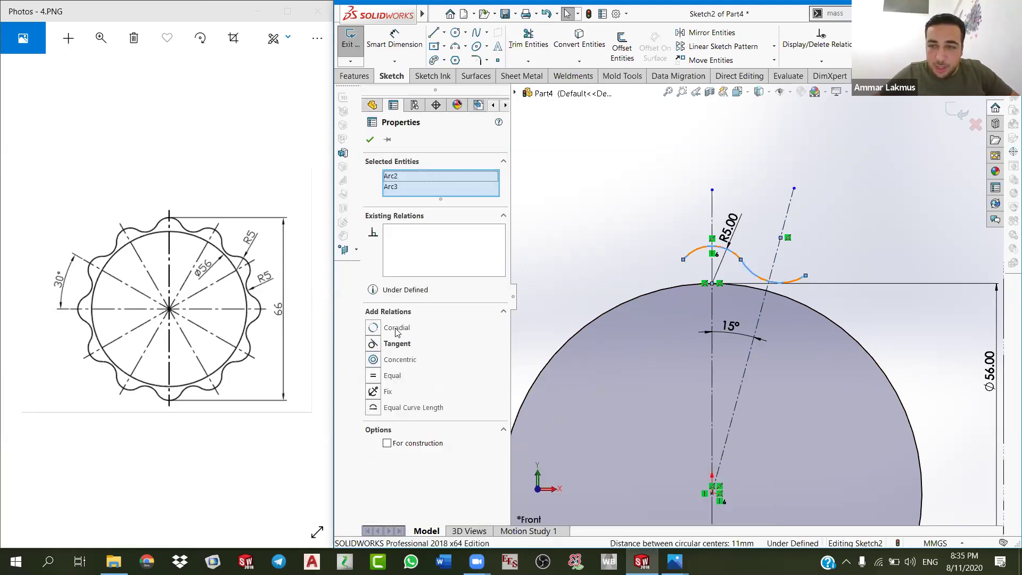
{"action": "left_click", "coordinate": [814, 249]}
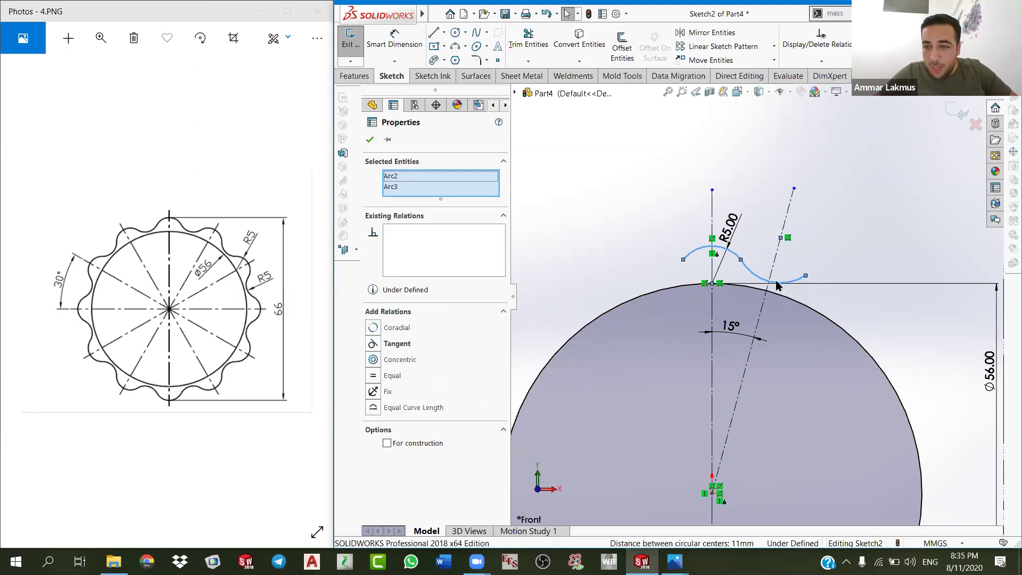
Step: Make the concave arc's midpoint coincident with the 15-degree centreline
{"action": "scroll", "coordinate": [745, 302], "scroll_direction": "down", "scroll_amount": 2}
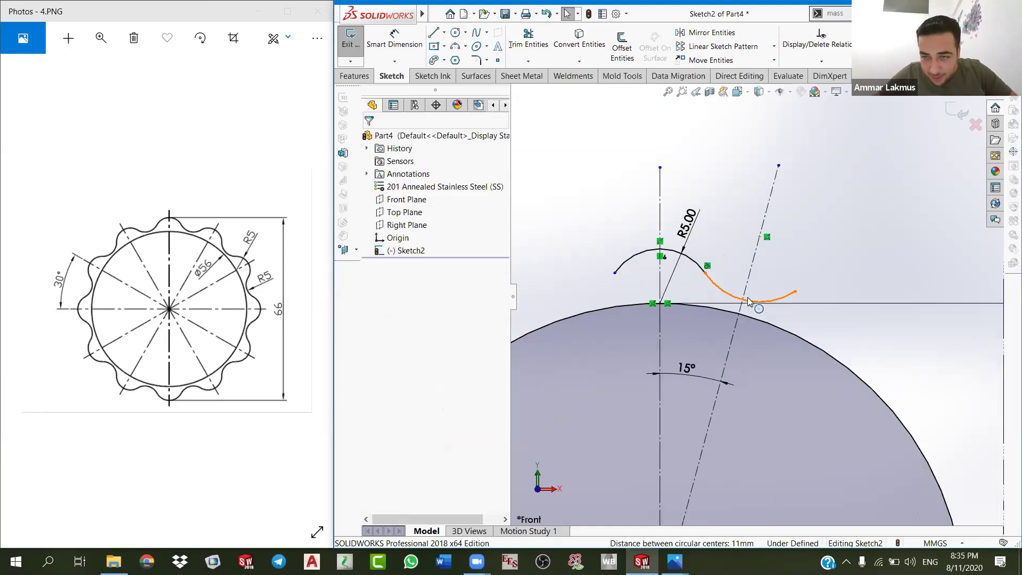
{"action": "scroll", "coordinate": [742, 305], "scroll_direction": "down", "scroll_amount": 2}
{"action": "left_click", "coordinate": [755, 296]}
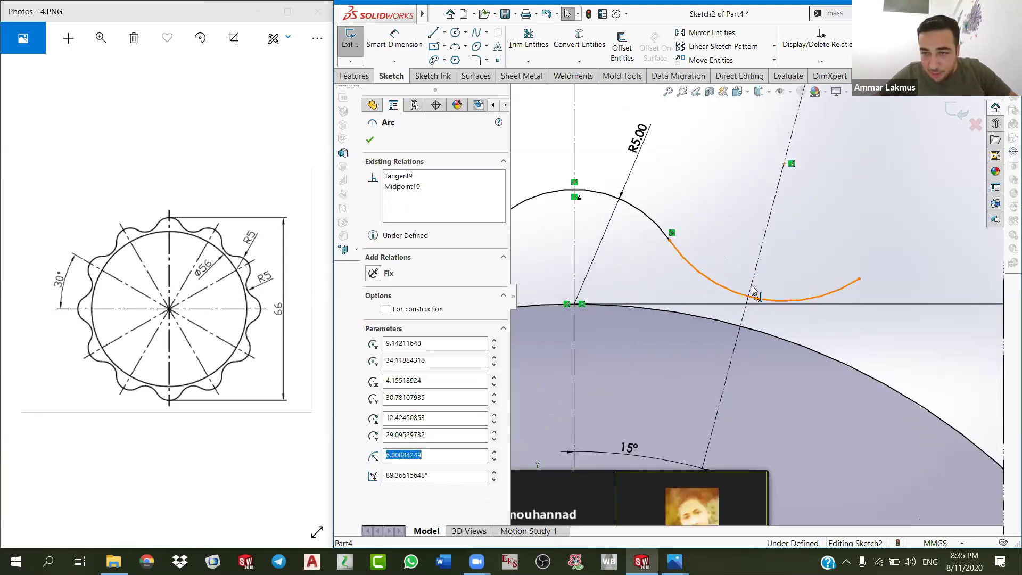
{"action": "left_click", "coordinate": [753, 292]}
{"action": "left_click", "coordinate": [390, 341]}
{"action": "left_click", "coordinate": [369, 139]}
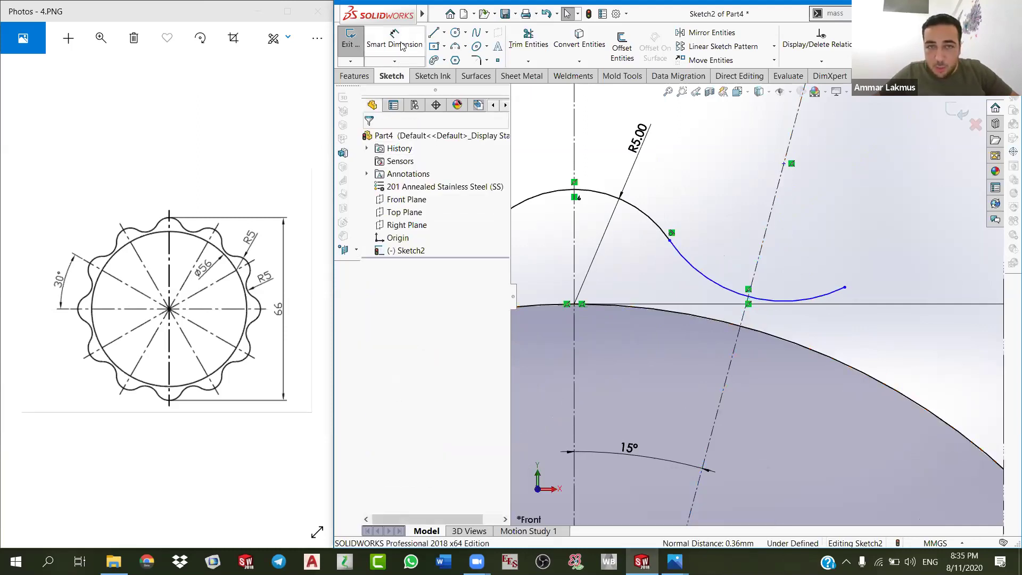
Step: Dimension the concave arc with a radius of 5 mm
{"action": "left_click", "coordinate": [682, 260]}
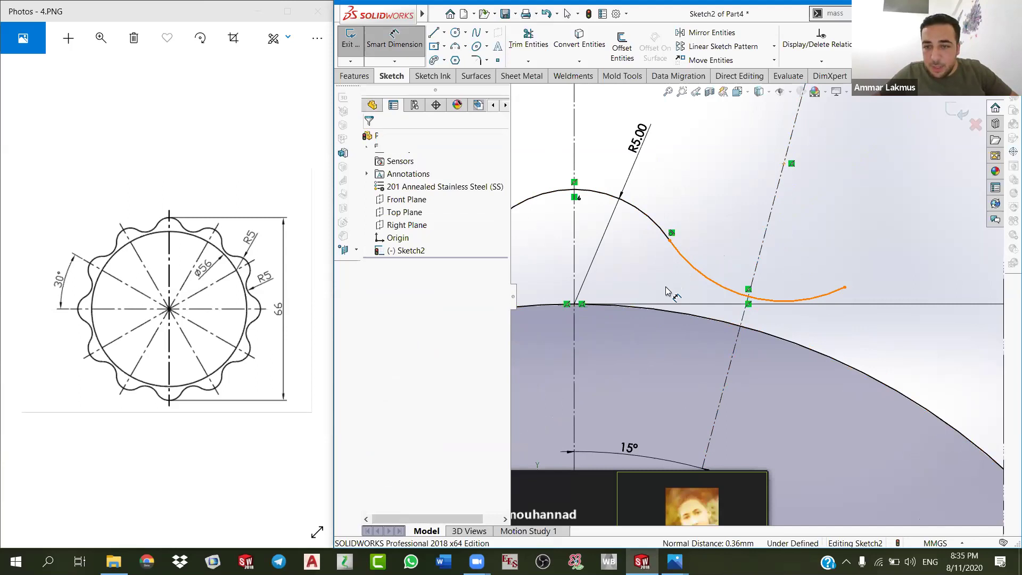
{"action": "left_click", "coordinate": [665, 289]}
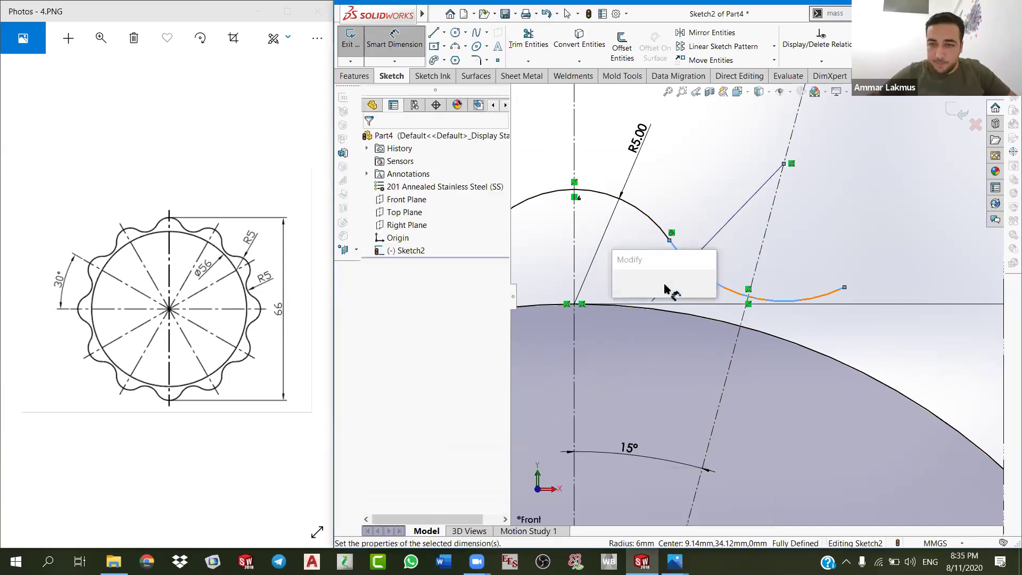
{"action": "key", "text": "Return"}
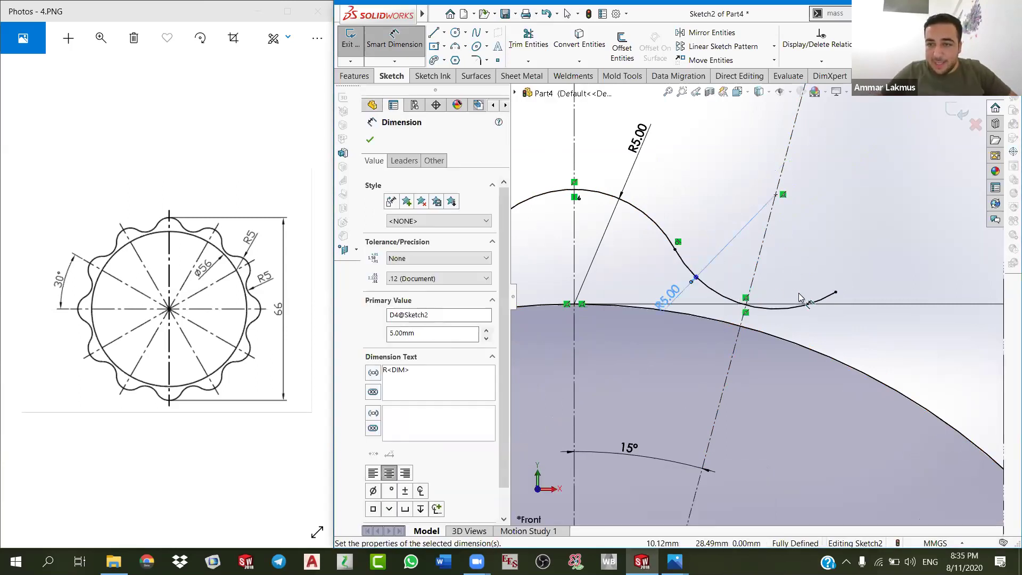
{"action": "scroll", "coordinate": [800, 293], "scroll_direction": "up", "scroll_amount": 3}
{"action": "scroll", "coordinate": [851, 251], "scroll_direction": "up", "scroll_amount": 2}
{"action": "key", "text": "Escape"}
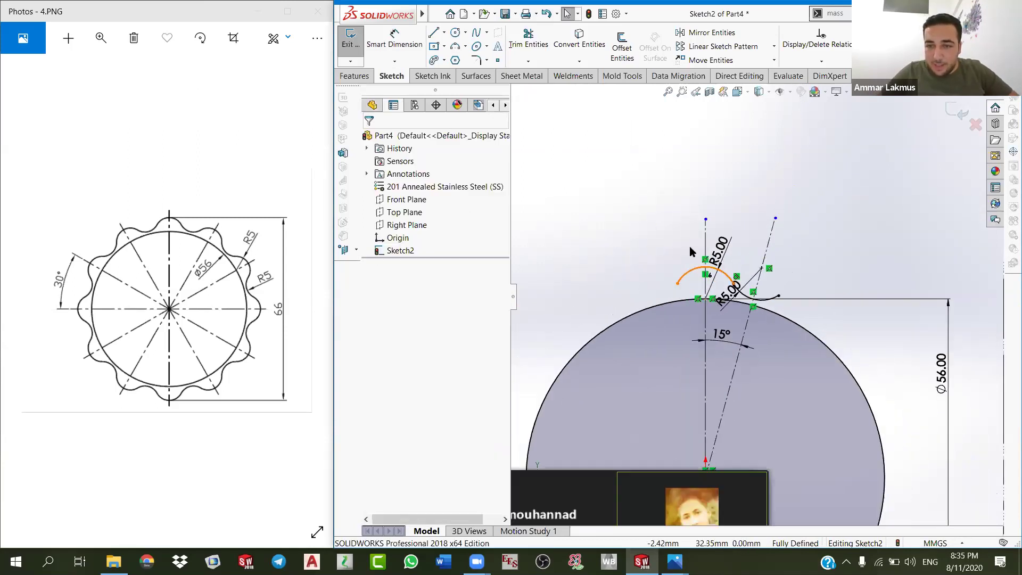
Step: Circular-pattern the convex R5 arc about the circle's centre with 12 equally spaced instances over 360 degrees, and move the instance-count label above the circle
{"action": "left_click", "coordinate": [690, 276]}
{"action": "left_click", "coordinate": [774, 47]}
{"action": "left_click", "coordinate": [718, 66]}
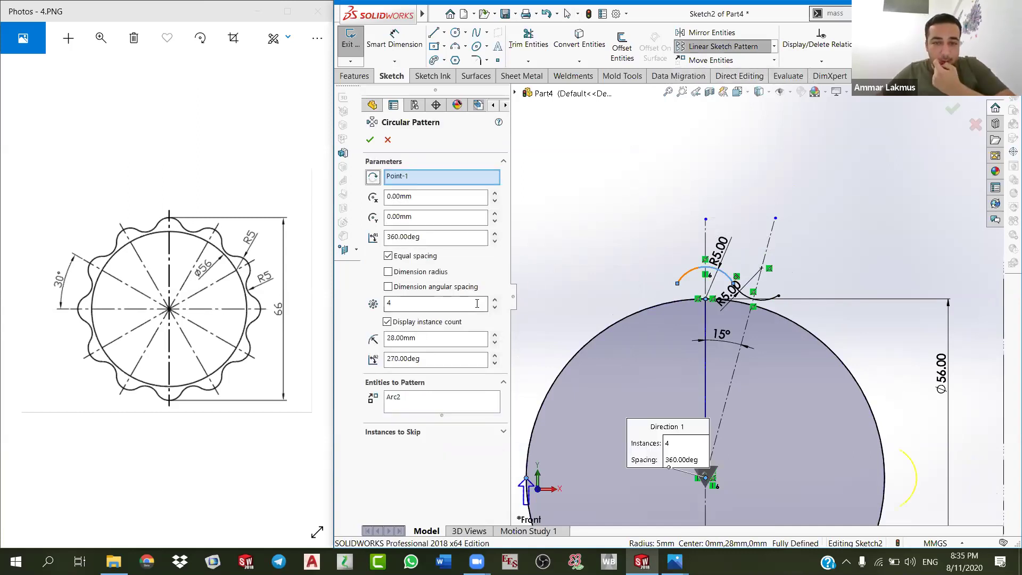
{"action": "left_click", "coordinate": [476, 305]}
{"action": "key", "text": "BackSpace"}
{"action": "type", "text": "12"}
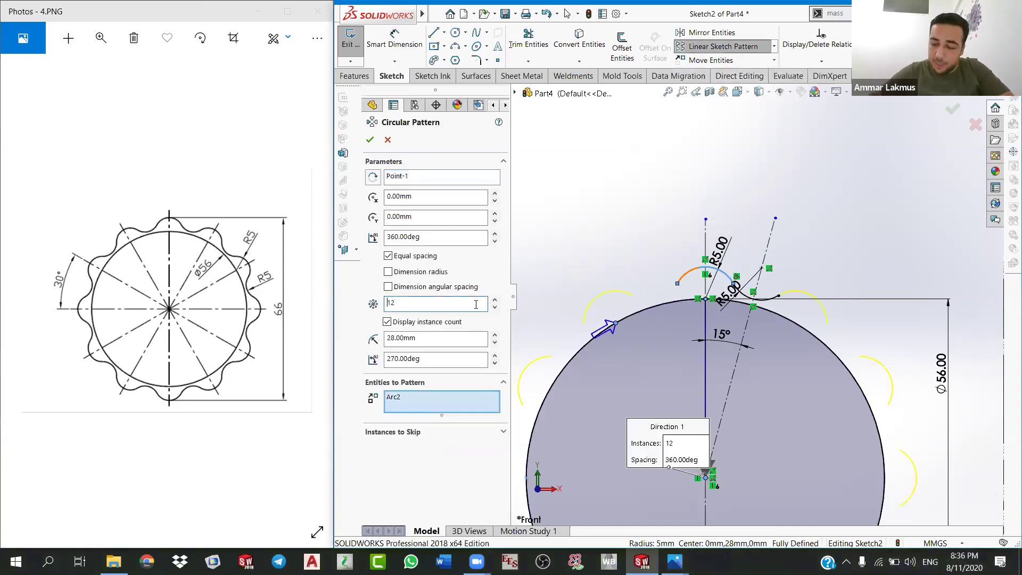
{"action": "scroll", "coordinate": [684, 408], "scroll_direction": "up", "scroll_amount": 4}
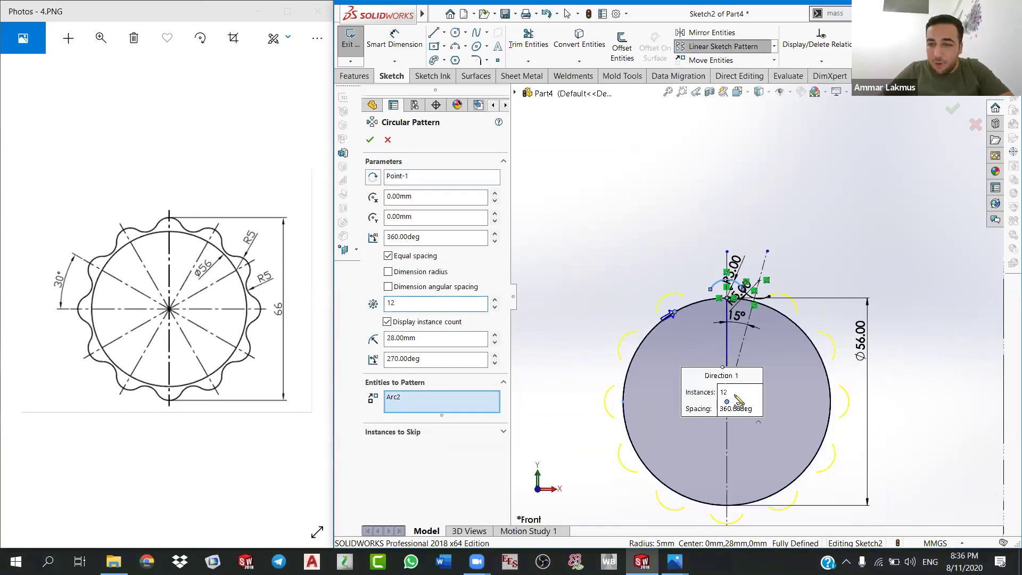
{"action": "scroll", "coordinate": [772, 368], "scroll_direction": "down", "scroll_amount": 1}
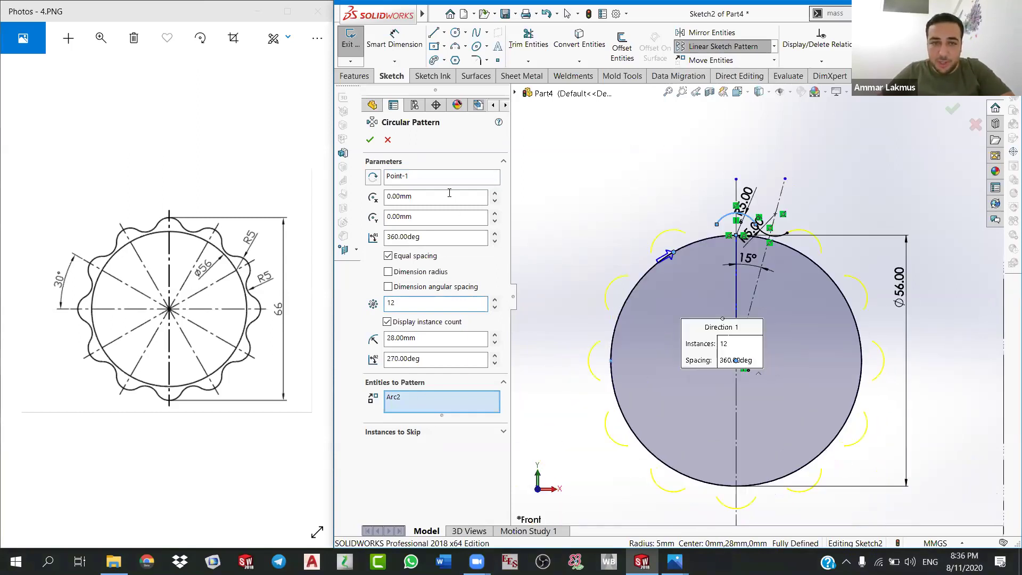
{"action": "scroll", "coordinate": [449, 186], "scroll_direction": "down", "scroll_amount": 1}
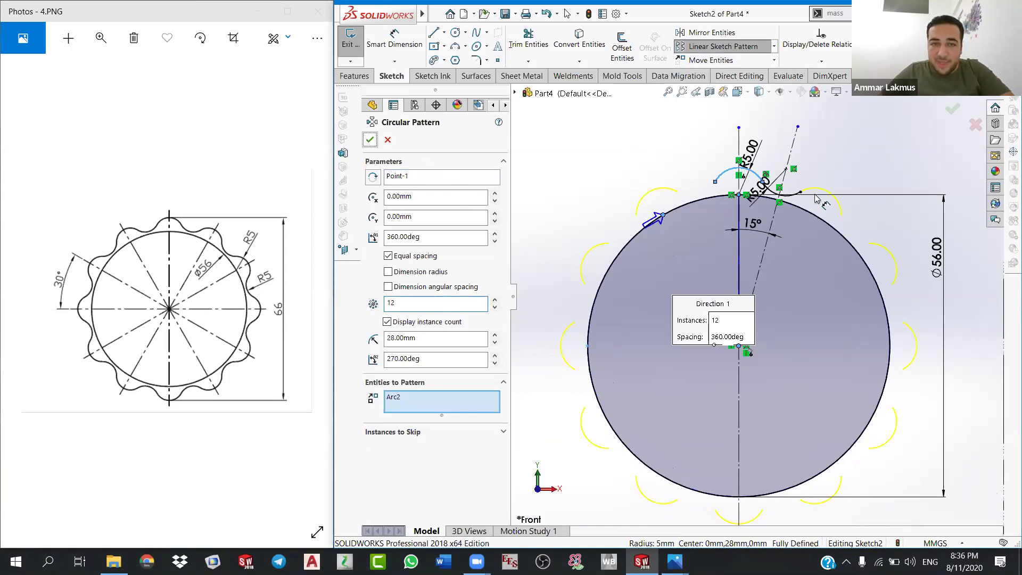
{"action": "left_click", "coordinate": [370, 140]}
{"action": "scroll", "coordinate": [765, 273], "scroll_direction": "down", "scroll_amount": 4}
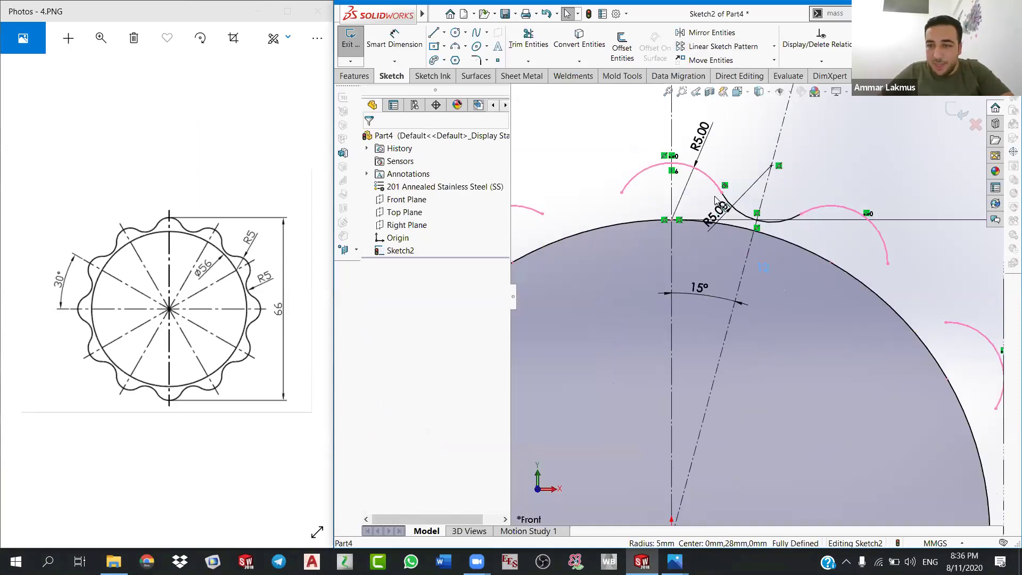
{"action": "left_click_drag", "start_coordinate": [764, 273], "coordinate": [721, 161]}
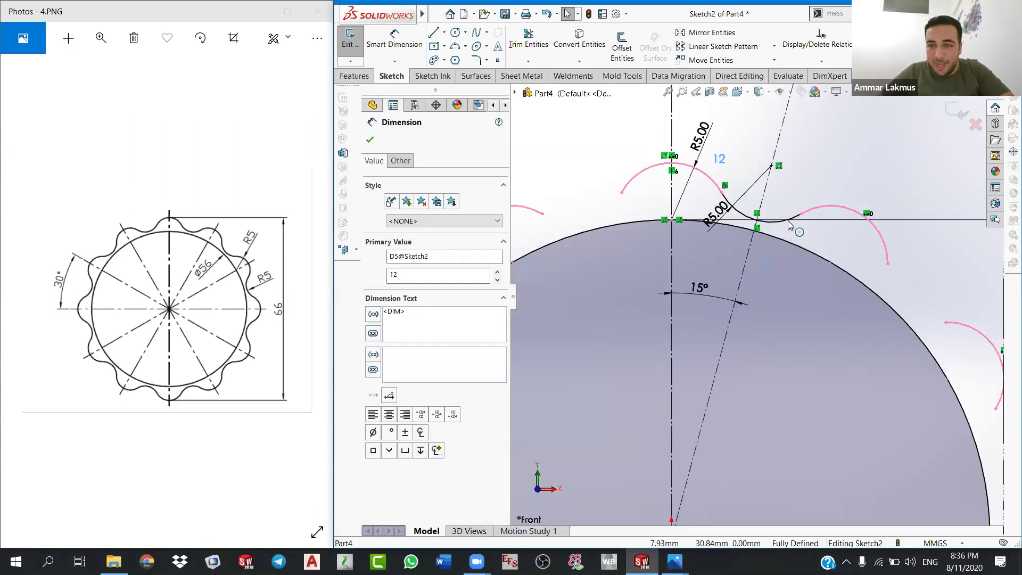
Step: Circular-pattern the concave R5 arc about the circle's centre with 12 equally spaced instances over 360 degrees
{"action": "left_click", "coordinate": [788, 221]}
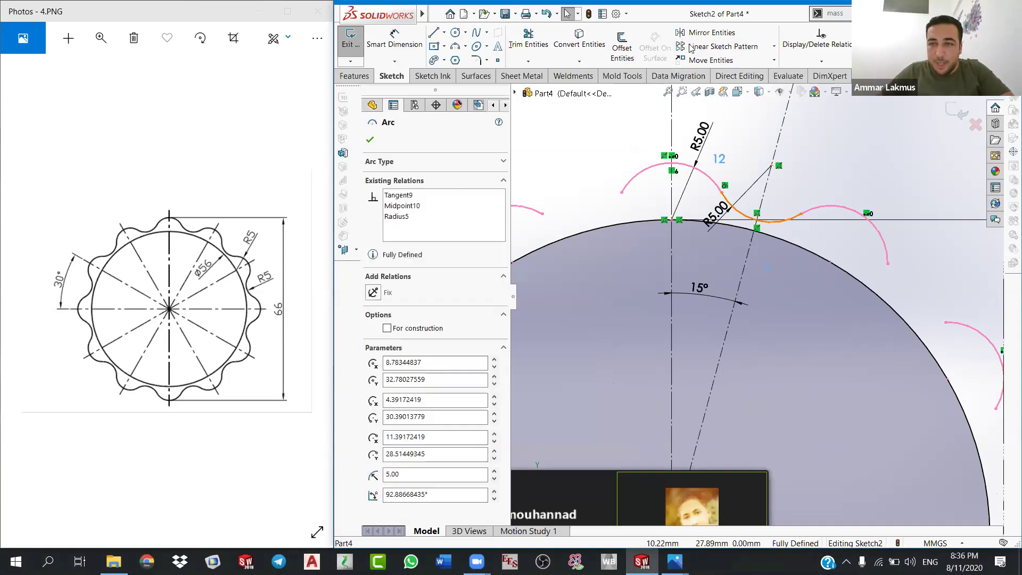
{"action": "left_click", "coordinate": [773, 47]}
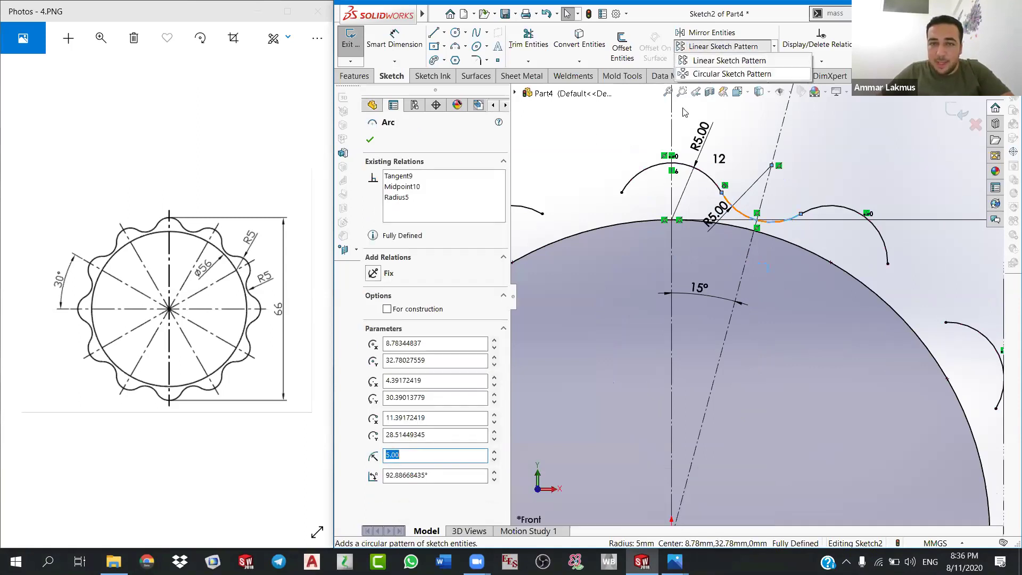
{"action": "left_click", "coordinate": [726, 68]}
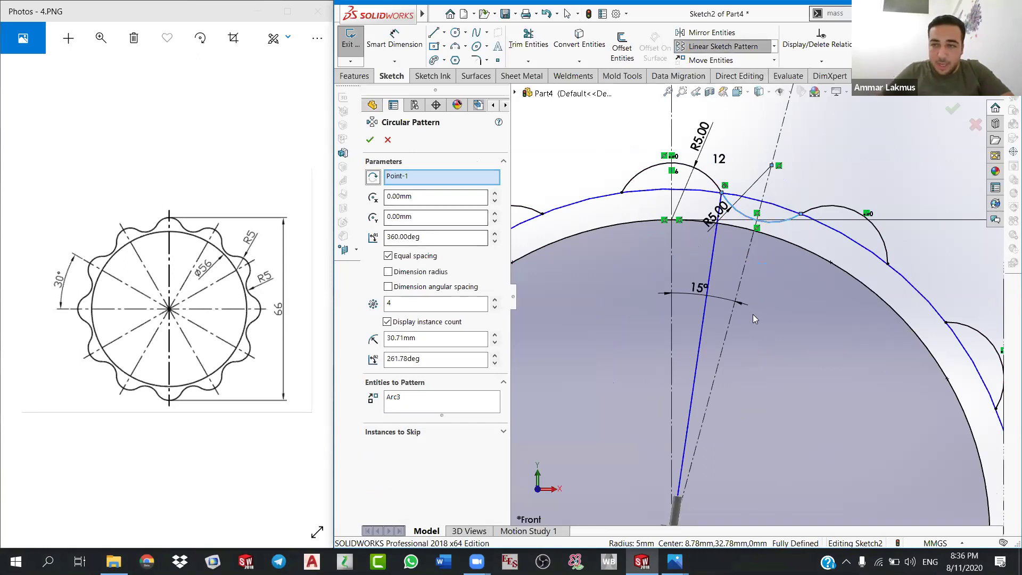
{"action": "scroll", "coordinate": [912, 388], "scroll_direction": "up", "scroll_amount": 8}
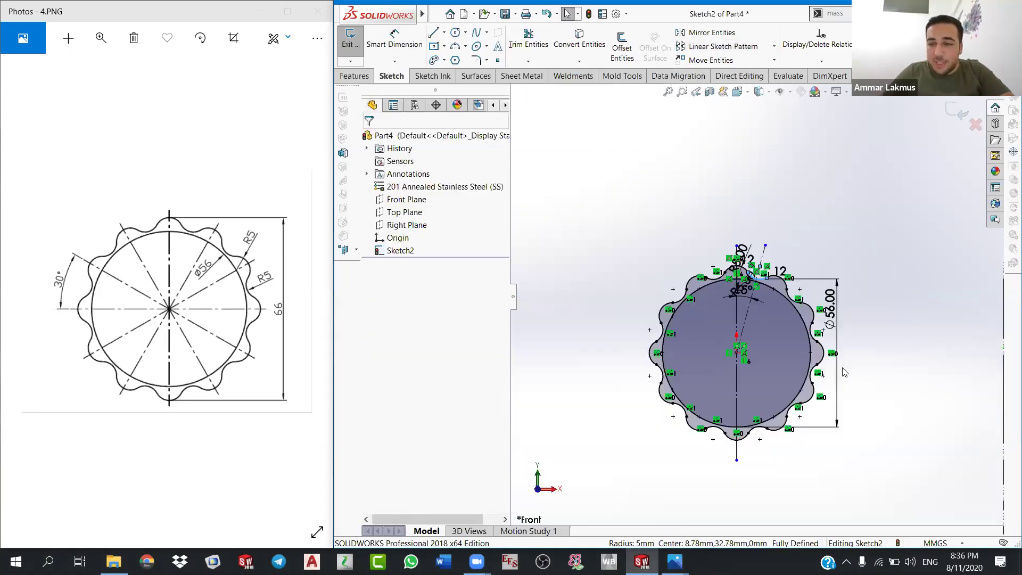
{"action": "middle_click_drag", "start_coordinate": [785, 351], "coordinate": [783, 324], "text": "ctrl"}
{"action": "scroll", "coordinate": [637, 273], "scroll_direction": "down", "scroll_amount": 1}
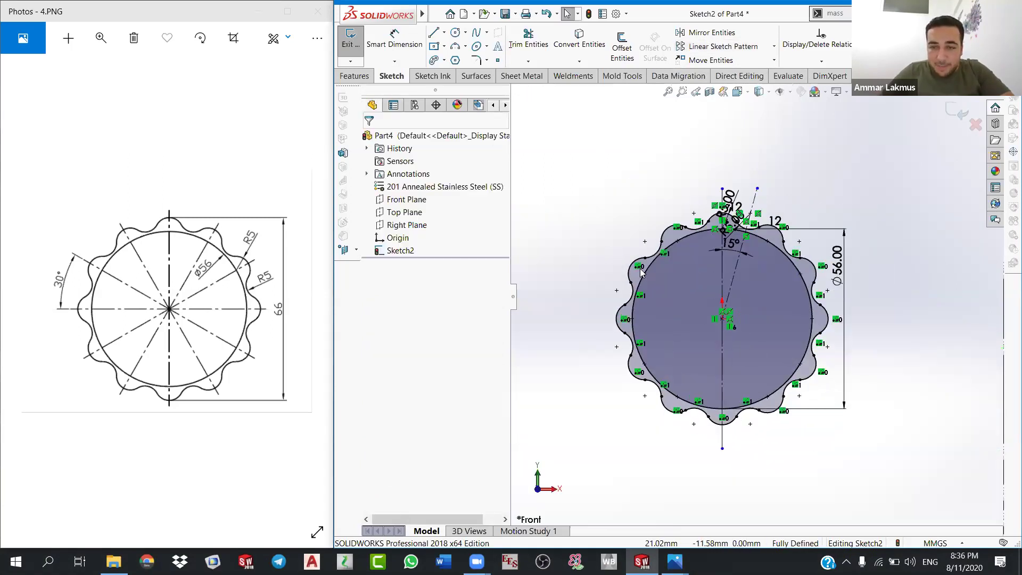
Step: Inspect a patterned concave arc on the scalloped outline and exit the wheel sketch
{"action": "scroll", "coordinate": [639, 273], "scroll_direction": "down", "scroll_amount": 1}
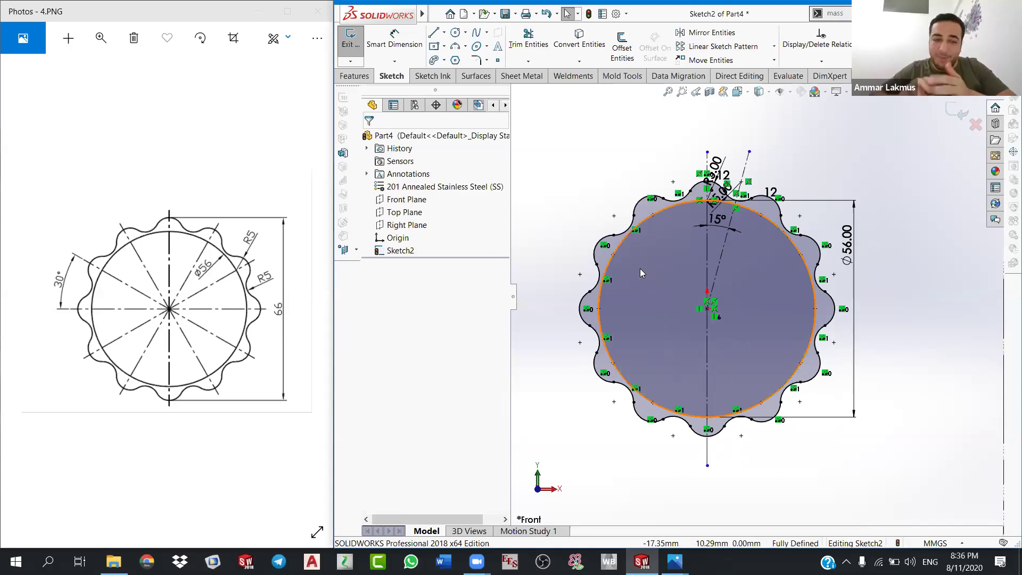
{"action": "scroll", "coordinate": [682, 219], "scroll_direction": "down", "scroll_amount": 3}
{"action": "left_click", "coordinate": [683, 224]}
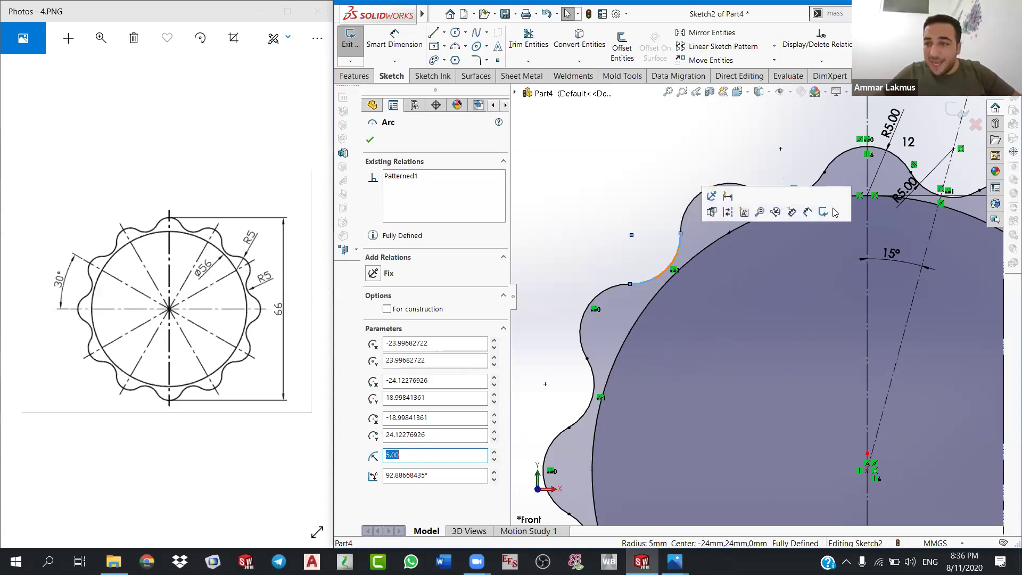
{"action": "scroll", "coordinate": [758, 295], "scroll_direction": "up", "scroll_amount": 1}
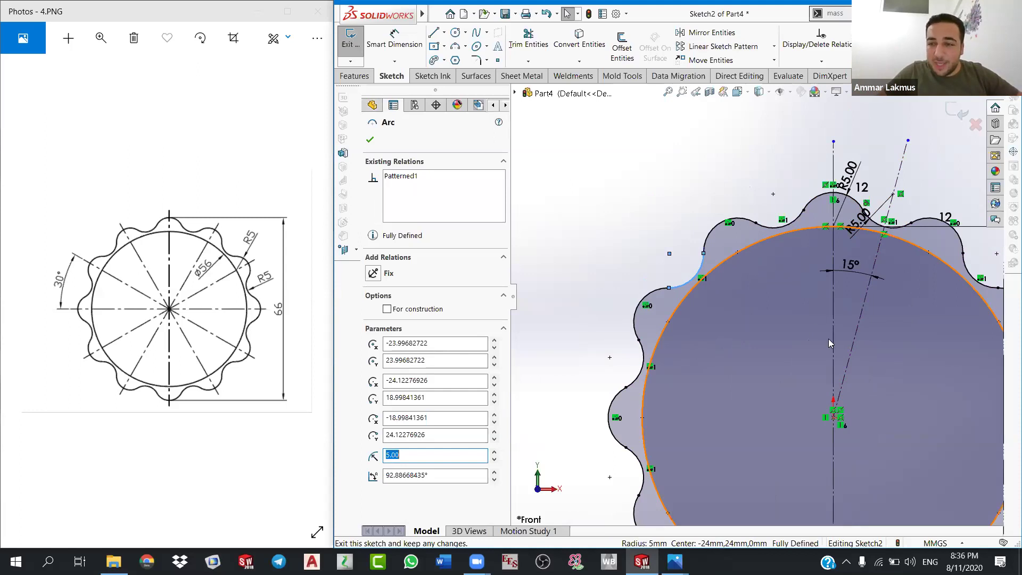
{"action": "scroll", "coordinate": [846, 298], "scroll_direction": "up", "scroll_amount": 2}
{"action": "scroll", "coordinate": [859, 292], "scroll_direction": "up", "scroll_amount": 2}
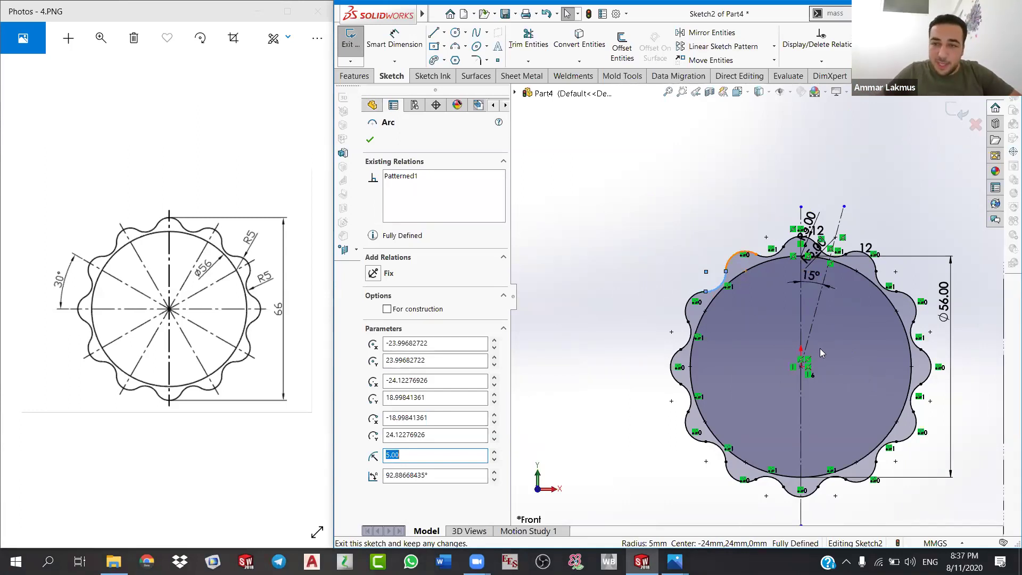
{"action": "key", "text": "f"}
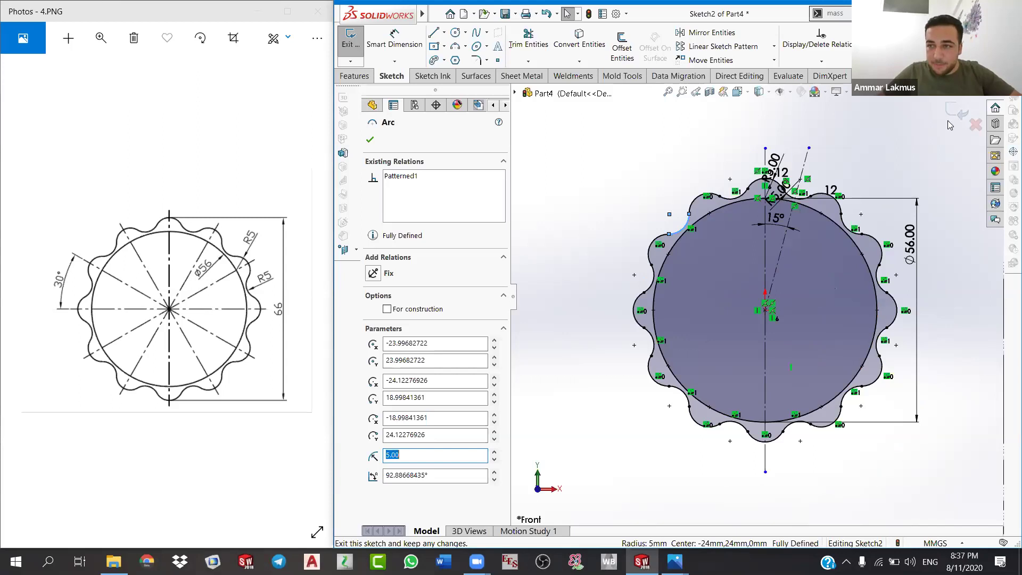
{"action": "left_click", "coordinate": [958, 114]}
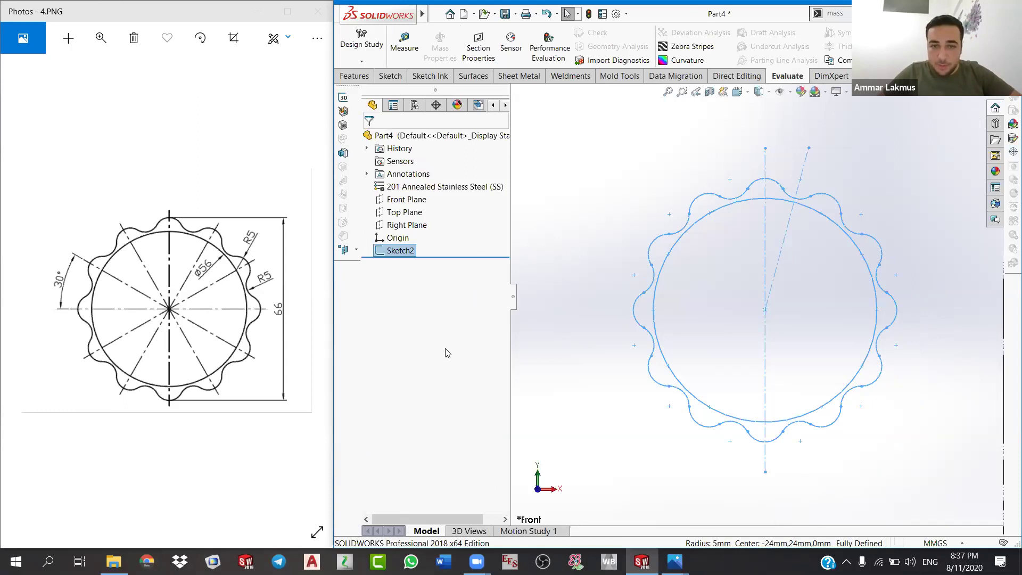
Step: Create a new part document and start a sketch on the Front Plane
{"action": "key", "text": "ctrl+n"}
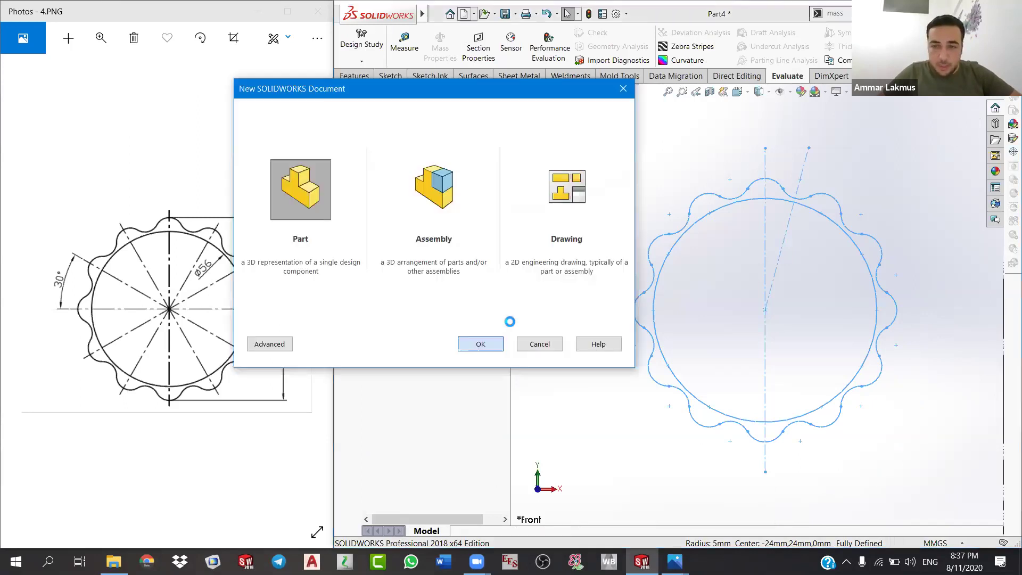
{"action": "key", "text": "Return"}
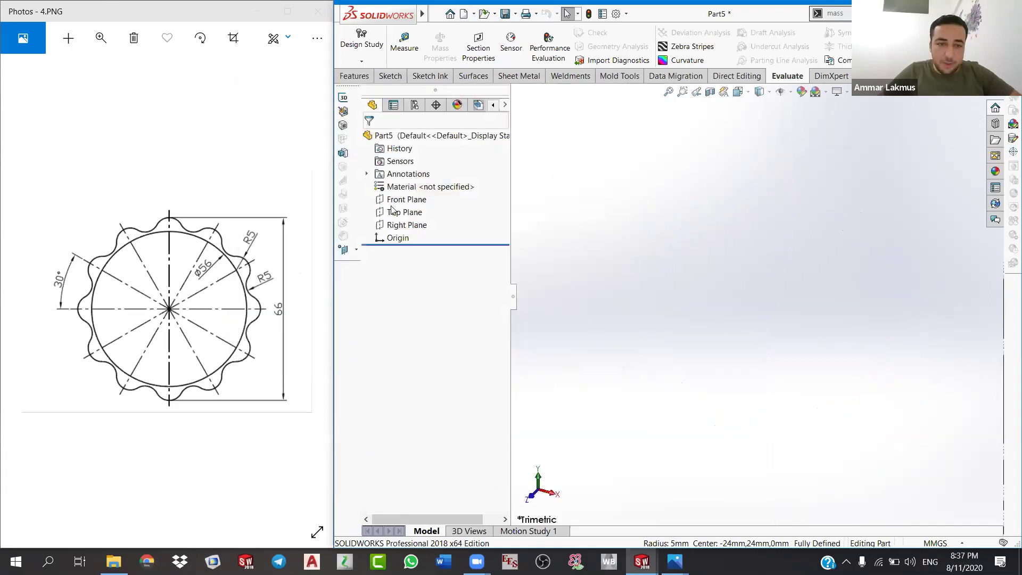
{"action": "left_click", "coordinate": [406, 200]}
{"action": "left_click", "coordinate": [412, 187]}
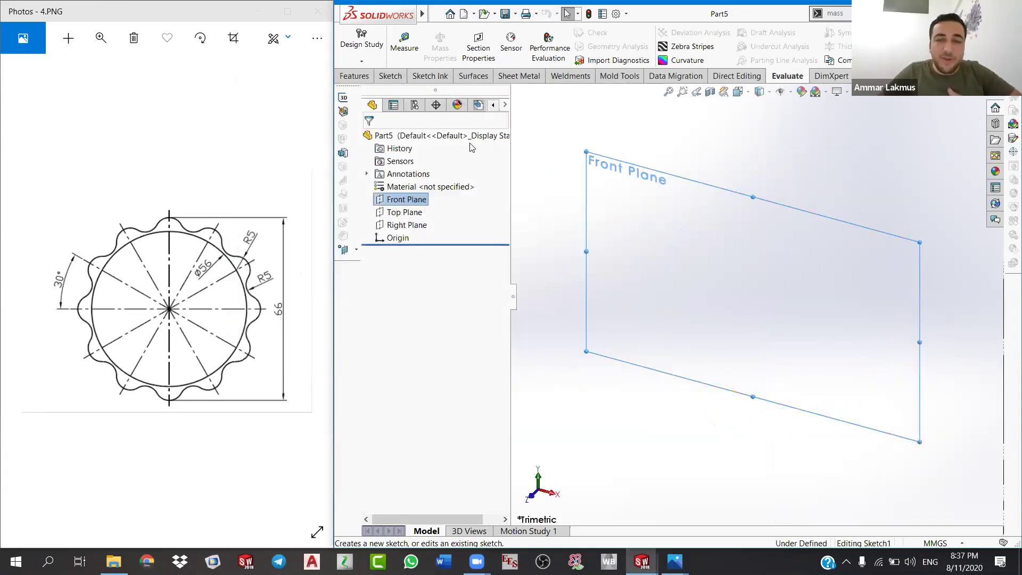
Step: Draw a circle centred on the origin and dimension its diameter as 56 mm
{"action": "left_click", "coordinate": [454, 33]}
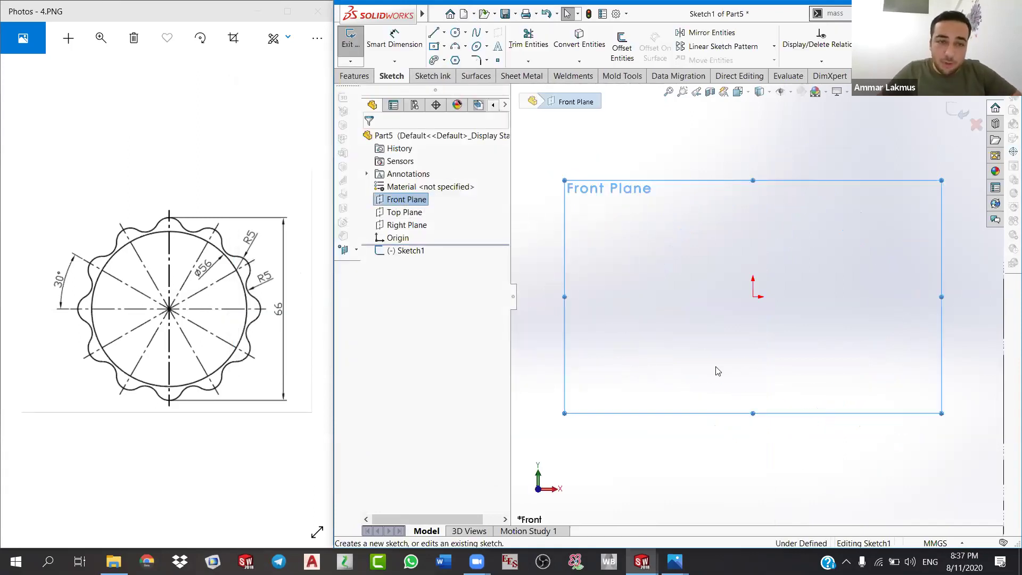
{"action": "left_click", "coordinate": [753, 296]}
{"action": "left_click", "coordinate": [843, 235]}
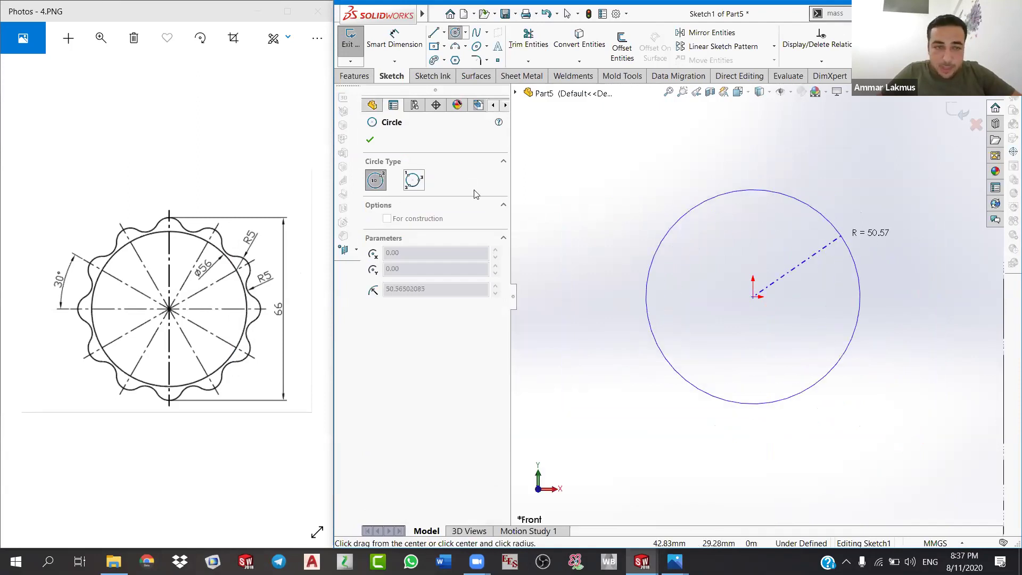
{"action": "left_click", "coordinate": [399, 45]}
{"action": "key", "text": "d"}
{"action": "left_click", "coordinate": [802, 201]}
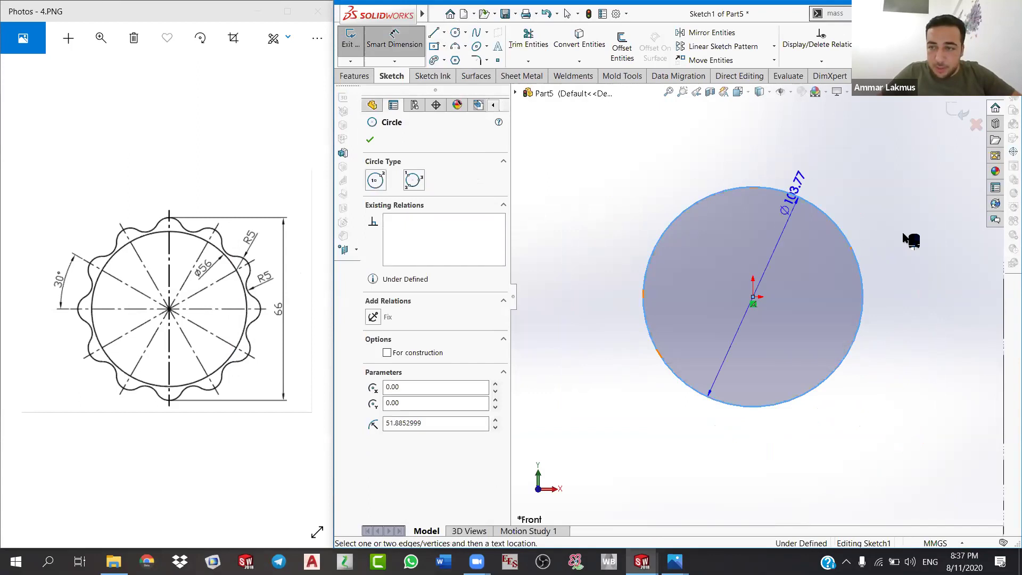
{"action": "left_click", "coordinate": [906, 237]}
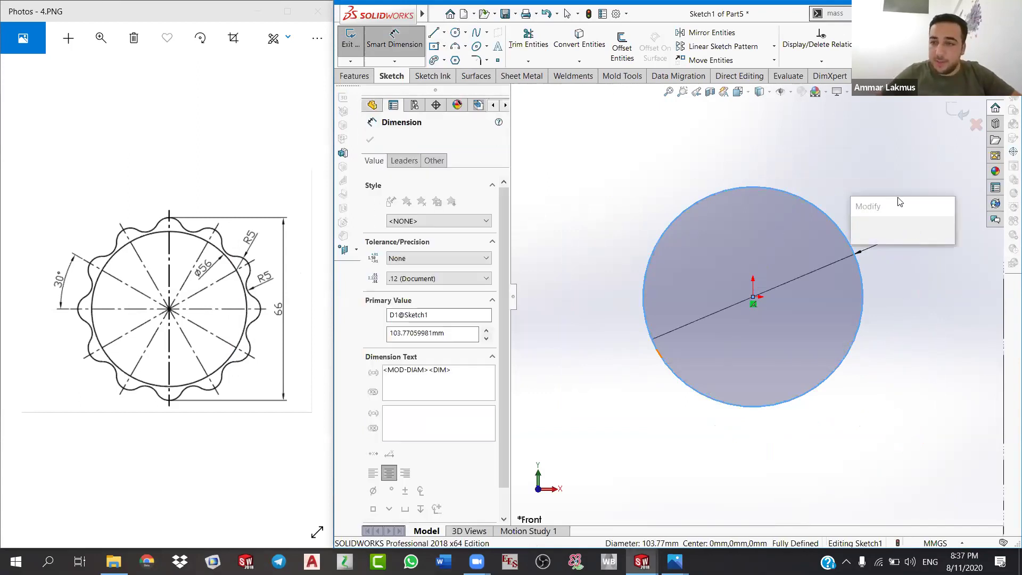
{"action": "type", "text": "56"}
{"action": "key", "text": "Return"}
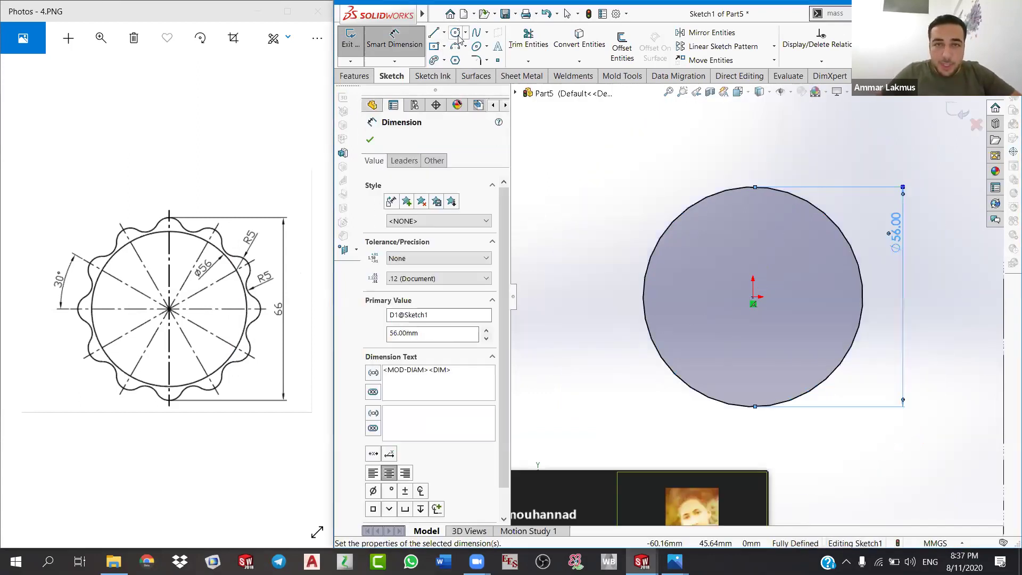
Step: Draw a vertical midpoint line about 84 mm long through the circle's centre and make it construction geometry
{"action": "left_click", "coordinate": [444, 32]}
{"action": "left_click", "coordinate": [481, 68]}
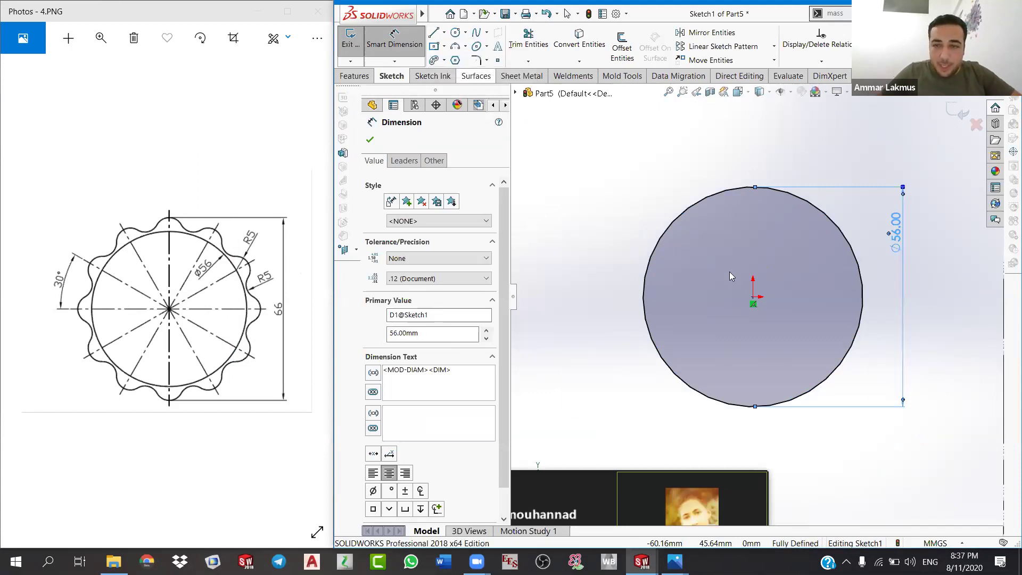
{"action": "left_click", "coordinate": [753, 303]}
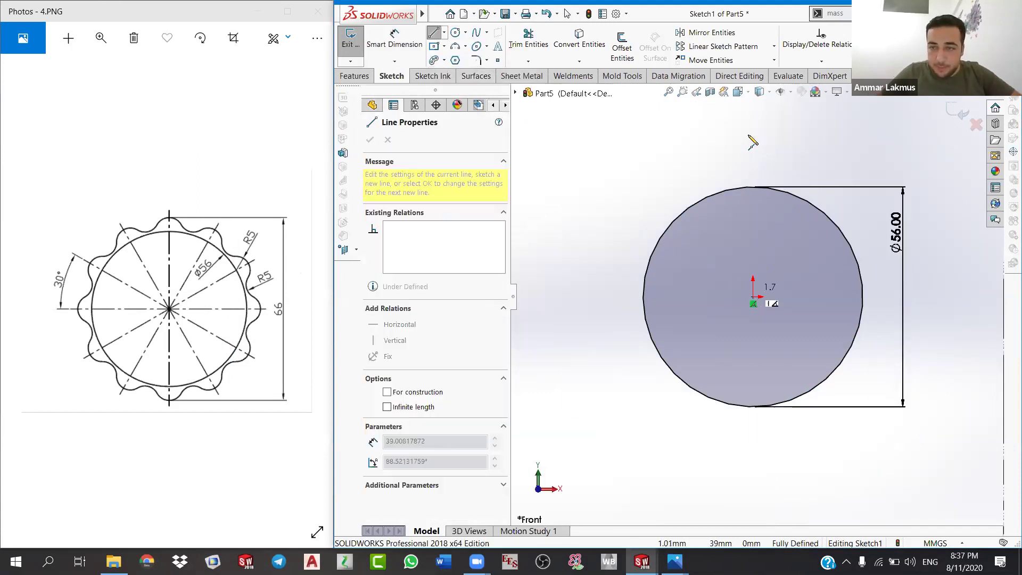
{"action": "left_click", "coordinate": [754, 136]}
{"action": "right_click", "coordinate": [715, 154]}
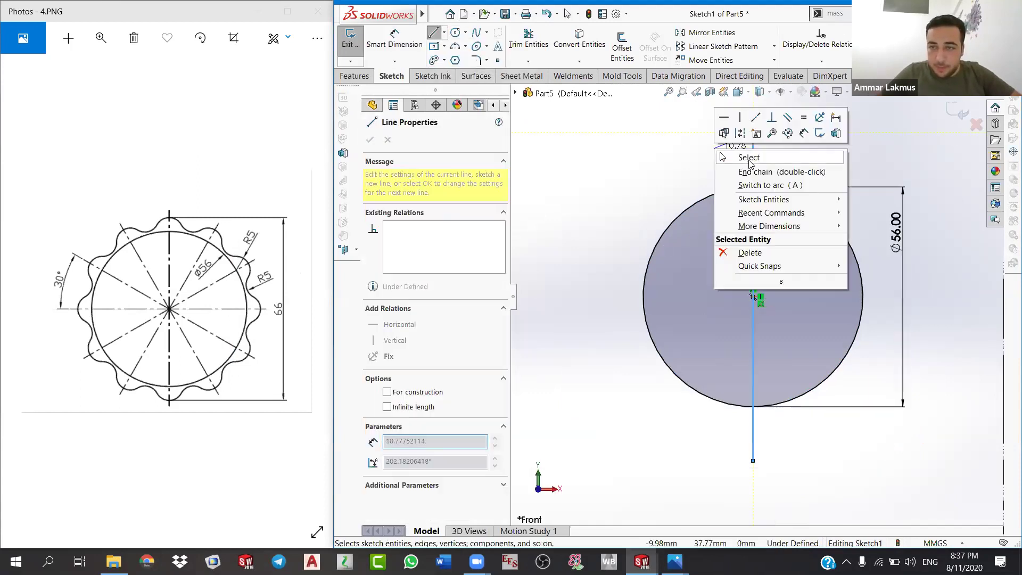
{"action": "left_click", "coordinate": [756, 162]}
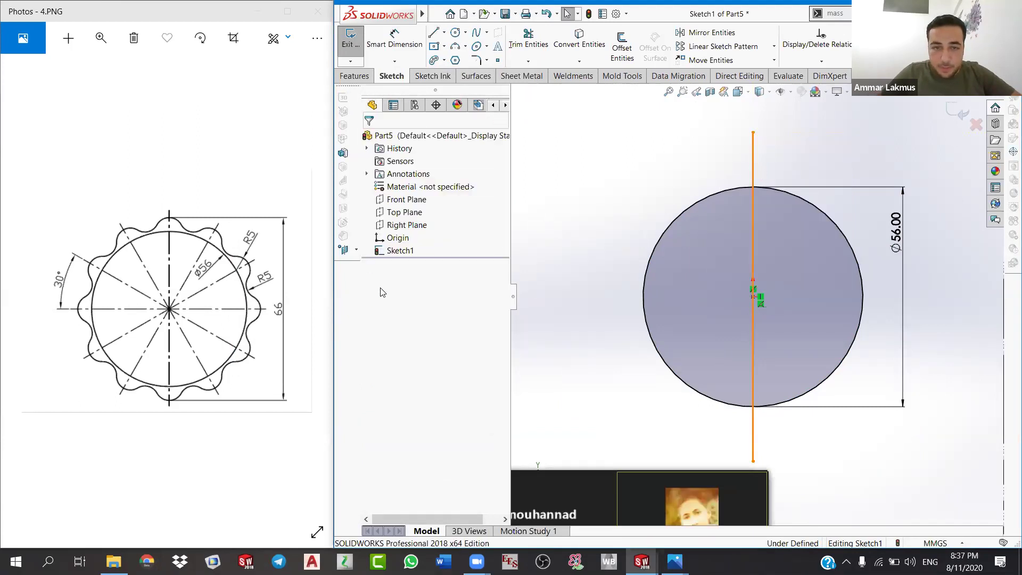
{"action": "left_click", "coordinate": [387, 341]}
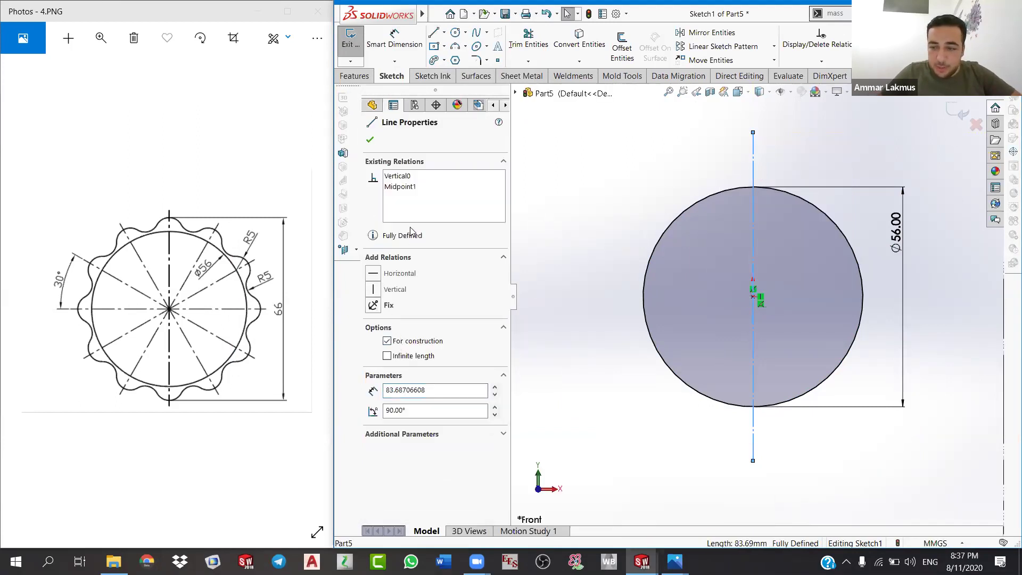
{"action": "left_click", "coordinate": [619, 149]}
Step: Sketch a small convex three-point arc just above the circle, spanning the vertical centreline
{"action": "left_click", "coordinate": [459, 47]}
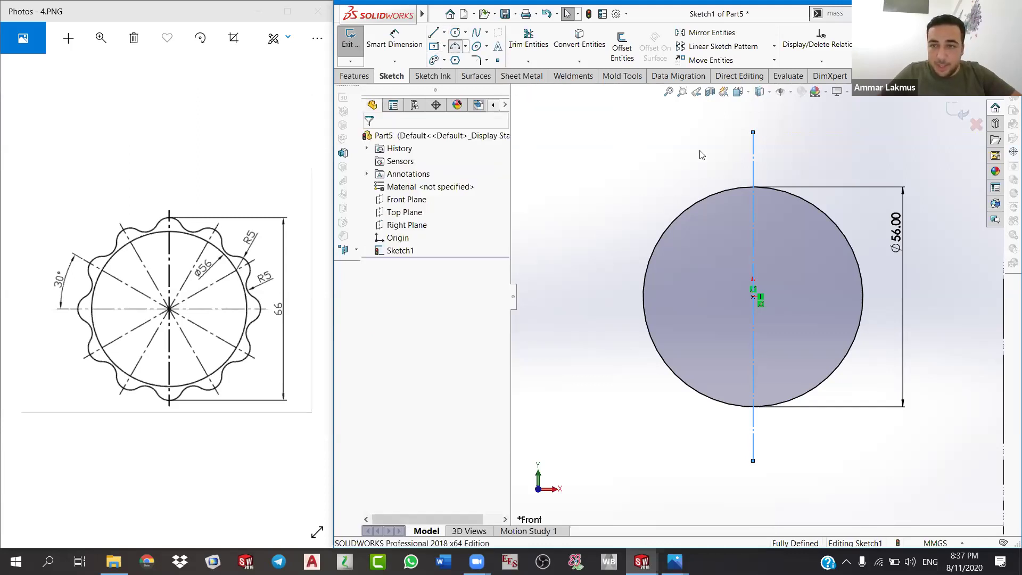
{"action": "left_click", "coordinate": [733, 173]}
{"action": "left_click", "coordinate": [782, 167]}
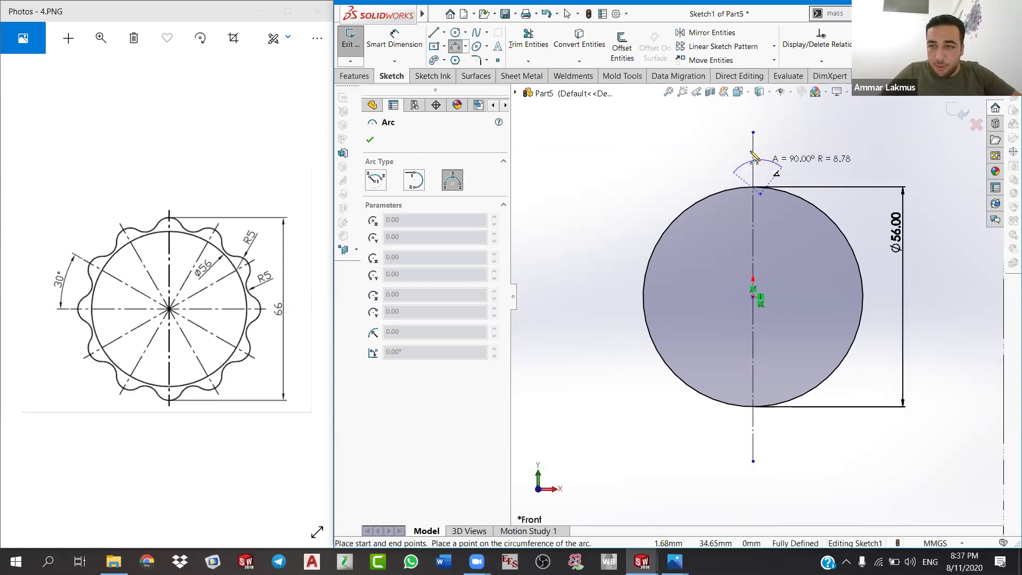
{"action": "left_click", "coordinate": [755, 154]}
{"action": "key", "text": "Escape"}
Step: Make the small arc's centre point coincident with the 56 mm circle
{"action": "left_click", "coordinate": [758, 174]}
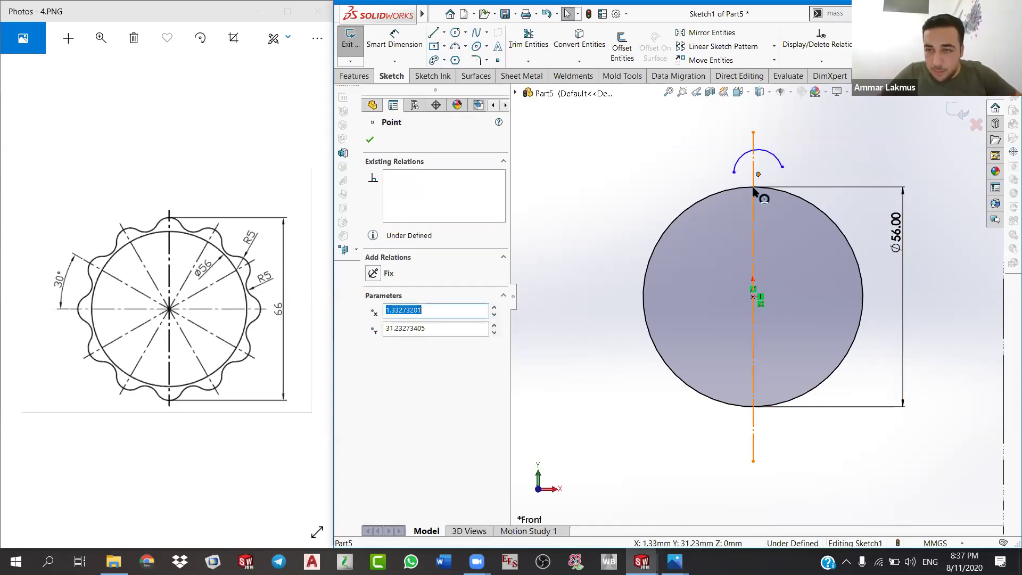
{"action": "left_click", "coordinate": [713, 193], "text": "ctrl"}
{"action": "left_click", "coordinate": [372, 343]}
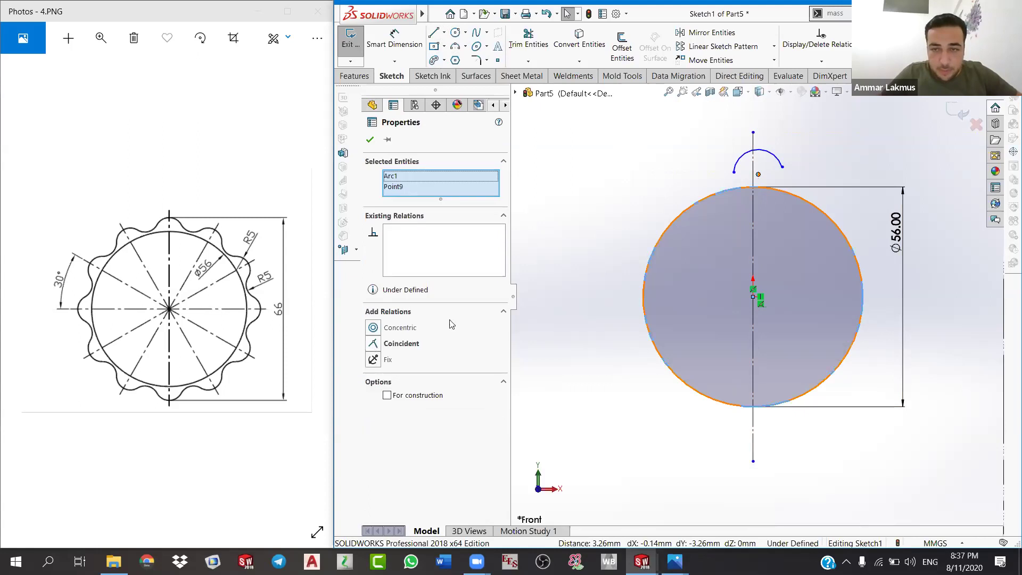
Step: Make the small arc's centre point coincident with the vertical centreline
{"action": "left_click", "coordinate": [758, 188]}
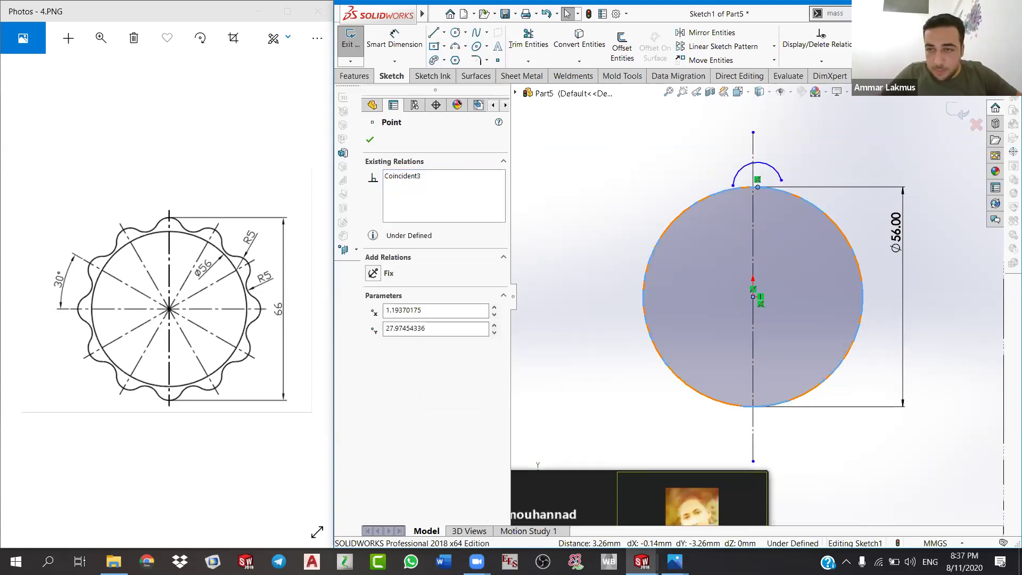
{"action": "left_click", "coordinate": [754, 188], "text": "ctrl"}
{"action": "left_click", "coordinate": [753, 204], "text": "ctrl"}
{"action": "left_click", "coordinate": [666, 166]}
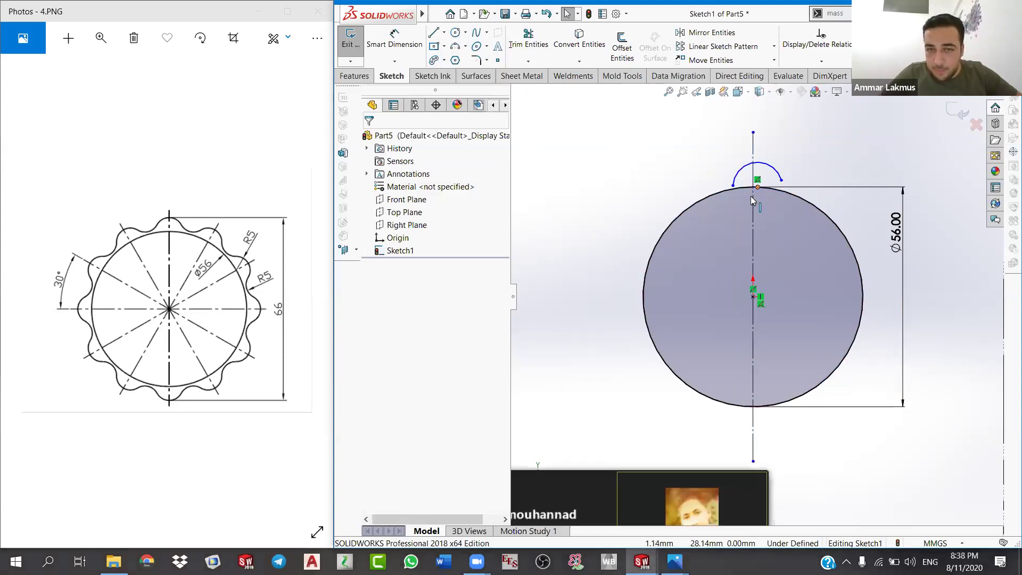
{"action": "left_click", "coordinate": [754, 198]}
{"action": "left_click", "coordinate": [373, 345]}
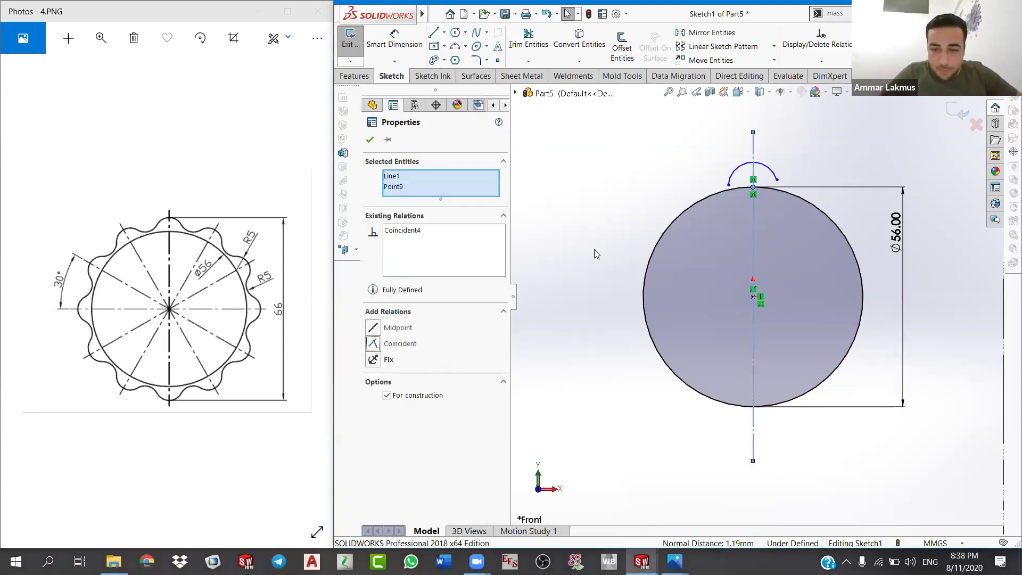
{"action": "left_click", "coordinate": [371, 138]}
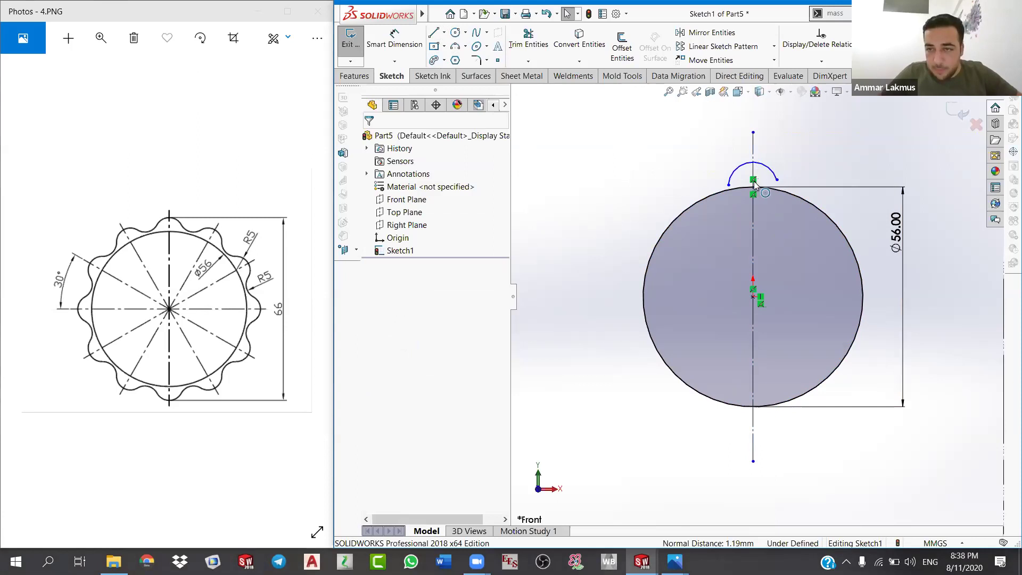
Step: Make the small arc's midpoint coincident with the vertical centreline
{"action": "scroll", "coordinate": [756, 185], "scroll_direction": "down", "scroll_amount": 3}
{"action": "left_click", "coordinate": [753, 182]}
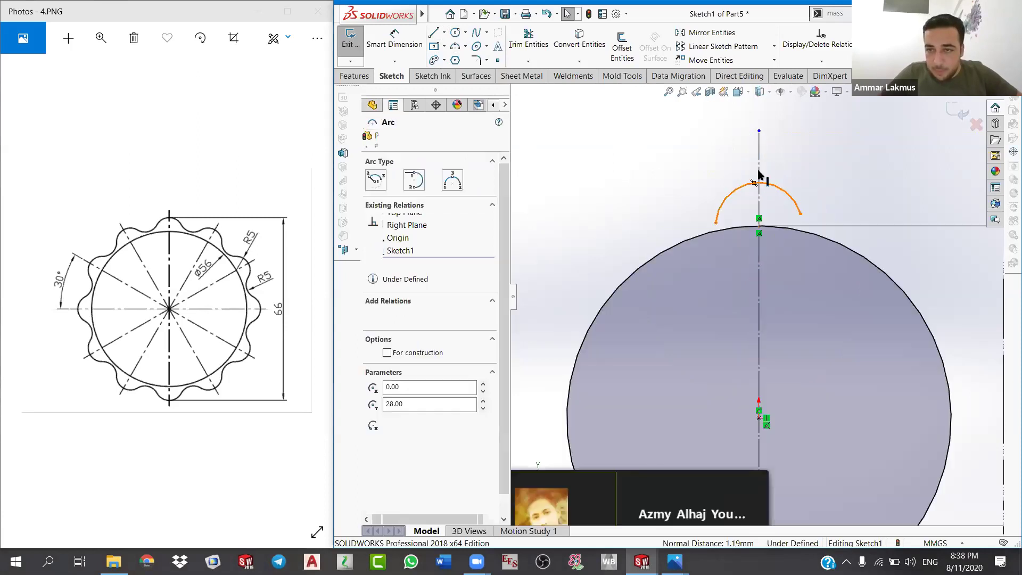
{"action": "left_click", "coordinate": [758, 171]}
{"action": "left_click", "coordinate": [373, 343]}
{"action": "left_click", "coordinate": [369, 139]}
Step: Dimension the small arc above the circle with a radius of 5 mm
{"action": "left_click", "coordinate": [394, 40]}
{"action": "left_click", "coordinate": [744, 186]}
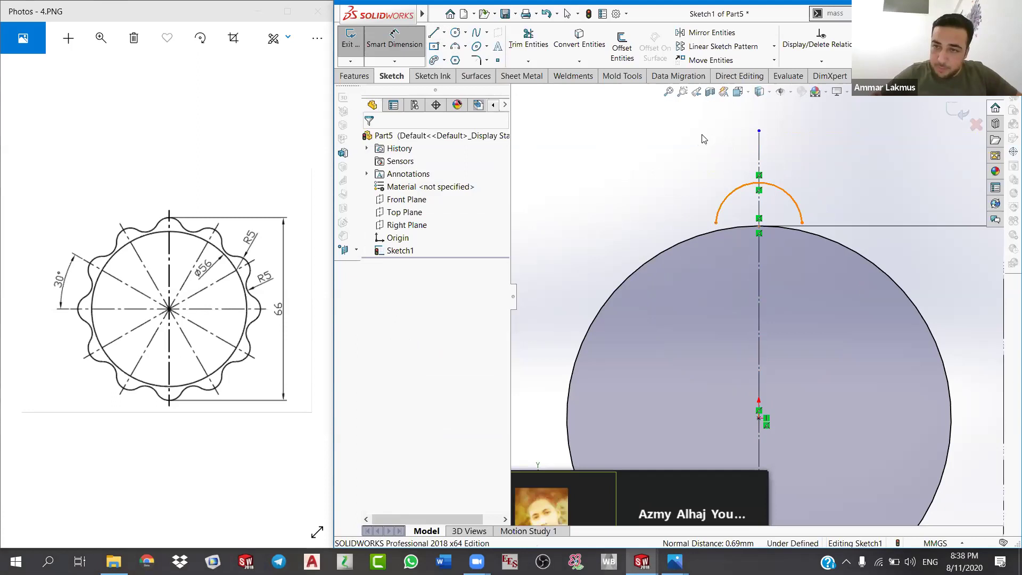
{"action": "left_click", "coordinate": [799, 211]}
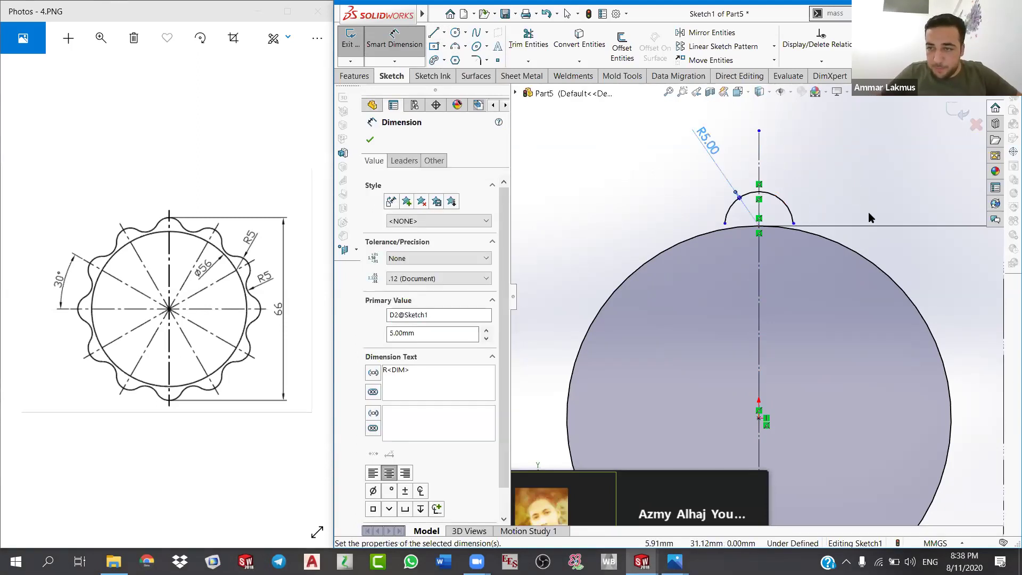
Step: Finish dimensioning and hide the sketch dimensions in the graphics area
{"action": "right_click", "coordinate": [867, 212]}
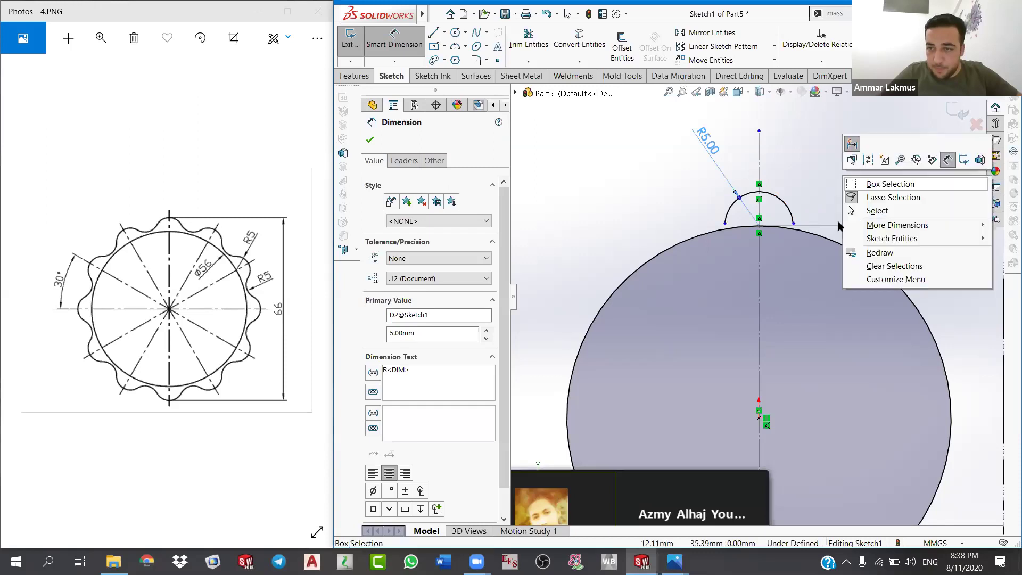
{"action": "left_click", "coordinate": [798, 248]}
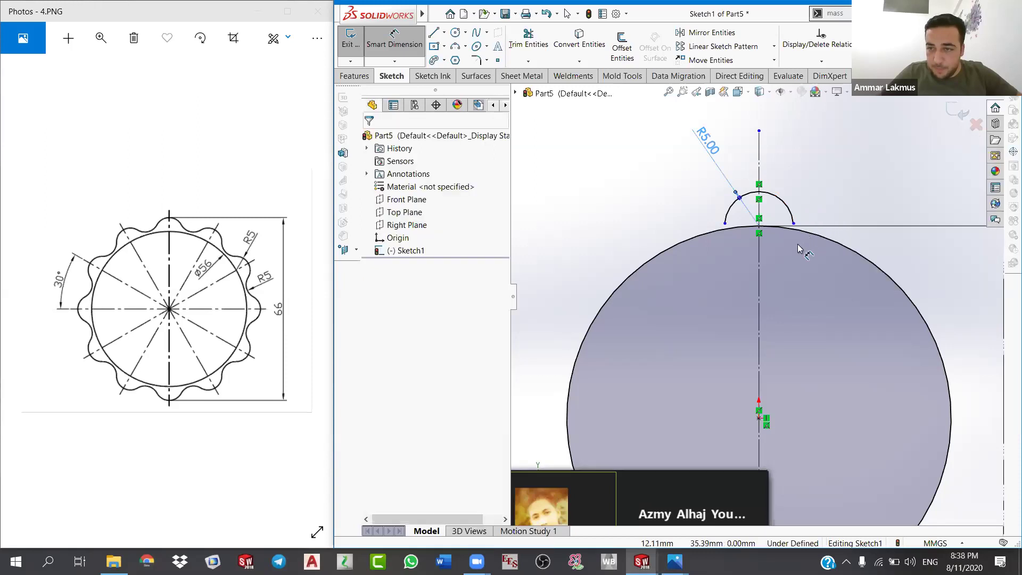
{"action": "key", "text": "Escape"}
{"action": "scroll", "coordinate": [799, 248], "scroll_direction": "up", "scroll_amount": 2}
{"action": "left_click", "coordinate": [790, 92]}
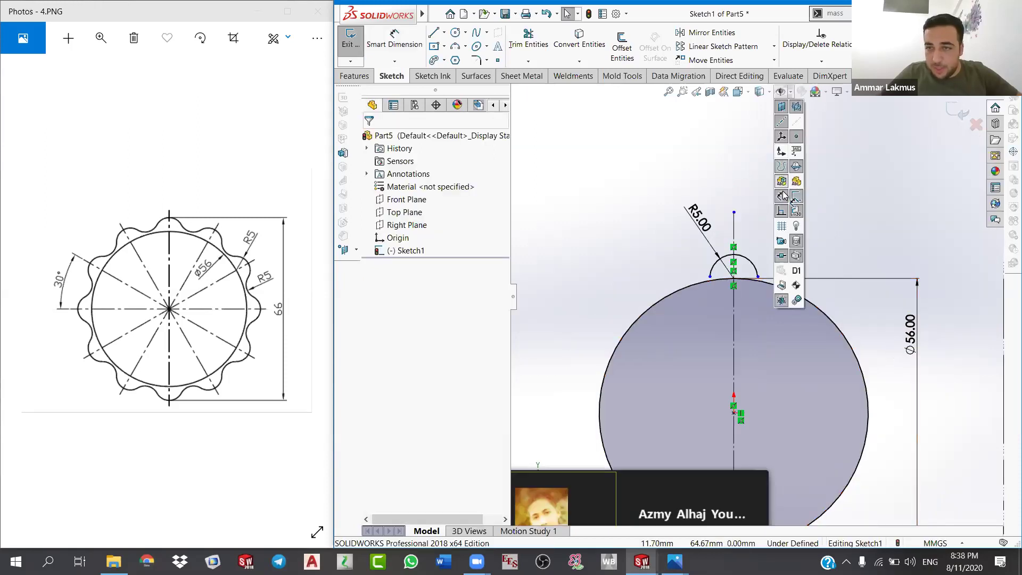
{"action": "left_click", "coordinate": [782, 195]}
{"action": "left_click", "coordinate": [859, 225]}
{"action": "scroll", "coordinate": [799, 377], "scroll_direction": "up", "scroll_amount": 1}
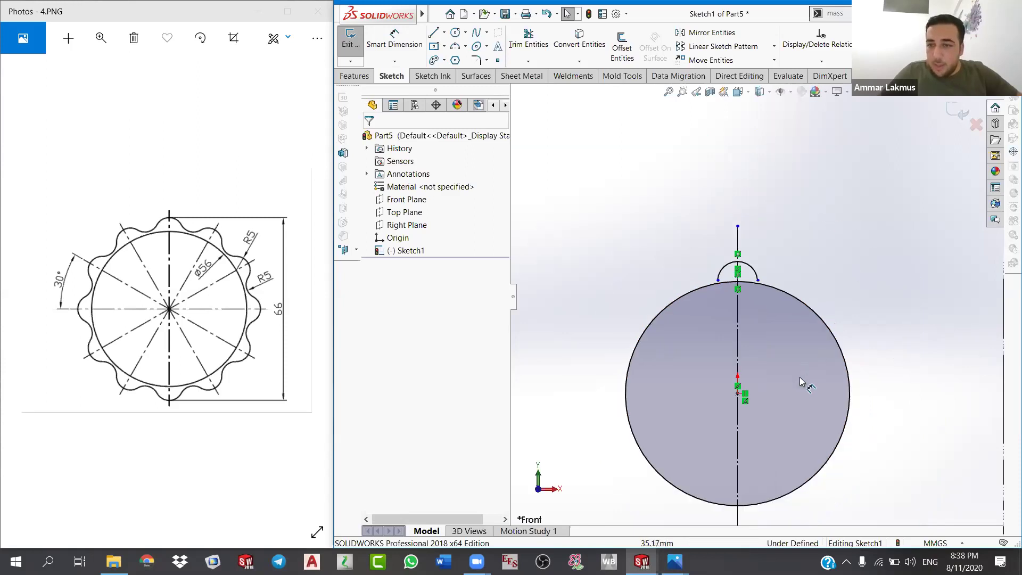
Step: Shorten the small arc above the circle by moving its end point up along its curve
{"action": "scroll", "coordinate": [796, 378], "scroll_direction": "up", "scroll_amount": 3}
{"action": "scroll", "coordinate": [711, 179], "scroll_direction": "down", "scroll_amount": 3}
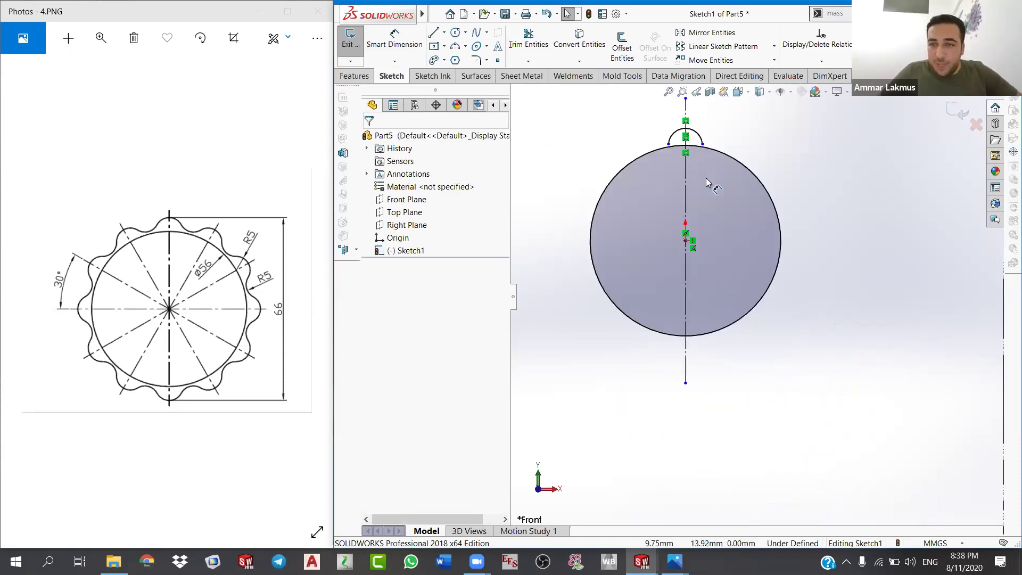
{"action": "scroll", "coordinate": [707, 182], "scroll_direction": "down", "scroll_amount": 4}
{"action": "scroll", "coordinate": [673, 150], "scroll_direction": "down", "scroll_amount": 1}
{"action": "left_click_drag", "start_coordinate": [664, 161], "coordinate": [673, 156]}
{"action": "left_click", "coordinate": [861, 184]}
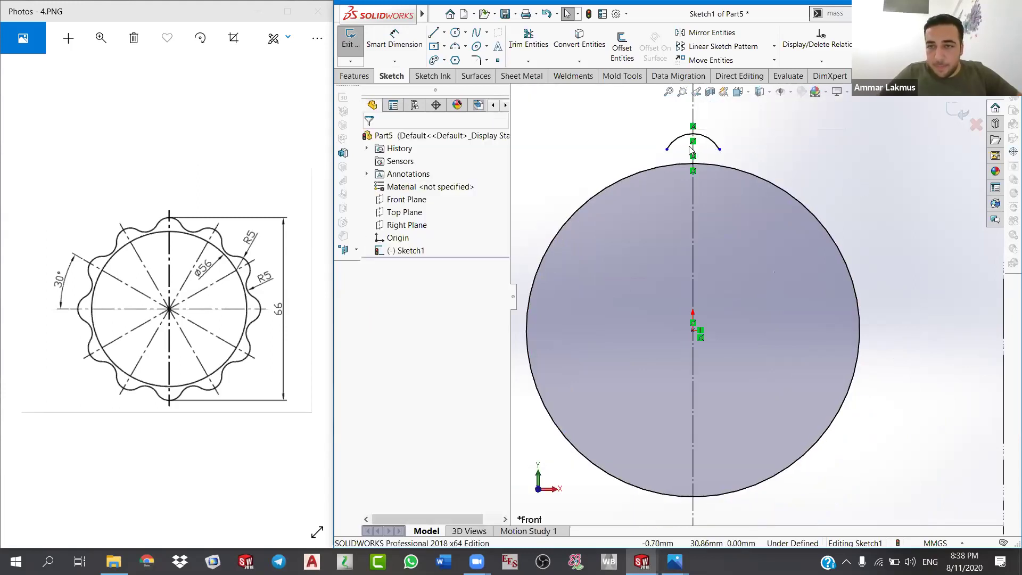
Step: Create a circular sketch pattern of the small arc about the circle's centre with 12 equally spaced instances over 360 degrees
{"action": "scroll", "coordinate": [689, 151], "scroll_direction": "down", "scroll_amount": 1}
{"action": "scroll", "coordinate": [675, 159], "scroll_direction": "down", "scroll_amount": 1}
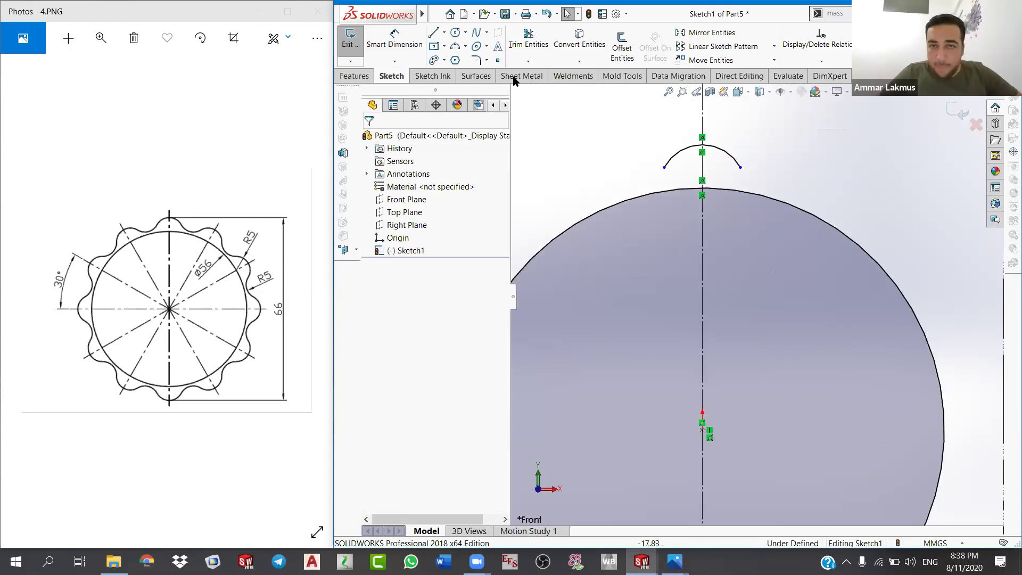
{"action": "left_click", "coordinate": [773, 46]}
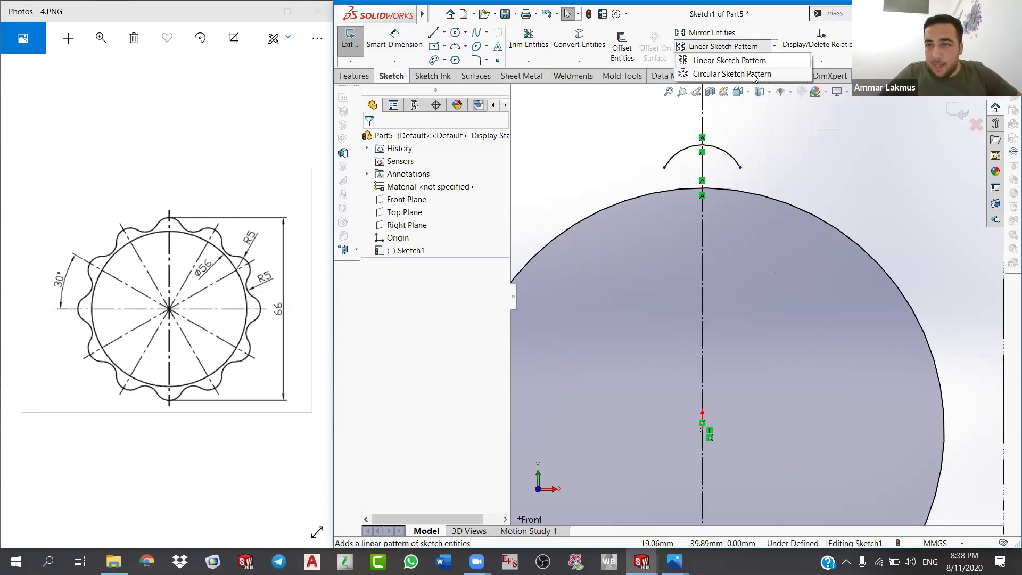
{"action": "left_click", "coordinate": [754, 75]}
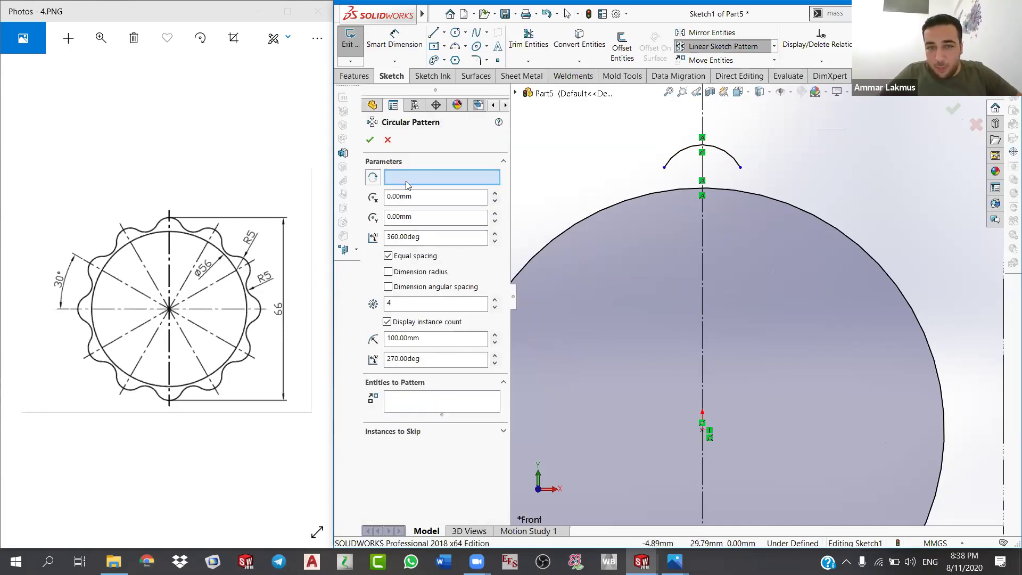
{"action": "scroll", "coordinate": [639, 324], "scroll_direction": "up", "scroll_amount": 2}
{"action": "left_click", "coordinate": [718, 389]}
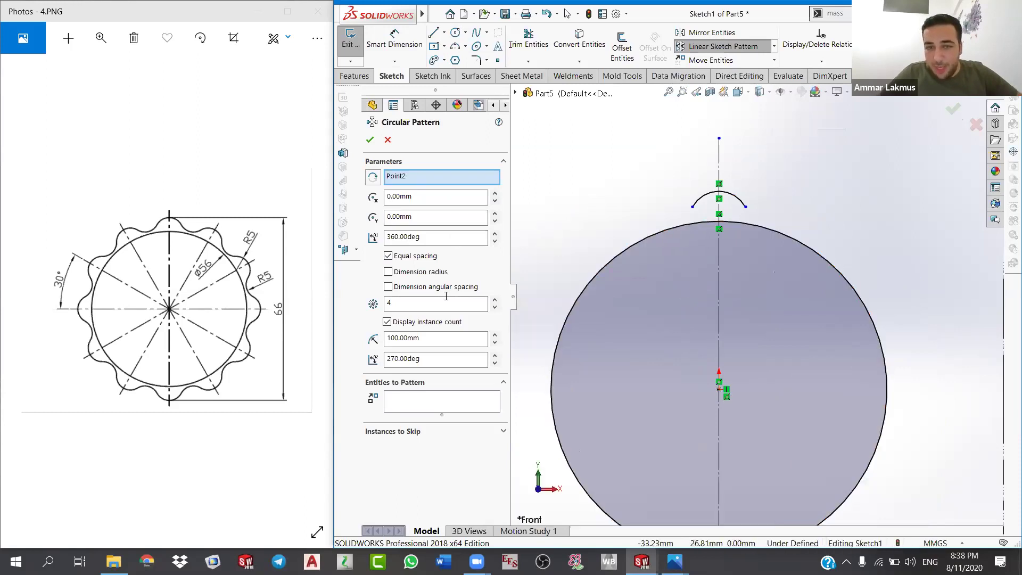
{"action": "double_click", "coordinate": [423, 305]}
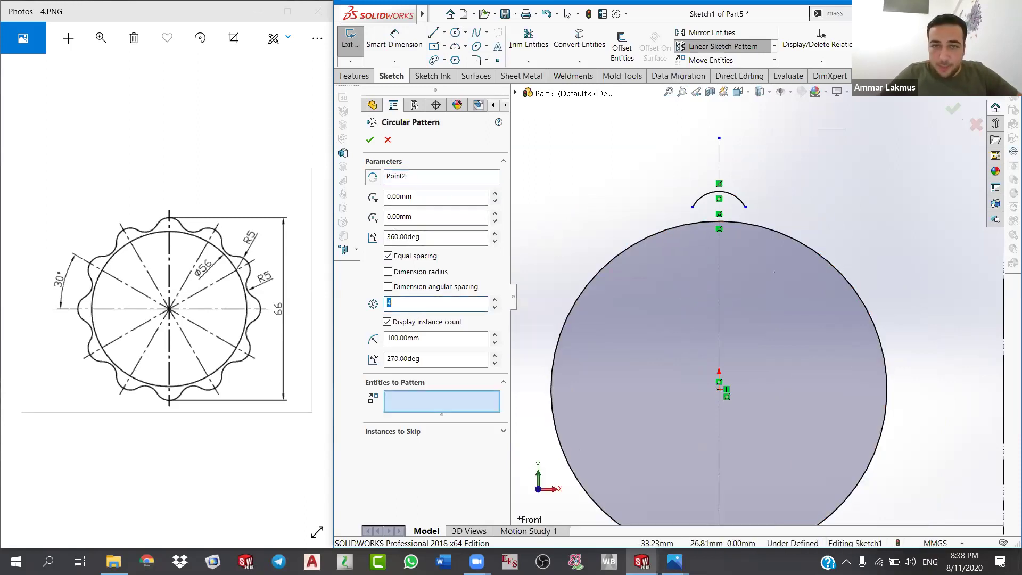
{"action": "left_click", "coordinate": [454, 399]}
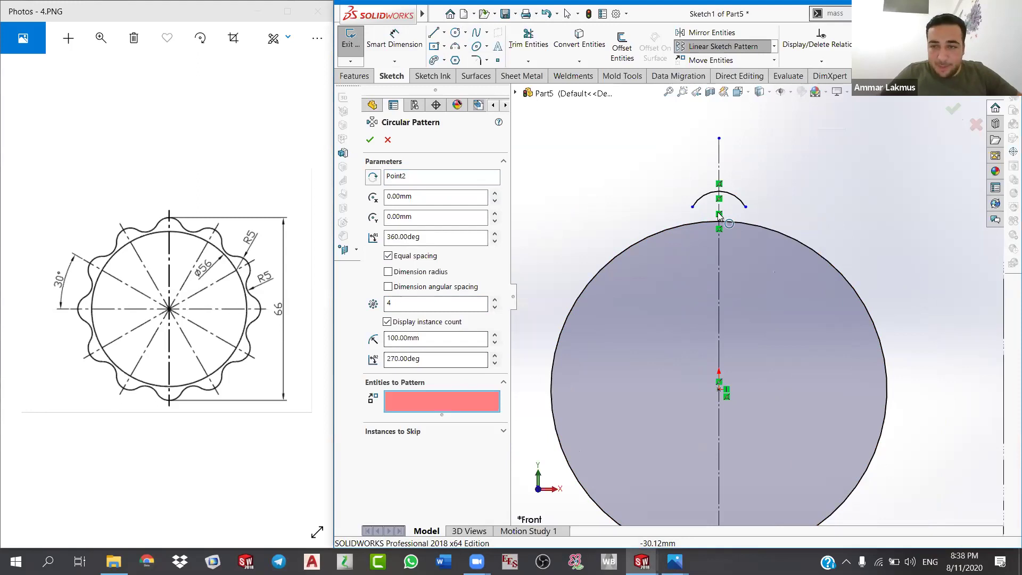
{"action": "left_click", "coordinate": [737, 199]}
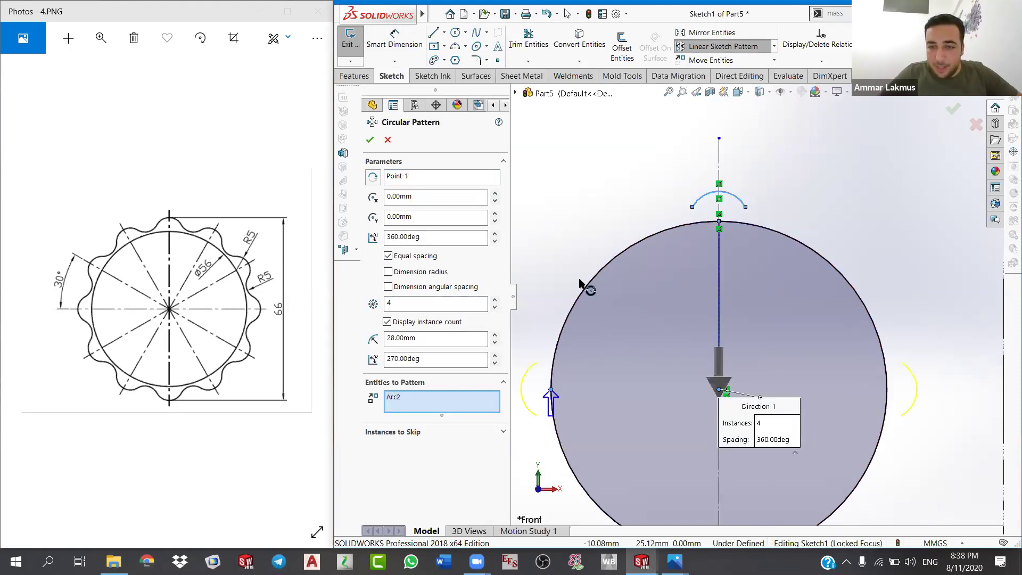
{"action": "left_click", "coordinate": [426, 304]}
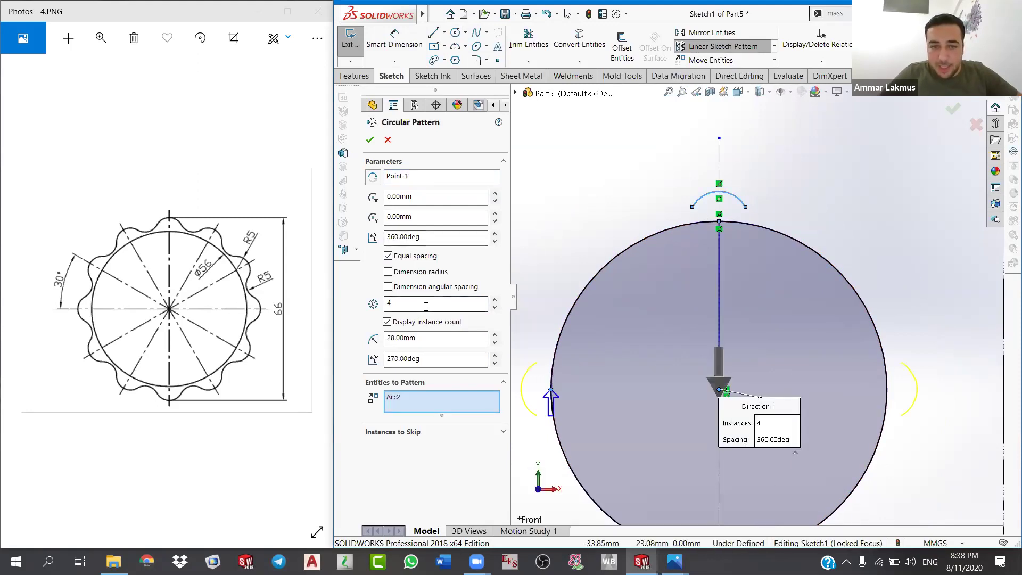
{"action": "key", "text": "ctrl+a"}
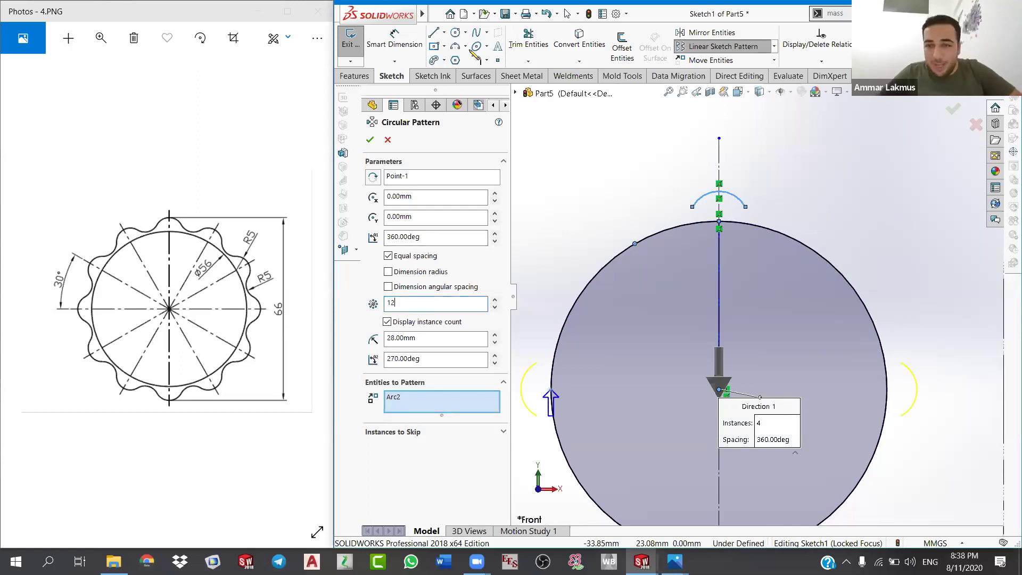
Step: Draw a concave three-point arc joining the top arc's right end to the near end of the next patterned arc clockwise
{"action": "left_click", "coordinate": [455, 47]}
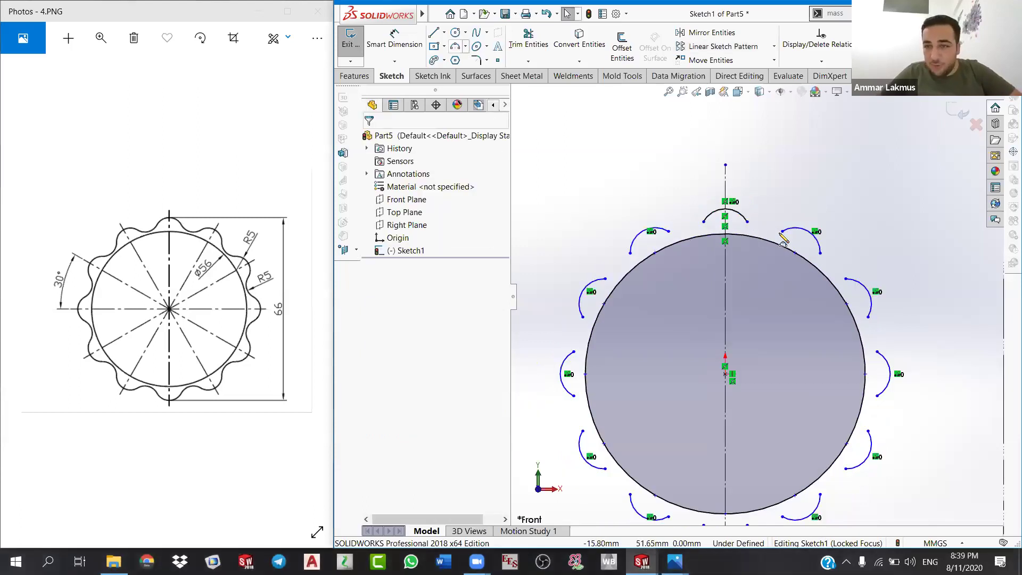
{"action": "left_click", "coordinate": [747, 221]}
{"action": "left_click", "coordinate": [782, 232]}
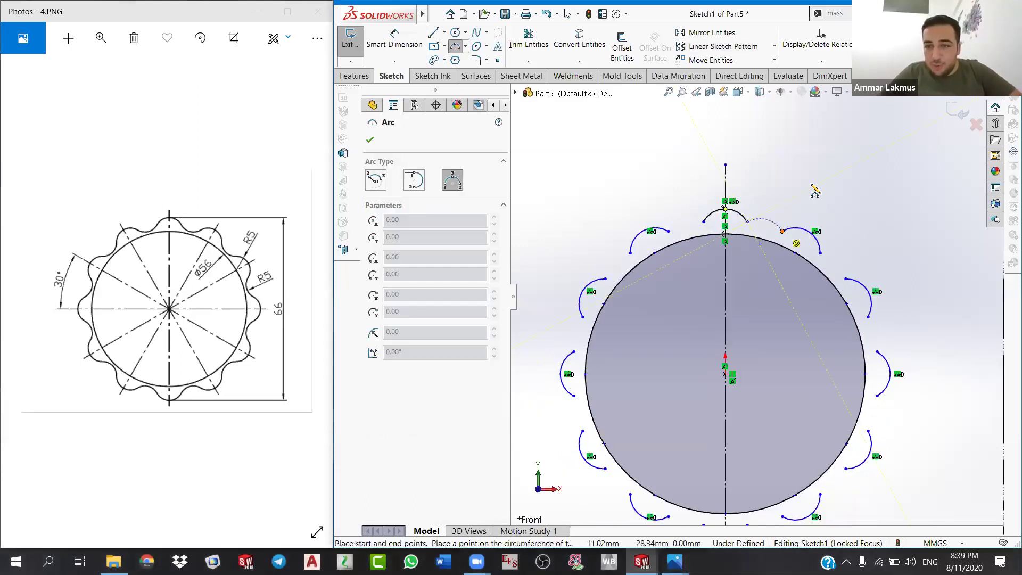
{"action": "right_click", "coordinate": [827, 200]}
{"action": "left_click", "coordinate": [826, 196]}
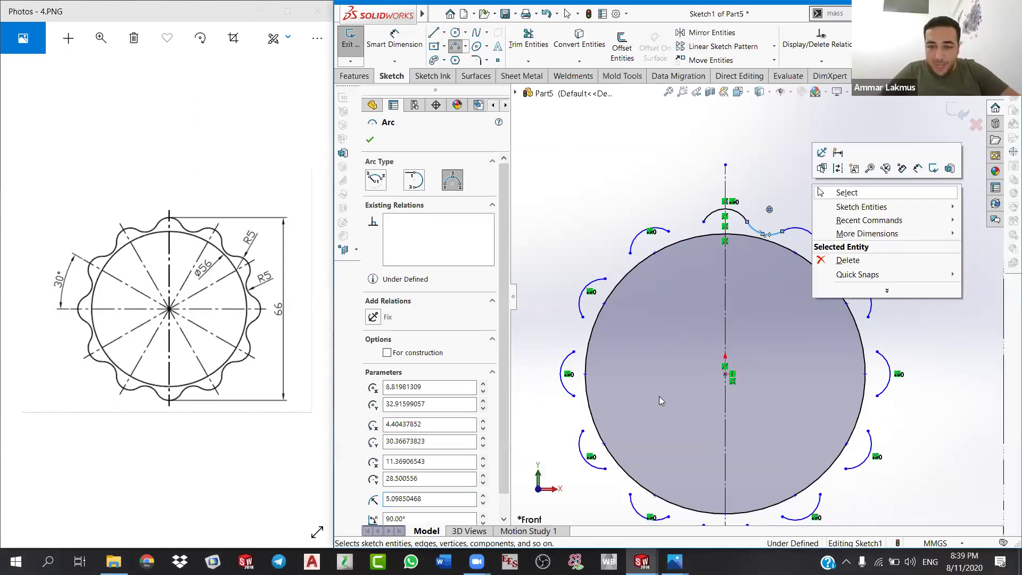
Step: Make the concave connecting arc tangent to the top arc
{"action": "scroll", "coordinate": [756, 298], "scroll_direction": "up", "scroll_amount": 2}
{"action": "key", "text": "f"}
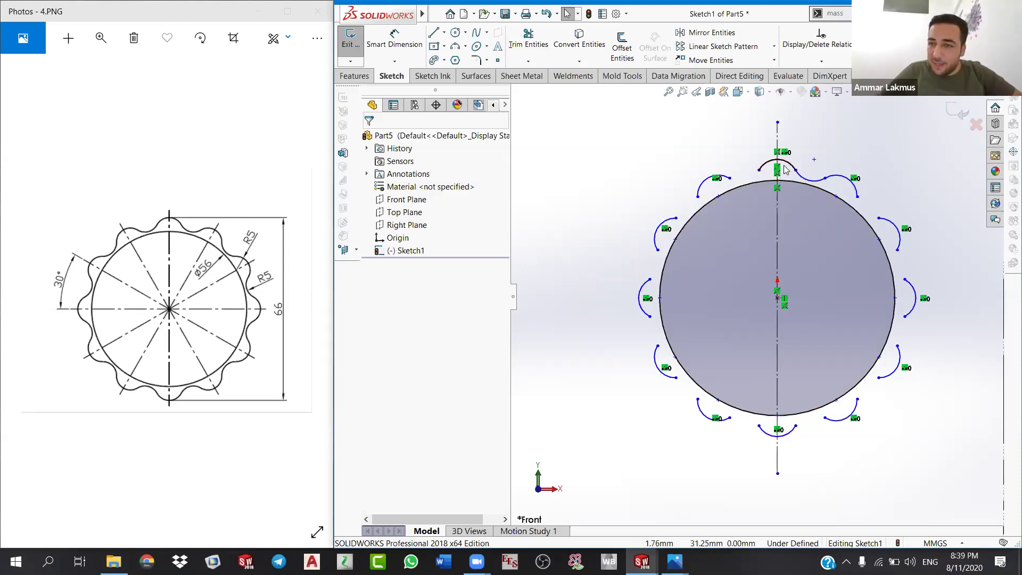
{"action": "scroll", "coordinate": [784, 169], "scroll_direction": "down", "scroll_amount": 2}
{"action": "left_click", "coordinate": [807, 195]}
{"action": "left_click", "coordinate": [792, 181], "text": "ctrl"}
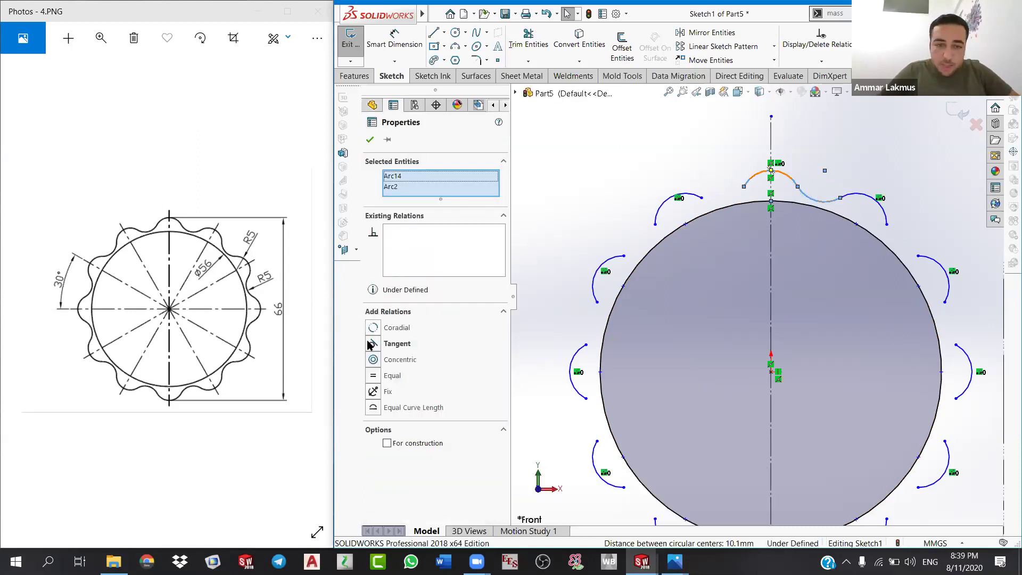
{"action": "left_click", "coordinate": [373, 344]}
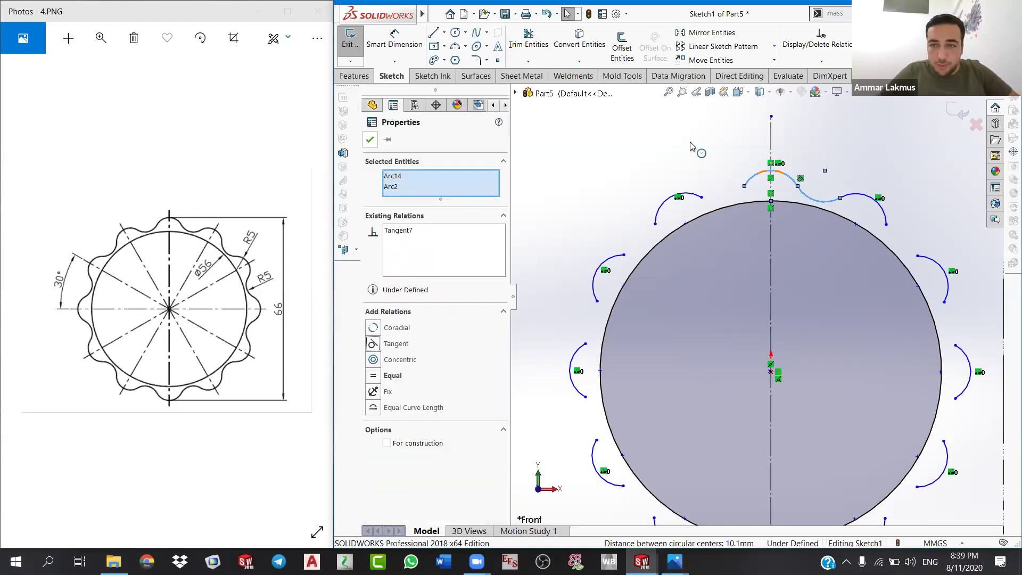
{"action": "left_click", "coordinate": [853, 150]}
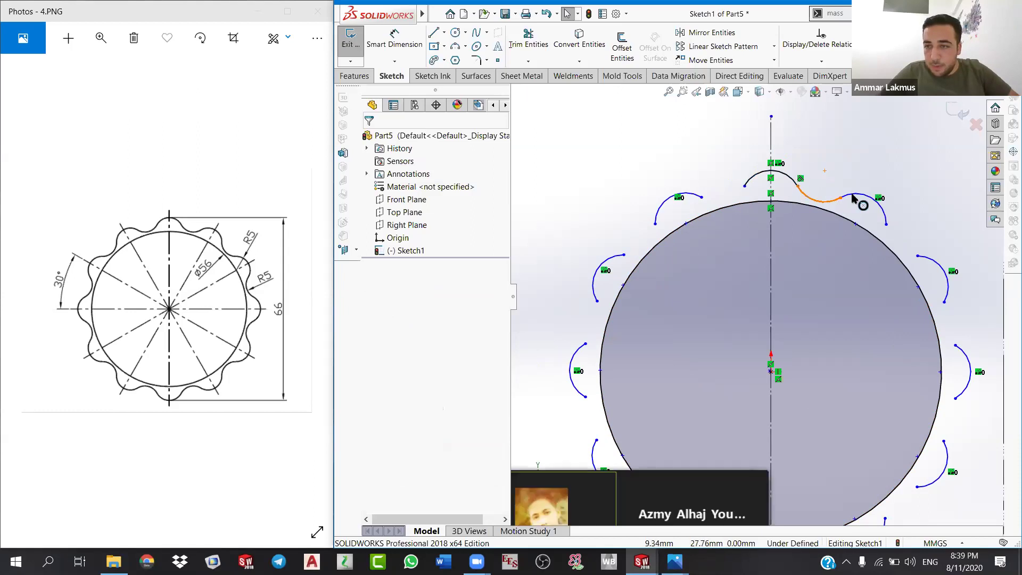
Step: Make the connecting arc tangent to the patterned arc at its other end
{"action": "left_click", "coordinate": [851, 198]}
{"action": "left_click", "coordinate": [851, 198], "text": "ctrl"}
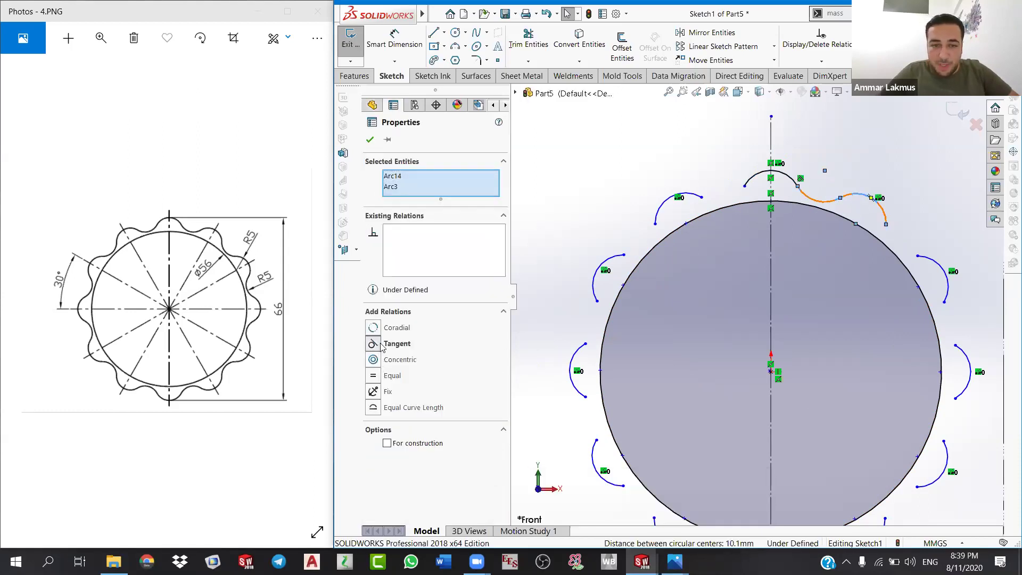
{"action": "left_click", "coordinate": [381, 344]}
{"action": "left_click", "coordinate": [573, 192]}
Step: Make the centre point of the patterned arc just left of the bottom one coincident with the 56 mm circle
{"action": "scroll", "coordinate": [774, 397], "scroll_direction": "up", "scroll_amount": 2}
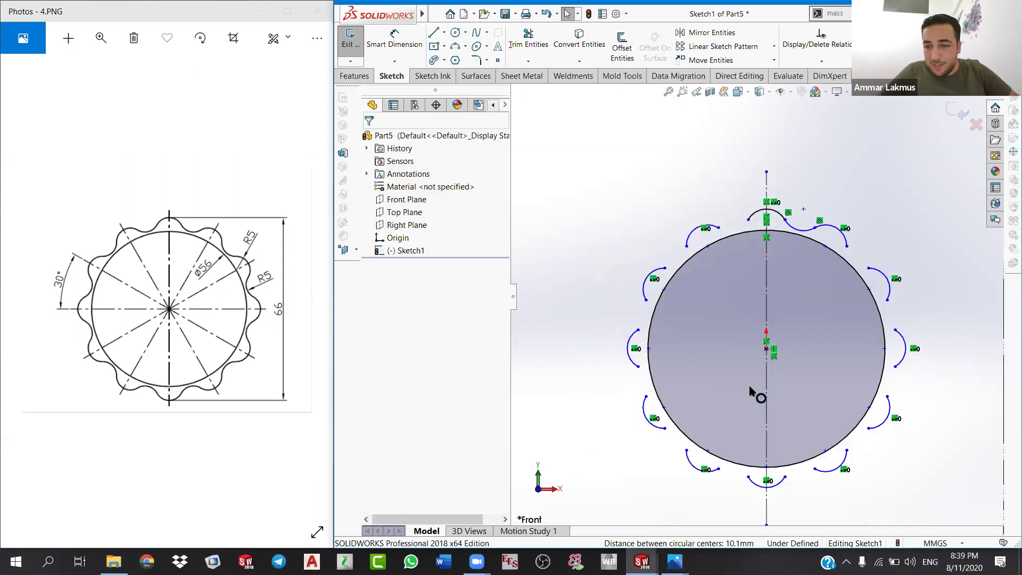
{"action": "scroll", "coordinate": [689, 346], "scroll_direction": "down", "scroll_amount": 3}
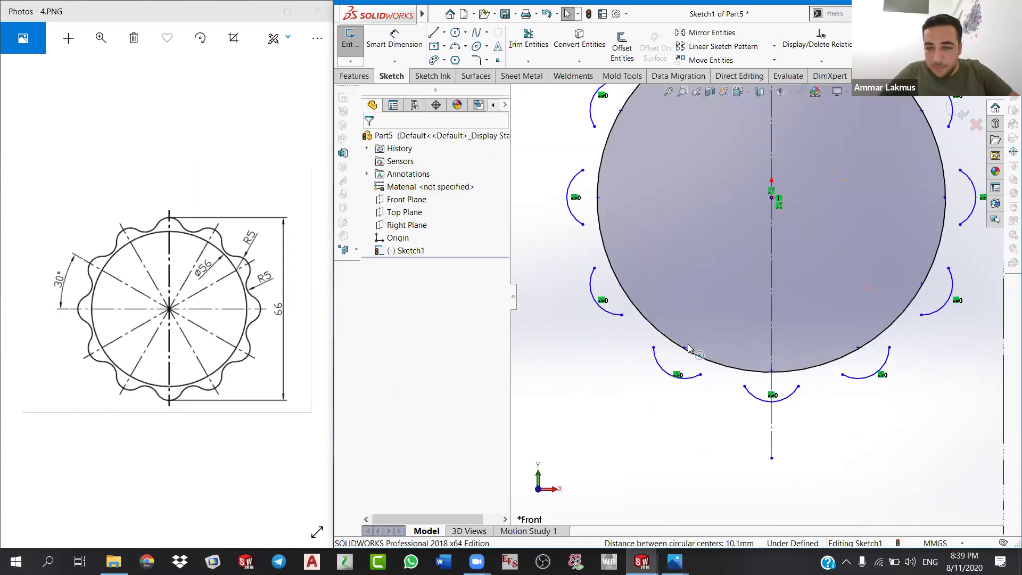
{"action": "left_click", "coordinate": [702, 355]}
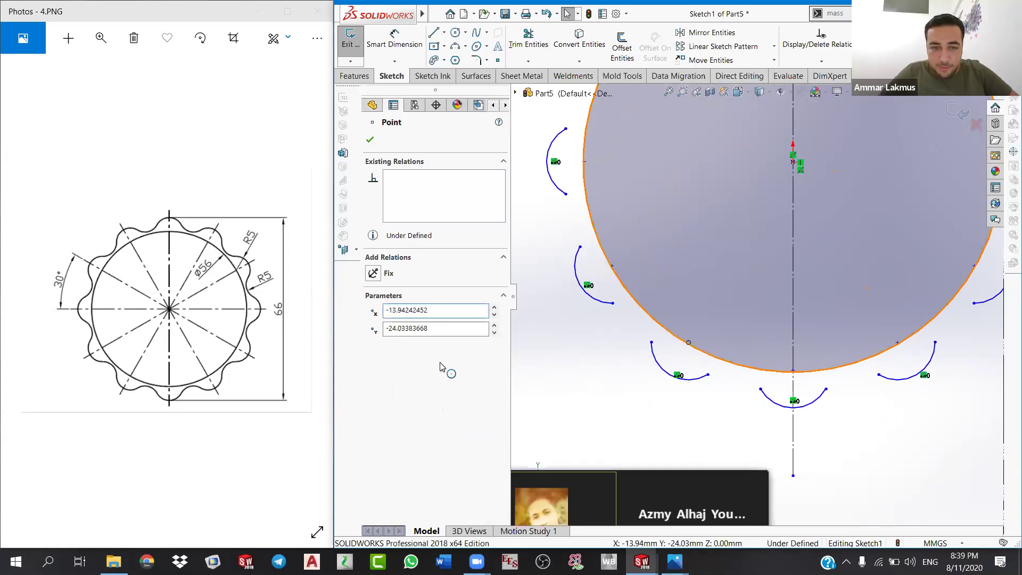
{"action": "left_click", "coordinate": [375, 344]}
{"action": "left_click", "coordinate": [371, 139]}
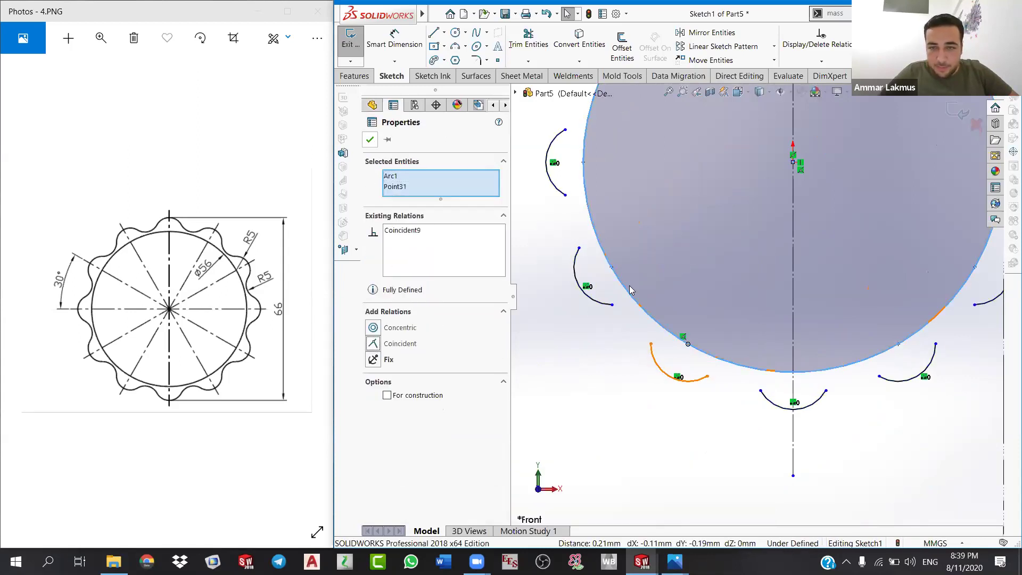
Step: Make the centre point of the patterned arc just right of the bottom one coincident with the 56 mm circle
{"action": "scroll", "coordinate": [793, 239], "scroll_direction": "up", "scroll_amount": 2}
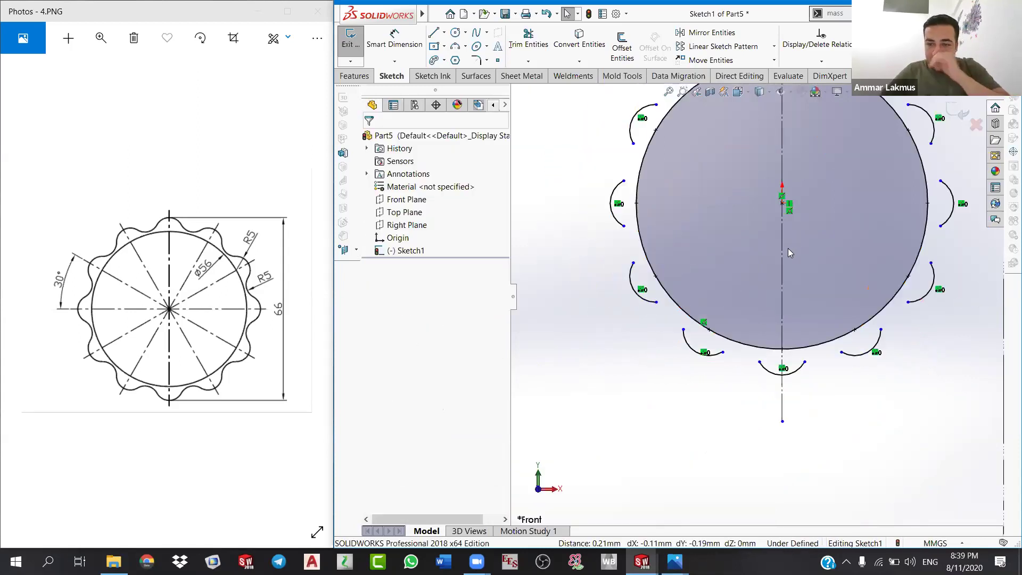
{"action": "scroll", "coordinate": [829, 347], "scroll_direction": "up", "scroll_amount": 3}
{"action": "scroll", "coordinate": [817, 355], "scroll_direction": "down", "scroll_amount": 2}
{"action": "left_click", "coordinate": [819, 352]}
{"action": "left_click", "coordinate": [798, 361], "text": "ctrl"}
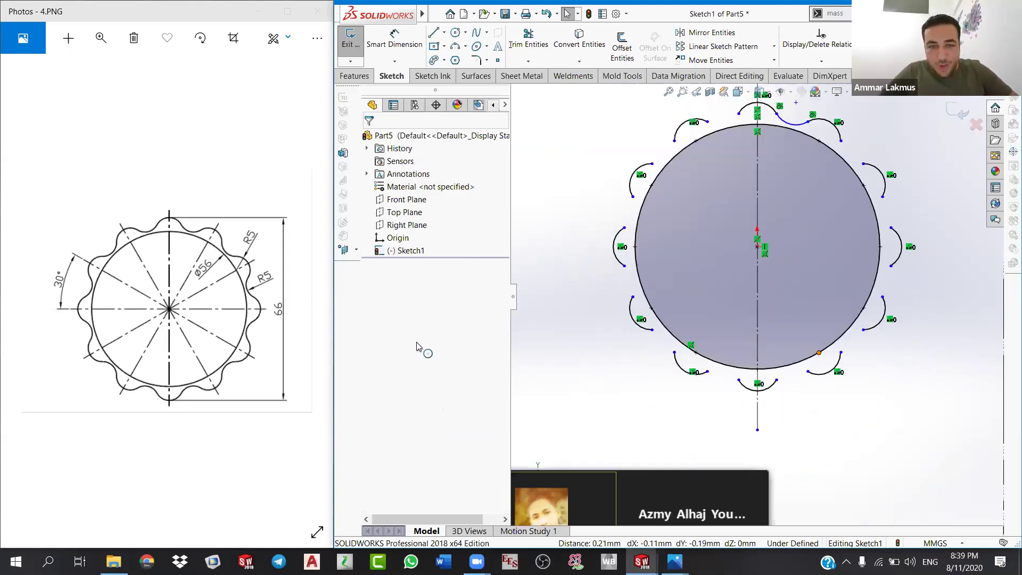
{"action": "left_click", "coordinate": [387, 348]}
{"action": "left_click", "coordinate": [373, 140]}
{"action": "left_click", "coordinate": [798, 158]}
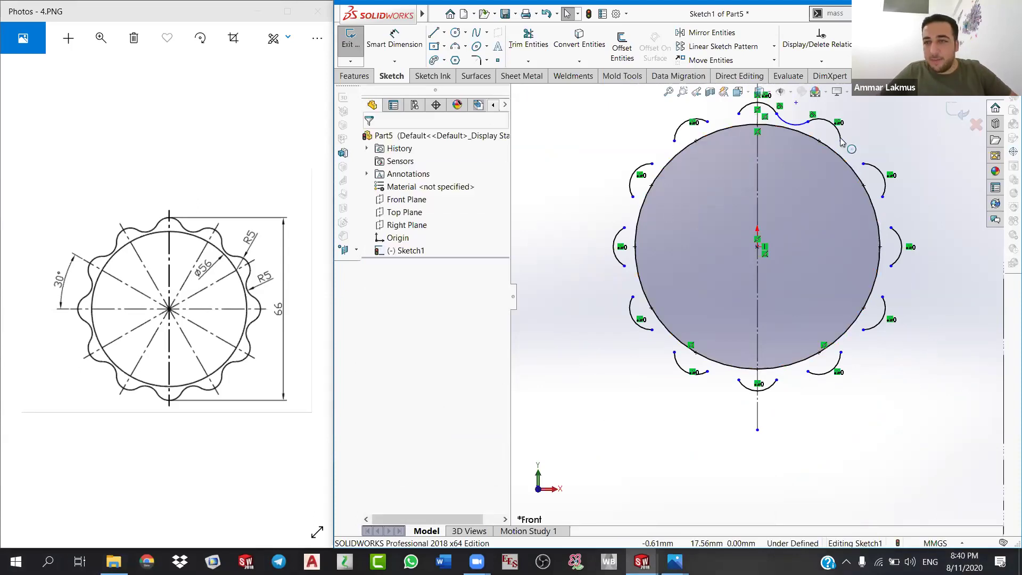
Step: Dimension the concave connecting arc with a radius of 5 mm
{"action": "key", "text": "z"}
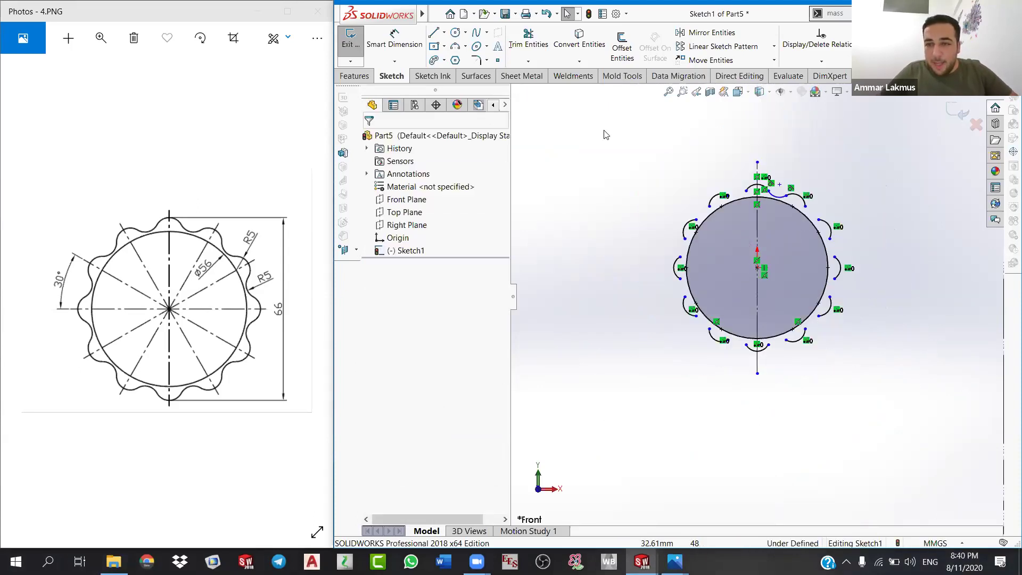
{"action": "scroll", "coordinate": [603, 134], "scroll_direction": "down", "scroll_amount": 3}
{"action": "left_click", "coordinate": [406, 47]}
{"action": "scroll", "coordinate": [739, 230], "scroll_direction": "down", "scroll_amount": 1}
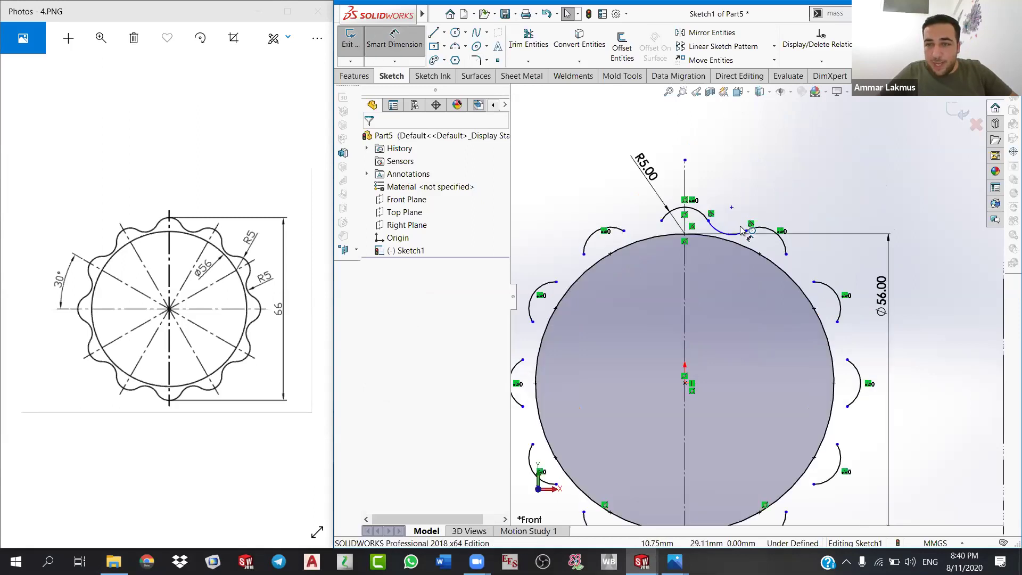
{"action": "left_click", "coordinate": [741, 229]}
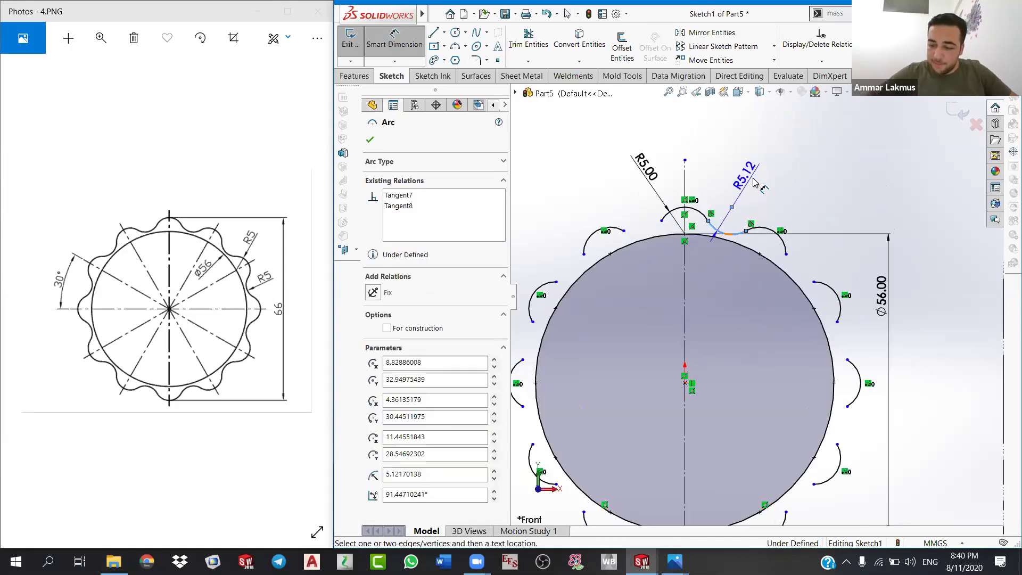
{"action": "left_click", "coordinate": [716, 234]}
{"action": "type", "text": "5"}
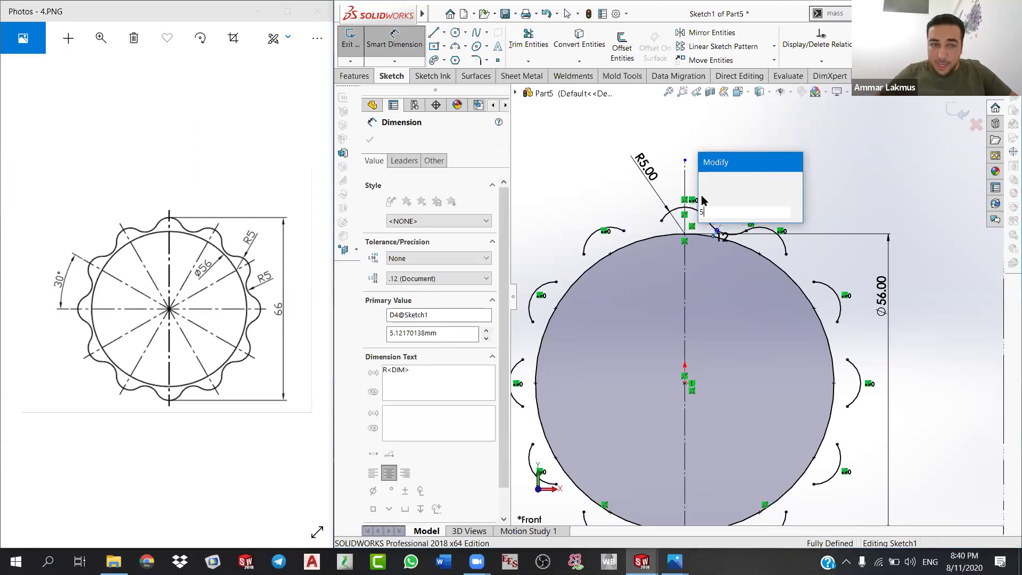
{"action": "key", "text": "Return"}
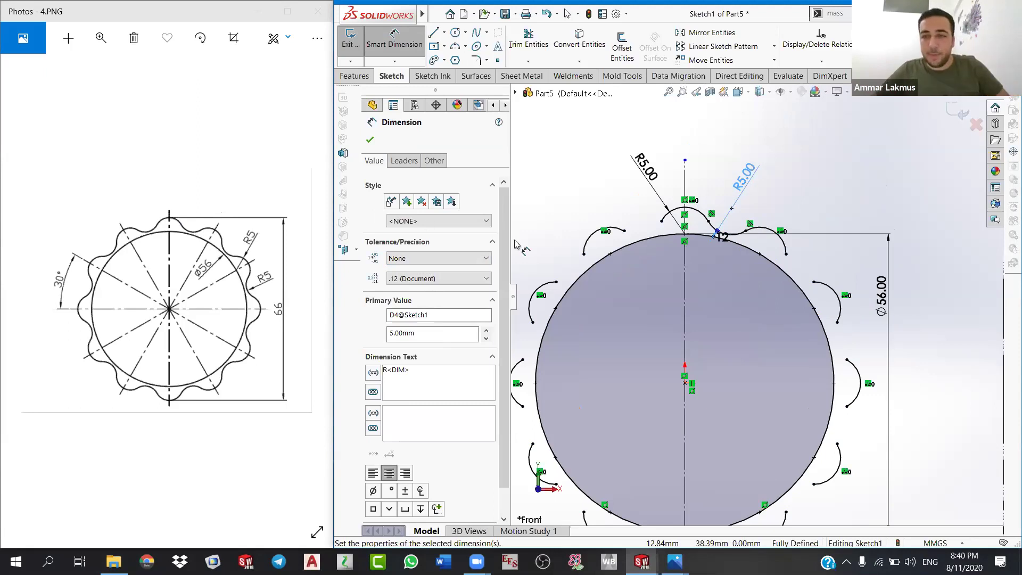
Step: Check the wheel's overall height with a trial dimension between the top and bottom patterned arcs, without keeping it
{"action": "scroll", "coordinate": [791, 318], "scroll_direction": "up", "scroll_amount": 1}
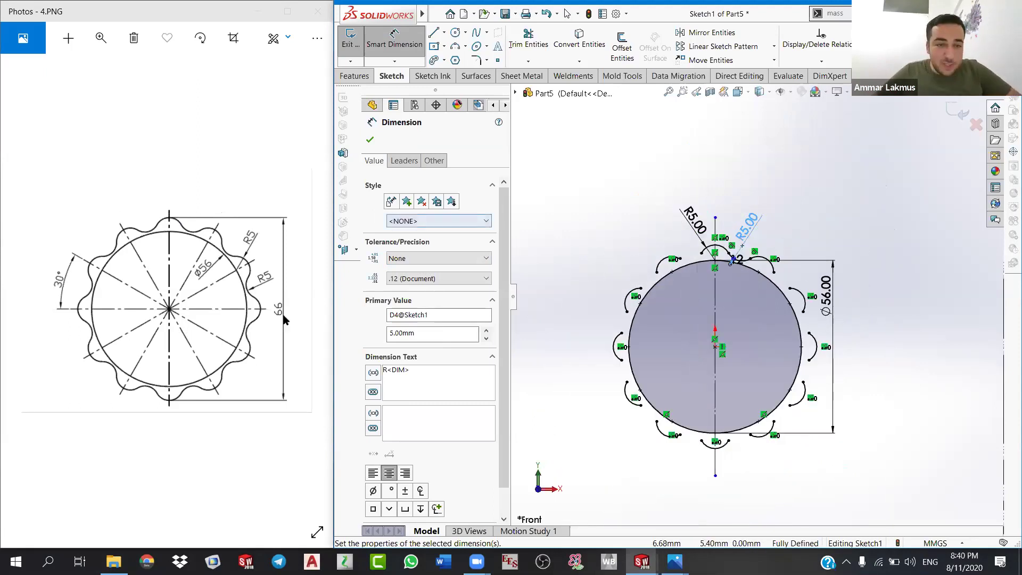
{"action": "left_click", "coordinate": [716, 247]}
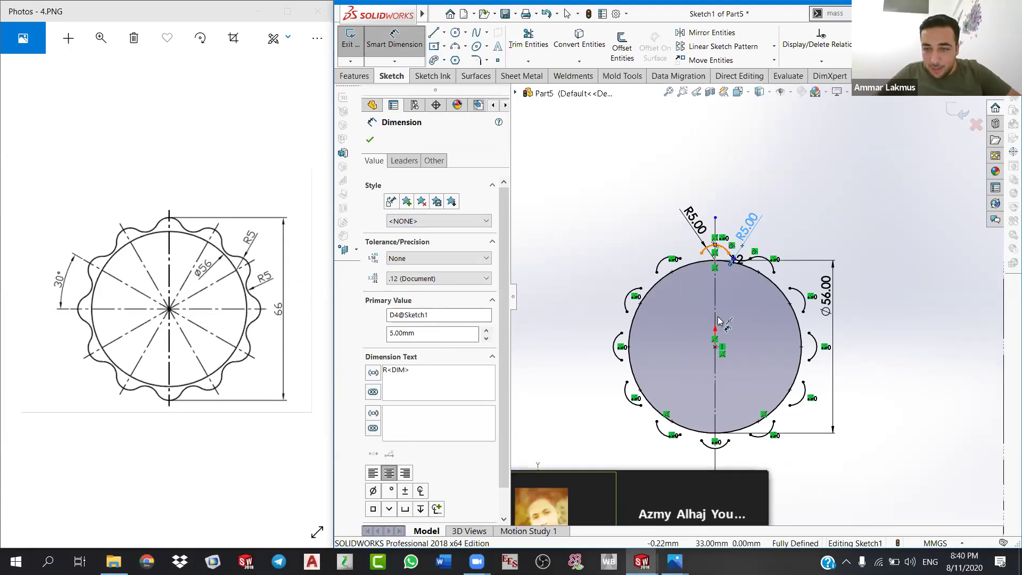
{"action": "left_click", "coordinate": [712, 449]}
{"action": "left_click", "coordinate": [905, 360]}
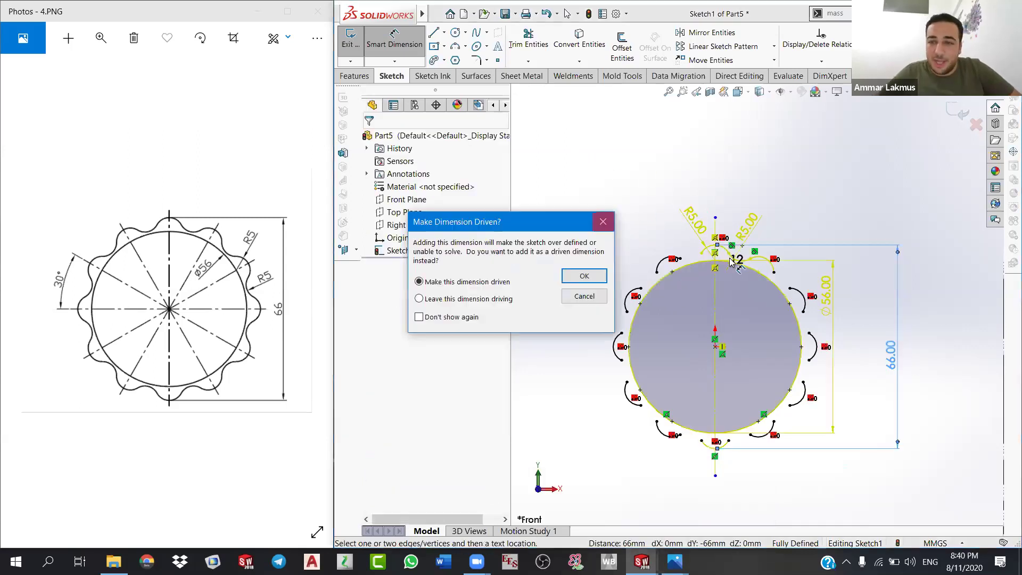
{"action": "key", "text": "Escape"}
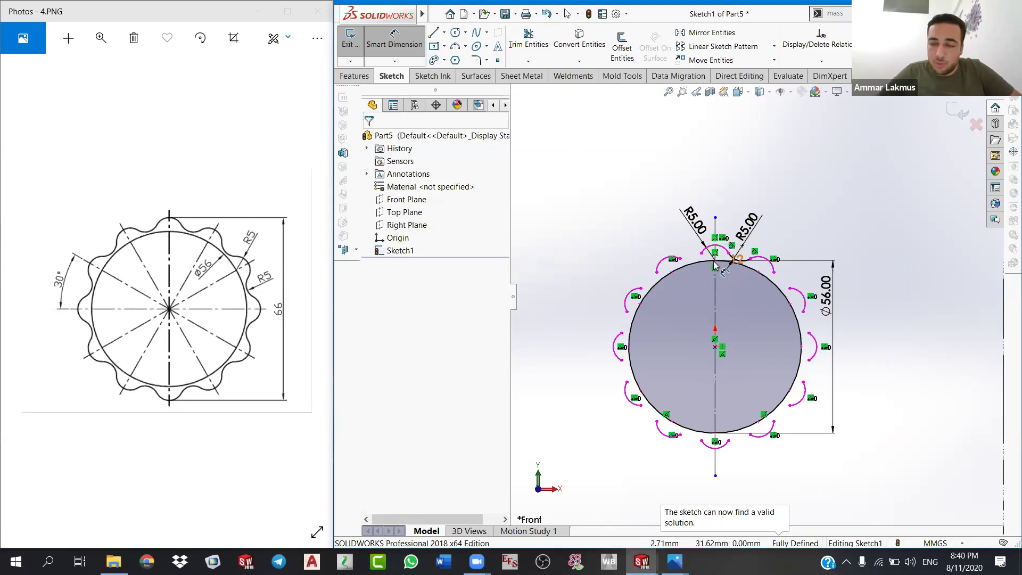
{"action": "scroll", "coordinate": [766, 300], "scroll_direction": "down", "scroll_amount": 1}
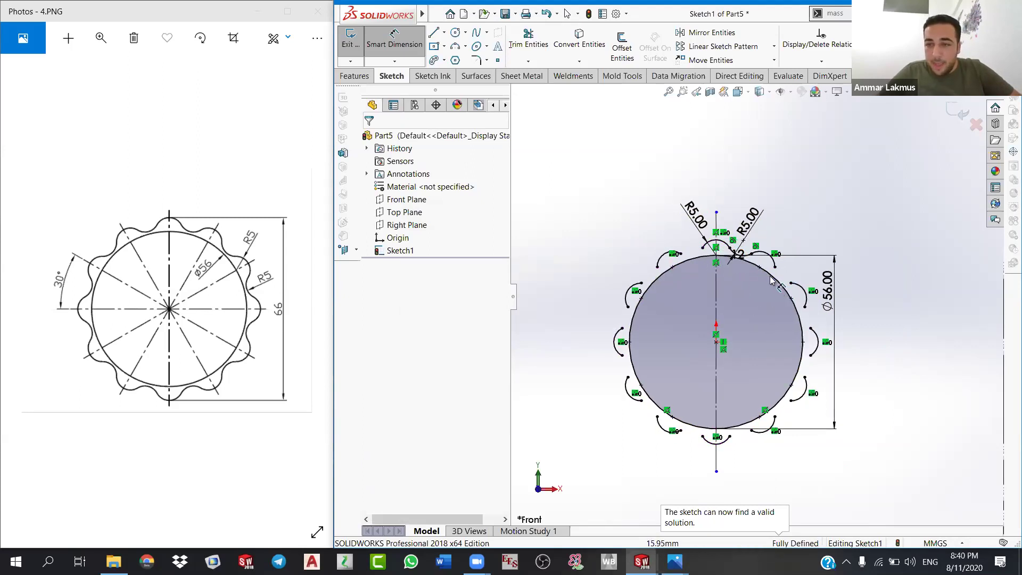
{"action": "scroll", "coordinate": [766, 255], "scroll_direction": "down", "scroll_amount": 1}
{"action": "right_click", "coordinate": [833, 198]}
{"action": "key", "text": "Escape"}
{"action": "key", "text": "Escape"}
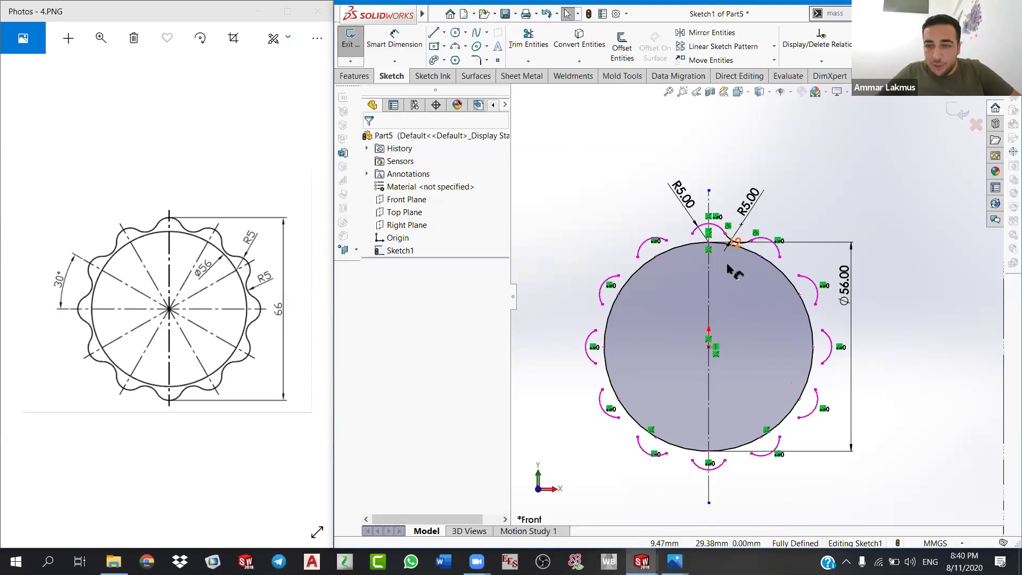
Step: Create a circular sketch pattern of the concave 5 mm connecting arc with 12 equally spaced instances over 360° about the origin
{"action": "scroll", "coordinate": [743, 240], "scroll_direction": "down", "scroll_amount": 3}
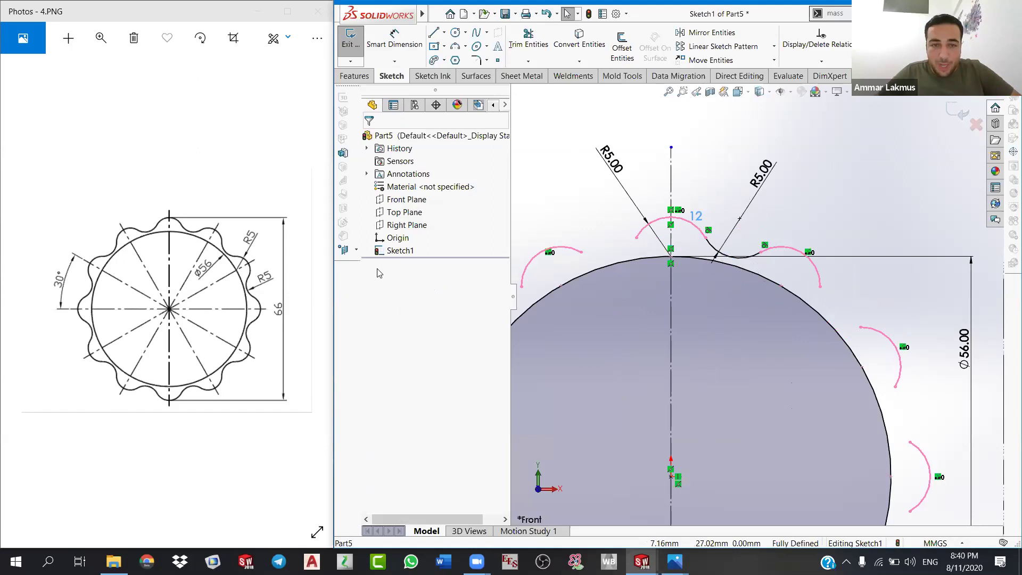
{"action": "left_click", "coordinate": [727, 256]}
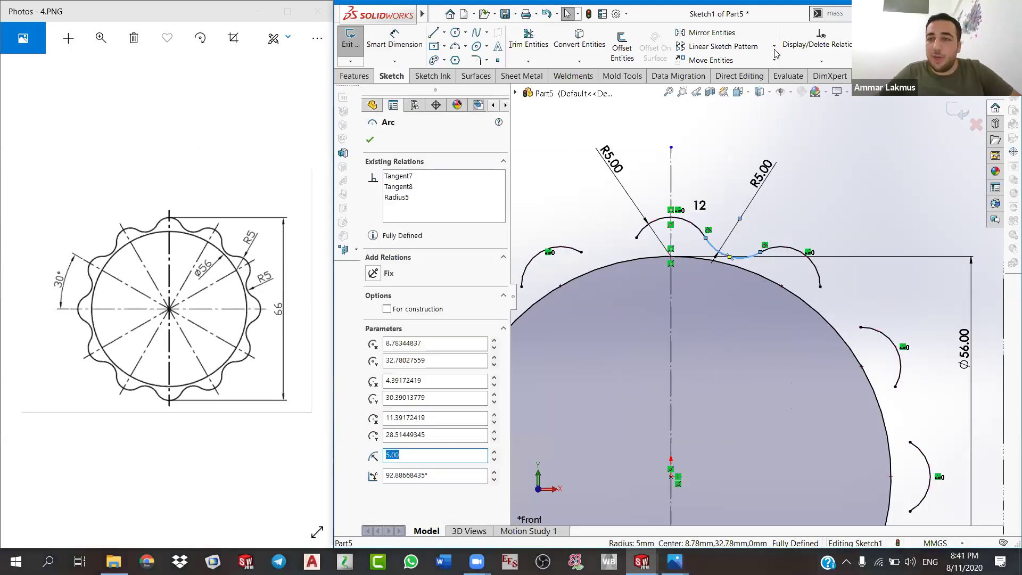
{"action": "left_click", "coordinate": [774, 47]}
{"action": "left_click", "coordinate": [736, 73]}
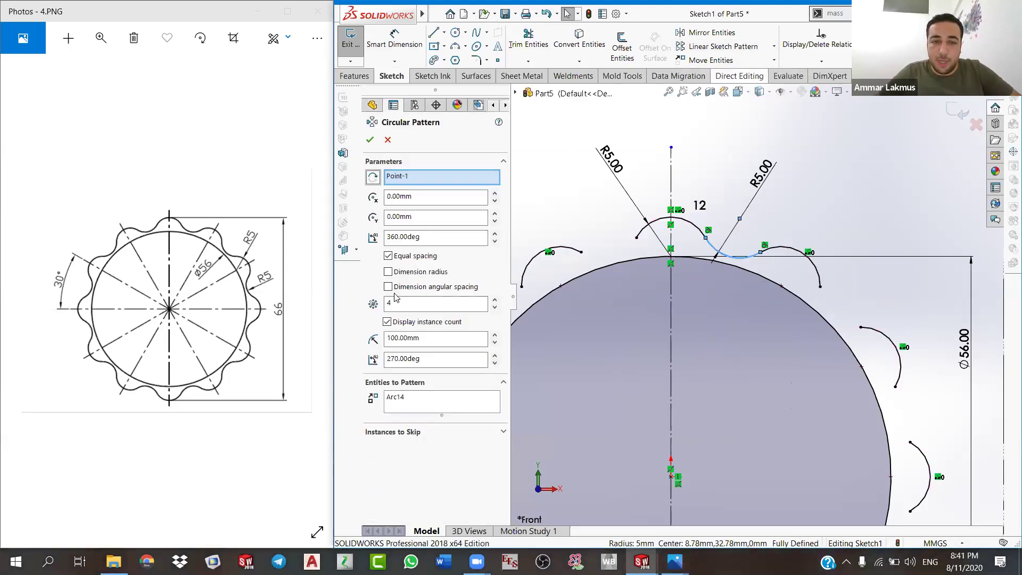
{"action": "double_click", "coordinate": [403, 302]}
{"action": "type", "text": "12"}
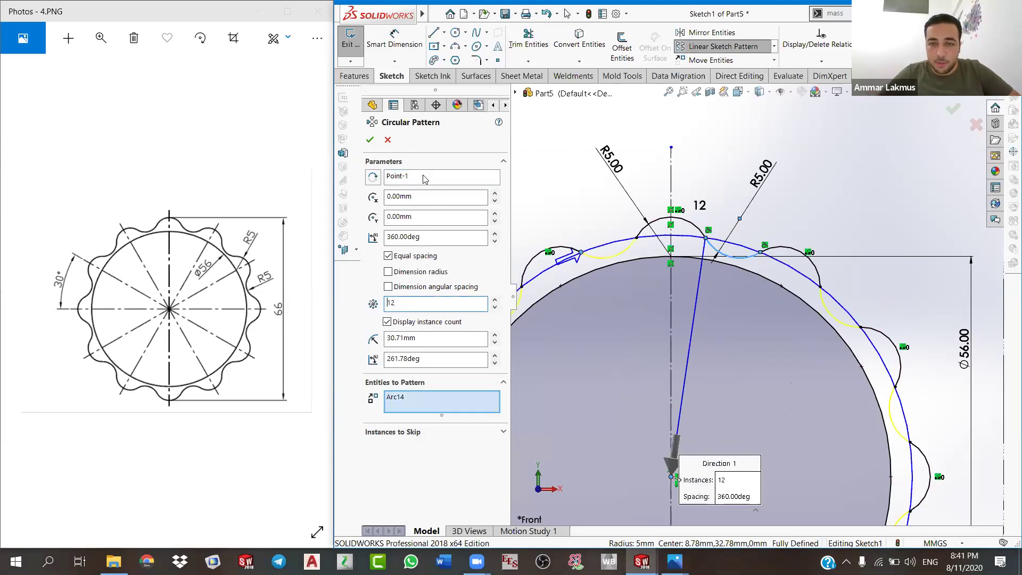
{"action": "key", "text": "Return"}
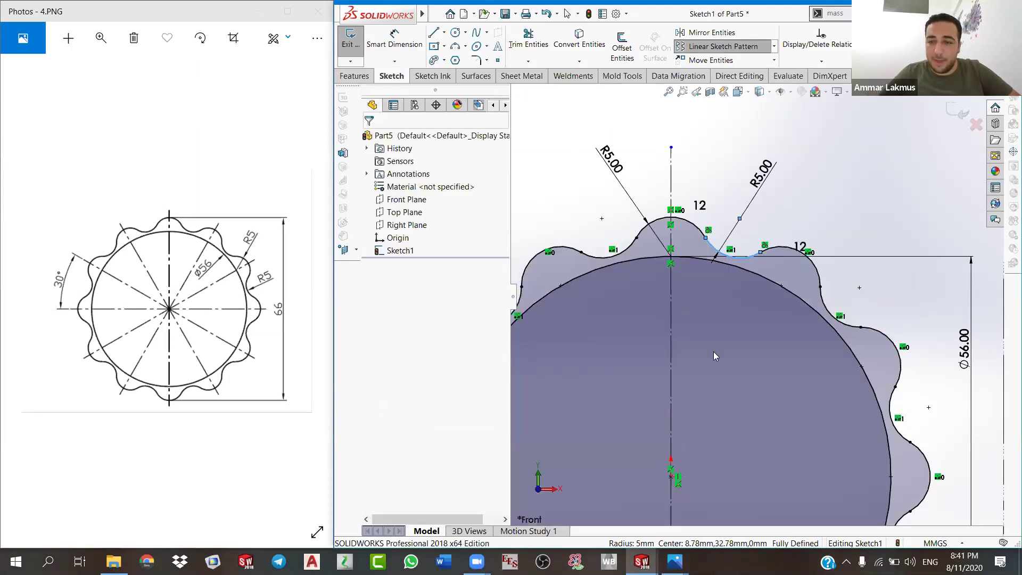
Step: Examine the completed scalloped profile and the joints between its convex and concave arcs against the reference drawing
{"action": "scroll", "coordinate": [725, 361], "scroll_direction": "up", "scroll_amount": 5}
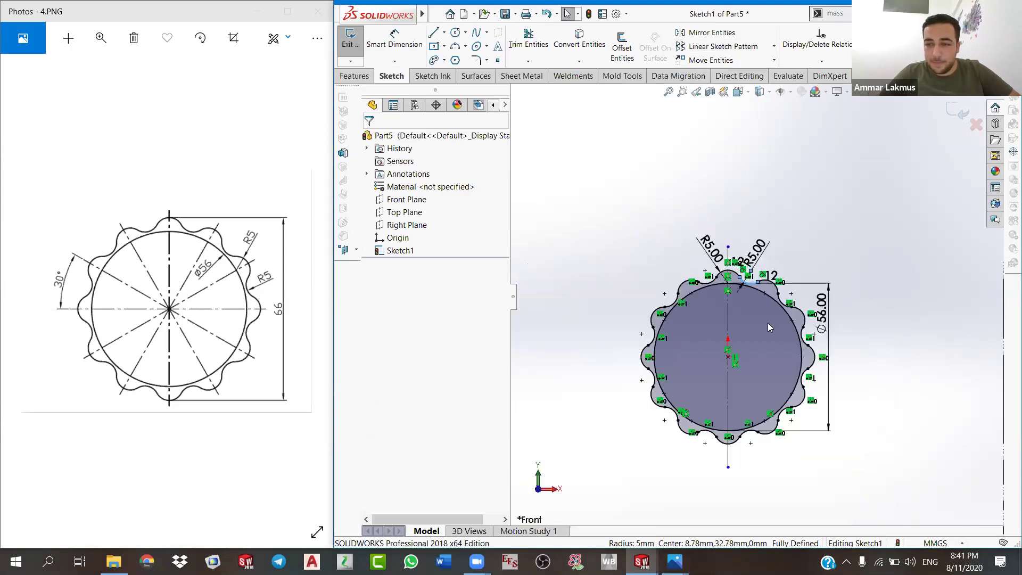
{"action": "scroll", "coordinate": [841, 323], "scroll_direction": "down", "scroll_amount": 2}
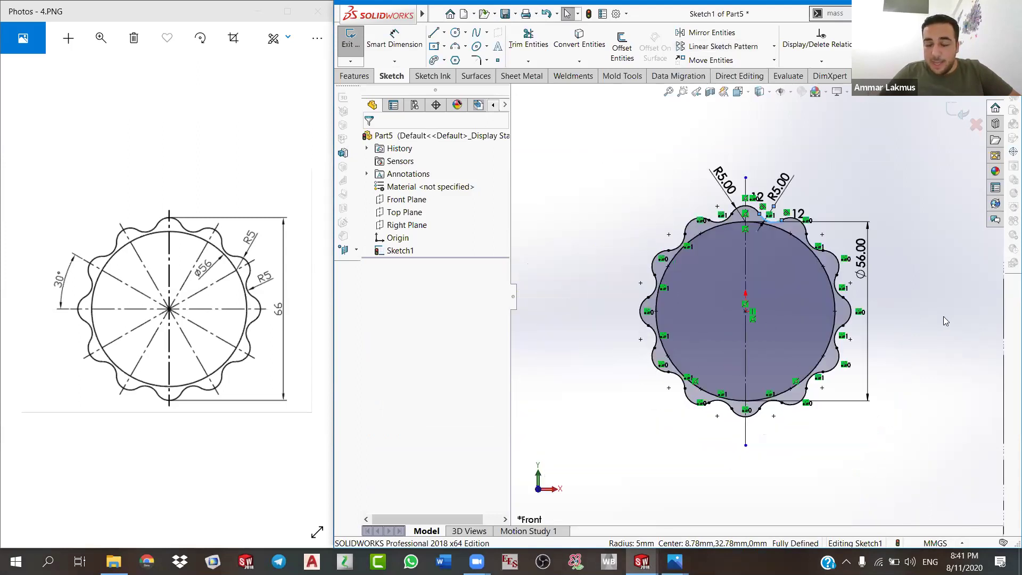
{"action": "key", "text": "f"}
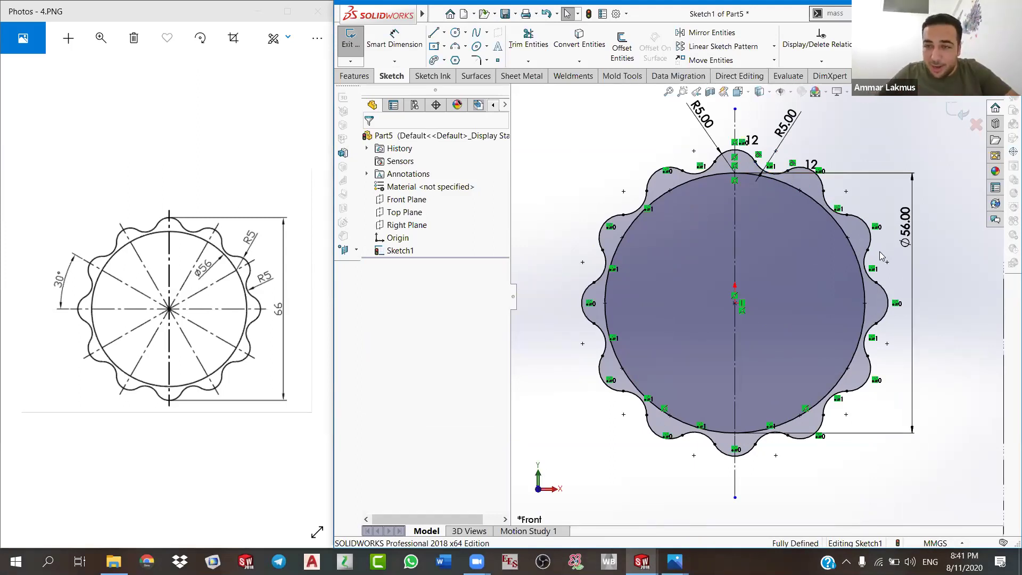
{"action": "scroll", "coordinate": [880, 256], "scroll_direction": "down", "scroll_amount": 2}
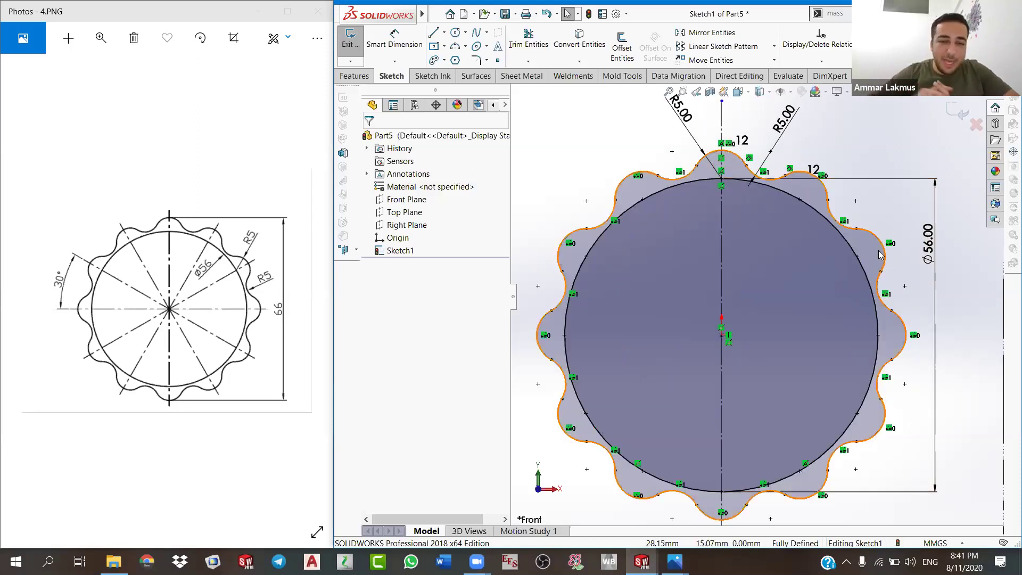
{"action": "scroll", "coordinate": [767, 423], "scroll_direction": "up", "scroll_amount": 2}
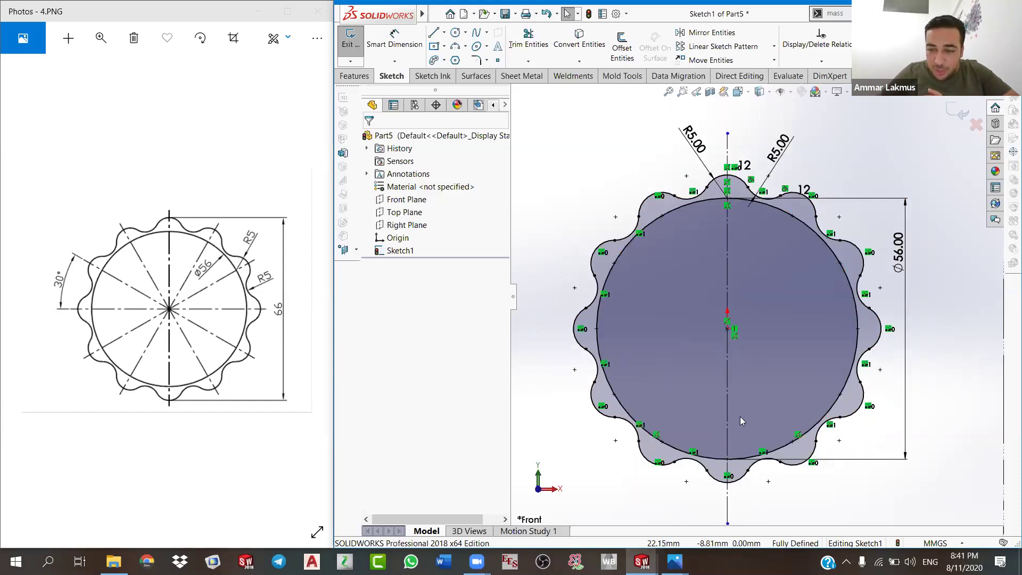
{"action": "scroll", "coordinate": [723, 396], "scroll_direction": "up", "scroll_amount": 1}
{"action": "scroll", "coordinate": [714, 378], "scroll_direction": "down", "scroll_amount": 2}
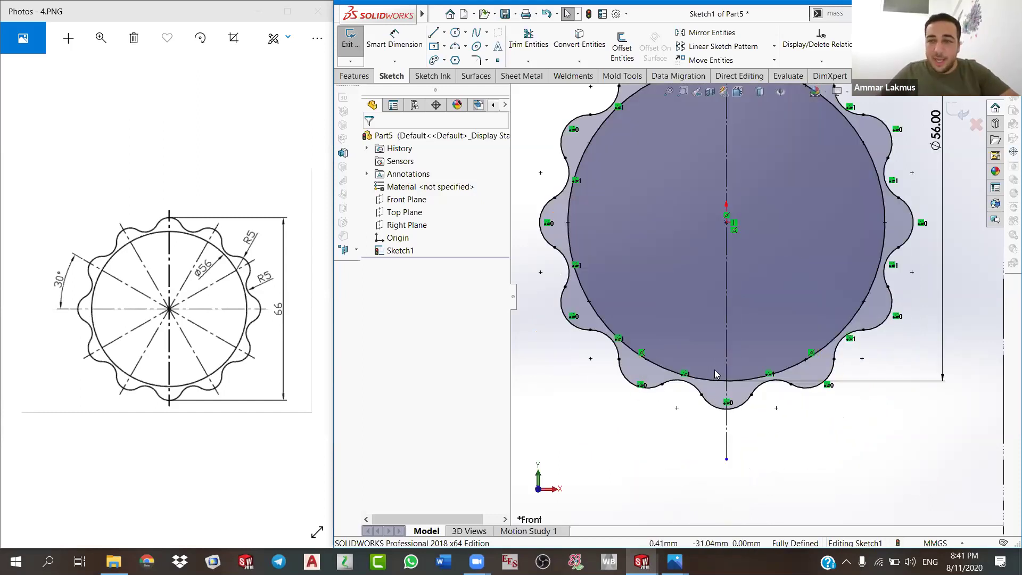
{"action": "scroll", "coordinate": [765, 154], "scroll_direction": "up", "scroll_amount": 3}
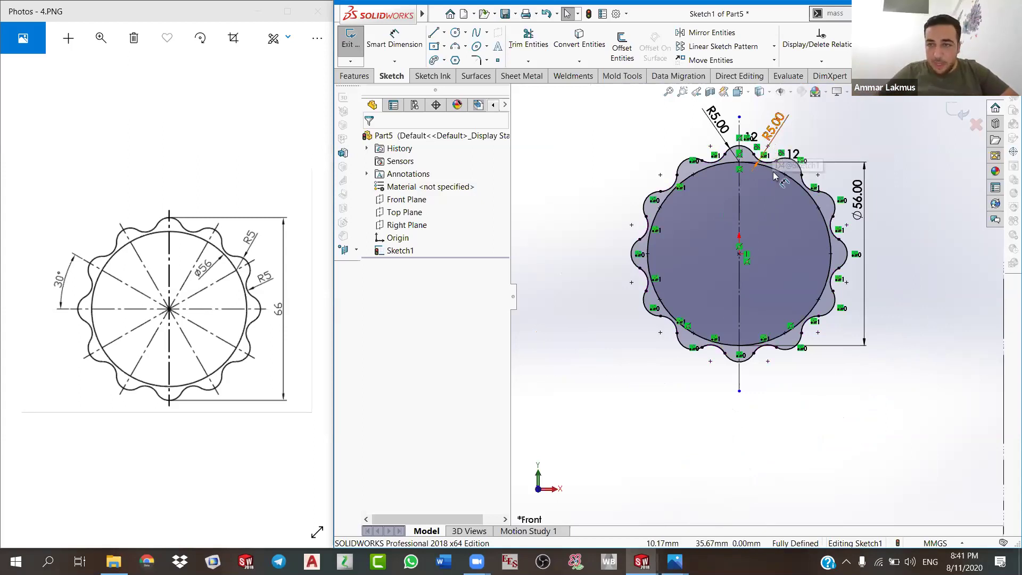
{"action": "scroll", "coordinate": [774, 178], "scroll_direction": "down", "scroll_amount": 2}
{"action": "scroll", "coordinate": [766, 189], "scroll_direction": "down", "scroll_amount": 1}
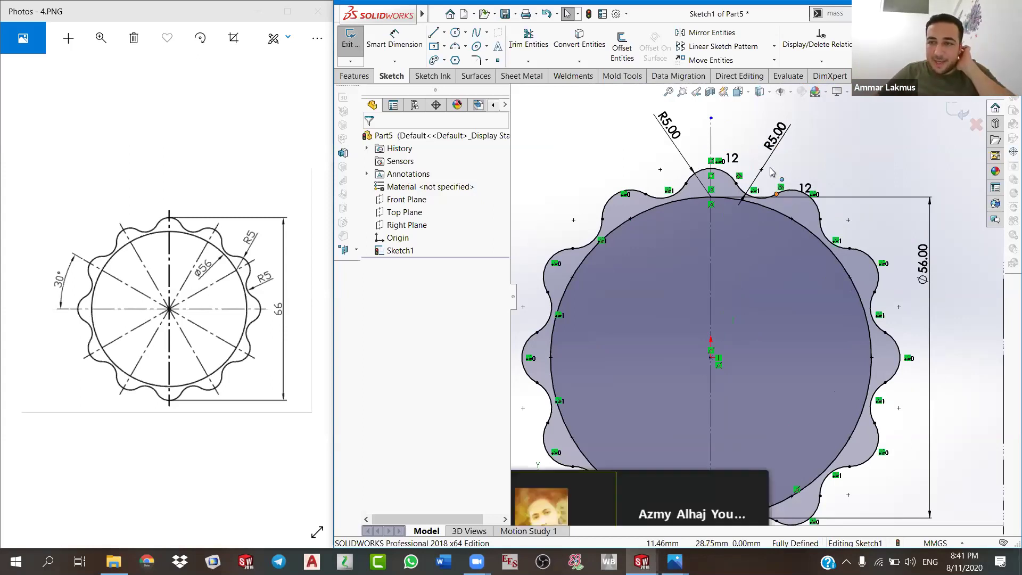
{"action": "left_click", "coordinate": [736, 184]}
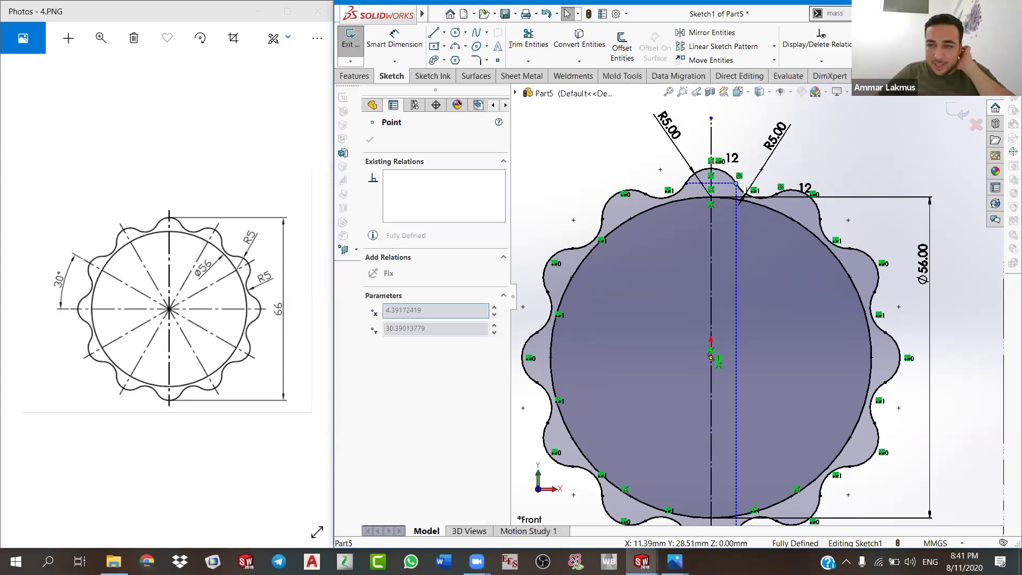
{"action": "left_click", "coordinate": [849, 248]}
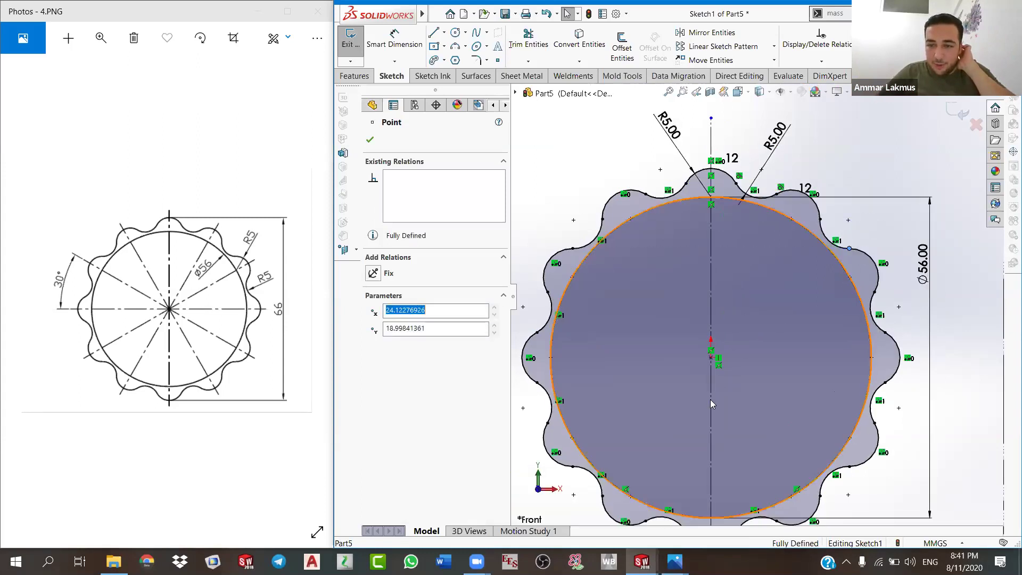
{"action": "scroll", "coordinate": [709, 401], "scroll_direction": "up", "scroll_amount": 1}
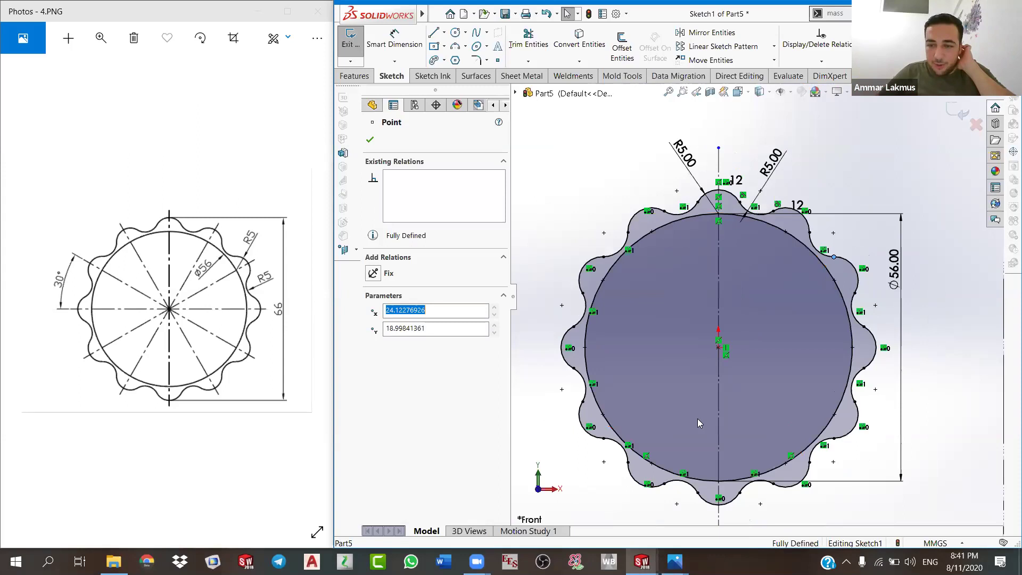
{"action": "scroll", "coordinate": [686, 404], "scroll_direction": "up", "scroll_amount": 1}
{"action": "scroll", "coordinate": [677, 390], "scroll_direction": "down", "scroll_amount": 2}
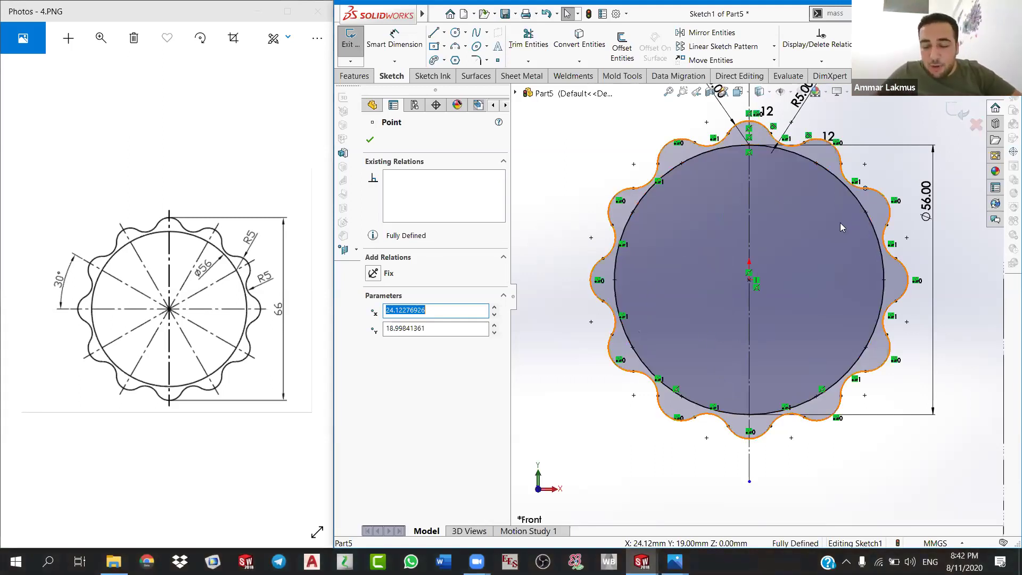
{"action": "key", "text": "f"}
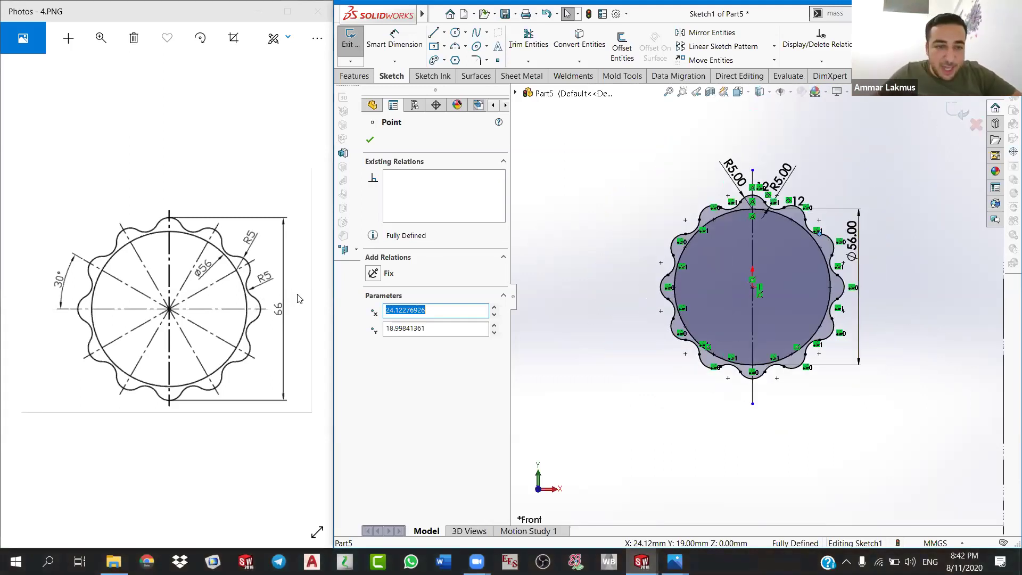
Step: Close the 4.PNG reference drawing
{"action": "left_click", "coordinate": [318, 11]}
{"action": "left_click", "coordinate": [318, 11]}
{"action": "left_click", "coordinate": [318, 11]}
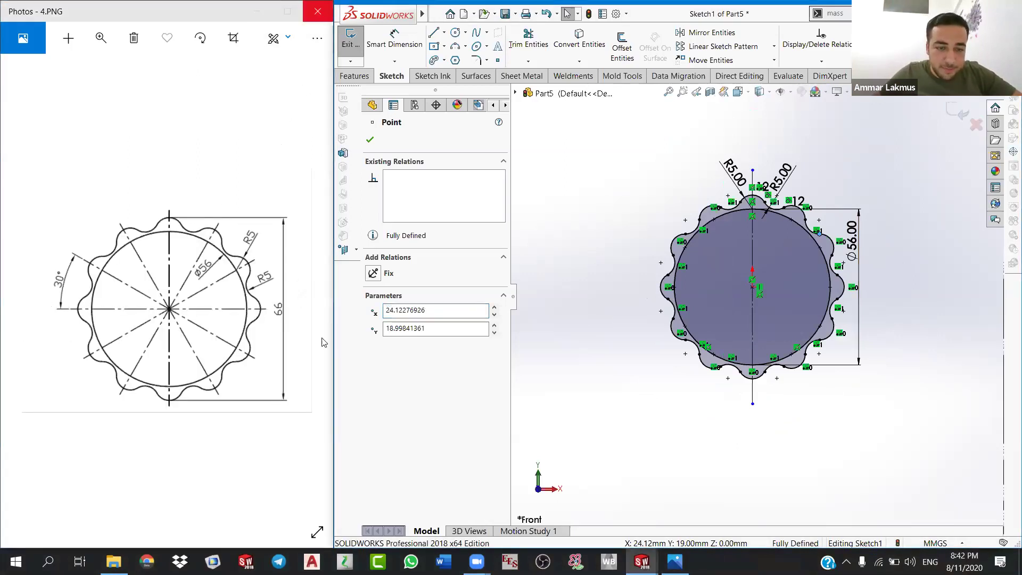
{"action": "key", "text": "alt+F4"}
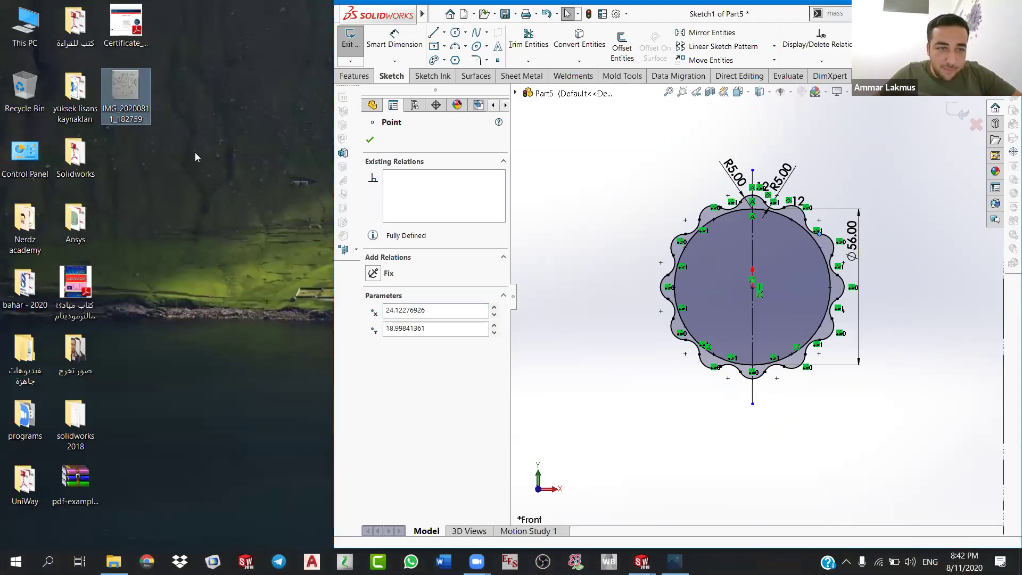
Step: Open Solidworks_2D_Sketches_tutorials_Homework_Nerdz_academy_2.pdf in Adobe Reader and narrow its window to about a third of the screen width
{"action": "key", "text": "alt+Tab"}
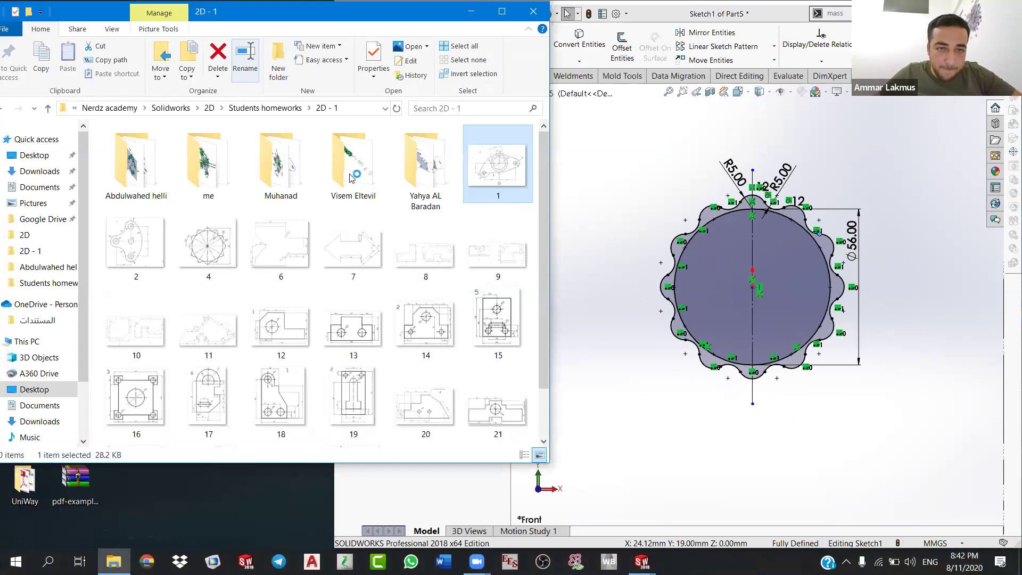
{"action": "key", "text": "alt+Left"}
{"action": "key", "text": "Return"}
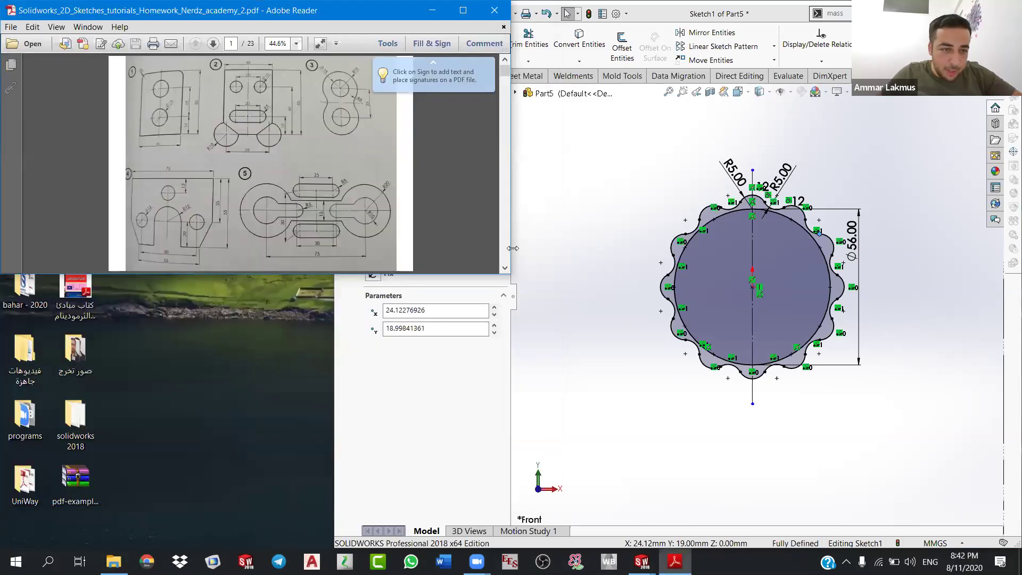
{"action": "left_click_drag", "start_coordinate": [512, 248], "coordinate": [321, 238]}
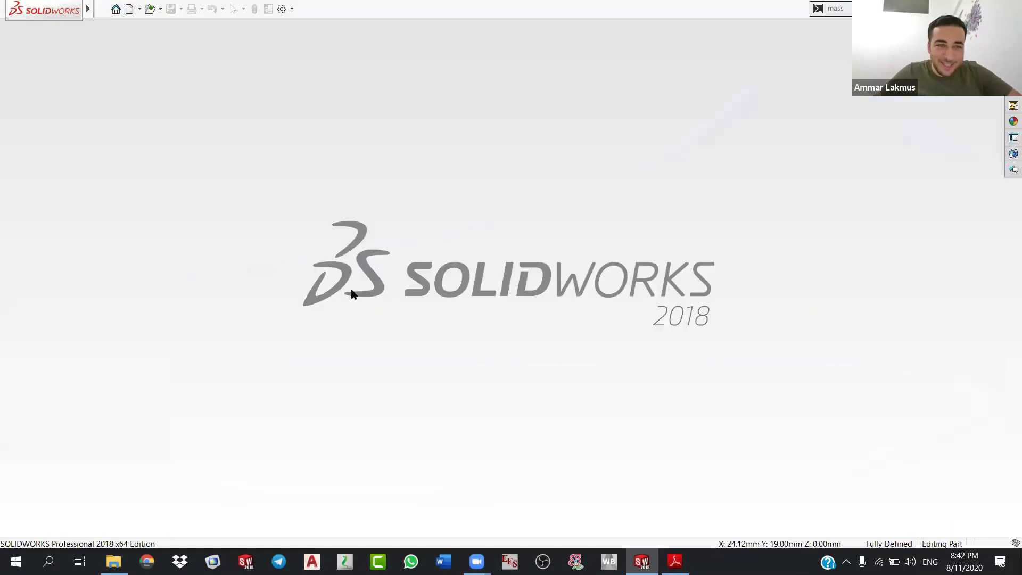
Step: Create a new part document in SOLIDWORKS and fit its window beside the homework PDF
{"action": "key", "text": "ctrl+n"}
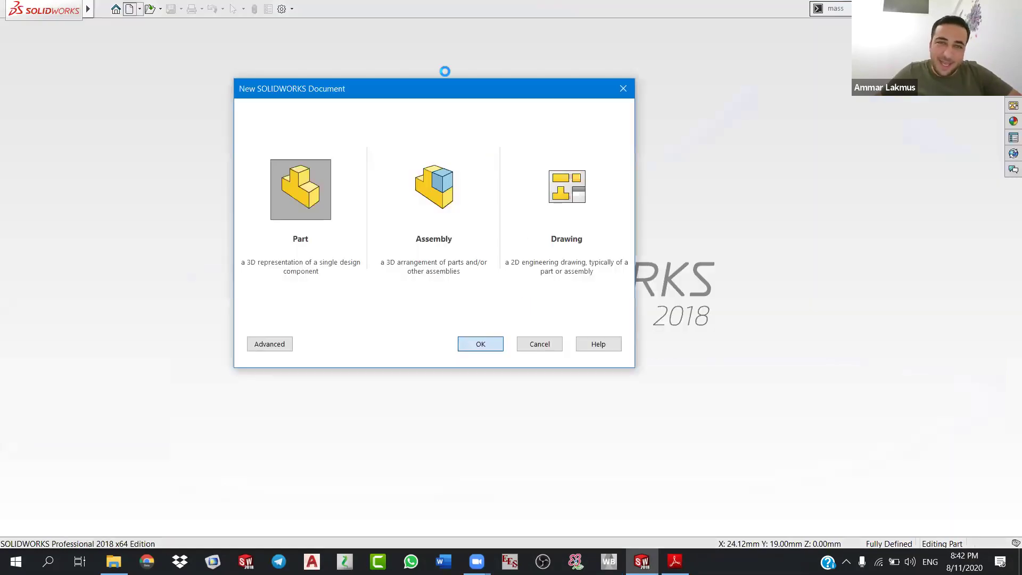
{"action": "key", "text": "Return"}
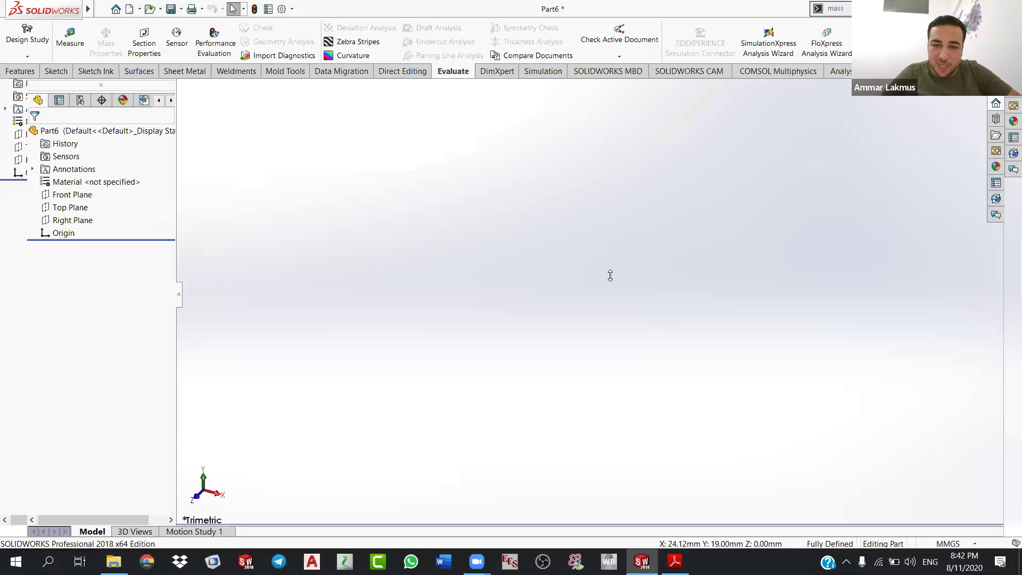
{"action": "key", "text": "super+Down"}
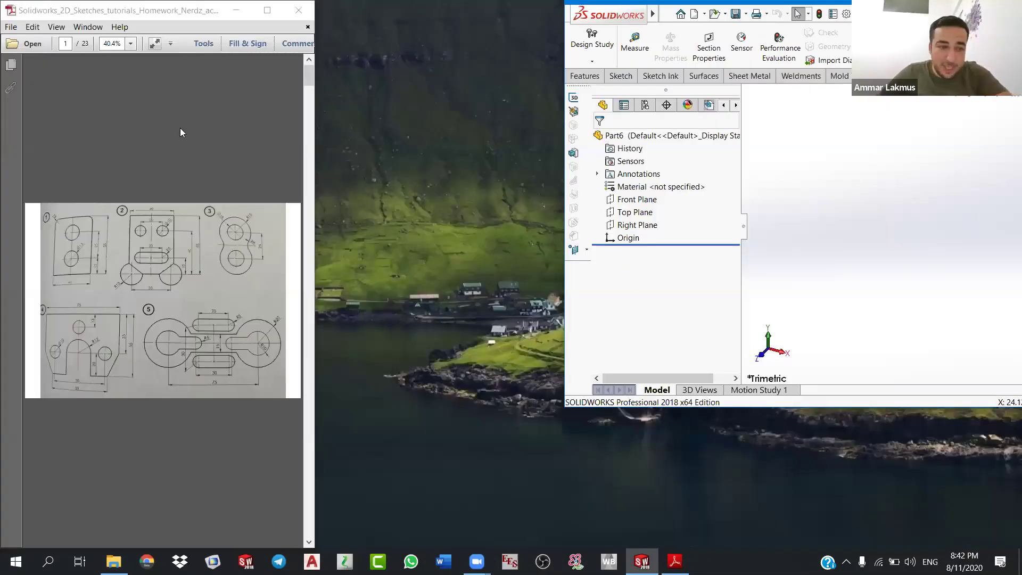
{"action": "key", "text": "super+Right"}
{"action": "key", "text": "super+Up"}
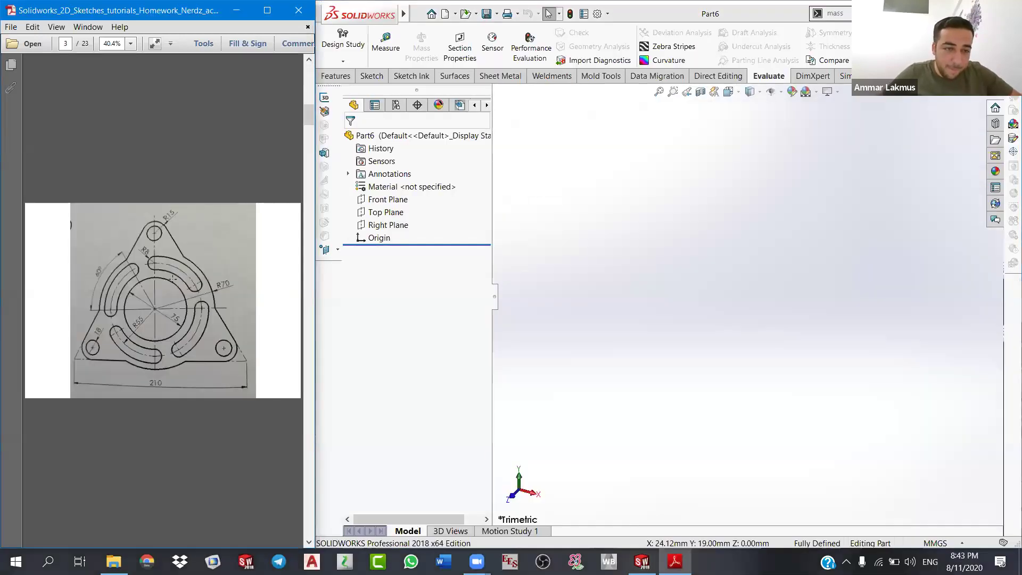
Step: Look through the exercise drawings in the homework PDF and bring up exercise 8 on page 7
{"action": "scroll", "coordinate": [171, 275], "scroll_direction": "down", "scroll_amount": 5}
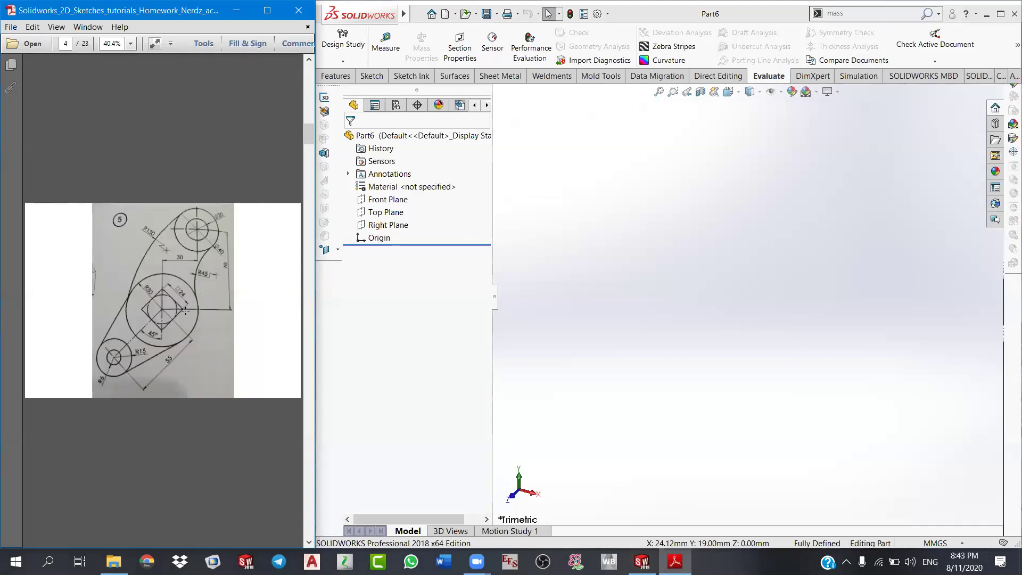
{"action": "scroll", "coordinate": [191, 308], "scroll_direction": "down", "scroll_amount": 5}
{"action": "scroll", "coordinate": [192, 309], "scroll_direction": "down", "scroll_amount": 5}
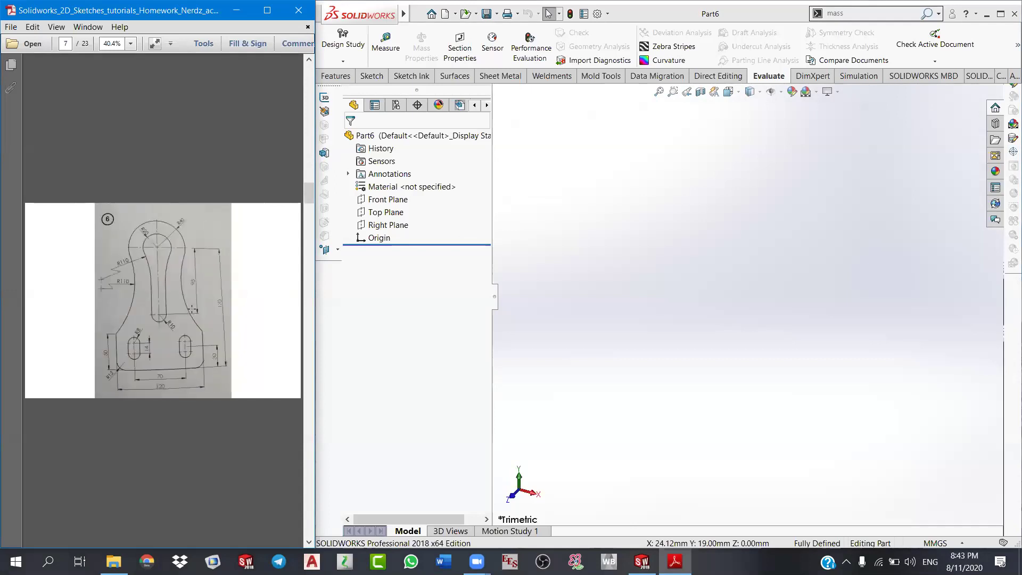
{"action": "scroll", "coordinate": [192, 309], "scroll_direction": "down", "scroll_amount": 5}
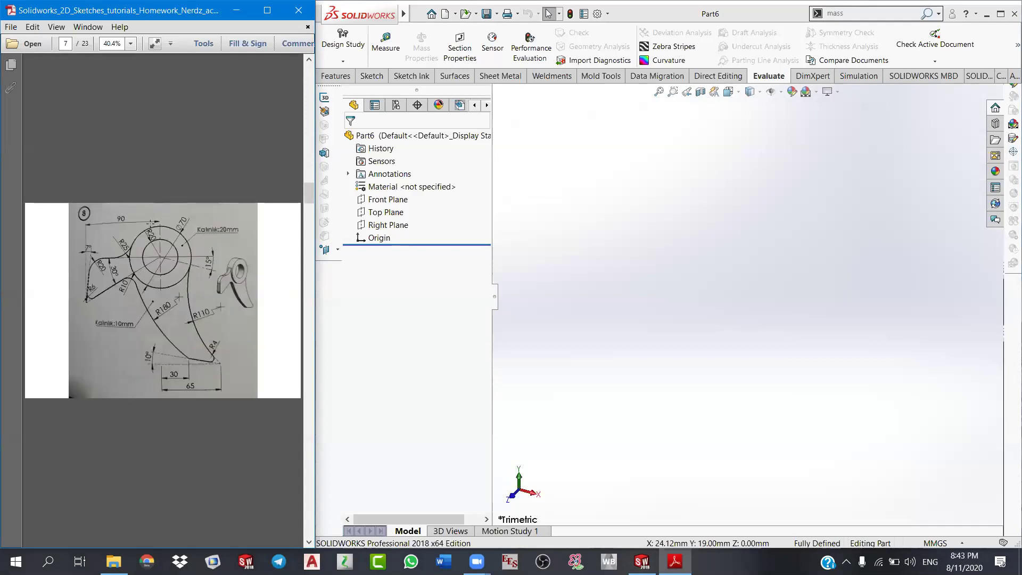
{"action": "left_click", "coordinate": [134, 46]}
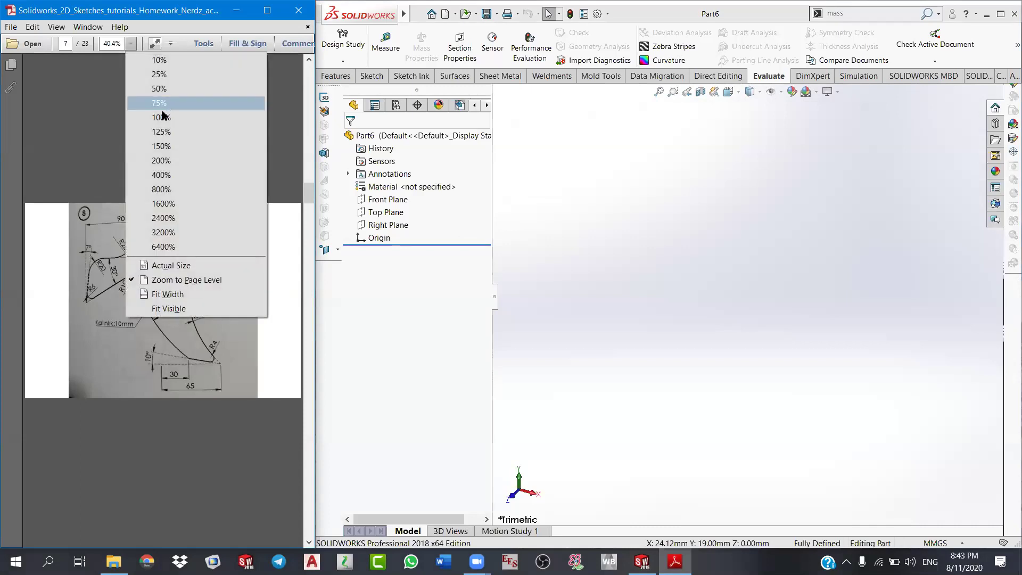
{"action": "left_click", "coordinate": [104, 124]}
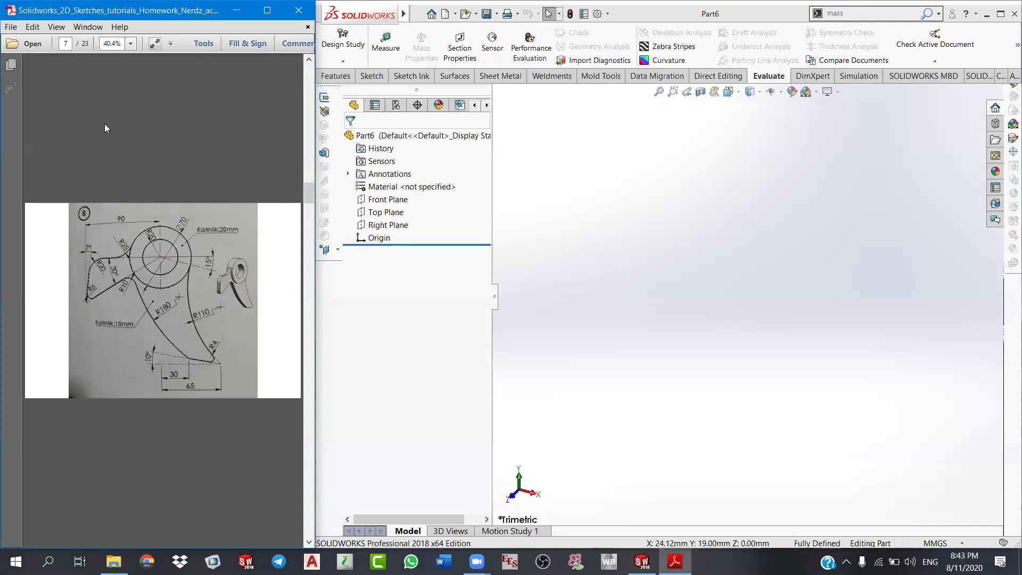
{"action": "scroll", "coordinate": [104, 123], "scroll_direction": "up", "scroll_amount": 5}
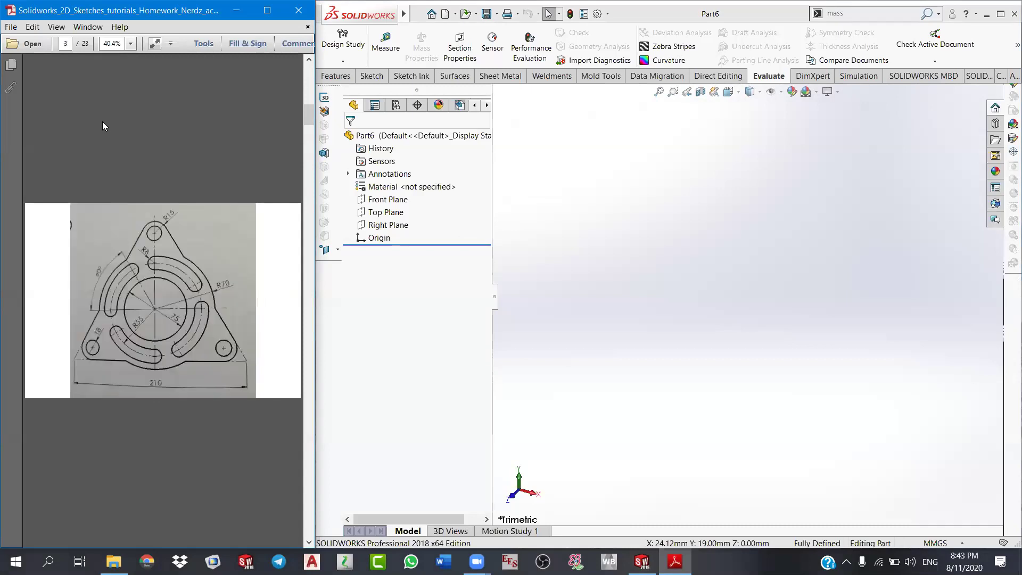
{"action": "scroll", "coordinate": [152, 207], "scroll_direction": "up", "scroll_amount": 2}
{"action": "scroll", "coordinate": [155, 217], "scroll_direction": "down", "scroll_amount": 2}
{"action": "scroll", "coordinate": [154, 77], "scroll_direction": "down", "scroll_amount": 4}
Step: Set the PDF zoom to 50% and shift the page so the whole exercise 8 drawing is in view
{"action": "left_click", "coordinate": [133, 46]}
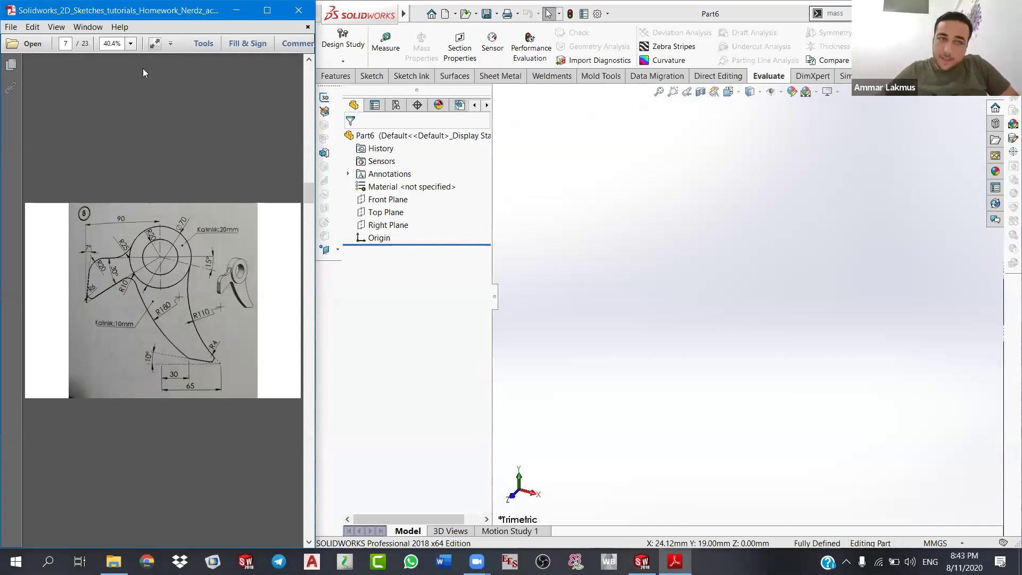
{"action": "left_click", "coordinate": [160, 131]}
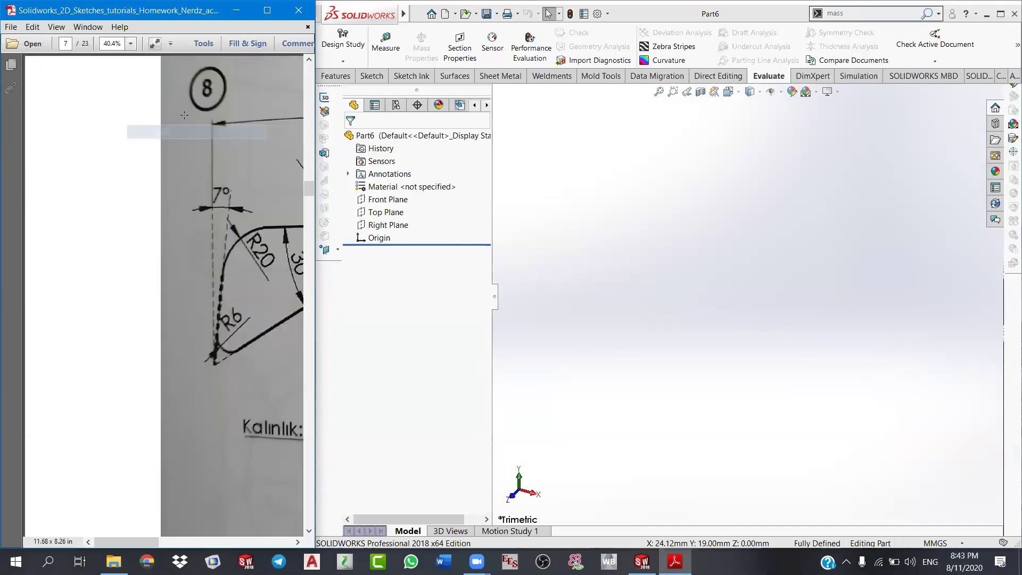
{"action": "left_click", "coordinate": [130, 44]}
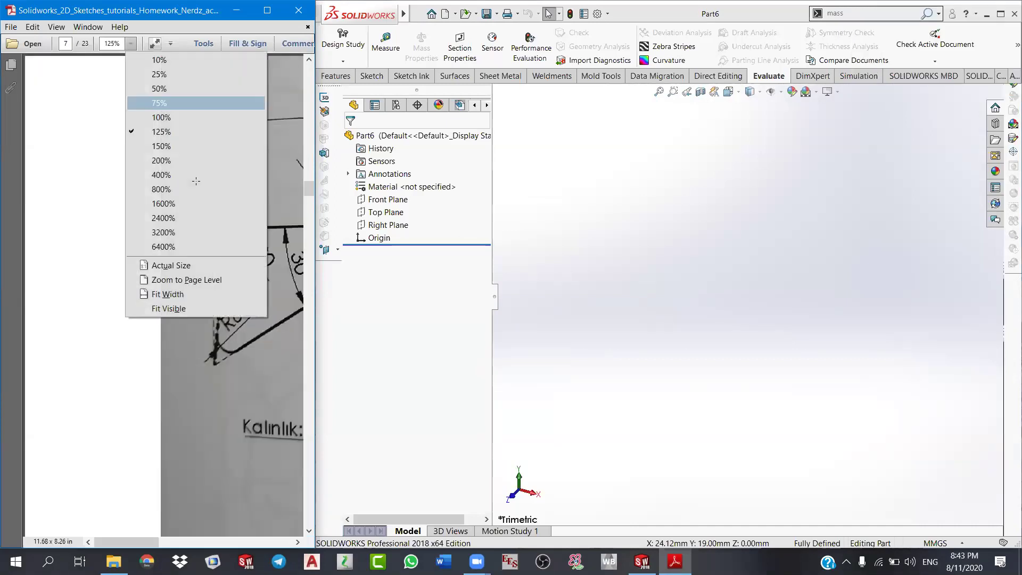
{"action": "left_click", "coordinate": [157, 102]}
{"action": "left_click", "coordinate": [131, 44]}
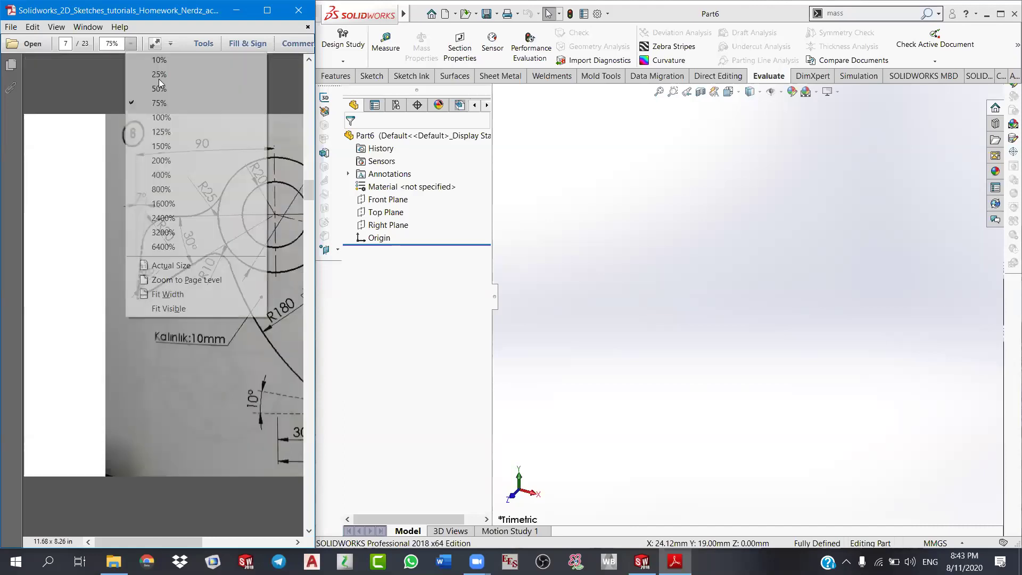
{"action": "left_click", "coordinate": [130, 44]}
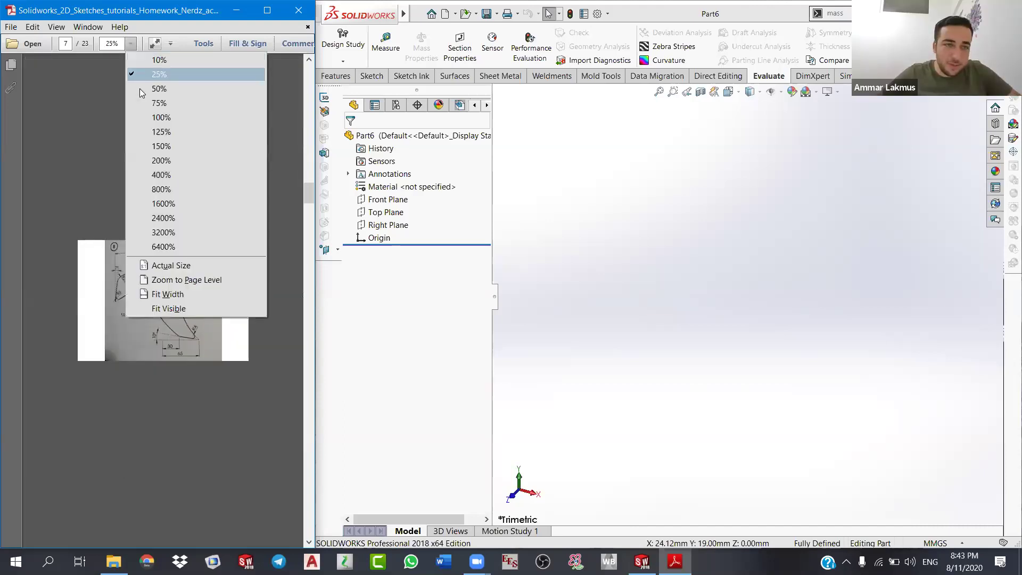
{"action": "left_click", "coordinate": [159, 89]}
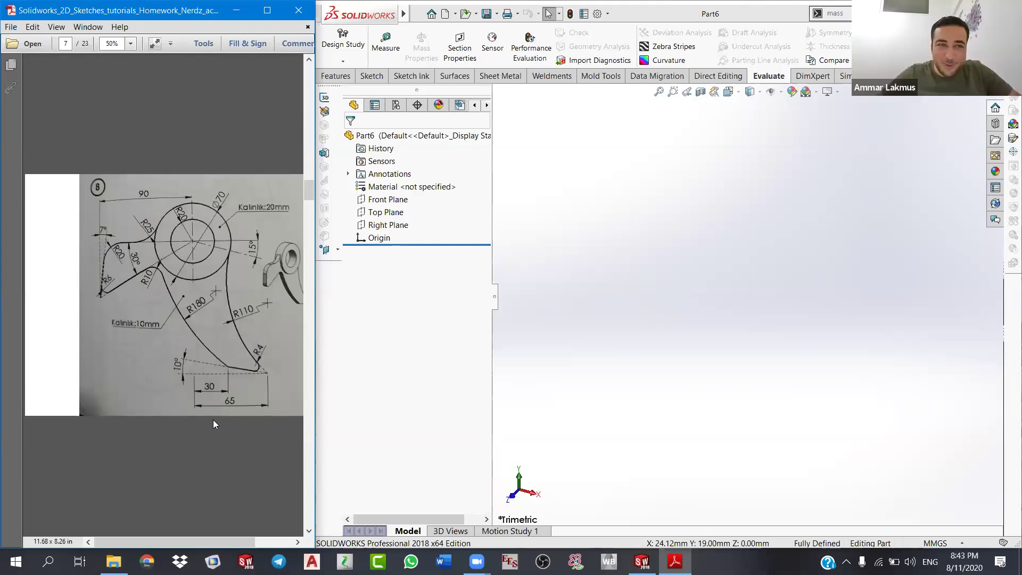
{"action": "left_click_drag", "start_coordinate": [169, 540], "coordinate": [190, 538]}
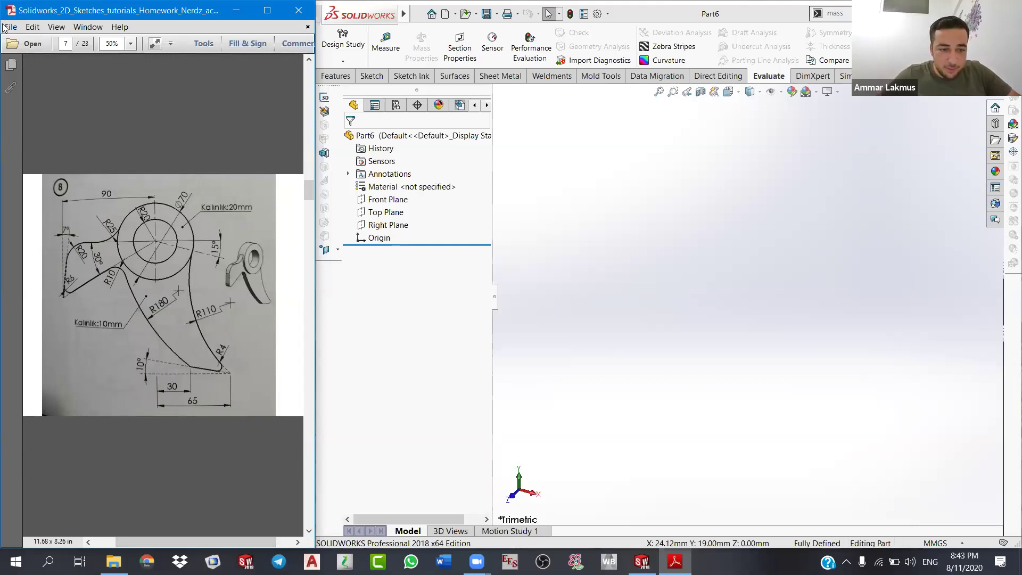
Step: Switch to SOLIDWORKS and start a sketch on the Front Plane of Part6
{"action": "left_click", "coordinate": [400, 197]}
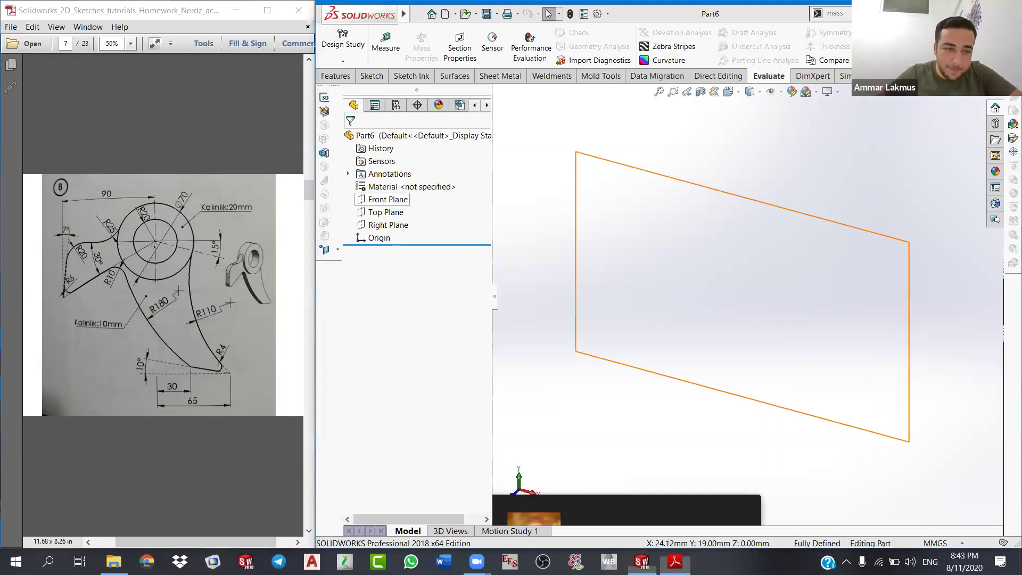
{"action": "right_click", "coordinate": [394, 200]}
{"action": "left_click", "coordinate": [404, 184]}
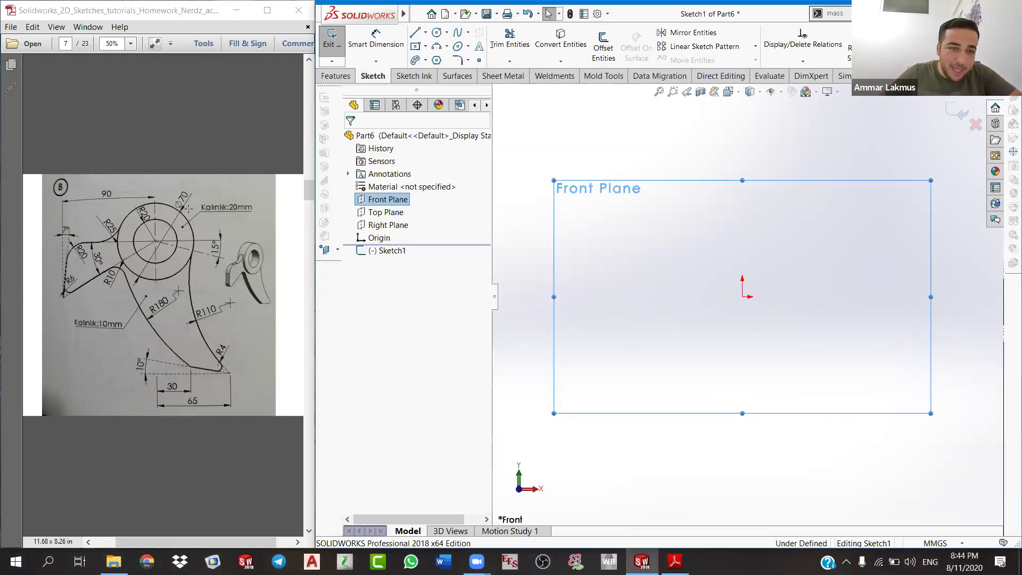
Step: Draw two concentric circles centred on the origin, the inner one about 66 mm in diameter
{"action": "left_click", "coordinate": [437, 33]}
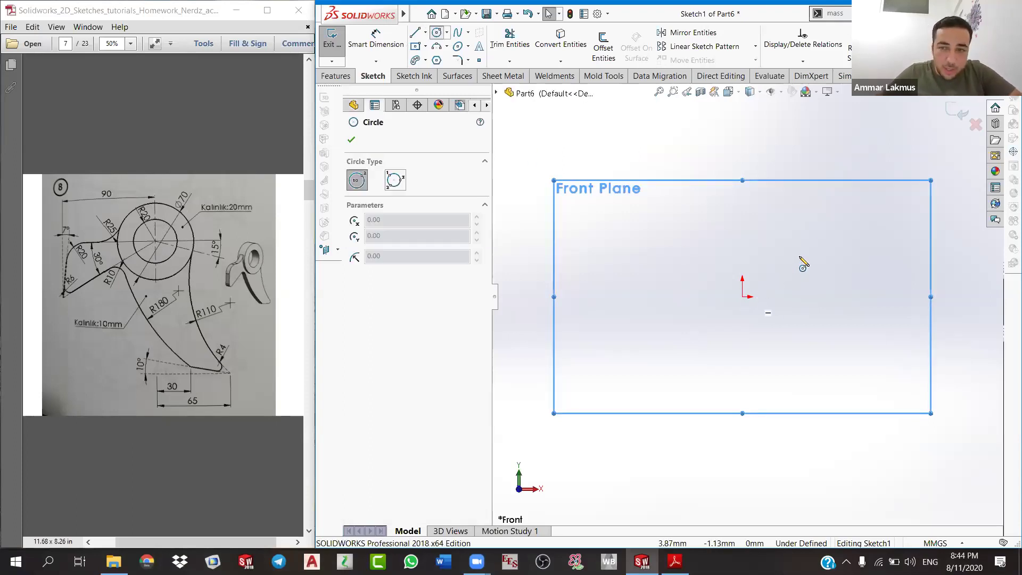
{"action": "left_click", "coordinate": [742, 296]}
{"action": "left_click", "coordinate": [836, 266]}
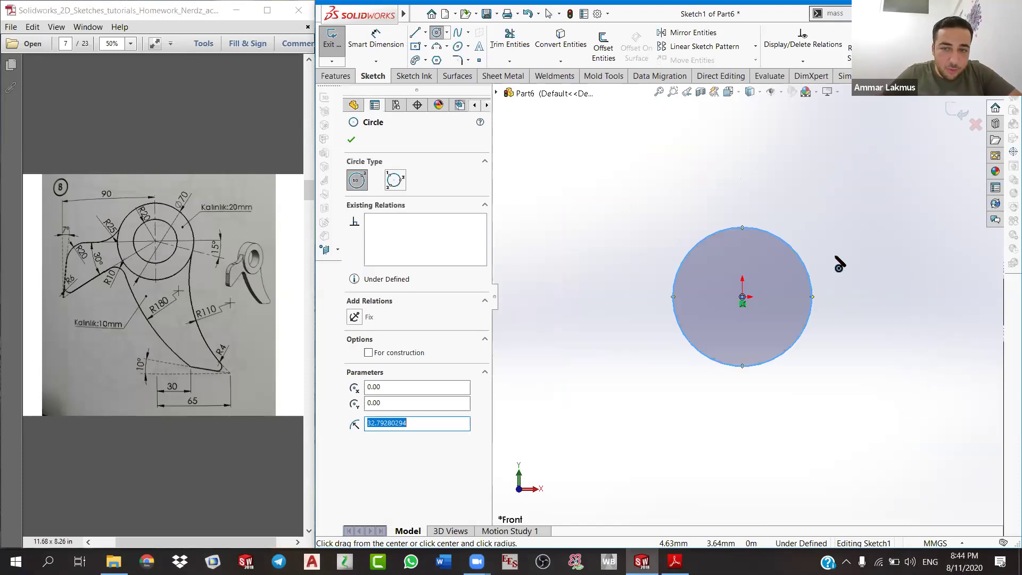
{"action": "right_click", "coordinate": [870, 233]}
{"action": "left_click", "coordinate": [874, 235]}
Step: Dimension the inner circle's diameter as 40 mm
{"action": "left_click", "coordinate": [381, 34]}
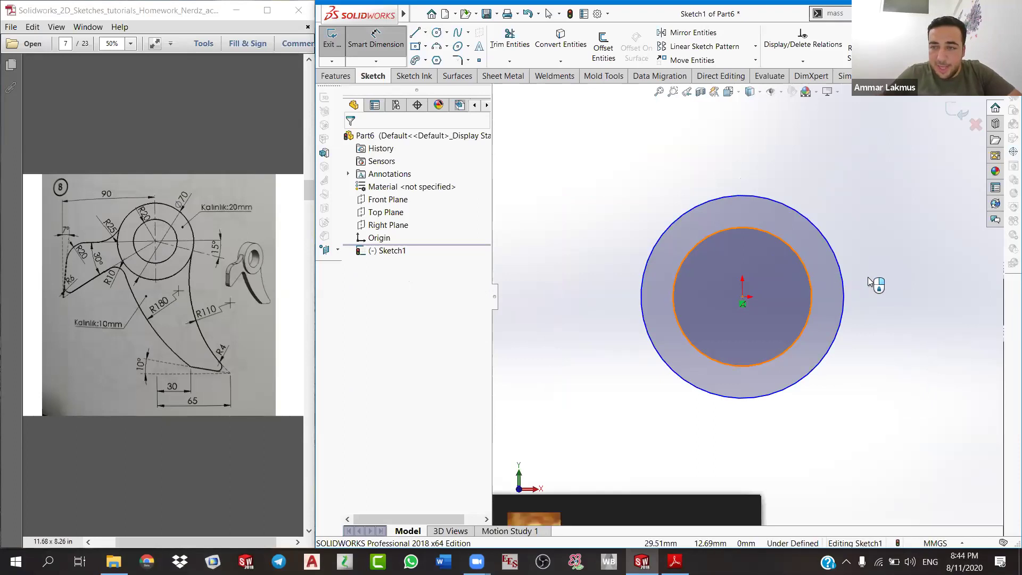
{"action": "left_click", "coordinate": [810, 288]}
{"action": "left_click", "coordinate": [806, 280]}
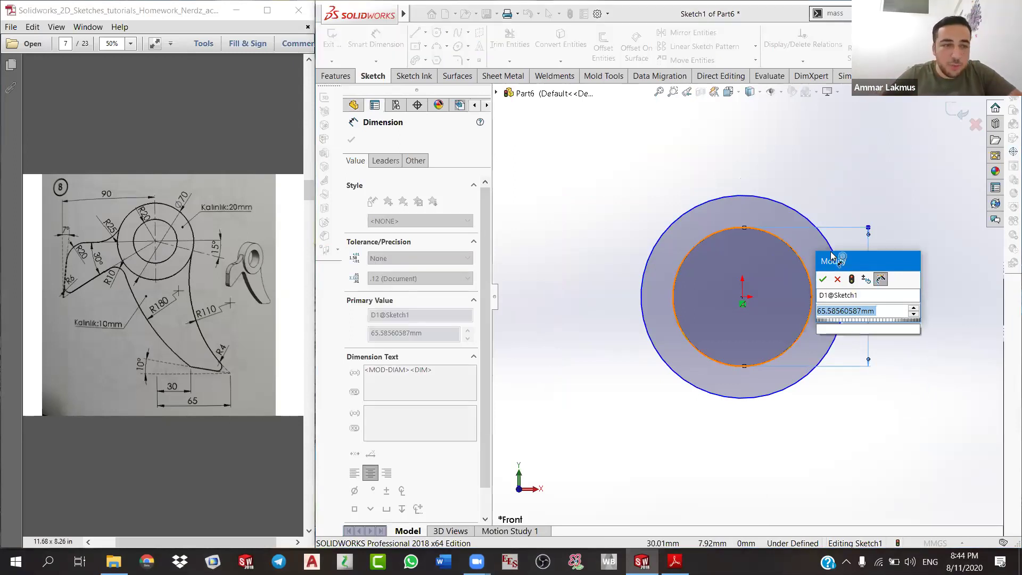
{"action": "type", "text": "40"}
{"action": "key", "text": "Return"}
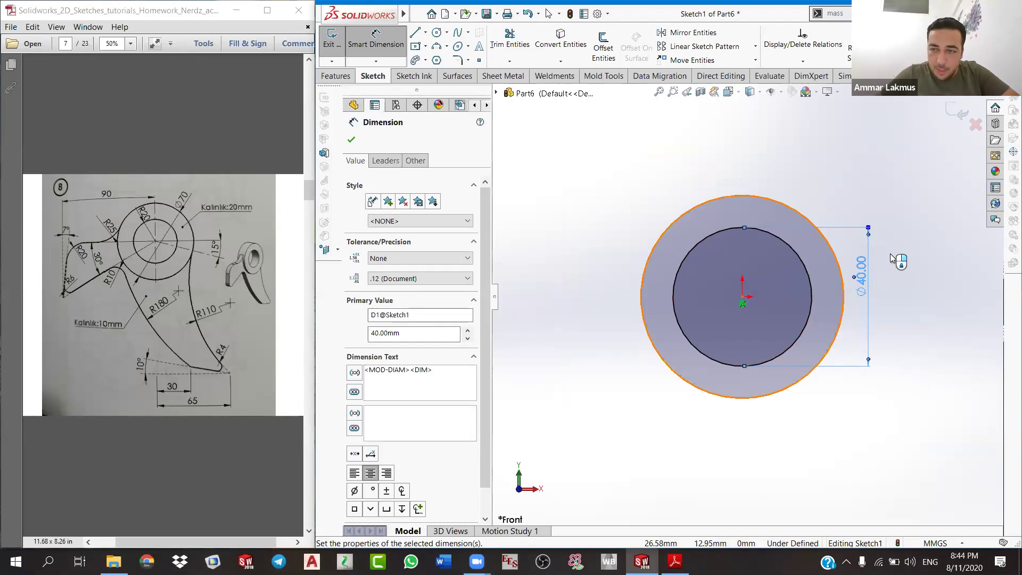
Step: Dimension the outer circle's diameter as 70 mm
{"action": "key", "text": "Escape"}
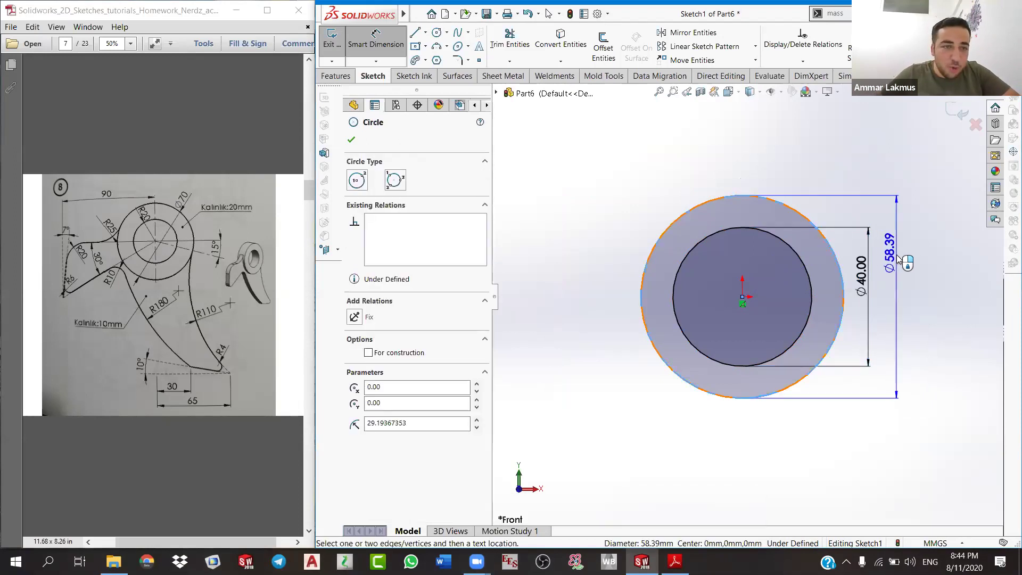
{"action": "left_click", "coordinate": [896, 259]}
{"action": "left_click", "coordinate": [897, 259]}
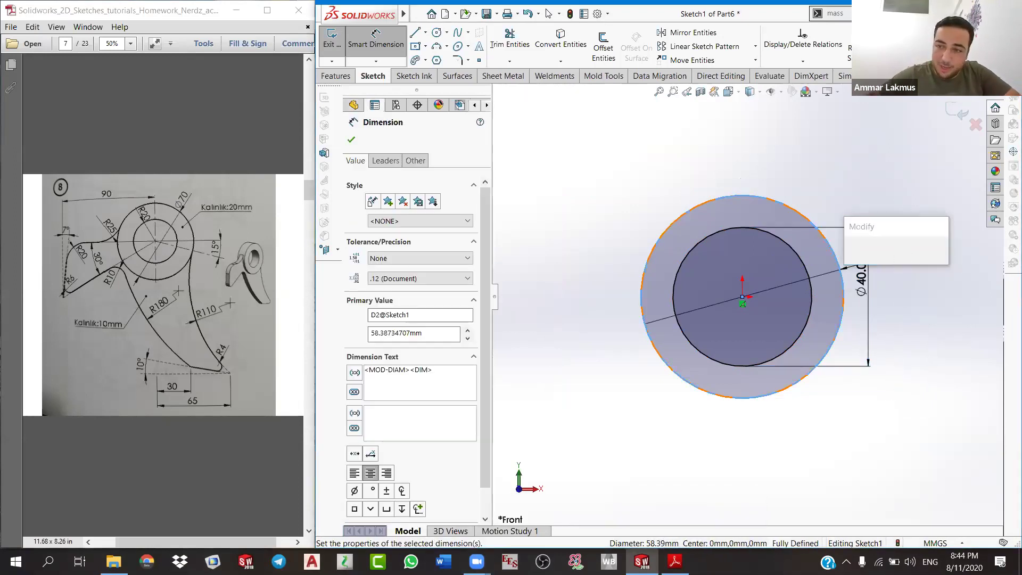
{"action": "key", "text": "Return"}
{"action": "type", "text": "70"}
{"action": "key", "text": "Return"}
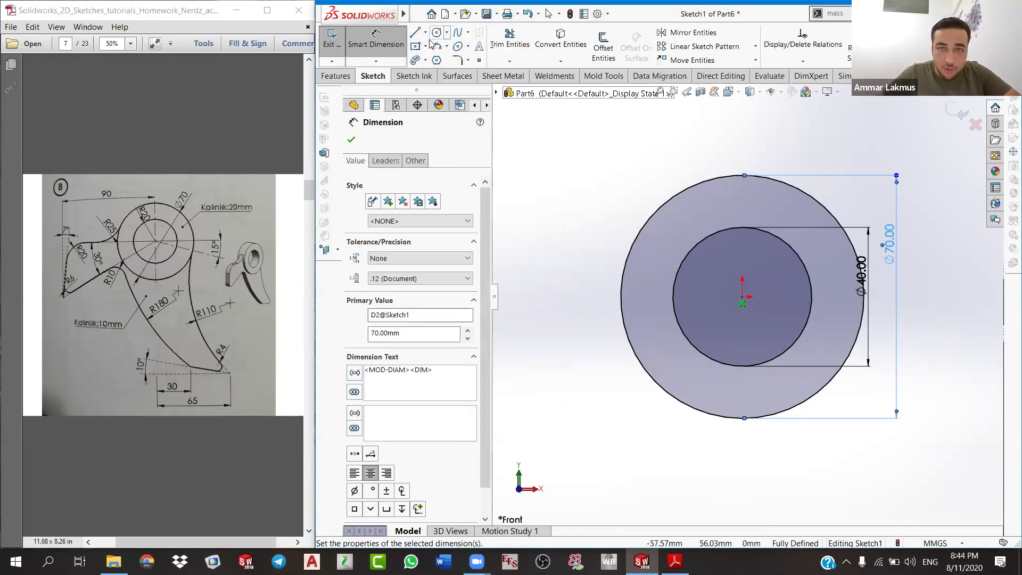
Step: Draw a vertical midpoint line about 158 mm long and a horizontal midpoint line, both centred on the origin and extending beyond the outer circle
{"action": "left_click", "coordinate": [425, 32]}
{"action": "left_click", "coordinate": [438, 73]}
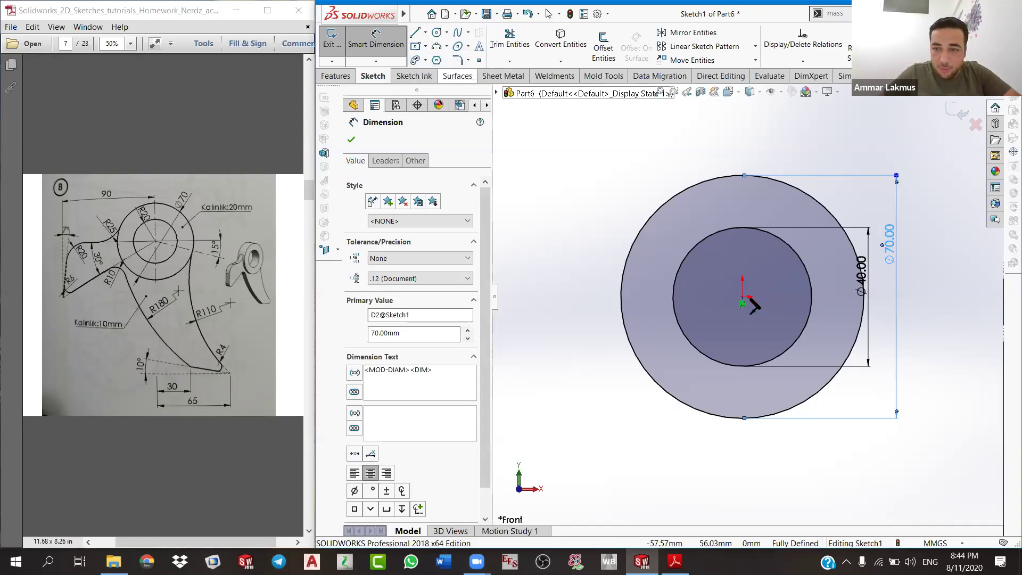
{"action": "left_click", "coordinate": [742, 296]}
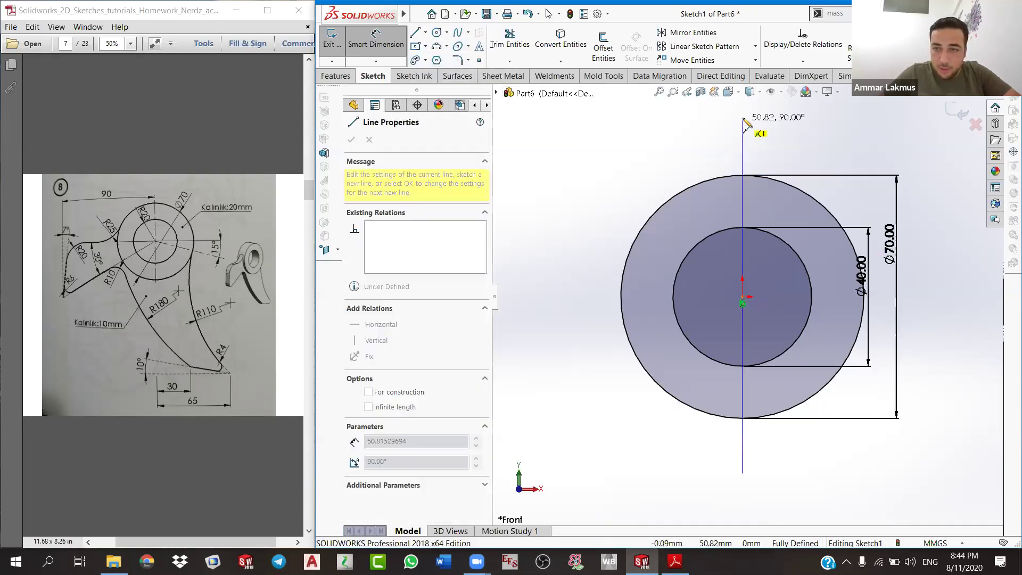
{"action": "scroll", "coordinate": [740, 124], "scroll_direction": "up", "scroll_amount": 3}
{"action": "left_click", "coordinate": [745, 139]}
{"action": "right_click", "coordinate": [775, 193]}
{"action": "left_click", "coordinate": [784, 170]}
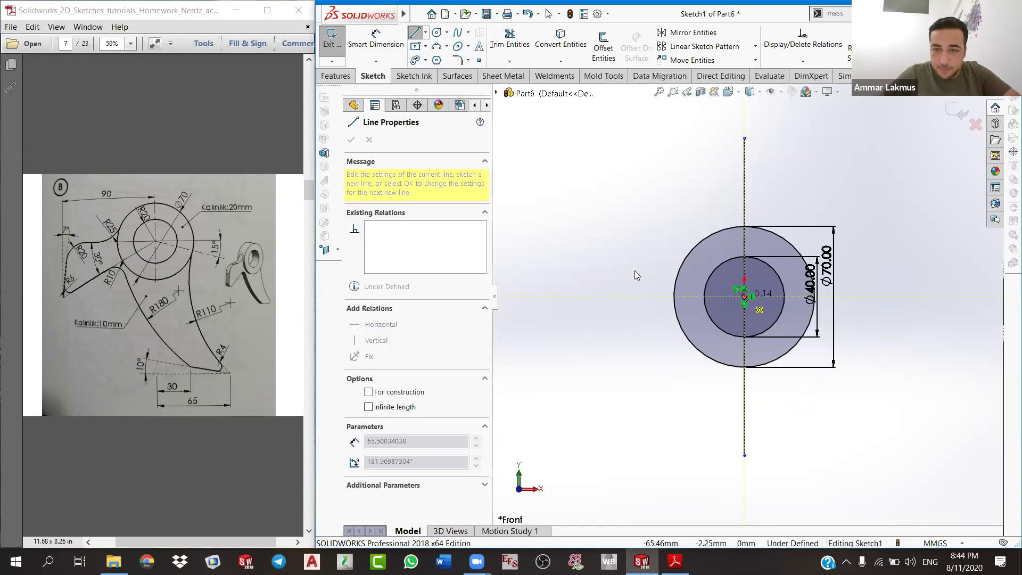
{"action": "left_click", "coordinate": [743, 297]}
{"action": "left_click", "coordinate": [574, 297]}
{"action": "right_click", "coordinate": [610, 260]}
{"action": "left_click", "coordinate": [642, 267]}
Step: Convert the vertical and horizontal lines through the origin to construction geometry
{"action": "left_click", "coordinate": [653, 297]}
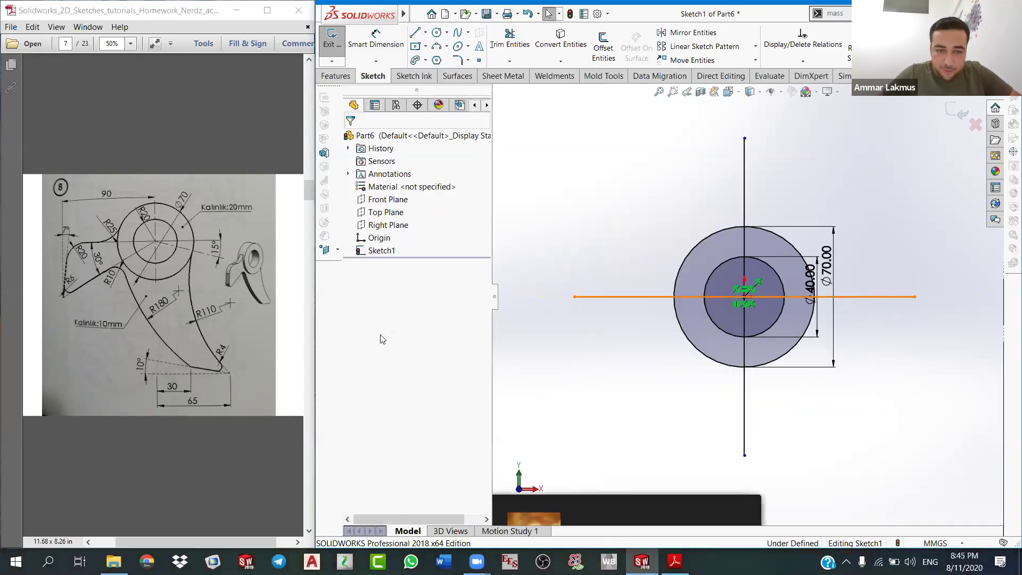
{"action": "left_click", "coordinate": [743, 187]}
{"action": "left_click", "coordinate": [399, 341]}
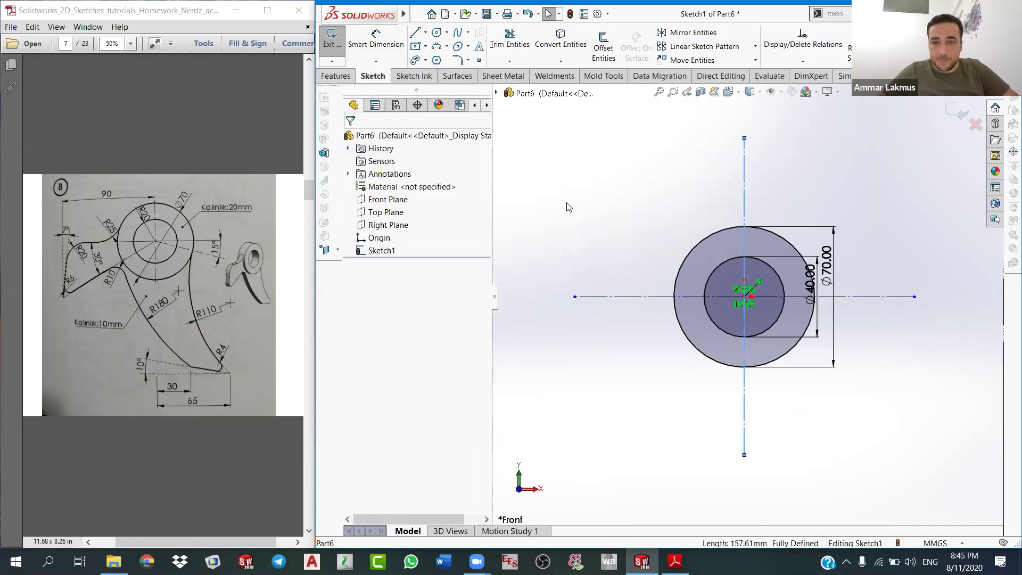
{"action": "left_click", "coordinate": [350, 139]}
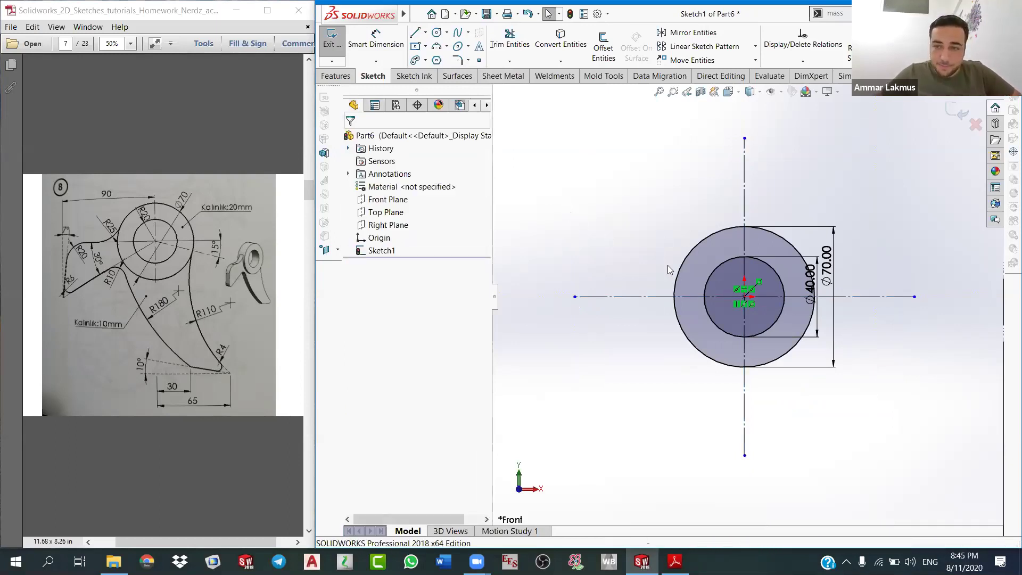
Step: Draw a concave three-point arc of about 29 mm radius from the outer circle's upper-left edge down to the horizontal centreline
{"action": "scroll", "coordinate": [671, 277], "scroll_direction": "up", "scroll_amount": 1}
{"action": "scroll", "coordinate": [671, 277], "scroll_direction": "down", "scroll_amount": 2}
{"action": "left_click", "coordinate": [437, 46]}
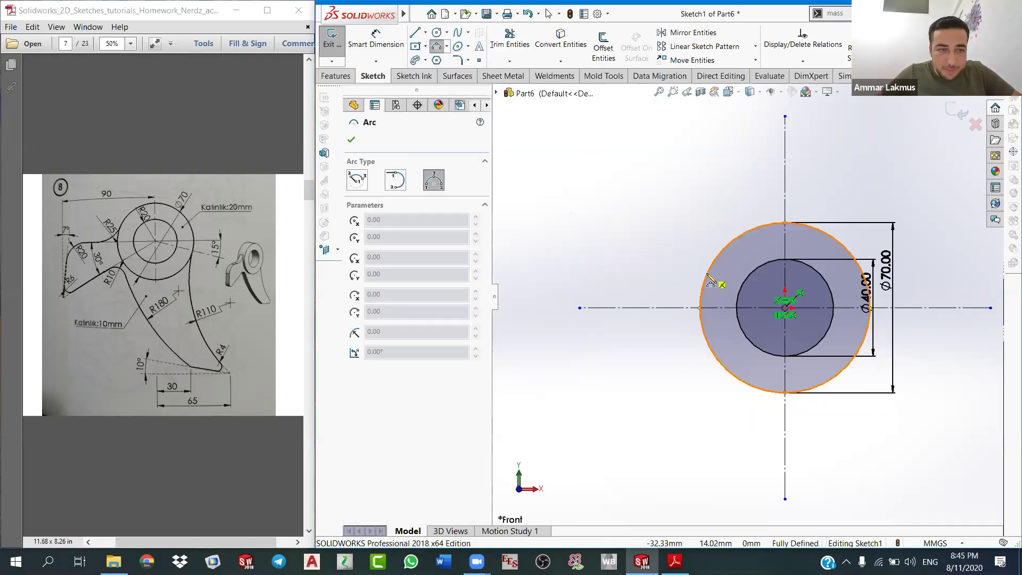
{"action": "left_click", "coordinate": [706, 274]}
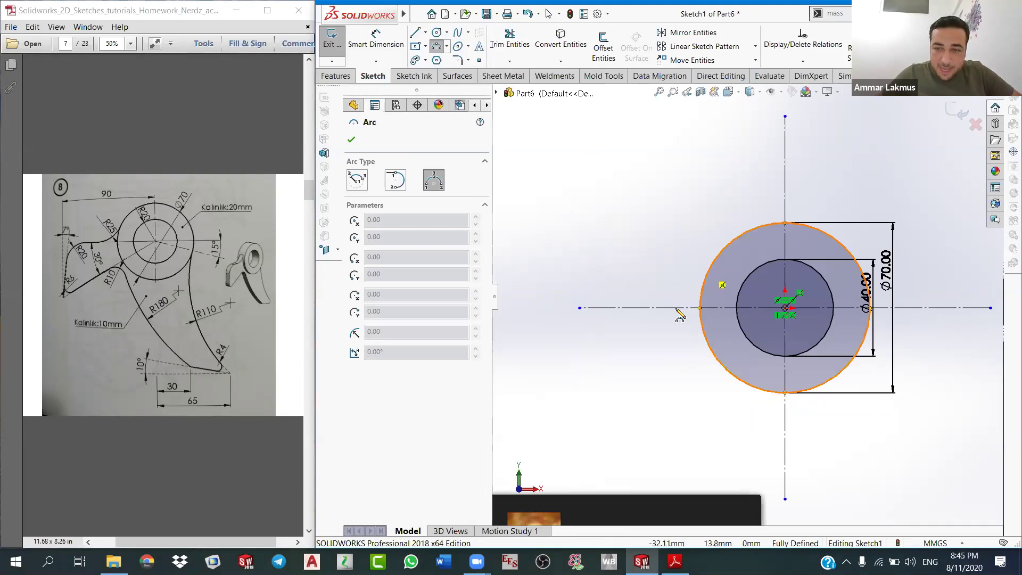
{"action": "left_click", "coordinate": [649, 308]}
{"action": "left_click", "coordinate": [691, 291]}
{"action": "right_click", "coordinate": [714, 264]}
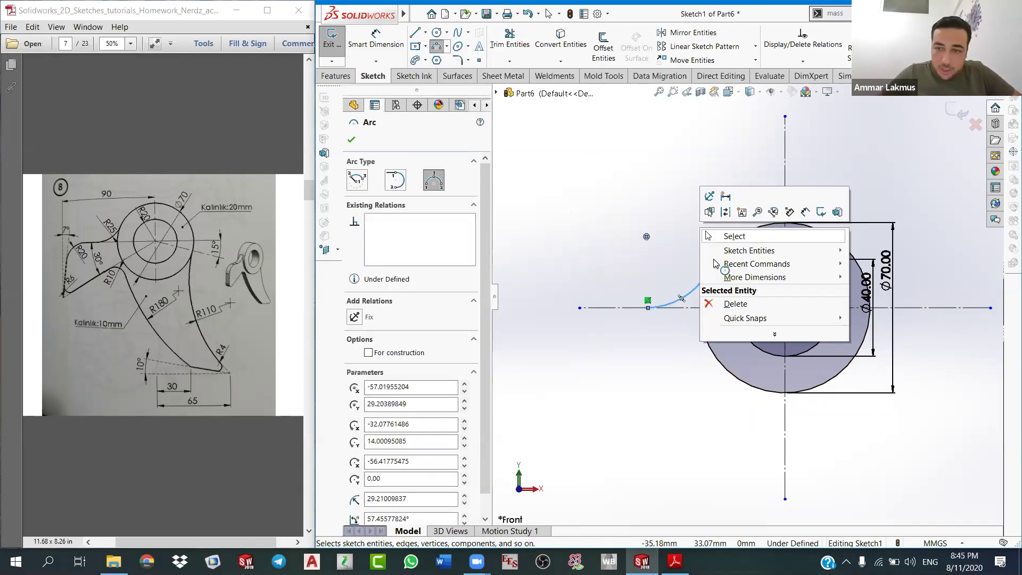
{"action": "key", "text": "Escape"}
{"action": "key", "text": "Escape"}
Step: Add a tangent relation between the new arc and the outer circle
{"action": "left_click", "coordinate": [691, 291]}
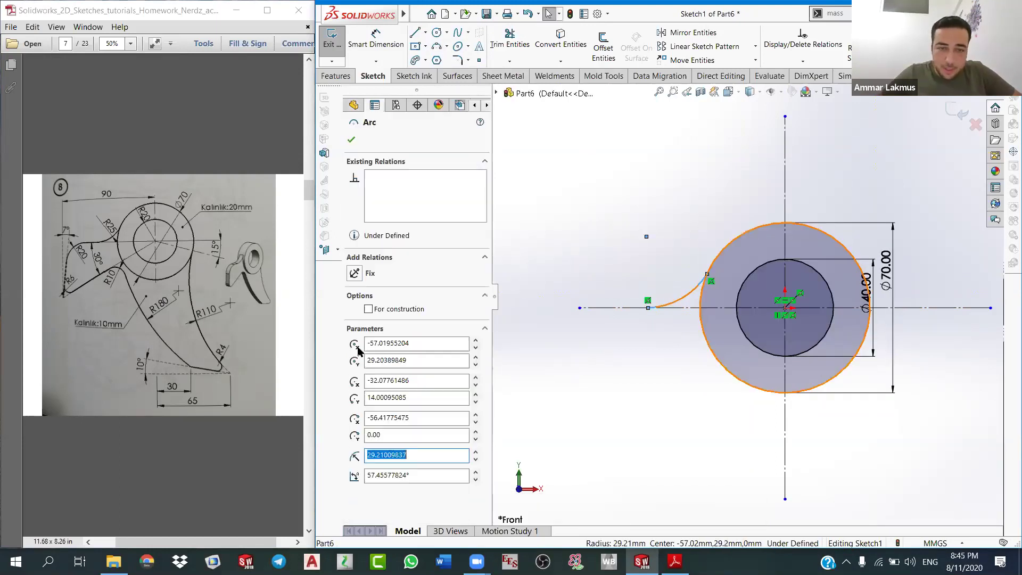
{"action": "left_click", "coordinate": [712, 264], "text": "ctrl"}
{"action": "left_click", "coordinate": [354, 343]}
{"action": "left_click", "coordinate": [356, 140]}
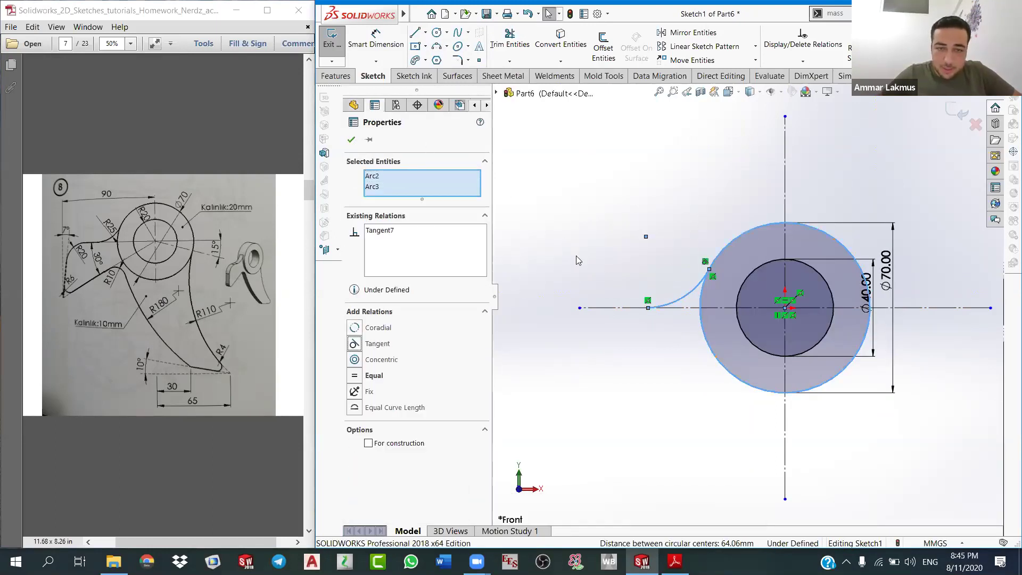
Step: Make the concave arc tangent to the horizontal centreline and dimension its radius as 25 mm
{"action": "left_click", "coordinate": [678, 300]}
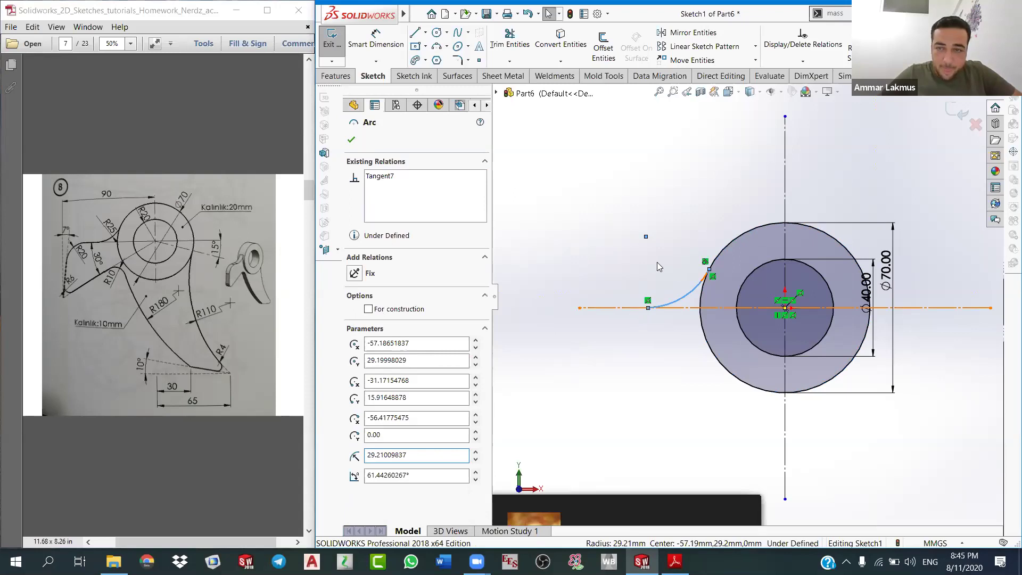
{"action": "left_click", "coordinate": [685, 247]}
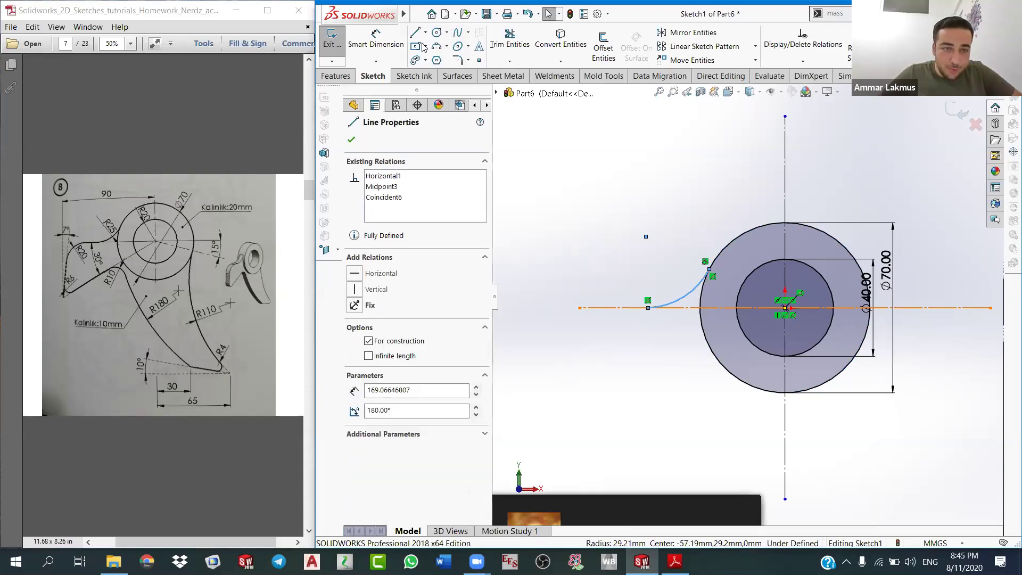
{"action": "left_click", "coordinate": [402, 47]}
{"action": "left_click", "coordinate": [697, 292]}
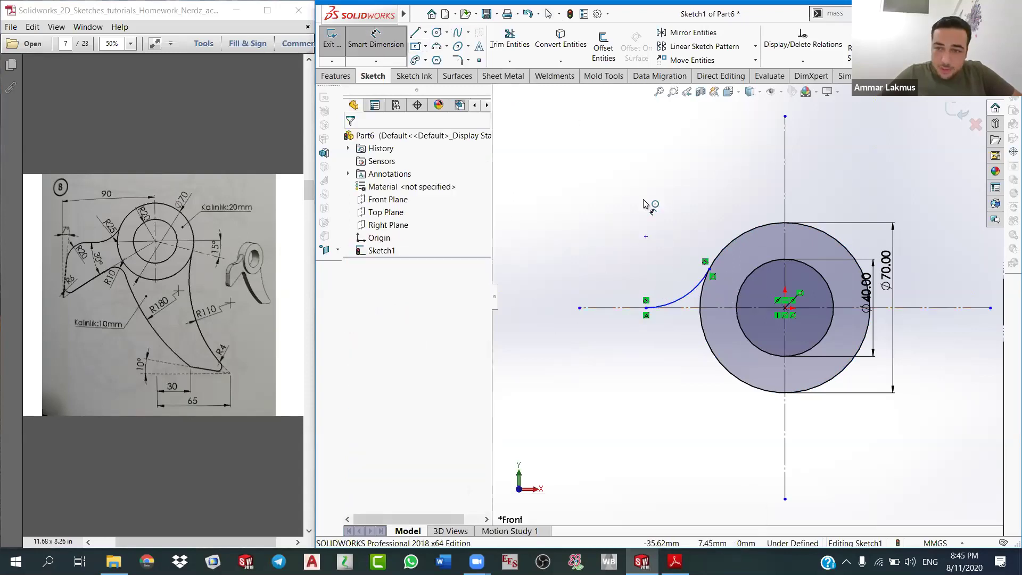
{"action": "left_click", "coordinate": [623, 192]}
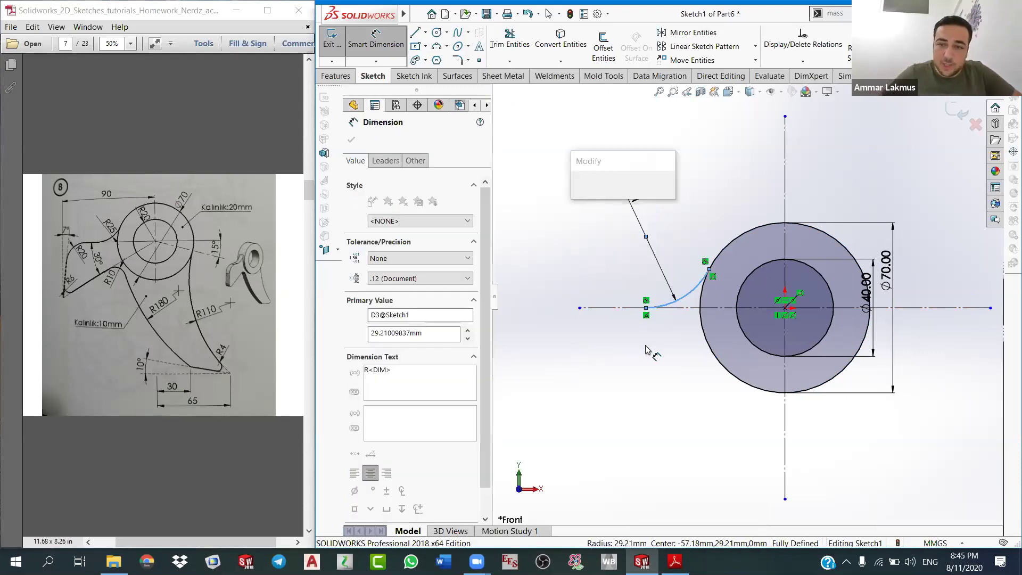
{"action": "type", "text": "25"}
{"action": "key", "text": "Return"}
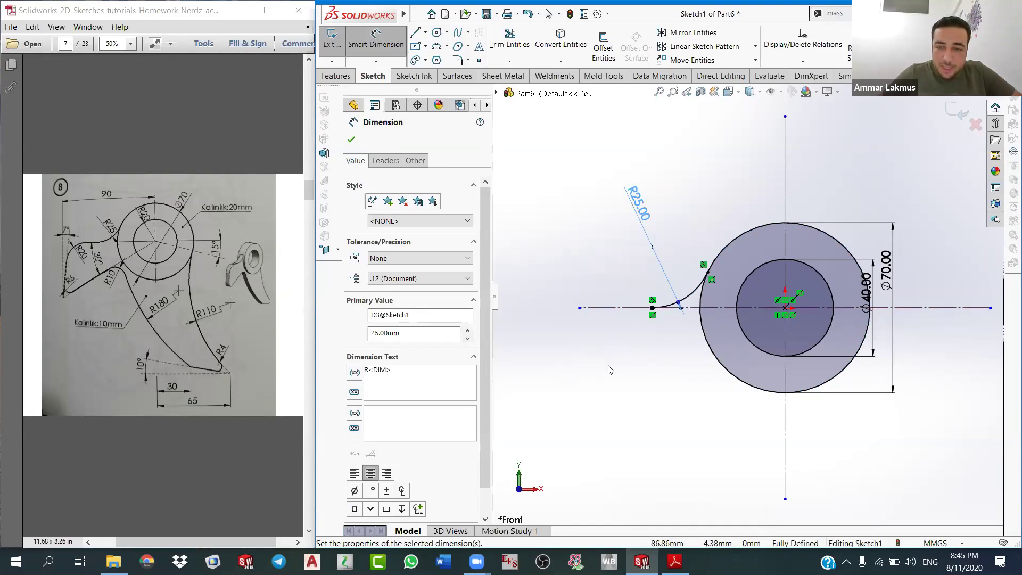
{"action": "right_click", "coordinate": [596, 348]}
{"action": "left_click", "coordinate": [617, 381]}
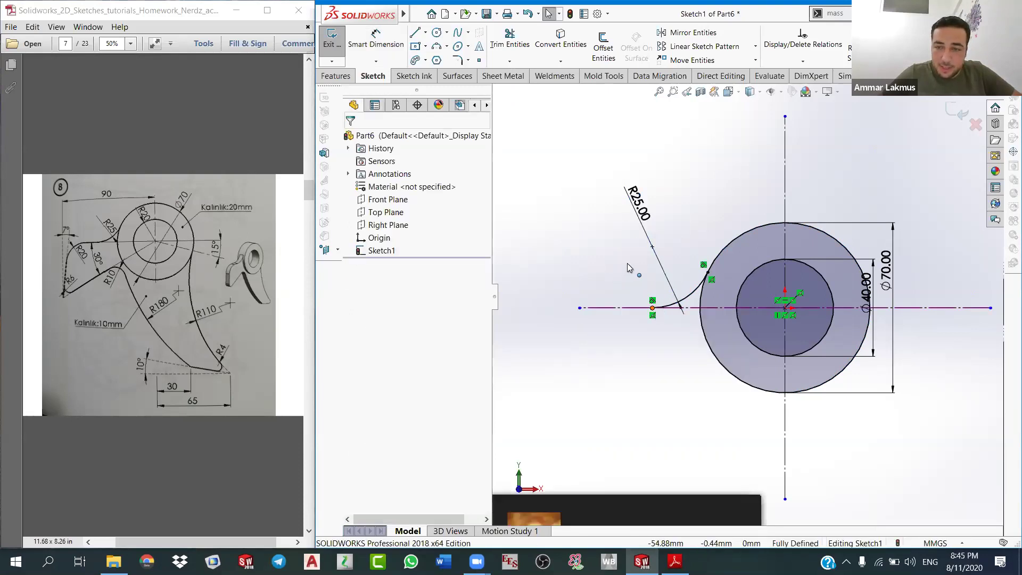
Step: Check the two endpoints of the R25 arc and start the Line command with as-sketched orientation
{"action": "left_click", "coordinate": [652, 309]}
{"action": "left_click", "coordinate": [708, 271]}
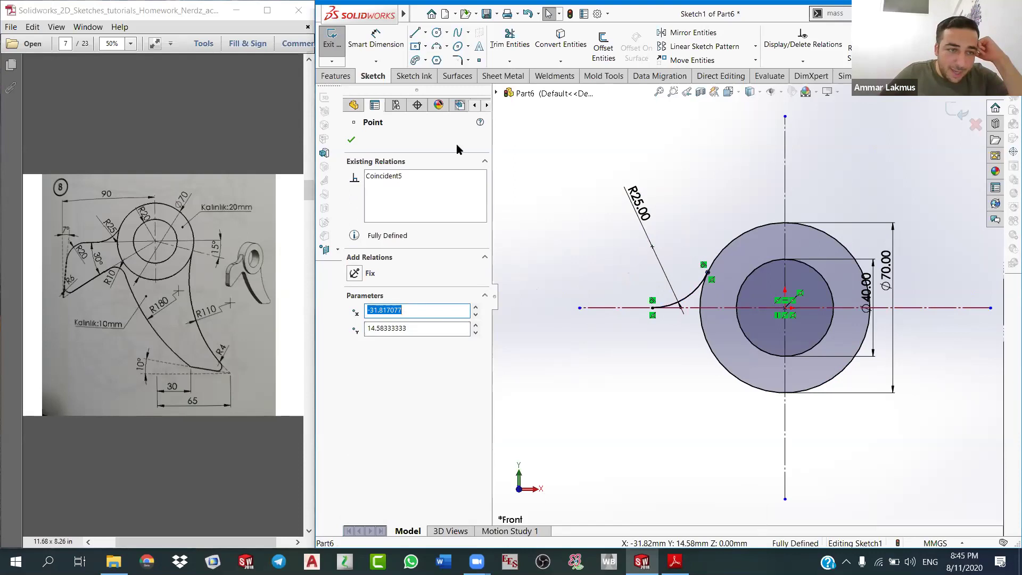
{"action": "left_click", "coordinate": [416, 34]}
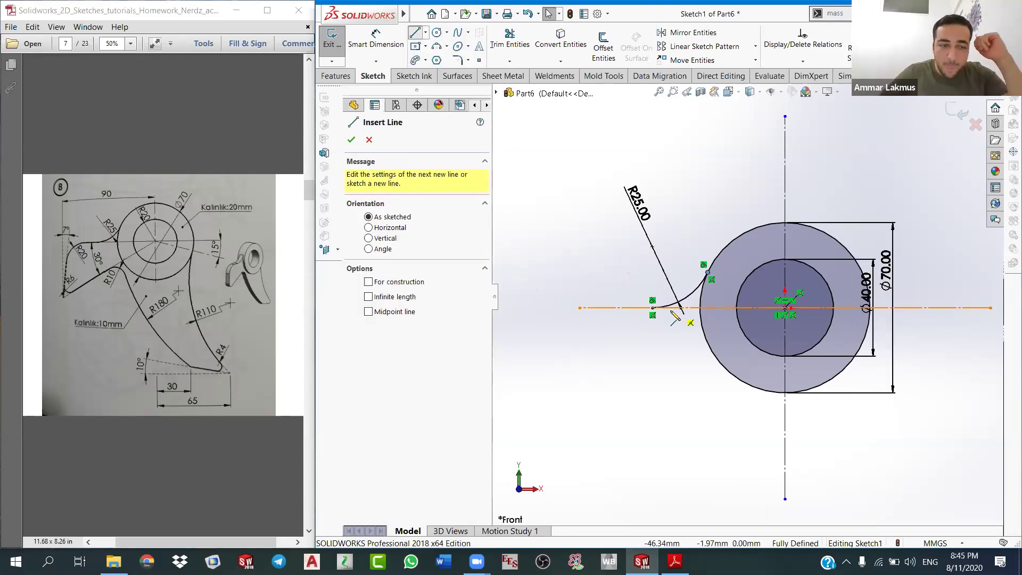
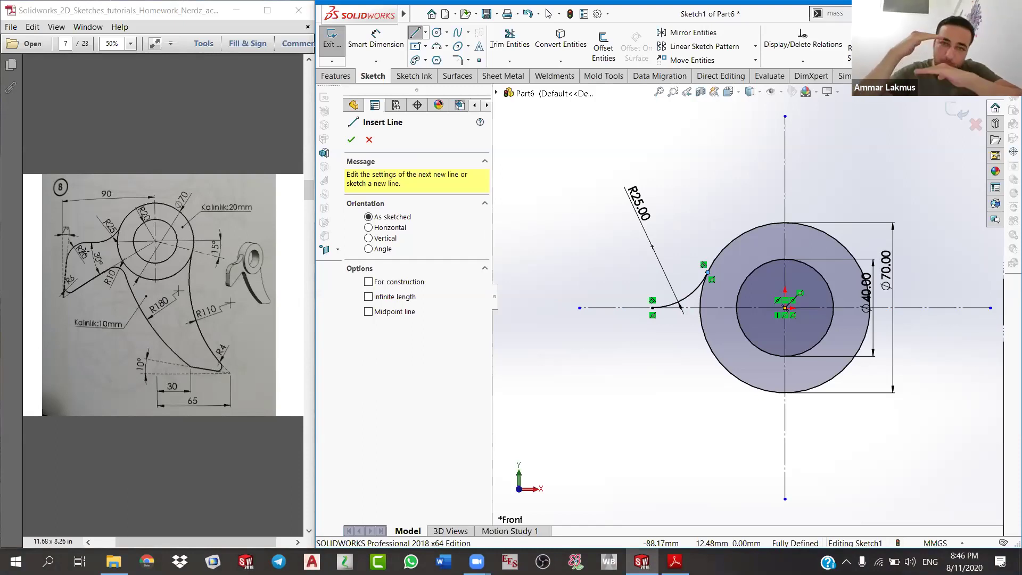
Step: Sketch a horizontal line about 20 mm long along the centerline, outward from the free end of the R25 arc
{"action": "left_click", "coordinate": [653, 307]}
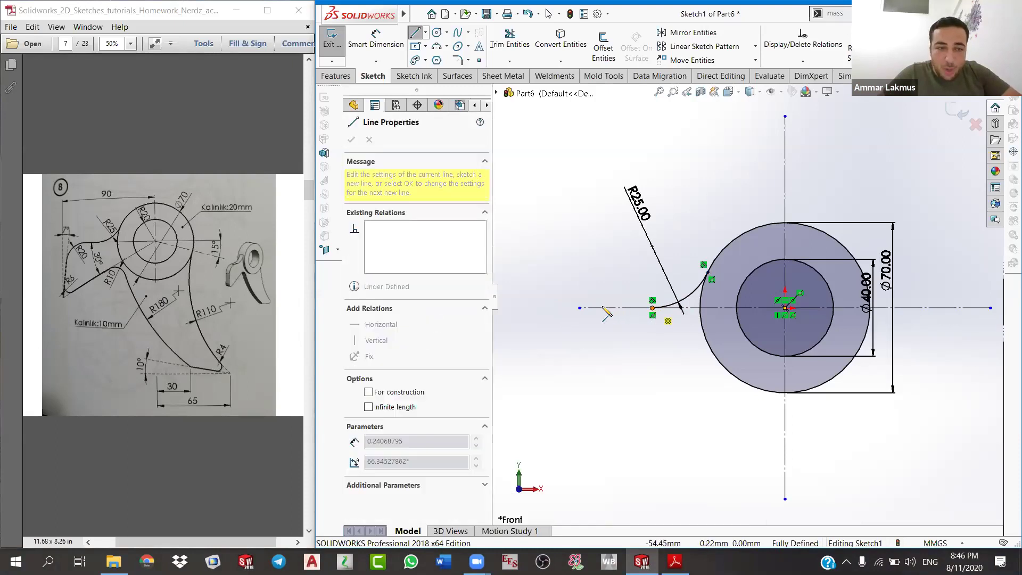
{"action": "left_click", "coordinate": [604, 265]}
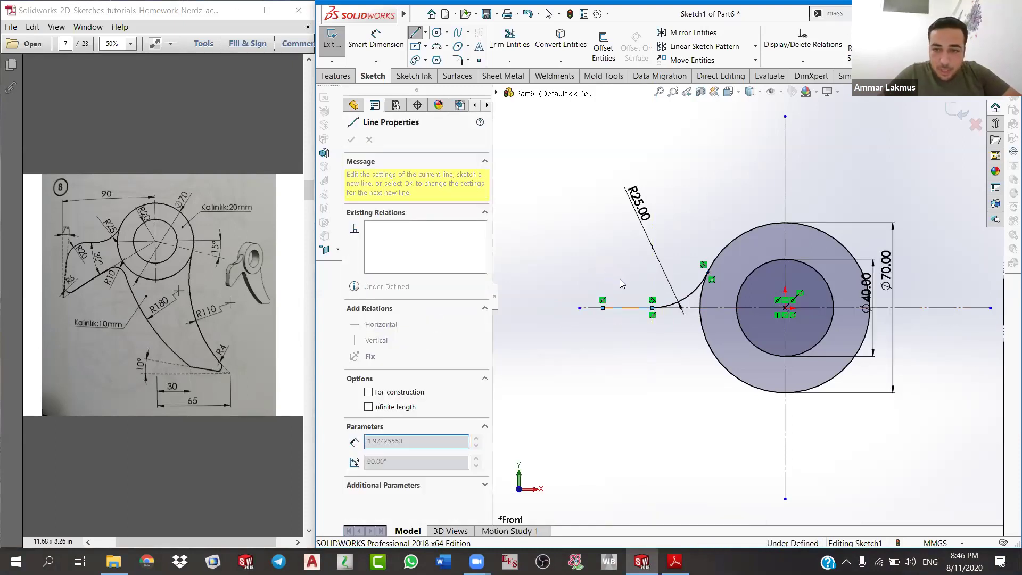
{"action": "right_click", "coordinate": [608, 266]}
{"action": "left_click", "coordinate": [612, 268]}
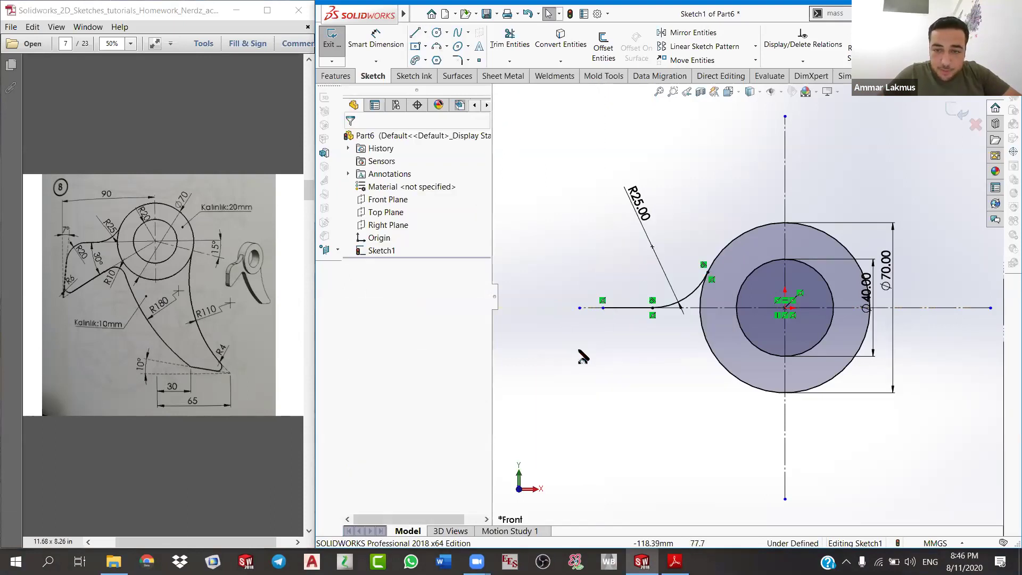
Step: Sketch a three-point arc of about 14 mm radius down from the horizontal line's end, continued by a slanted line about 22 mm long
{"action": "left_click", "coordinate": [583, 324]}
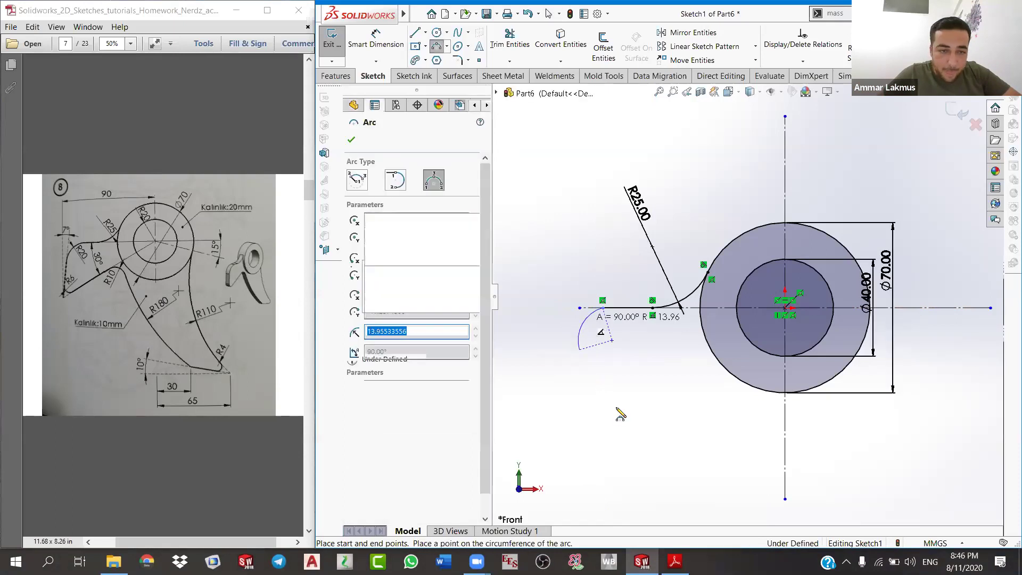
{"action": "left_click", "coordinate": [419, 33]}
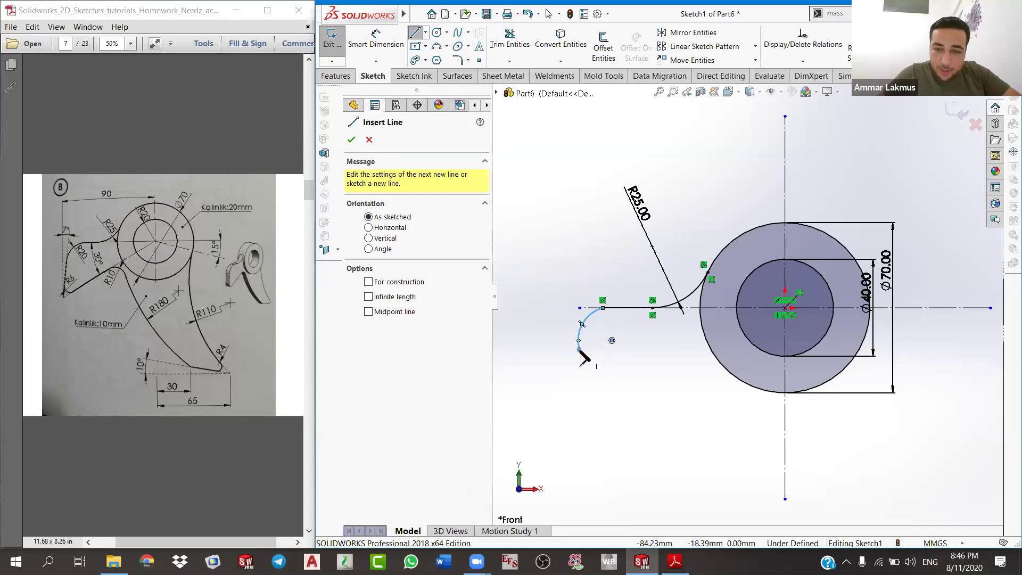
{"action": "left_click", "coordinate": [579, 349]}
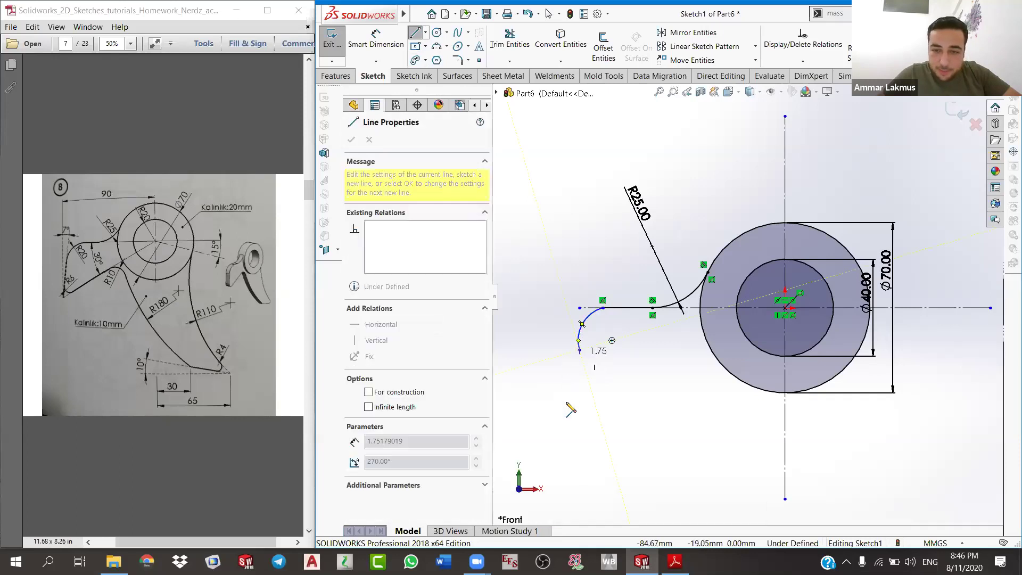
{"action": "left_click", "coordinate": [566, 402]}
{"action": "right_click", "coordinate": [616, 386]}
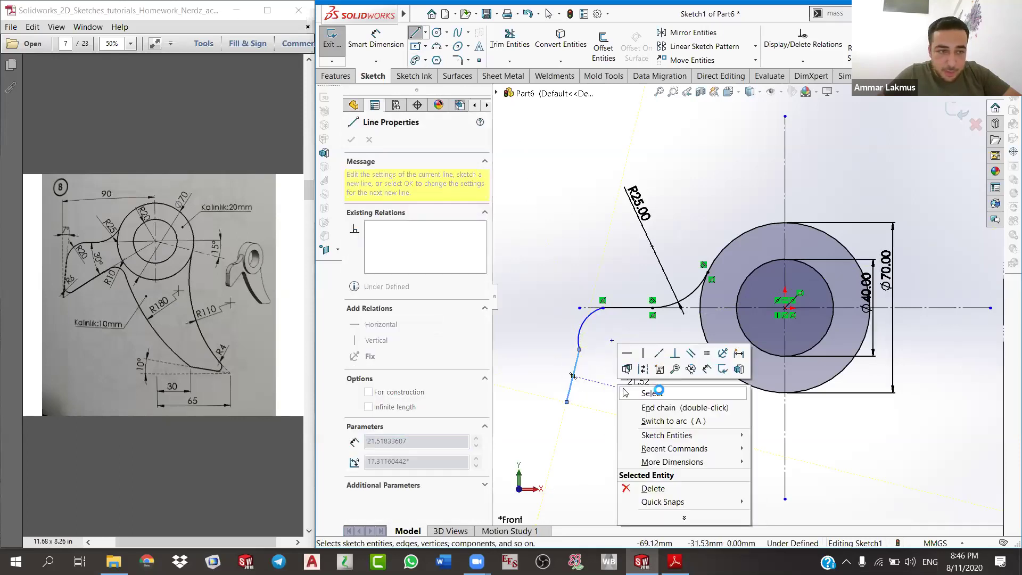
Step: Add a small arc of about 6.5 mm radius below the slanted line and a line about 35 mm long rising from it toward the circles
{"action": "key", "text": "a"}
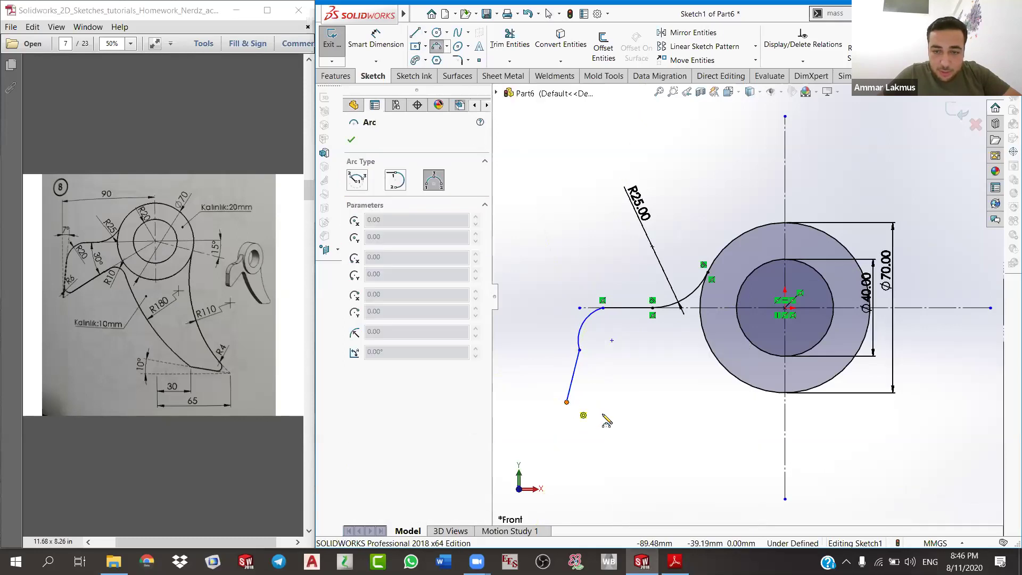
{"action": "left_click", "coordinate": [596, 410]}
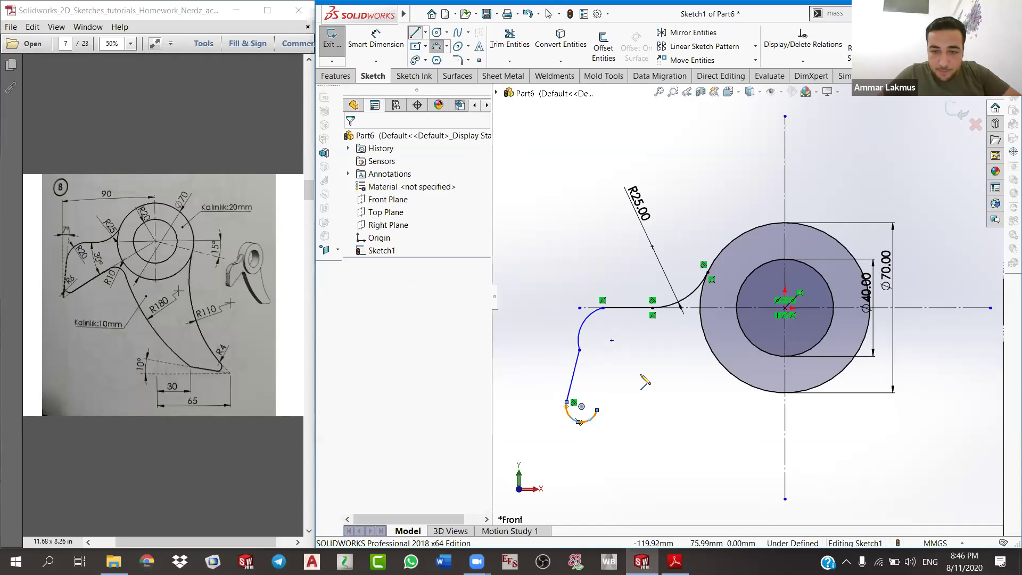
{"action": "left_click", "coordinate": [674, 373]}
{"action": "right_click", "coordinate": [638, 356]}
{"action": "left_click", "coordinate": [671, 345]}
Step: Dimension the angle between the rising line and the horizontal line as 30°
{"action": "left_click", "coordinate": [657, 382]}
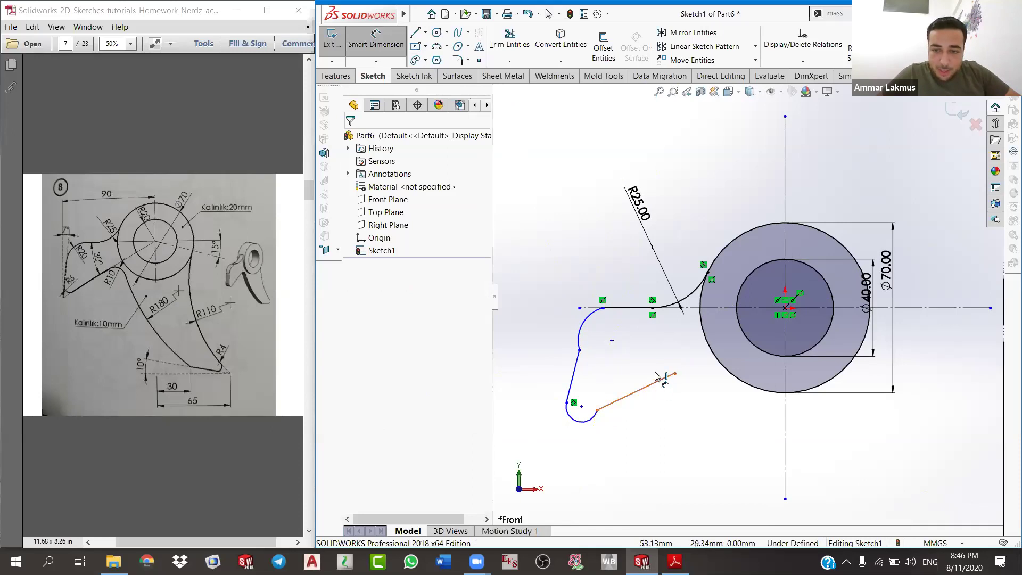
{"action": "left_click", "coordinate": [633, 309]}
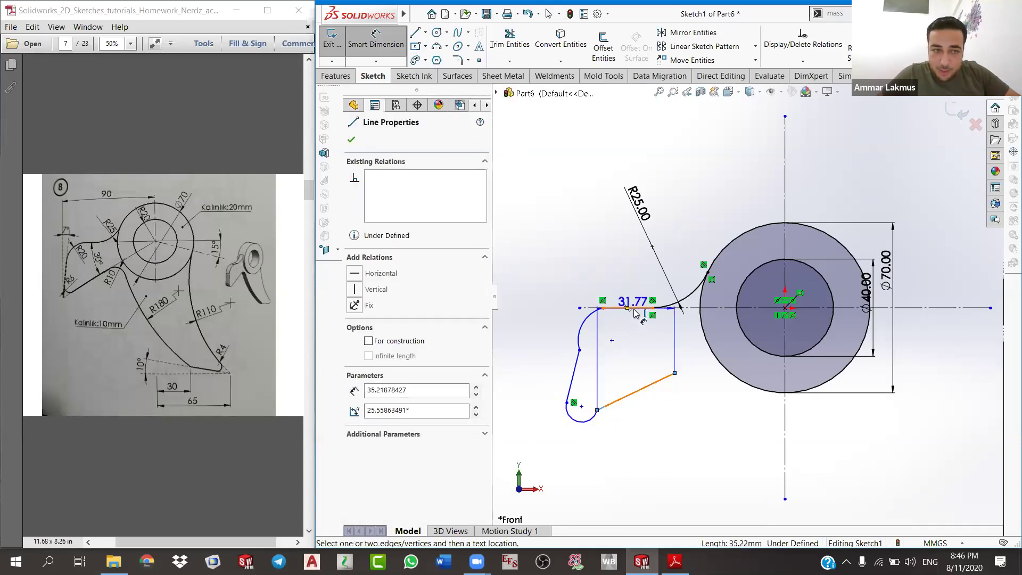
{"action": "left_click", "coordinate": [646, 345]}
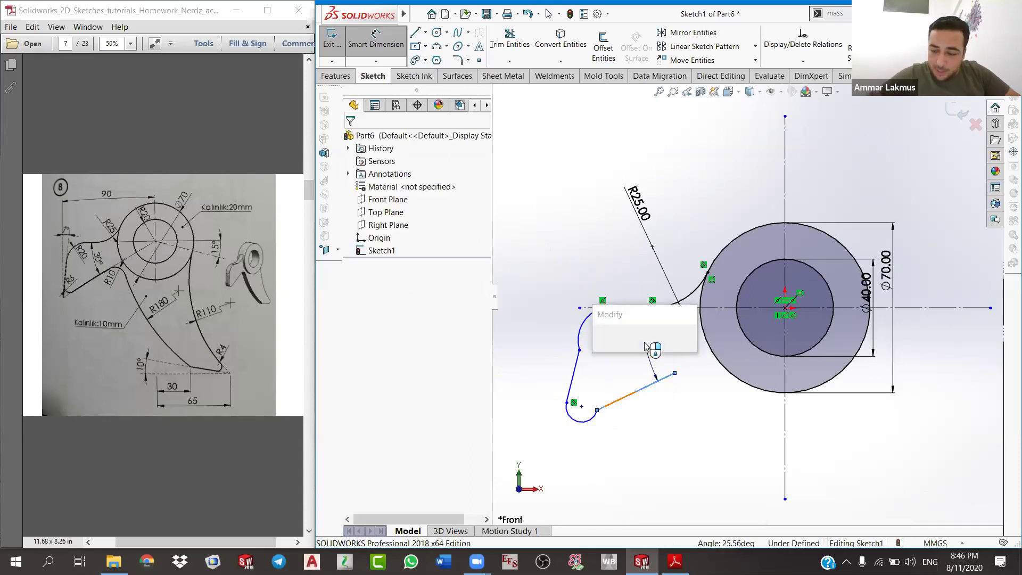
{"action": "type", "text": "30"}
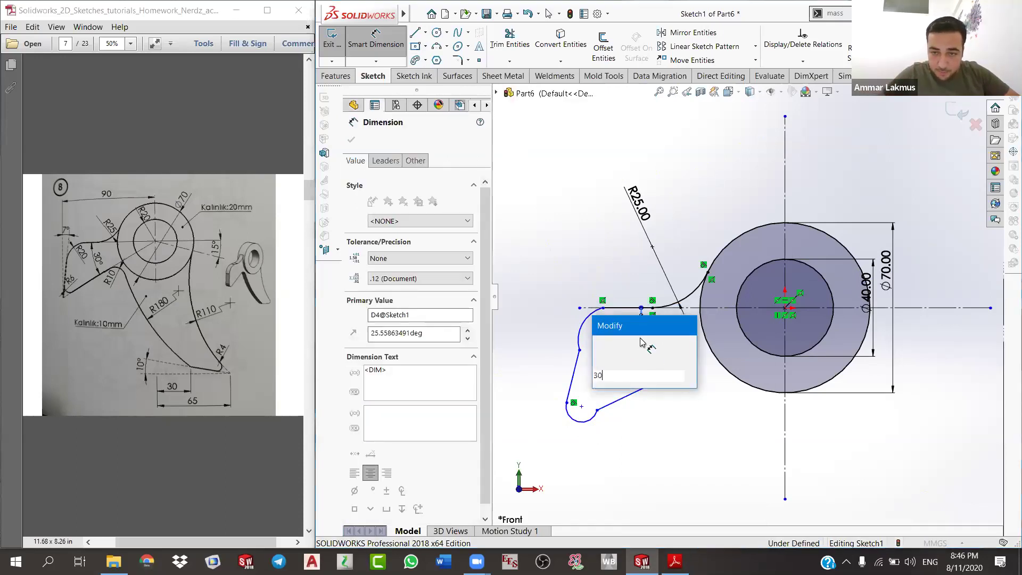
{"action": "key", "text": "Return"}
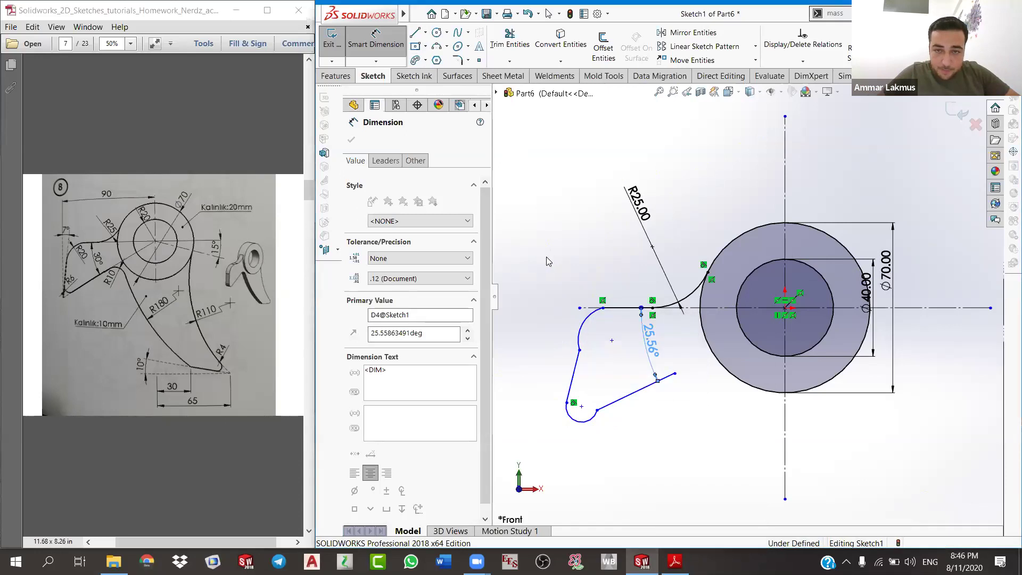
{"action": "right_click", "coordinate": [568, 284]}
{"action": "left_click", "coordinate": [573, 287]}
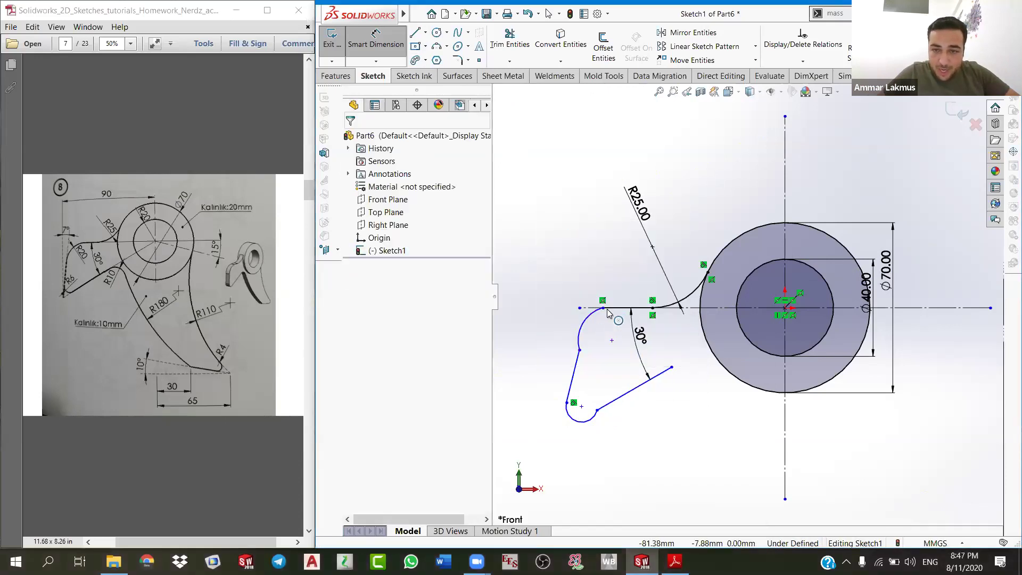
Step: Make the upper arc of the arm tangent to both the horizontal line and the slanted line
{"action": "left_click", "coordinate": [609, 313]}
{"action": "left_click", "coordinate": [624, 307], "text": "ctrl"}
{"action": "left_click", "coordinate": [354, 328]}
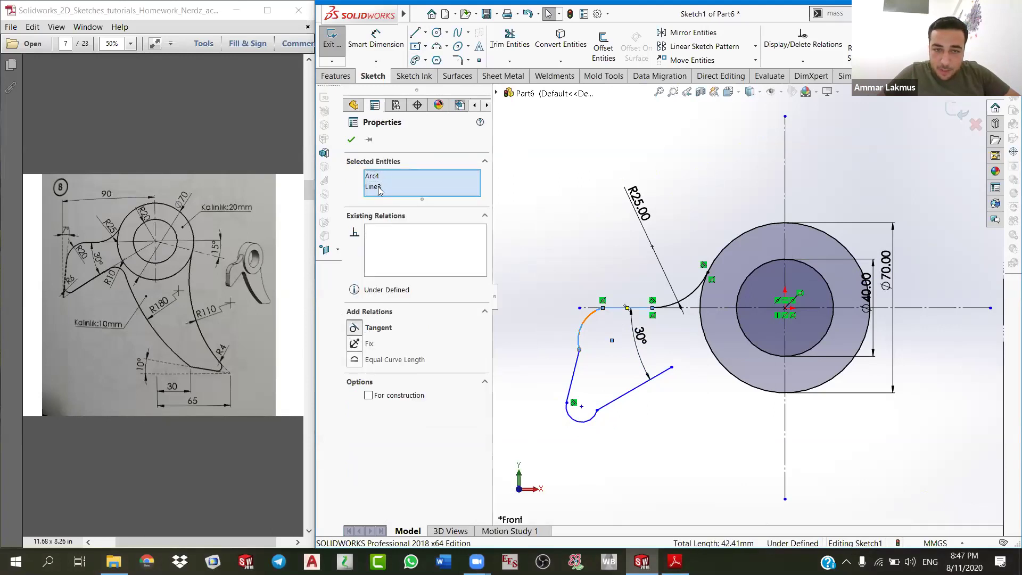
{"action": "left_click", "coordinate": [350, 140]}
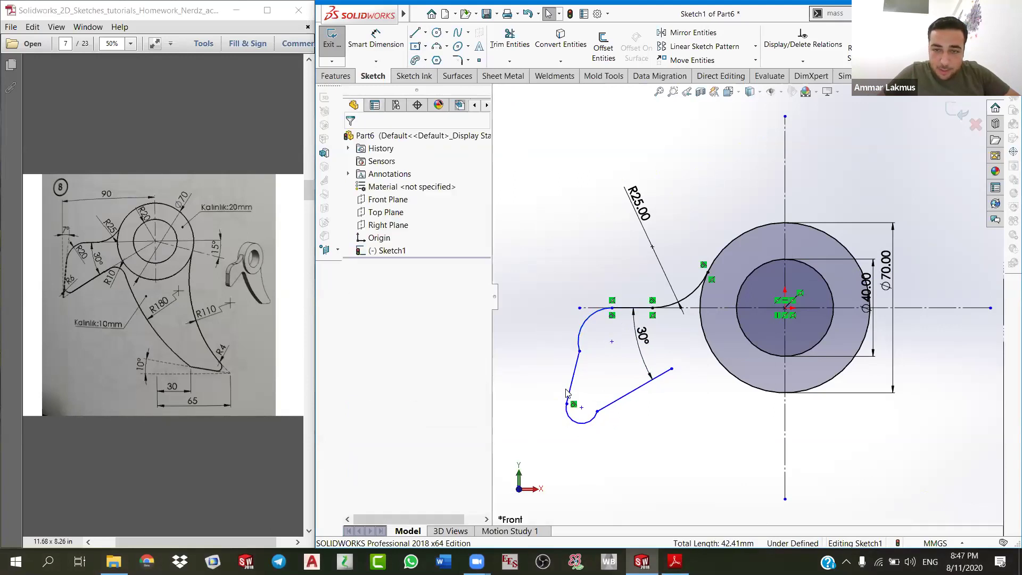
{"action": "left_click", "coordinate": [579, 347]}
{"action": "left_click", "coordinate": [576, 363], "text": "ctrl"}
{"action": "left_click", "coordinate": [355, 327]}
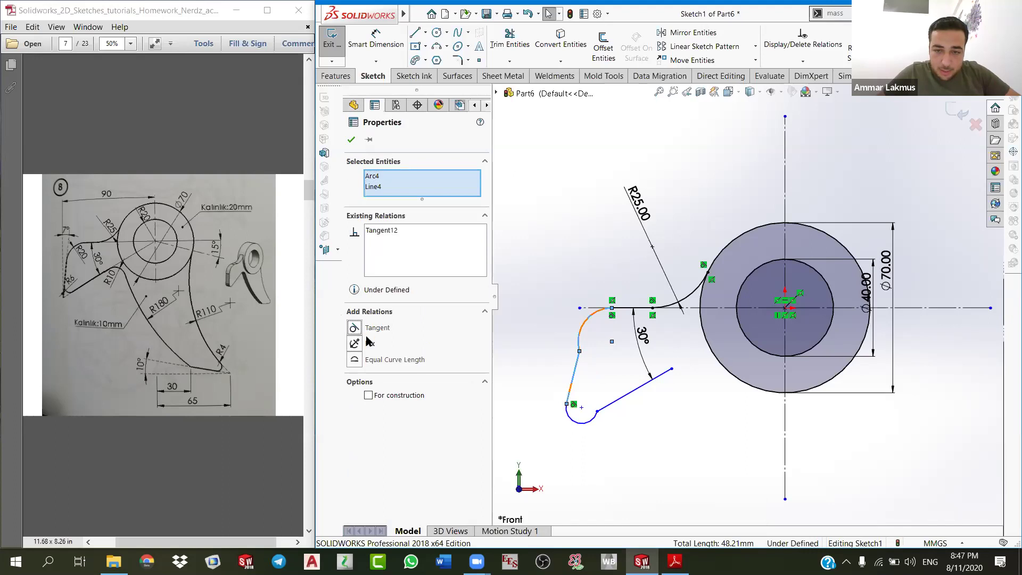
{"action": "left_click", "coordinate": [355, 328]}
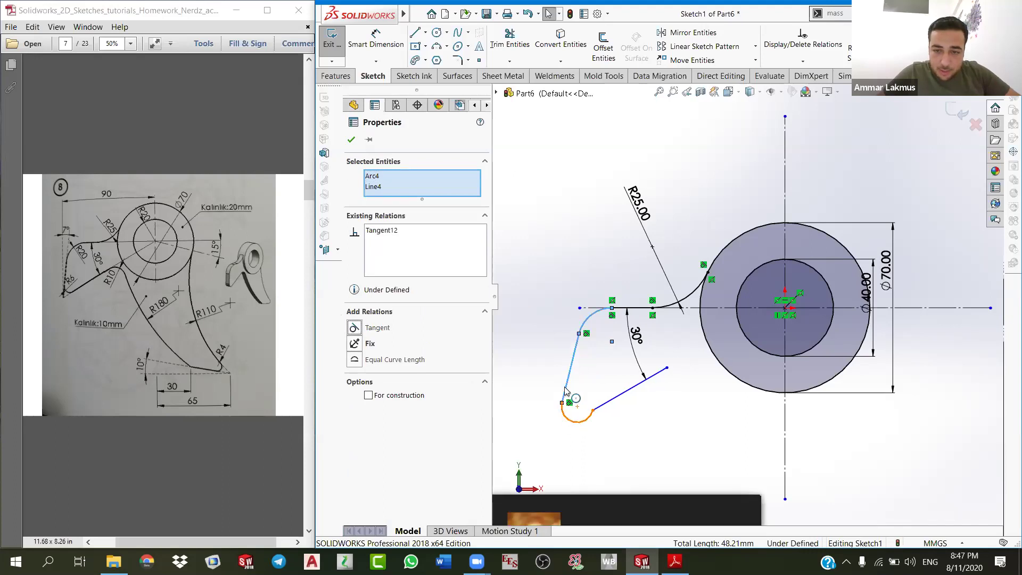
Step: Make the small lower arc tangent to the 30° rising line
{"action": "left_click", "coordinate": [566, 417]}
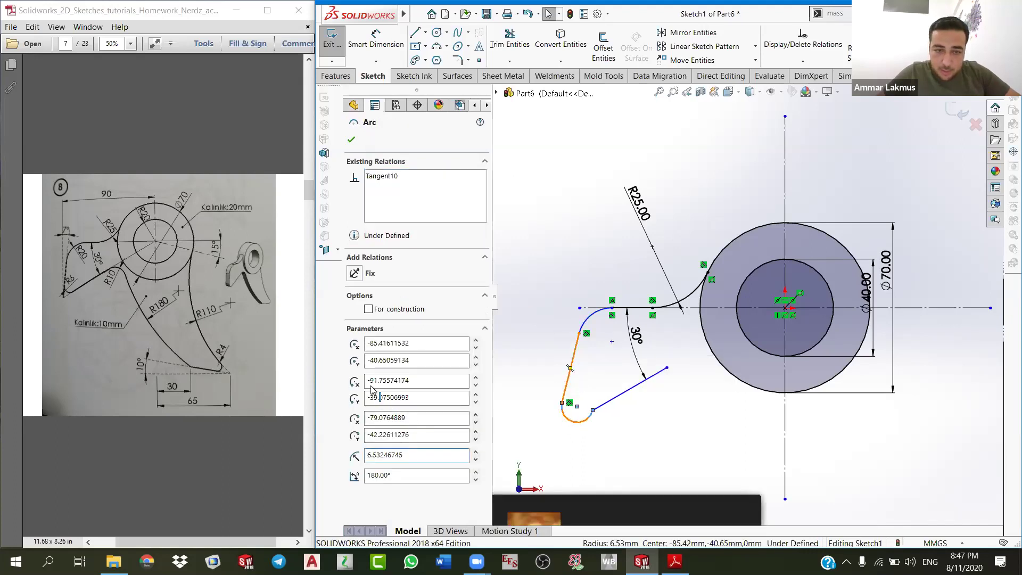
{"action": "left_click", "coordinate": [354, 328]}
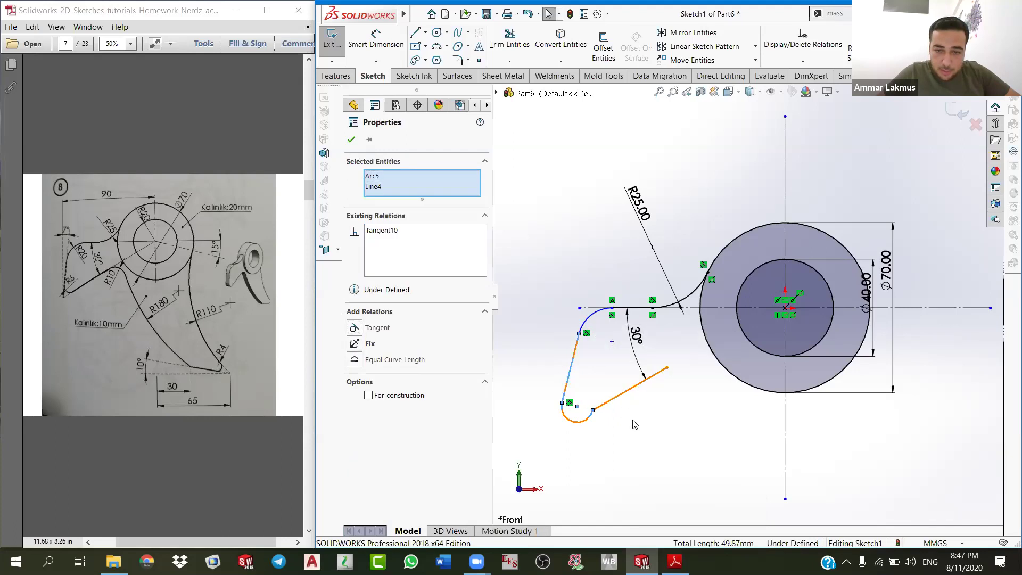
{"action": "left_click", "coordinate": [642, 437]}
{"action": "left_click", "coordinate": [604, 404]}
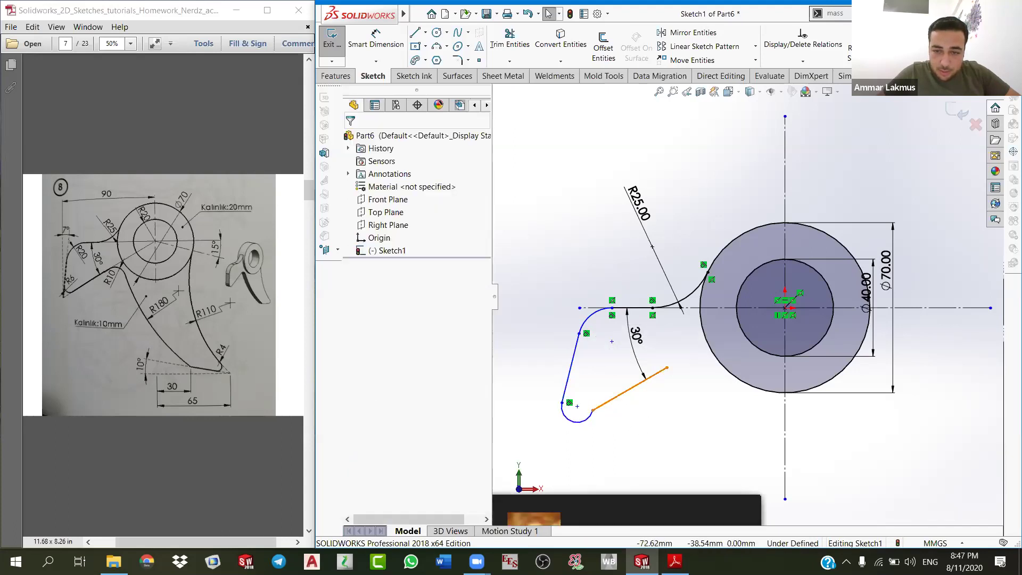
{"action": "left_click", "coordinate": [585, 418], "text": "ctrl"}
{"action": "left_click", "coordinate": [573, 421], "text": "ctrl"}
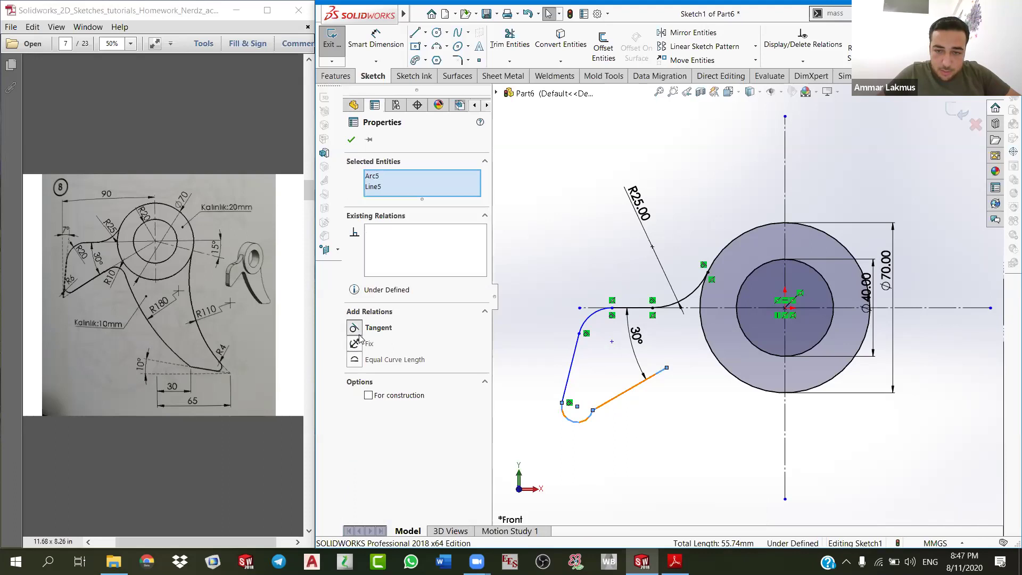
{"action": "left_click", "coordinate": [351, 139]}
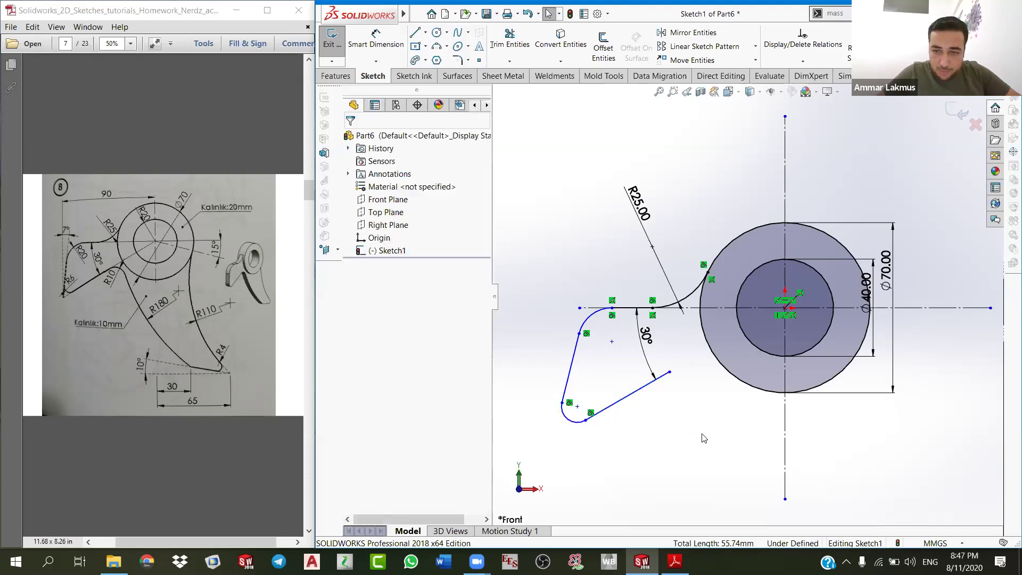
Step: Dimension the arm's upper arc with a 20 mm radius and its small lower arc with a 6 mm radius
{"action": "left_click", "coordinate": [396, 56]}
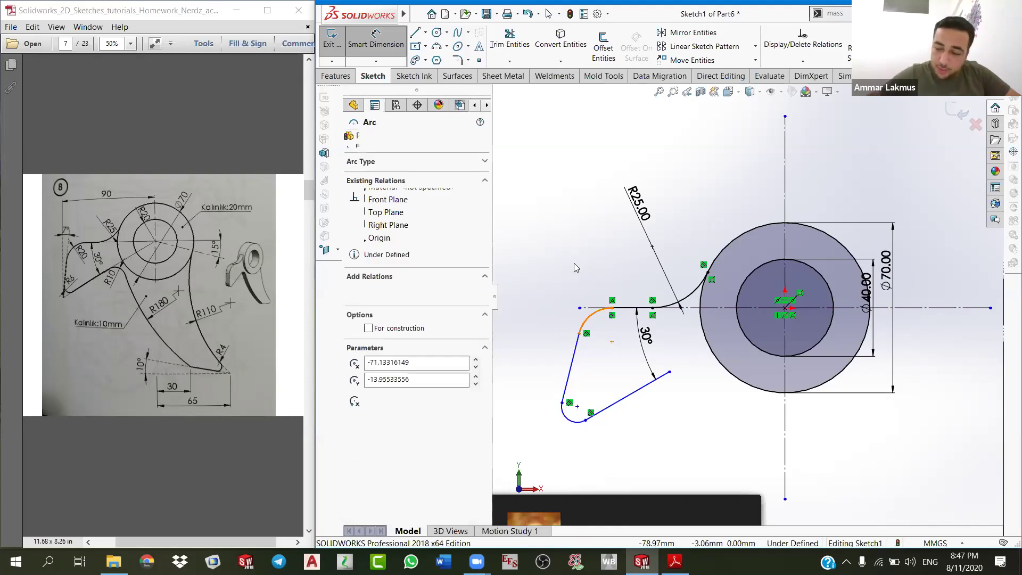
{"action": "left_click", "coordinate": [574, 263]}
{"action": "left_click", "coordinate": [573, 263]}
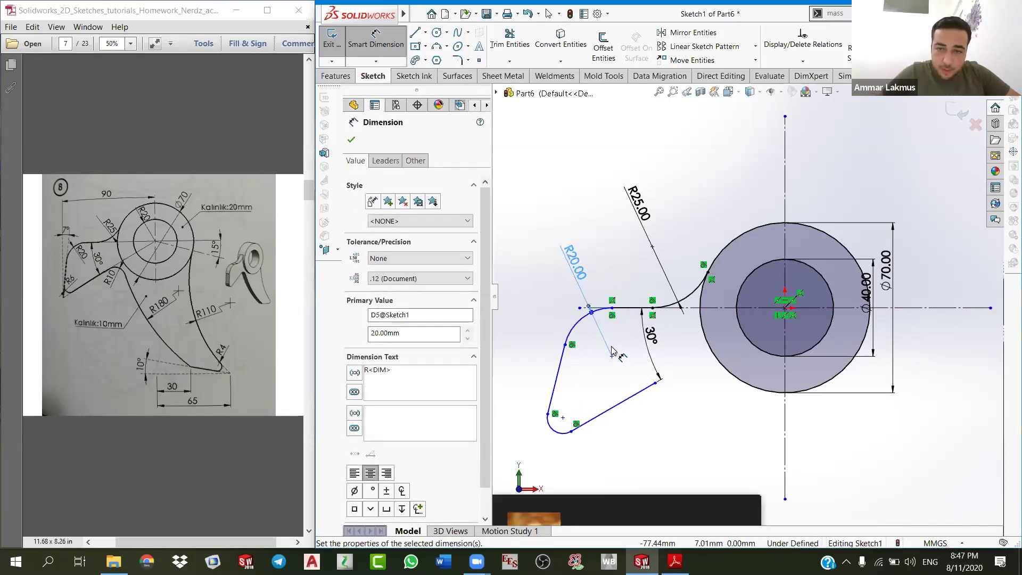
{"action": "left_click", "coordinate": [560, 432]}
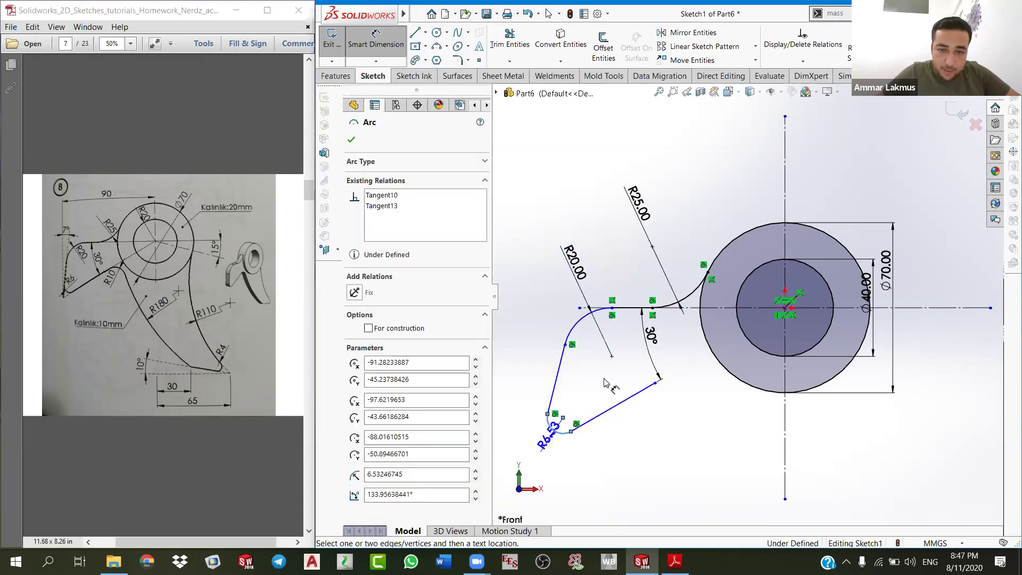
{"action": "left_click", "coordinate": [598, 386]}
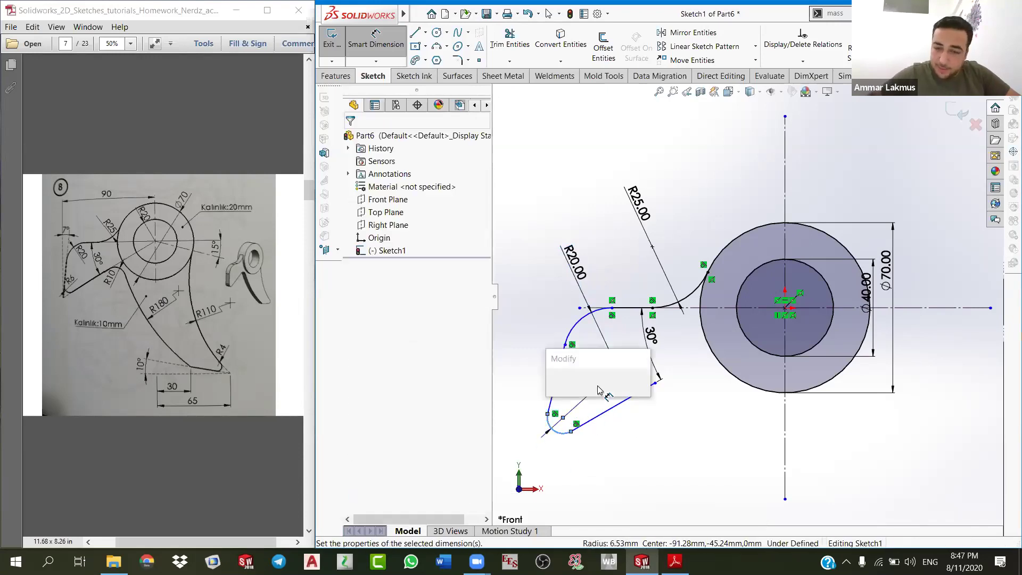
{"action": "type", "text": "6"}
{"action": "key", "text": "Return"}
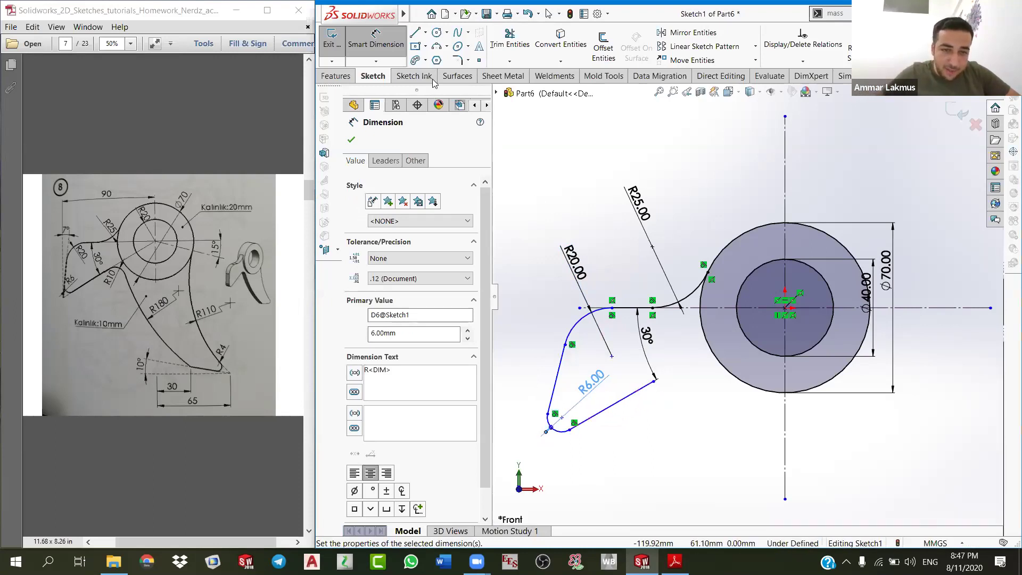
{"action": "left_click", "coordinate": [437, 47]}
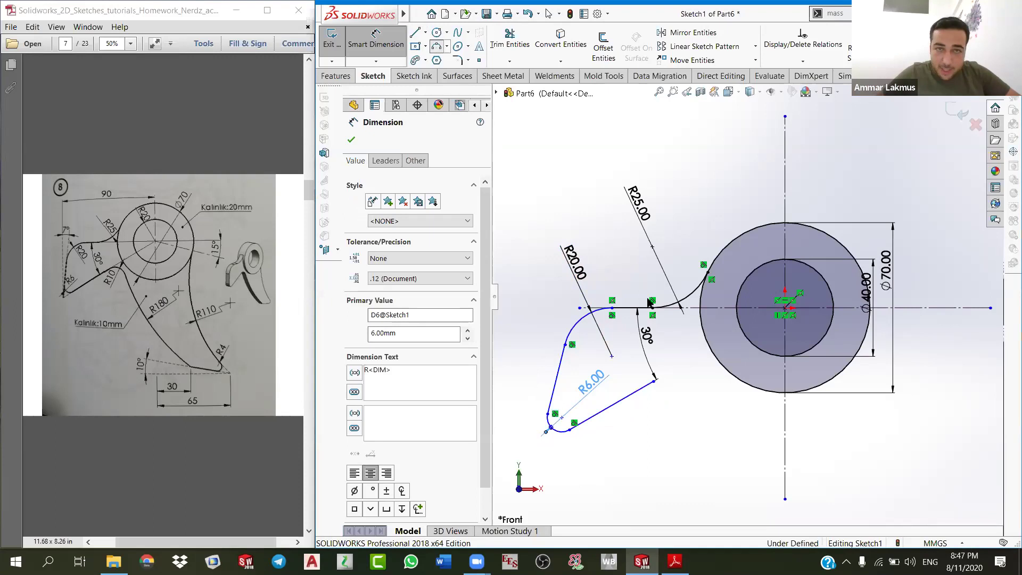
{"action": "left_click", "coordinate": [654, 380]}
{"action": "key", "text": "Escape"}
Step: Sketch a three-point arc of about 11.4 mm radius curving over and down from the free end of the 30° line
{"action": "left_click", "coordinate": [436, 47]}
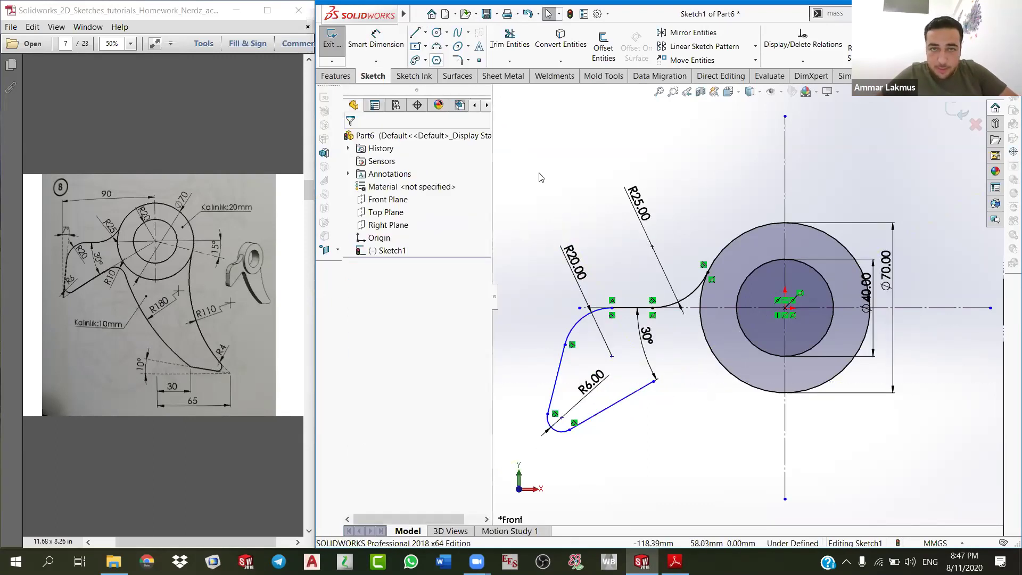
{"action": "left_click", "coordinate": [653, 381]}
{"action": "left_click", "coordinate": [695, 402]}
{"action": "left_click", "coordinate": [681, 382]}
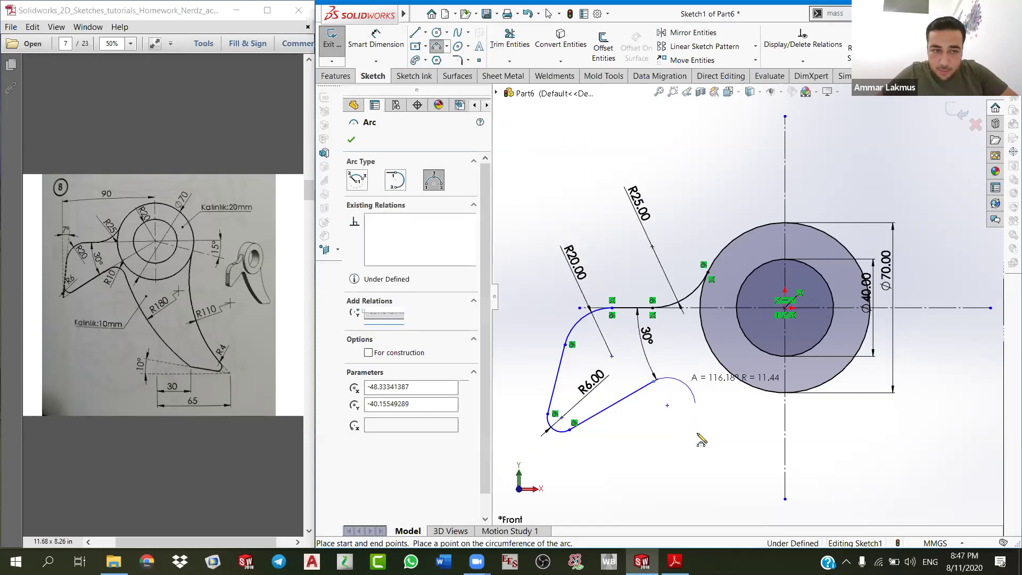
Step: Sketch a three-point arc of about 122 mm radius curving down from the free end of the small 11.4 mm arc
{"action": "scroll", "coordinate": [745, 298], "scroll_direction": "up", "scroll_amount": 3}
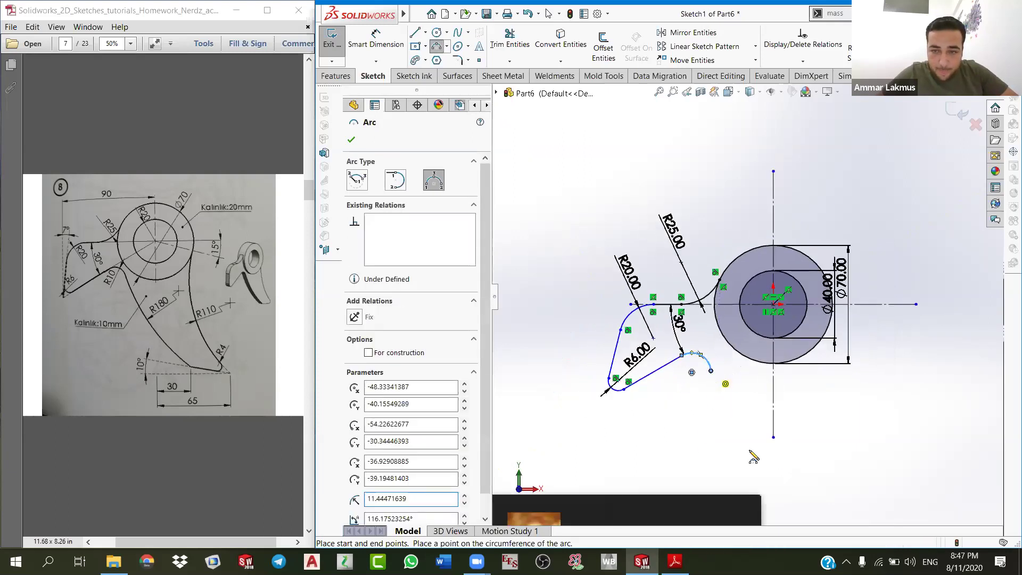
{"action": "left_click", "coordinate": [710, 371]}
{"action": "scroll", "coordinate": [785, 426], "scroll_direction": "up", "scroll_amount": 3}
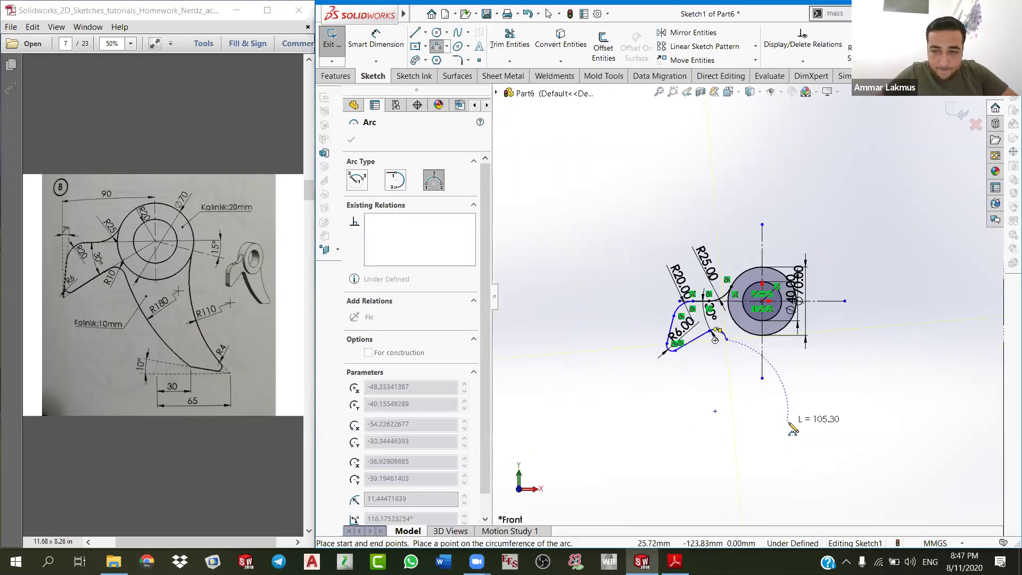
{"action": "left_click", "coordinate": [790, 424]}
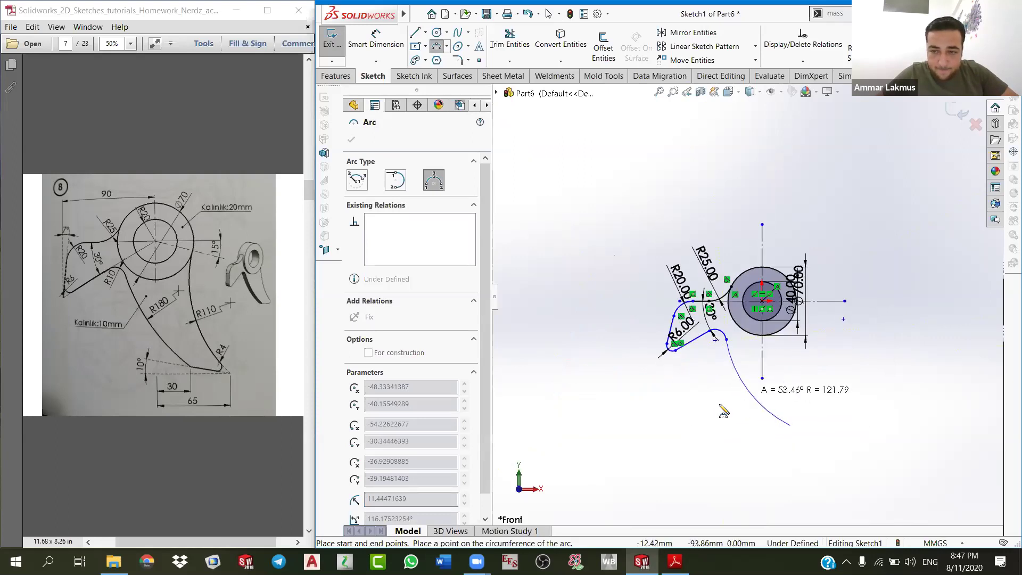
{"action": "left_click", "coordinate": [747, 390]}
{"action": "right_click", "coordinate": [720, 403]}
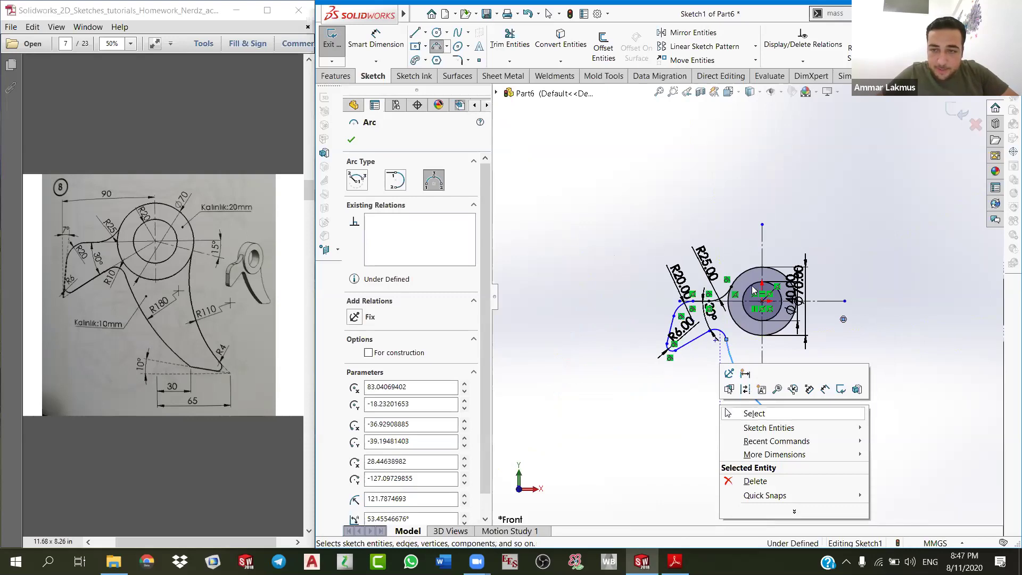
{"action": "key", "text": "Escape"}
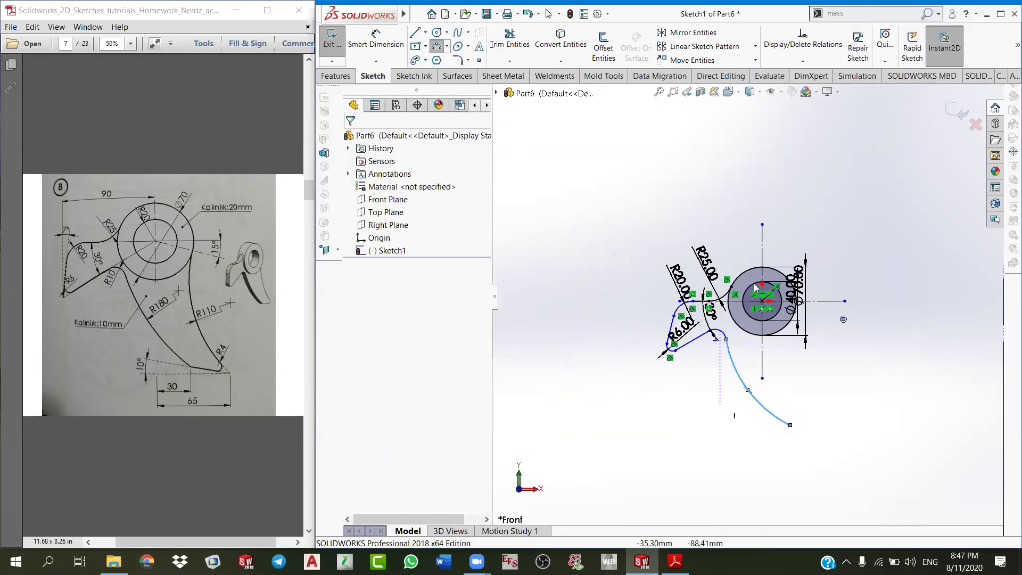
Step: Delete the long arc that runs down from the free end of the small arc
{"action": "scroll", "coordinate": [756, 287], "scroll_direction": "down", "scroll_amount": 5}
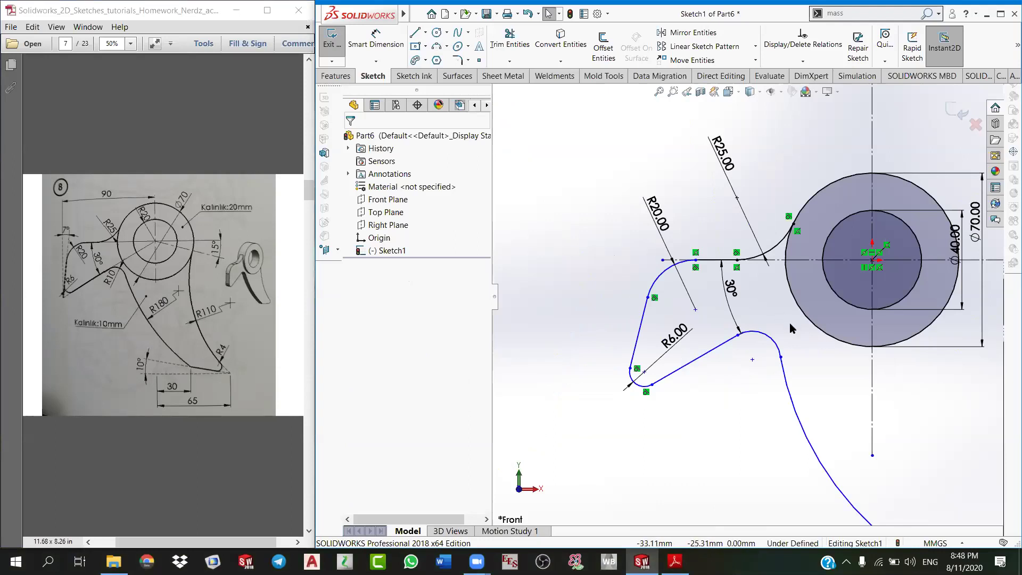
{"action": "scroll", "coordinate": [822, 325], "scroll_direction": "up", "scroll_amount": 1}
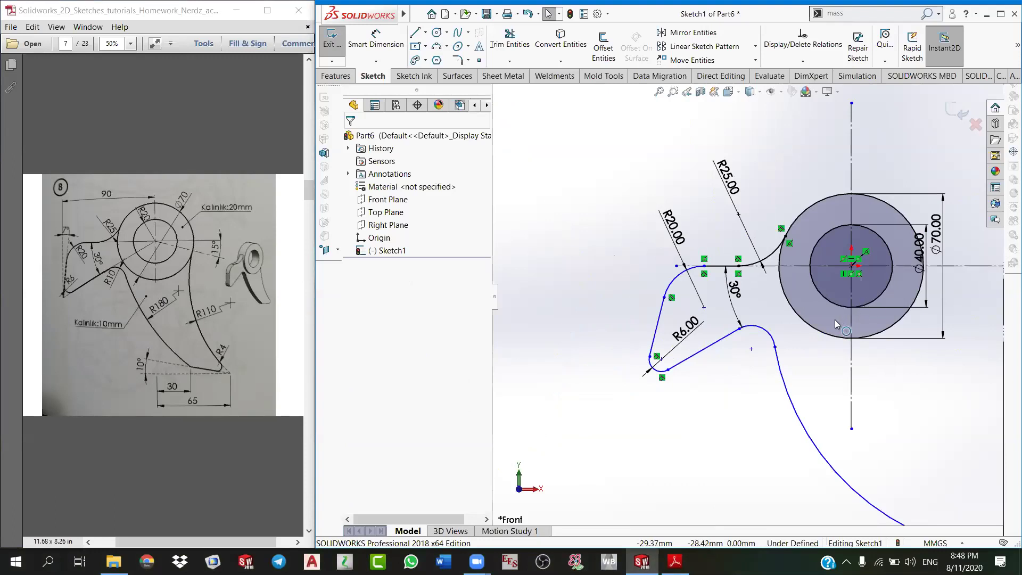
{"action": "scroll", "coordinate": [835, 319], "scroll_direction": "up", "scroll_amount": 1}
{"action": "left_click", "coordinate": [715, 292]}
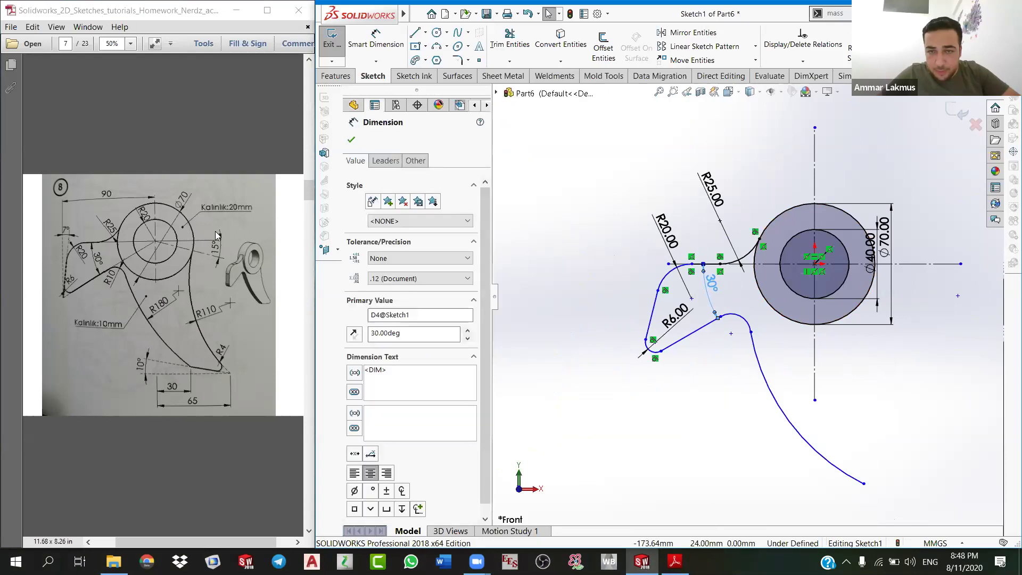
{"action": "left_click", "coordinate": [573, 245]}
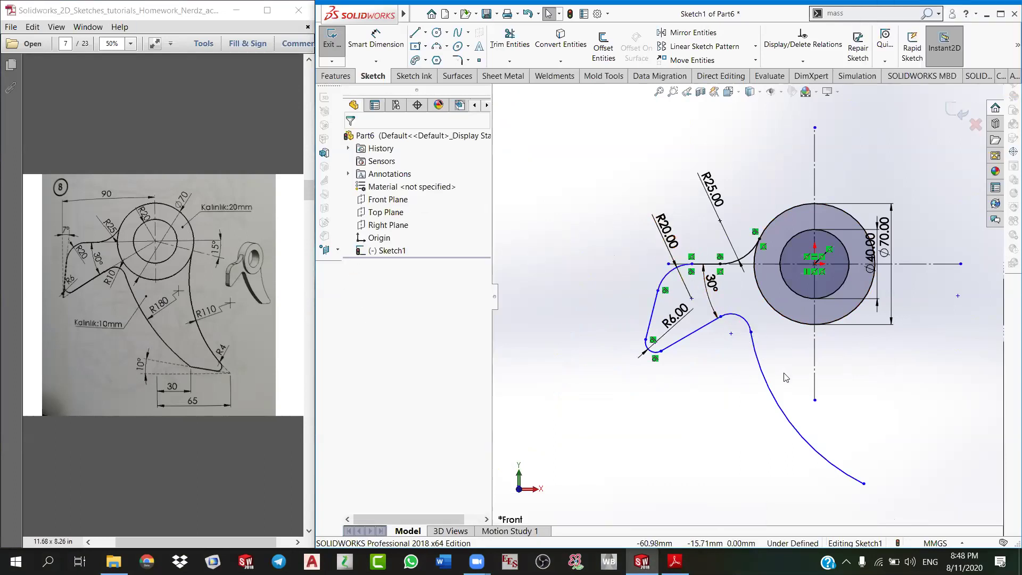
{"action": "left_click", "coordinate": [756, 374]}
{"action": "key", "text": "Delete"}
Step: Sketch a new long three-point arc of about 123 mm radius sweeping down below the circles from the small arc's free end
{"action": "left_click", "coordinate": [436, 46]}
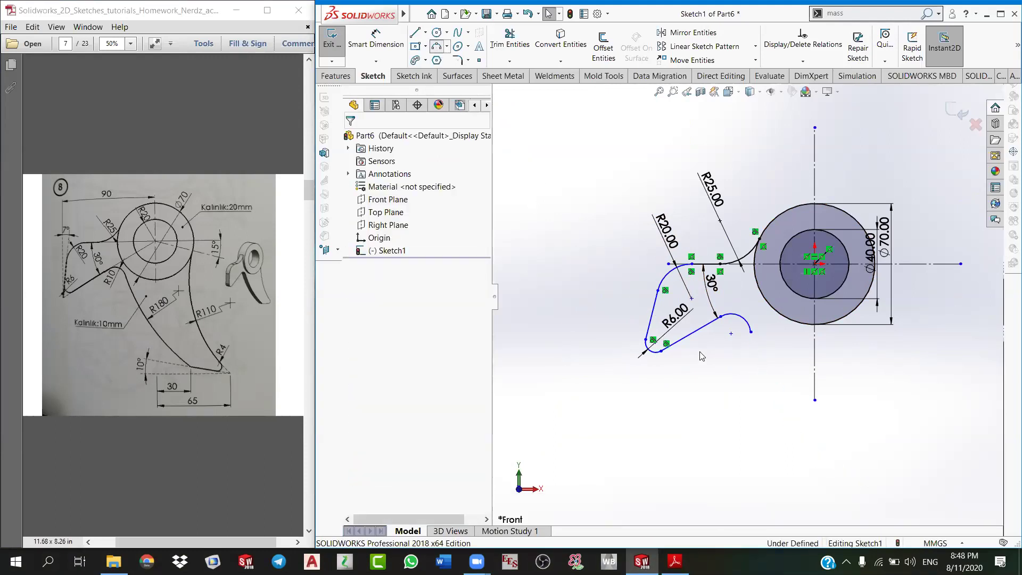
{"action": "left_click", "coordinate": [750, 332]}
{"action": "scroll", "coordinate": [846, 452], "scroll_direction": "up", "scroll_amount": 1}
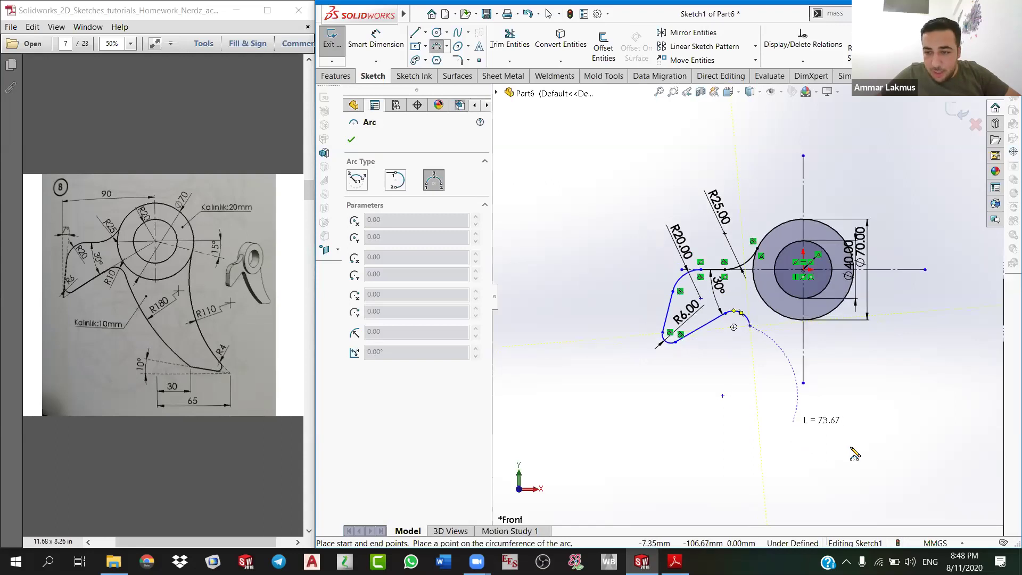
{"action": "scroll", "coordinate": [854, 453], "scroll_direction": "up", "scroll_amount": 1}
{"action": "left_click", "coordinate": [850, 445]}
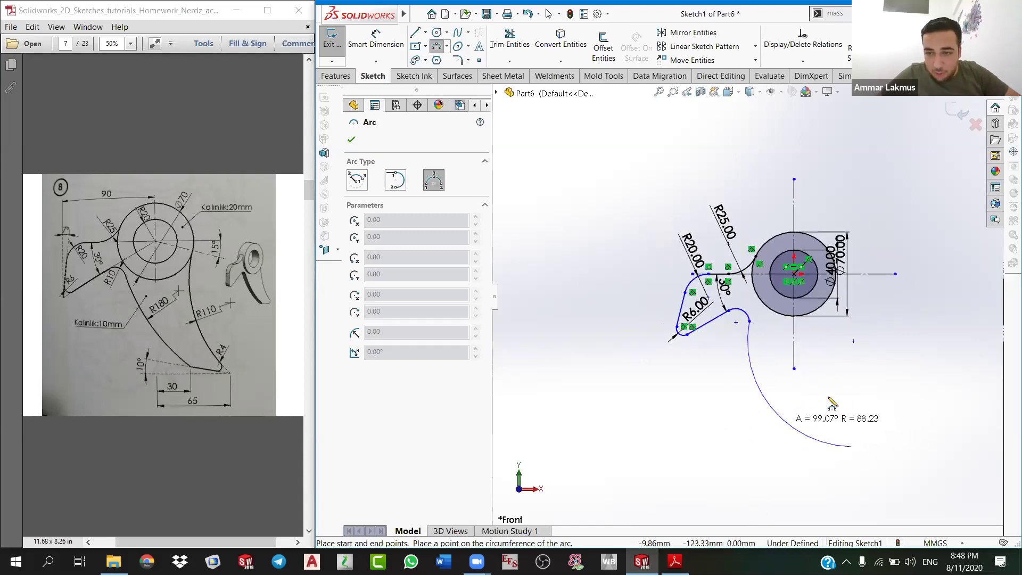
{"action": "left_click", "coordinate": [782, 400]}
{"action": "right_click", "coordinate": [721, 410]}
{"action": "left_click", "coordinate": [736, 409]}
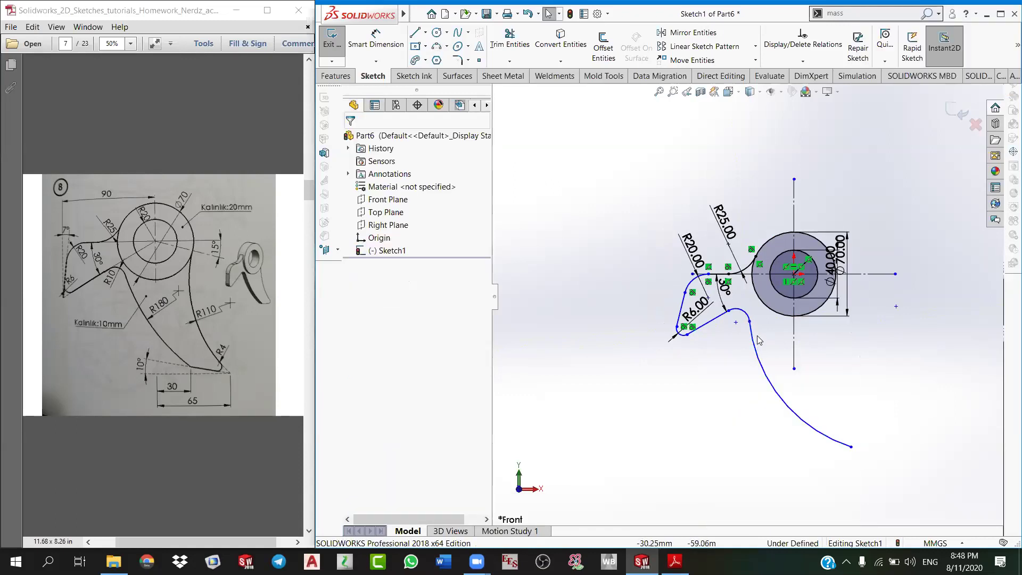
Step: Make the long sweeping arc tangent to the small arc it starts from
{"action": "scroll", "coordinate": [759, 341], "scroll_direction": "down", "scroll_amount": 2}
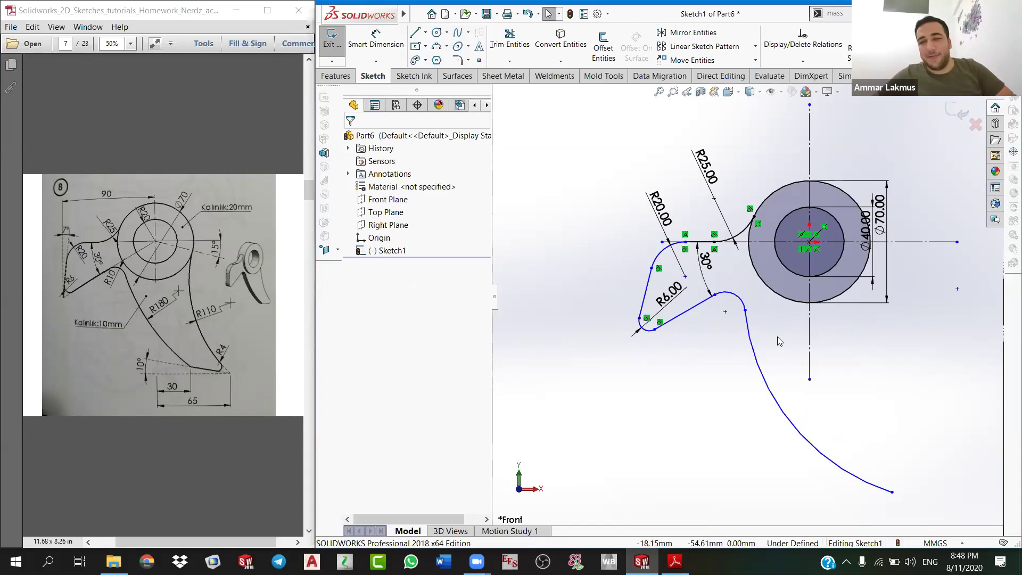
{"action": "left_click", "coordinate": [741, 302]}
{"action": "left_click", "coordinate": [739, 301], "text": "ctrl"}
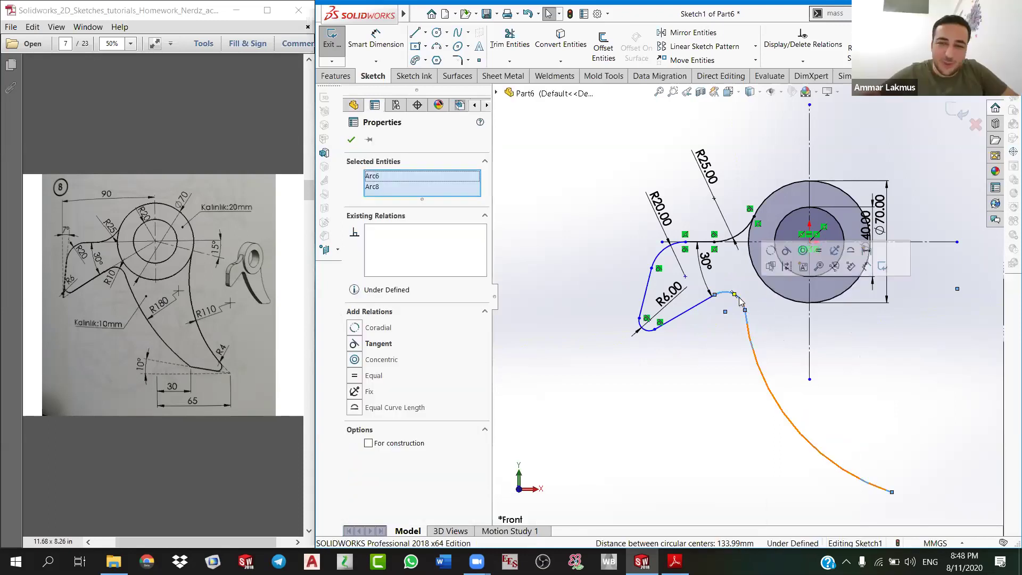
{"action": "left_click", "coordinate": [351, 344]}
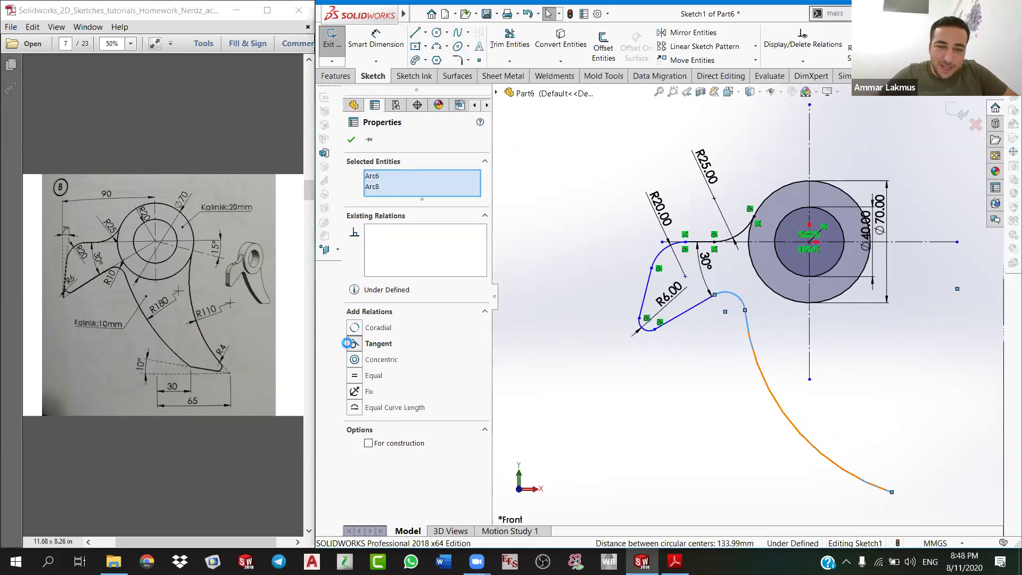
{"action": "left_click", "coordinate": [353, 140]}
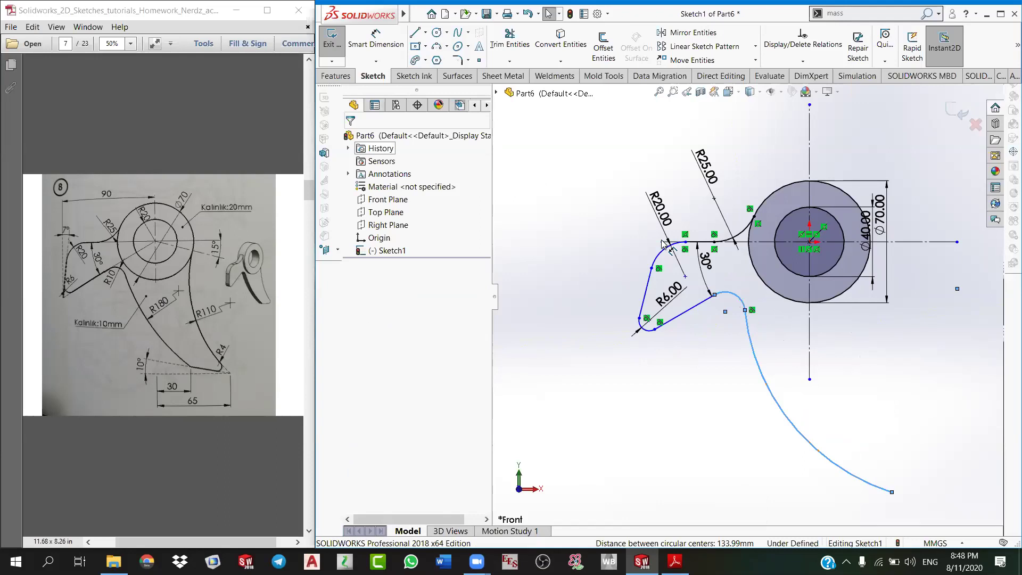
Step: Make the small arc tangent to the 30° line at their shared end point
{"action": "left_click", "coordinate": [734, 295]}
{"action": "left_click", "coordinate": [687, 310], "text": "ctrl"}
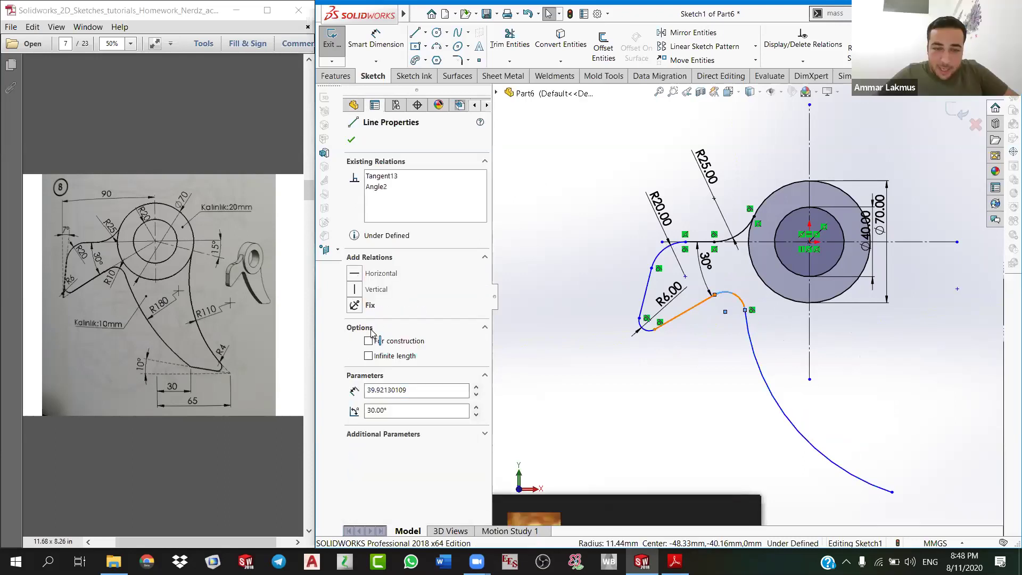
{"action": "left_click", "coordinate": [355, 328]}
{"action": "left_click", "coordinate": [659, 340]}
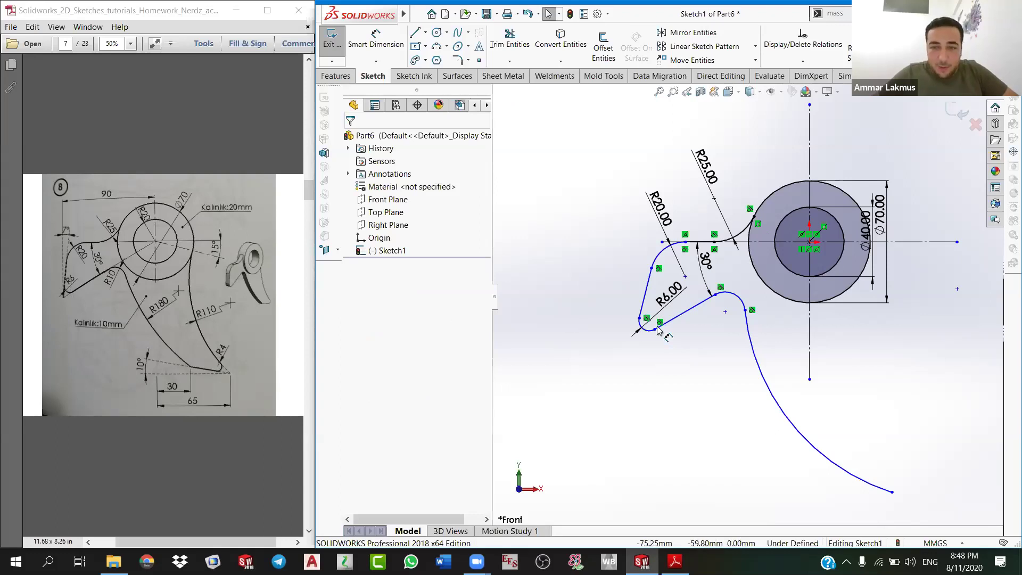
Step: Sketch a vertical midpoint line about 87 mm long centred on the slanted line's lower end, and make it construction geometry
{"action": "key", "text": "z"}
{"action": "key", "text": "z"}
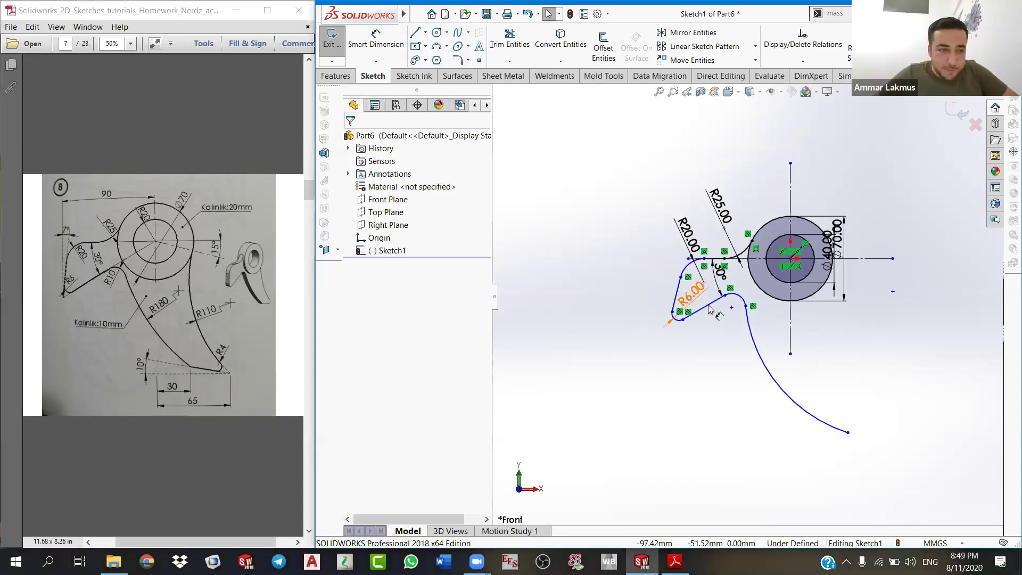
{"action": "scroll", "coordinate": [708, 306], "scroll_direction": "down", "scroll_amount": 2}
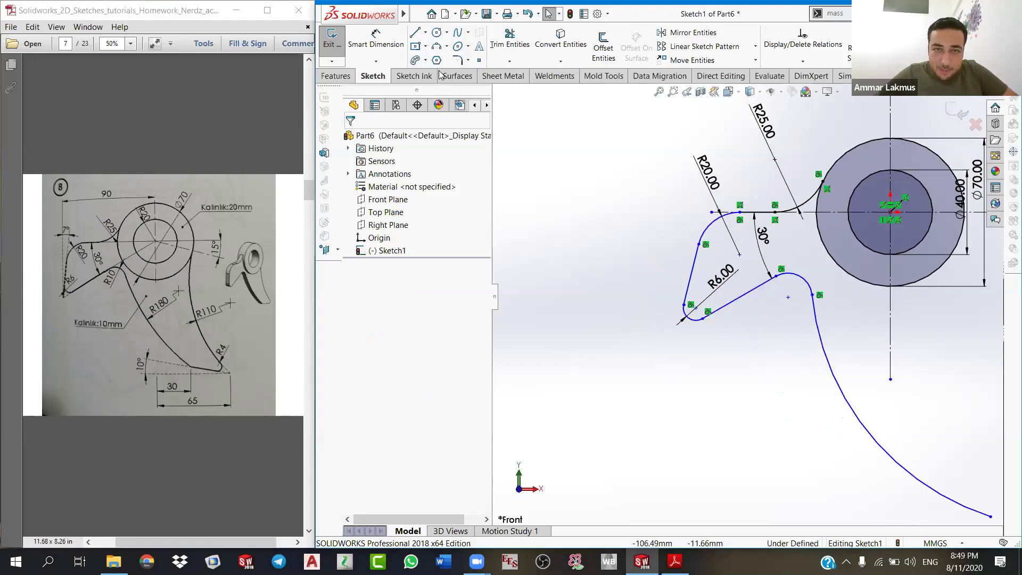
{"action": "left_click", "coordinate": [425, 33]}
{"action": "key", "text": "l"}
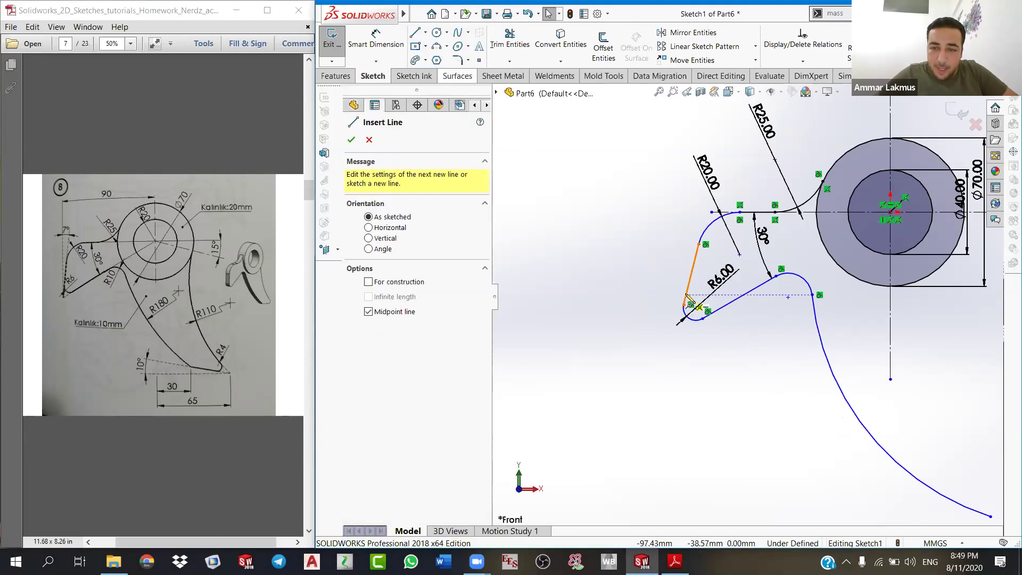
{"action": "left_click", "coordinate": [684, 304]}
{"action": "left_click", "coordinate": [699, 243]}
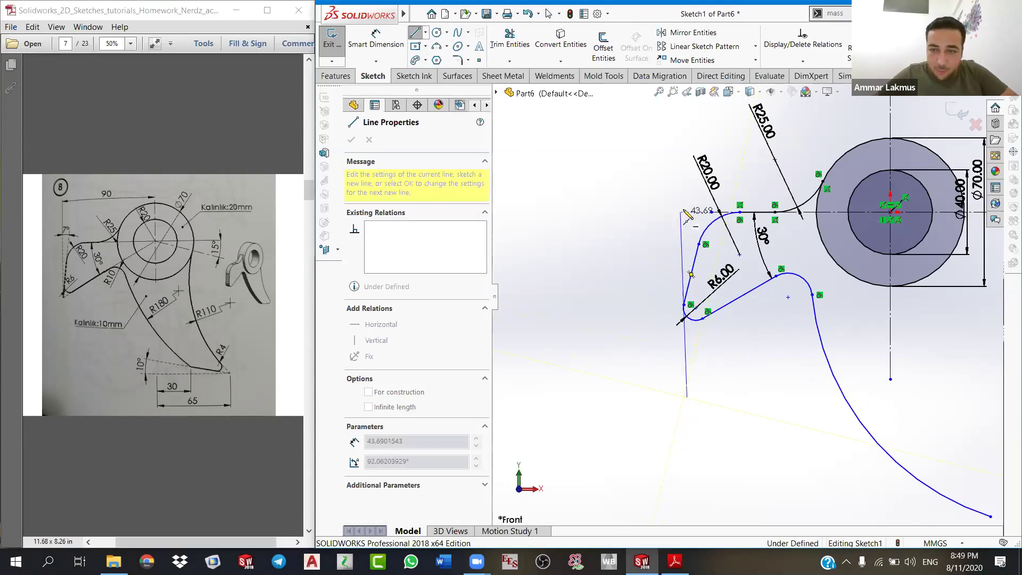
{"action": "right_click", "coordinate": [686, 245]}
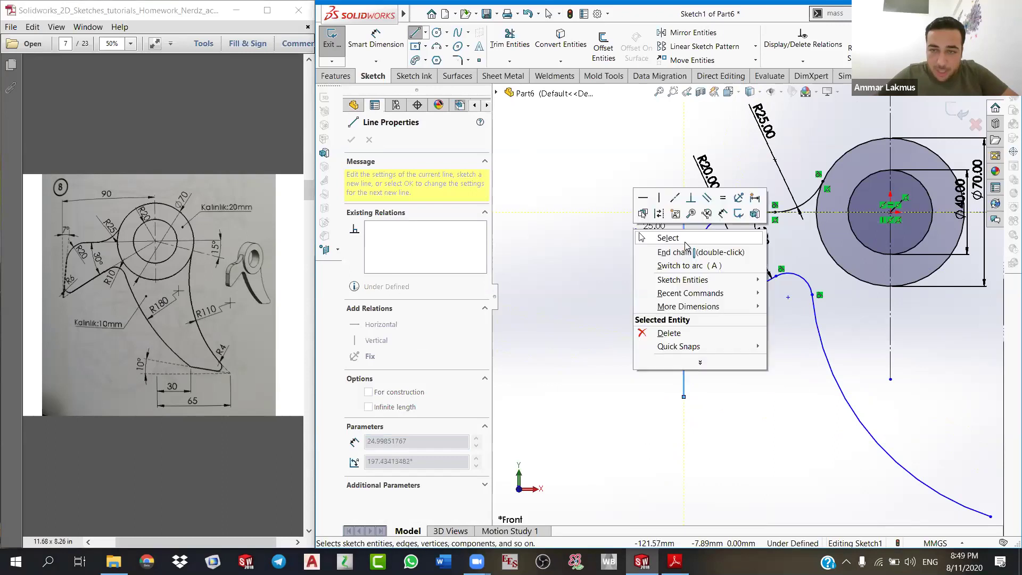
{"action": "left_click", "coordinate": [641, 238]}
{"action": "left_click", "coordinate": [368, 341]}
{"action": "left_click", "coordinate": [351, 140]}
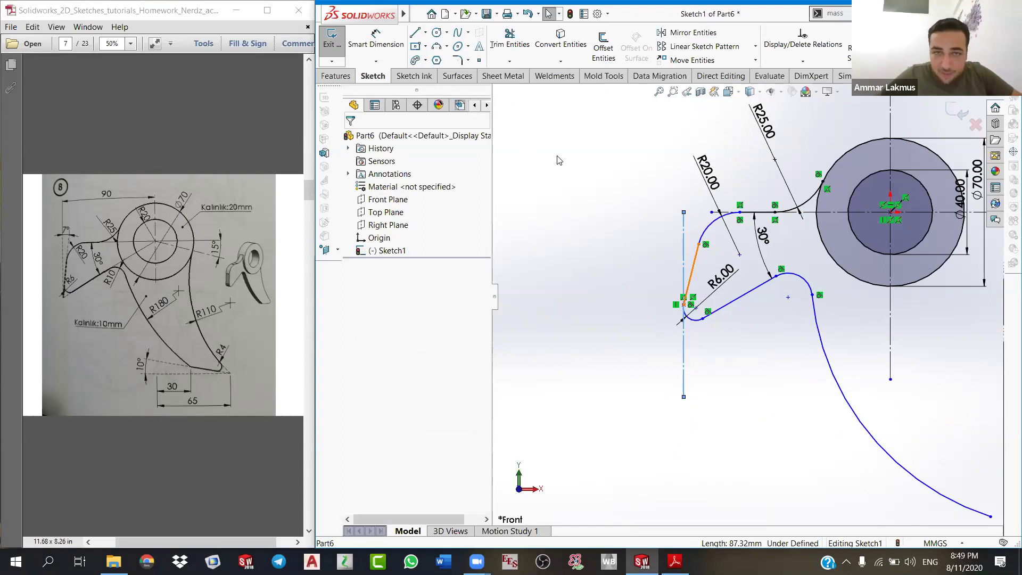
Step: Dimension the angle between the vertical construction line and the arm's slanted line as 7°
{"action": "left_click", "coordinate": [376, 39]}
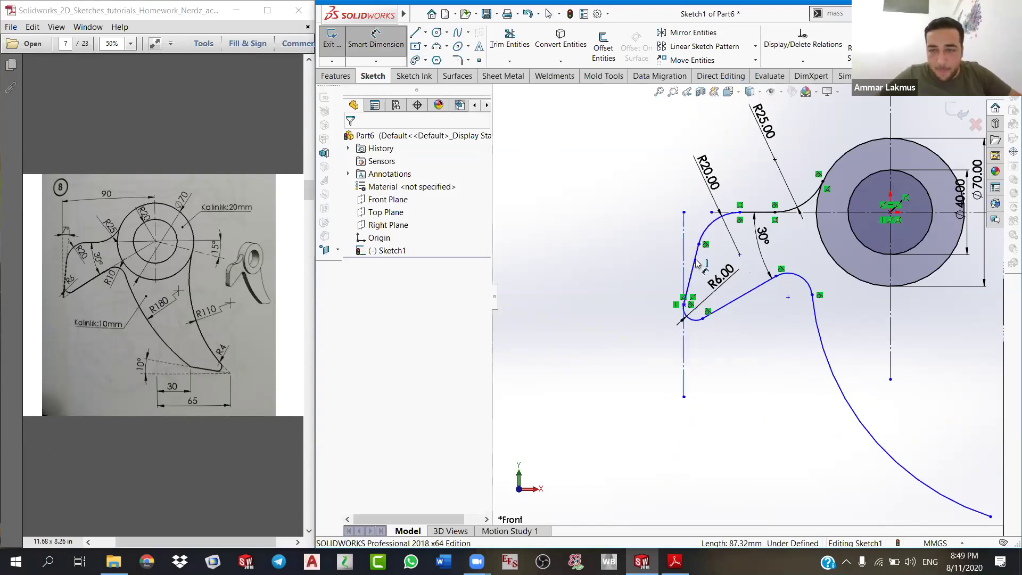
{"action": "left_click", "coordinate": [686, 246]}
{"action": "left_click", "coordinate": [696, 252]}
{"action": "left_click", "coordinate": [692, 249]}
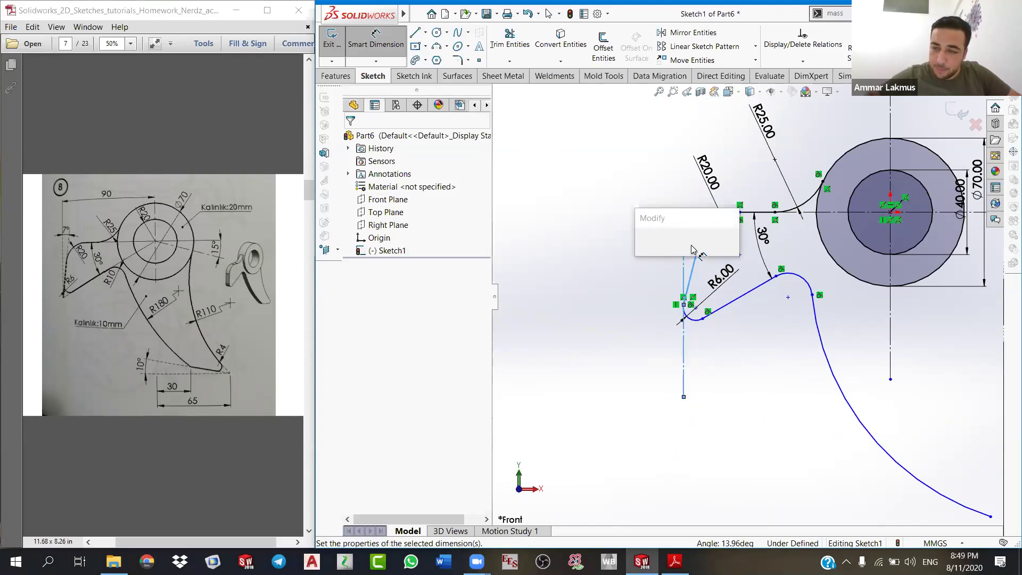
{"action": "type", "text": "7"}
{"action": "key", "text": "Return"}
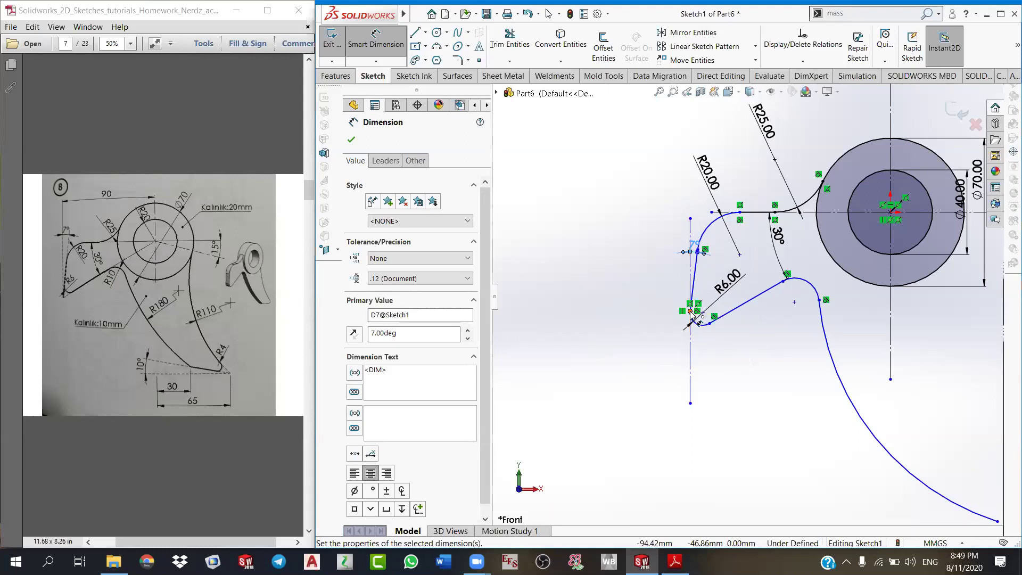
Step: Dimension the horizontal distance from the vertical construction line to the circles' centre as 90 mm
{"action": "left_click", "coordinate": [690, 346]}
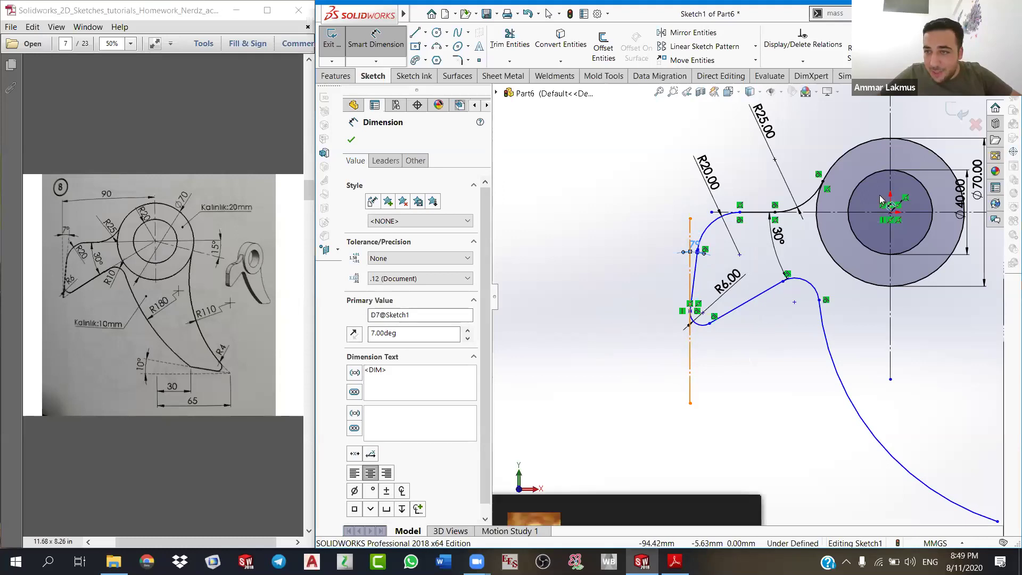
{"action": "left_click", "coordinate": [889, 123]}
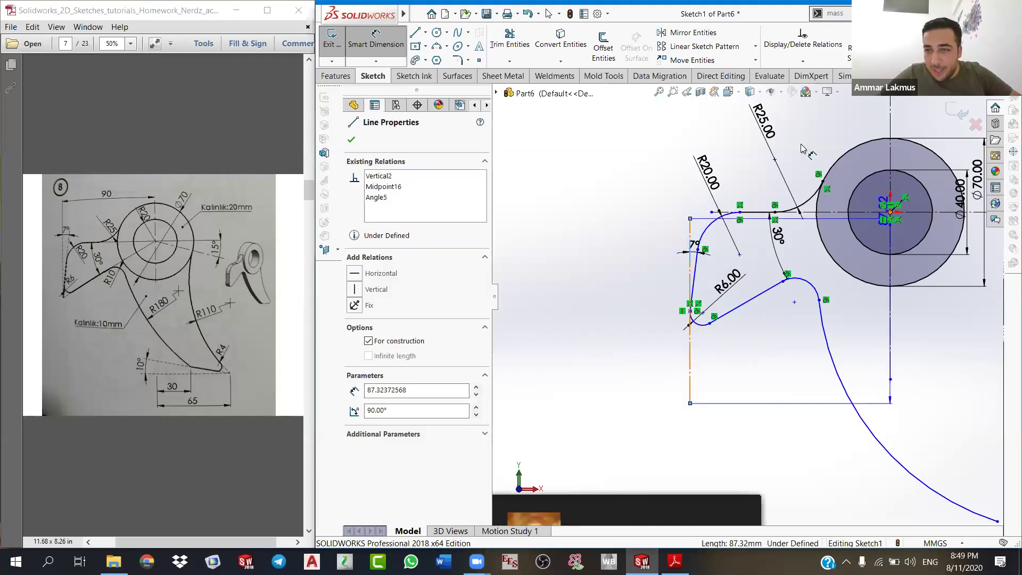
{"action": "scroll", "coordinate": [797, 141], "scroll_direction": "up", "scroll_amount": 2}
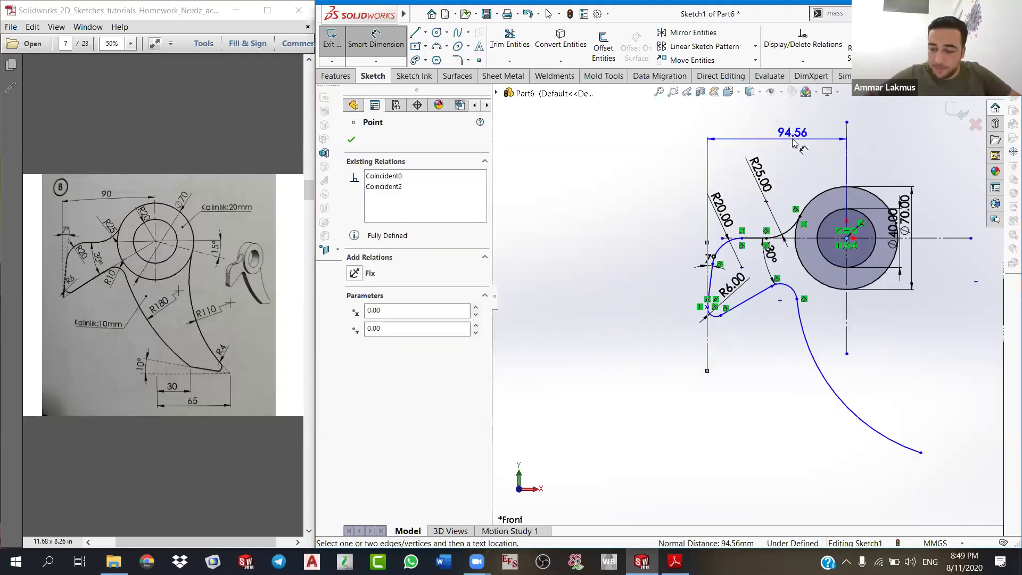
{"action": "left_click", "coordinate": [793, 143]}
{"action": "type", "text": "90"}
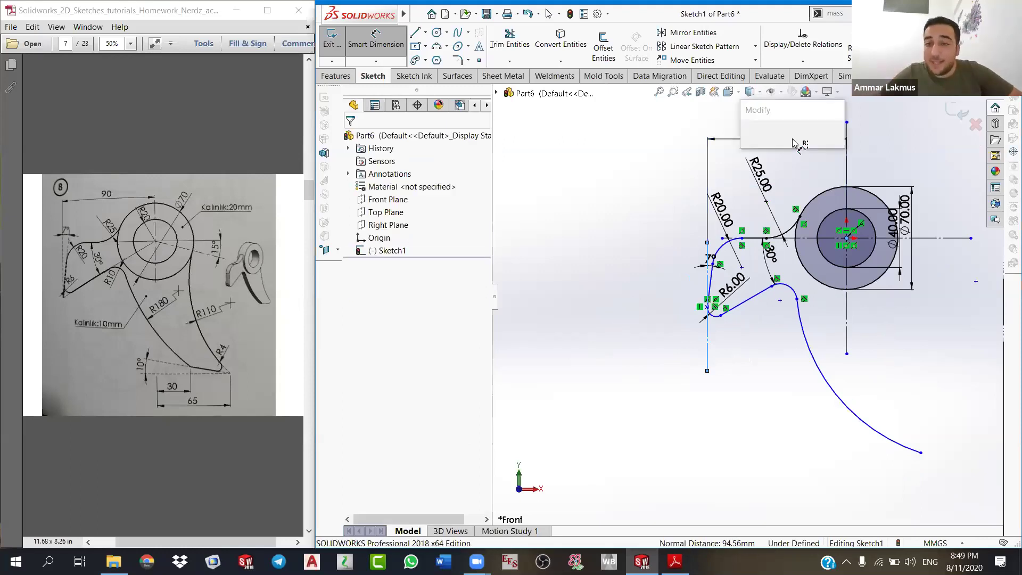
{"action": "key", "text": "Return"}
{"action": "right_click", "coordinate": [747, 254]}
{"action": "left_click", "coordinate": [741, 263]}
Step: Shorten the horizontal centreline by moving its end near the arm's upper arc to about 80 mm from the origin
{"action": "scroll", "coordinate": [742, 267], "scroll_direction": "down", "scroll_amount": 2}
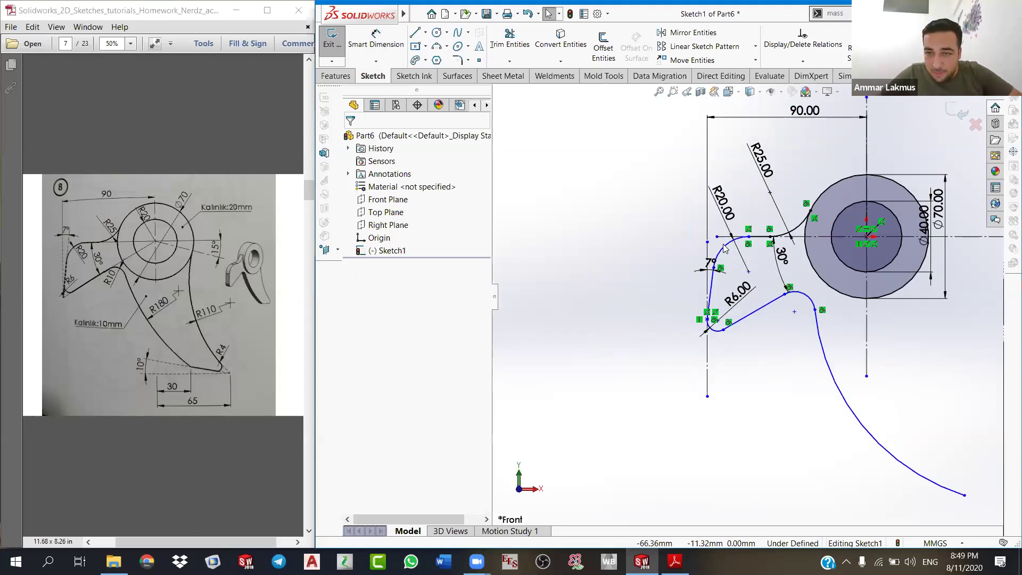
{"action": "scroll", "coordinate": [741, 250], "scroll_direction": "down", "scroll_amount": 2}
{"action": "left_click_drag", "start_coordinate": [705, 229], "coordinate": [606, 261]}
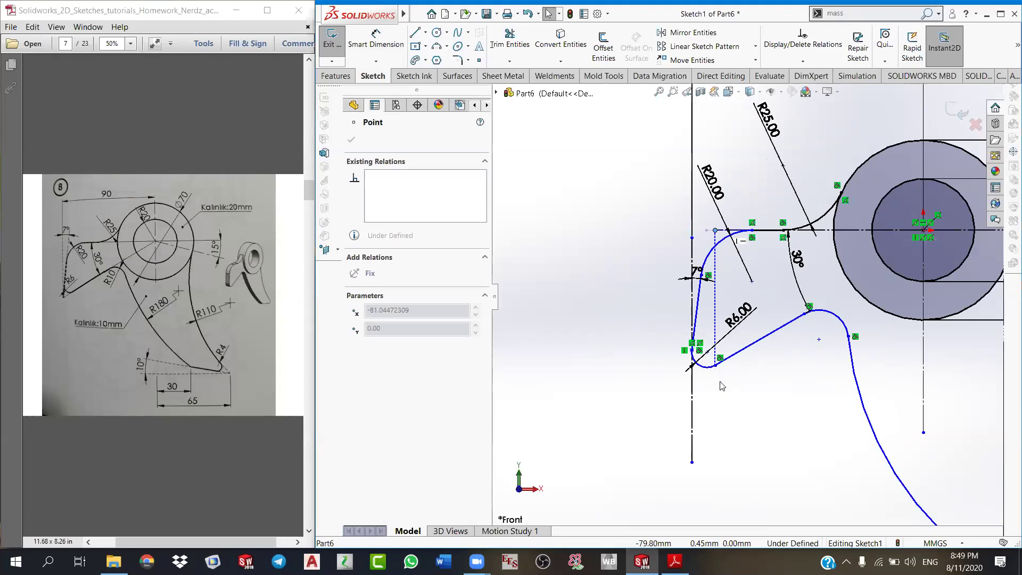
{"action": "left_click", "coordinate": [697, 322]}
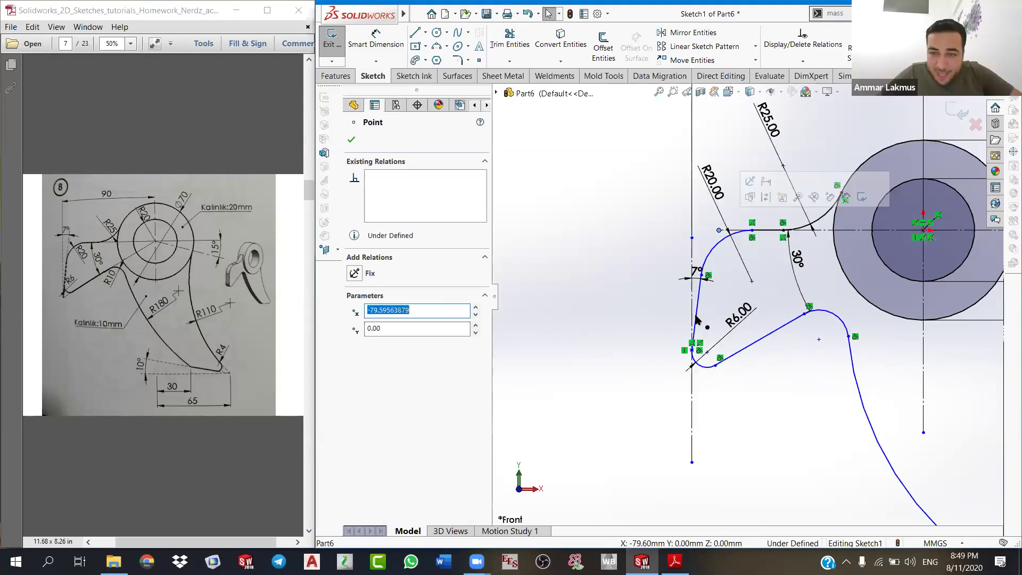
Step: Try to sketch a midpoint line along the arm's slanted line, centred on its lower end, and undo it
{"action": "key", "text": "Escape"}
{"action": "scroll", "coordinate": [696, 319], "scroll_direction": "down", "scroll_amount": 1}
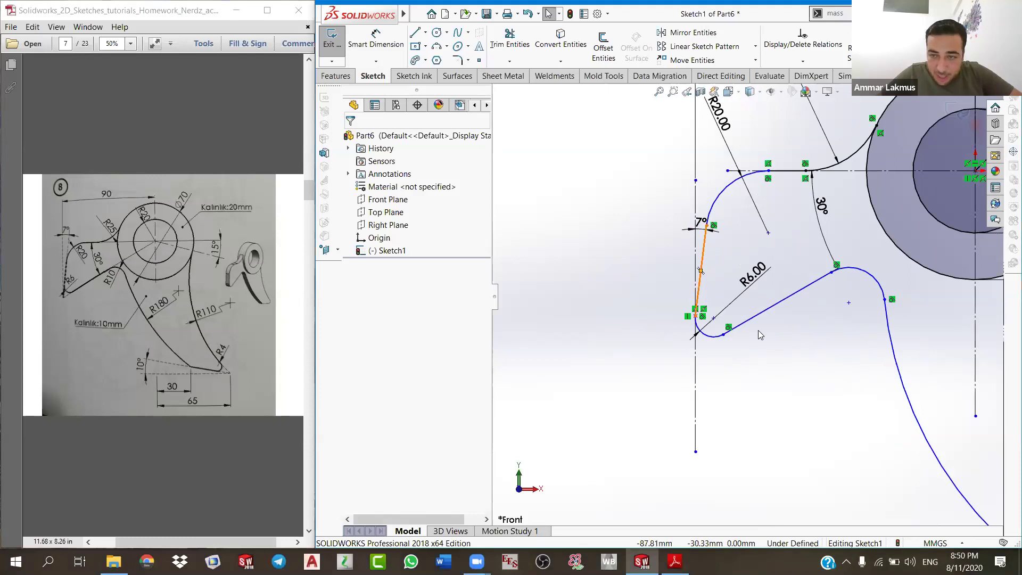
{"action": "left_click", "coordinate": [695, 335]}
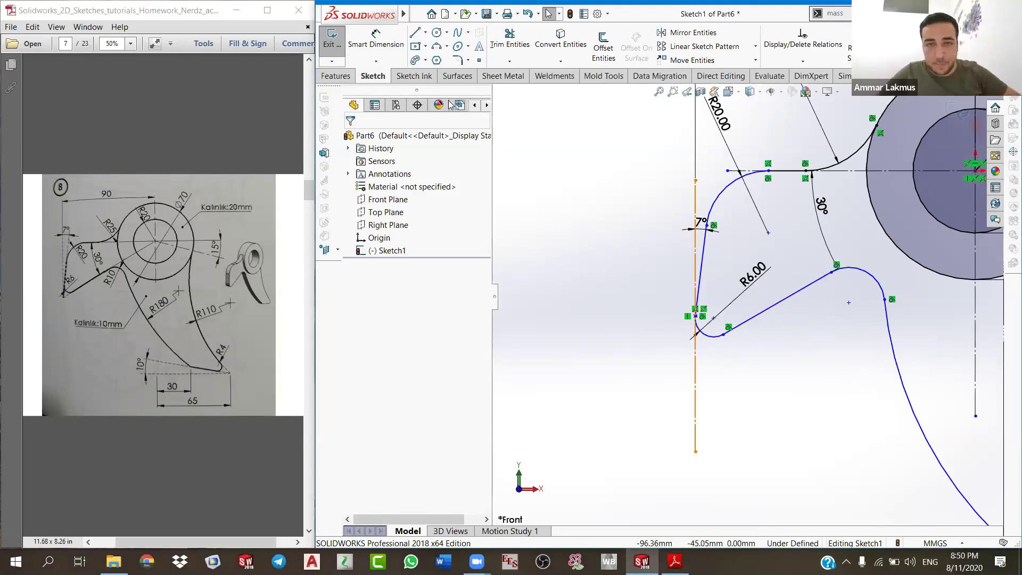
{"action": "left_click", "coordinate": [425, 33]}
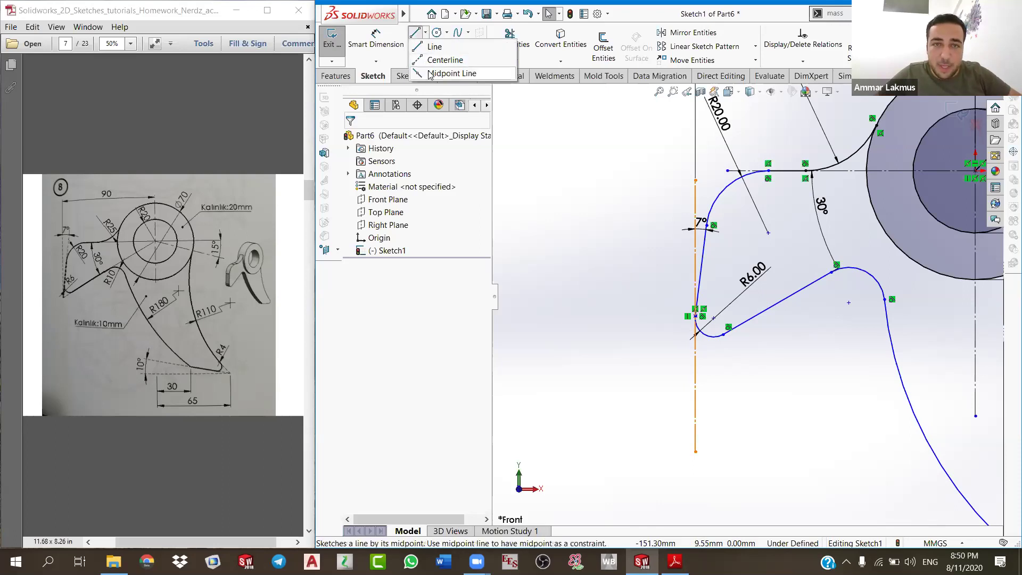
{"action": "left_click", "coordinate": [447, 73]}
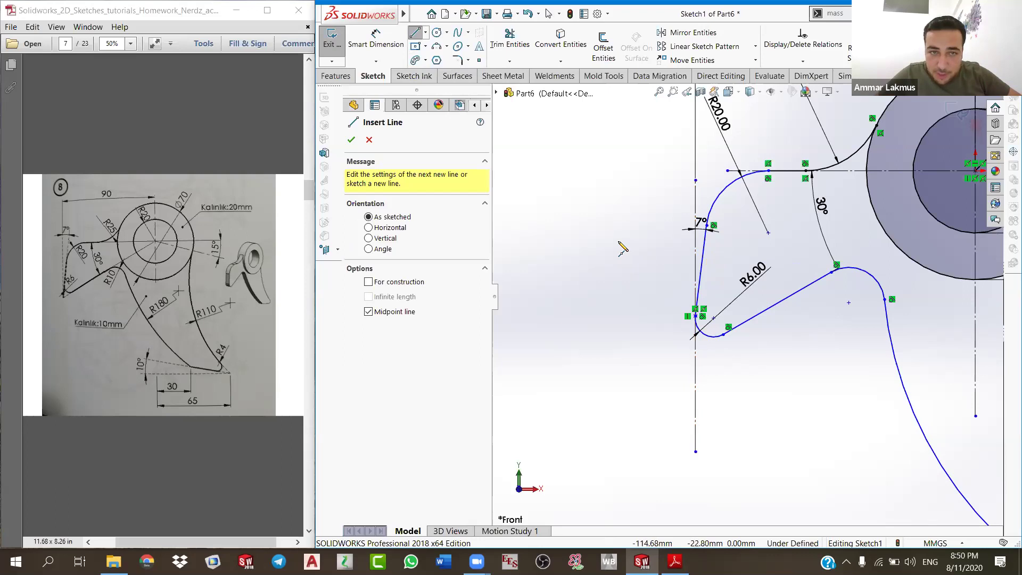
{"action": "left_click", "coordinate": [368, 139]}
{"action": "left_click", "coordinate": [425, 33]}
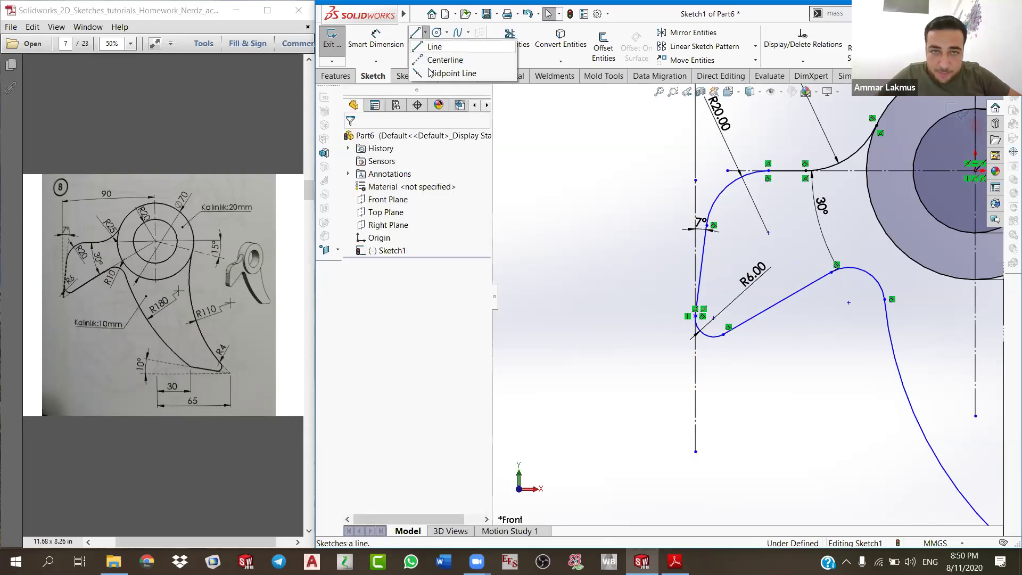
{"action": "left_click", "coordinate": [447, 73]}
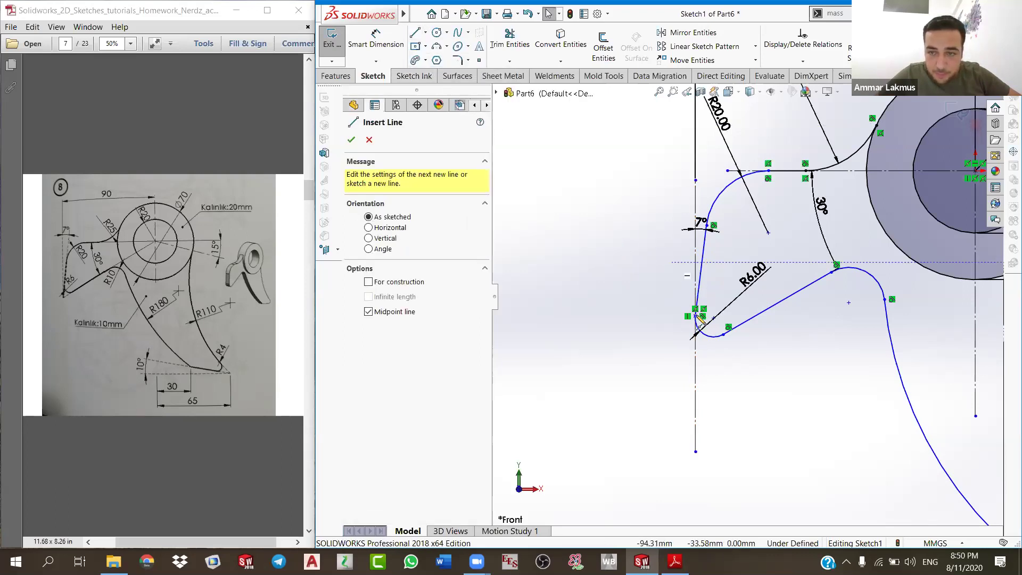
{"action": "left_click", "coordinate": [705, 264]}
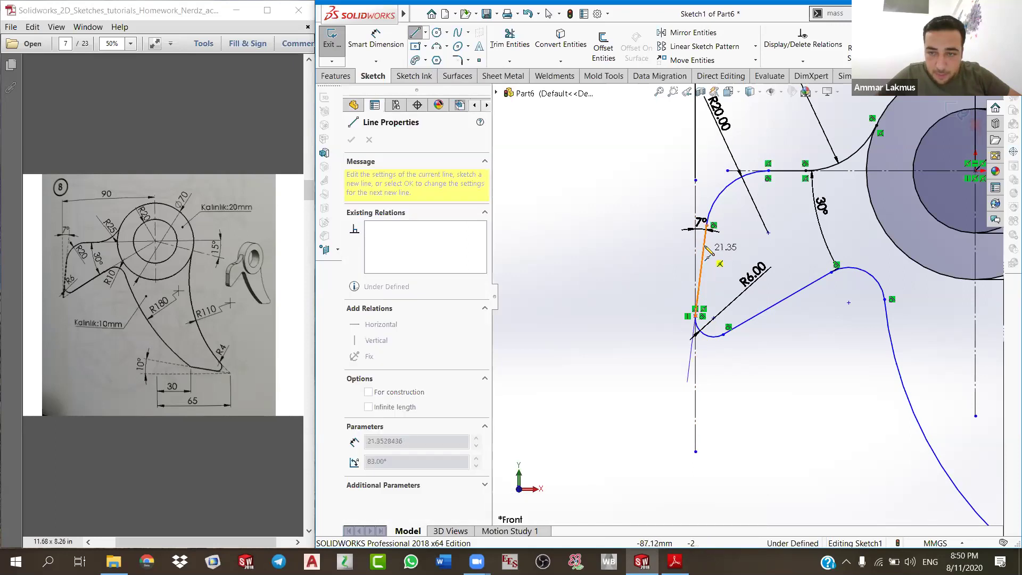
{"action": "right_click", "coordinate": [637, 262]}
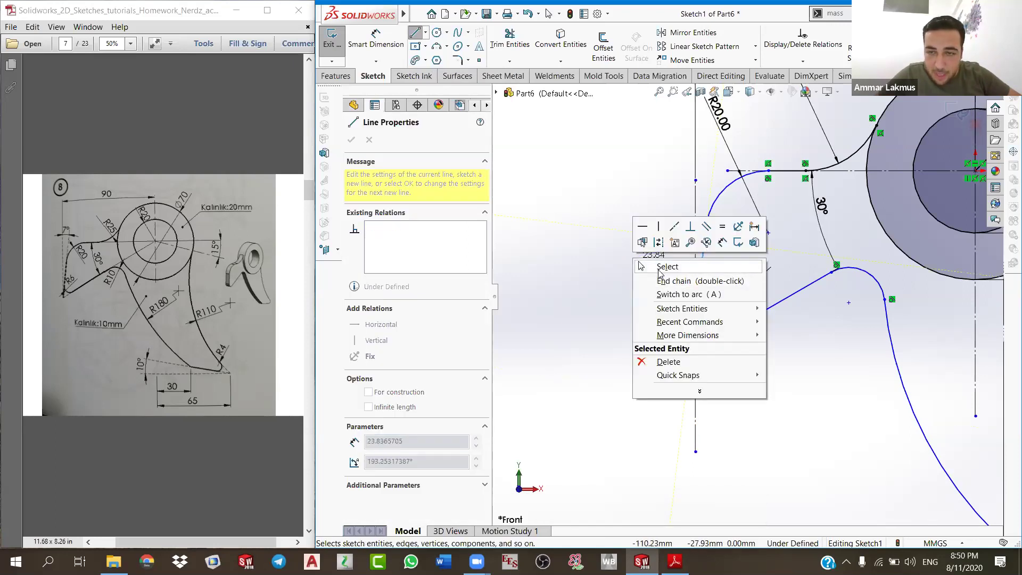
{"action": "left_click", "coordinate": [659, 268]}
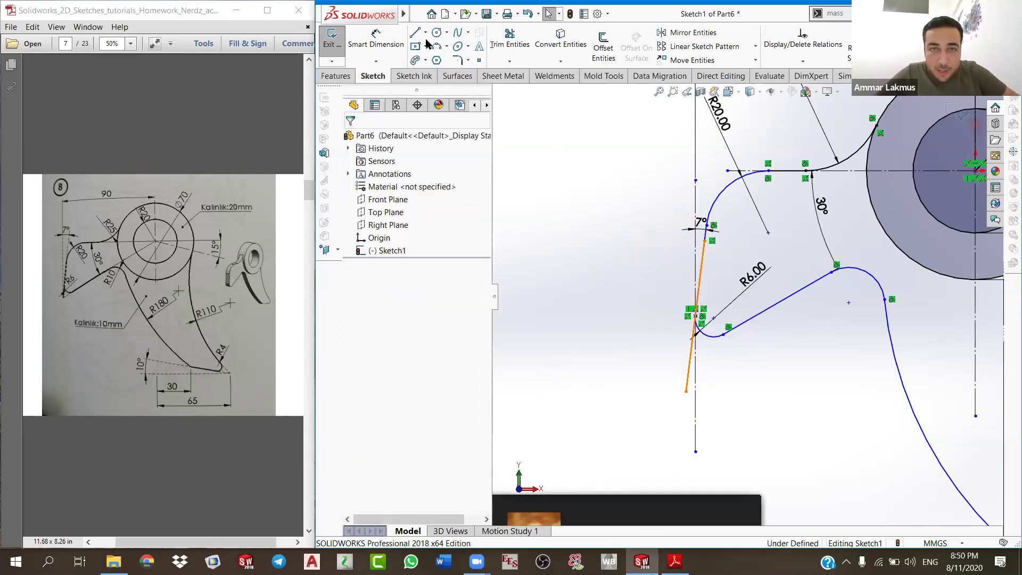
{"action": "key", "text": "ctrl+z"}
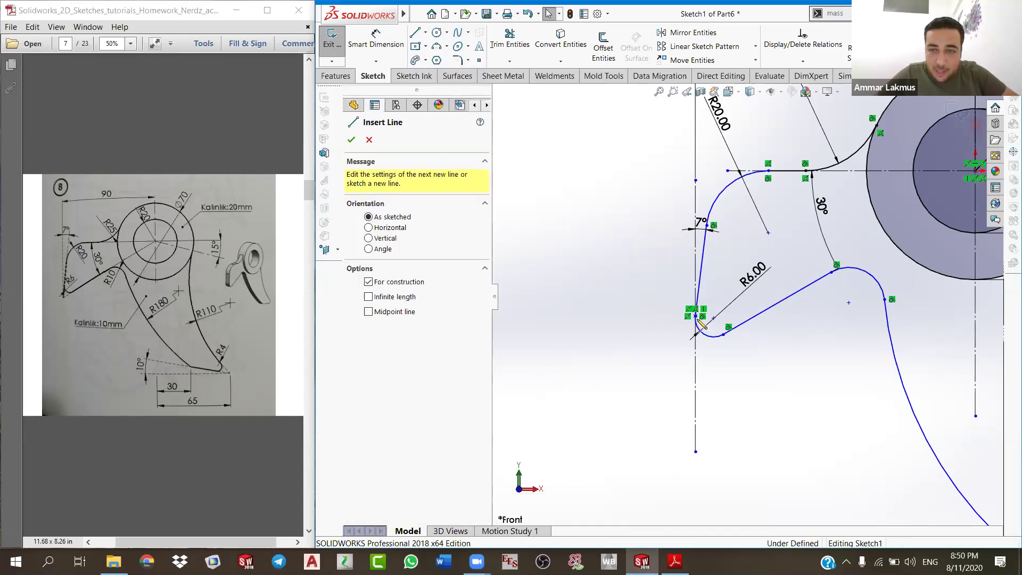
Step: Sketch a centerline about 22 mm long running downward from the lower end of the arm's slanted line
{"action": "left_click", "coordinate": [695, 316]}
{"action": "left_click", "coordinate": [695, 336]}
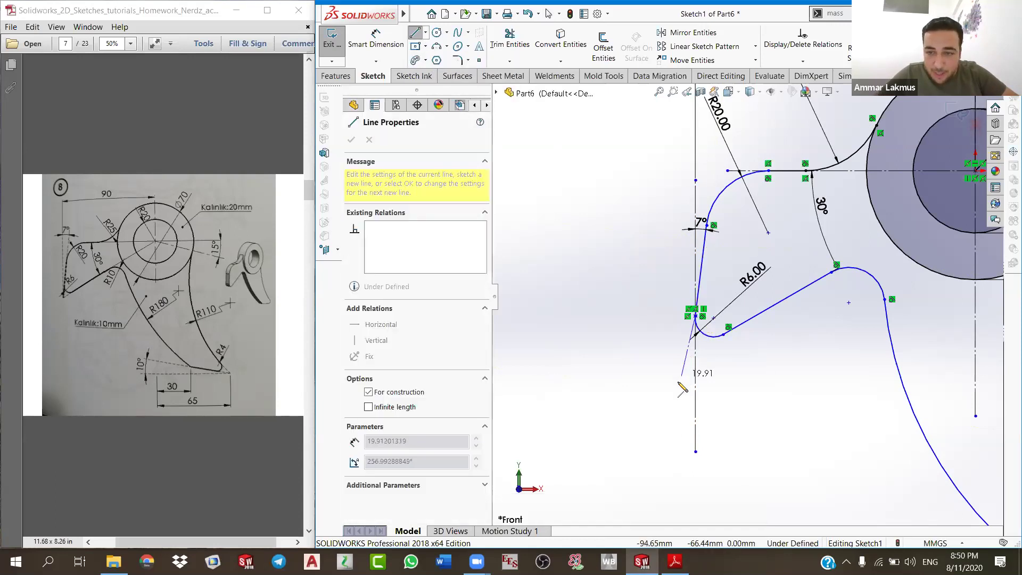
{"action": "left_click", "coordinate": [680, 384]}
{"action": "right_click", "coordinate": [666, 356]}
{"action": "left_click", "coordinate": [686, 365]}
Step: Make the short centerline collinear with the arm's slanted line
{"action": "left_click", "coordinate": [700, 271]}
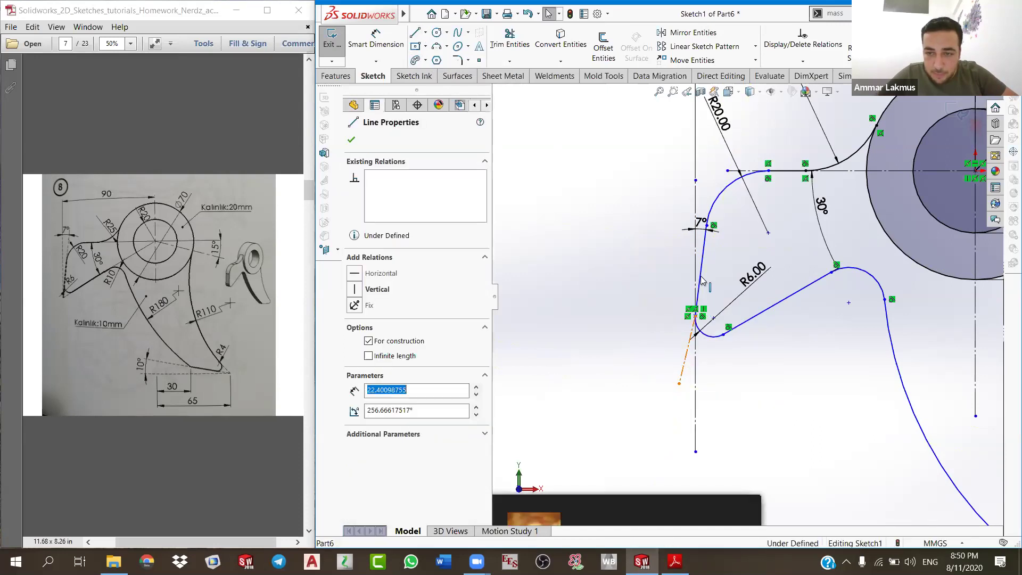
{"action": "left_click", "coordinate": [687, 360], "text": "ctrl"}
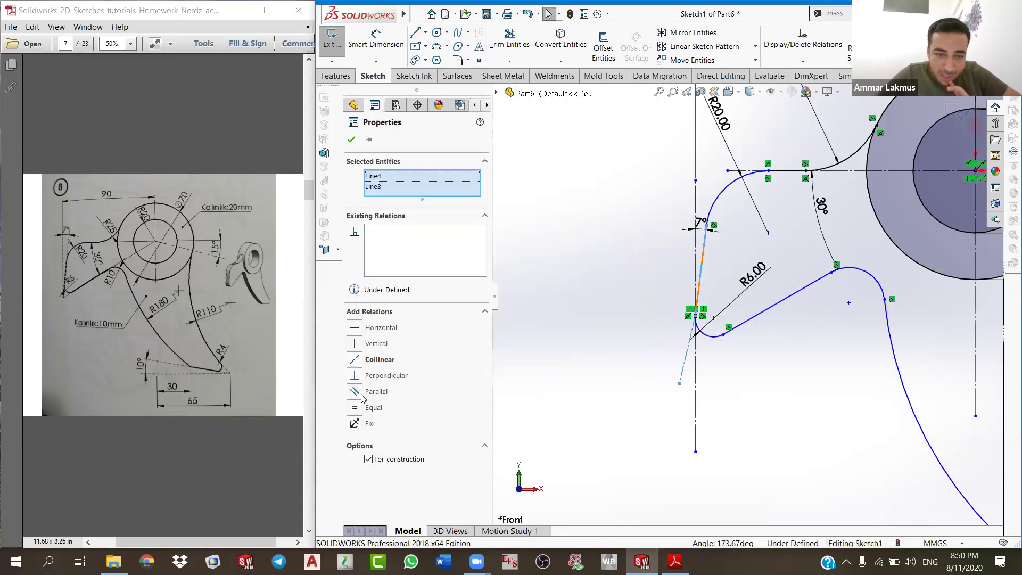
{"action": "left_click", "coordinate": [355, 361]}
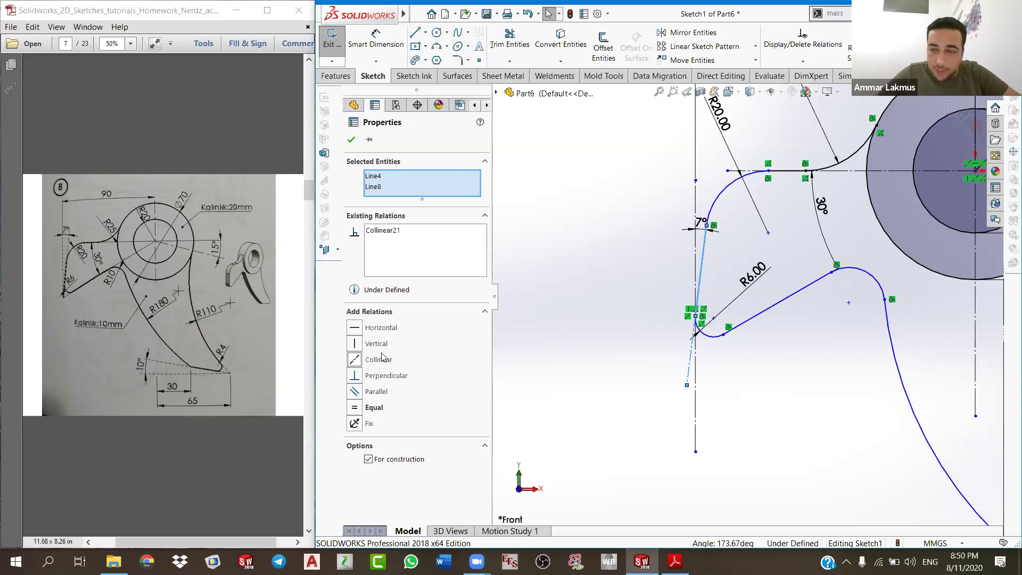
{"action": "left_click", "coordinate": [350, 139]}
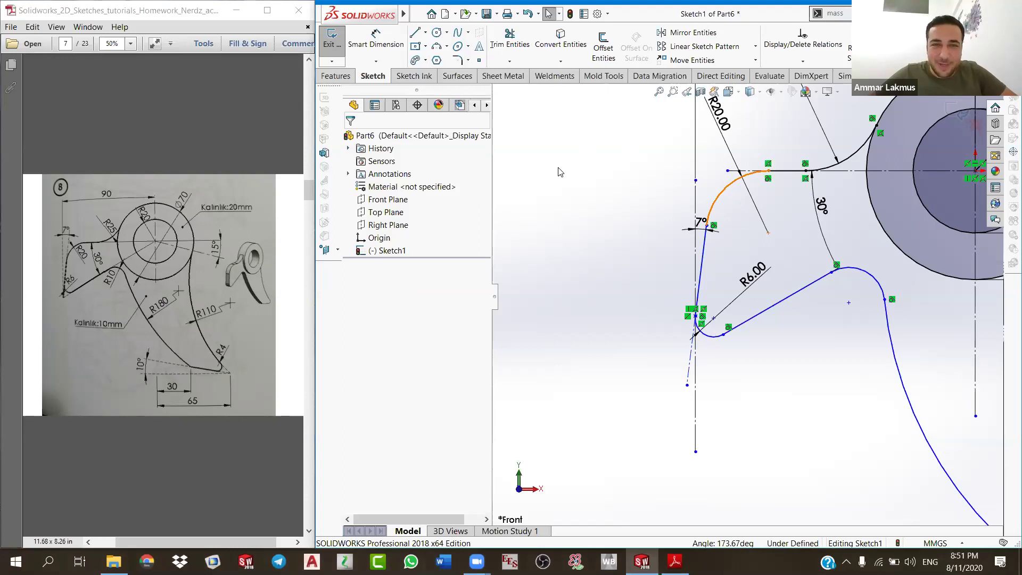
{"action": "left_click", "coordinate": [518, 144]}
Step: Sketch a centerline about 24 mm long from the R6 arc's other end, tangent to the arc and extending the 30° line
{"action": "left_click", "coordinate": [425, 33]}
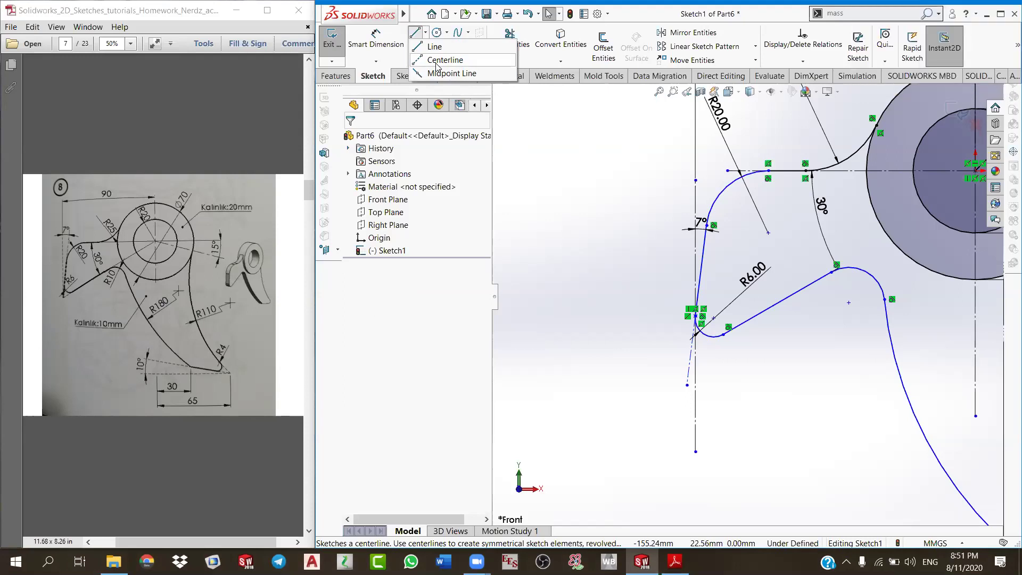
{"action": "left_click", "coordinate": [436, 61]}
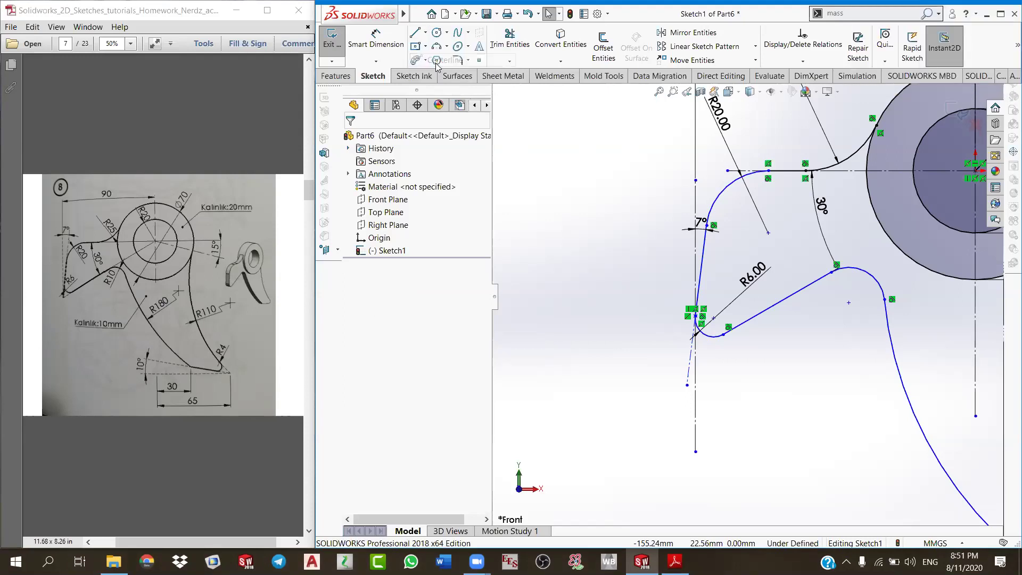
{"action": "left_click", "coordinate": [724, 335]}
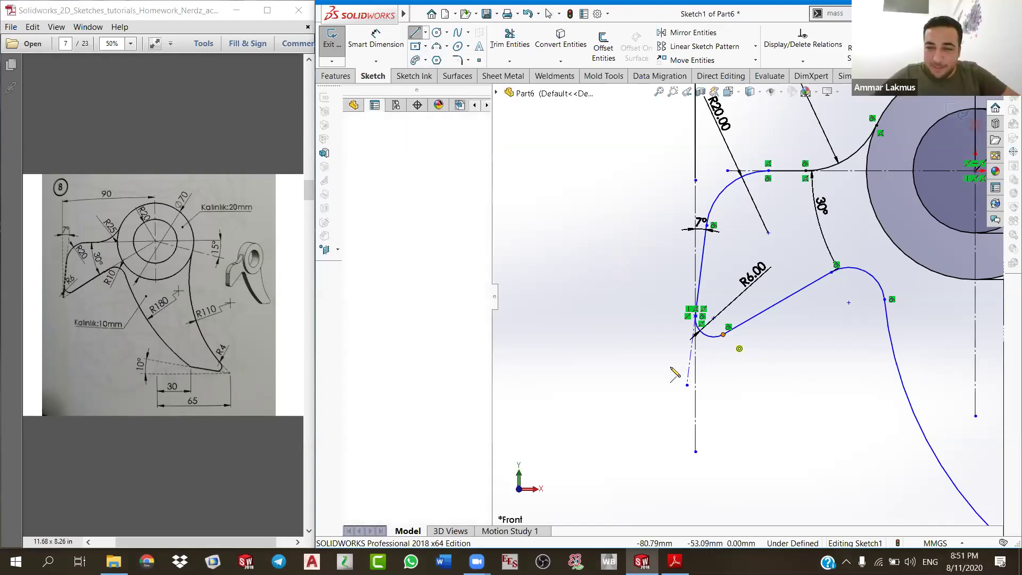
{"action": "left_click", "coordinate": [674, 375]}
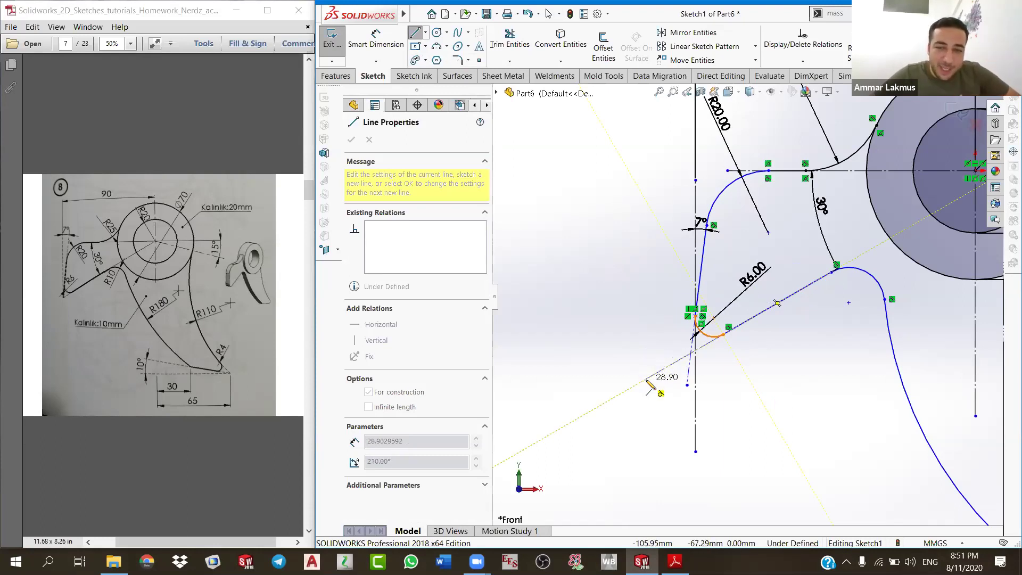
{"action": "left_click", "coordinate": [657, 372]}
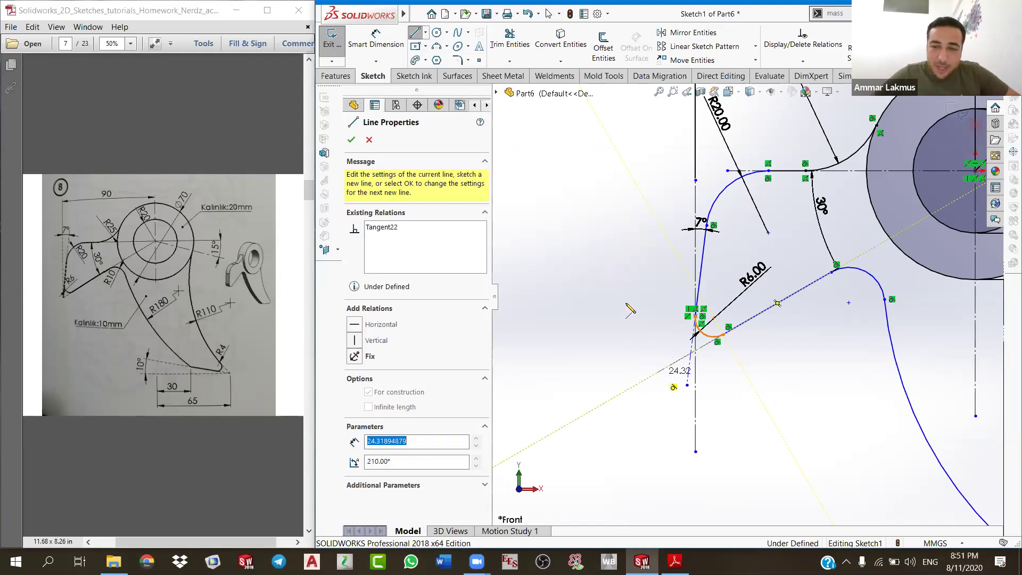
{"action": "right_click", "coordinate": [643, 318]}
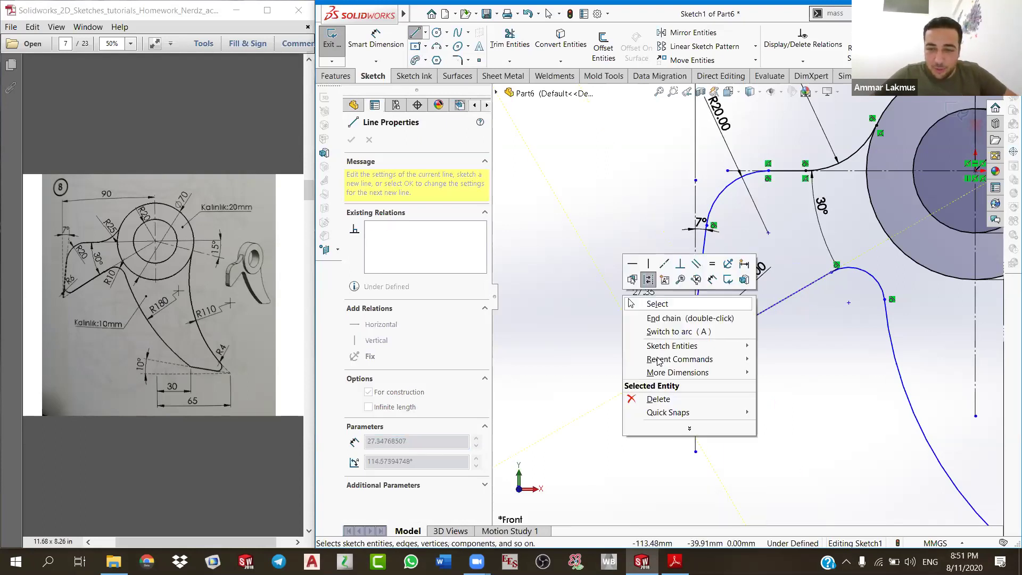
{"action": "key", "text": "Escape"}
{"action": "key", "text": "Escape"}
Step: Merge the free endpoints of the two short centerlines into one corner point beyond the R6 arc
{"action": "left_click", "coordinate": [686, 385]}
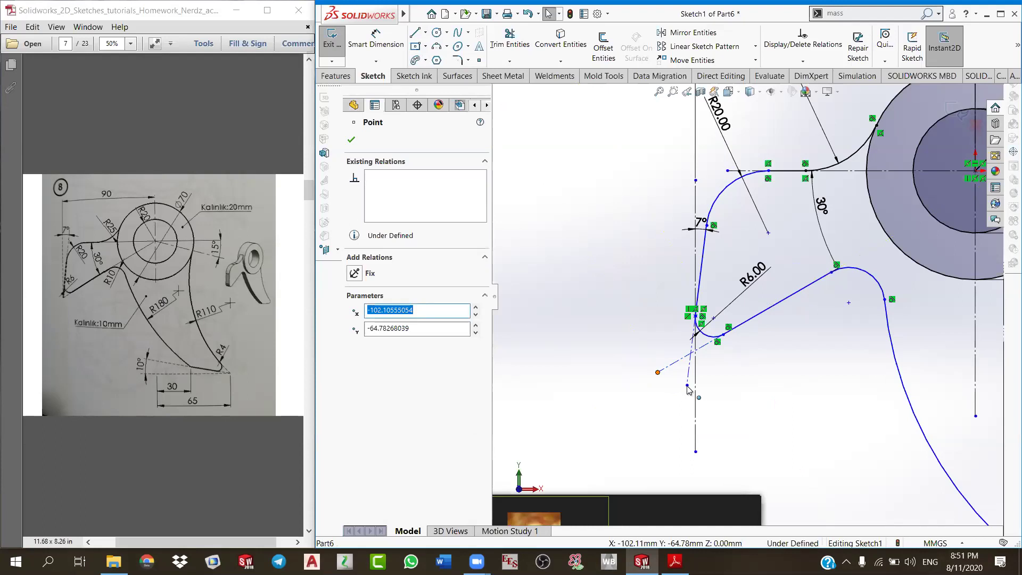
{"action": "left_click", "coordinate": [687, 385], "text": "ctrl"}
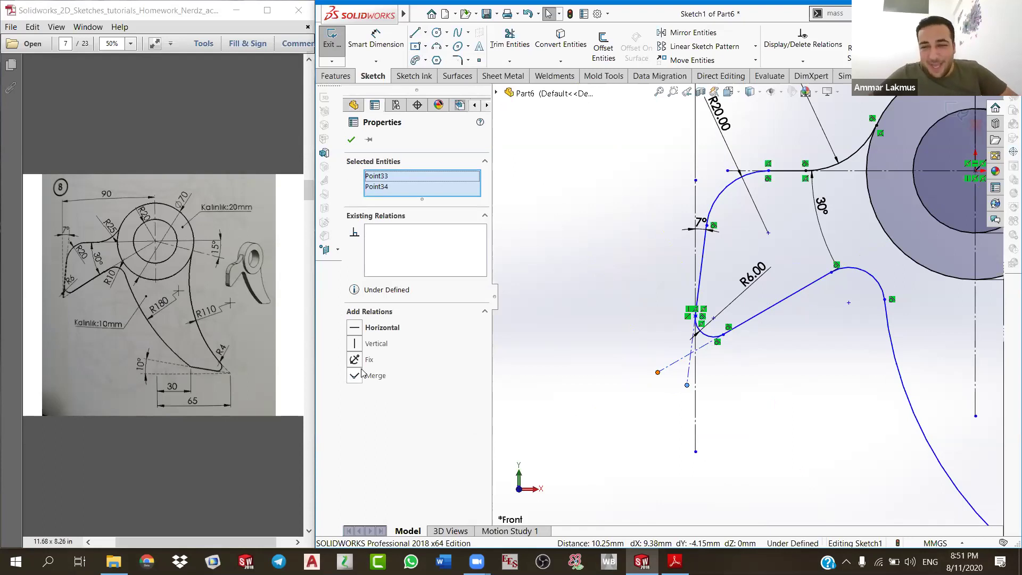
{"action": "left_click", "coordinate": [356, 375]}
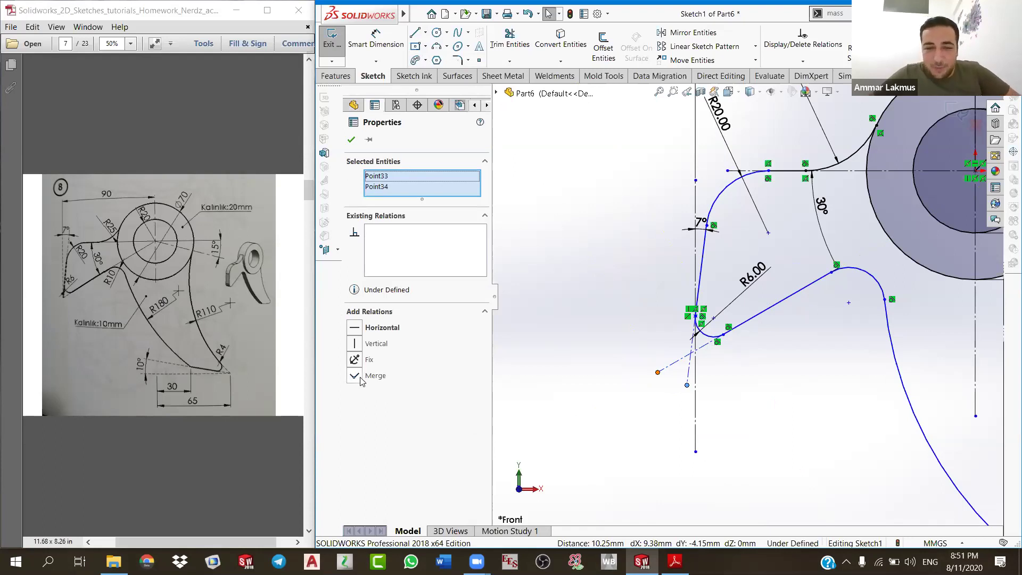
{"action": "left_click", "coordinate": [351, 139]}
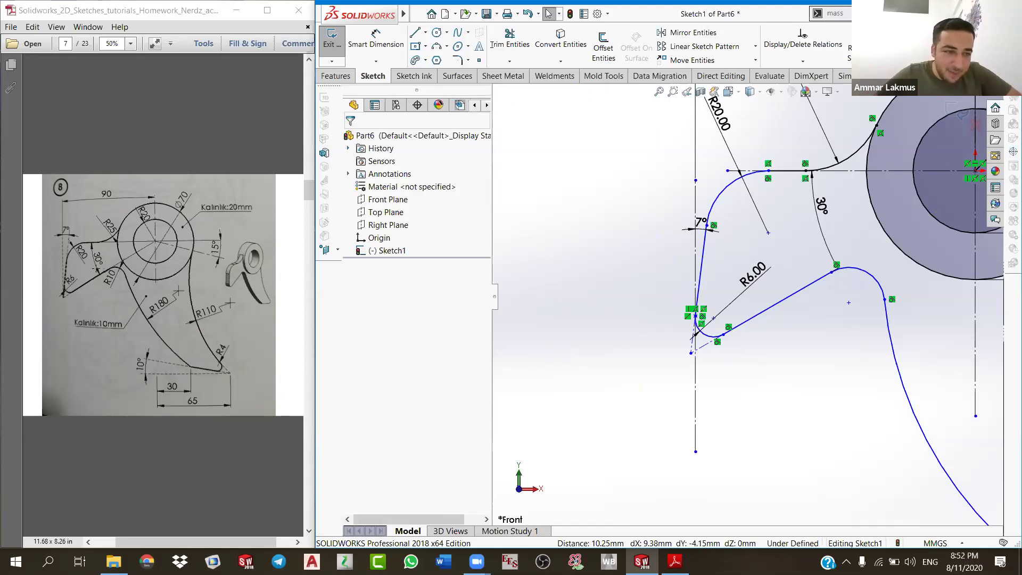
Step: Move the merged corner point slightly to test how the arm's tip can still move
{"action": "left_click", "coordinate": [691, 353]}
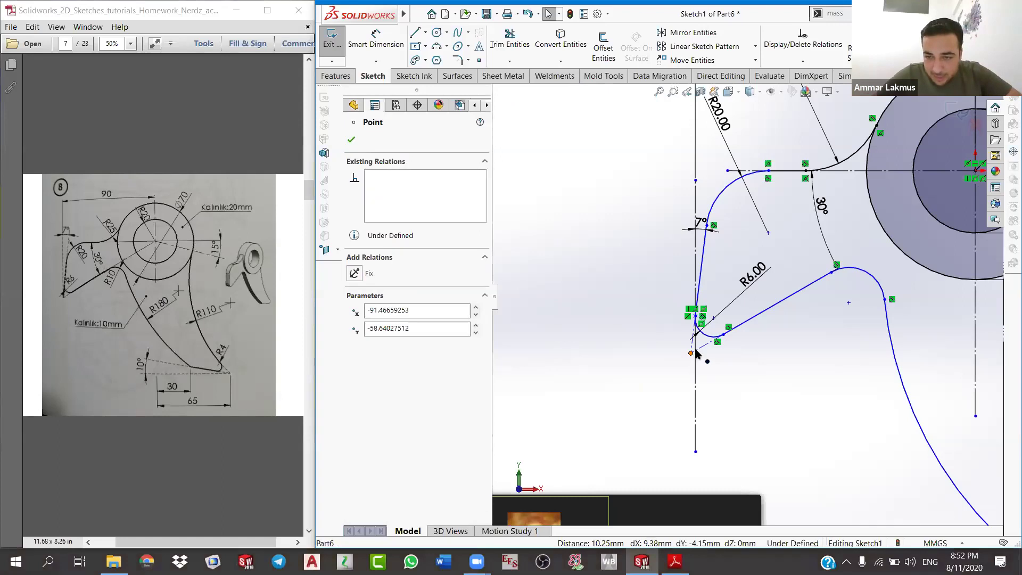
{"action": "mouse_move", "coordinate": [699, 353]}
{"action": "left_mouse_down"}
{"action": "mouse_move", "coordinate": [700, 344]}
{"action": "mouse_move", "coordinate": [729, 372]}
{"action": "mouse_move", "coordinate": [698, 366]}
{"action": "left_mouse_up"}
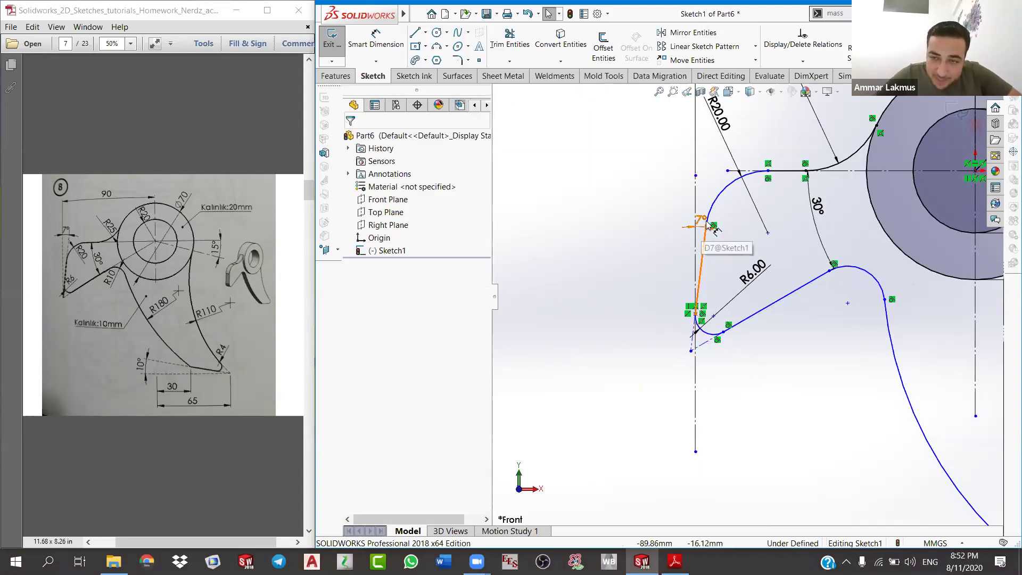
{"action": "mouse_move", "coordinate": [691, 350]}
{"action": "left_mouse_down"}
{"action": "mouse_move", "coordinate": [680, 358]}
{"action": "mouse_move", "coordinate": [724, 351]}
{"action": "mouse_move", "coordinate": [760, 387]}
{"action": "left_mouse_up"}
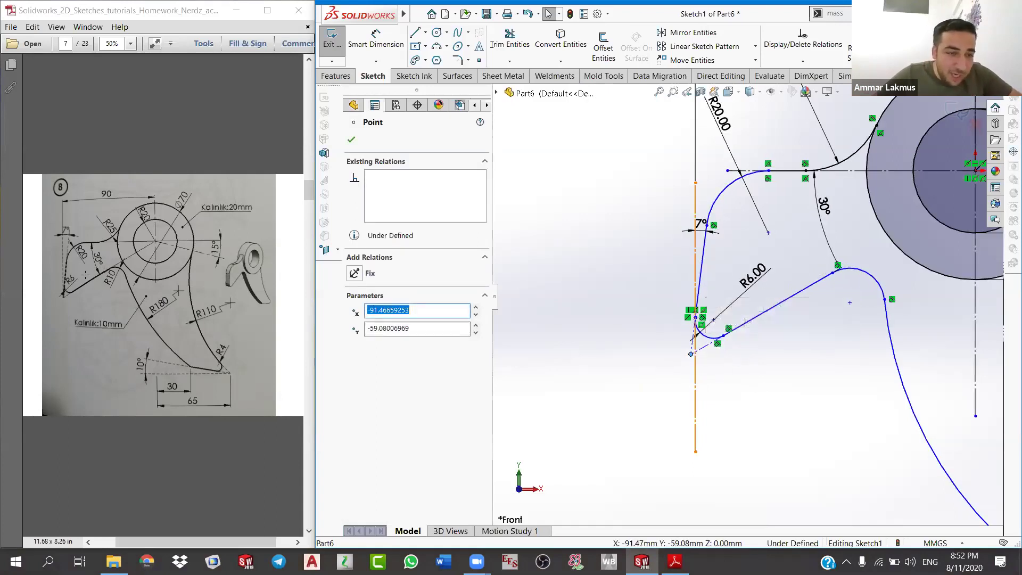
Step: Enlarge the PDF drawing to 125% and examine how the 90 mm dimension relates to the arm's tip
{"action": "scroll", "coordinate": [72, 297], "scroll_direction": "up", "scroll_amount": 1, "text": "ctrl"}
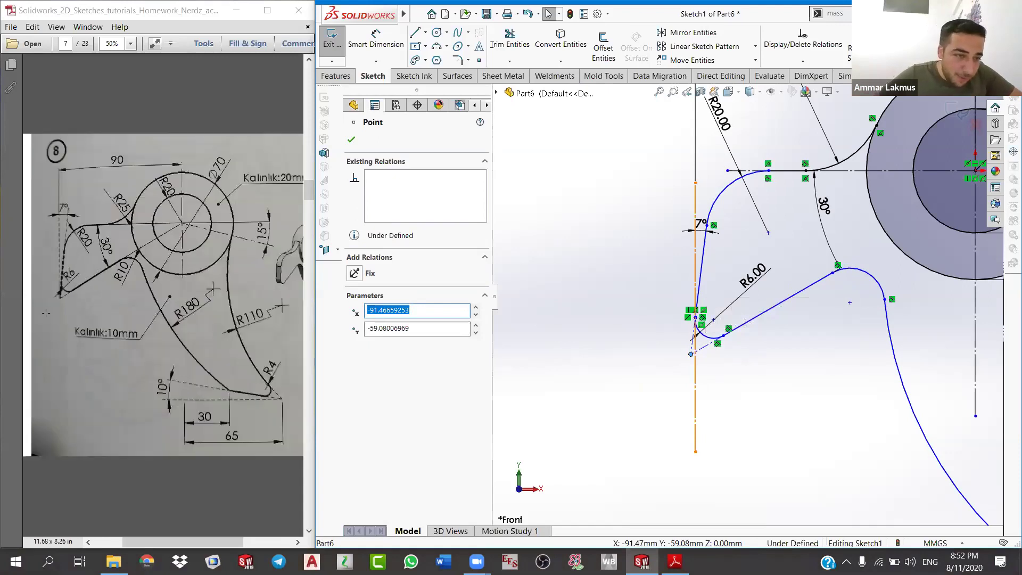
{"action": "scroll", "coordinate": [73, 290], "scroll_direction": "up", "scroll_amount": 1, "text": "ctrl"}
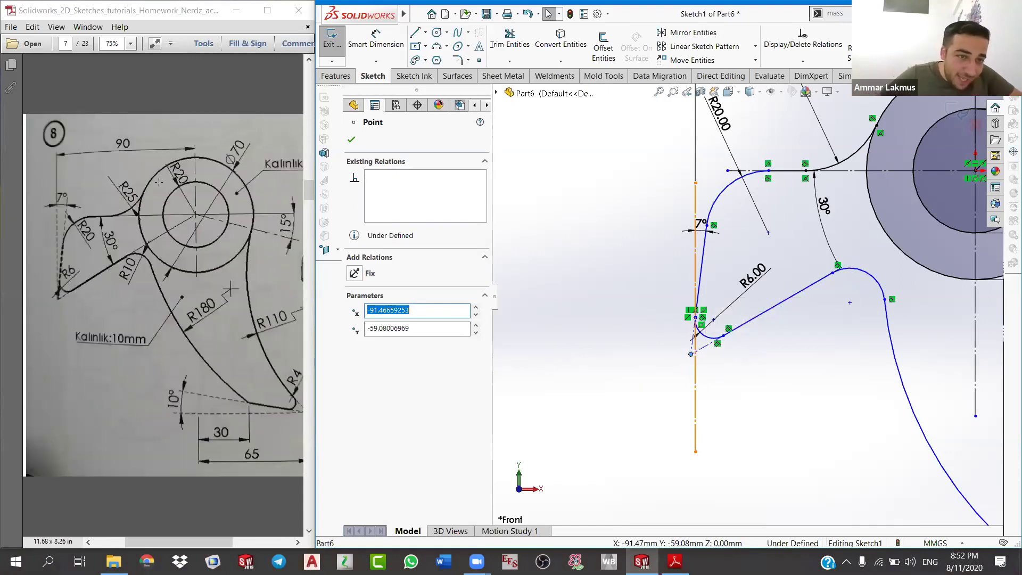
{"action": "scroll", "coordinate": [72, 279], "scroll_direction": "up", "scroll_amount": 2, "text": "ctrl"}
{"action": "left_click_drag", "start_coordinate": [309, 206], "coordinate": [307, 198]}
{"action": "scroll", "coordinate": [205, 239], "scroll_direction": "up", "scroll_amount": 2}
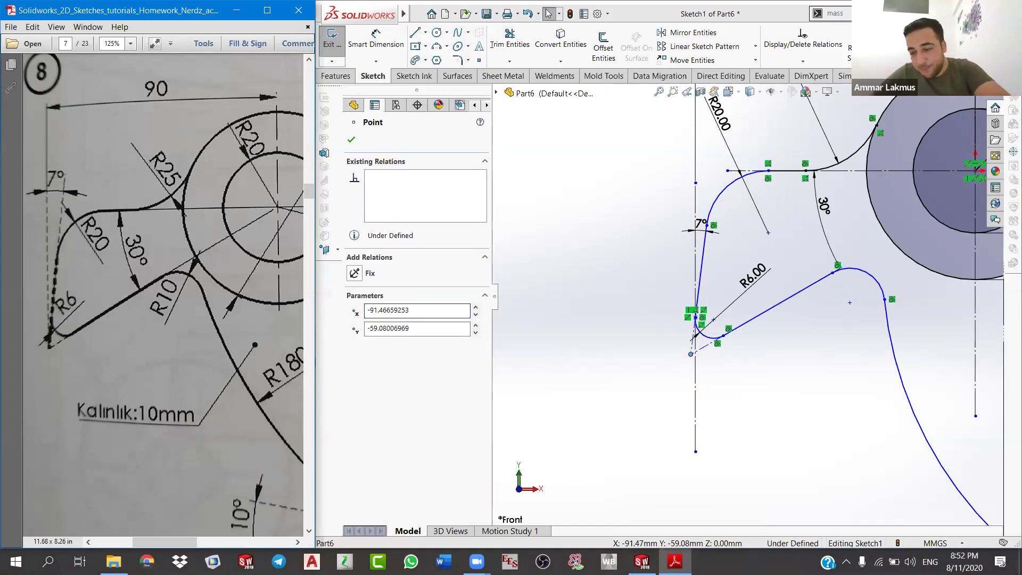
Step: Dimension the horizontal distance from the corner point beyond the R6 arc to the circles' centre as 90 mm
{"action": "scroll", "coordinate": [760, 287], "scroll_direction": "up", "scroll_amount": 4}
{"action": "key", "text": "Escape"}
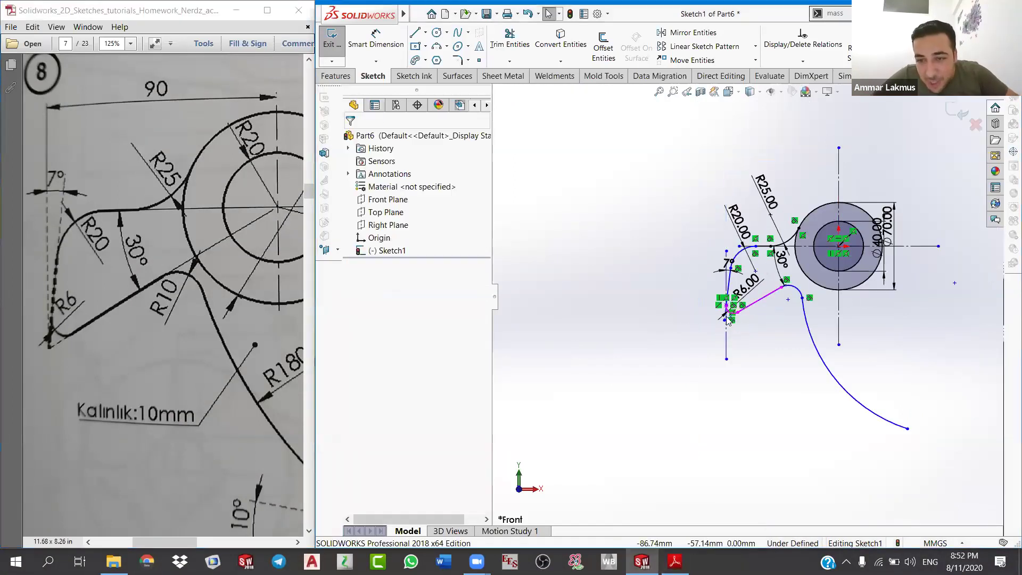
{"action": "scroll", "coordinate": [723, 318], "scroll_direction": "down", "scroll_amount": 3}
{"action": "left_click", "coordinate": [376, 37]}
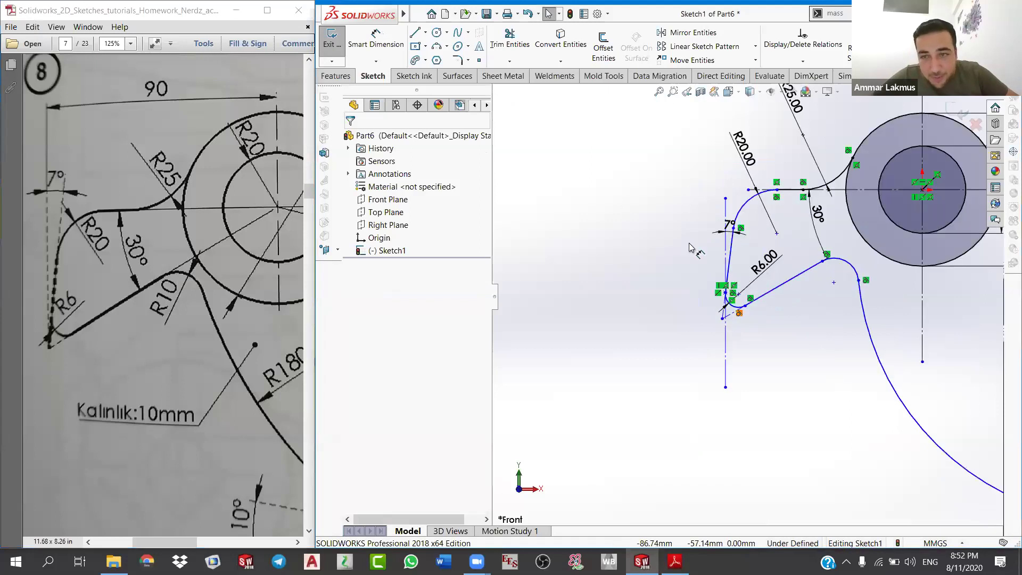
{"action": "scroll", "coordinate": [723, 292], "scroll_direction": "down", "scroll_amount": 1}
{"action": "scroll", "coordinate": [723, 293], "scroll_direction": "down", "scroll_amount": 1}
{"action": "left_click", "coordinate": [724, 315]}
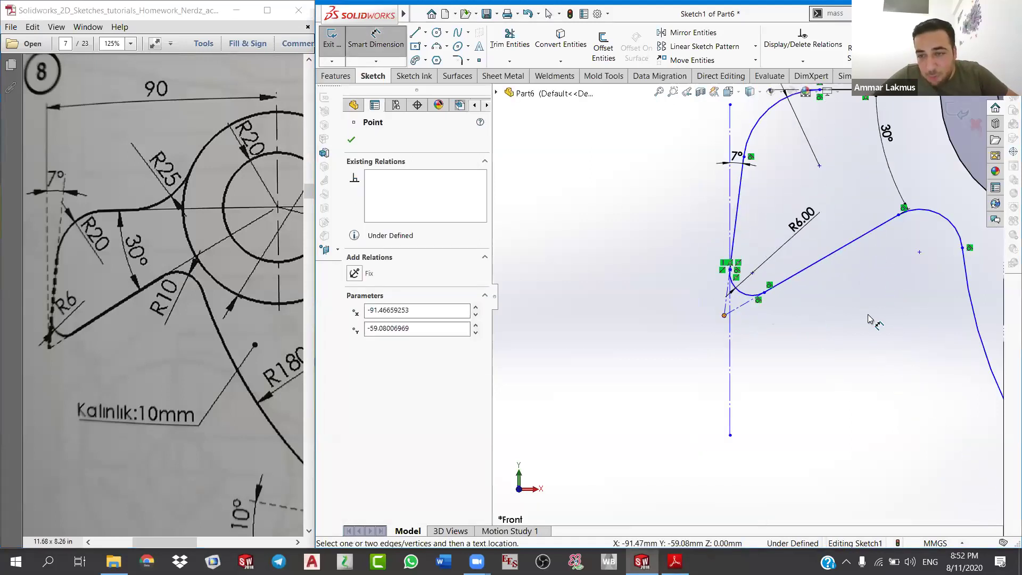
{"action": "scroll", "coordinate": [881, 309], "scroll_direction": "up", "scroll_amount": 1}
{"action": "scroll", "coordinate": [916, 231], "scroll_direction": "up", "scroll_amount": 2}
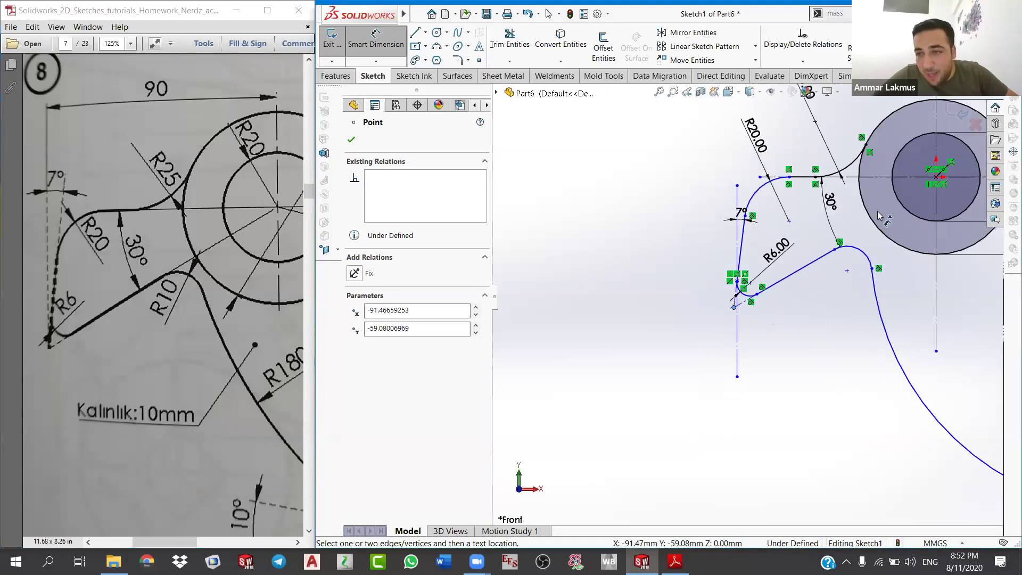
{"action": "scroll", "coordinate": [878, 214], "scroll_direction": "up", "scroll_amount": 2}
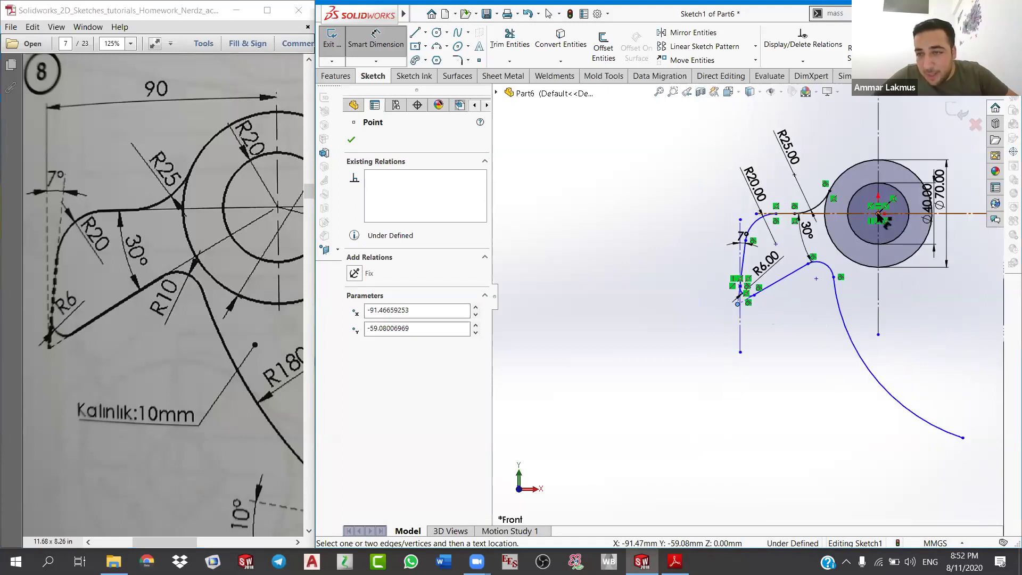
{"action": "left_click", "coordinate": [878, 214]}
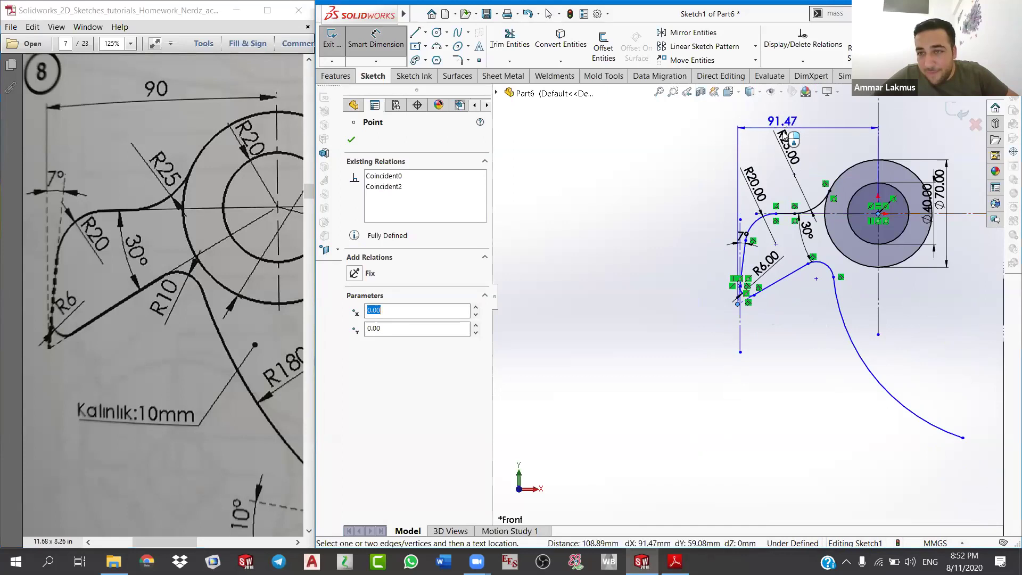
{"action": "scroll", "coordinate": [777, 178], "scroll_direction": "up", "scroll_amount": 3}
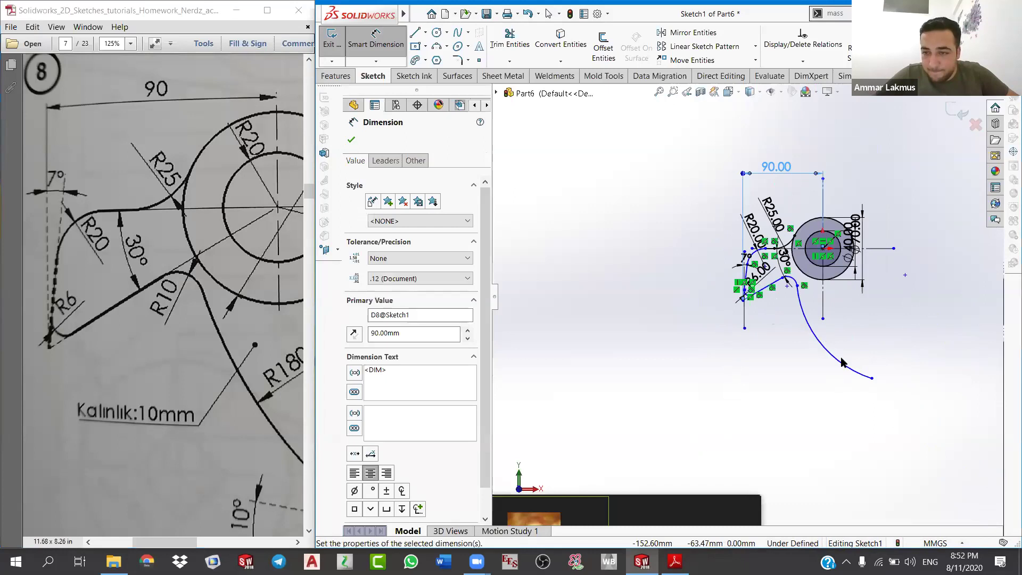
{"action": "scroll", "coordinate": [777, 323], "scroll_direction": "down", "scroll_amount": 3}
{"action": "key", "text": "Escape"}
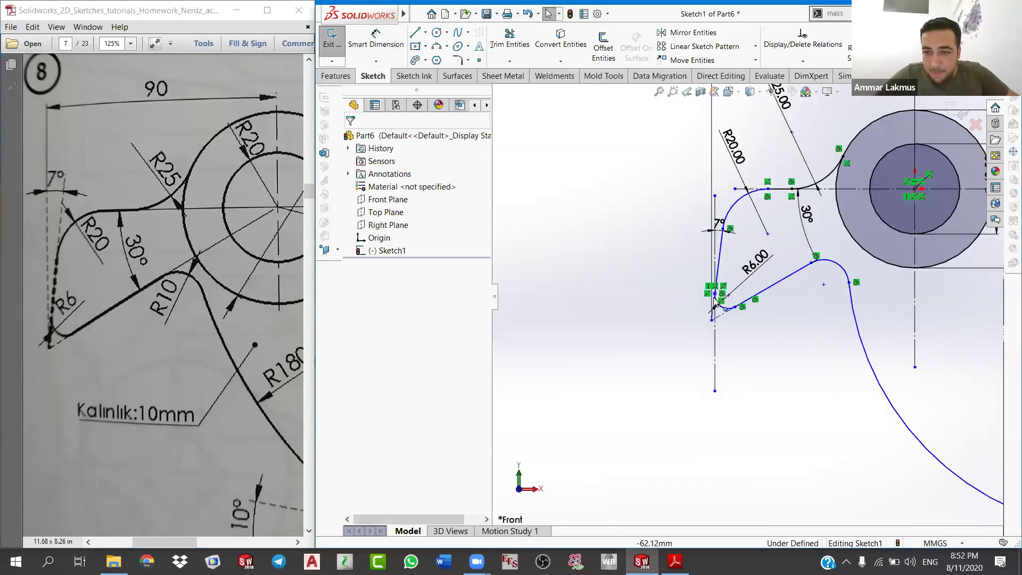
Step: Move the R6 arc's endpoint on the 30° line slightly to test the arm's remaining freedom
{"action": "scroll", "coordinate": [723, 298], "scroll_direction": "down", "scroll_amount": 2}
{"action": "mouse_move", "coordinate": [722, 293]}
{"action": "left_mouse_down"}
{"action": "mouse_move", "coordinate": [791, 341]}
{"action": "mouse_move", "coordinate": [731, 236]}
{"action": "mouse_move", "coordinate": [725, 205]}
{"action": "left_mouse_up"}
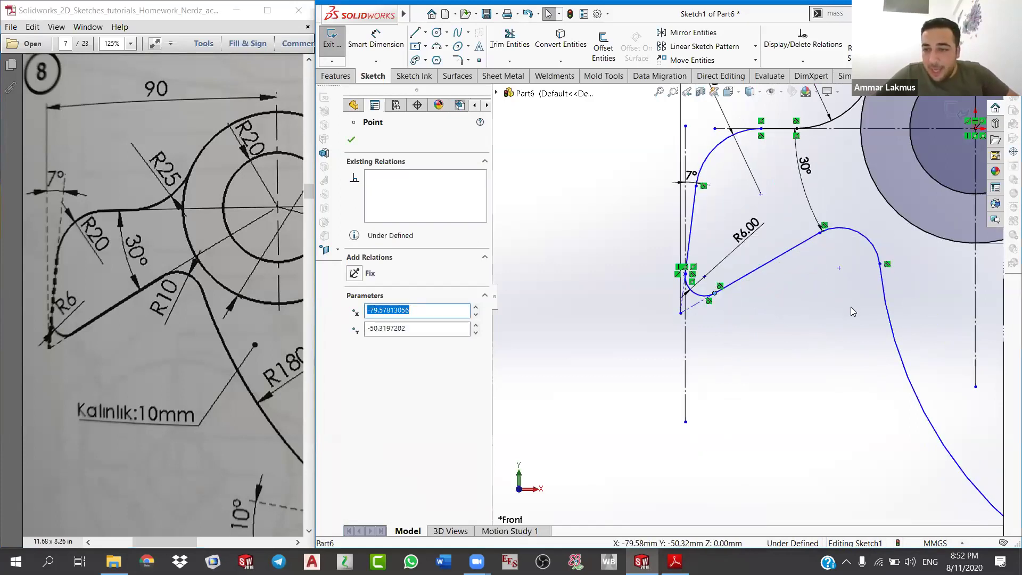
{"action": "scroll", "coordinate": [799, 294], "scroll_direction": "up", "scroll_amount": 2}
{"action": "scroll", "coordinate": [799, 292], "scroll_direction": "up", "scroll_amount": 2}
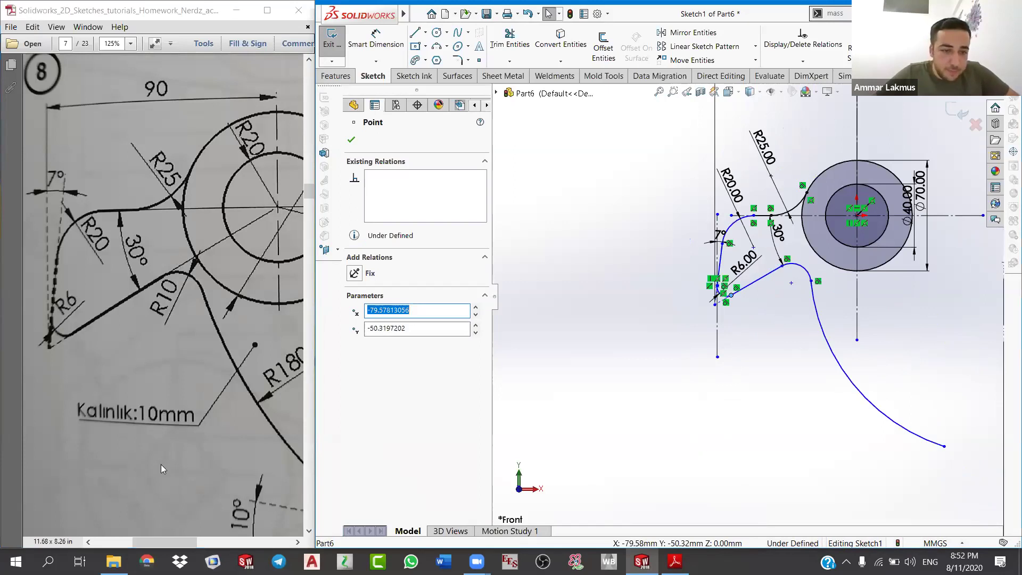
Step: Reduce the PDF drawing to 66.7% and examine how the lever's lower tail end is shaped and dimensioned
{"action": "scroll", "coordinate": [745, 298], "scroll_direction": "up", "scroll_amount": 2}
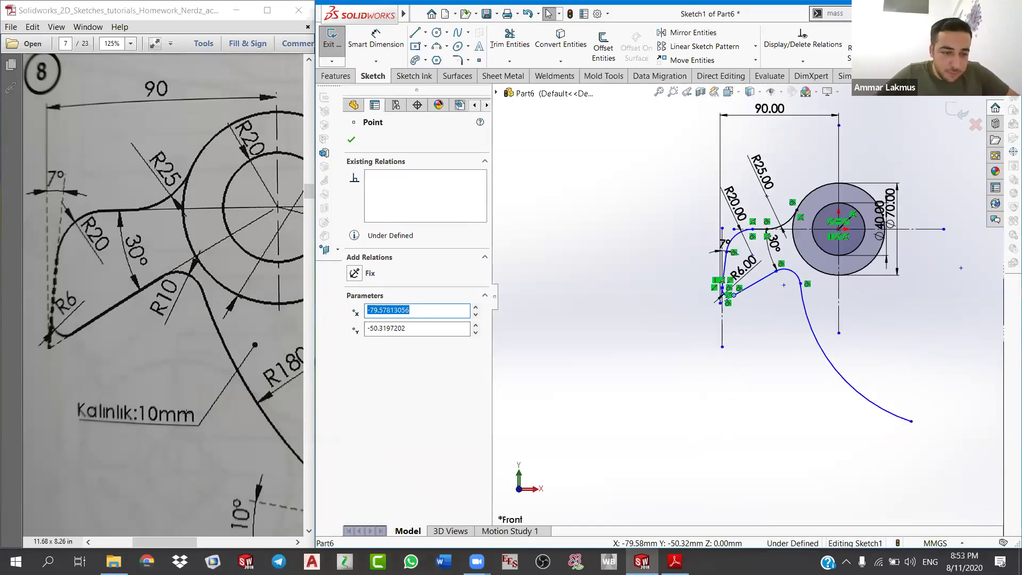
{"action": "scroll", "coordinate": [188, 418], "scroll_direction": "down", "scroll_amount": 4, "text": "ctrl"}
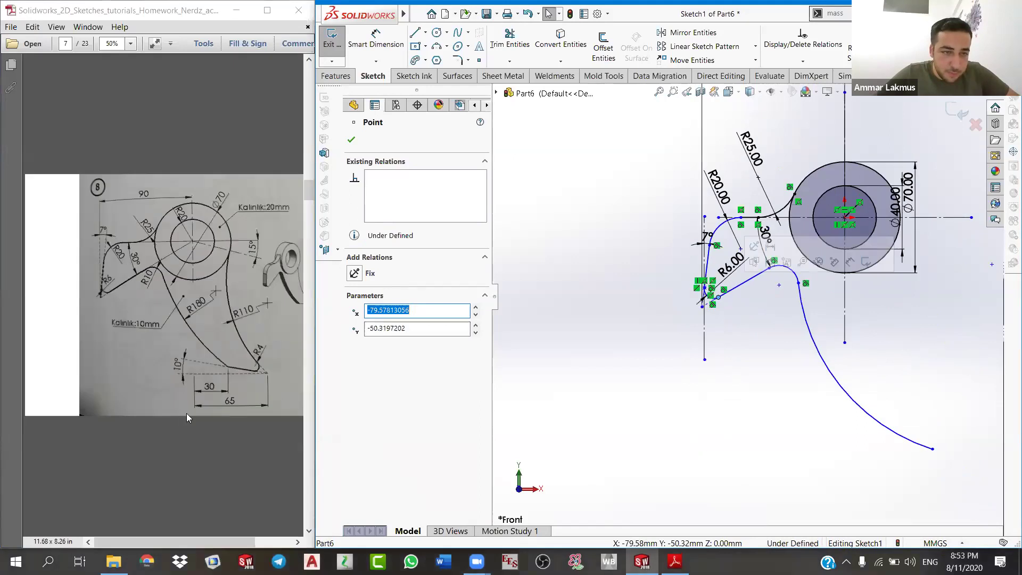
{"action": "left_click_drag", "start_coordinate": [110, 541], "coordinate": [127, 541]}
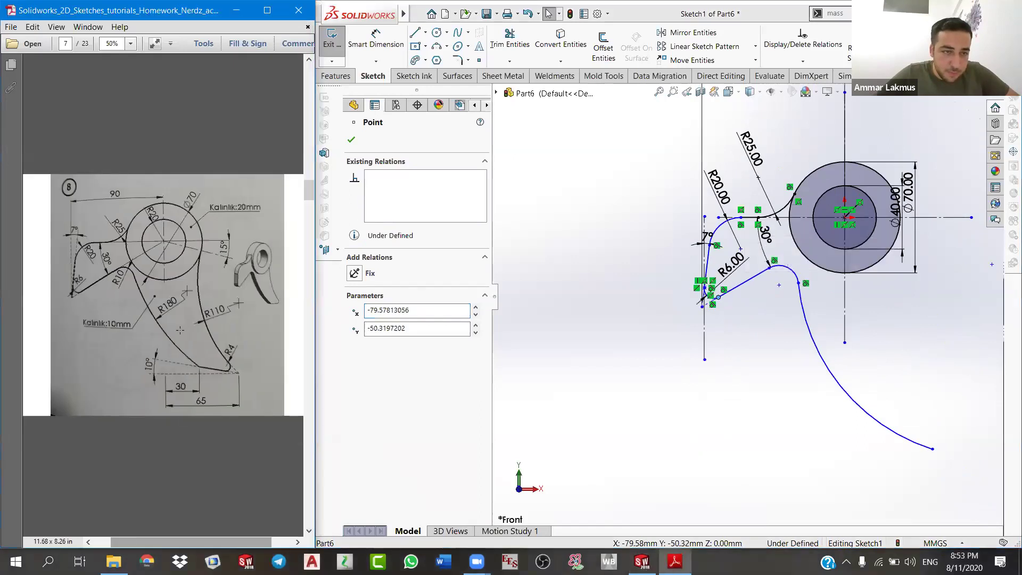
{"action": "scroll", "coordinate": [188, 340], "scroll_direction": "up", "scroll_amount": 1, "text": "ctrl"}
{"action": "scroll", "coordinate": [186, 318], "scroll_direction": "down", "scroll_amount": 1, "text": "ctrl"}
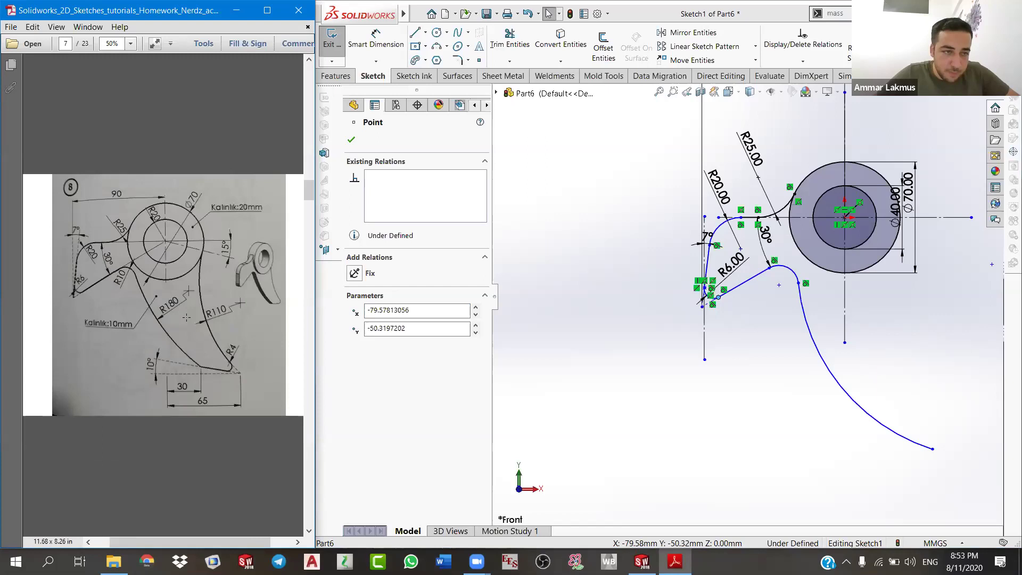
{"action": "scroll", "coordinate": [178, 370], "scroll_direction": "up", "scroll_amount": 1, "text": "ctrl"}
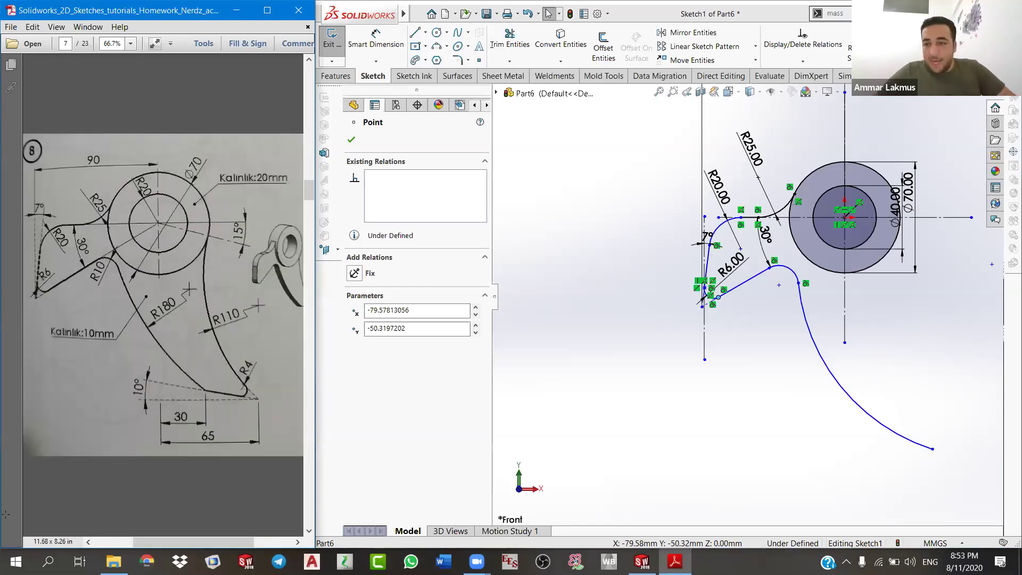
{"action": "left_click", "coordinate": [920, 352]}
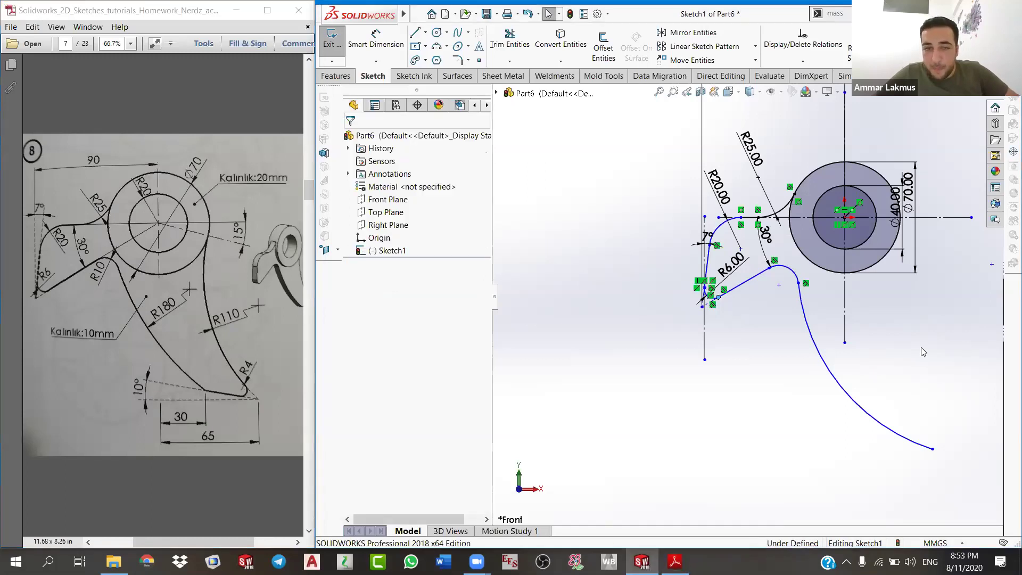
Step: Sketch a line about 28 mm long from the lower end of the long tail arc, sloping slightly downward away from it
{"action": "scroll", "coordinate": [927, 343], "scroll_direction": "up", "scroll_amount": 2}
{"action": "scroll", "coordinate": [919, 347], "scroll_direction": "down", "scroll_amount": 1}
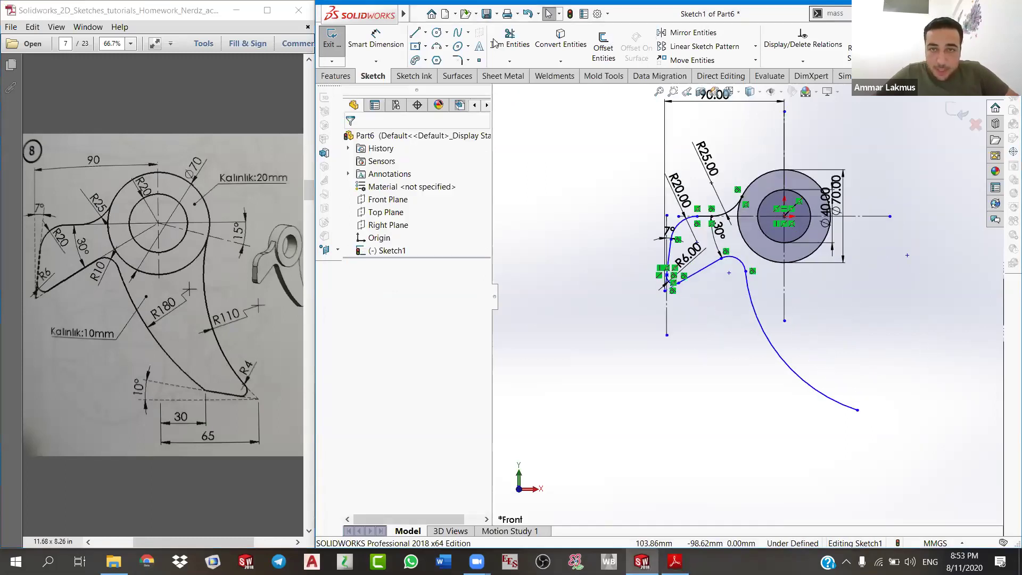
{"action": "left_click", "coordinate": [425, 33]}
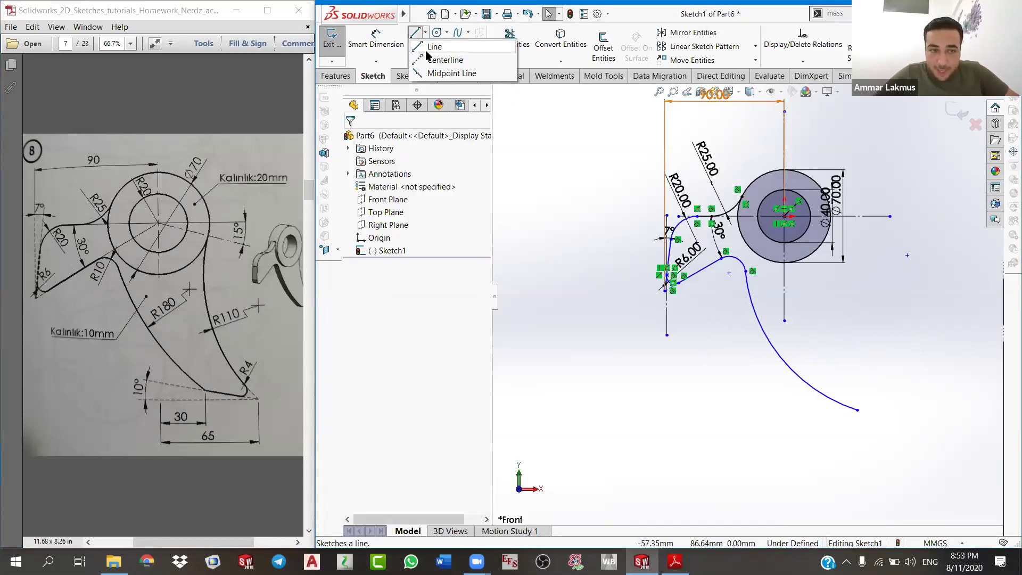
{"action": "left_click", "coordinate": [427, 48]}
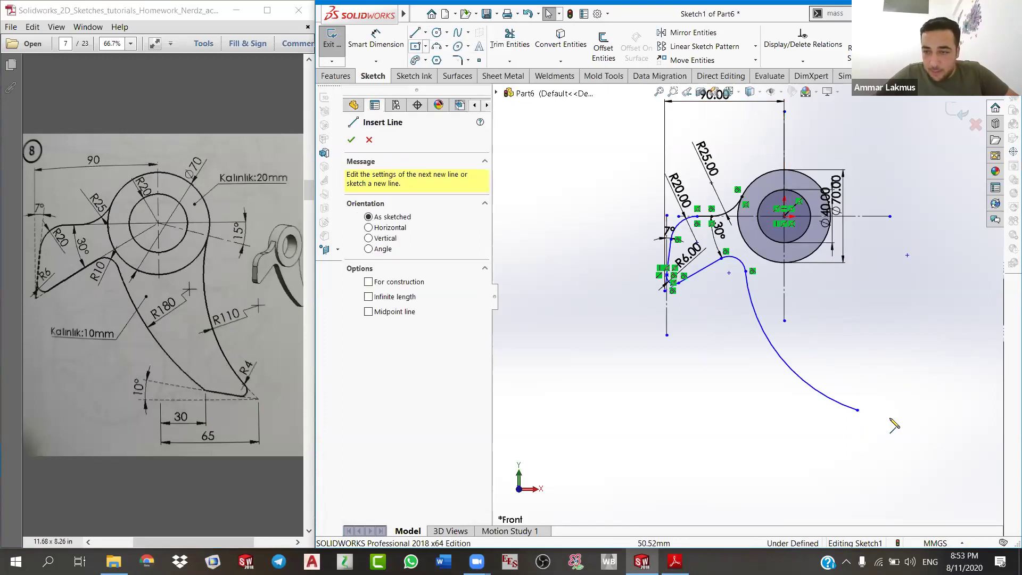
{"action": "left_click", "coordinate": [857, 410]}
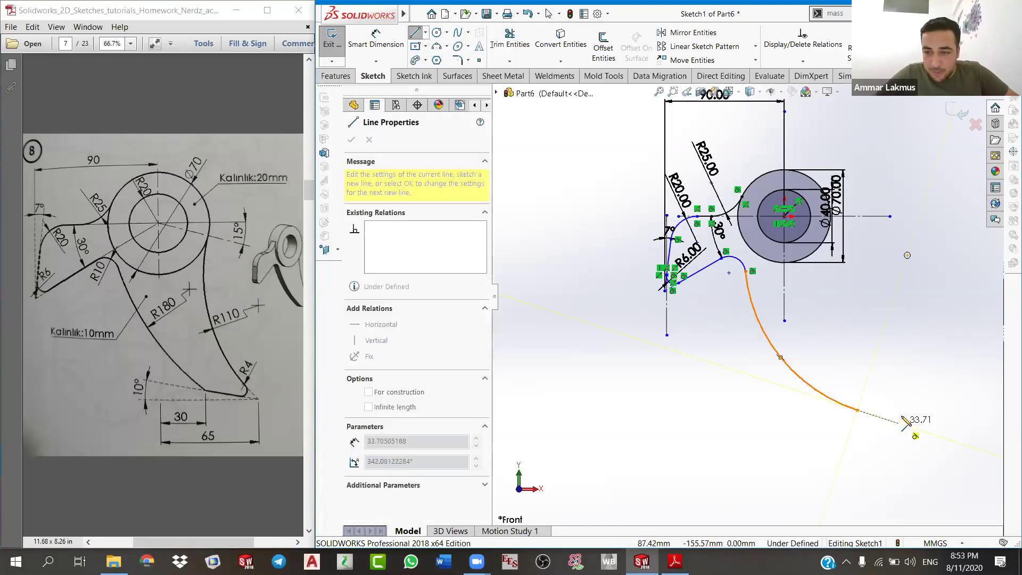
{"action": "scroll", "coordinate": [798, 341], "scroll_direction": "up", "scroll_amount": 2}
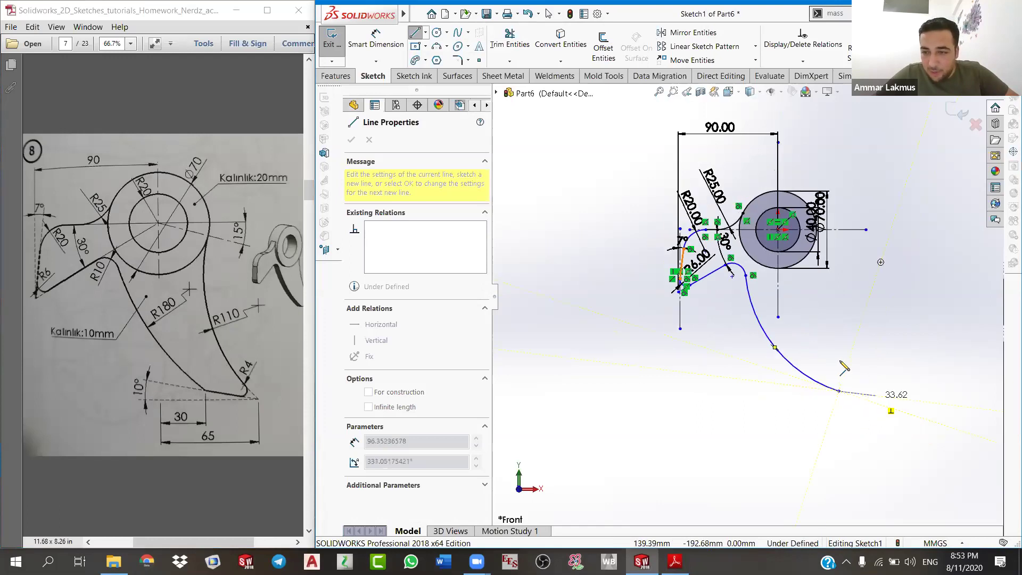
{"action": "scroll", "coordinate": [774, 319], "scroll_direction": "down", "scroll_amount": 4}
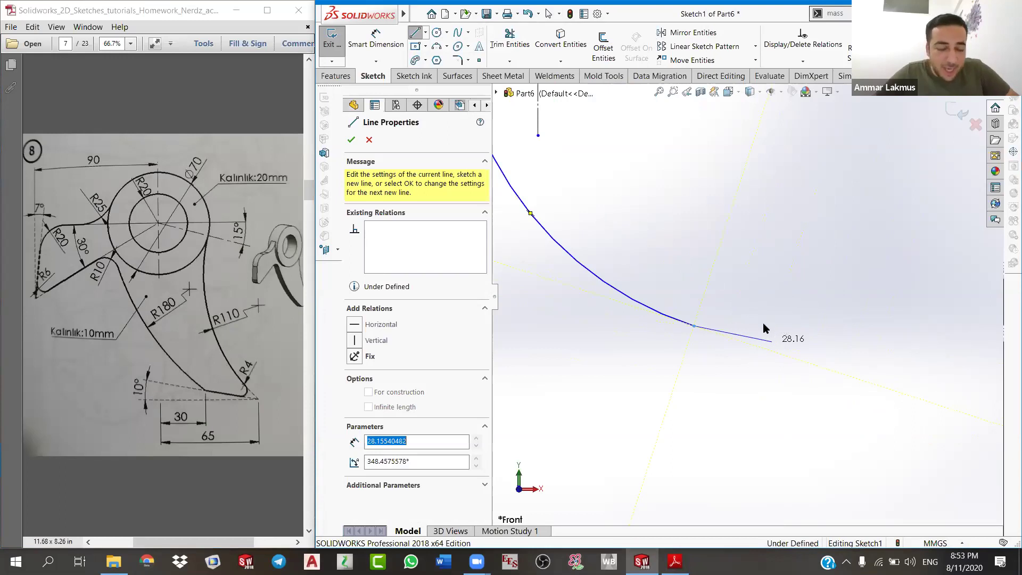
{"action": "key", "text": "Return"}
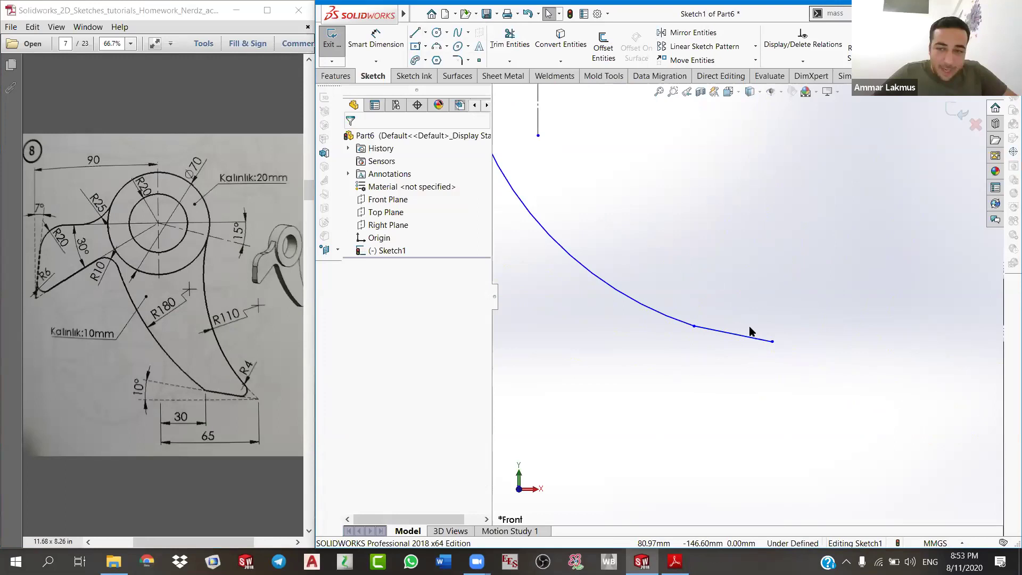
Step: Sketch a horizontal centerline about 75 mm long just below the tail's short sloping line
{"action": "left_click", "coordinate": [425, 33]}
{"action": "left_click", "coordinate": [432, 62]}
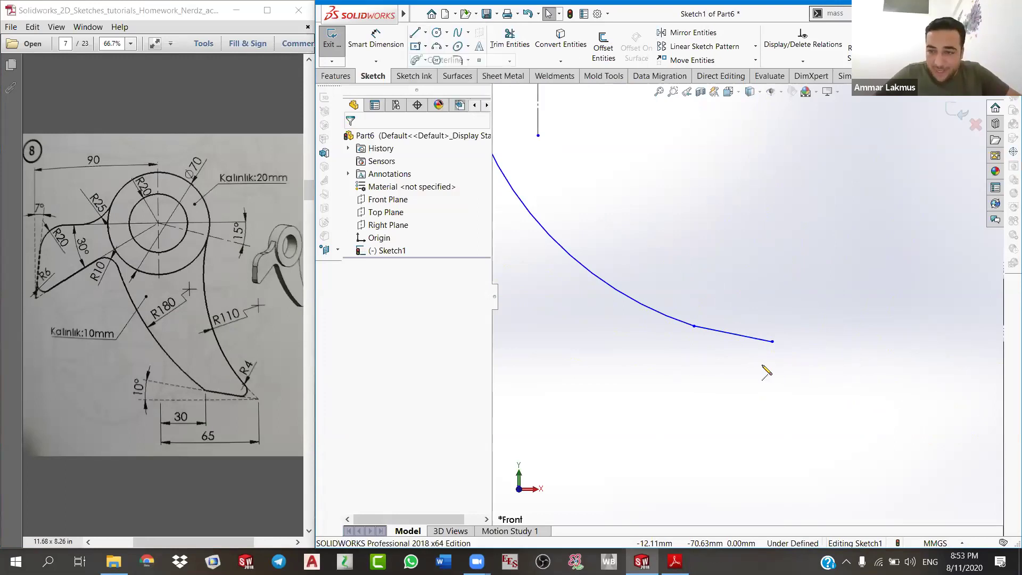
{"action": "left_click", "coordinate": [643, 350]}
{"action": "right_click", "coordinate": [713, 380]}
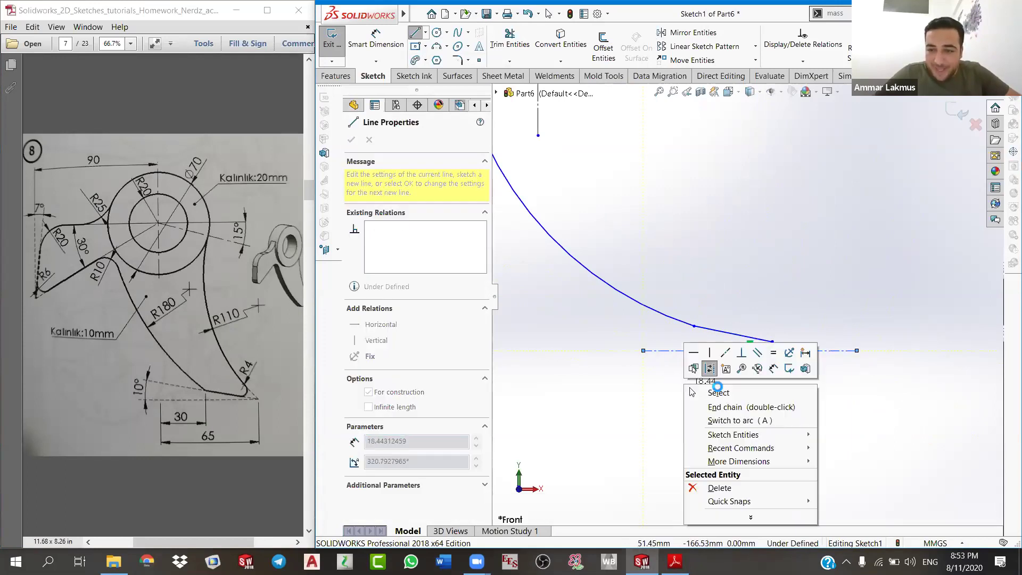
{"action": "left_click", "coordinate": [717, 391]}
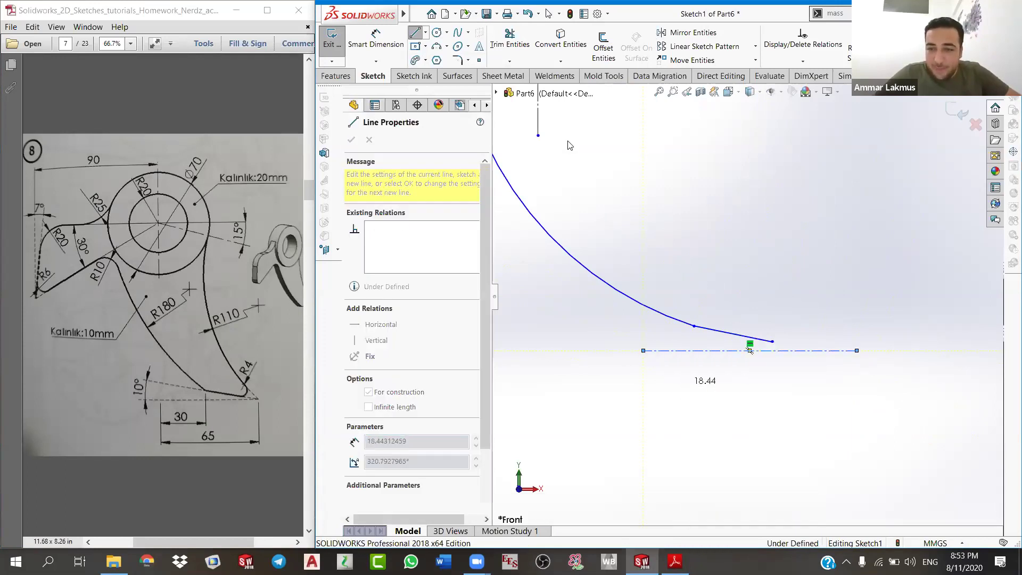
Step: Extend the sloping line with a collinear centerline about 16 mm long from its free end to the horizontal centerline
{"action": "left_click", "coordinate": [426, 32]}
{"action": "left_click", "coordinate": [441, 60]}
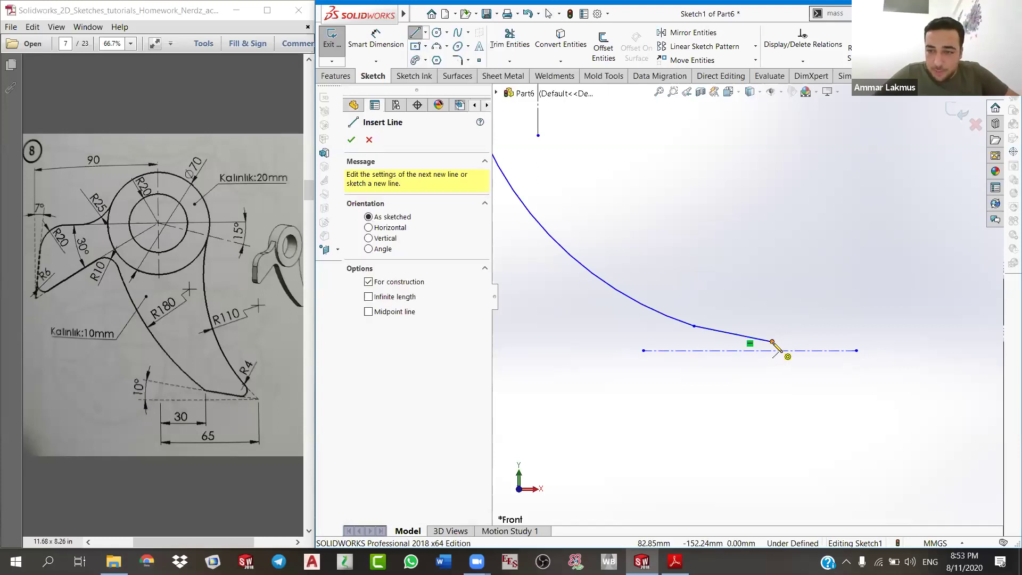
{"action": "left_click", "coordinate": [772, 341]}
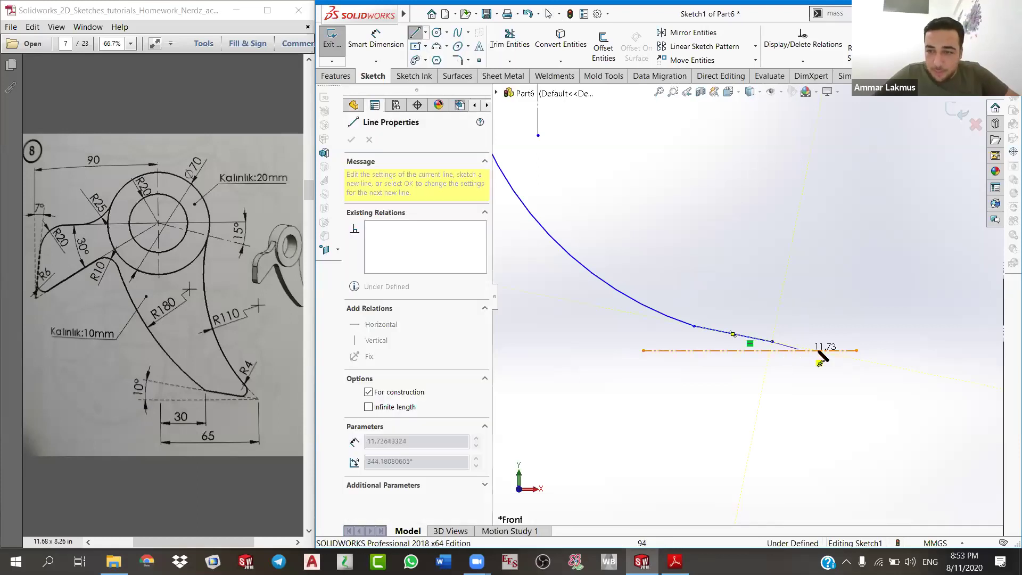
{"action": "left_click", "coordinate": [817, 351]}
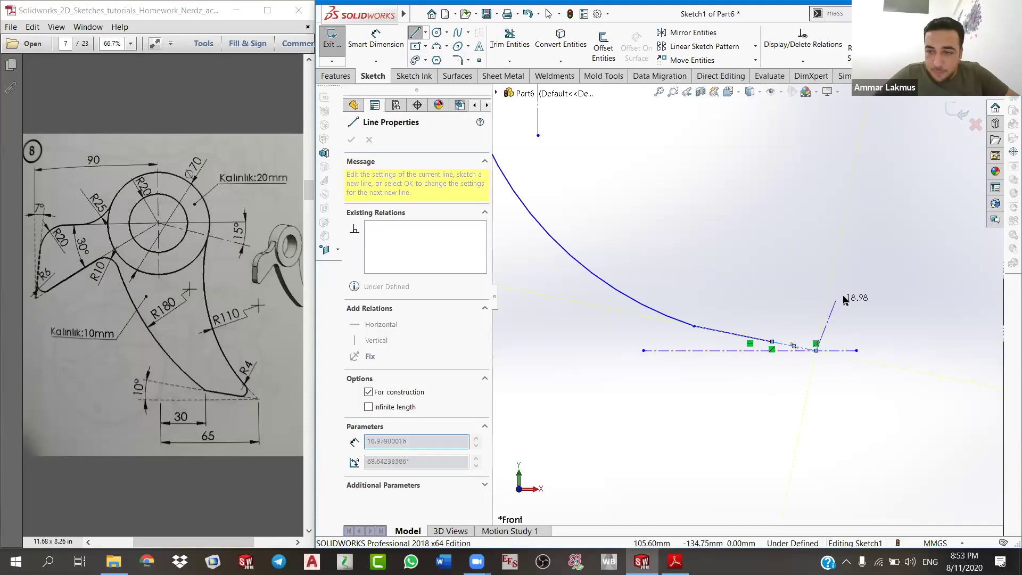
{"action": "right_click", "coordinate": [844, 299]}
{"action": "left_click", "coordinate": [845, 299]}
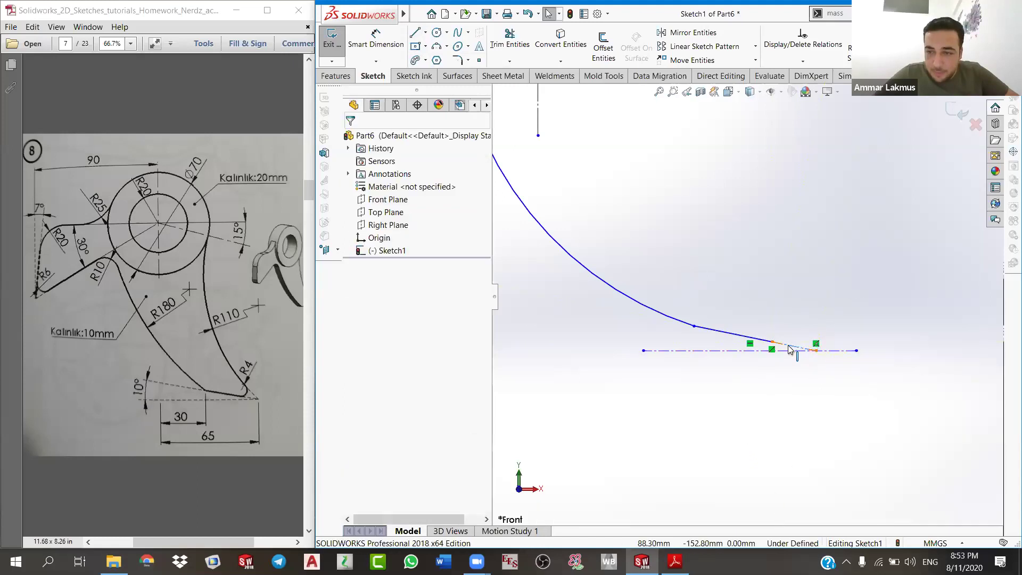
Step: Dimension the angle between the tail's sloping line and the horizontal centerline as 10°
{"action": "left_click", "coordinate": [772, 348]}
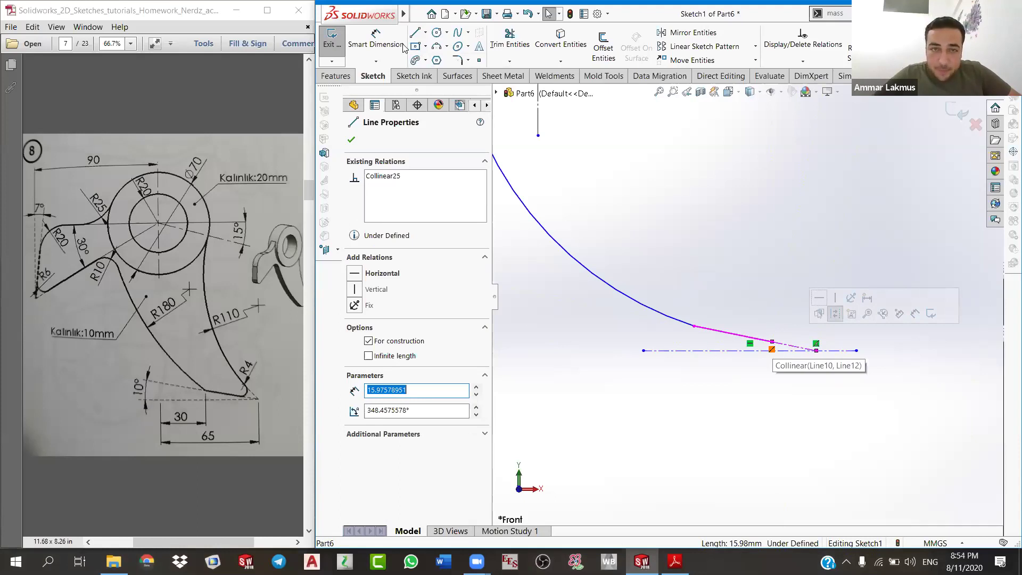
{"action": "left_click", "coordinate": [720, 331]}
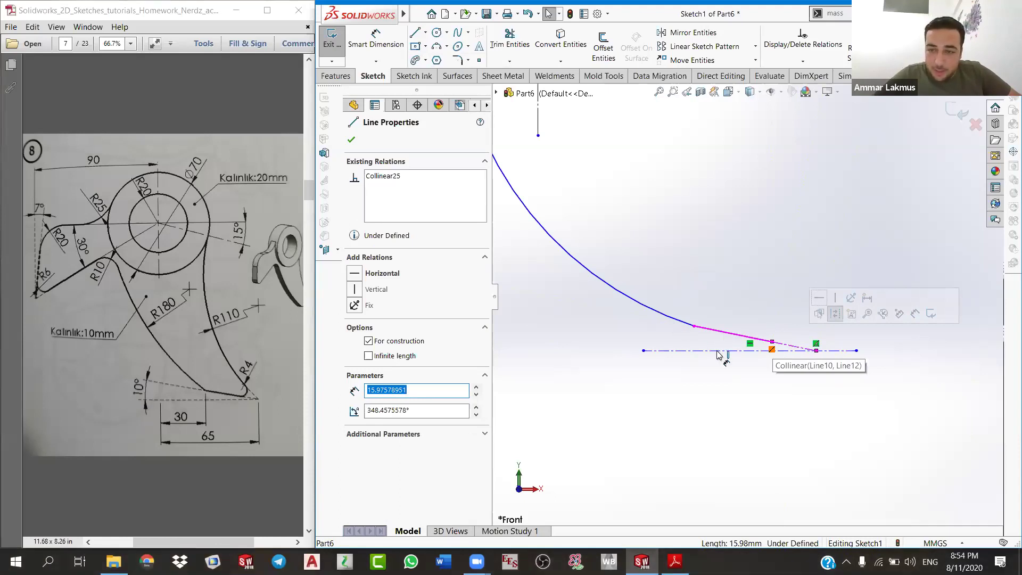
{"action": "left_click", "coordinate": [694, 343]}
{"action": "left_click", "coordinate": [701, 350]}
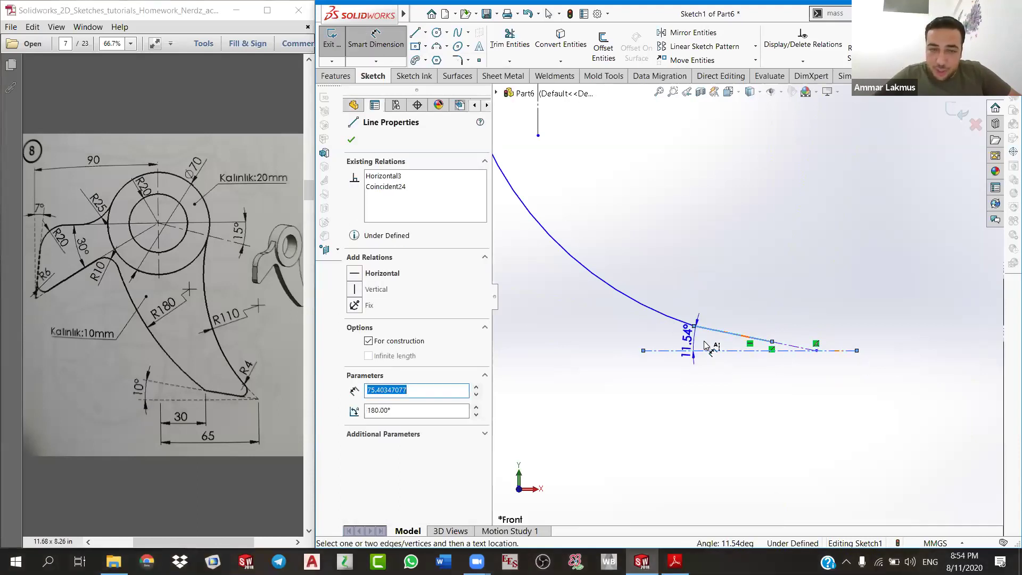
{"action": "left_click", "coordinate": [705, 345]}
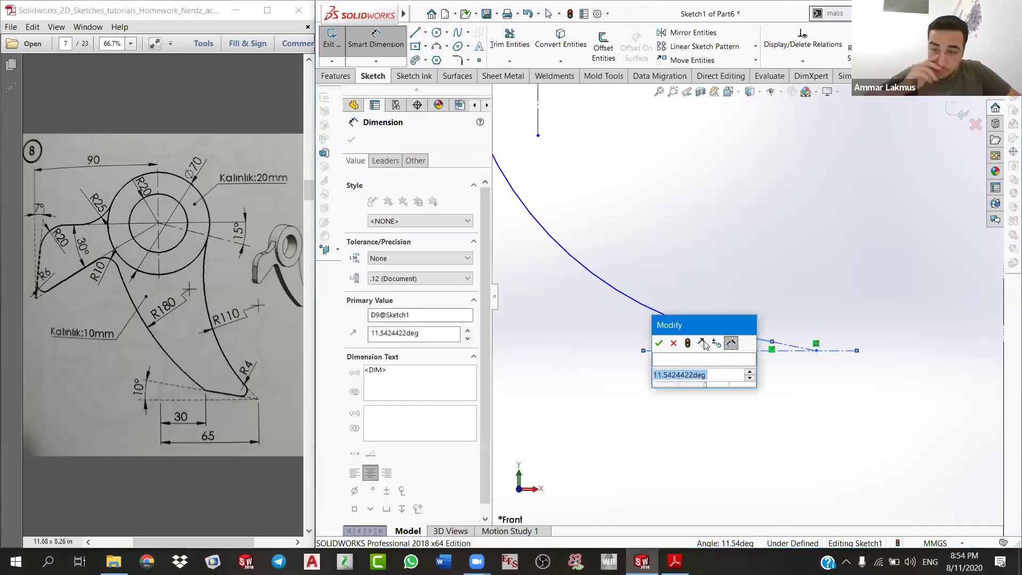
{"action": "type", "text": "10"}
{"action": "key", "text": "Return"}
{"action": "right_click", "coordinate": [738, 274]}
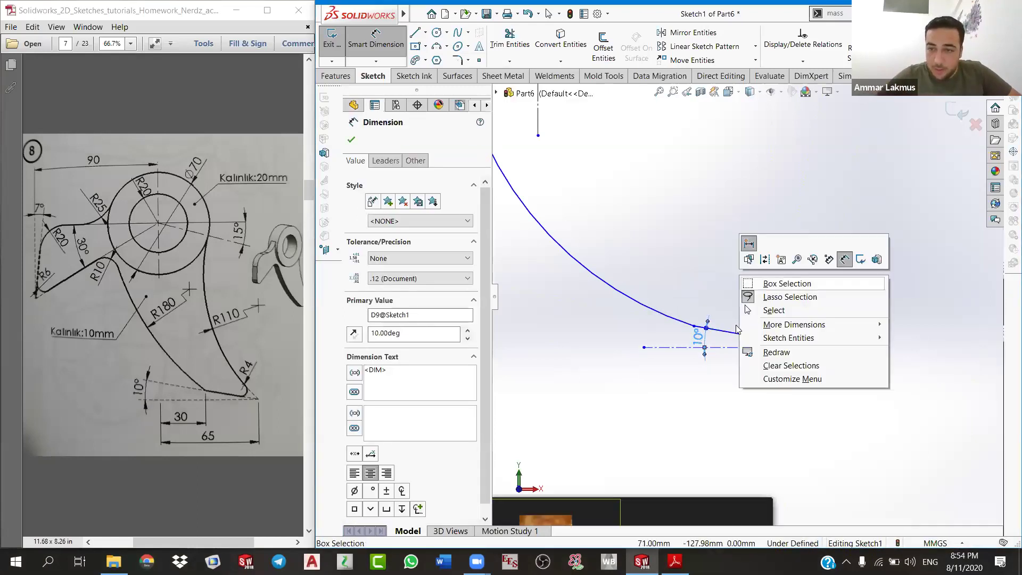
Step: Make the long tail arc tangent to the tail's short sloping line
{"action": "left_click", "coordinate": [745, 311]}
{"action": "left_click", "coordinate": [681, 322], "text": "ctrl"}
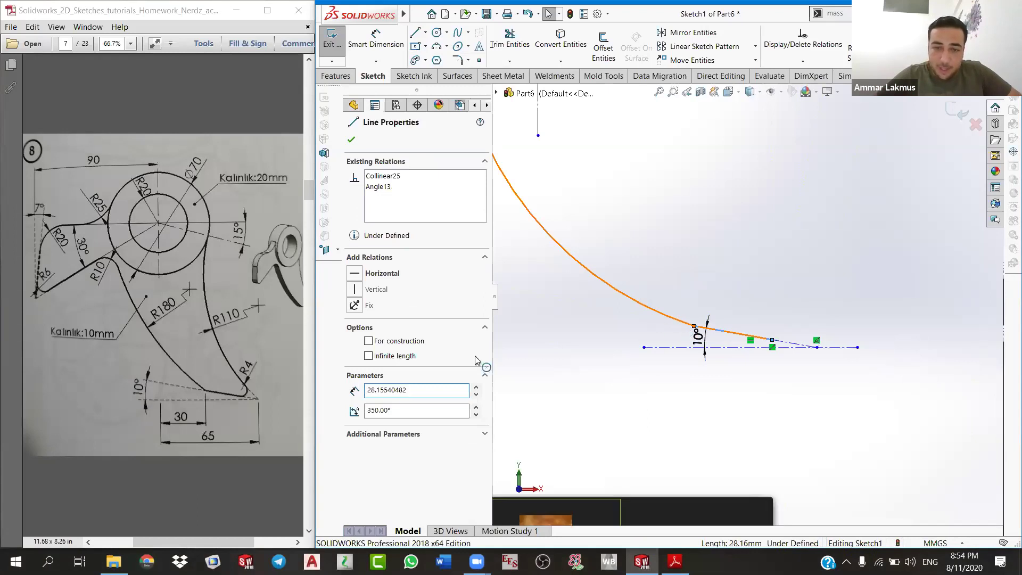
{"action": "left_click", "coordinate": [353, 328]}
{"action": "scroll", "coordinate": [686, 291], "scroll_direction": "up", "scroll_amount": 3}
{"action": "scroll", "coordinate": [694, 228], "scroll_direction": "up", "scroll_amount": 4}
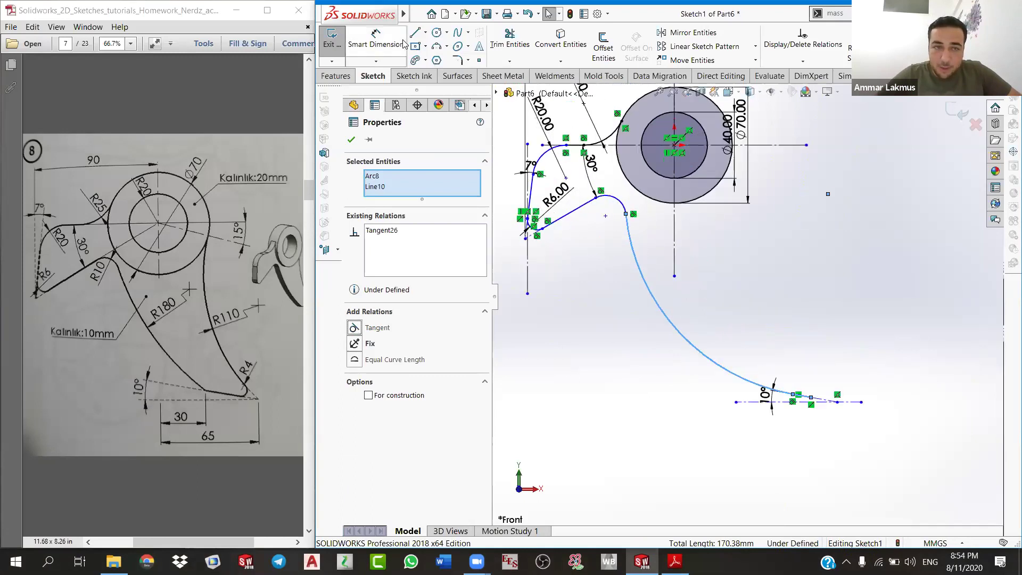
Step: Dimension the small arc joining the hook's lower edge to the long tail arc with a radius of 10 mm
{"action": "left_click", "coordinate": [384, 44]}
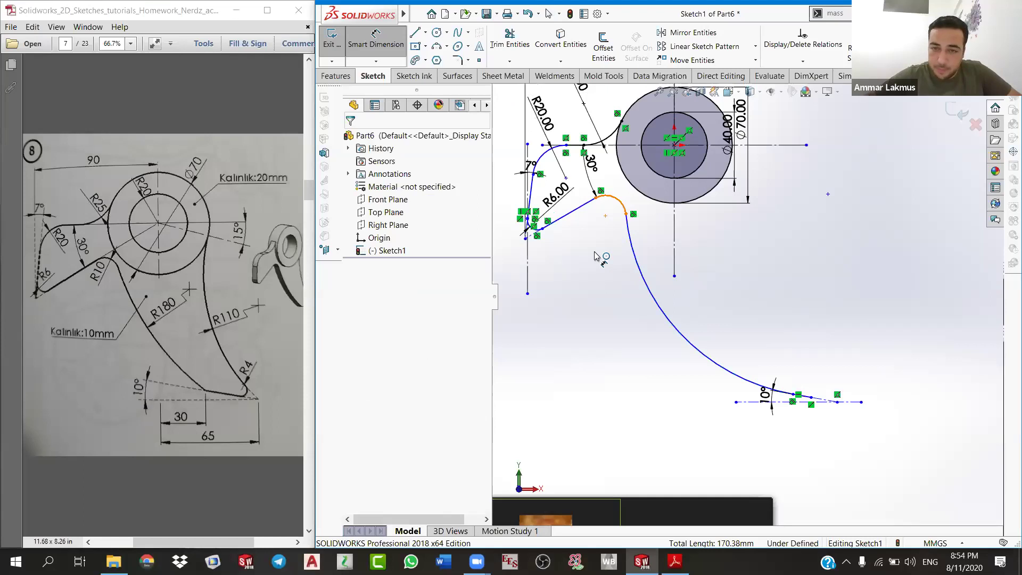
{"action": "left_click", "coordinate": [612, 198]}
{"action": "left_click", "coordinate": [592, 255]}
{"action": "key", "text": "Return"}
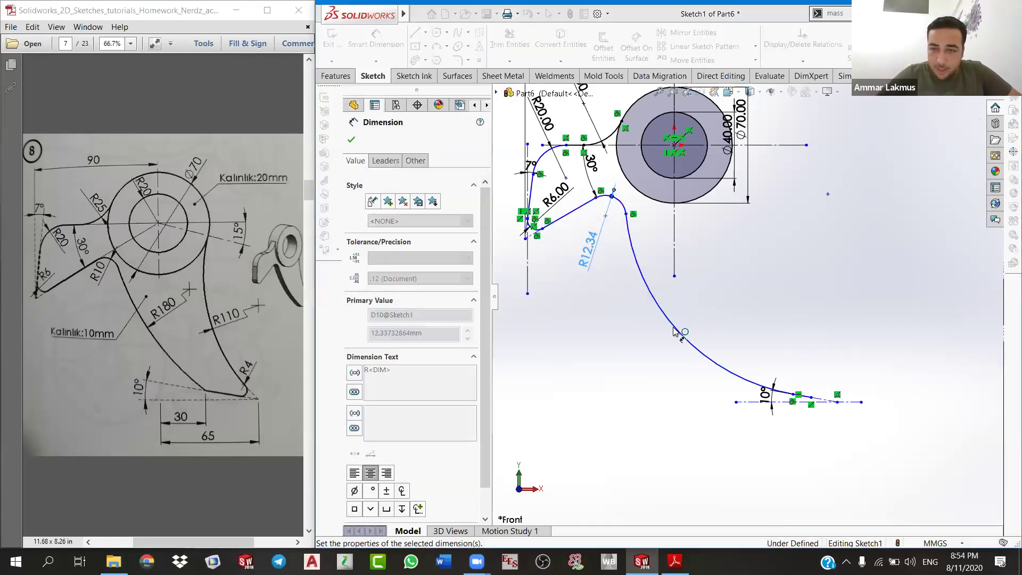
Step: Dimension the long tail arc with a radius of 180 mm
{"action": "left_click", "coordinate": [647, 354]}
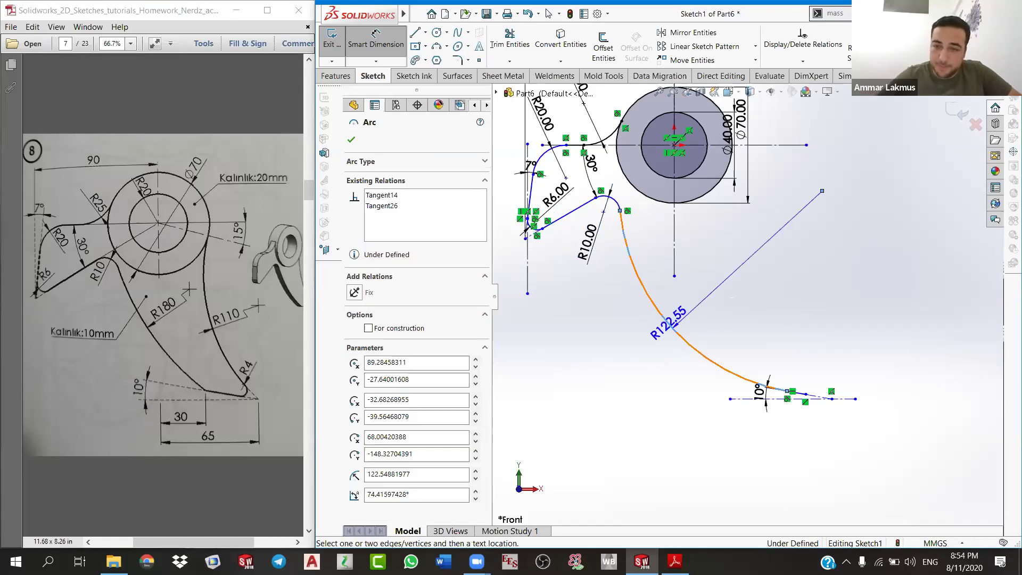
{"action": "left_click", "coordinate": [649, 356]}
{"action": "key", "text": "Return"}
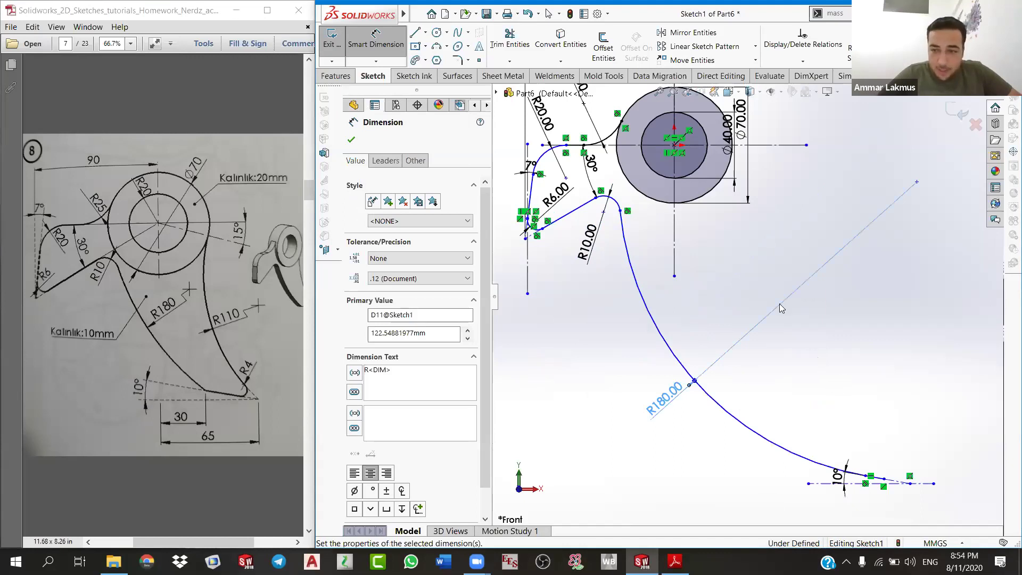
{"action": "scroll", "coordinate": [873, 447], "scroll_direction": "down", "scroll_amount": 4}
{"action": "key", "text": "Escape"}
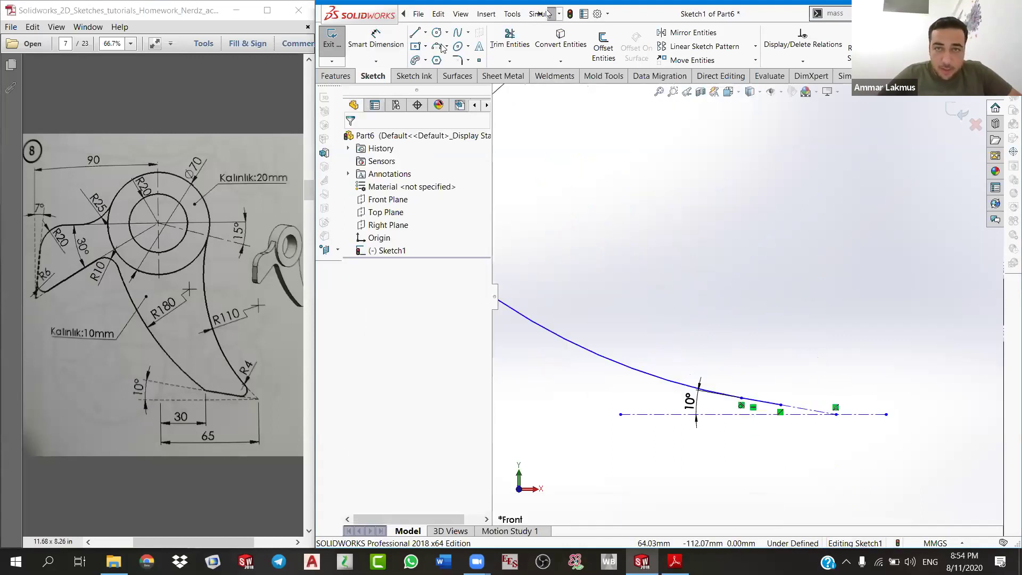
Step: Sketch a 90° three-point arc of about 6.8 mm radius curving upward from the free end of the tail's sloping line
{"action": "left_click", "coordinate": [437, 46]}
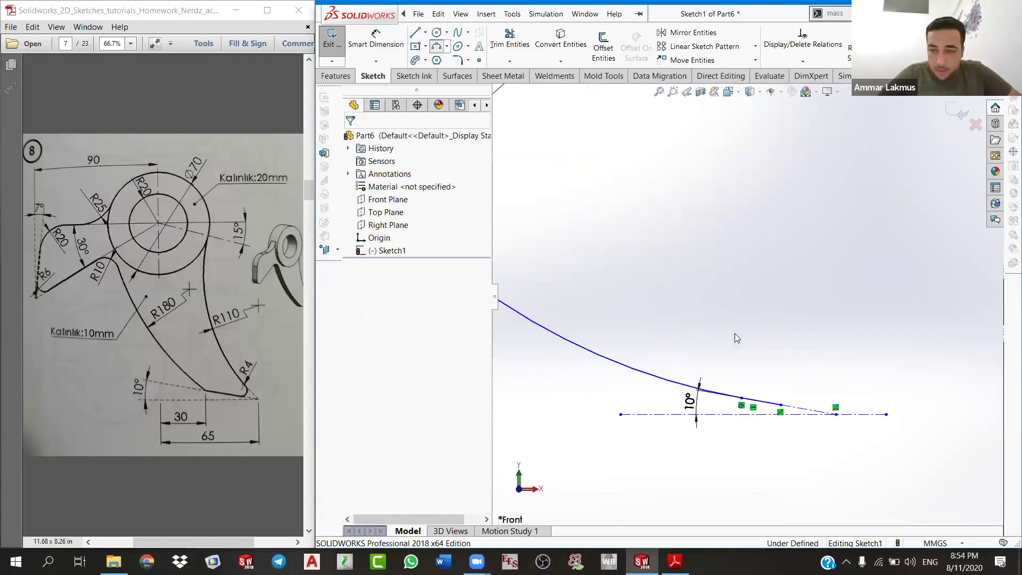
{"action": "left_click", "coordinate": [781, 404]}
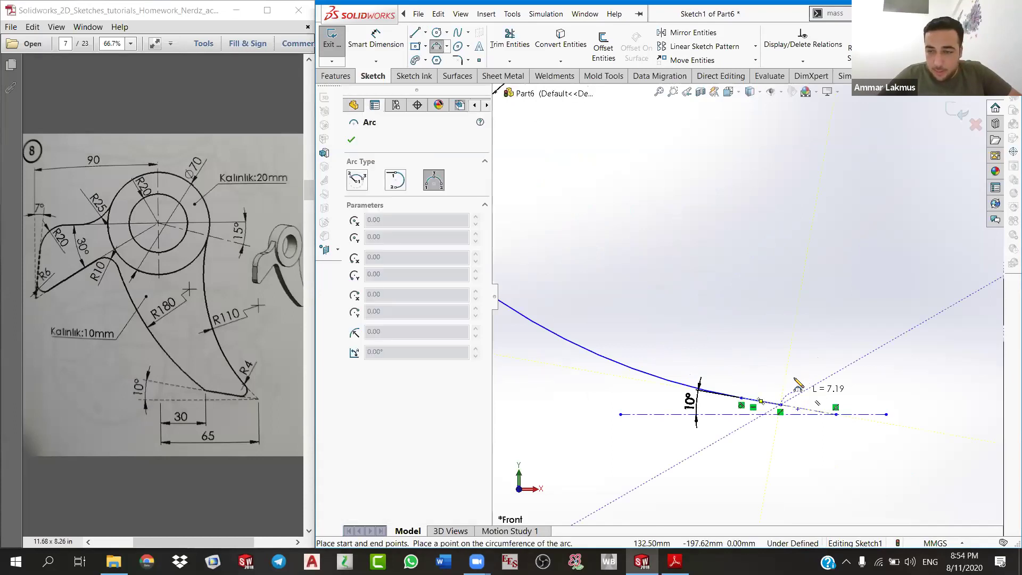
{"action": "left_click", "coordinate": [796, 393]}
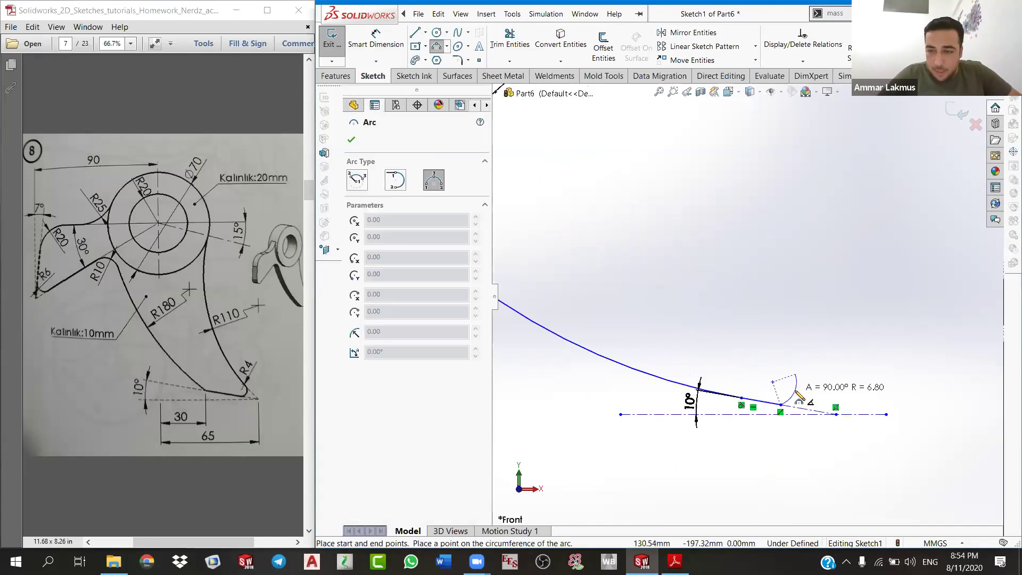
{"action": "left_click", "coordinate": [828, 359]}
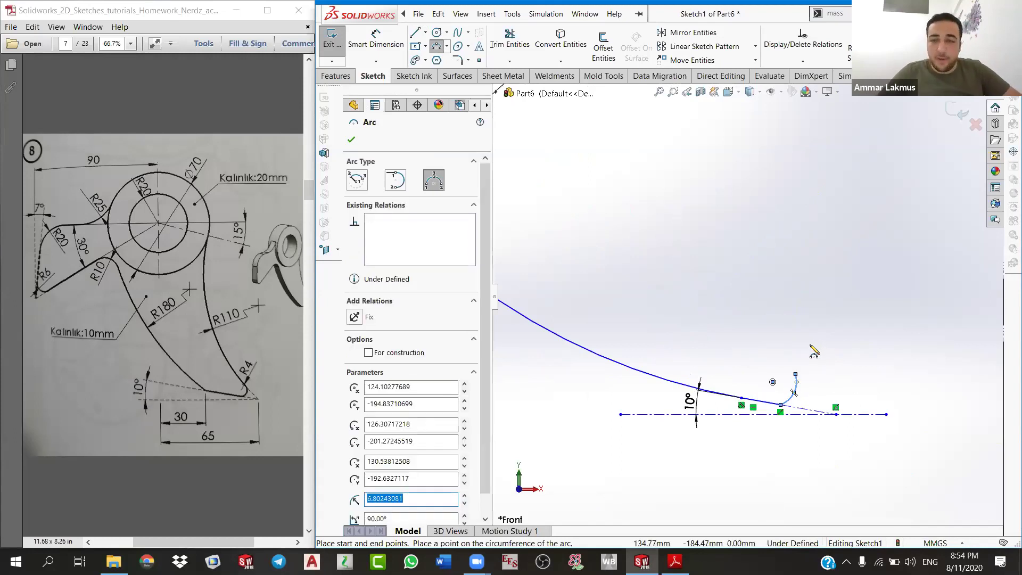
{"action": "right_click", "coordinate": [818, 351]}
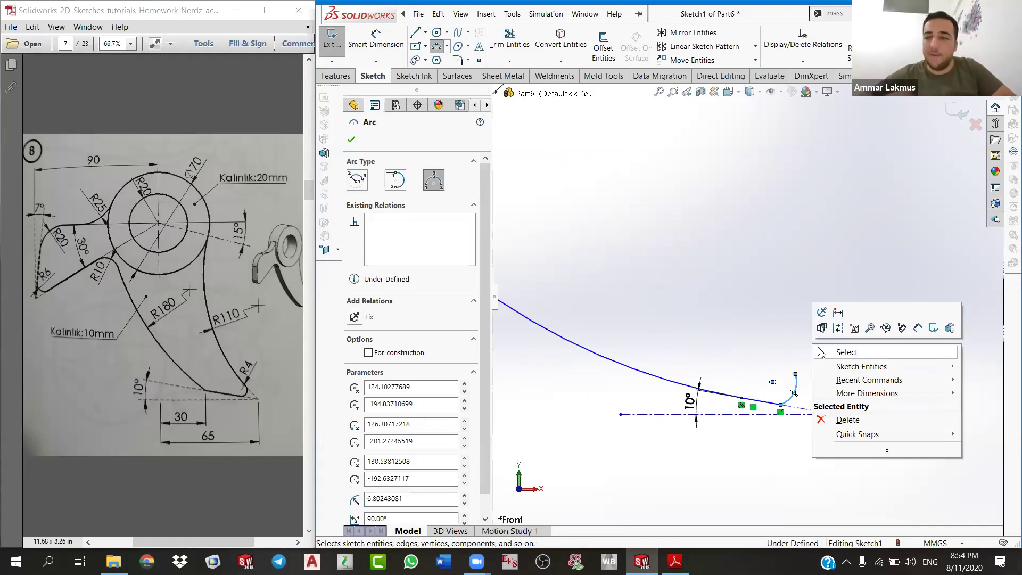
{"action": "left_click", "coordinate": [846, 352]}
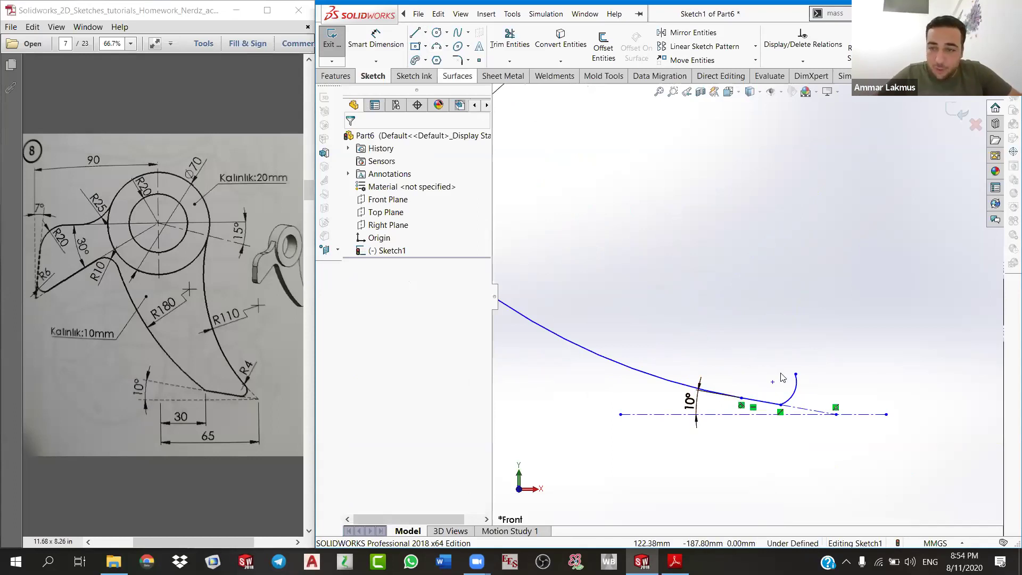
Step: Make the small tail-tip arc tangent to the tail's sloping line
{"action": "left_click", "coordinate": [791, 398]}
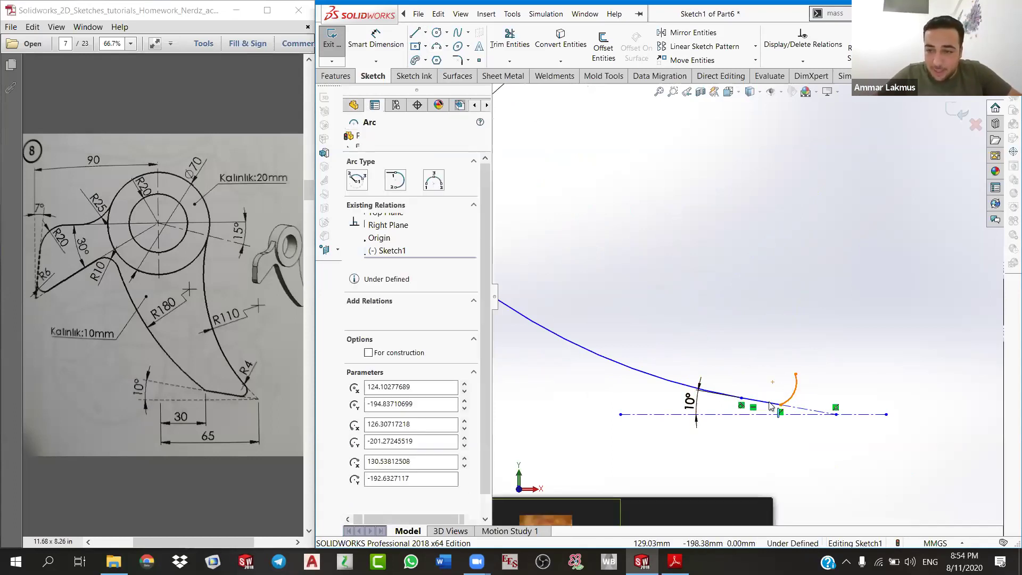
{"action": "left_click", "coordinate": [761, 400]}
{"action": "left_click", "coordinate": [791, 392], "text": "ctrl"}
{"action": "left_click", "coordinate": [354, 327]}
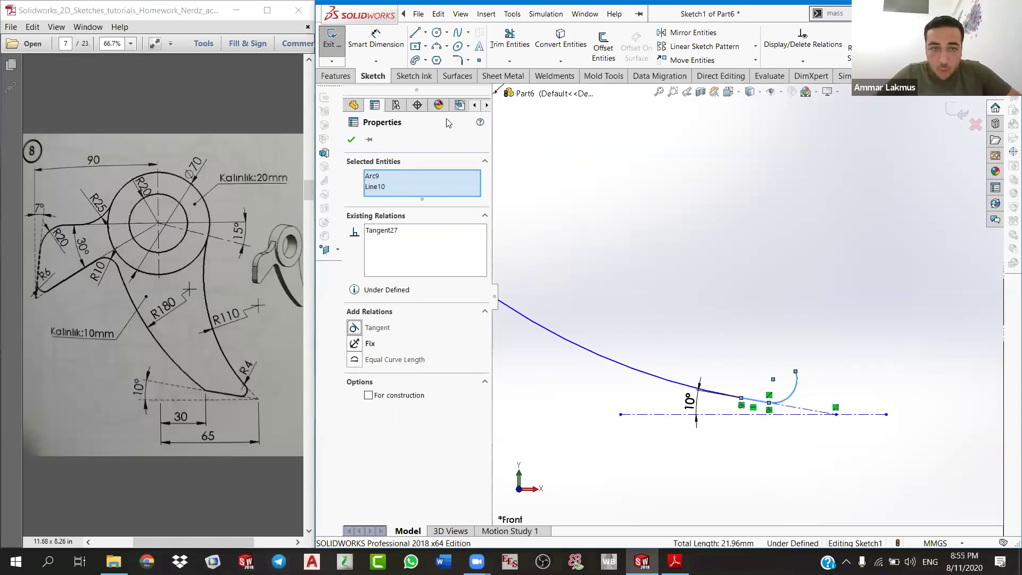
Step: Sketch a 90° three-point arc of about 142 mm radius from the tail-tip arc's free end up to the 70 mm circle
{"action": "left_click", "coordinate": [436, 47]}
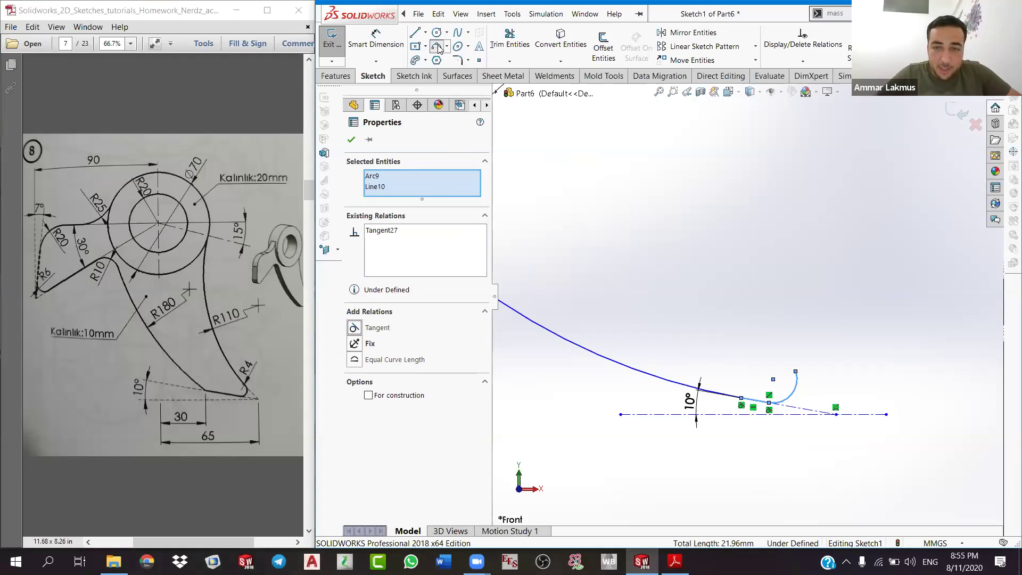
{"action": "left_click", "coordinate": [795, 372]}
{"action": "scroll", "coordinate": [746, 296], "scroll_direction": "up", "scroll_amount": 2}
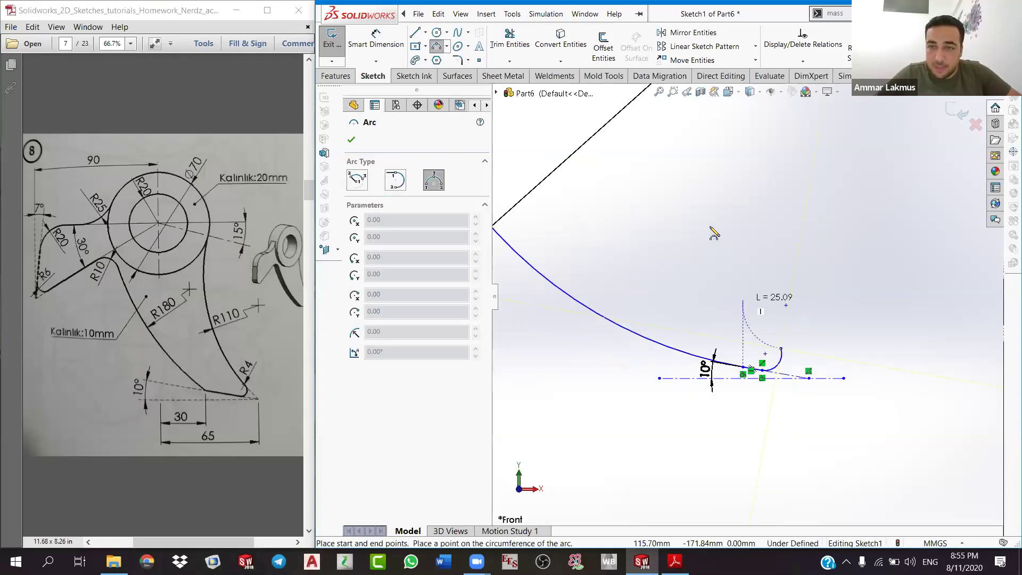
{"action": "scroll", "coordinate": [713, 233], "scroll_direction": "up", "scroll_amount": 3}
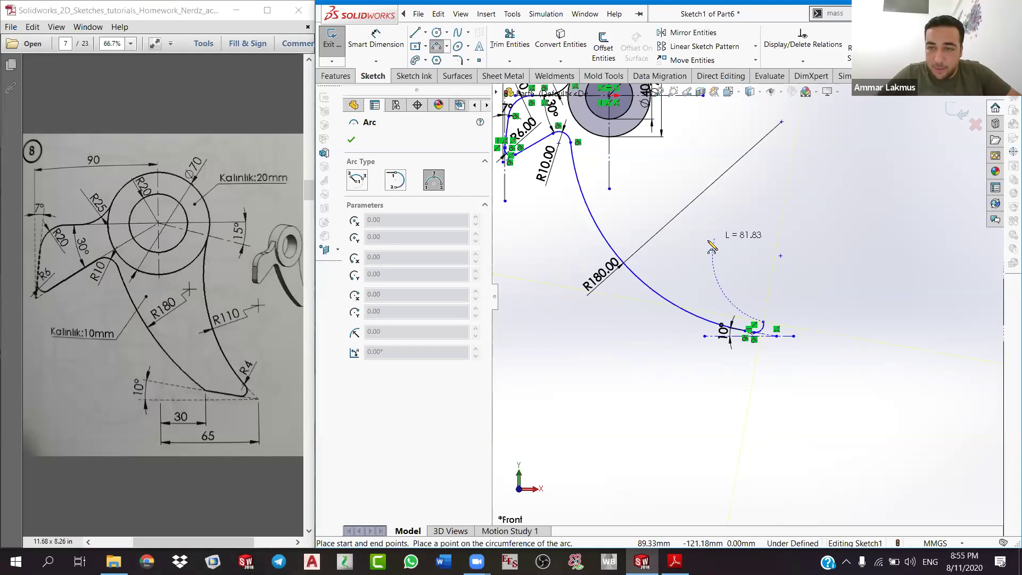
{"action": "scroll", "coordinate": [712, 244], "scroll_direction": "down", "scroll_amount": 3}
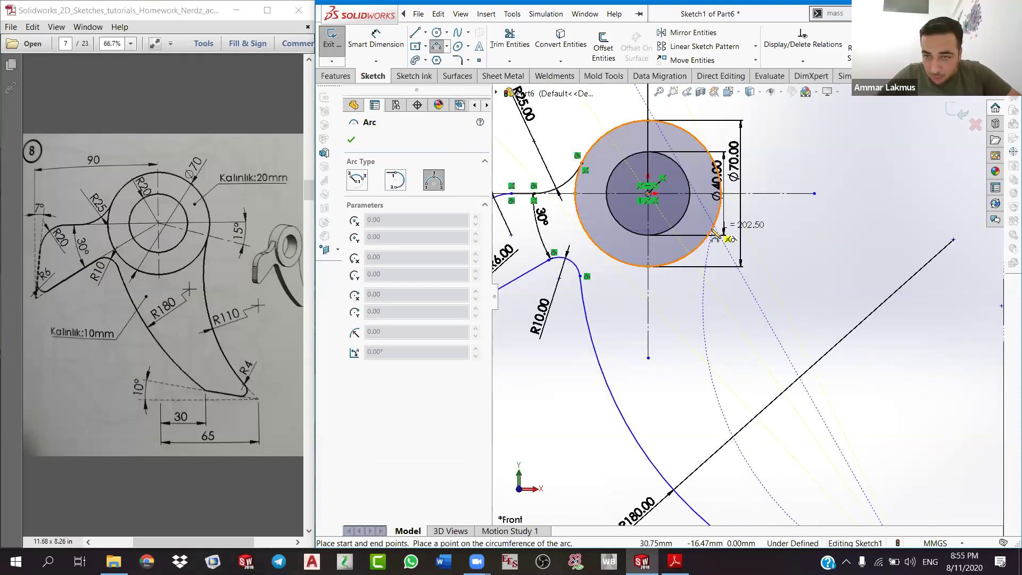
{"action": "left_click", "coordinate": [710, 230]}
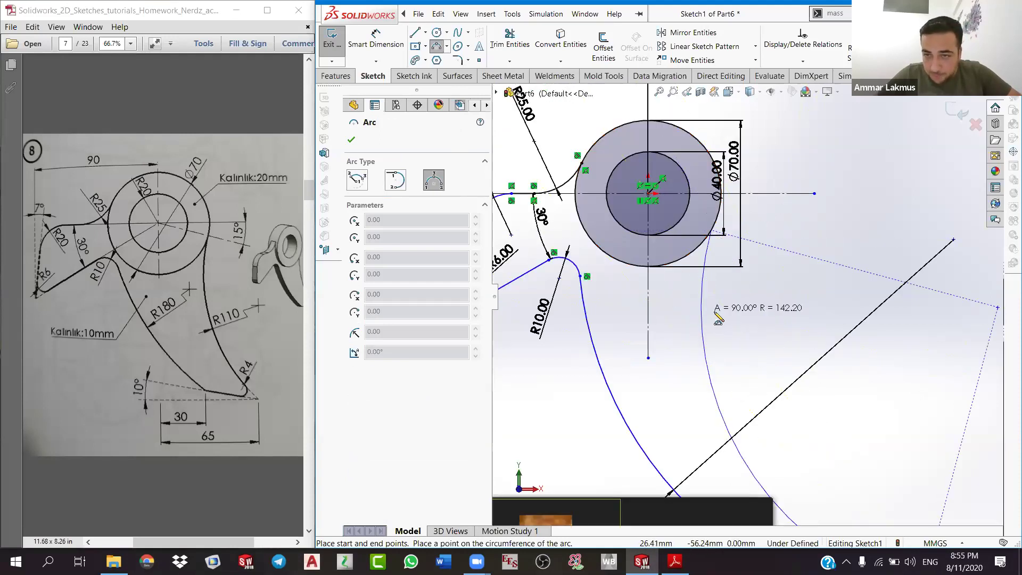
{"action": "left_click", "coordinate": [702, 308]}
{"action": "right_click", "coordinate": [734, 298]}
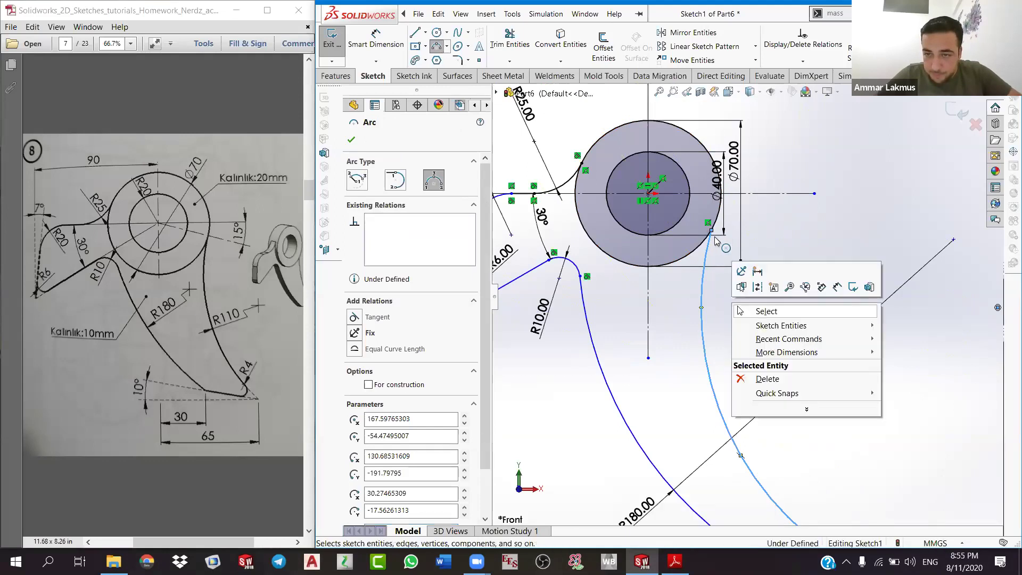
{"action": "left_click", "coordinate": [756, 310]}
Step: Make the tail's new inner arc tangent to the 70 mm circle
{"action": "left_click", "coordinate": [710, 234]}
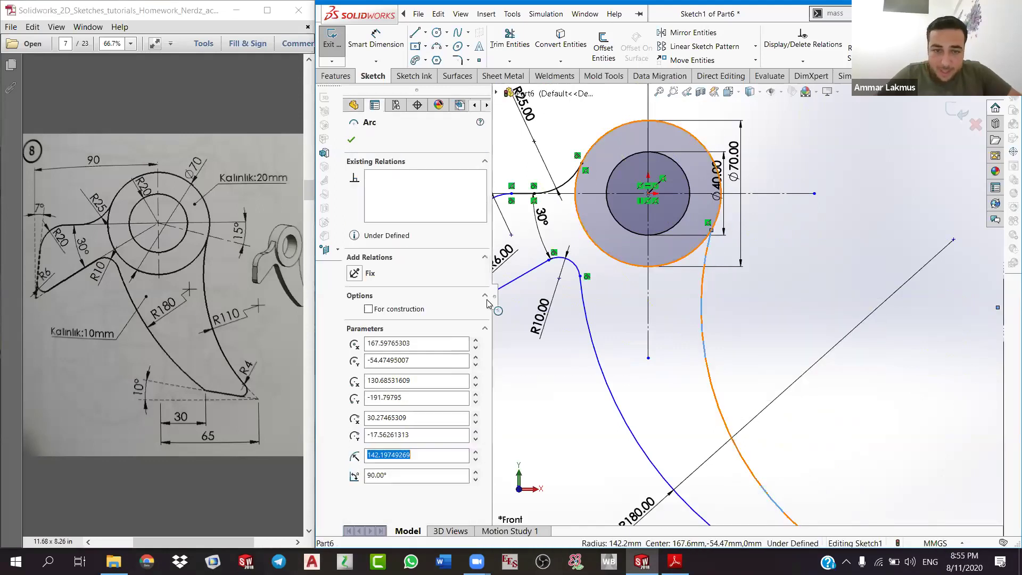
{"action": "left_click", "coordinate": [712, 228], "text": "ctrl"}
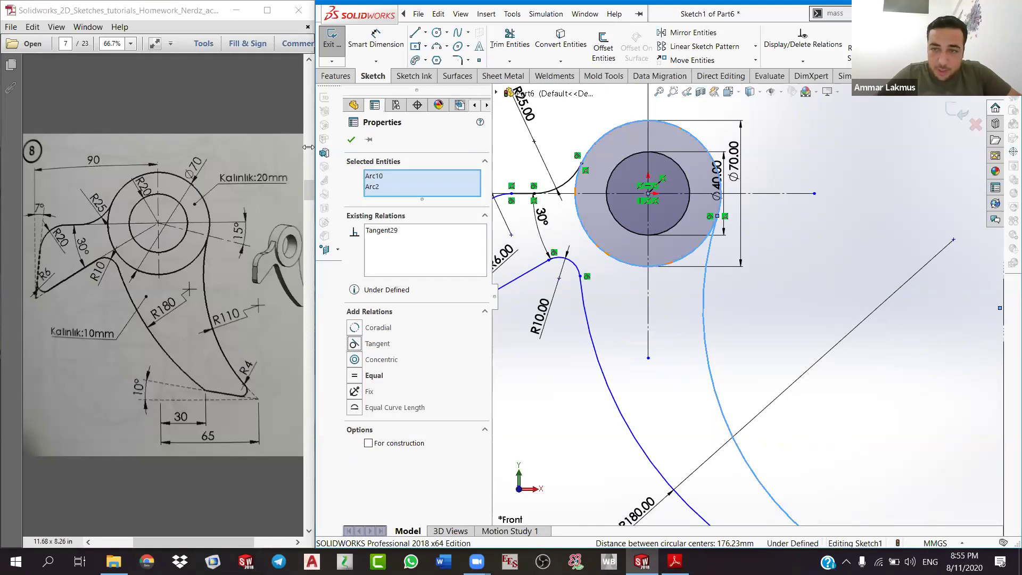
{"action": "key", "text": "Escape"}
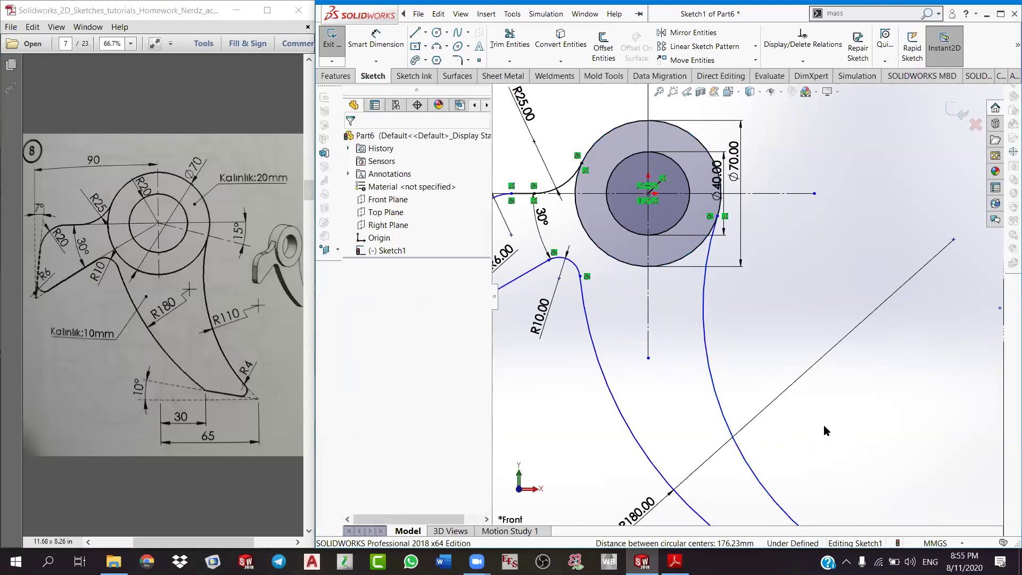
Step: Sketch a centerline from the circles' centre past the 70 mm circle, sloping about 21° below the horizontal centerline
{"action": "scroll", "coordinate": [810, 409], "scroll_direction": "up", "scroll_amount": 1}
{"action": "scroll", "coordinate": [824, 421], "scroll_direction": "up", "scroll_amount": 1}
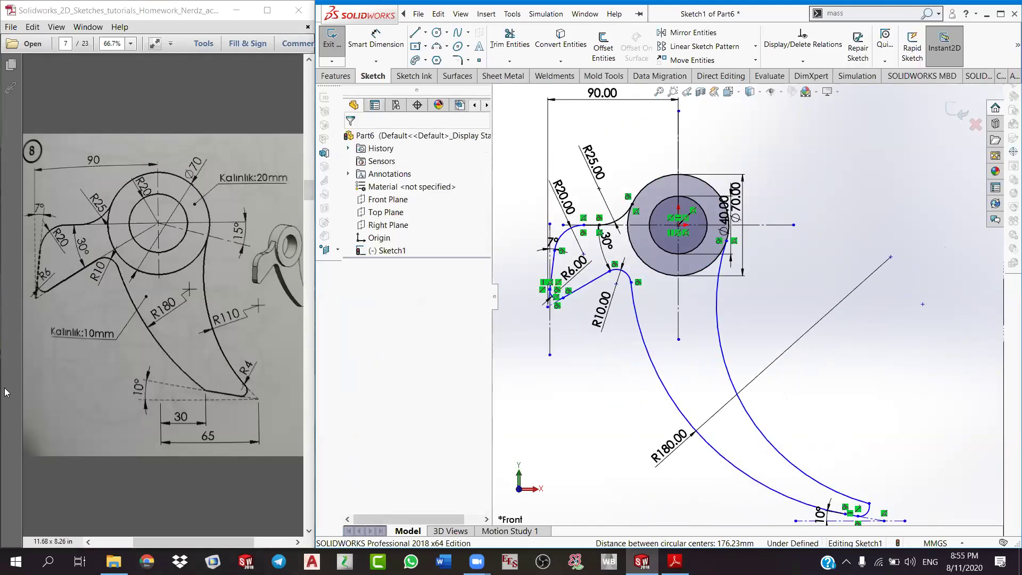
{"action": "middle_click_drag", "start_coordinate": [516, 365], "coordinate": [467, 290], "text": "ctrl"}
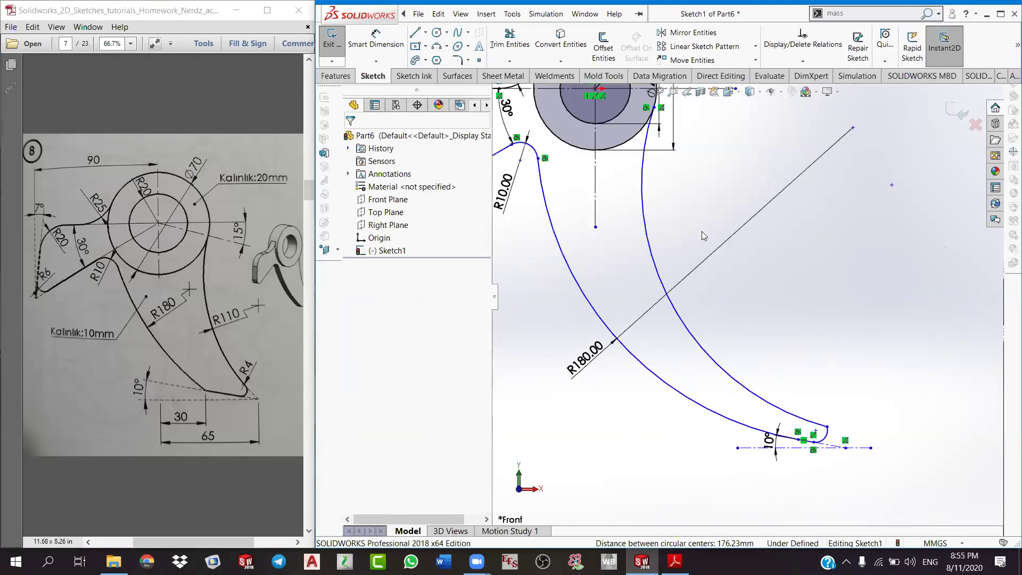
{"action": "key", "text": "f"}
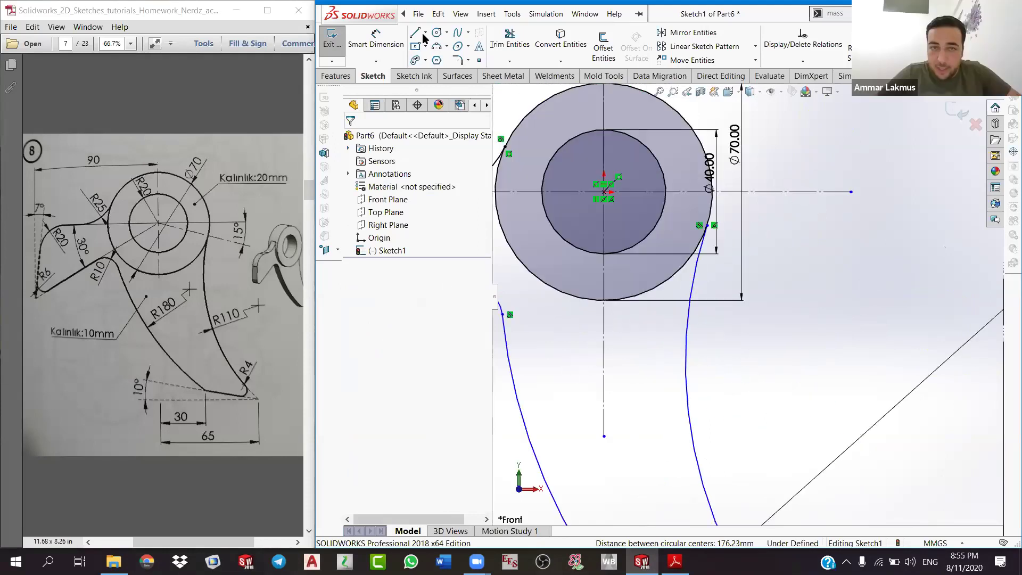
{"action": "left_click", "coordinate": [426, 33]}
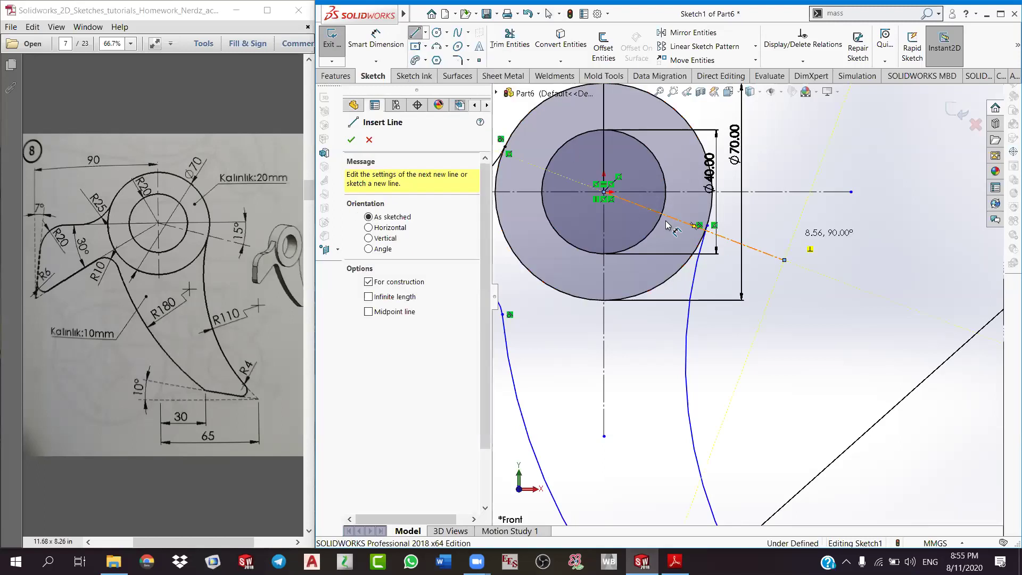
Step: Dimension the angle between the new sloping centerline and the horizontal centerline through the circles as 15°
{"action": "right_click_drag", "start_coordinate": [672, 219], "coordinate": [672, 194]}
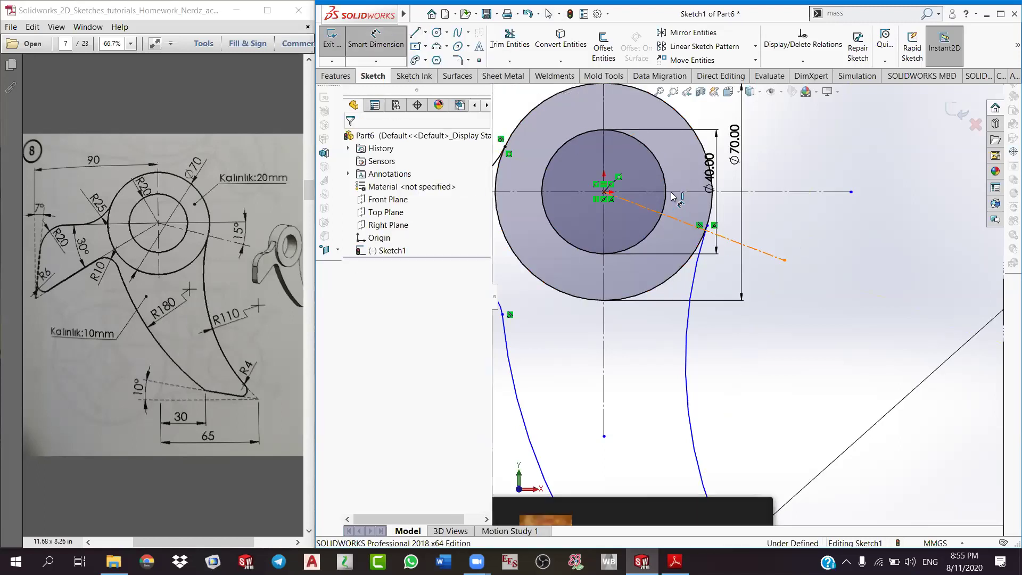
{"action": "left_click", "coordinate": [678, 215]}
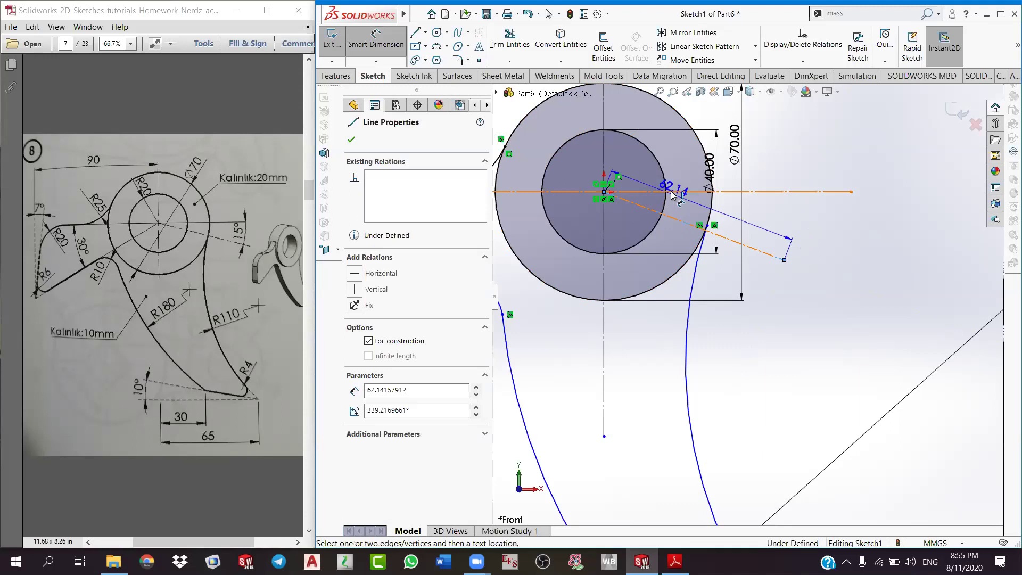
{"action": "left_click", "coordinate": [692, 212]}
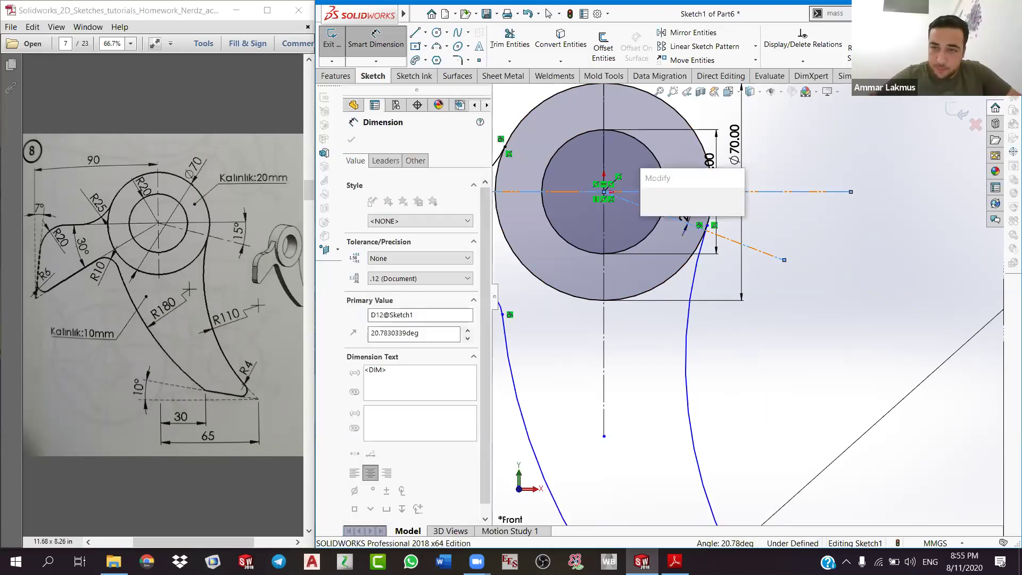
{"action": "type", "text": "15"}
{"action": "key", "text": "Return"}
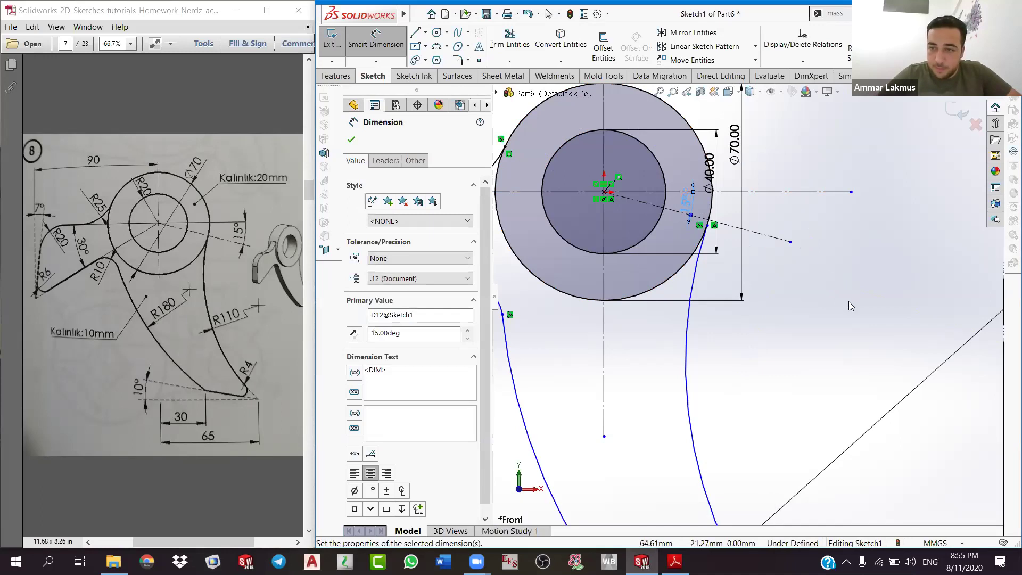
{"action": "scroll", "coordinate": [846, 303], "scroll_direction": "down", "scroll_amount": 1}
{"action": "right_click", "coordinate": [841, 305]}
{"action": "left_click", "coordinate": [841, 309]}
Step: Make the inner tail arc's upper endpoint on the 70 mm circle coincident with the 15° centerline
{"action": "scroll", "coordinate": [753, 358], "scroll_direction": "down", "scroll_amount": 5}
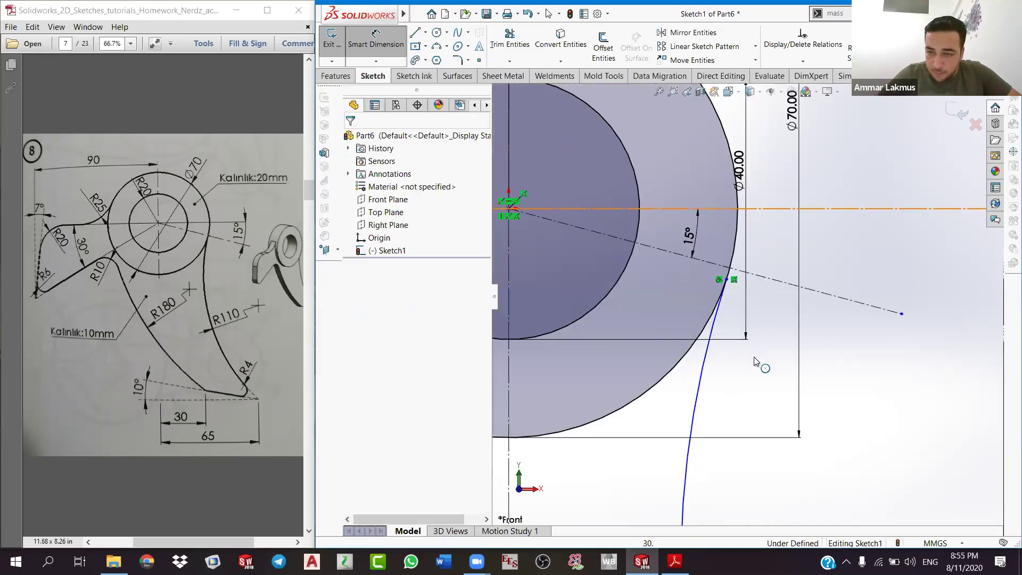
{"action": "left_click", "coordinate": [753, 366]}
{"action": "left_click", "coordinate": [774, 347], "text": "ctrl"}
{"action": "left_click", "coordinate": [359, 343]}
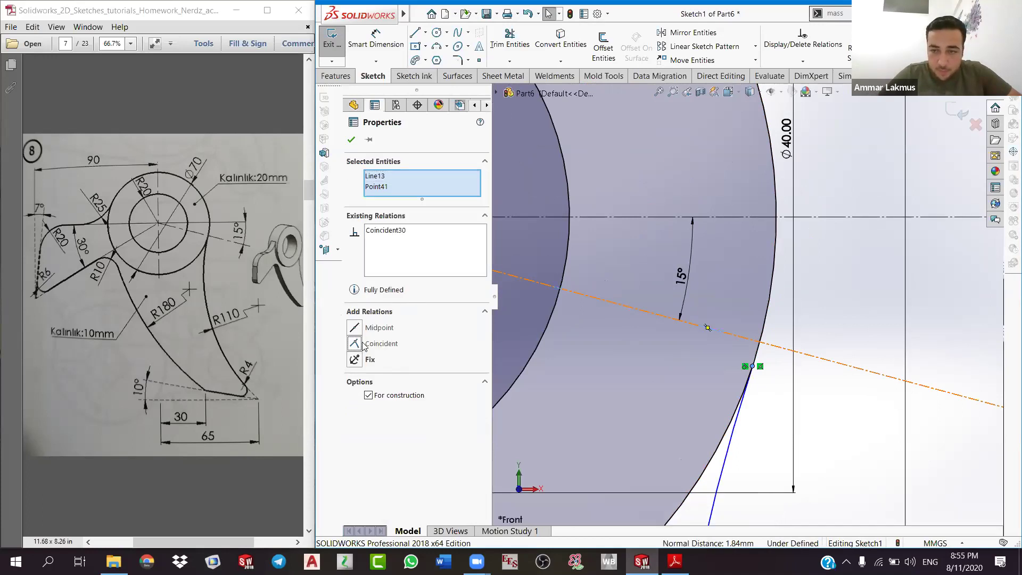
{"action": "left_click", "coordinate": [552, 307]}
{"action": "scroll", "coordinate": [678, 353], "scroll_direction": "up", "scroll_amount": 4}
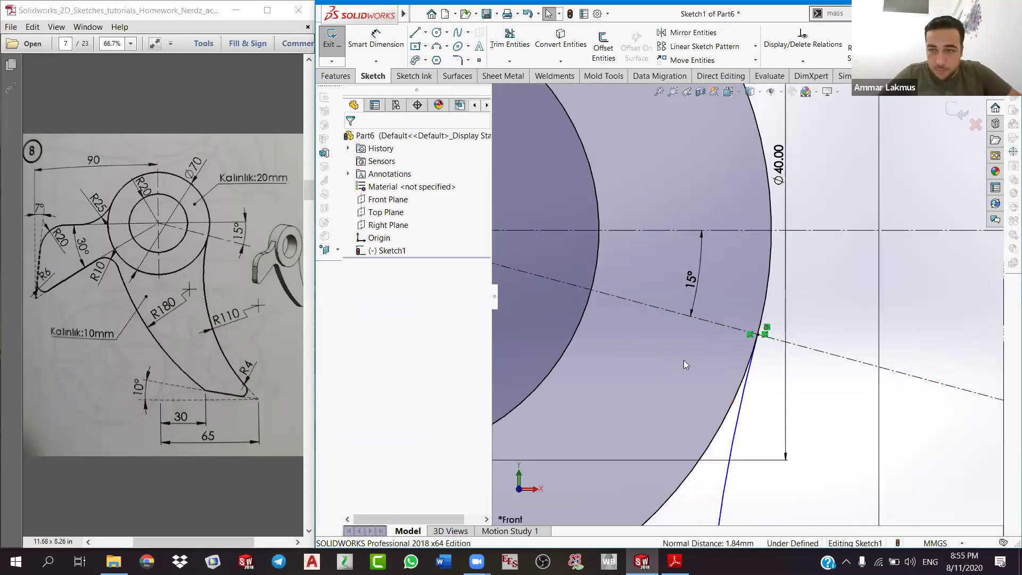
Step: Make the small arc at the tail's tip tangent to the tail's inner arc
{"action": "scroll", "coordinate": [804, 427], "scroll_direction": "up", "scroll_amount": 3}
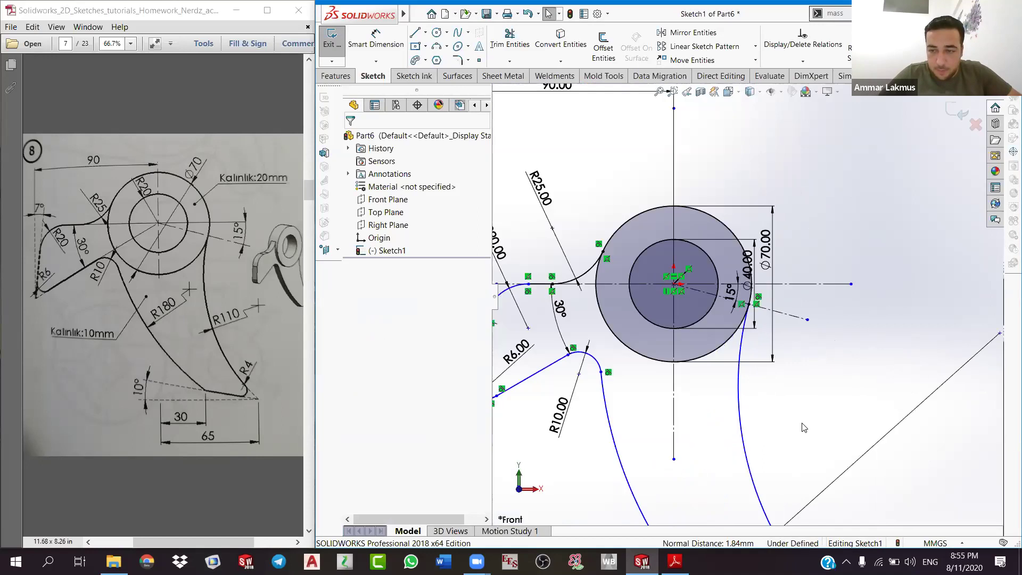
{"action": "scroll", "coordinate": [816, 423], "scroll_direction": "up", "scroll_amount": 2}
{"action": "scroll", "coordinate": [796, 379], "scroll_direction": "up", "scroll_amount": 1}
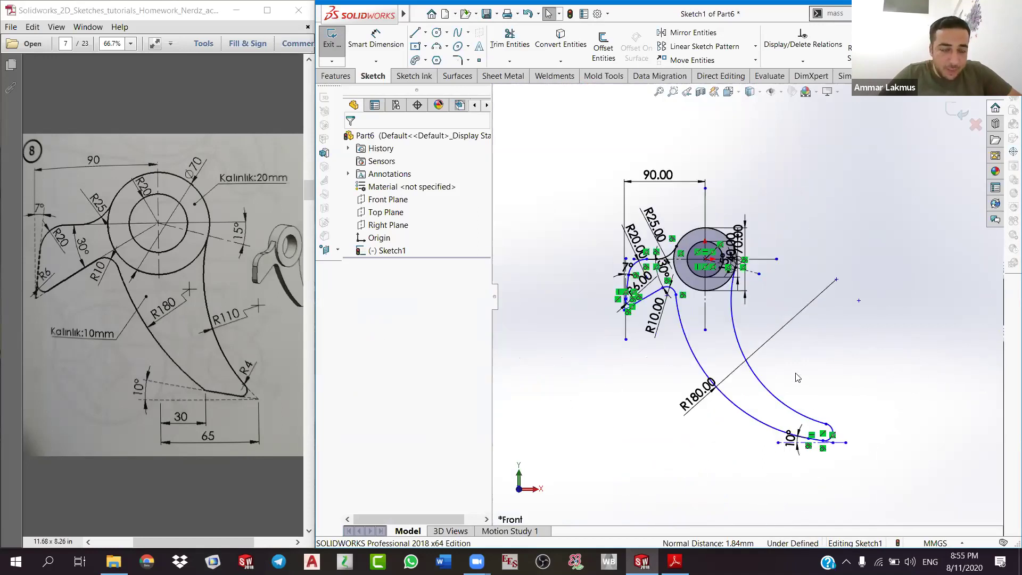
{"action": "scroll", "coordinate": [818, 394], "scroll_direction": "down", "scroll_amount": 3}
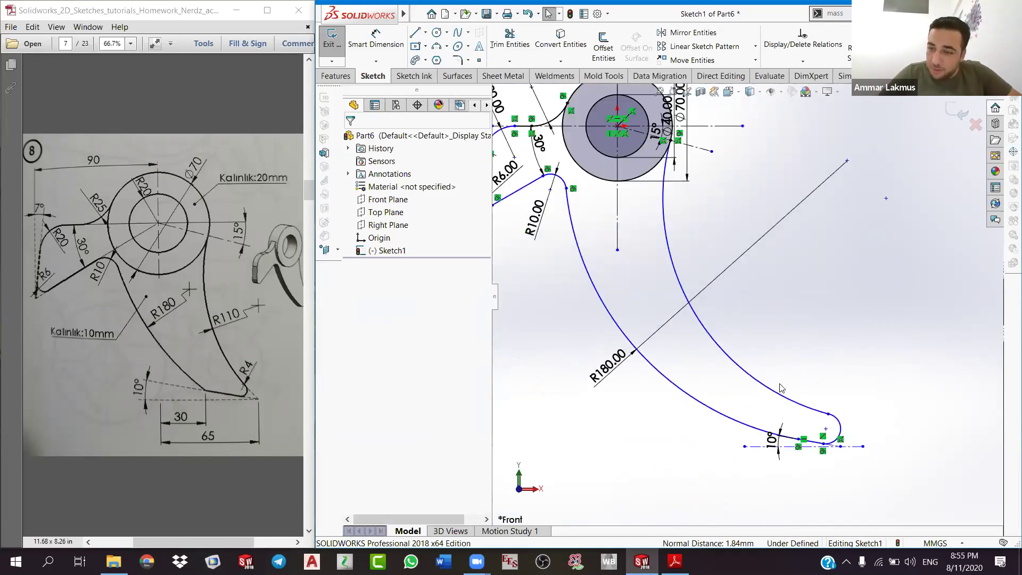
{"action": "scroll", "coordinate": [781, 388], "scroll_direction": "down", "scroll_amount": 2}
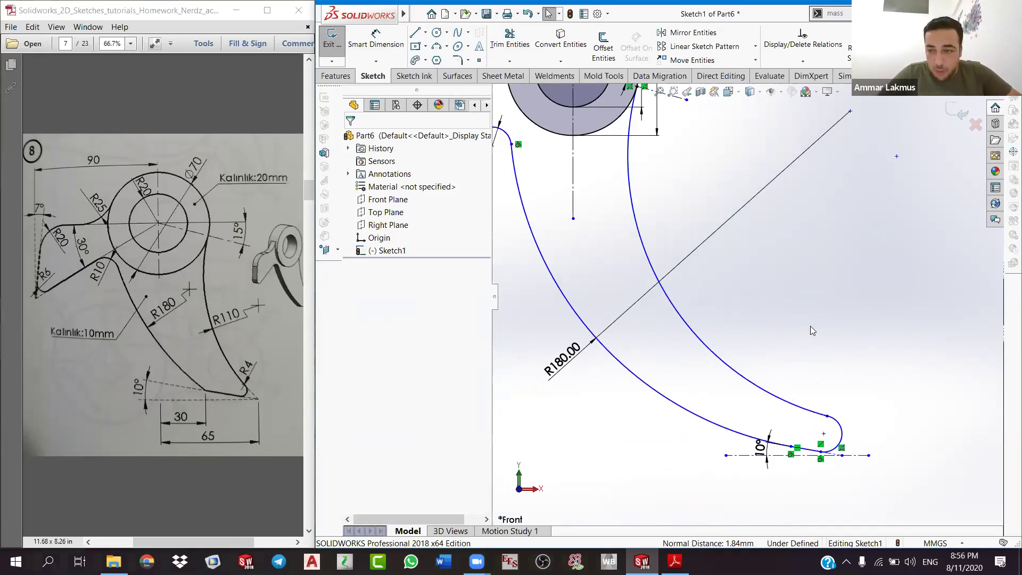
{"action": "scroll", "coordinate": [849, 464], "scroll_direction": "down", "scroll_amount": 1}
{"action": "left_click", "coordinate": [838, 426]}
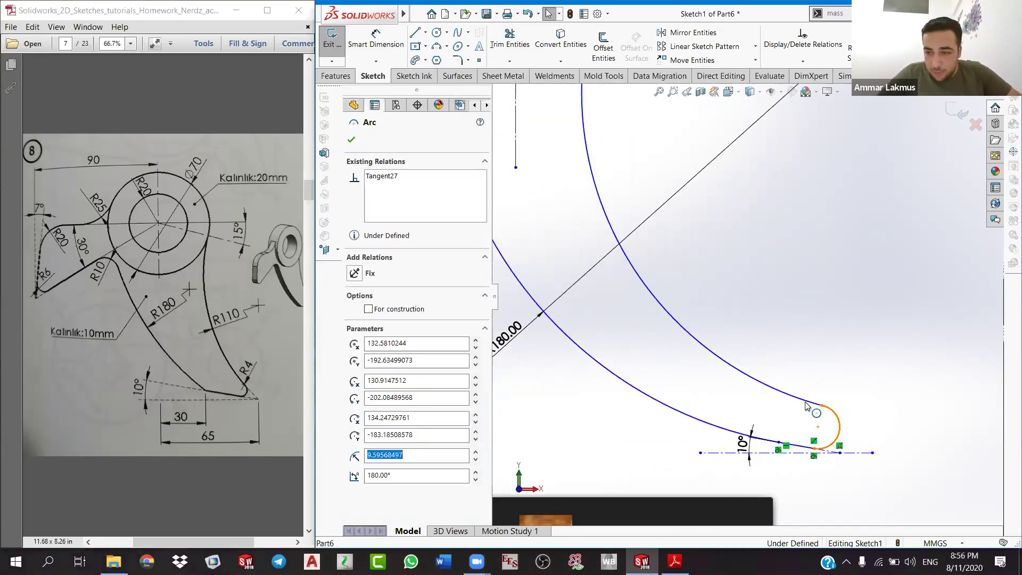
{"action": "left_click", "coordinate": [808, 403], "text": "ctrl"}
{"action": "left_click", "coordinate": [383, 342]}
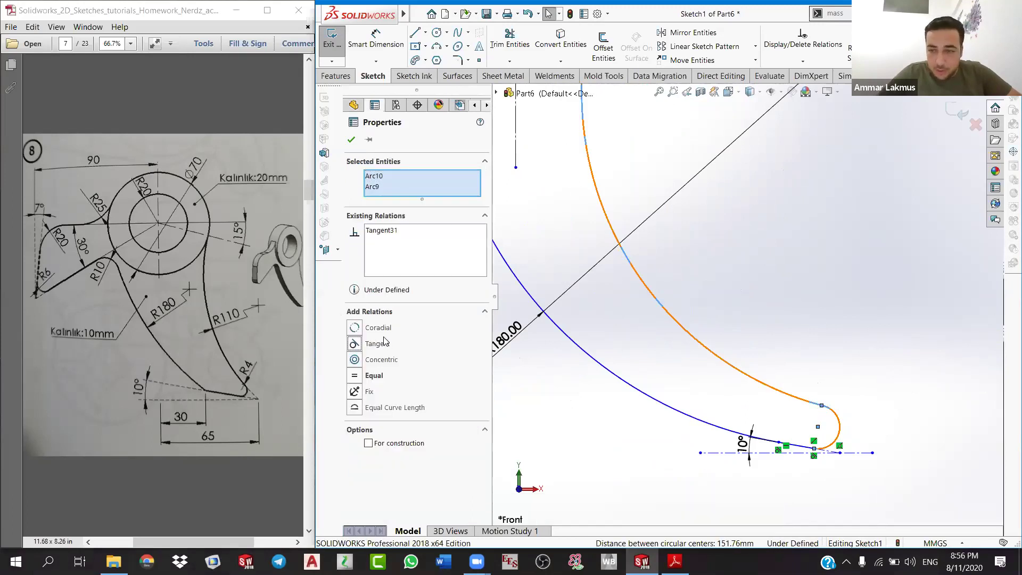
{"action": "left_click", "coordinate": [350, 139]}
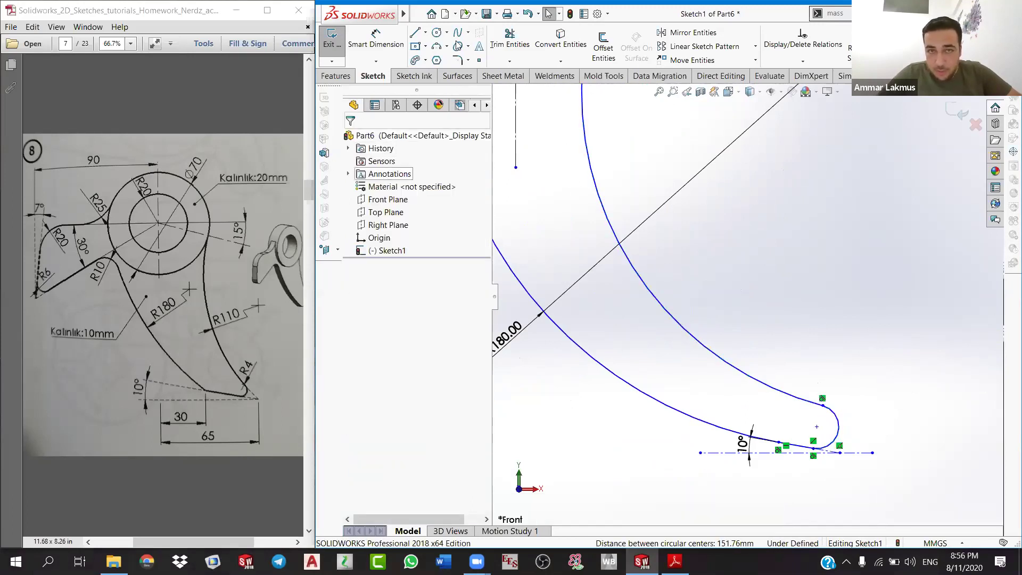
Step: Dimension the tail's tip arc with a radius of 4 mm
{"action": "left_click", "coordinate": [394, 46]}
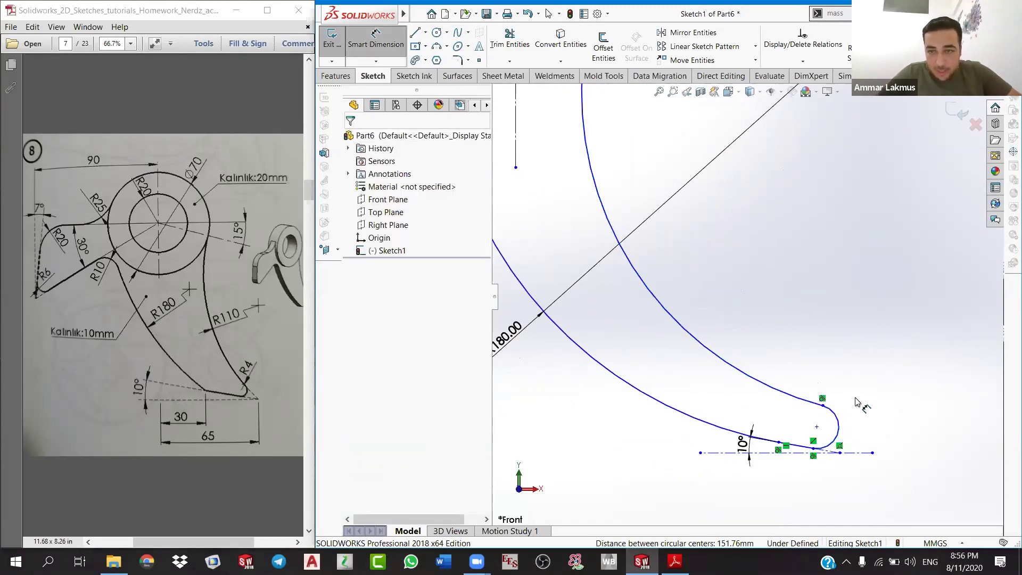
{"action": "left_click", "coordinate": [838, 430]}
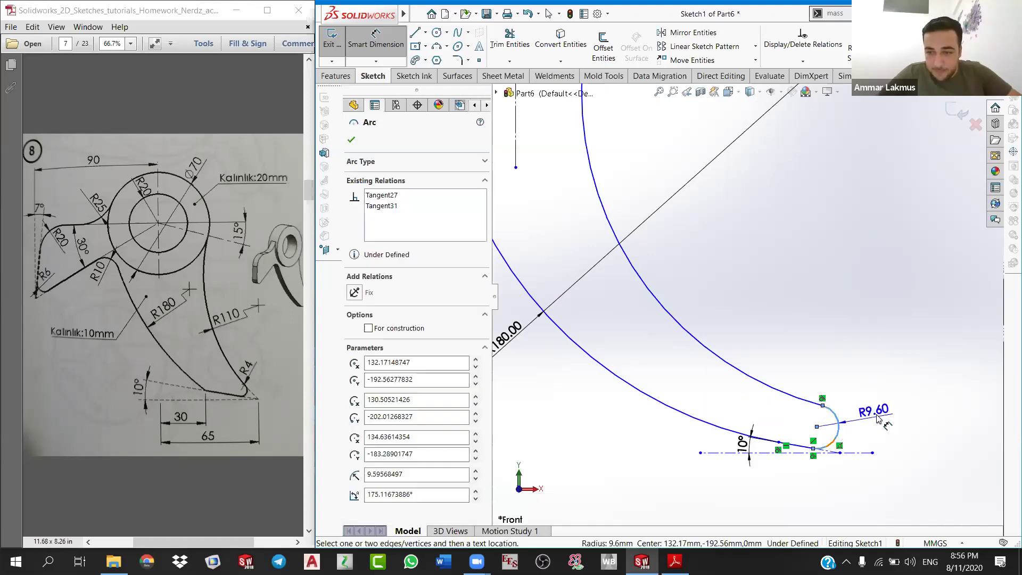
{"action": "left_click", "coordinate": [880, 414]}
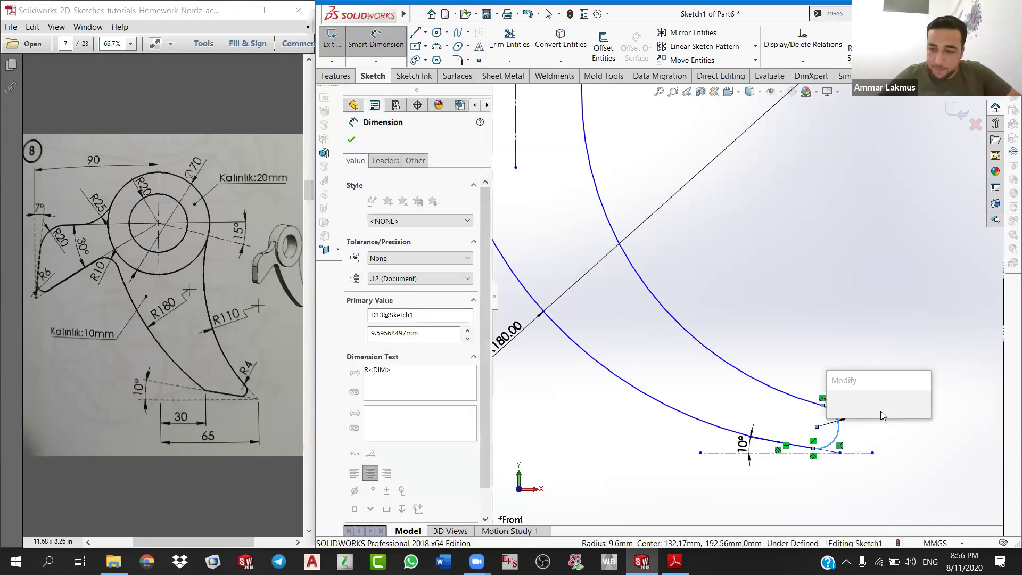
{"action": "type", "text": "4"}
{"action": "key", "text": "Return"}
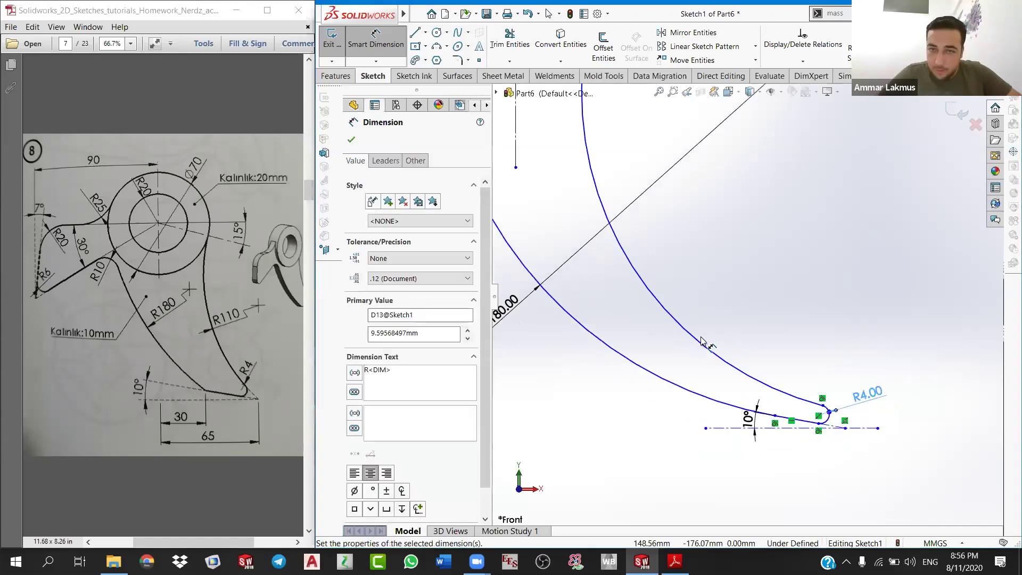
Step: Dimension the tail's inner arc with a radius of 110 mm
{"action": "scroll", "coordinate": [671, 251], "scroll_direction": "up", "scroll_amount": 3}
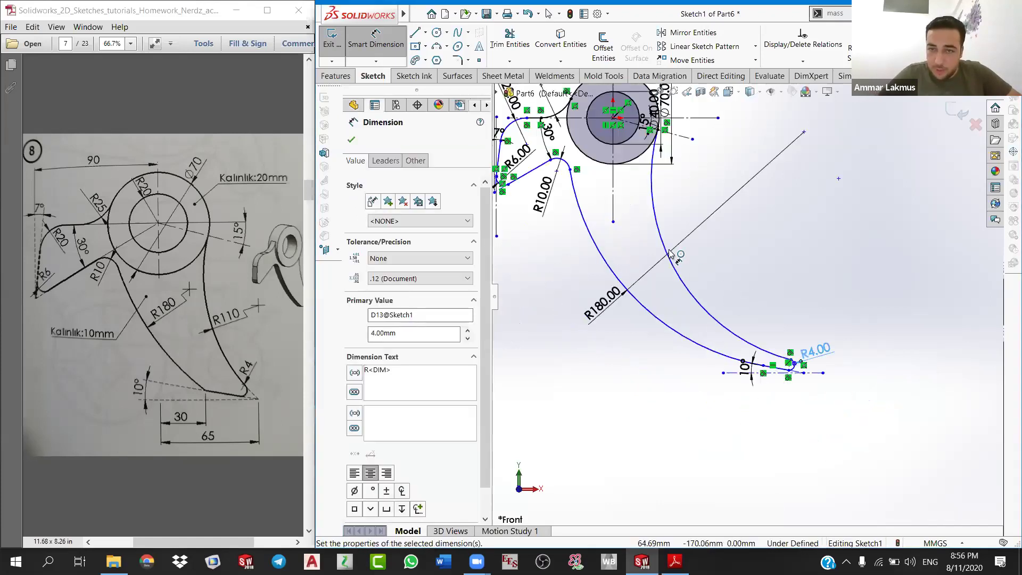
{"action": "scroll", "coordinate": [745, 251], "scroll_direction": "down", "scroll_amount": 1}
{"action": "left_click", "coordinate": [747, 251]}
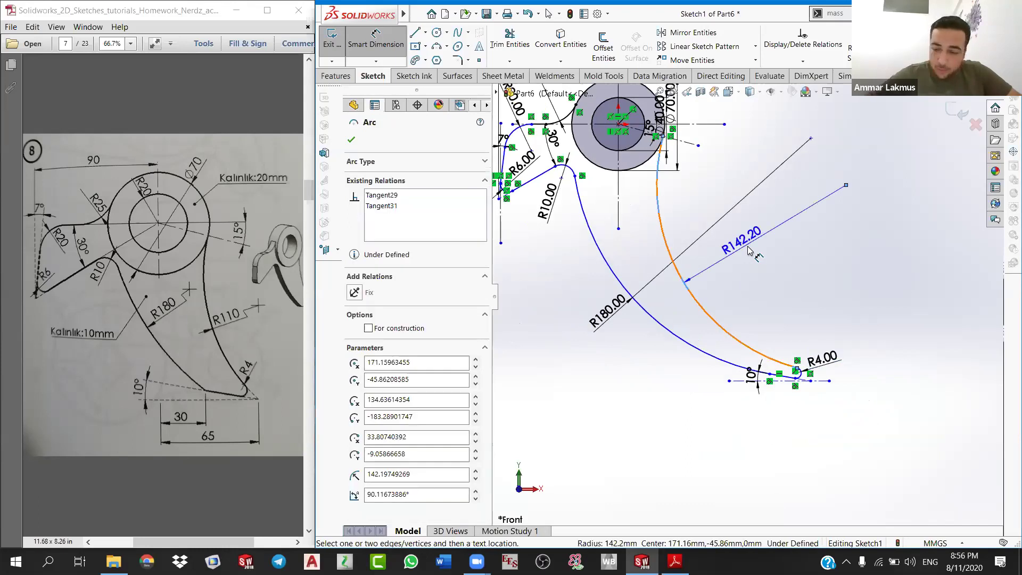
{"action": "left_click", "coordinate": [749, 249]}
{"action": "type", "text": "1"}
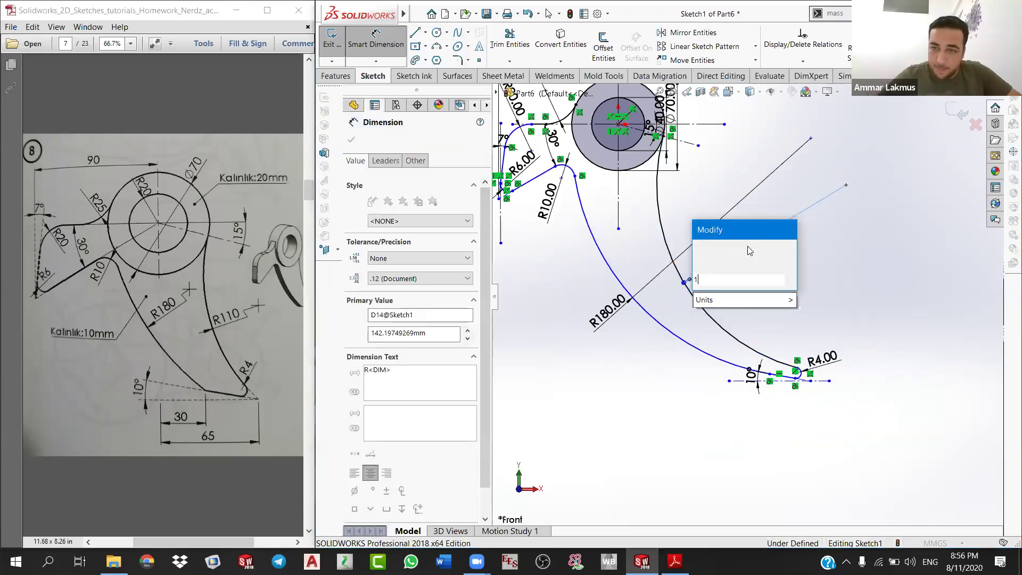
{"action": "key", "text": "Escape"}
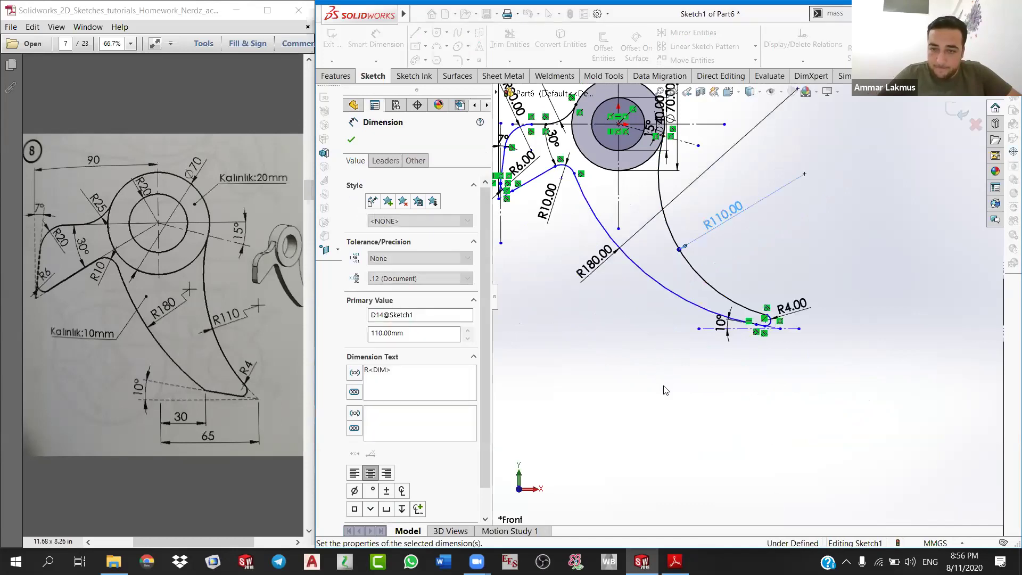
{"action": "left_click", "coordinate": [654, 295]}
{"action": "key", "text": "Escape"}
{"action": "scroll", "coordinate": [772, 318], "scroll_direction": "up", "scroll_amount": 1}
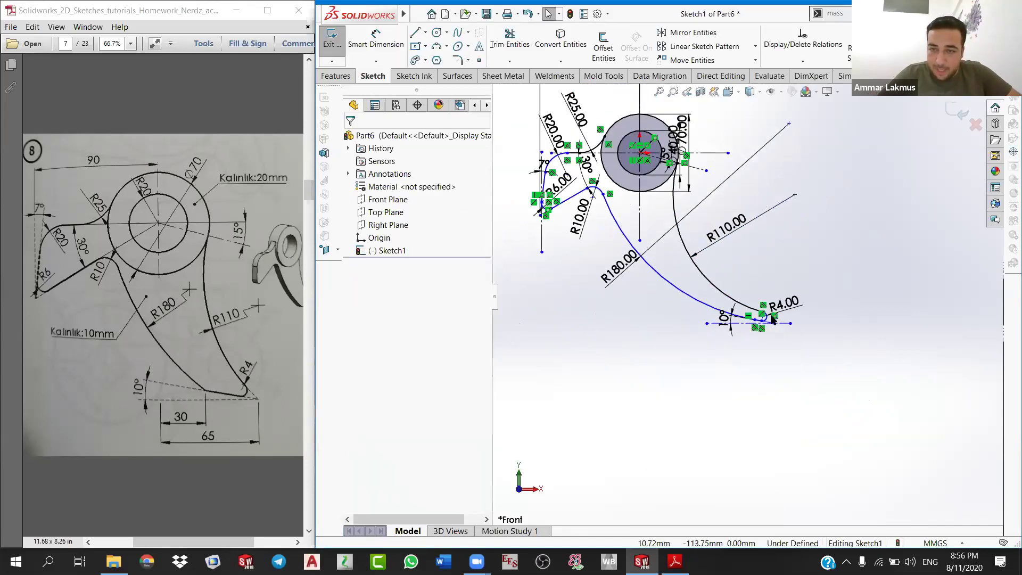
{"action": "scroll", "coordinate": [797, 321], "scroll_direction": "down", "scroll_amount": 2}
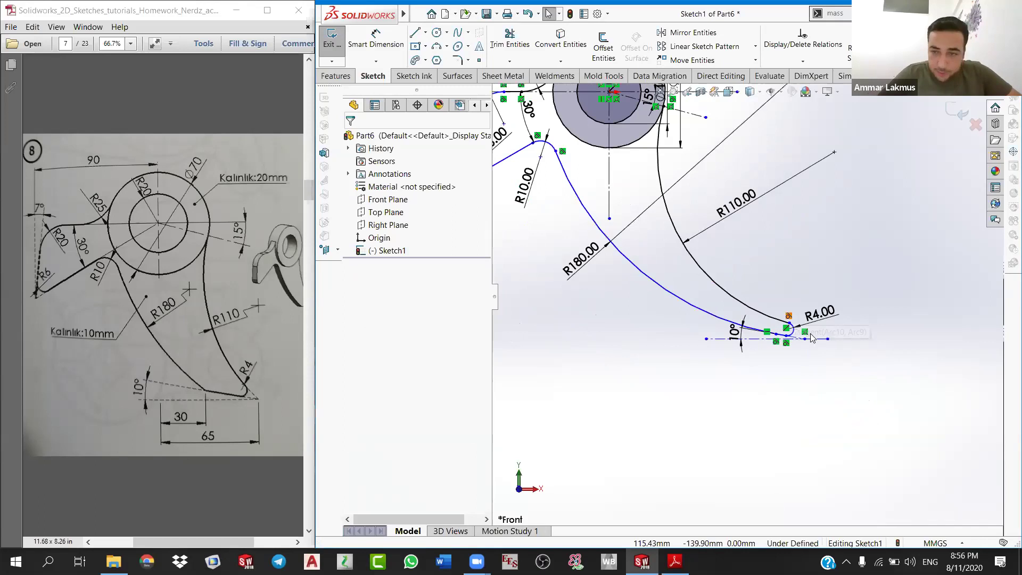
{"action": "scroll", "coordinate": [808, 338], "scroll_direction": "down", "scroll_amount": 1}
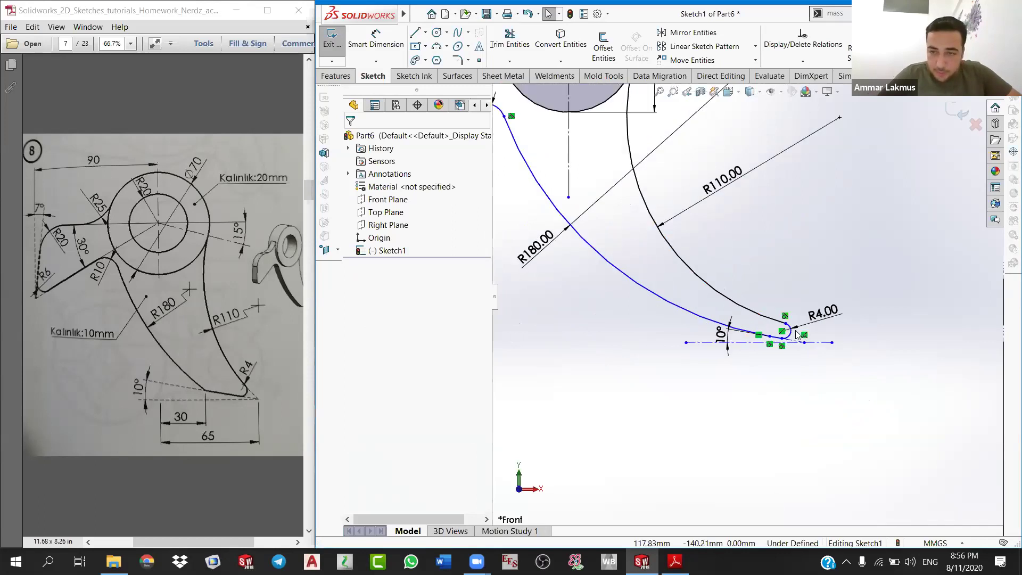
{"action": "scroll", "coordinate": [697, 334], "scroll_direction": "down", "scroll_amount": 2}
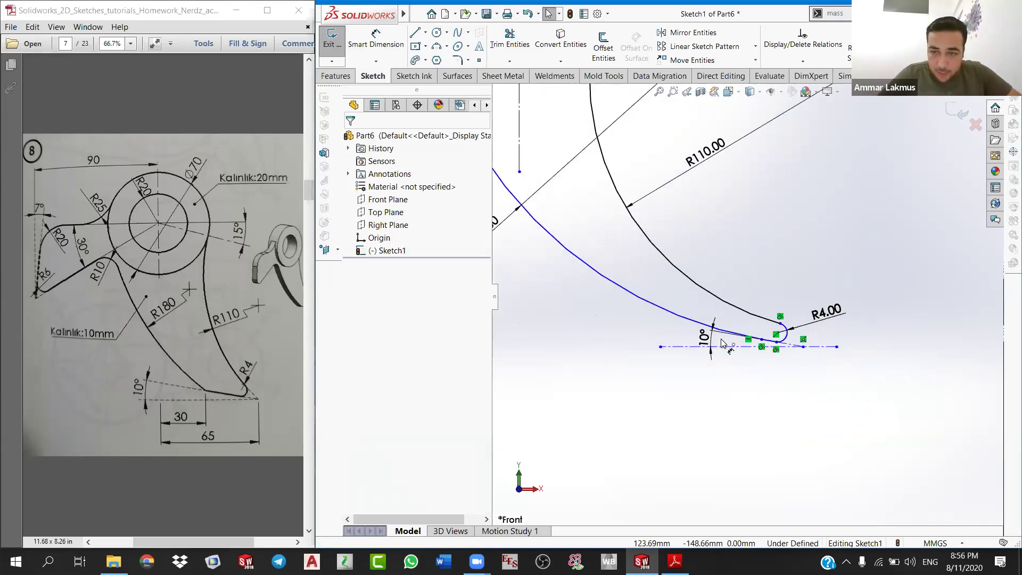
{"action": "key", "text": "d"}
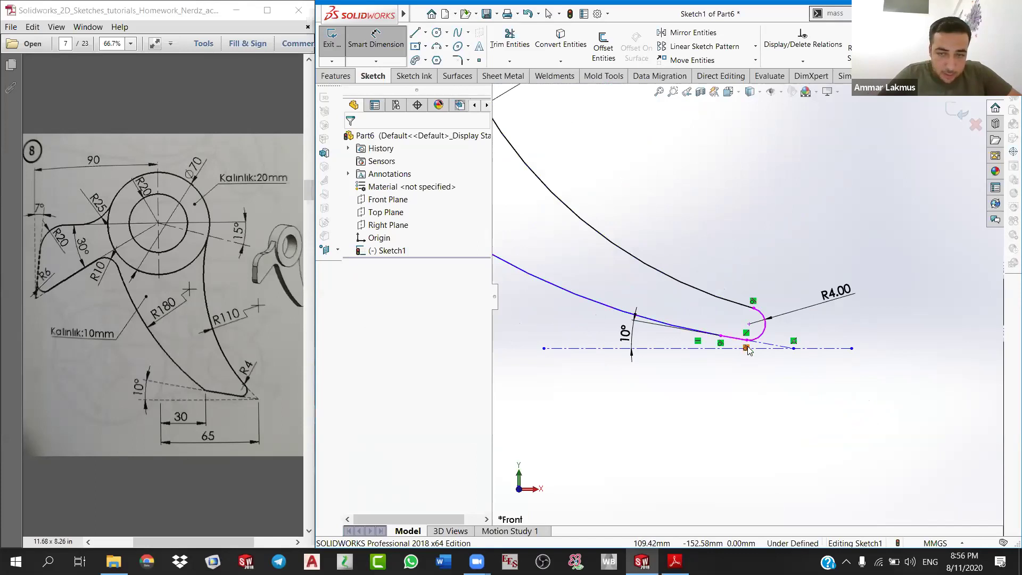
{"action": "right_click", "coordinate": [661, 194]}
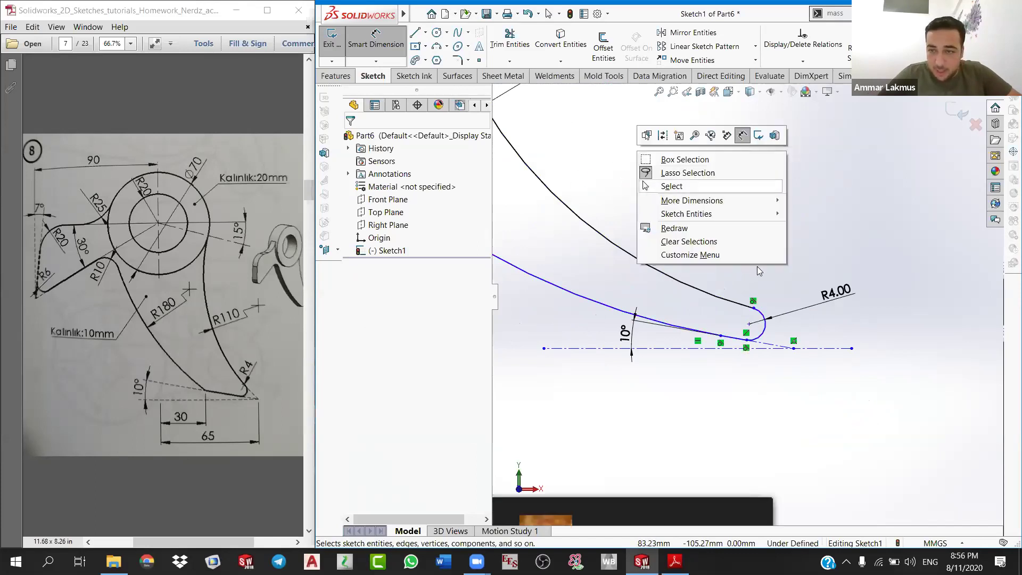
{"action": "left_click", "coordinate": [667, 185]}
Step: Sketch a centerline about 20 mm long from the inner arc's lower endpoint down to the horizontal centerline beyond the tip
{"action": "left_click", "coordinate": [426, 33]}
{"action": "left_click", "coordinate": [446, 60]}
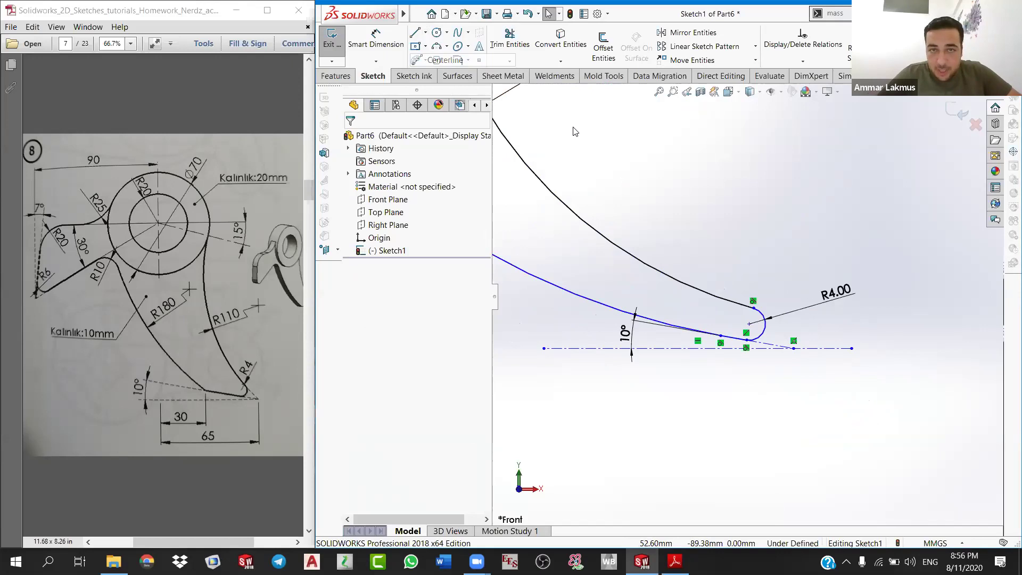
{"action": "left_click", "coordinate": [769, 318]}
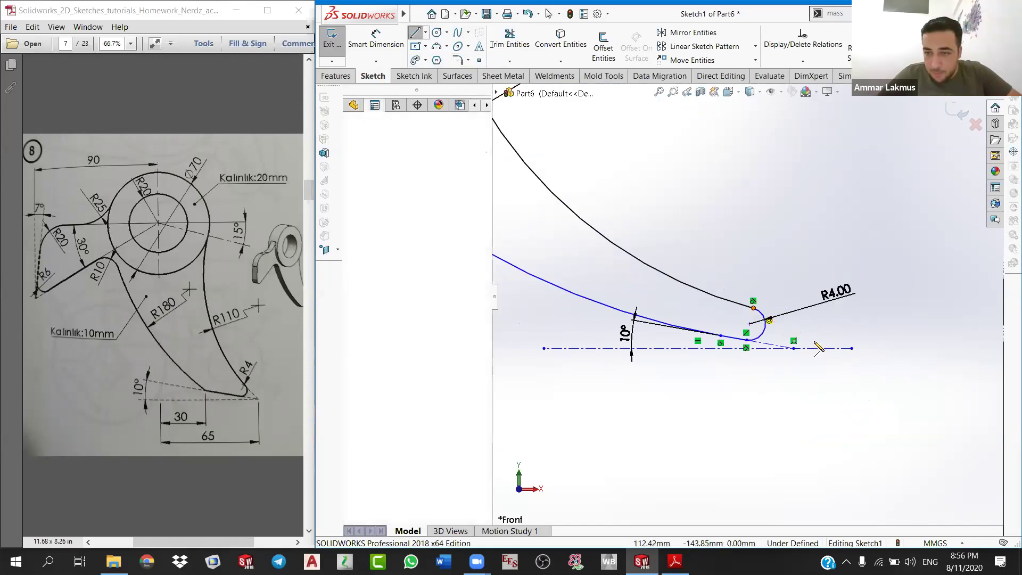
{"action": "left_click", "coordinate": [822, 348]}
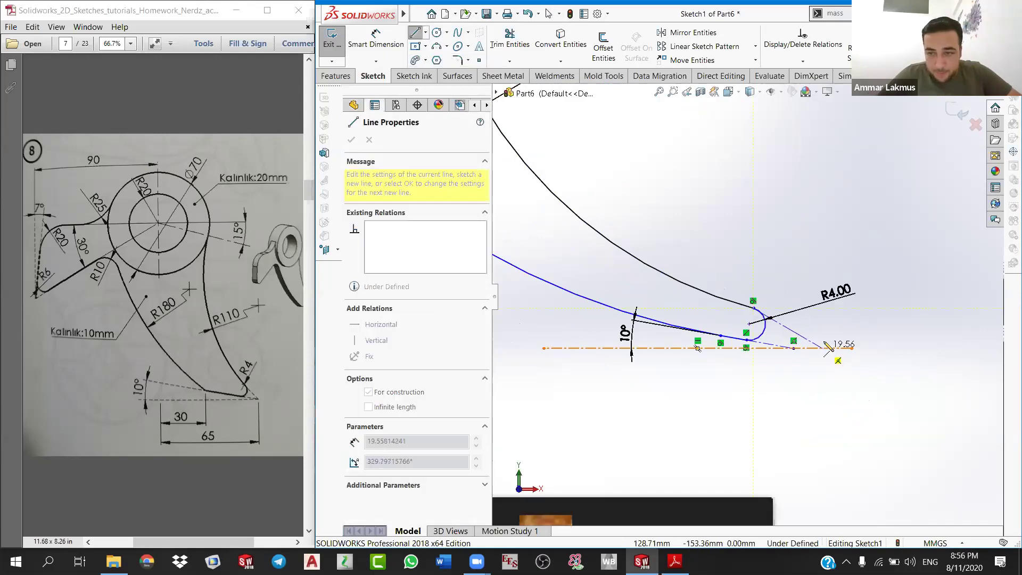
{"action": "right_click", "coordinate": [879, 257]}
{"action": "left_click", "coordinate": [894, 261]}
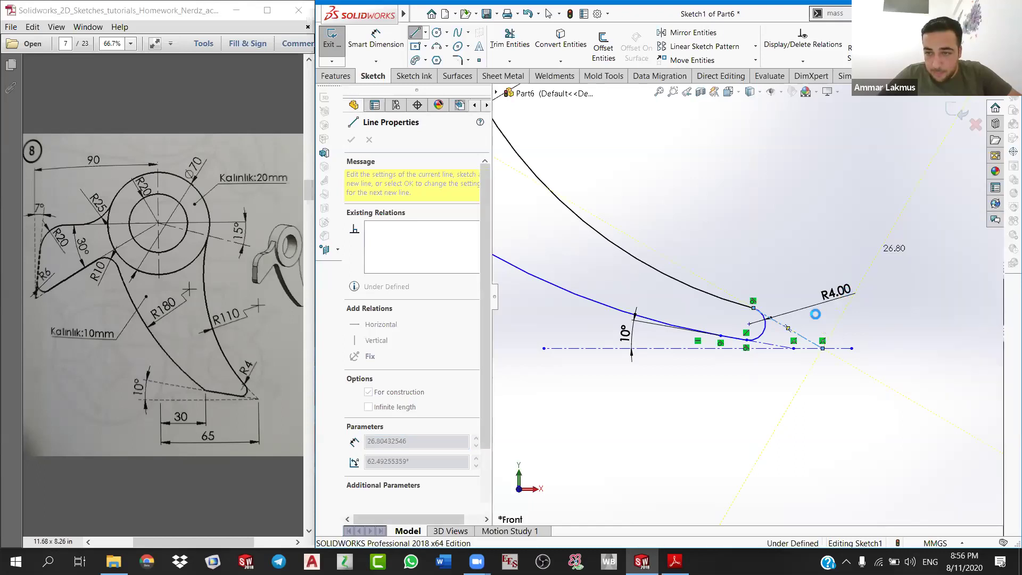
Step: Try to make the new centerline tangent to the 4 mm tip arc and merge its lower end with the 10° centerline's end
{"action": "left_click", "coordinate": [767, 321]}
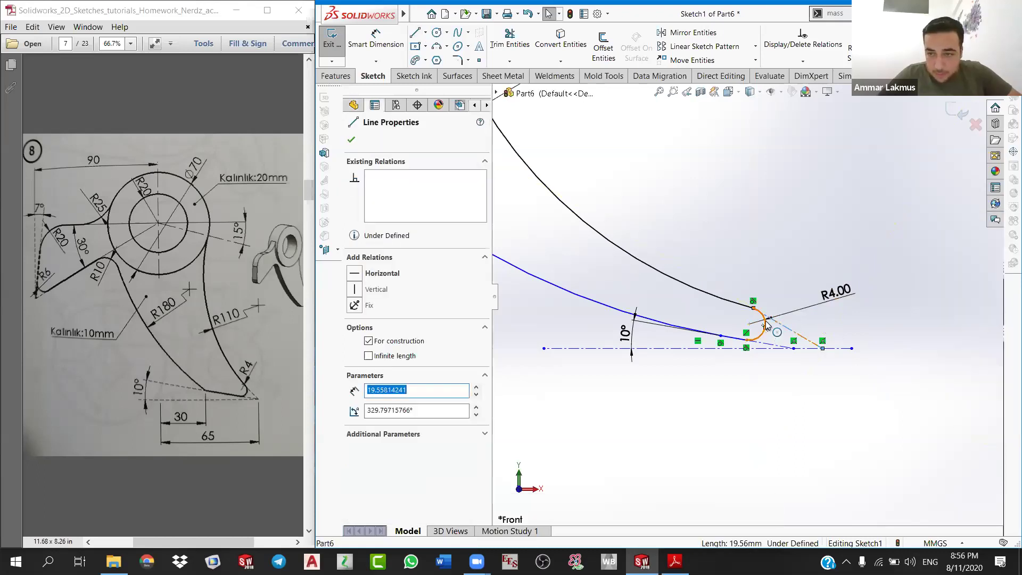
{"action": "left_click", "coordinate": [766, 323], "text": "ctrl"}
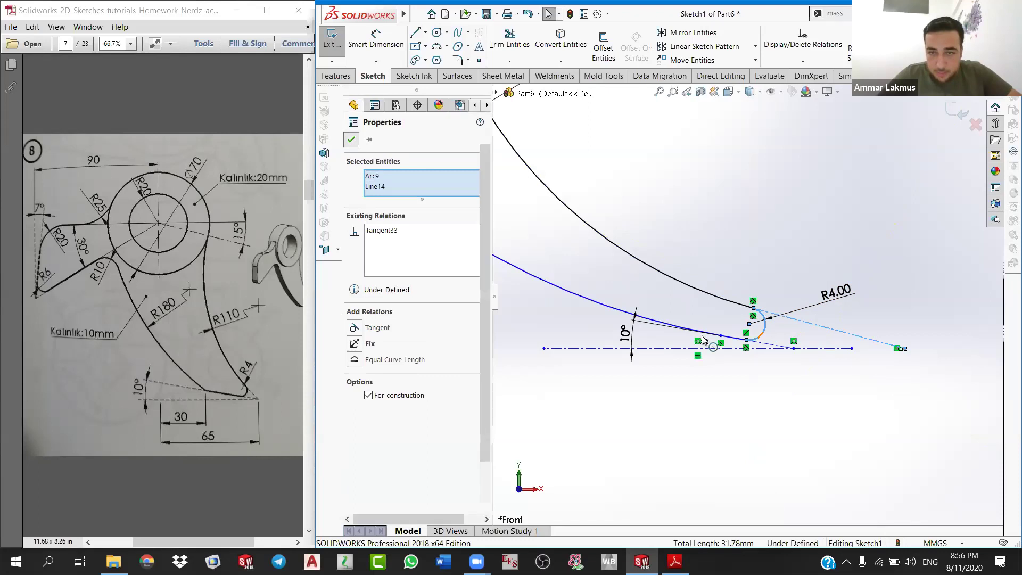
{"action": "key", "text": "Escape"}
{"action": "scroll", "coordinate": [822, 307], "scroll_direction": "down", "scroll_amount": 1}
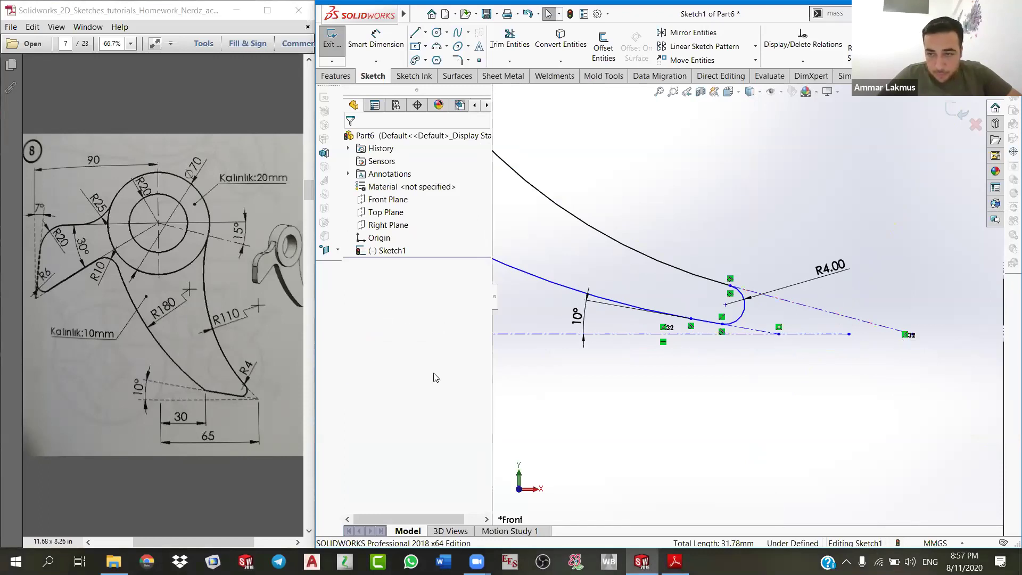
{"action": "scroll", "coordinate": [701, 334], "scroll_direction": "up", "scroll_amount": 4}
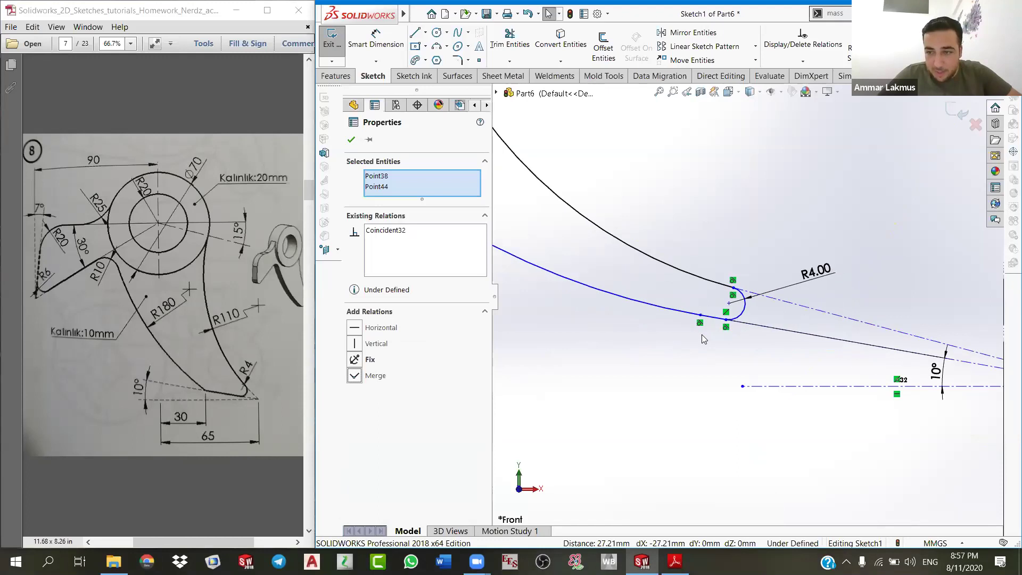
Step: Undo the merge and tangent relations applied to the new centerline at the tail's tip
{"action": "key", "text": "ctrl+z"}
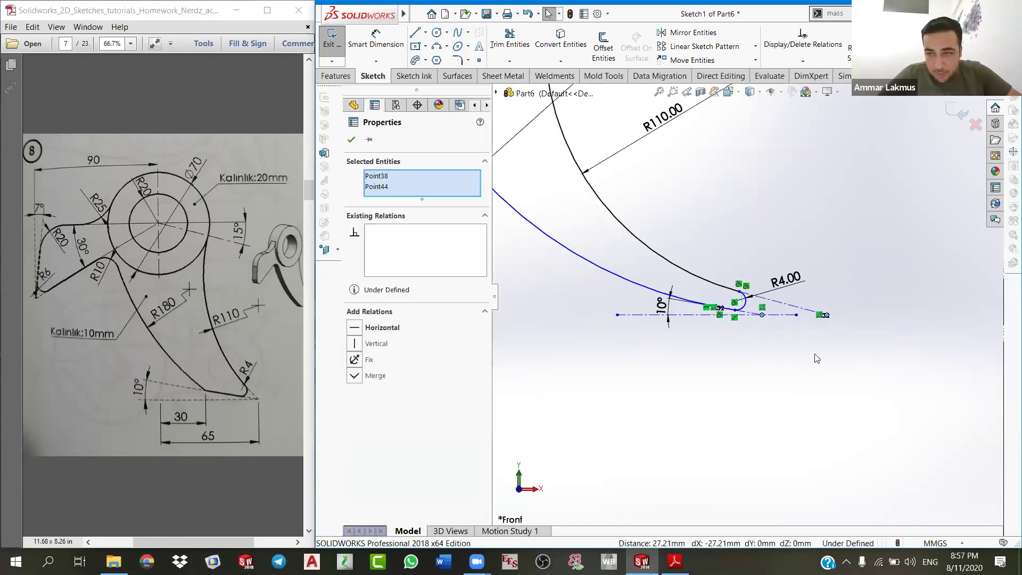
{"action": "key", "text": "ctrl+z"}
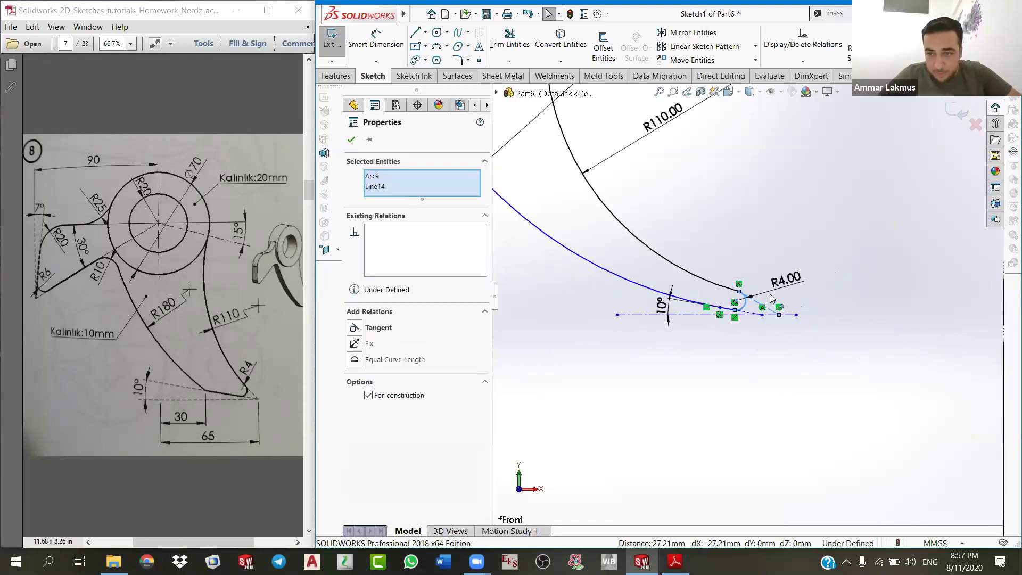
Step: Move the new centerline's lower end onto the point where the 10° centerline meets the horizontal centerline
{"action": "scroll", "coordinate": [771, 296], "scroll_direction": "down", "scroll_amount": 4}
{"action": "left_click_drag", "start_coordinate": [772, 293], "coordinate": [729, 293]}
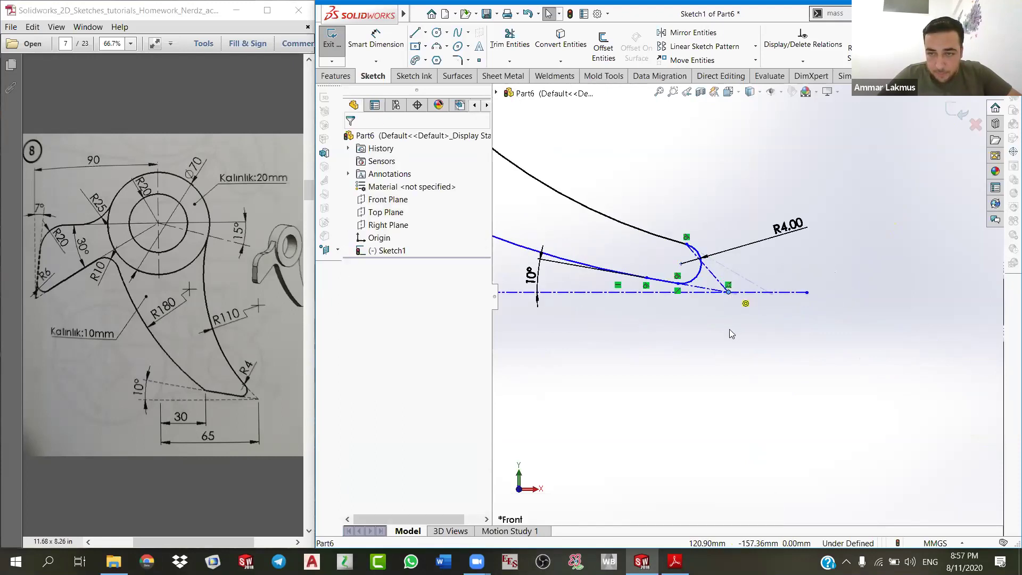
{"action": "scroll", "coordinate": [720, 261], "scroll_direction": "down", "scroll_amount": 1}
{"action": "scroll", "coordinate": [707, 287], "scroll_direction": "down", "scroll_amount": 3}
{"action": "scroll", "coordinate": [678, 302], "scroll_direction": "up", "scroll_amount": 3}
Step: Reposition the horizontal centerline's end farthest from the tail's tip at about X 44.5 mm
{"action": "left_click_drag", "start_coordinate": [644, 300], "coordinate": [617, 302]}
{"action": "scroll", "coordinate": [760, 309], "scroll_direction": "down", "scroll_amount": 1}
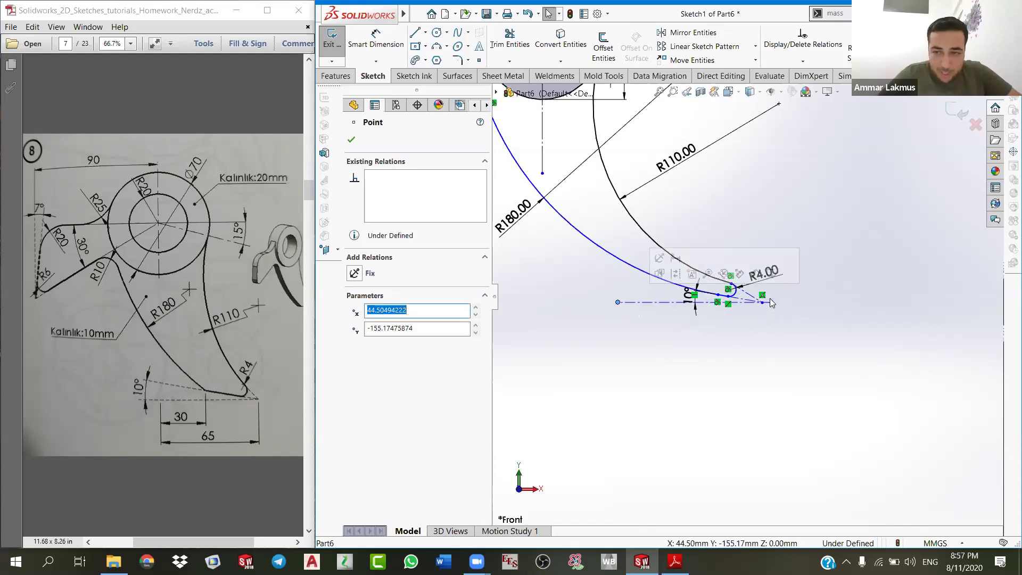
{"action": "scroll", "coordinate": [753, 305], "scroll_direction": "down", "scroll_amount": 1}
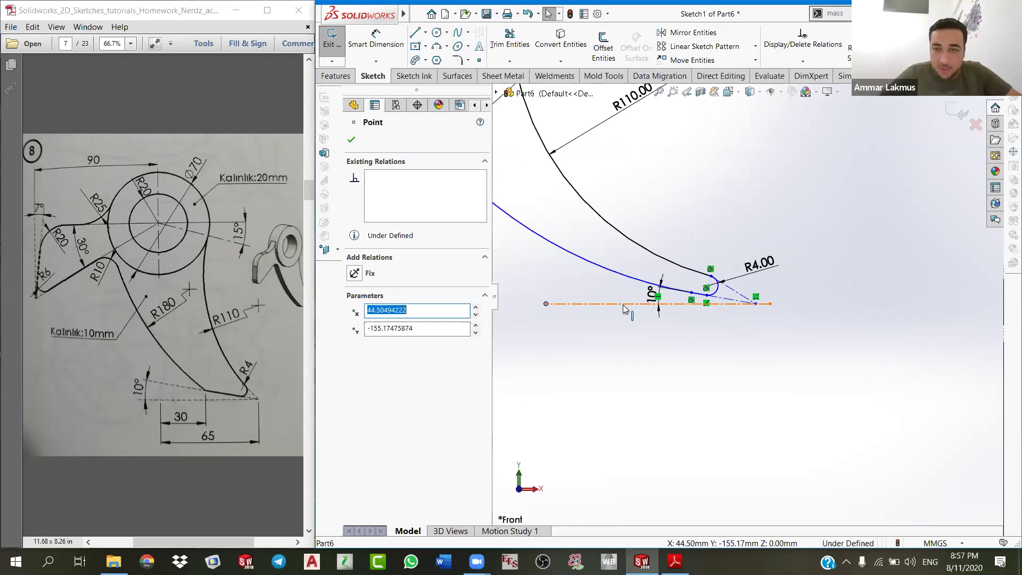
{"action": "scroll", "coordinate": [625, 309], "scroll_direction": "up", "scroll_amount": 4}
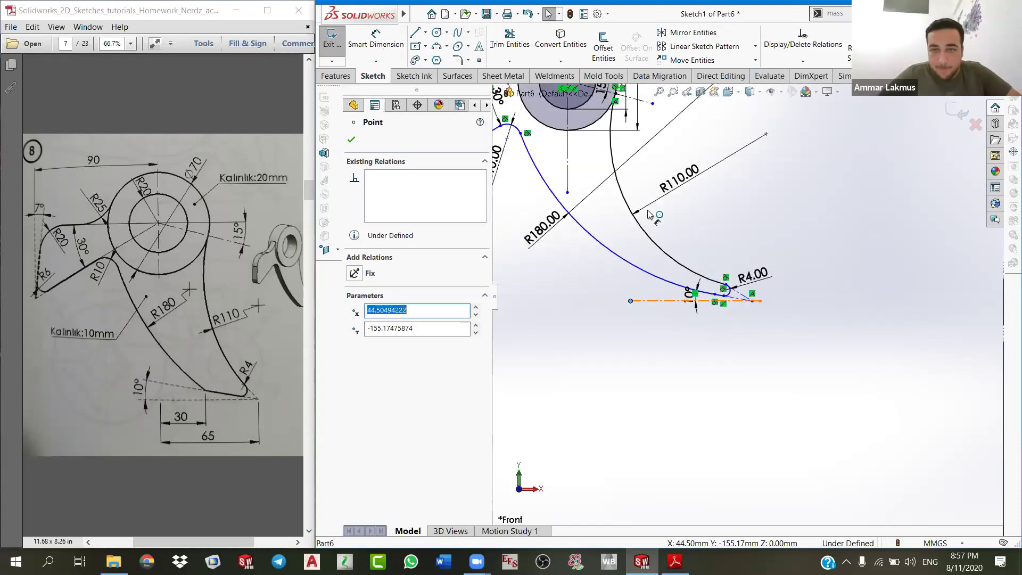
Step: Move the R180 dimension label away from the profile and extend the vertical centerline's lower end to about Y -202.6 mm
{"action": "scroll", "coordinate": [649, 216], "scroll_direction": "up", "scroll_amount": 3}
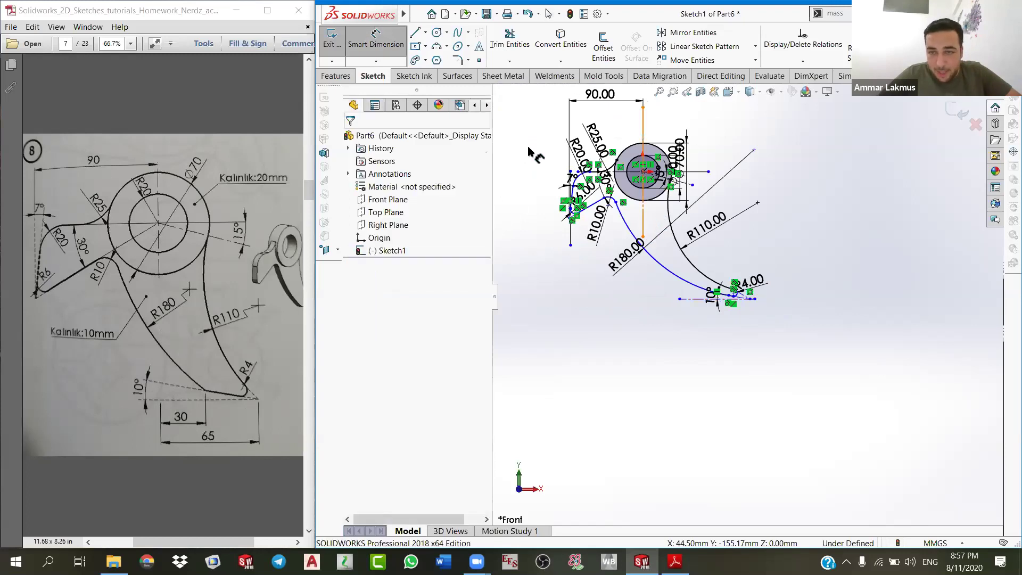
{"action": "right_click", "coordinate": [570, 300]}
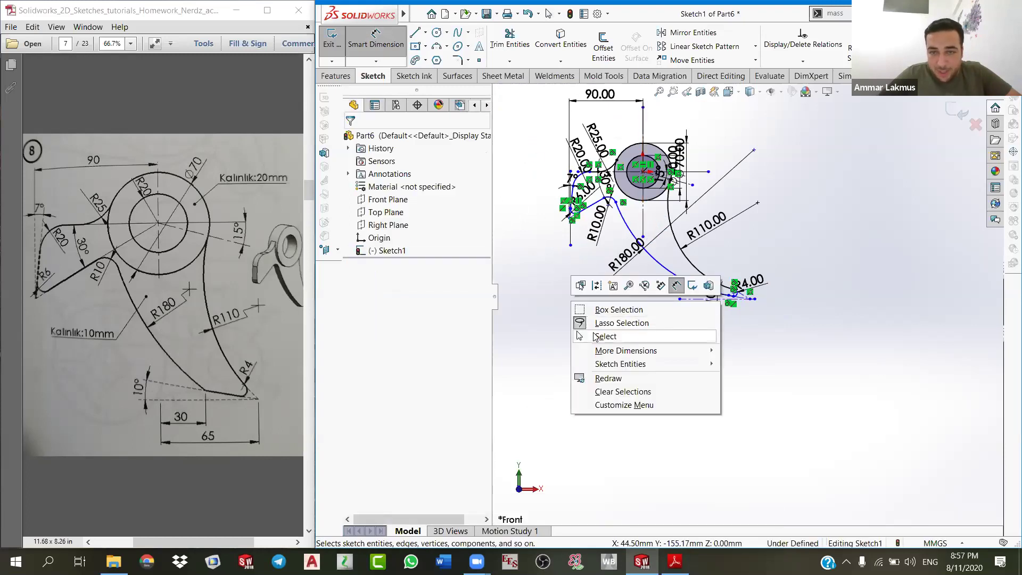
{"action": "left_click", "coordinate": [593, 337]}
{"action": "left_click_drag", "start_coordinate": [627, 258], "coordinate": [570, 298]}
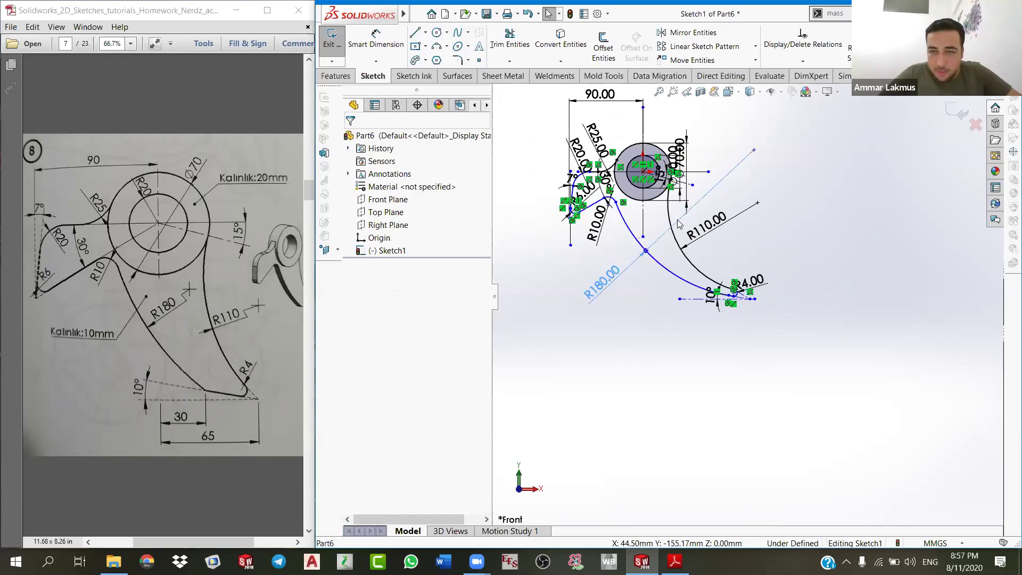
{"action": "left_click_drag", "start_coordinate": [643, 243], "coordinate": [644, 338]}
Step: Dimension the horizontal distance from the vertical centerline to the point where the tail's construction lines meet as 65 mm
{"action": "left_click", "coordinate": [366, 43]}
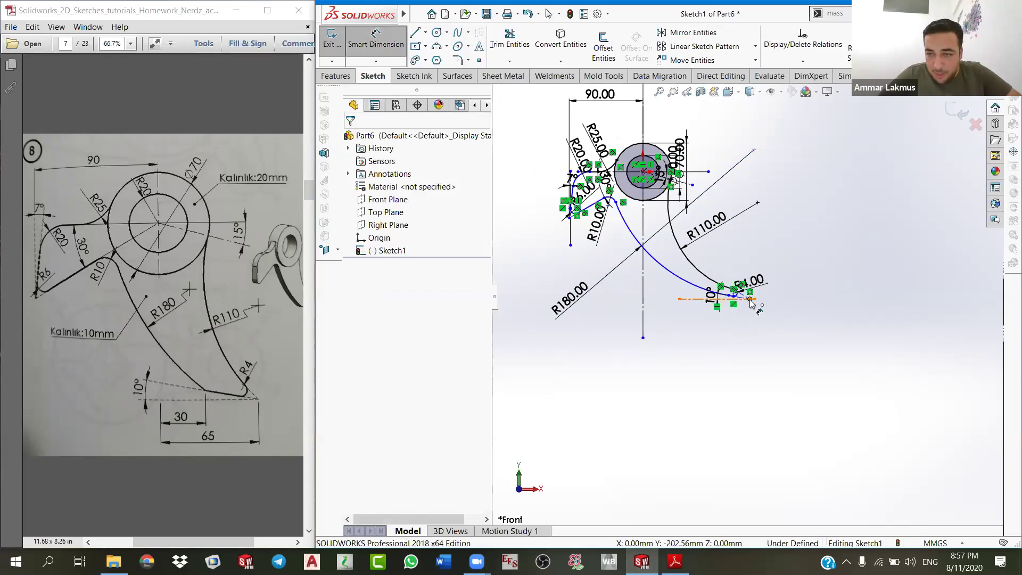
{"action": "scroll", "coordinate": [748, 301], "scroll_direction": "down", "scroll_amount": 5}
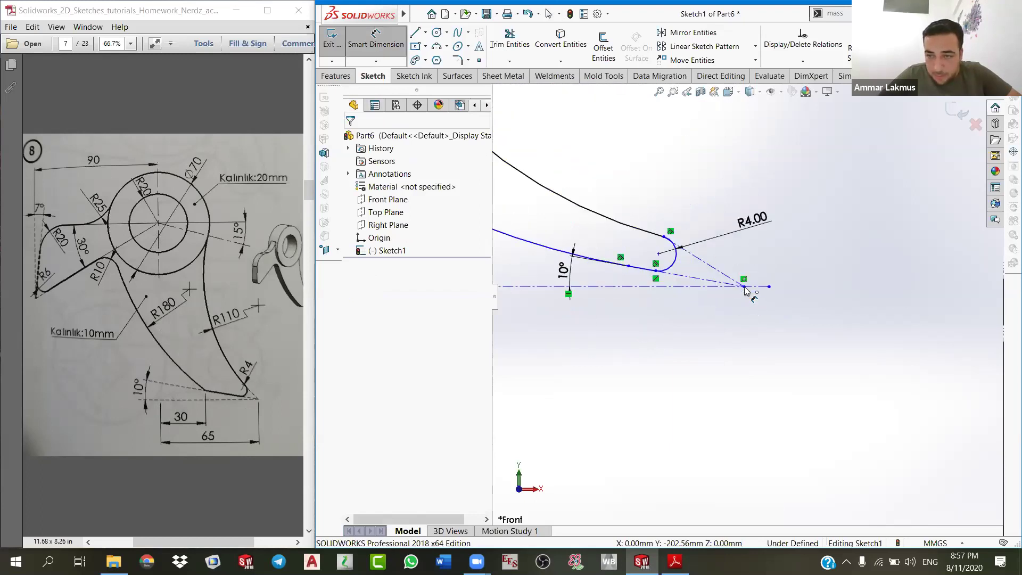
{"action": "left_click", "coordinate": [745, 287]}
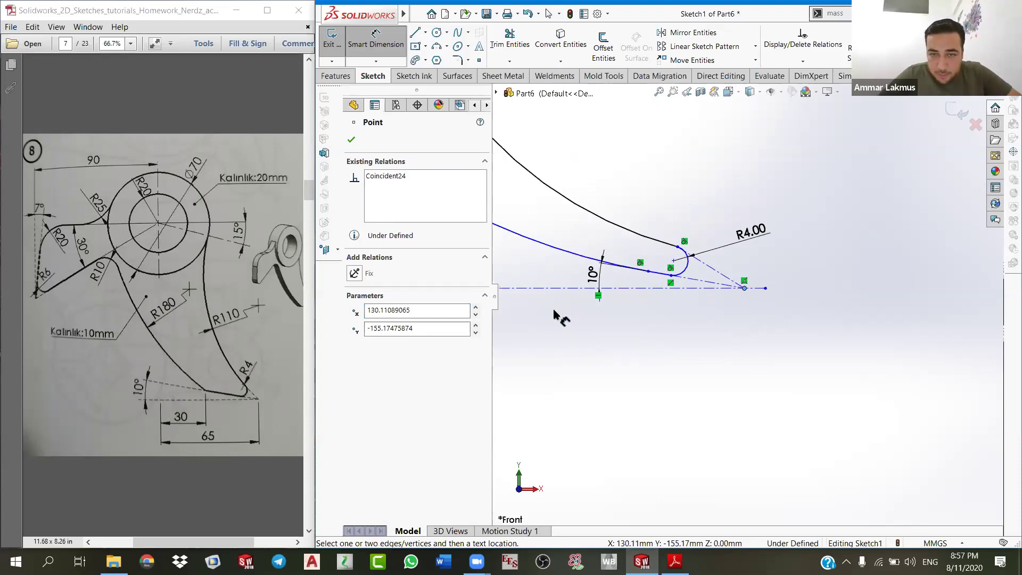
{"action": "scroll", "coordinate": [588, 318], "scroll_direction": "up", "scroll_amount": 3}
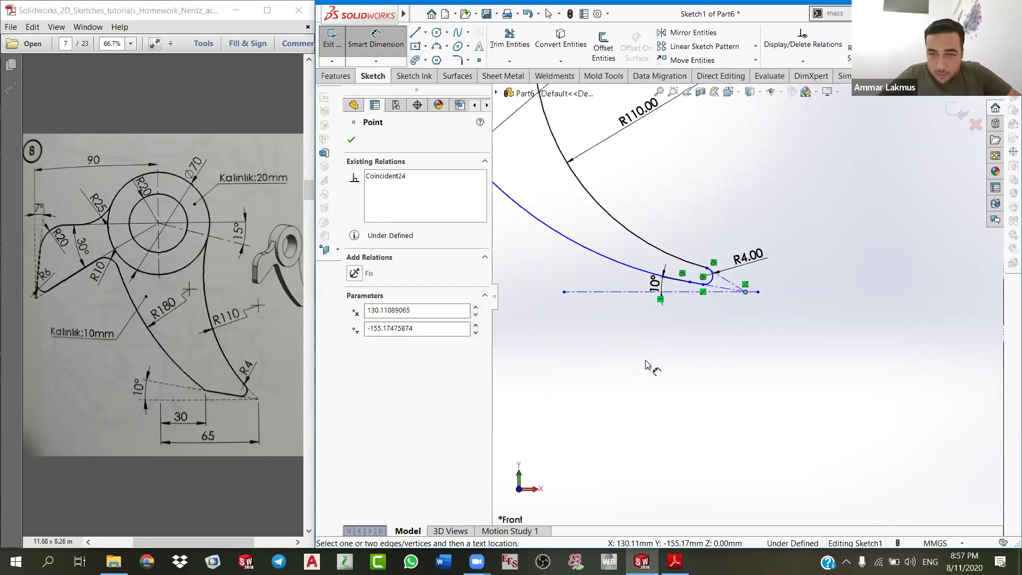
{"action": "scroll", "coordinate": [647, 350], "scroll_direction": "up", "scroll_amount": 3}
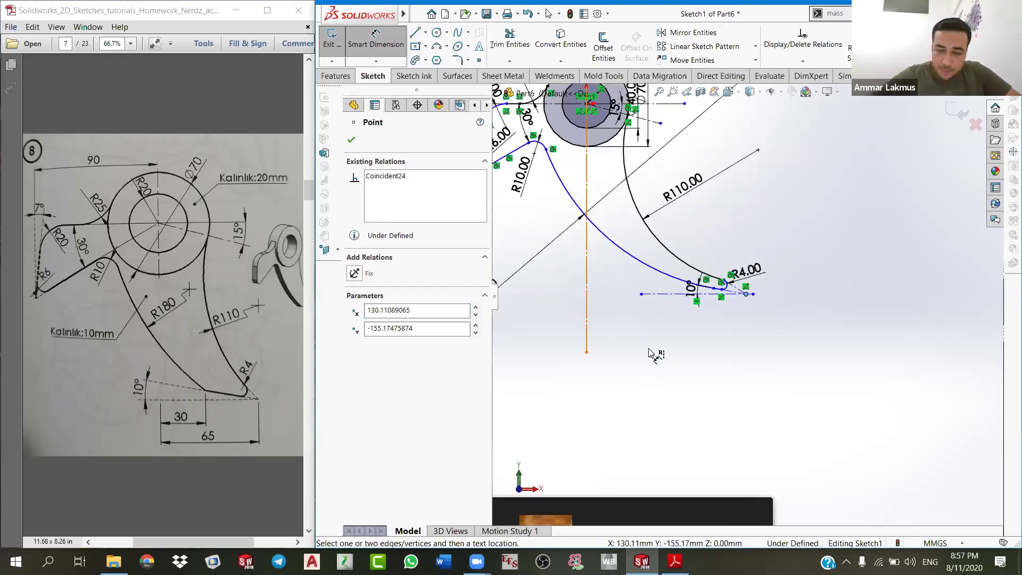
{"action": "left_click", "coordinate": [587, 330]}
{"action": "left_click", "coordinate": [648, 349]}
{"action": "type", "text": "65"}
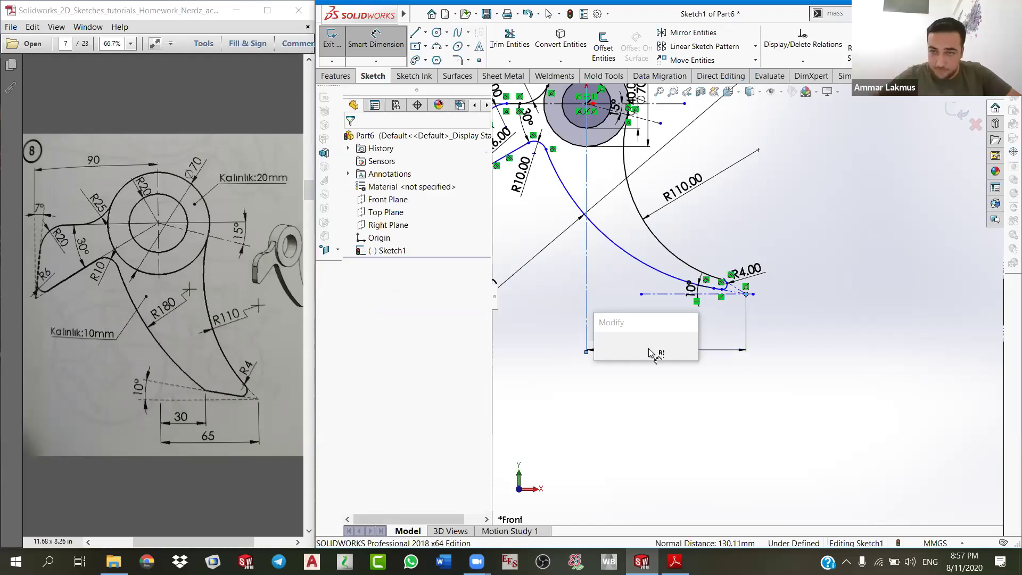
{"action": "key", "text": "Return"}
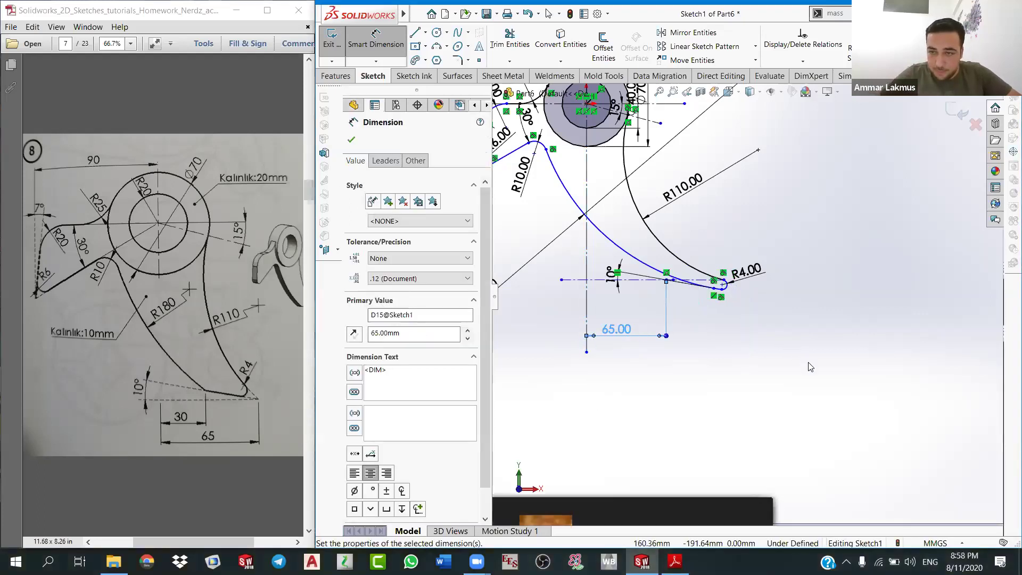
{"action": "right_click", "coordinate": [813, 372]}
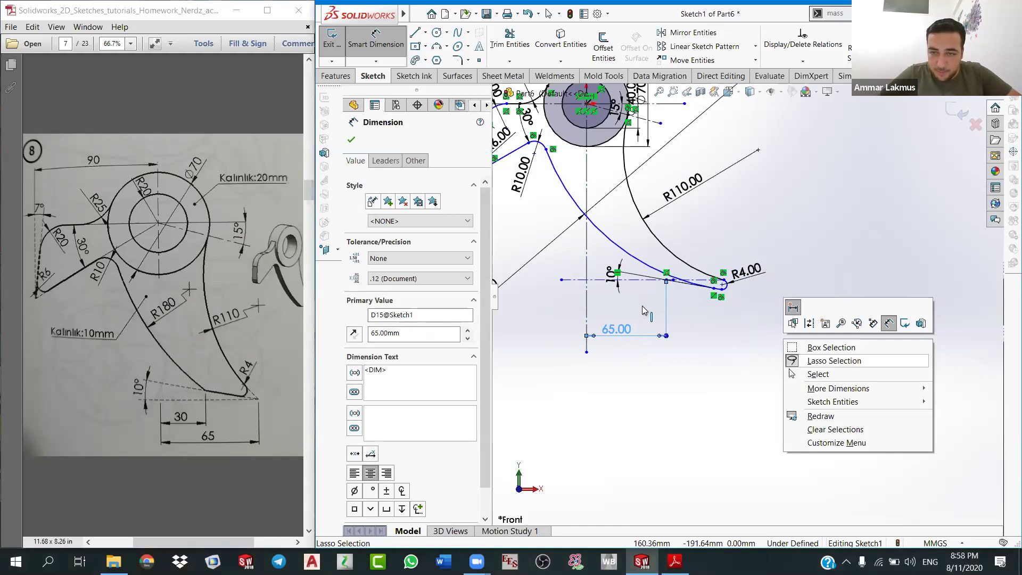
{"action": "left_click", "coordinate": [653, 347]}
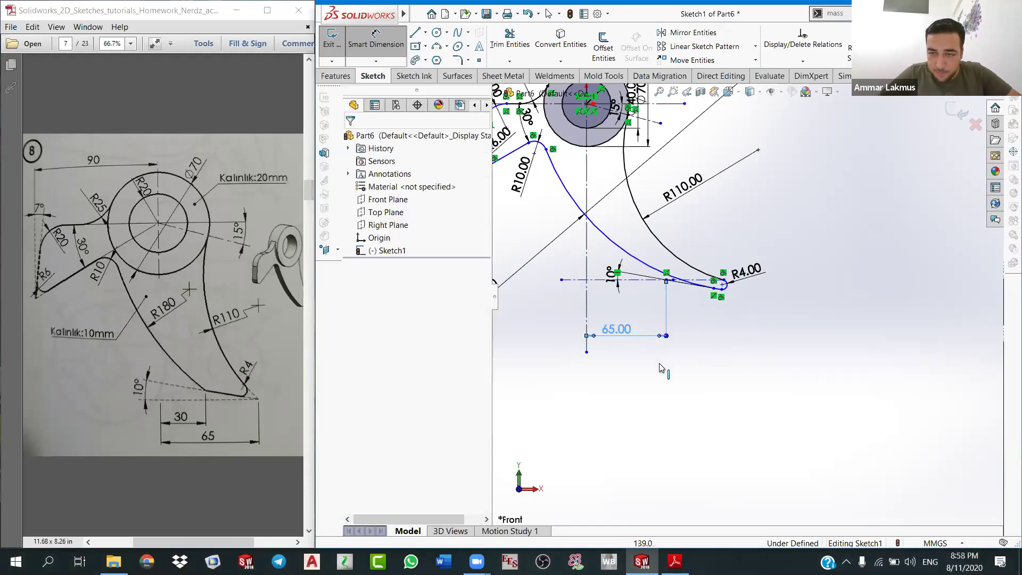
{"action": "key", "text": "Escape"}
Step: Delete the 65 mm dimension between the vertical centerline and the tail's construction-line meeting point
{"action": "scroll", "coordinate": [647, 348], "scroll_direction": "down", "scroll_amount": 1}
{"action": "left_click", "coordinate": [569, 304]}
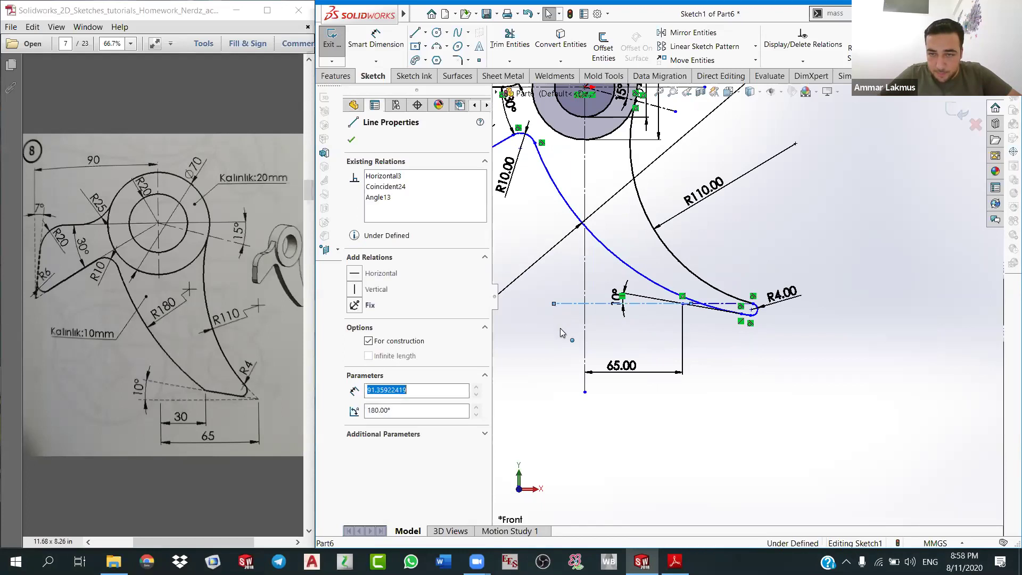
{"action": "left_click", "coordinate": [669, 339]}
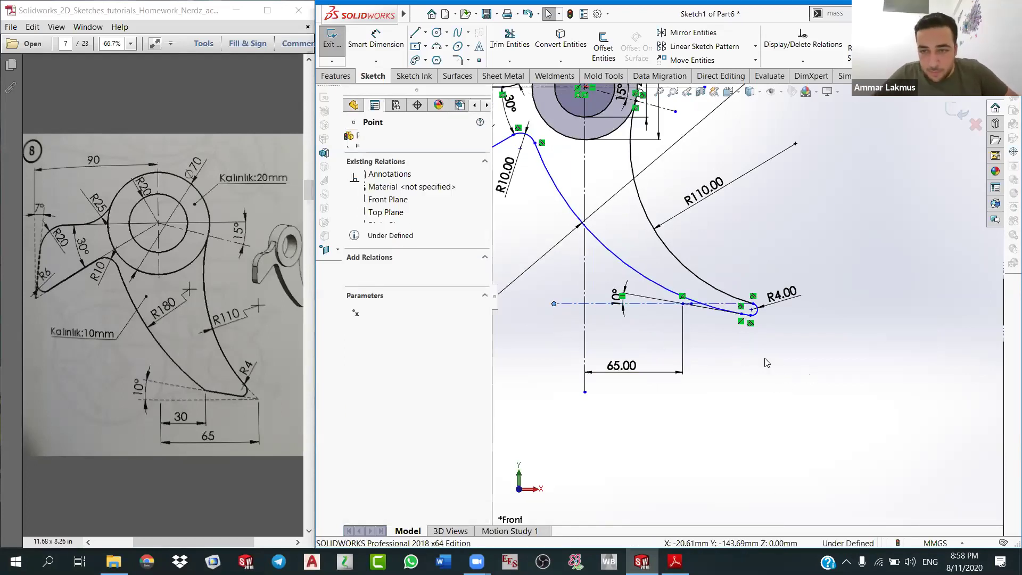
{"action": "left_click", "coordinate": [642, 357]}
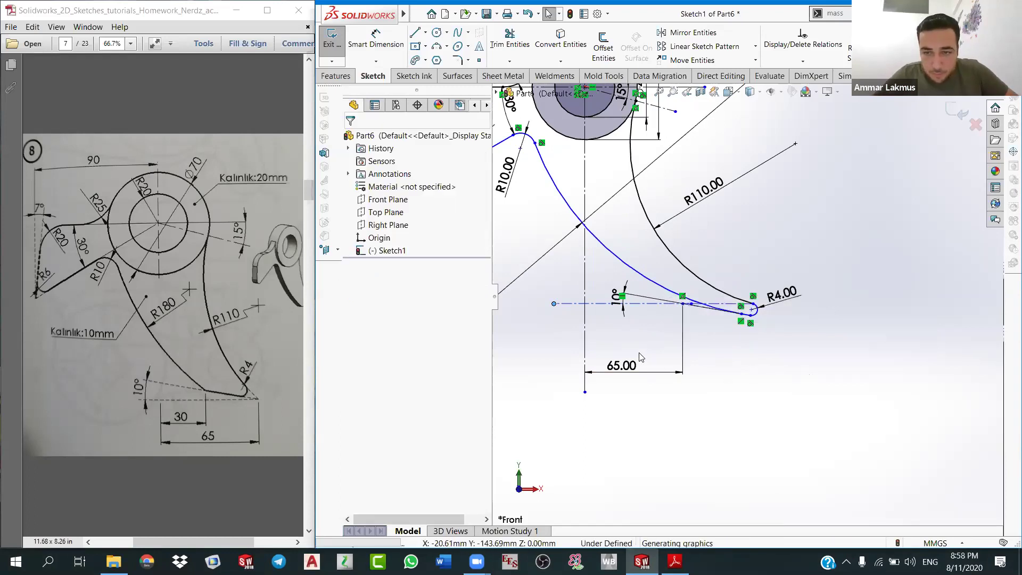
{"action": "left_click", "coordinate": [631, 304]}
{"action": "left_click", "coordinate": [682, 341]}
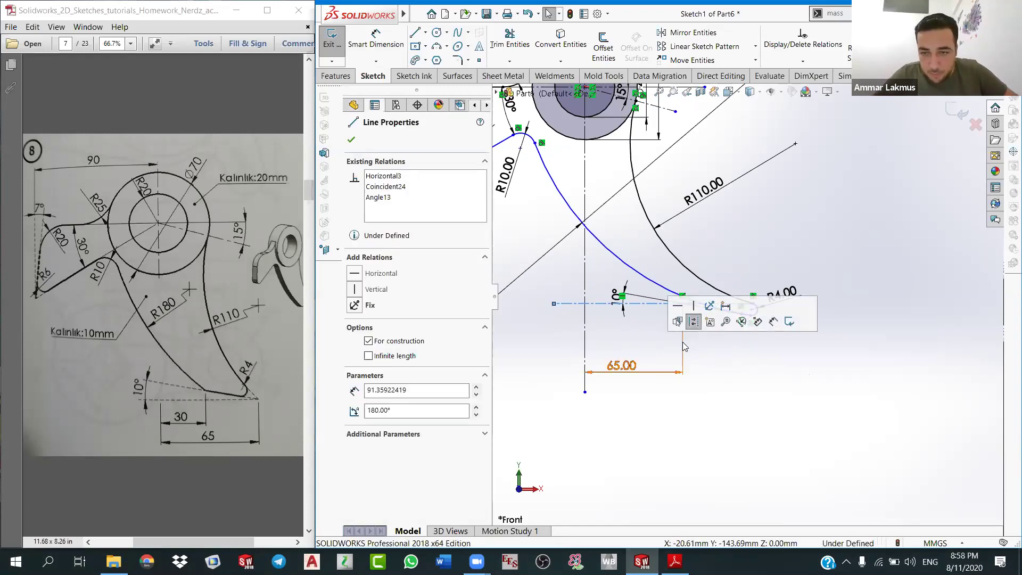
{"action": "left_click", "coordinate": [682, 340]}
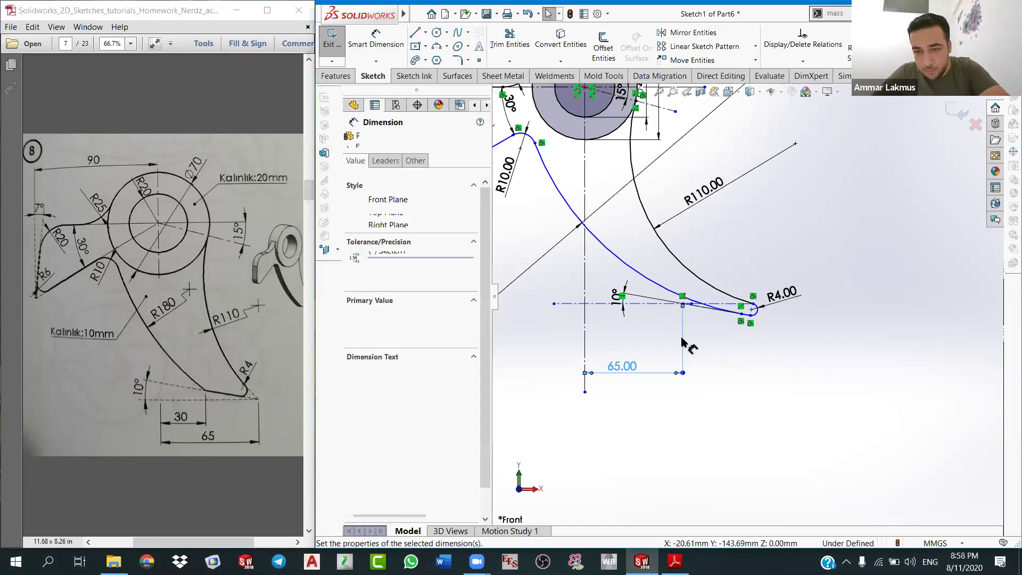
{"action": "key", "text": "Delete"}
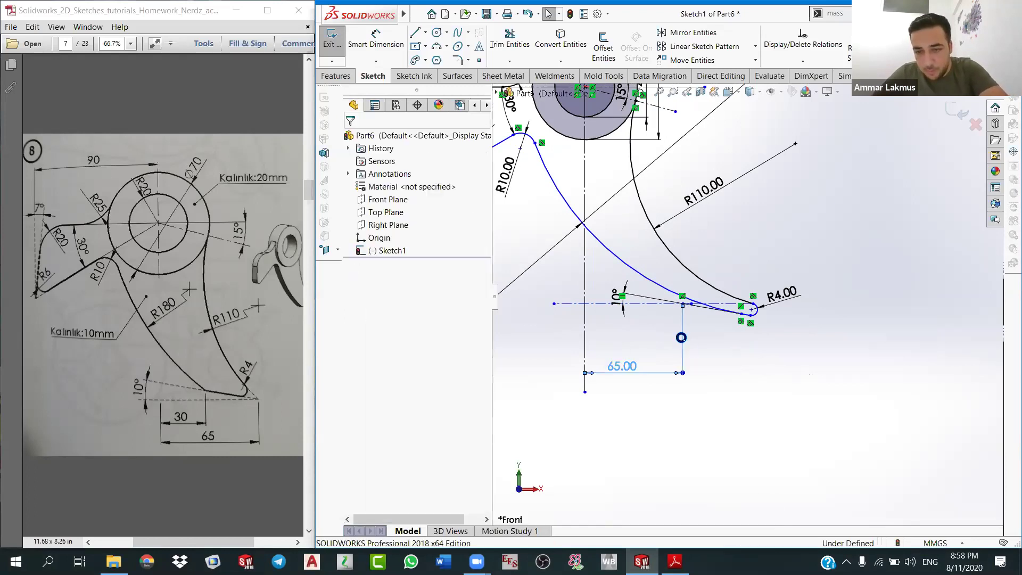
Step: Try to pull the tail's 4 mm tip arc outward by its upper endpoint
{"action": "left_click", "coordinate": [683, 304]}
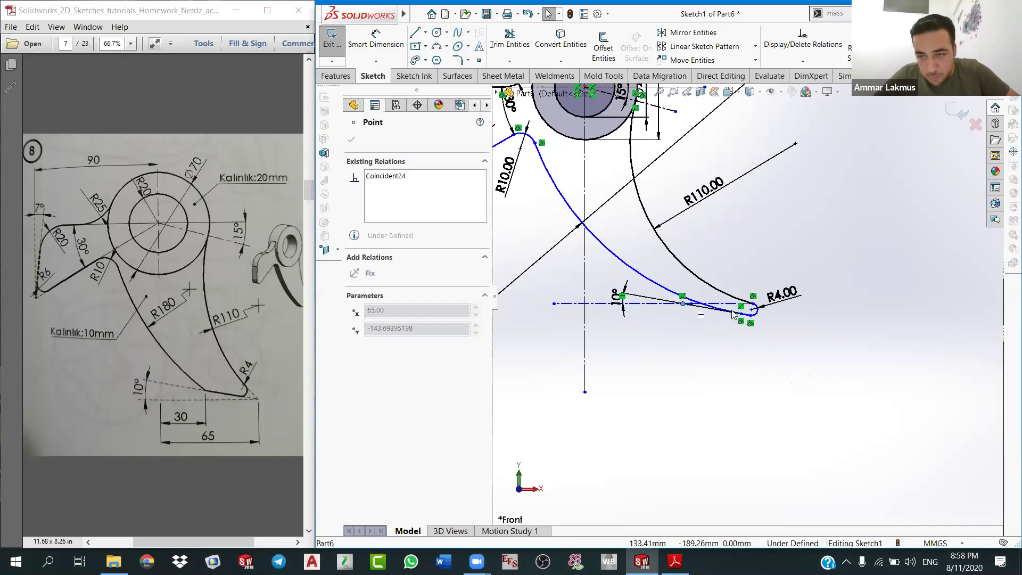
{"action": "left_click", "coordinate": [752, 304]}
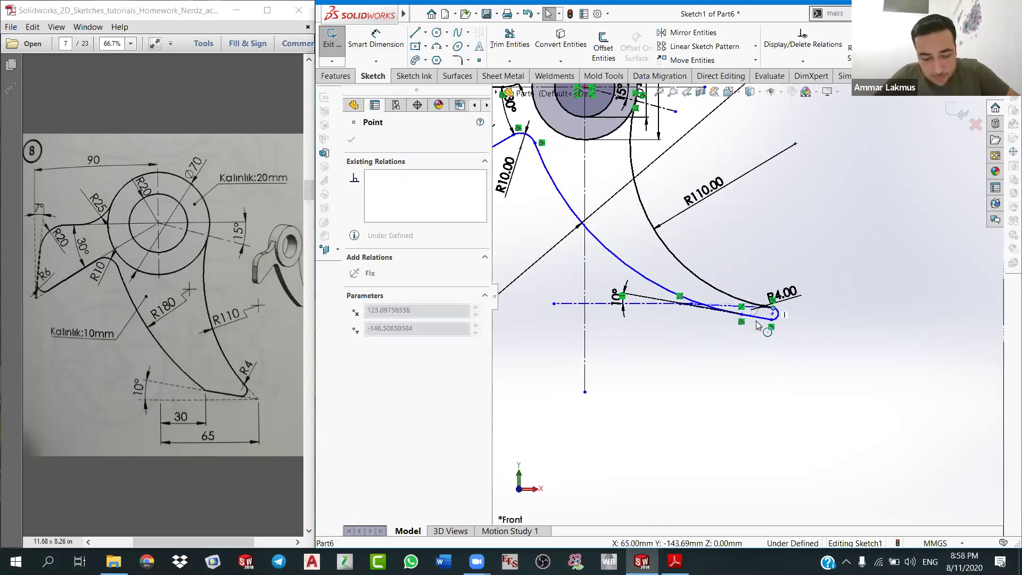
Step: Undo the tip arc's move, the dimension deletion and the 65 mm dimension itself
{"action": "key", "text": "Escape"}
{"action": "key", "text": "ctrl+z"}
{"action": "key", "text": "ctrl+z"}
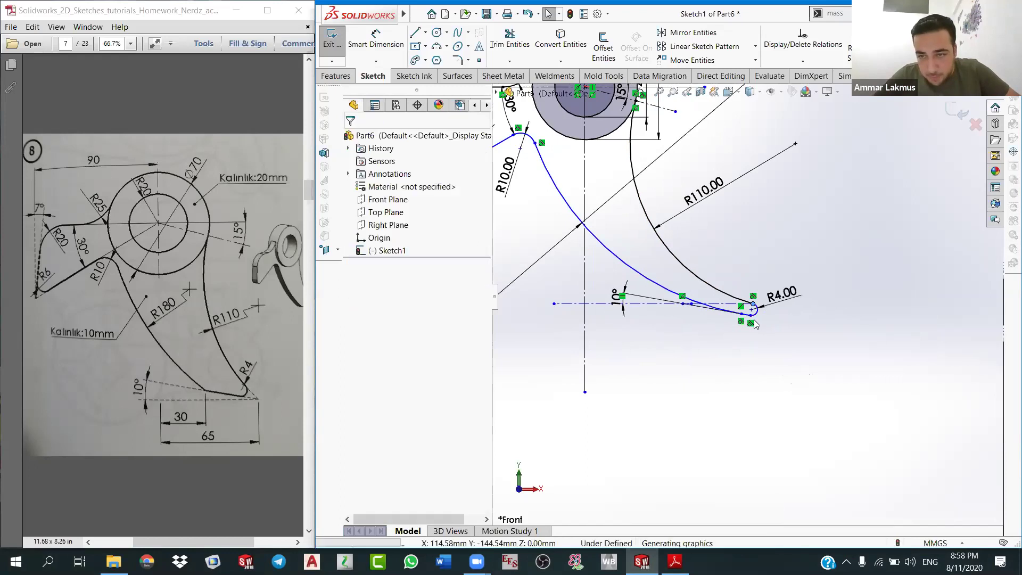
{"action": "key", "text": "ctrl+z"}
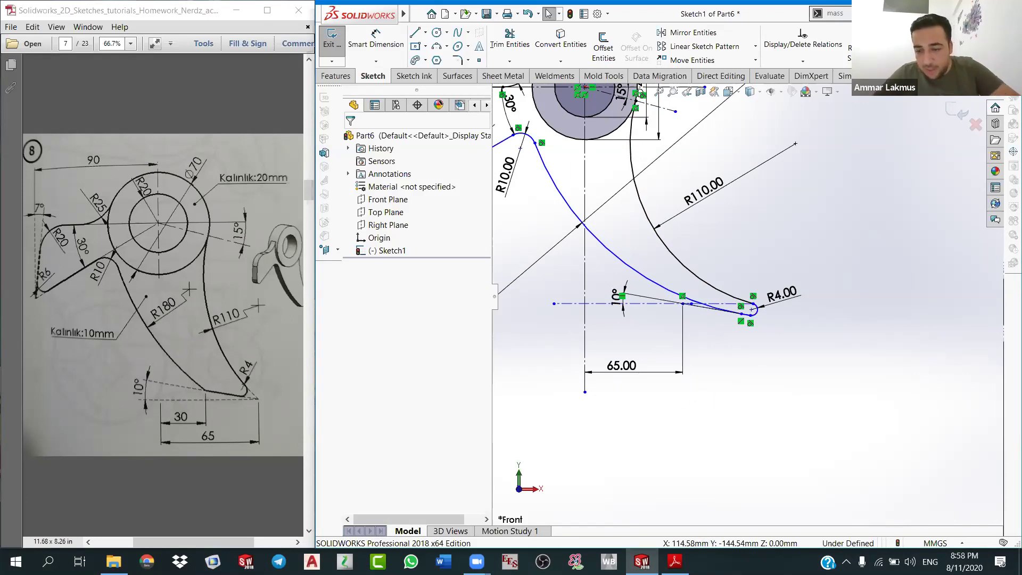
{"action": "key", "text": "ctrl+z"}
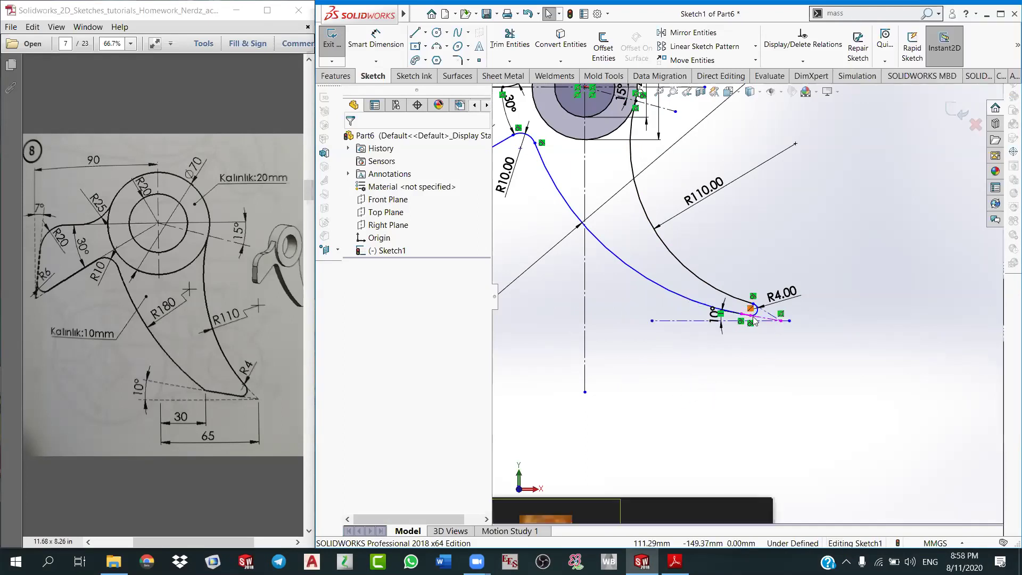
Step: Reposition the junction of the R10 and R180 arcs at about X -27 mm, Y -40.1 mm
{"action": "scroll", "coordinate": [753, 324], "scroll_direction": "down", "scroll_amount": 2}
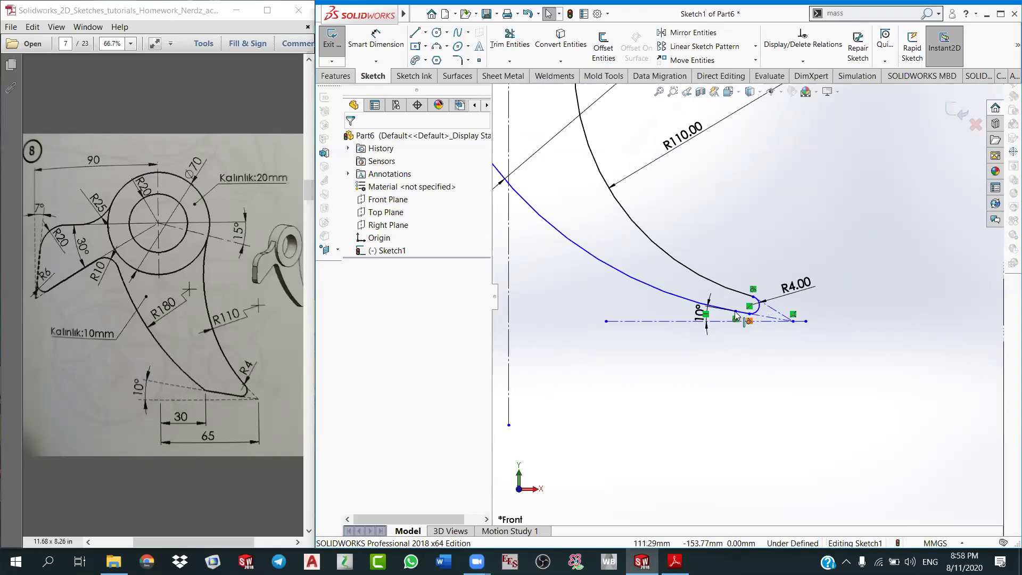
{"action": "scroll", "coordinate": [734, 311], "scroll_direction": "down", "scroll_amount": 2}
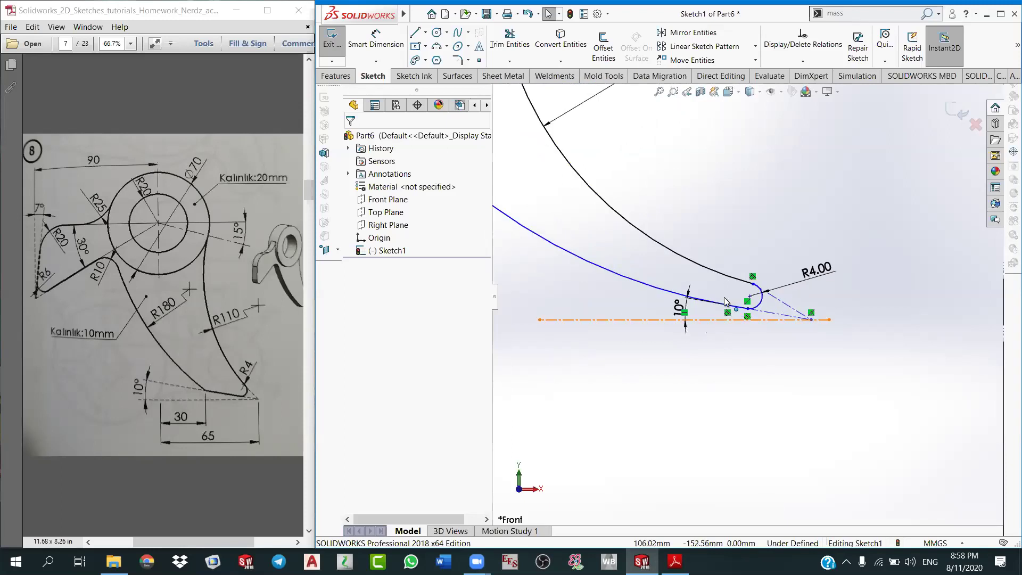
{"action": "scroll", "coordinate": [699, 297], "scroll_direction": "down", "scroll_amount": 3}
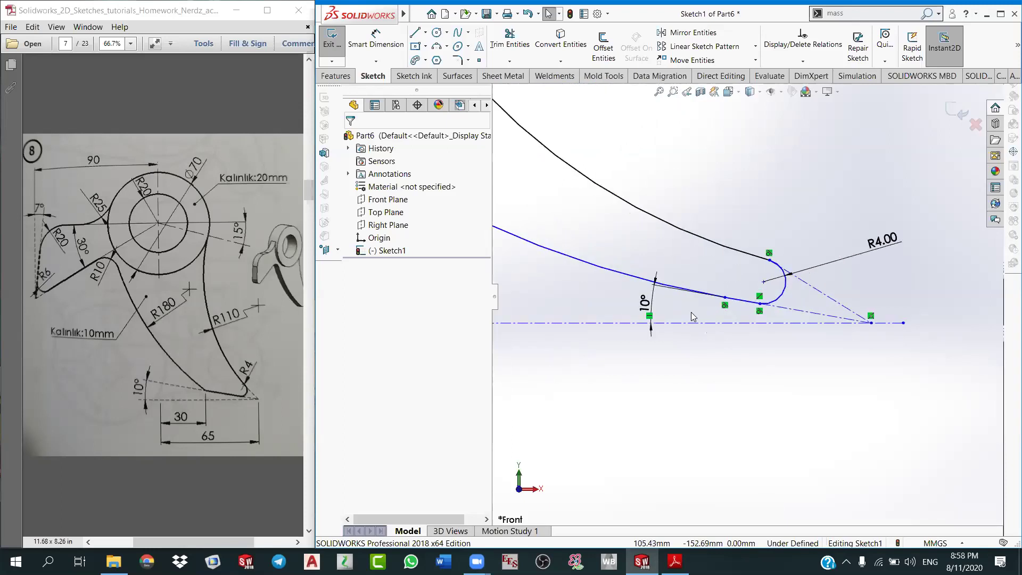
{"action": "left_click_drag", "start_coordinate": [693, 313], "coordinate": [694, 314]}
{"action": "scroll", "coordinate": [696, 315], "scroll_direction": "up", "scroll_amount": 3}
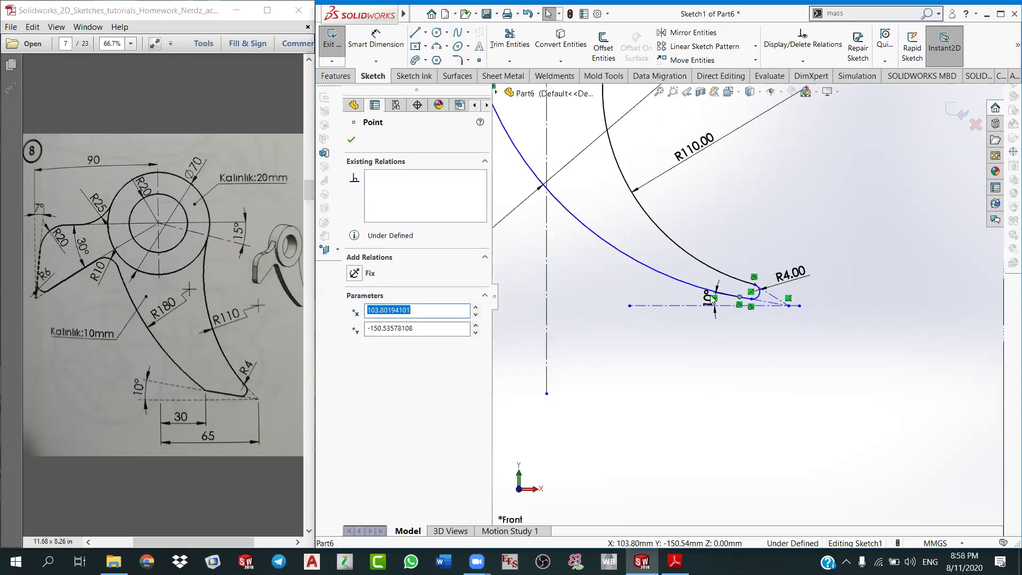
{"action": "scroll", "coordinate": [712, 301], "scroll_direction": "up", "scroll_amount": 2}
{"action": "scroll", "coordinate": [606, 182], "scroll_direction": "up", "scroll_amount": 1}
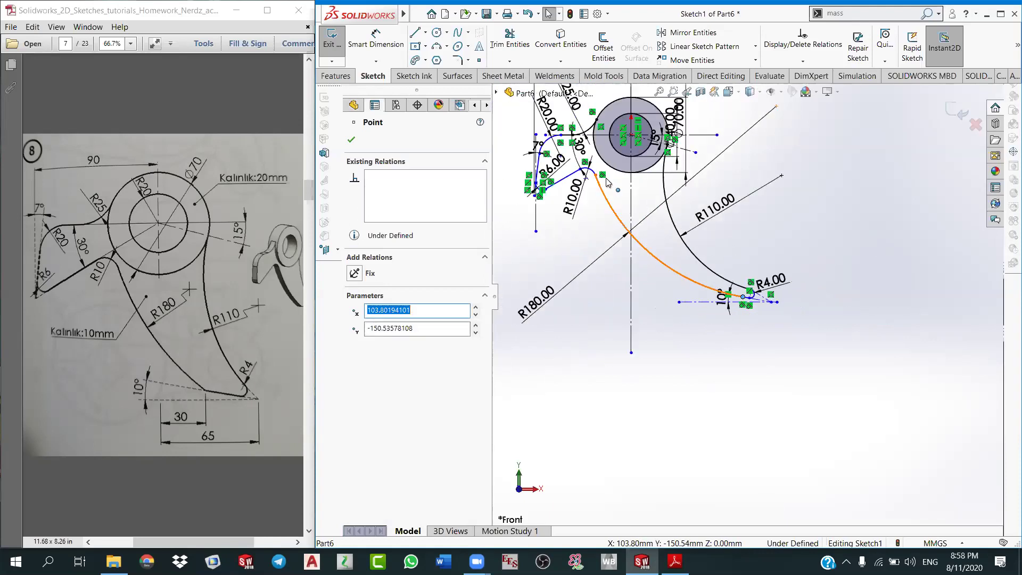
{"action": "scroll", "coordinate": [616, 179], "scroll_direction": "down", "scroll_amount": 1}
{"action": "scroll", "coordinate": [615, 180], "scroll_direction": "down", "scroll_amount": 1}
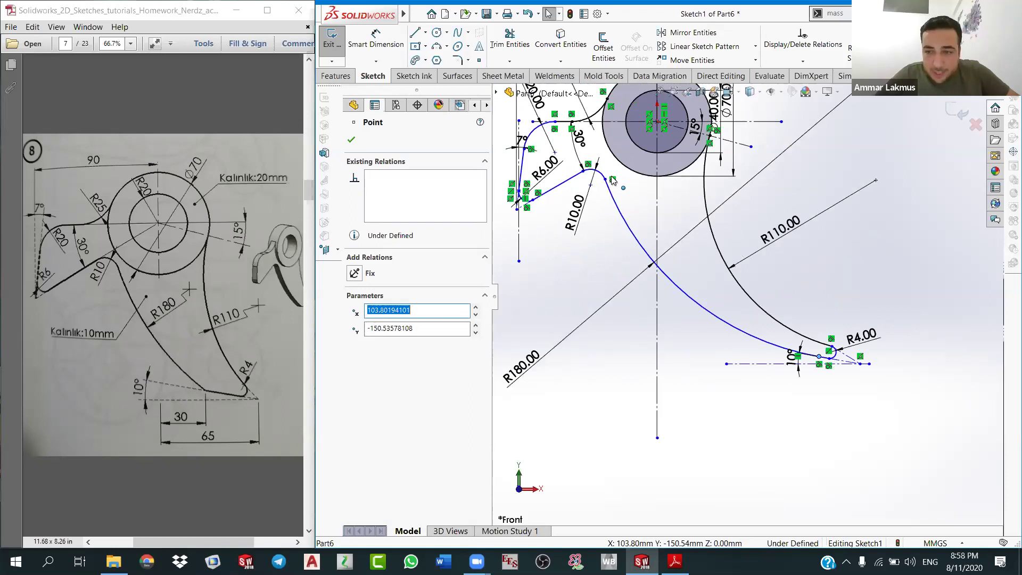
{"action": "mouse_move", "coordinate": [608, 180]}
{"action": "left_mouse_down"}
{"action": "mouse_move", "coordinate": [615, 190]}
{"action": "mouse_move", "coordinate": [578, 233]}
{"action": "left_mouse_up"}
{"action": "left_click_drag", "start_coordinate": [609, 195], "coordinate": [594, 182]}
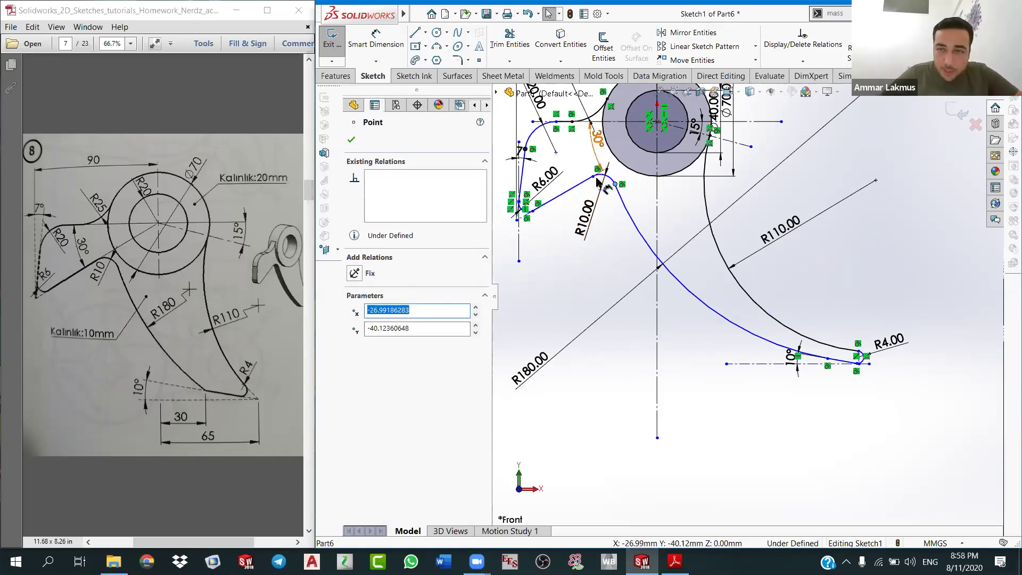
Step: Move the point where the 30° line meets the R10 arc to about X -38.1 mm, Y -29.1 mm
{"action": "scroll", "coordinate": [662, 226], "scroll_direction": "up", "scroll_amount": 1}
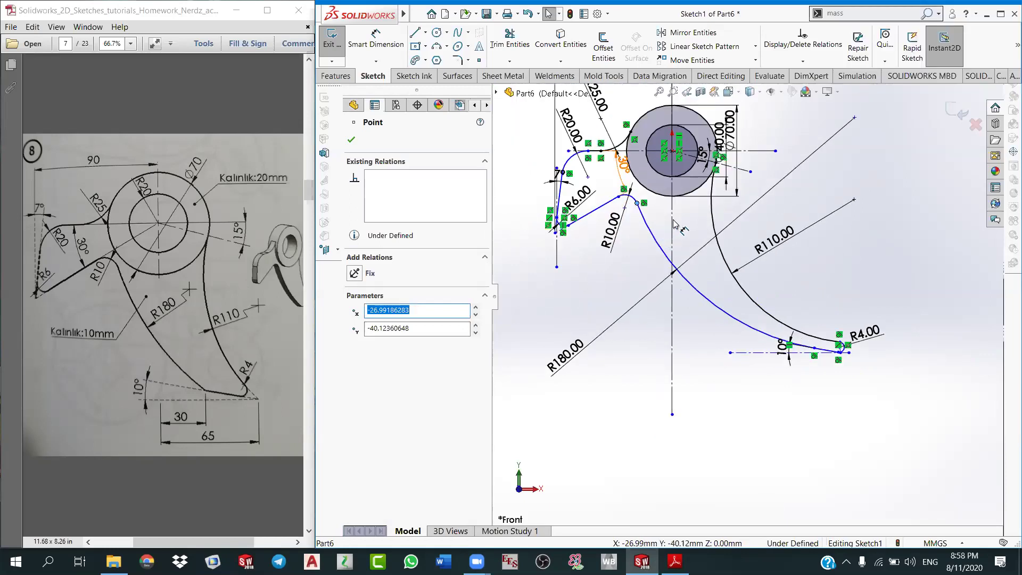
{"action": "scroll", "coordinate": [682, 220], "scroll_direction": "up", "scroll_amount": 1}
{"action": "scroll", "coordinate": [685, 220], "scroll_direction": "down", "scroll_amount": 1}
{"action": "scroll", "coordinate": [663, 216], "scroll_direction": "down", "scroll_amount": 2}
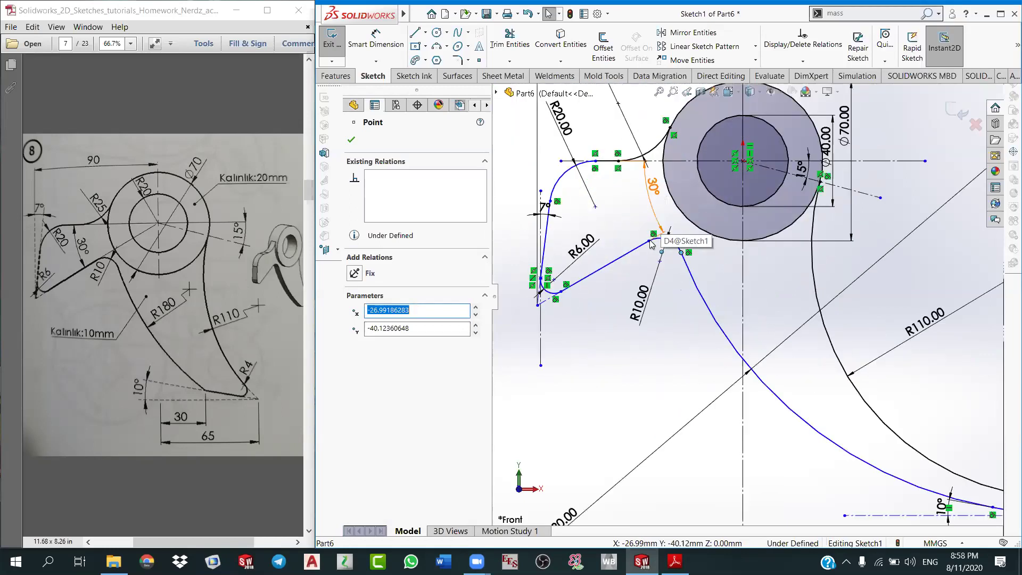
{"action": "left_click", "coordinate": [649, 241]}
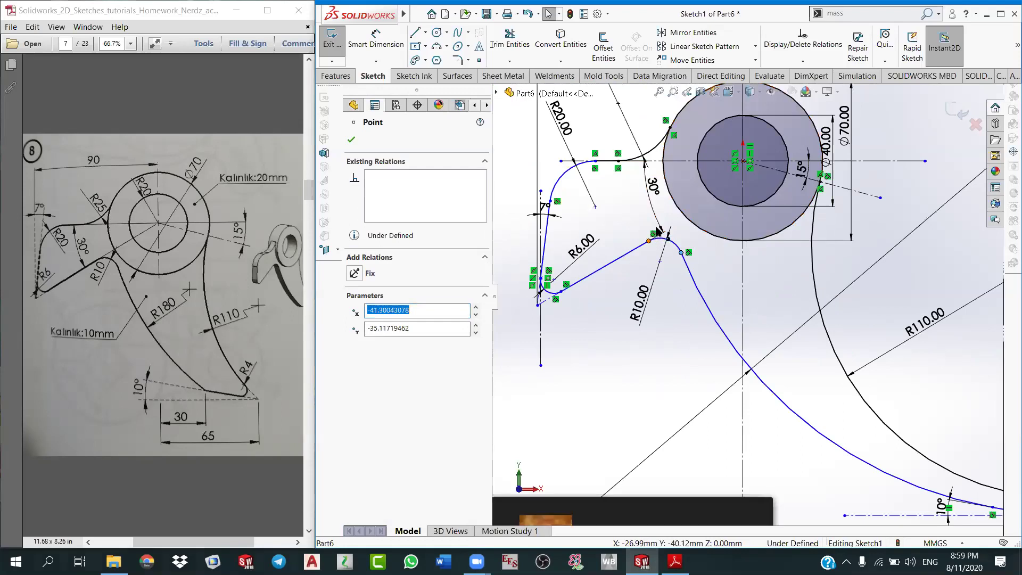
{"action": "left_click_drag", "start_coordinate": [649, 240], "coordinate": [655, 228]}
Step: Sketch a construction line about 28 mm long from the circles' centre sloping down towards the R10 arc
{"action": "left_click", "coordinate": [425, 34]}
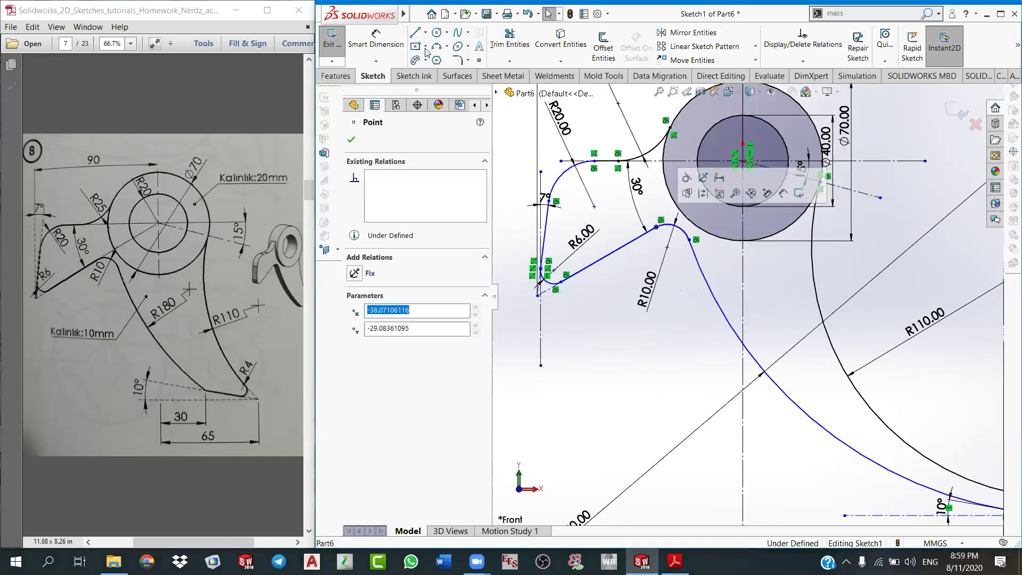
{"action": "left_click", "coordinate": [426, 55]}
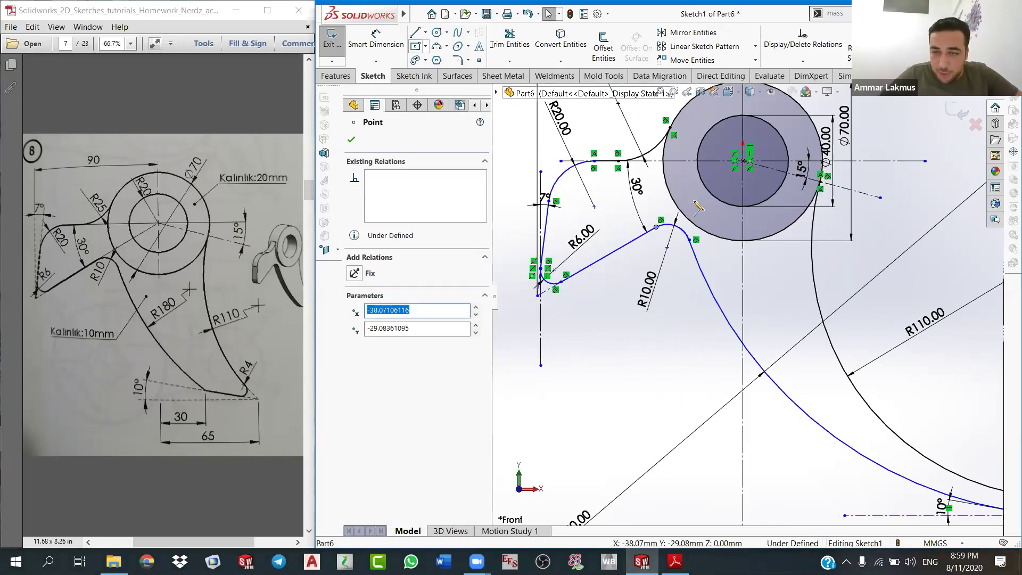
{"action": "left_click", "coordinate": [742, 160]}
{"action": "left_click", "coordinate": [692, 201]}
{"action": "right_click", "coordinate": [725, 253]}
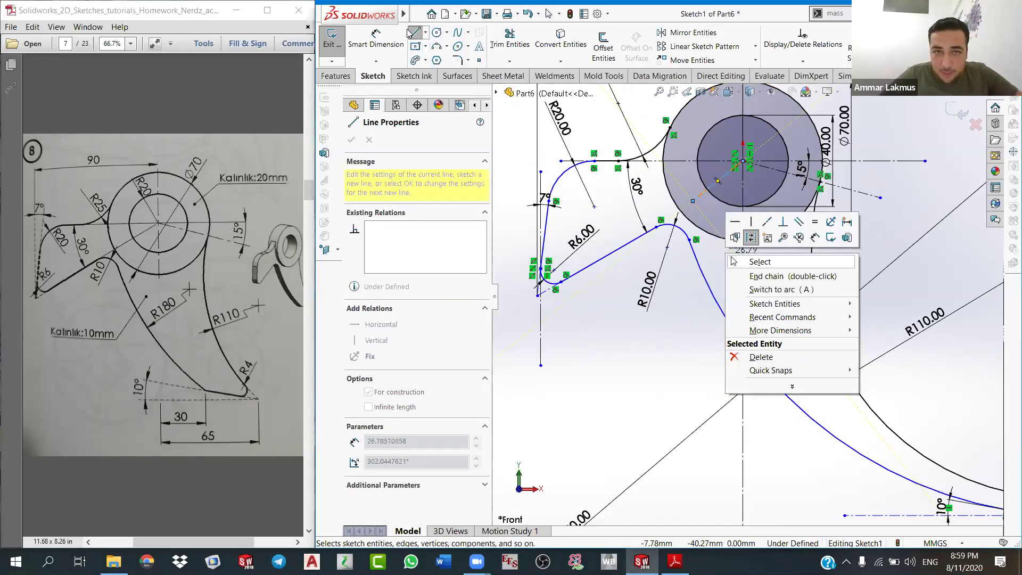
{"action": "left_click", "coordinate": [735, 260]}
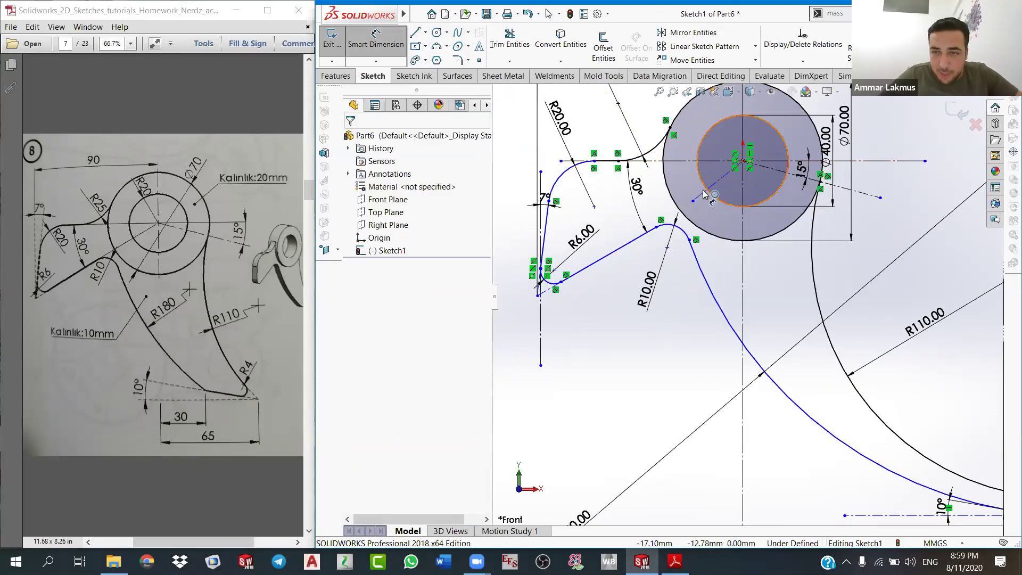
Step: Dimension the angle between the new construction line and the horizontal centreline as 30°
{"action": "left_click", "coordinate": [699, 187]}
{"action": "key", "text": "Escape"}
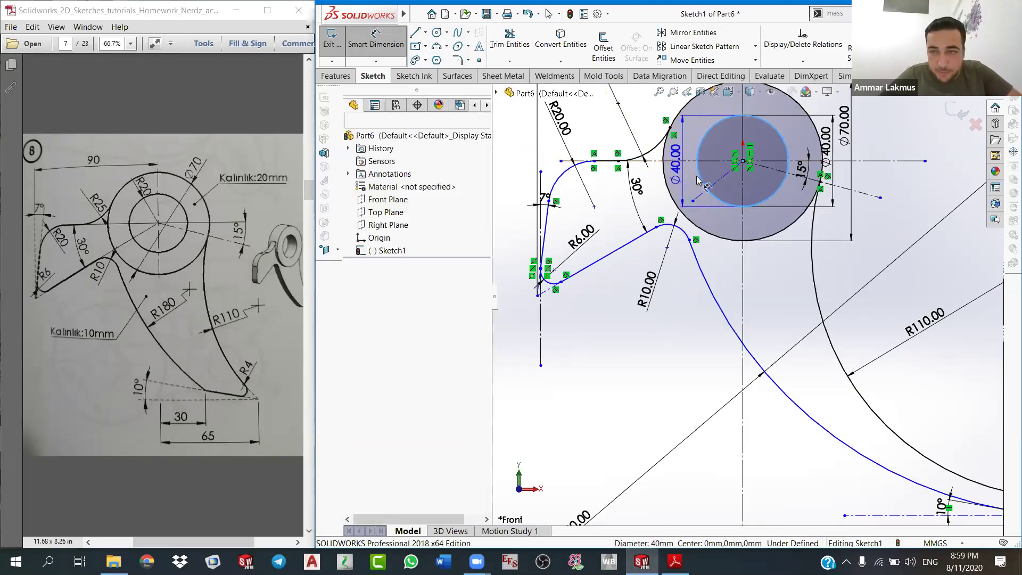
{"action": "left_click", "coordinate": [701, 194]}
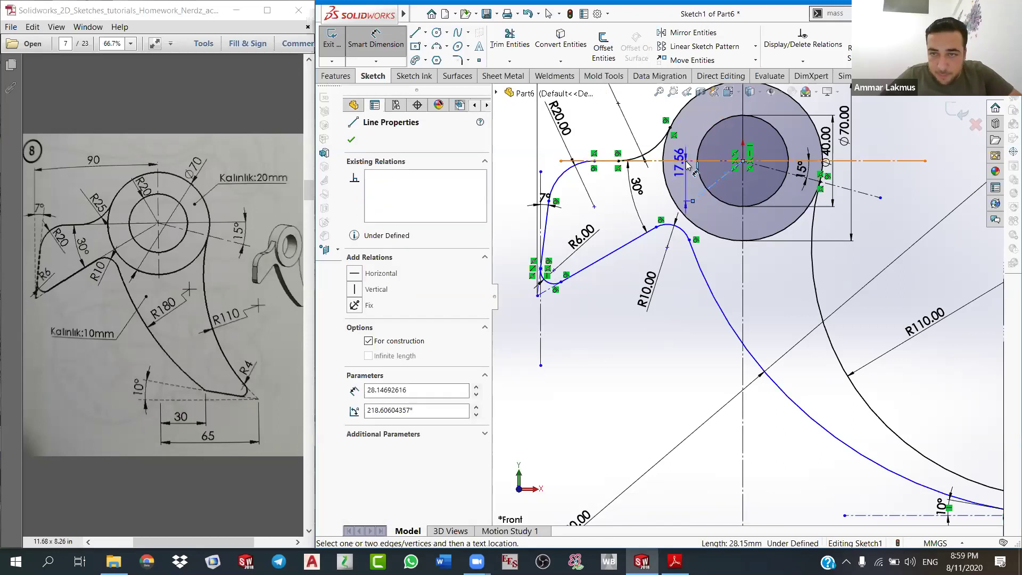
{"action": "left_click", "coordinate": [685, 161]}
{"action": "left_click", "coordinate": [695, 187]}
{"action": "left_click", "coordinate": [689, 180]}
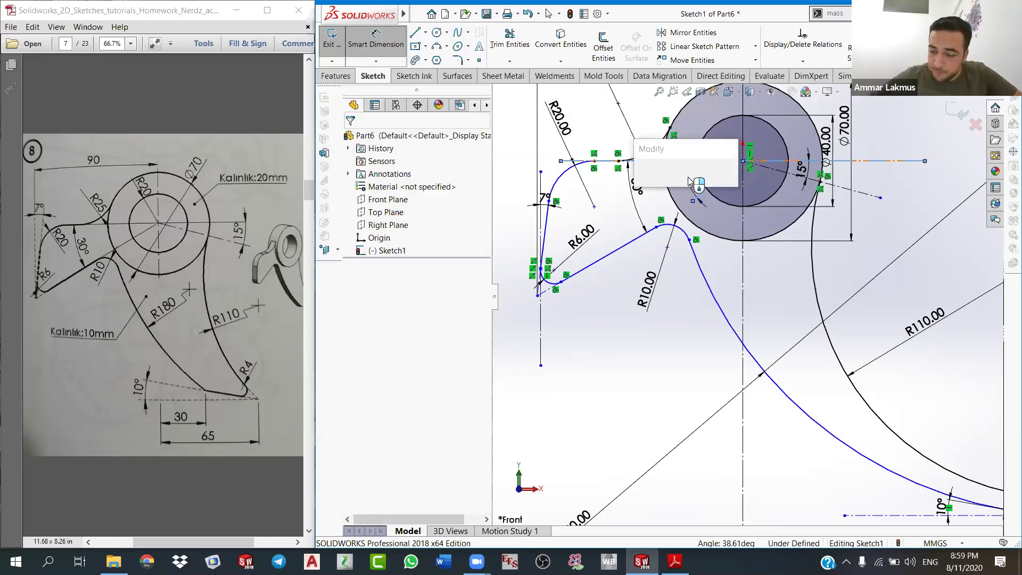
{"action": "type", "text": "30"}
{"action": "key", "text": "Return"}
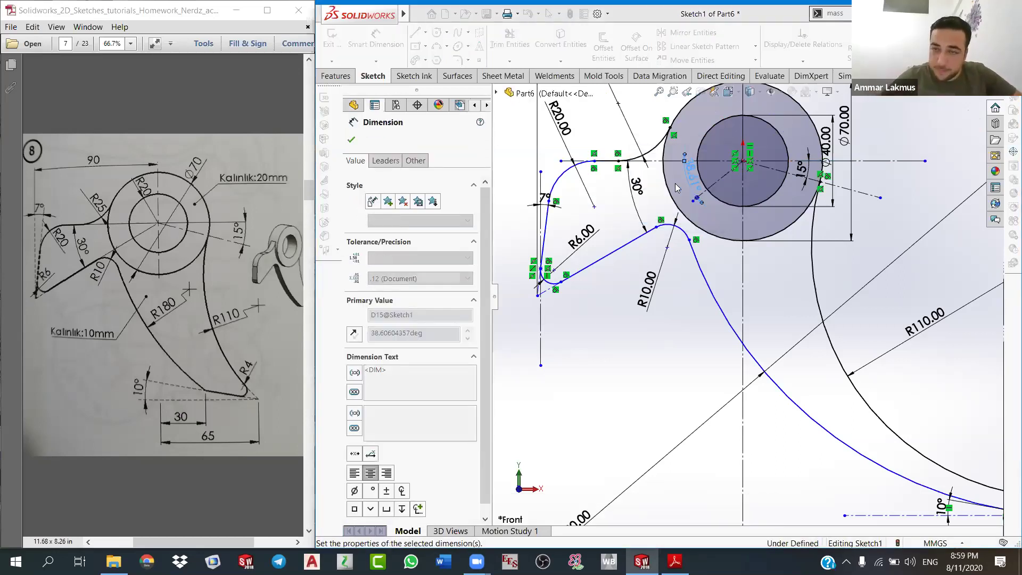
{"action": "right_click", "coordinate": [673, 322]}
{"action": "left_click", "coordinate": [703, 353]}
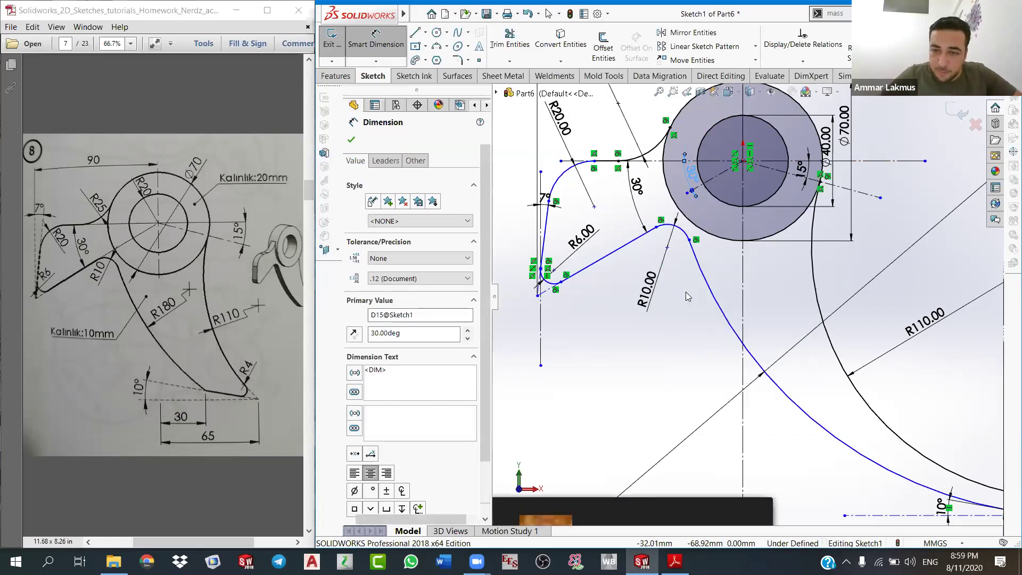
{"action": "left_click", "coordinate": [650, 243]}
{"action": "key", "text": "Escape"}
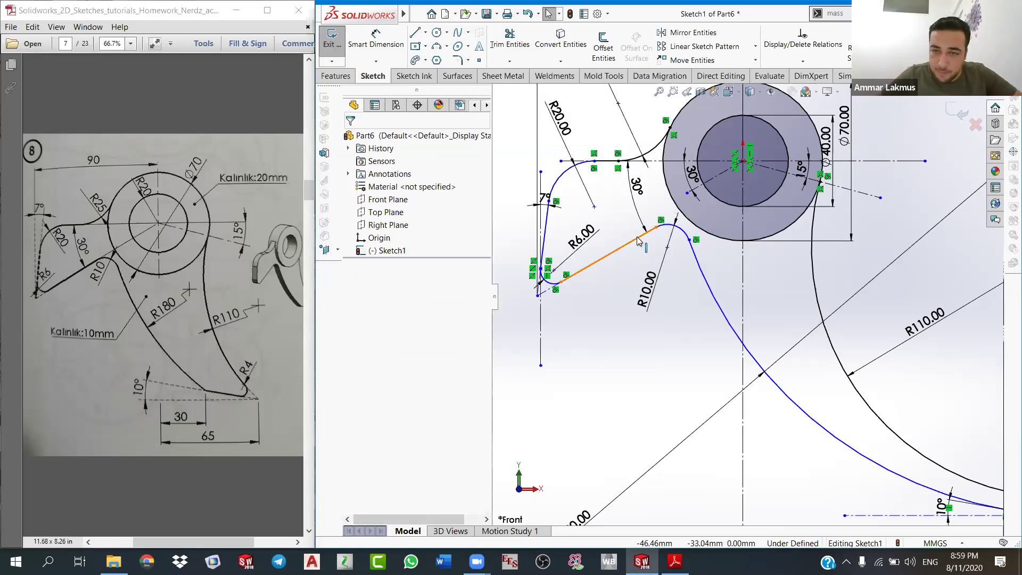
Step: Try to make the arm's sloped line collinear with the 30° construction line
{"action": "left_click", "coordinate": [638, 241]}
{"action": "left_click", "coordinate": [702, 184], "text": "ctrl"}
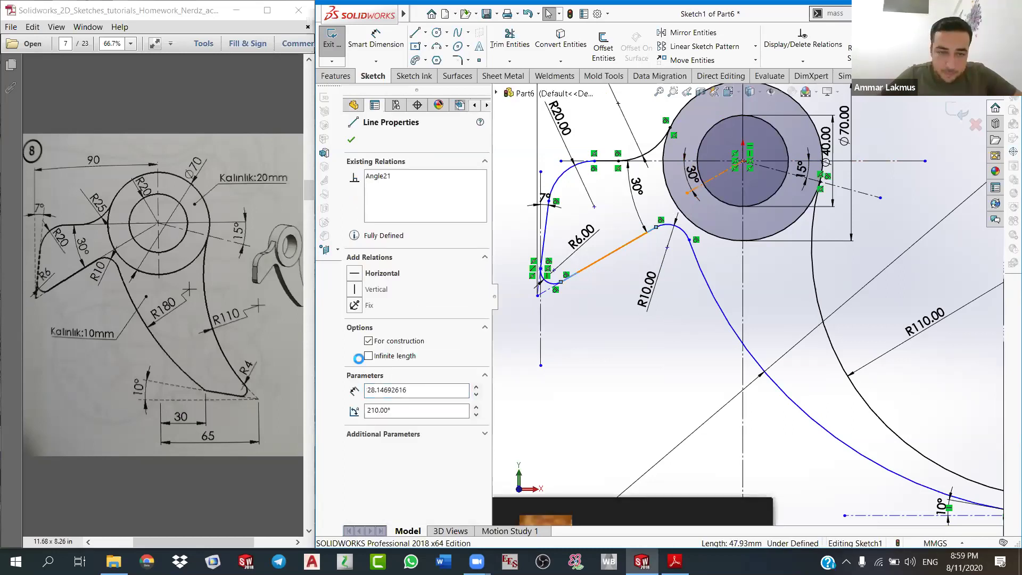
{"action": "left_click", "coordinate": [383, 357]}
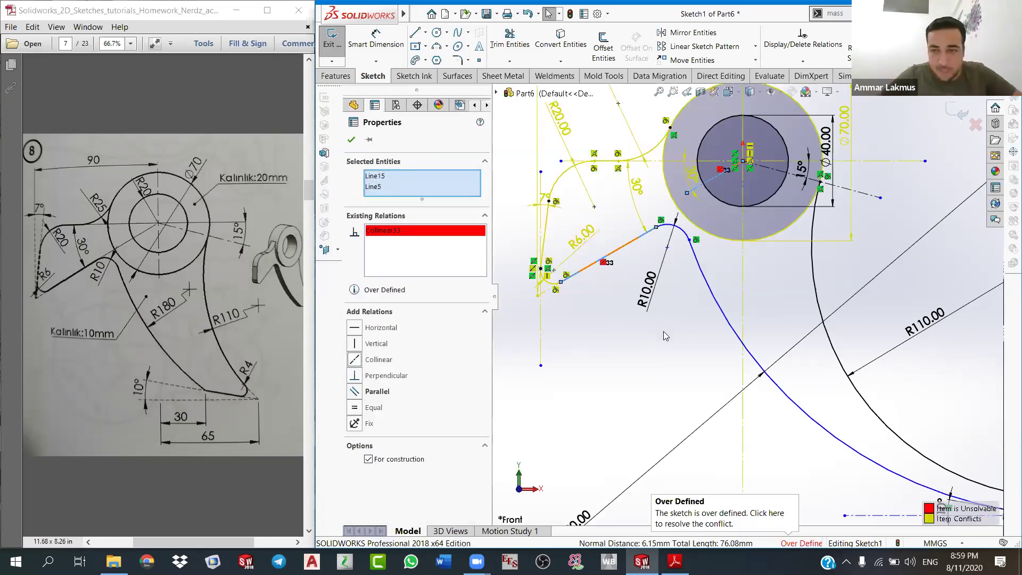
{"action": "key", "text": "ctrl+z"}
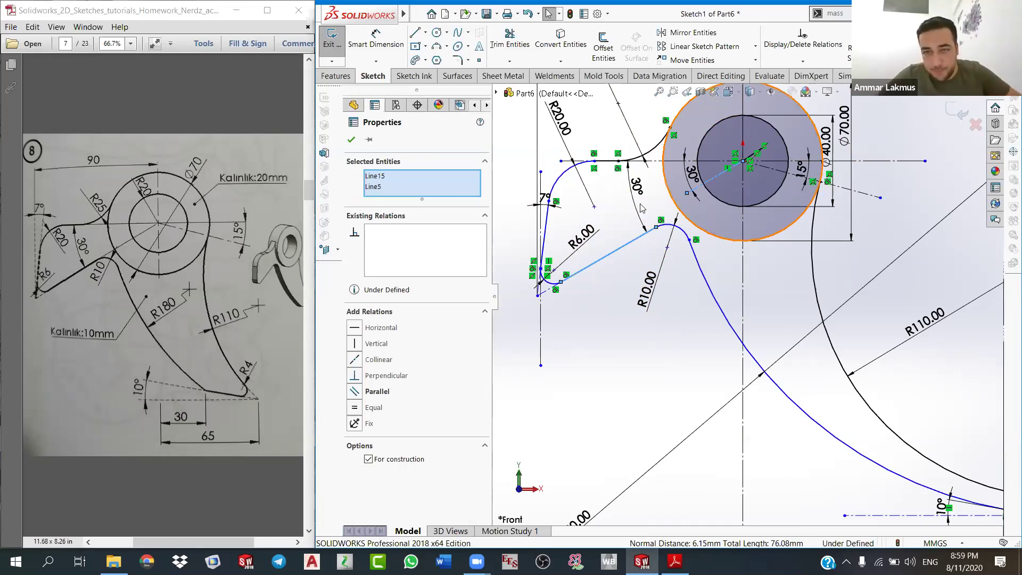
Step: Remove the arm line's own 30° dimension and make that line collinear with the 30° construction line
{"action": "left_click", "coordinate": [710, 186]}
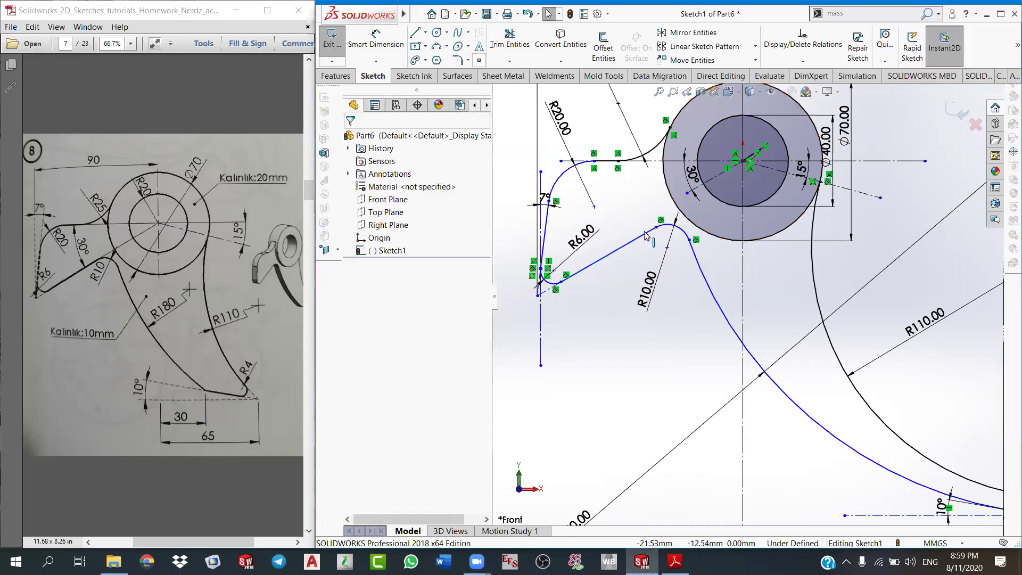
{"action": "left_click", "coordinate": [645, 233]}
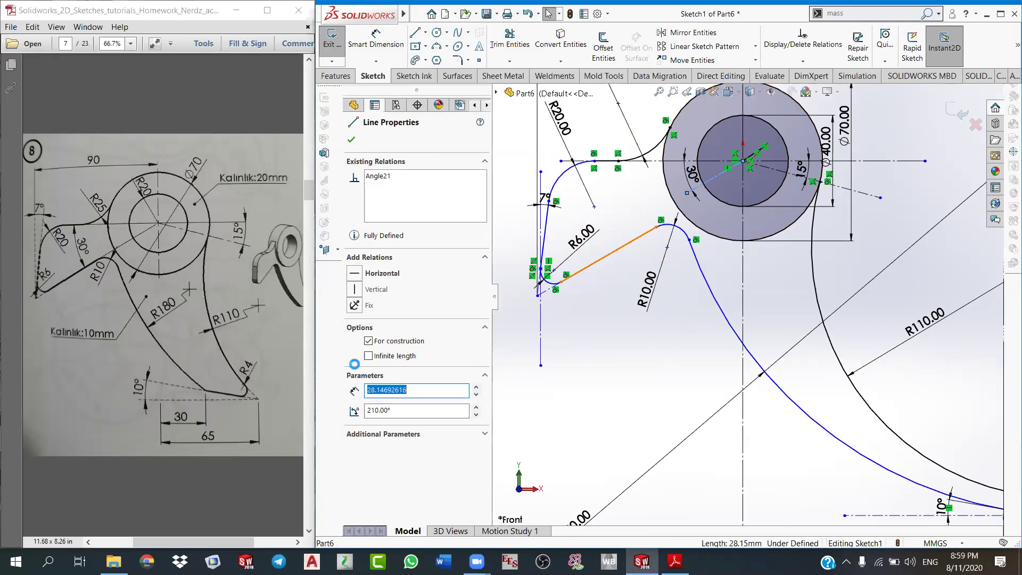
{"action": "left_click", "coordinate": [354, 363]}
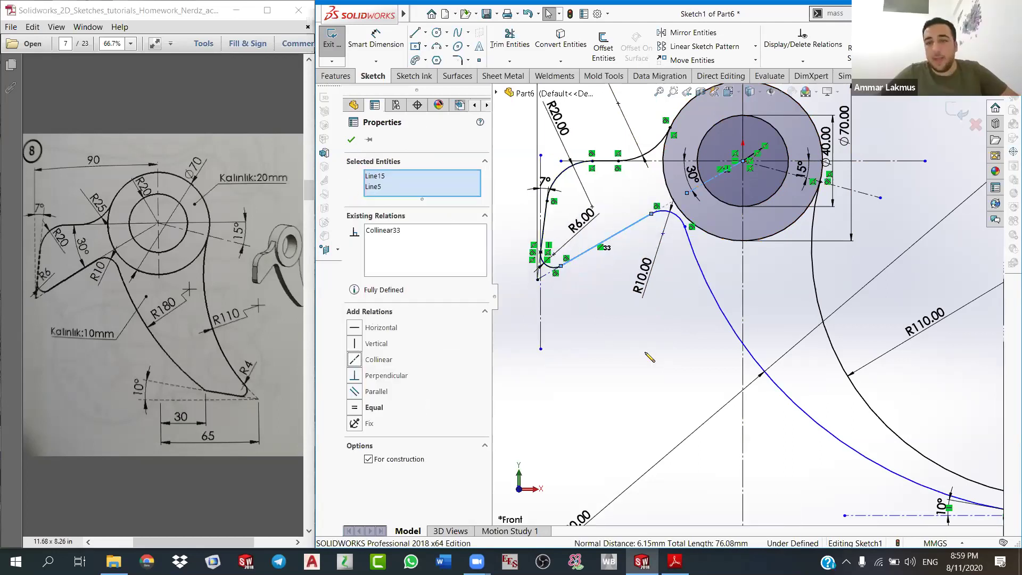
{"action": "left_click", "coordinate": [351, 139]}
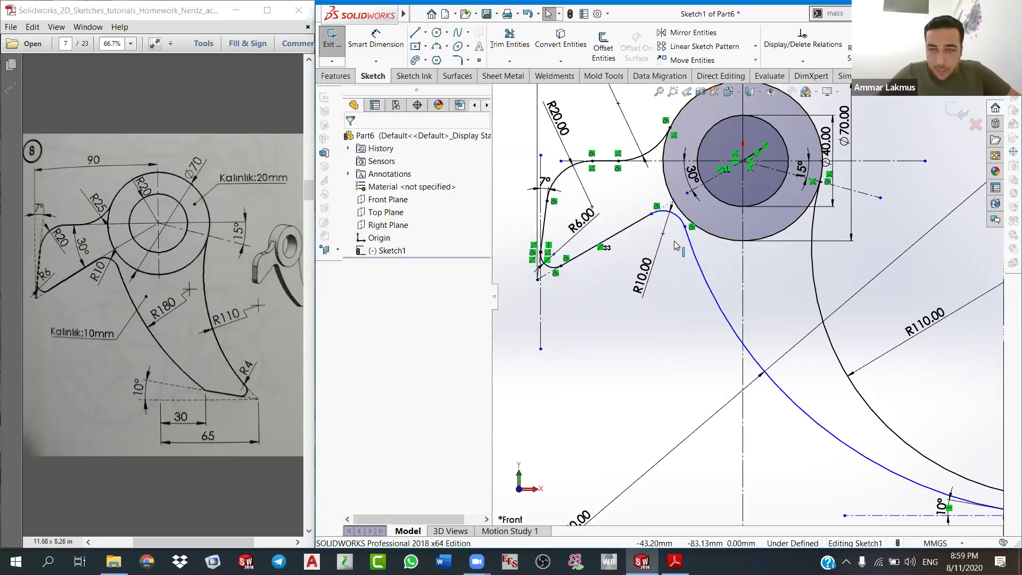
Step: Examine the profile and the points at the R10–R180 junction and the R20 arc for remaining freedom of movement
{"action": "key", "text": "z"}
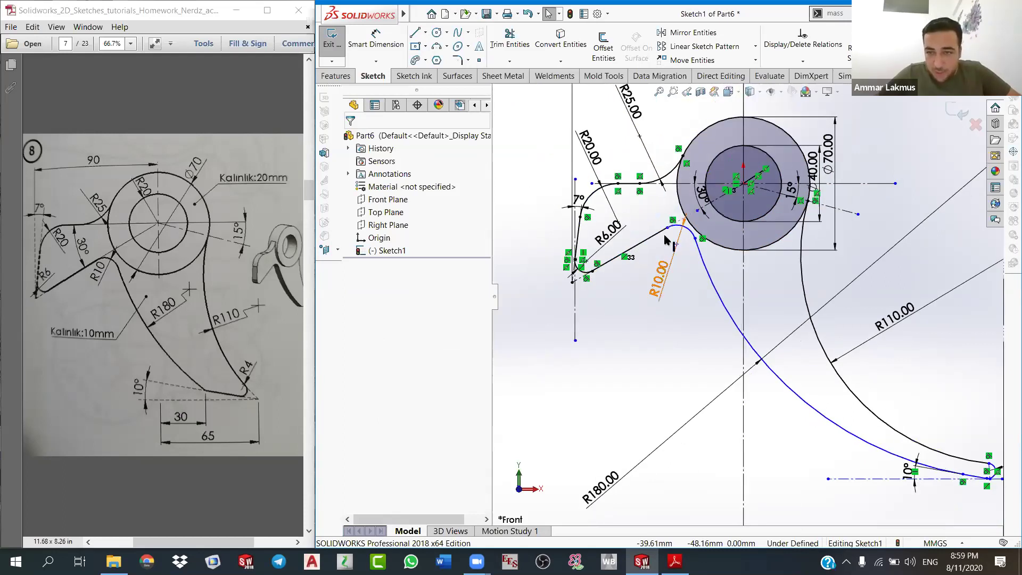
{"action": "scroll", "coordinate": [686, 234], "scroll_direction": "down", "scroll_amount": 1}
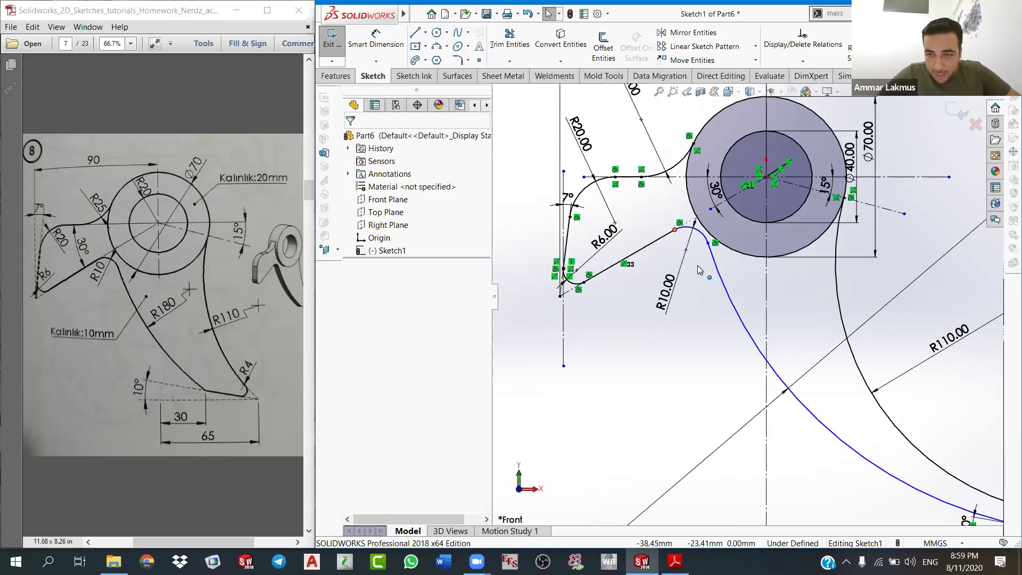
{"action": "left_click", "coordinate": [706, 245]}
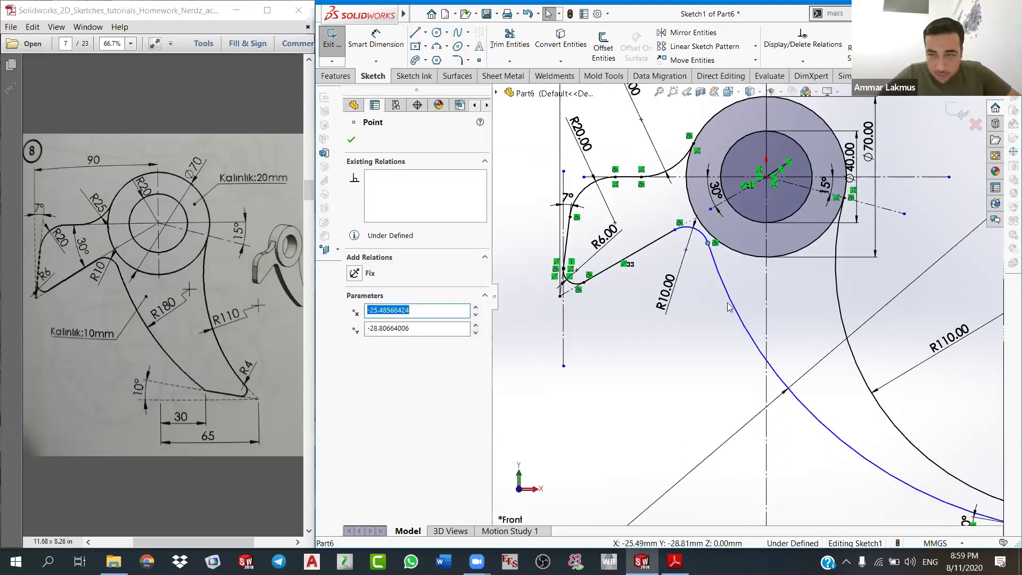
{"action": "scroll", "coordinate": [729, 307], "scroll_direction": "up", "scroll_amount": 2}
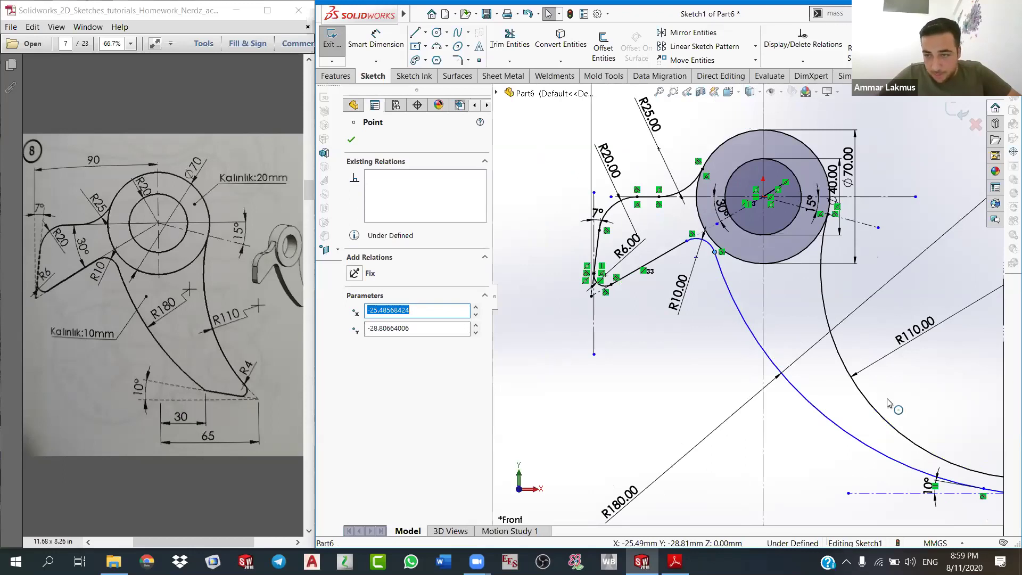
{"action": "scroll", "coordinate": [734, 330], "scroll_direction": "up", "scroll_amount": 2}
{"action": "scroll", "coordinate": [745, 250], "scroll_direction": "up", "scroll_amount": 2}
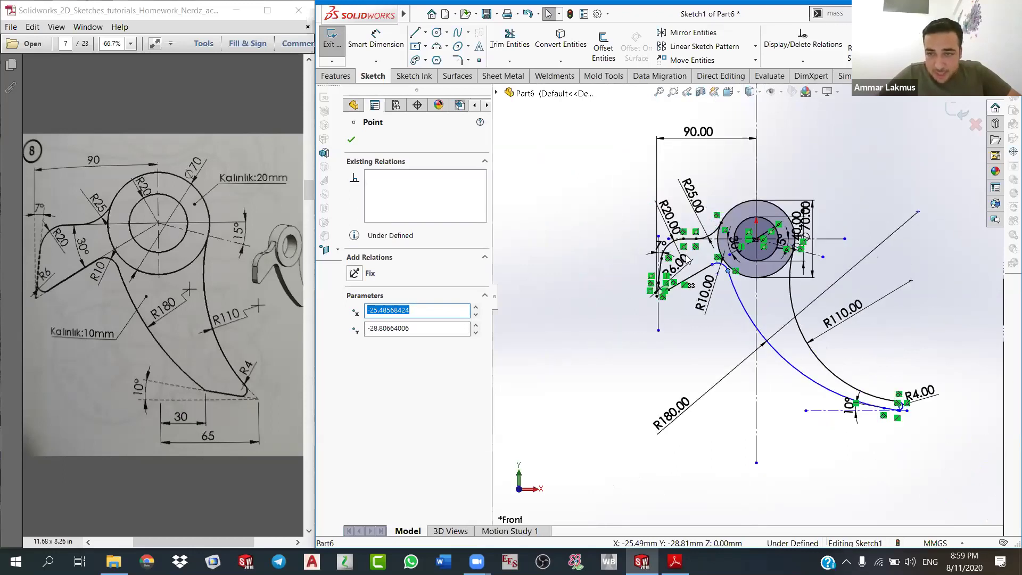
{"action": "scroll", "coordinate": [691, 259], "scroll_direction": "down", "scroll_amount": 1}
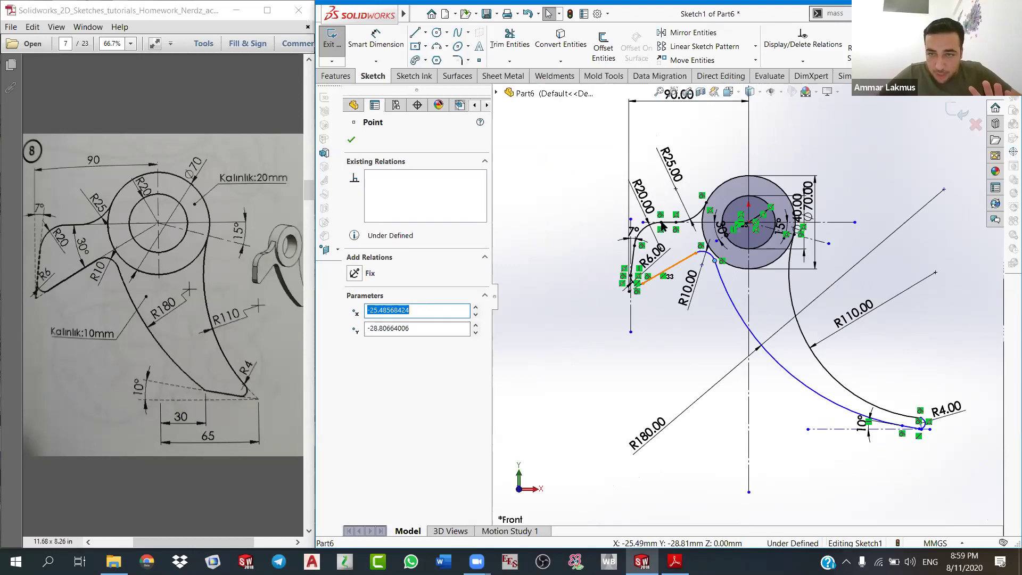
{"action": "scroll", "coordinate": [668, 234], "scroll_direction": "down", "scroll_amount": 1}
{"action": "scroll", "coordinate": [627, 259], "scroll_direction": "down", "scroll_amount": 1}
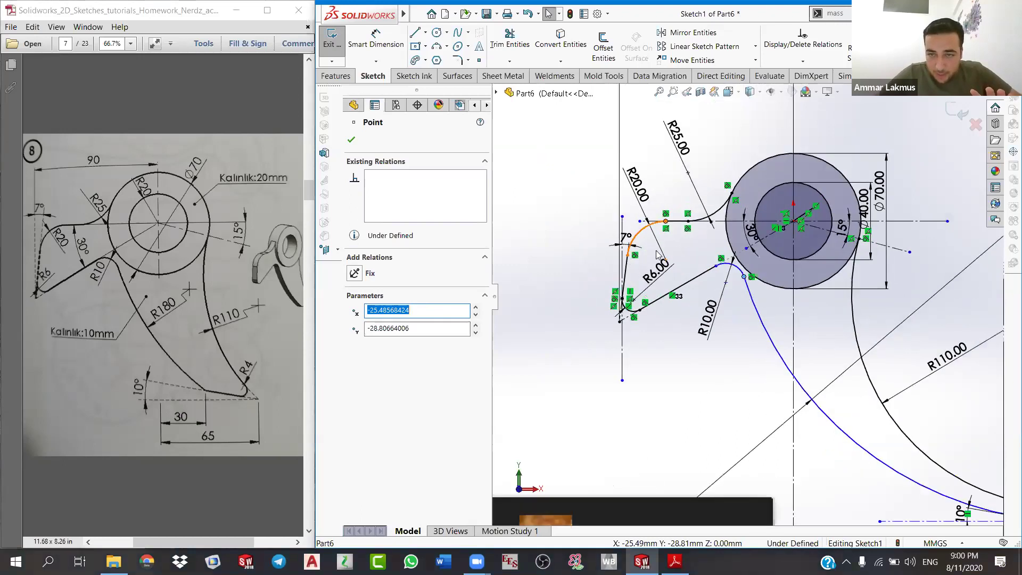
{"action": "left_click_drag", "start_coordinate": [665, 221], "coordinate": [768, 354]}
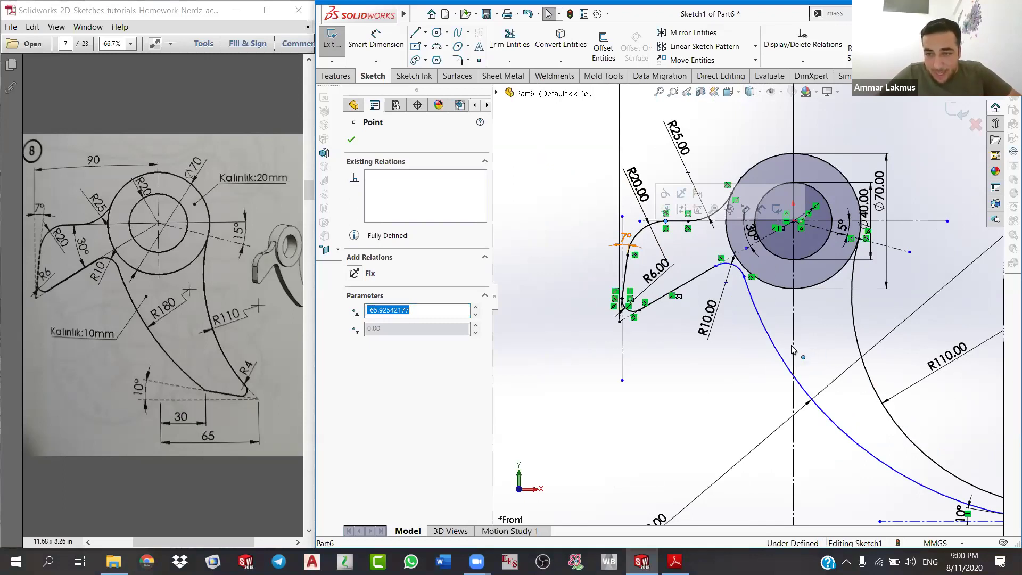
{"action": "left_click", "coordinate": [628, 255]}
{"action": "scroll", "coordinate": [615, 203], "scroll_direction": "up", "scroll_amount": 3}
{"action": "scroll", "coordinate": [960, 460], "scroll_direction": "down", "scroll_amount": 6}
Step: Dimension the junction of the R180 arc and the tail's 10° line at 30 mm from the vertical centreline
{"action": "left_click", "coordinate": [392, 40]}
{"action": "scroll", "coordinate": [700, 287], "scroll_direction": "up", "scroll_amount": 2}
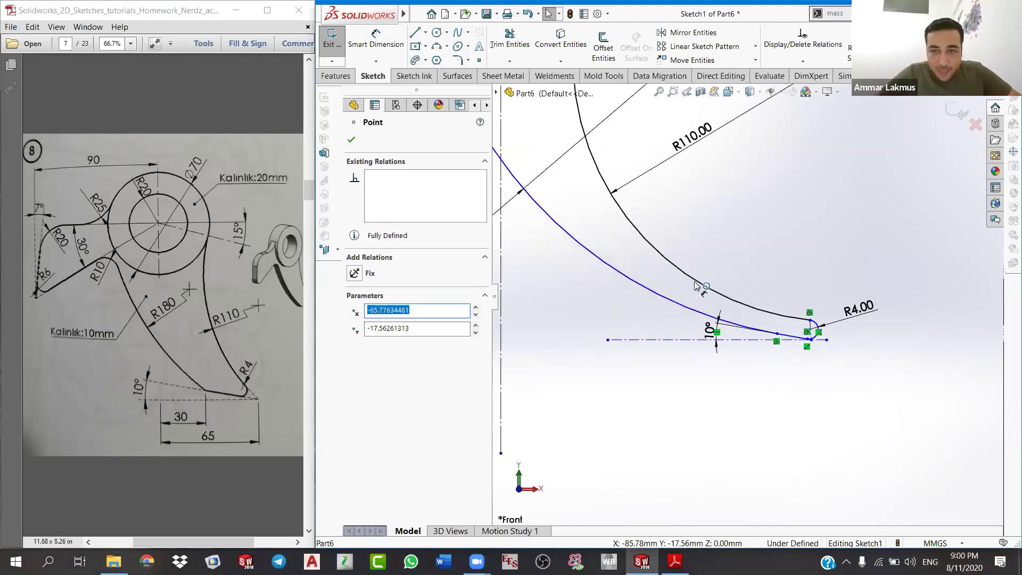
{"action": "left_click", "coordinate": [776, 334]}
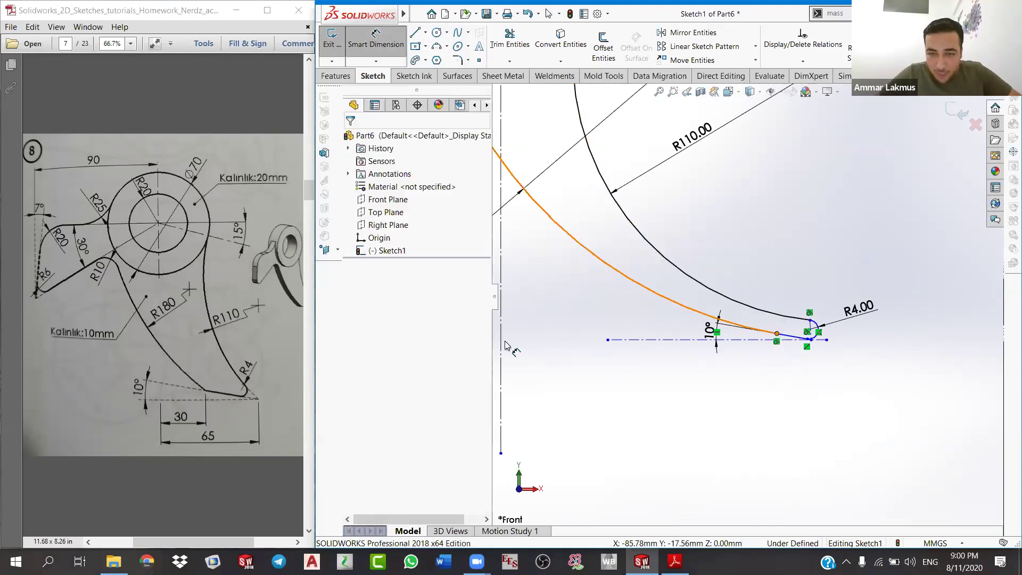
{"action": "left_click", "coordinate": [501, 346]}
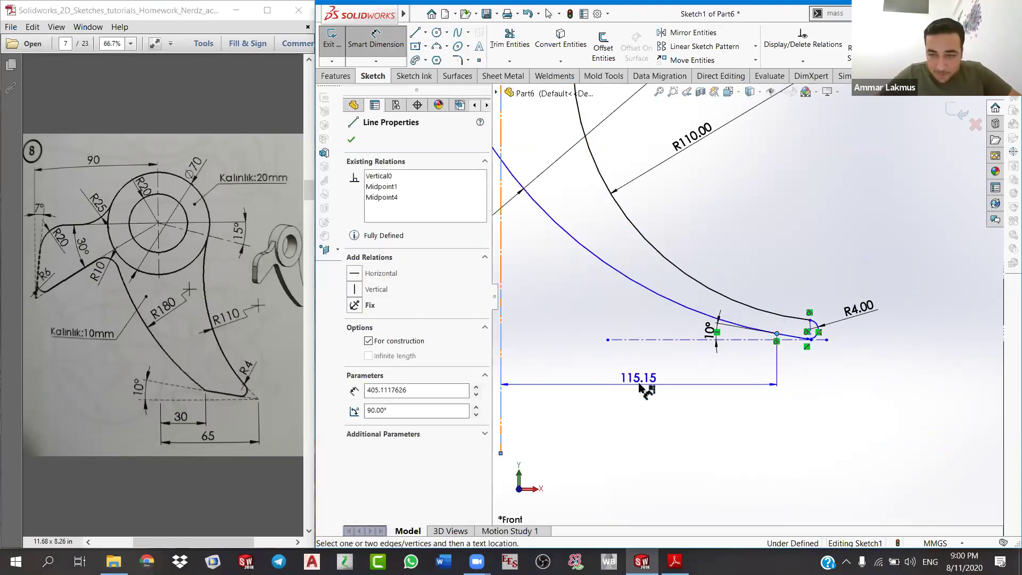
{"action": "left_click", "coordinate": [640, 387]}
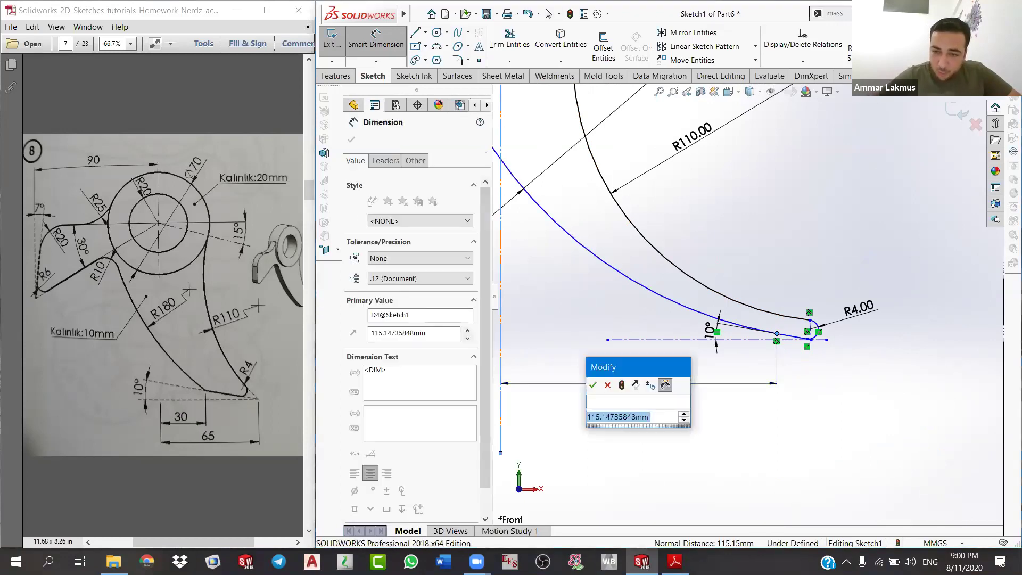
{"action": "type", "text": "30"}
{"action": "key", "text": "Return"}
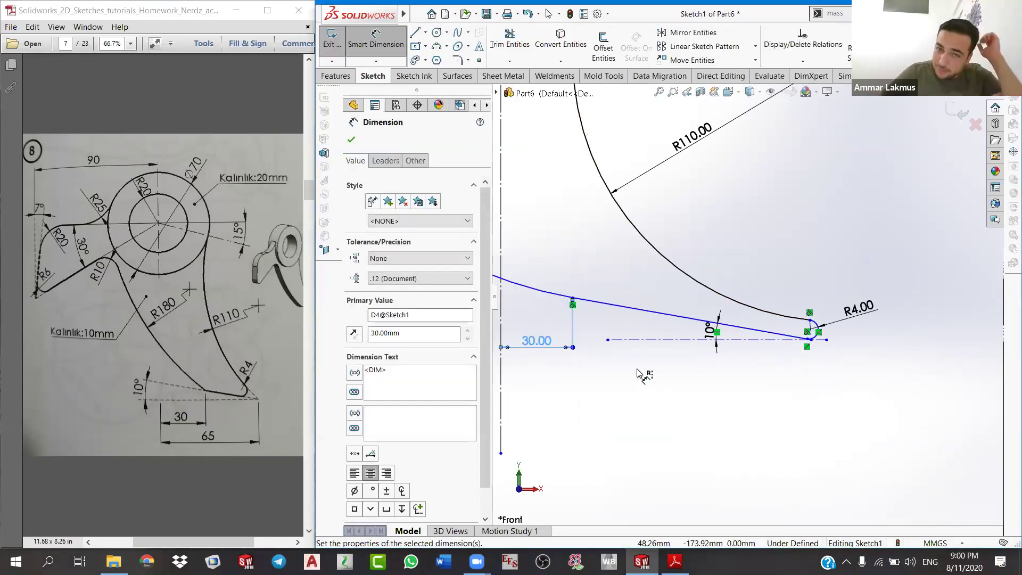
Step: Move the R10 arc's endpoint back up along the arm's sloped line towards the 70 mm circle
{"action": "scroll", "coordinate": [633, 370], "scroll_direction": "up", "scroll_amount": 5}
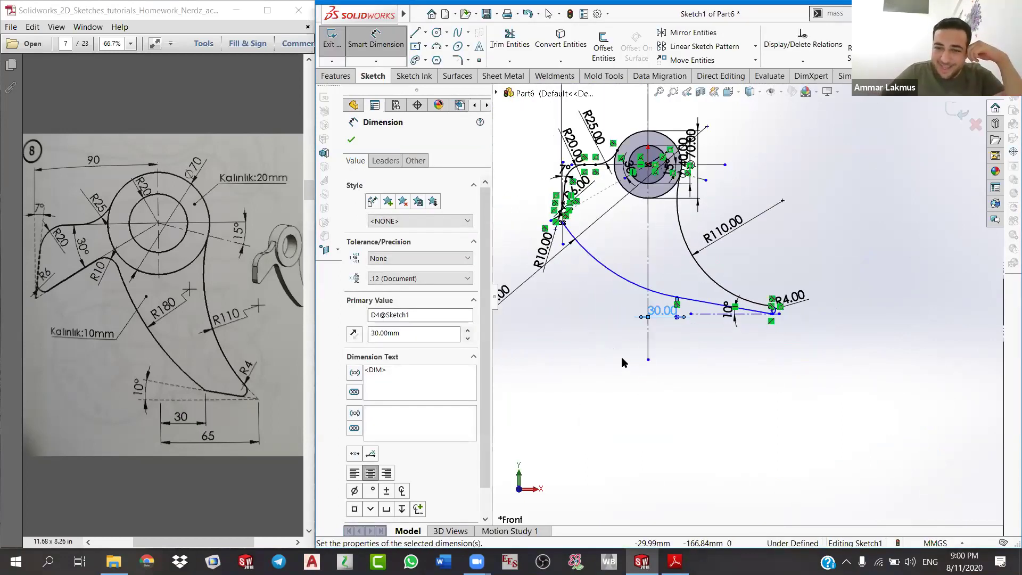
{"action": "key", "text": "Escape"}
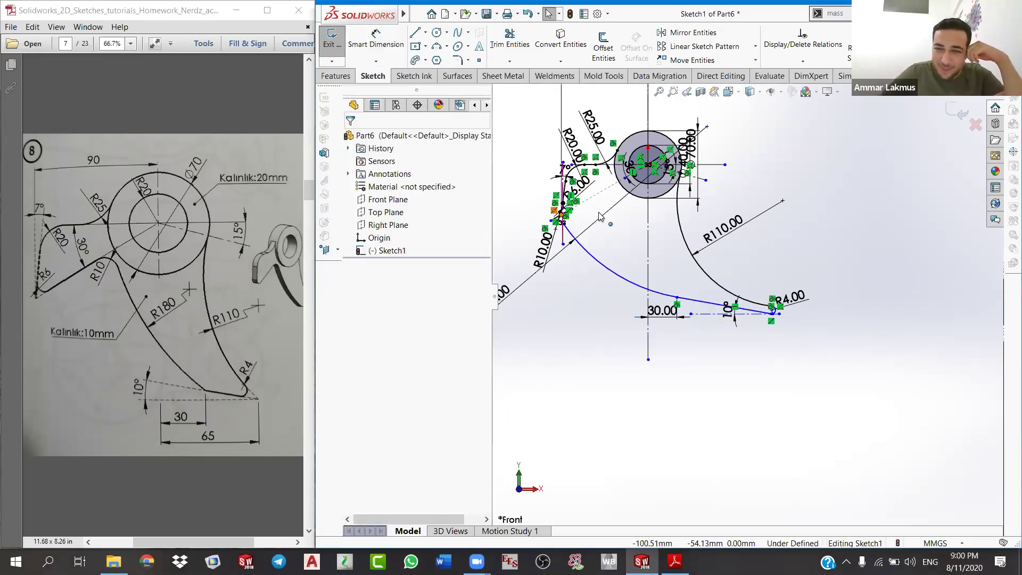
{"action": "scroll", "coordinate": [538, 205], "scroll_direction": "down", "scroll_amount": 5}
{"action": "left_click_drag", "start_coordinate": [590, 269], "coordinate": [769, 165]}
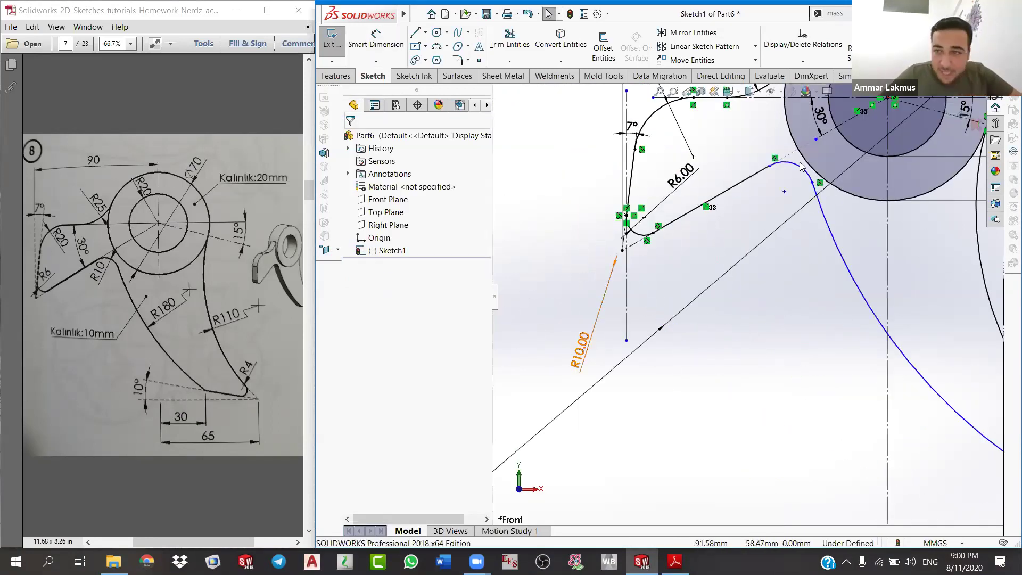
Step: Try to add another radius dimension to the R10 arc beside the 70 mm circle
{"action": "left_click", "coordinate": [395, 47]}
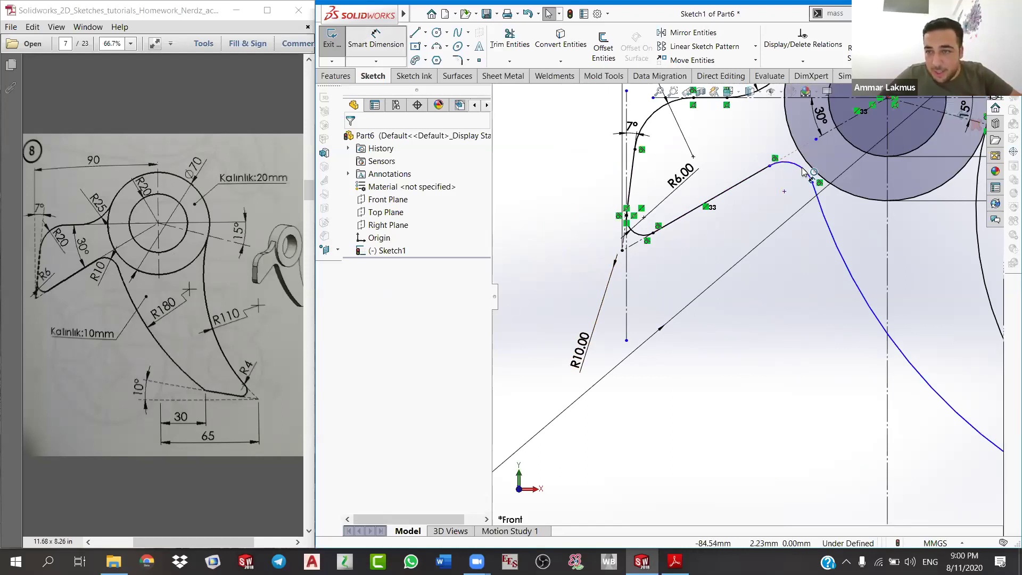
{"action": "left_click", "coordinate": [764, 218]}
{"action": "left_click", "coordinate": [761, 226]}
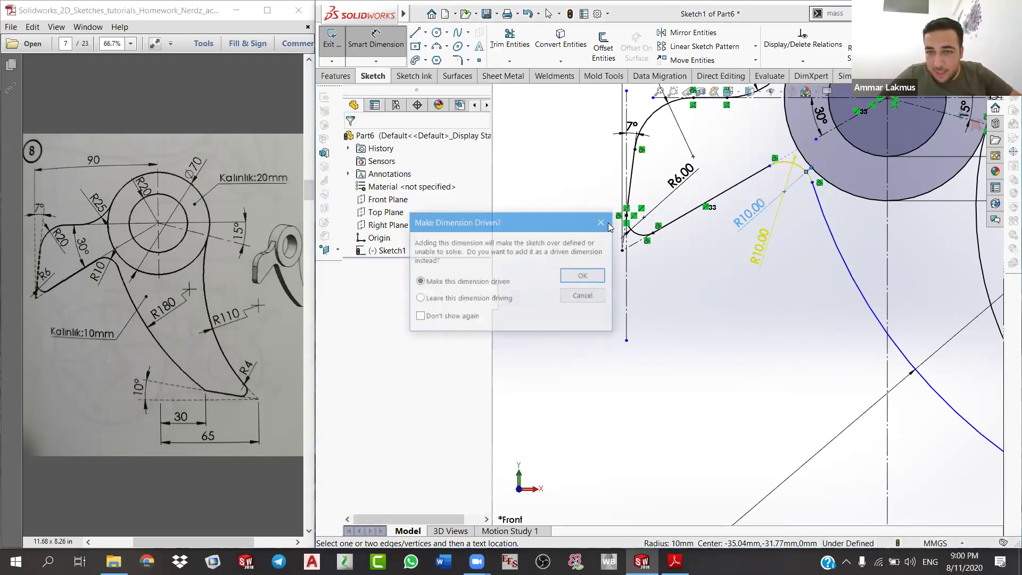
{"action": "left_click", "coordinate": [602, 223]}
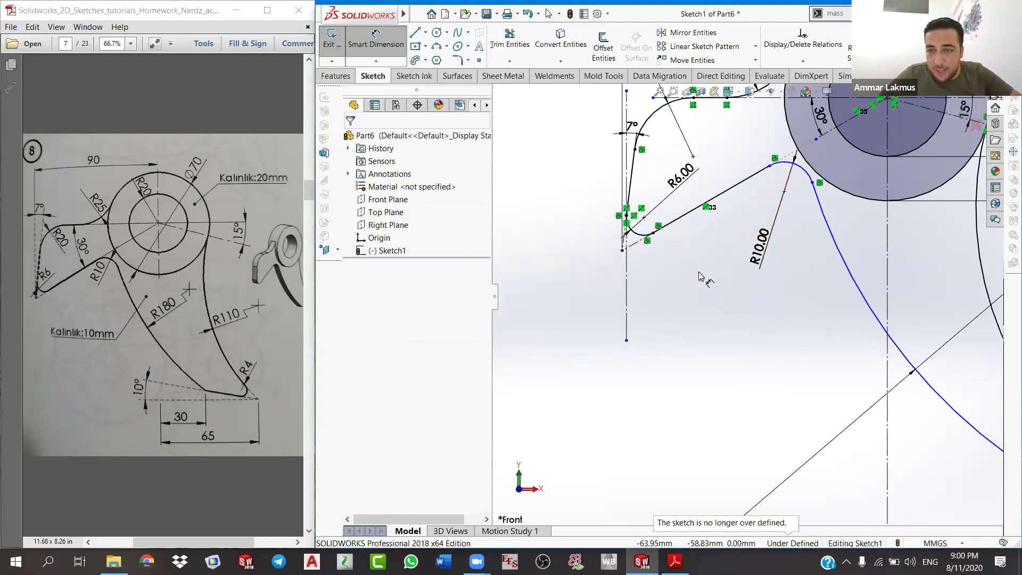
{"action": "key", "text": "Escape"}
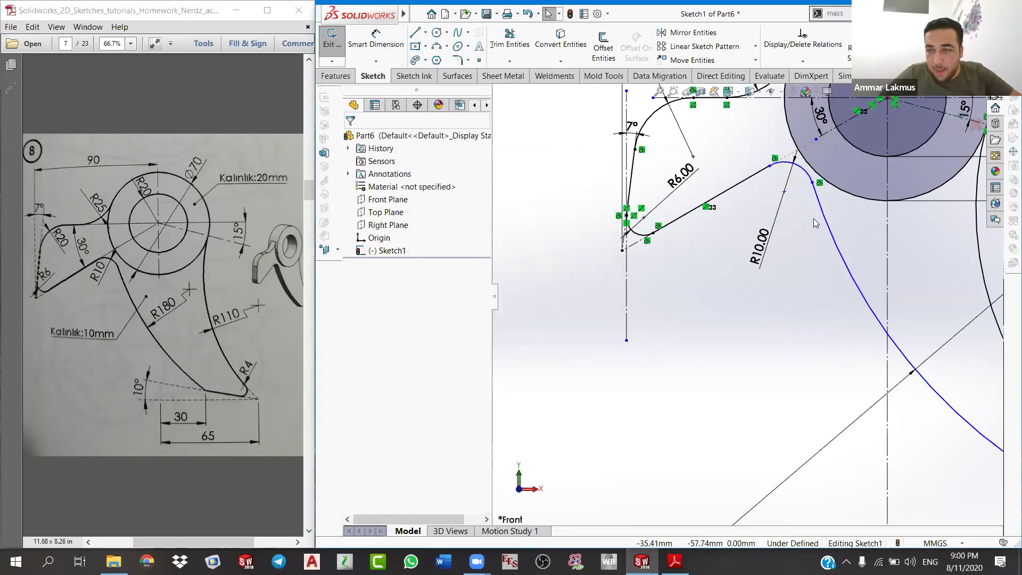
Step: Try to delete the free endpoint of the 30° construction line inside the 70 mm circle
{"action": "scroll", "coordinate": [814, 222], "scroll_direction": "up", "scroll_amount": 1}
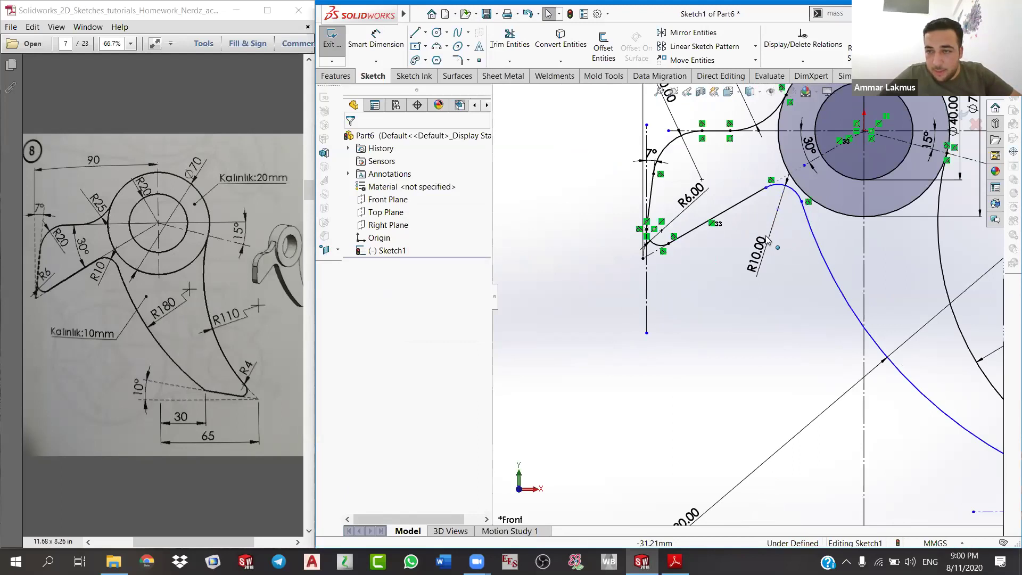
{"action": "left_click", "coordinate": [804, 166]}
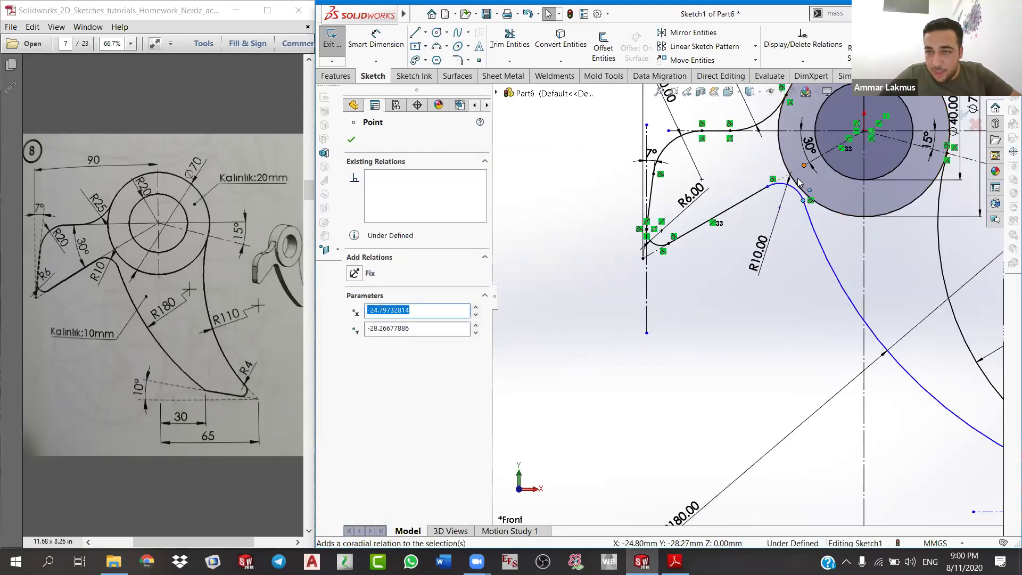
{"action": "scroll", "coordinate": [797, 178], "scroll_direction": "down", "scroll_amount": 1}
{"action": "scroll", "coordinate": [797, 178], "scroll_direction": "down", "scroll_amount": 1}
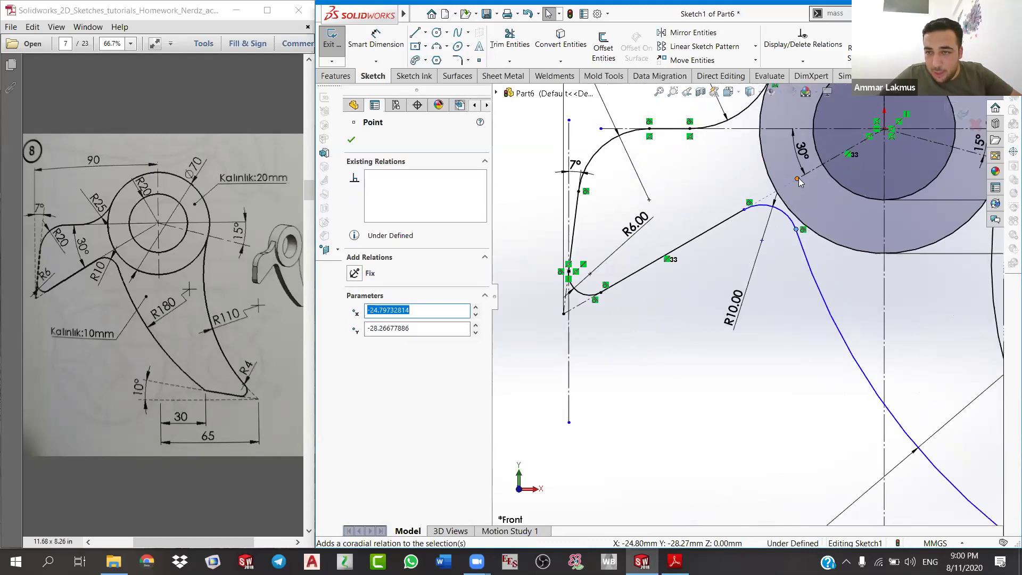
{"action": "left_click", "coordinate": [797, 179]}
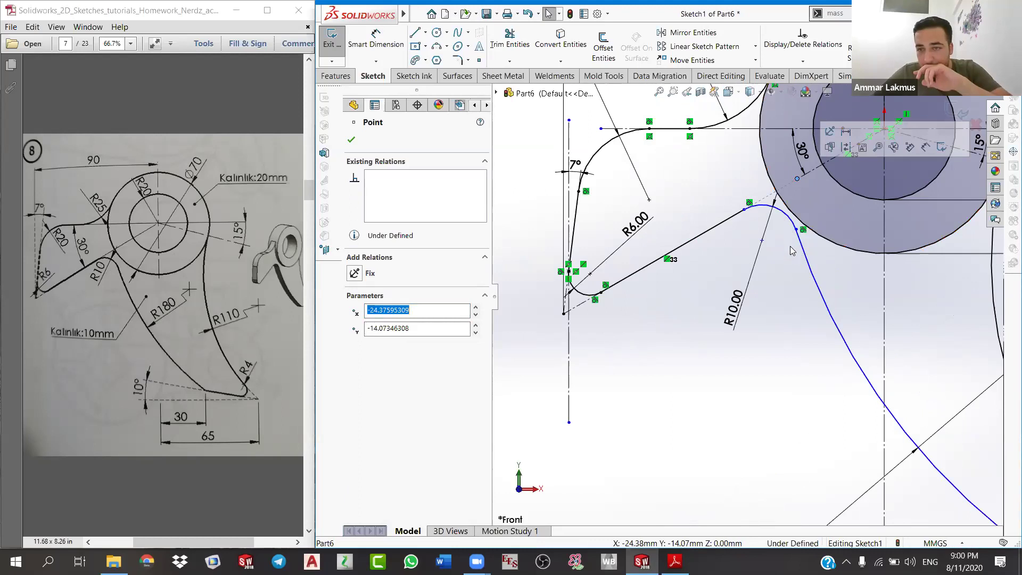
{"action": "scroll", "coordinate": [781, 215], "scroll_direction": "up", "scroll_amount": 2}
{"action": "right_click", "coordinate": [782, 216]}
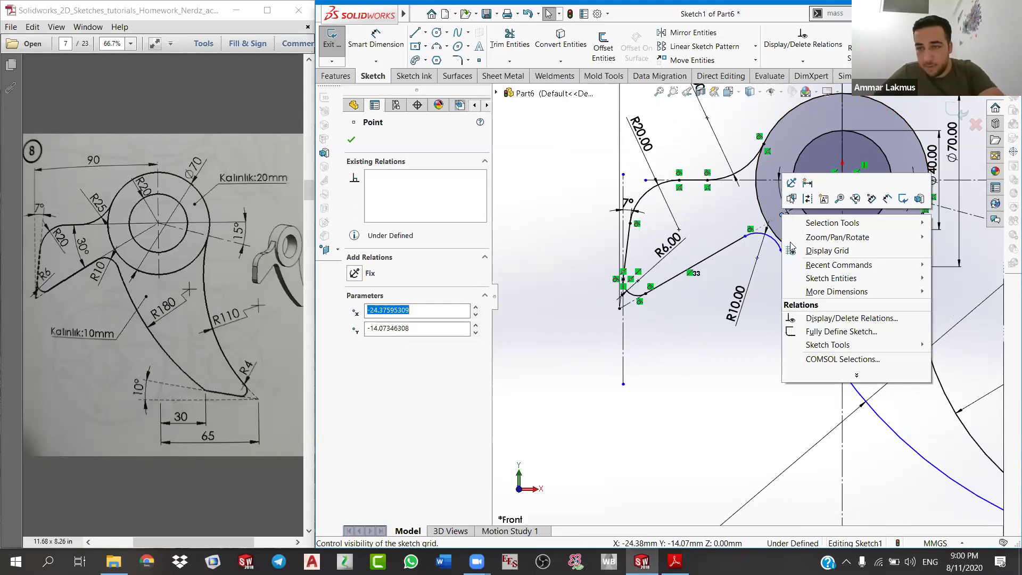
{"action": "key", "text": "Delete"}
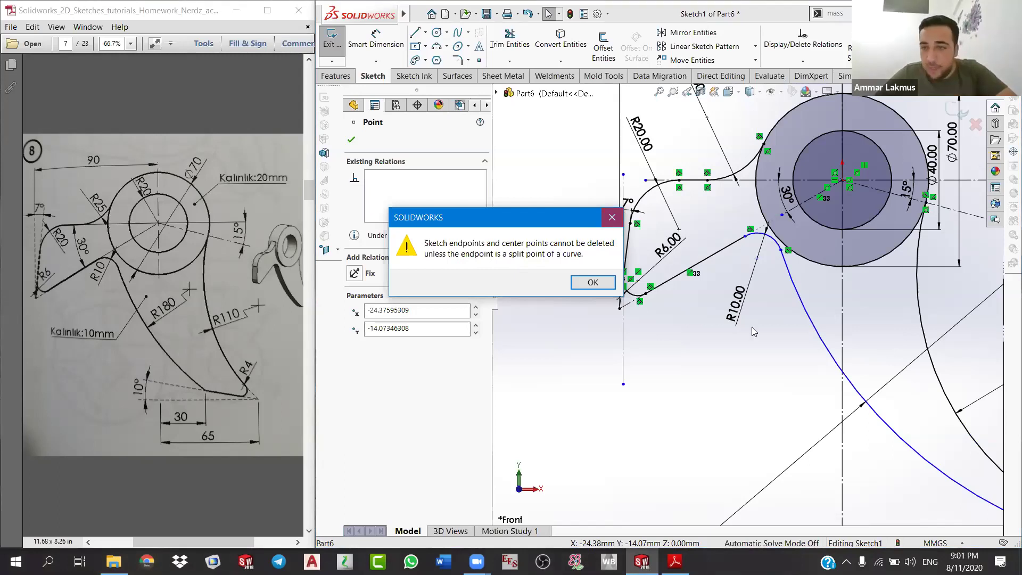
{"action": "left_click", "coordinate": [612, 225]}
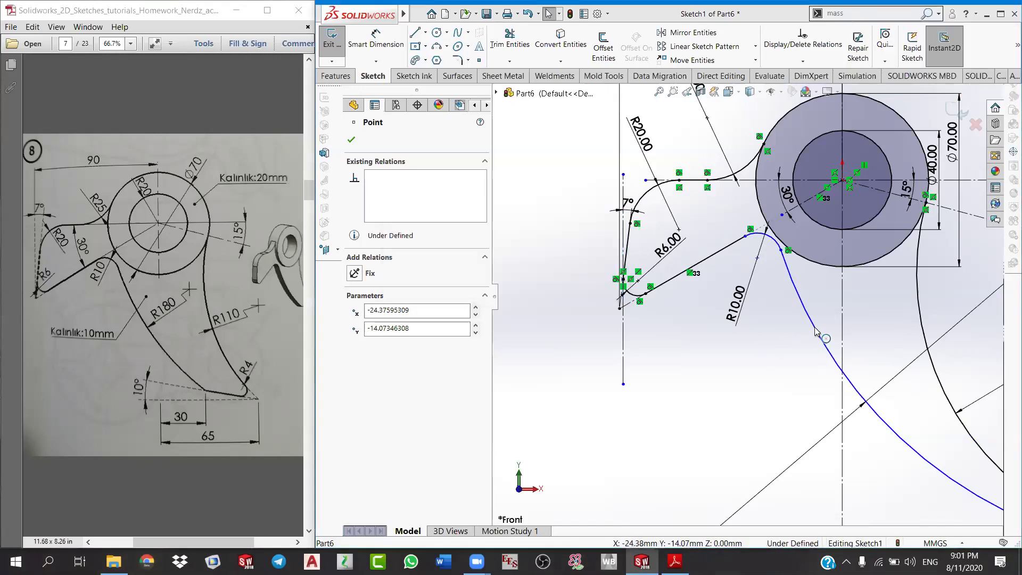
{"action": "left_click", "coordinate": [859, 365]}
{"action": "scroll", "coordinate": [859, 365], "scroll_direction": "up", "scroll_amount": 2}
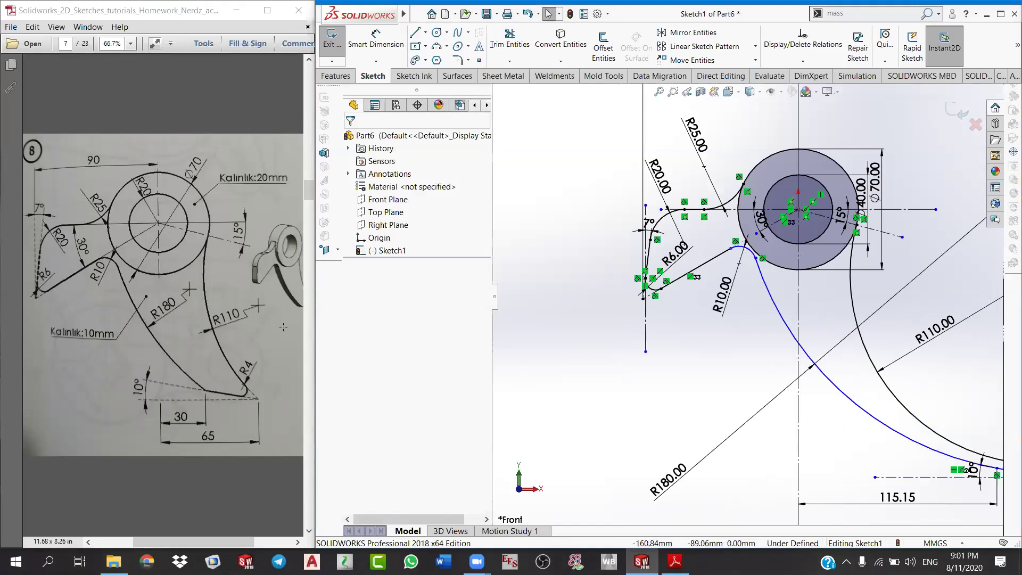
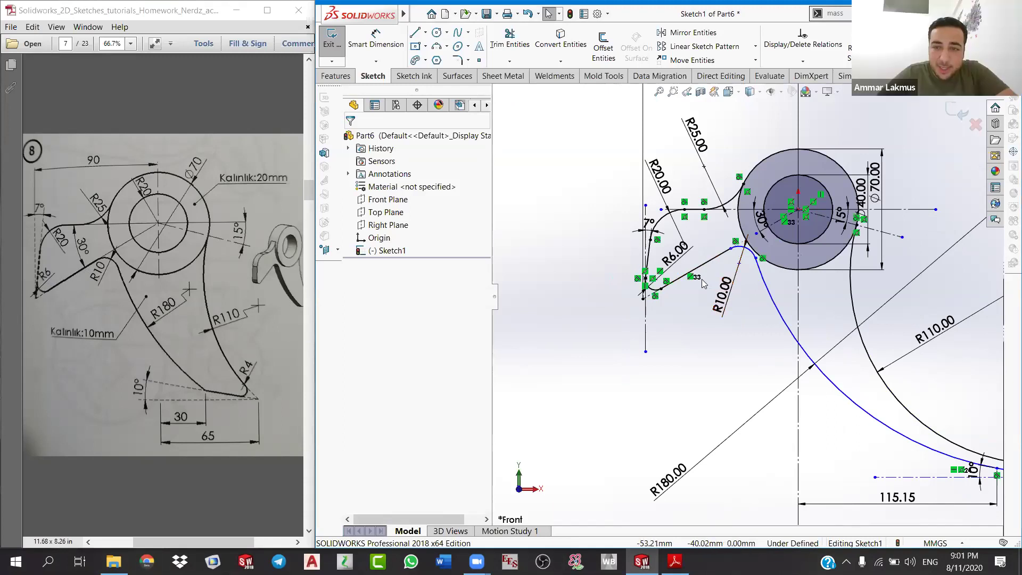
Step: Check the sloped arm line and the junction of the R10 and R180 arcs for remaining freedom
{"action": "scroll", "coordinate": [639, 299], "scroll_direction": "down", "scroll_amount": 1}
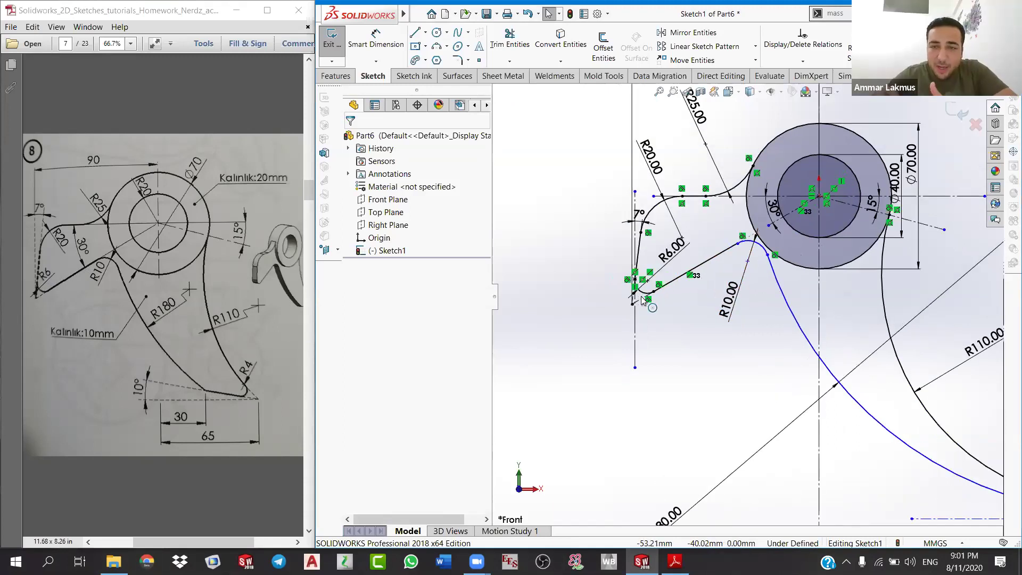
{"action": "scroll", "coordinate": [641, 296], "scroll_direction": "down", "scroll_amount": 1}
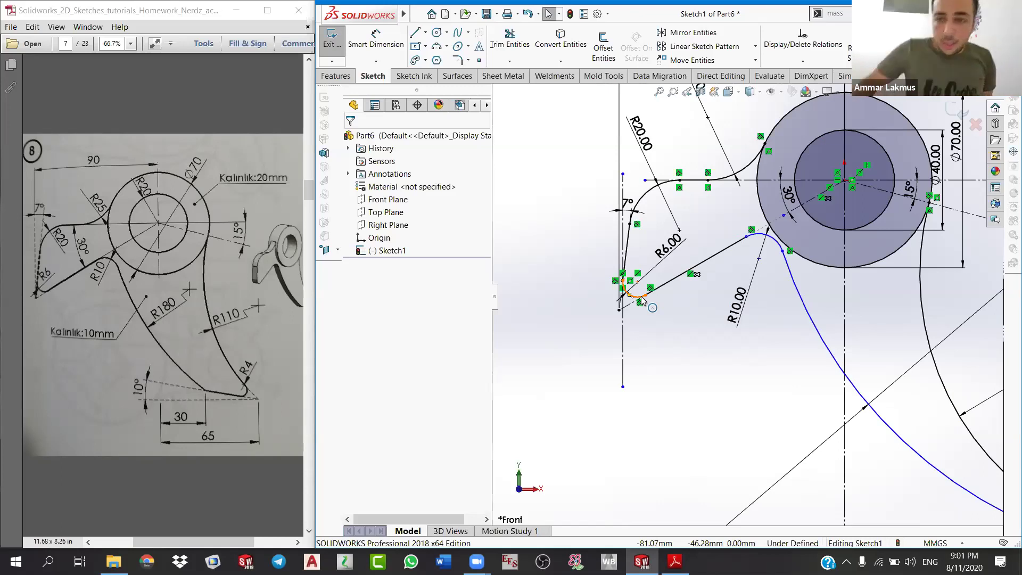
{"action": "left_click", "coordinate": [706, 259]}
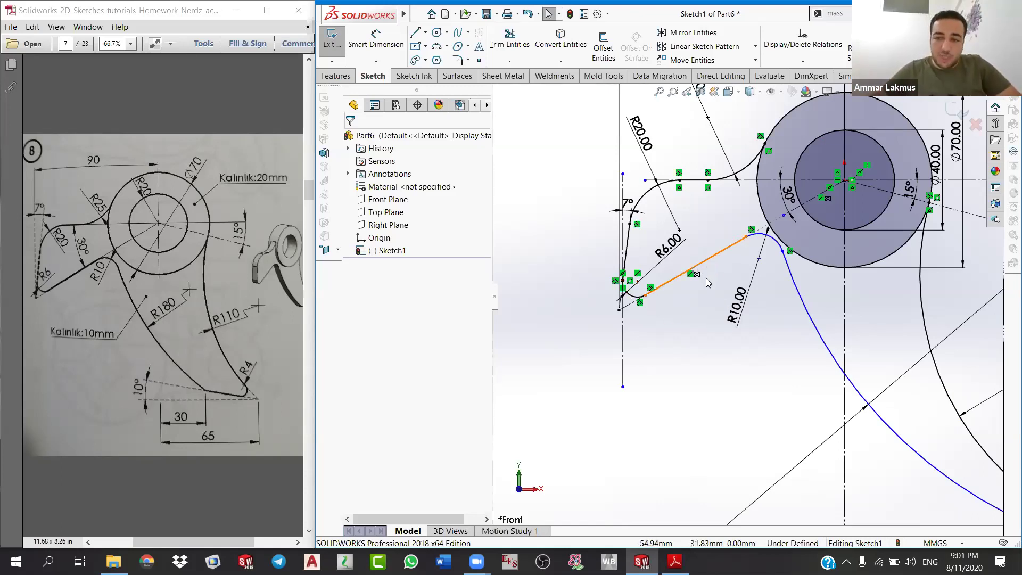
{"action": "left_click", "coordinate": [686, 329]}
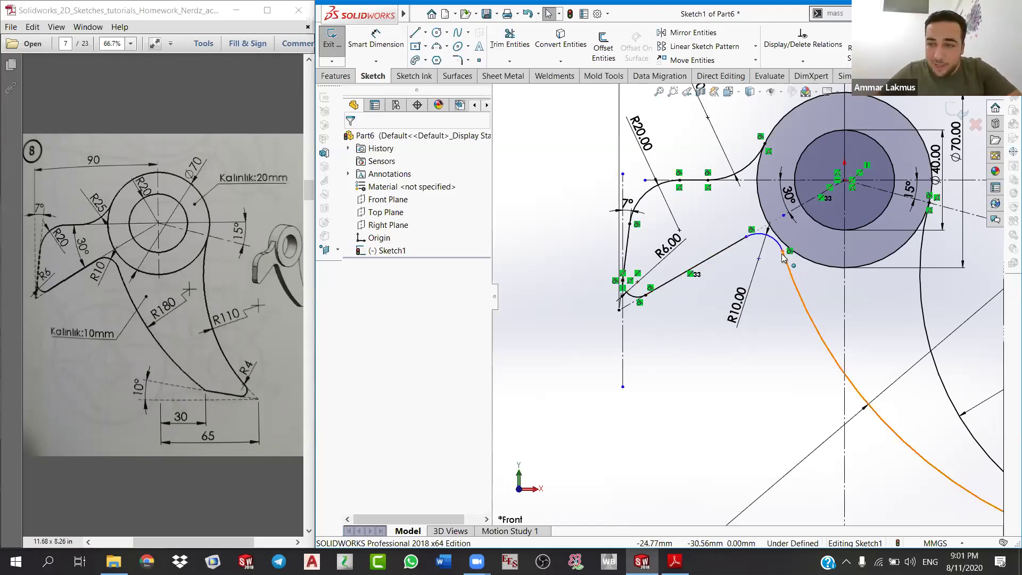
{"action": "left_click", "coordinate": [782, 251]}
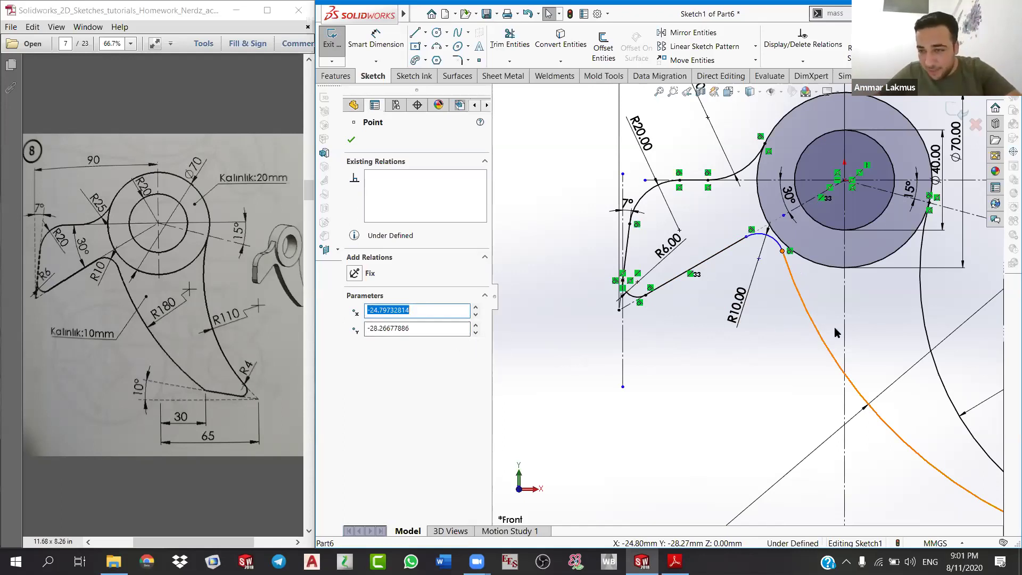
{"action": "scroll", "coordinate": [835, 332], "scroll_direction": "up", "scroll_amount": 4}
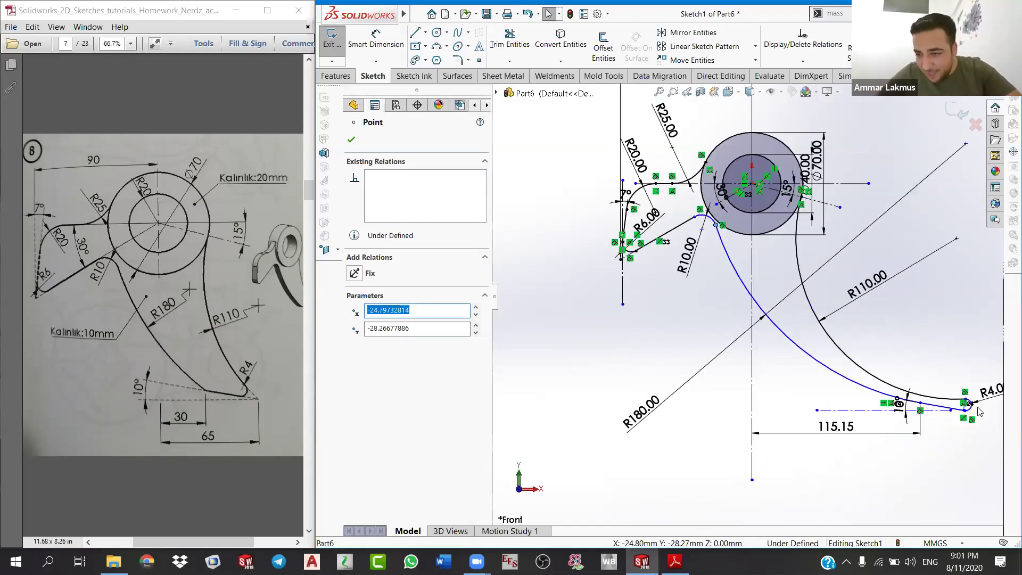
Step: Try to reposition the R4 tip arc and the tail's 10° line by moving their endpoints along the R110 arc
{"action": "scroll", "coordinate": [978, 411], "scroll_direction": "down", "scroll_amount": 3}
{"action": "mouse_move", "coordinate": [909, 394]}
{"action": "left_mouse_down"}
{"action": "mouse_move", "coordinate": [875, 394]}
{"action": "mouse_move", "coordinate": [889, 397]}
{"action": "left_mouse_up"}
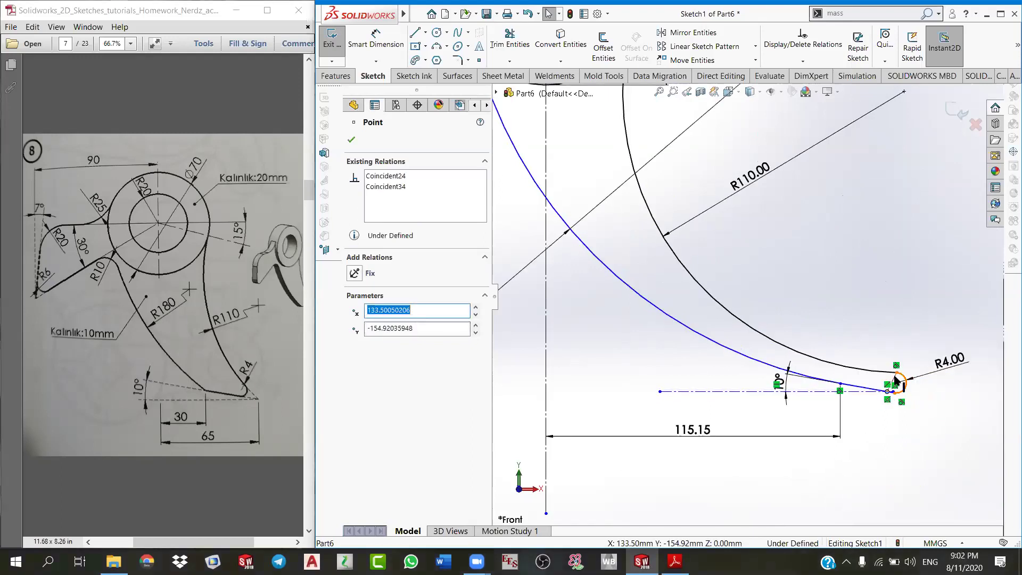
{"action": "scroll", "coordinate": [895, 379], "scroll_direction": "down", "scroll_amount": 1}
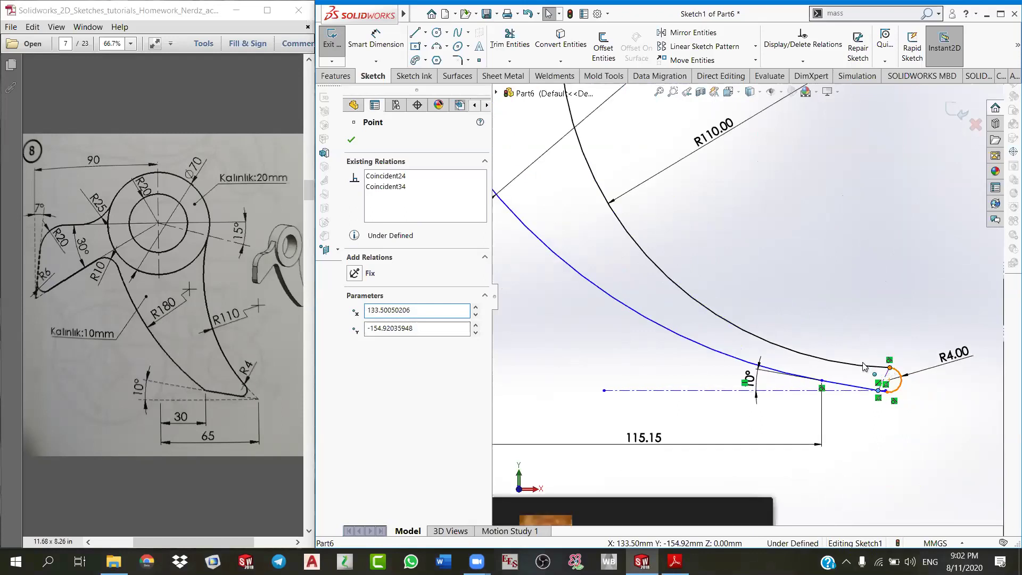
{"action": "left_click_drag", "start_coordinate": [864, 367], "coordinate": [796, 352]}
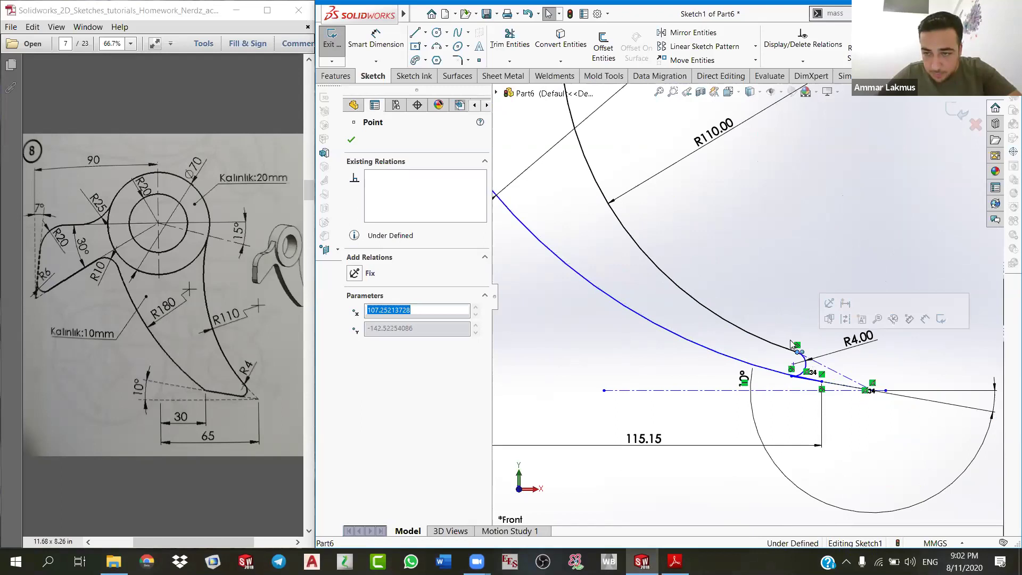
{"action": "scroll", "coordinate": [790, 342], "scroll_direction": "down", "scroll_amount": 3}
{"action": "scroll", "coordinate": [746, 313], "scroll_direction": "up", "scroll_amount": 5}
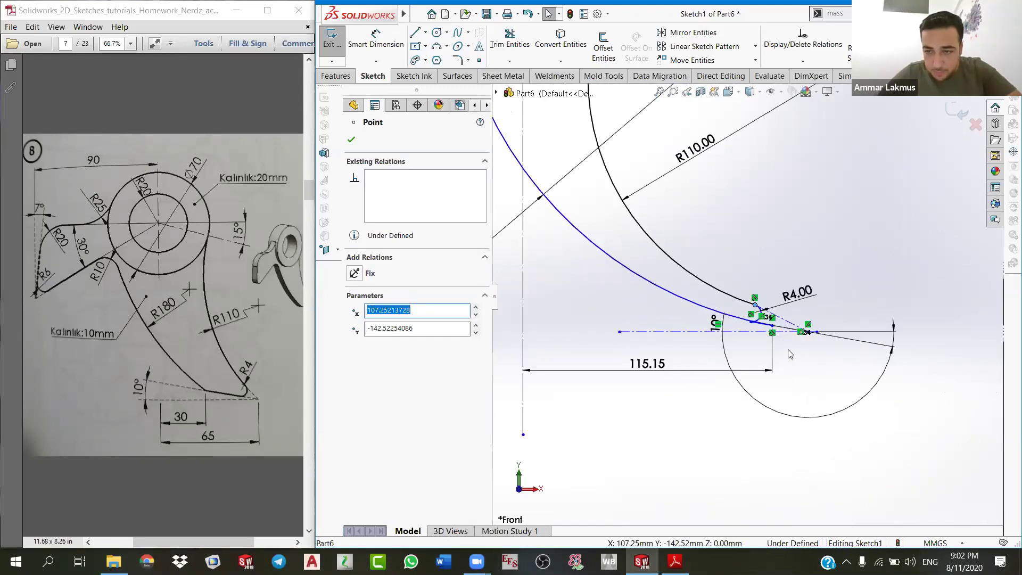
{"action": "scroll", "coordinate": [796, 352], "scroll_direction": "down", "scroll_amount": 3}
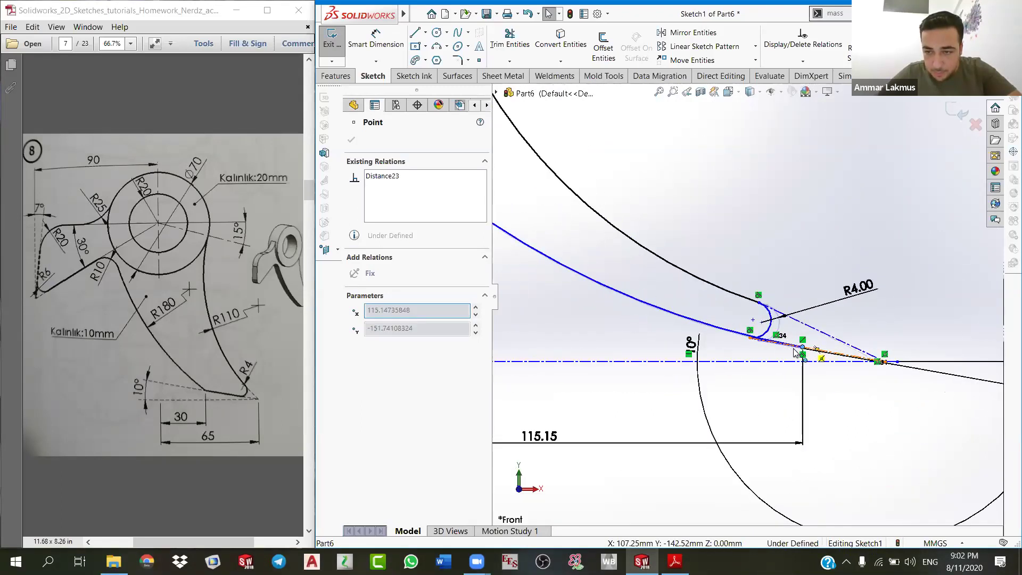
{"action": "left_click", "coordinate": [793, 347]}
{"action": "left_click_drag", "start_coordinate": [794, 346], "coordinate": [817, 346]}
{"action": "scroll", "coordinate": [749, 330], "scroll_direction": "up", "scroll_amount": 2}
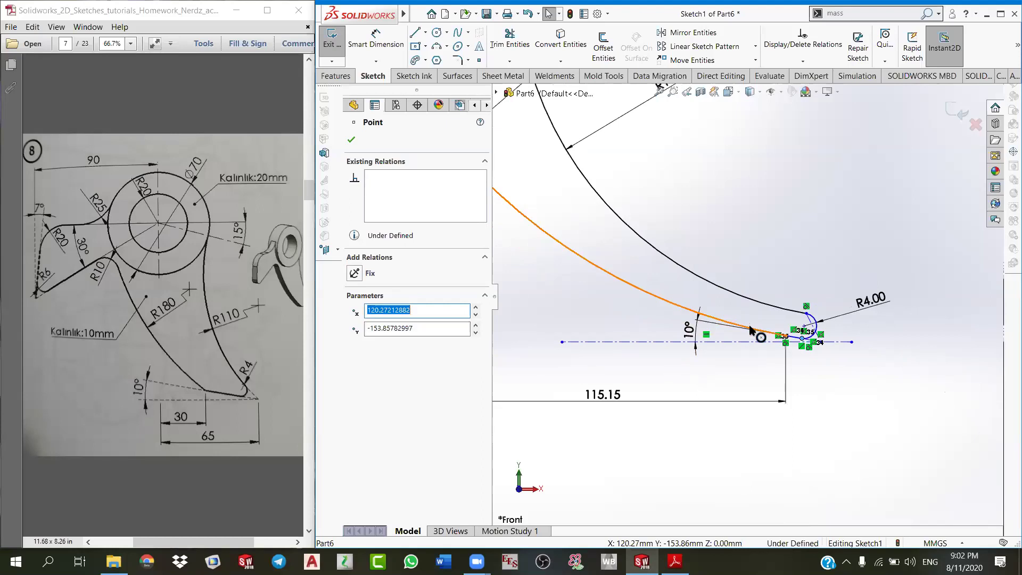
Step: Delete the R180 arc between the R10 arc and the tail's 10° line
{"action": "left_click", "coordinate": [751, 330]}
{"action": "scroll", "coordinate": [740, 334], "scroll_direction": "up", "scroll_amount": 2}
{"action": "key", "text": "Delete"}
{"action": "scroll", "coordinate": [751, 331], "scroll_direction": "up", "scroll_amount": 1}
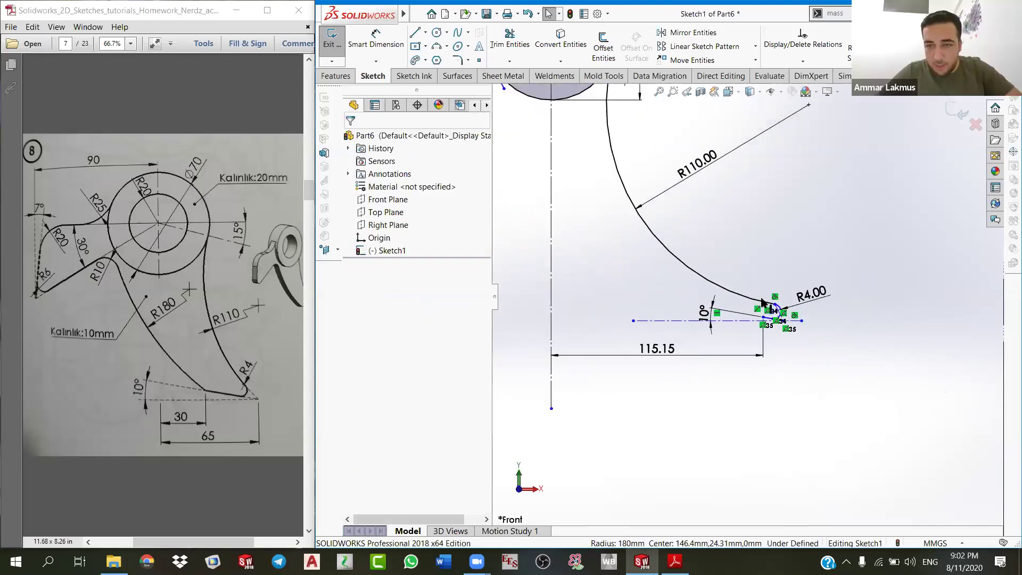
{"action": "scroll", "coordinate": [706, 239], "scroll_direction": "up", "scroll_amount": 4}
{"action": "scroll", "coordinate": [692, 261], "scroll_direction": "down", "scroll_amount": 4}
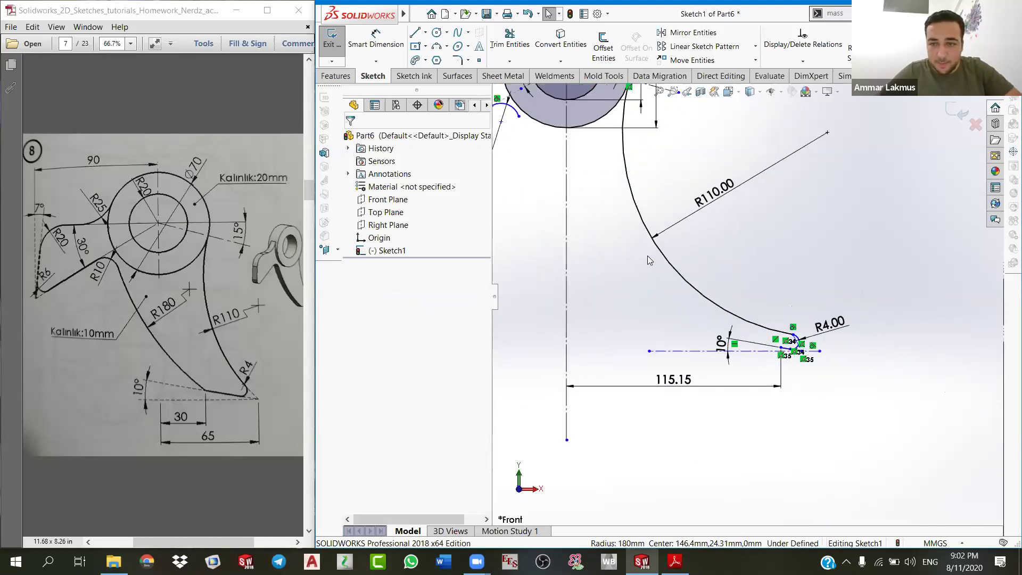
{"action": "scroll", "coordinate": [718, 277], "scroll_direction": "up", "scroll_amount": 3}
{"action": "scroll", "coordinate": [599, 170], "scroll_direction": "down", "scroll_amount": 4}
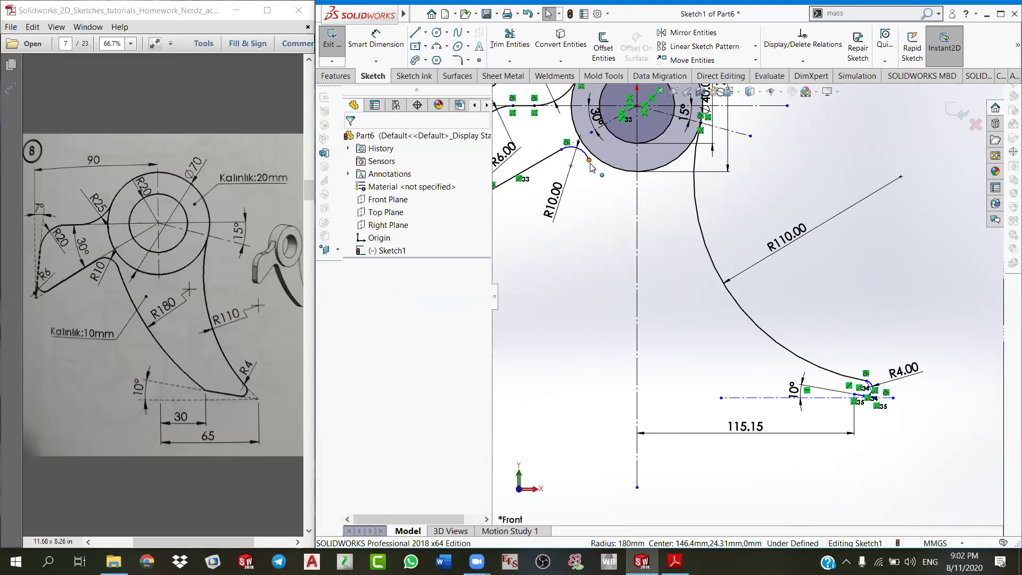
Step: Move the R4 arc back along the R110 arc and delete the tail's 10° line, horizontal centreline and leftover construction lines
{"action": "scroll", "coordinate": [865, 374], "scroll_direction": "down", "scroll_amount": 2}
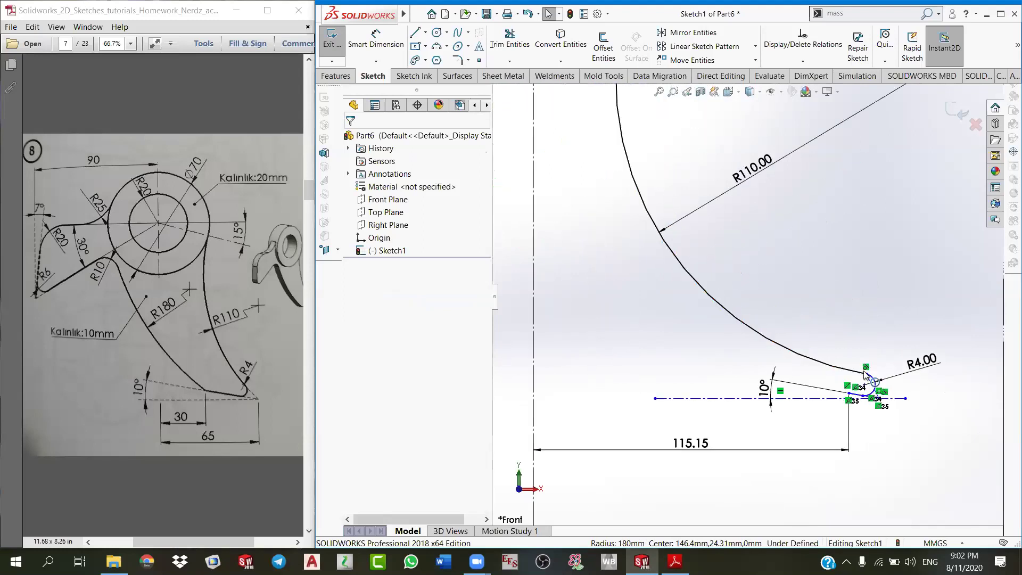
{"action": "left_click_drag", "start_coordinate": [866, 376], "coordinate": [786, 341]}
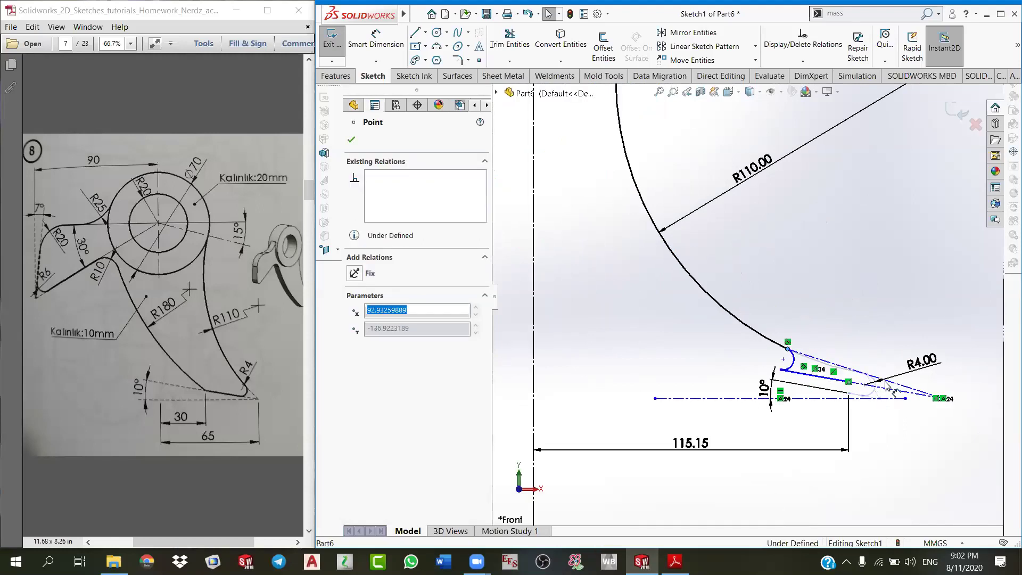
{"action": "left_click", "coordinate": [814, 376]}
{"action": "key", "text": "Delete"}
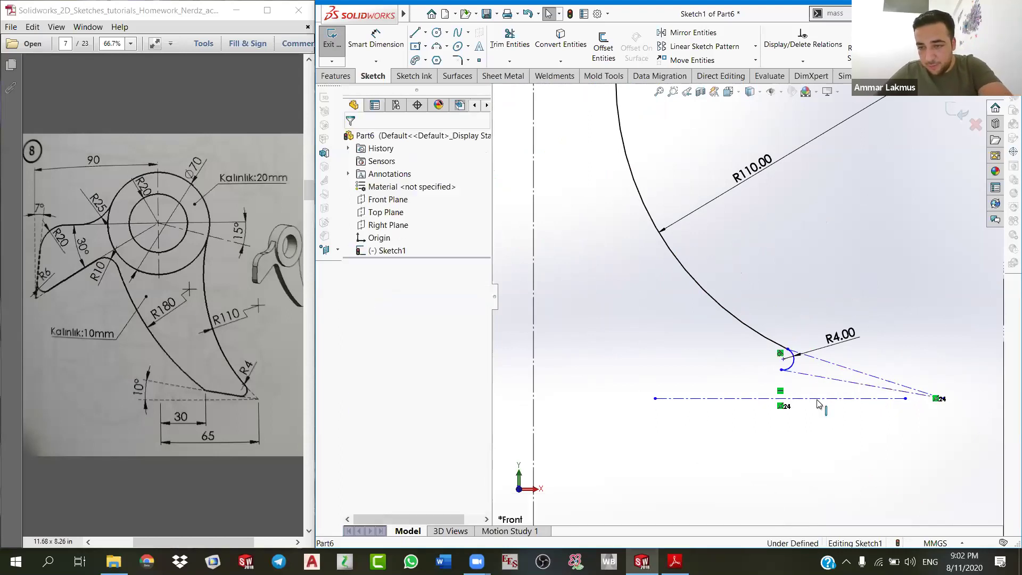
{"action": "left_click", "coordinate": [816, 398]}
{"action": "key", "text": "Delete"}
{"action": "left_click", "coordinate": [799, 367]}
{"action": "key", "text": "Delete"}
Step: Move the R4 arc further up along the R110 arc and adjust its free lower endpoint
{"action": "left_click_drag", "start_coordinate": [788, 350], "coordinate": [767, 343]}
{"action": "left_click", "coordinate": [769, 356]}
{"action": "mouse_move", "coordinate": [769, 357]}
{"action": "left_mouse_down"}
{"action": "mouse_move", "coordinate": [758, 361]}
{"action": "mouse_move", "coordinate": [766, 347]}
{"action": "left_mouse_up"}
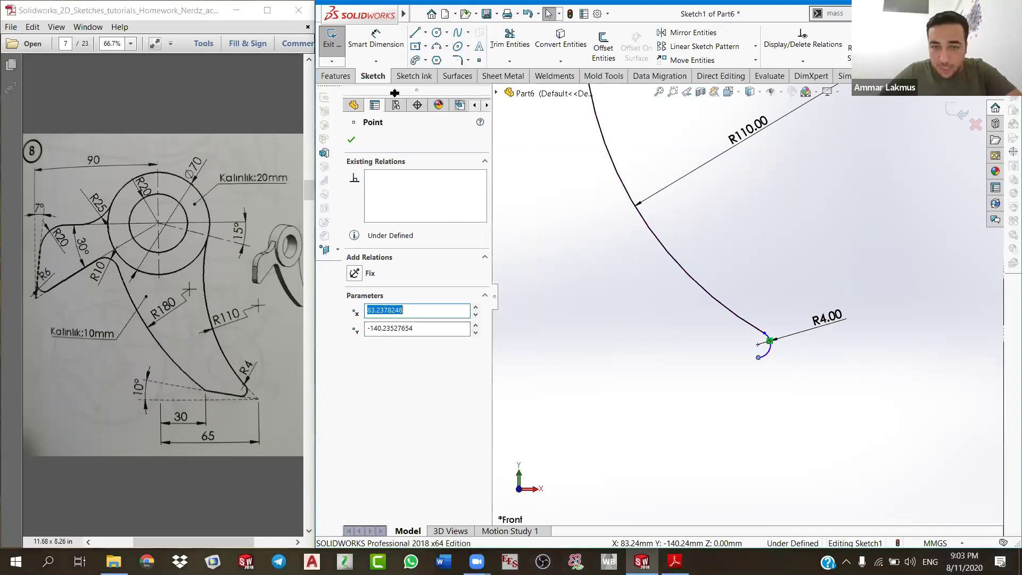
Step: Sketch a horizontal centreline about 60 mm long just below the R4 arc
{"action": "left_click", "coordinate": [425, 32]}
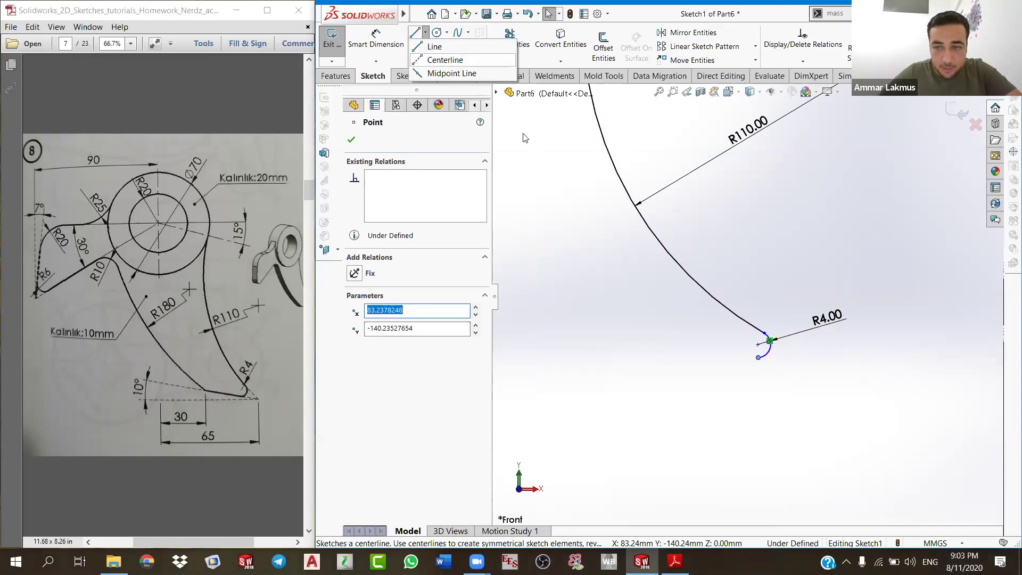
{"action": "left_click", "coordinate": [445, 59]}
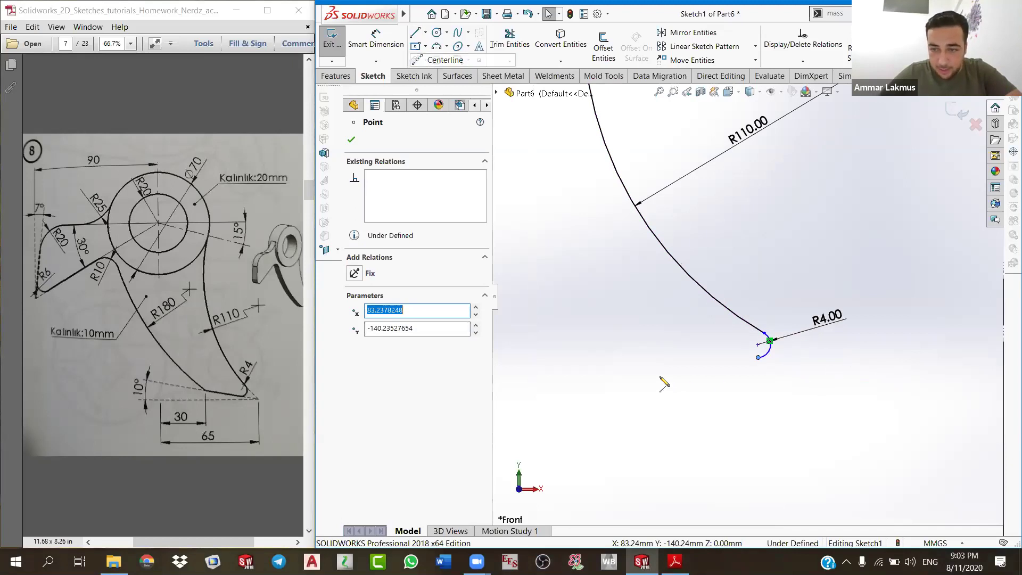
{"action": "left_click", "coordinate": [632, 367]}
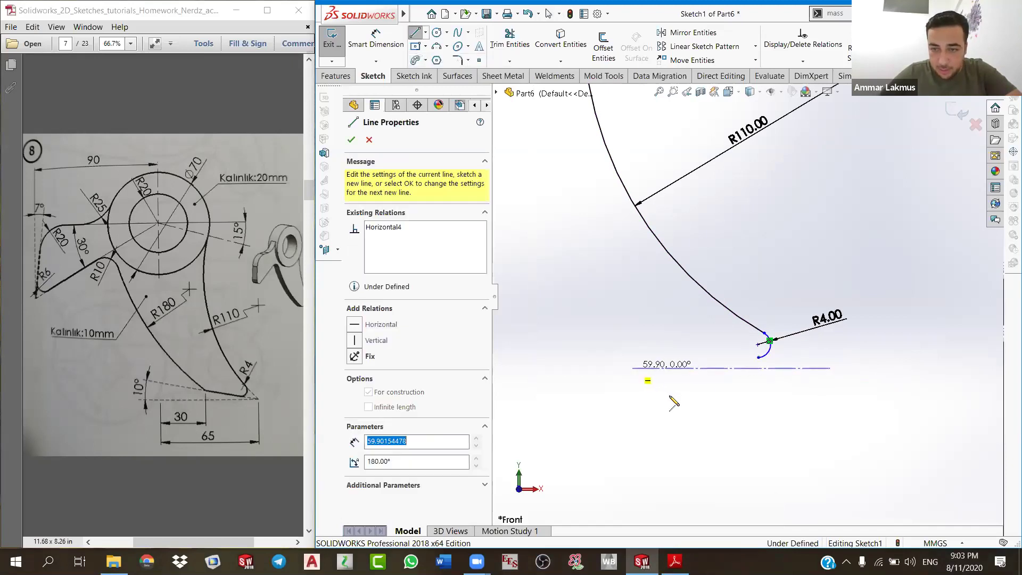
{"action": "right_click", "coordinate": [672, 396]}
{"action": "left_click", "coordinate": [689, 402]}
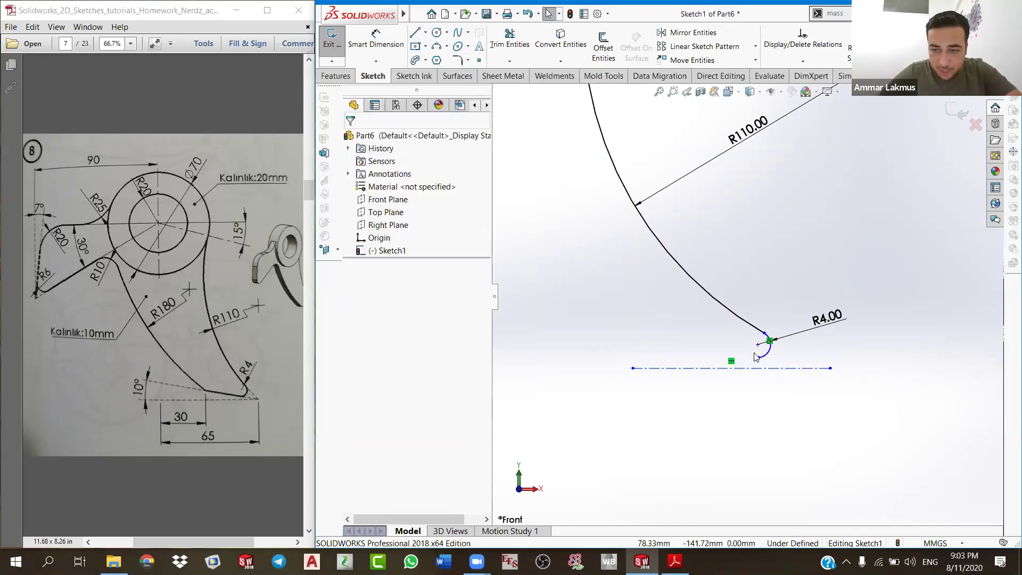
Step: Sketch a slightly sloped tail line about 33 mm long from the R4 arc's free endpoint towards the vertical centreline
{"action": "left_click", "coordinate": [415, 33]}
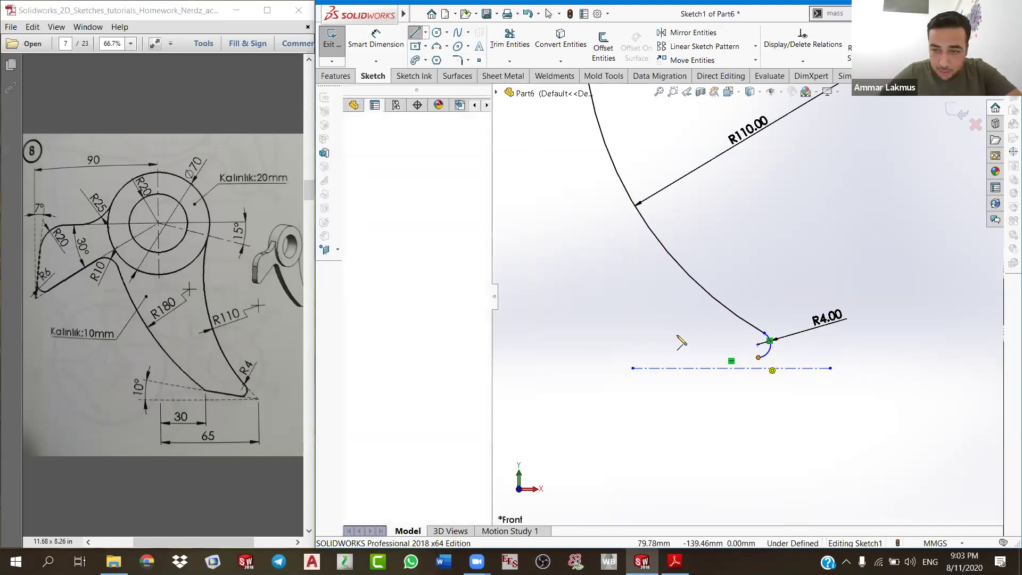
{"action": "left_click", "coordinate": [655, 337]}
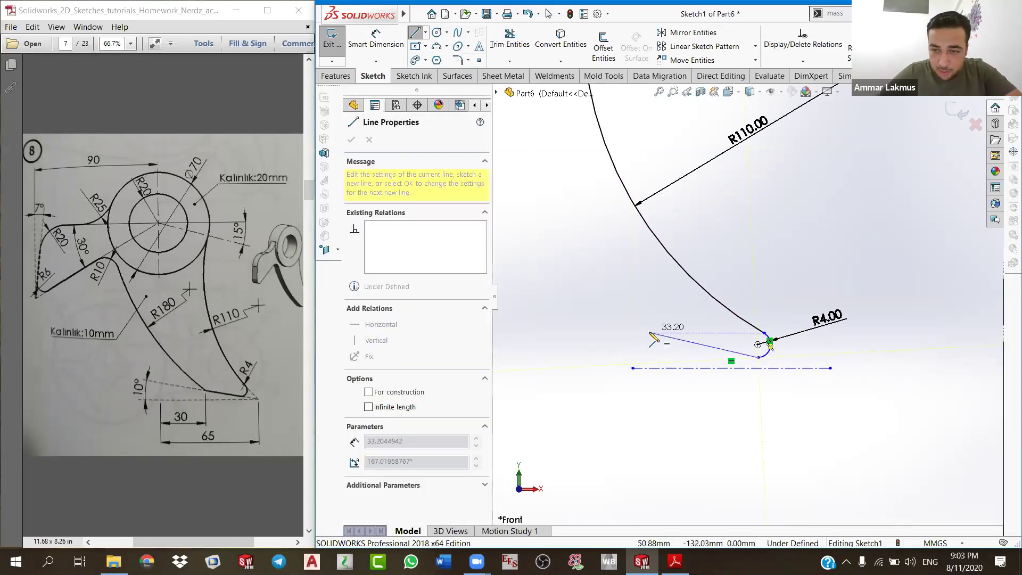
{"action": "left_click", "coordinate": [647, 334]}
{"action": "right_click", "coordinate": [686, 398]}
{"action": "left_click", "coordinate": [700, 367]}
Step: Dimension the angle between the new tail line and the horizontal centreline at 10°
{"action": "key", "text": "d"}
{"action": "left_click", "coordinate": [691, 343]}
{"action": "left_click", "coordinate": [686, 368]}
{"action": "left_click", "coordinate": [680, 360]}
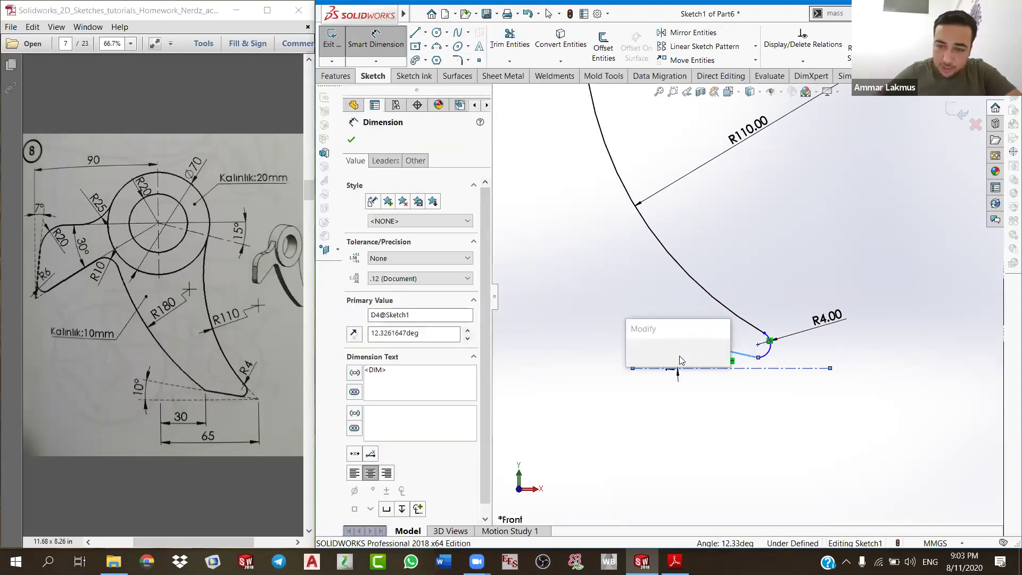
{"action": "type", "text": "10"}
{"action": "key", "text": "Return"}
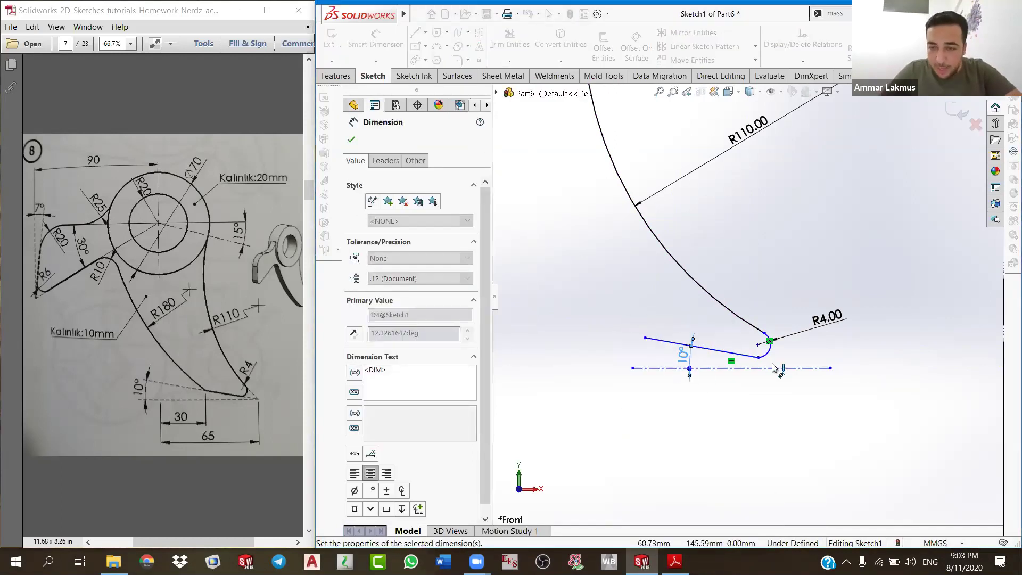
Step: Dimension the tail line's free endpoint at 30 mm from the vertical centreline
{"action": "scroll", "coordinate": [676, 370], "scroll_direction": "up", "scroll_amount": 2}
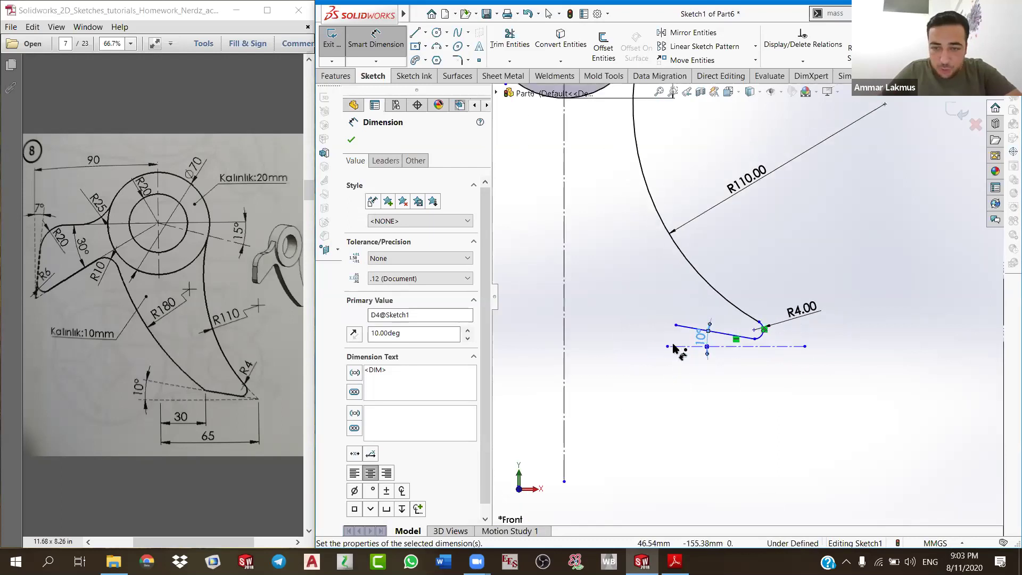
{"action": "left_click", "coordinate": [675, 325]}
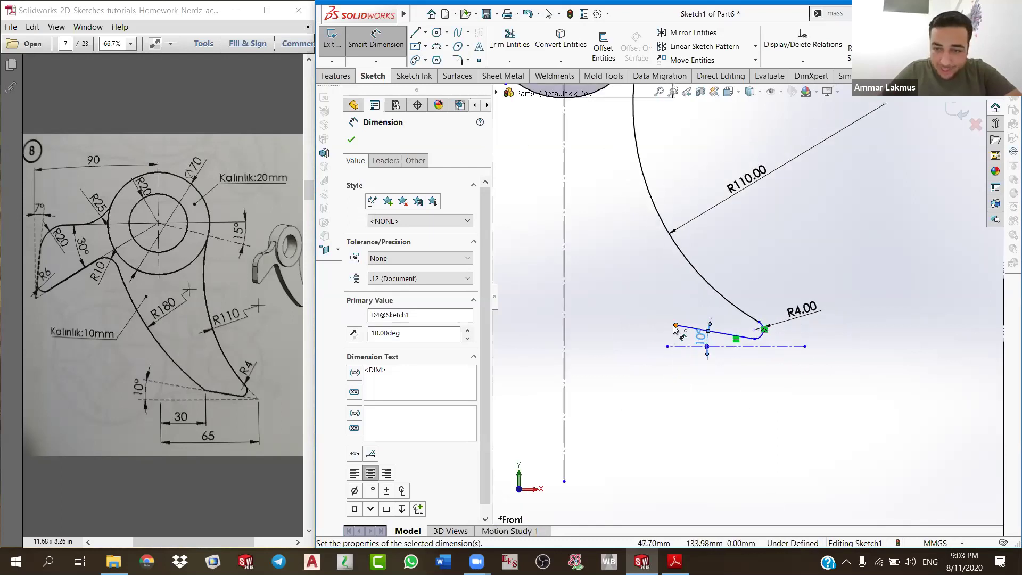
{"action": "left_click", "coordinate": [565, 340]}
{"action": "left_click", "coordinate": [589, 362]}
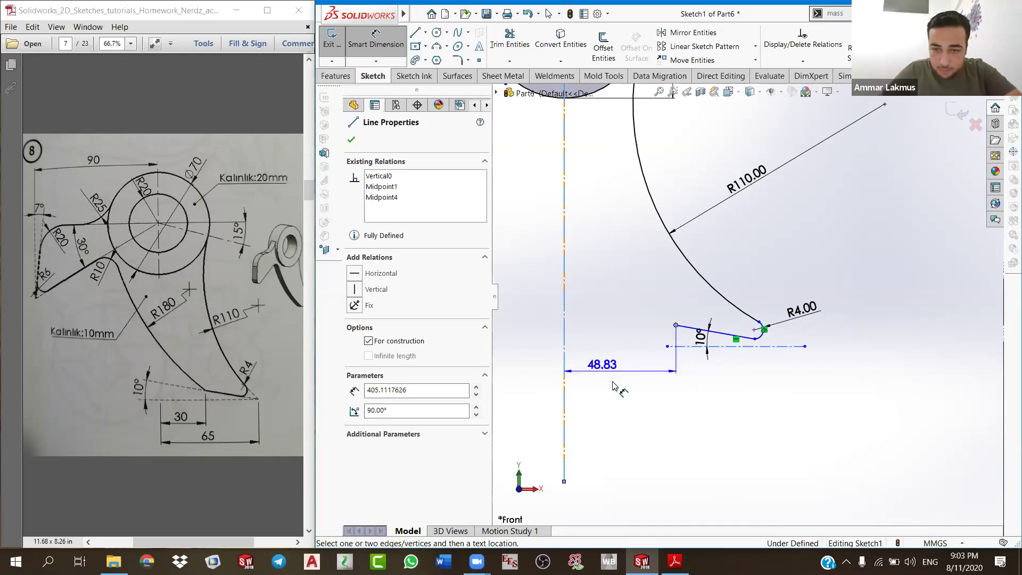
{"action": "left_click", "coordinate": [618, 383]}
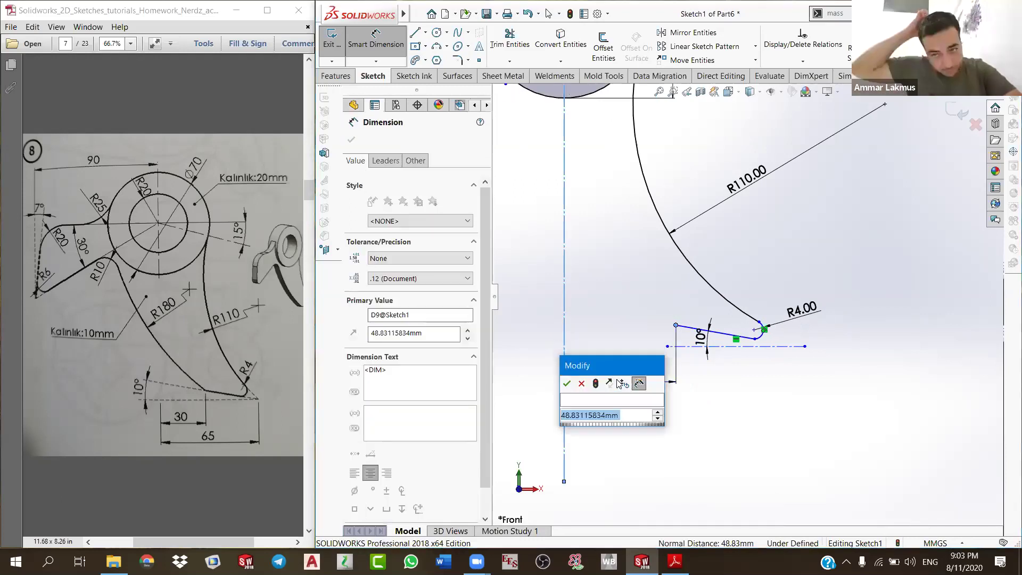
{"action": "key", "text": "Return"}
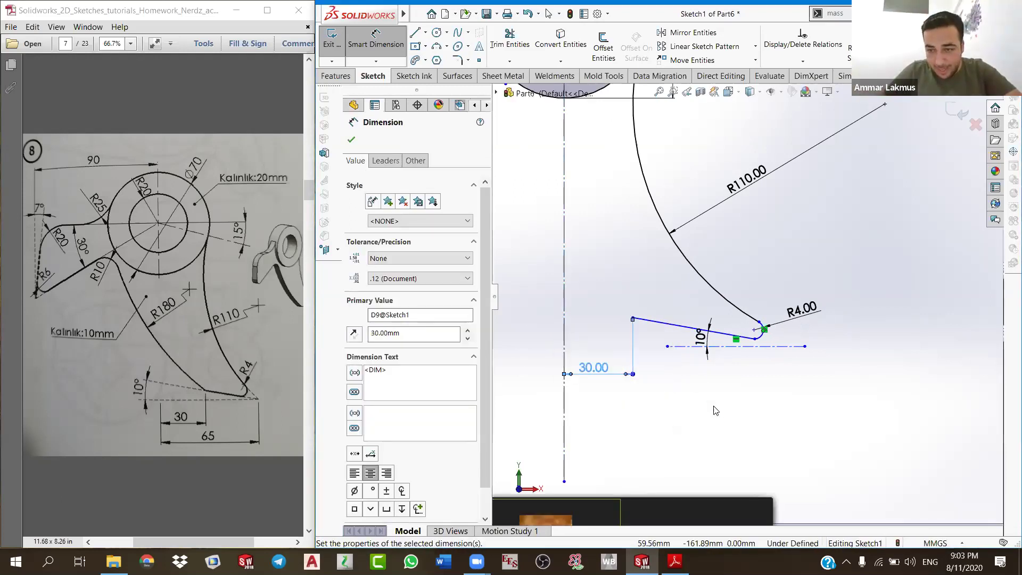
{"action": "right_click", "coordinate": [716, 412]}
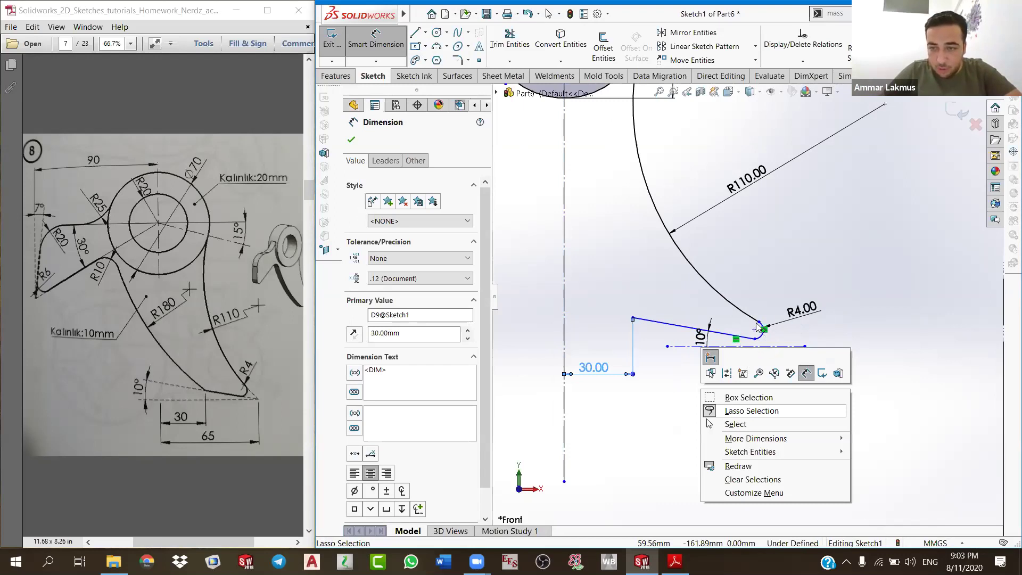
{"action": "key", "text": "Escape"}
Step: Move the R4 arc's upper endpoint higher along the R110 arc, shortening the tail
{"action": "left_click_drag", "start_coordinate": [759, 321], "coordinate": [699, 305]}
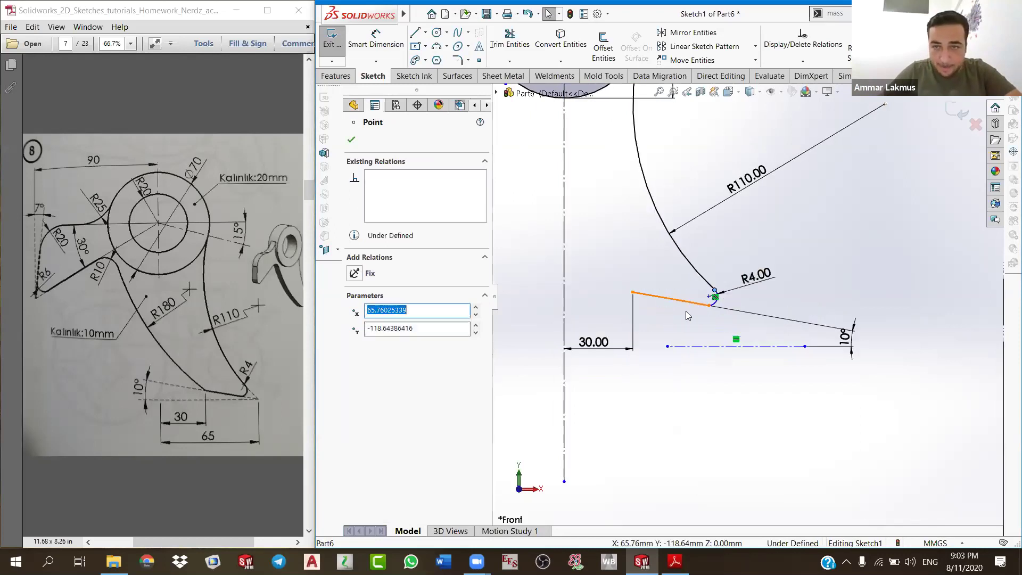
{"action": "scroll", "coordinate": [684, 251], "scroll_direction": "up", "scroll_amount": 1}
{"action": "key", "text": "z"}
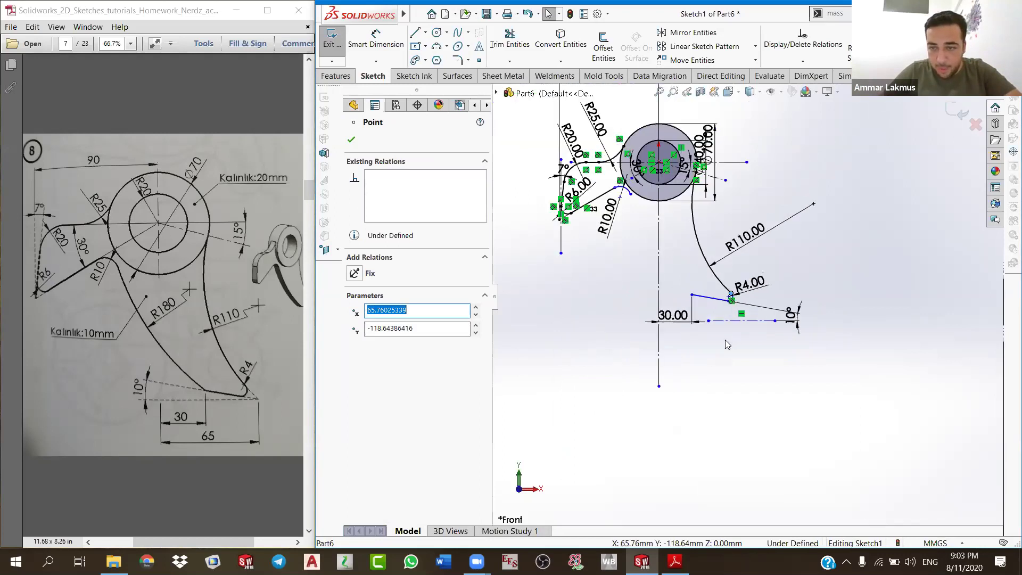
Step: Make the R4 arc tangent to the 10° tail line
{"action": "scroll", "coordinate": [750, 323], "scroll_direction": "down", "scroll_amount": 1}
{"action": "left_click_drag", "start_coordinate": [756, 331], "coordinate": [752, 329]}
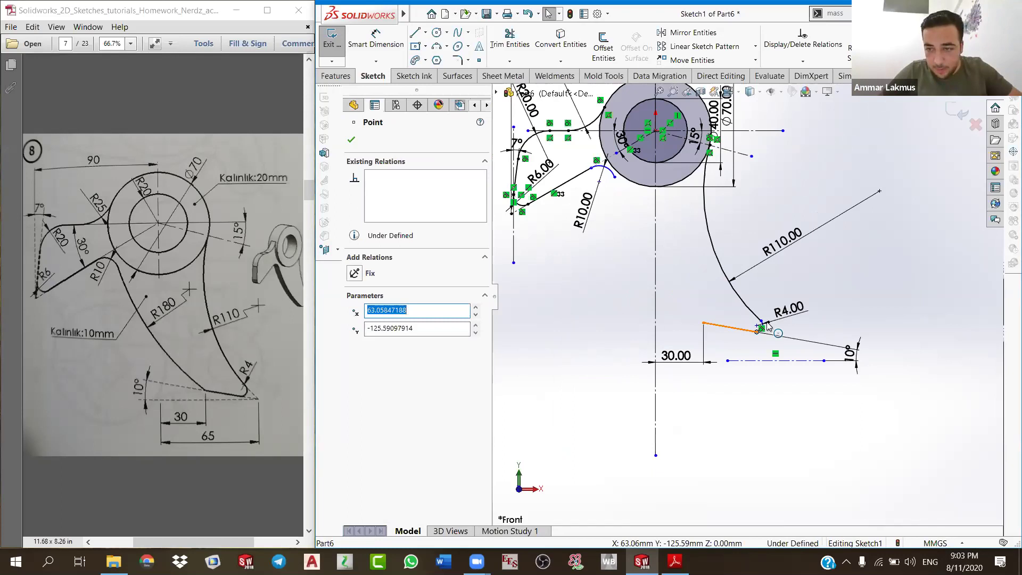
{"action": "scroll", "coordinate": [754, 328], "scroll_direction": "down", "scroll_amount": 4}
{"action": "left_click", "coordinate": [749, 324], "text": "ctrl"}
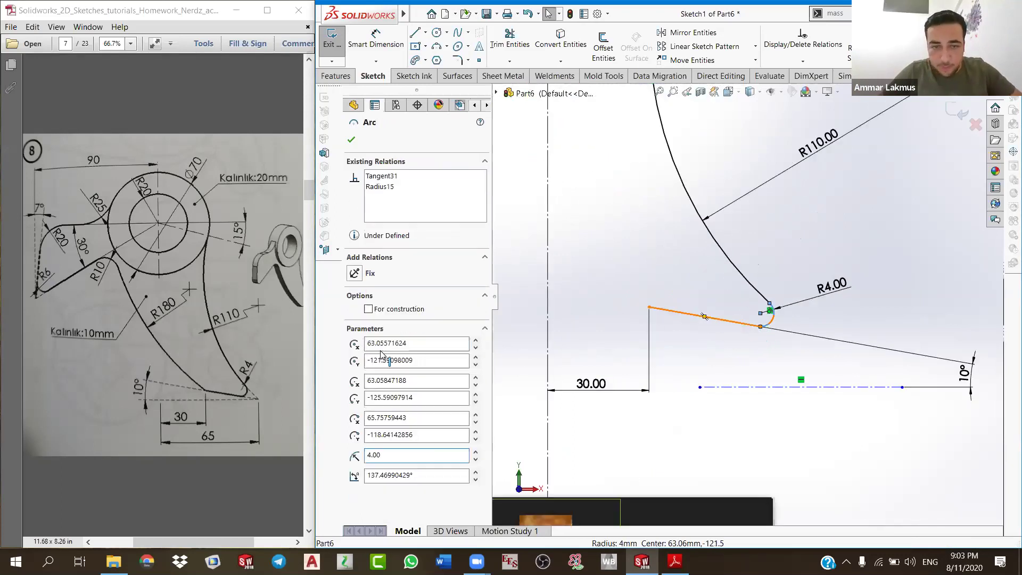
{"action": "left_click", "coordinate": [355, 329]}
{"action": "left_click", "coordinate": [360, 329]}
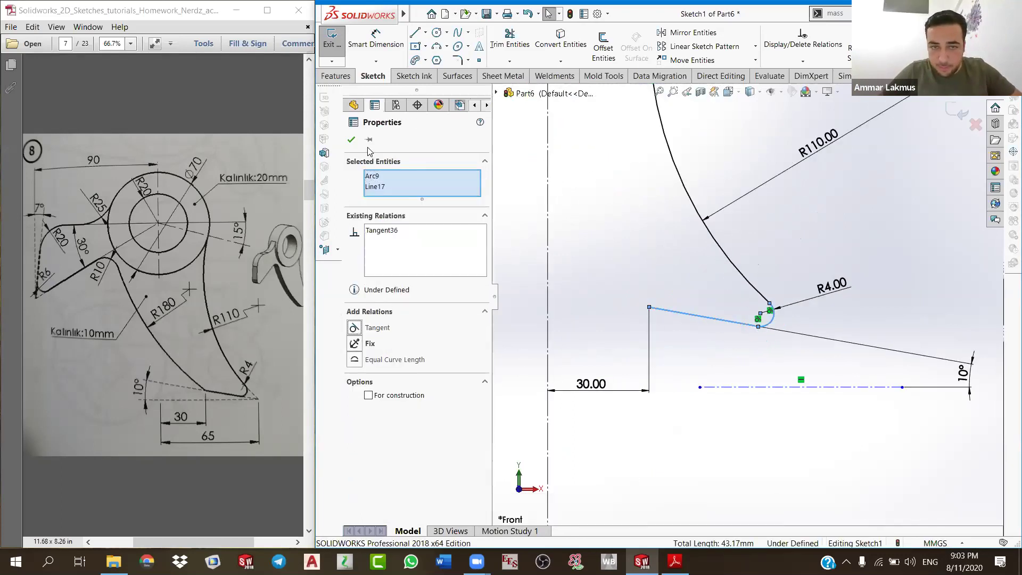
{"action": "left_click", "coordinate": [352, 140]}
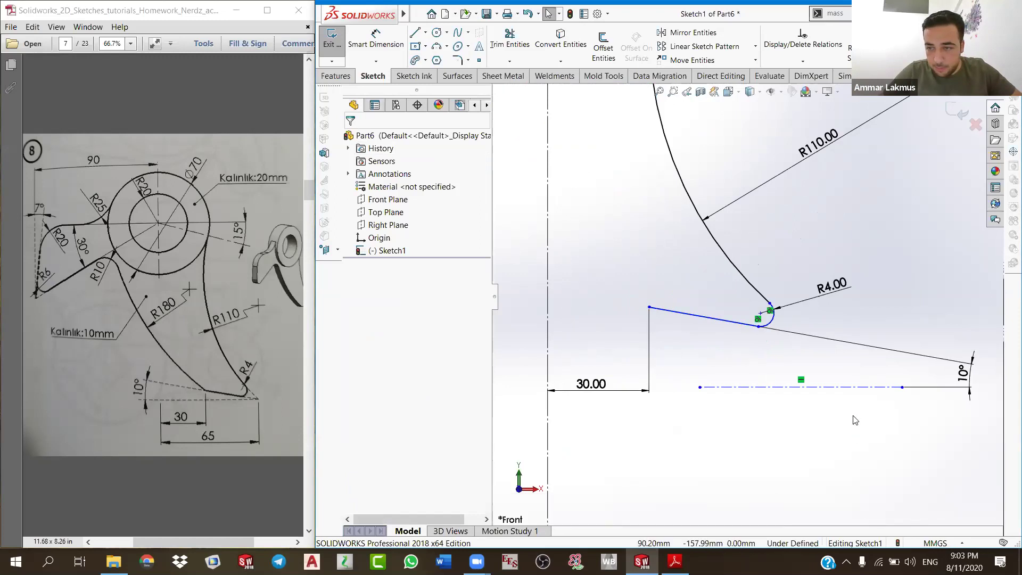
Step: Move the horizontal centreline up to just below the tail line and reposition the 10° dimension between the two lines
{"action": "left_click_drag", "start_coordinate": [843, 390], "coordinate": [835, 374]}
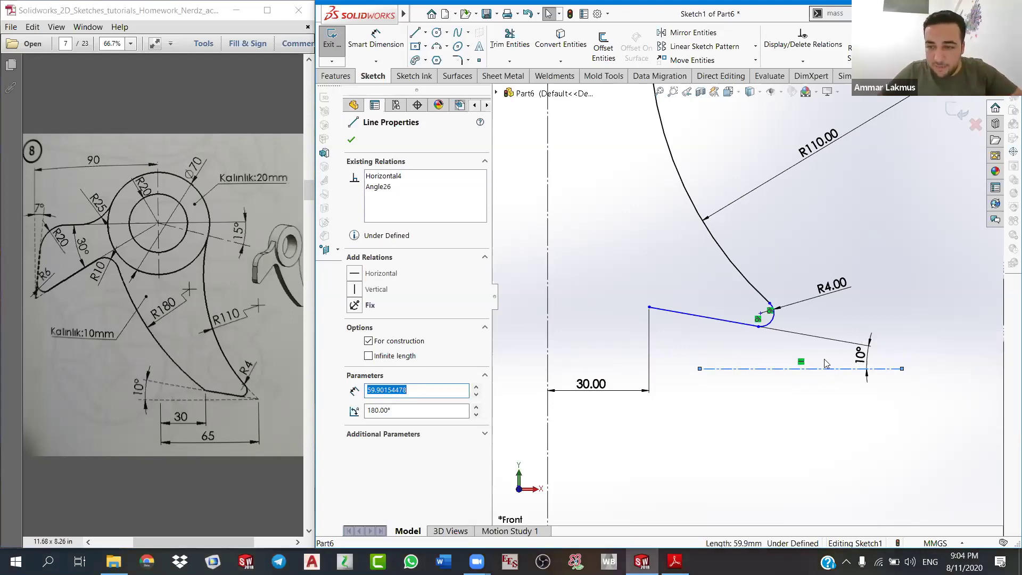
{"action": "left_click_drag", "start_coordinate": [820, 367], "coordinate": [755, 353]}
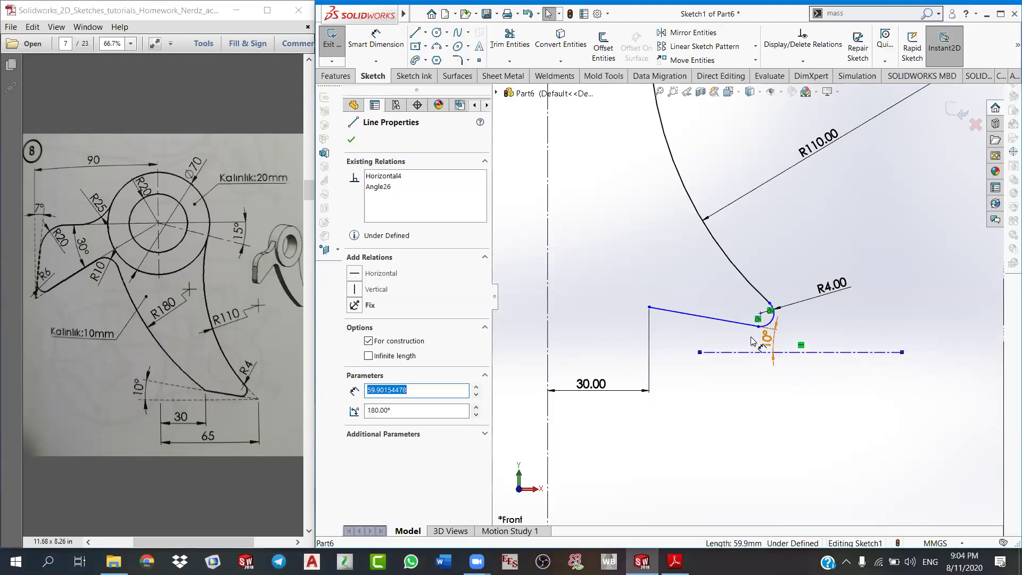
{"action": "left_click_drag", "start_coordinate": [639, 310], "coordinate": [706, 324]}
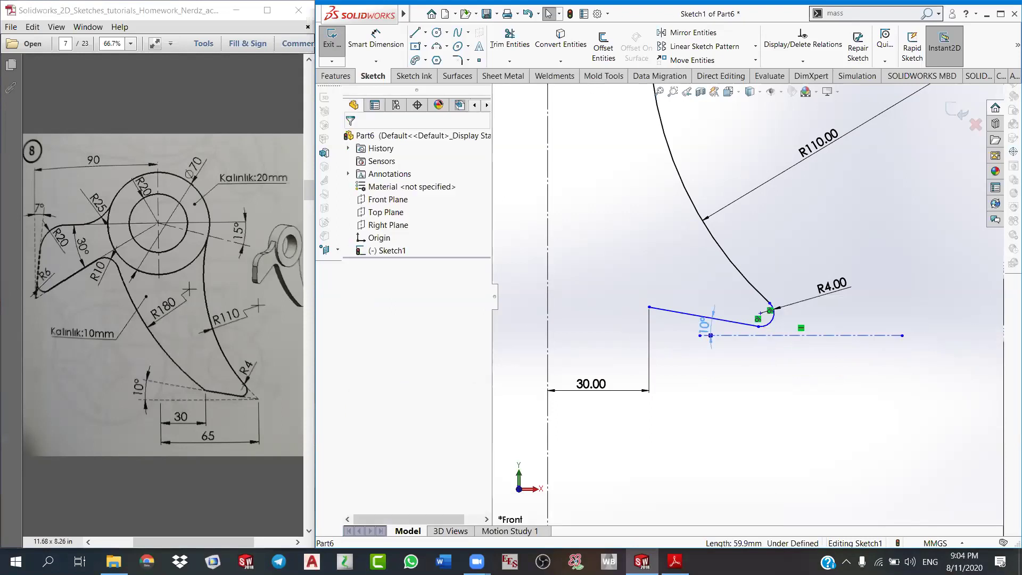
{"action": "left_click", "coordinate": [712, 327]}
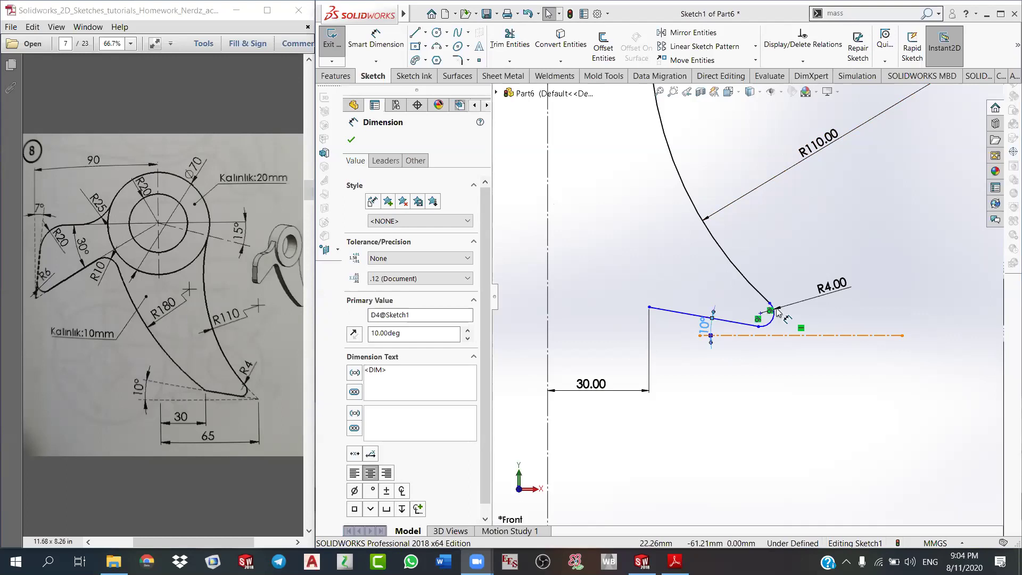
Step: Sketch a sloping centreline about 20 mm long from the R4 arc's upper endpoint to the horizontal centreline
{"action": "left_click", "coordinate": [426, 34]}
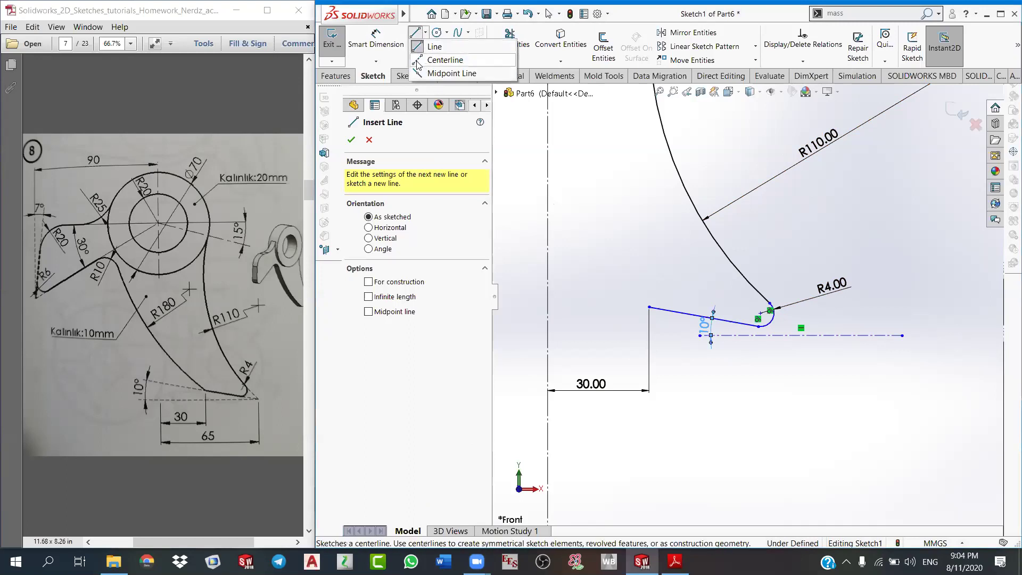
{"action": "key", "text": "Escape"}
{"action": "left_click", "coordinate": [769, 304]}
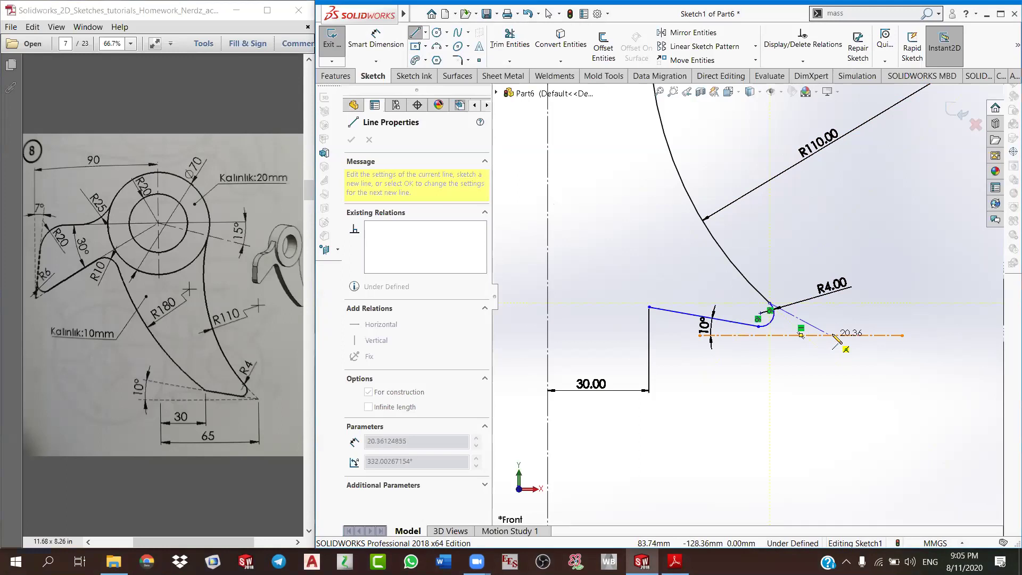
{"action": "left_click", "coordinate": [831, 335]}
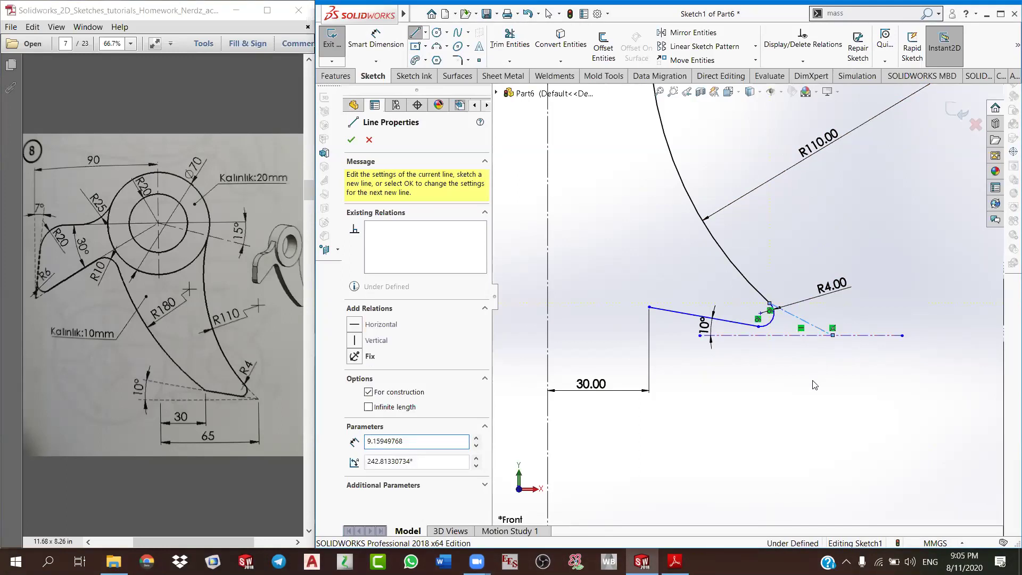
{"action": "right_click", "coordinate": [795, 372]}
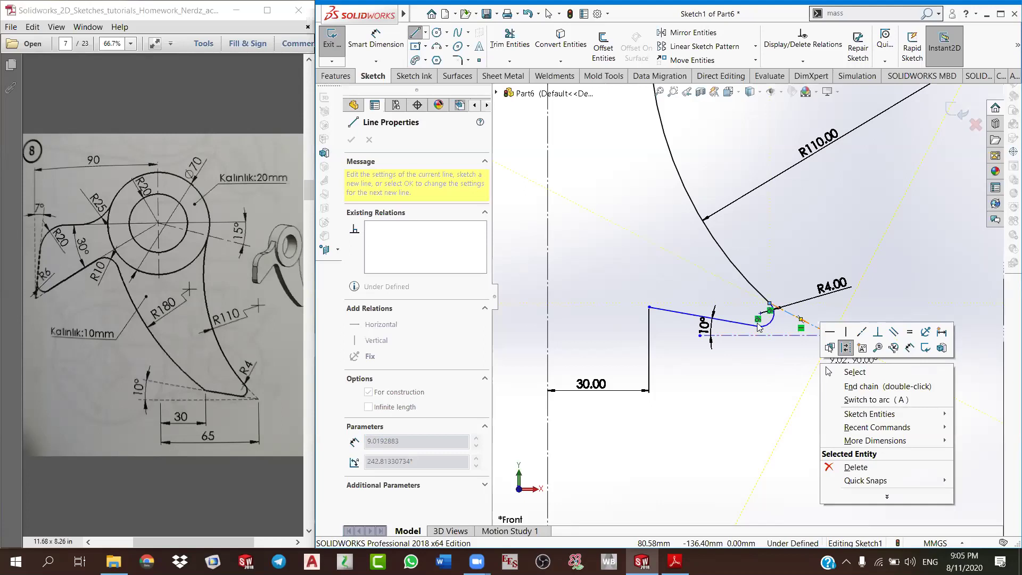
Step: Sketch a line about 22 mm long from the R4 arc's lower endpoint to the sloping centreline's end on the horizontal centreline
{"action": "left_click", "coordinate": [426, 33]}
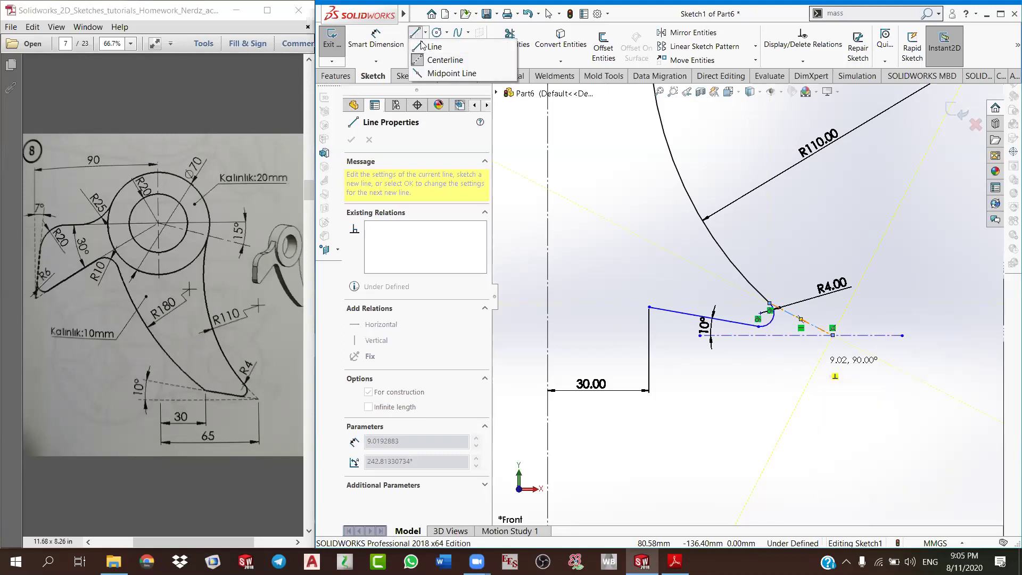
{"action": "left_click", "coordinate": [426, 73]}
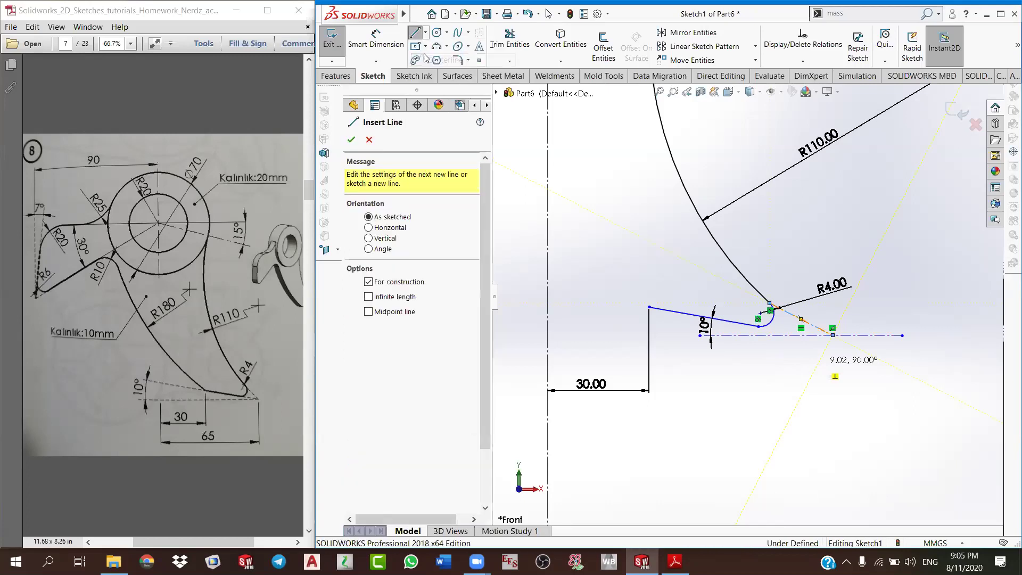
{"action": "key", "text": "Escape"}
{"action": "left_click", "coordinate": [417, 35]}
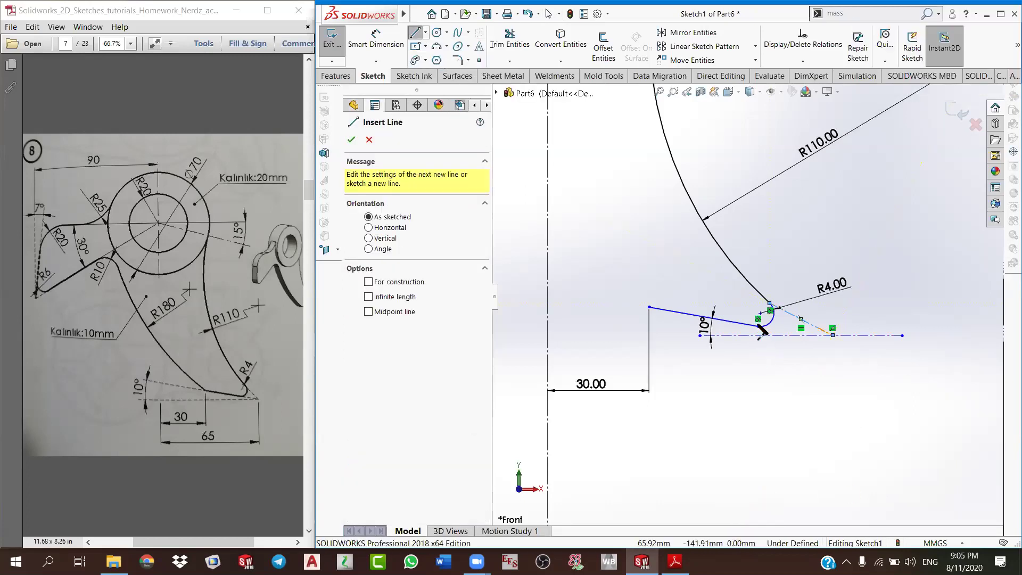
{"action": "left_click", "coordinate": [758, 326]}
{"action": "left_click", "coordinate": [832, 334]}
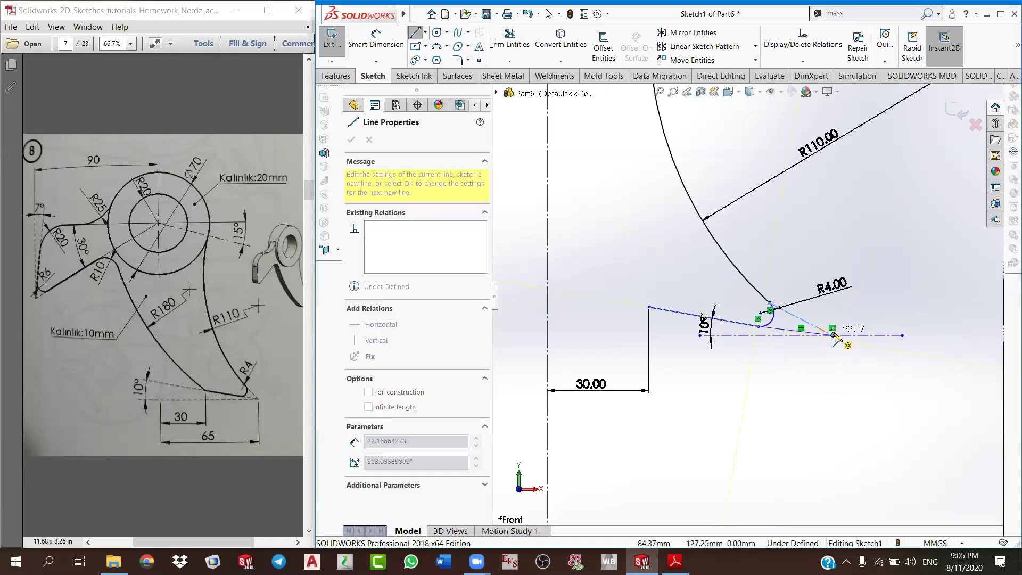
{"action": "right_click", "coordinate": [837, 366]}
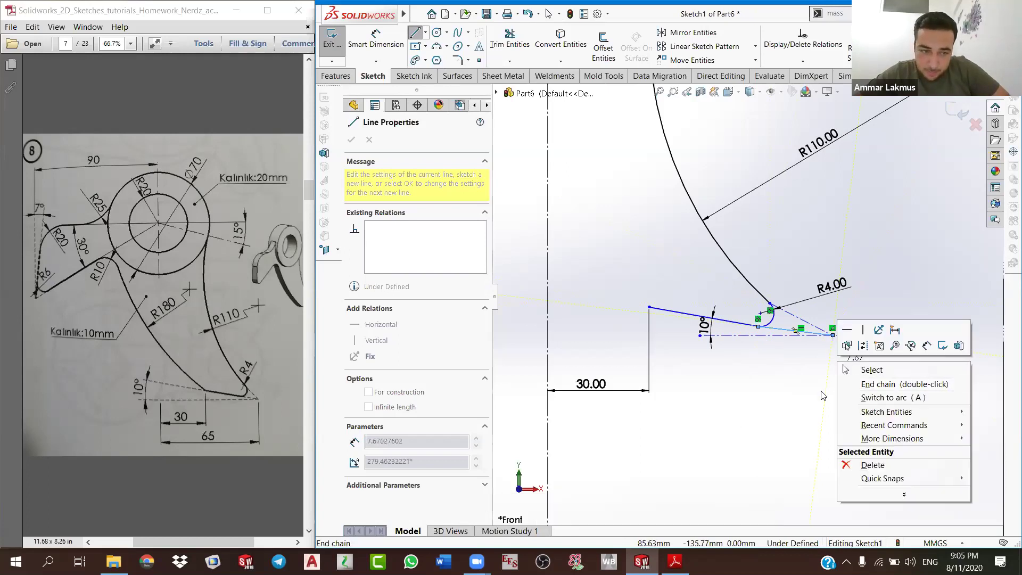
{"action": "left_click", "coordinate": [858, 369]}
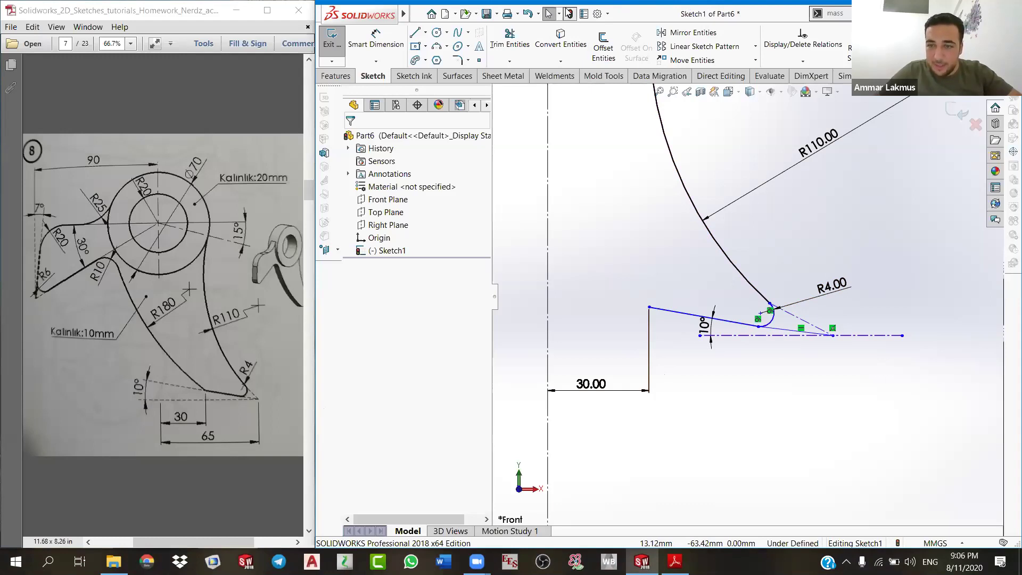
Step: Convert the line between the R4 arc's lower endpoint and the horizontal centreline to construction geometry
{"action": "double_click", "coordinate": [753, 288]}
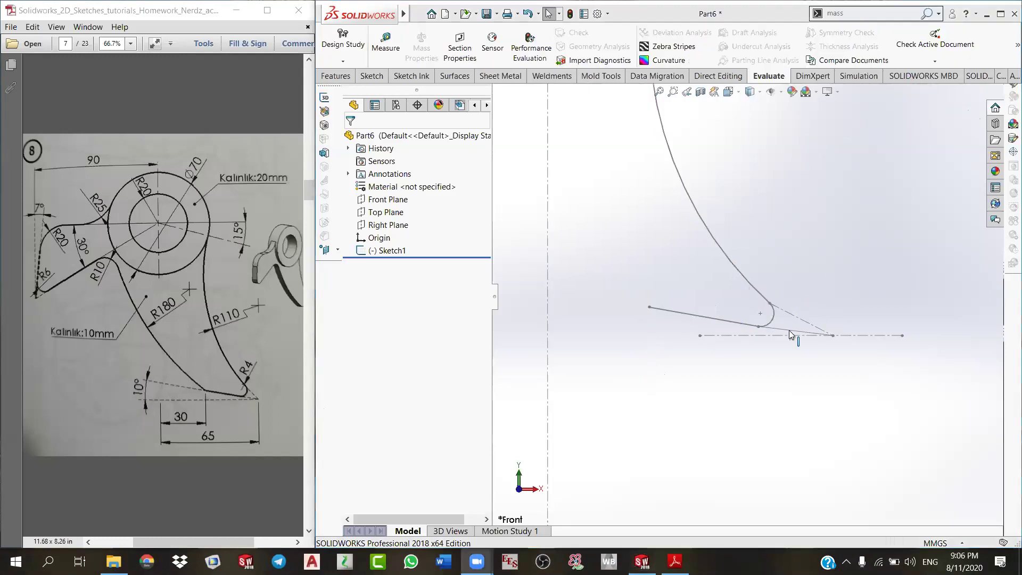
{"action": "key", "text": "ctrl+z"}
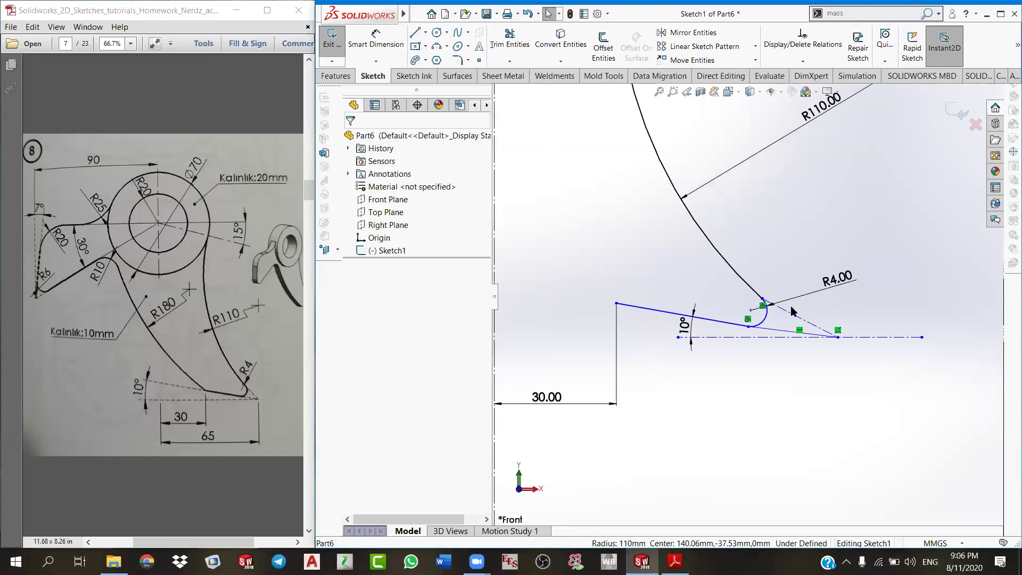
{"action": "scroll", "coordinate": [791, 311], "scroll_direction": "down", "scroll_amount": 2}
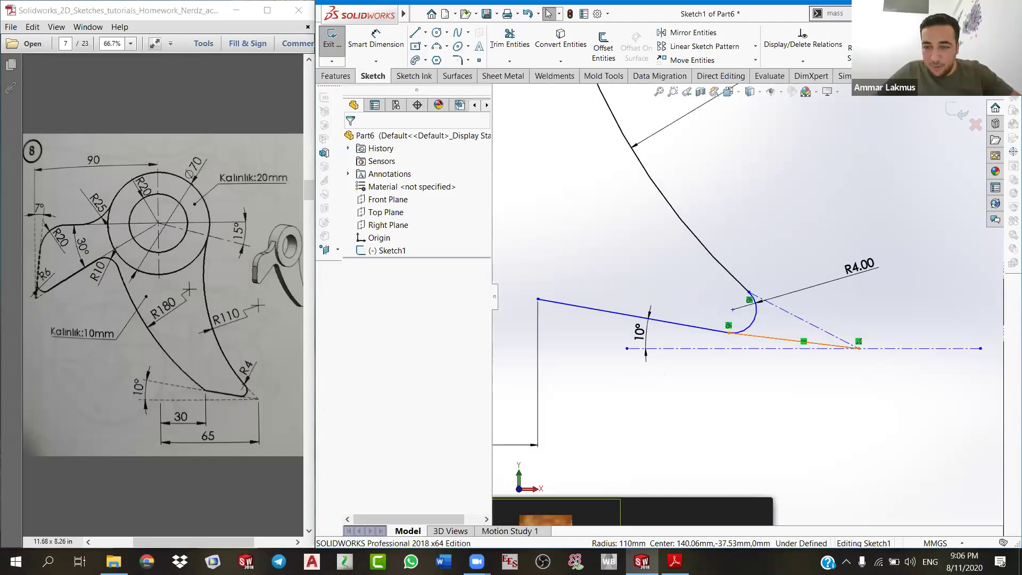
{"action": "left_click", "coordinate": [777, 338]}
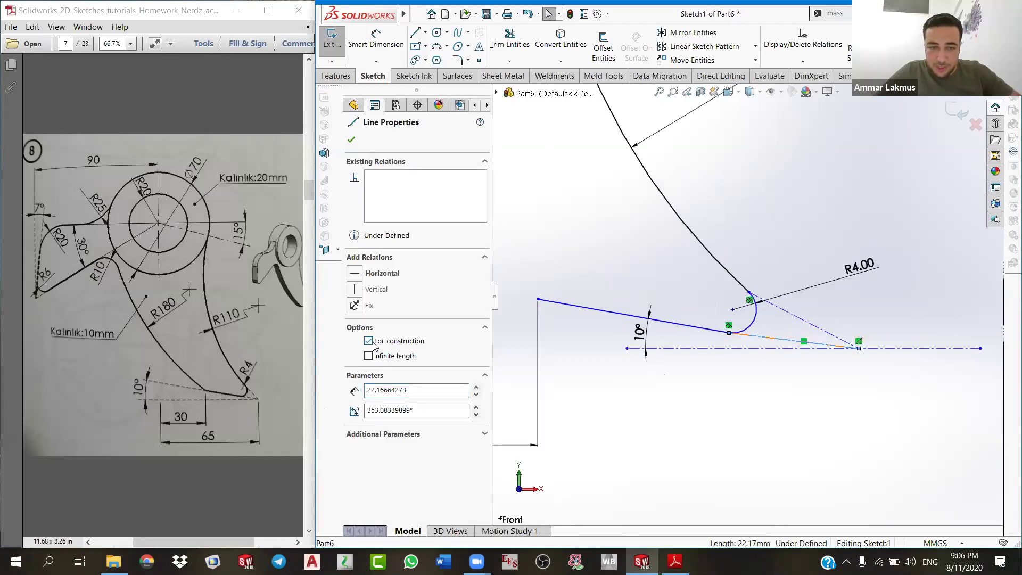
{"action": "left_click", "coordinate": [351, 141]}
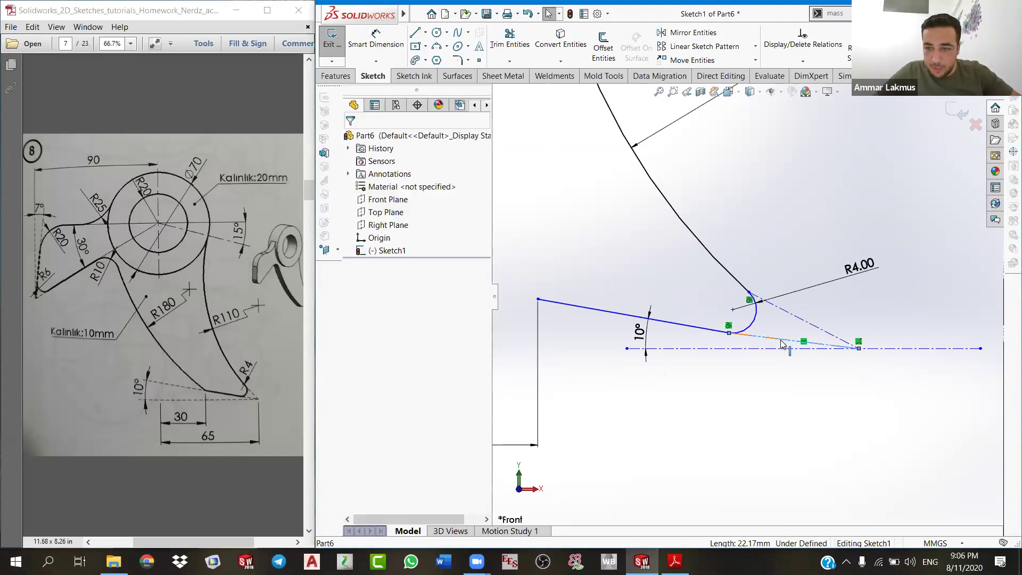
Step: Make the tail line collinear with the construction line that extends from its end at the R4 arc
{"action": "left_click", "coordinate": [712, 330], "text": "ctrl"}
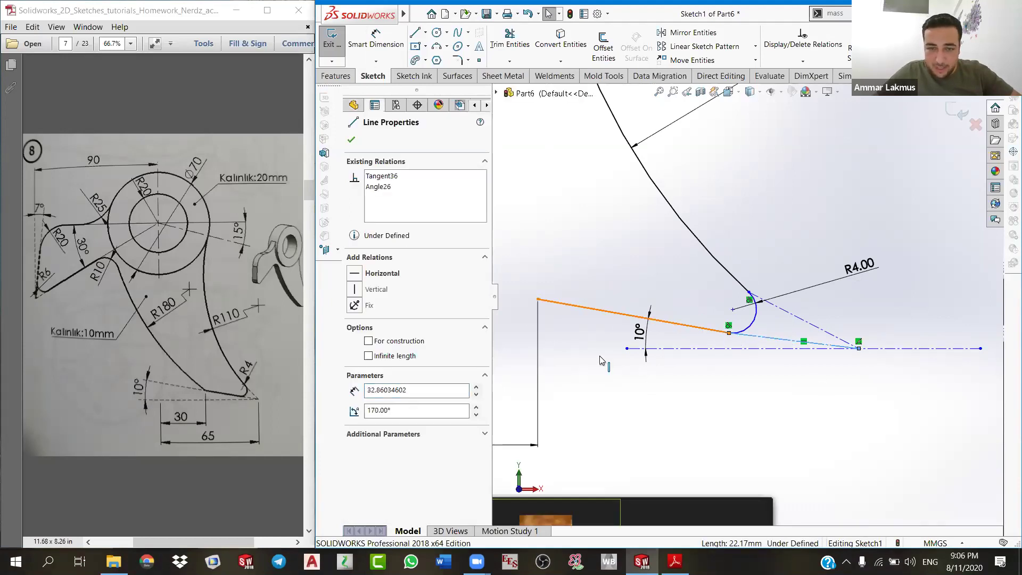
{"action": "left_click", "coordinate": [356, 360]}
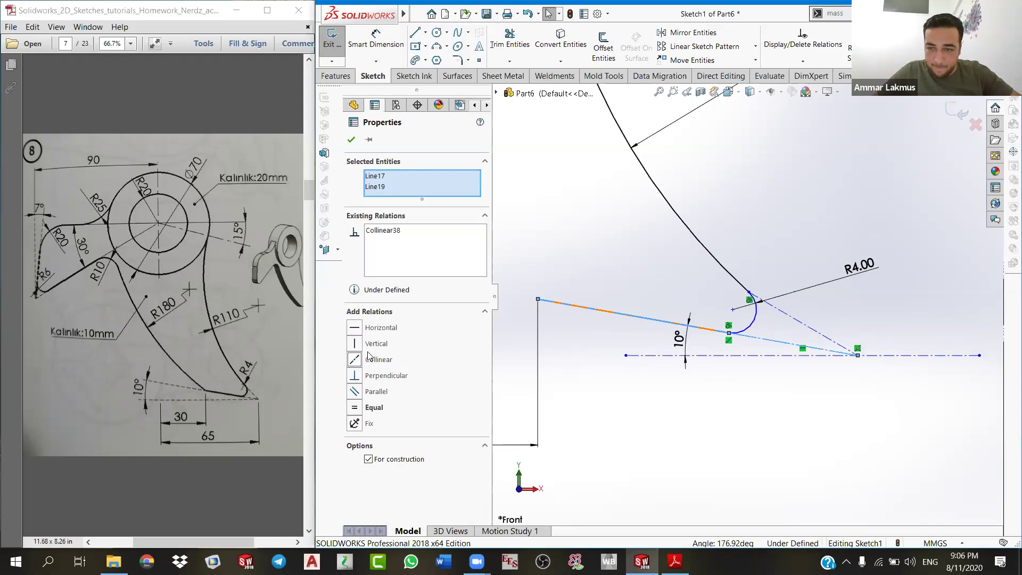
{"action": "left_click", "coordinate": [352, 139]}
Step: Make the sloping centreline tangent to the R4 arc
{"action": "left_click", "coordinate": [793, 317]}
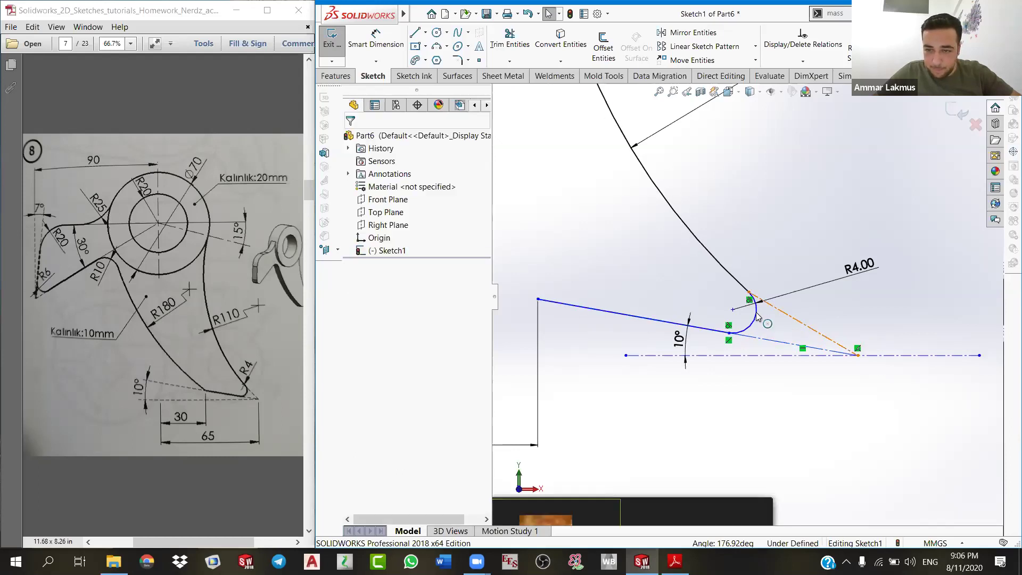
{"action": "left_click", "coordinate": [755, 313]}
{"action": "left_click", "coordinate": [799, 319], "text": "ctrl"}
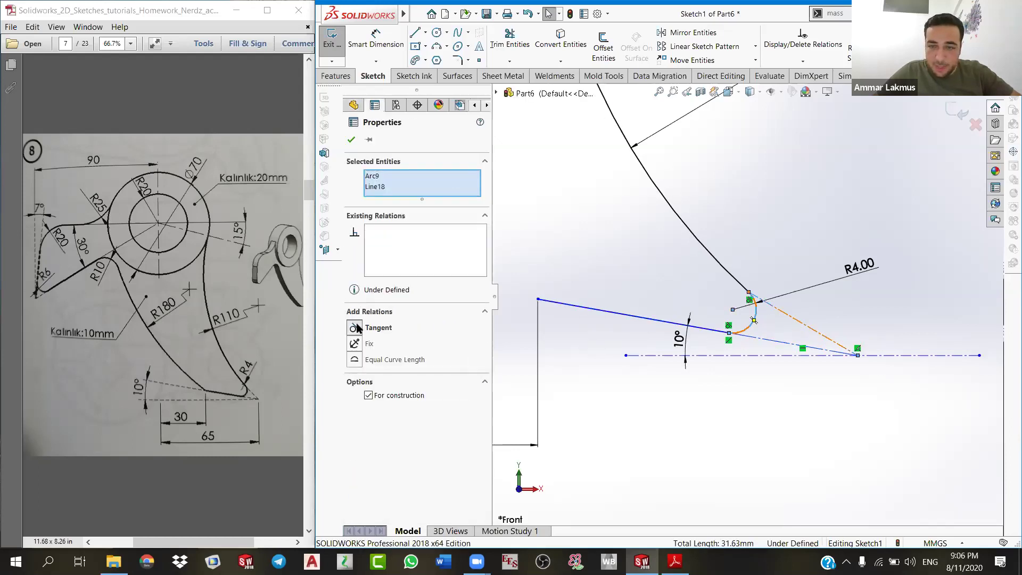
{"action": "left_click", "coordinate": [375, 326]}
{"action": "left_click", "coordinate": [351, 140]}
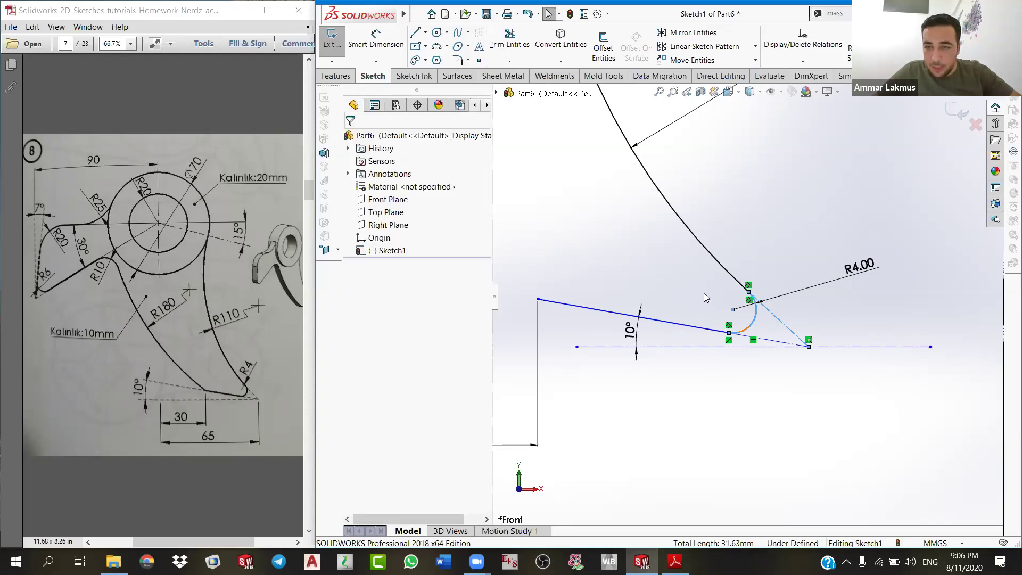
Step: Dimension the intersection point of the construction lines on the horizontal centreline at 65 mm from the vertical centreline
{"action": "scroll", "coordinate": [729, 291], "scroll_direction": "up", "scroll_amount": 1}
{"action": "scroll", "coordinate": [729, 291], "scroll_direction": "up", "scroll_amount": 3}
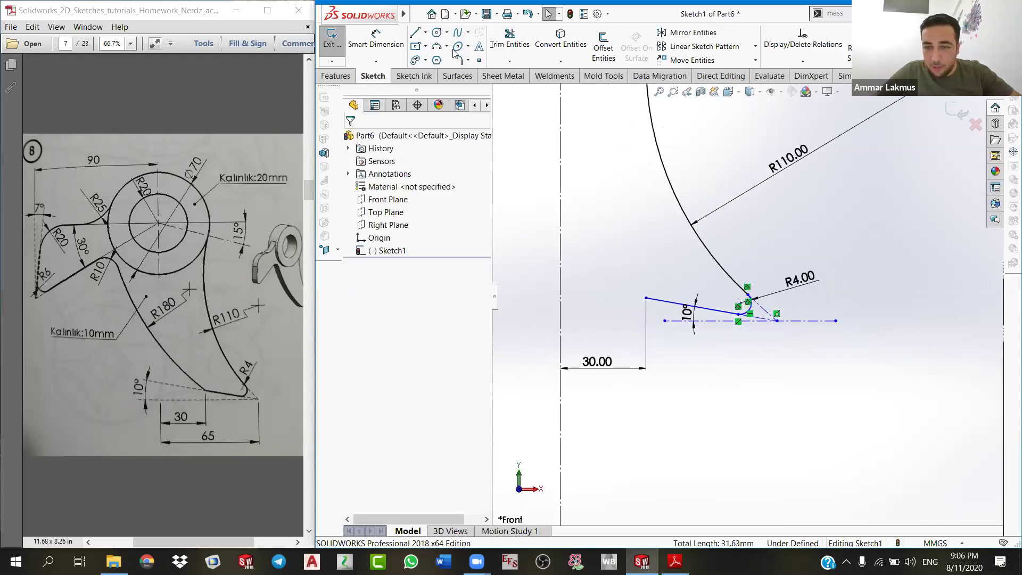
{"action": "left_click", "coordinate": [376, 44]}
{"action": "left_click", "coordinate": [771, 317]}
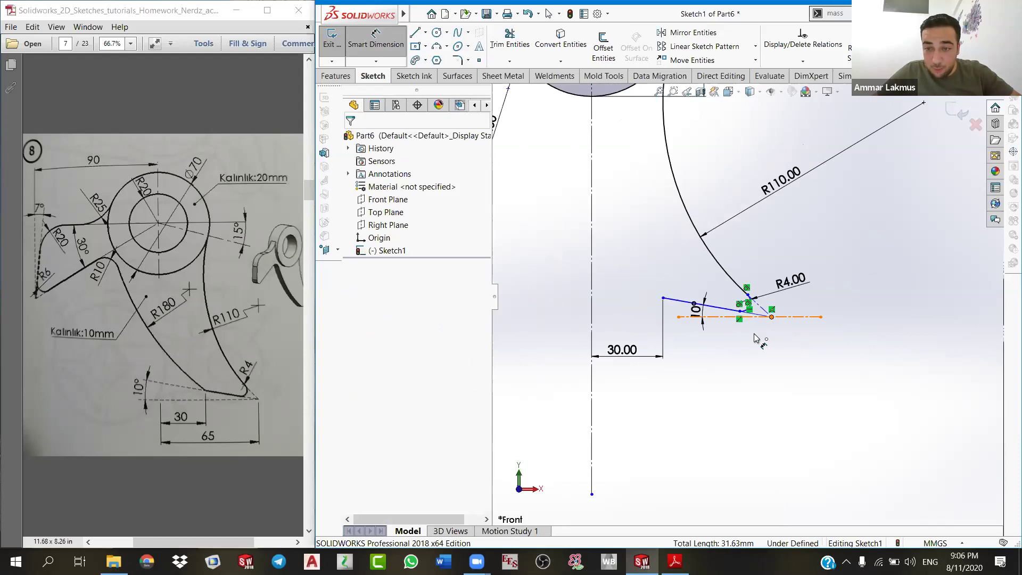
{"action": "left_click", "coordinate": [685, 399]}
{"action": "type", "text": "6"}
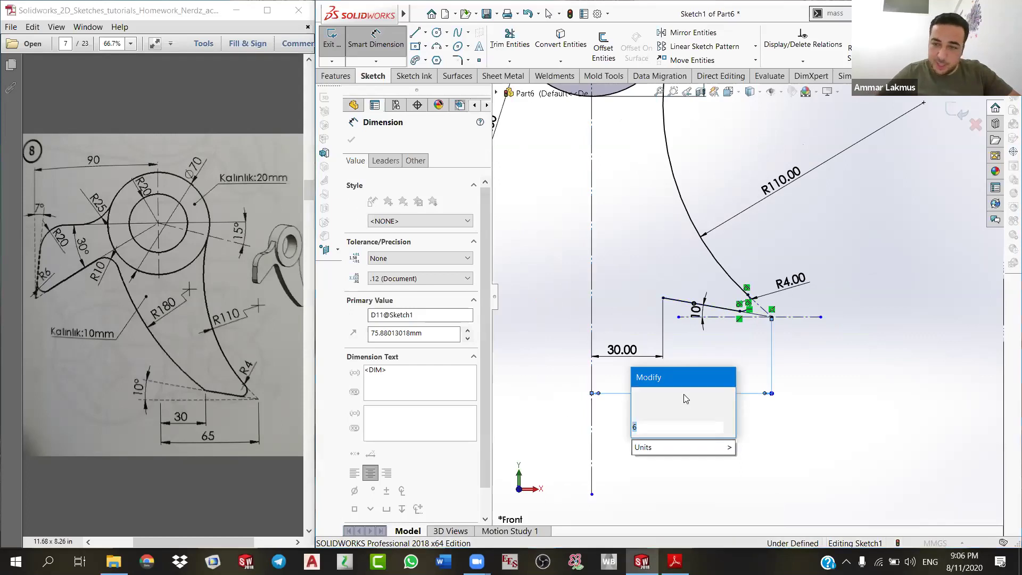
{"action": "type", "text": "5"}
{"action": "key", "text": "Return"}
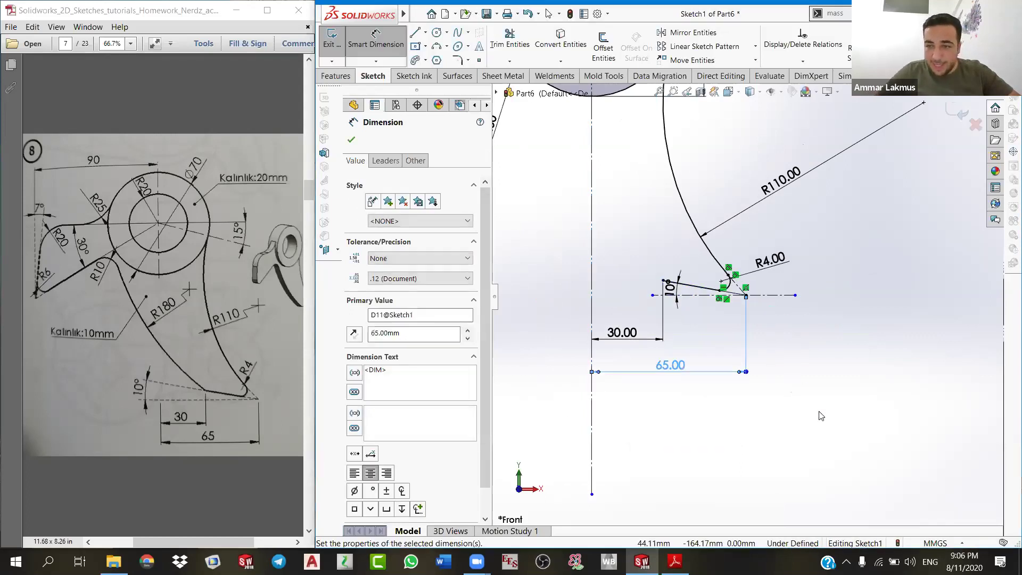
{"action": "right_click", "coordinate": [790, 383]}
{"action": "left_click", "coordinate": [841, 417]}
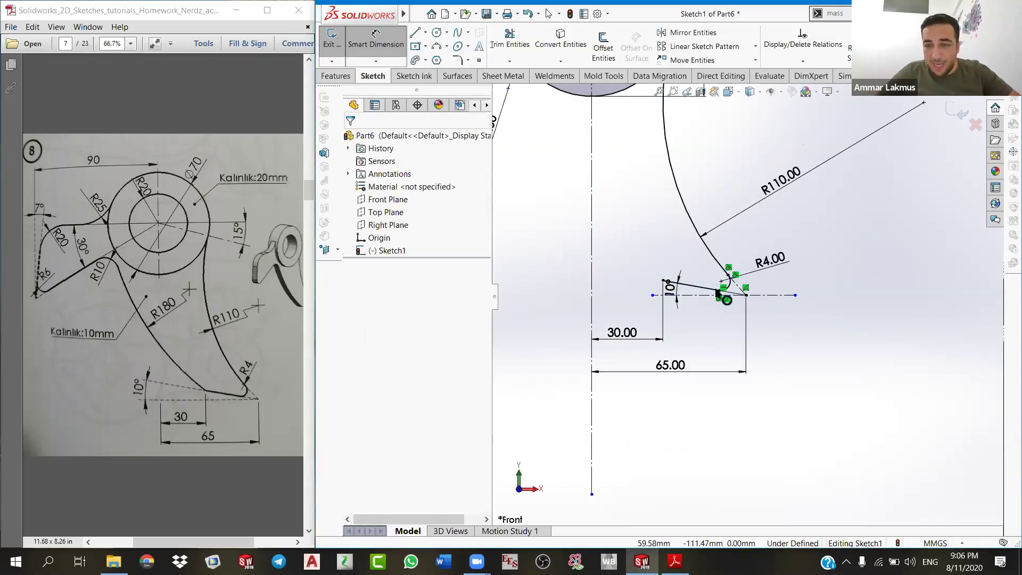
Step: Draw a three-point arc of about 143 mm radius from the R10 arc's free end to the upper end of the tail line
{"action": "scroll", "coordinate": [746, 296], "scroll_direction": "up", "scroll_amount": 2}
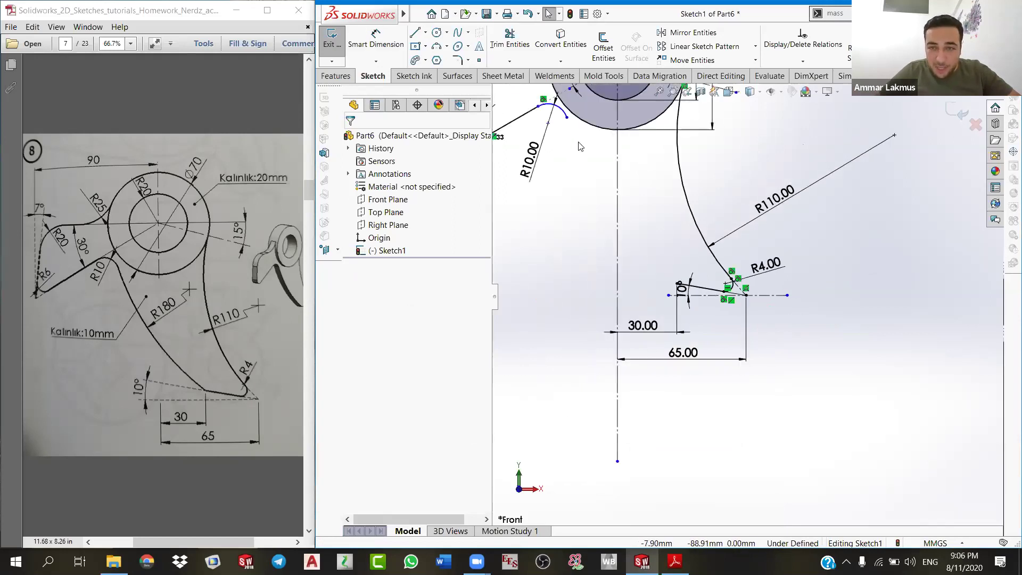
{"action": "left_click", "coordinate": [437, 46]}
{"action": "left_click", "coordinate": [597, 148]}
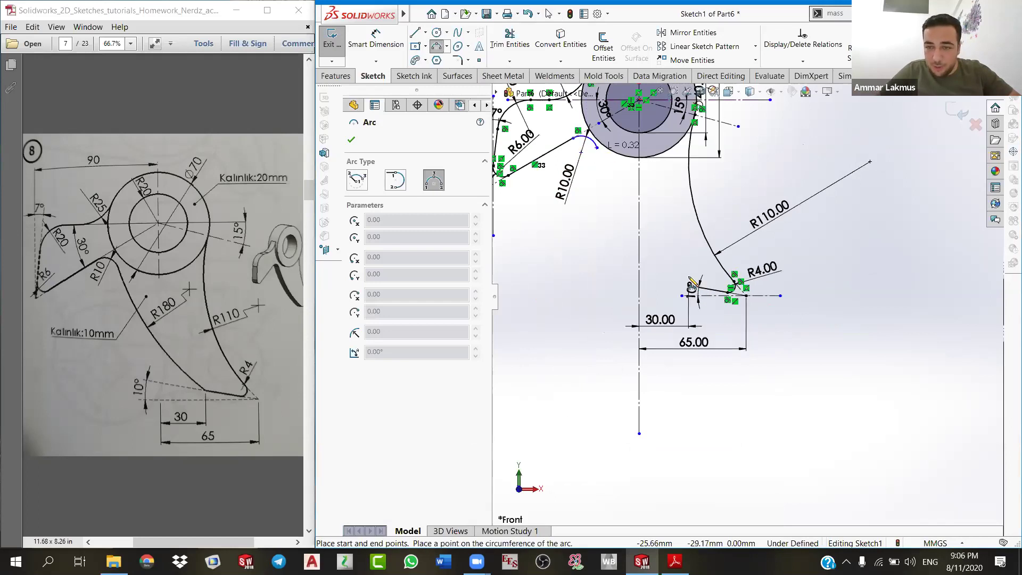
{"action": "scroll", "coordinate": [701, 301], "scroll_direction": "down", "scroll_amount": 3}
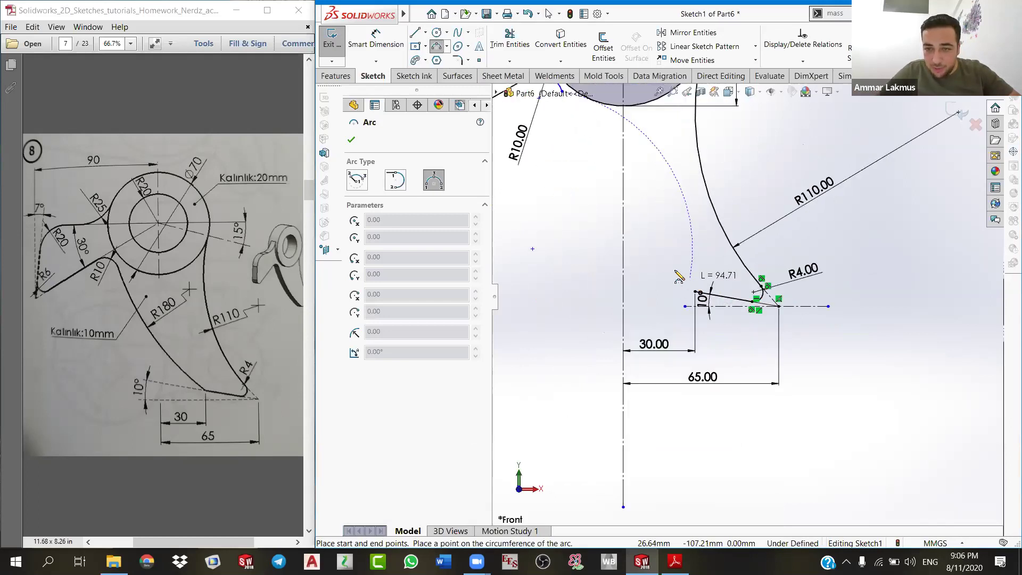
{"action": "left_click", "coordinate": [688, 286]}
{"action": "left_click", "coordinate": [648, 256]}
{"action": "right_click", "coordinate": [643, 279]}
{"action": "left_click", "coordinate": [663, 280]}
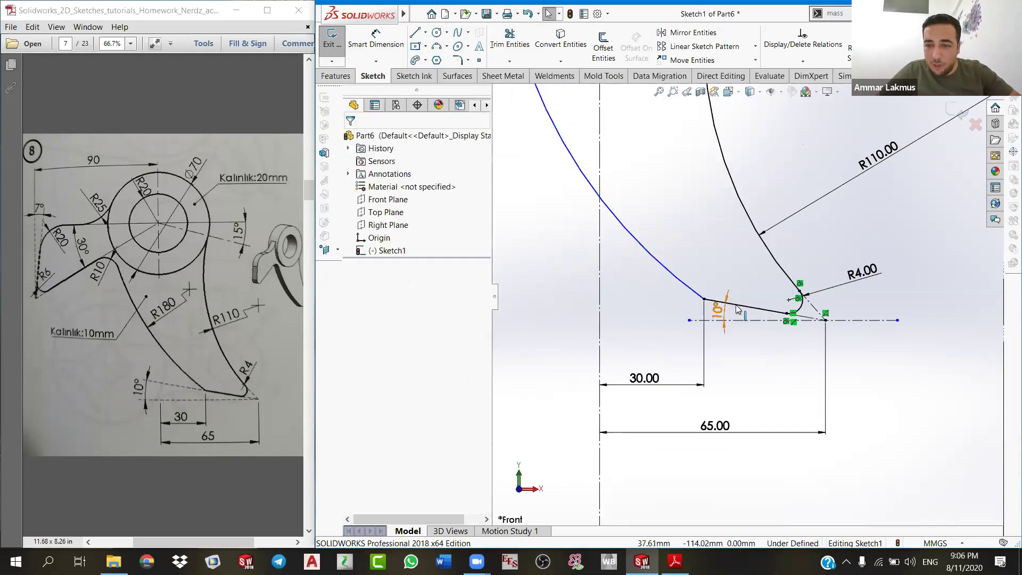
Step: Try to make the new long arc tangent to the tail line
{"action": "left_click", "coordinate": [689, 292]}
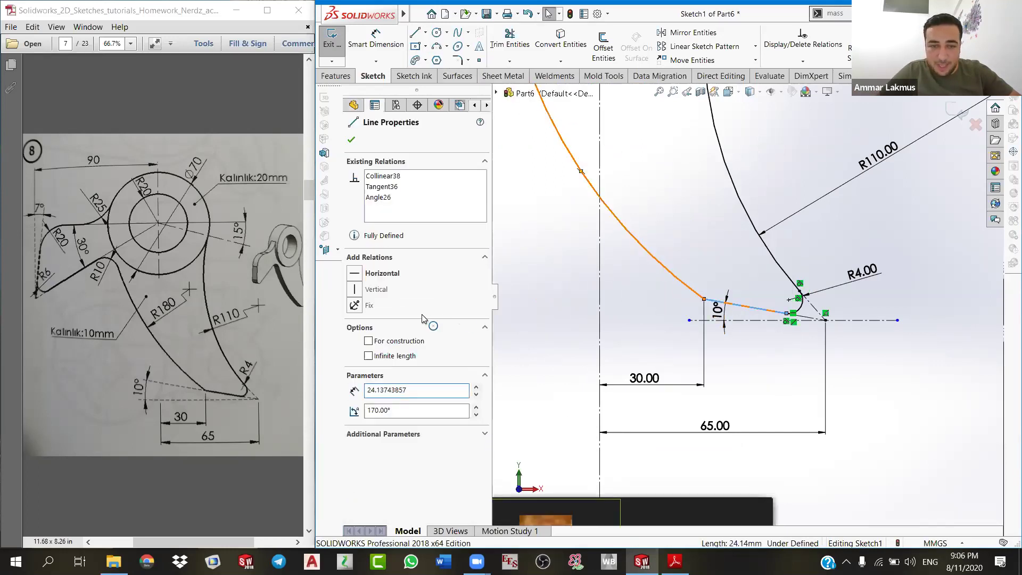
{"action": "left_click", "coordinate": [375, 334]}
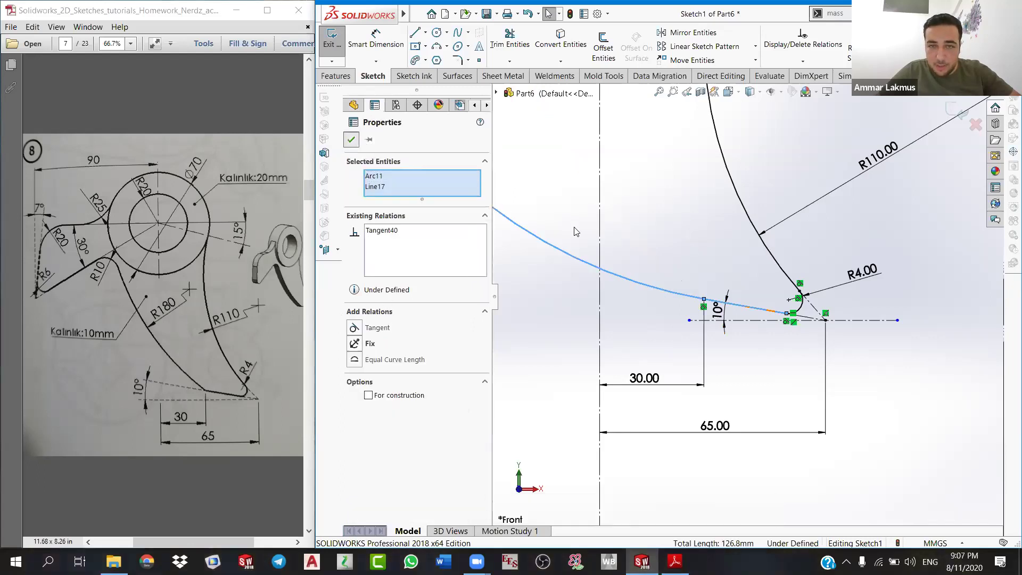
{"action": "left_click", "coordinate": [350, 139]}
{"action": "scroll", "coordinate": [579, 224], "scroll_direction": "up", "scroll_amount": 2}
{"action": "scroll", "coordinate": [585, 206], "scroll_direction": "up", "scroll_amount": 5}
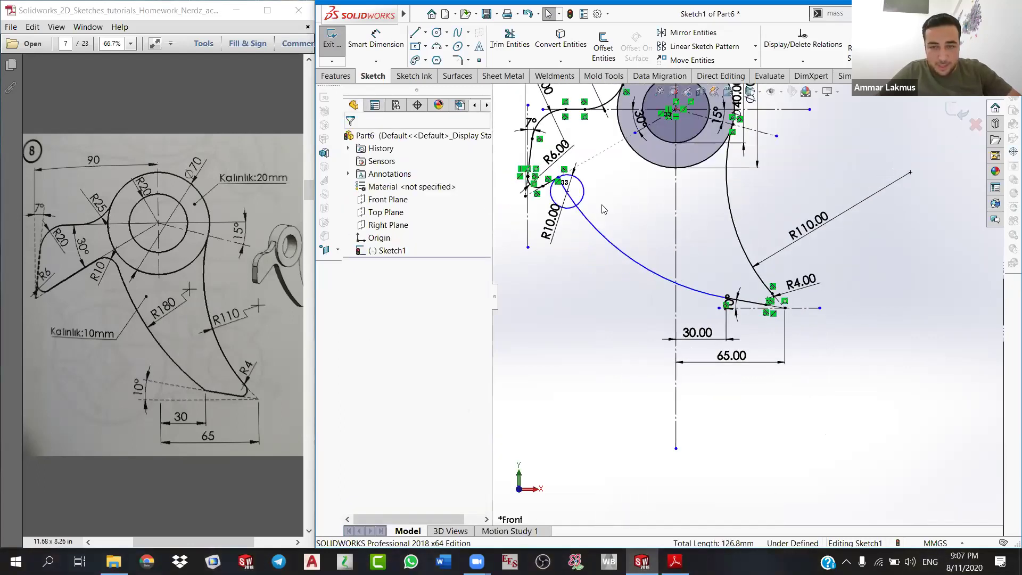
{"action": "key", "text": "ctrl+z"}
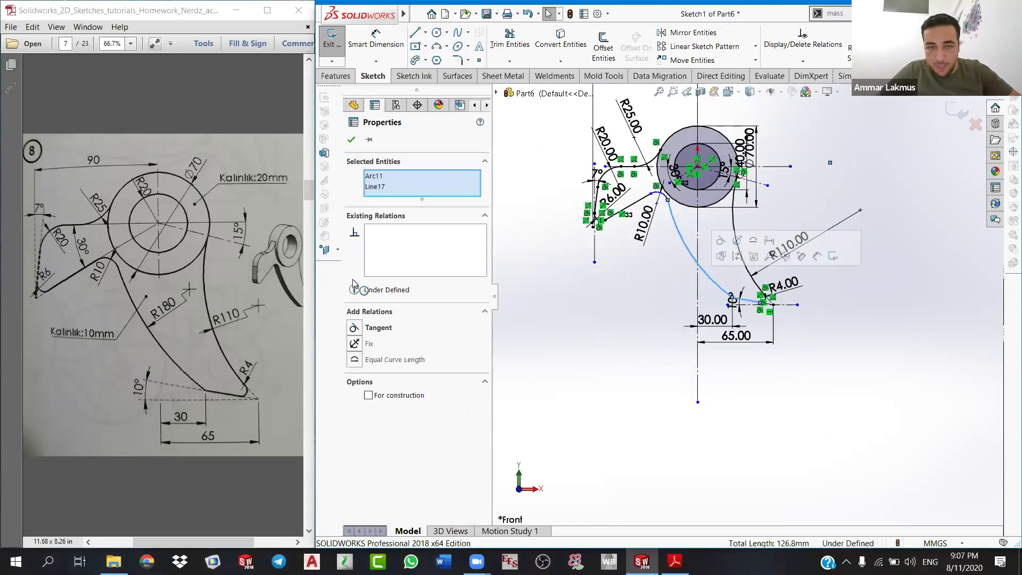
Step: Make the new long arc tangent to the R10 arc
{"action": "scroll", "coordinate": [665, 198], "scroll_direction": "down", "scroll_amount": 1}
{"action": "left_click", "coordinate": [660, 194], "text": "ctrl"}
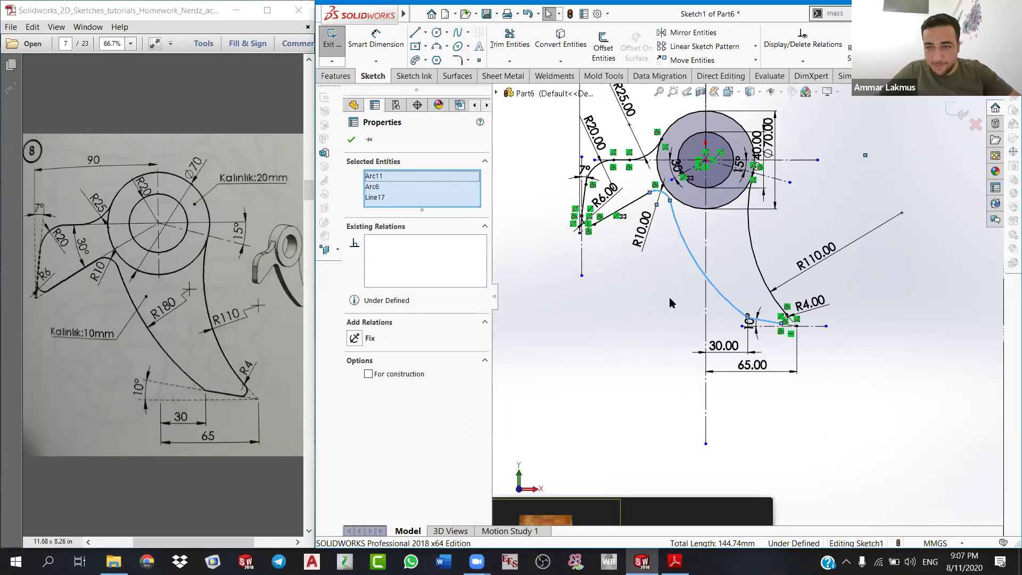
{"action": "left_click", "coordinate": [668, 297]}
{"action": "left_click", "coordinate": [667, 196]}
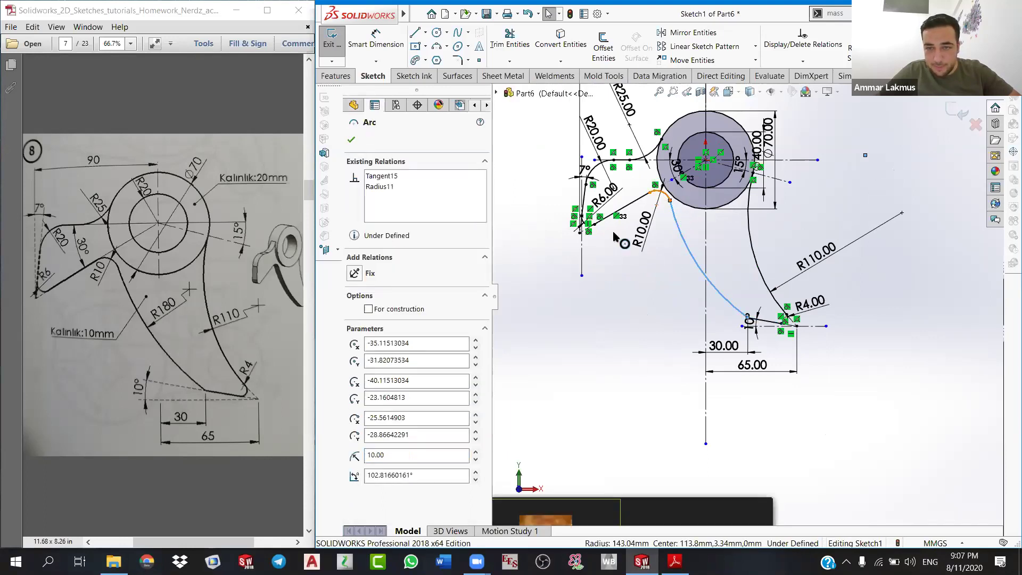
{"action": "left_click", "coordinate": [659, 191], "text": "ctrl"}
{"action": "left_click", "coordinate": [359, 345]}
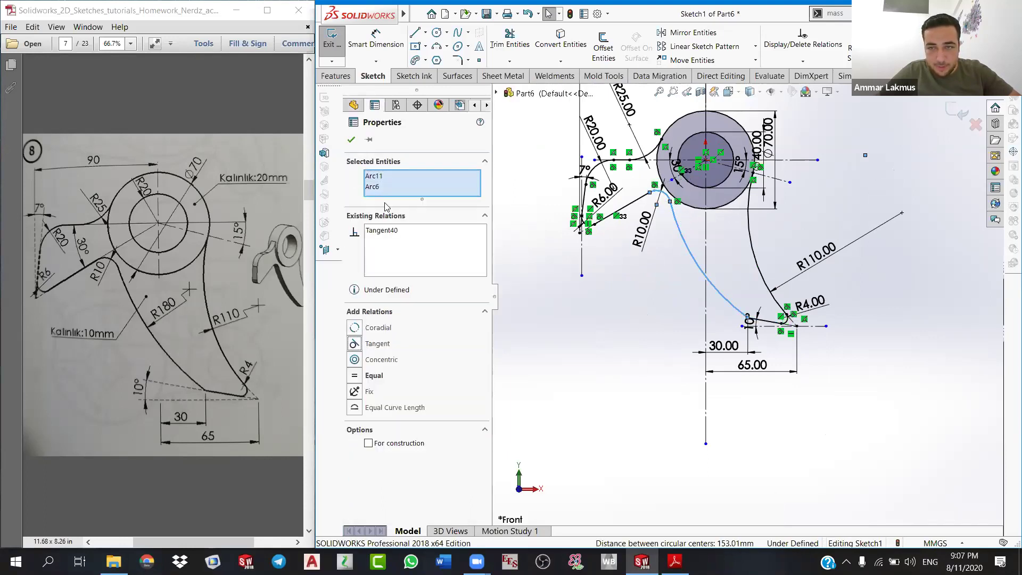
{"action": "left_click", "coordinate": [352, 139]}
Step: Dimension the long arc between the R10 arc and the tail line with a radius of 180 mm
{"action": "key", "text": "d"}
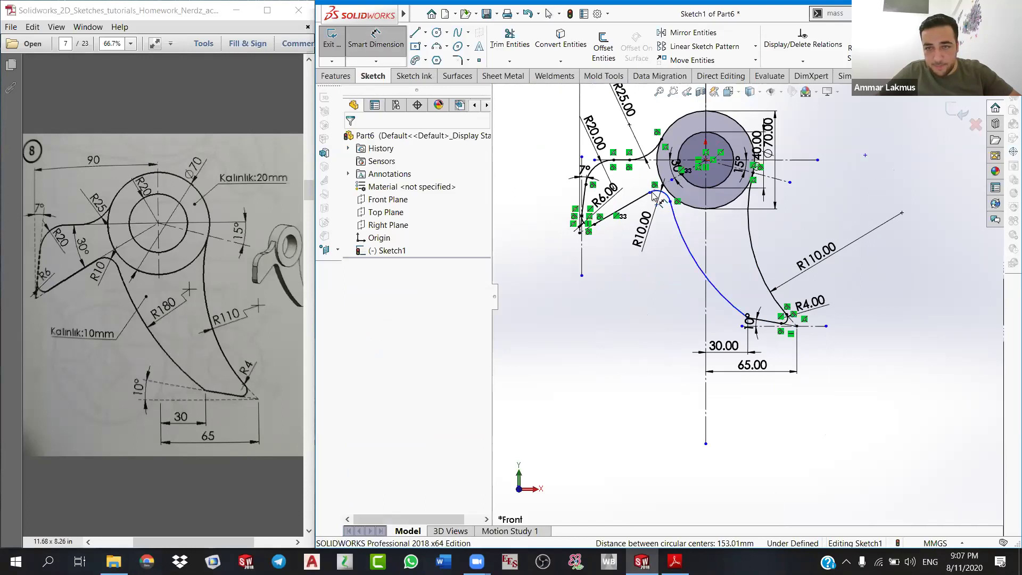
{"action": "left_click", "coordinate": [681, 237]}
{"action": "left_click", "coordinate": [625, 317]}
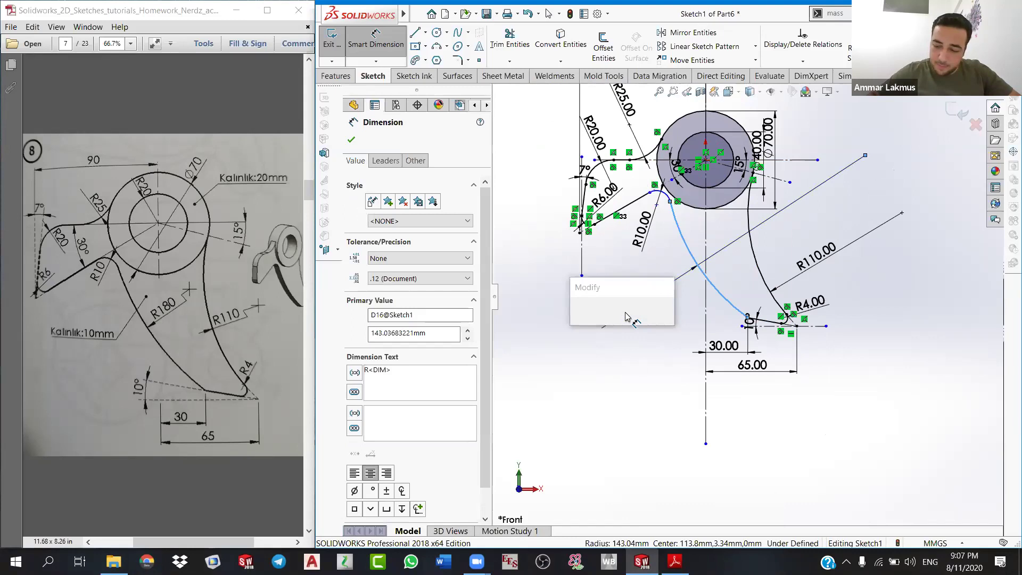
{"action": "type", "text": "180"}
{"action": "key", "text": "Return"}
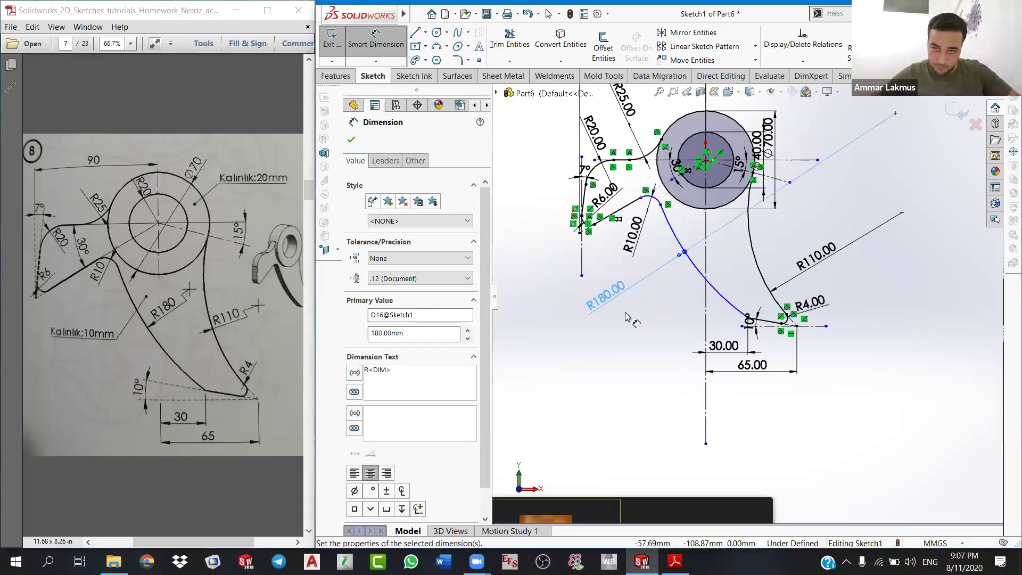
{"action": "right_click", "coordinate": [660, 325]}
{"action": "left_click", "coordinate": [684, 359]}
Step: Try to make the R10 arc tangent to the 30° centreline through the circles' centre
{"action": "scroll", "coordinate": [774, 324], "scroll_direction": "down", "scroll_amount": 1}
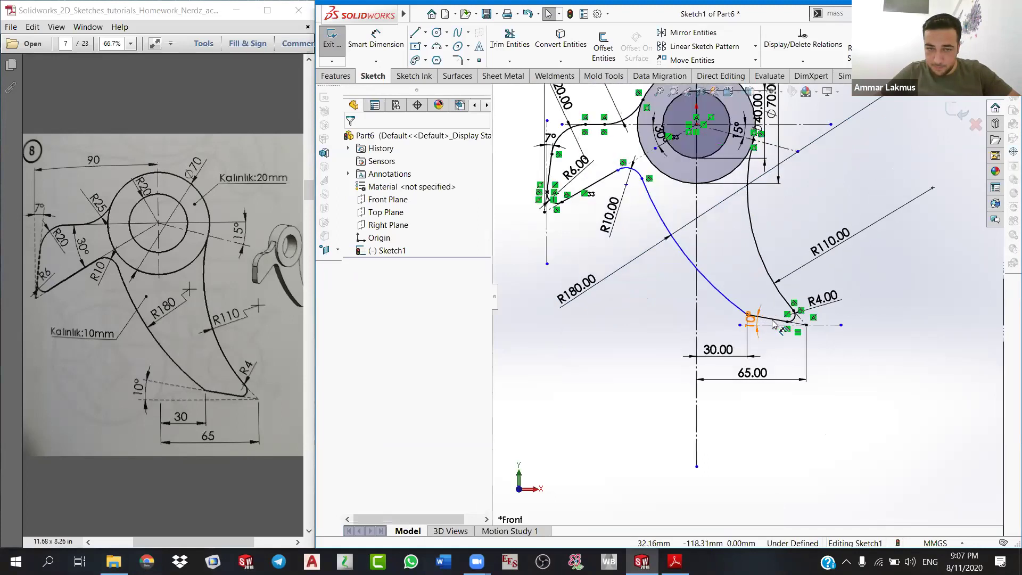
{"action": "scroll", "coordinate": [777, 322], "scroll_direction": "down", "scroll_amount": 1}
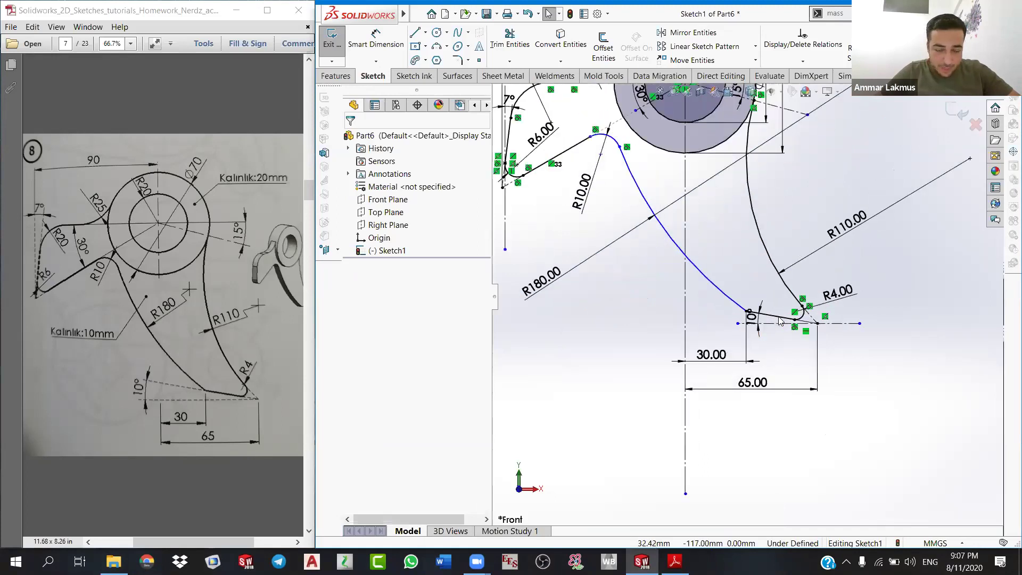
{"action": "scroll", "coordinate": [767, 319], "scroll_direction": "down", "scroll_amount": 1}
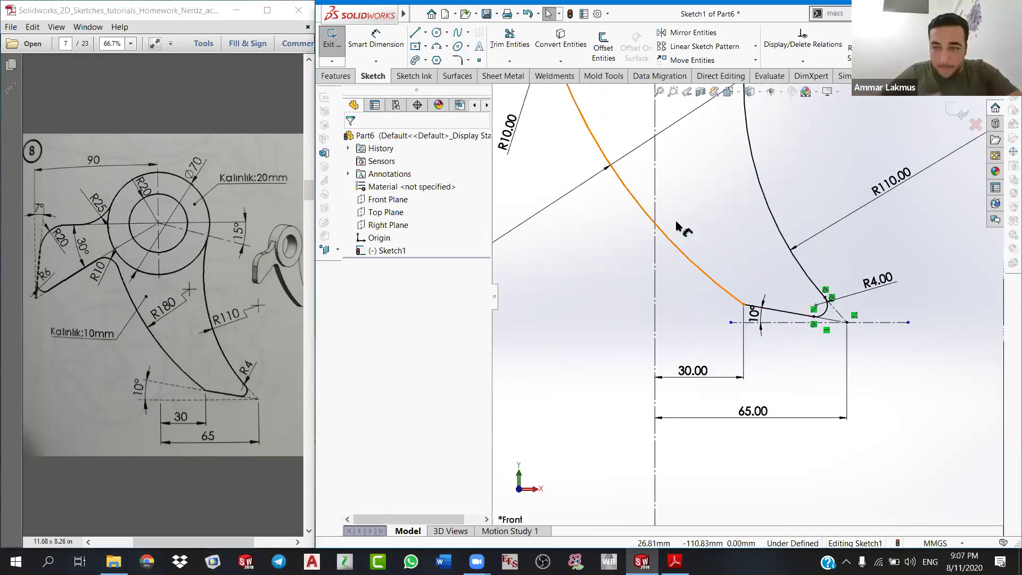
{"action": "scroll", "coordinate": [692, 244], "scroll_direction": "up", "scroll_amount": 3}
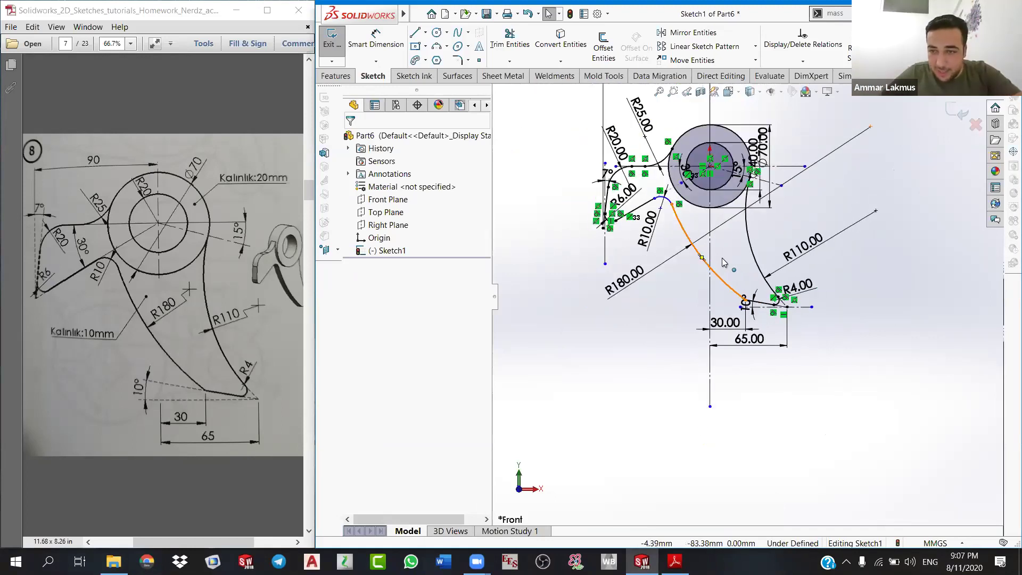
{"action": "scroll", "coordinate": [625, 157], "scroll_direction": "down", "scroll_amount": 2}
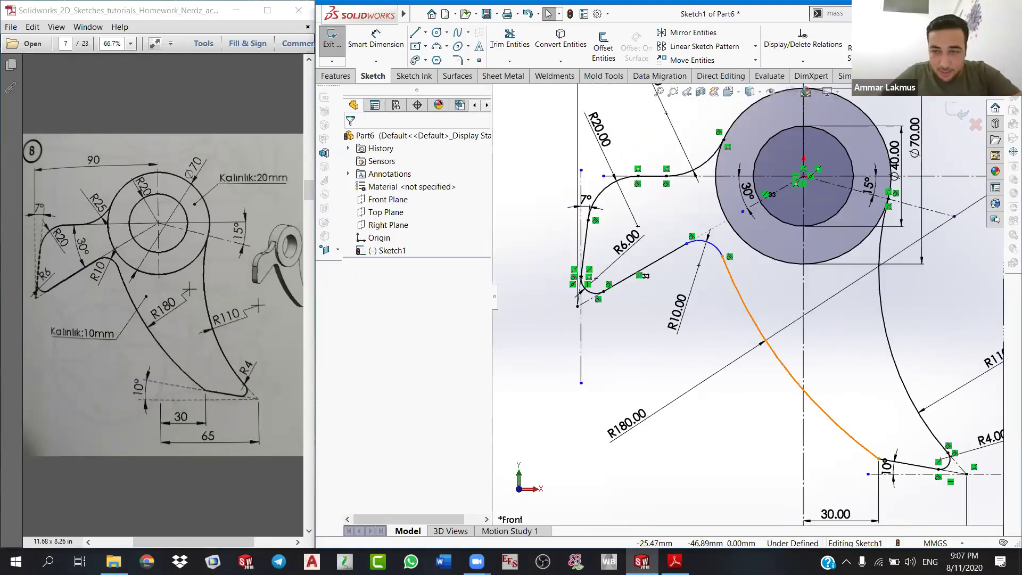
{"action": "left_click", "coordinate": [722, 256]}
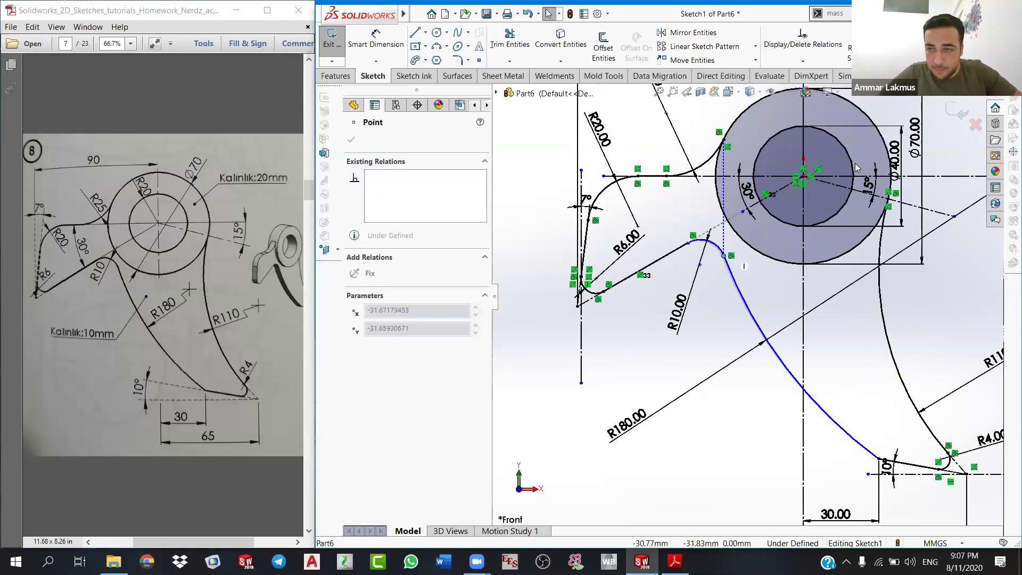
{"action": "scroll", "coordinate": [686, 232], "scroll_direction": "down", "scroll_amount": 3}
{"action": "left_click", "coordinate": [693, 240]}
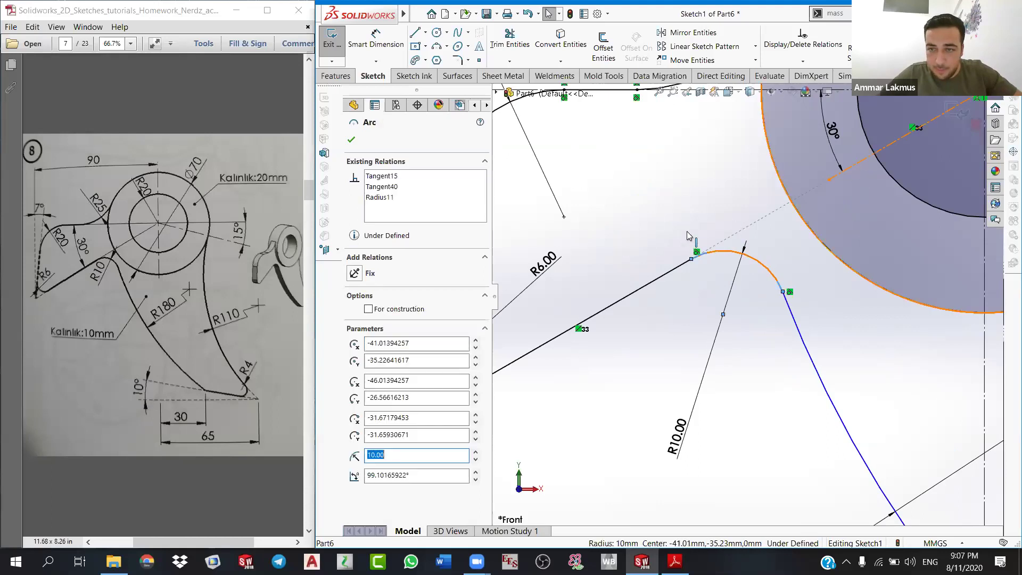
{"action": "left_click", "coordinate": [354, 327]}
{"action": "key", "text": "ctrl+z"}
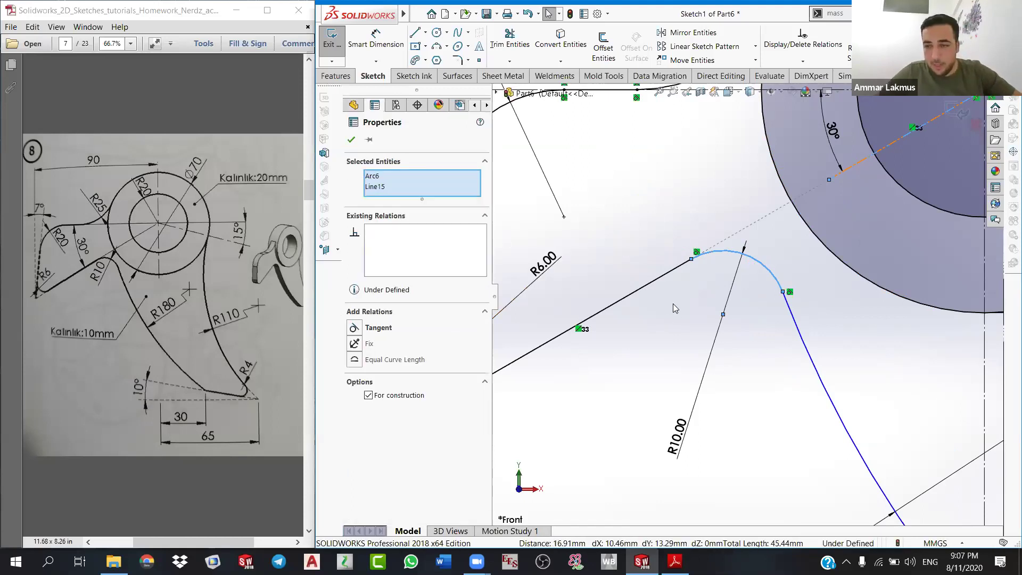
{"action": "left_click", "coordinate": [704, 332]}
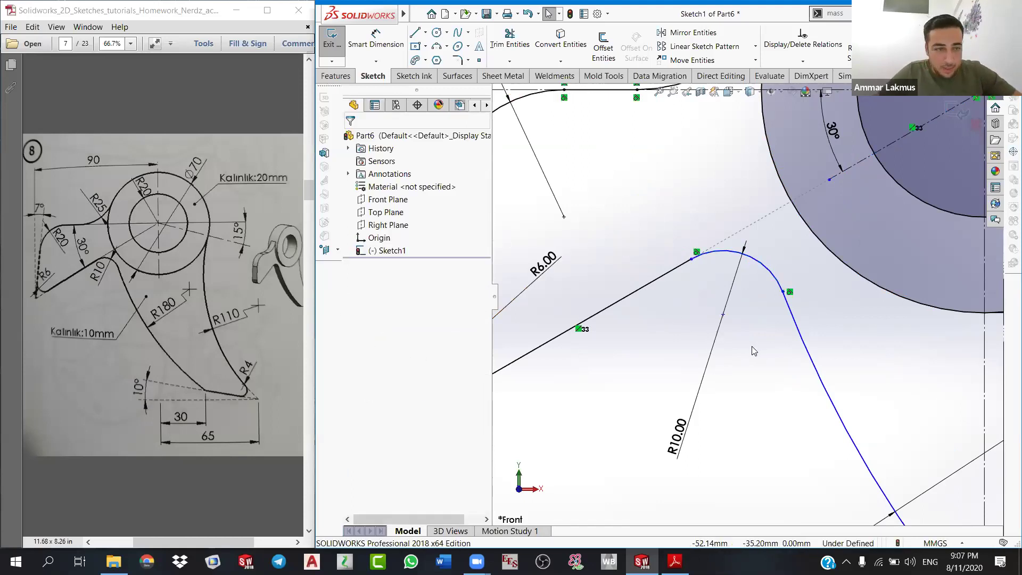
Step: Shift the shared endpoint of the R10 and R180 arcs to test how it can still move
{"action": "scroll", "coordinate": [793, 391], "scroll_direction": "up", "scroll_amount": 2}
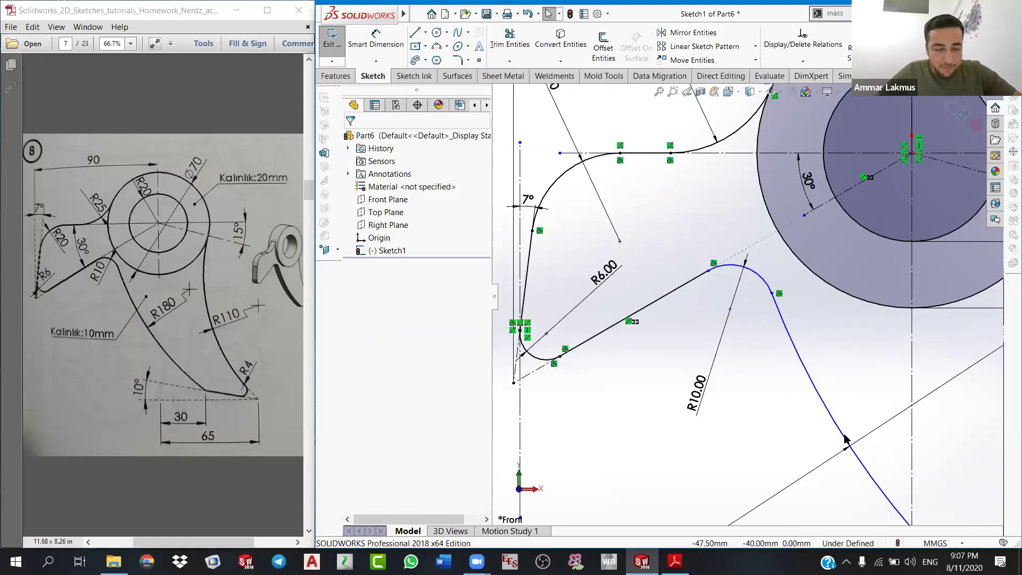
{"action": "scroll", "coordinate": [850, 429], "scroll_direction": "up", "scroll_amount": 3}
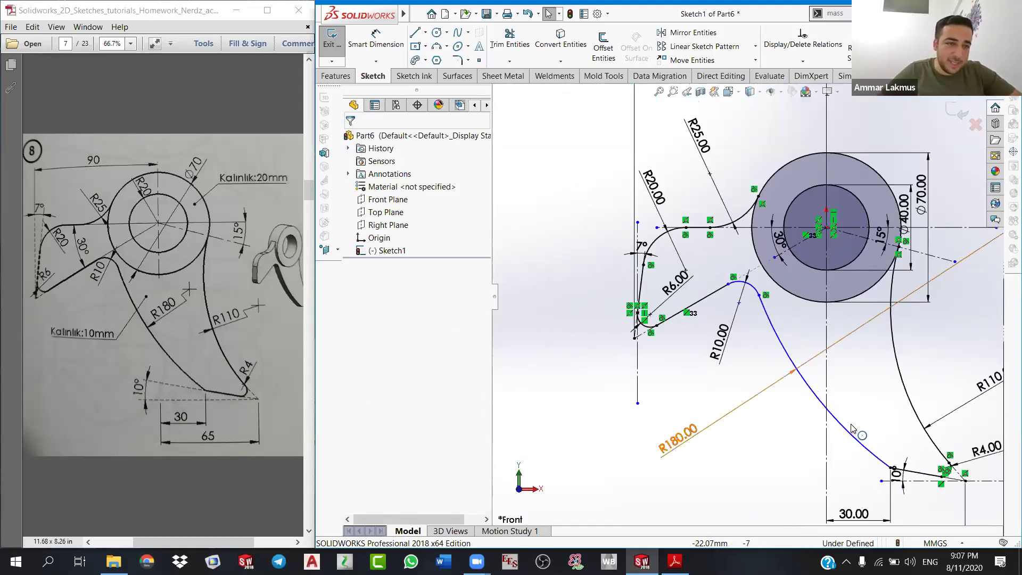
{"action": "middle_click_drag", "start_coordinate": [893, 438], "coordinate": [869, 402], "text": "ctrl"}
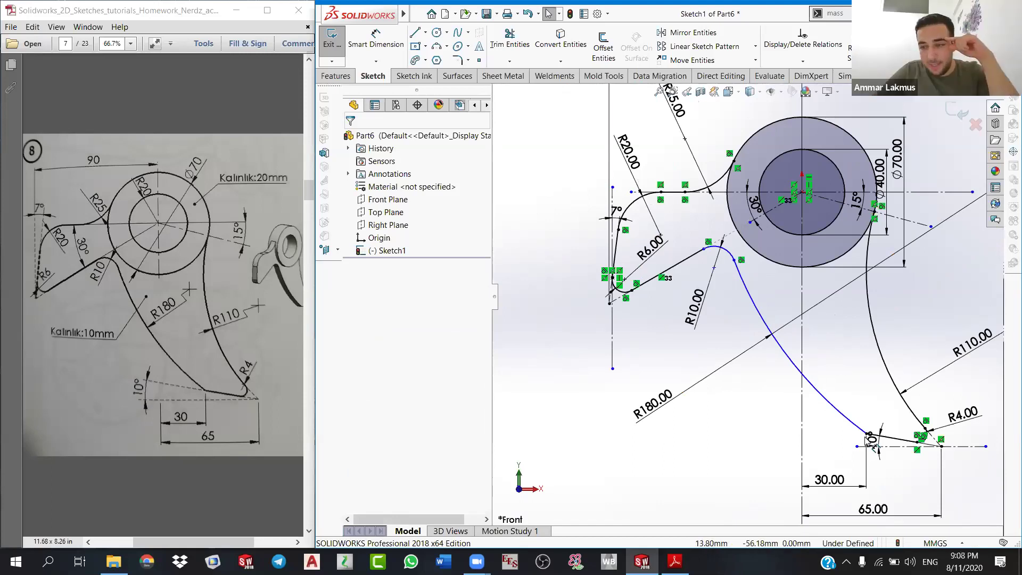
{"action": "mouse_move", "coordinate": [736, 259]}
{"action": "left_mouse_down"}
{"action": "mouse_move", "coordinate": [835, 308]}
{"action": "mouse_move", "coordinate": [879, 251]}
{"action": "left_mouse_up"}
{"action": "left_click", "coordinate": [737, 259]}
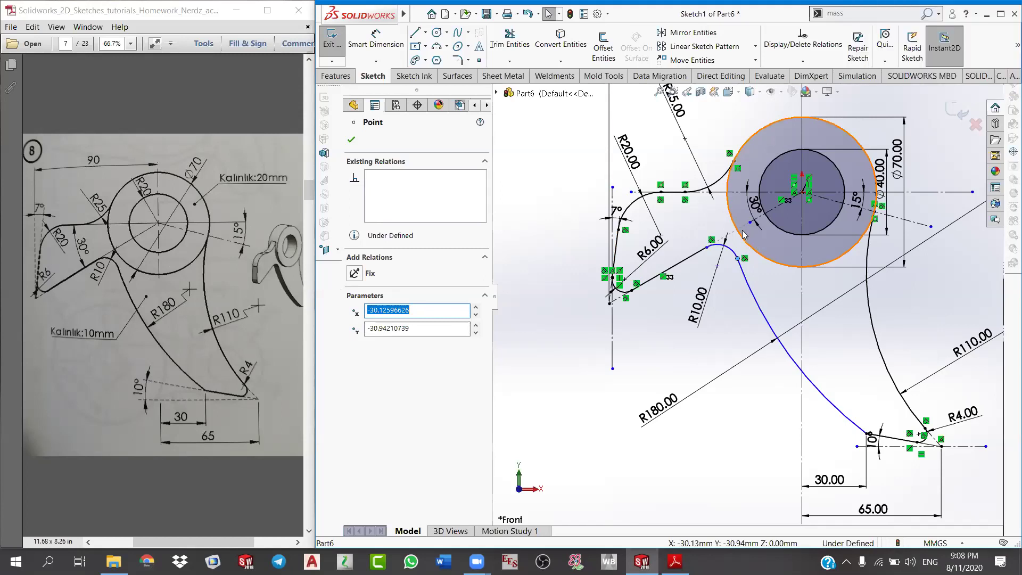
Step: Try to make the R10 arc tangent to the Ø70 circle
{"action": "scroll", "coordinate": [739, 239], "scroll_direction": "down", "scroll_amount": 1}
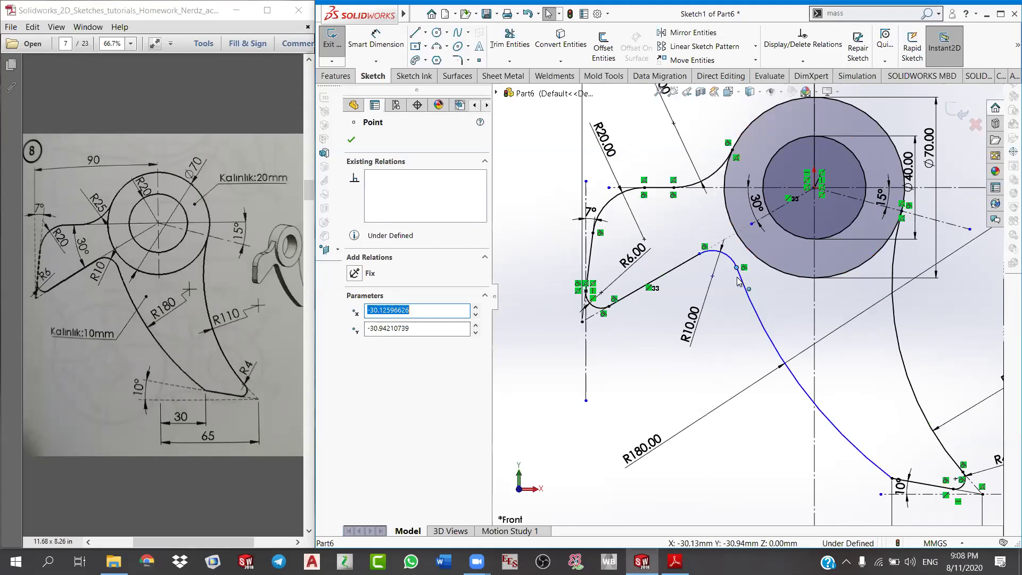
{"action": "scroll", "coordinate": [739, 280], "scroll_direction": "down", "scroll_amount": 1}
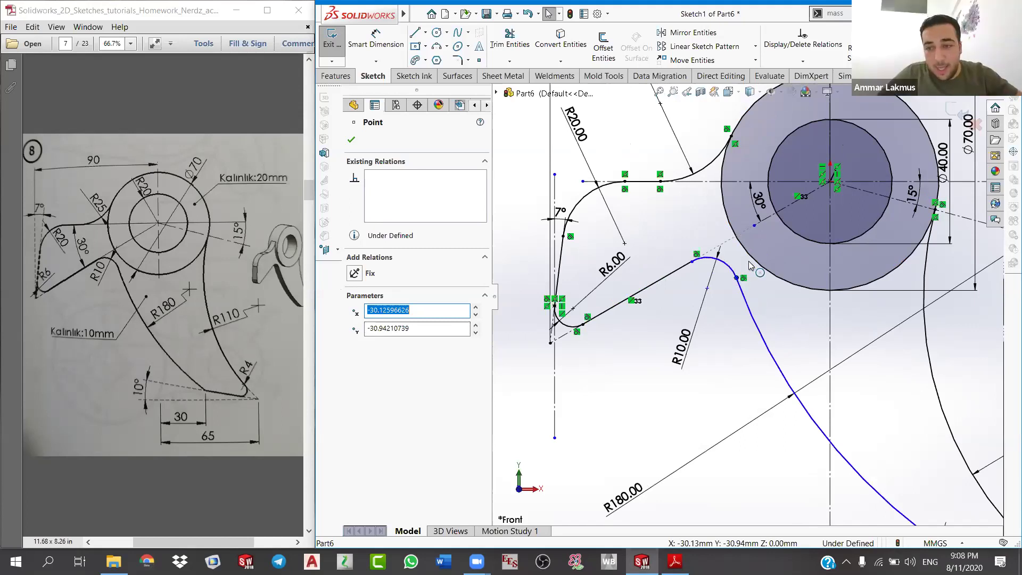
{"action": "left_click", "coordinate": [750, 260]}
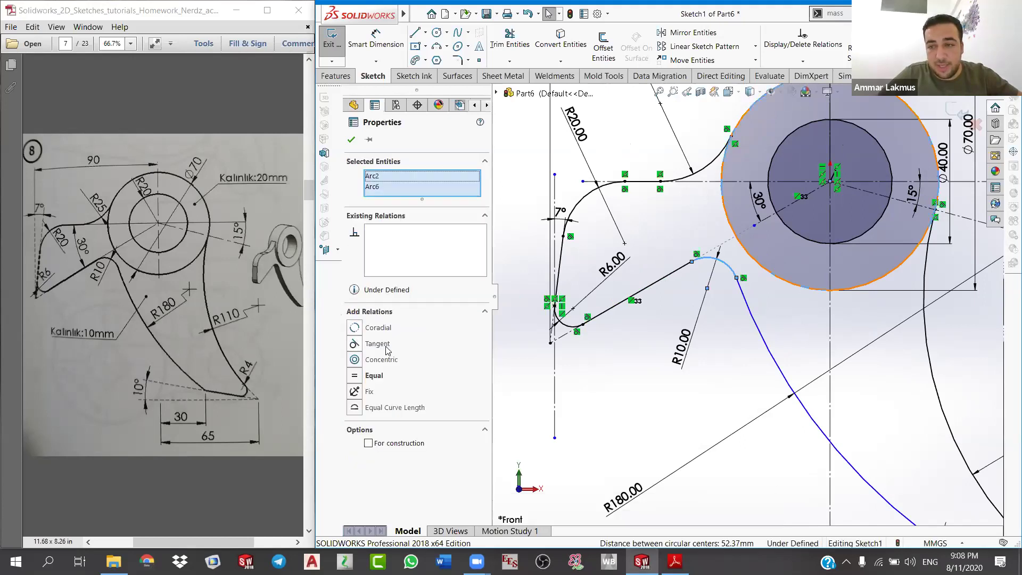
{"action": "left_click", "coordinate": [377, 343]}
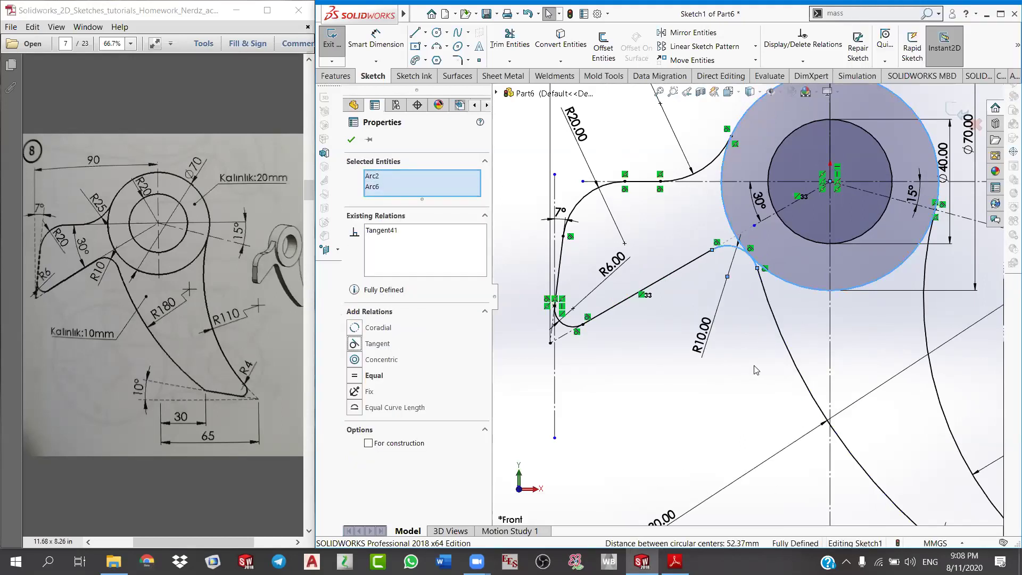
{"action": "scroll", "coordinate": [751, 364], "scroll_direction": "up", "scroll_amount": 2}
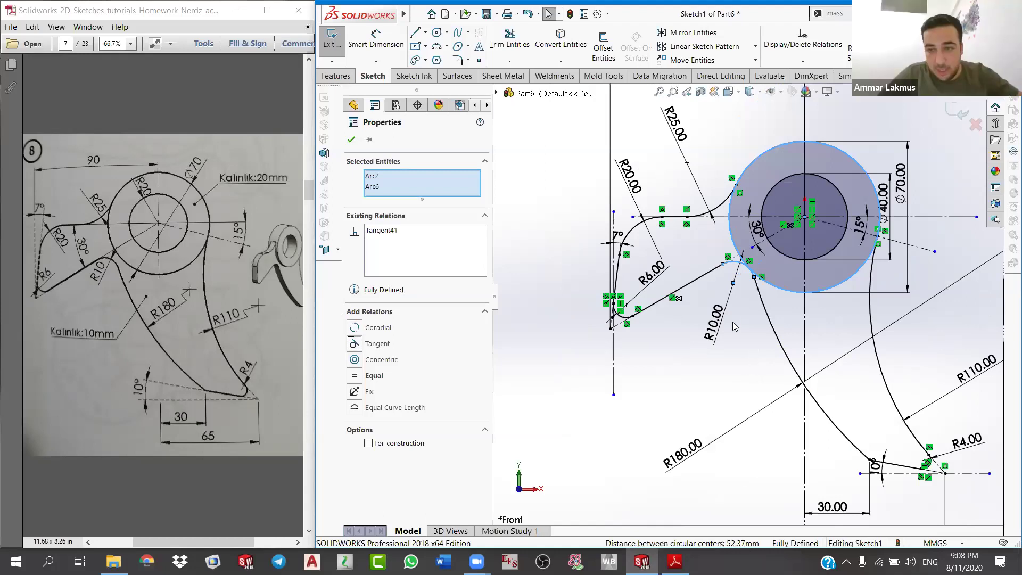
{"action": "scroll", "coordinate": [734, 331], "scroll_direction": "up", "scroll_amount": 1}
{"action": "key", "text": "ctrl+z"}
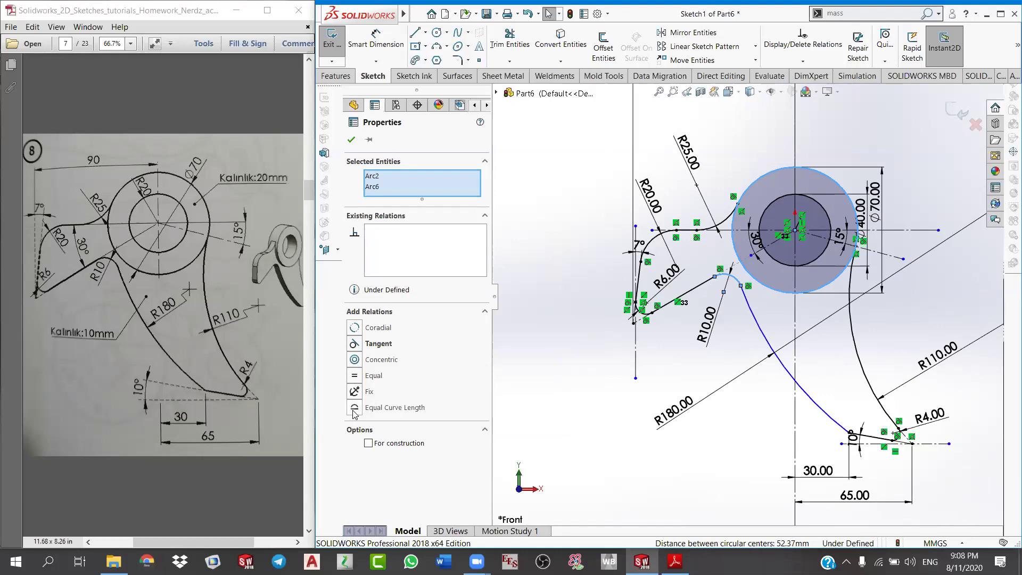
{"action": "left_click", "coordinate": [573, 314]}
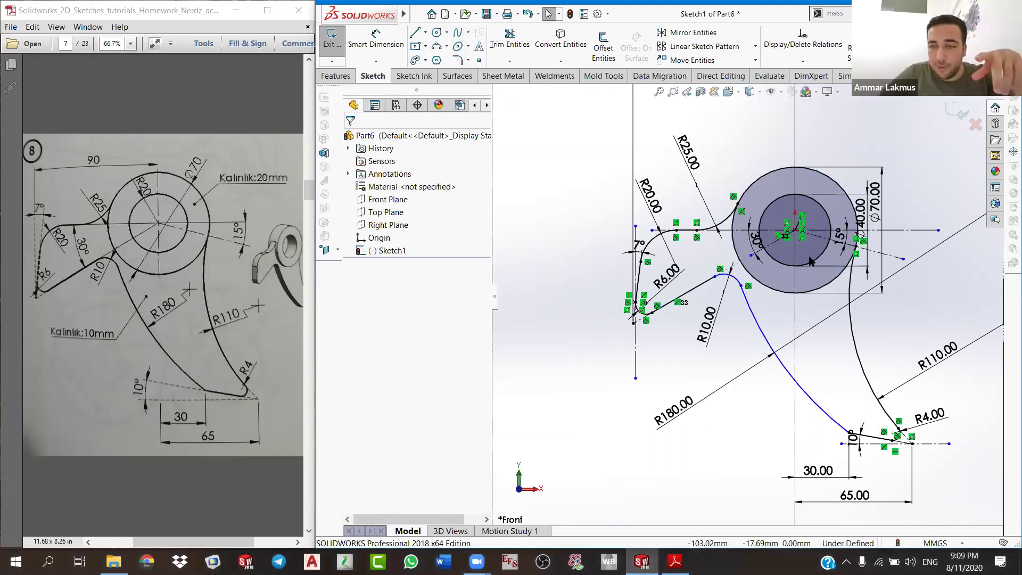
{"action": "scroll", "coordinate": [714, 138], "scroll_direction": "up", "scroll_amount": 1}
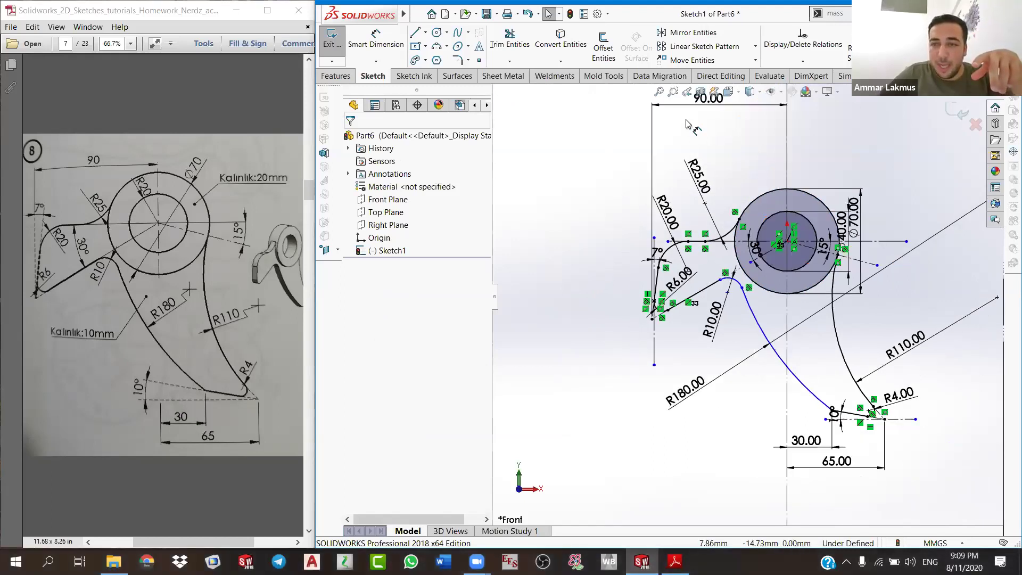
Step: Move the 90 mm dimension above the lever closer to the profile
{"action": "scroll", "coordinate": [914, 195], "scroll_direction": "down", "scroll_amount": 1}
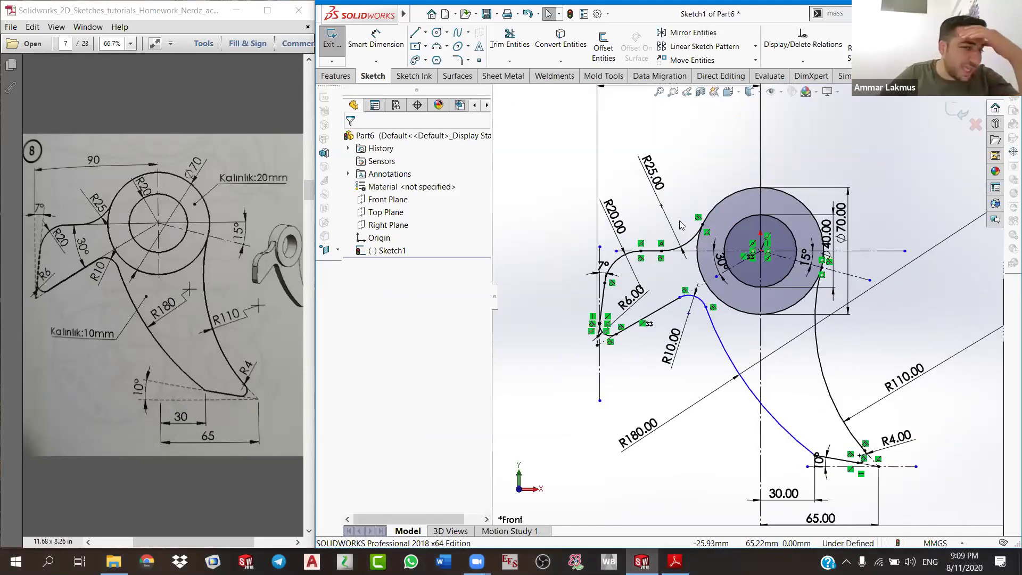
{"action": "scroll", "coordinate": [679, 219], "scroll_direction": "up", "scroll_amount": 1}
{"action": "left_click_drag", "start_coordinate": [689, 114], "coordinate": [678, 131]}
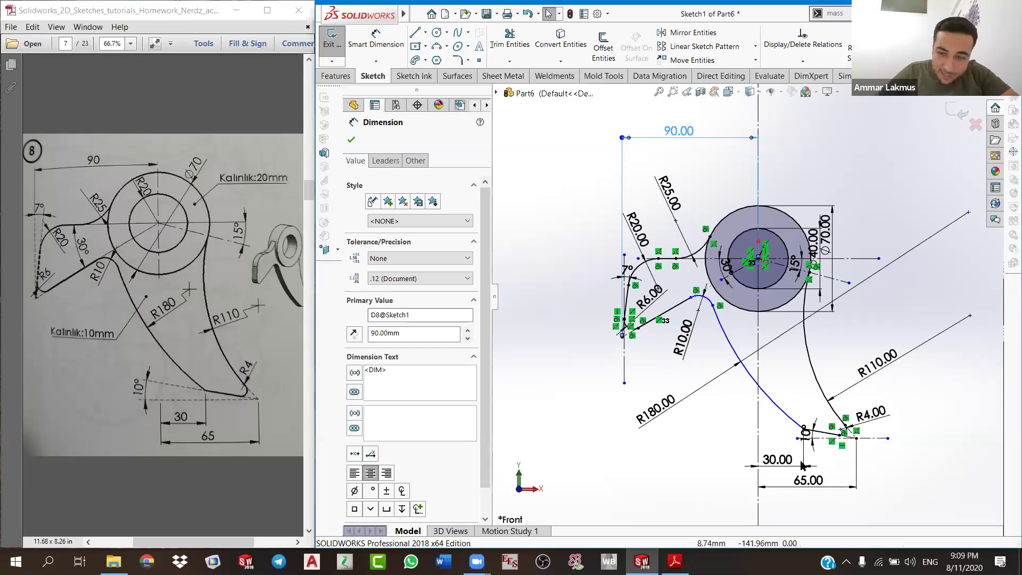
Step: Try to make the R180 arc tangent to the short 10° tail line, and undo the attempt
{"action": "scroll", "coordinate": [812, 386], "scroll_direction": "down", "scroll_amount": 1}
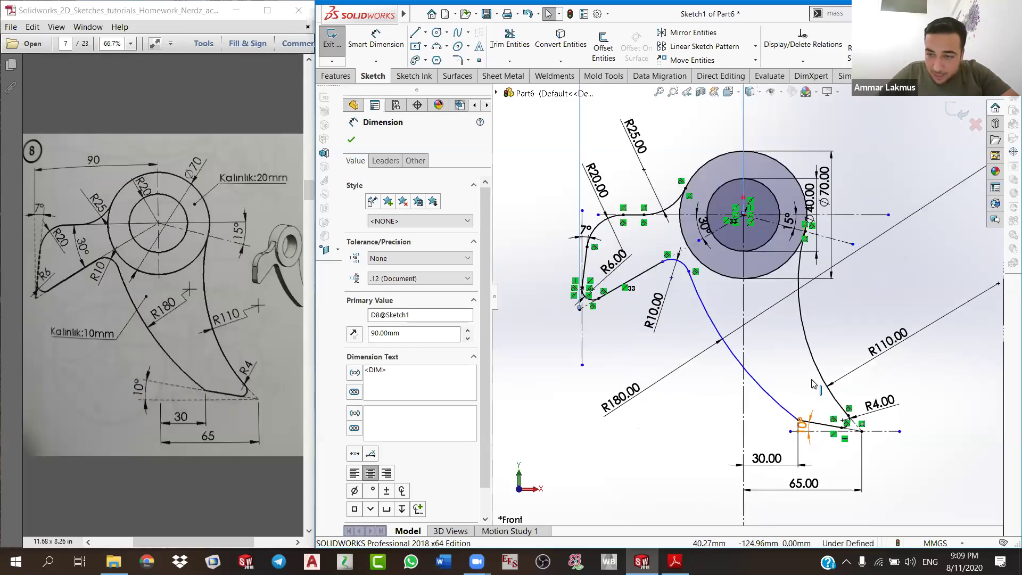
{"action": "scroll", "coordinate": [813, 383], "scroll_direction": "down", "scroll_amount": 4}
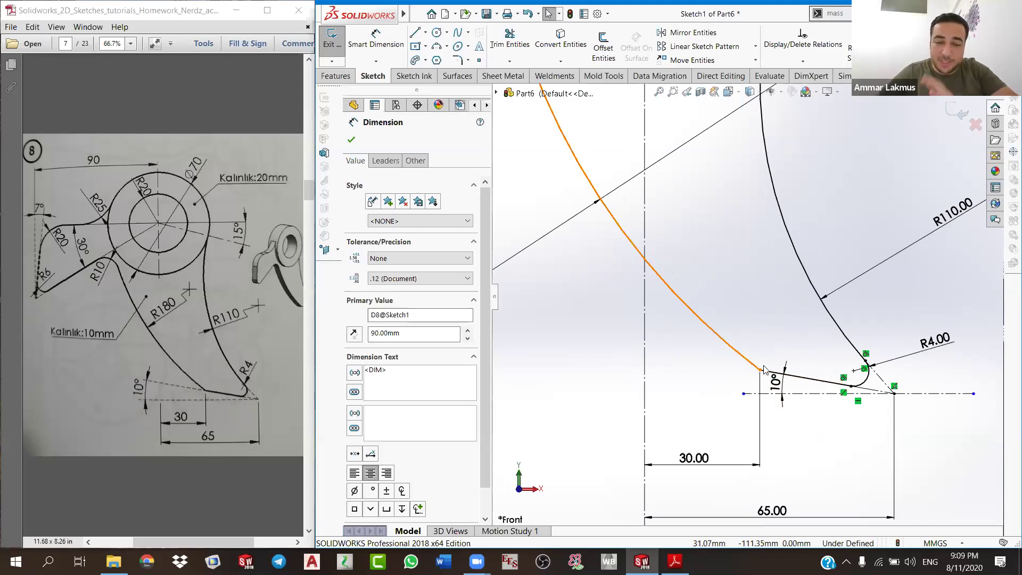
{"action": "scroll", "coordinate": [777, 351], "scroll_direction": "up", "scroll_amount": 1}
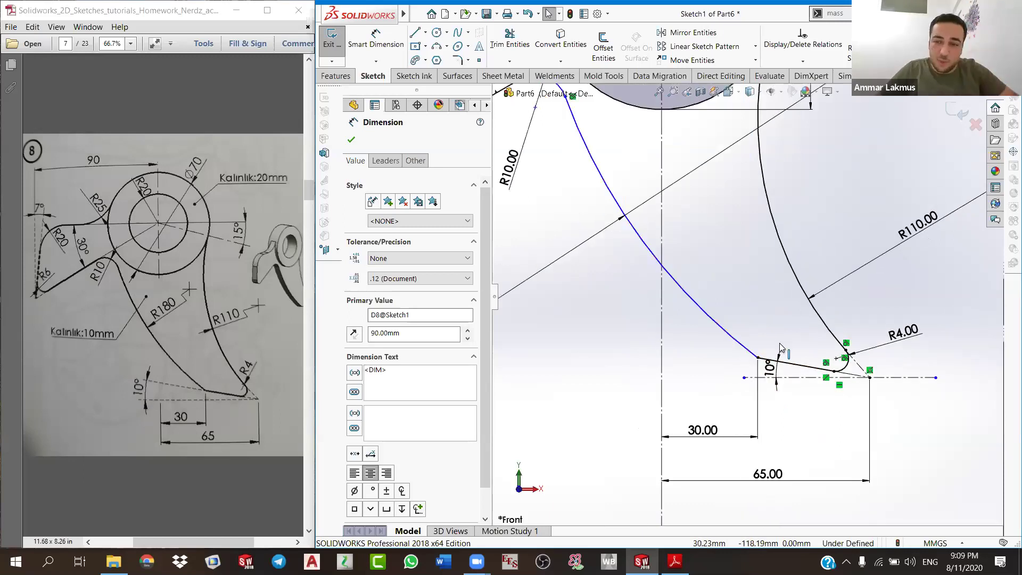
{"action": "scroll", "coordinate": [780, 346], "scroll_direction": "up", "scroll_amount": 1}
{"action": "scroll", "coordinate": [744, 331], "scroll_direction": "up", "scroll_amount": 1}
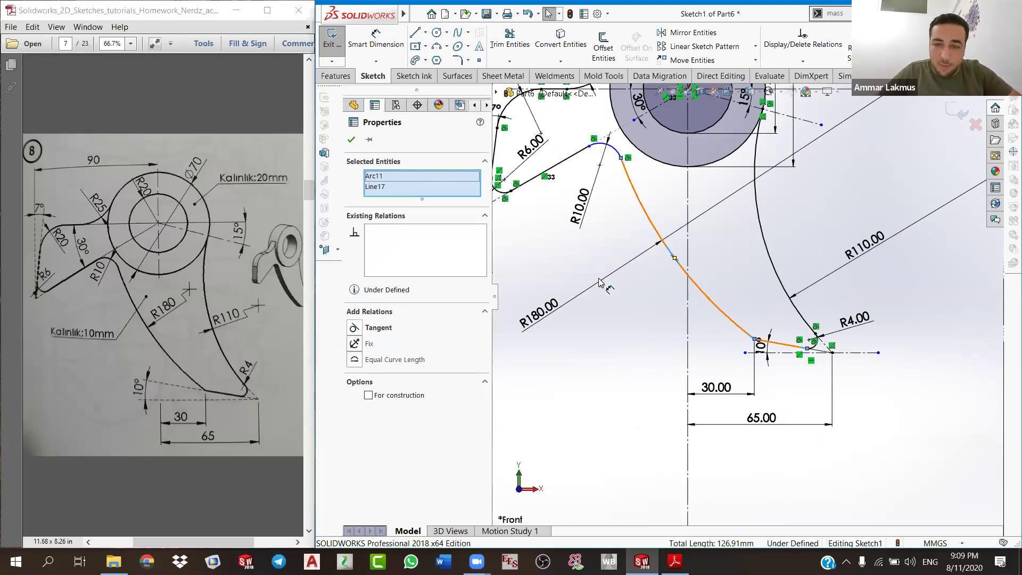
{"action": "key", "text": "ctrl+z"}
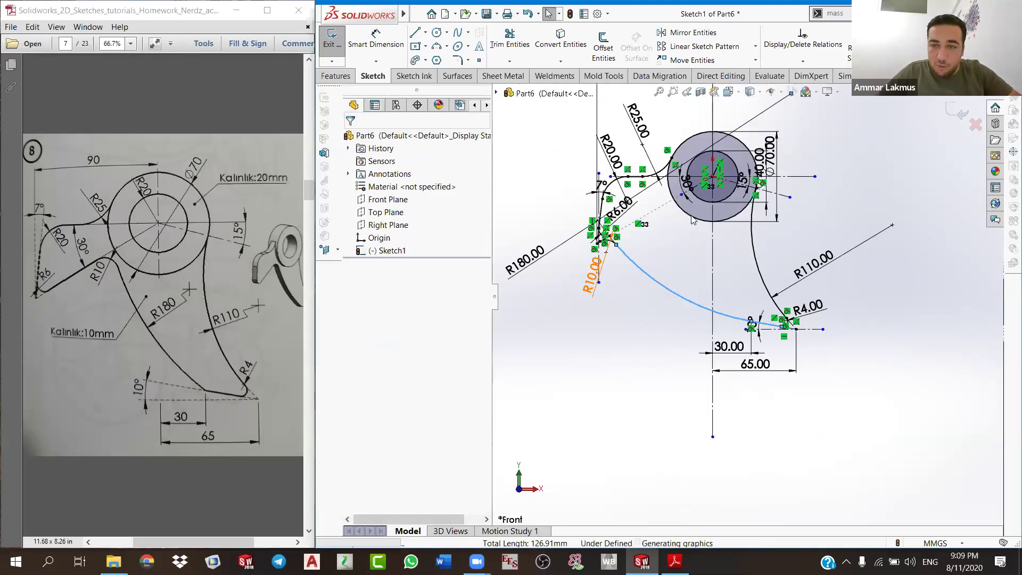
Step: Shift the shared endpoint of the R10 and R180 arcs slightly to check its remaining freedom
{"action": "scroll", "coordinate": [695, 219], "scroll_direction": "down", "scroll_amount": 2}
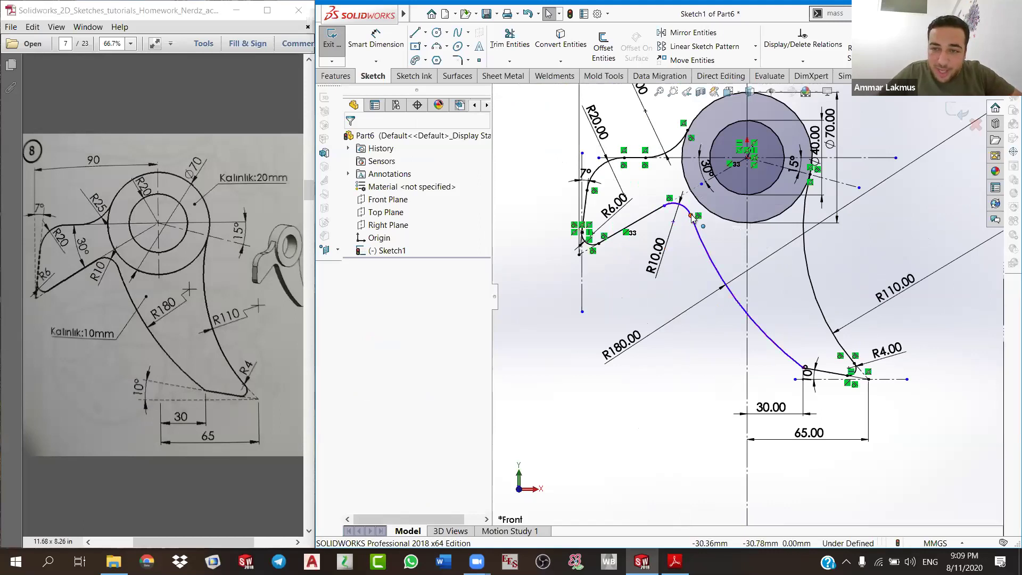
{"action": "left_click_drag", "start_coordinate": [690, 215], "coordinate": [701, 218]}
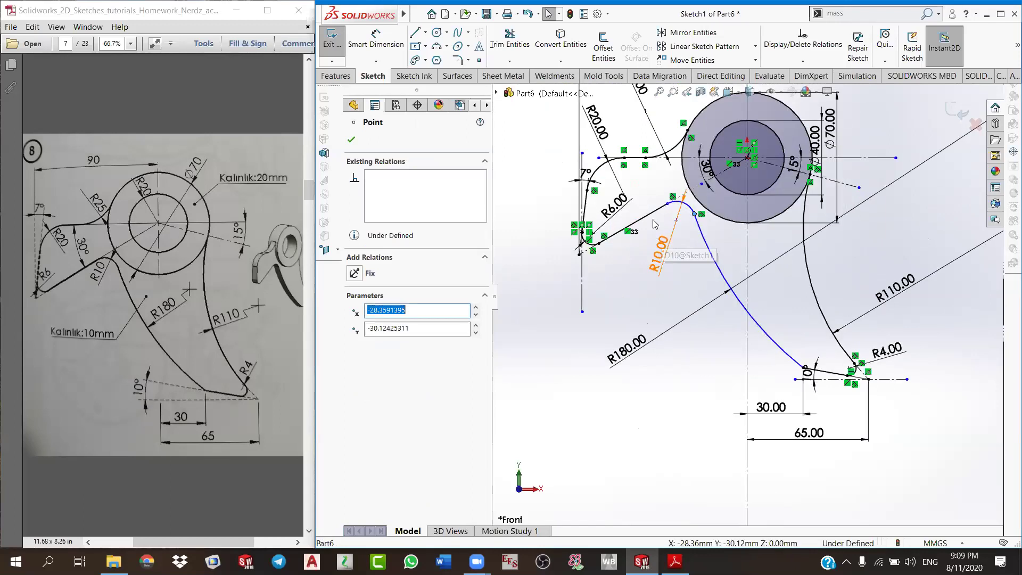
{"action": "scroll", "coordinate": [641, 224], "scroll_direction": "down", "scroll_amount": 1}
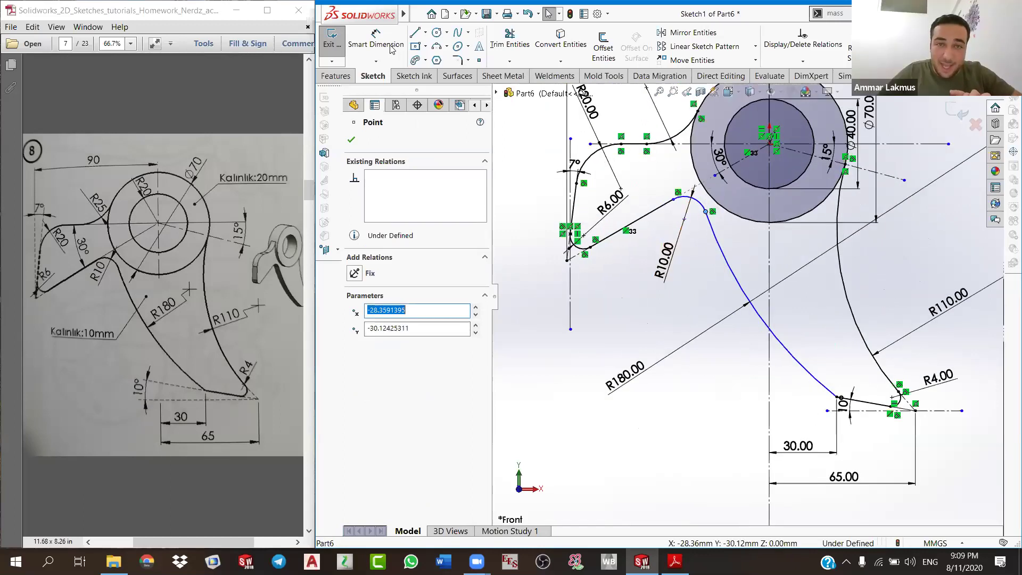
Step: Dimension the slanted line between the R6 and R10 arcs at 42 mm and place the dimension close beneath it
{"action": "key", "text": "d"}
{"action": "left_click", "coordinate": [653, 212]}
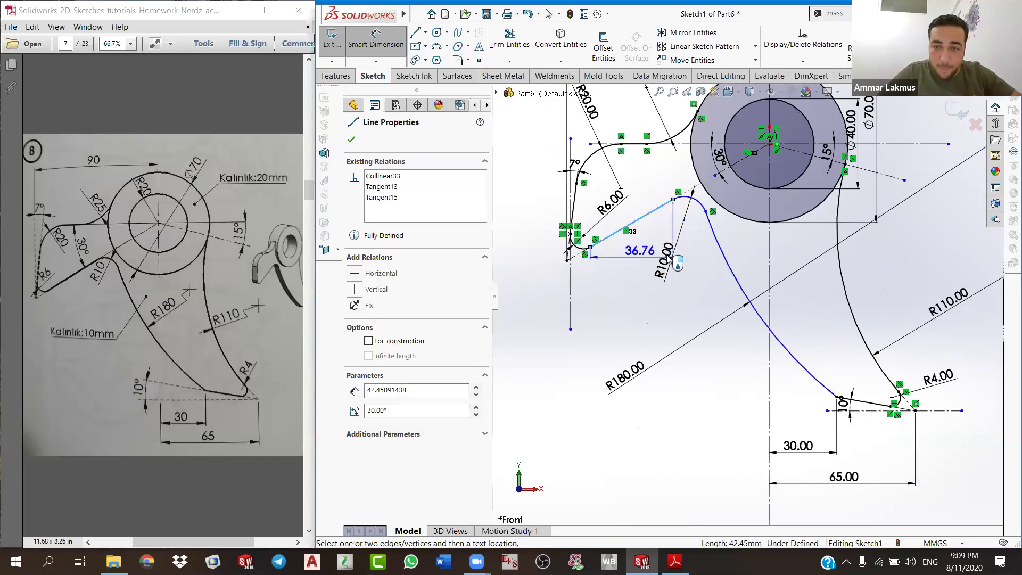
{"action": "left_click", "coordinate": [690, 275]}
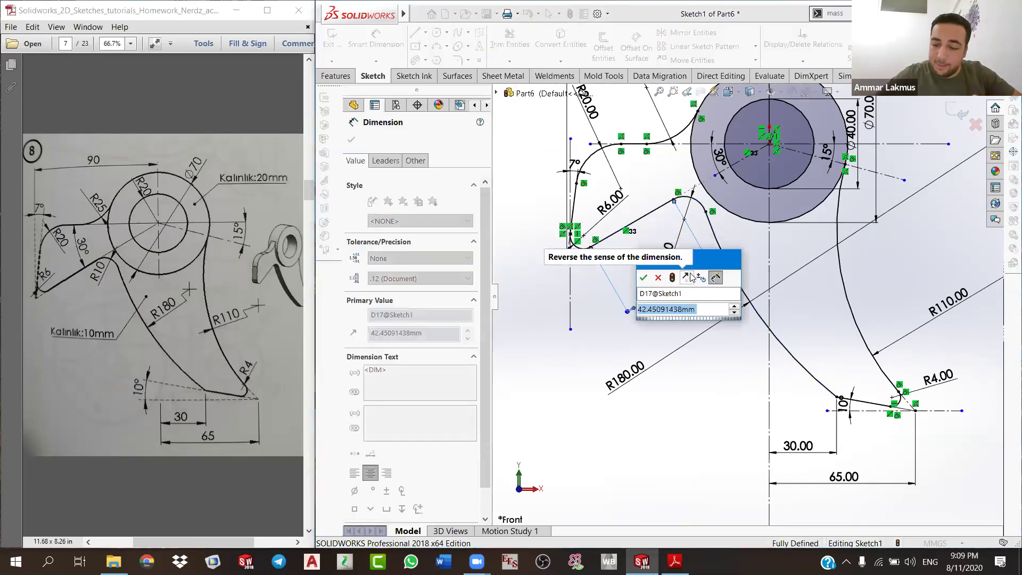
{"action": "type", "text": "42"}
{"action": "key", "text": "Return"}
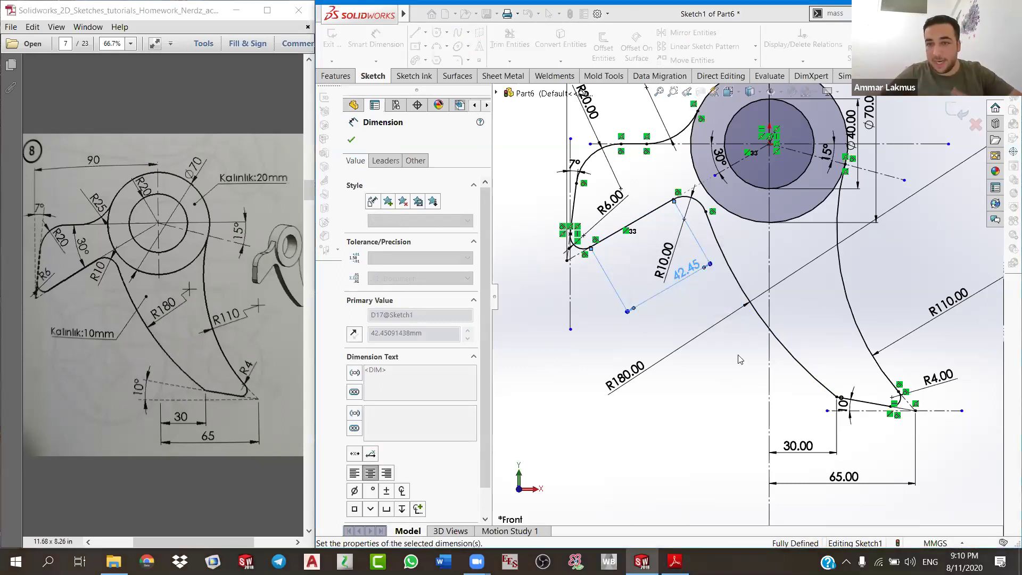
{"action": "left_click_drag", "start_coordinate": [686, 280], "coordinate": [642, 230]}
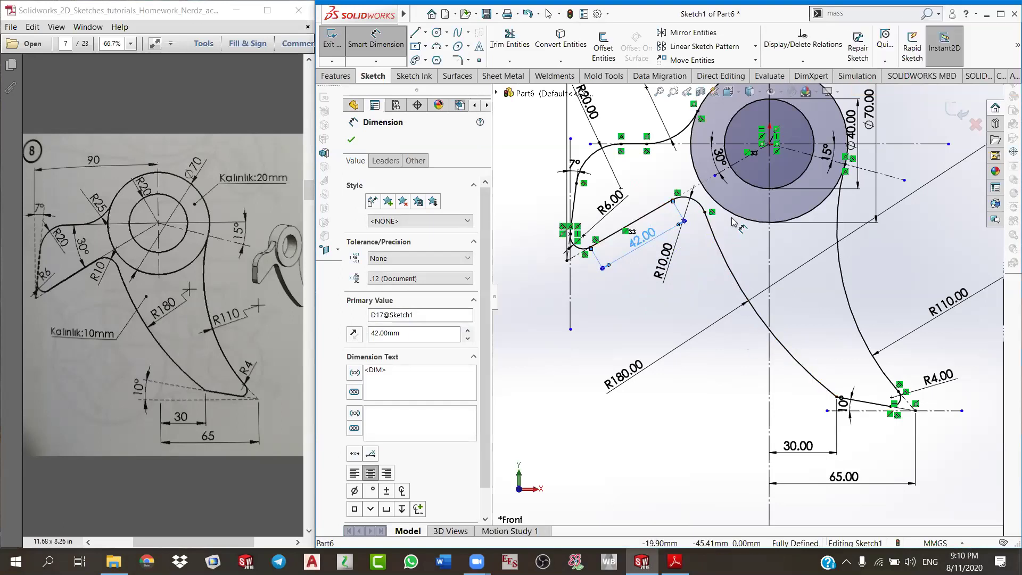
{"action": "left_click", "coordinate": [704, 212]}
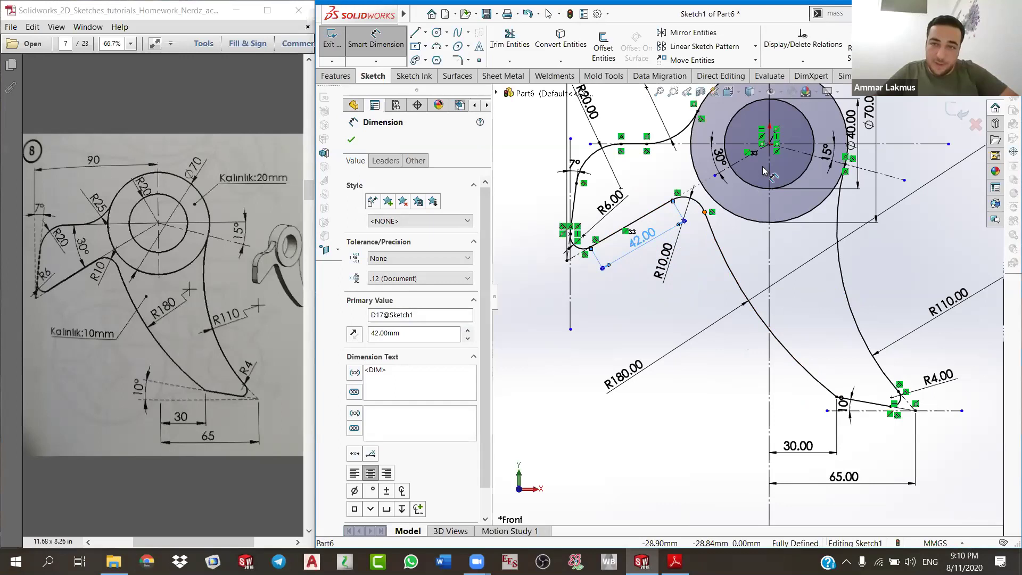
{"action": "scroll", "coordinate": [764, 169], "scroll_direction": "up", "scroll_amount": 3}
{"action": "scroll", "coordinate": [766, 120], "scroll_direction": "down", "scroll_amount": 3}
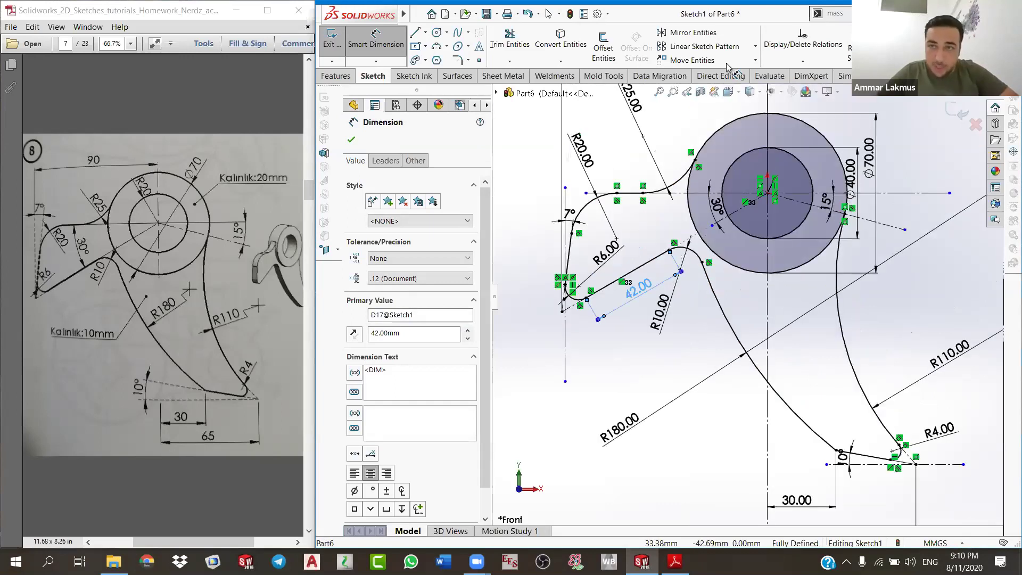
{"action": "key", "text": "z"}
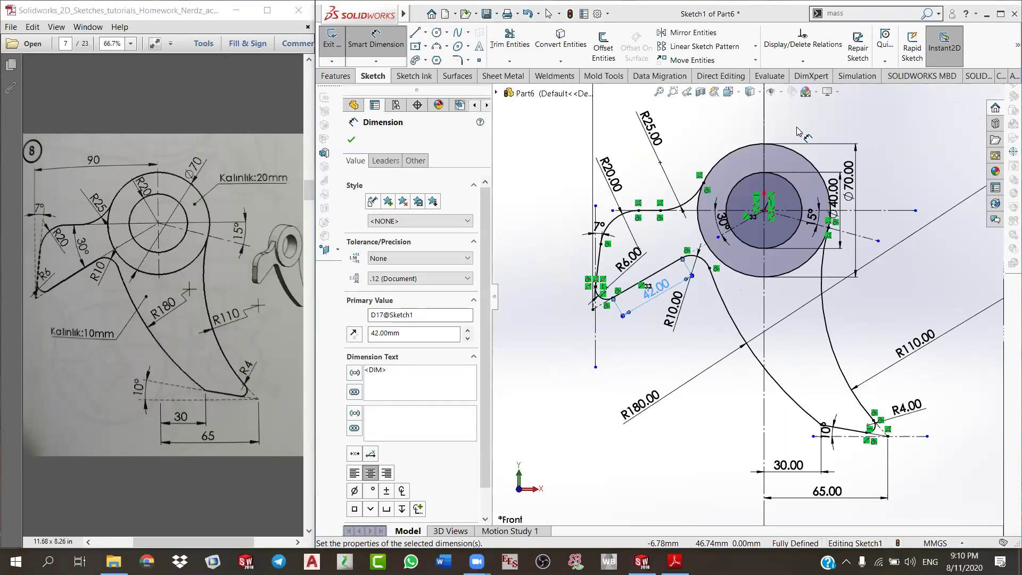
{"action": "left_click", "coordinate": [709, 268]}
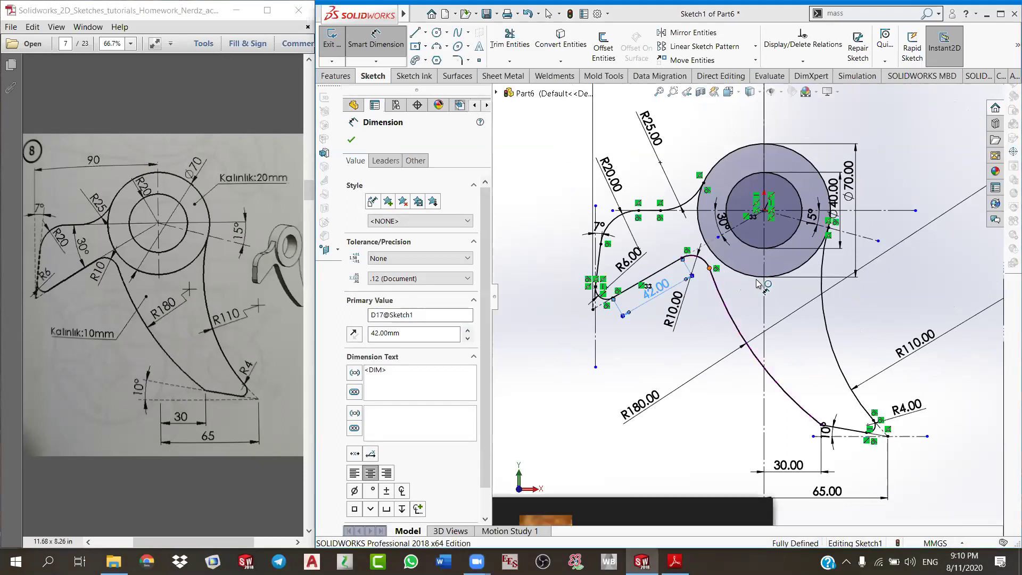
{"action": "left_click", "coordinate": [764, 277]}
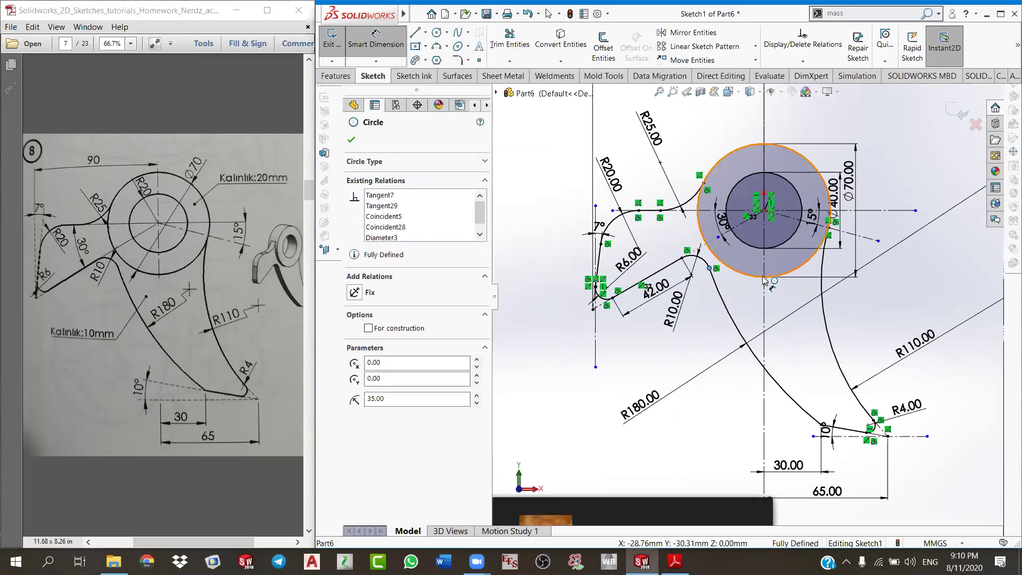
{"action": "key", "text": "d"}
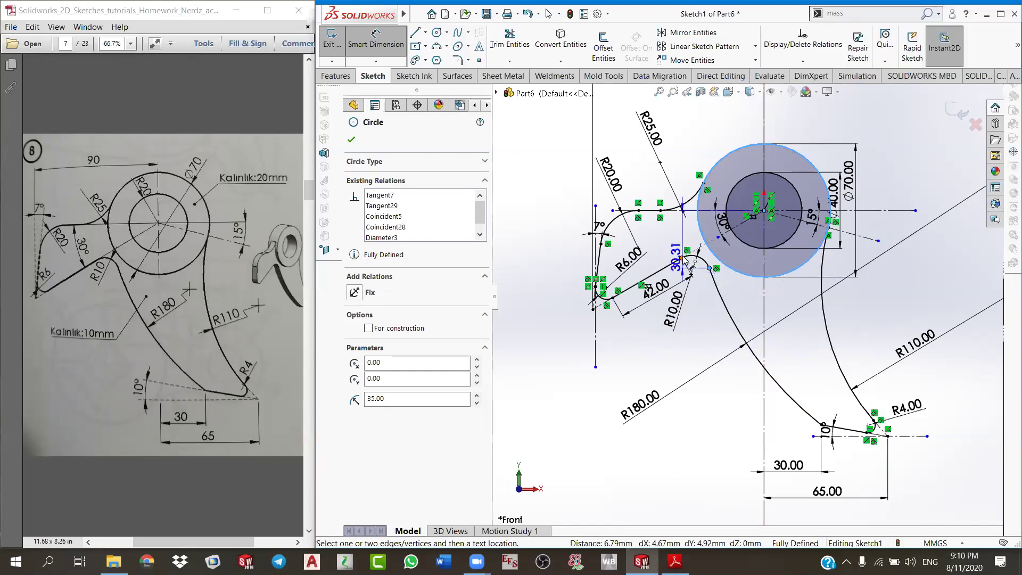
{"action": "key", "text": "Escape"}
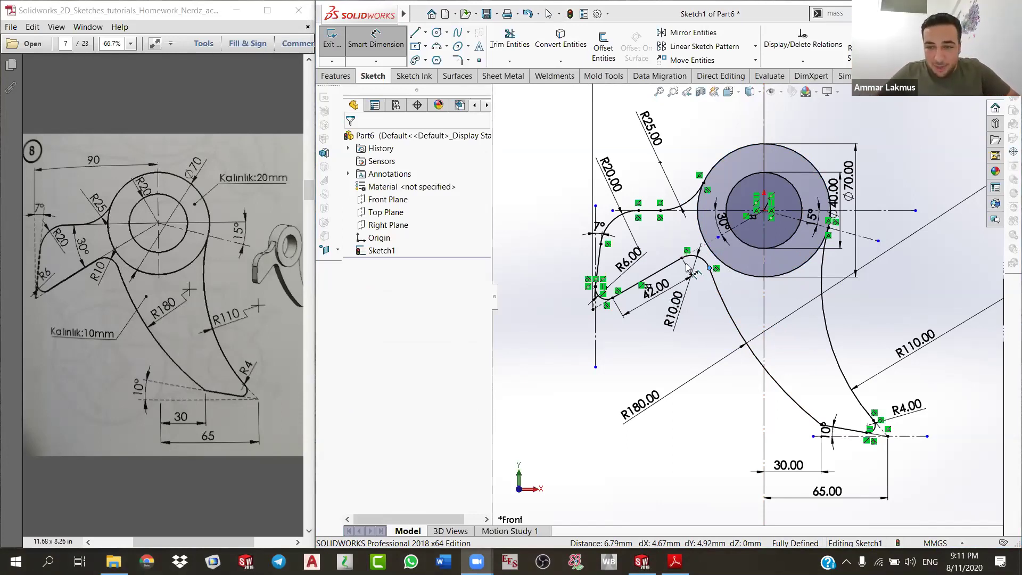
Step: Delete the 42 mm dimension from the slanted line between the R6 and R10 arcs
{"action": "left_click", "coordinate": [617, 304]}
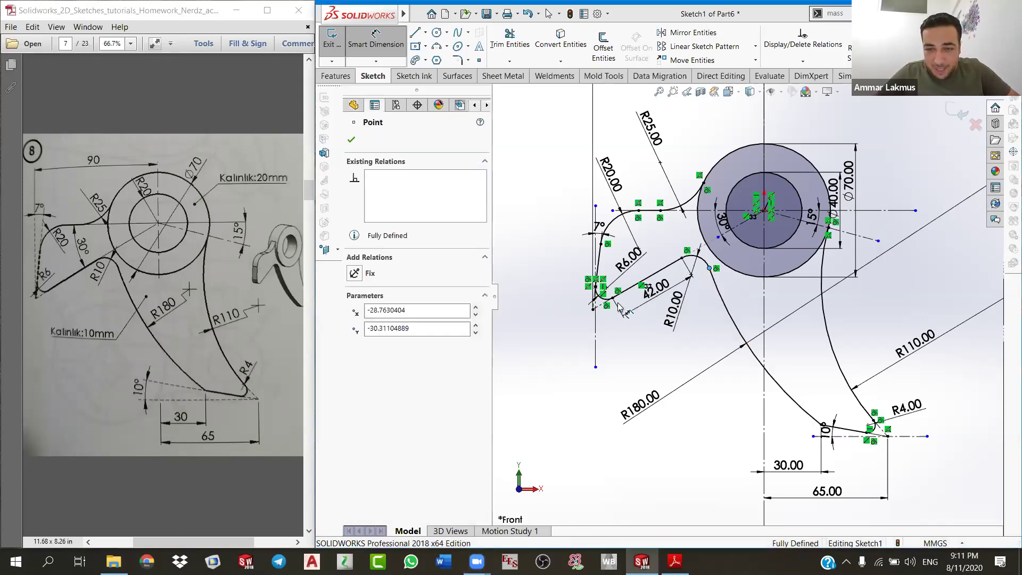
{"action": "right_click", "coordinate": [623, 343]}
{"action": "left_click", "coordinate": [654, 377]}
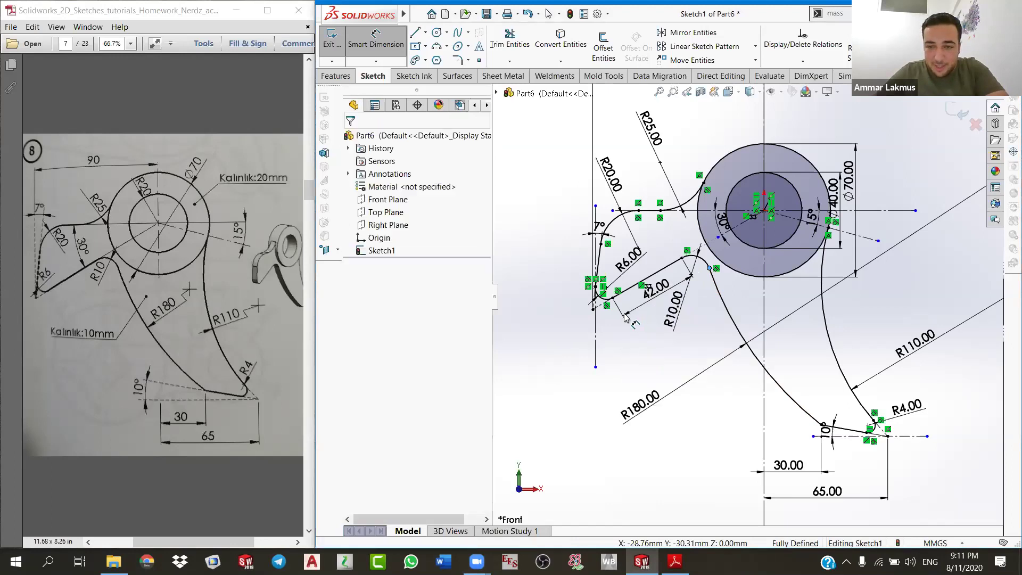
{"action": "left_click", "coordinate": [656, 290]}
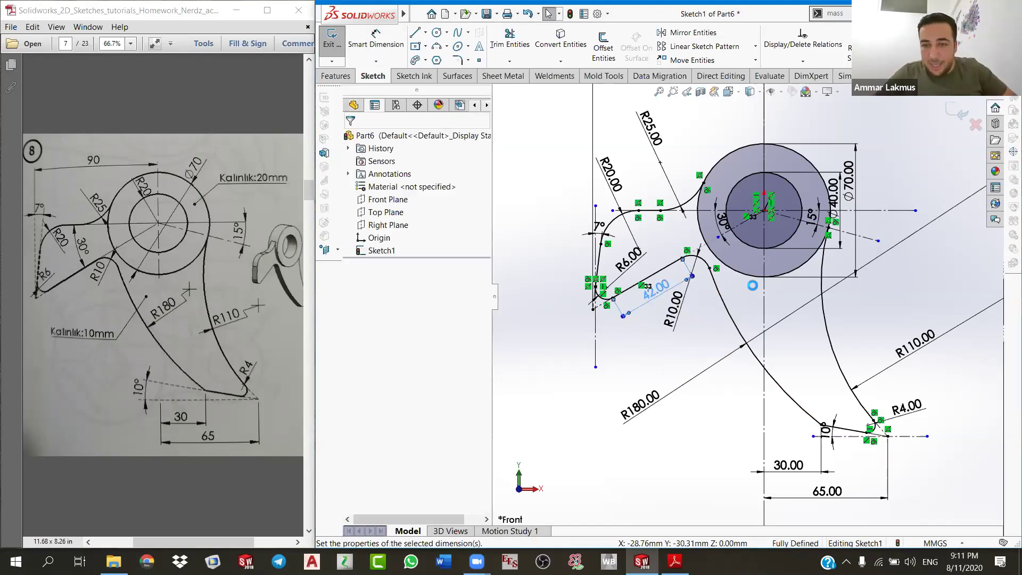
{"action": "key", "text": "Delete"}
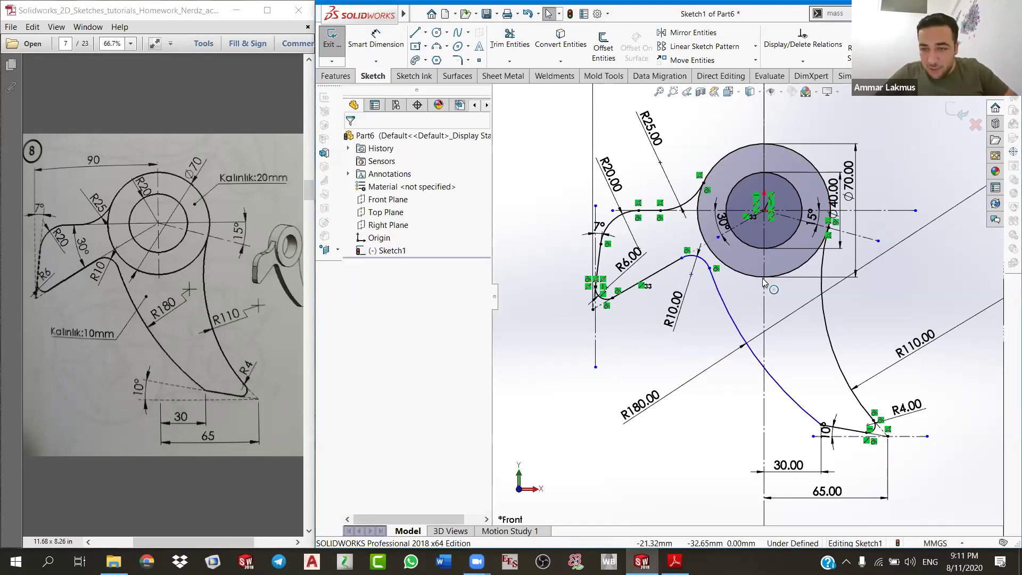
Step: Place a sketch point where the Ø70 circle's lowest edge meets the vertical centreline
{"action": "left_click", "coordinate": [766, 276]}
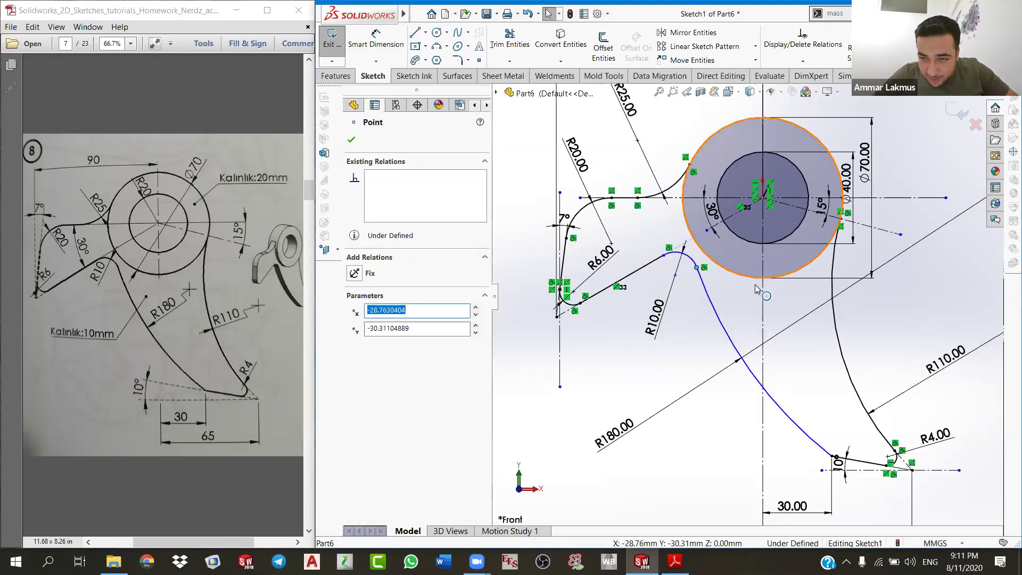
{"action": "scroll", "coordinate": [755, 288], "scroll_direction": "down", "scroll_amount": 5}
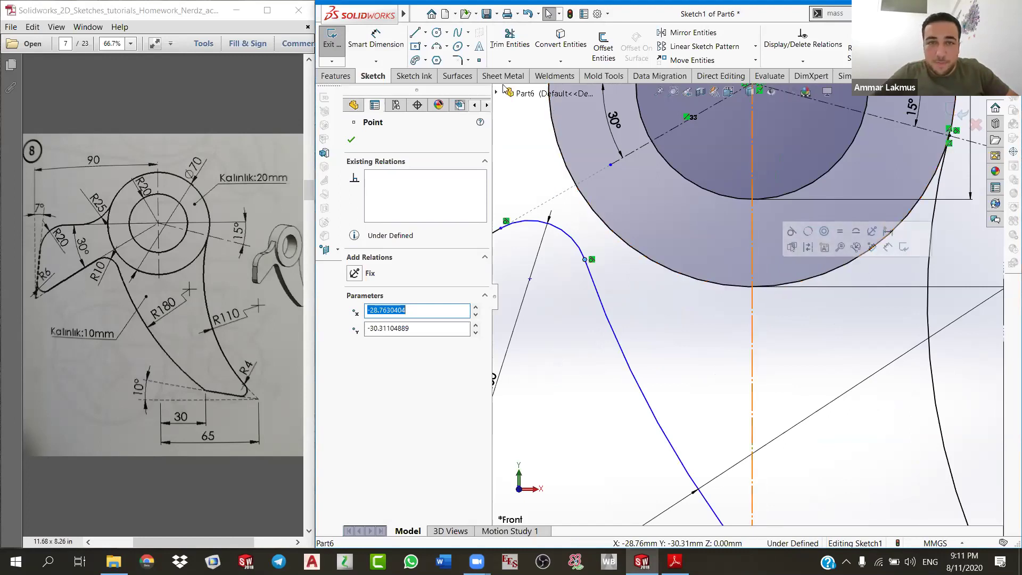
{"action": "left_click", "coordinate": [479, 62]}
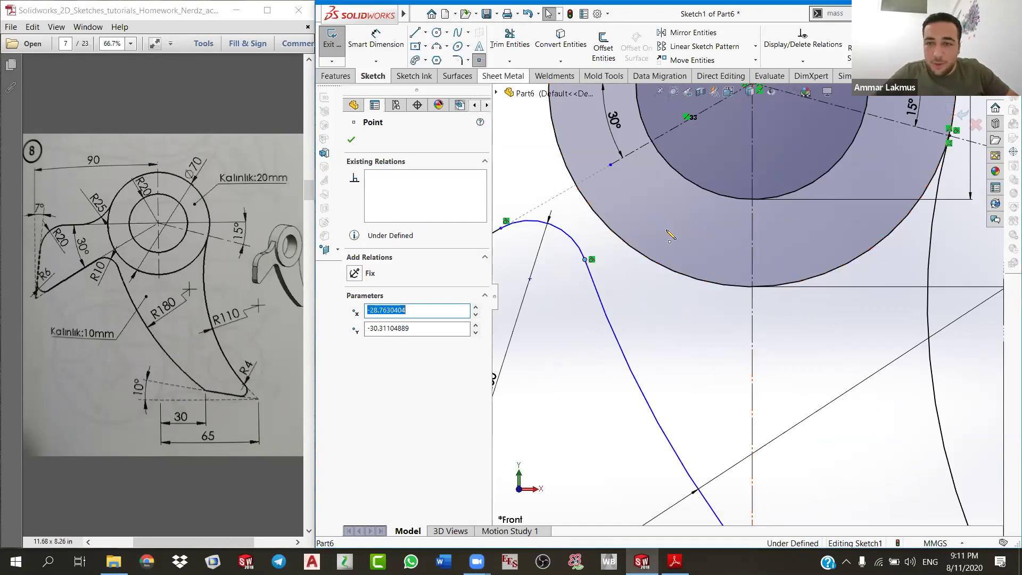
{"action": "left_click", "coordinate": [752, 286]}
{"action": "right_click", "coordinate": [720, 302]}
{"action": "left_click", "coordinate": [737, 312]}
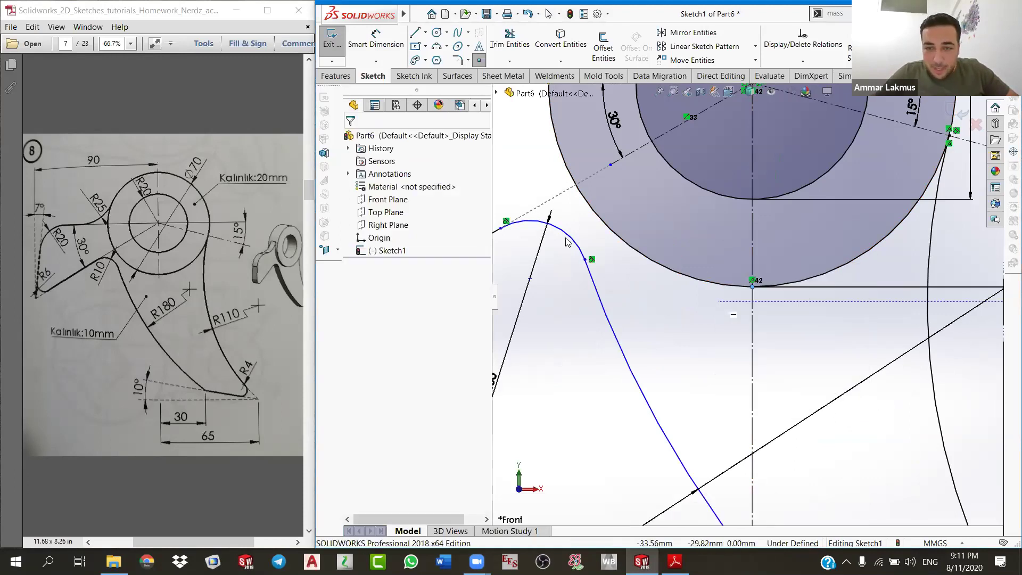
Step: Try a Horizontal relation between the new point and the shared endpoint of the R10 and R180 arcs, and undo it
{"action": "left_click", "coordinate": [752, 287]}
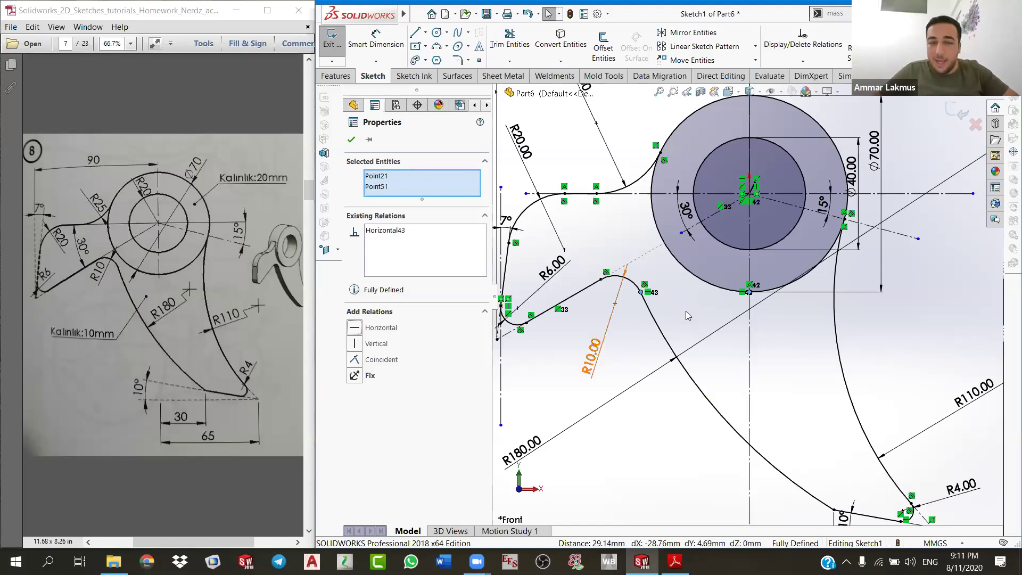
{"action": "key", "text": "ctrl+z"}
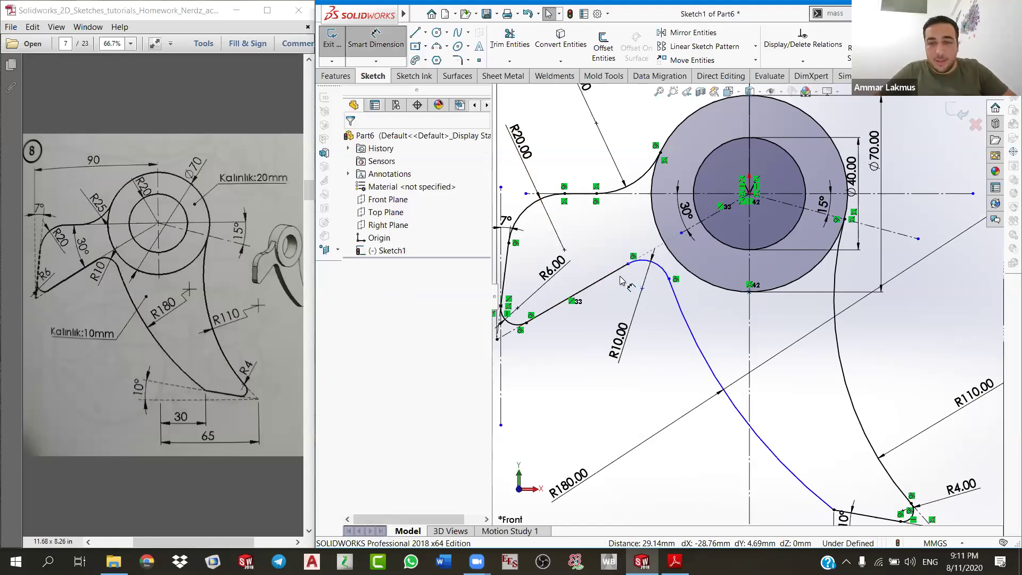
Step: Fully define the profile by dimensioning the slanted line between the R6 and R10 arcs at 42 mm
{"action": "left_click", "coordinate": [614, 272]}
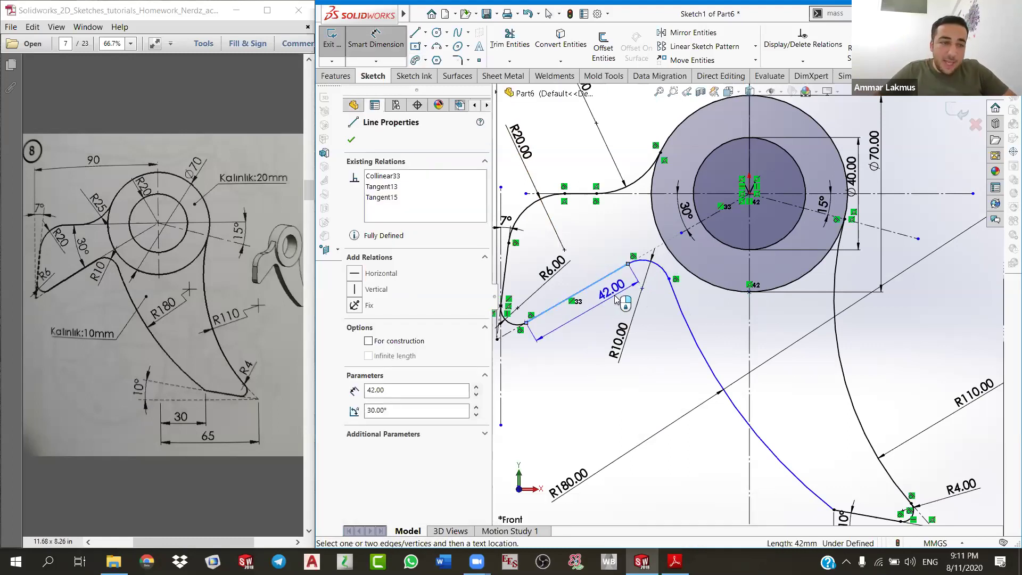
{"action": "left_click", "coordinate": [615, 299]}
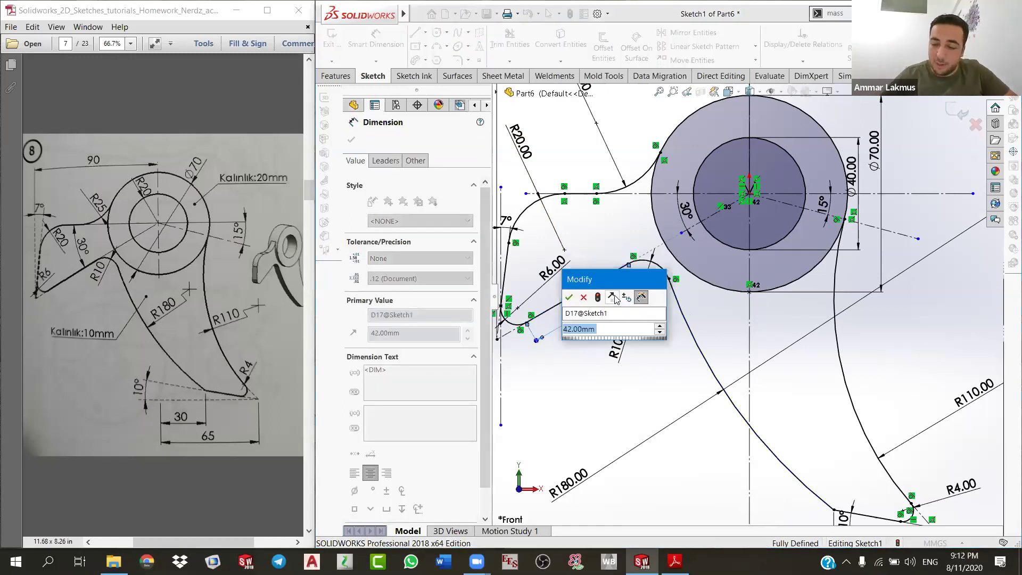
{"action": "key", "text": "Return"}
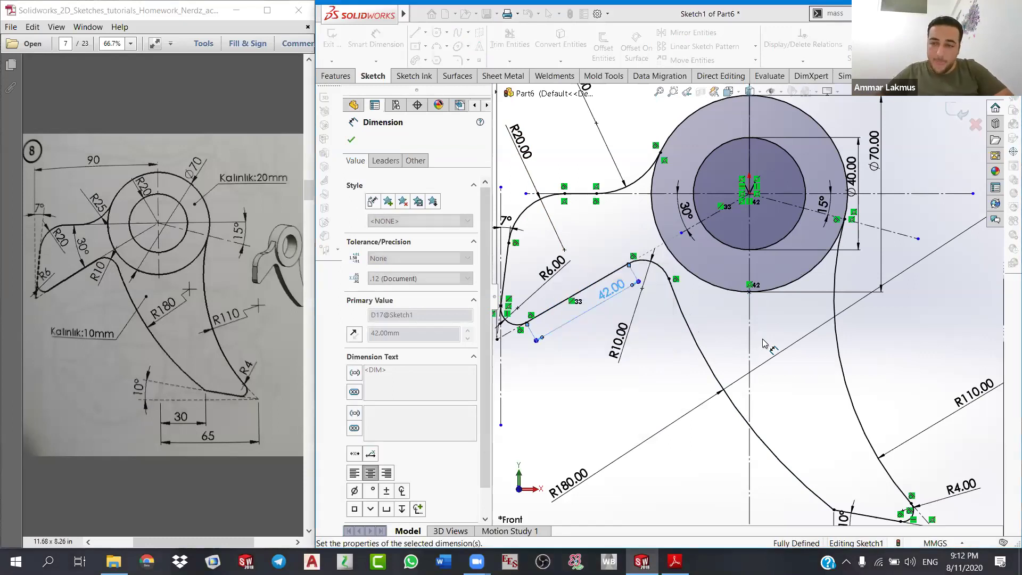
{"action": "scroll", "coordinate": [757, 319], "scroll_direction": "up", "scroll_amount": 1}
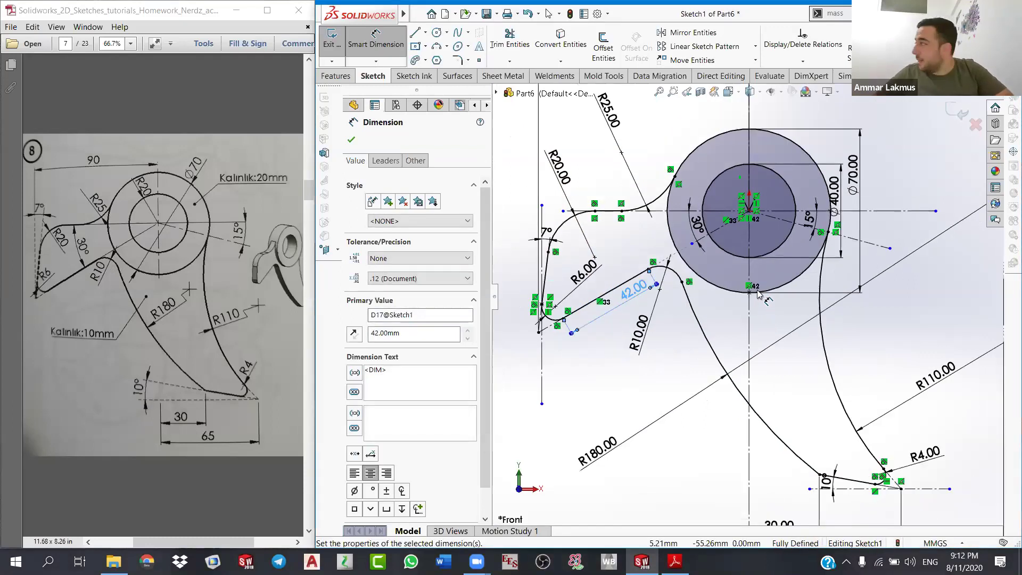
Step: Sketch a three-point arc with a radius of about 36.5 mm in the empty area to the upper left of the profile
{"action": "scroll", "coordinate": [757, 291], "scroll_direction": "up", "scroll_amount": 2}
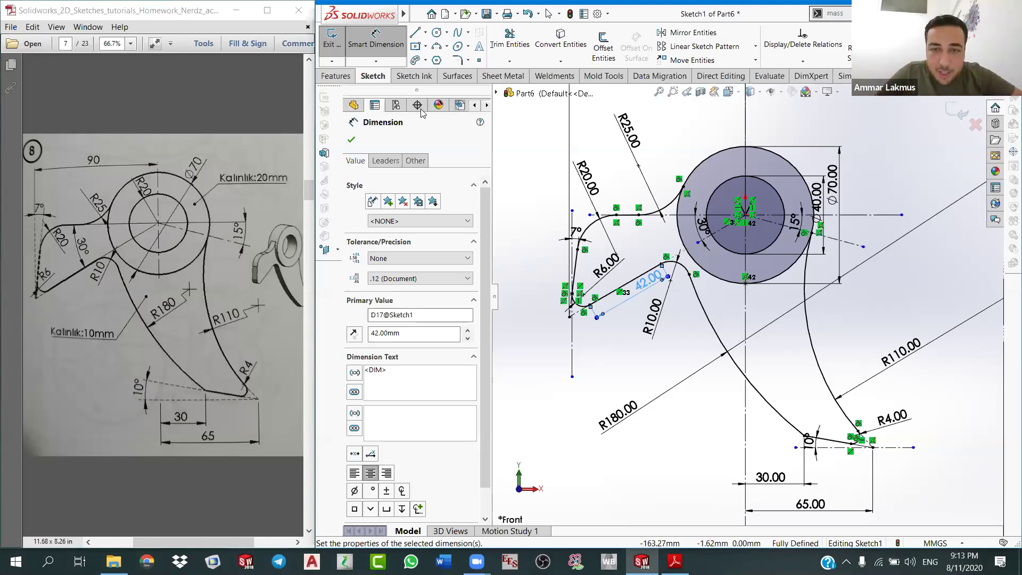
{"action": "key", "text": "f"}
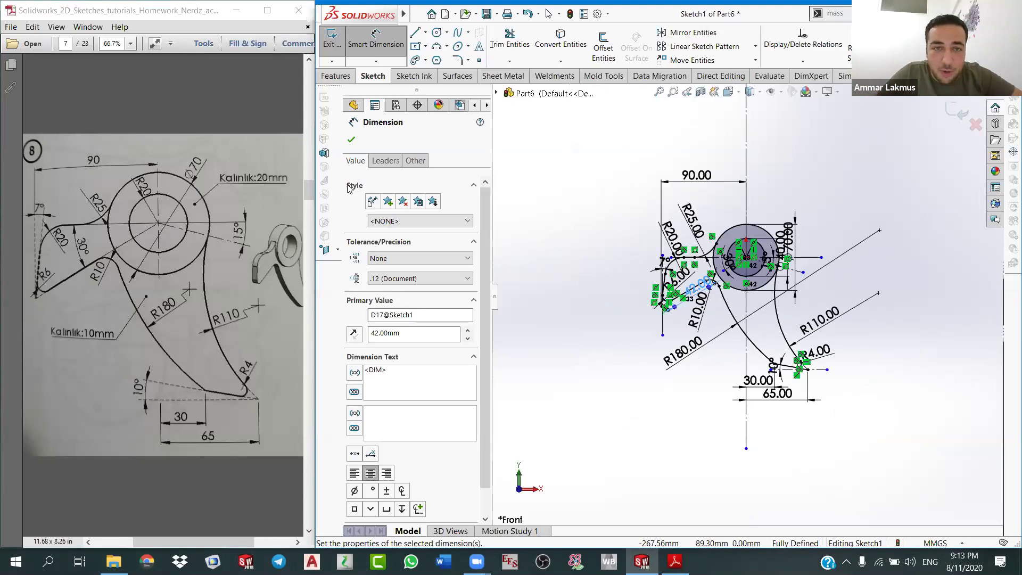
{"action": "left_click", "coordinate": [437, 46]}
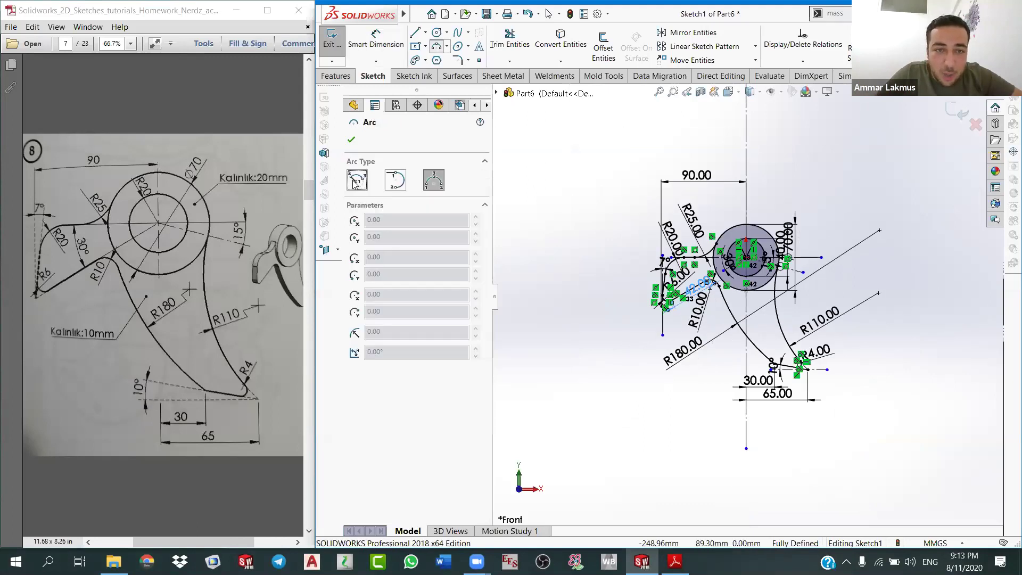
{"action": "left_click", "coordinate": [447, 46]}
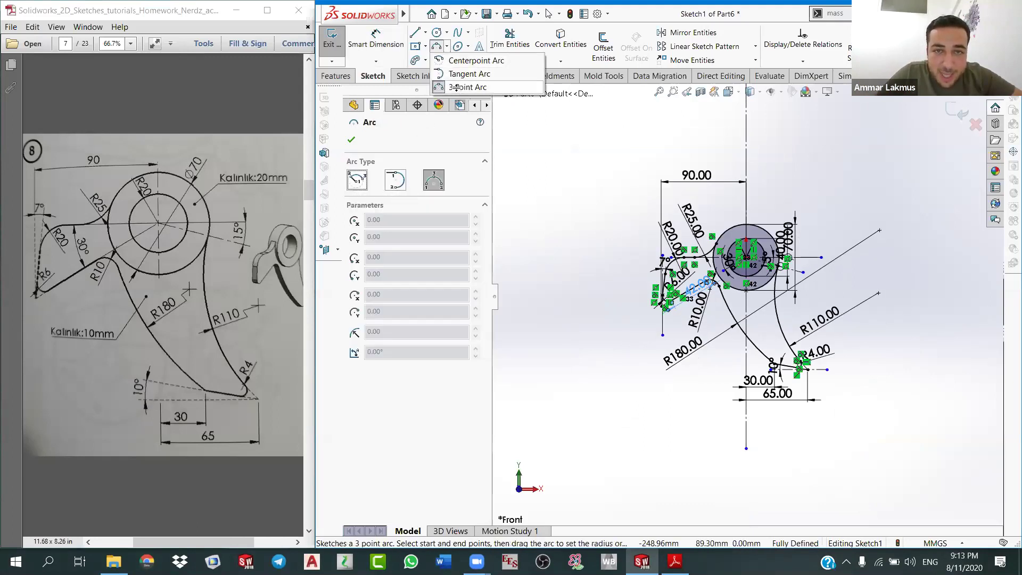
{"action": "left_click", "coordinate": [455, 87]}
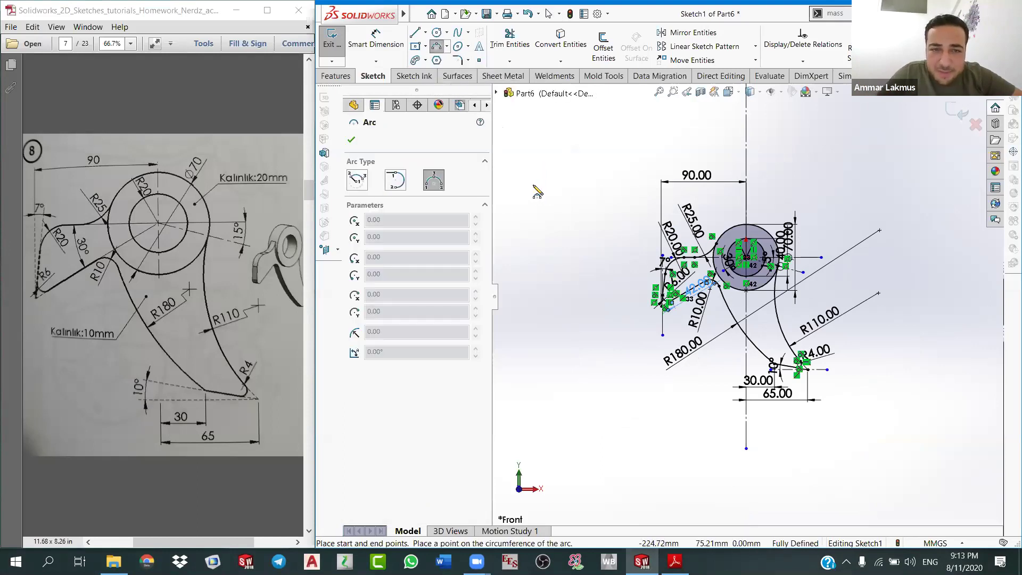
{"action": "left_click", "coordinate": [528, 182]}
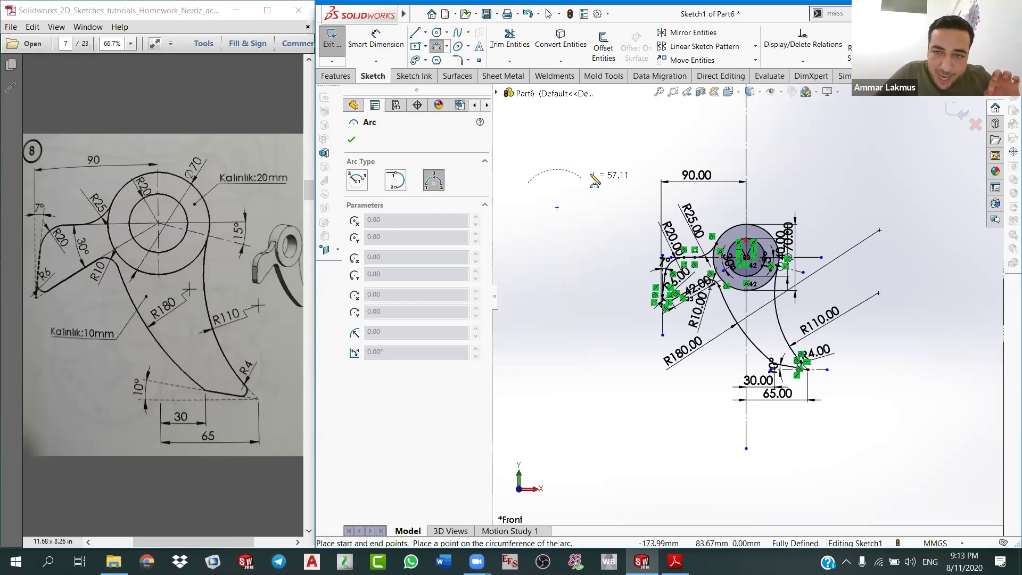
{"action": "left_click", "coordinate": [561, 153]}
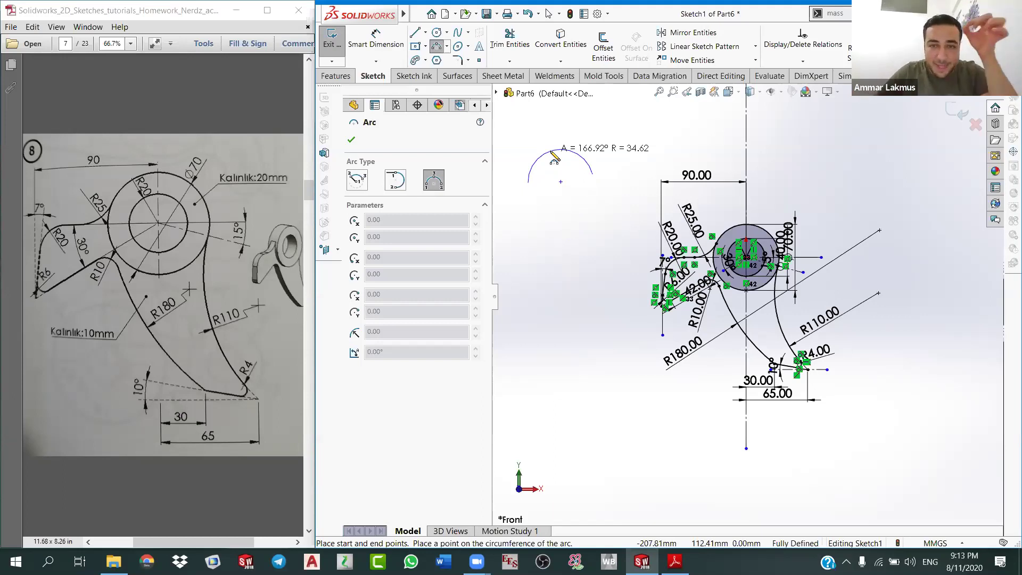
{"action": "left_click", "coordinate": [557, 156]}
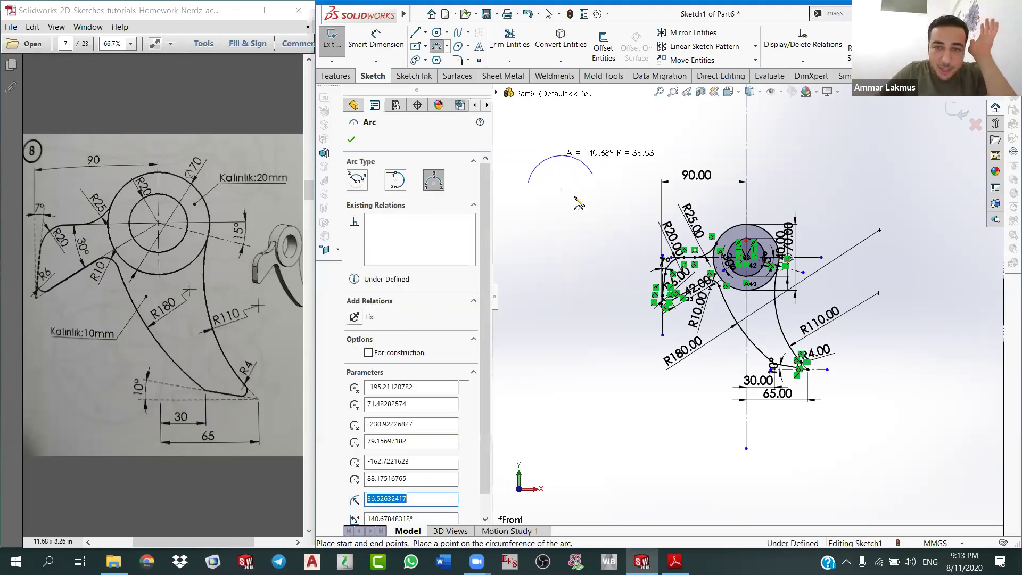
{"action": "right_click", "coordinate": [563, 159]}
{"action": "left_click", "coordinate": [591, 206]}
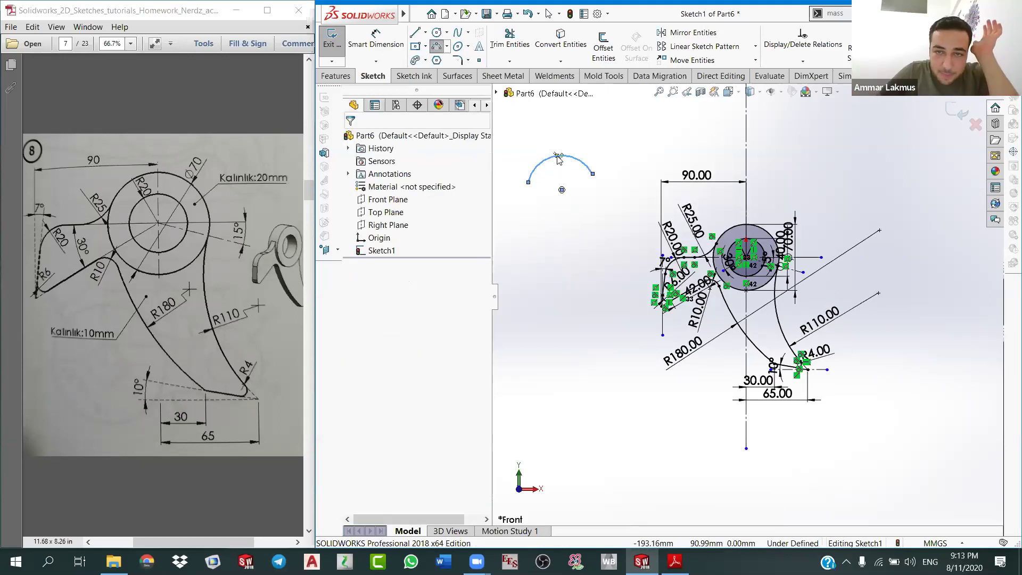
Step: Draw a construction circle centred on the new arc's centre point and passing through the arc's right endpoint
{"action": "left_click", "coordinate": [560, 156]}
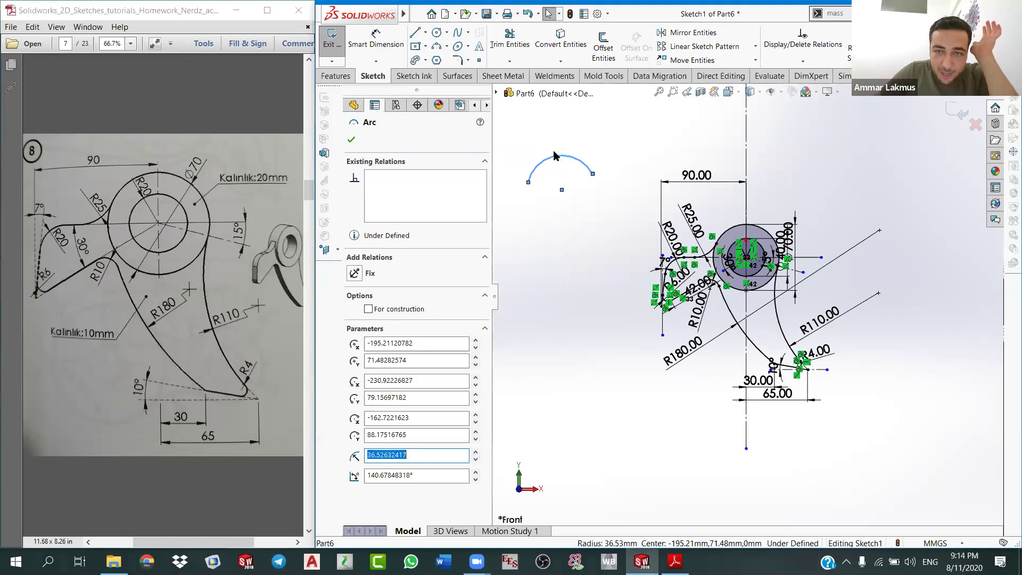
{"action": "scroll", "coordinate": [590, 183], "scroll_direction": "down", "scroll_amount": 3}
{"action": "key", "text": "Escape"}
{"action": "left_click", "coordinate": [586, 187]}
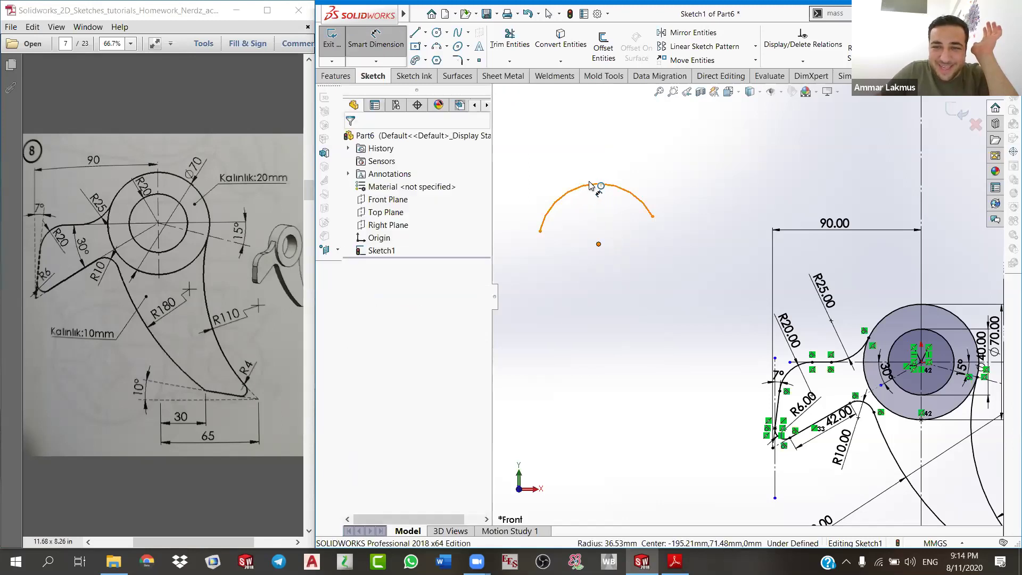
{"action": "left_click", "coordinate": [446, 47]}
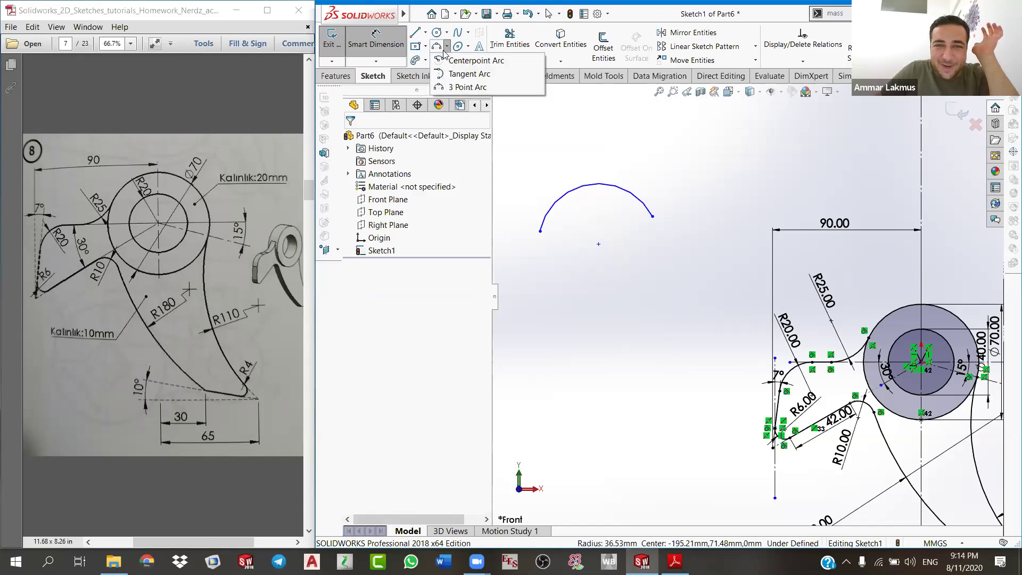
{"action": "left_click", "coordinate": [460, 87]}
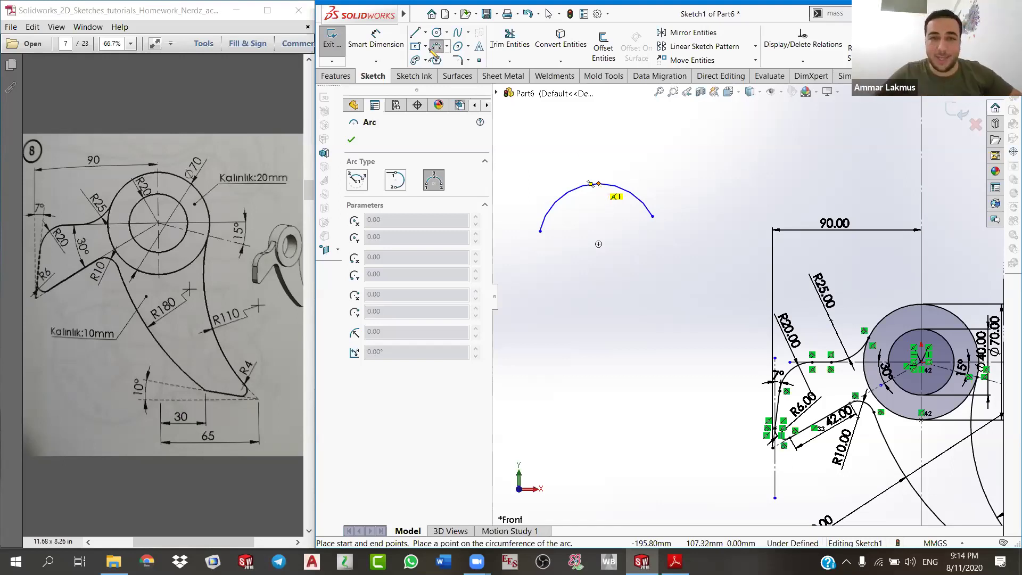
{"action": "left_click", "coordinate": [447, 33]}
{"action": "left_click", "coordinate": [452, 47]}
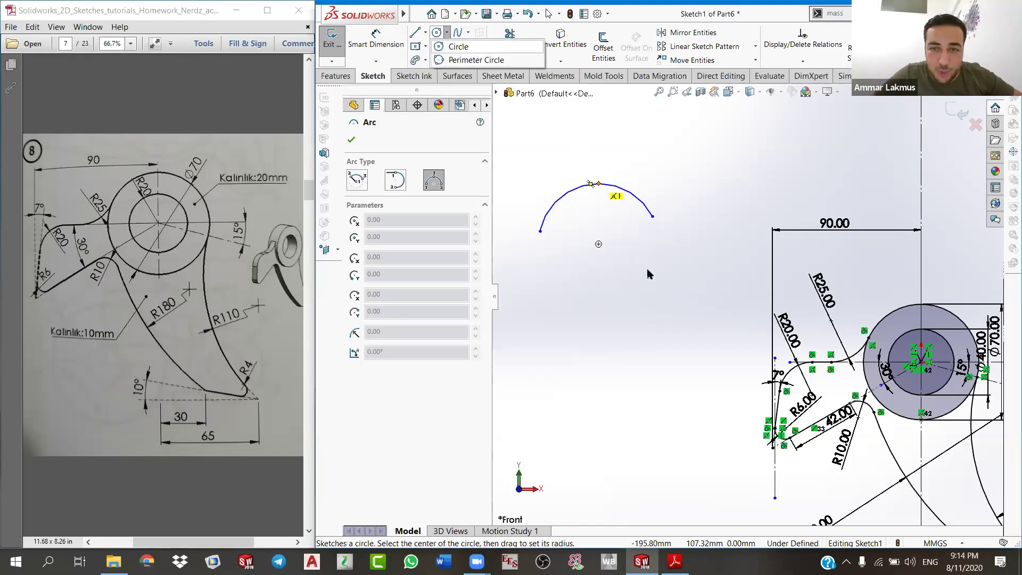
{"action": "left_click", "coordinate": [652, 216]}
{"action": "left_click", "coordinate": [383, 349]}
{"action": "right_click", "coordinate": [599, 315]}
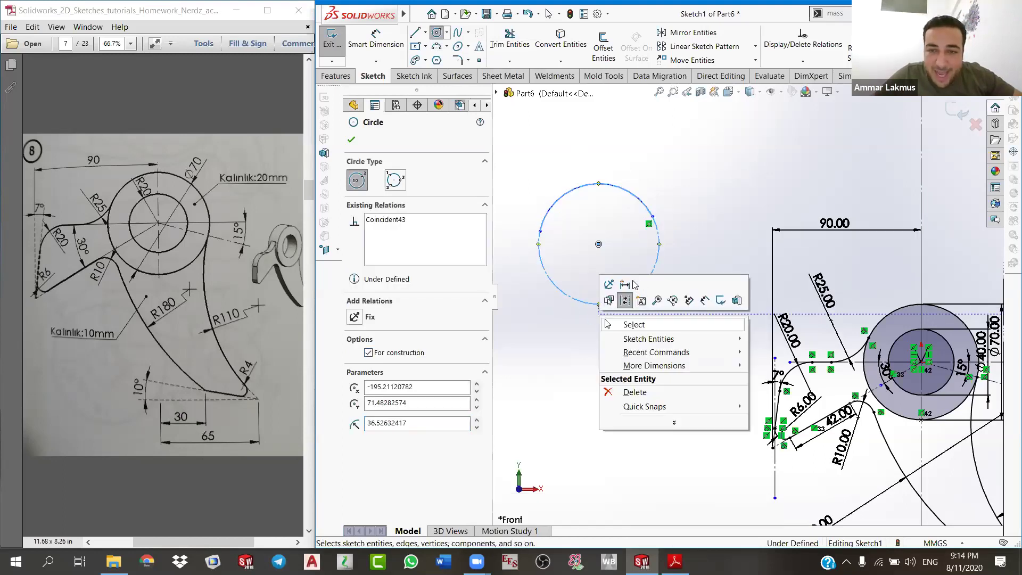
{"action": "left_click", "coordinate": [620, 324]}
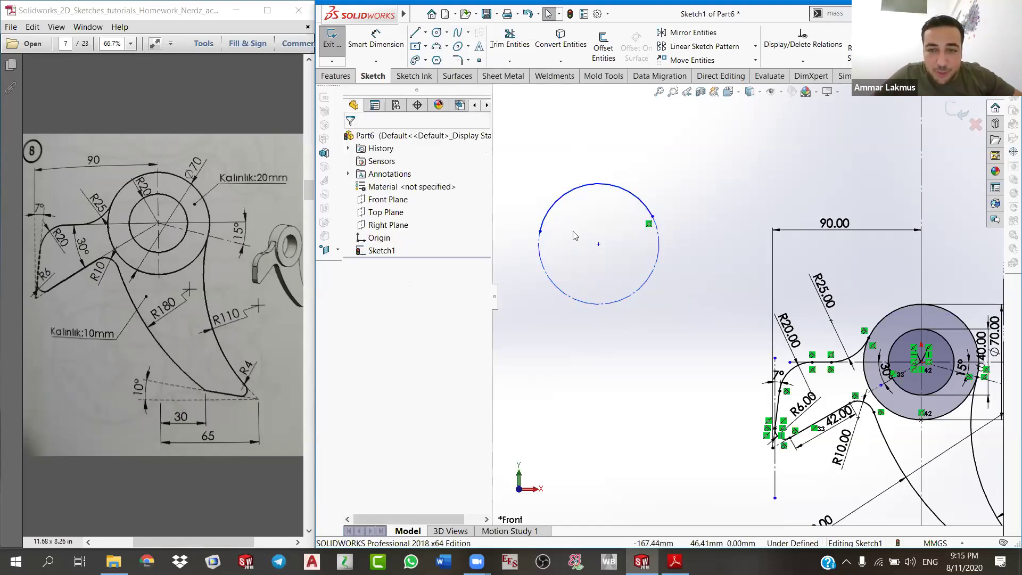
{"action": "right_click", "coordinate": [598, 250]}
{"action": "left_click", "coordinate": [591, 253]}
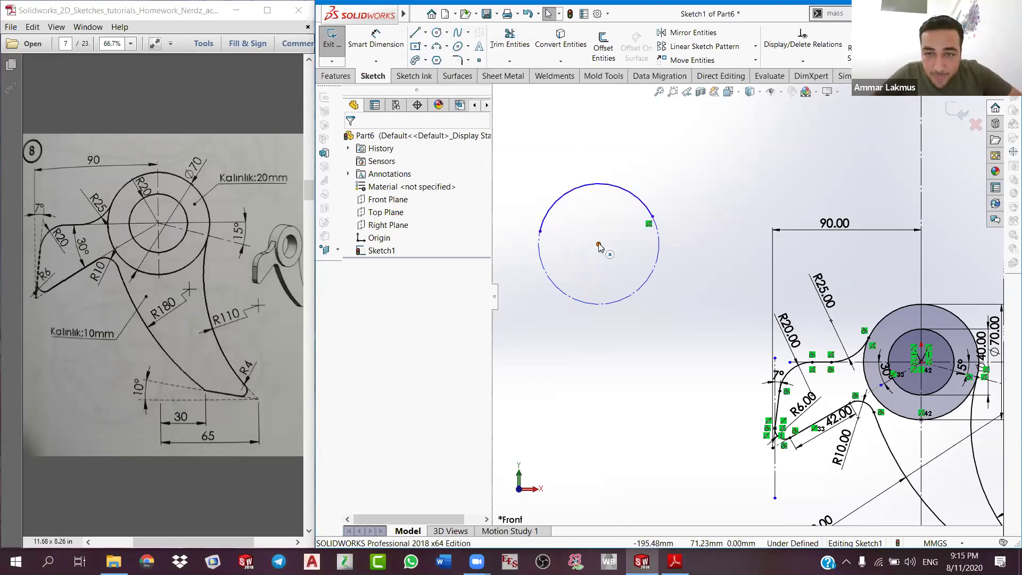
Step: Place the arc's left endpoint on the construction circle's lower left side and slide its right endpoint along the circle to near the top
{"action": "scroll", "coordinate": [617, 253], "scroll_direction": "down", "scroll_amount": 3}
{"action": "scroll", "coordinate": [635, 261], "scroll_direction": "down", "scroll_amount": 1}
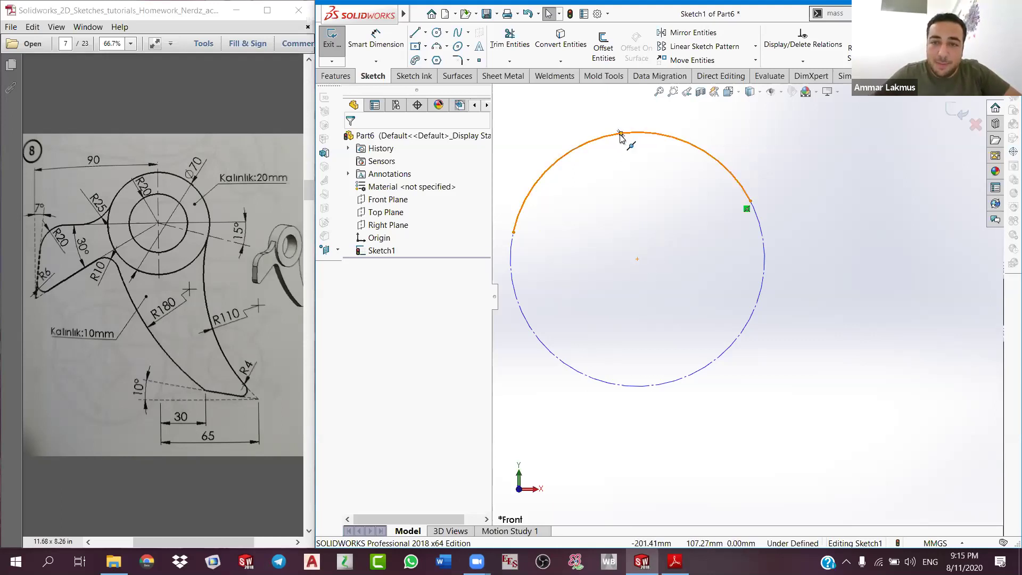
{"action": "left_click", "coordinate": [597, 144]}
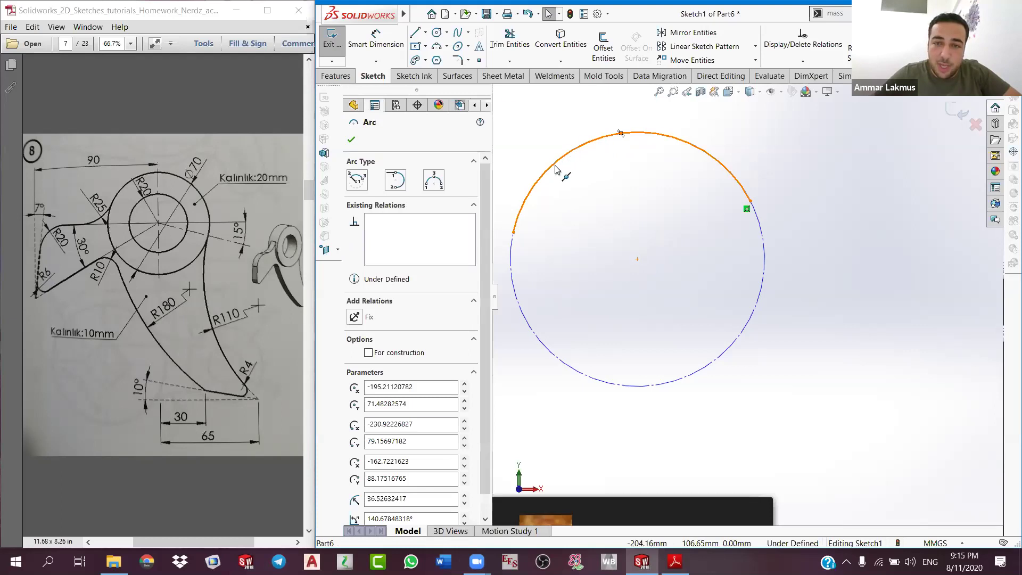
{"action": "left_click_drag", "start_coordinate": [514, 236], "coordinate": [502, 279]}
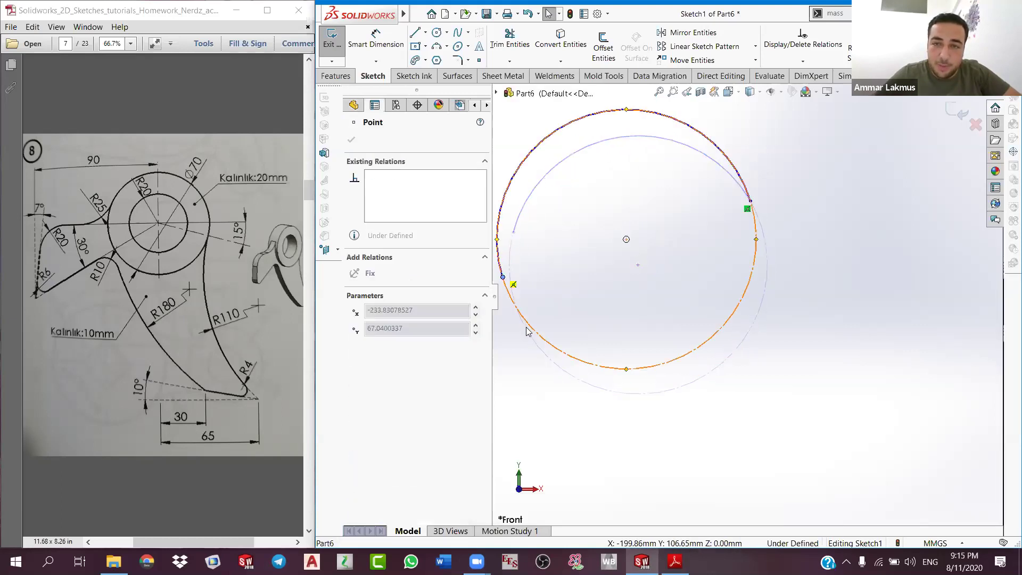
{"action": "left_click_drag", "start_coordinate": [526, 327], "coordinate": [526, 326]}
{"action": "left_click_drag", "start_coordinate": [750, 201], "coordinate": [707, 168]}
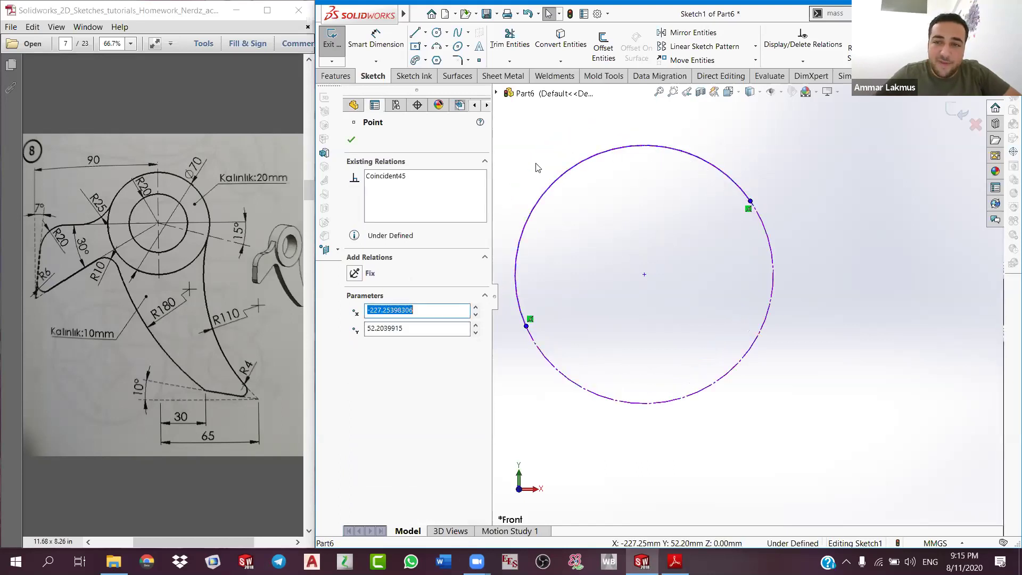
{"action": "left_click_drag", "start_coordinate": [540, 198], "coordinate": [541, 199]}
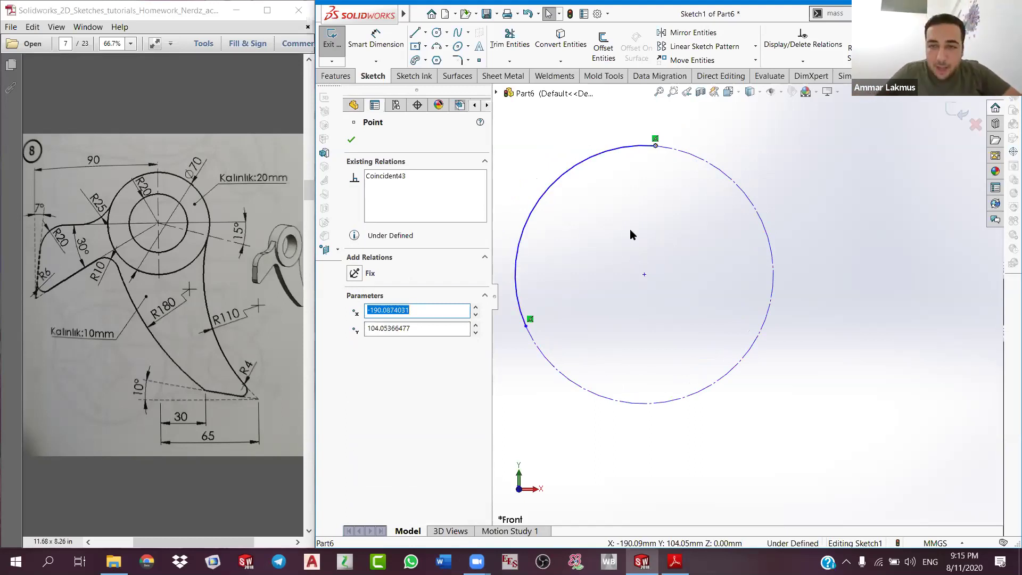
{"action": "scroll", "coordinate": [630, 229], "scroll_direction": "up", "scroll_amount": 1}
{"action": "left_click", "coordinate": [353, 139]}
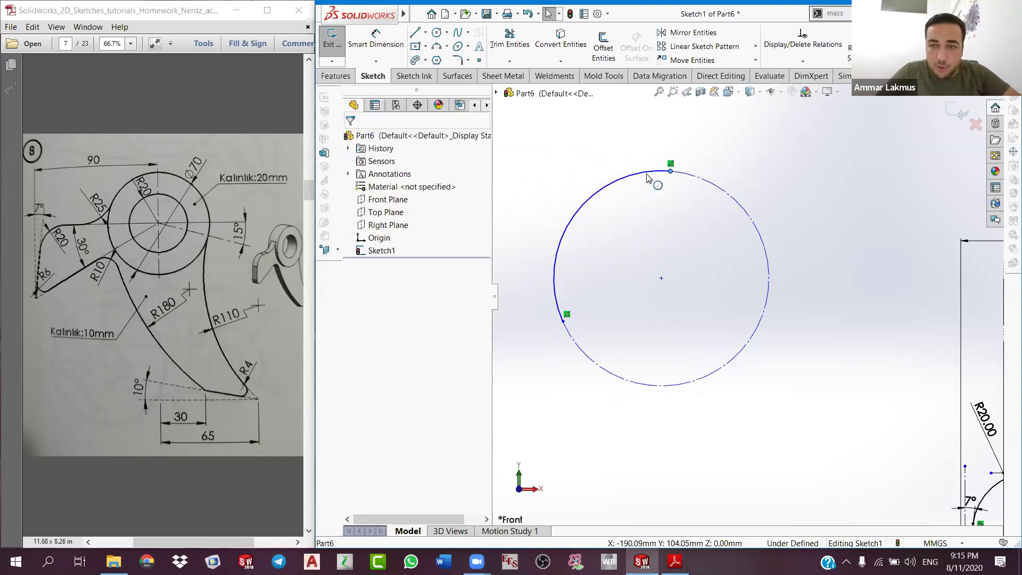
Step: Delete the practice arc together with its construction circle
{"action": "left_click", "coordinate": [650, 175]}
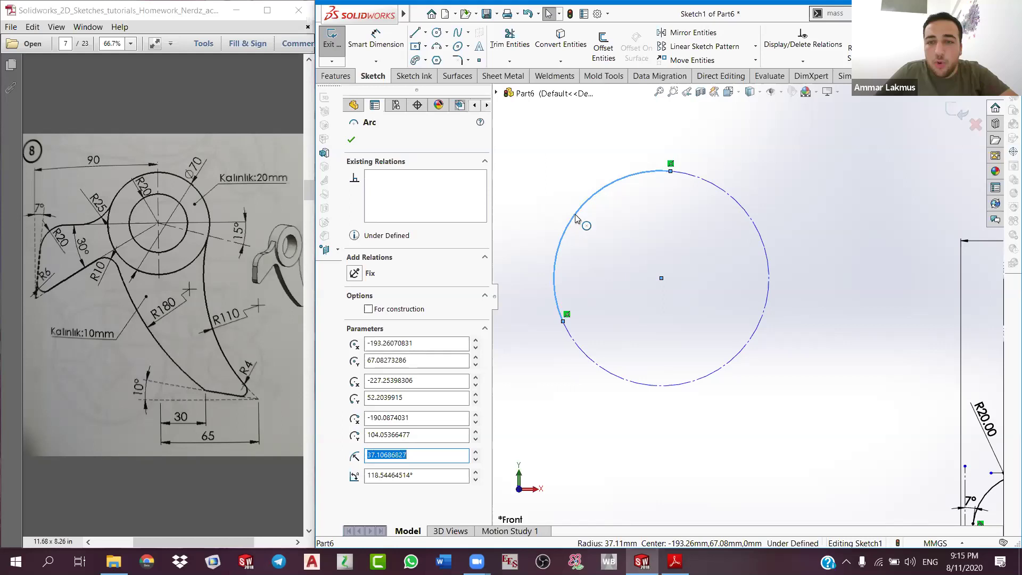
{"action": "scroll", "coordinate": [822, 278], "scroll_direction": "up", "scroll_amount": 3}
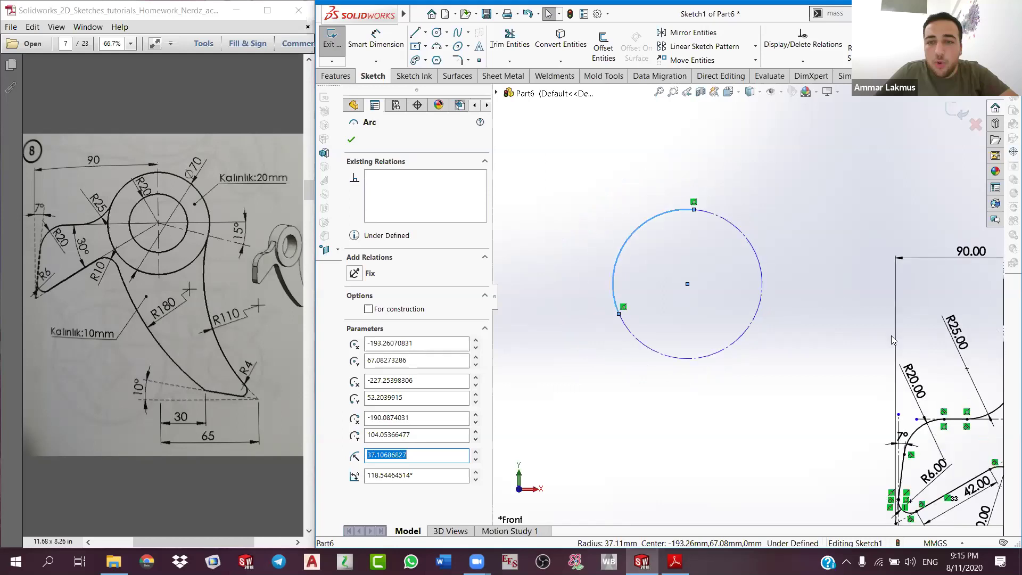
{"action": "scroll", "coordinate": [913, 382], "scroll_direction": "up", "scroll_amount": 2}
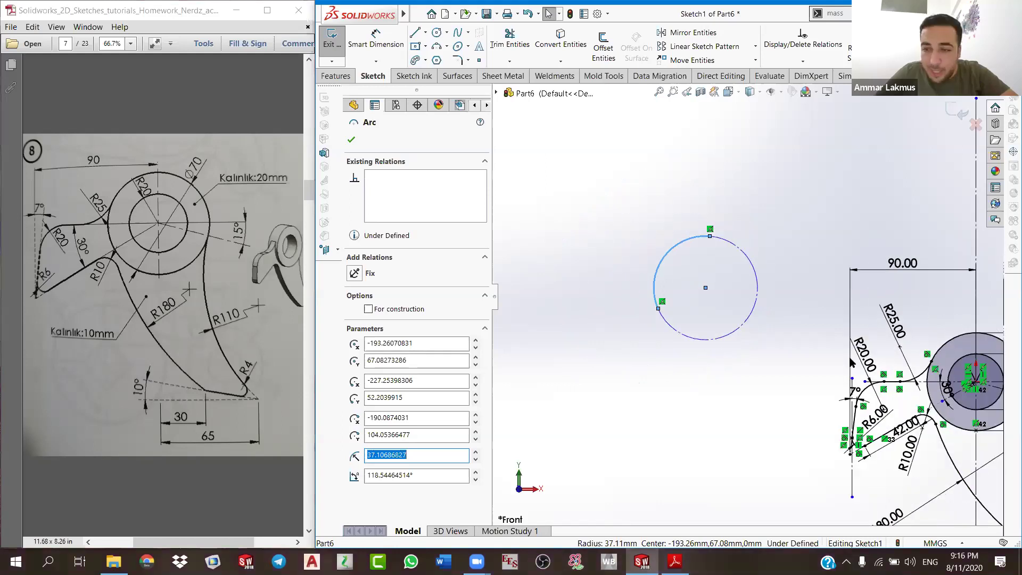
{"action": "scroll", "coordinate": [822, 343], "scroll_direction": "down", "scroll_amount": 4}
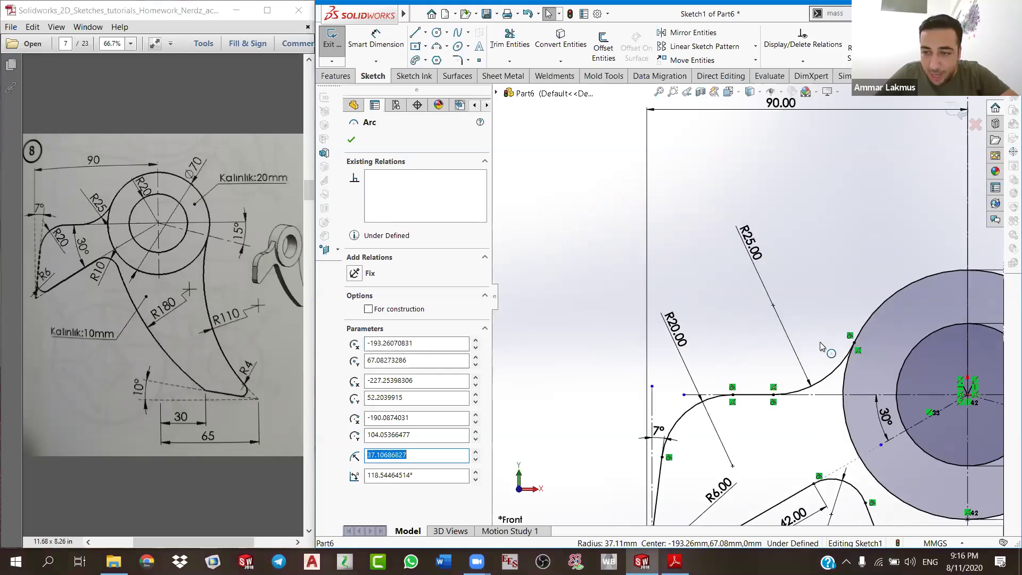
{"action": "scroll", "coordinate": [822, 346], "scroll_direction": "down", "scroll_amount": 2}
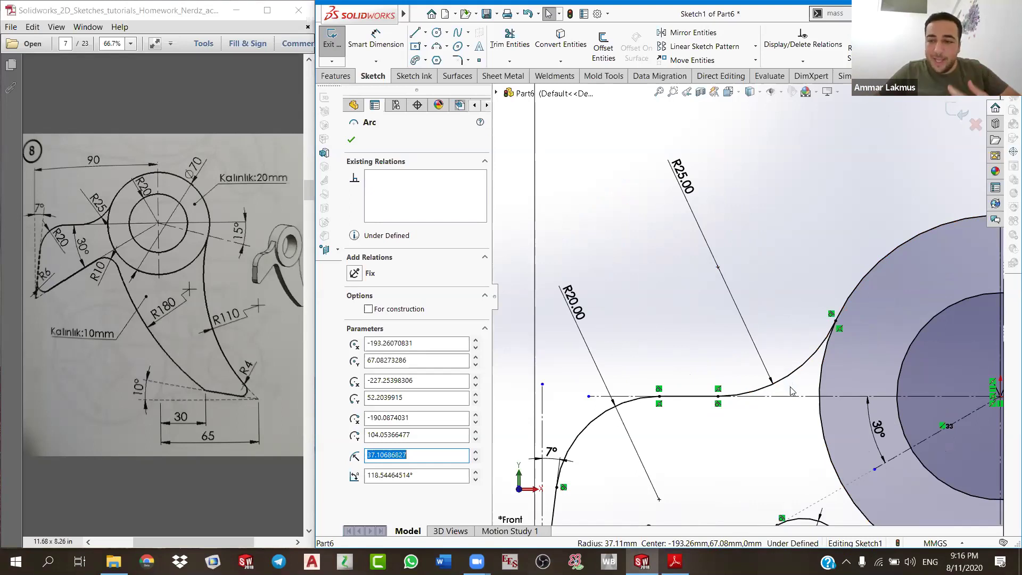
{"action": "scroll", "coordinate": [639, 256], "scroll_direction": "up", "scroll_amount": 5}
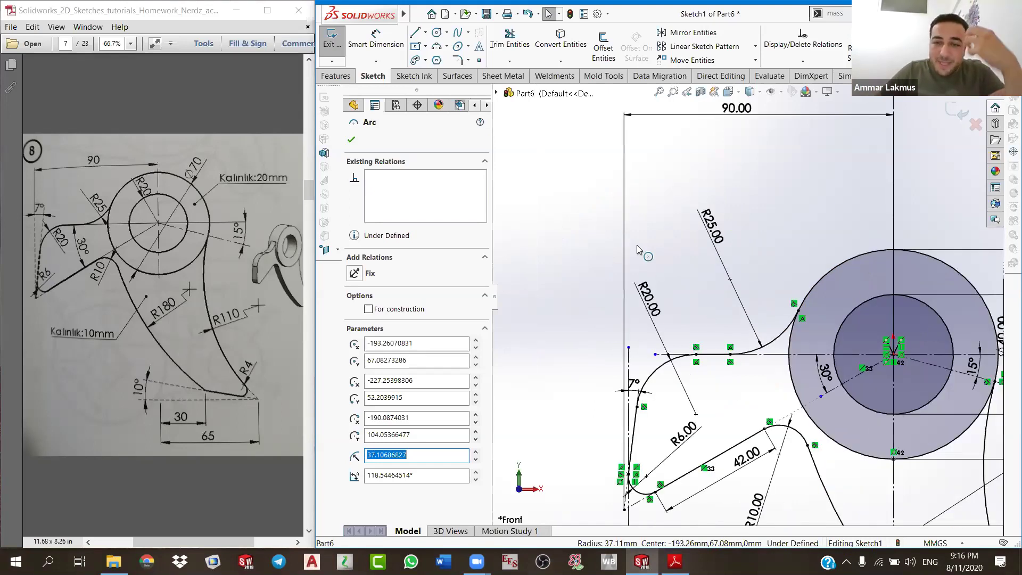
{"action": "left_click", "coordinate": [631, 228]}
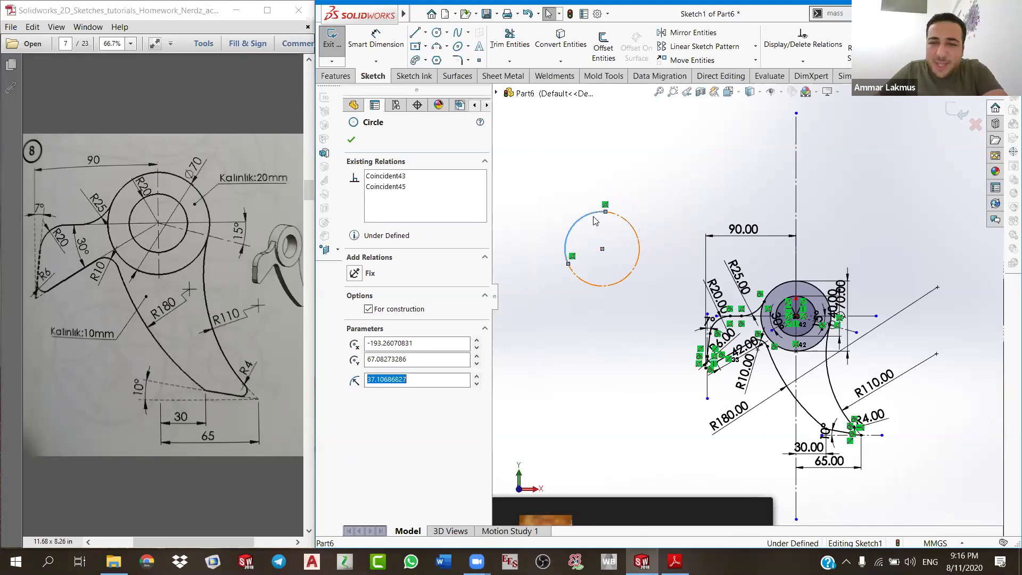
{"action": "key", "text": "Delete"}
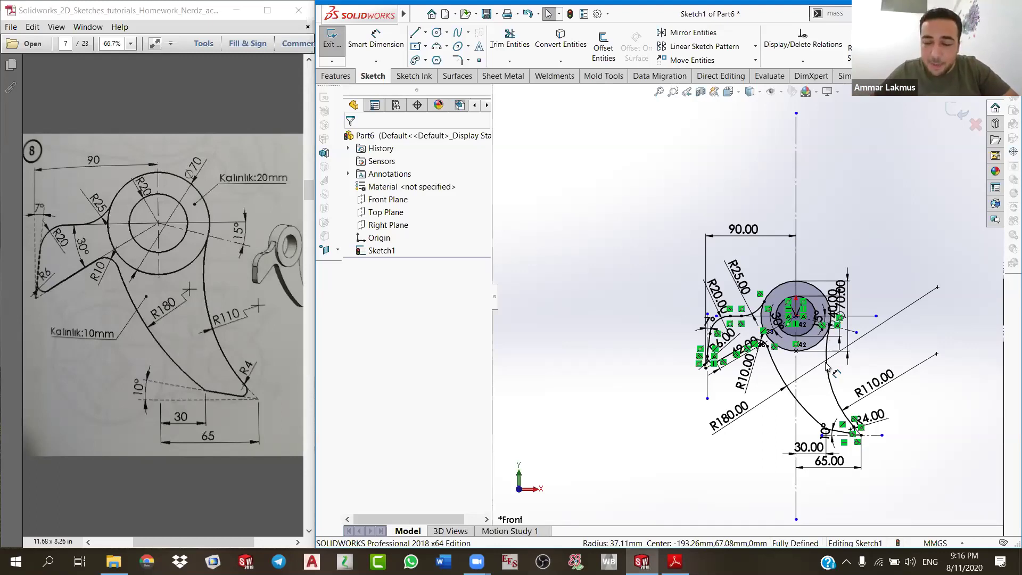
Step: Inspect the definition of the shared endpoint of the R10 and R180 arcs
{"action": "scroll", "coordinate": [825, 364], "scroll_direction": "down", "scroll_amount": 1}
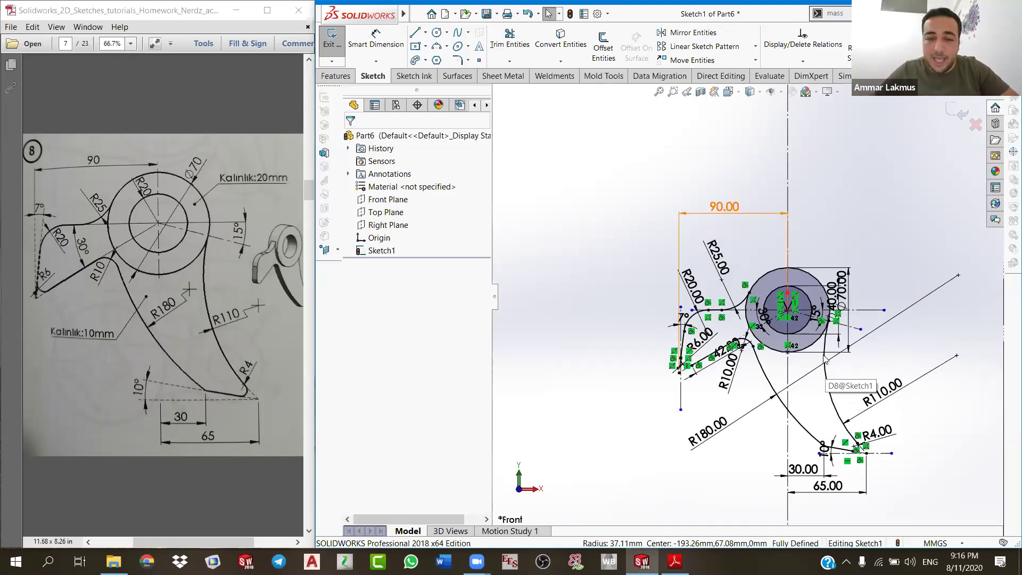
{"action": "scroll", "coordinate": [825, 362], "scroll_direction": "down", "scroll_amount": 1}
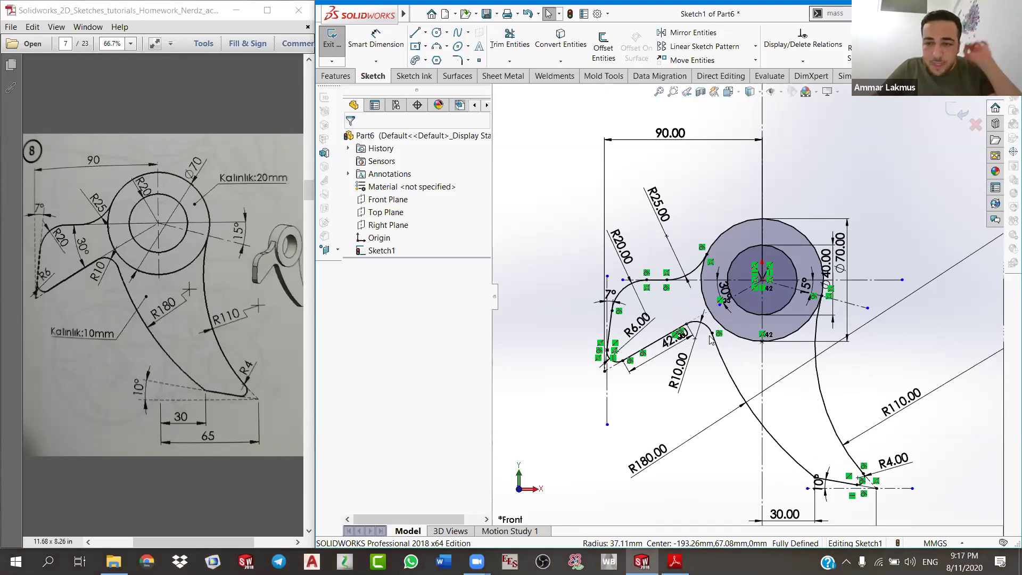
{"action": "scroll", "coordinate": [718, 334], "scroll_direction": "up", "scroll_amount": 2}
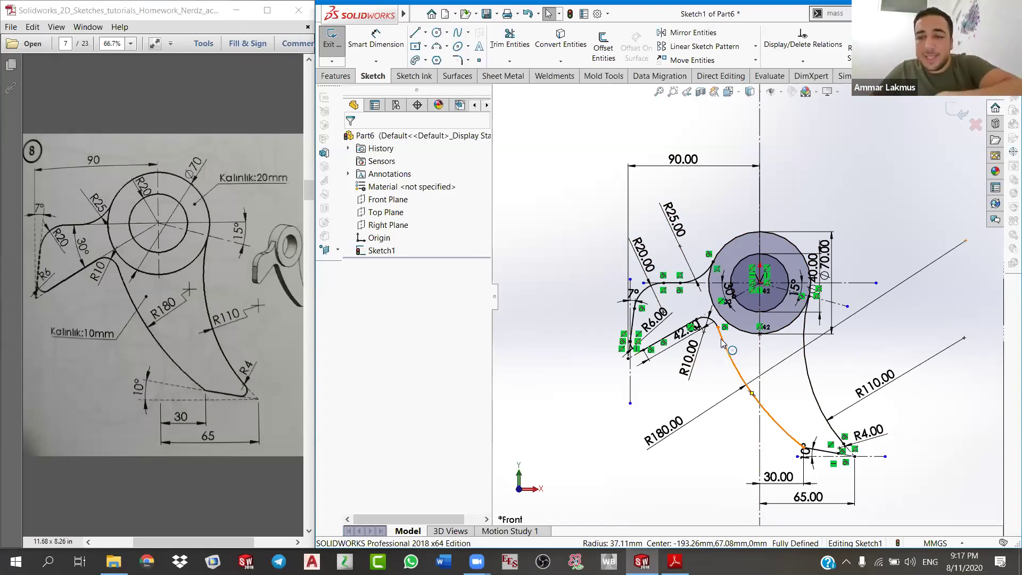
{"action": "left_click", "coordinate": [717, 328]}
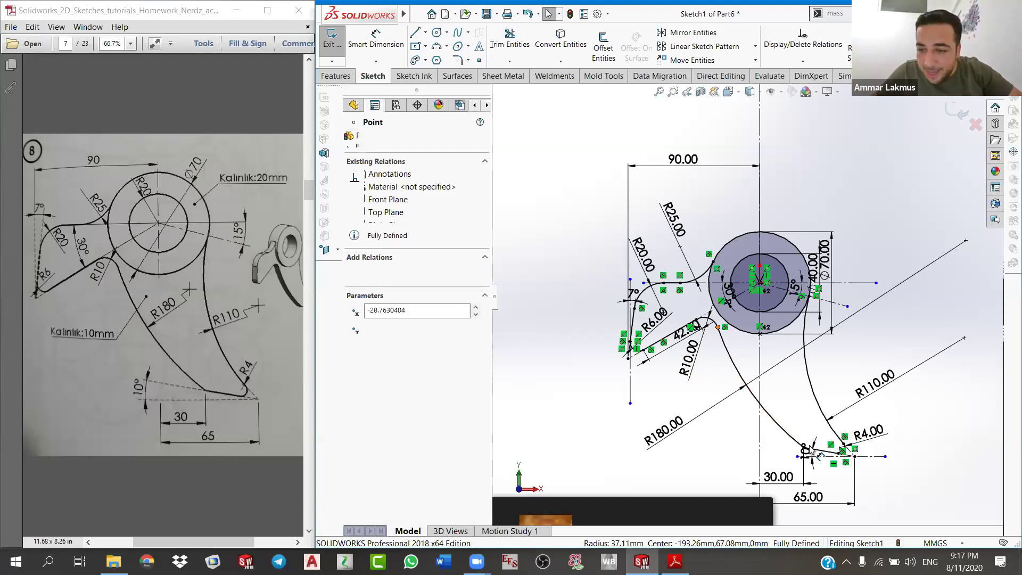
Step: Inspect the relations of the hook tip's construction point at the end of the 65 mm dimension
{"action": "left_click", "coordinate": [854, 456]}
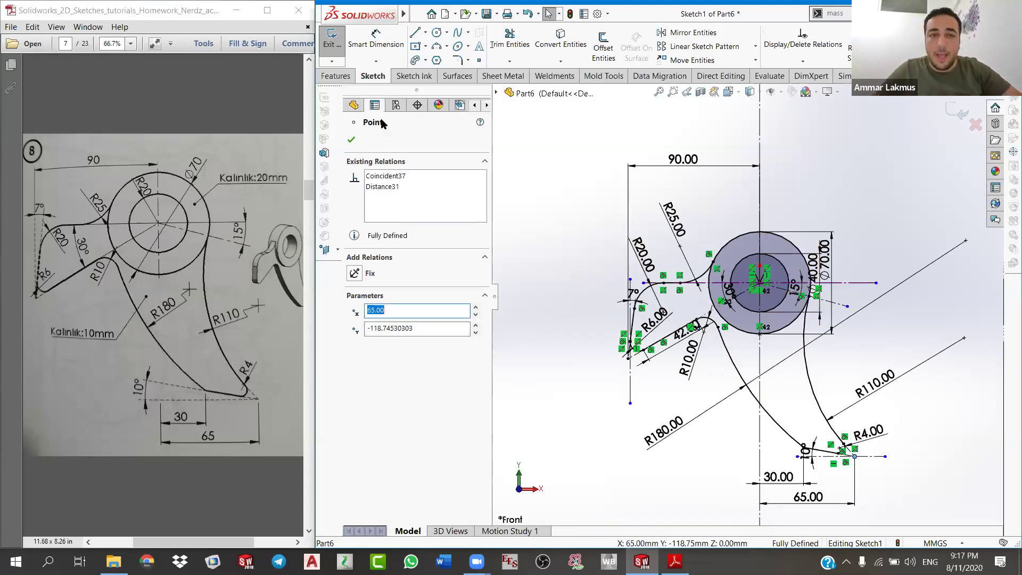
{"action": "left_click", "coordinate": [350, 139]}
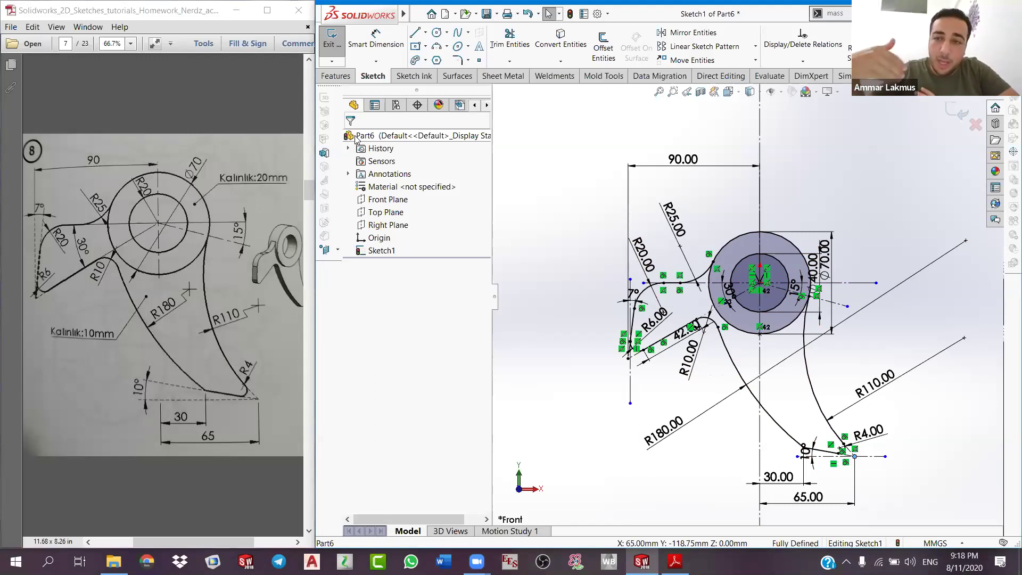
{"action": "left_click", "coordinate": [337, 75]}
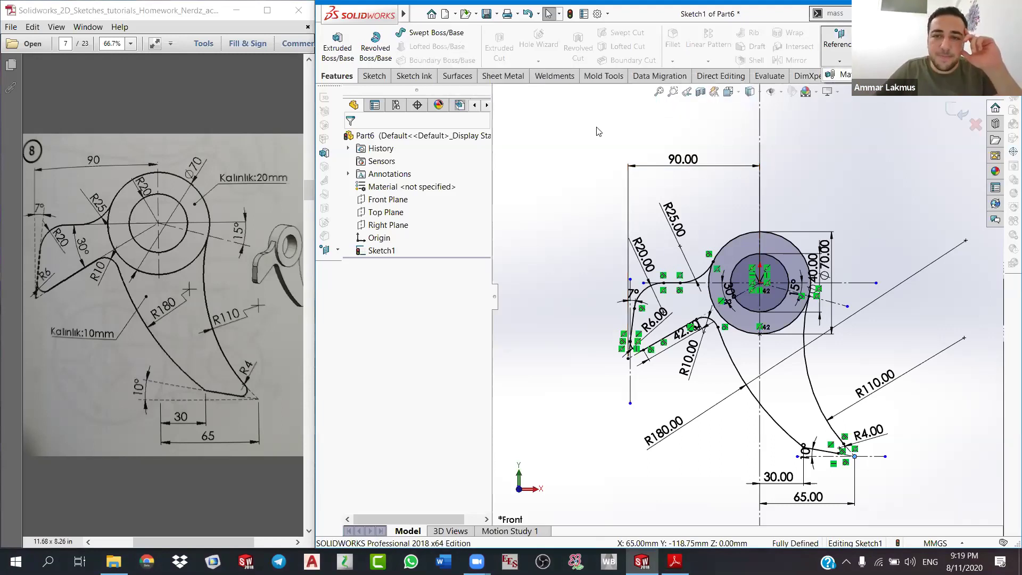
{"action": "left_click", "coordinate": [467, 78]}
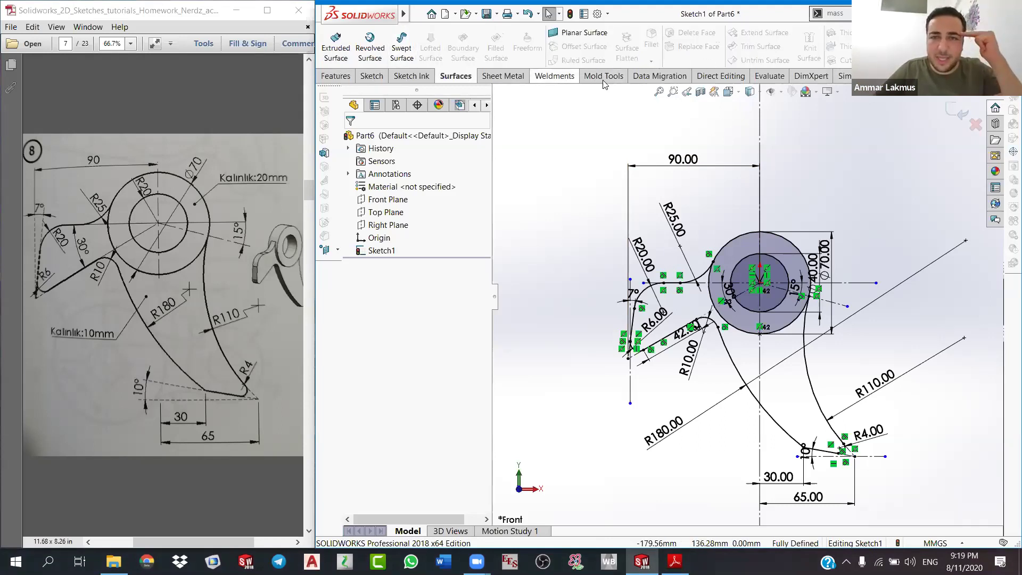
{"action": "left_click", "coordinate": [844, 76]}
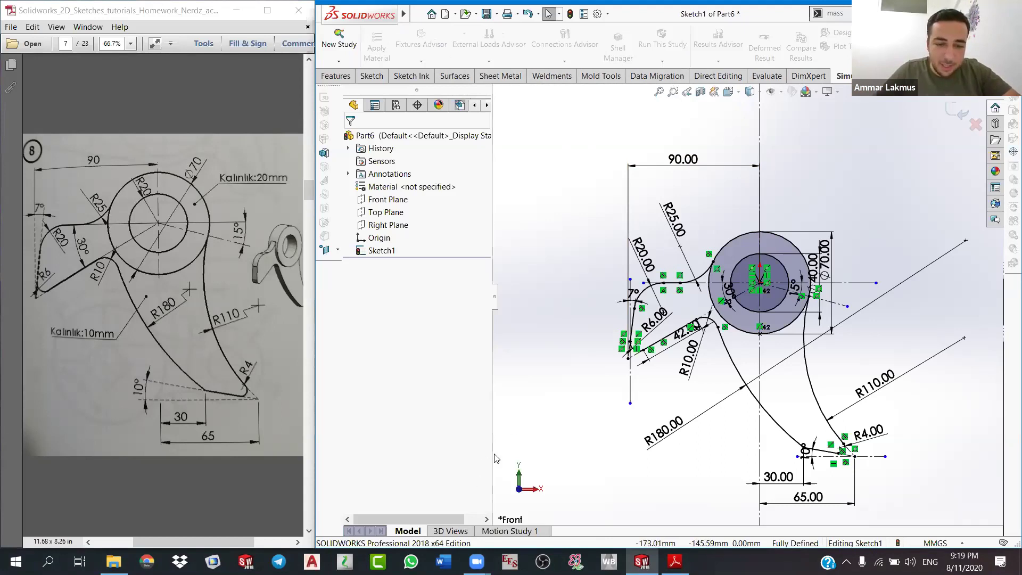
{"action": "left_click", "coordinate": [506, 531]}
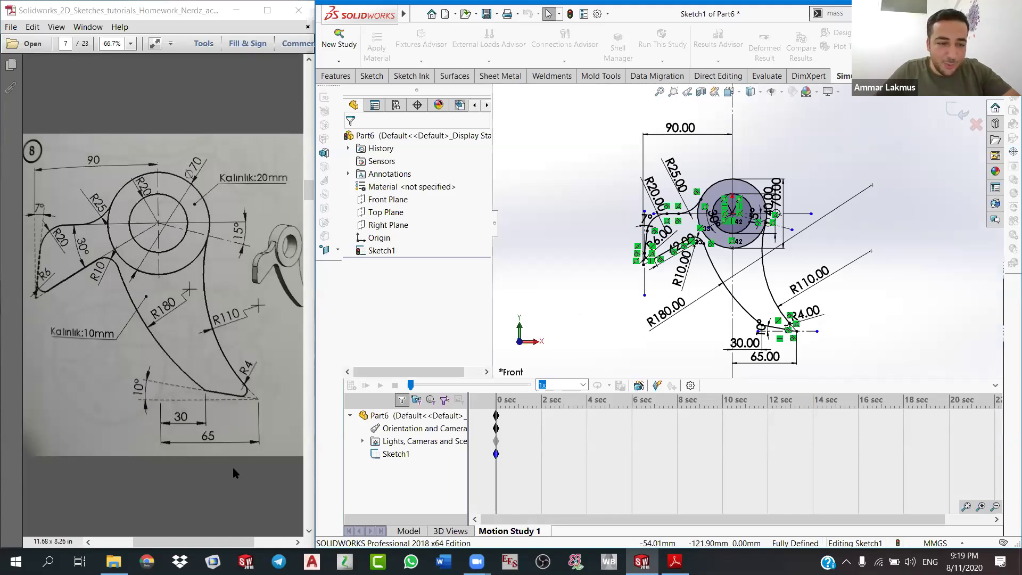
{"action": "left_click", "coordinate": [417, 532]}
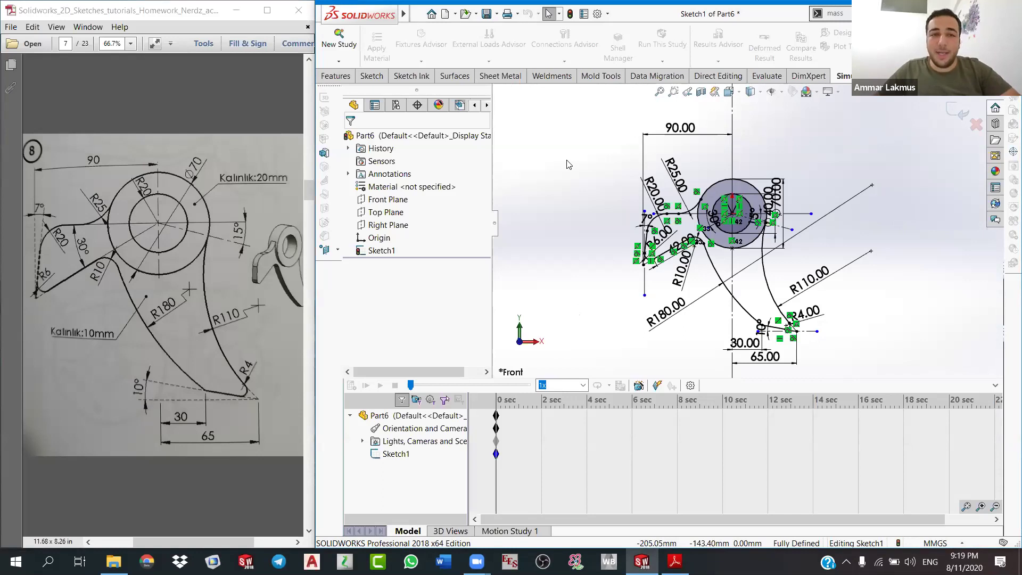
Step: Extrude the ring region between the 40 mm and 70 mm circles by 10 mm in both directions from the sketch plane
{"action": "left_click", "coordinate": [346, 80]}
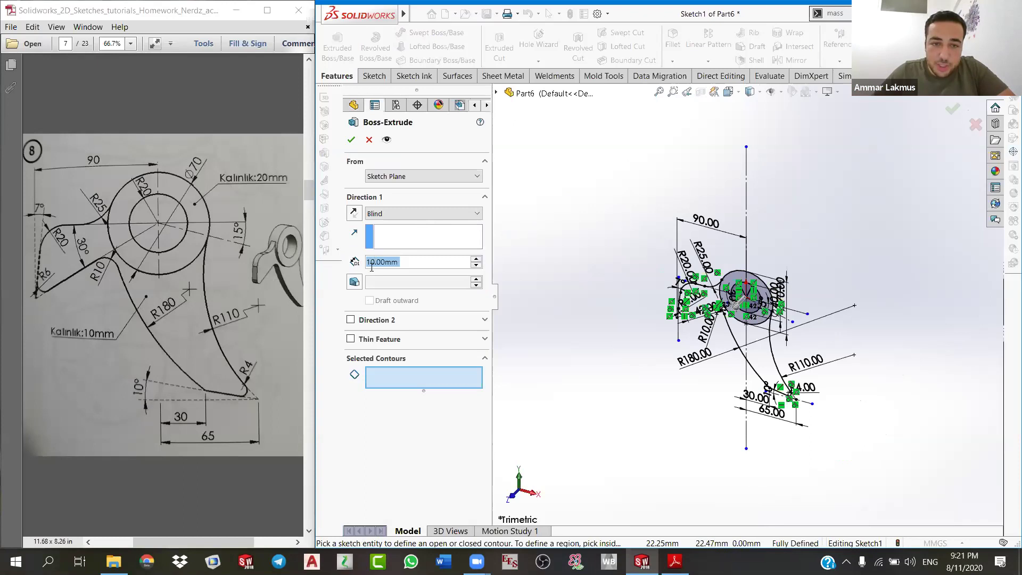
{"action": "type", "text": "20"}
{"action": "key", "text": "Return"}
{"action": "left_click", "coordinate": [351, 320]}
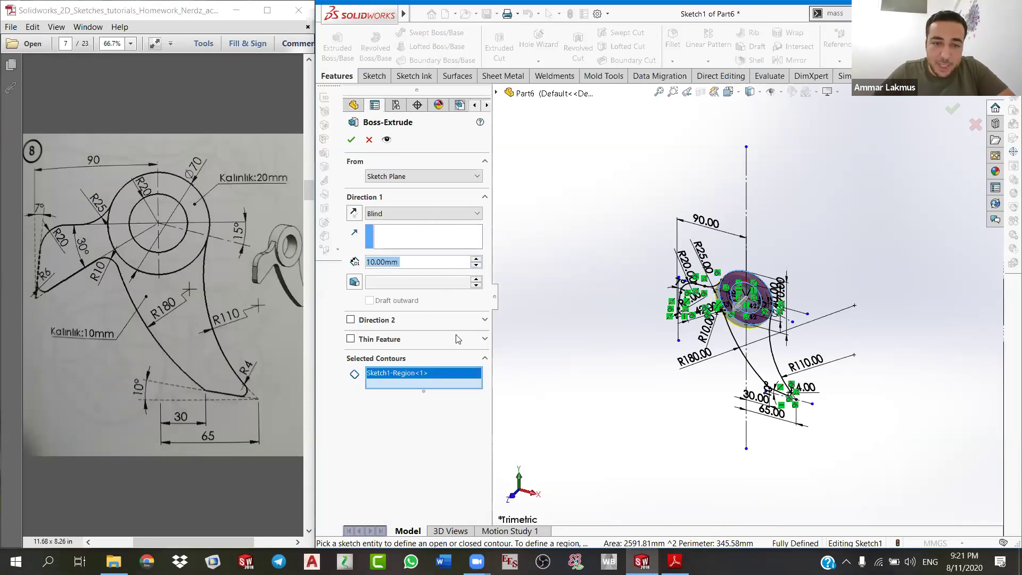
{"action": "left_click", "coordinate": [350, 140]}
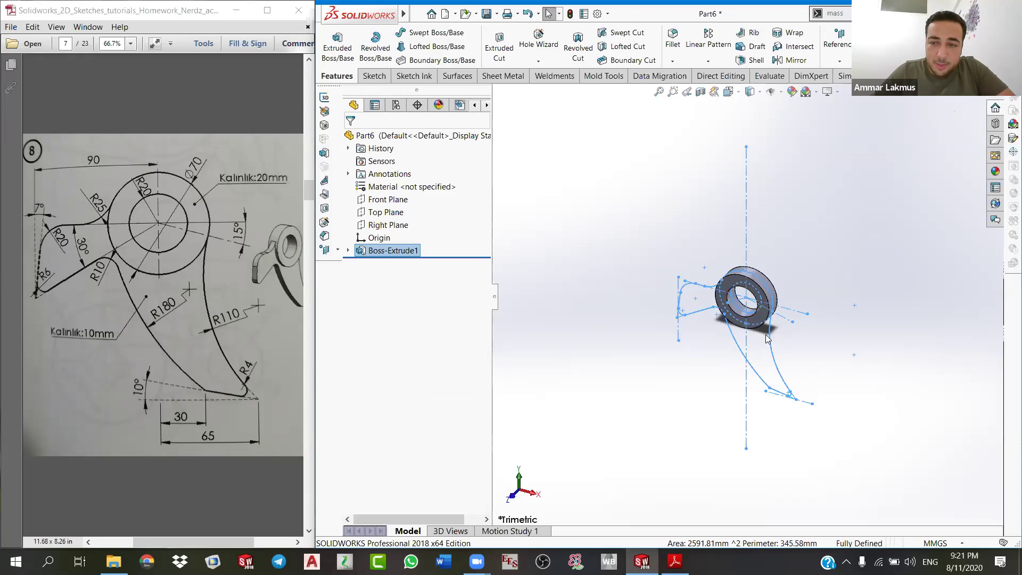
Step: Extrude the arm-and-hook region of the ring's sketch 5 mm in both directions, merged with the ring
{"action": "left_click", "coordinate": [348, 250]}
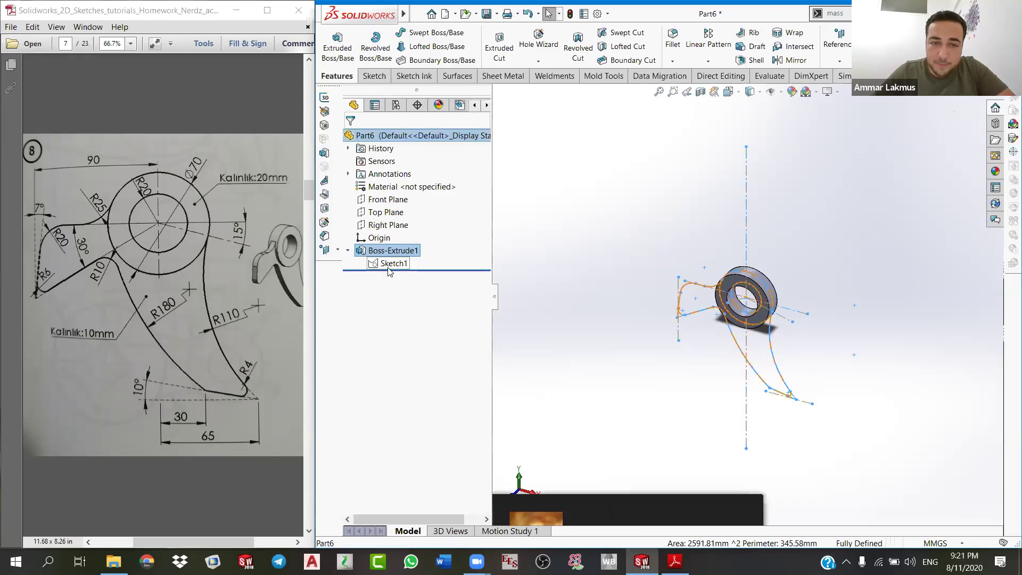
{"action": "left_click", "coordinate": [394, 263]}
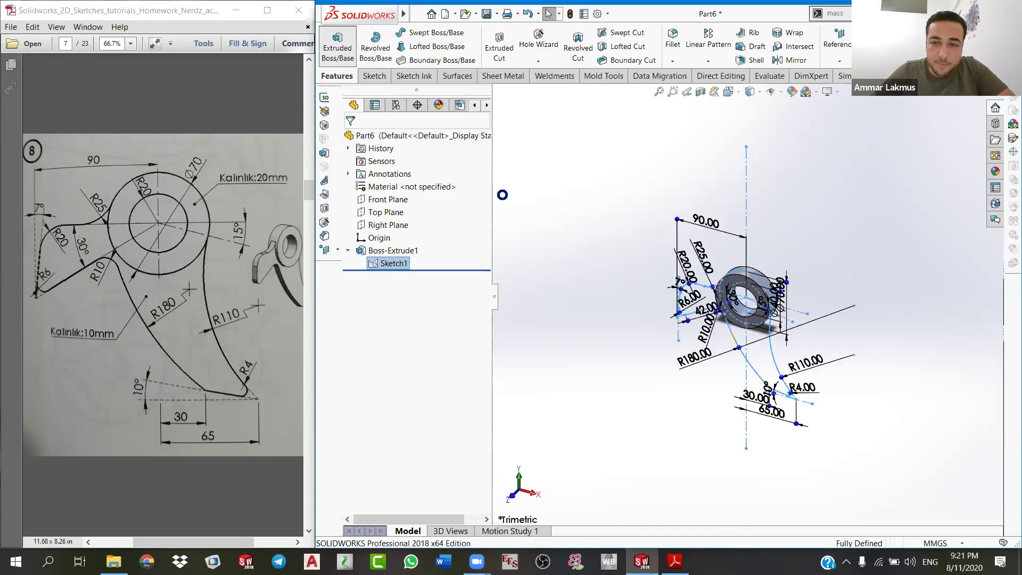
{"action": "left_click", "coordinate": [766, 363]}
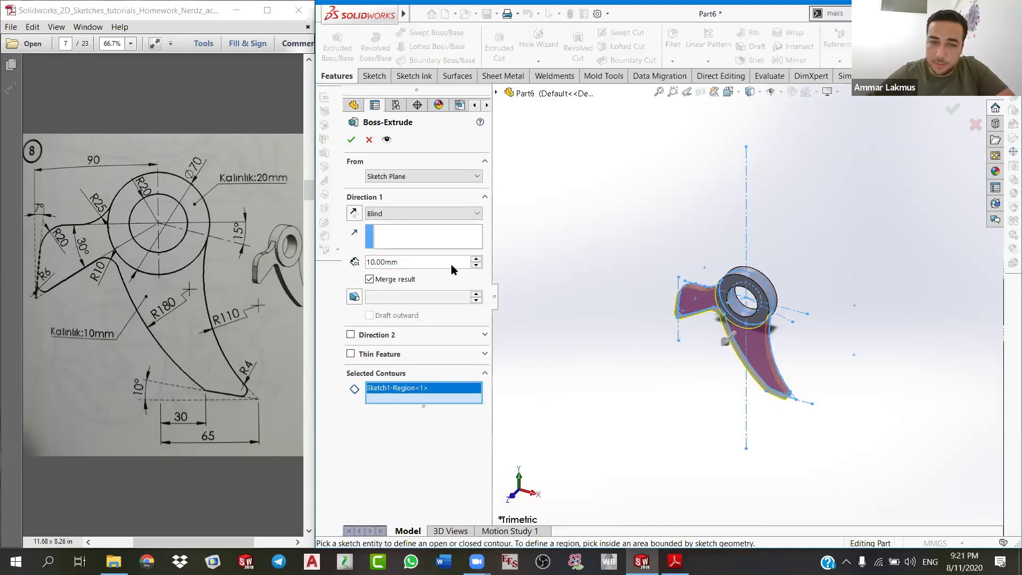
{"action": "double_click", "coordinate": [438, 366]}
{"action": "type", "text": "5"}
{"action": "key", "text": "Return"}
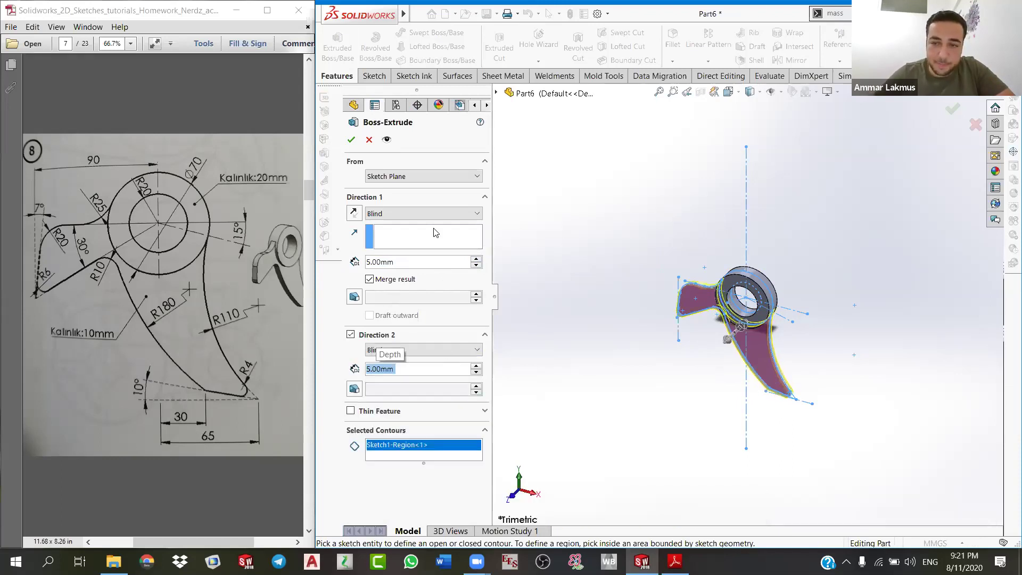
{"action": "left_click", "coordinate": [353, 142]}
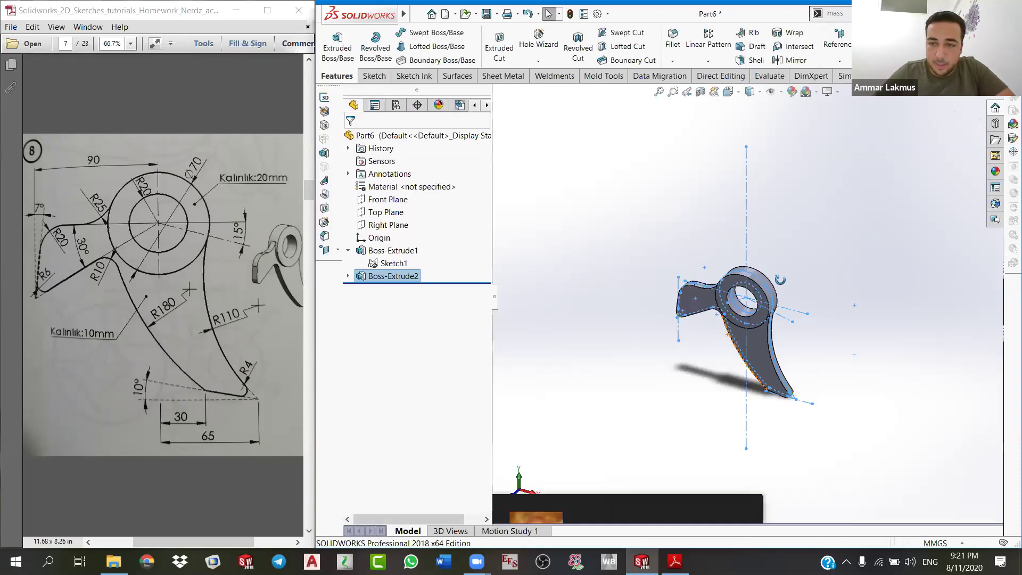
Step: Examine the extruded lever from several sides, comparing the thicker ring with the thinner arm and hook
{"action": "middle_click_drag", "start_coordinate": [899, 299], "coordinate": [756, 410]}
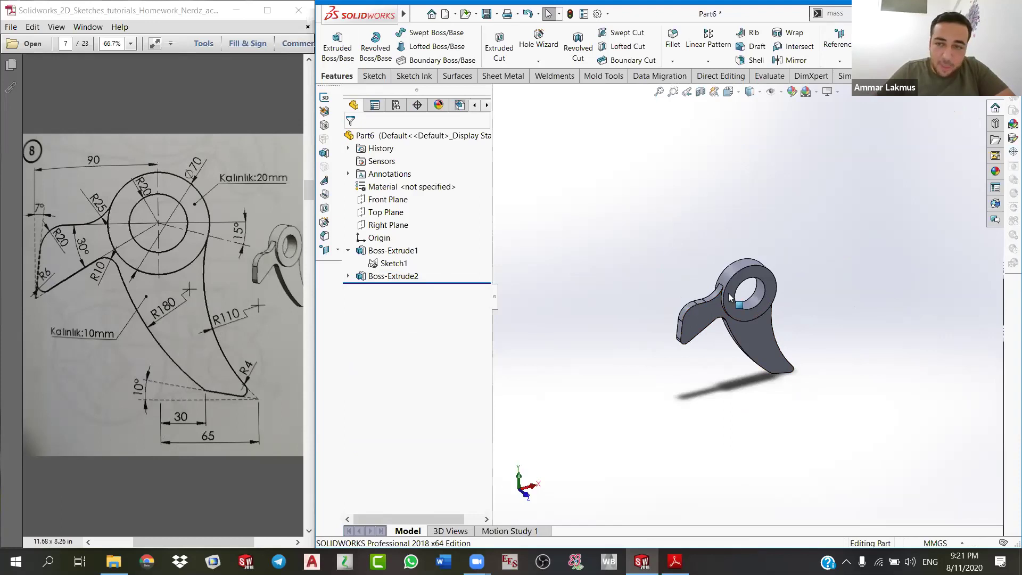
{"action": "middle_click_drag", "start_coordinate": [835, 356], "coordinate": [713, 231]}
{"action": "middle_click_drag", "start_coordinate": [695, 279], "coordinate": [721, 365]}
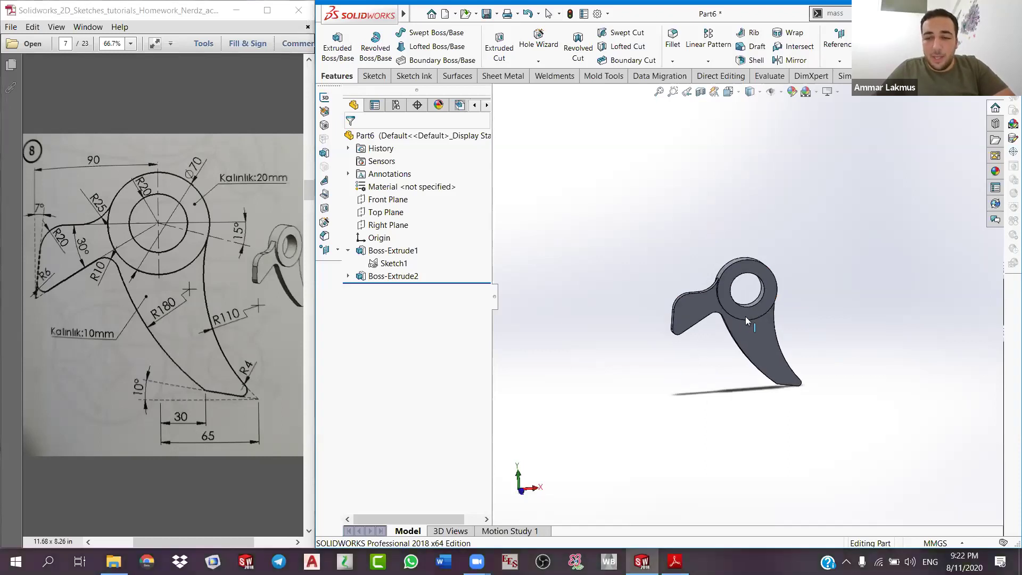
{"action": "middle_click_drag", "start_coordinate": [744, 305], "coordinate": [748, 278]}
{"action": "scroll", "coordinate": [747, 277], "scroll_direction": "down", "scroll_amount": 2}
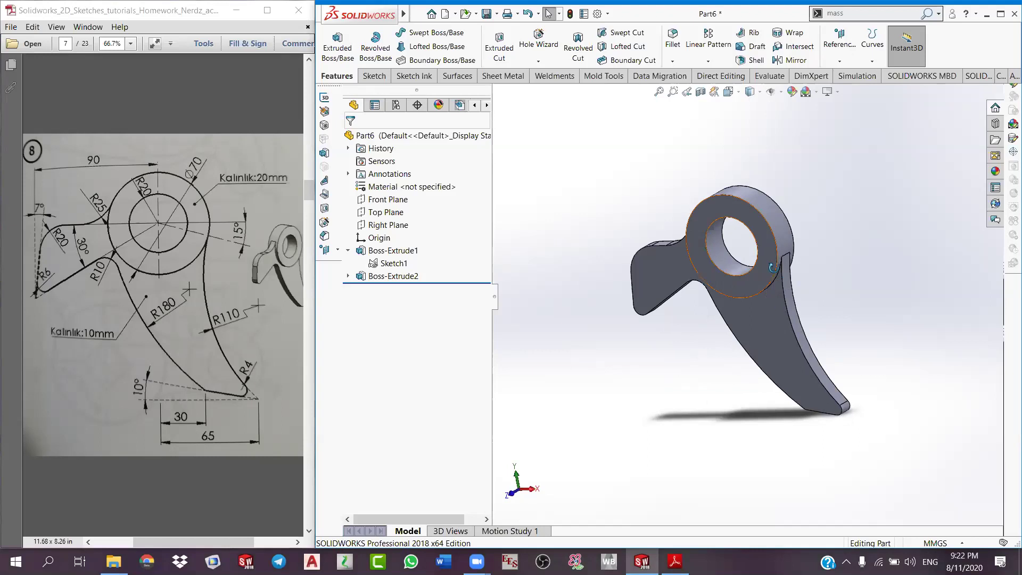
{"action": "middle_click_drag", "start_coordinate": [770, 303], "coordinate": [752, 322]}
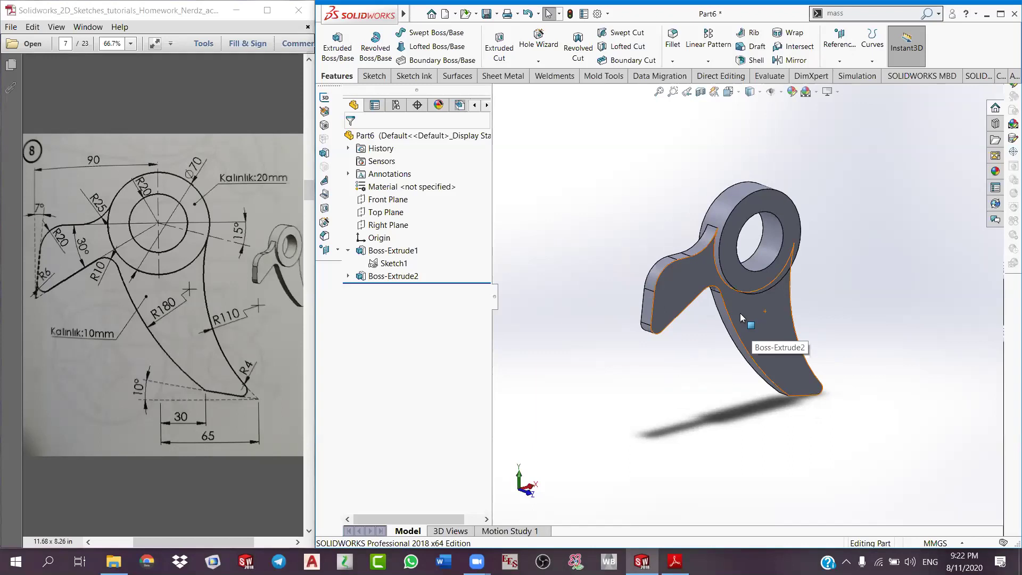
{"action": "middle_click_drag", "start_coordinate": [719, 391], "coordinate": [718, 346]}
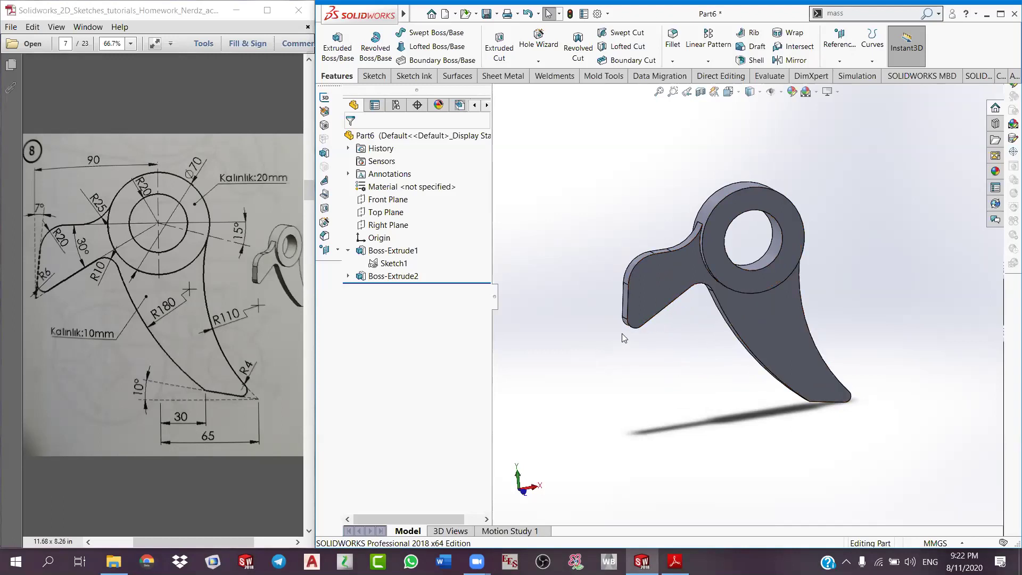
Step: Delete the arm-and-hook extrusion and the ring extrusion, keeping the profile sketch
{"action": "right_click", "coordinate": [381, 278]}
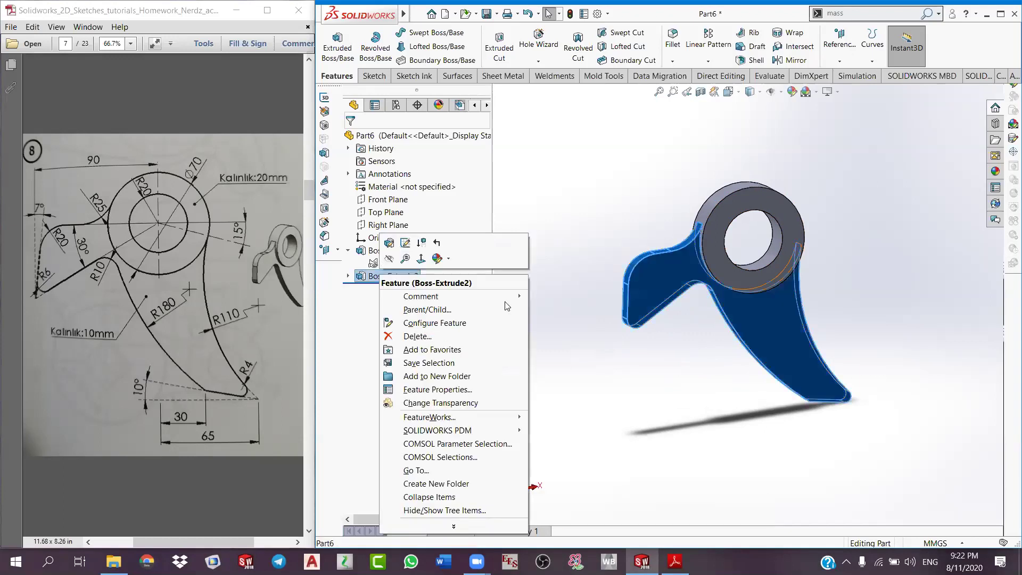
{"action": "key", "text": "Delete"}
{"action": "left_click", "coordinate": [589, 216]}
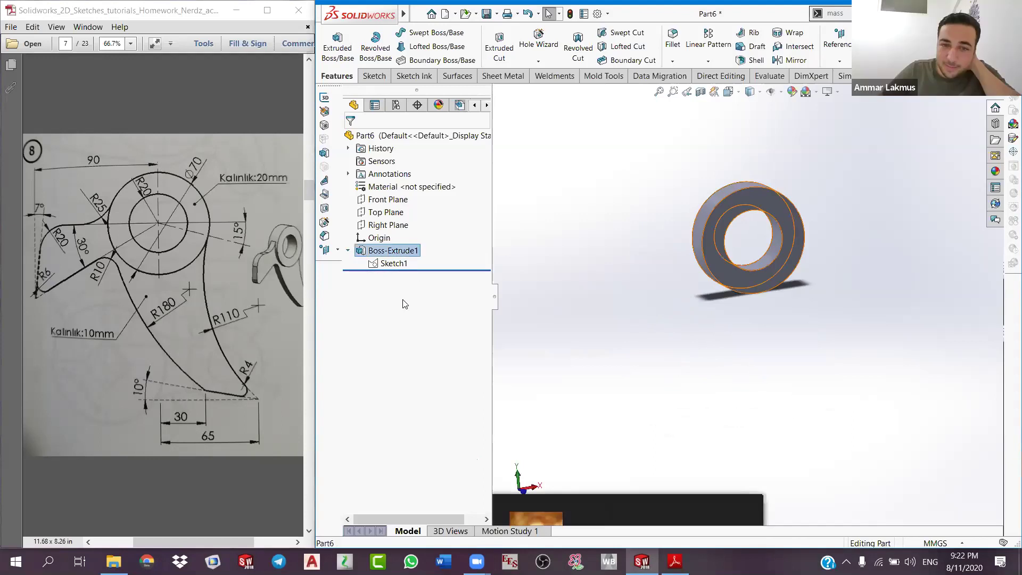
{"action": "right_click", "coordinate": [405, 303]}
{"action": "left_click", "coordinate": [405, 314]}
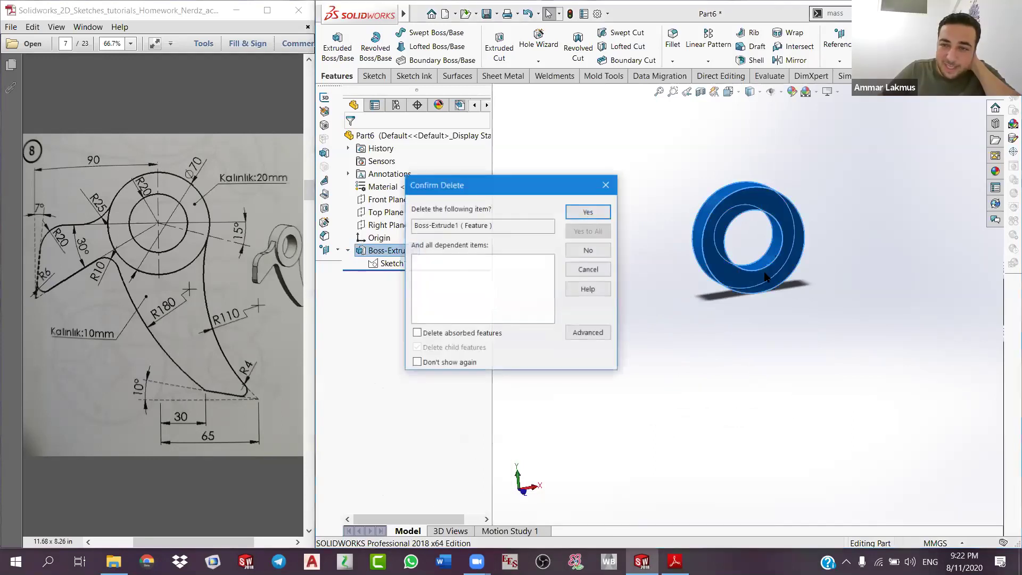
{"action": "key", "text": "Return"}
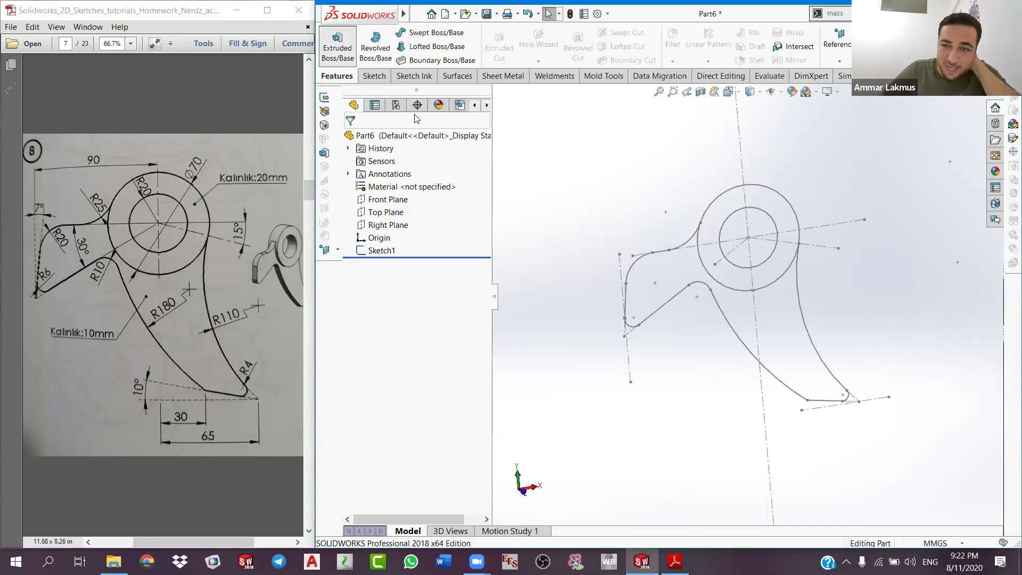
Step: Extrude the sketch's ring region between the two concentric circles 10 mm in both directions
{"action": "left_click", "coordinate": [355, 139]}
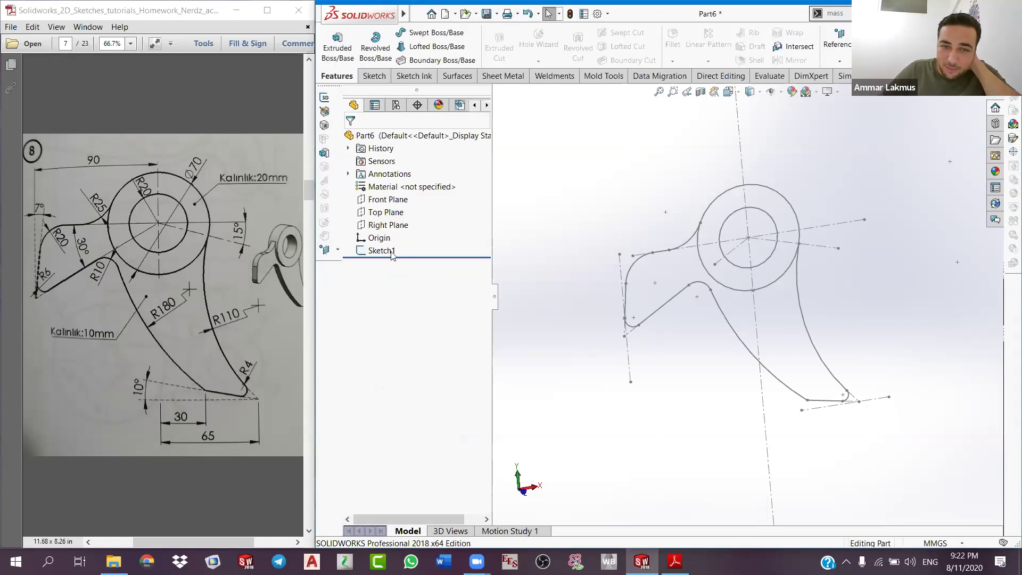
{"action": "left_click", "coordinate": [381, 251]}
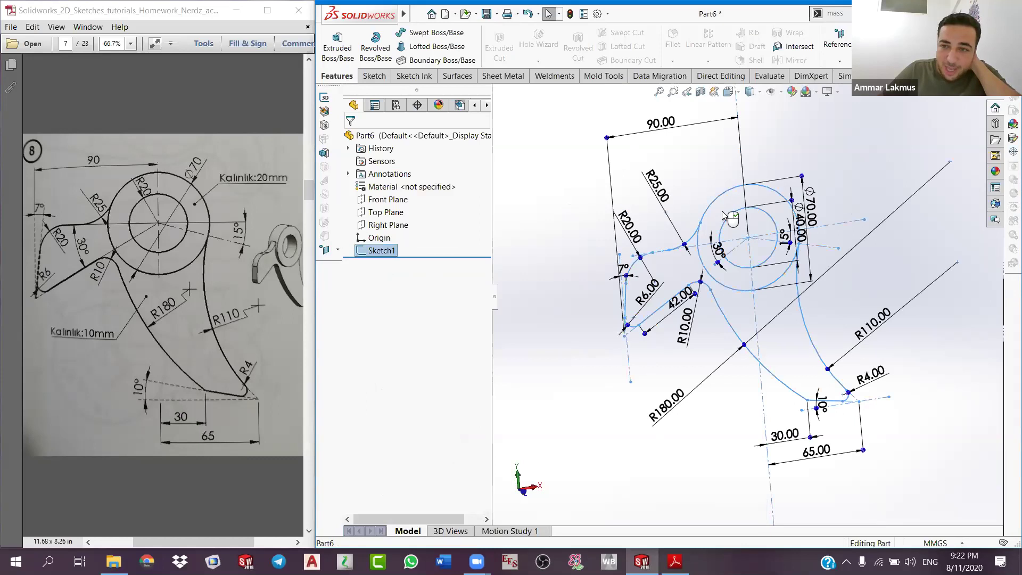
{"action": "key", "text": "e"}
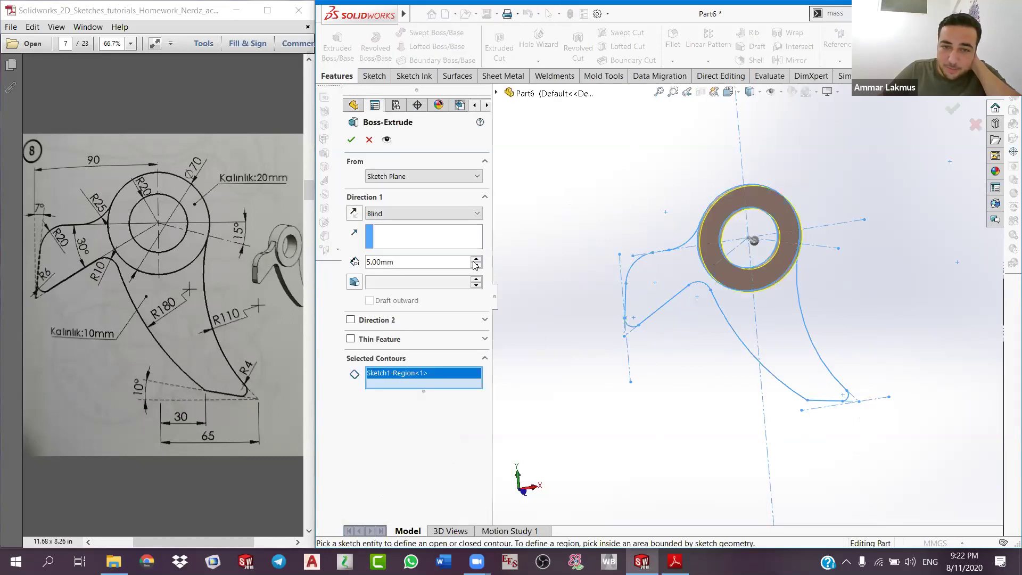
{"action": "left_click", "coordinate": [474, 260]}
{"action": "type", "text": "10"}
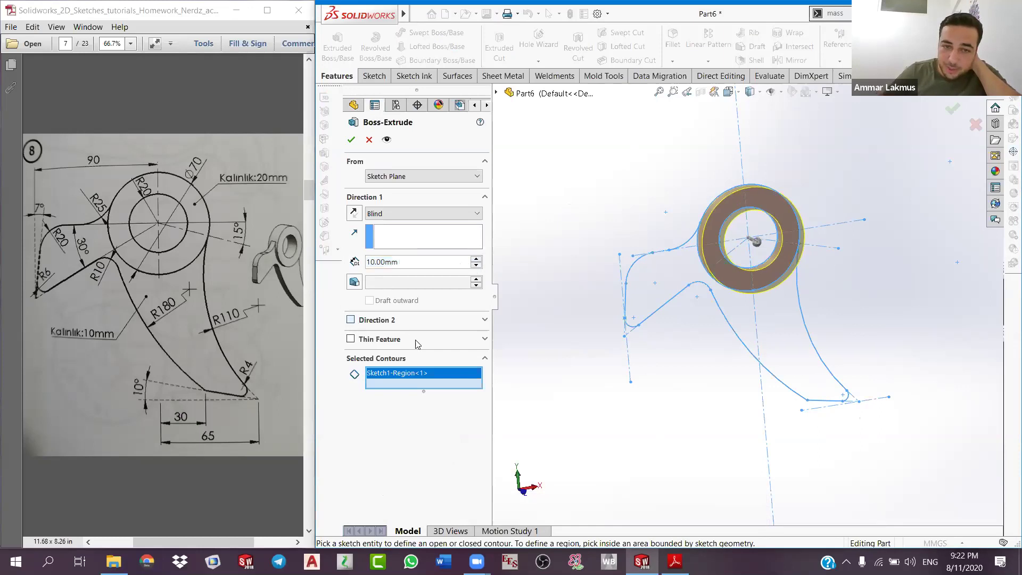
{"action": "left_click", "coordinate": [350, 320]}
{"action": "type", "text": "0"}
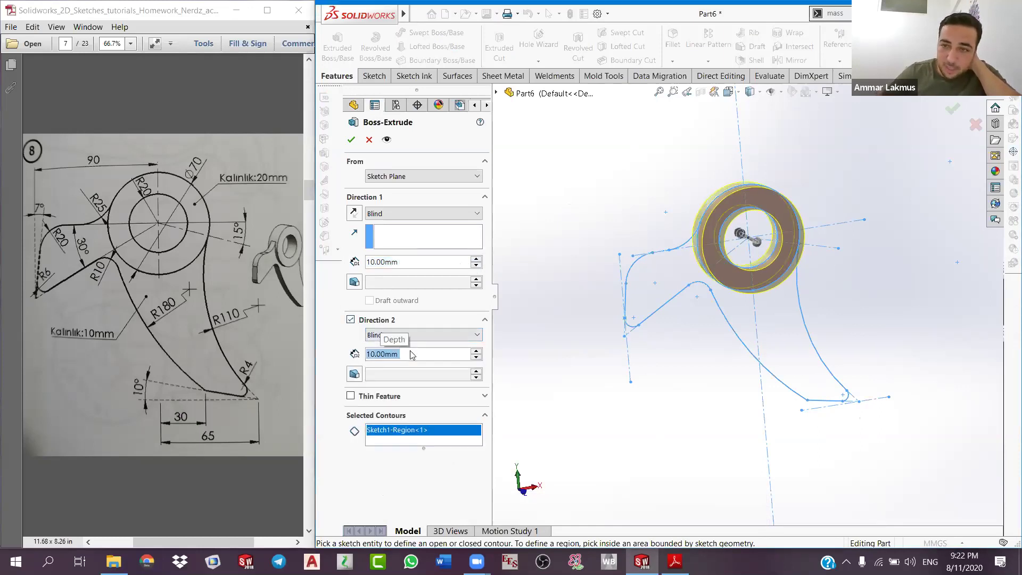
{"action": "key", "text": "Return"}
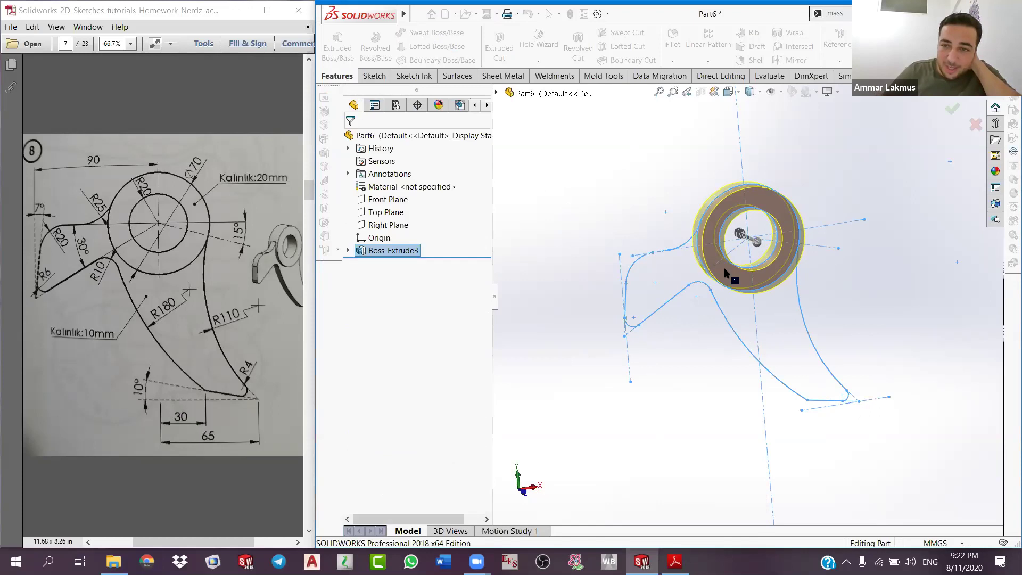
Step: Extrude the sketch's arm-and-hook region 5 mm in both directions, merged with the ring
{"action": "middle_click_drag", "start_coordinate": [789, 300], "coordinate": [889, 254]}
{"action": "left_click", "coordinate": [349, 250]}
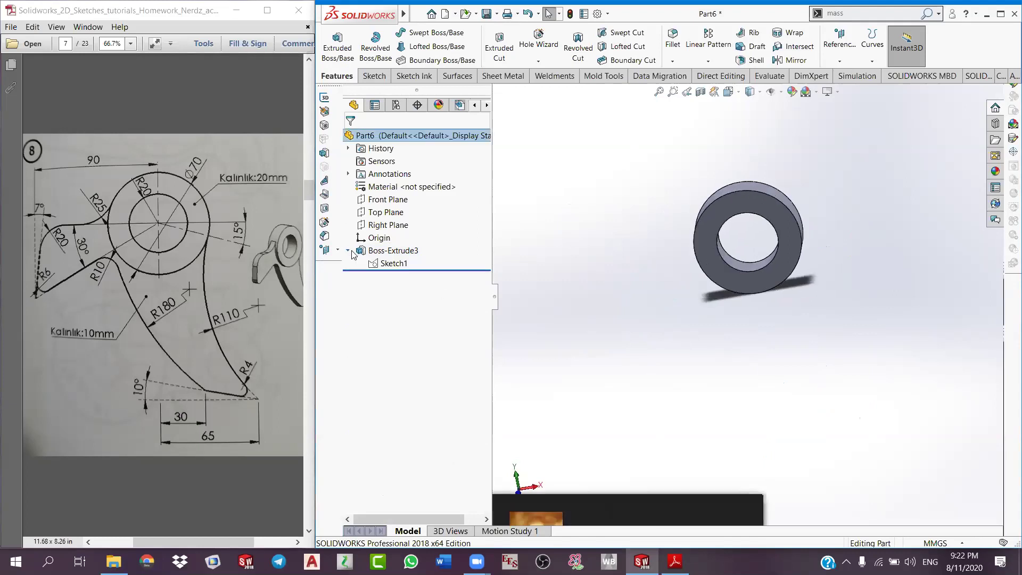
{"action": "left_click", "coordinate": [389, 264]}
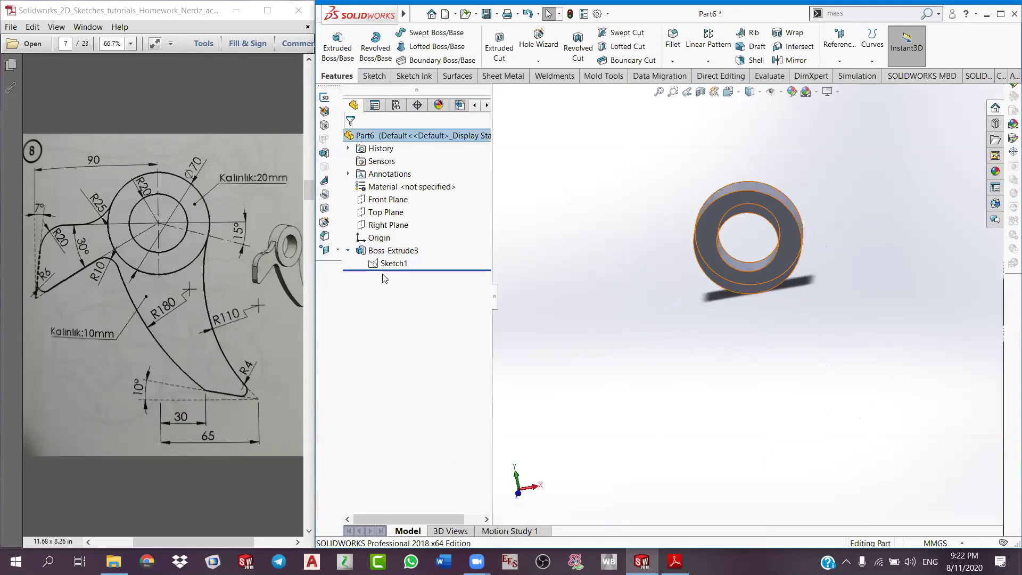
{"action": "left_click", "coordinate": [337, 48]}
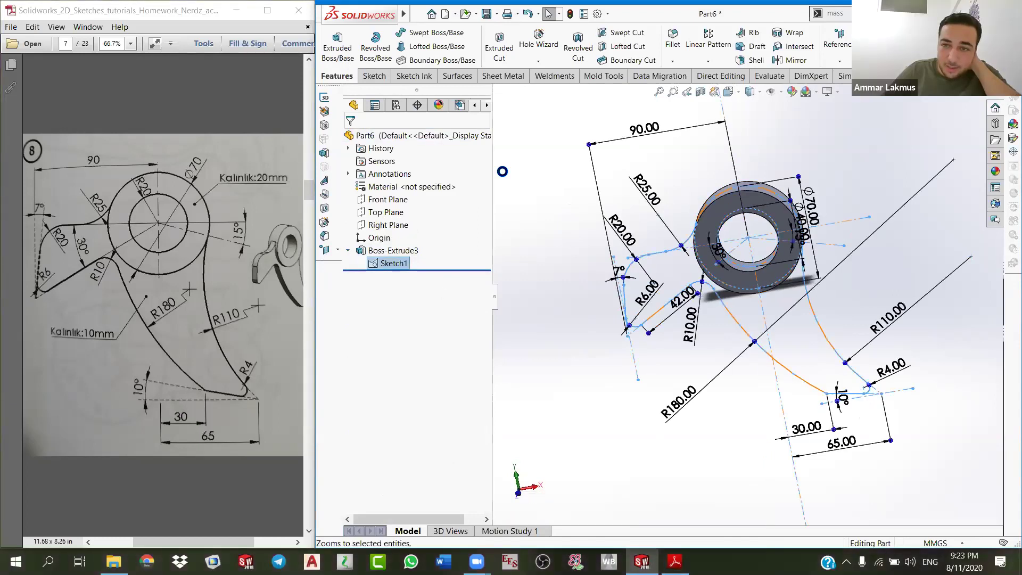
{"action": "left_click", "coordinate": [809, 350]}
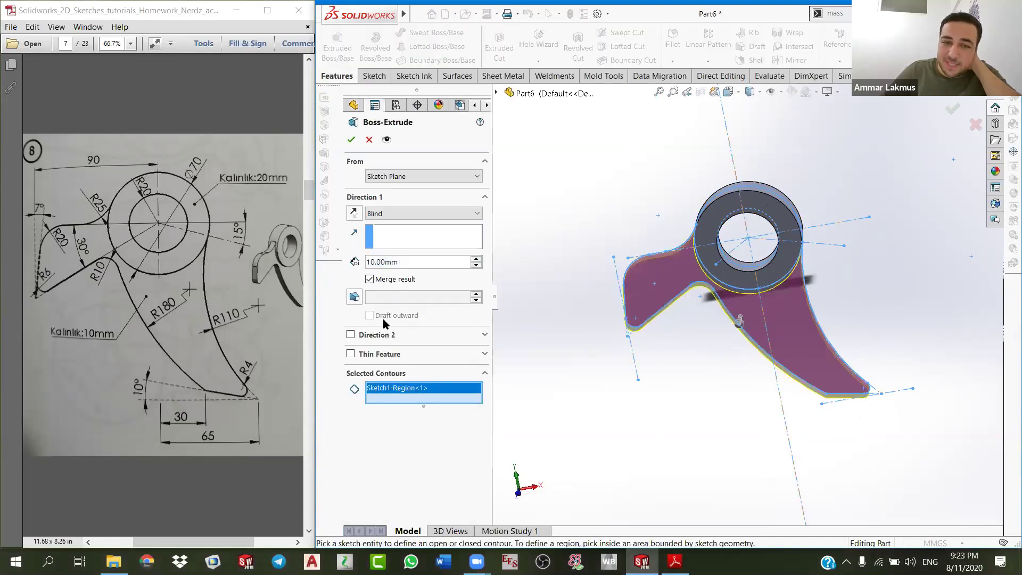
{"action": "left_click", "coordinate": [453, 259]}
{"action": "double_click", "coordinate": [454, 259]}
{"action": "type", "text": "5"}
{"action": "left_click", "coordinate": [352, 337]}
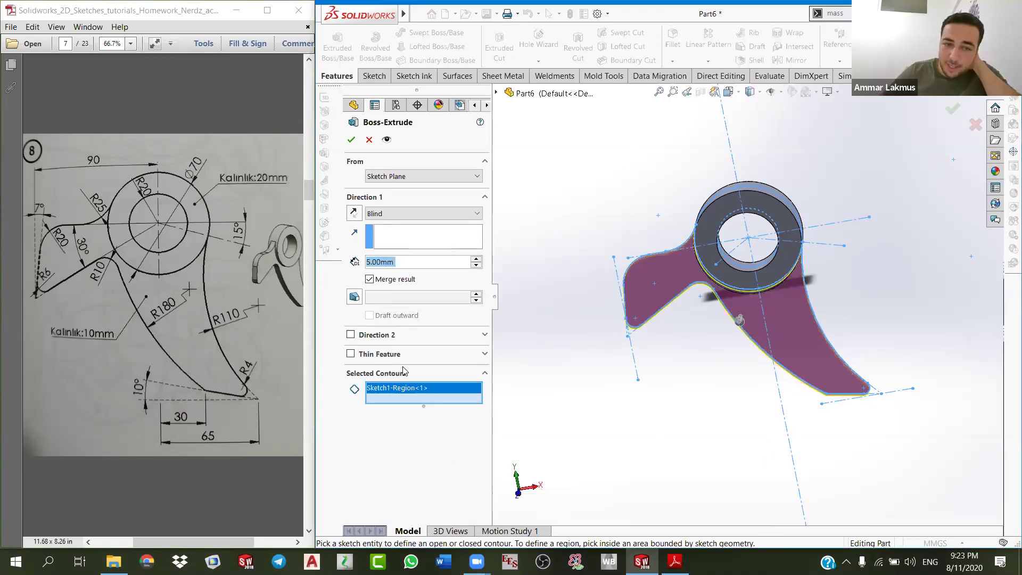
{"action": "type", "text": "5"}
{"action": "key", "text": "Return"}
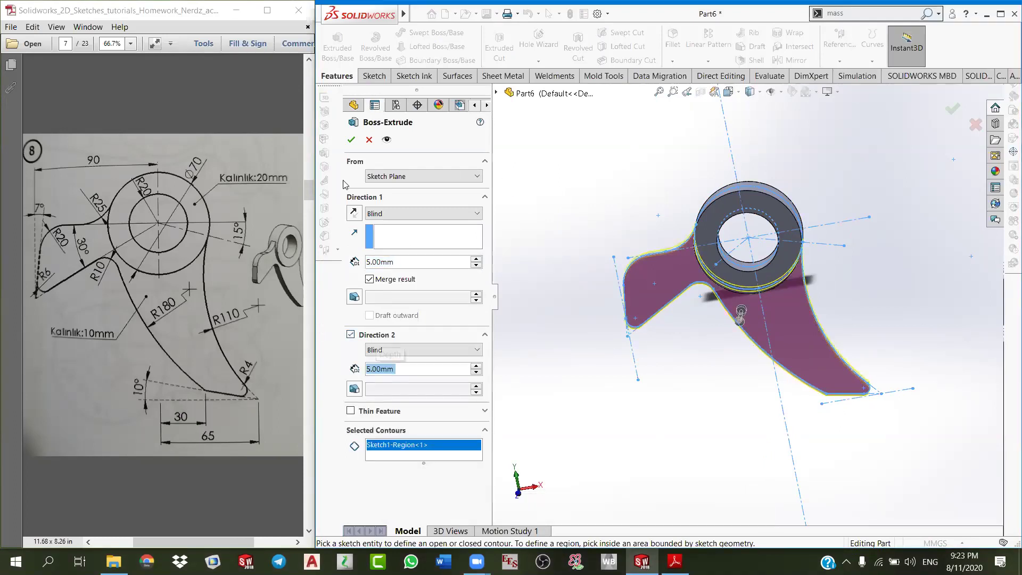
{"action": "left_click", "coordinate": [351, 140]}
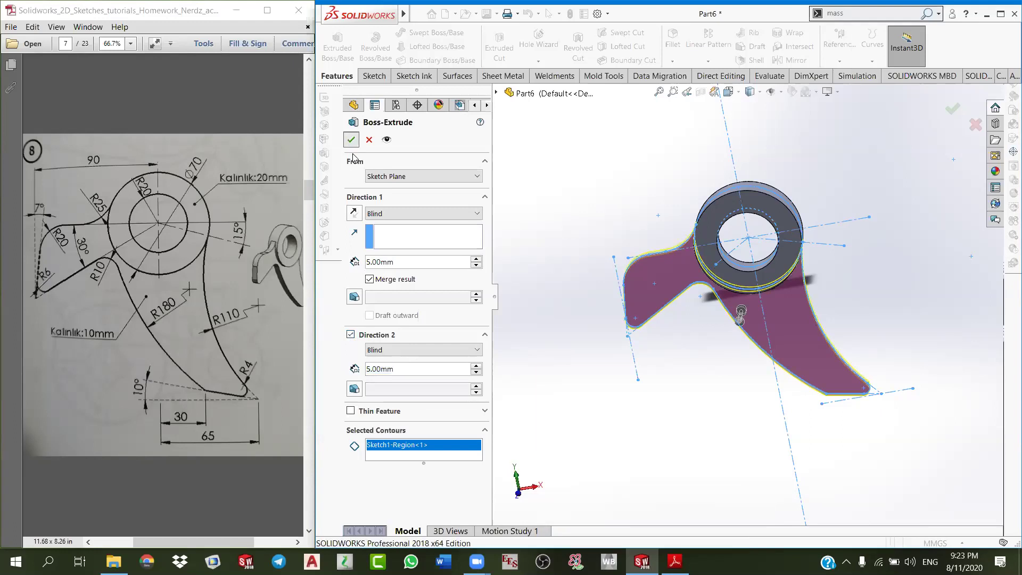
Step: Undo the arm-and-hook extrusion and the ring extrusion, going back to the bare profile sketch
{"action": "middle_click_drag", "start_coordinate": [720, 324], "coordinate": [665, 351]}
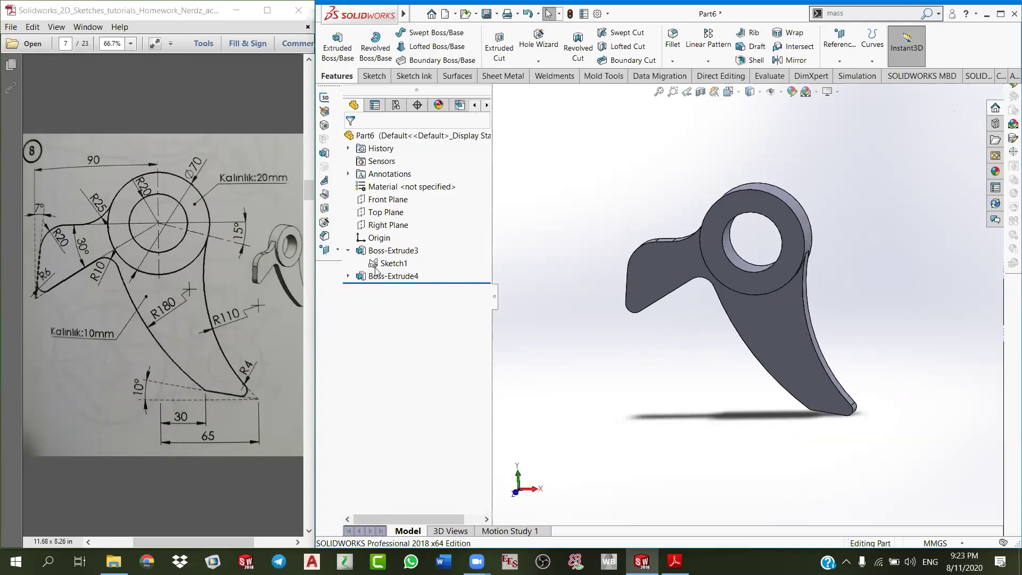
{"action": "key", "text": "ctrl+z"}
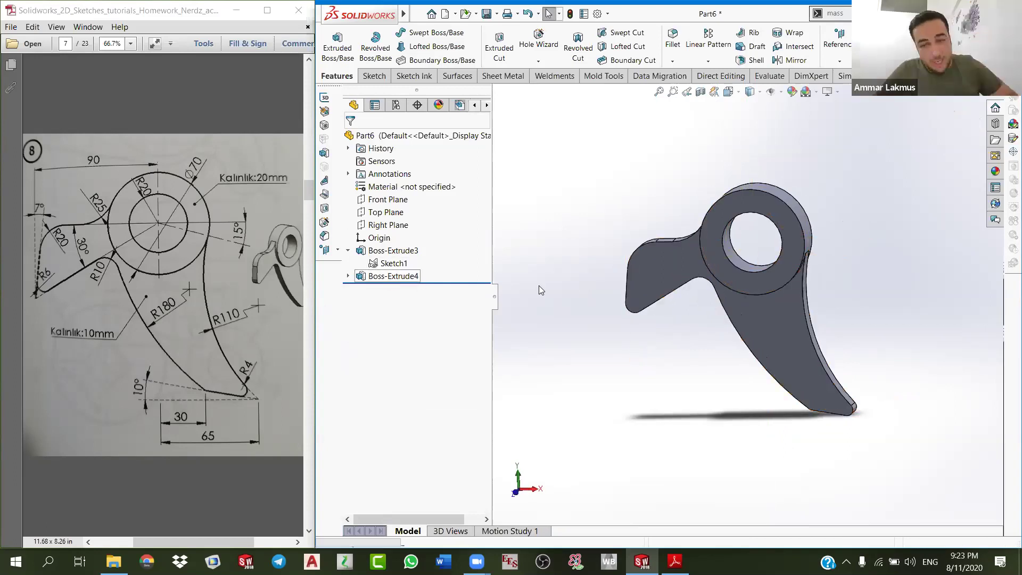
{"action": "key", "text": "ctrl+z"}
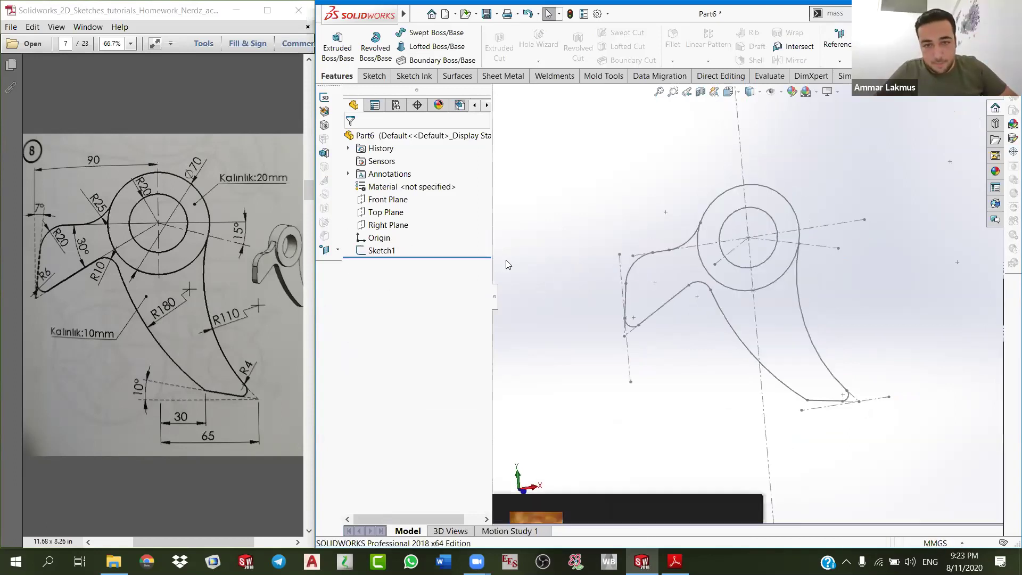
Step: Extrude the ring region between the two concentric circles 15 mm in both directions
{"action": "left_click", "coordinate": [381, 251]}
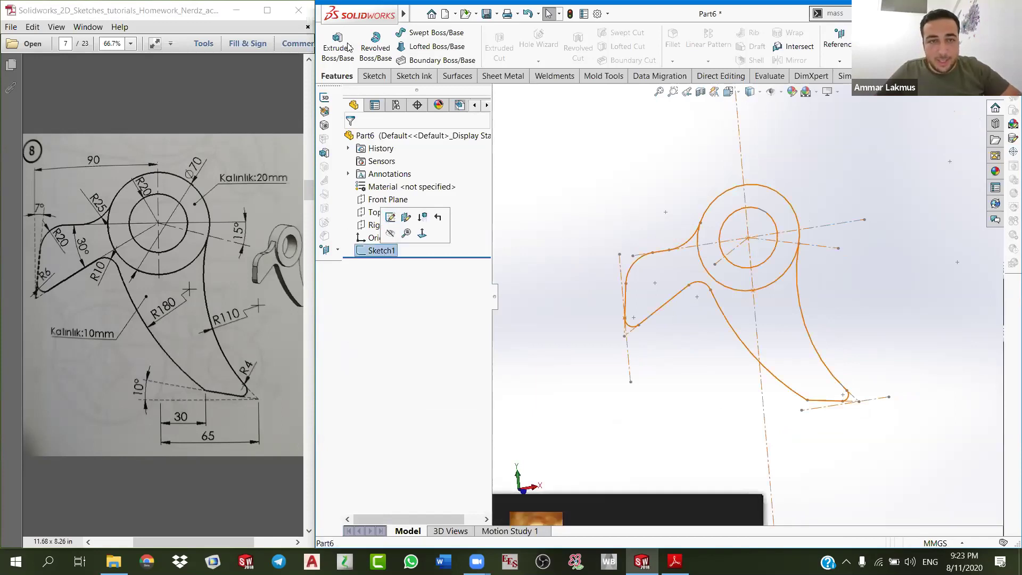
{"action": "left_click", "coordinate": [338, 47]}
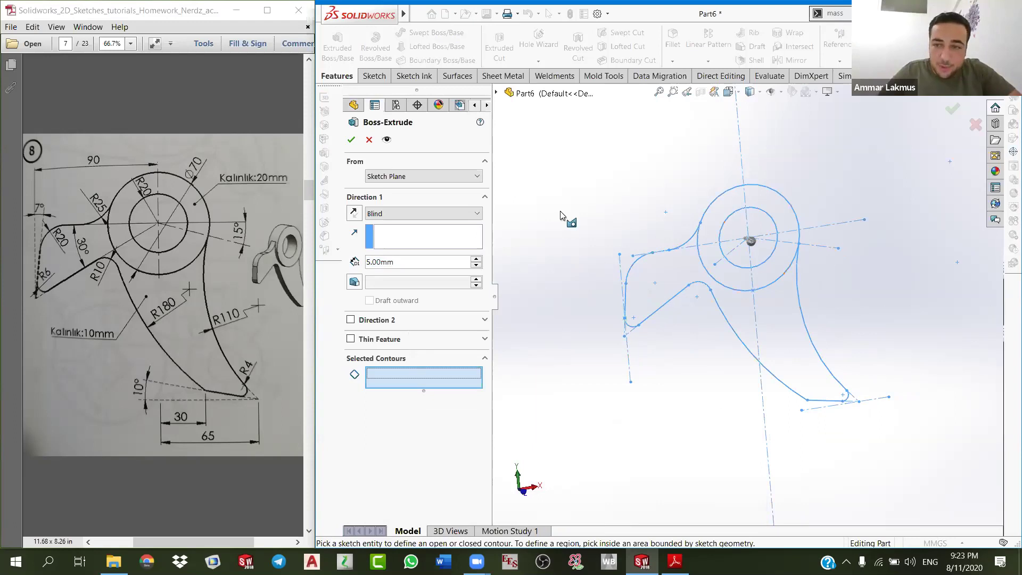
{"action": "left_click", "coordinate": [769, 211]}
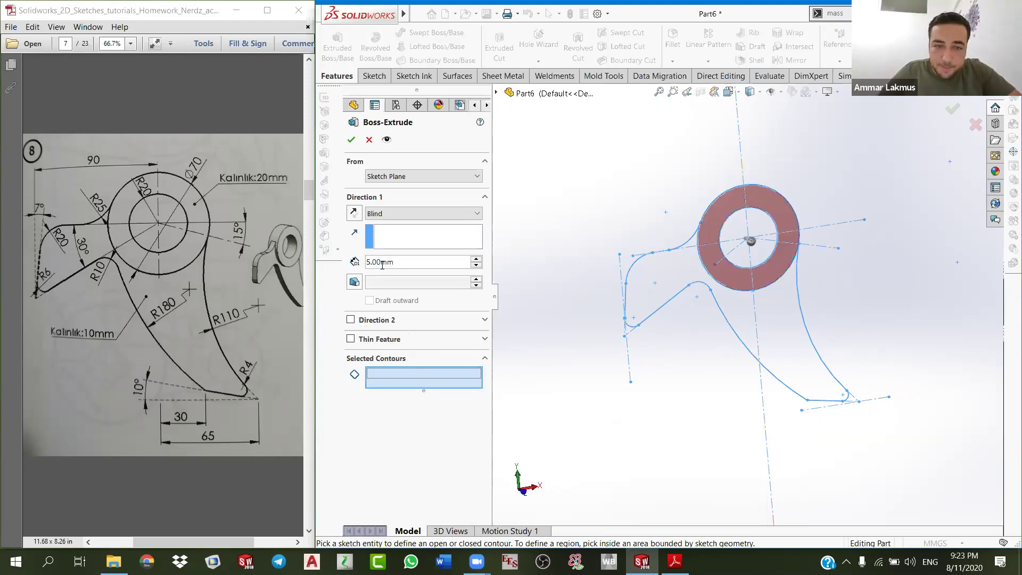
{"action": "left_click", "coordinate": [402, 263]}
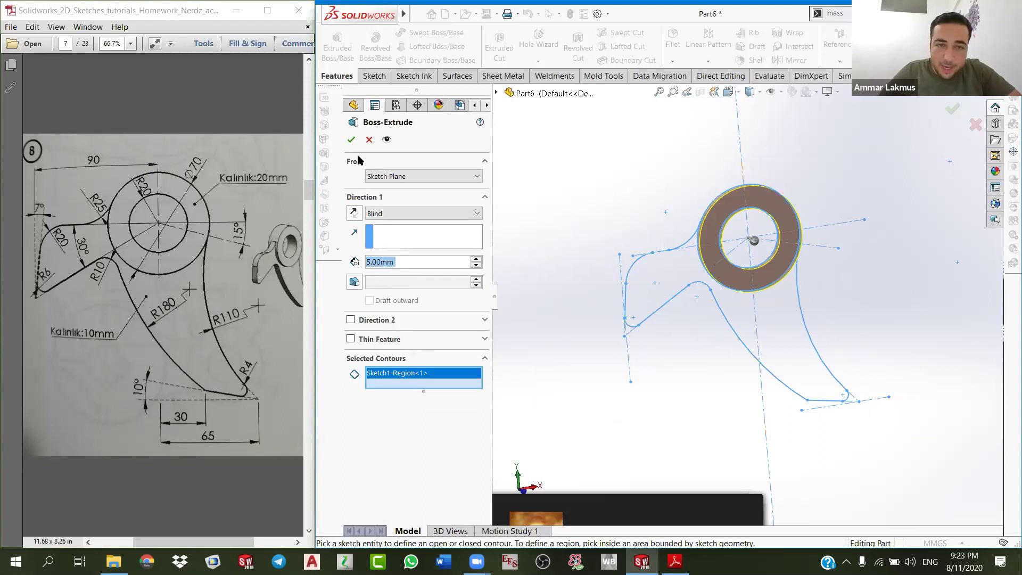
{"action": "left_click", "coordinate": [350, 320]}
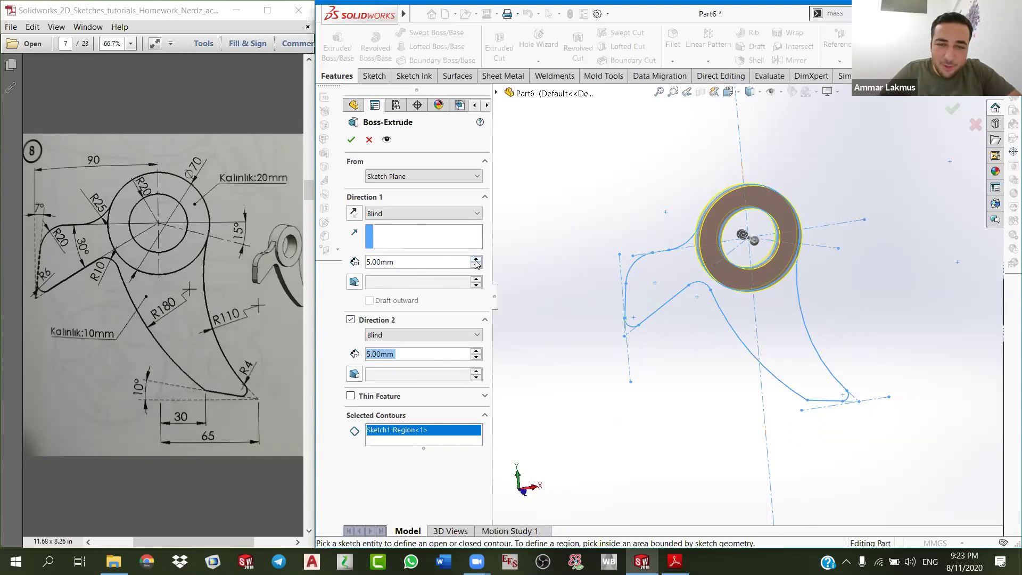
{"action": "left_click", "coordinate": [476, 350]}
{"action": "left_click", "coordinate": [476, 350]}
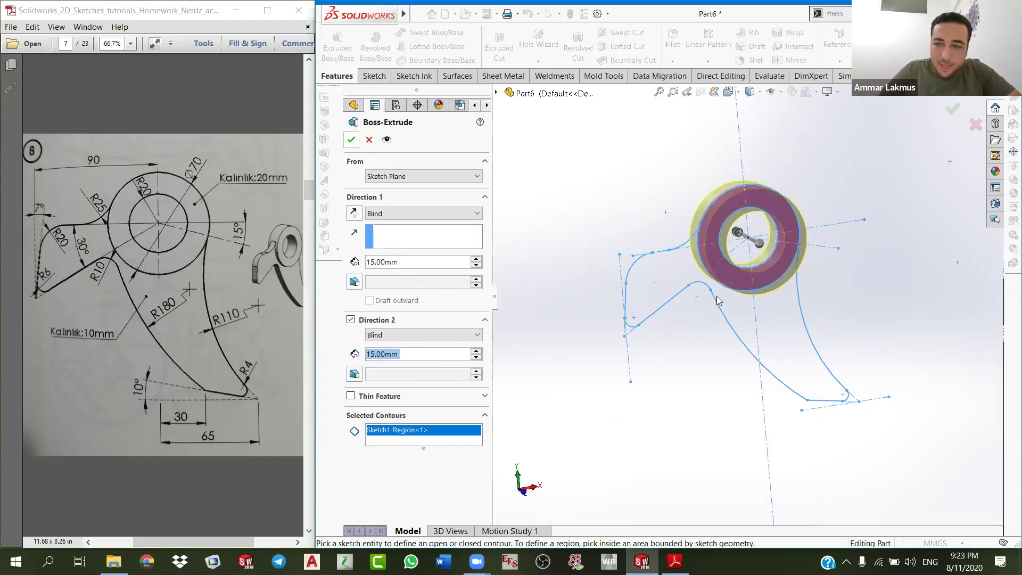
{"action": "key", "text": "Return"}
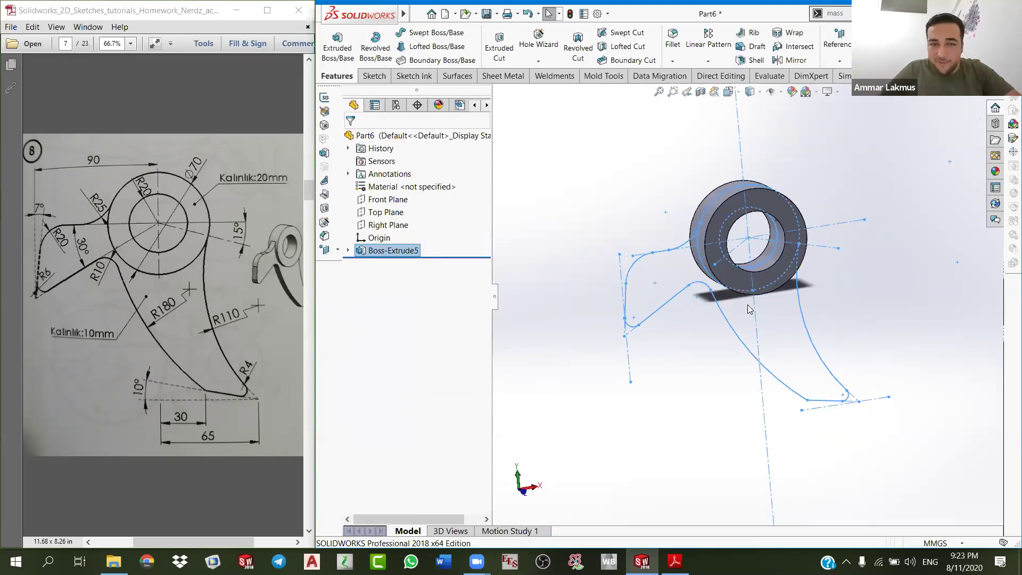
{"action": "left_click", "coordinate": [747, 305]}
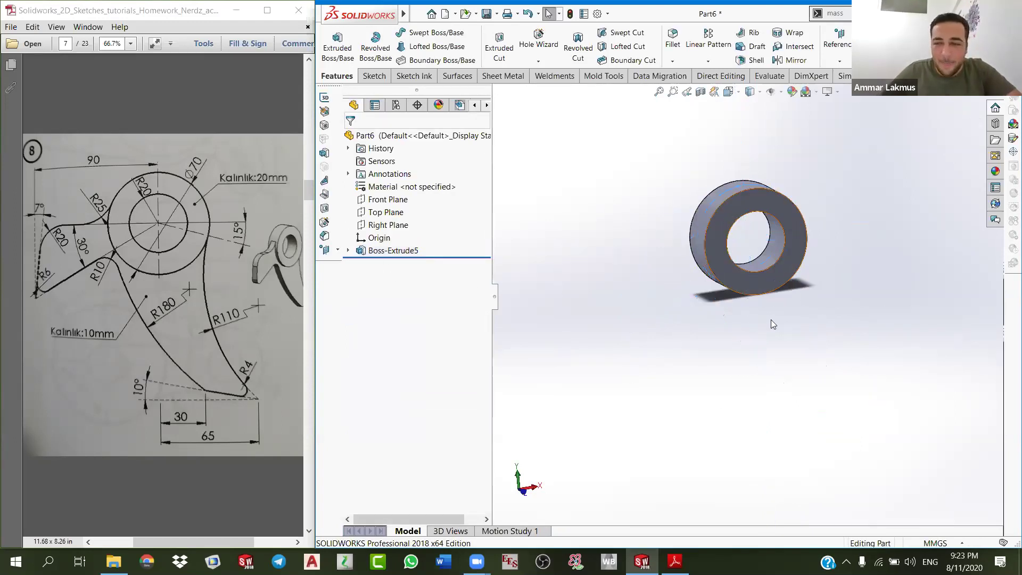
Step: Extrude the arm-and-hook region of the ring's sketch 5 mm to each side of the sketch plane, with Merge result on
{"action": "left_click", "coordinate": [348, 250]}
{"action": "left_click", "coordinate": [393, 264]}
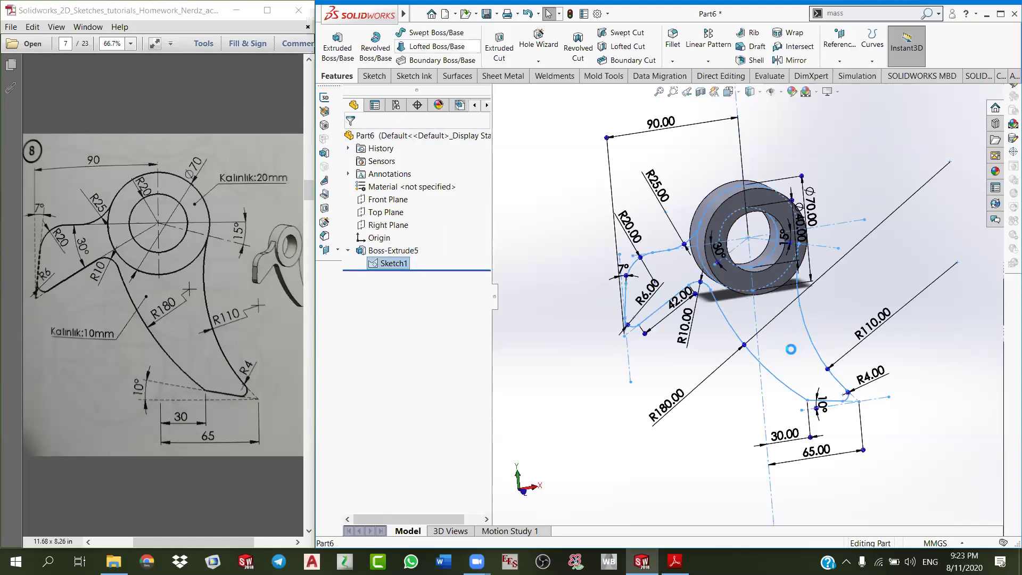
{"action": "left_click", "coordinate": [802, 353]}
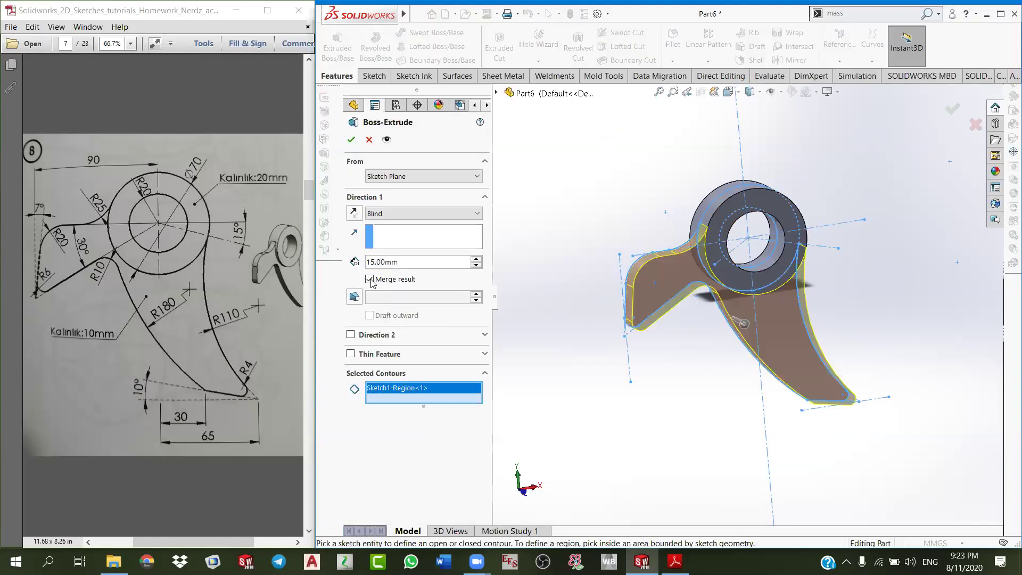
{"action": "left_click", "coordinate": [475, 265]}
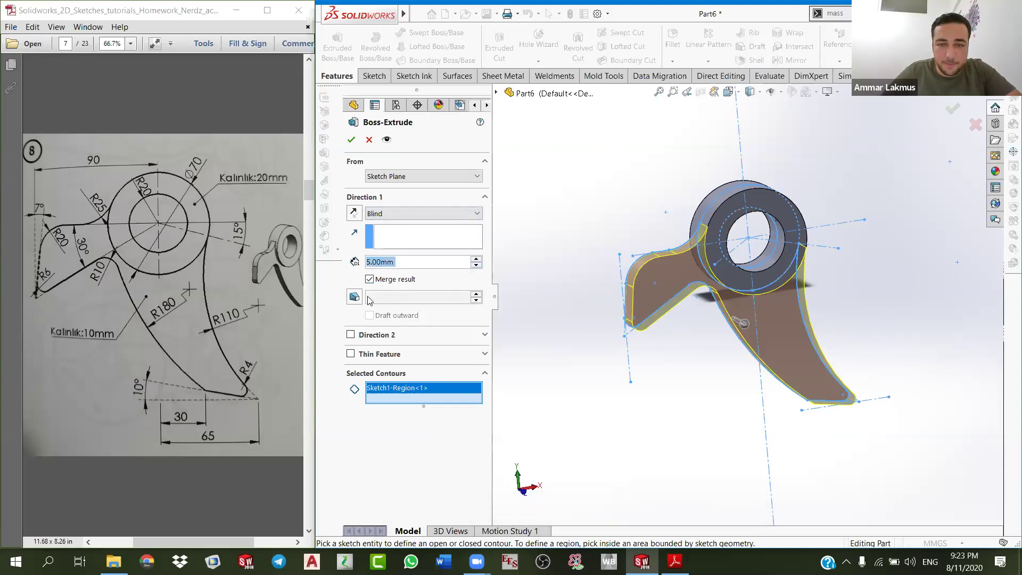
{"action": "left_click", "coordinate": [351, 336]}
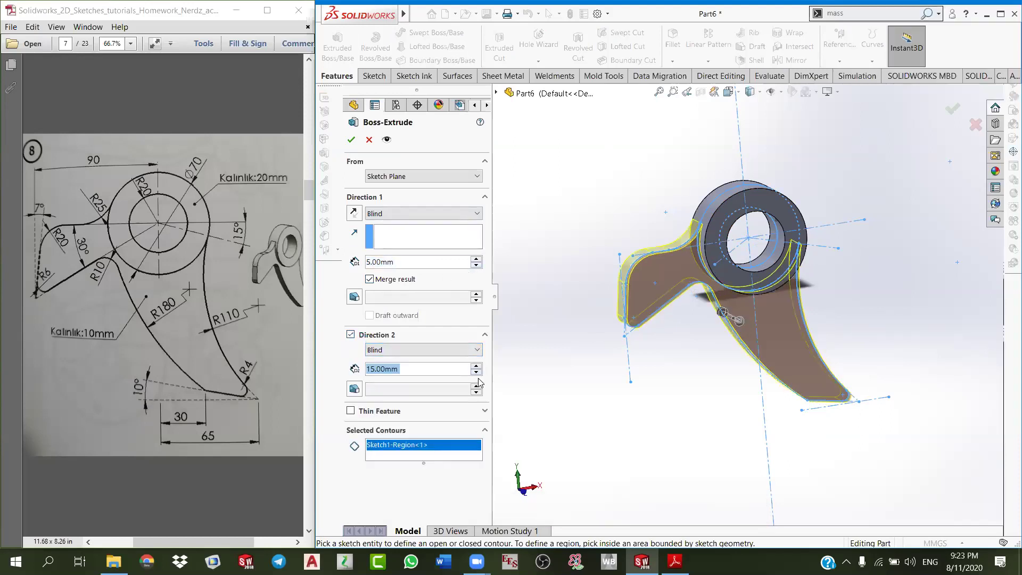
{"action": "left_click", "coordinate": [350, 140]}
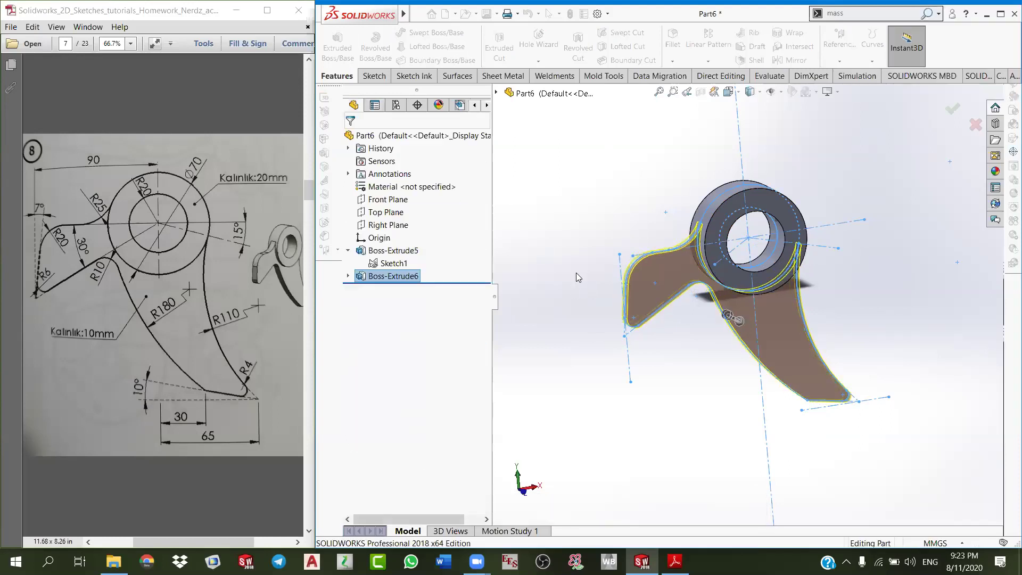
{"action": "middle_click_drag", "start_coordinate": [634, 265], "coordinate": [623, 291]}
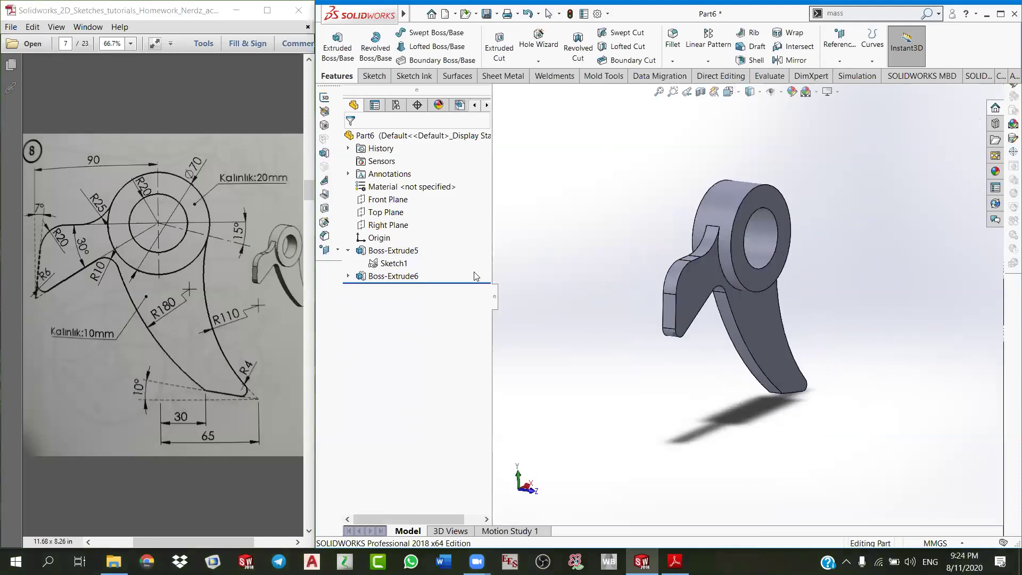
Step: Edit the ring extrusion to a Mid Plane end condition with a depth that makes its faces flush with the arm
{"action": "right_click", "coordinate": [400, 250]}
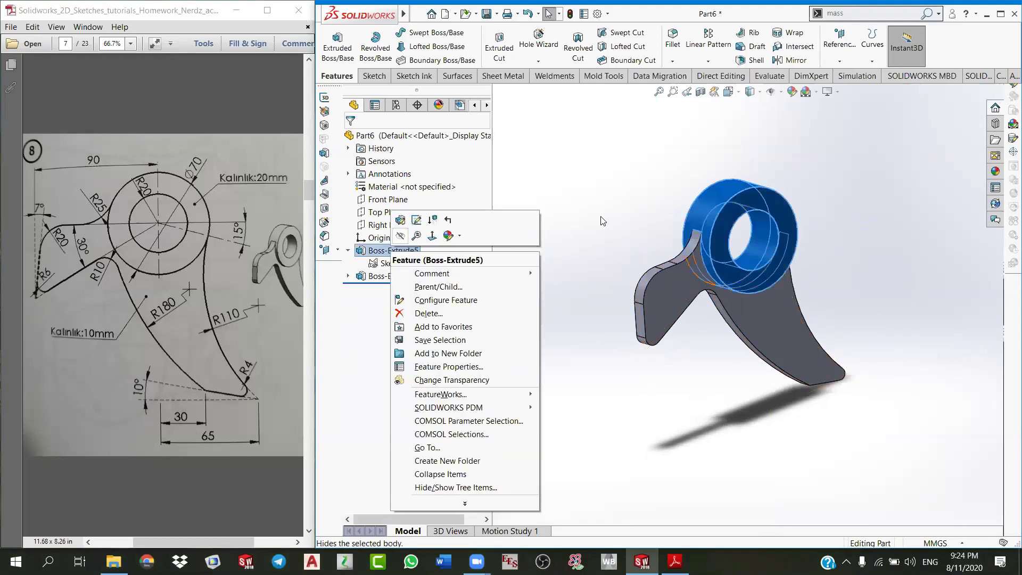
{"action": "left_click", "coordinate": [605, 221]}
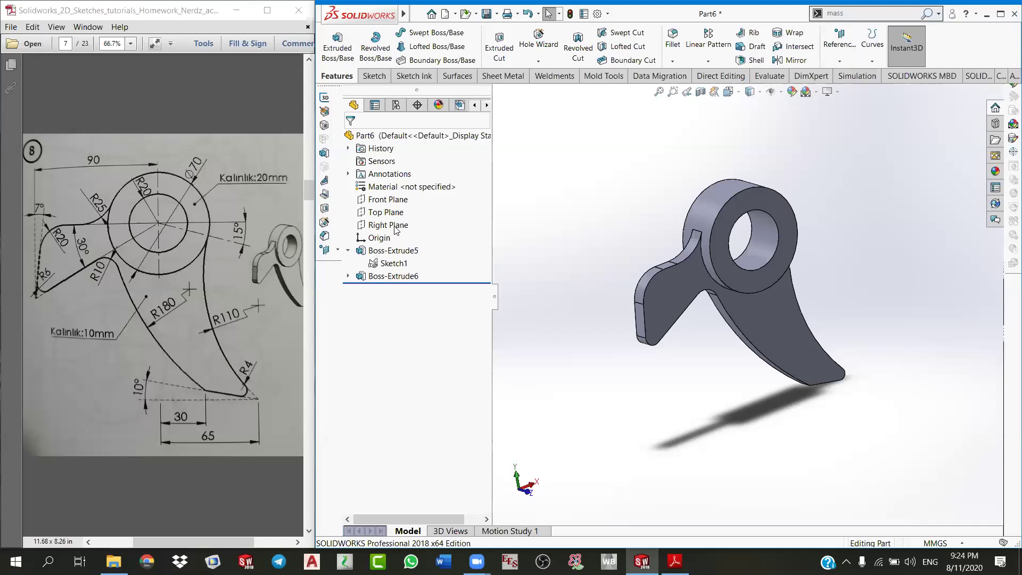
{"action": "right_click", "coordinate": [374, 253]}
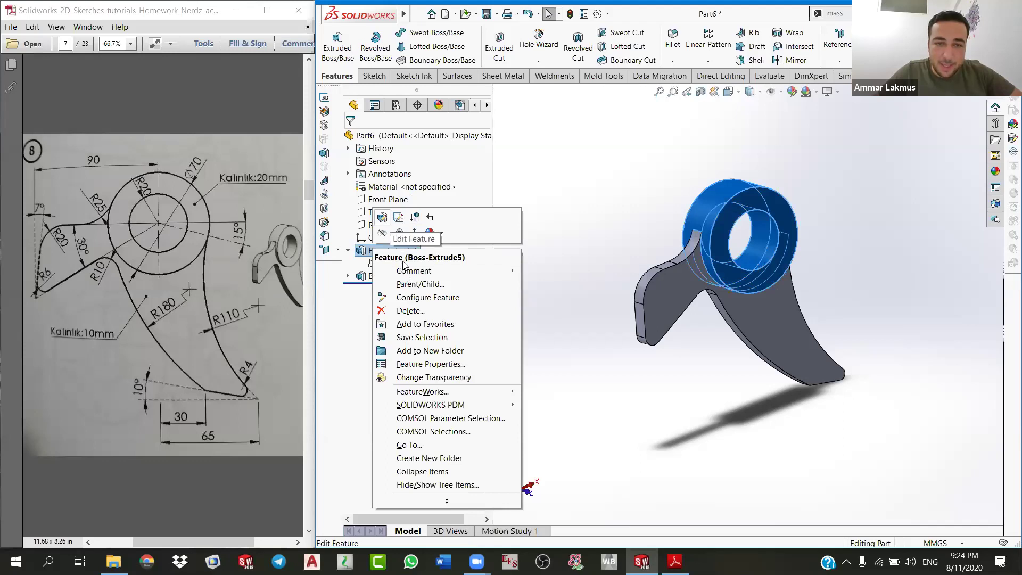
{"action": "left_click", "coordinate": [424, 213]}
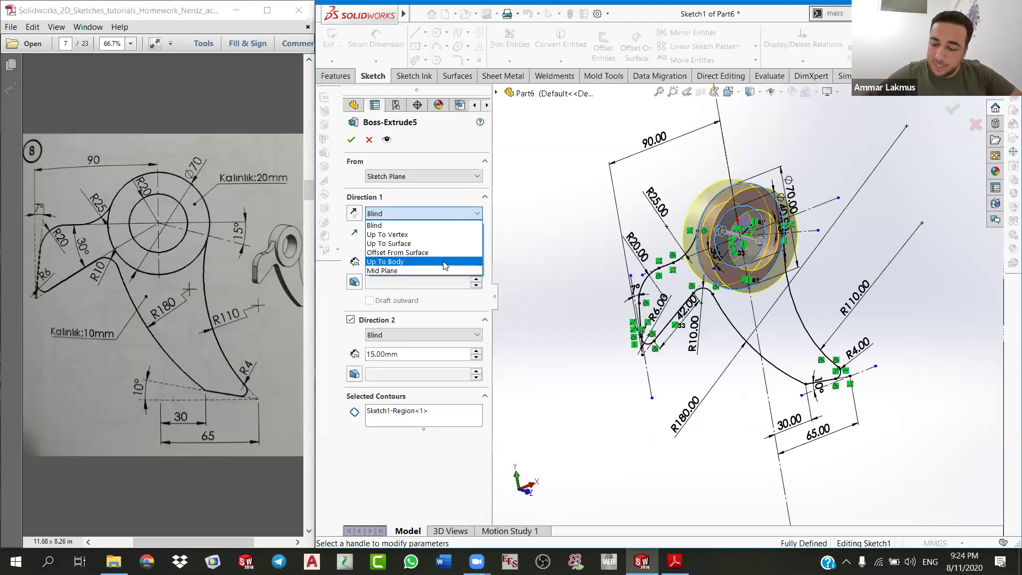
{"action": "left_click", "coordinate": [444, 271]}
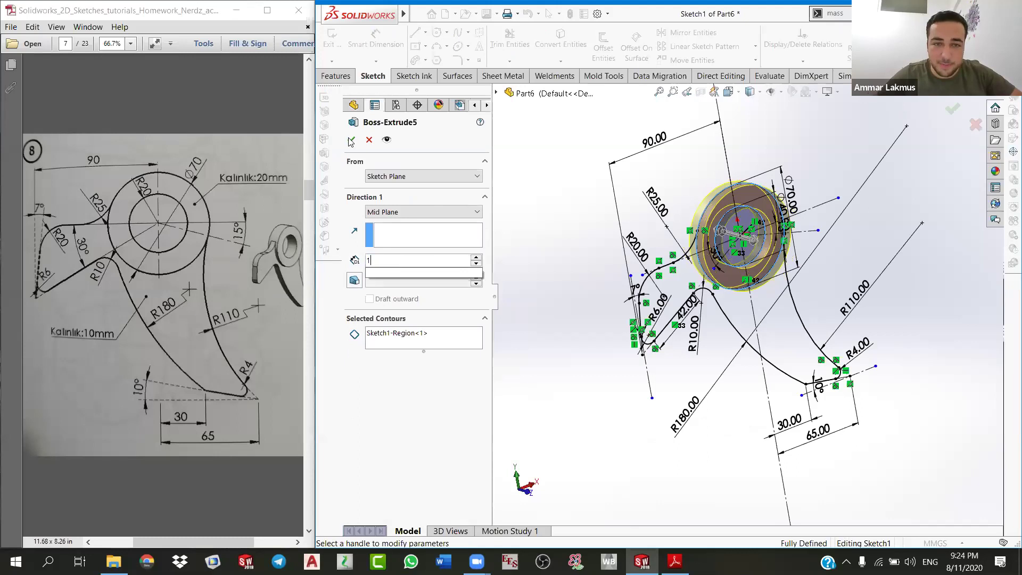
{"action": "key", "text": "Return"}
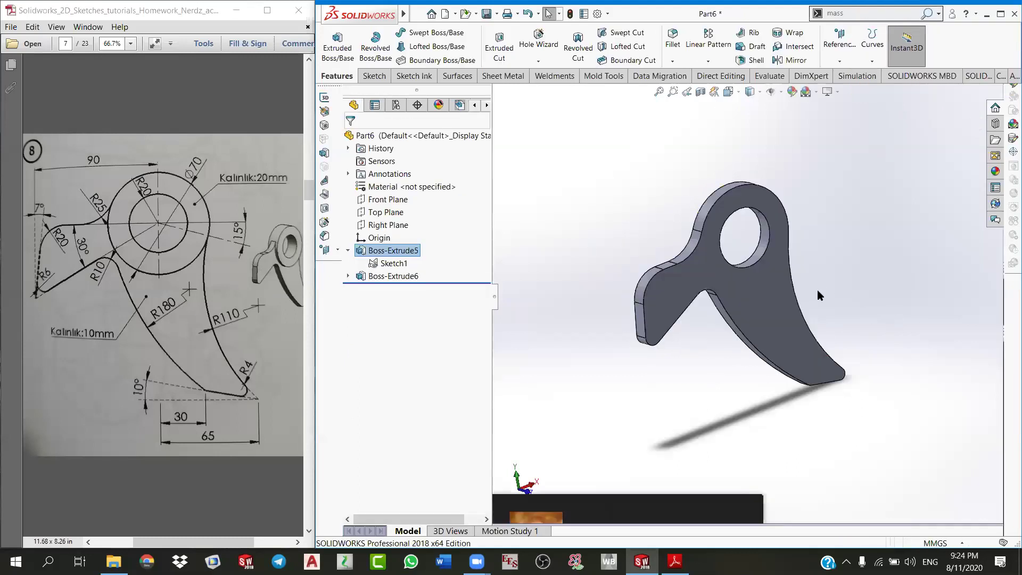
{"action": "middle_click_drag", "start_coordinate": [832, 262], "coordinate": [851, 273]}
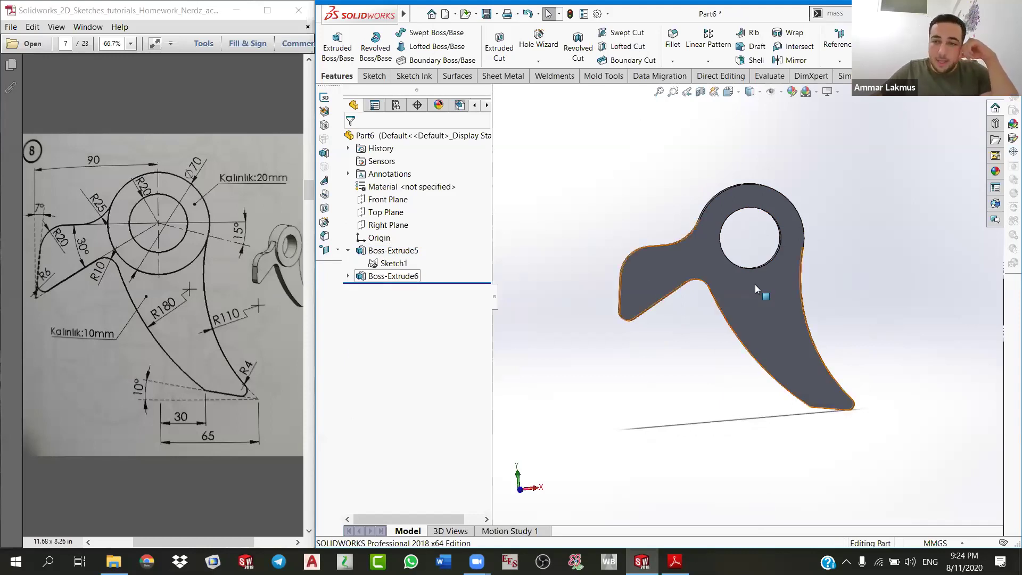
{"action": "middle_click_drag", "start_coordinate": [760, 331], "coordinate": [771, 369]}
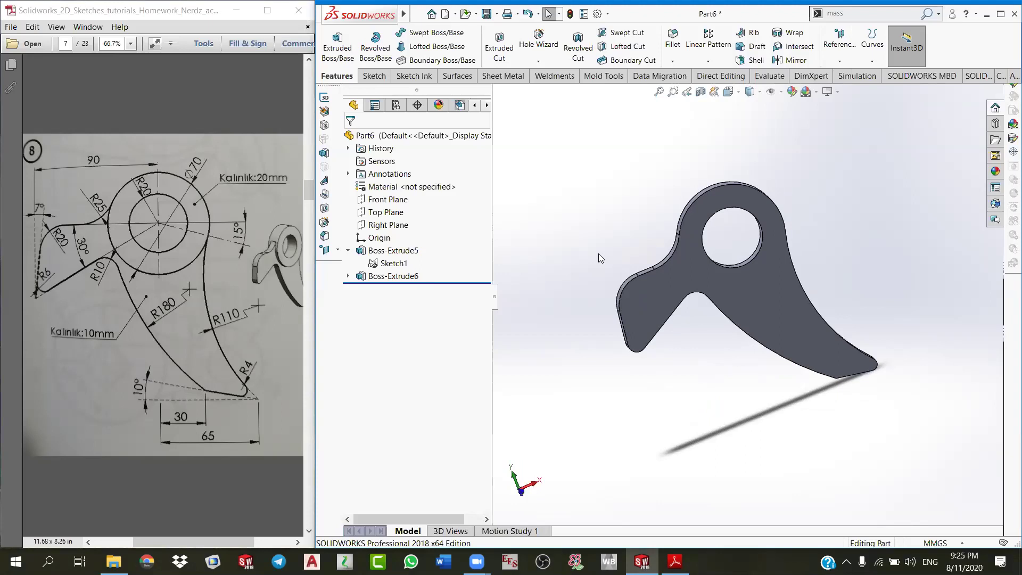
{"action": "left_click", "coordinate": [846, 22]}
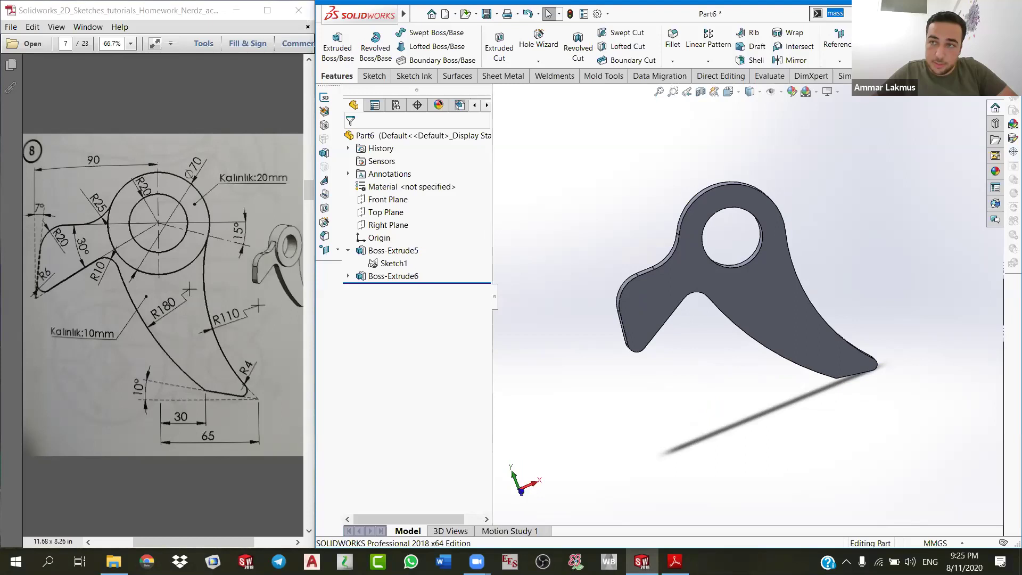
{"action": "left_click", "coordinate": [938, 13]}
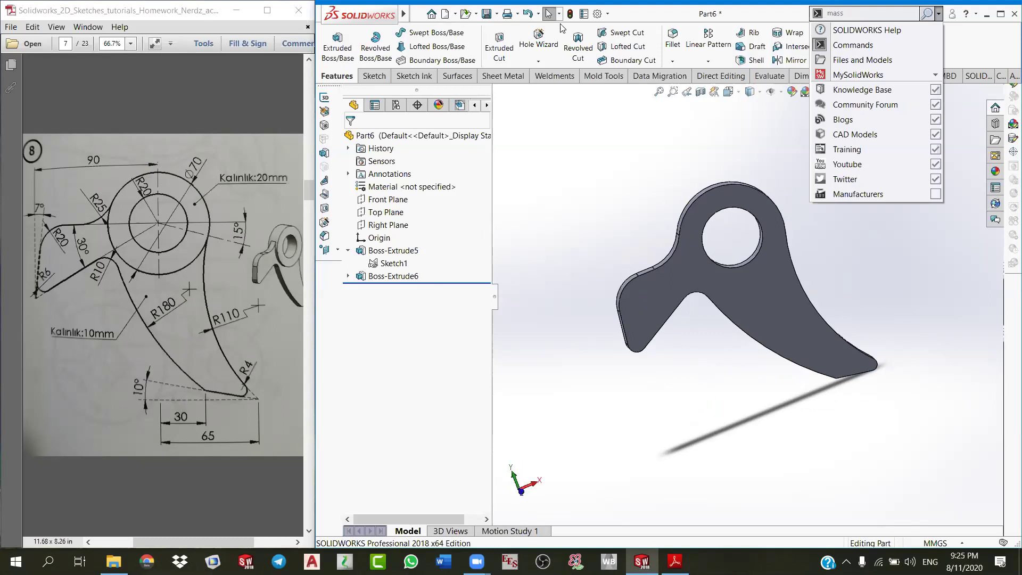
{"action": "left_click", "coordinate": [563, 28]}
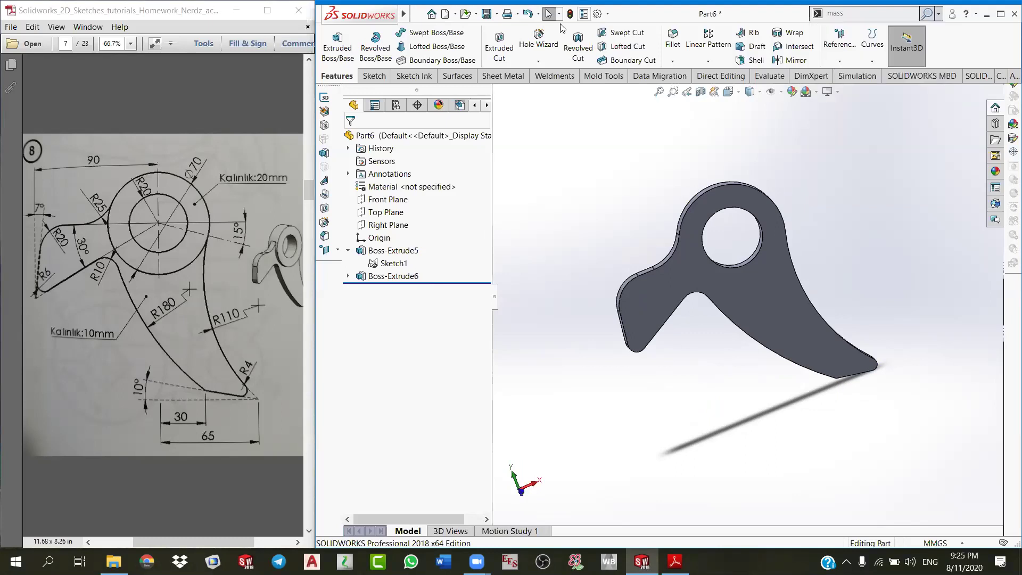
Step: Examine the list of available add-ins, from the Professional group down to the Other Add-ins group
{"action": "left_click", "coordinate": [607, 13]}
{"action": "left_click", "coordinate": [626, 54]}
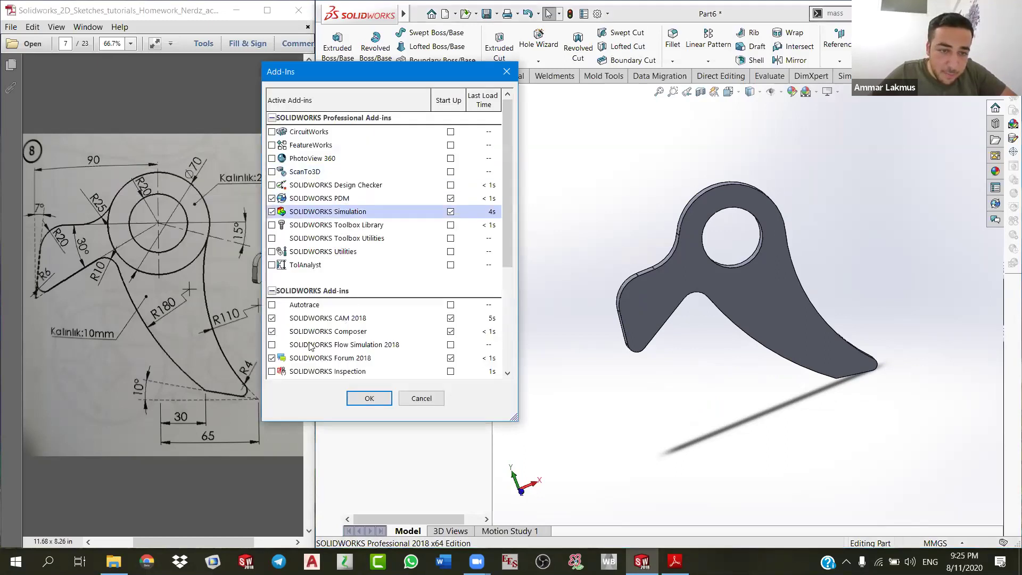
{"action": "scroll", "coordinate": [325, 351], "scroll_direction": "down", "scroll_amount": 4}
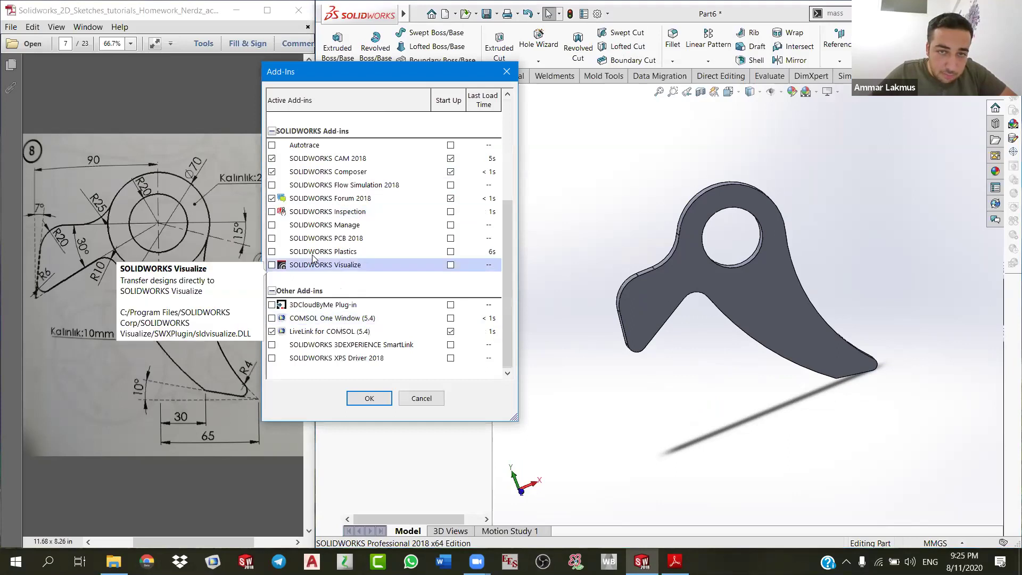
{"action": "scroll", "coordinate": [322, 240], "scroll_direction": "up", "scroll_amount": 4}
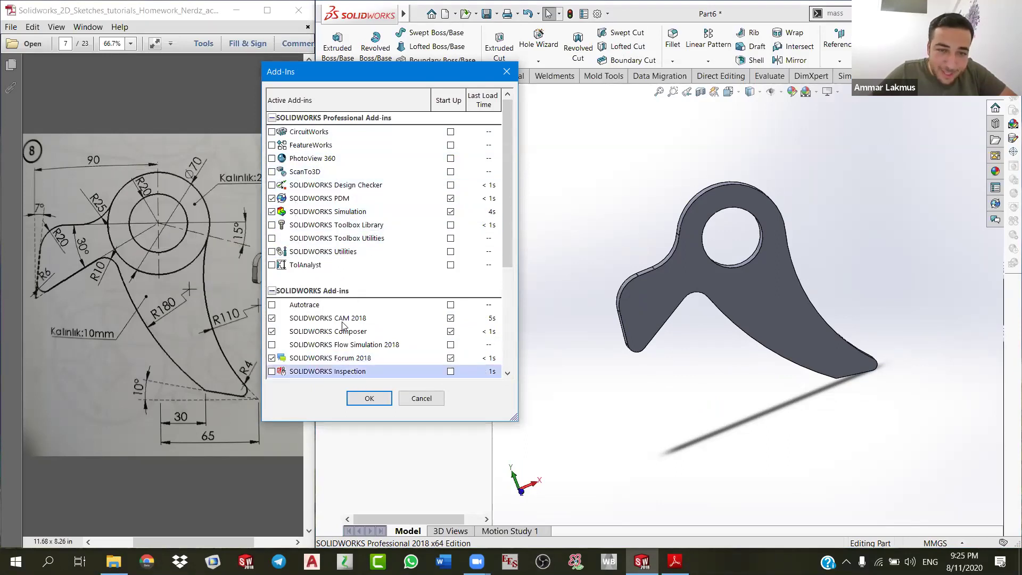
{"action": "scroll", "coordinate": [302, 287], "scroll_direction": "down", "scroll_amount": 4}
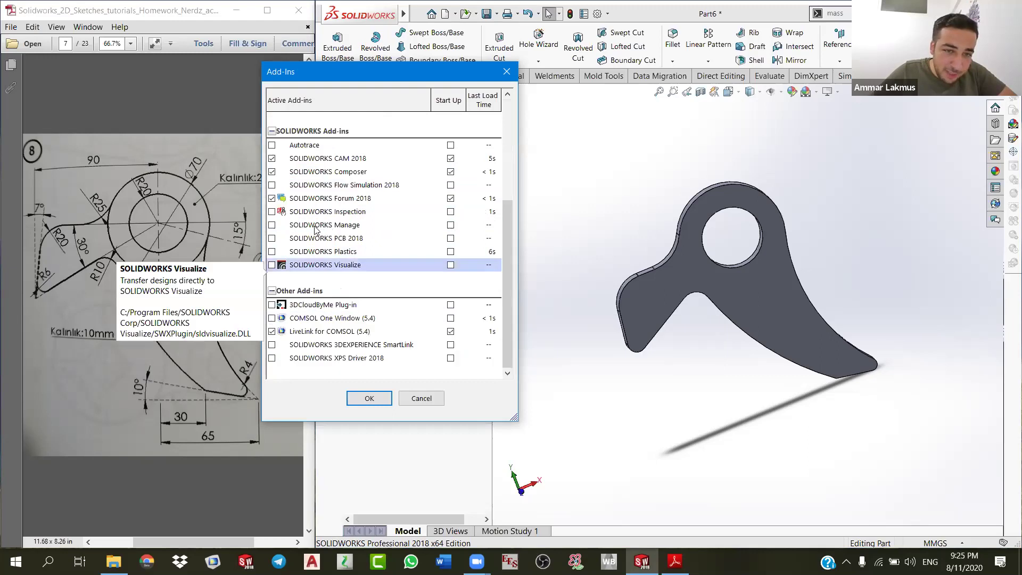
{"action": "scroll", "coordinate": [323, 187], "scroll_direction": "up", "scroll_amount": 4}
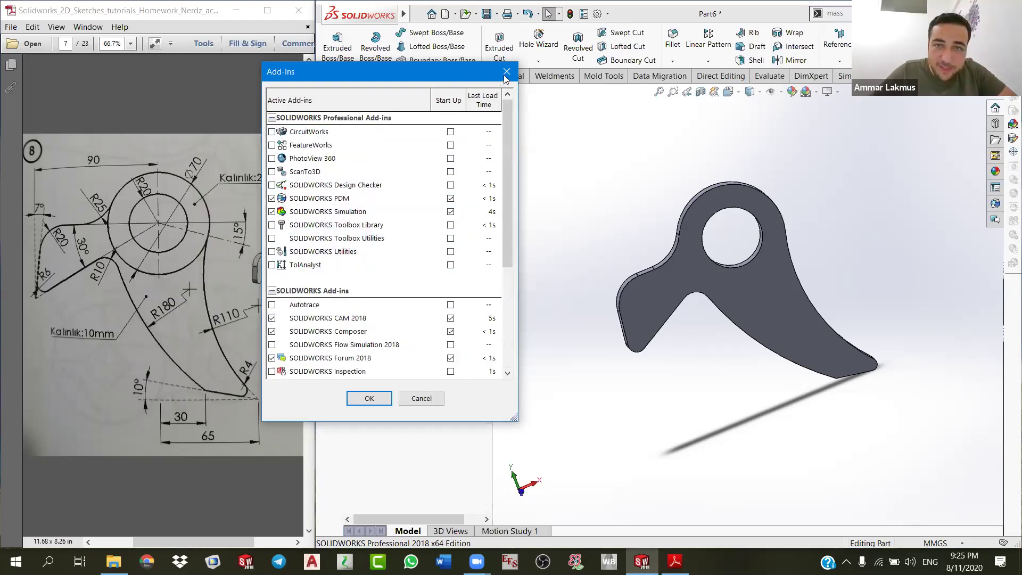
{"action": "key", "text": "Escape"}
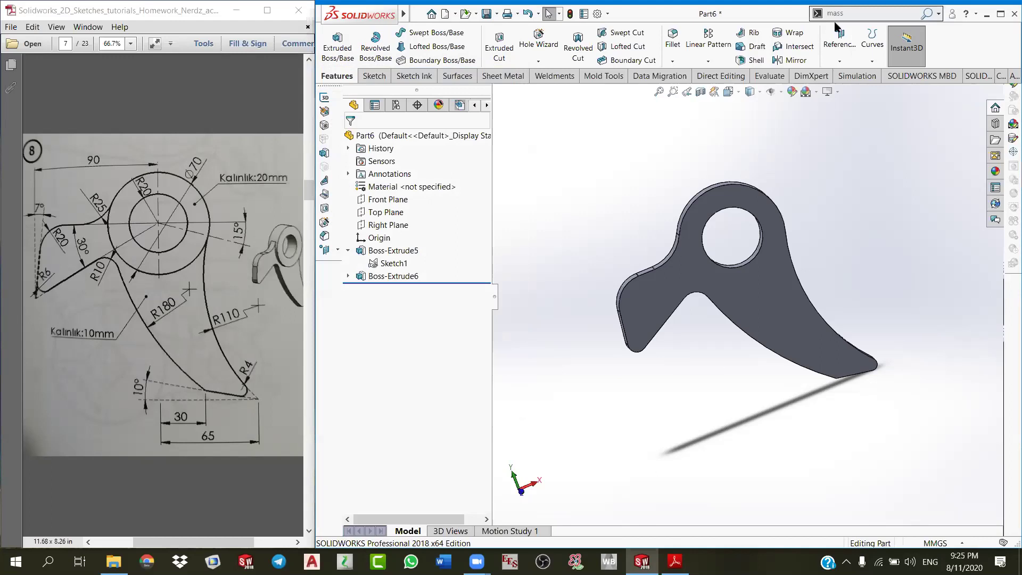
Step: Search the SOLIDWORKS Help for "mass" and close the help window
{"action": "left_click", "coordinate": [938, 13]}
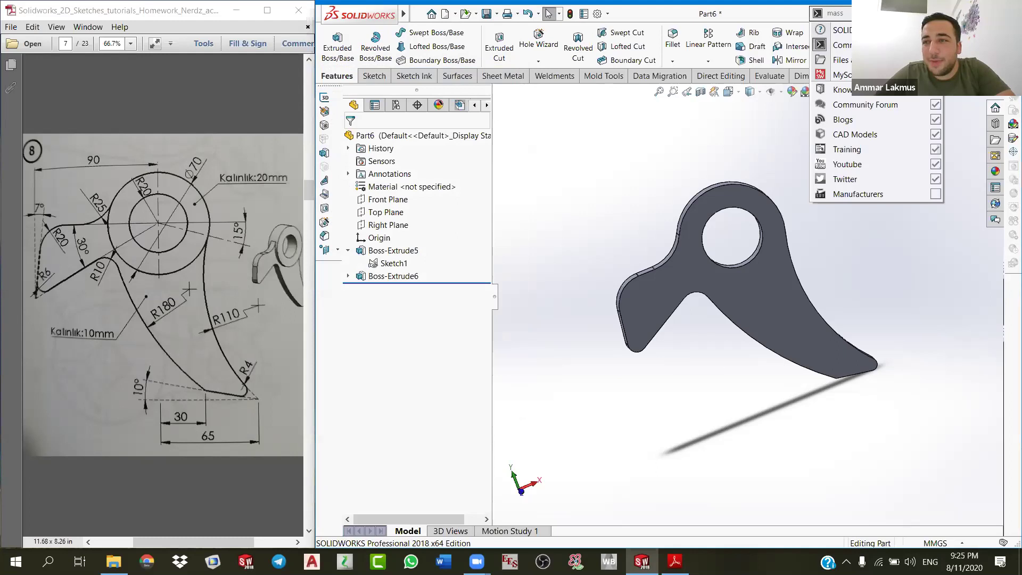
{"action": "key", "text": "Escape"}
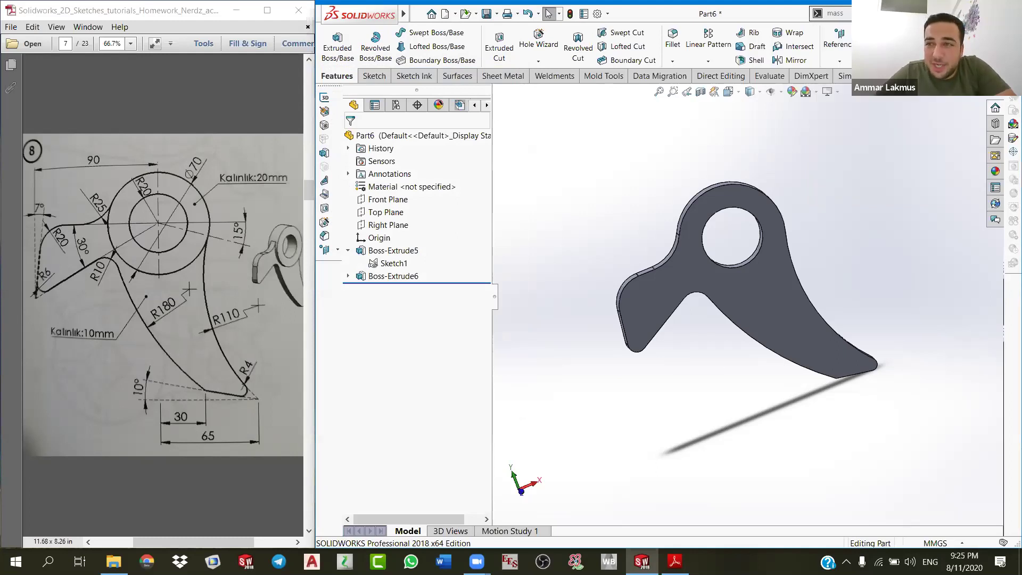
{"action": "left_click", "coordinate": [938, 13]}
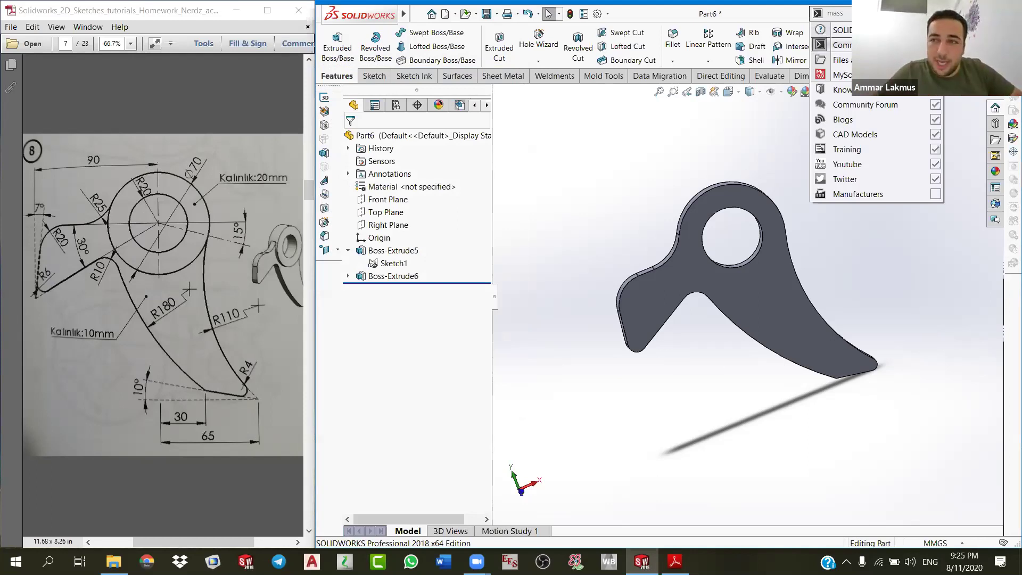
{"action": "left_click", "coordinate": [863, 30]}
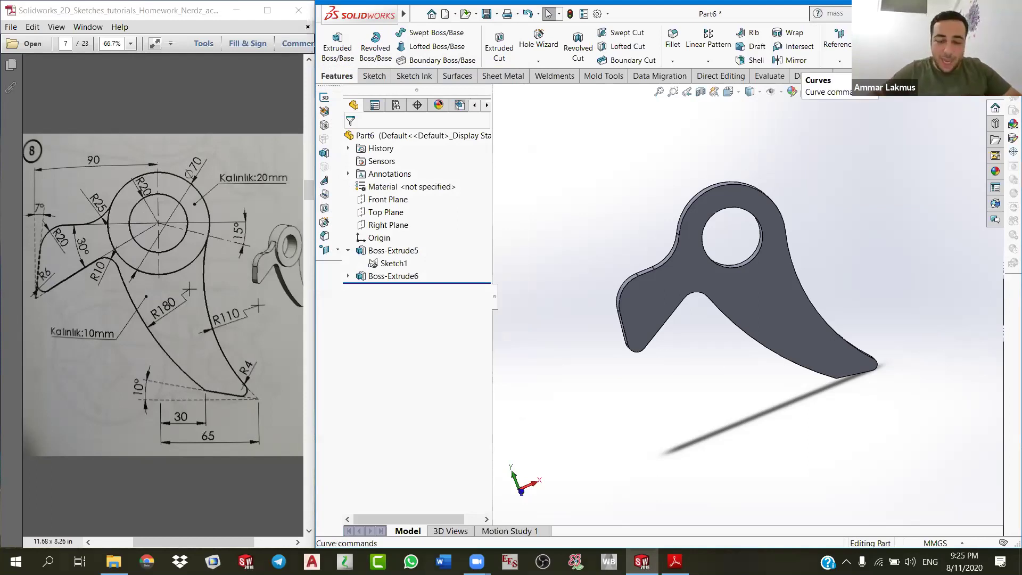
{"action": "left_click", "coordinate": [858, 13]}
{"action": "type", "text": "ma"}
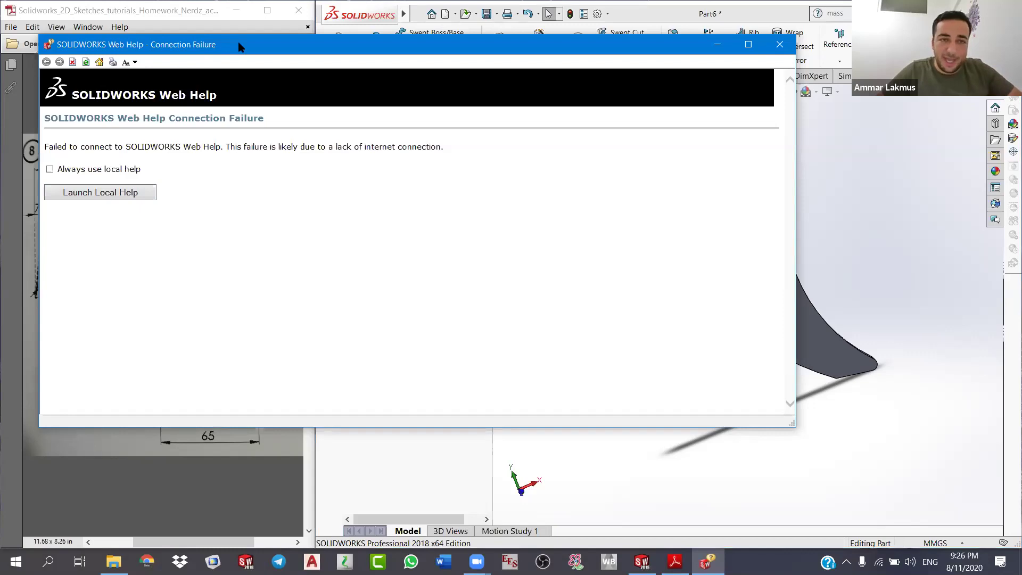
{"action": "left_click_drag", "start_coordinate": [240, 46], "coordinate": [302, 53]}
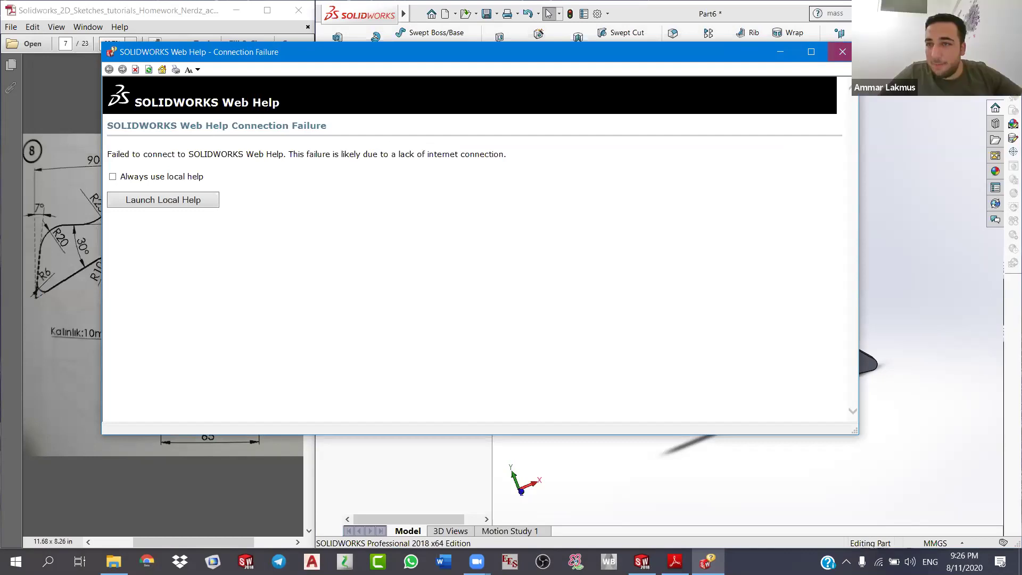
{"action": "left_click", "coordinate": [842, 51]}
Step: Switch the search scope to Commands and to Files and Models, and search for "mass"
{"action": "left_click", "coordinate": [817, 13]}
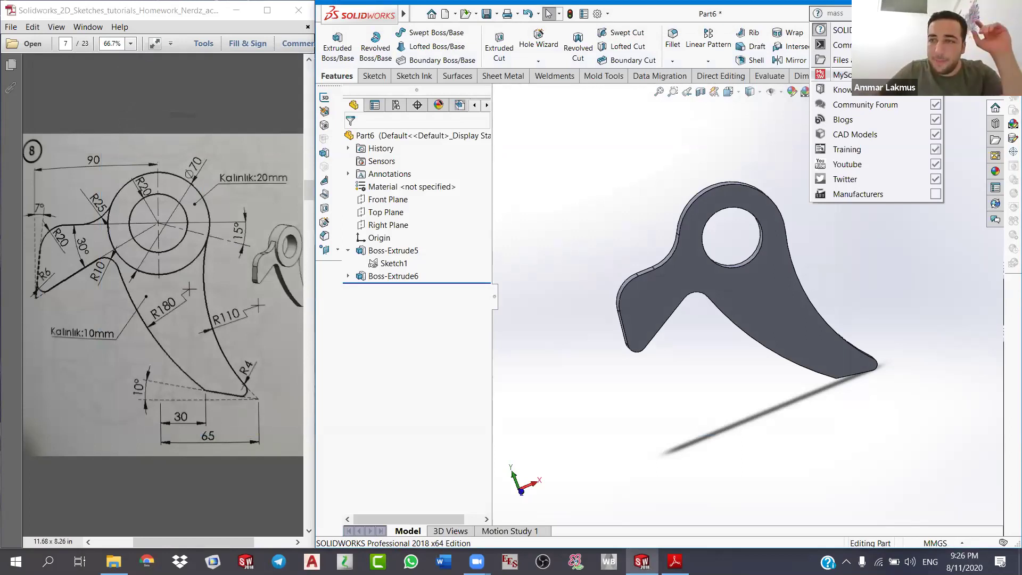
{"action": "left_click", "coordinate": [841, 45]}
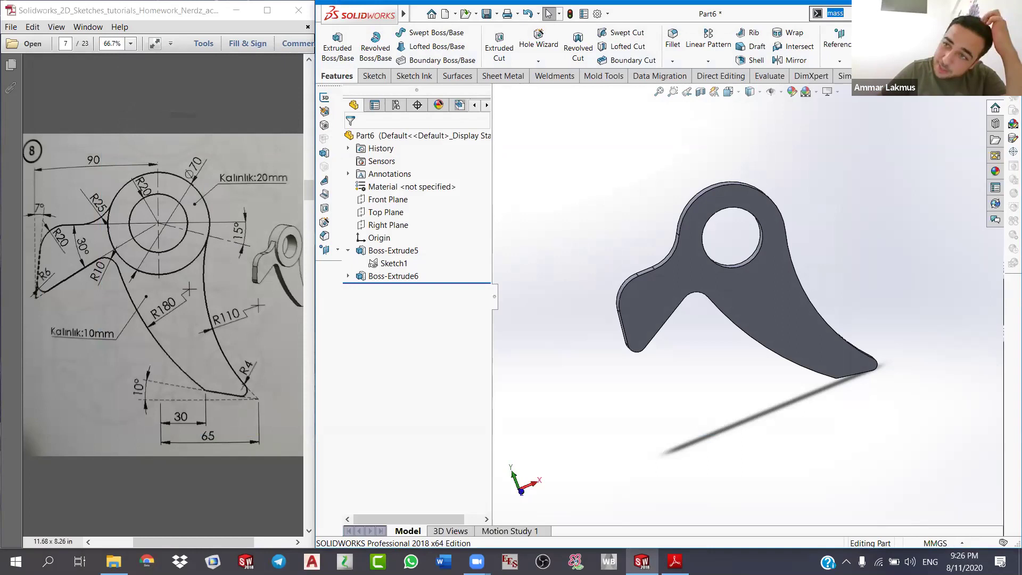
{"action": "left_click", "coordinate": [937, 13]}
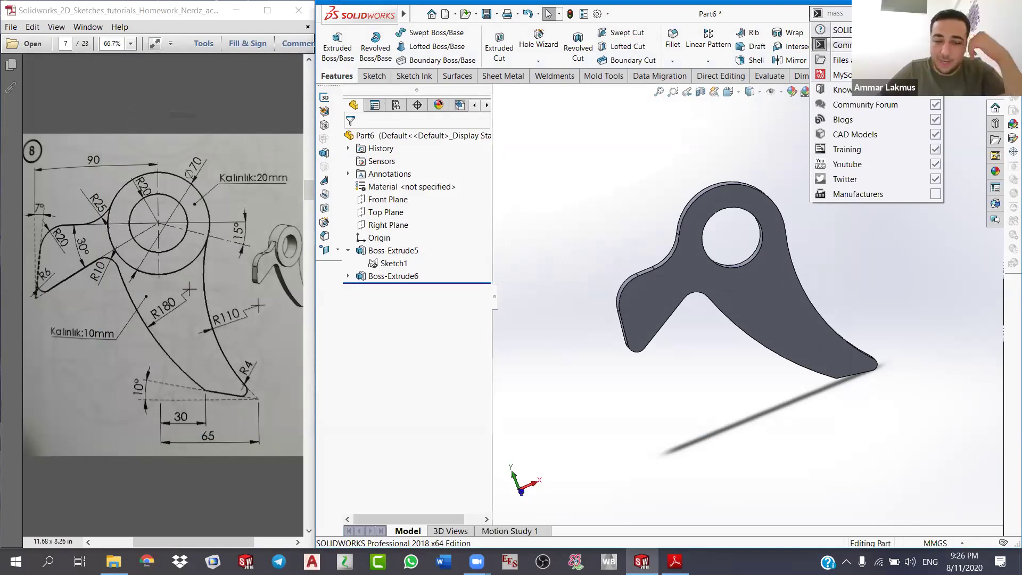
{"action": "left_click", "coordinate": [855, 30]}
{"action": "key", "text": "Return"}
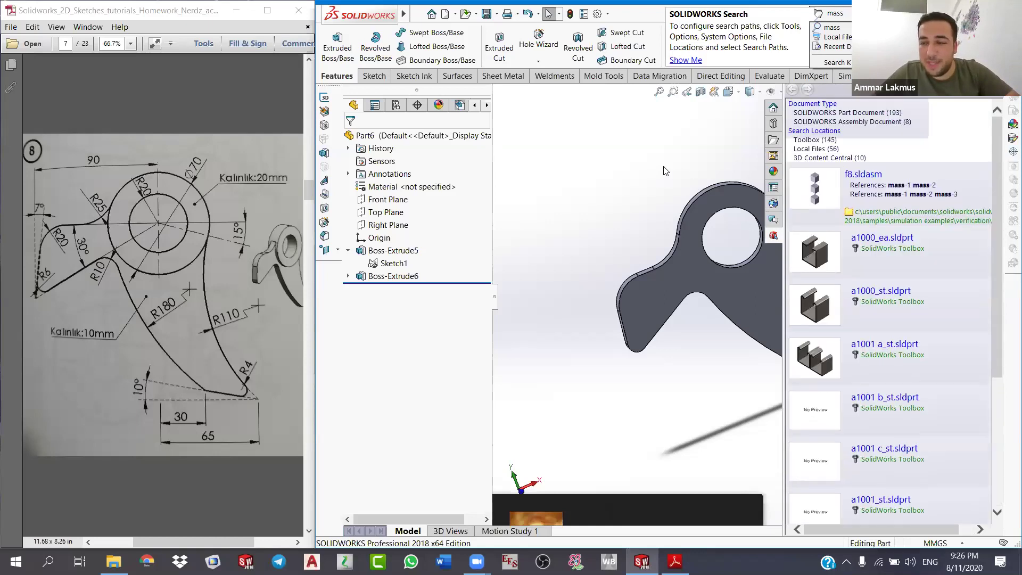
Step: Look through the part and assembly files on the first and third pages of the search results
{"action": "scroll", "coordinate": [873, 258], "scroll_direction": "down", "scroll_amount": 5}
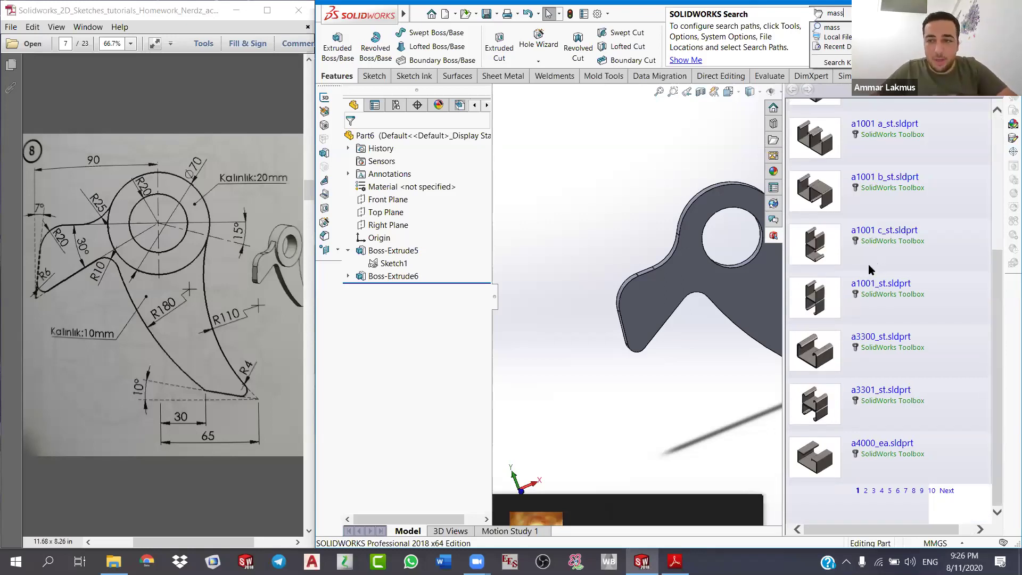
{"action": "scroll", "coordinate": [868, 264], "scroll_direction": "up", "scroll_amount": 5}
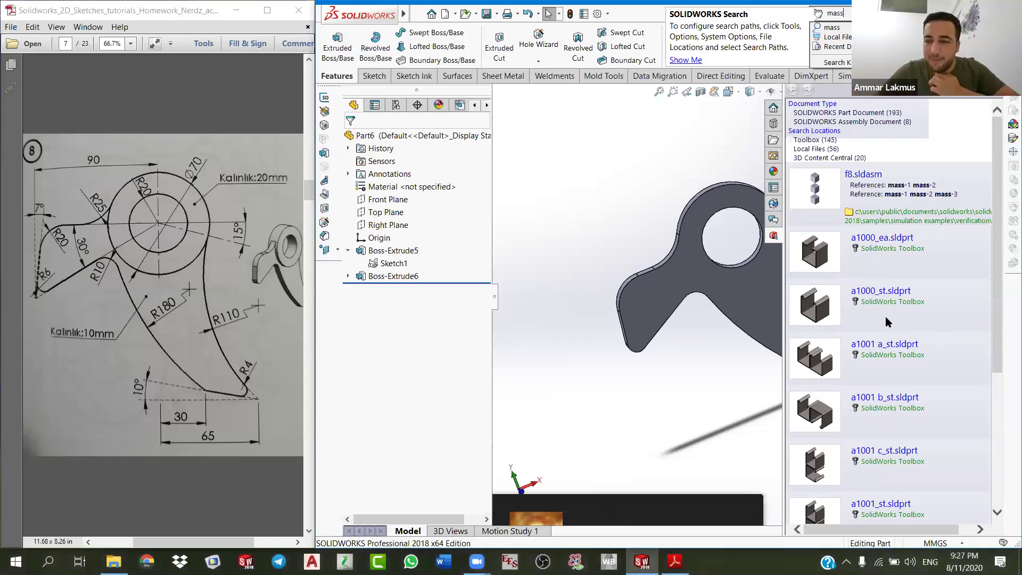
{"action": "scroll", "coordinate": [890, 324], "scroll_direction": "down", "scroll_amount": 5}
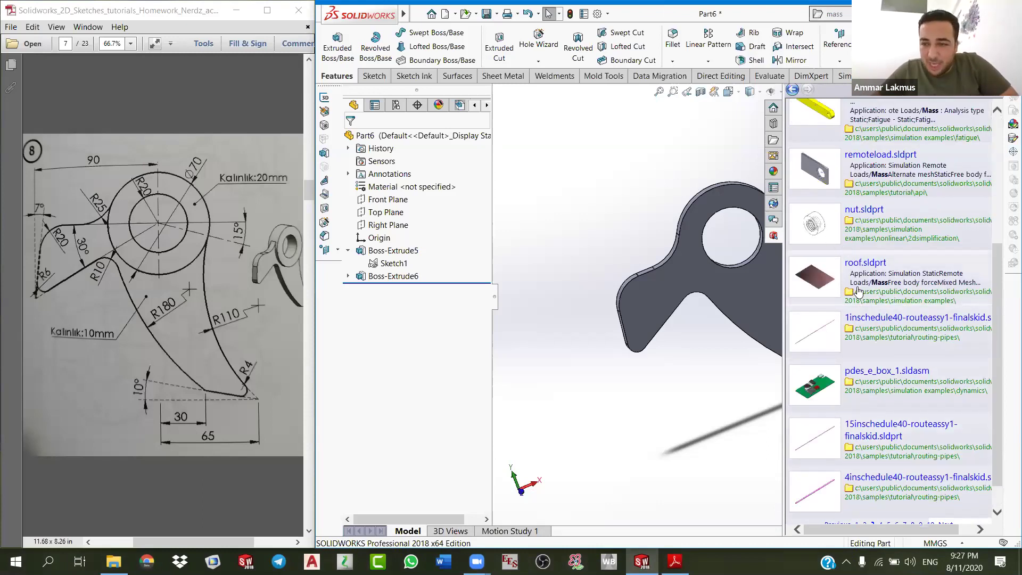
{"action": "scroll", "coordinate": [848, 216], "scroll_direction": "up", "scroll_amount": 4}
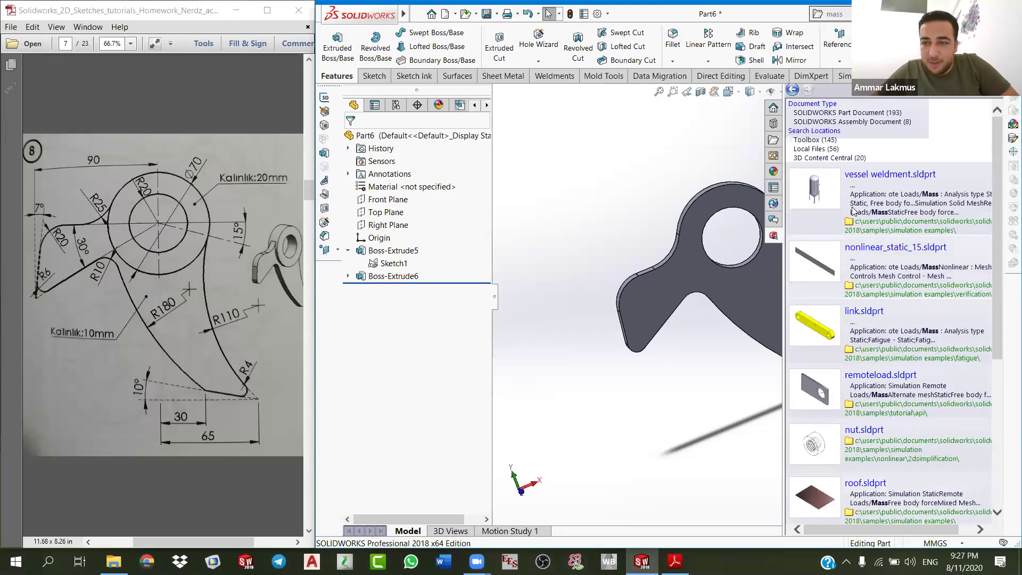
{"action": "scroll", "coordinate": [859, 213], "scroll_direction": "down", "scroll_amount": 3}
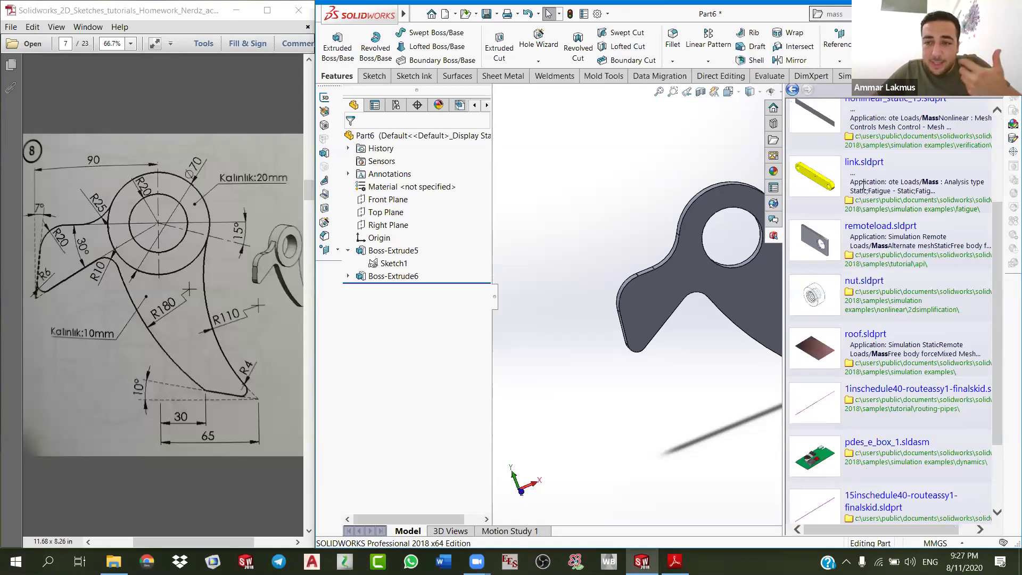
{"action": "scroll", "coordinate": [833, 339], "scroll_direction": "down", "scroll_amount": 2}
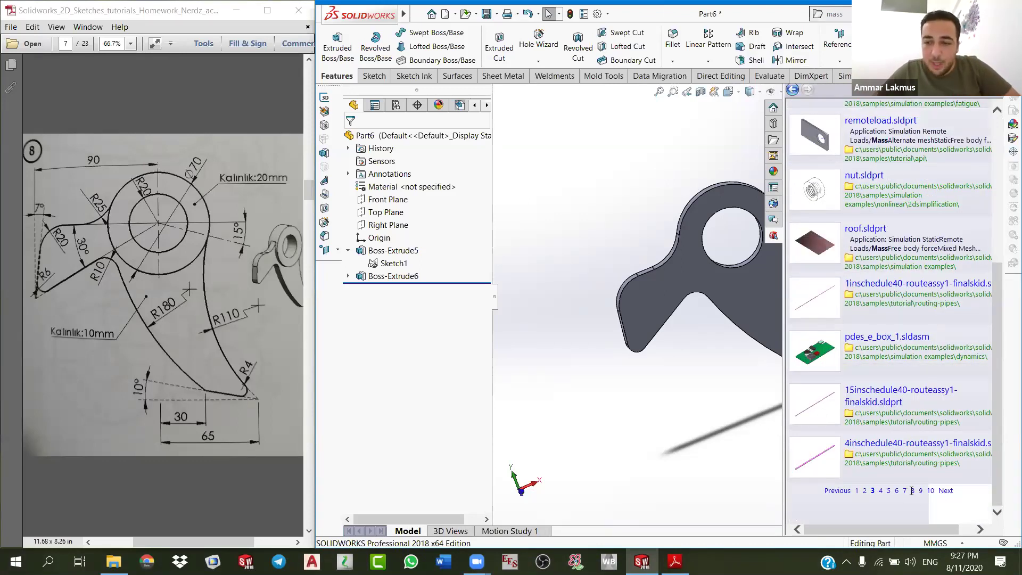
{"action": "left_click", "coordinate": [631, 189]}
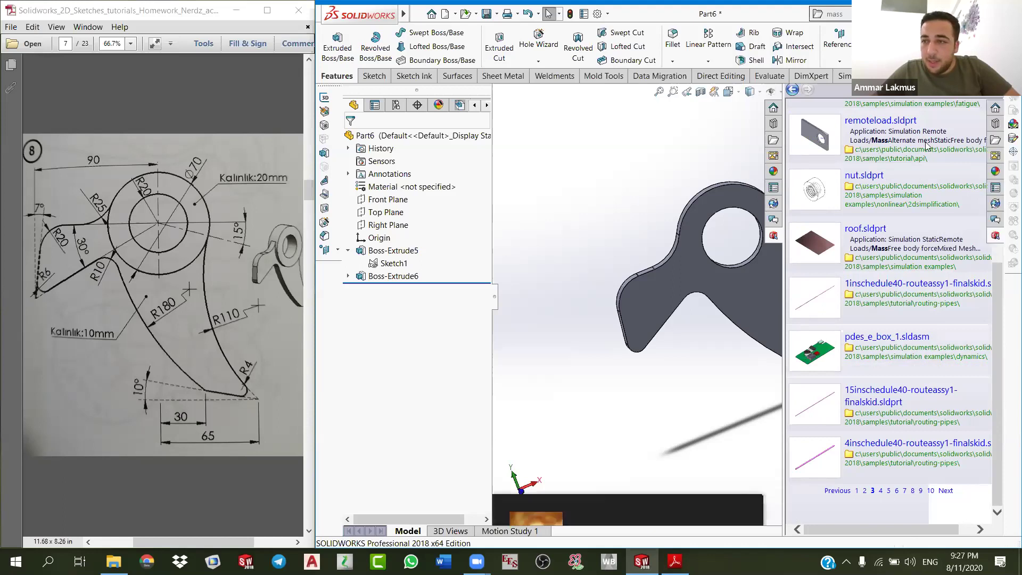
Step: Add in the Toolbox from the Design Library
{"action": "left_click", "coordinate": [989, 140]}
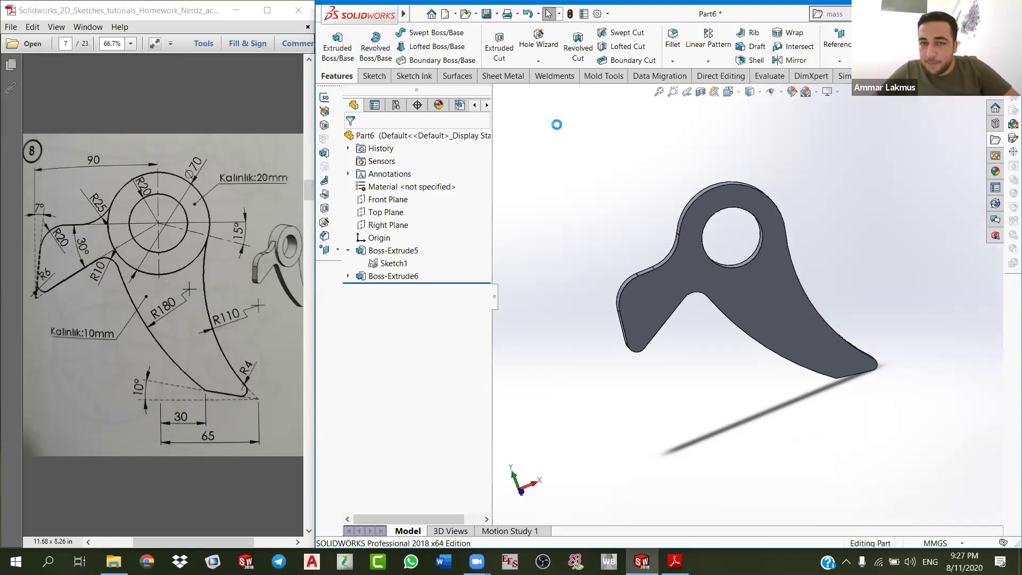
{"action": "left_click", "coordinate": [995, 139]}
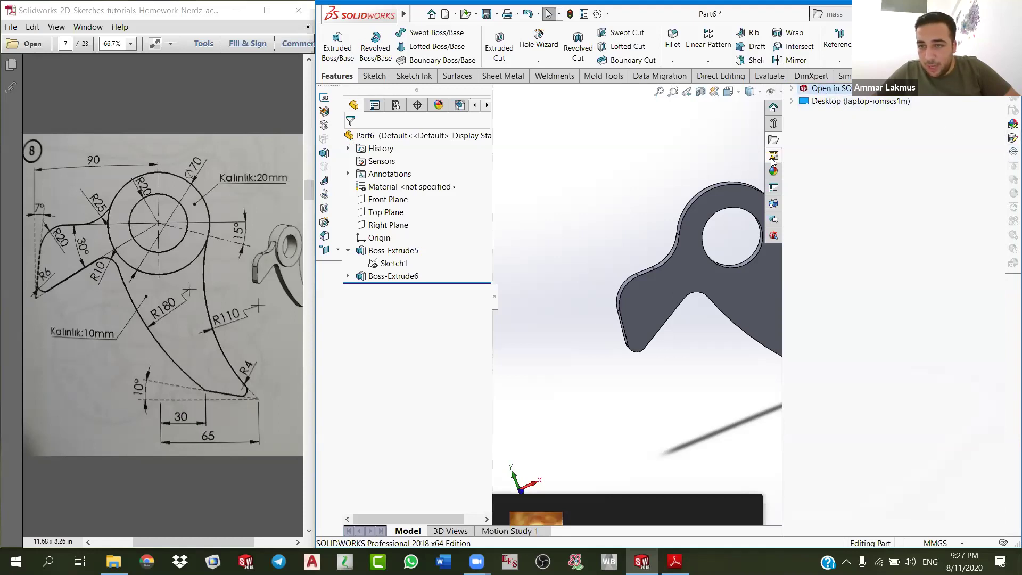
{"action": "left_click", "coordinate": [773, 123]}
{"action": "left_click", "coordinate": [814, 123]}
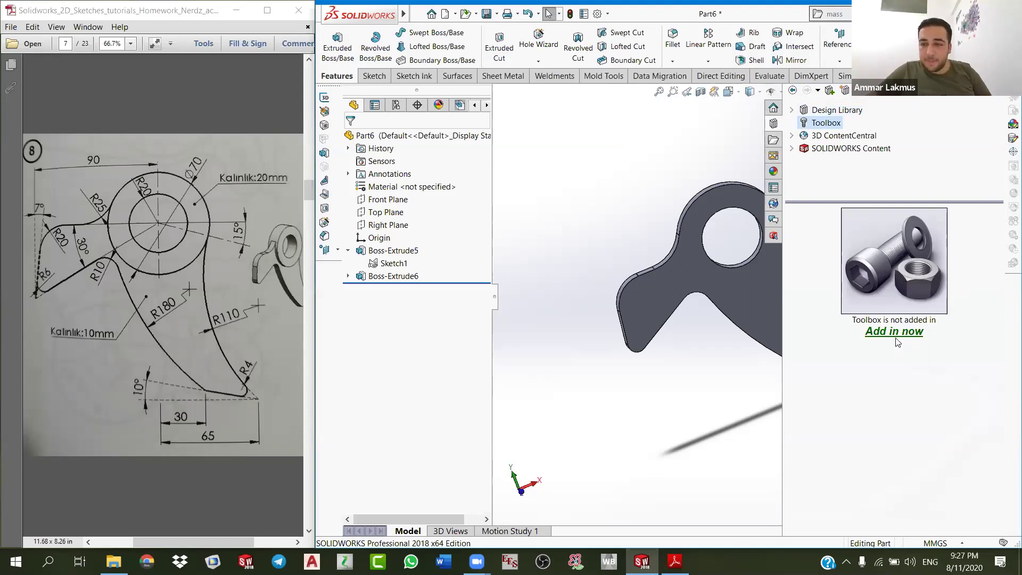
{"action": "left_click", "coordinate": [896, 332]}
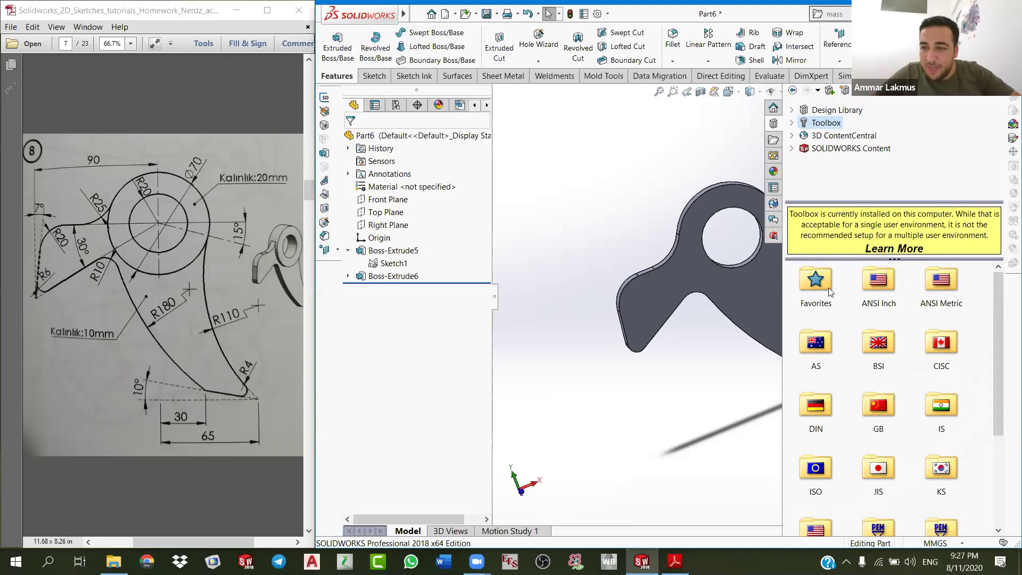
Step: Browse the Toolbox's ANSI Metric hardware categories and the folders of the other standards
{"action": "double_click", "coordinate": [941, 279]}
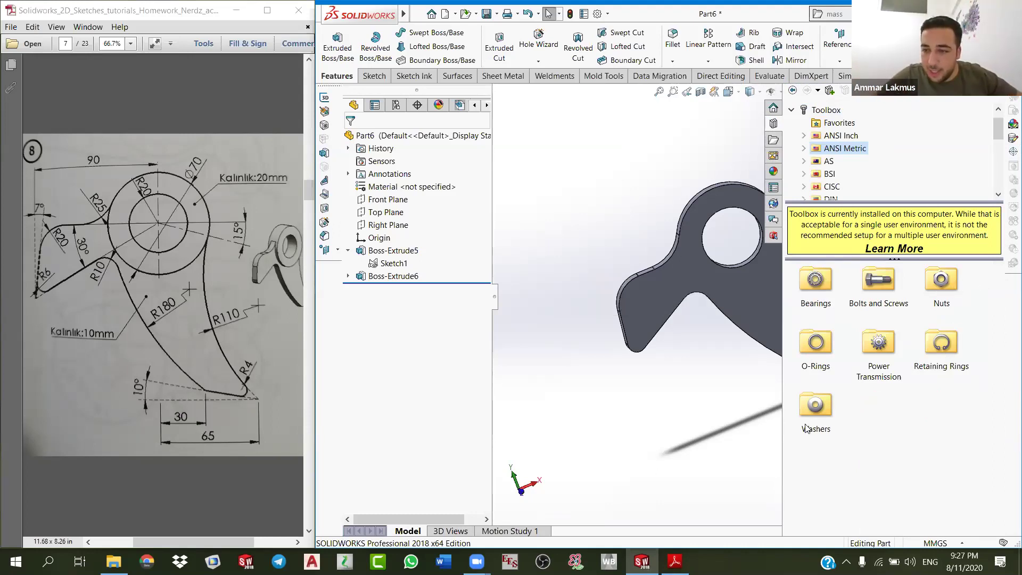
{"action": "scroll", "coordinate": [821, 169], "scroll_direction": "down", "scroll_amount": 2}
{"action": "scroll", "coordinate": [823, 156], "scroll_direction": "up", "scroll_amount": 2}
{"action": "key", "text": "BackSpace"}
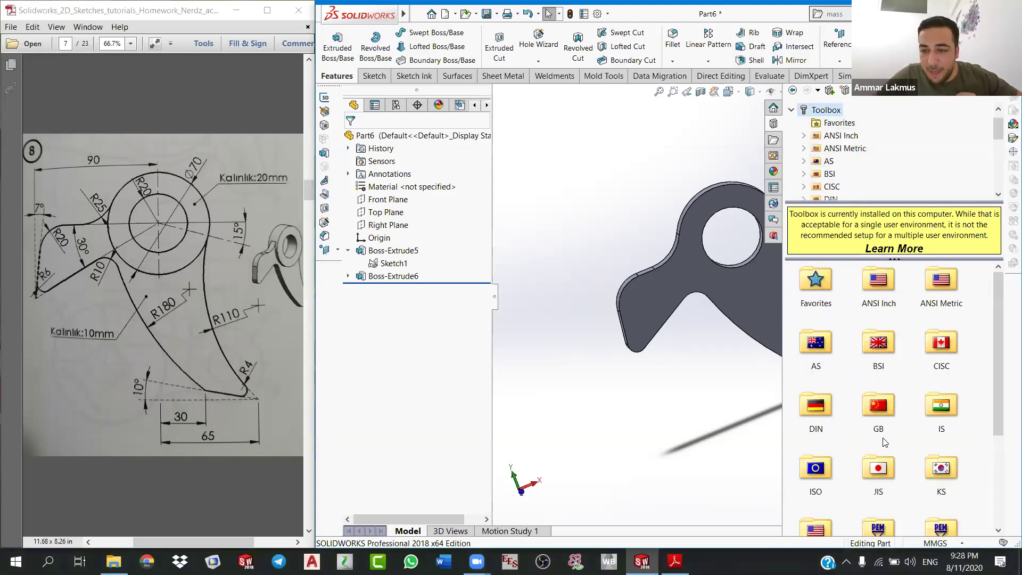
{"action": "scroll", "coordinate": [881, 431], "scroll_direction": "down", "scroll_amount": 3}
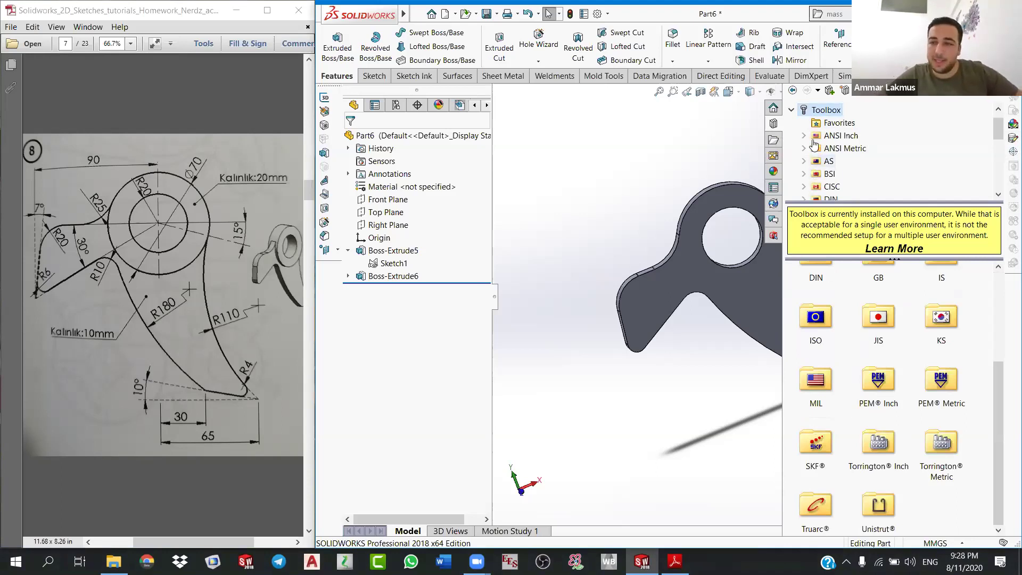
{"action": "scroll", "coordinate": [810, 140], "scroll_direction": "up", "scroll_amount": 1}
Step: Look at All Categories under the Supplier Content of 3D ContentCentral, and leave the Design Library
{"action": "left_click", "coordinate": [792, 123]}
{"action": "left_click", "coordinate": [791, 136]}
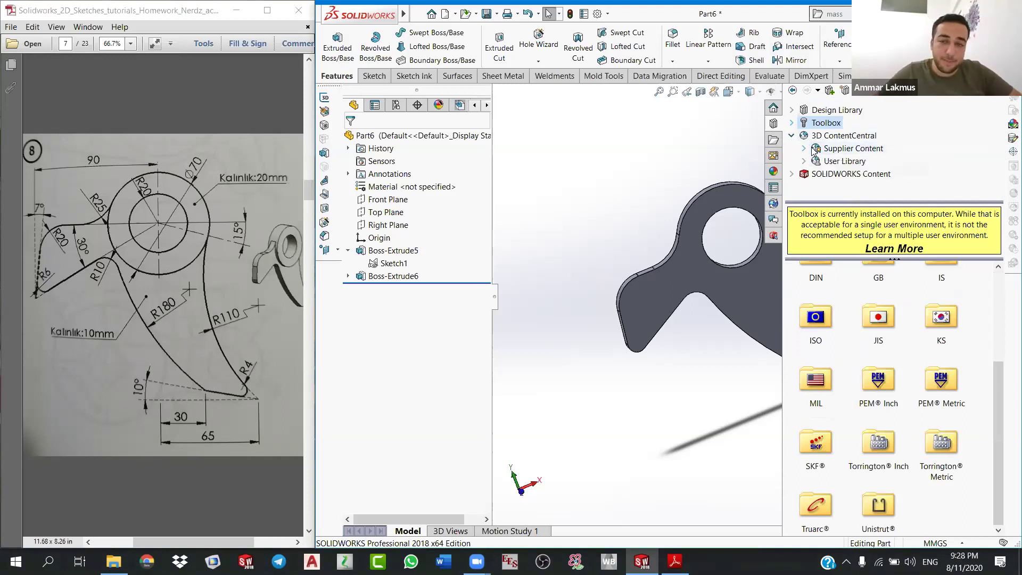
{"action": "left_click", "coordinate": [804, 149]}
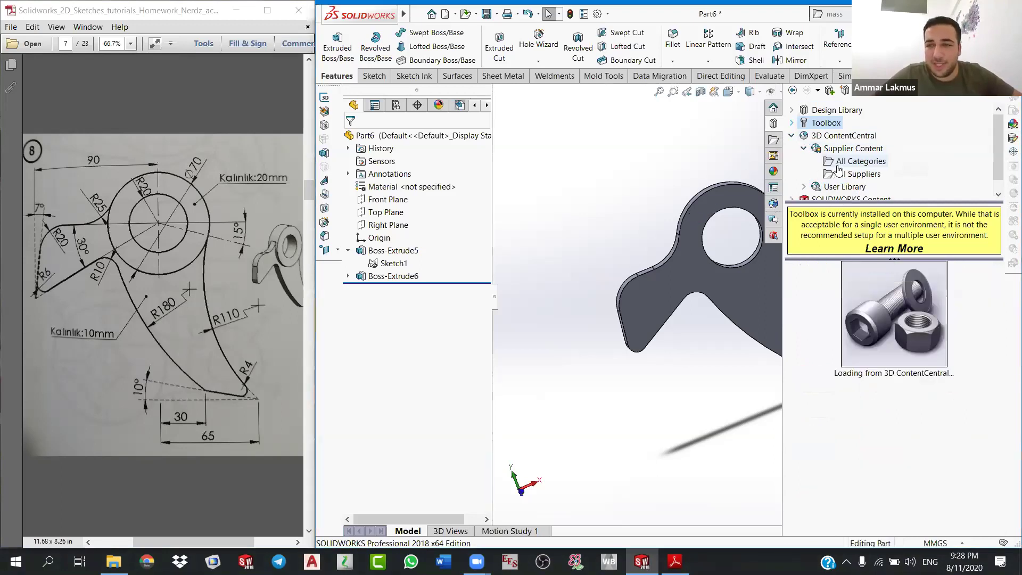
{"action": "left_click", "coordinate": [843, 162]}
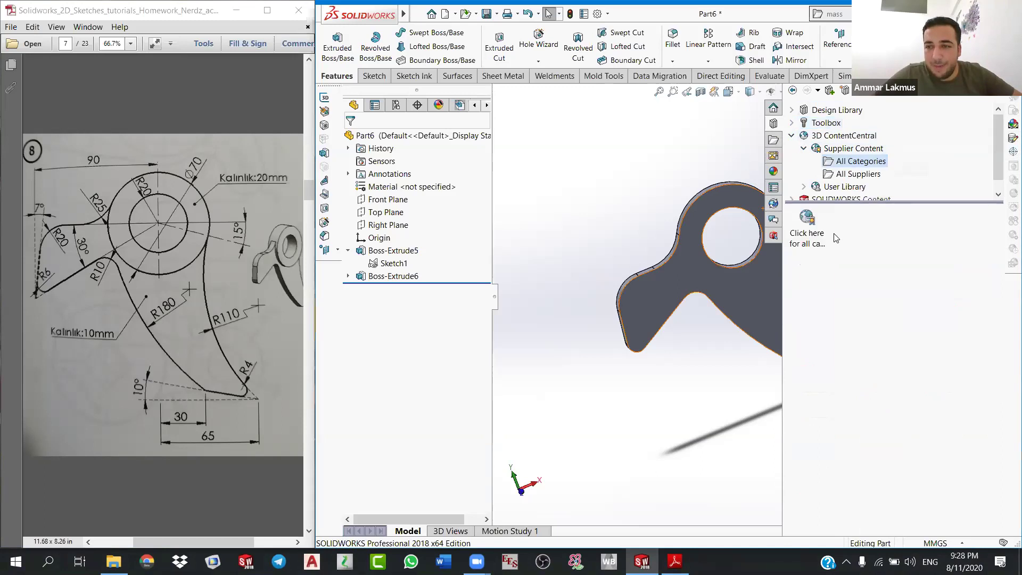
{"action": "left_click", "coordinate": [647, 176]}
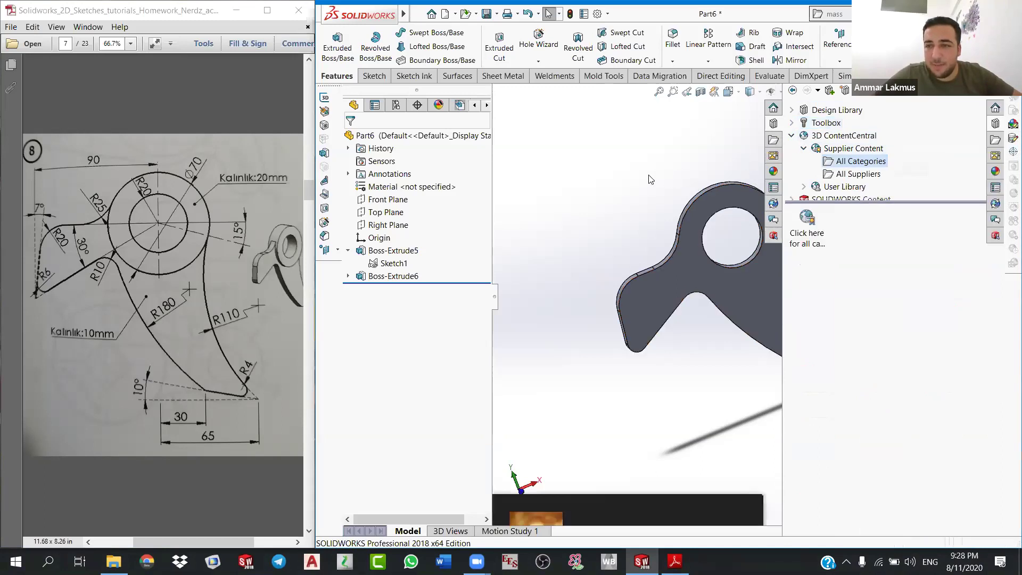
{"action": "left_click", "coordinate": [873, 60]}
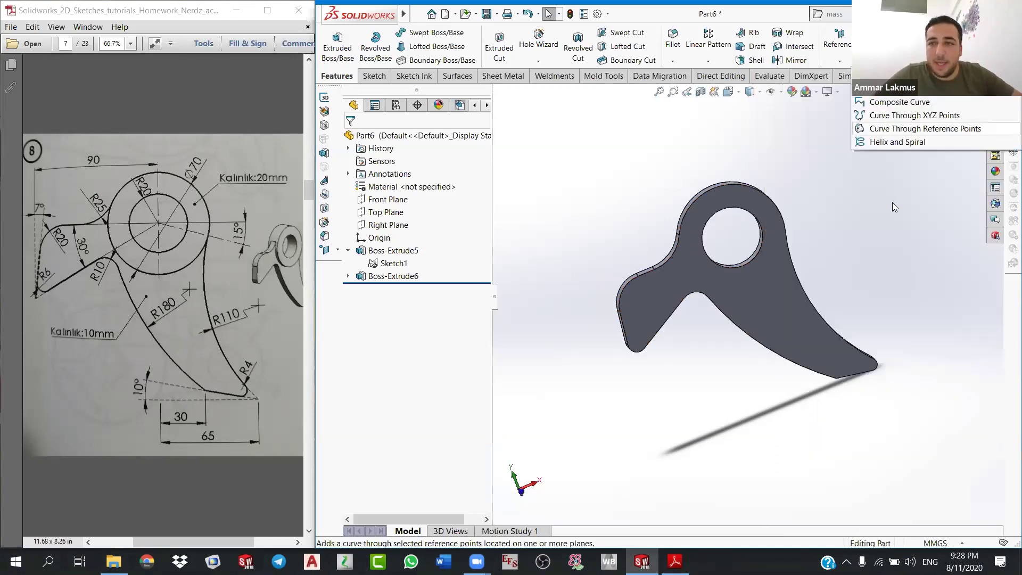
Step: Switch the search scope to Blogs, and set it back to Commands
{"action": "left_click", "coordinate": [901, 109]}
{"action": "left_click", "coordinate": [925, 14]}
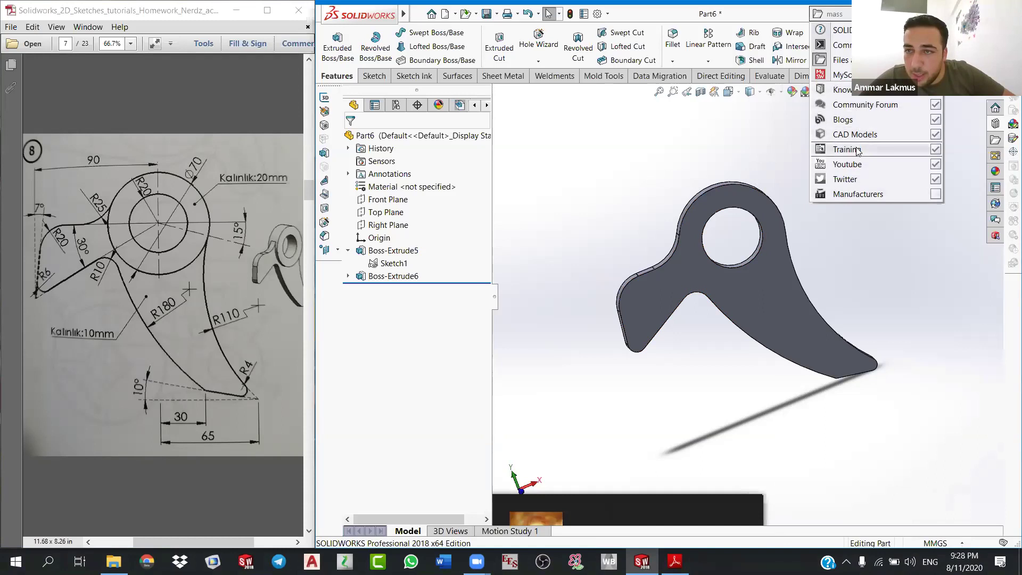
{"action": "left_click", "coordinate": [851, 122]}
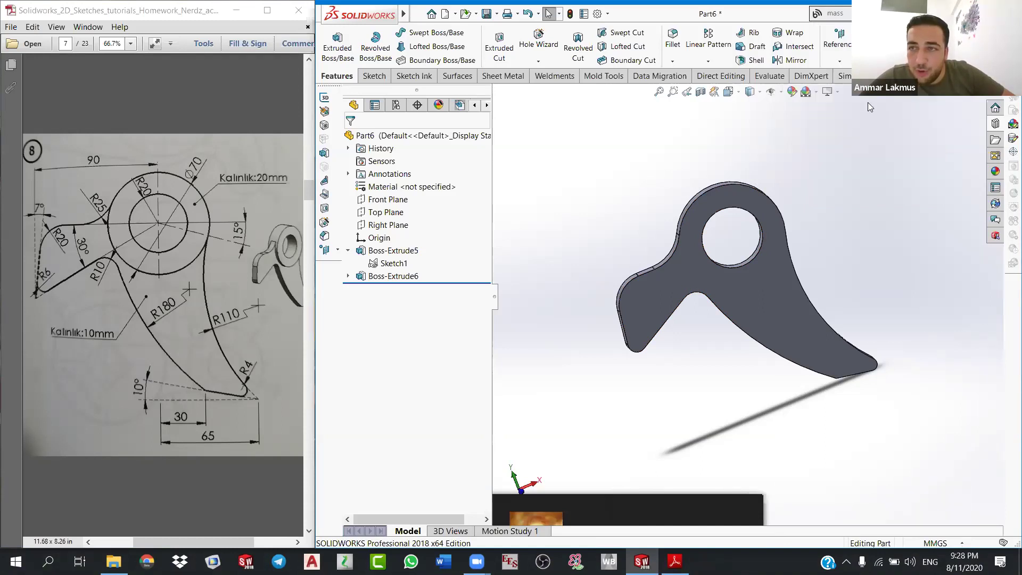
{"action": "left_click", "coordinate": [817, 12]}
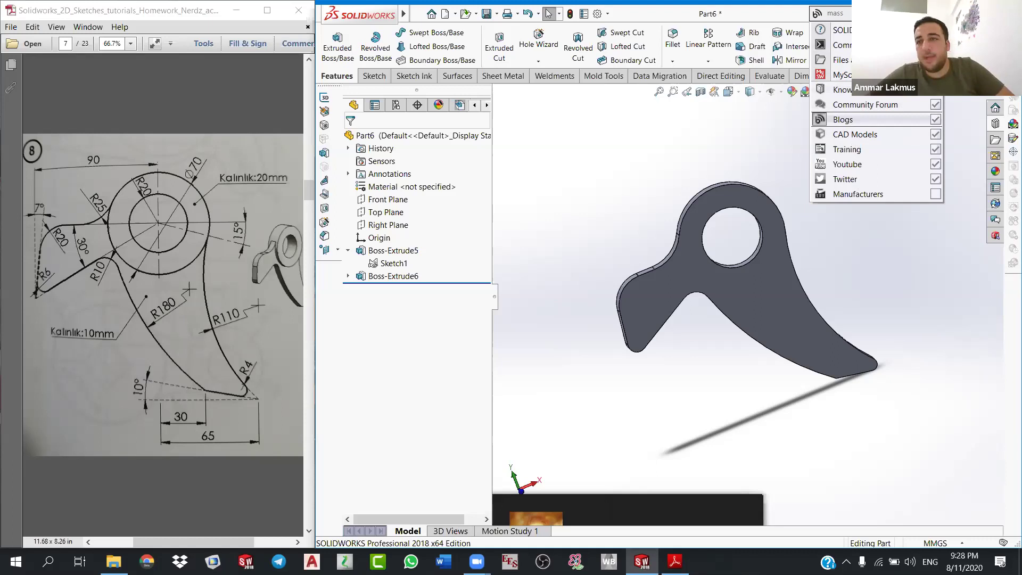
{"action": "left_click", "coordinate": [861, 46]}
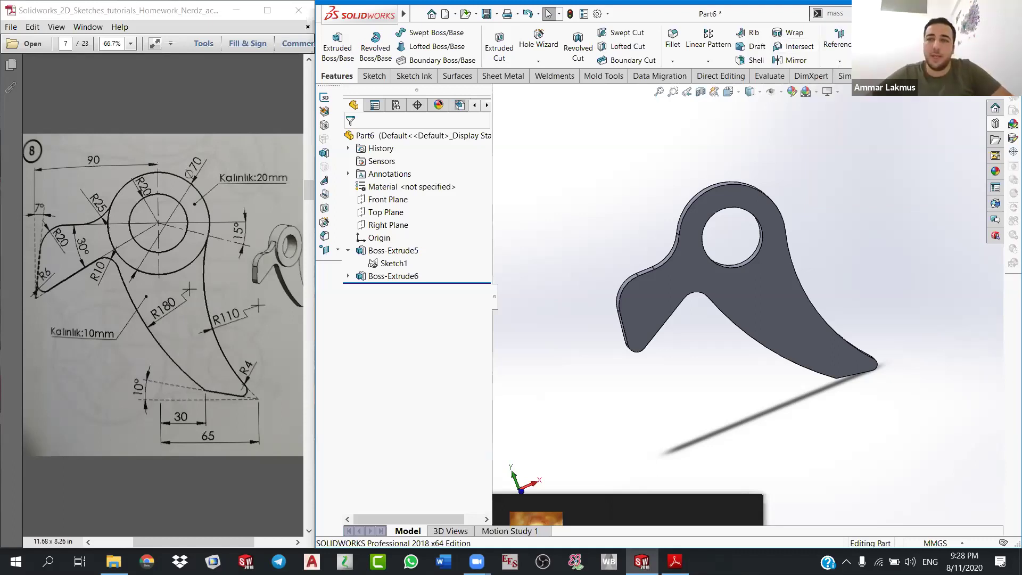
Step: Search the commands for "dimen" and show where the Smart Dimension command is located
{"action": "double_click", "coordinate": [867, 13]}
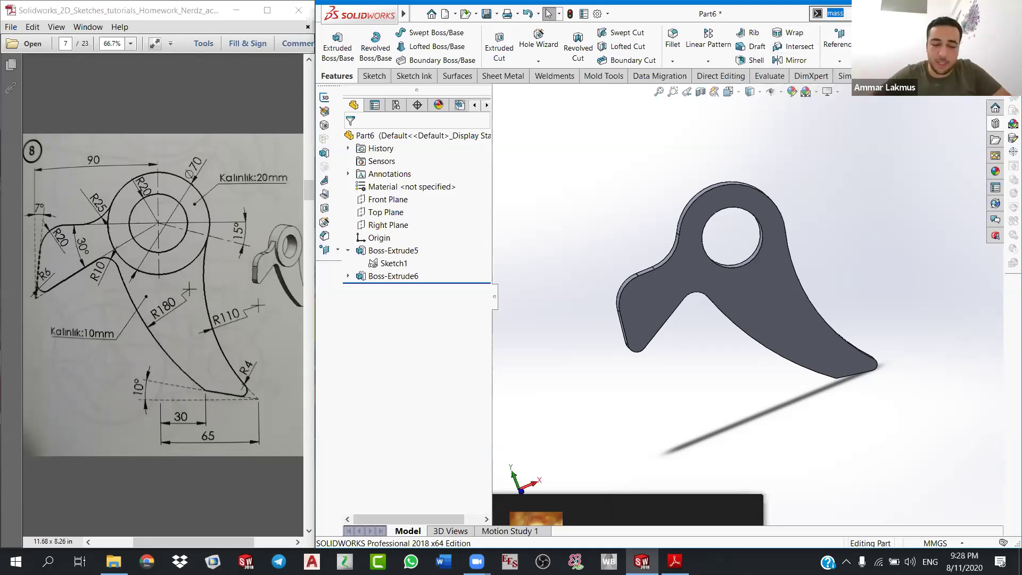
{"action": "type", "text": "dimen"}
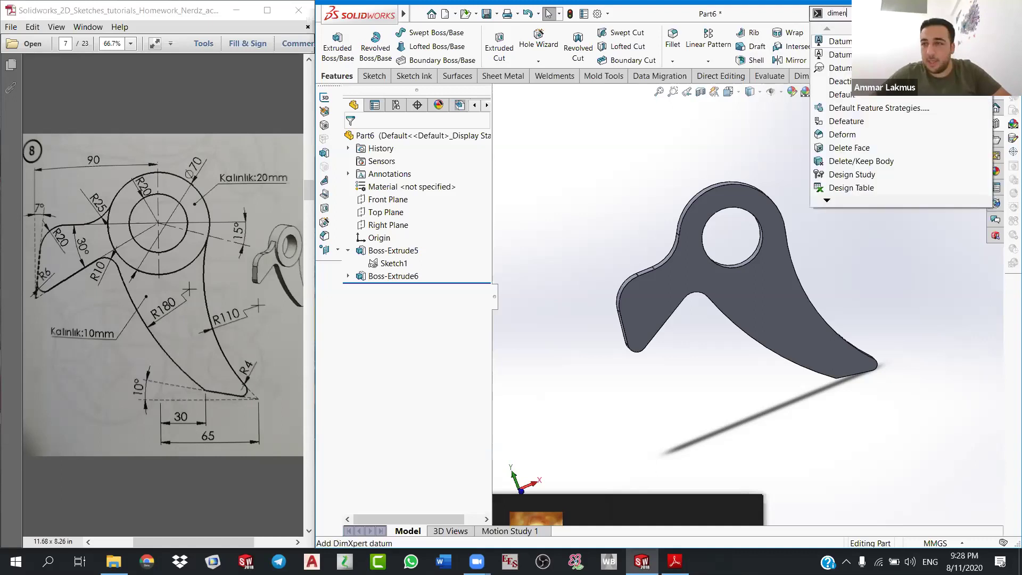
{"action": "left_click", "coordinate": [980, 122]}
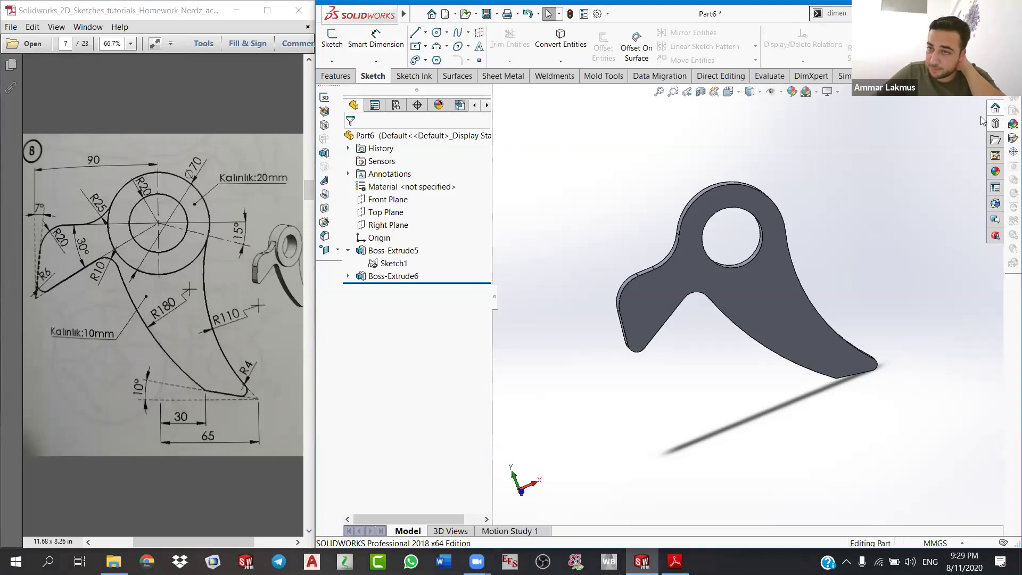
{"action": "left_click", "coordinate": [995, 108]}
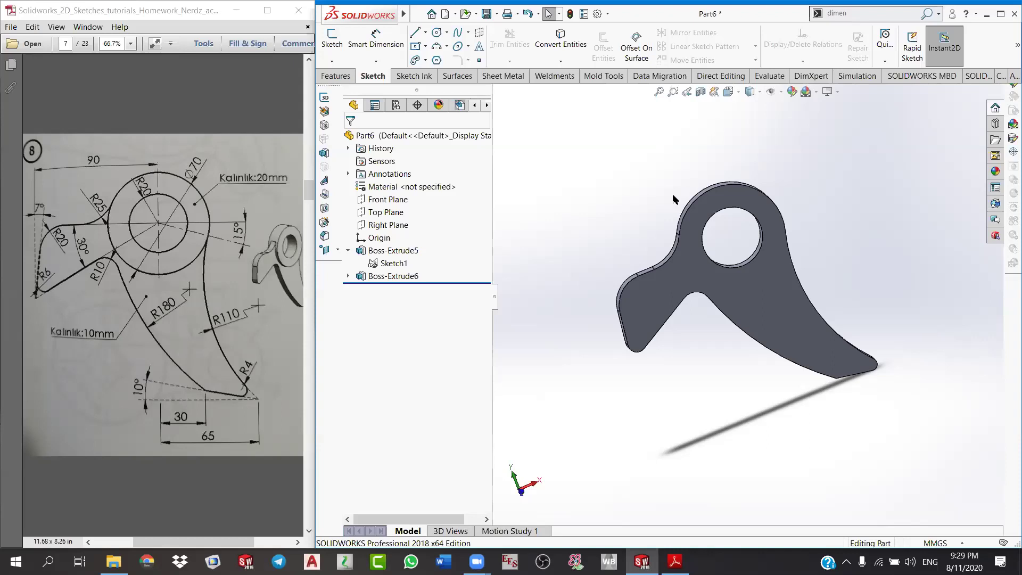
Step: Maximize the SOLIDWORKS window and close the lever part without saving it
{"action": "left_click", "coordinate": [381, 277]}
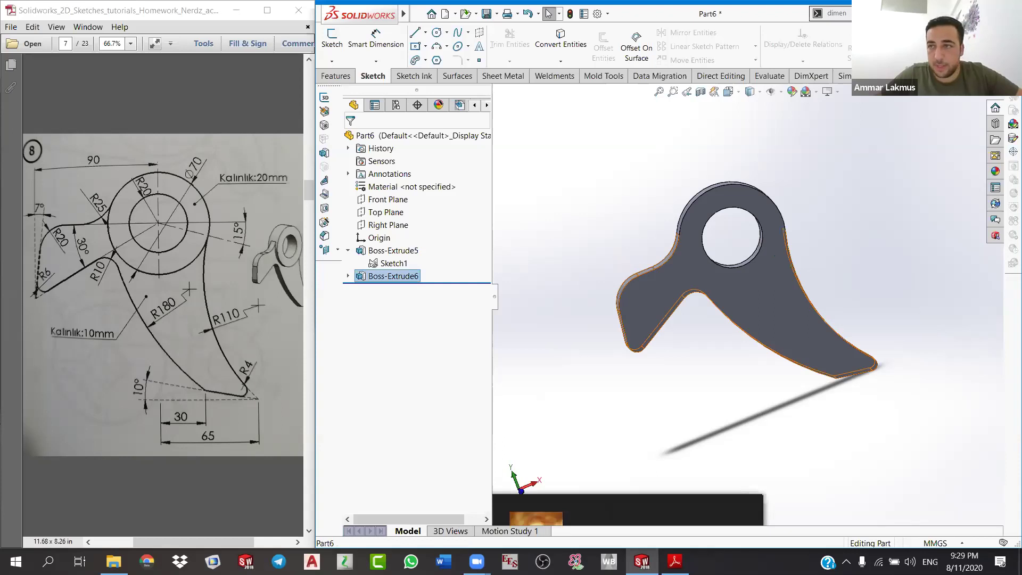
{"action": "right_click", "coordinate": [381, 276]}
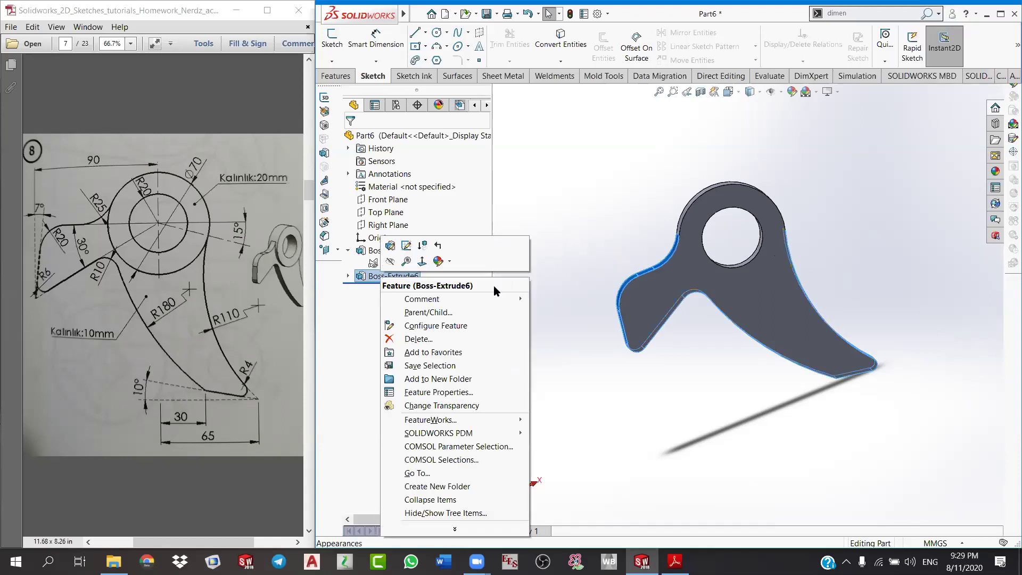
{"action": "key", "text": "super+Up"}
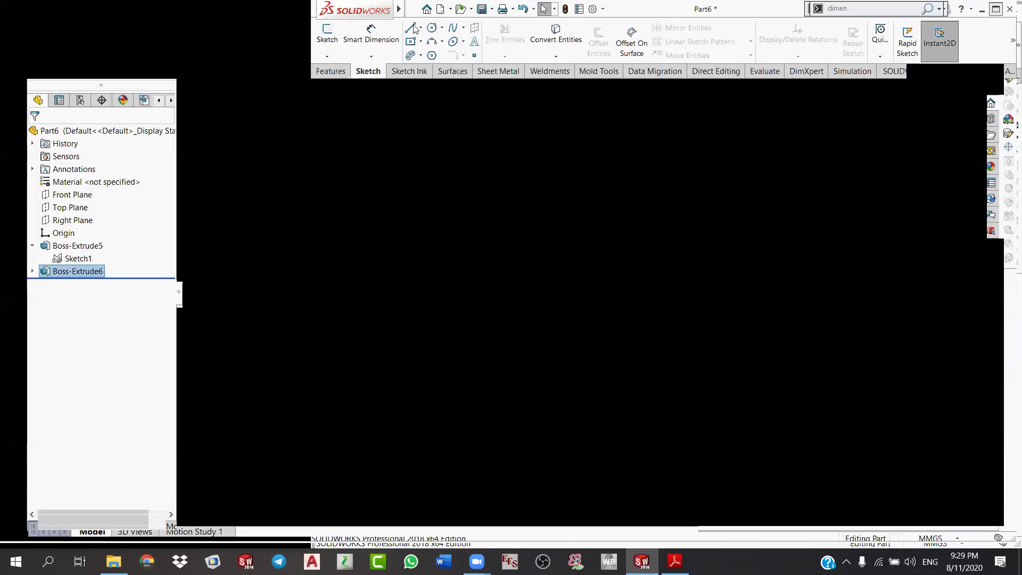
{"action": "left_click", "coordinate": [1010, 8]}
{"action": "key", "text": "n"}
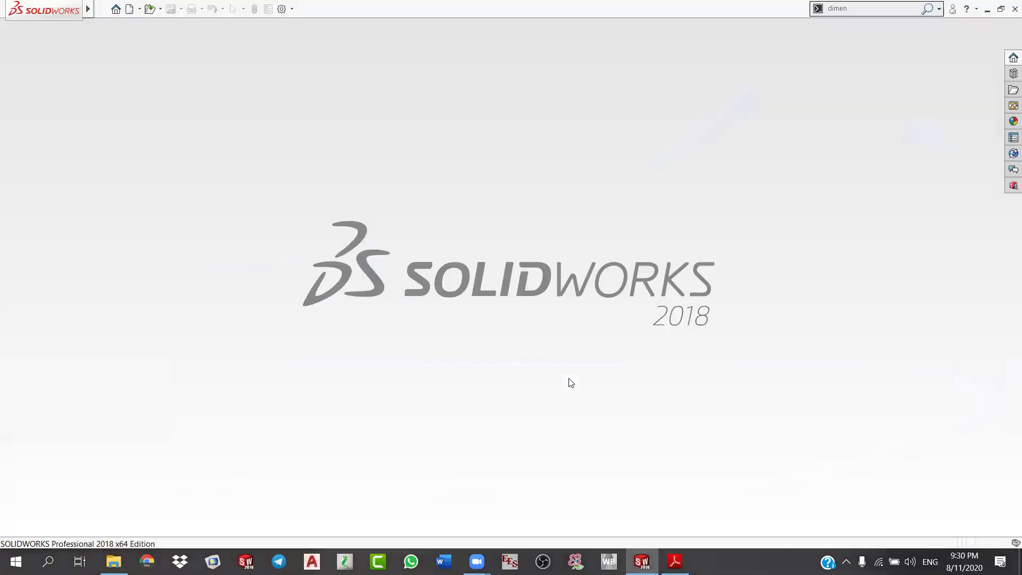